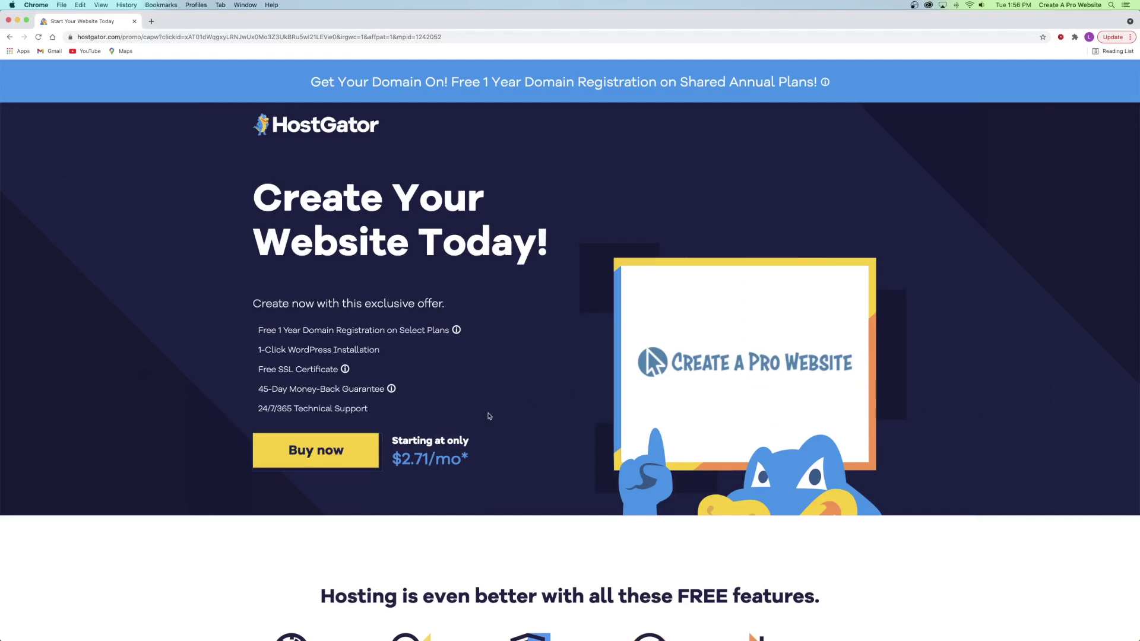
Jump to the hosting plans and buy the Hatchling plan to reach its checkout
click(311, 461)
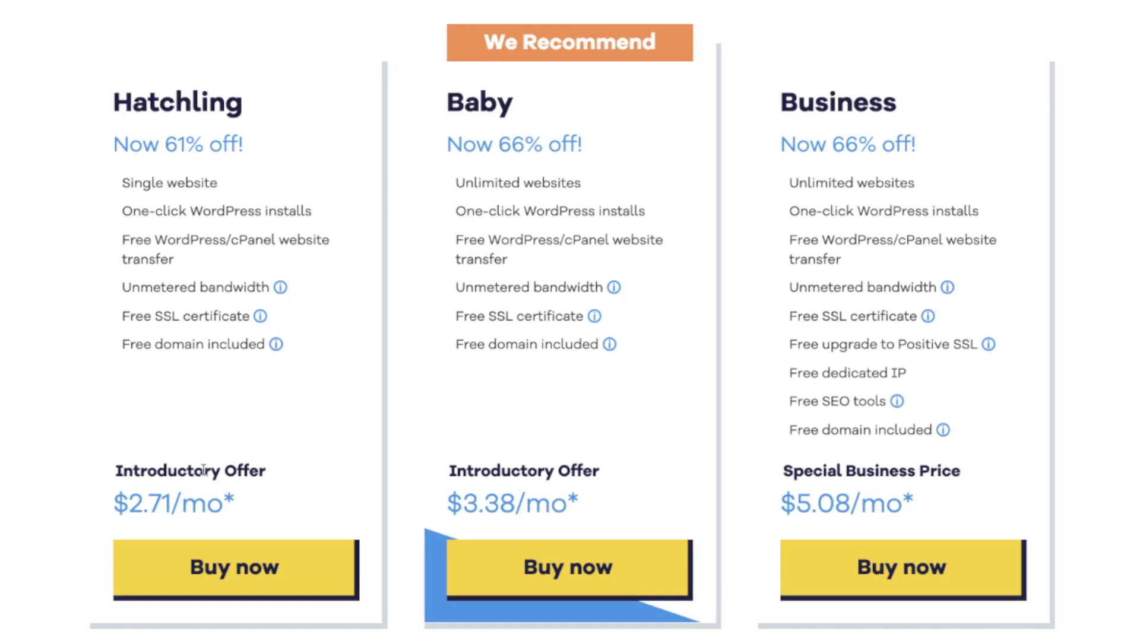
click(235, 579)
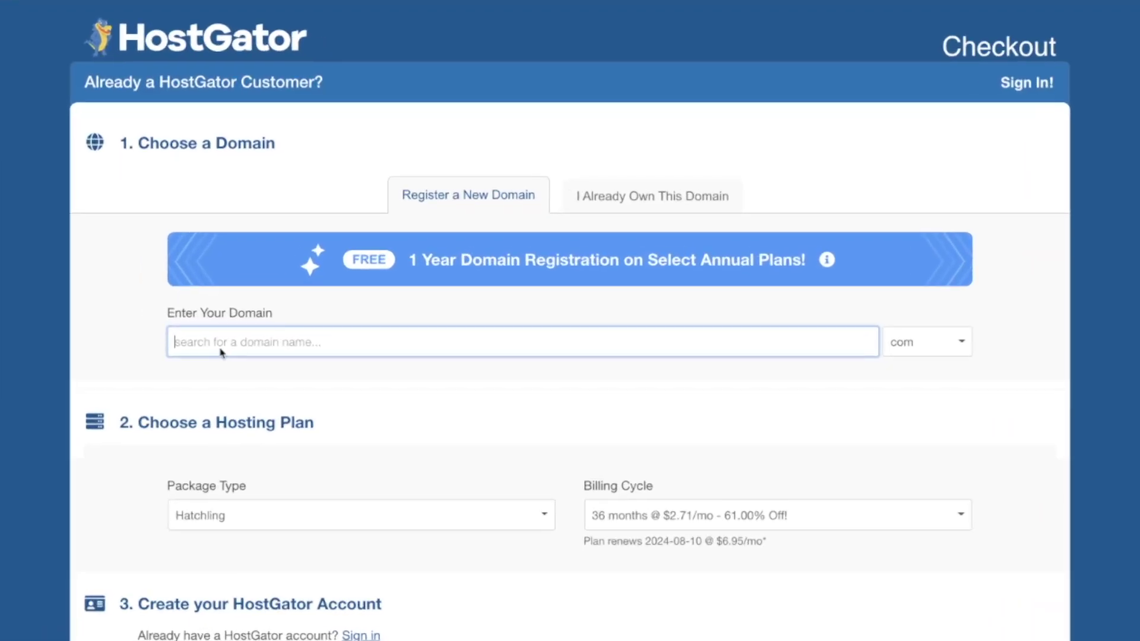
Search the domain justinfowleyfitness and keep .com as the extension
click(294, 340)
text(justinfowleyfitness)
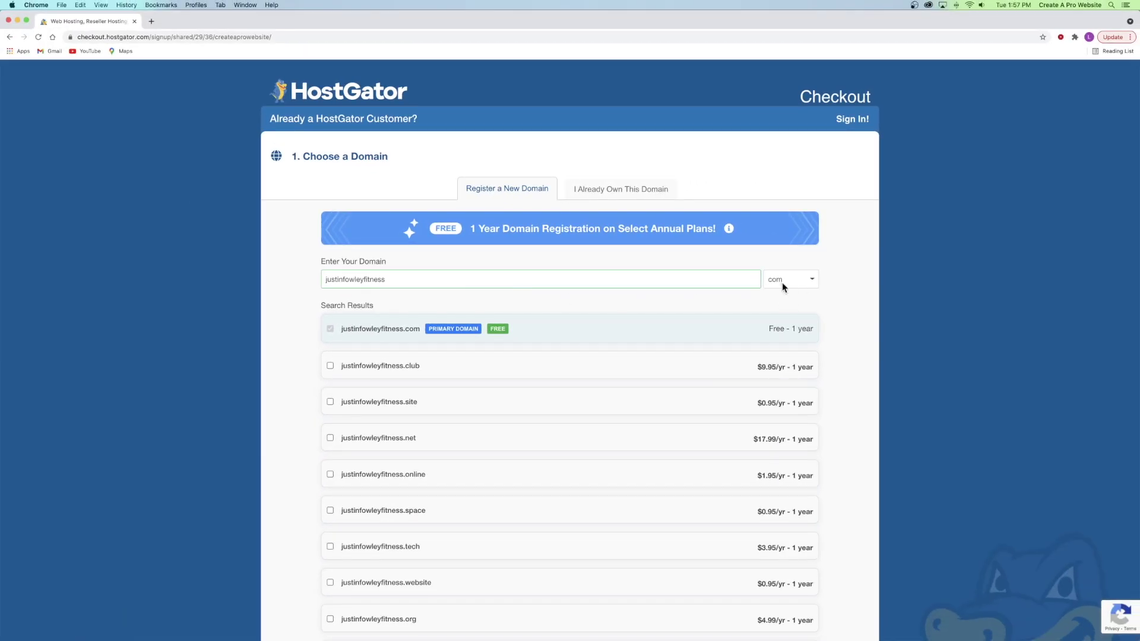
click(781, 283)
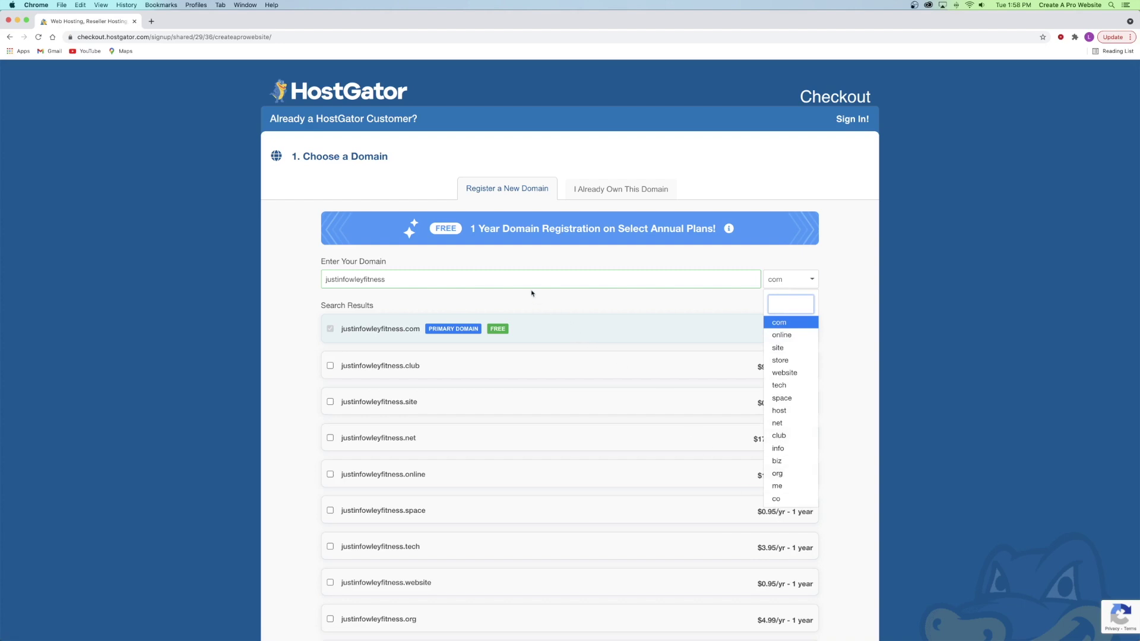
click(475, 342)
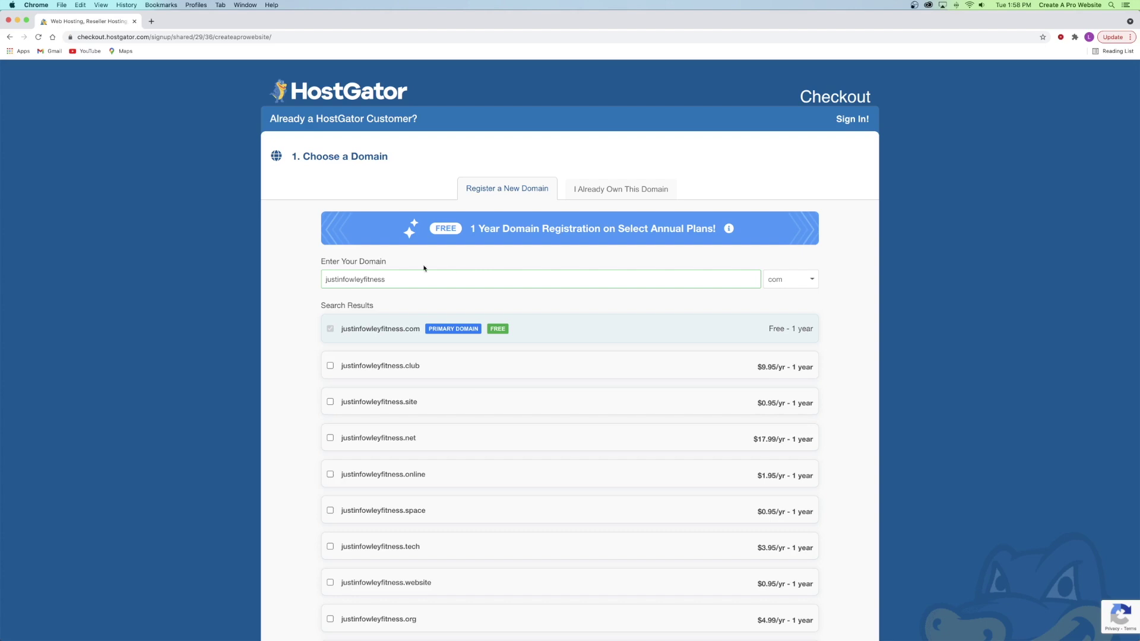
scroll(444, 271, down, 15)
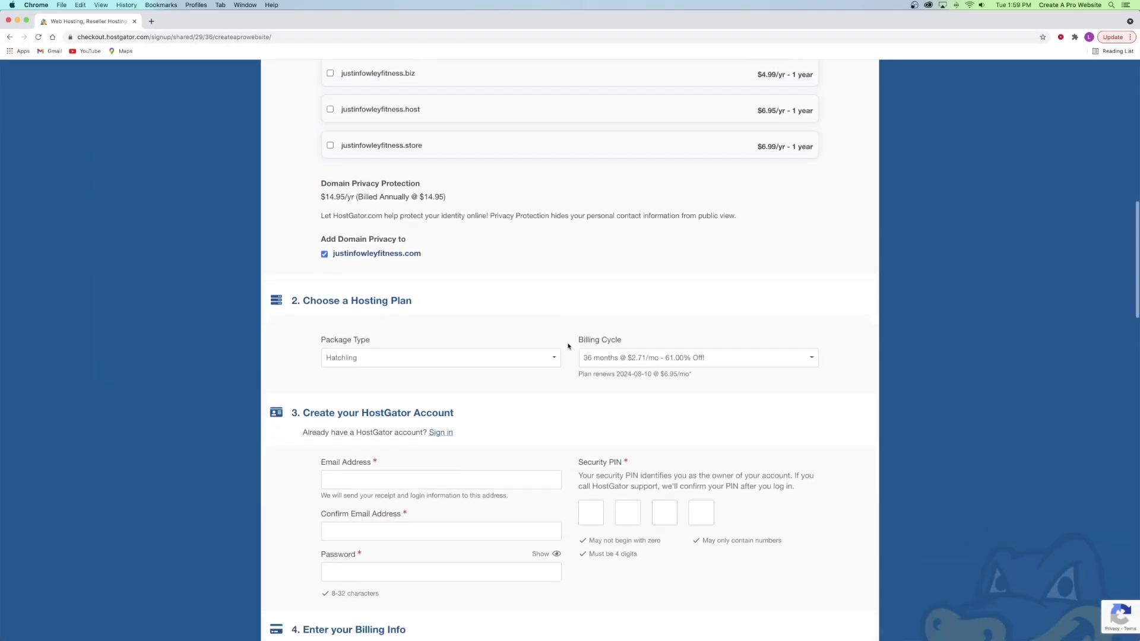
scroll(569, 345, down, 2)
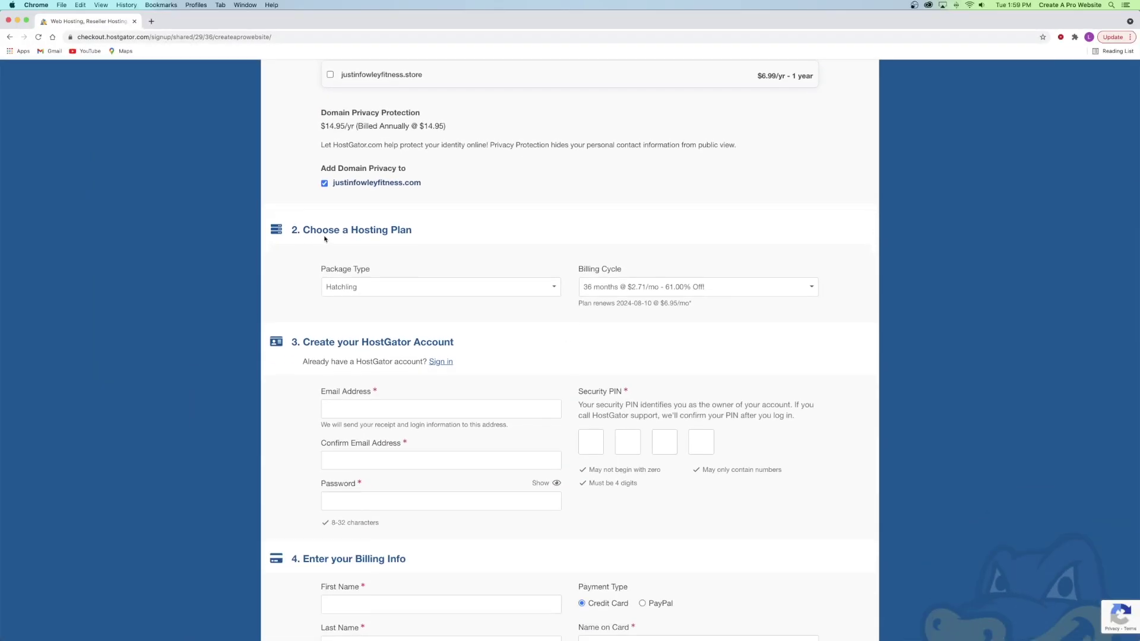
Keep Hatchling as the package type and review the billing cycle choices
click(375, 288)
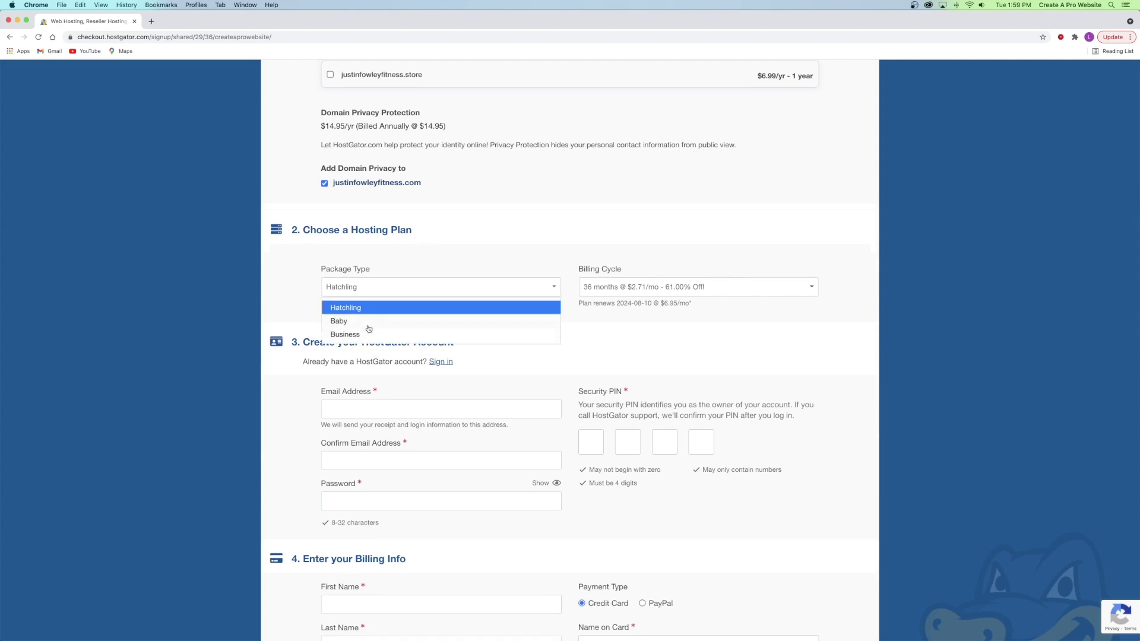
click(363, 309)
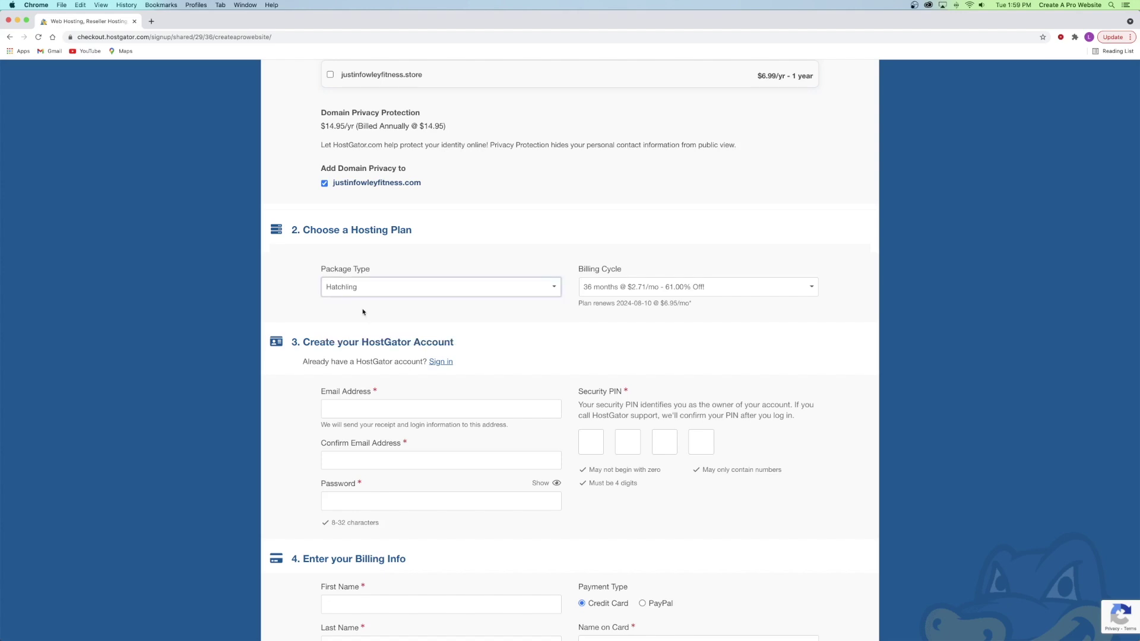
click(606, 289)
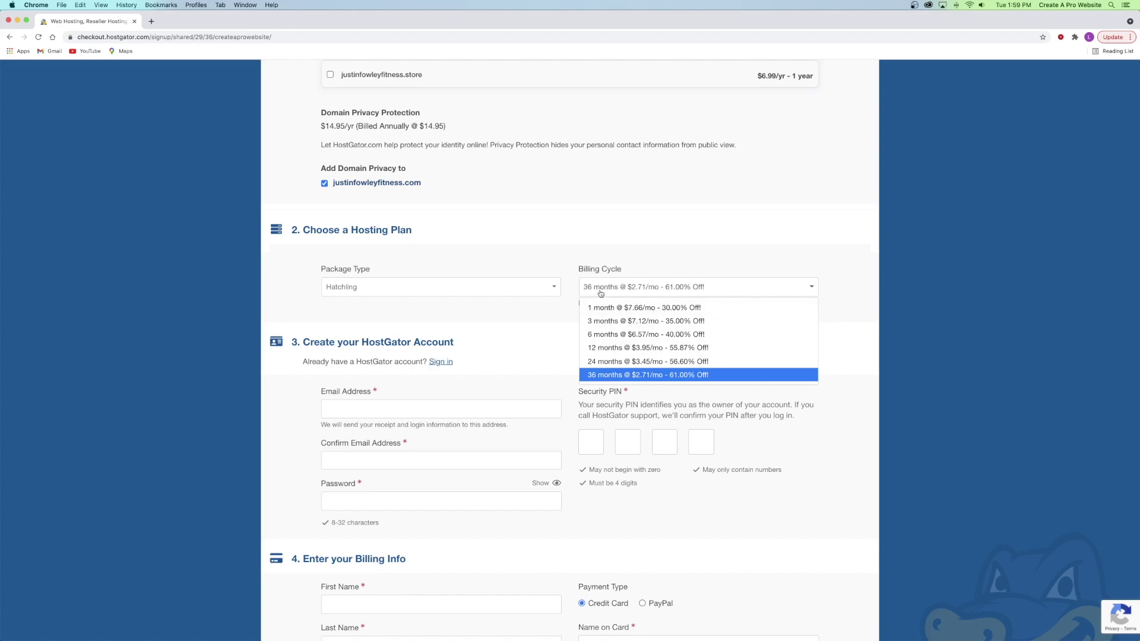
click(594, 375)
scroll(619, 346, down, 20)
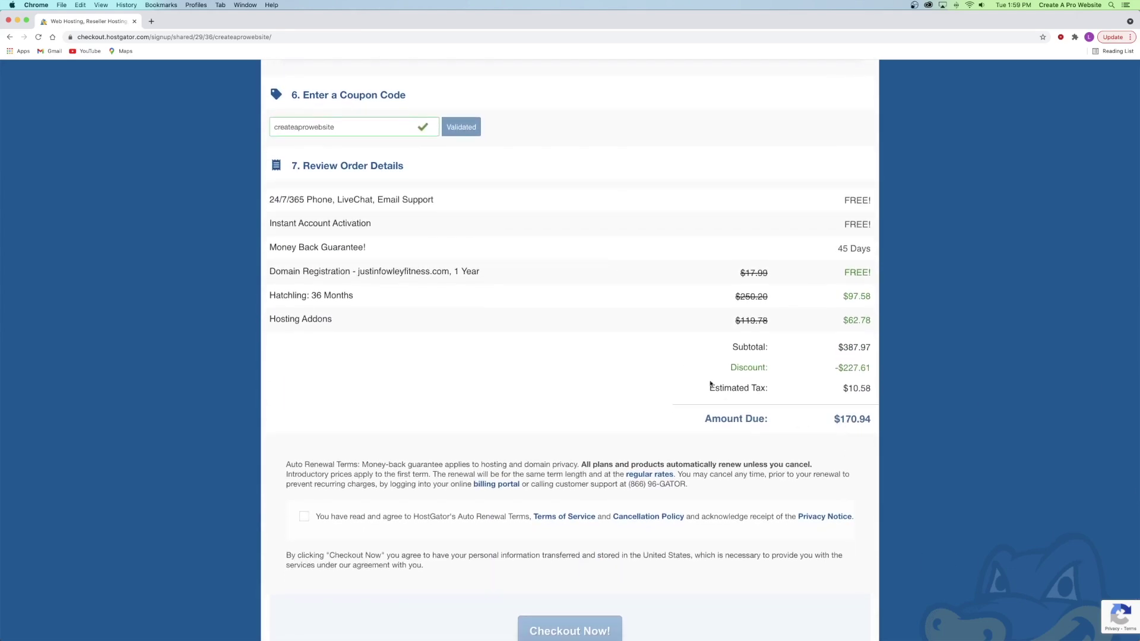
scroll(657, 353, up, 15)
scroll(656, 350, up, 3)
Switch the billing cycle to 1 month at $7.66/mo
click(640, 313)
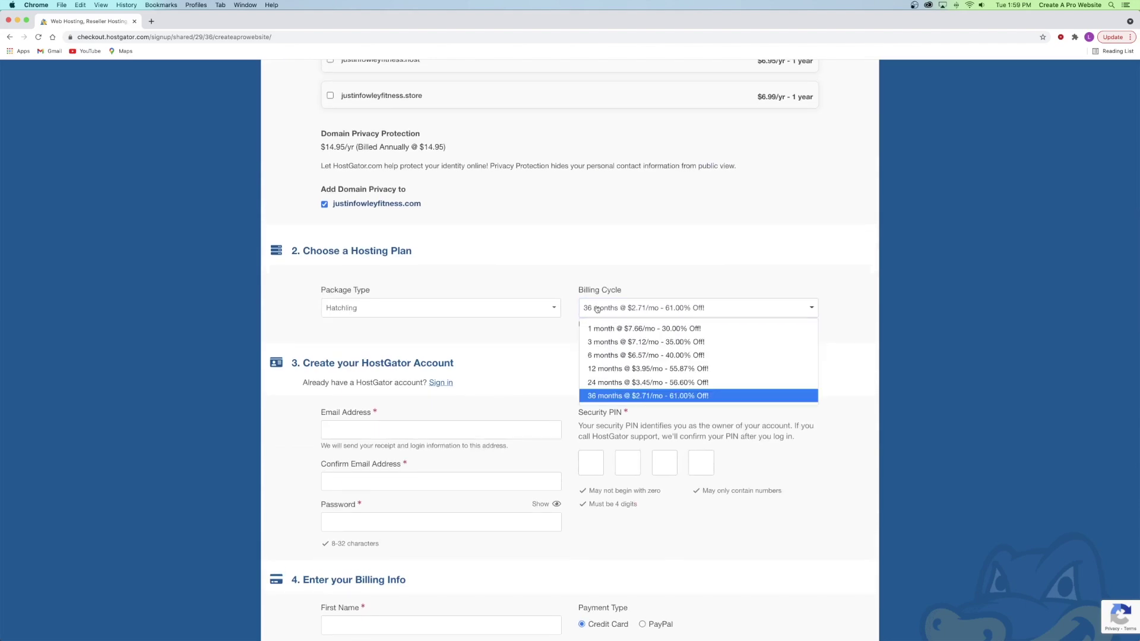
click(597, 324)
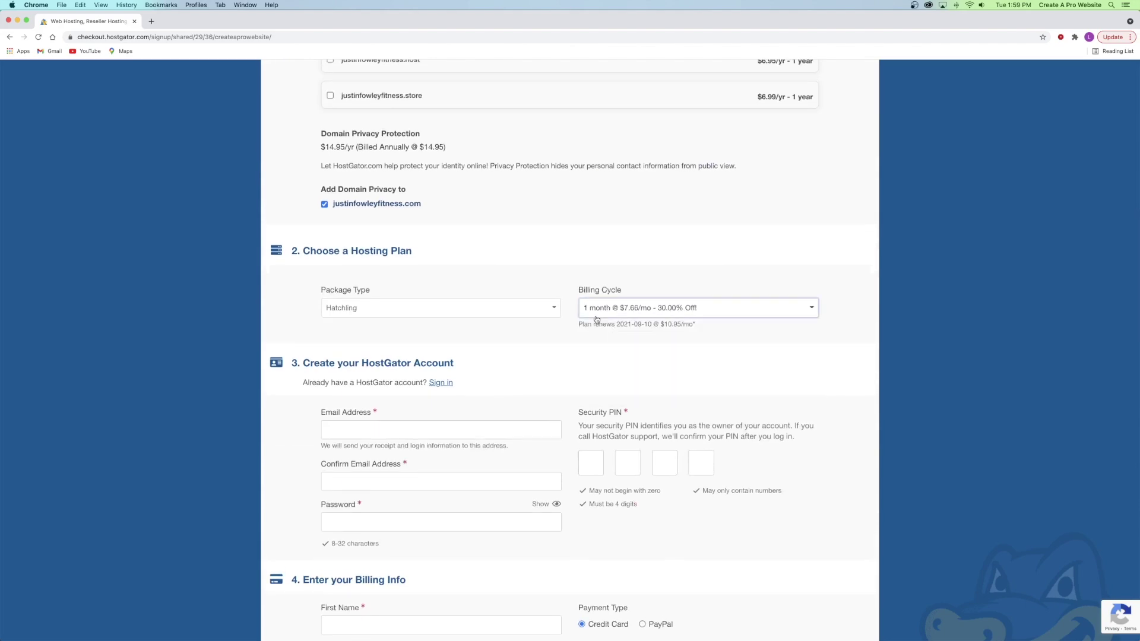
scroll(699, 311, down, 20)
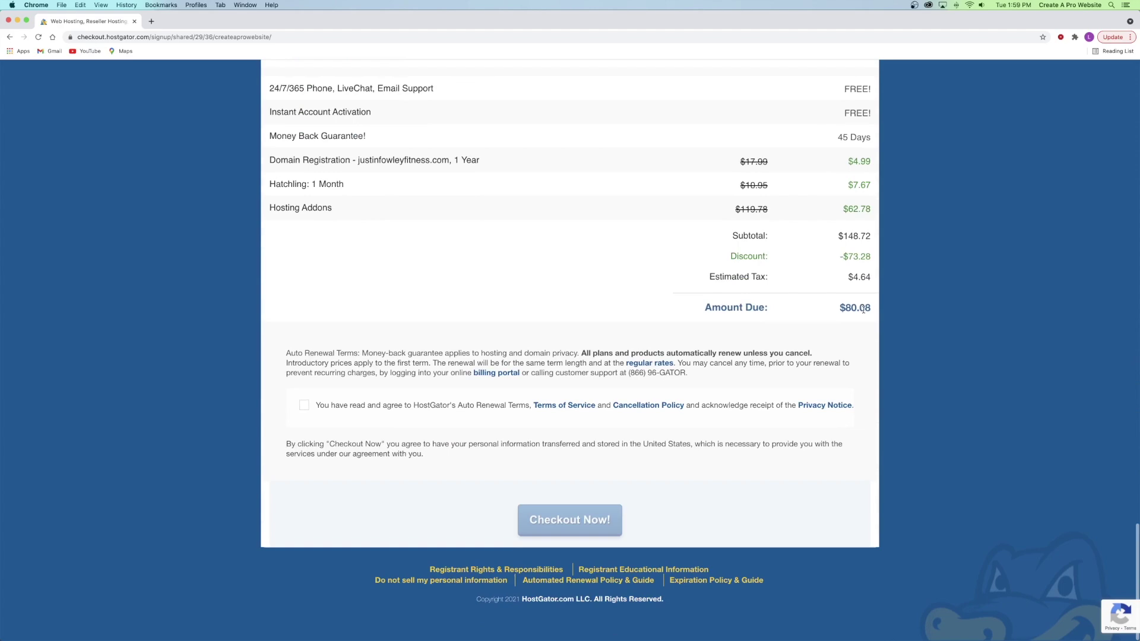
scroll(603, 349, up, 20)
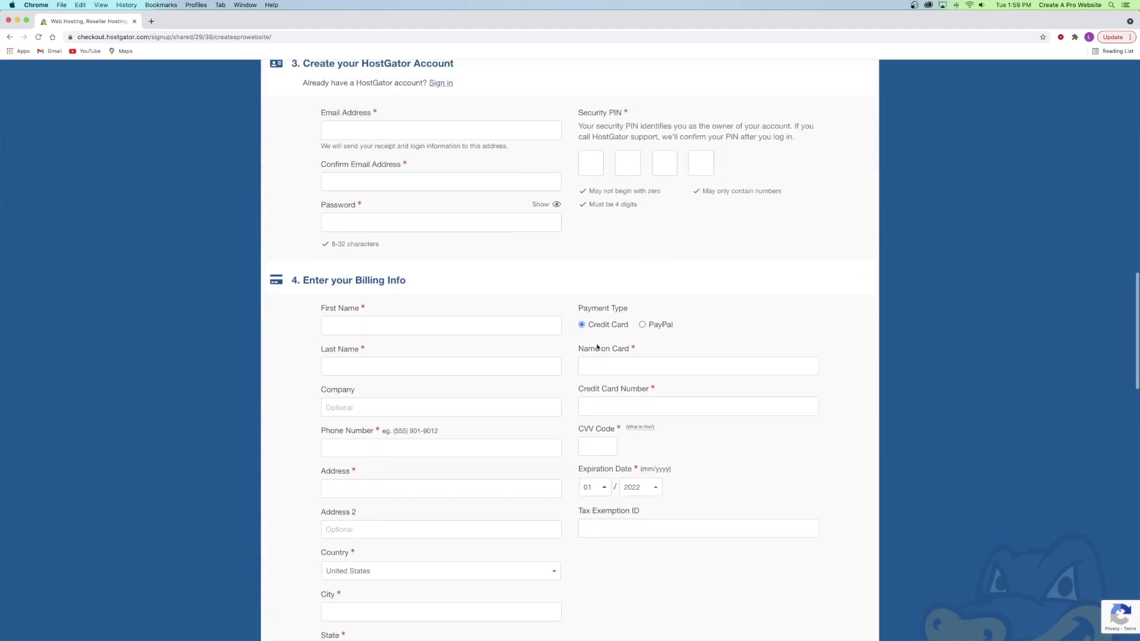
scroll(597, 347, up, 5)
click(587, 343)
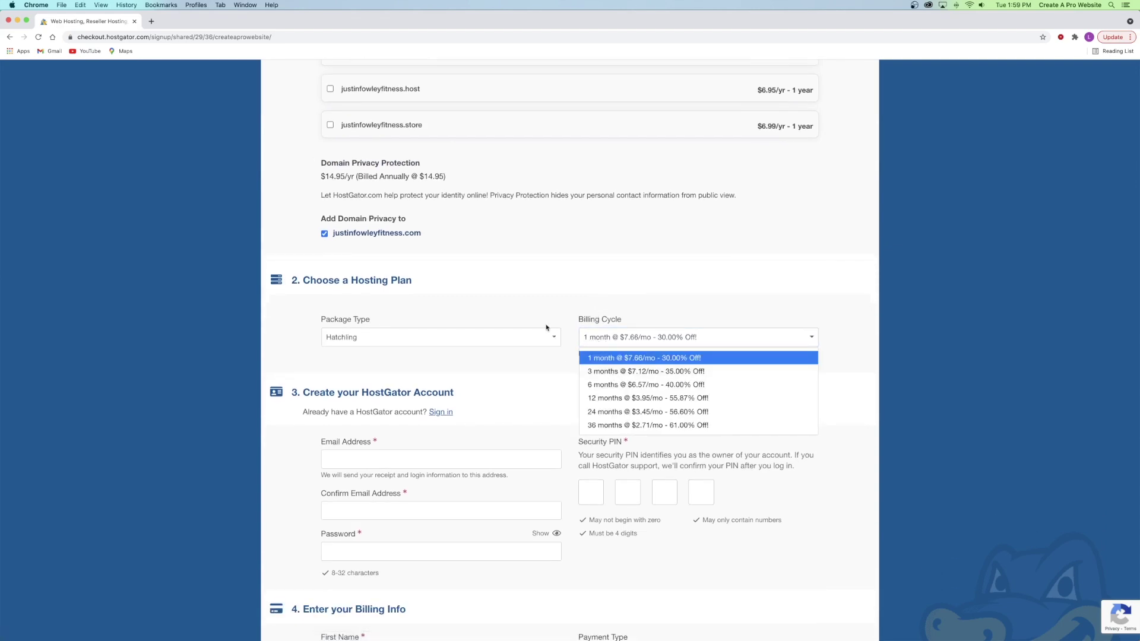
scroll(546, 327, up, 8)
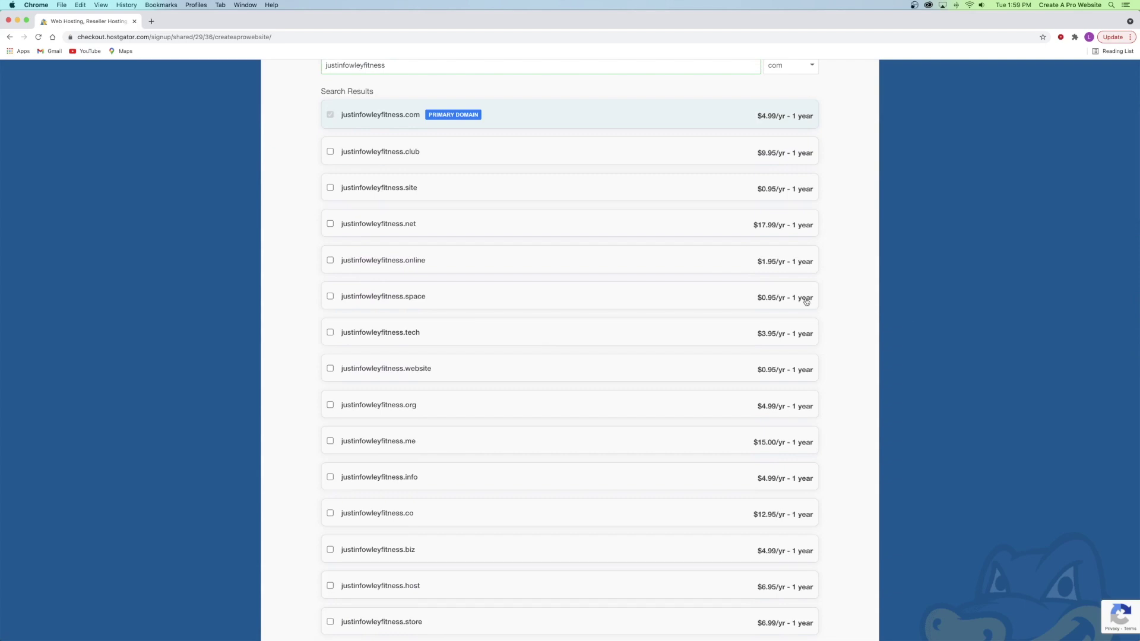
scroll(764, 311, down, 8)
scroll(713, 291, up, 1)
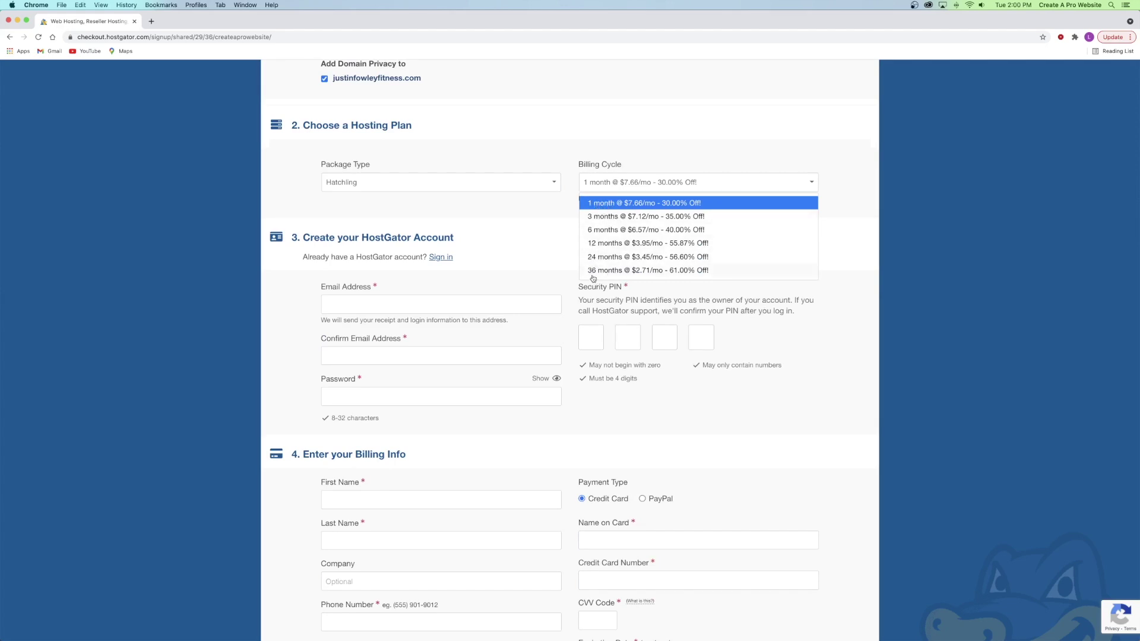
click(605, 203)
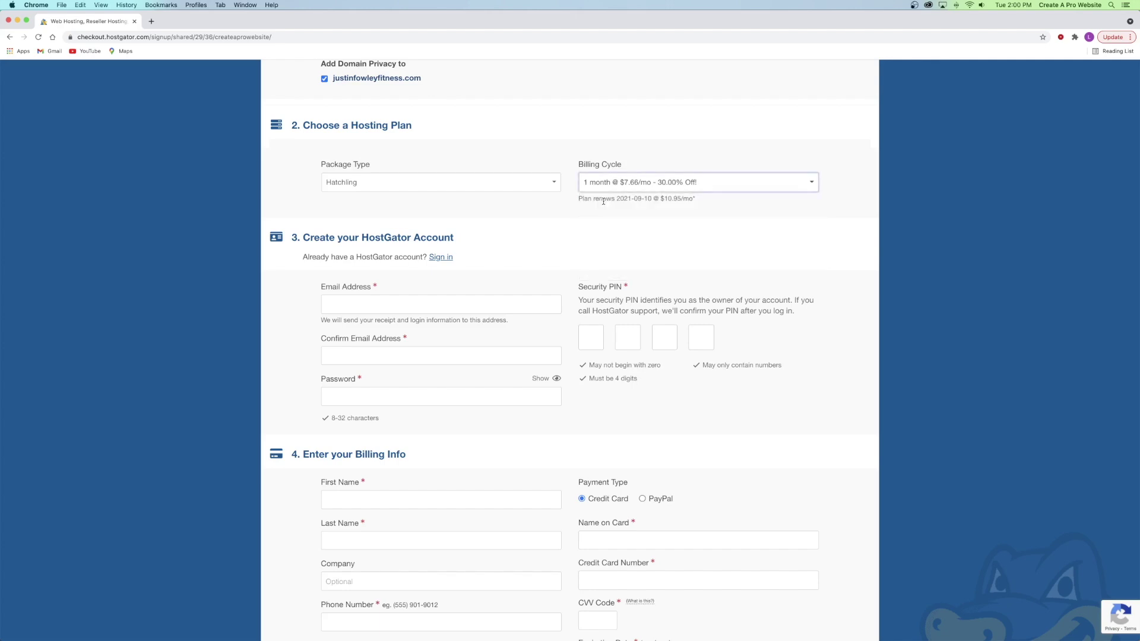
scroll(440, 234, down, 2)
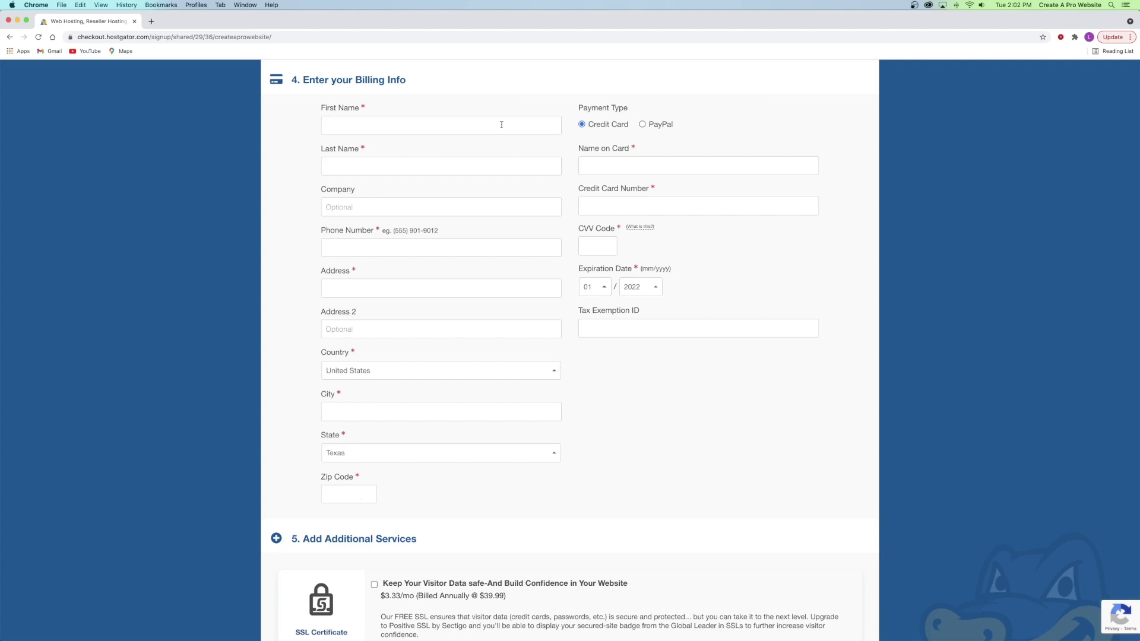
Uncheck the SiteLock Essentials and Site Backup add-ons under Additional Services
scroll(592, 449, down, 3)
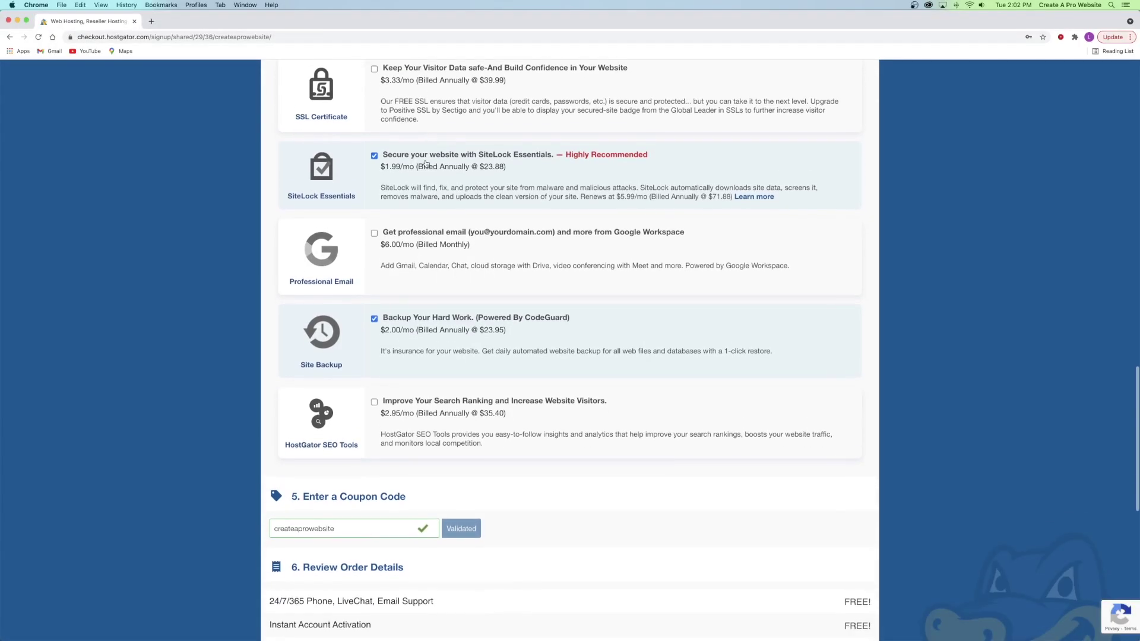
scroll(425, 164, down, 2)
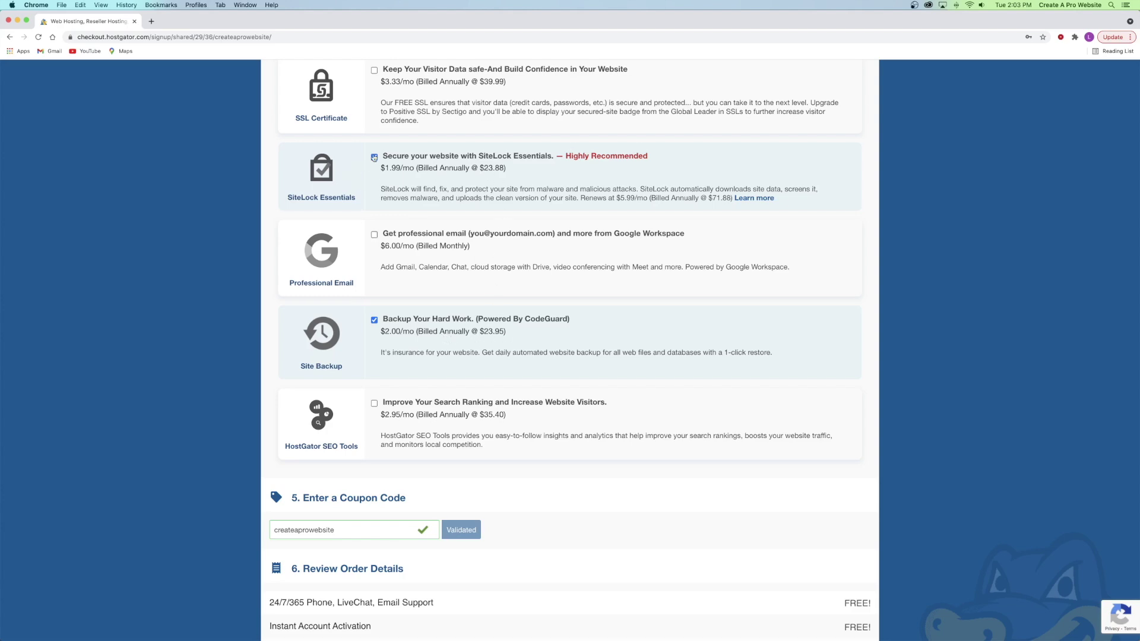
click(374, 157)
click(374, 321)
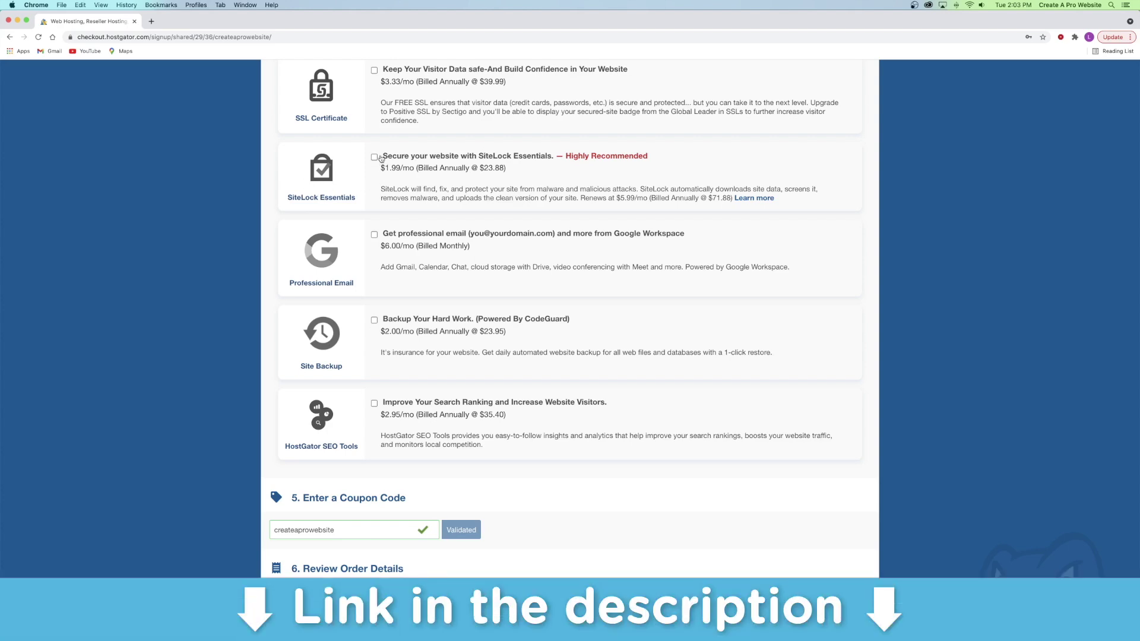
scroll(381, 158, down, 5)
Review the order totals, accept the auto-renewal terms, and submit the $29.10 order
scroll(381, 158, down, 2)
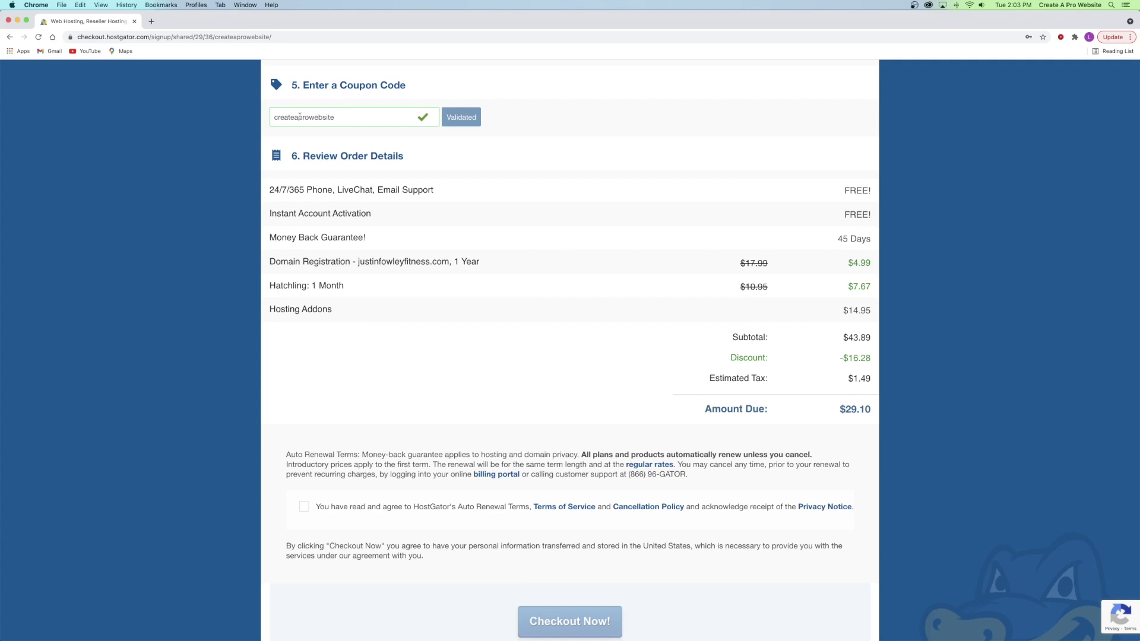
scroll(571, 149, down, 2)
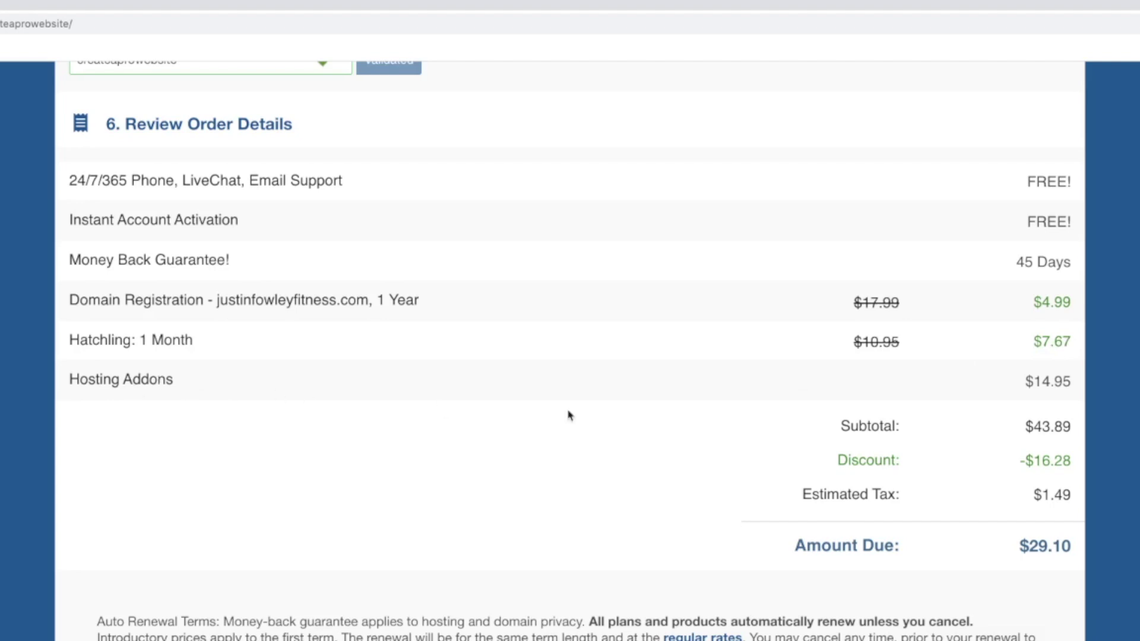
drag(1069, 382, 1029, 383)
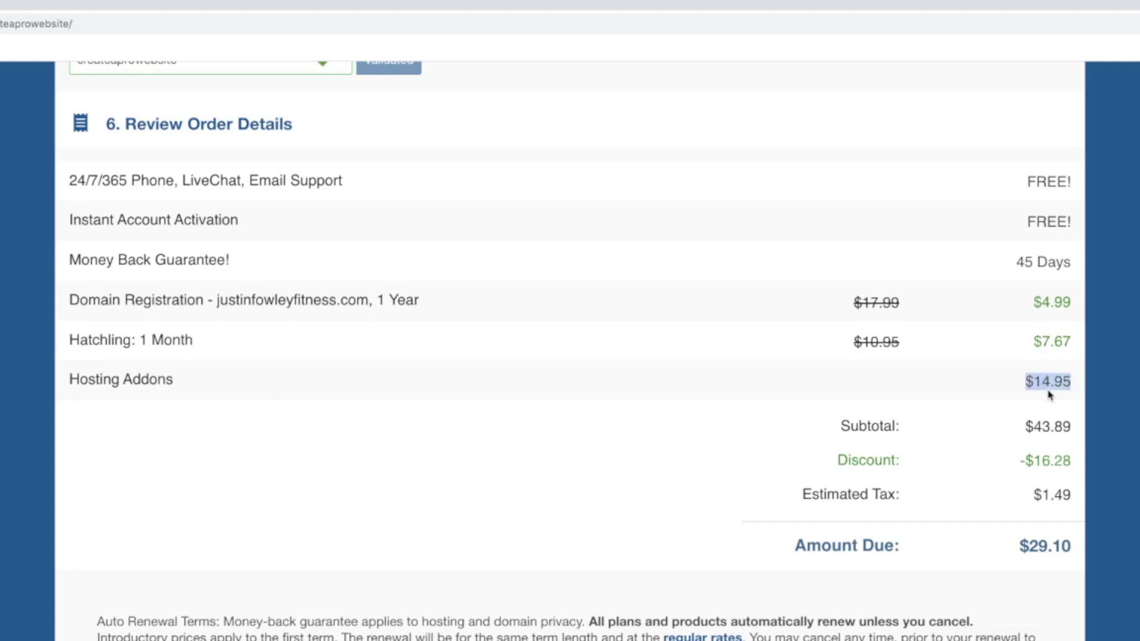
click(1015, 397)
scroll(960, 448, down, 2)
scroll(1062, 490, up, 1)
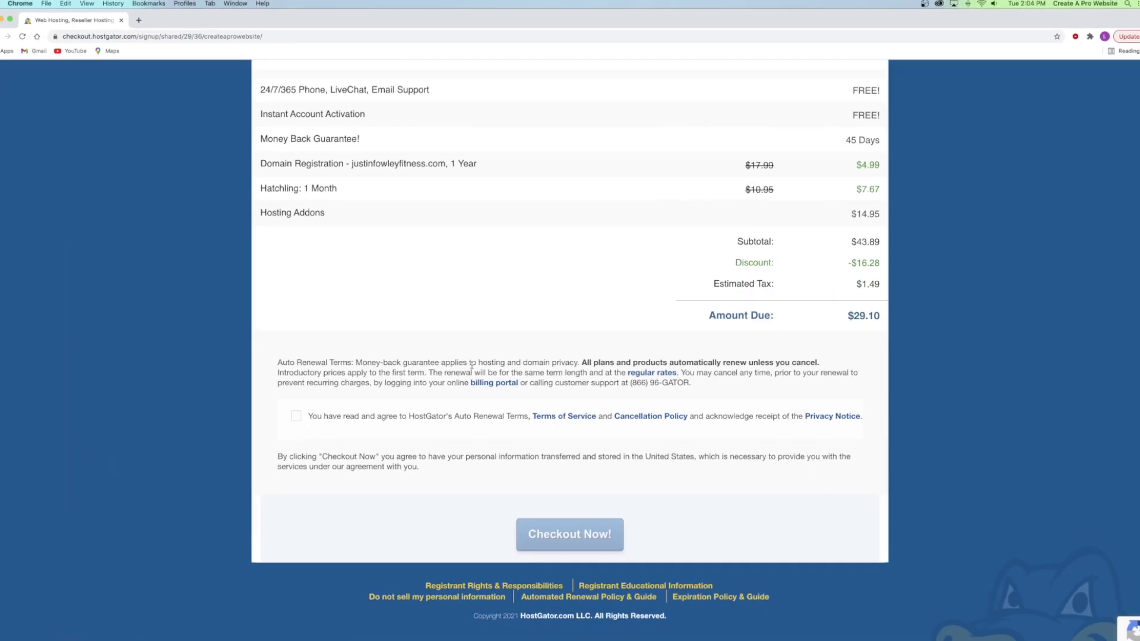
click(305, 407)
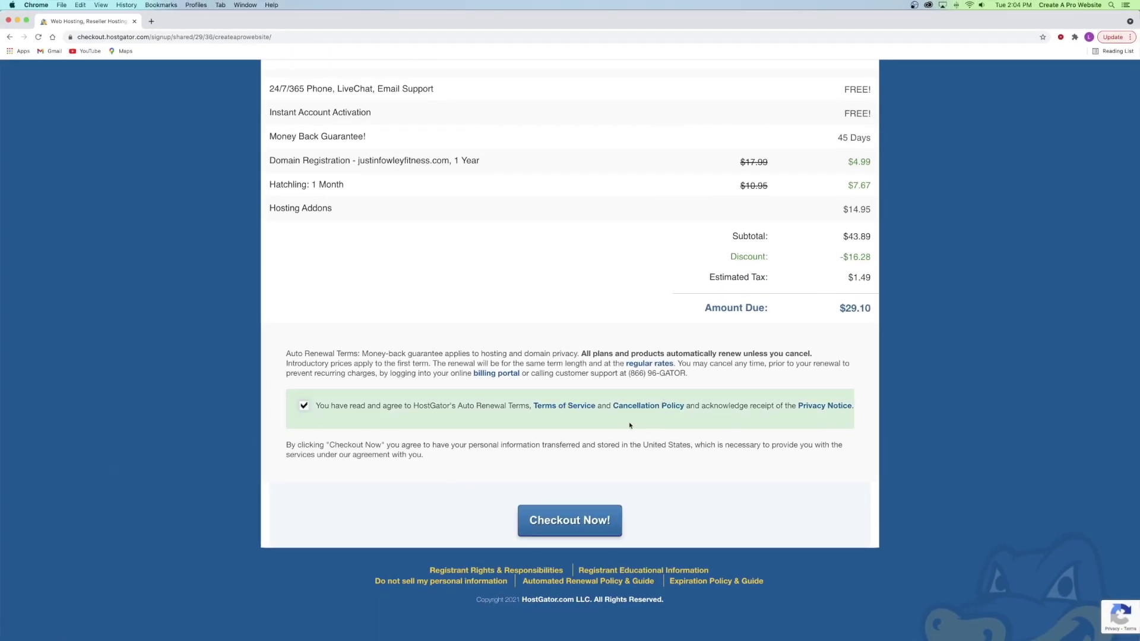
click(558, 518)
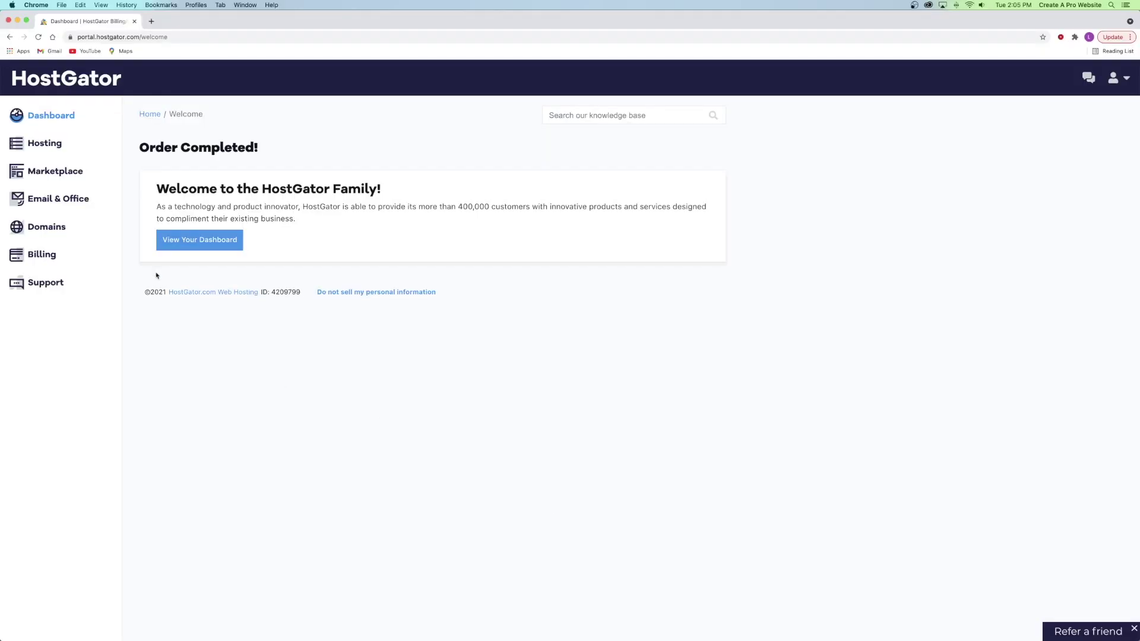
click(185, 237)
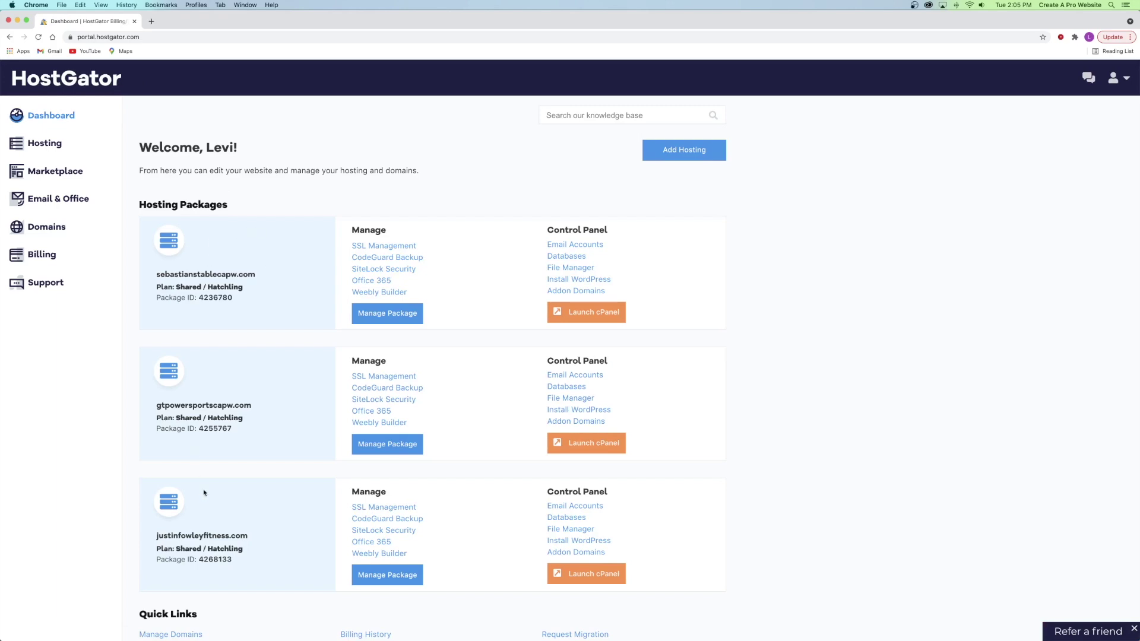
scroll(204, 493, down, 5)
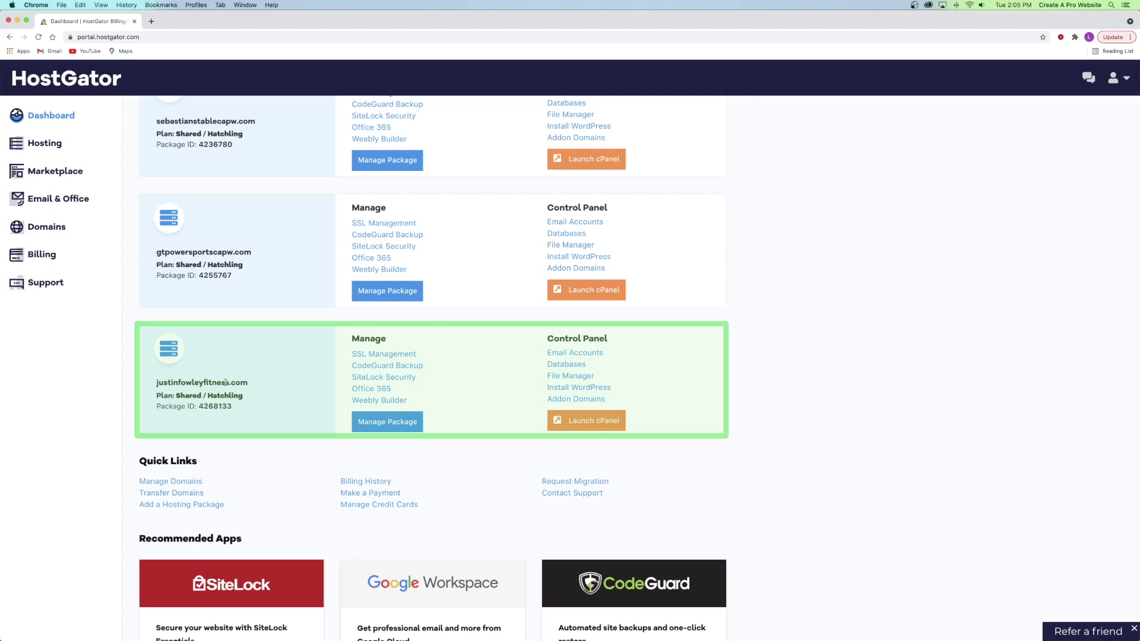
drag(157, 385, 245, 381)
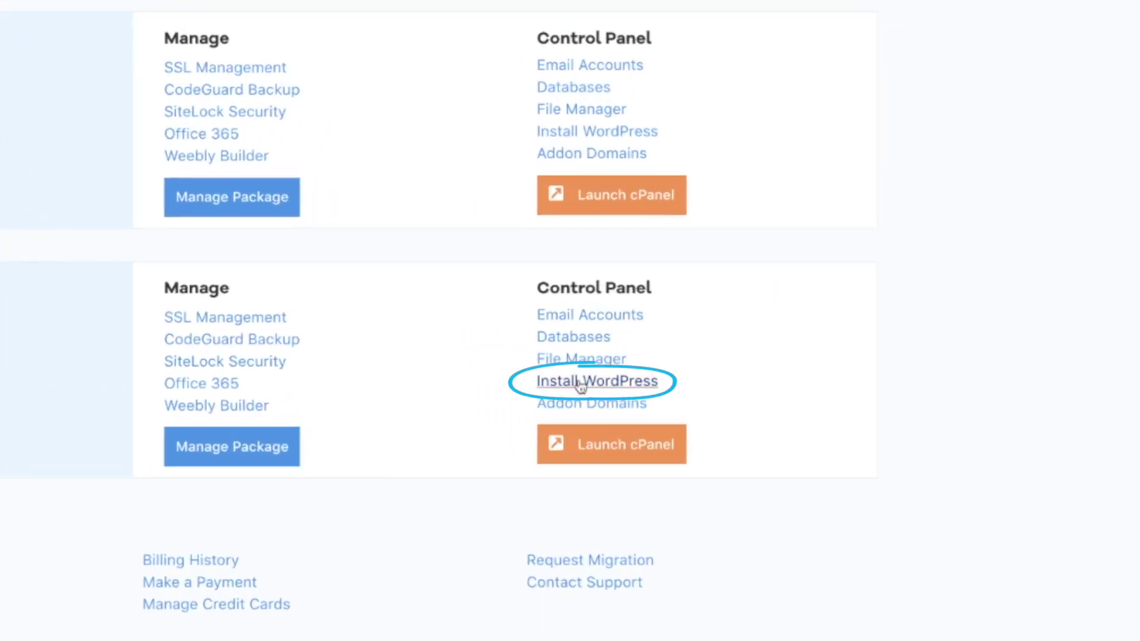
Open the WordPress install form for justinfowleyfitness.com, keeping version 5.8
click(581, 383)
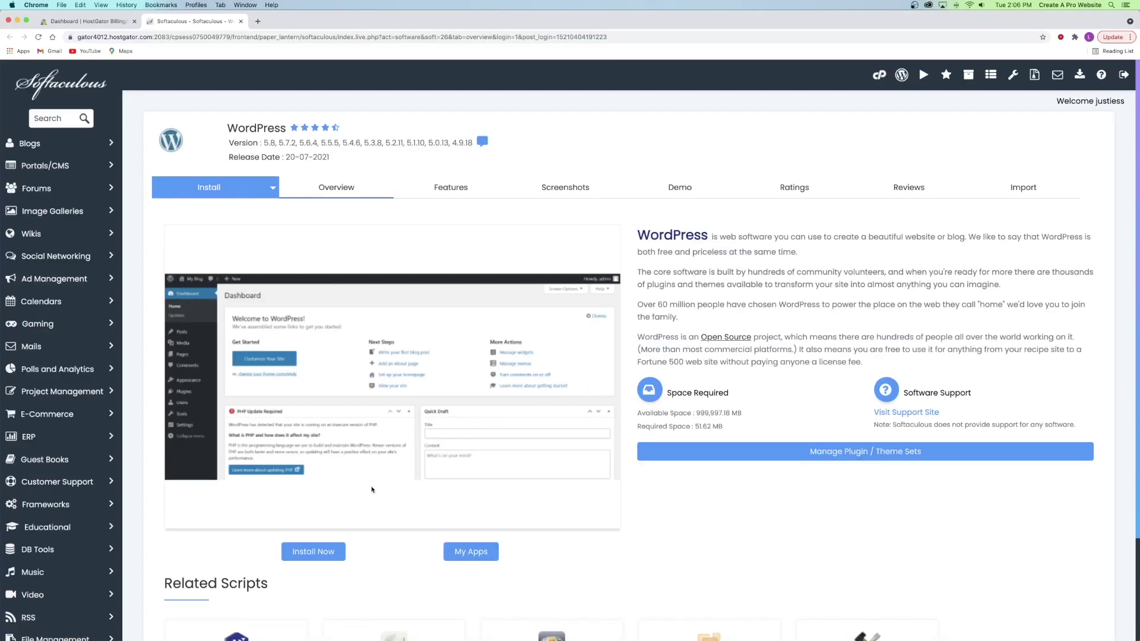
click(312, 554)
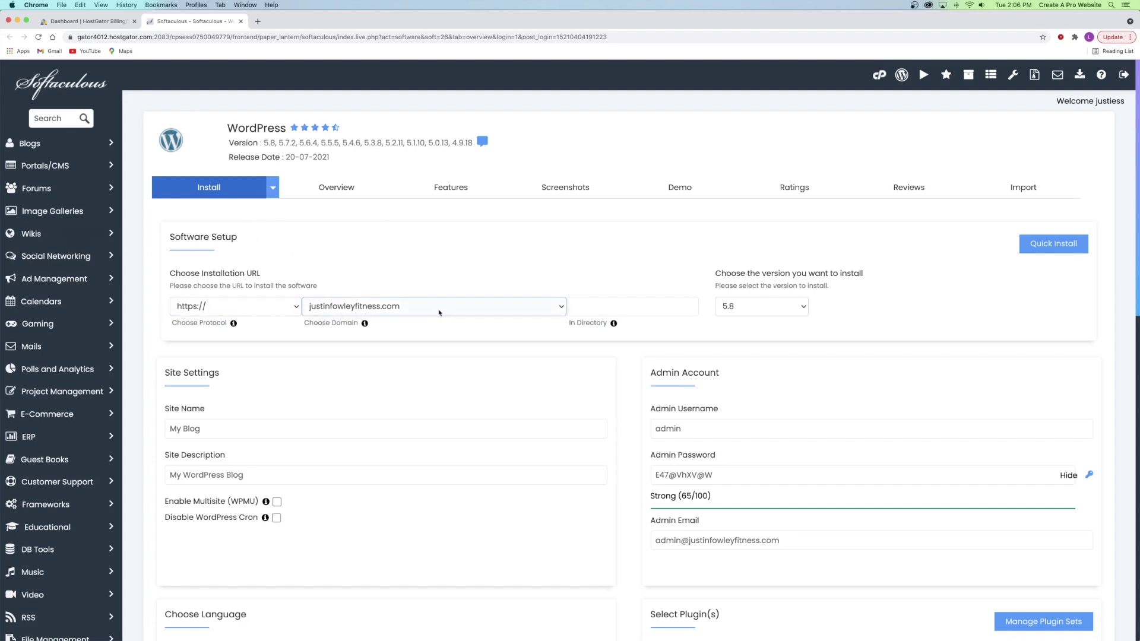
click(88, 21)
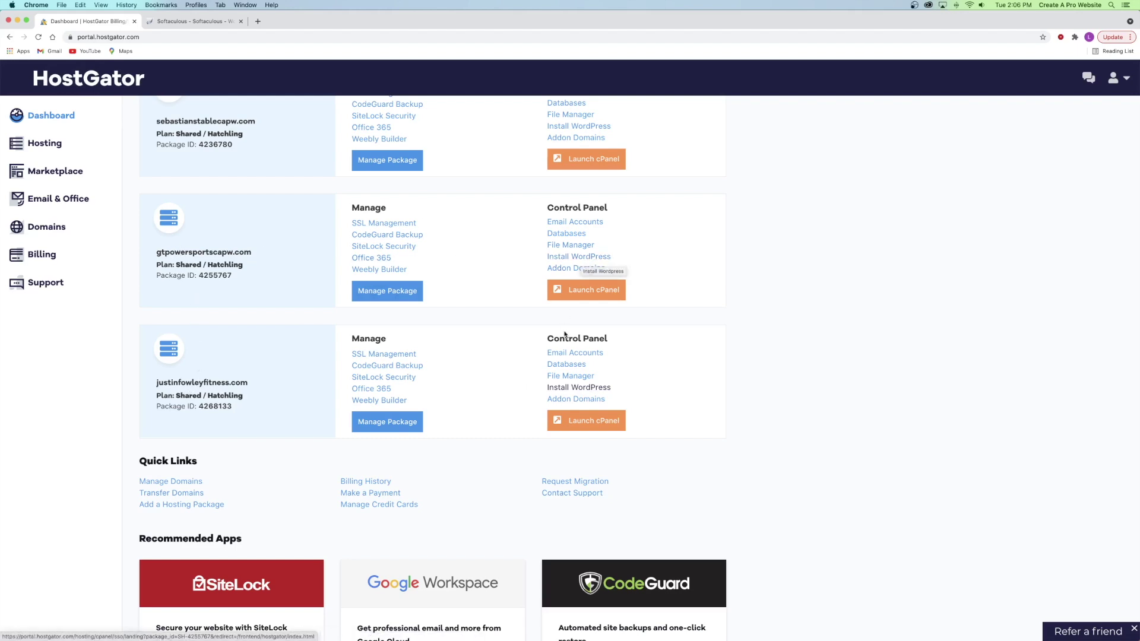
click(187, 24)
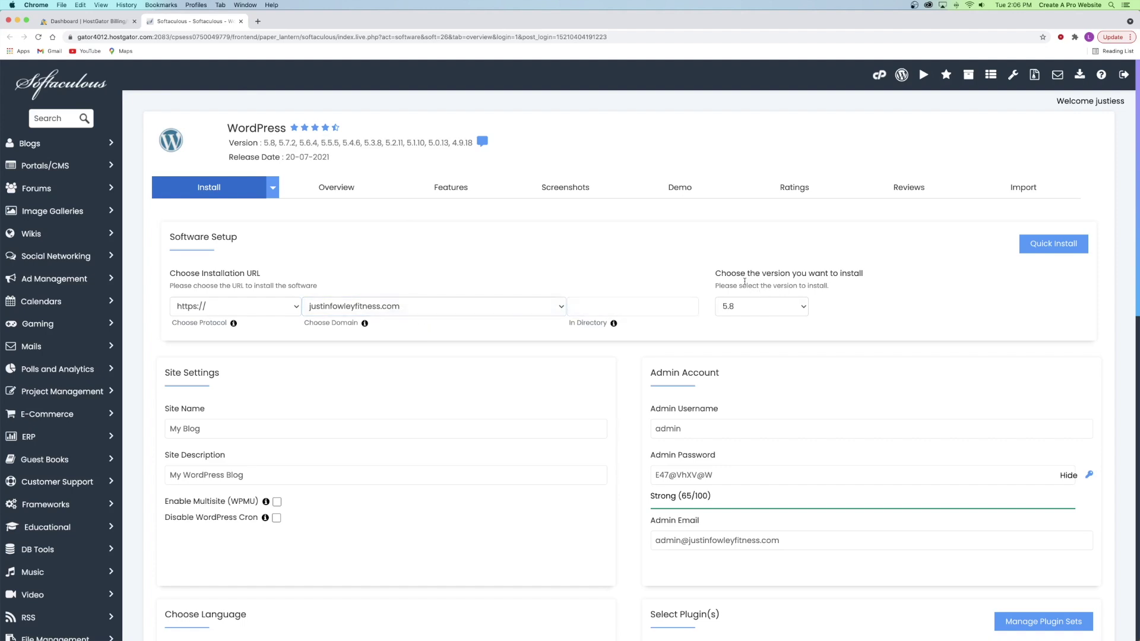
click(738, 310)
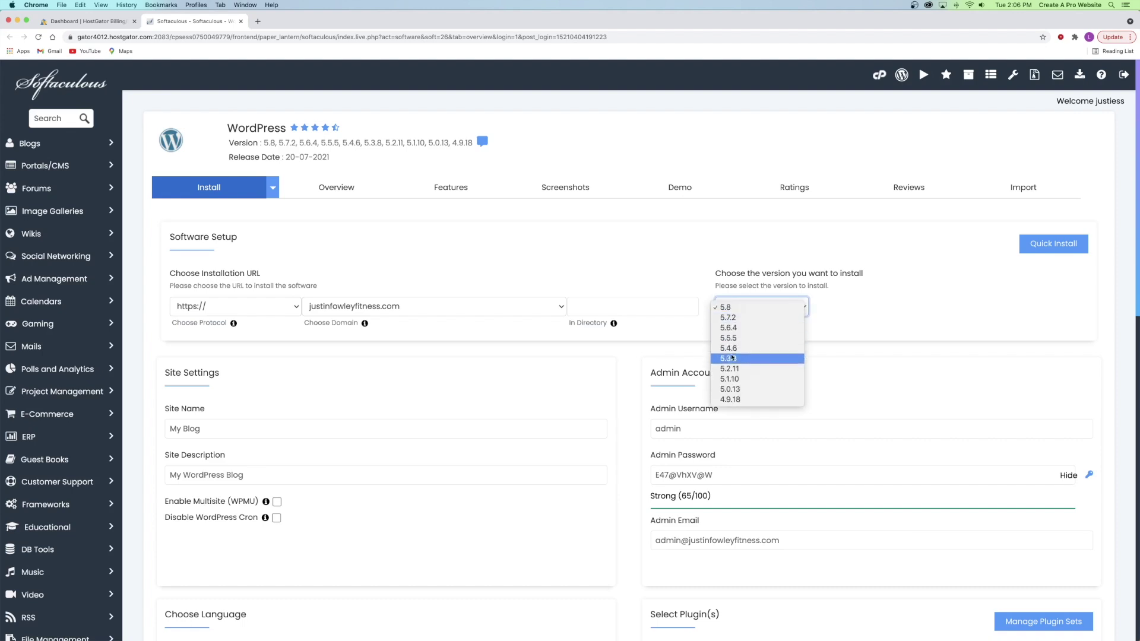
click(848, 309)
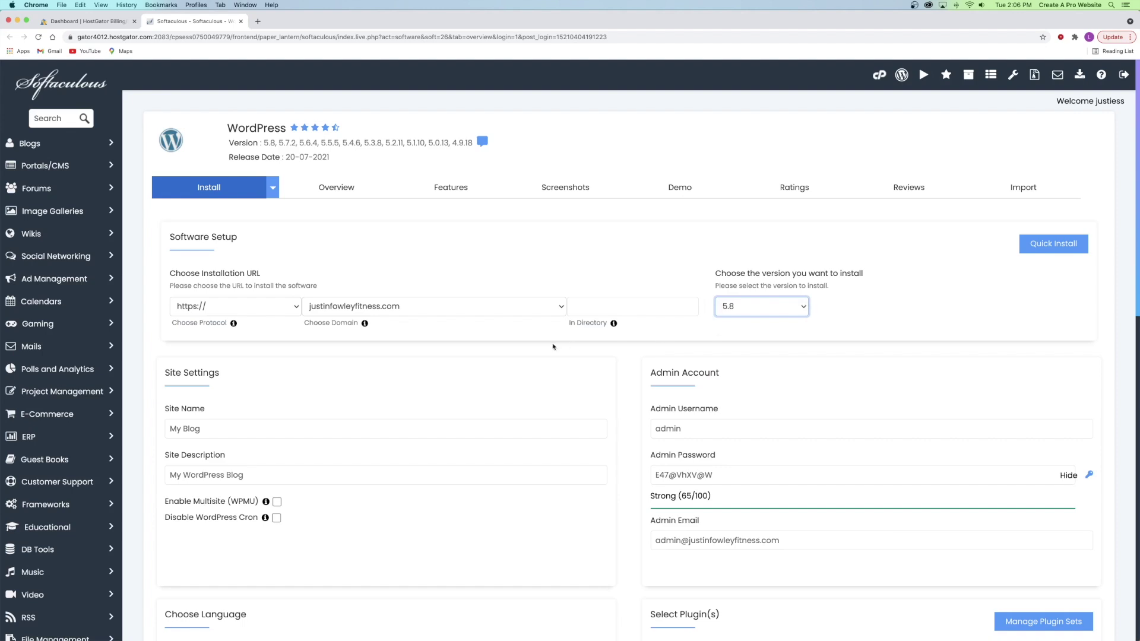
scroll(571, 345, down, 3)
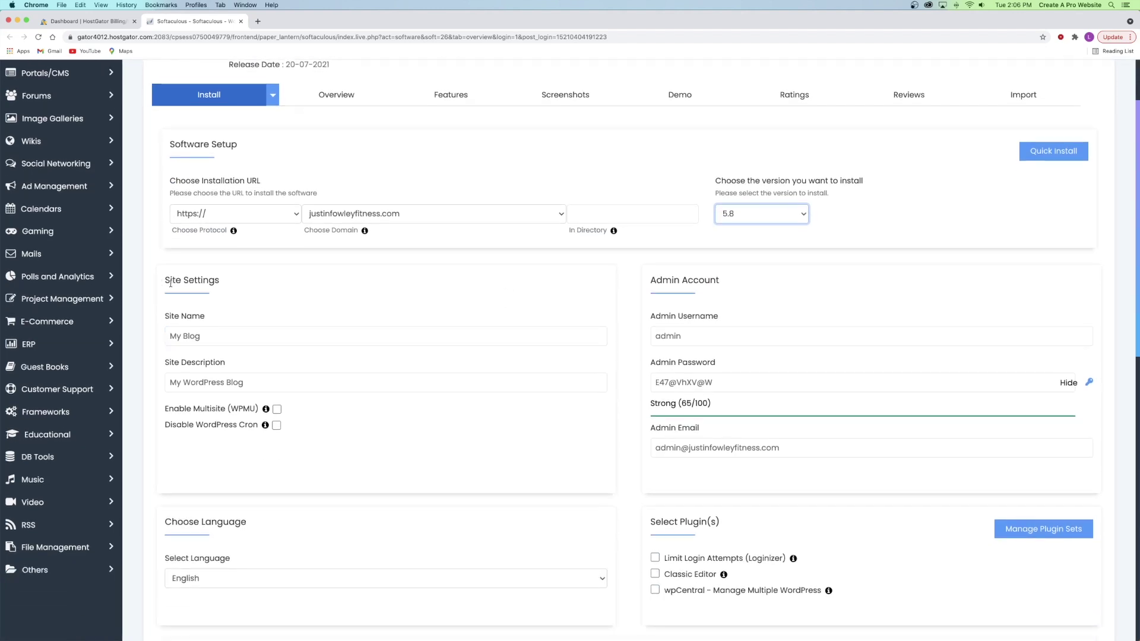
click(179, 338)
click(257, 22)
text(hostgator)
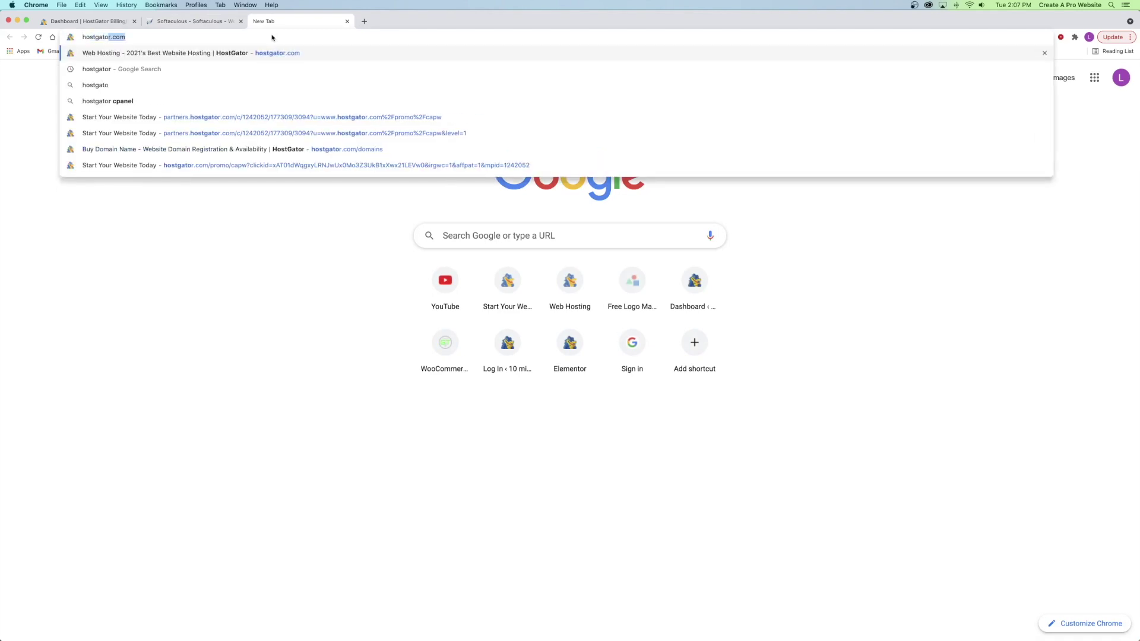
key(Return)
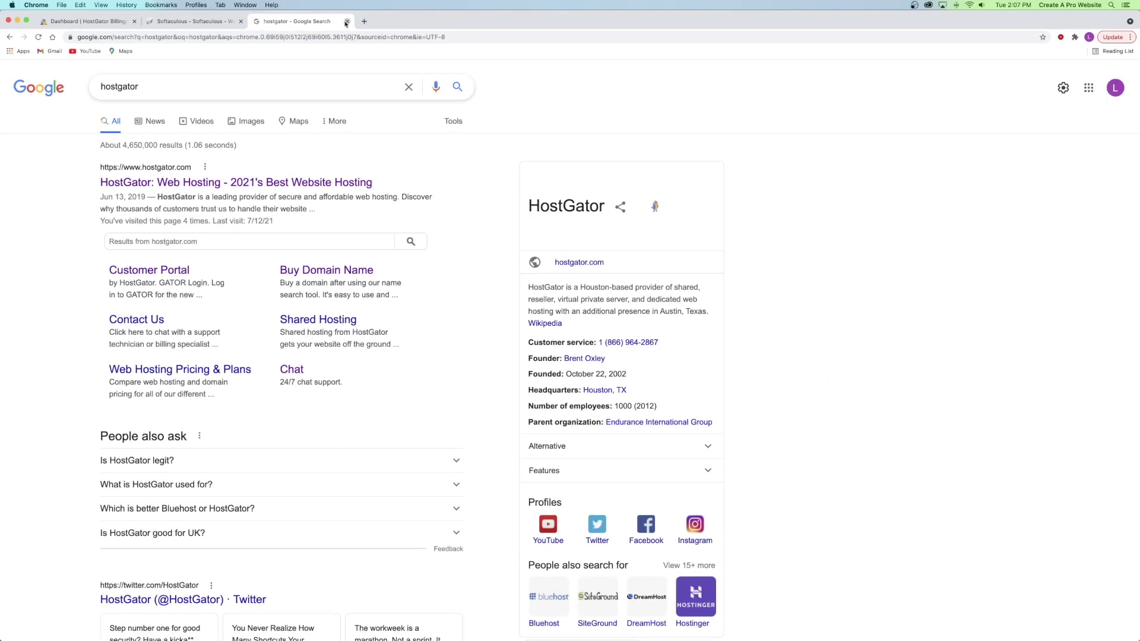
click(346, 21)
click(235, 339)
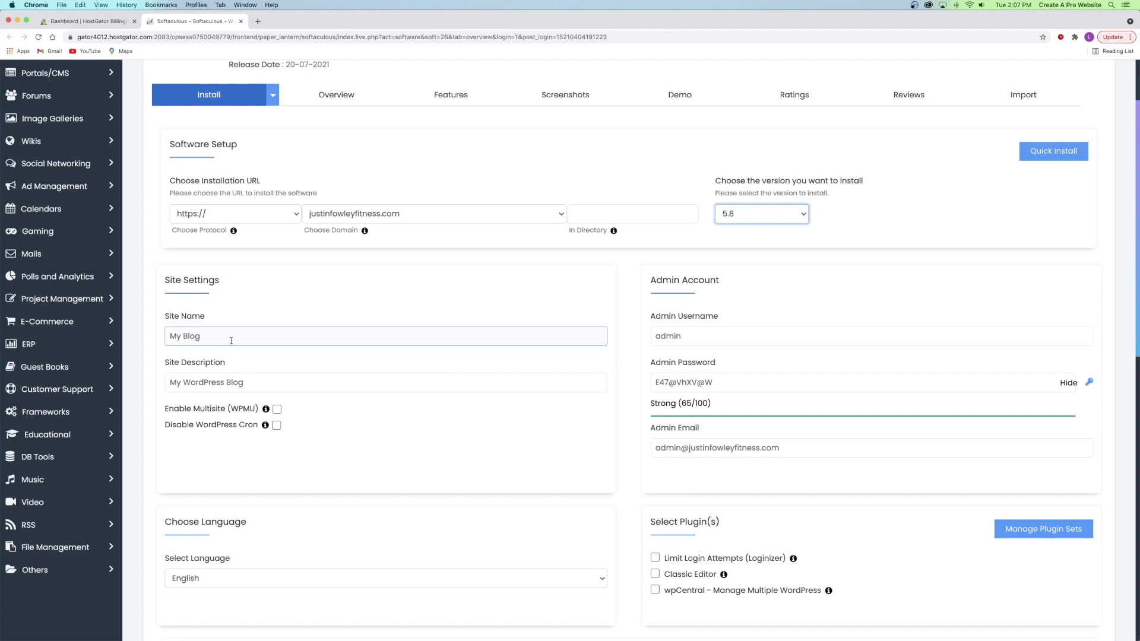
click(218, 340)
key(BackSpace)
key(BackSpace)
key(BackSpace)
key(BackSpace)
key(BackSpace)
key(BackSpace)
key(BackSpace)
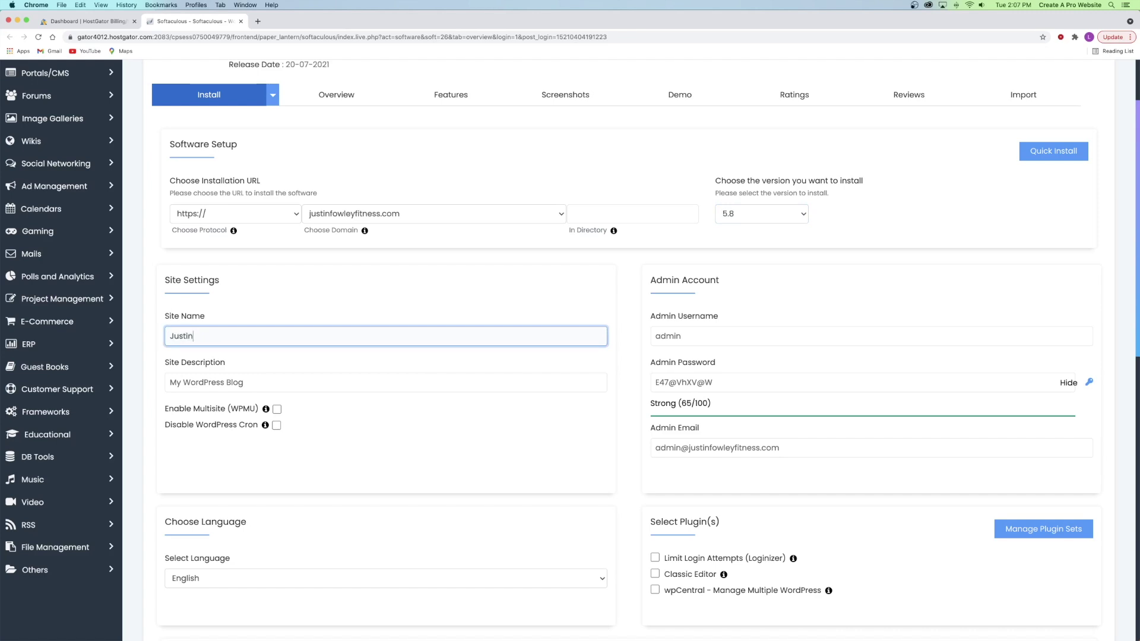
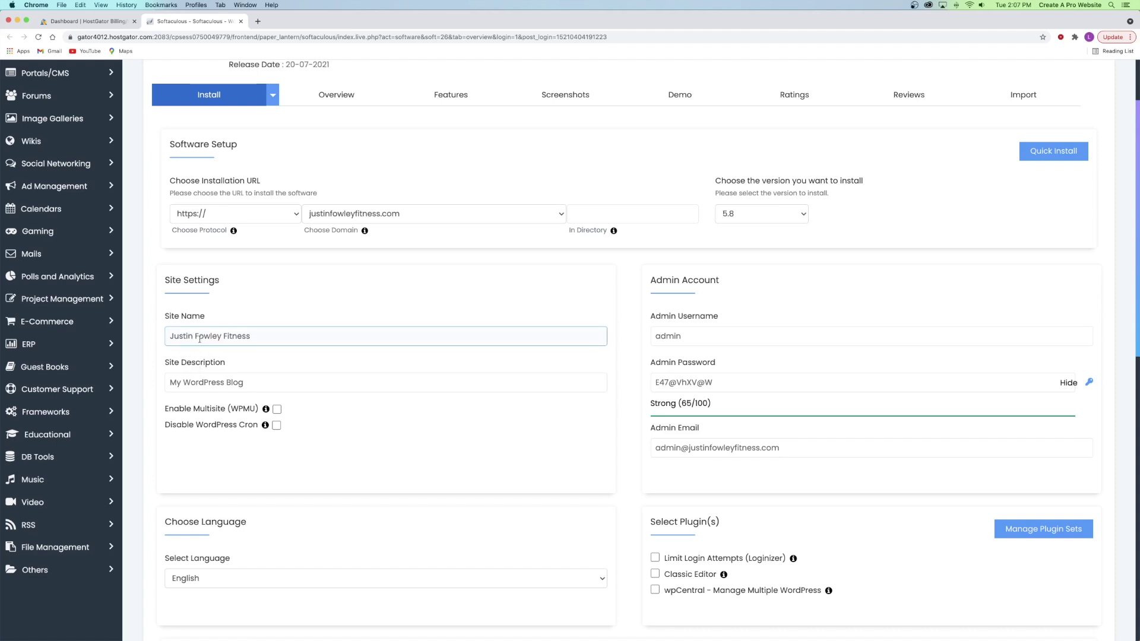
click(177, 367)
triple_click(206, 380)
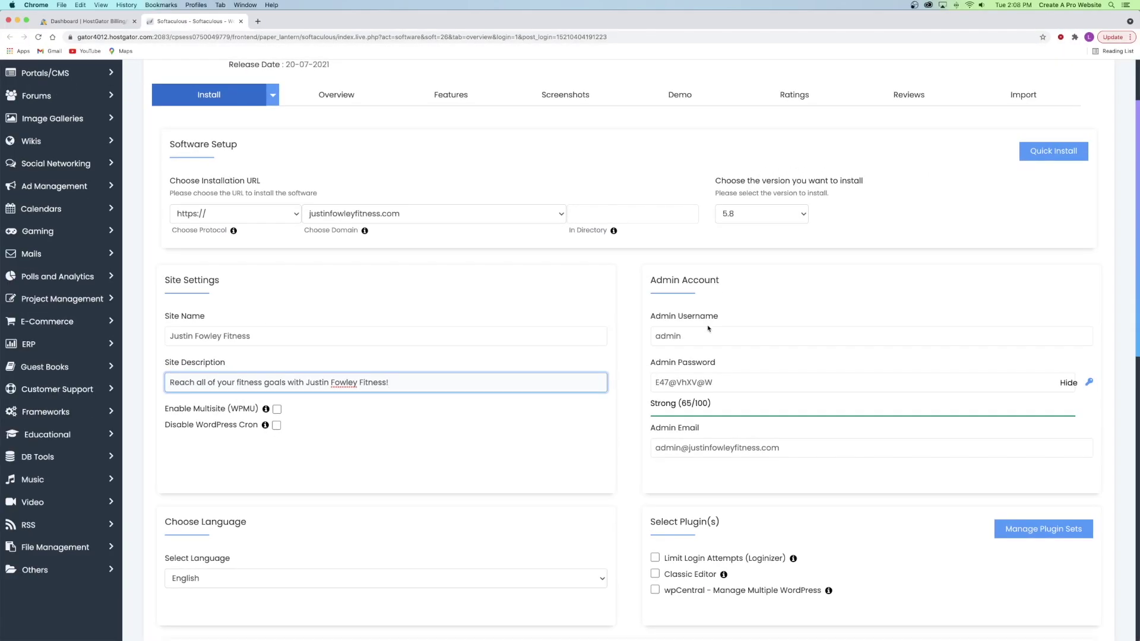
Replace the admin username and password with new ones and clear the admin email
double_click(685, 341)
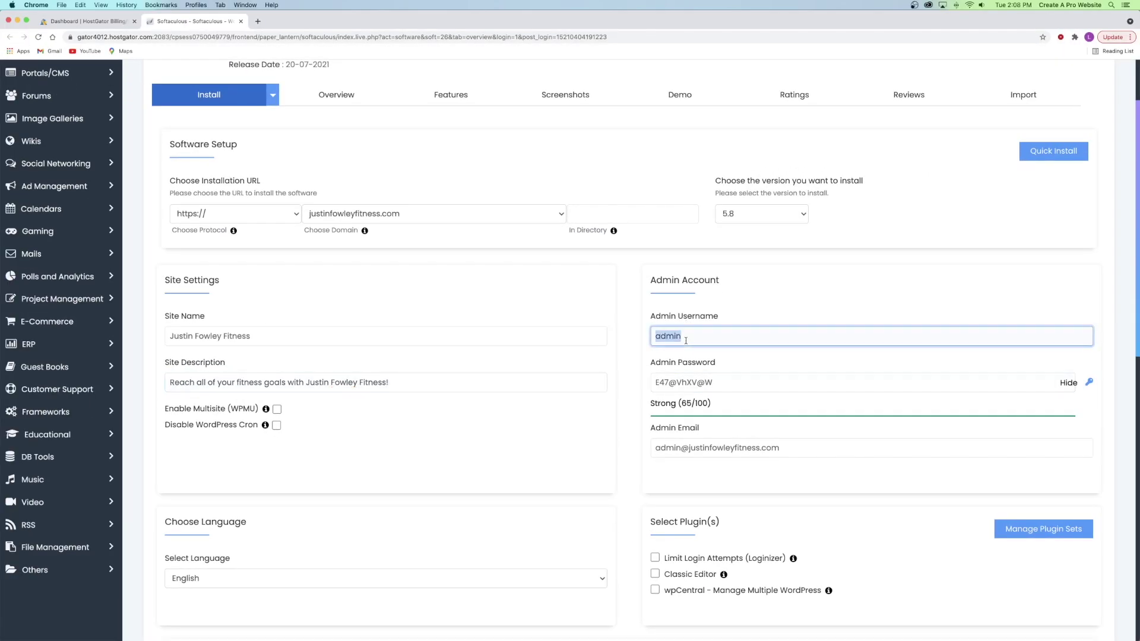
text(levi)
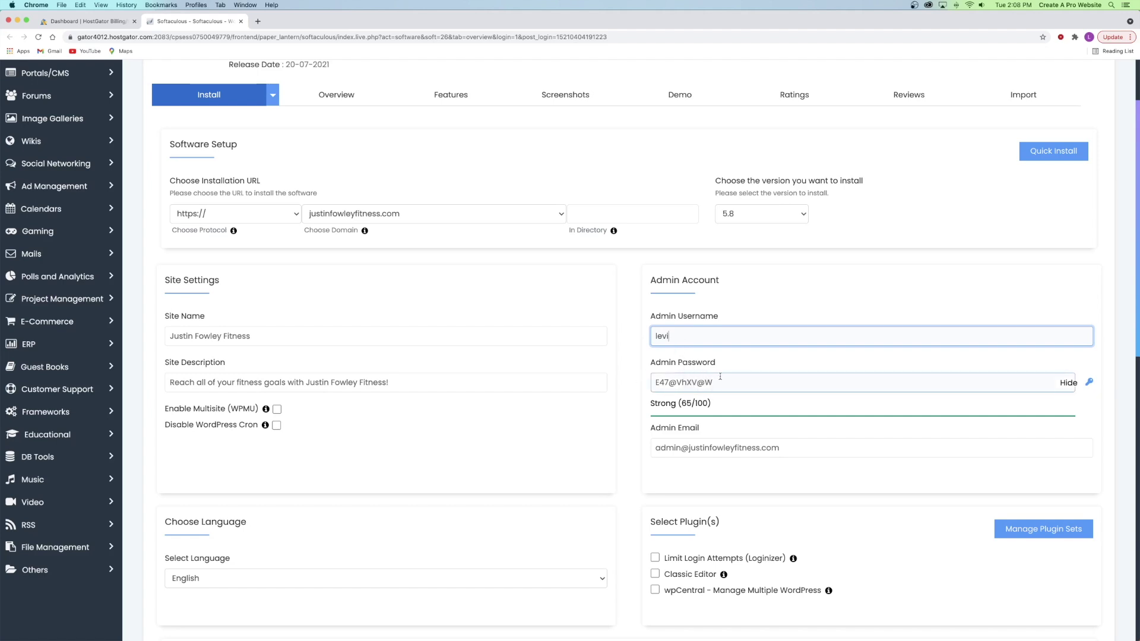
click(1068, 383)
double_click(802, 382)
key(BackSpace)
text(•••••••••)
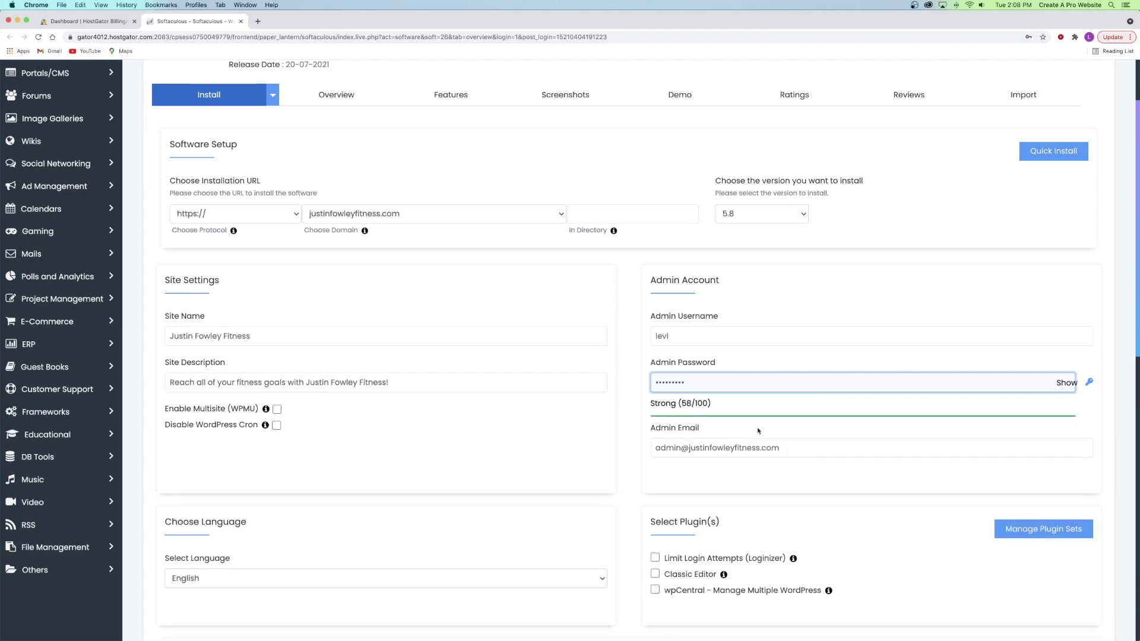
triple_click(802, 454)
key(BackSpace)
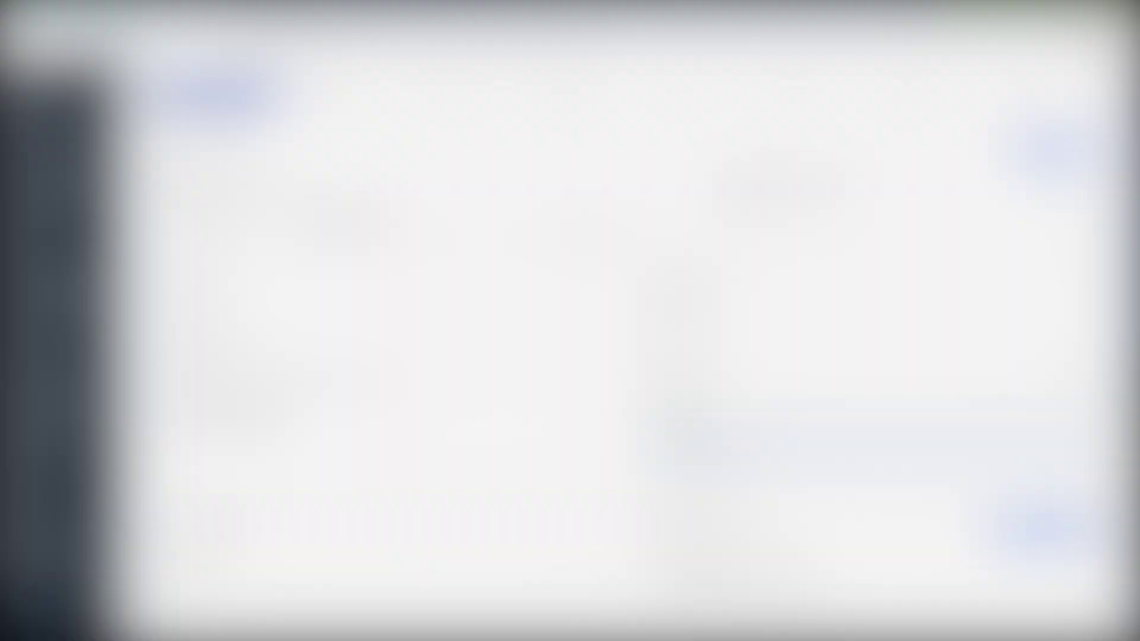
Autofill the admin e-mail, keep English as the language, and launch the WordPress install
click(819, 466)
scroll(813, 452, down, 6)
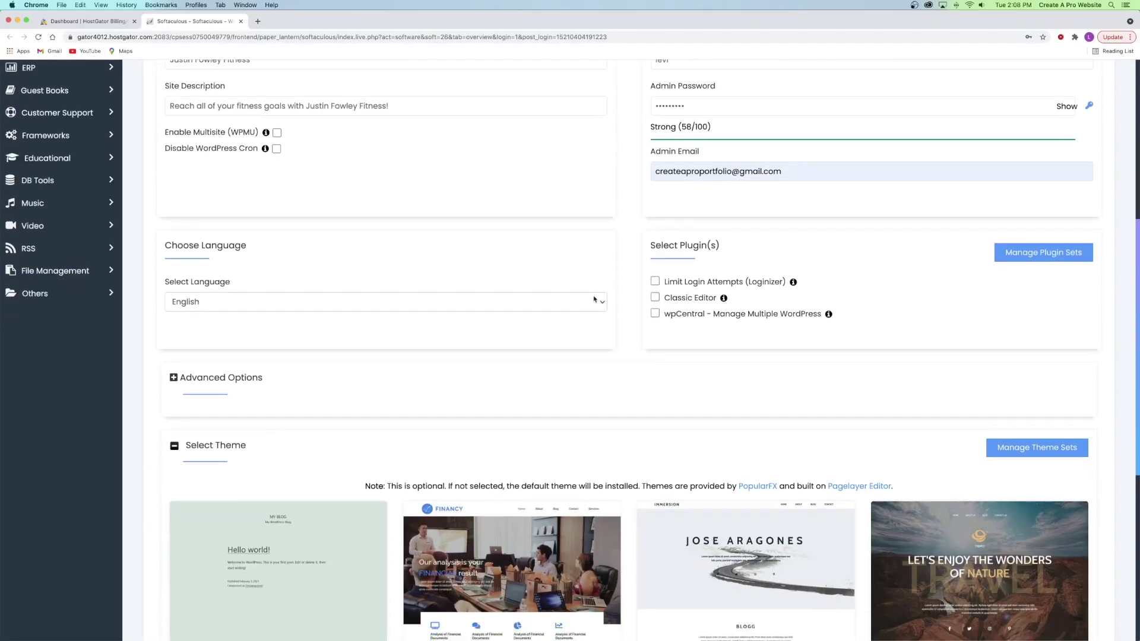
scroll(374, 217, down, 1)
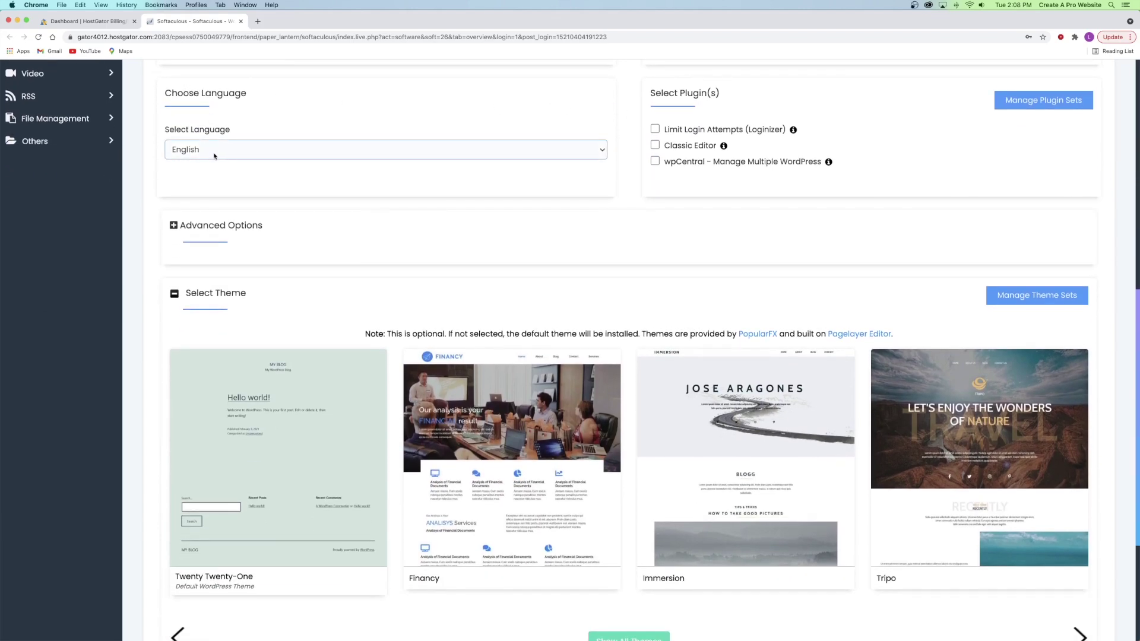
click(214, 153)
click(214, 156)
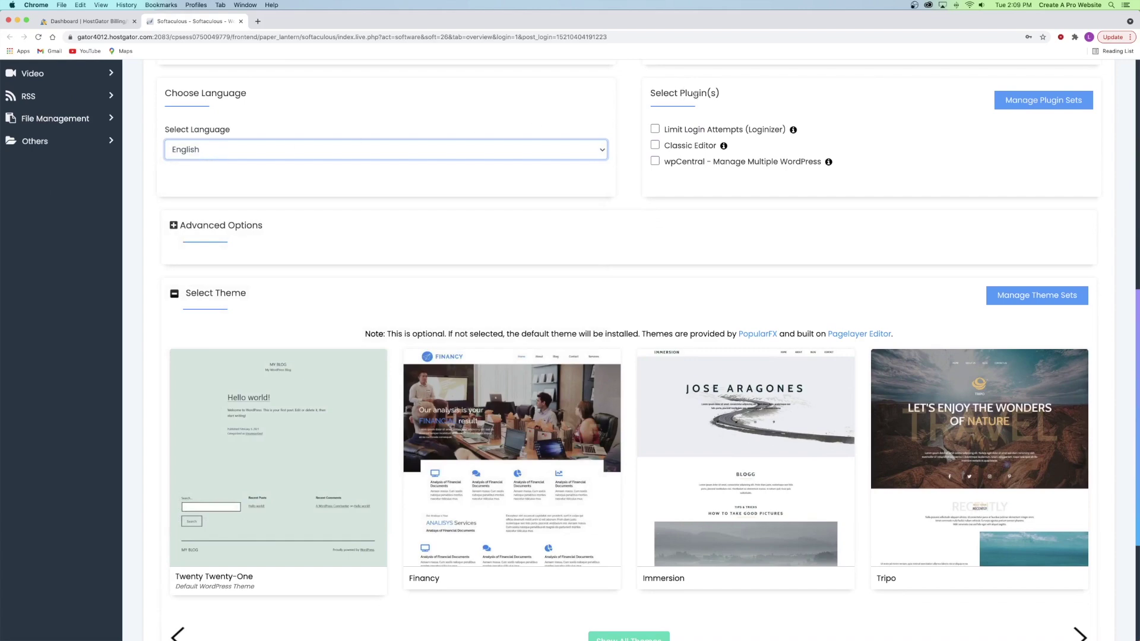
scroll(679, 119, down, 1)
scroll(688, 113, up, 2)
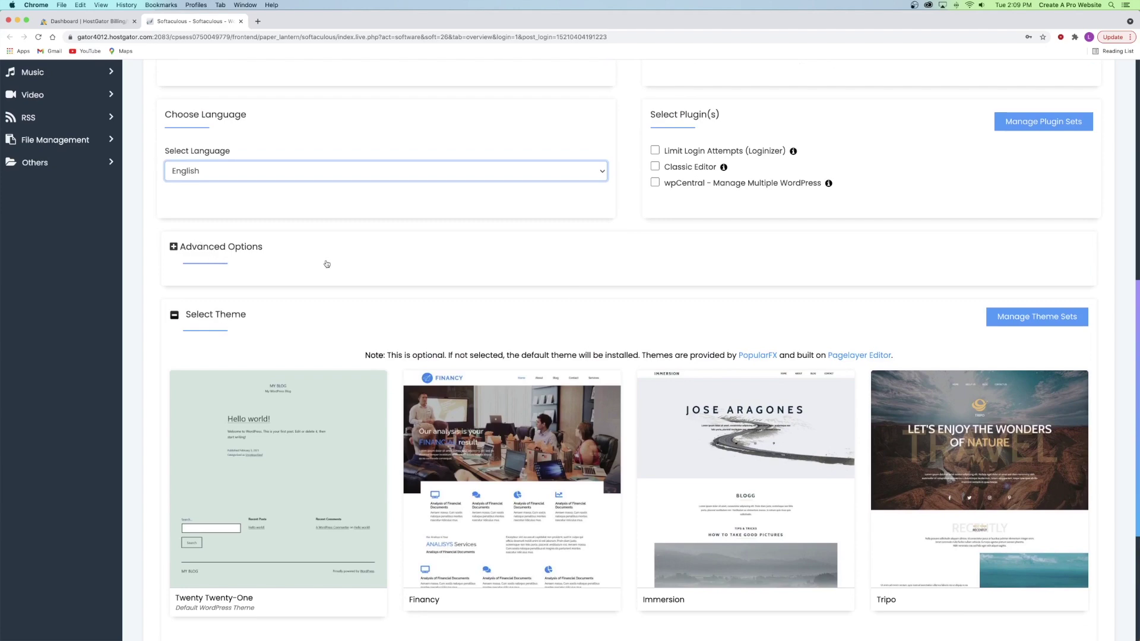
scroll(463, 261, down, 5)
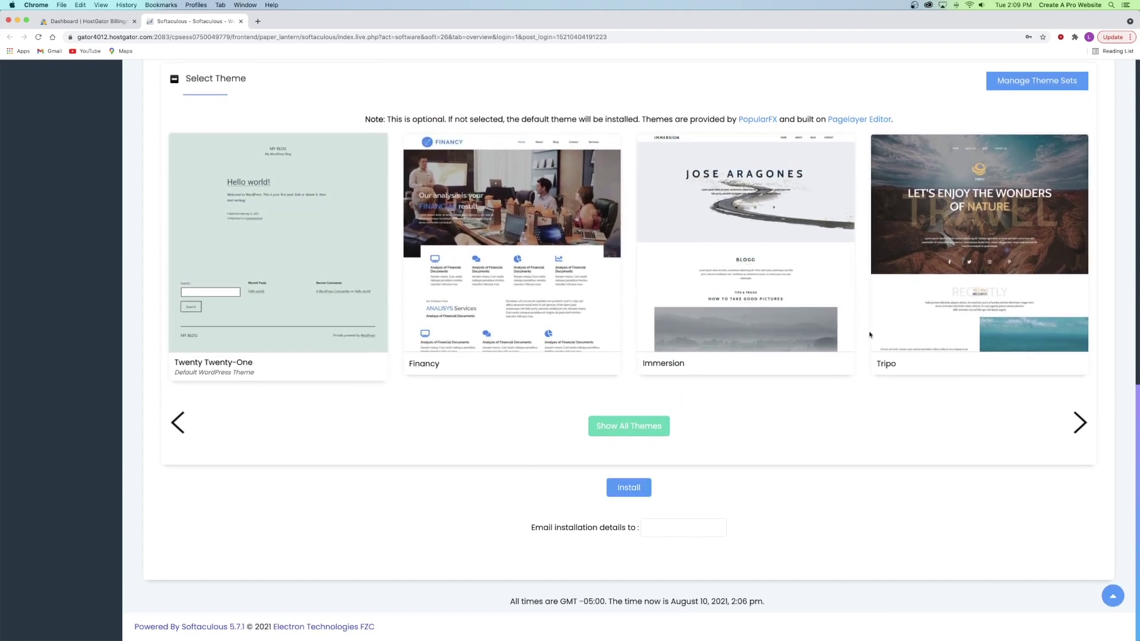
click(632, 491)
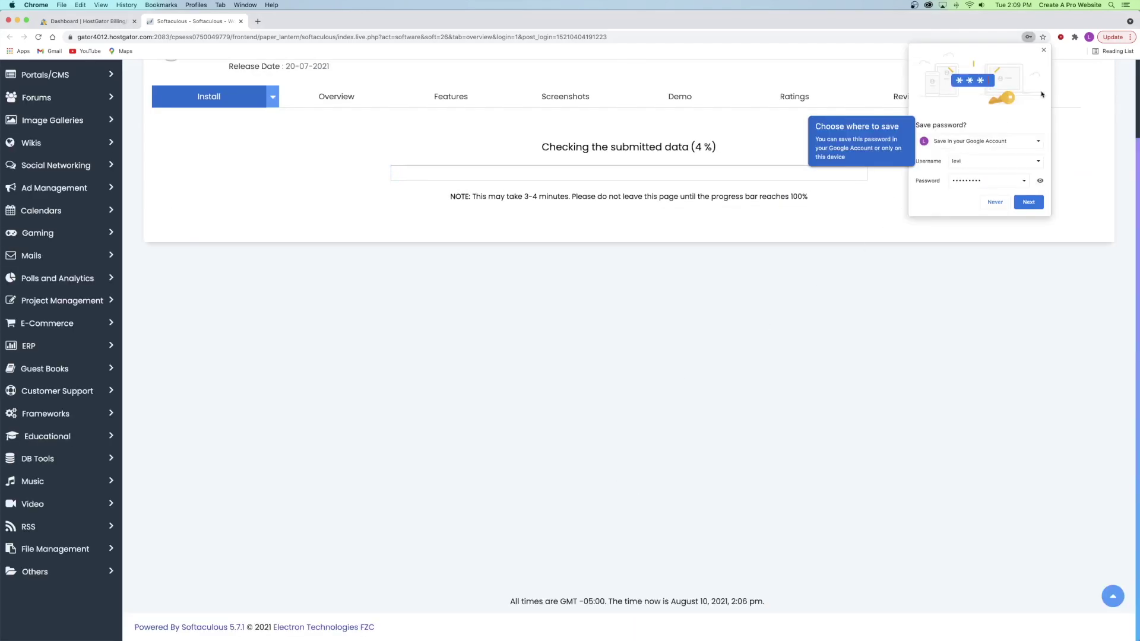
Dismiss Chrome's save-password prompt and wait out the 3-4 minute install
click(1044, 52)
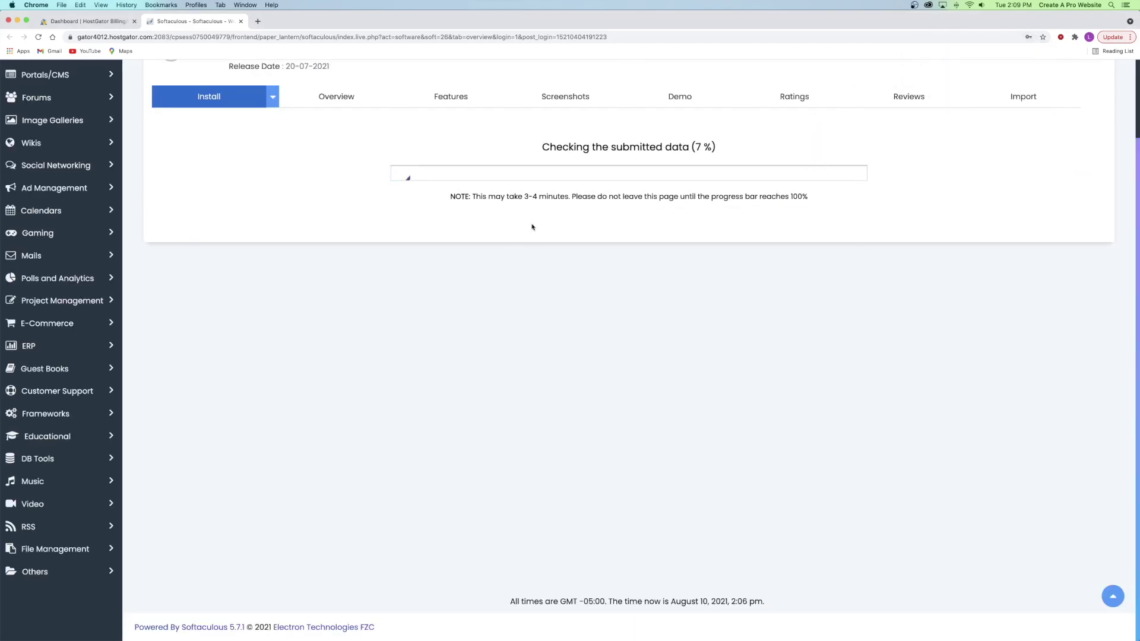
drag(524, 198, 538, 198)
click(538, 198)
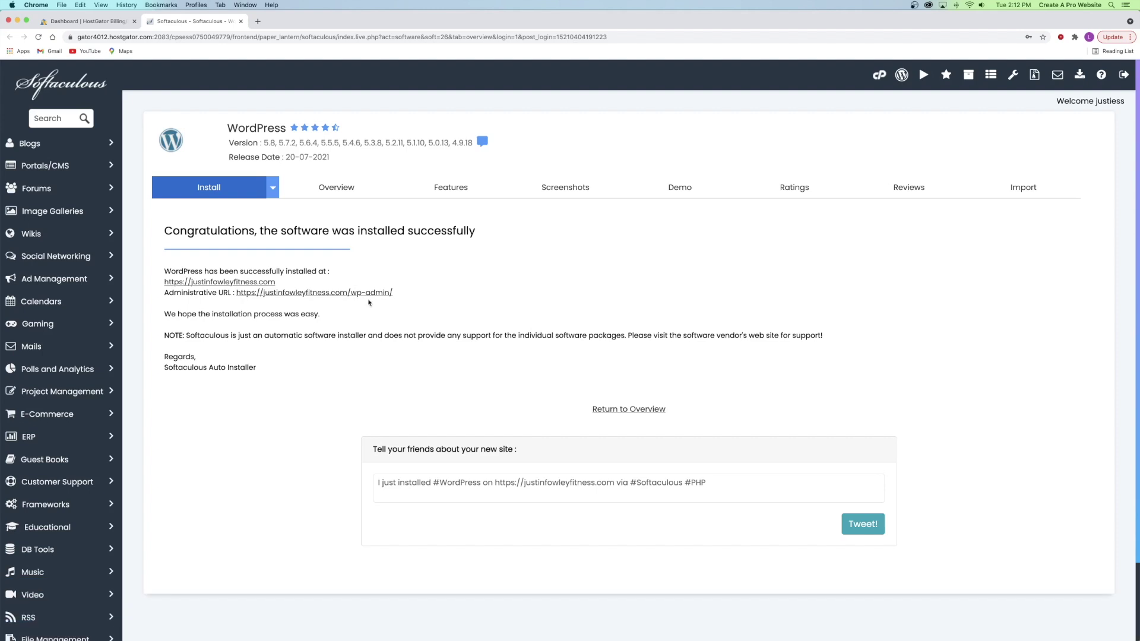
Open the /wp-admin/ administrative URL in a new tab and switch to it
right_click(333, 293)
click(349, 299)
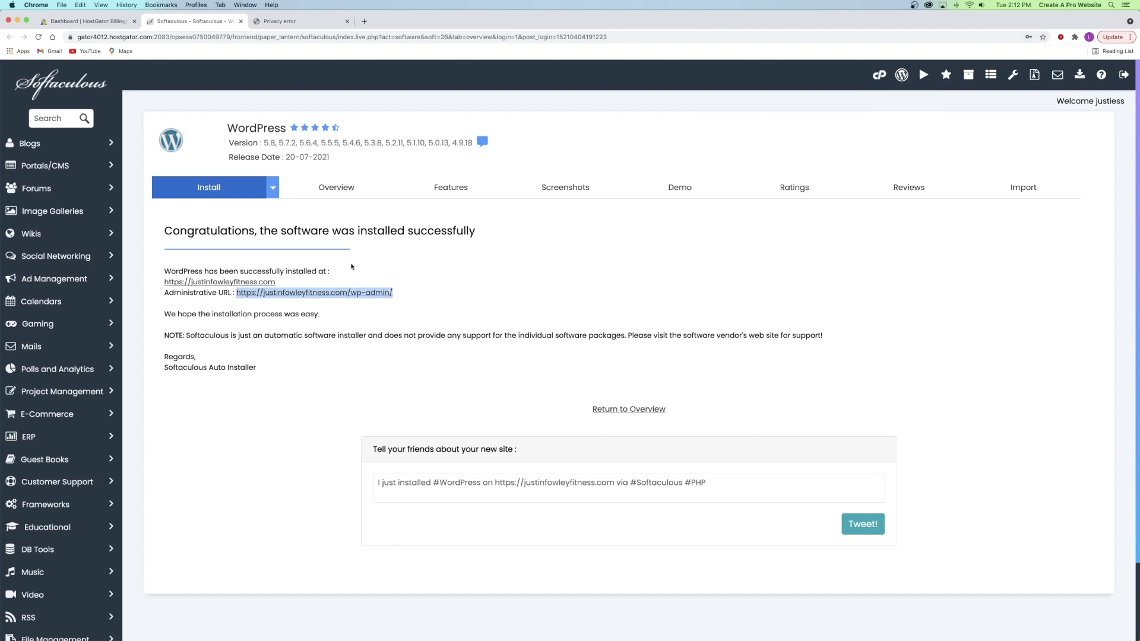
click(296, 26)
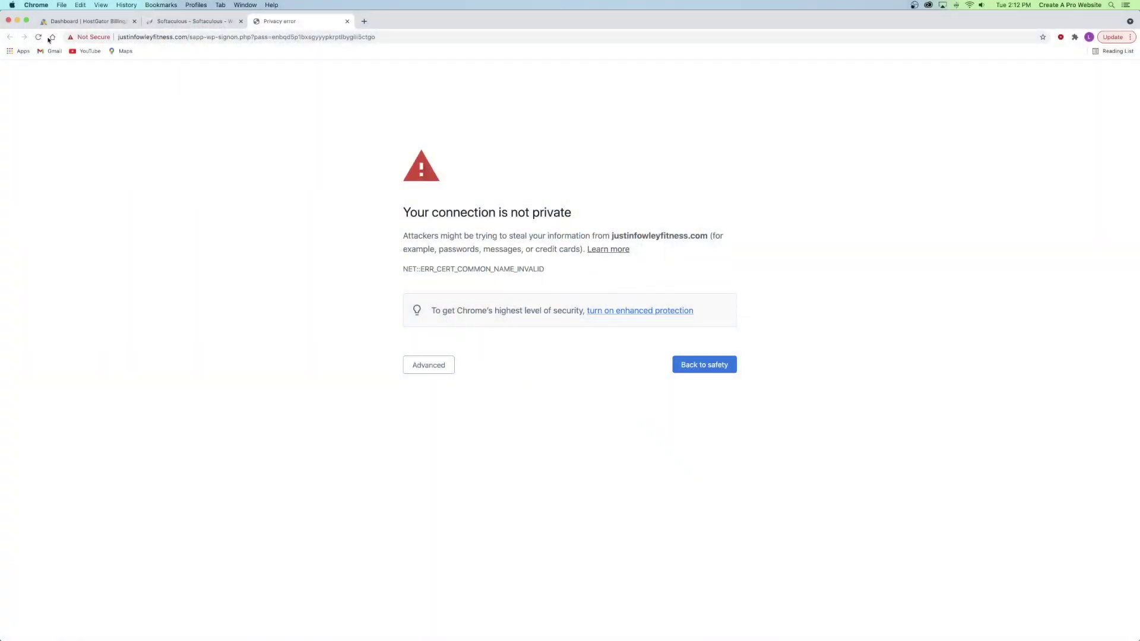
click(170, 22)
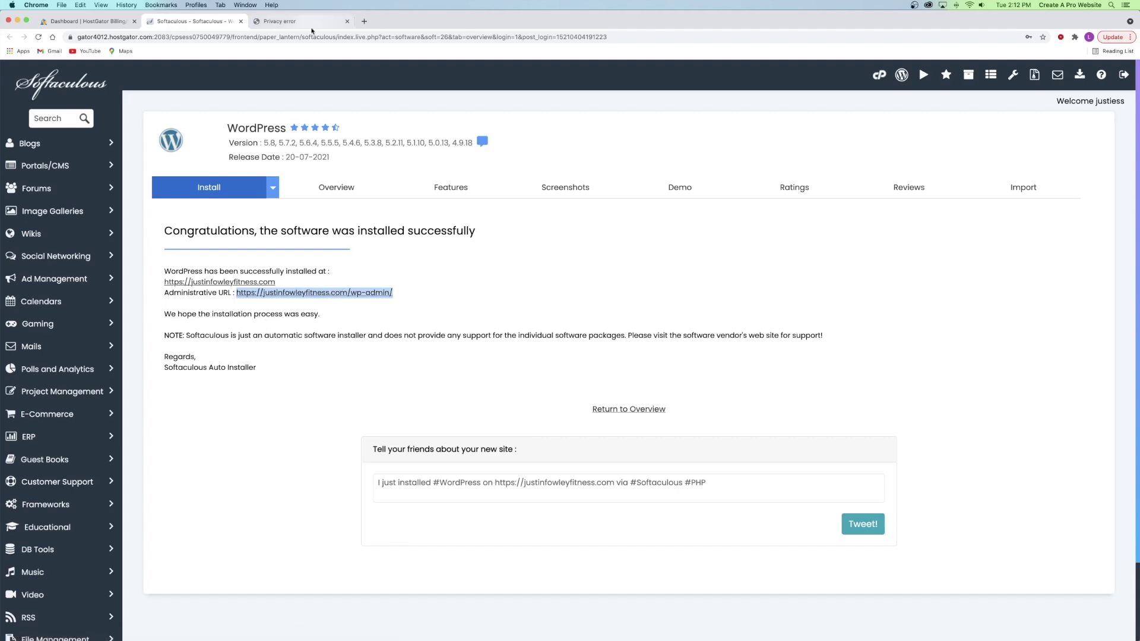
click(289, 22)
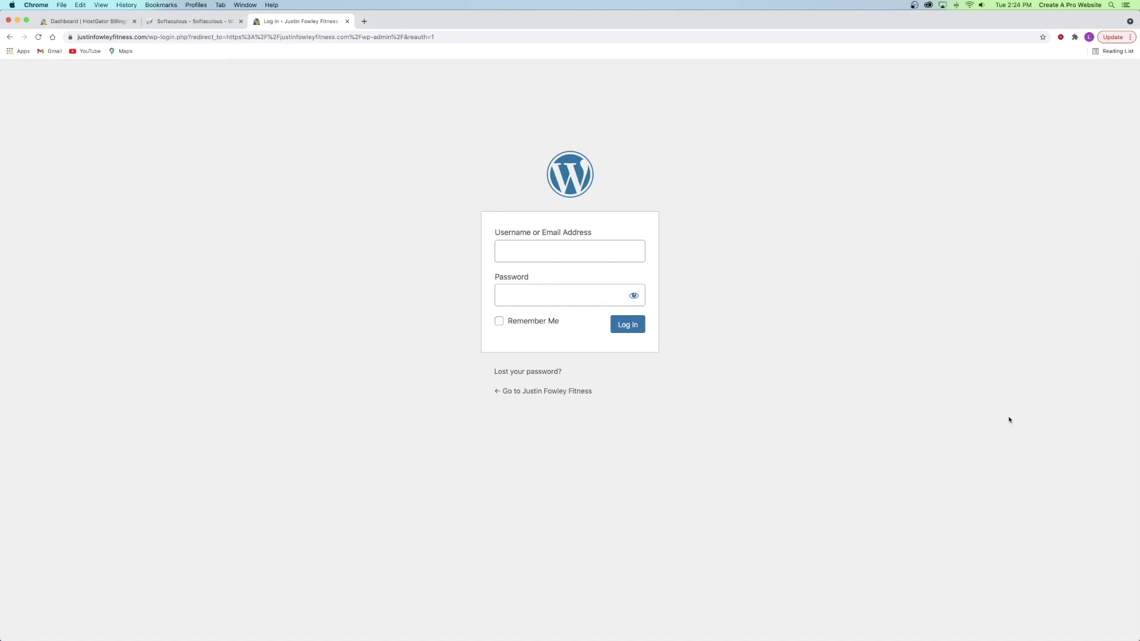
Log in to the WordPress admin with the saved username and password, declining Chrome's password save
click(539, 255)
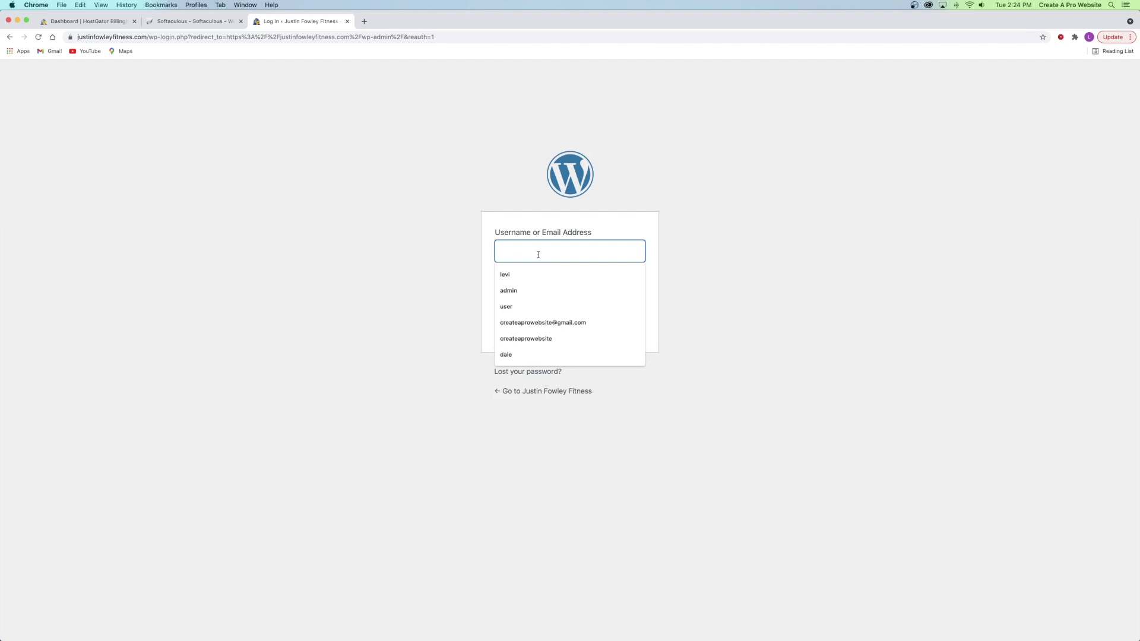
click(529, 274)
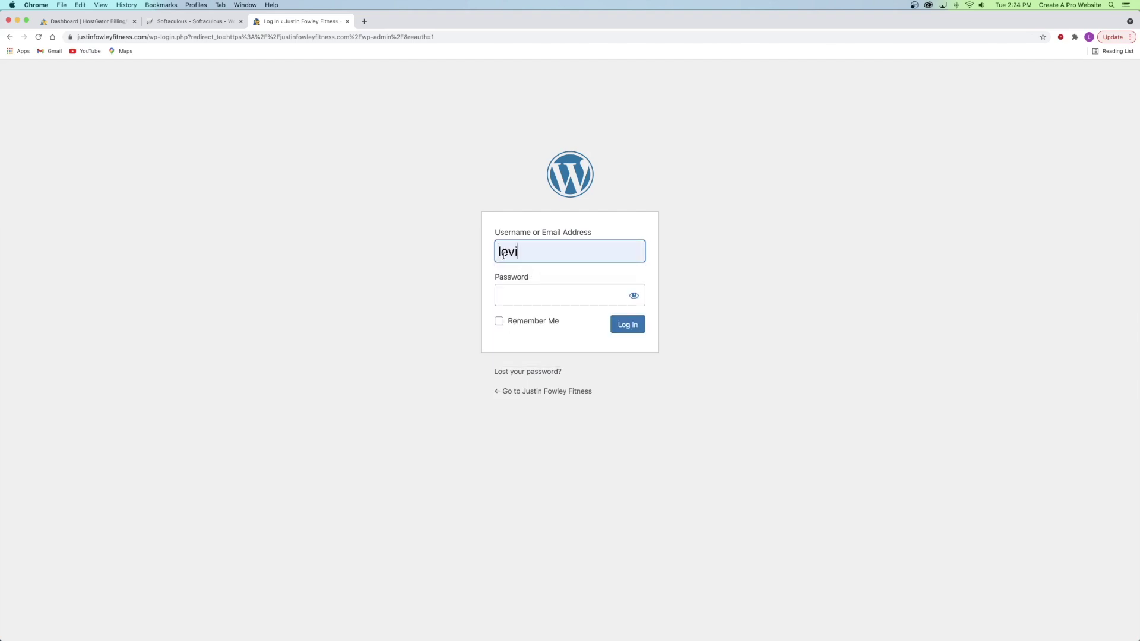
click(523, 298)
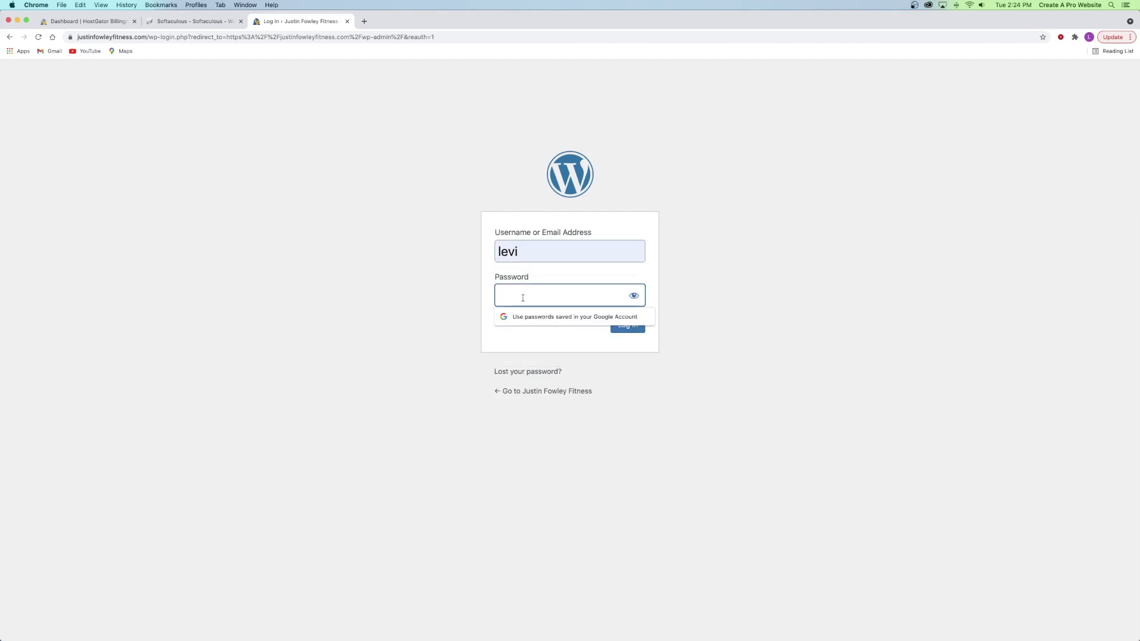
text(*********)
key(Return)
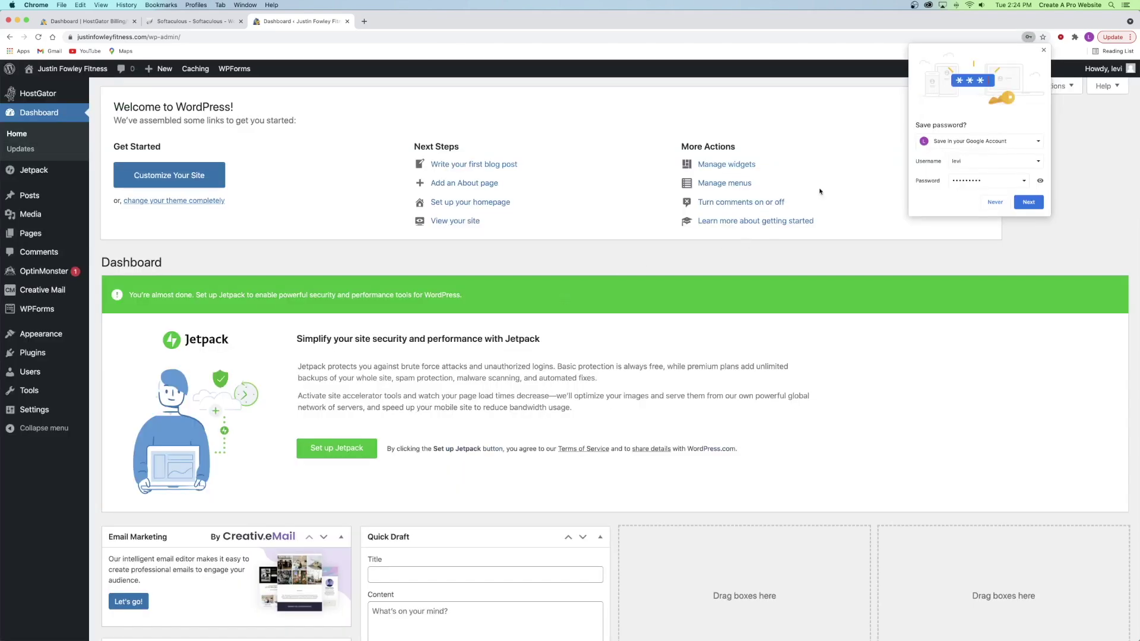
click(1044, 52)
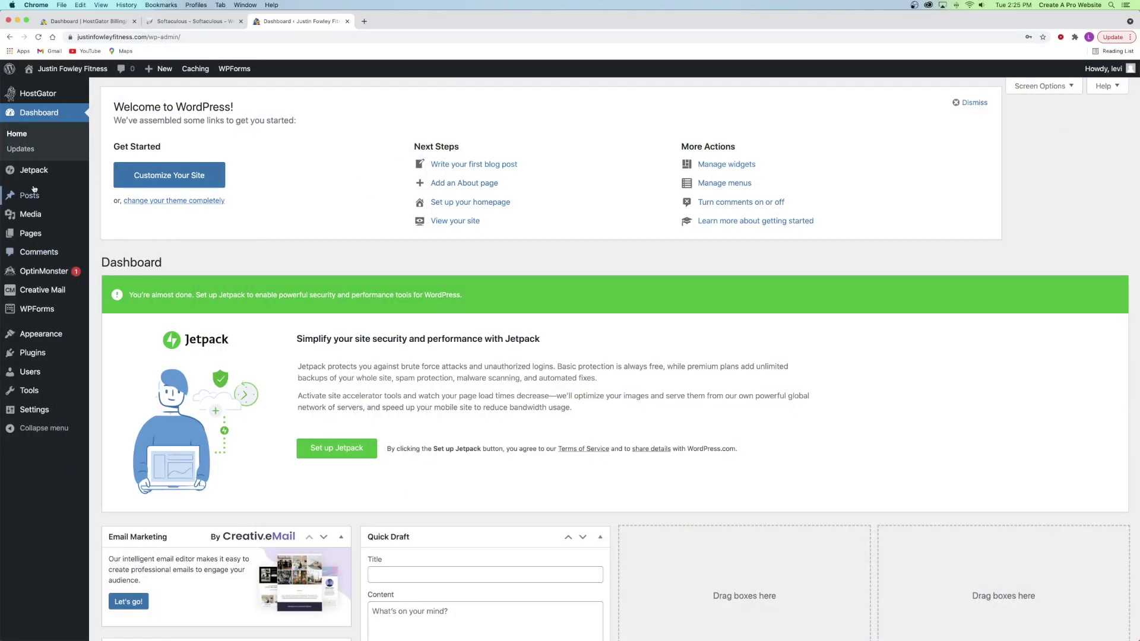
mouse_move(36, 336)
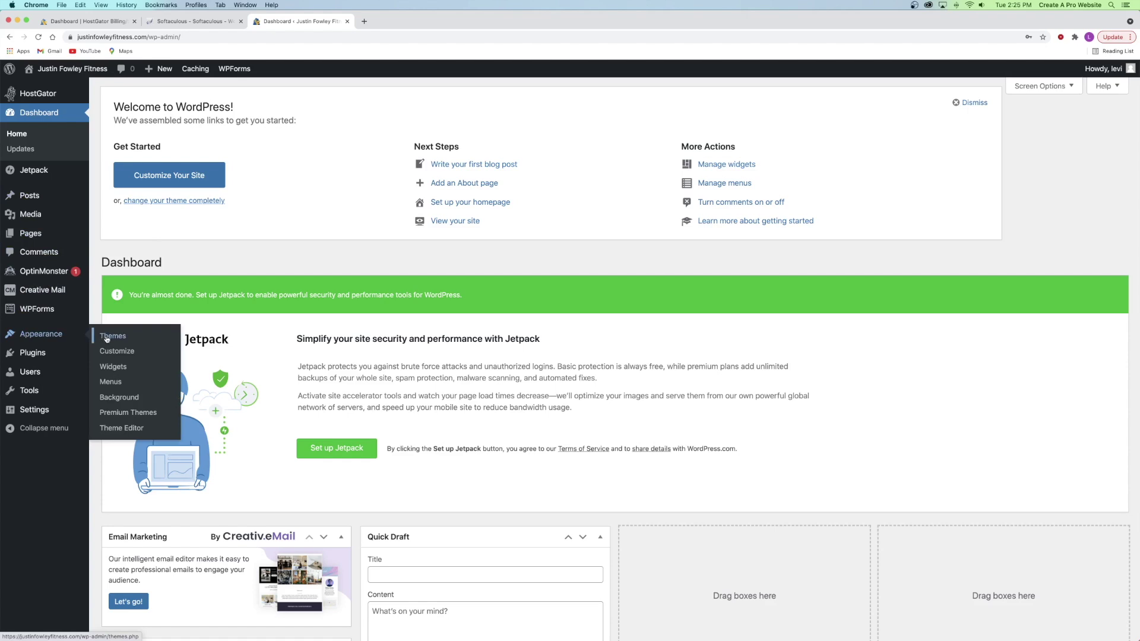
Open Appearance > Themes in a new tab and close the HostGator and Softaculous tabs
super+click(127, 343)
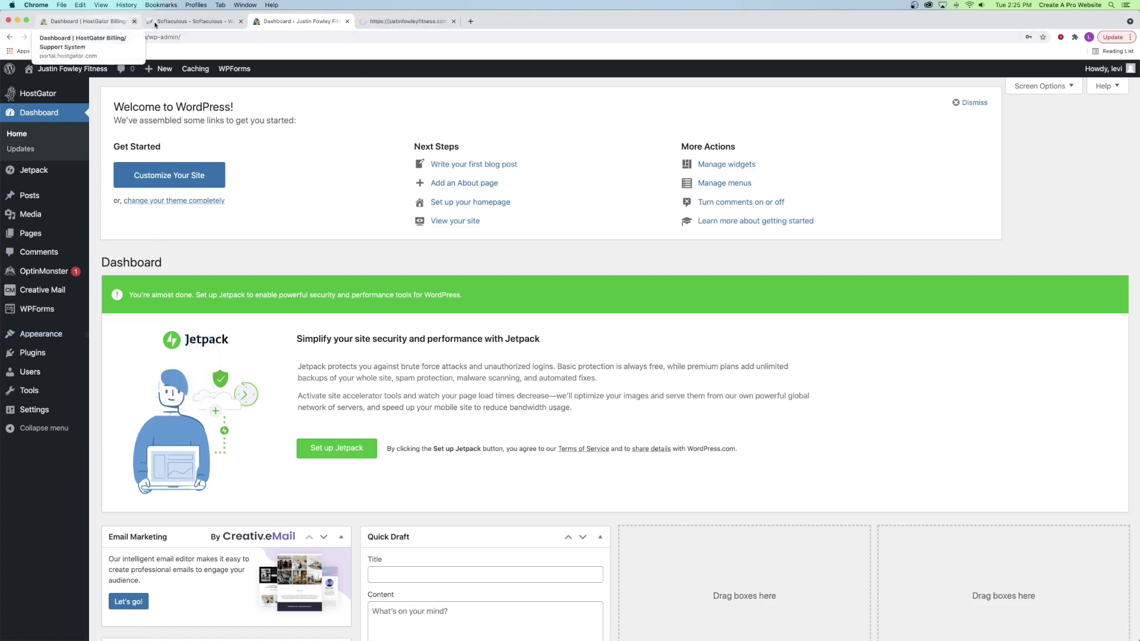
click(134, 21)
click(134, 21)
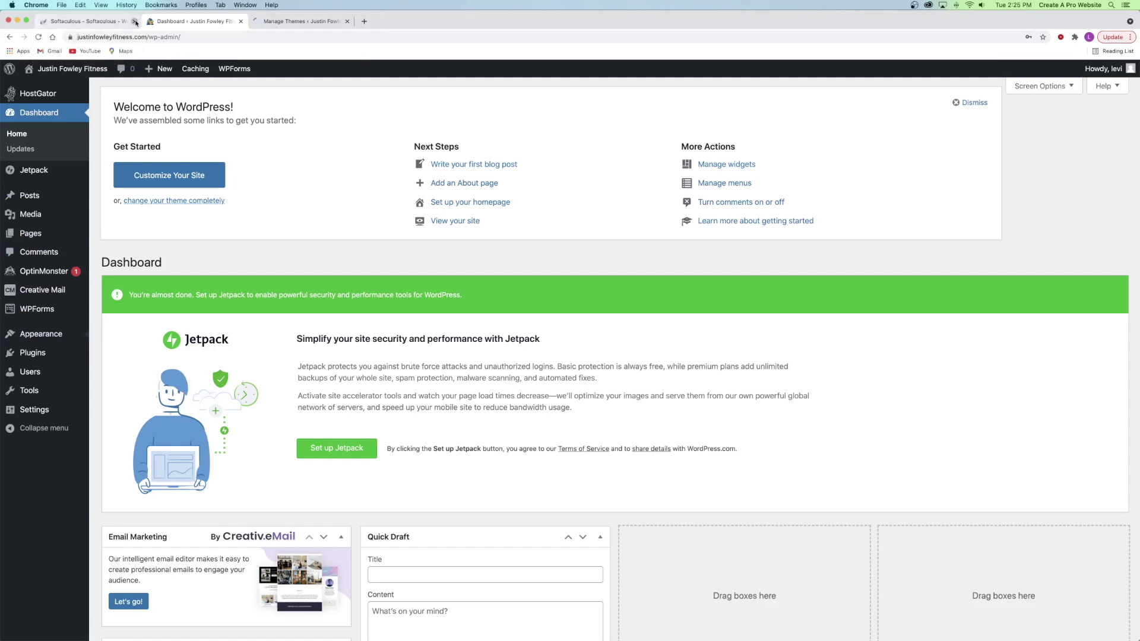
click(171, 22)
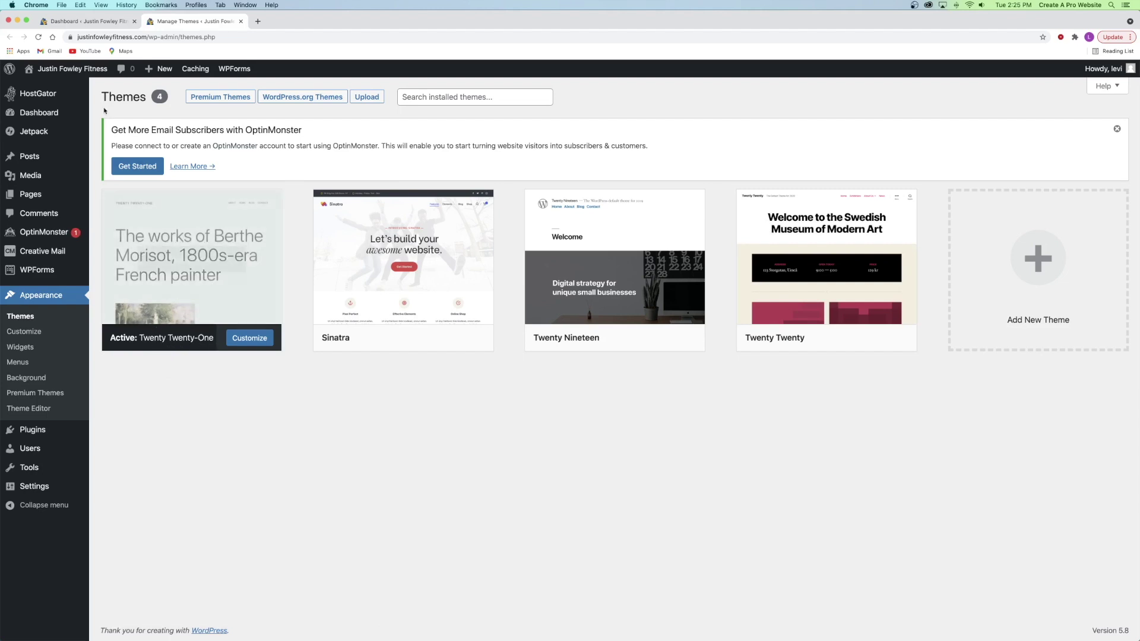
Preview the live justinfowleyfitness.com front page in a new tab, then close it
mouse_move(72, 71)
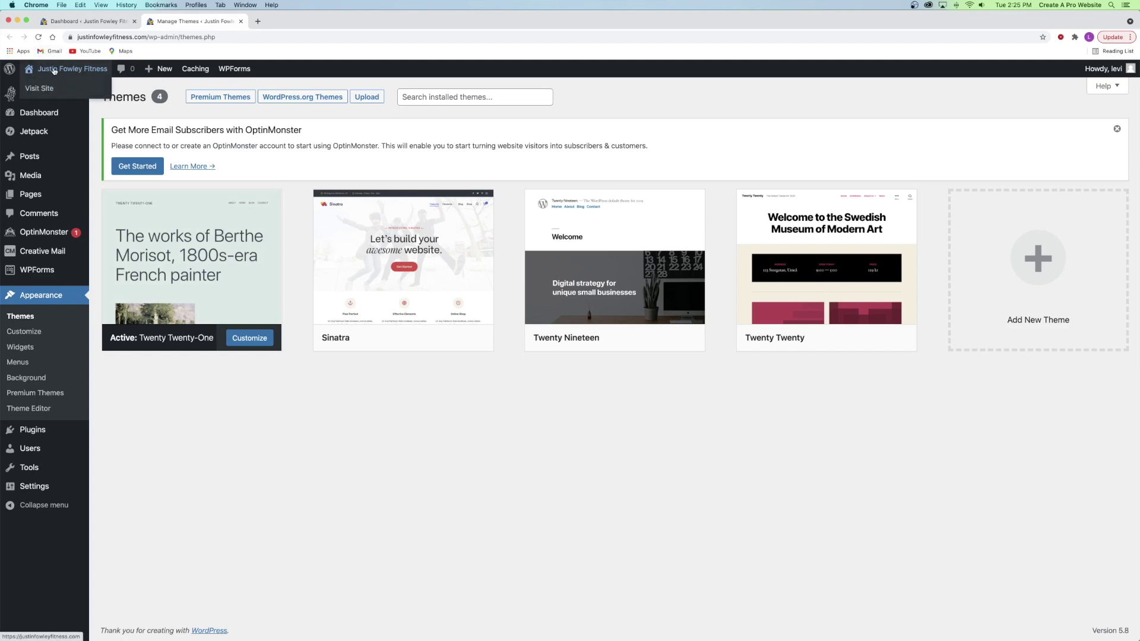
right_click(53, 70)
click(89, 78)
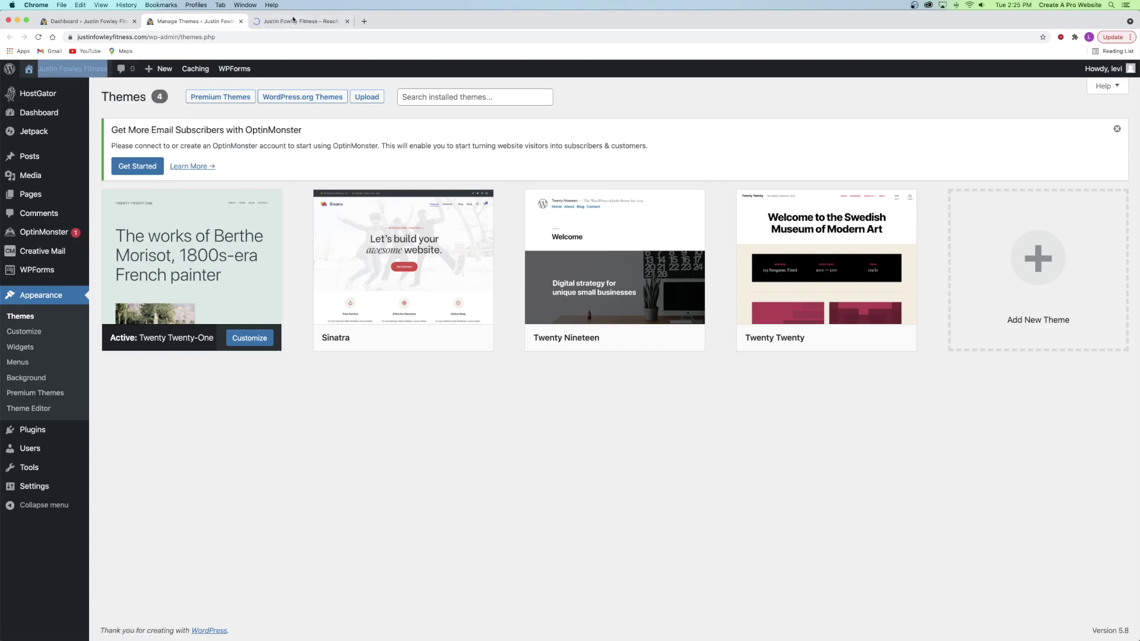
click(292, 21)
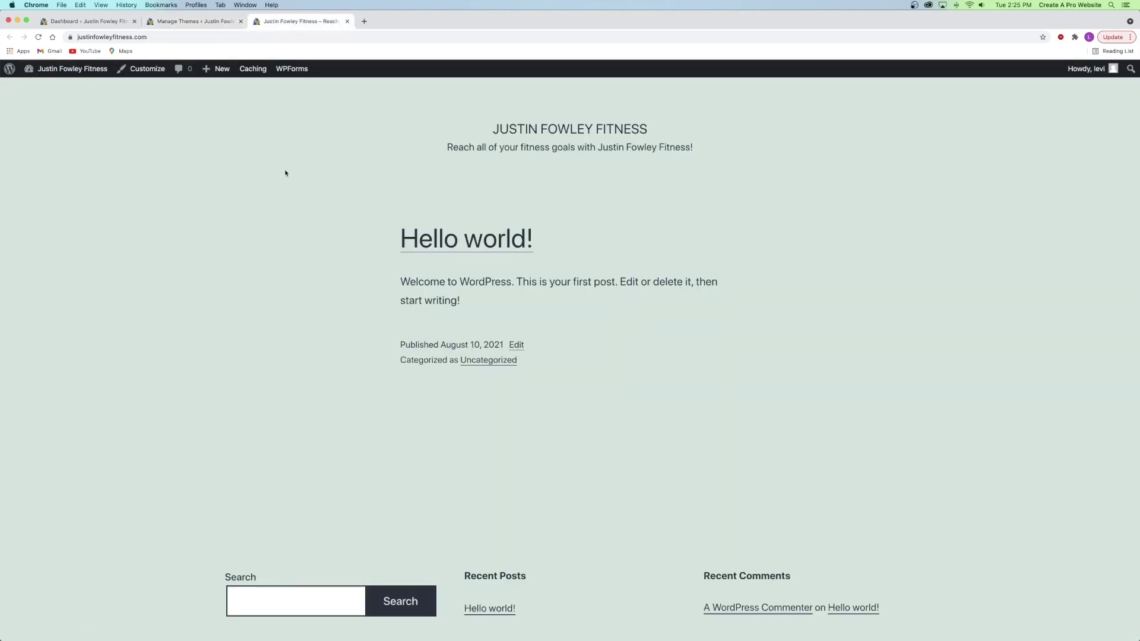
click(195, 21)
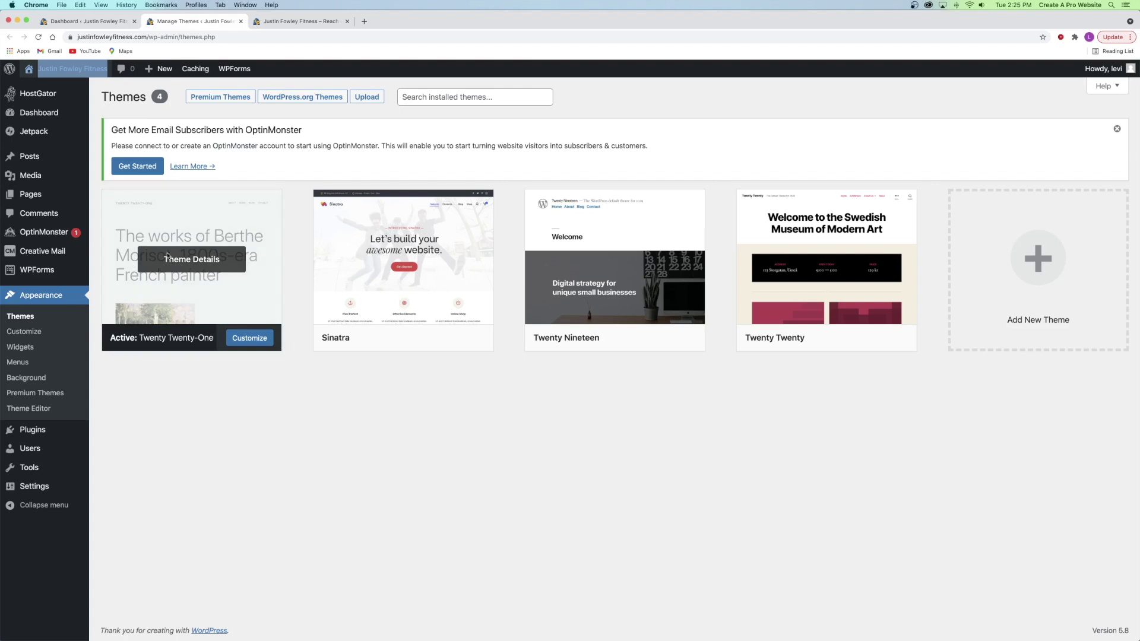
click(305, 22)
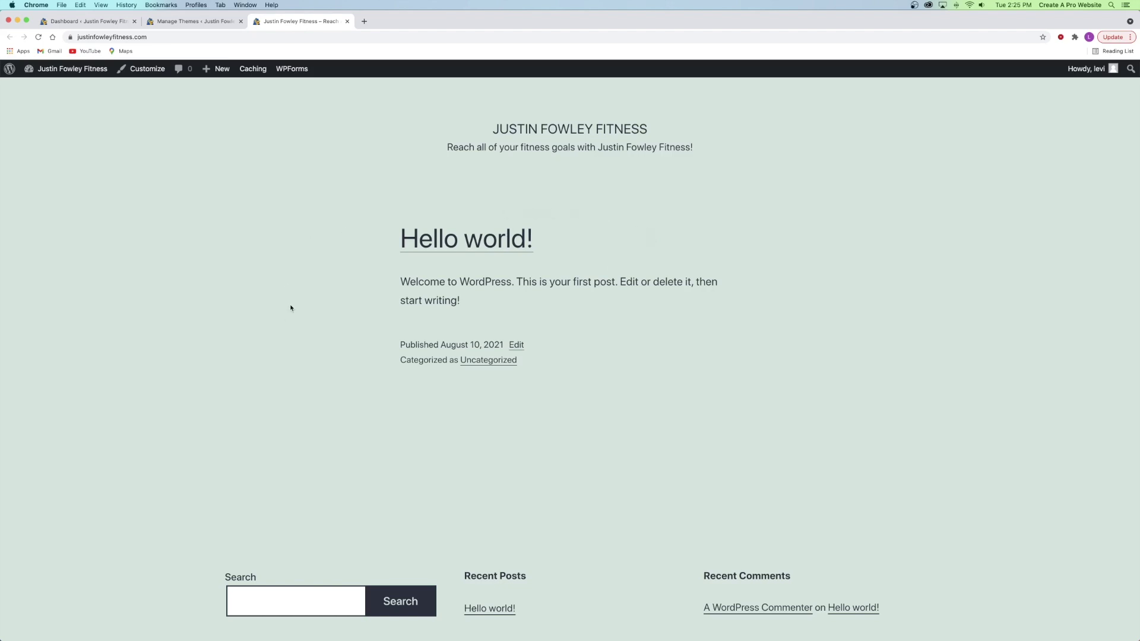
click(347, 22)
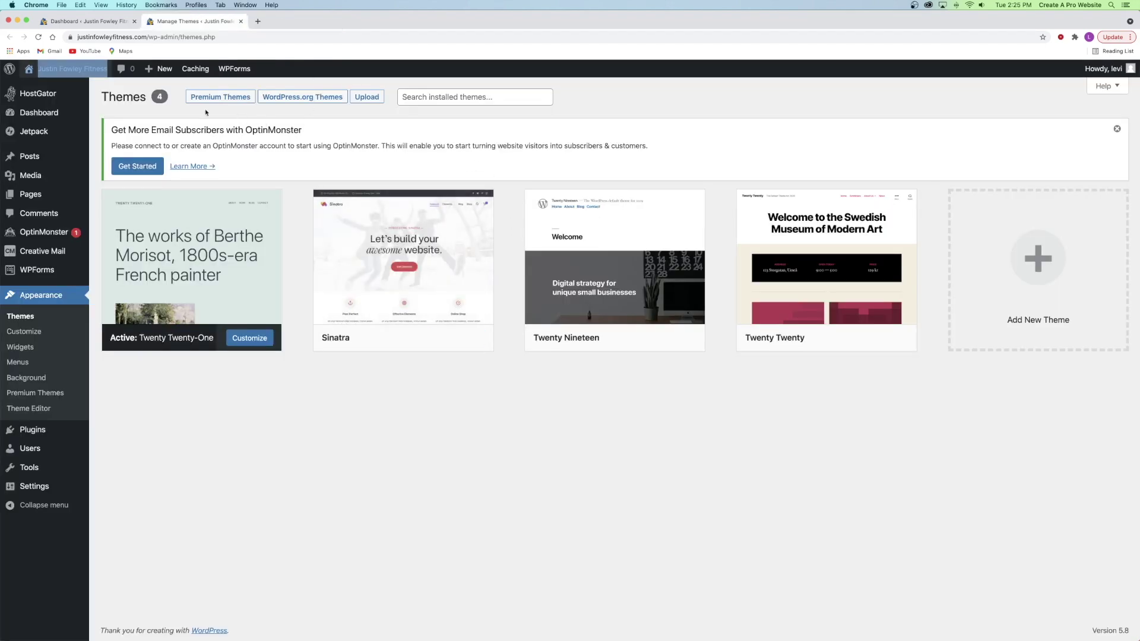
Search the theme directory for 'astra', install the Astra theme and activate it
click(1042, 284)
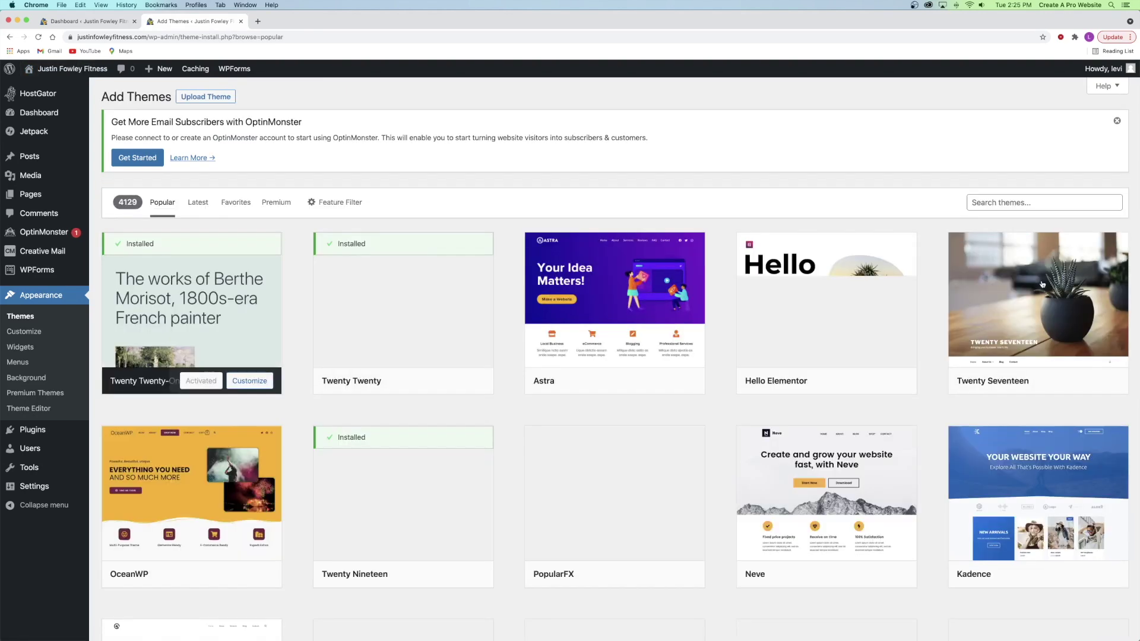
click(1011, 203)
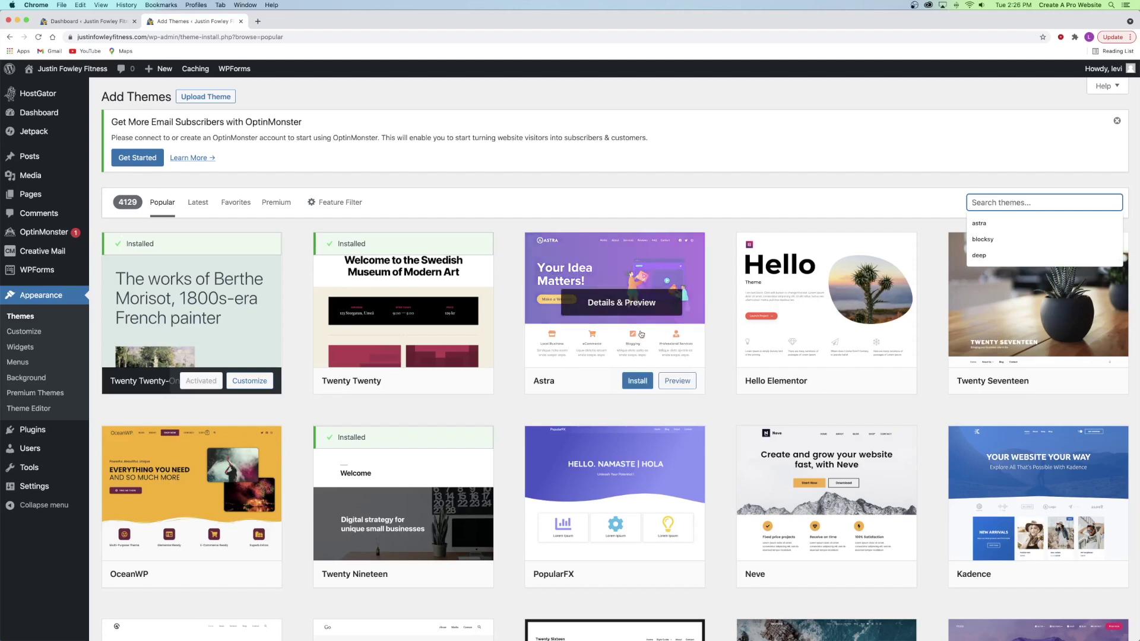
click(978, 223)
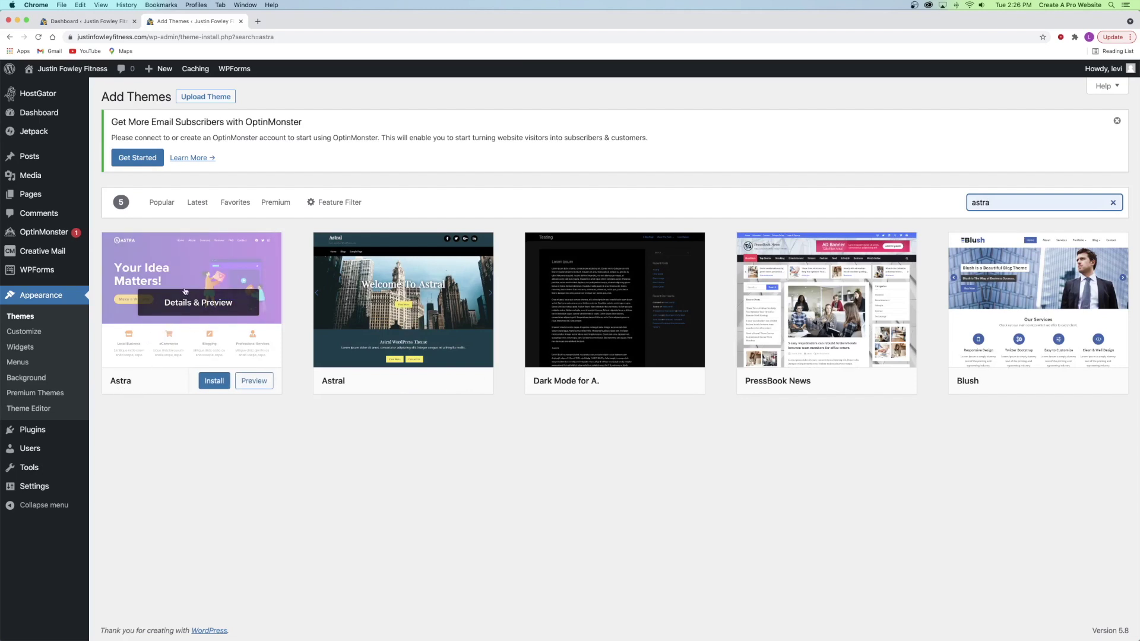
click(215, 381)
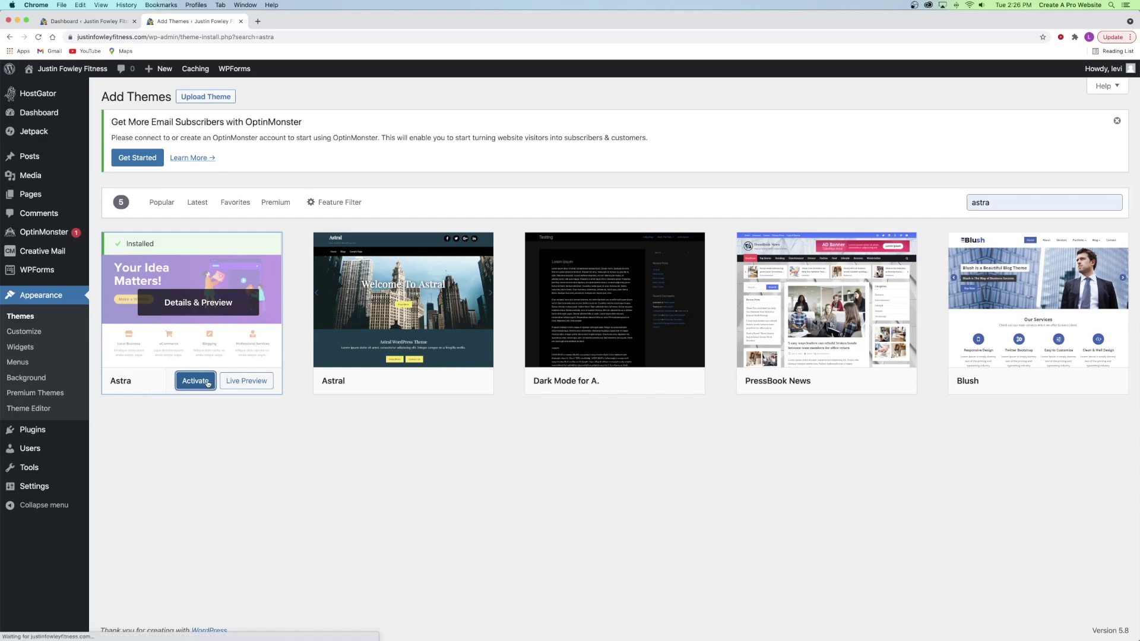
click(208, 383)
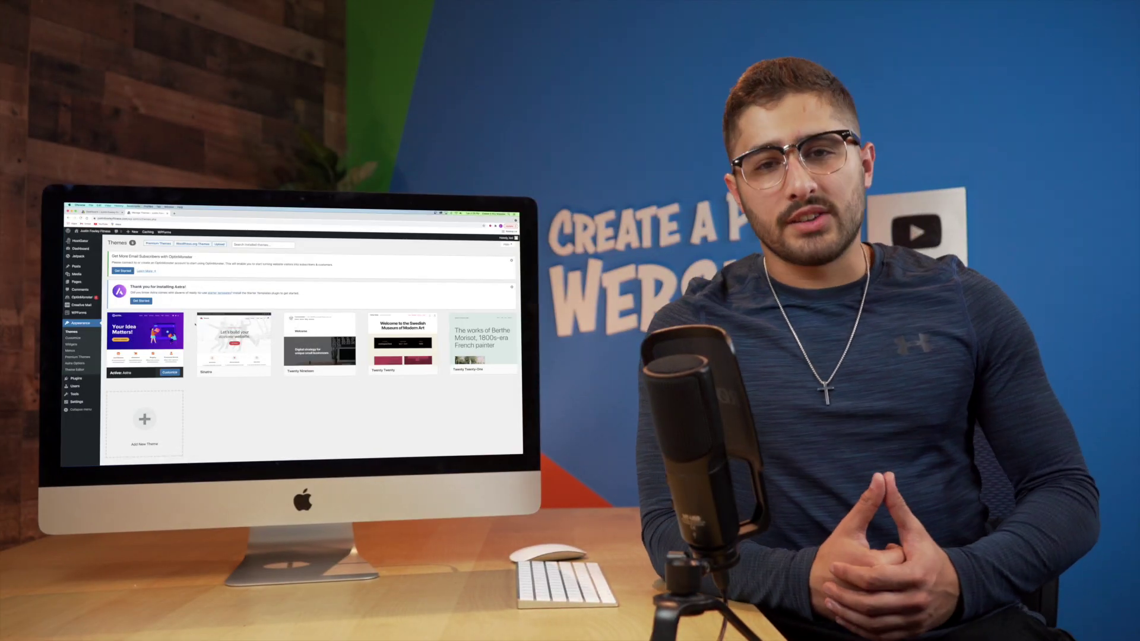
mouse_move(98, 232)
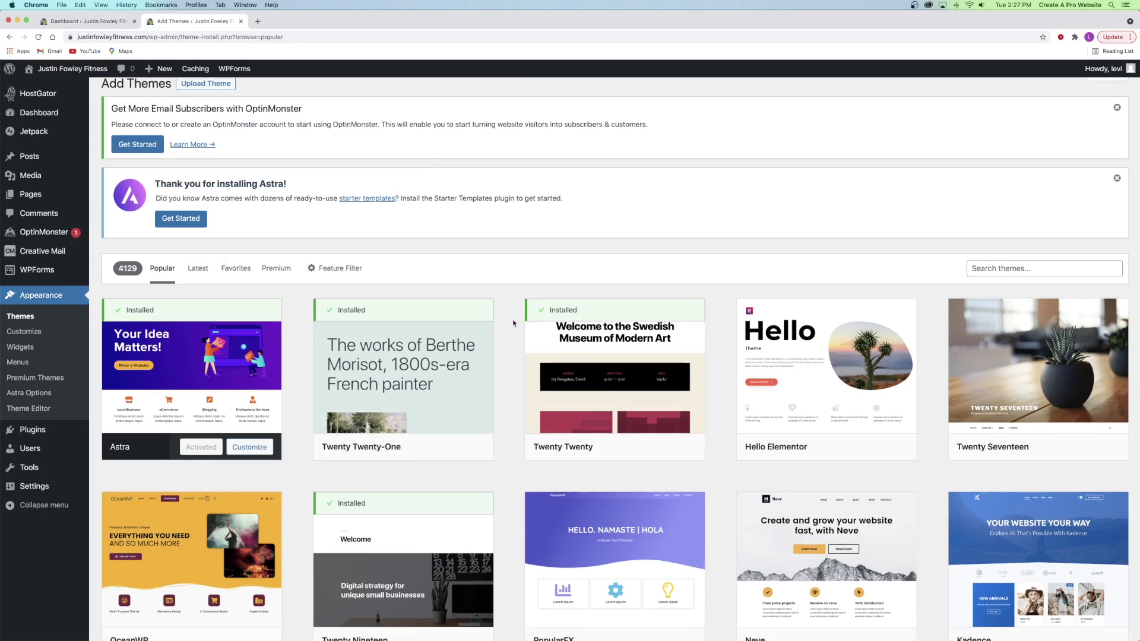
scroll(514, 322, down, 10)
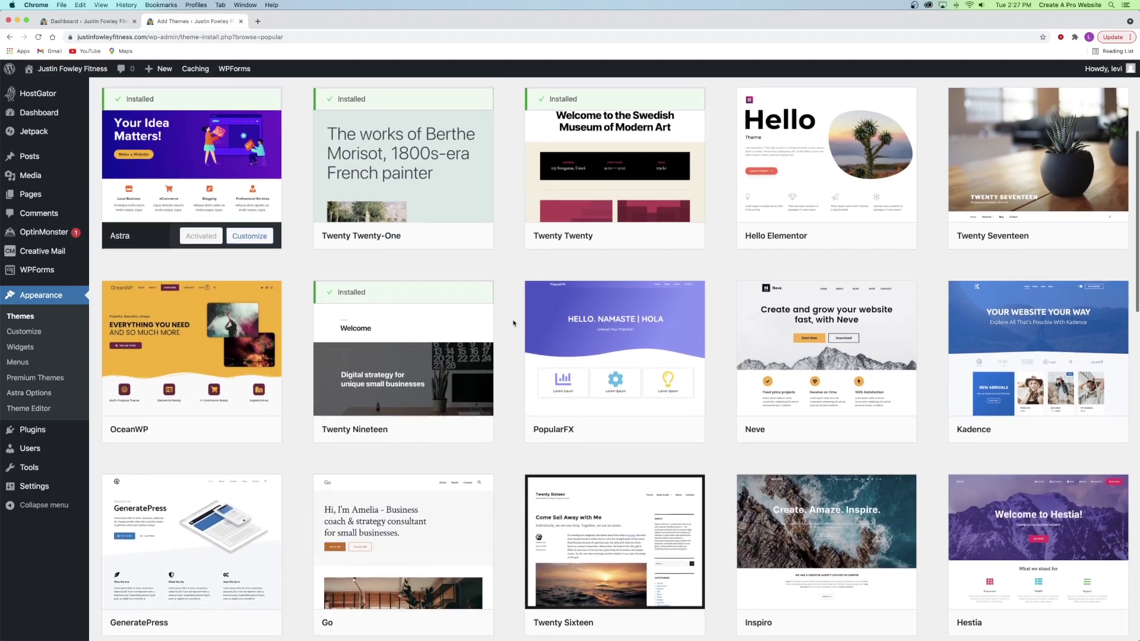
Scroll through the popular themes grid on the Add Themes page
scroll(514, 323, down, 10)
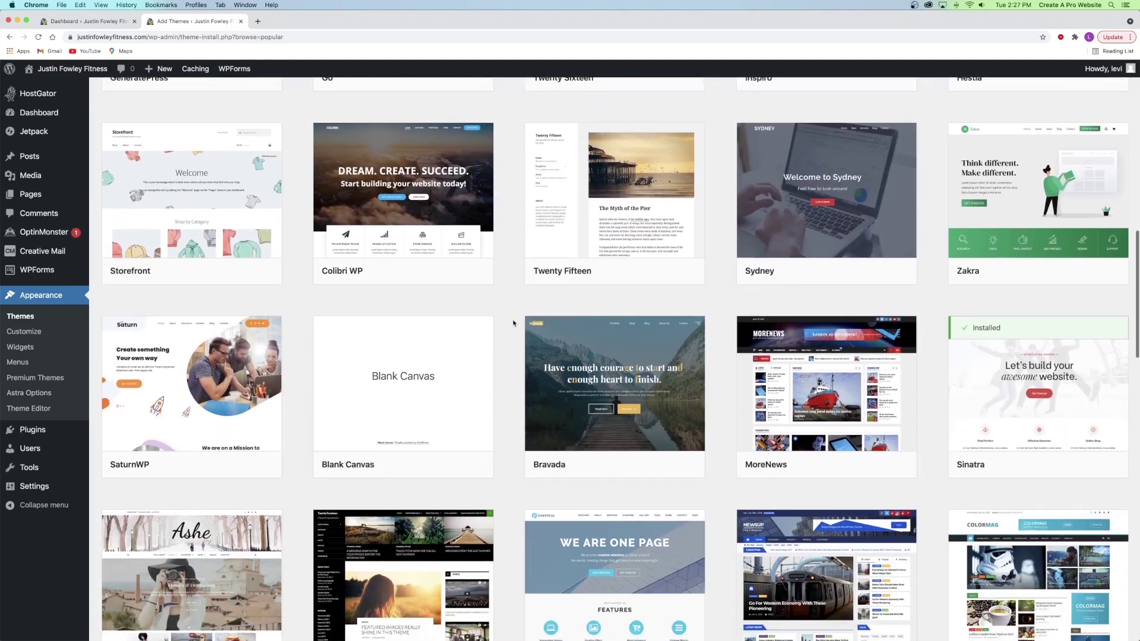
scroll(513, 323, down, 8)
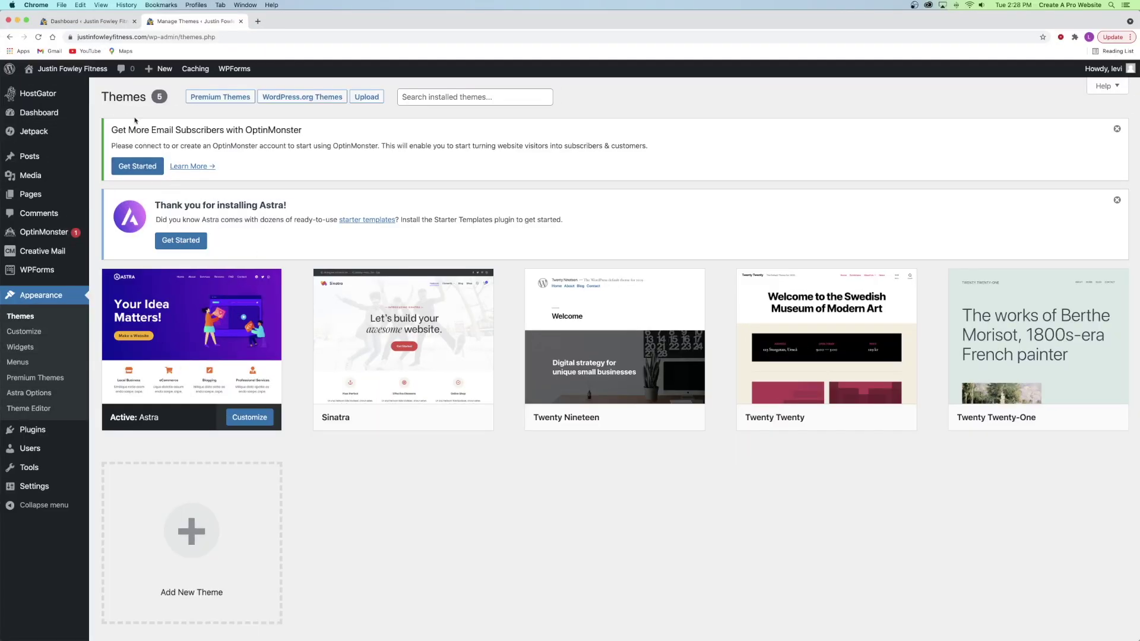
Open the live site in a new tab and scroll its Astra-styled Hello world page
right_click(79, 69)
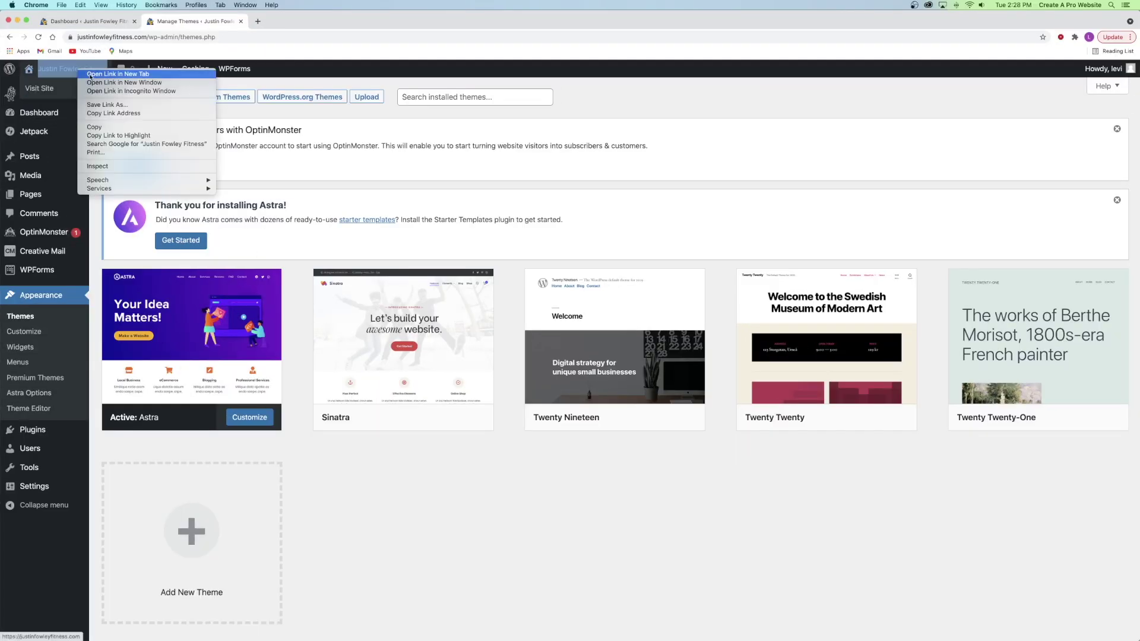
click(91, 75)
click(312, 20)
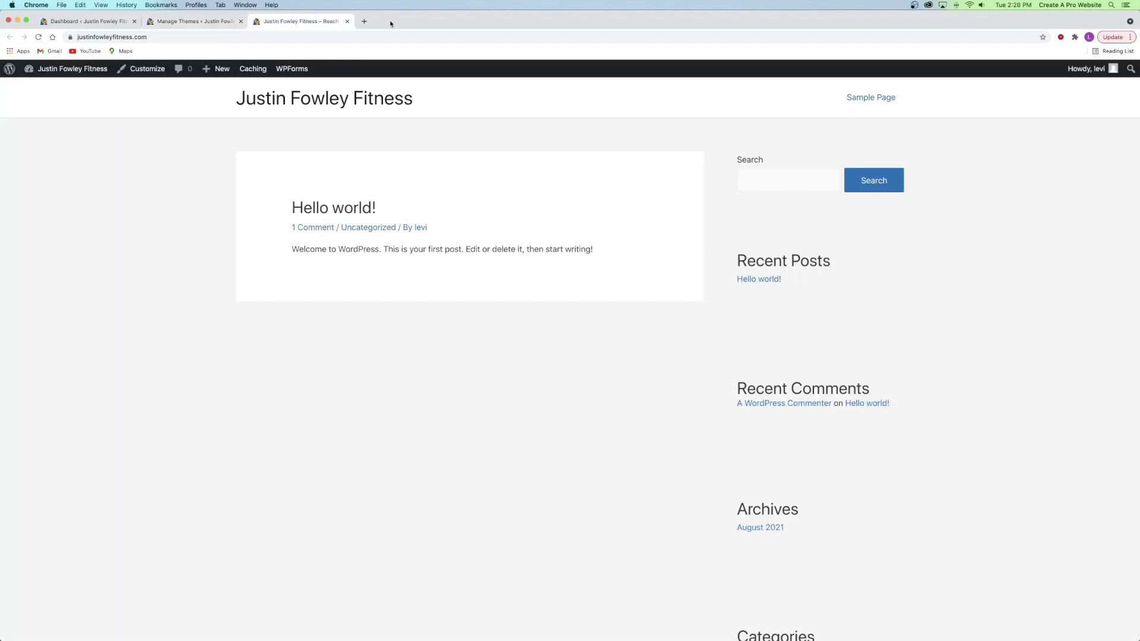
scroll(518, 312, down, 3)
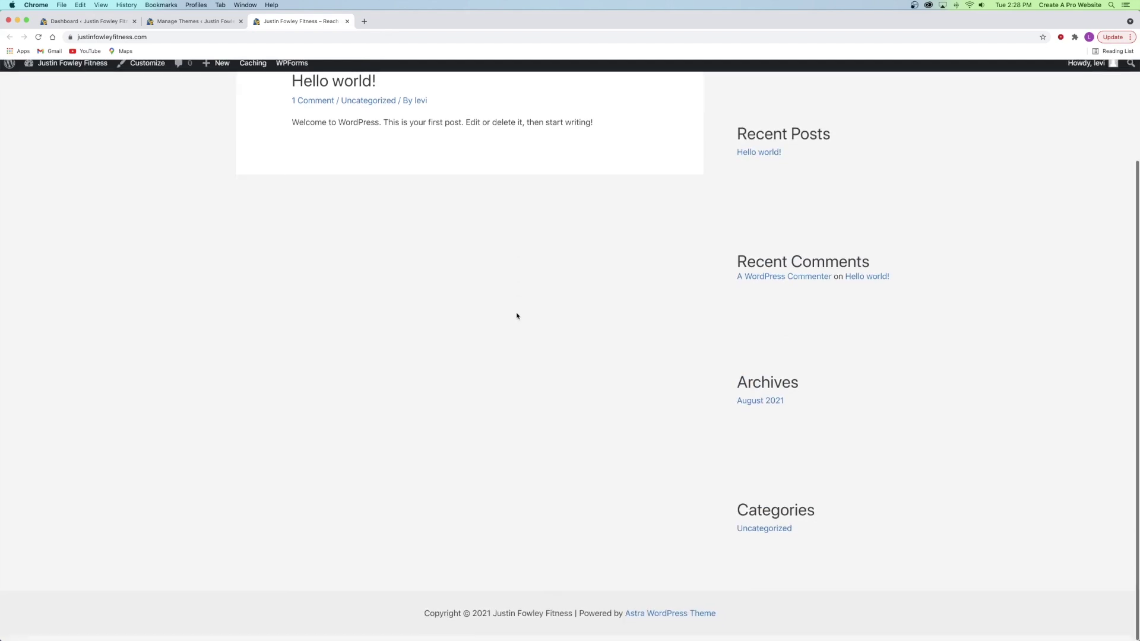
scroll(516, 315, up, 3)
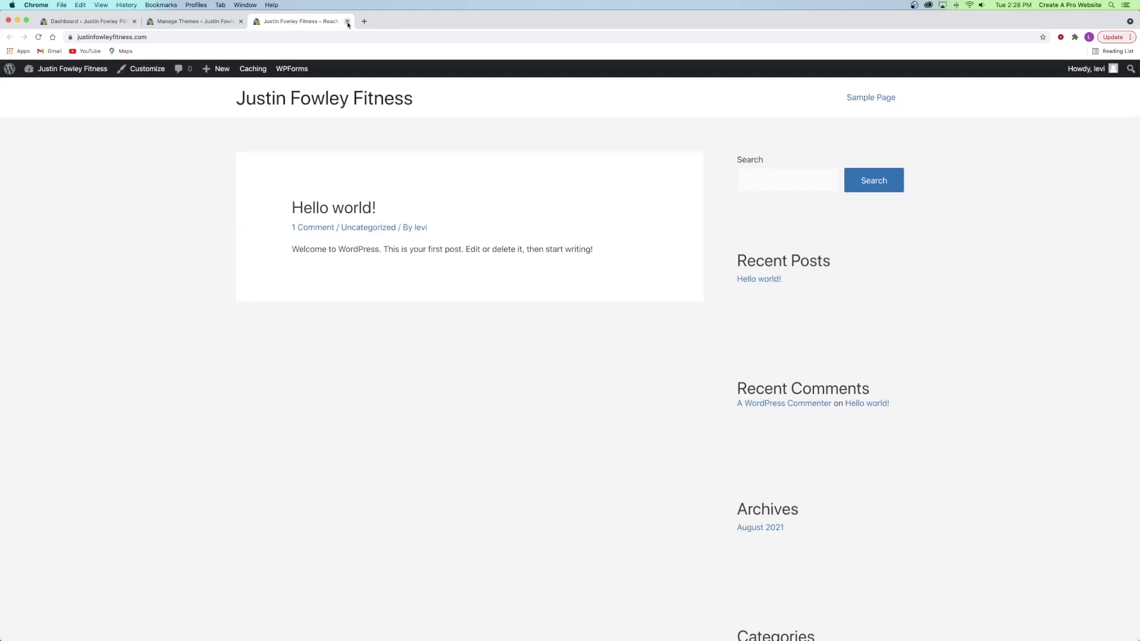
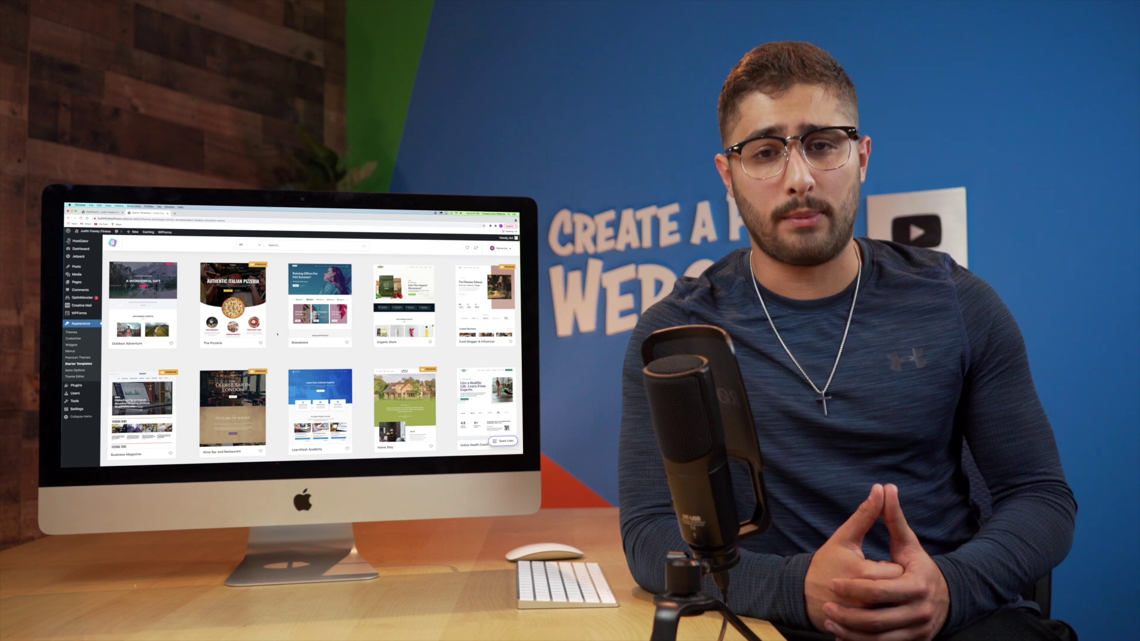
Scroll down the Themes page to review the five installed themes, with Astra active
scroll(277, 334, down, 15)
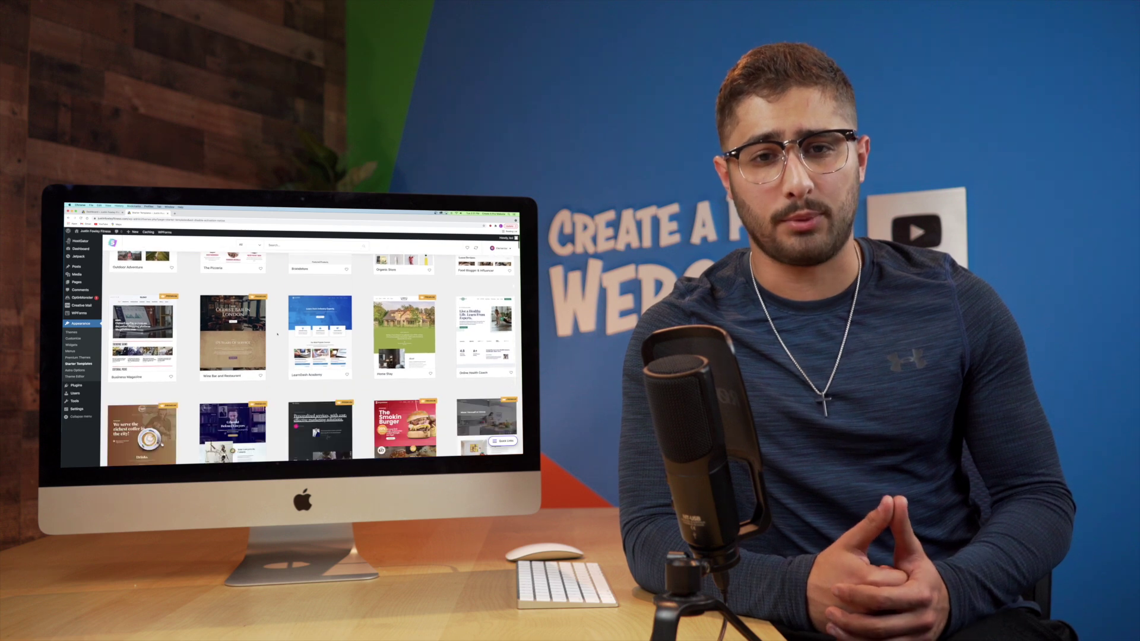
scroll(277, 335, down, 10)
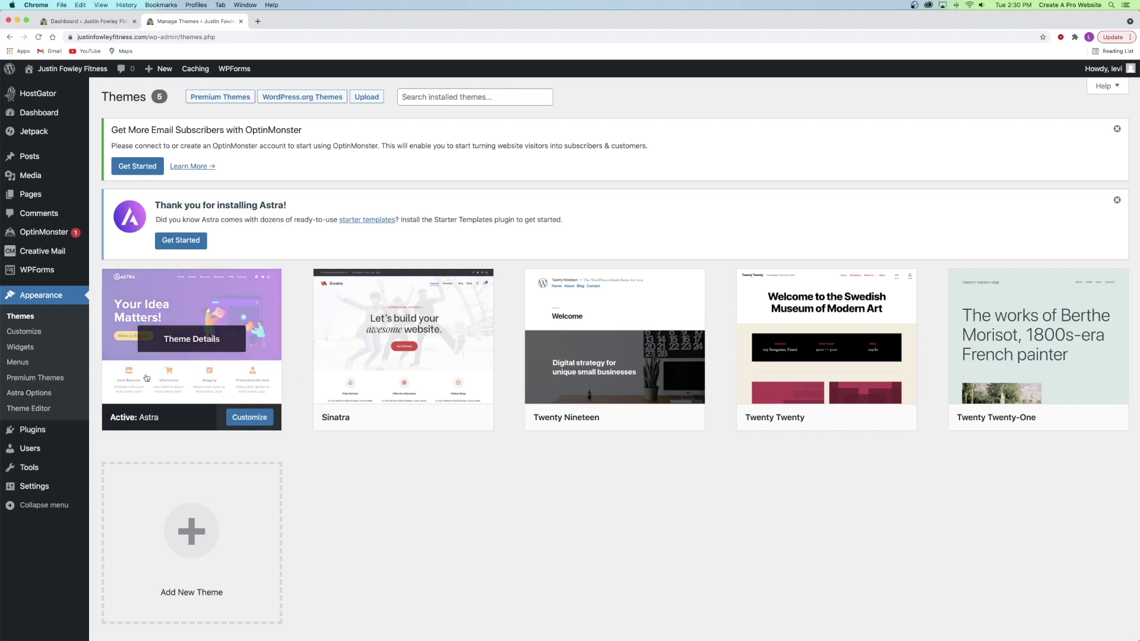
Find 'starter templates' in Add New Plugins, then install and activate Brainstorm Force's Starter Templates
mouse_move(27, 432)
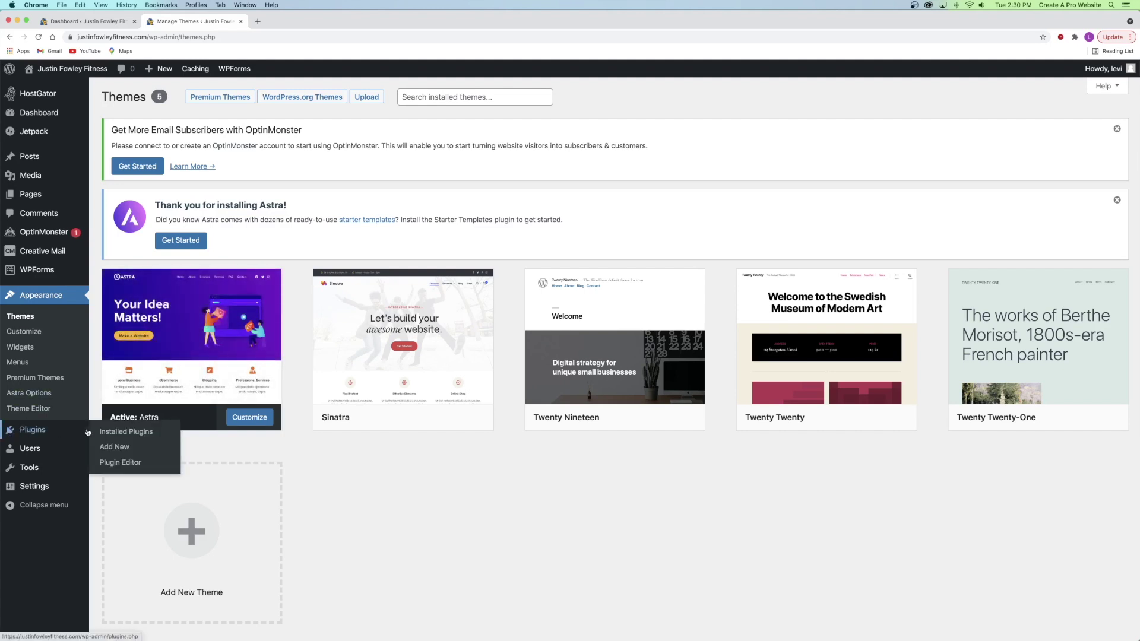
click(114, 452)
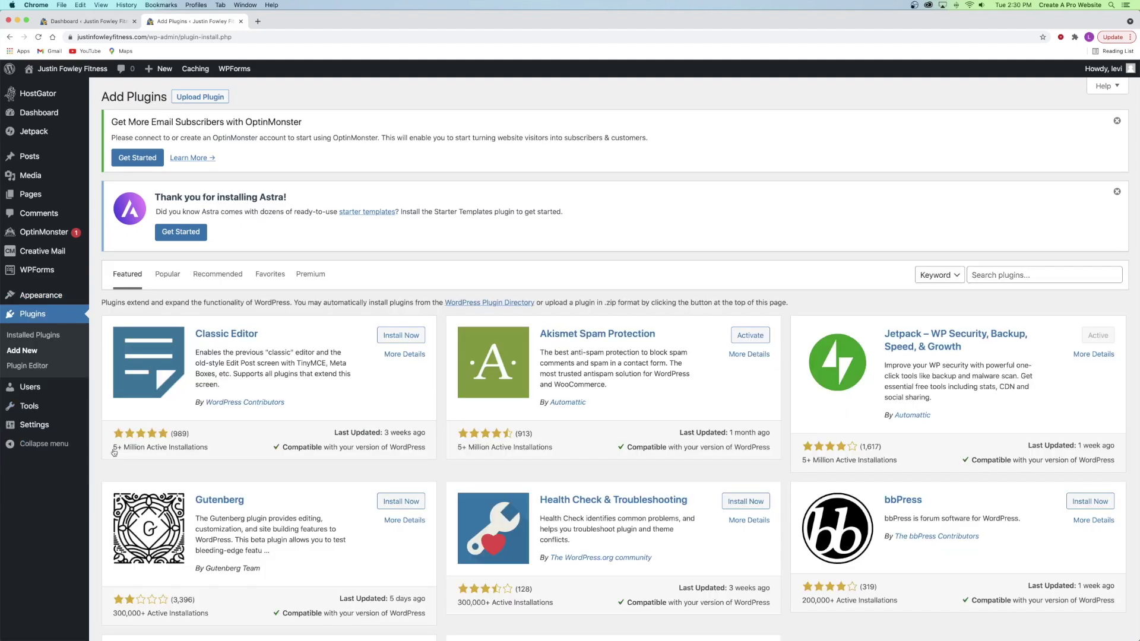
click(1008, 276)
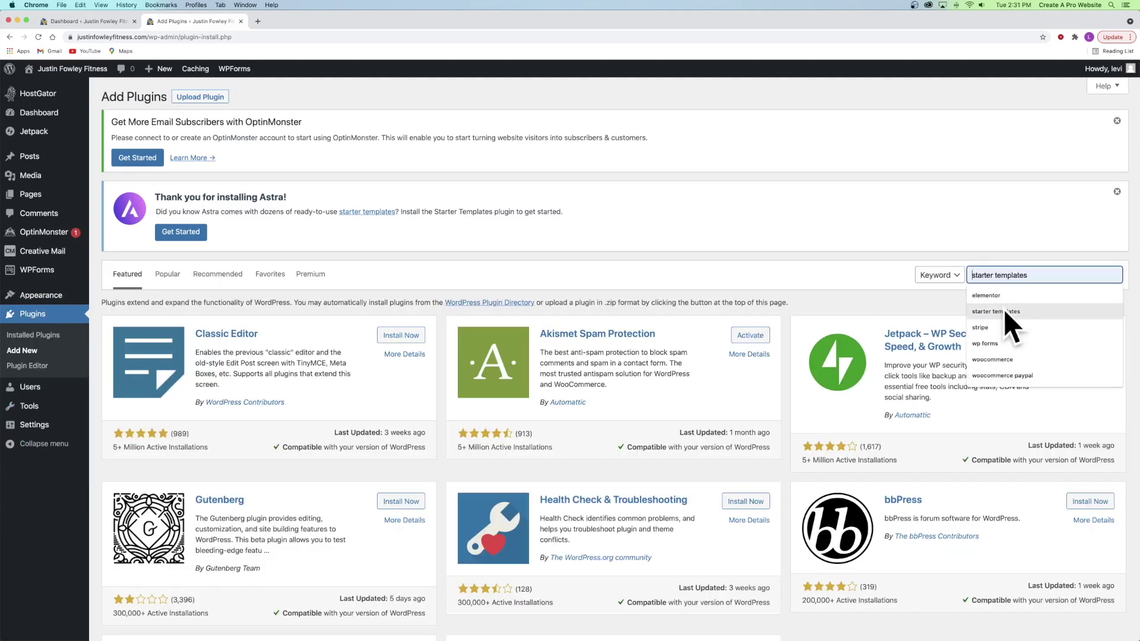
click(1007, 312)
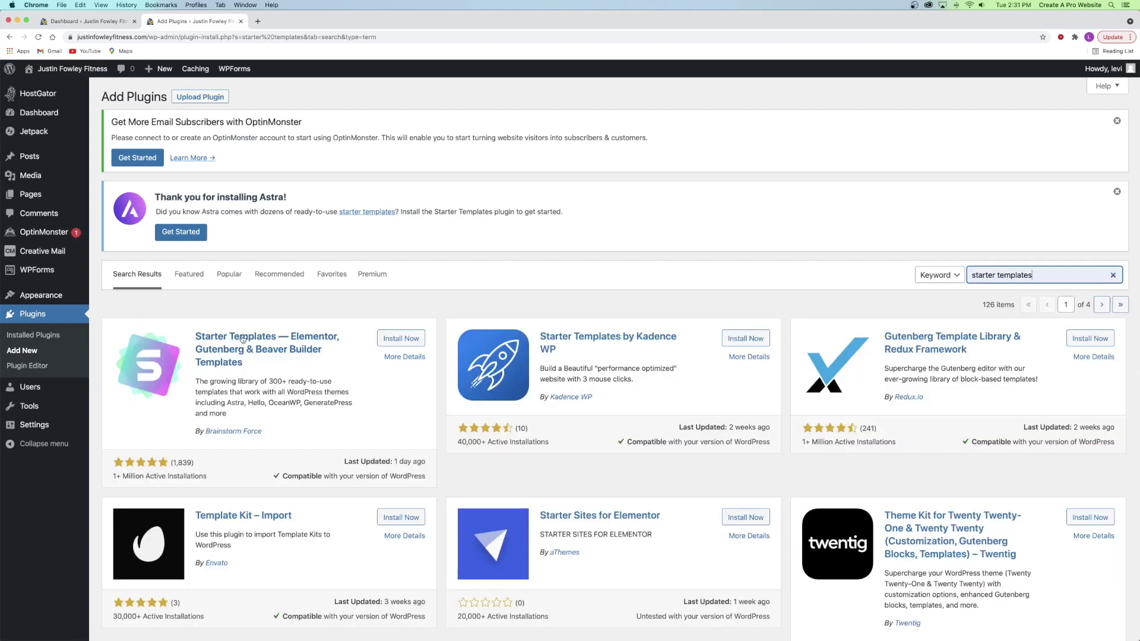
click(402, 339)
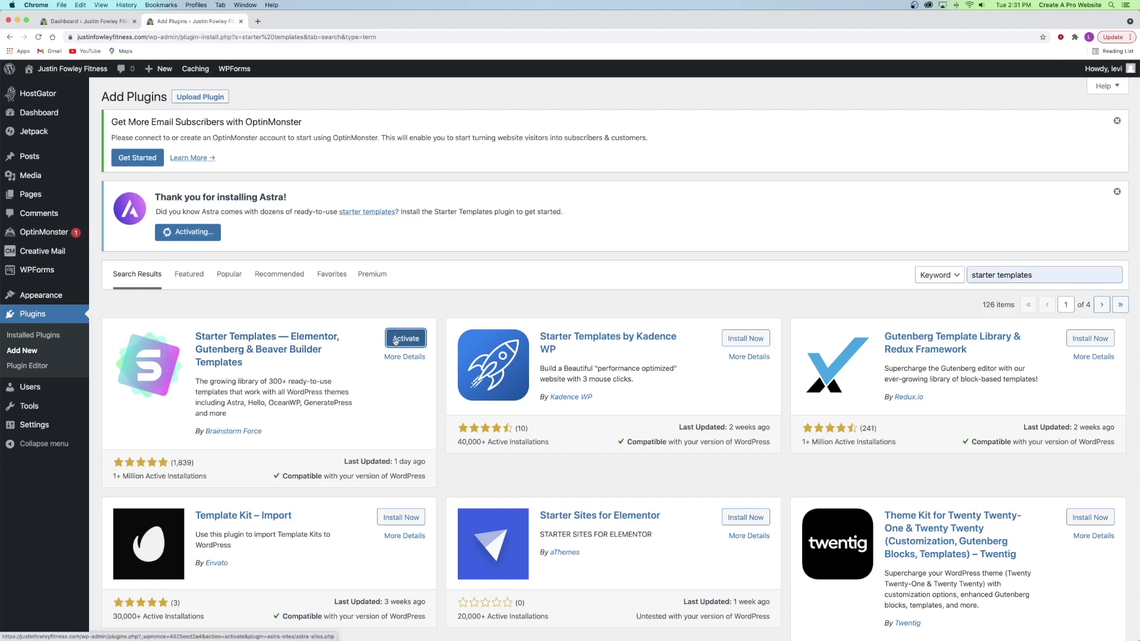
click(395, 342)
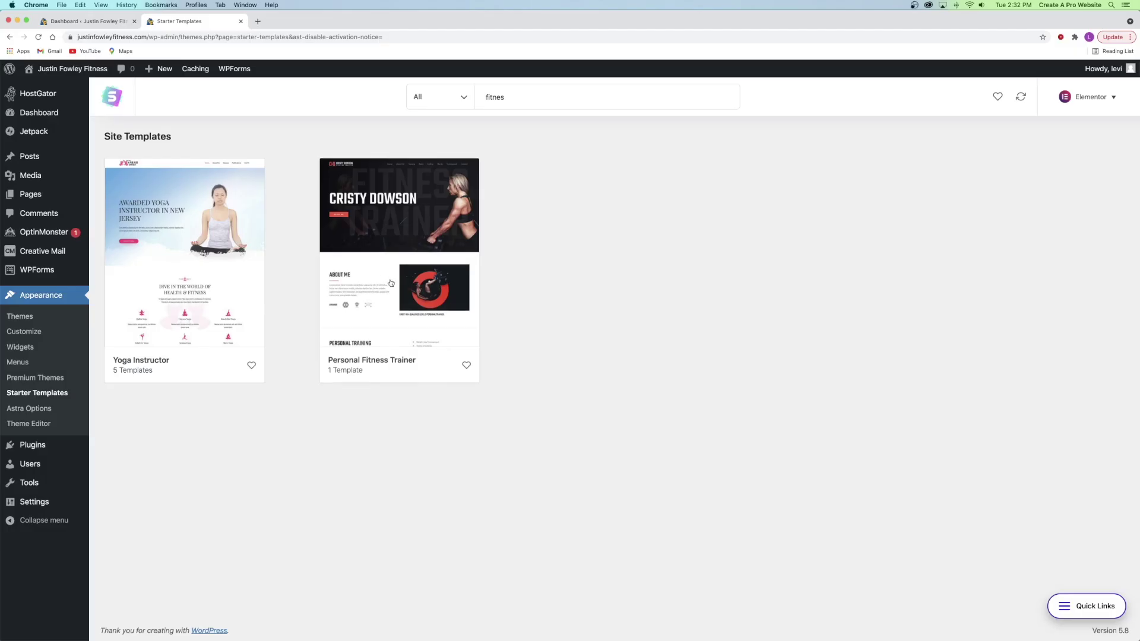
Preview the Personal Fitness Trainer template, start Import Complete Site, and scroll through the result
click(380, 275)
scroll(505, 421, down, 10)
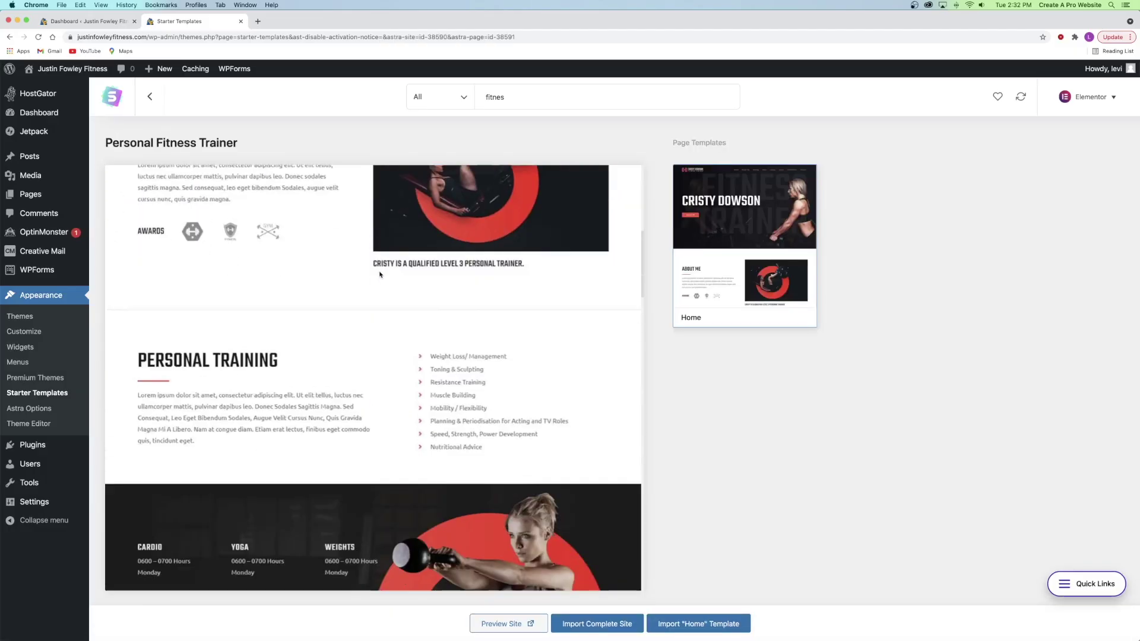
click(596, 624)
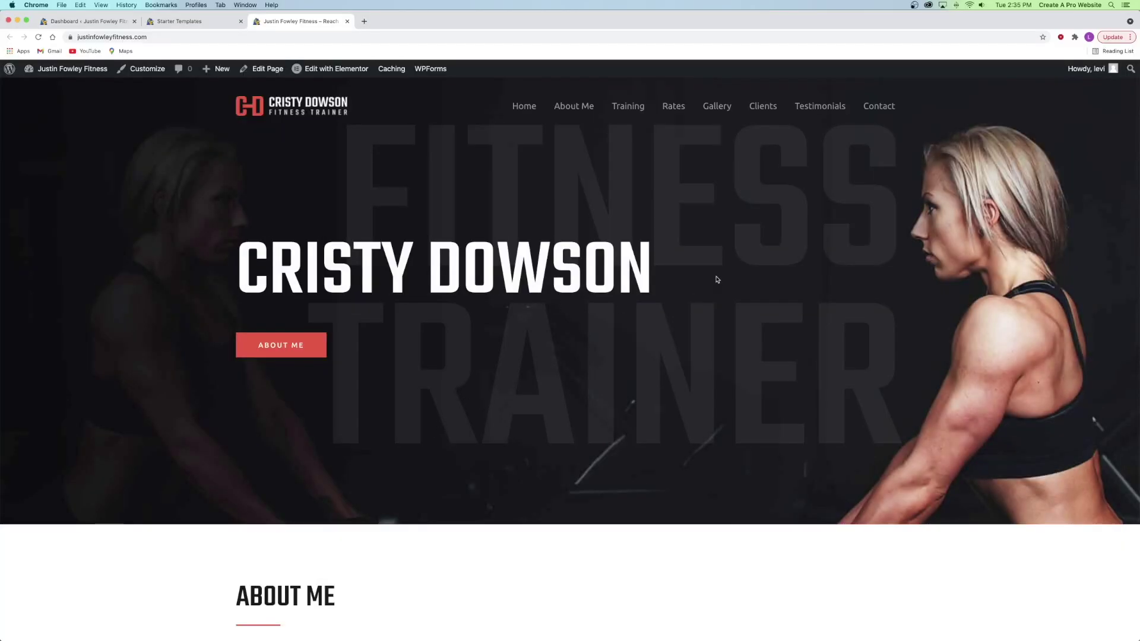
scroll(717, 279, down, 7)
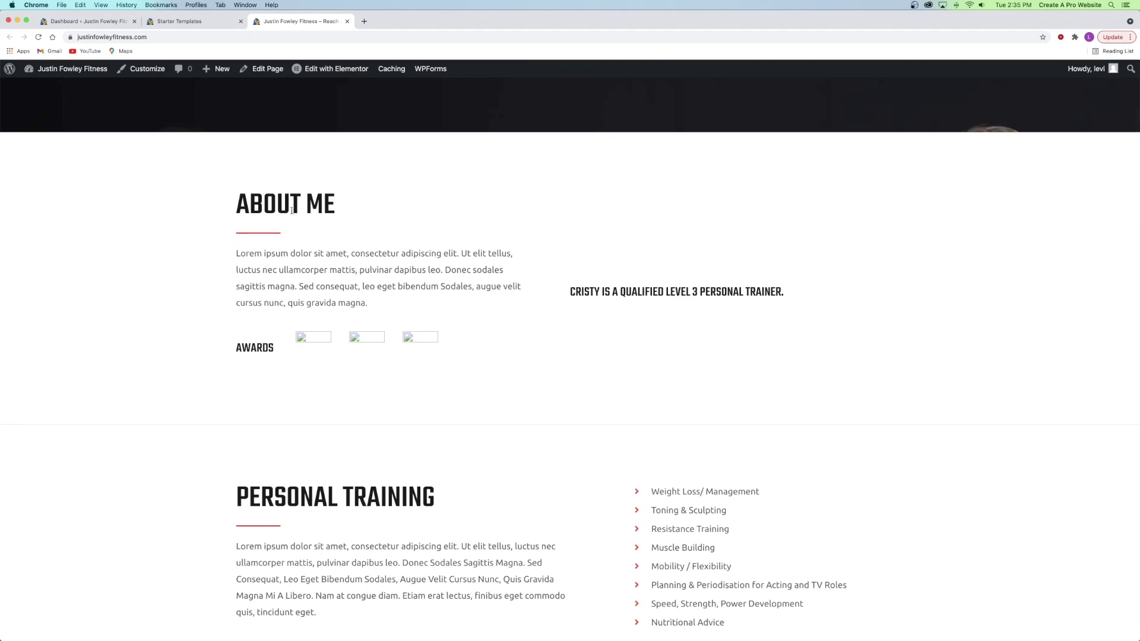
scroll(588, 343, down, 10)
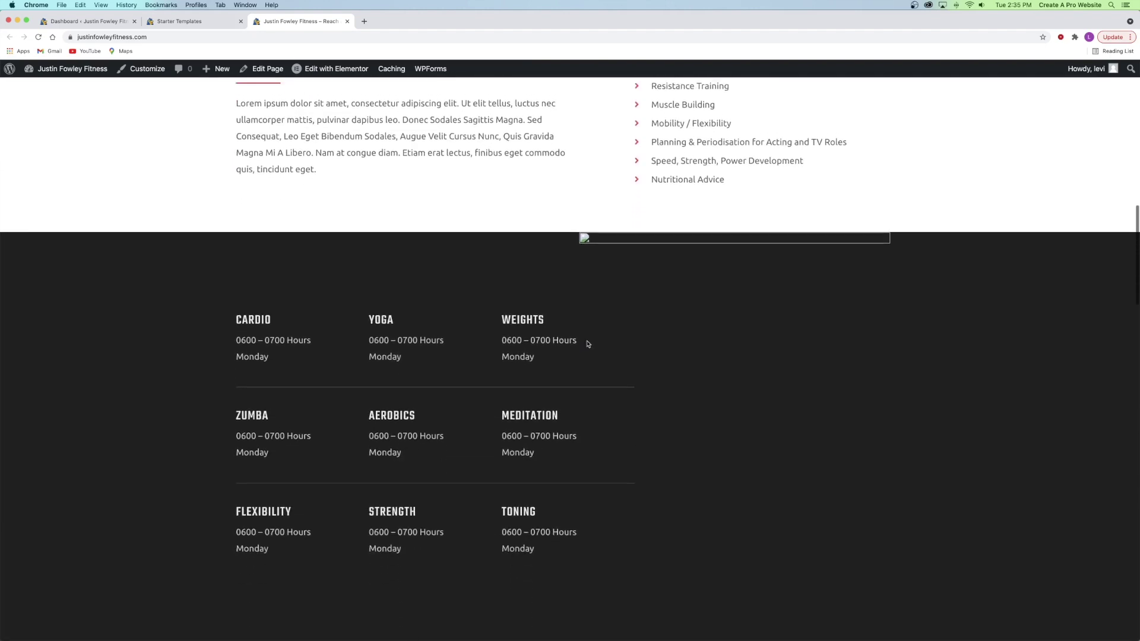
scroll(588, 344, down, 10)
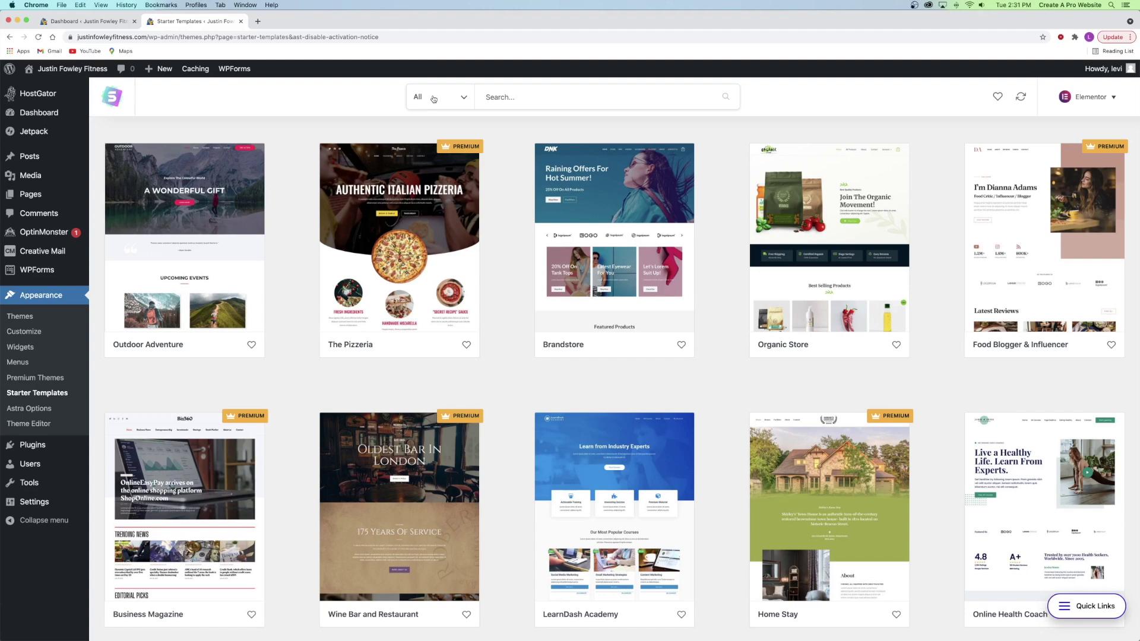
Try the eCommerce category, return to All categories, and filter the gallery to Free templates
click(434, 99)
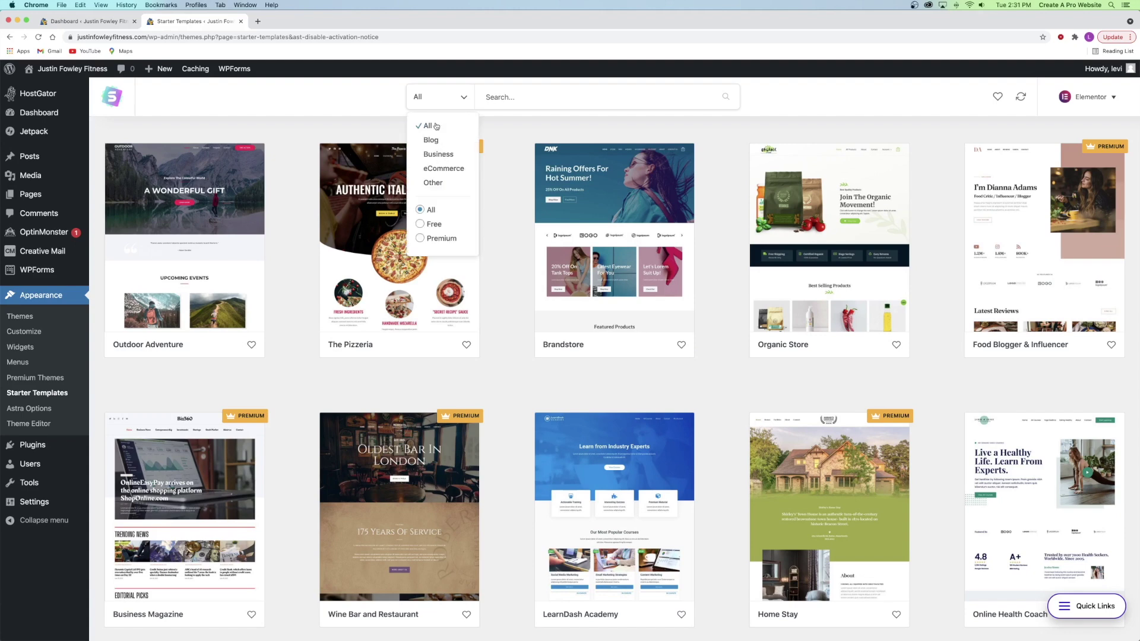
click(439, 169)
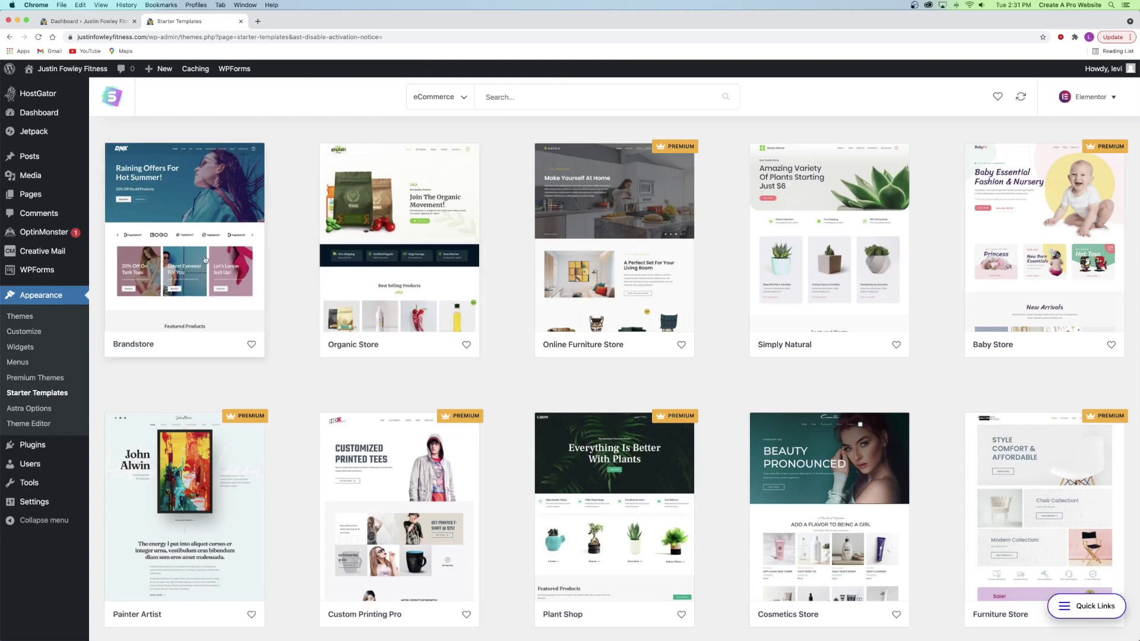
mouse_move(454, 96)
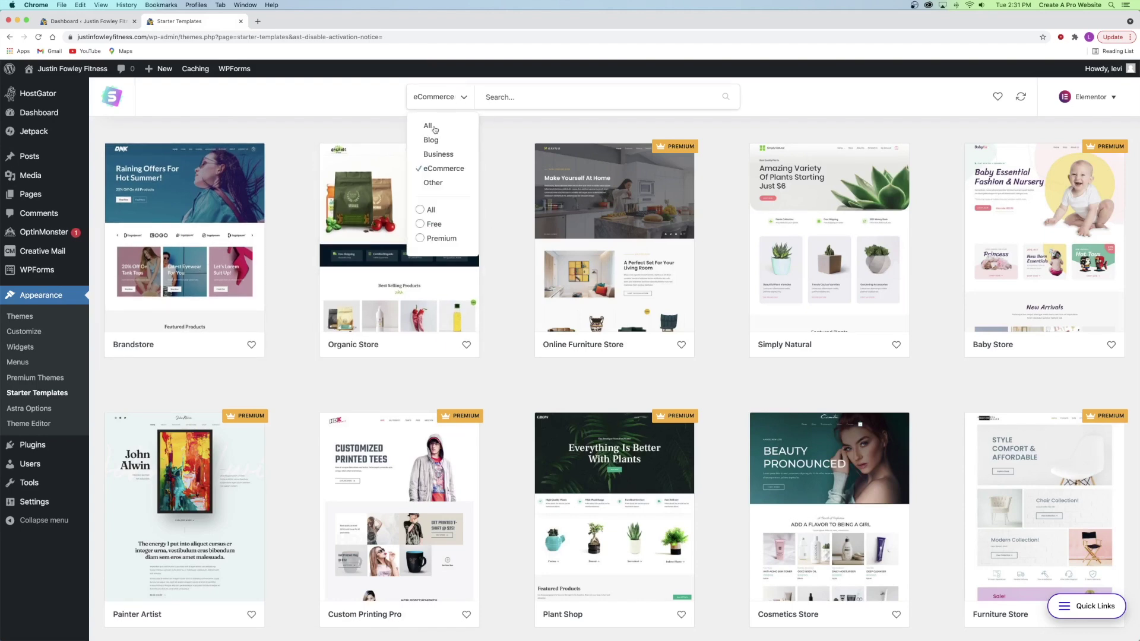
click(431, 127)
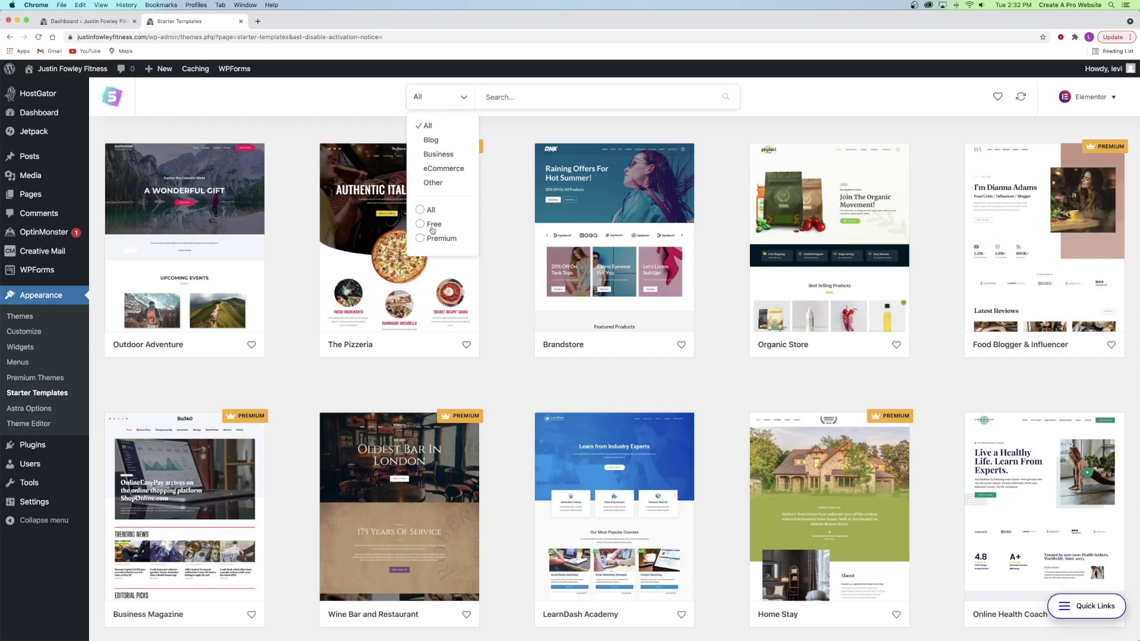
click(433, 225)
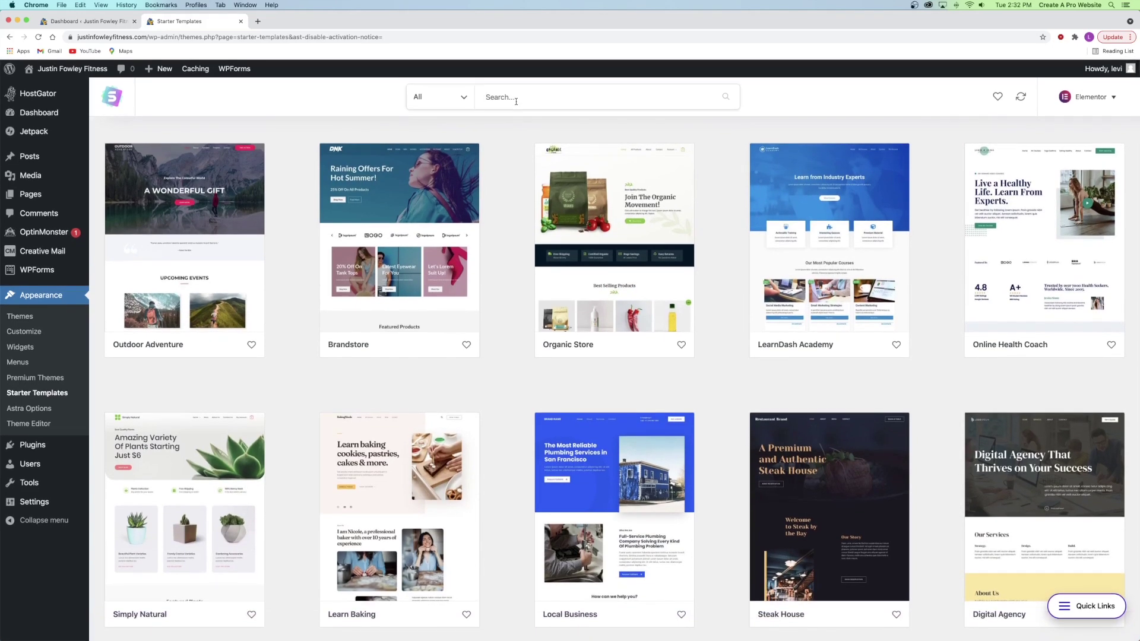
Search templates for 'fitnes' and import the complete Personal Fitness Trainer site
text(fitnes)
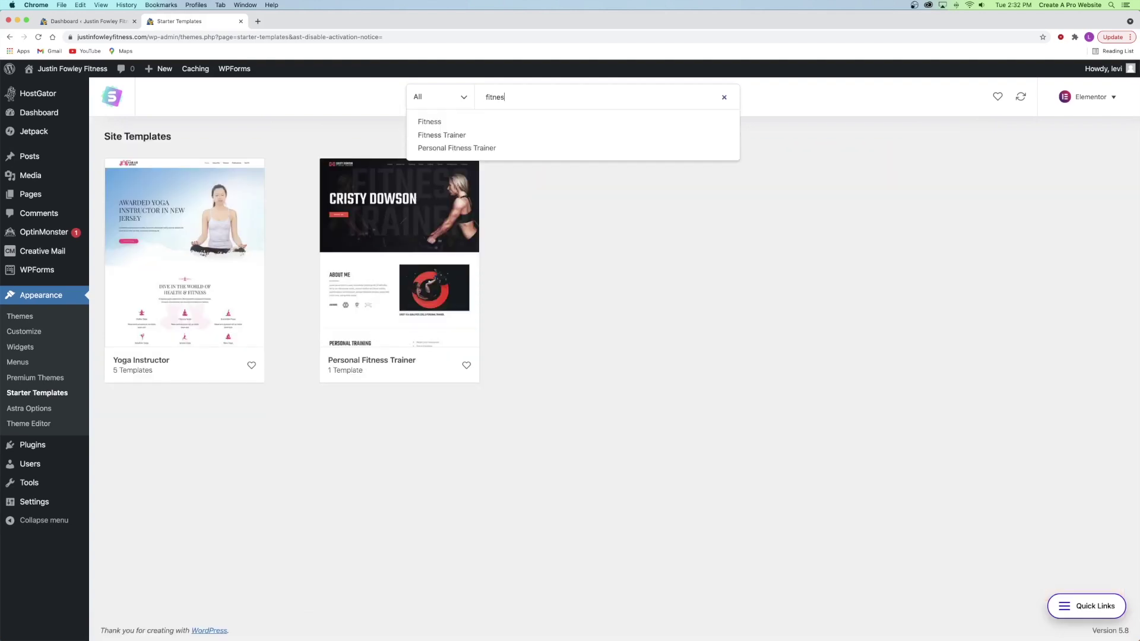
click(519, 231)
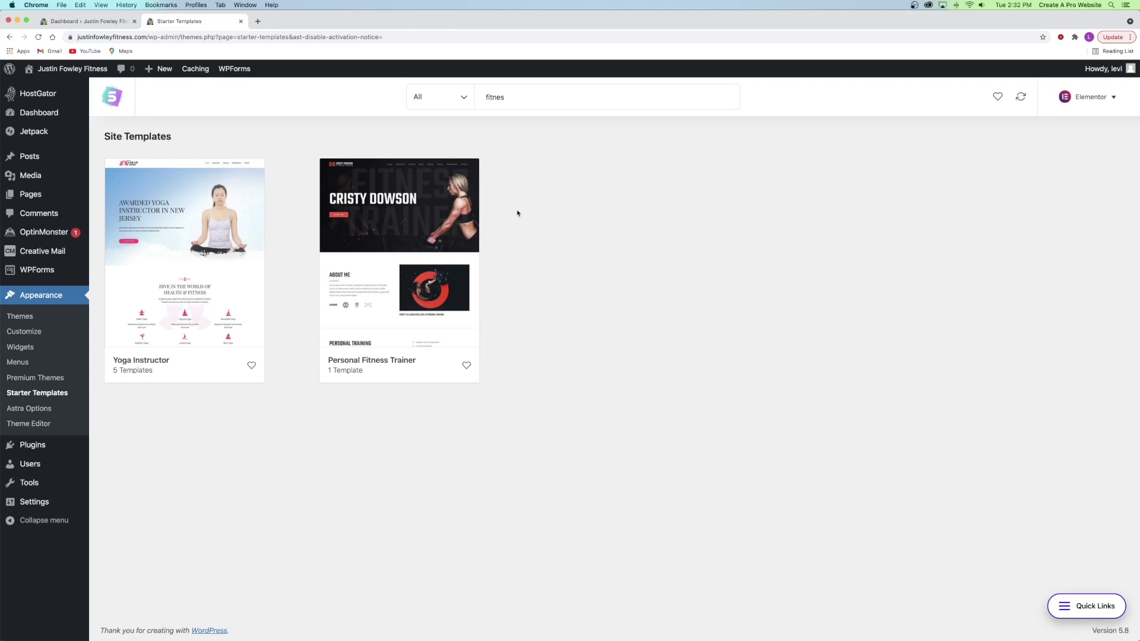
click(381, 275)
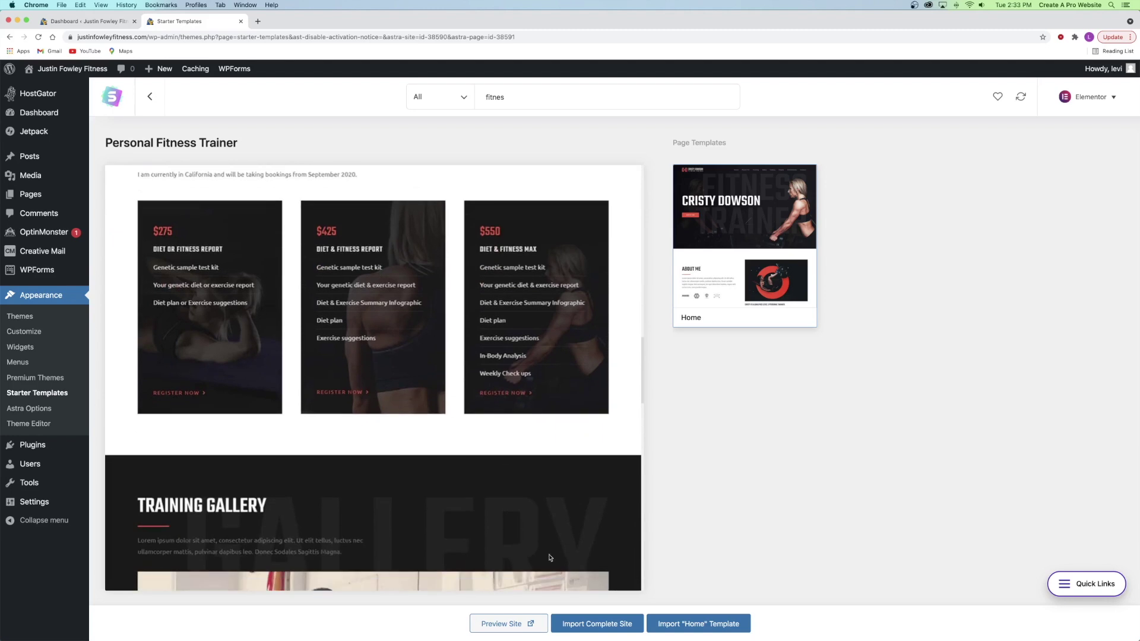
click(611, 627)
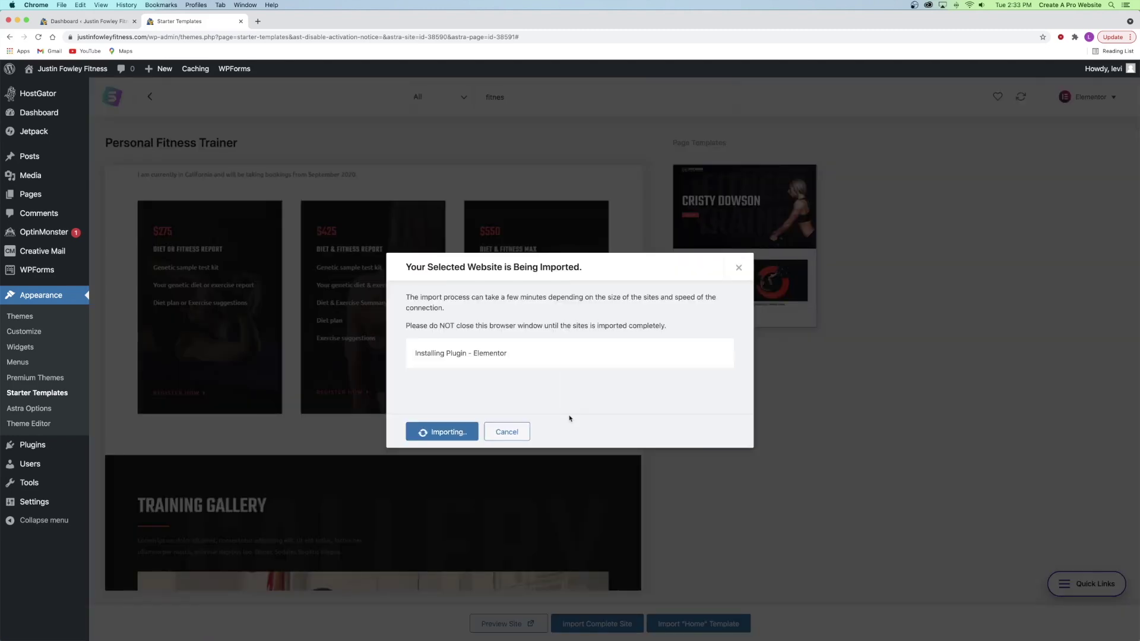
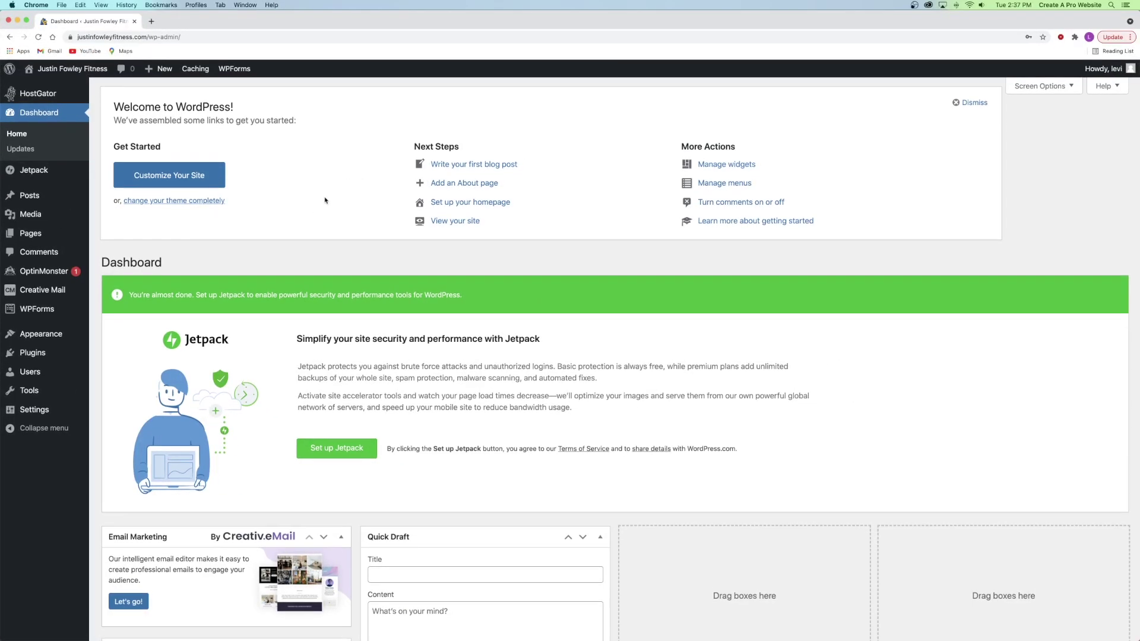
Open the Astra Customizer in a new browser tab and bring up the Header Builder panel
mouse_move(41, 334)
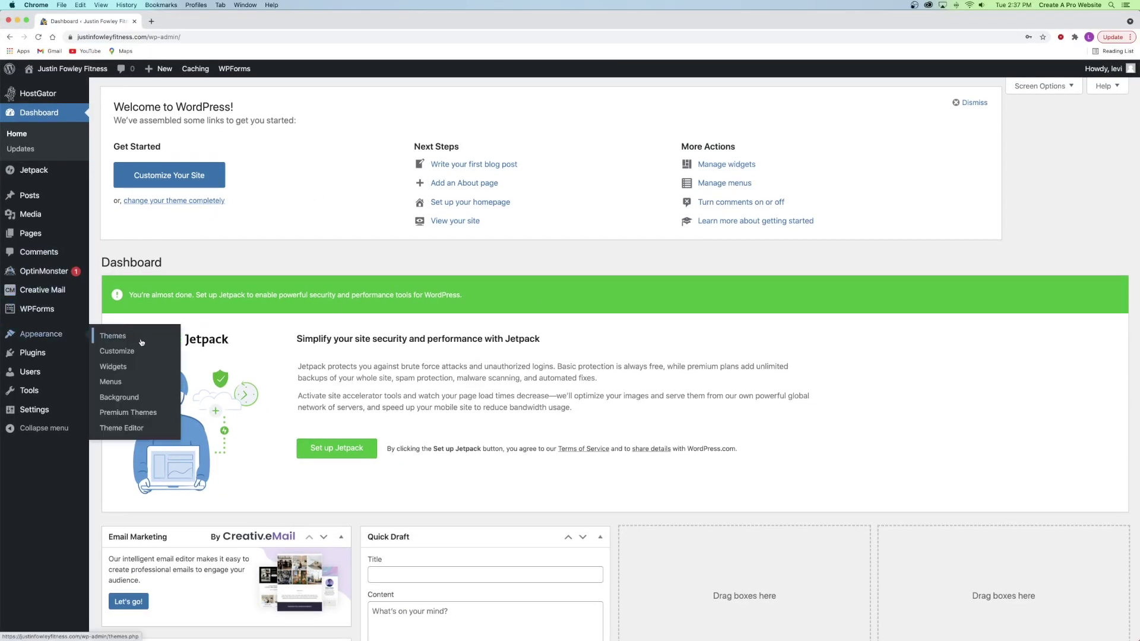
right_click(121, 354)
click(148, 354)
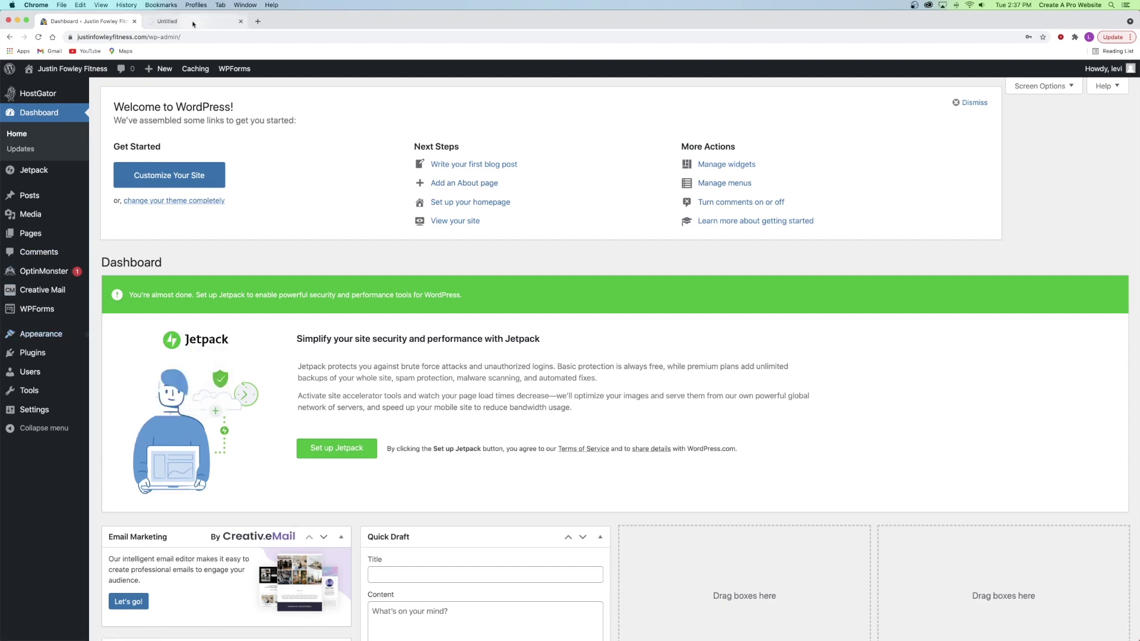
click(193, 23)
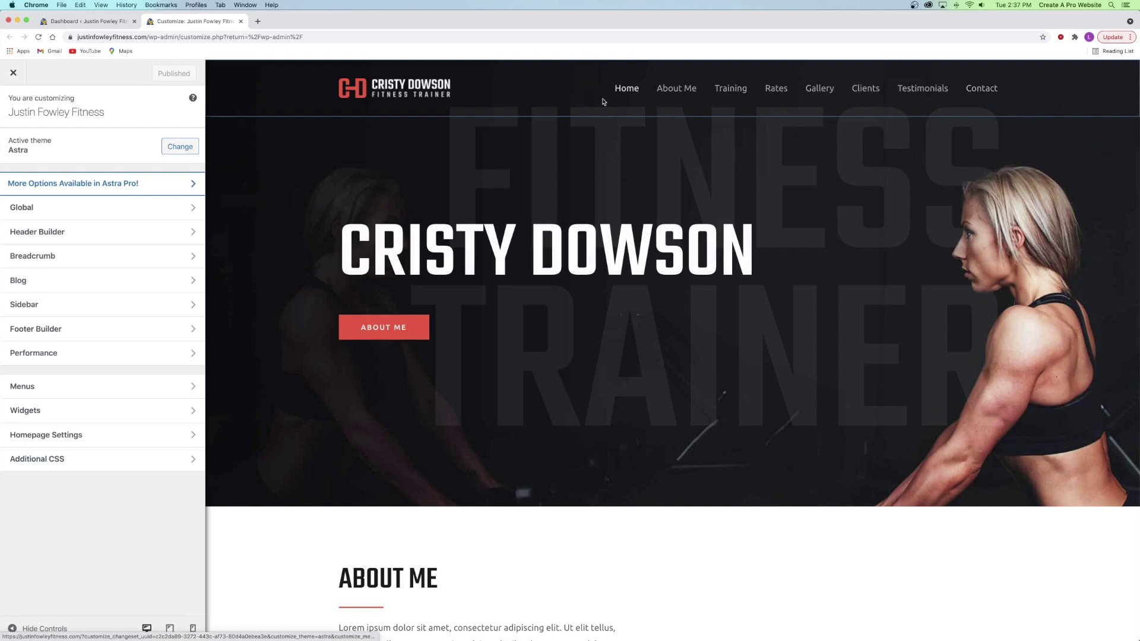
click(50, 233)
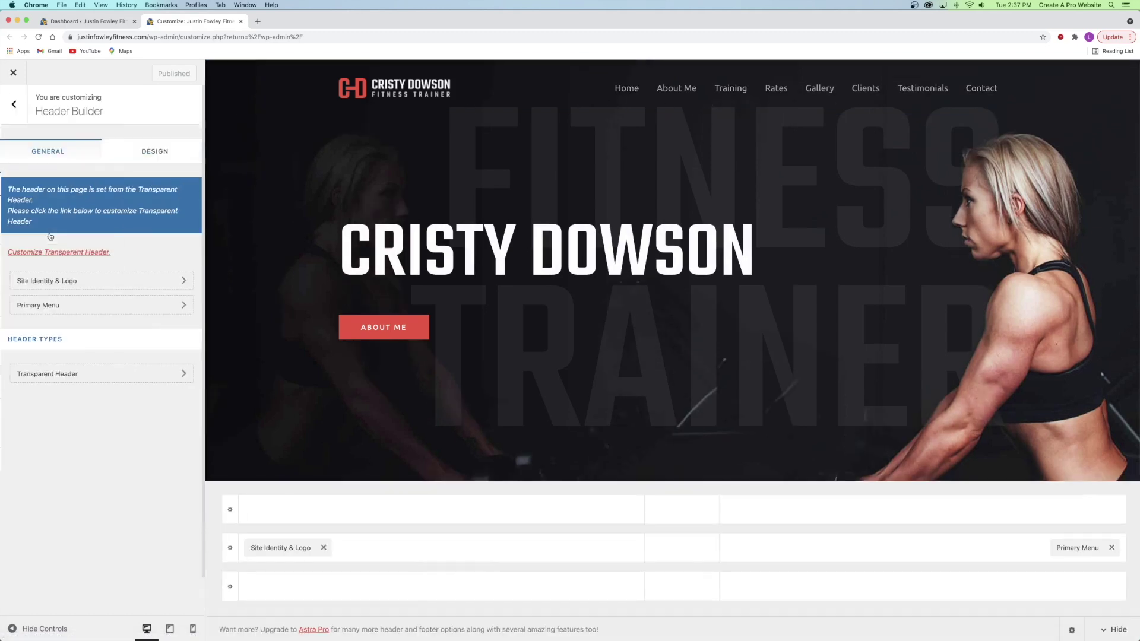
Review the Primary Menu's General and Design settings in the Header Builder
click(52, 307)
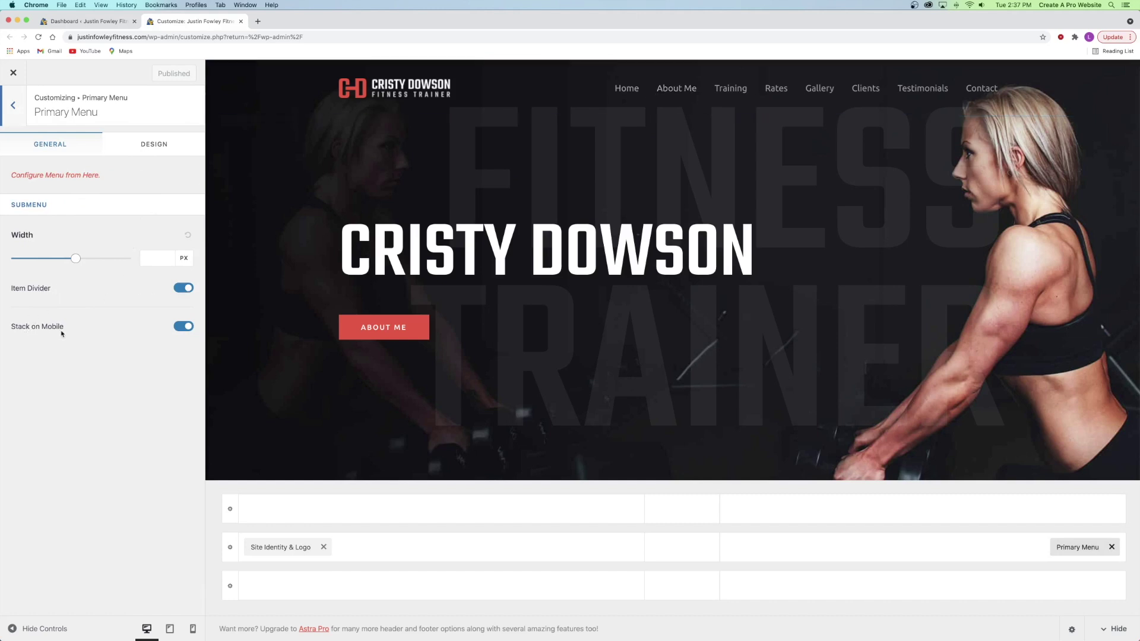
click(156, 149)
scroll(132, 199, down, 5)
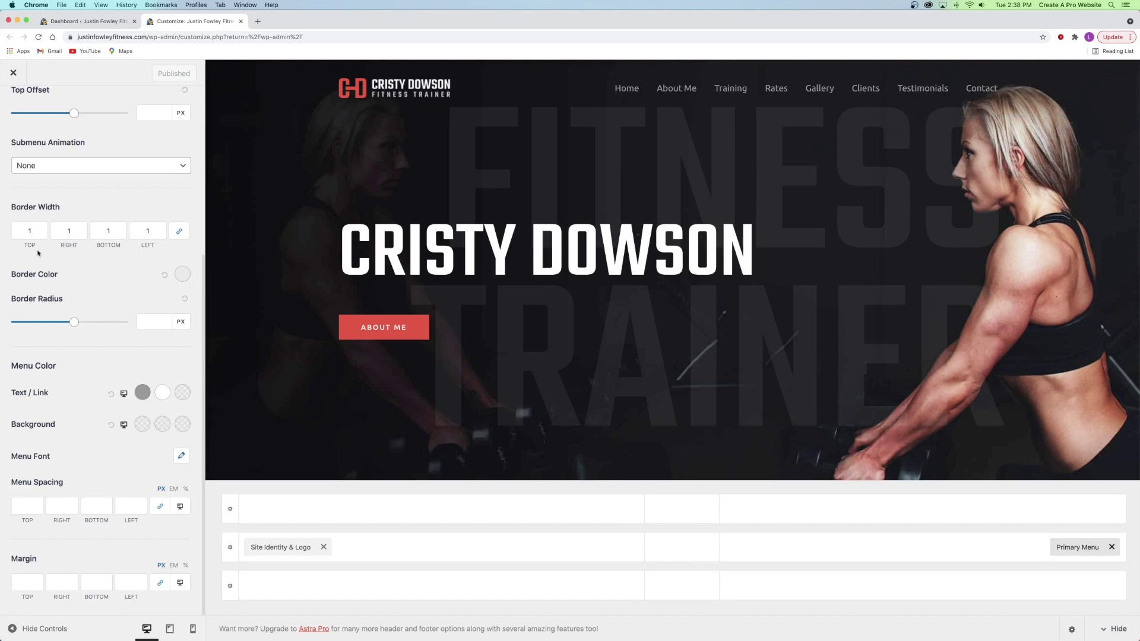
scroll(38, 250, up, 5)
click(50, 144)
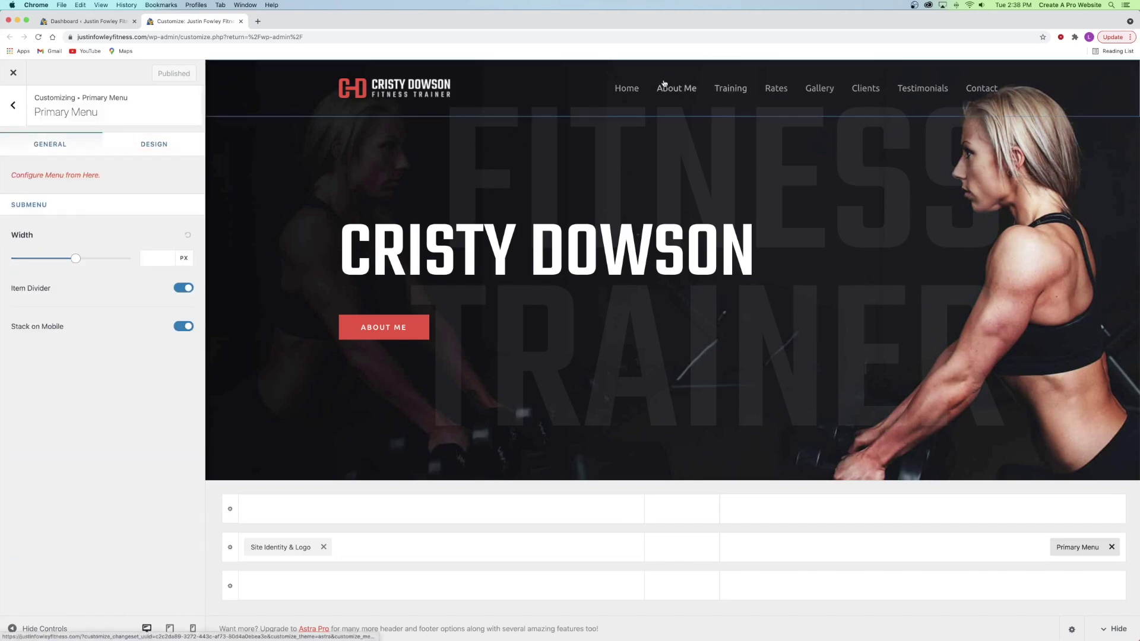
Return to the Customizer's root panel and open Menus
click(13, 105)
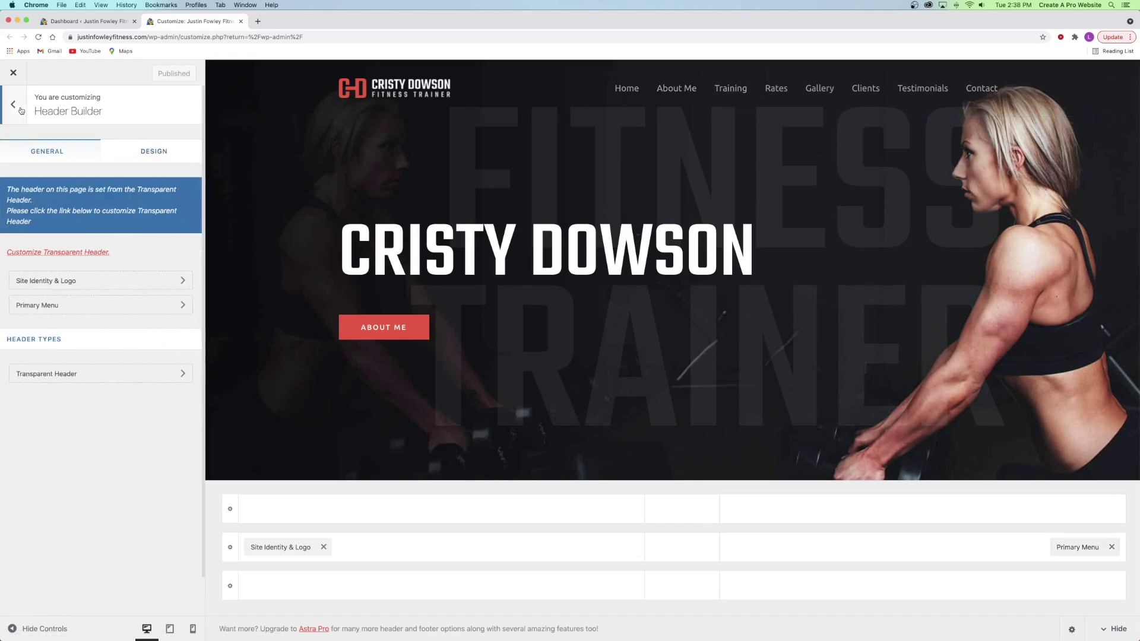
click(13, 105)
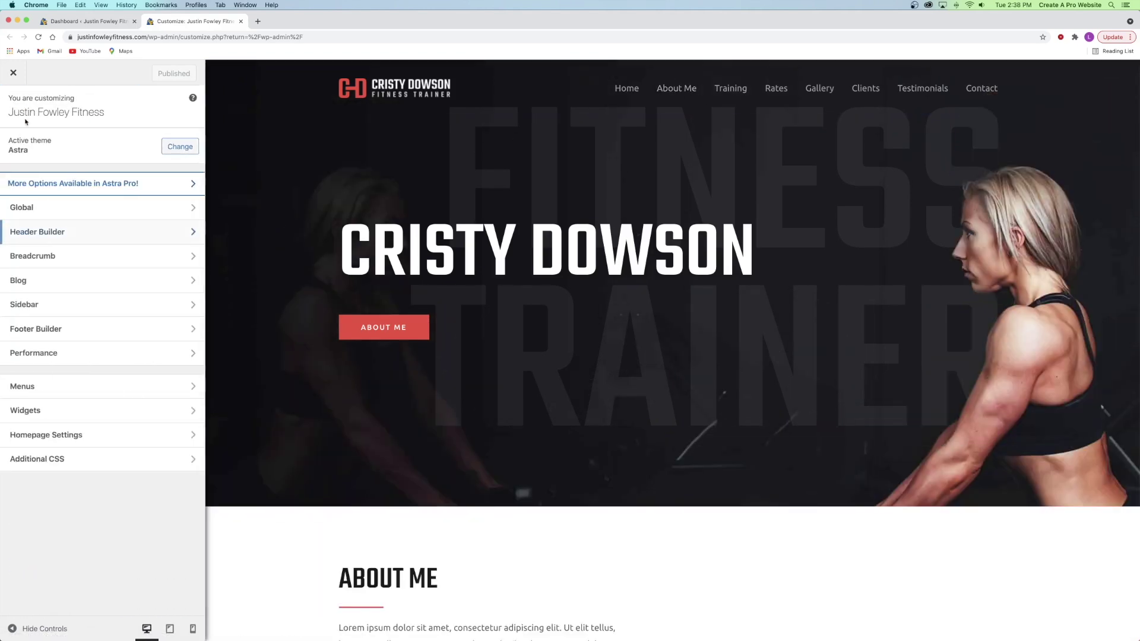
click(58, 387)
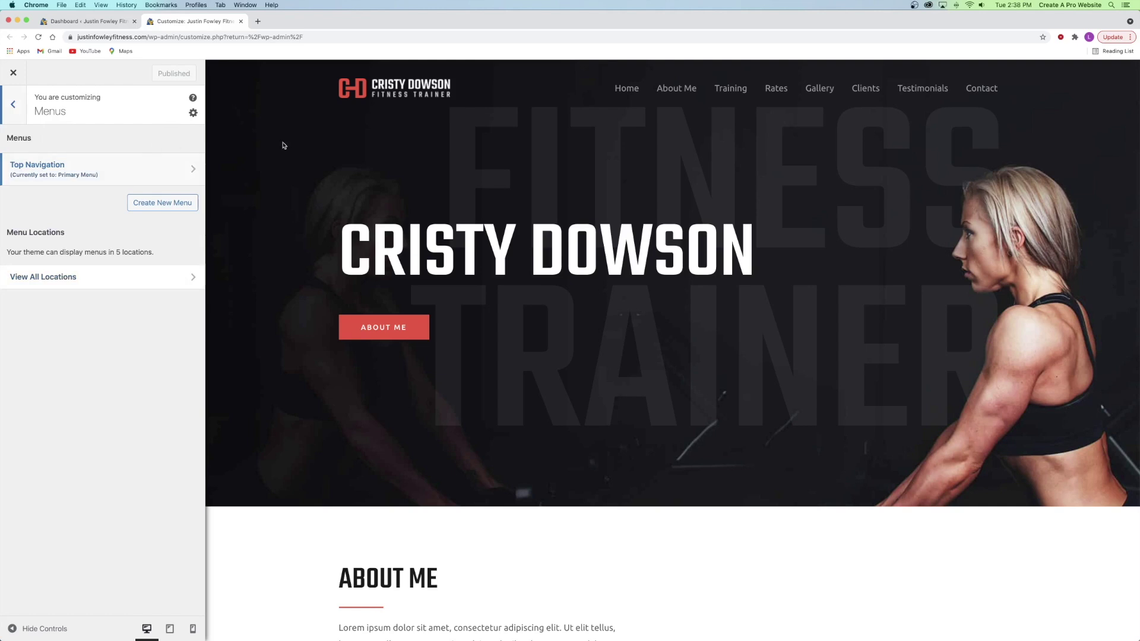
Open the Top Navigation menu for editing and scroll through the homepage preview's sections
click(92, 173)
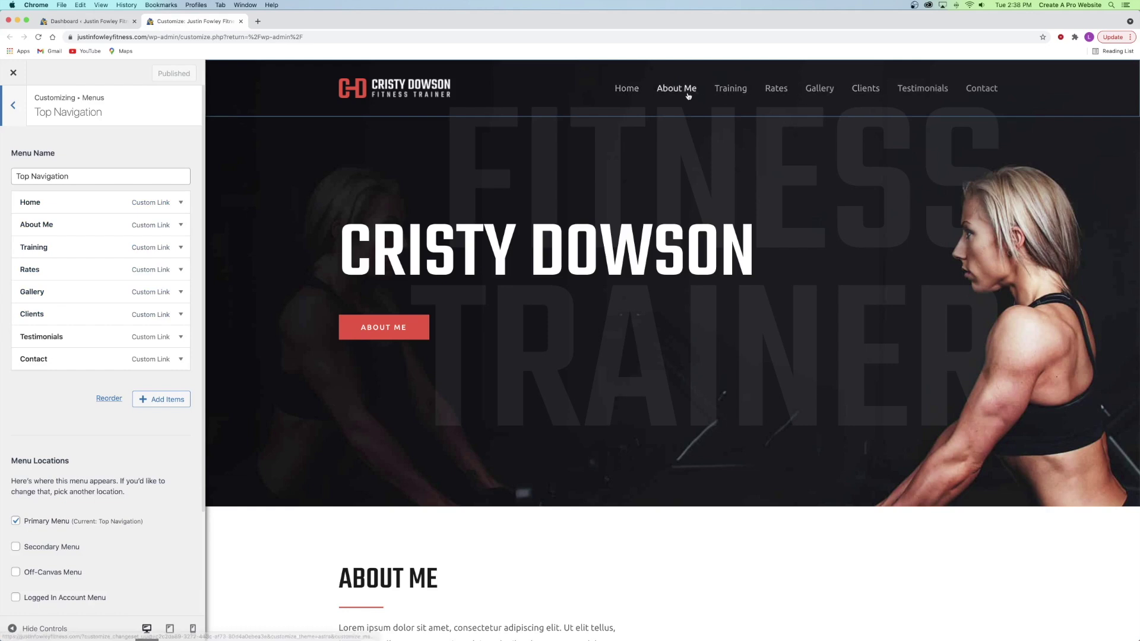
scroll(648, 101, down, 10)
scroll(639, 109, up, 3)
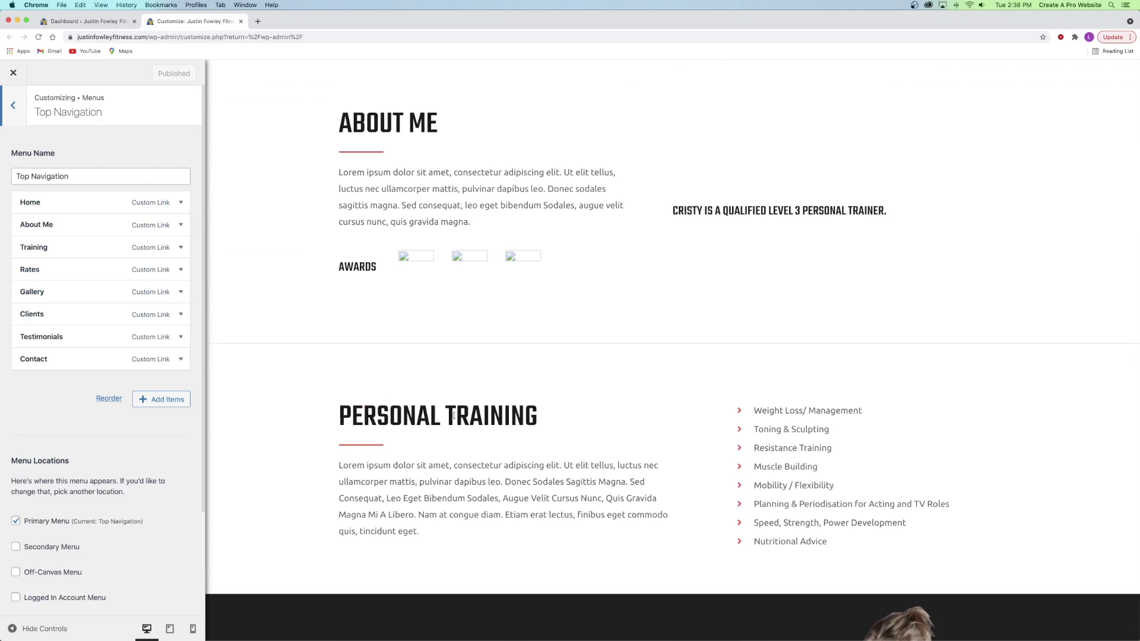
scroll(453, 416, down, 8)
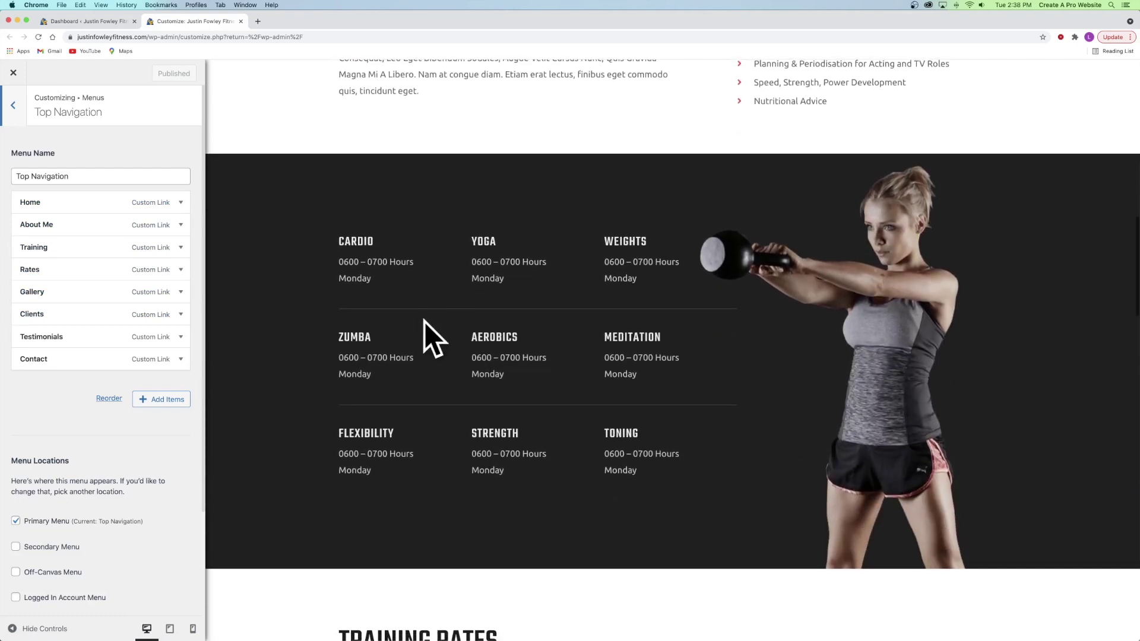
scroll(667, 298, down, 3)
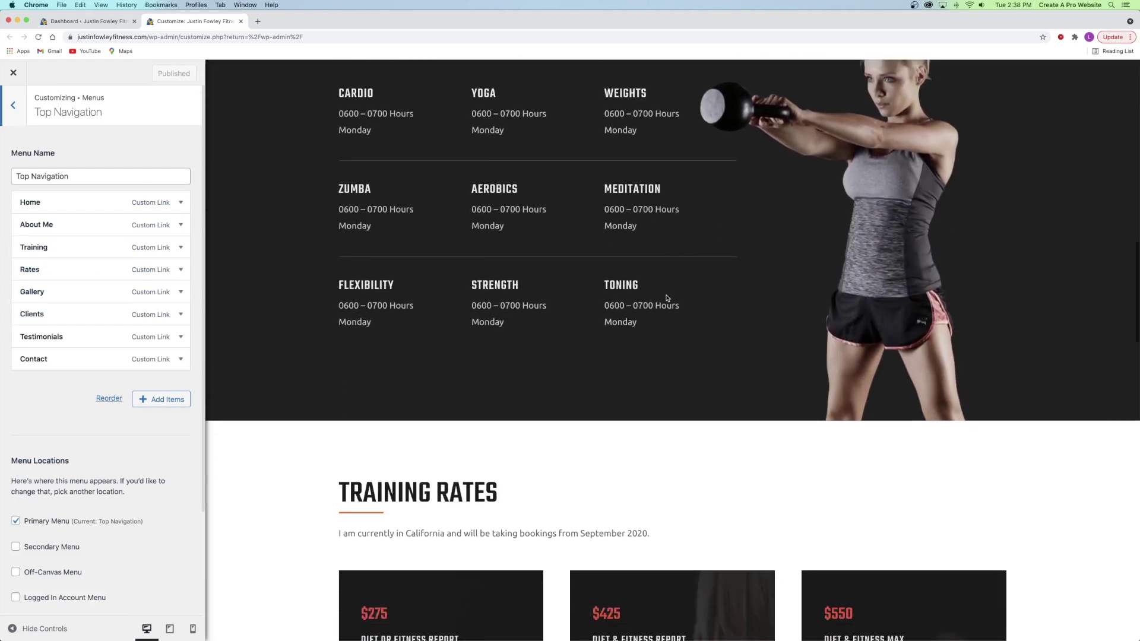
scroll(546, 315, down, 12)
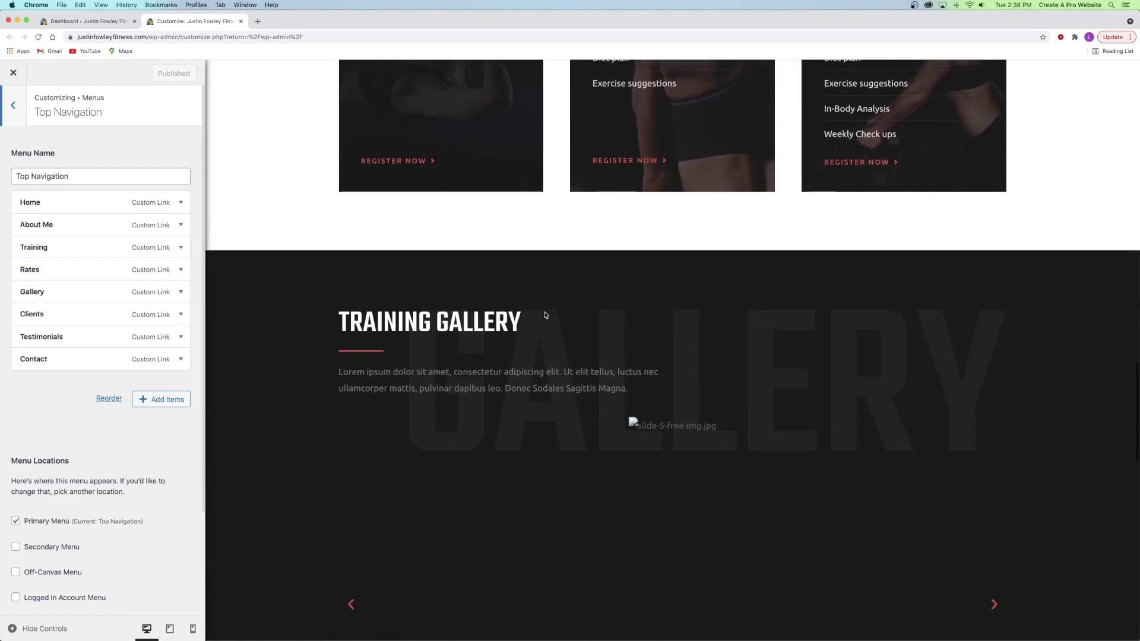
scroll(546, 315, down, 2)
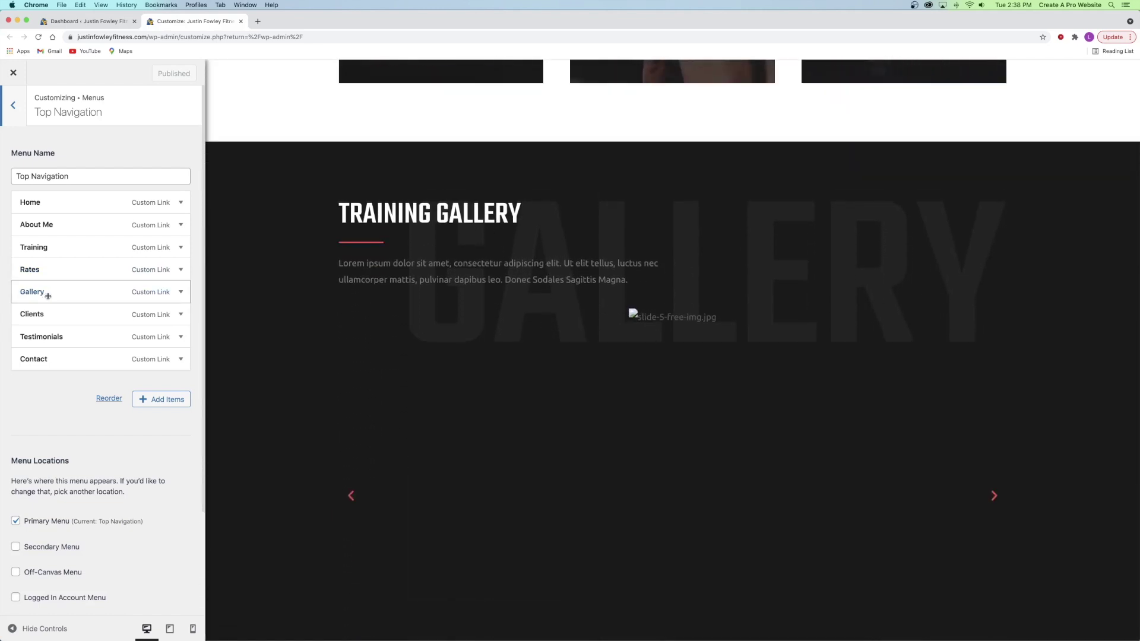
scroll(461, 328, down, 8)
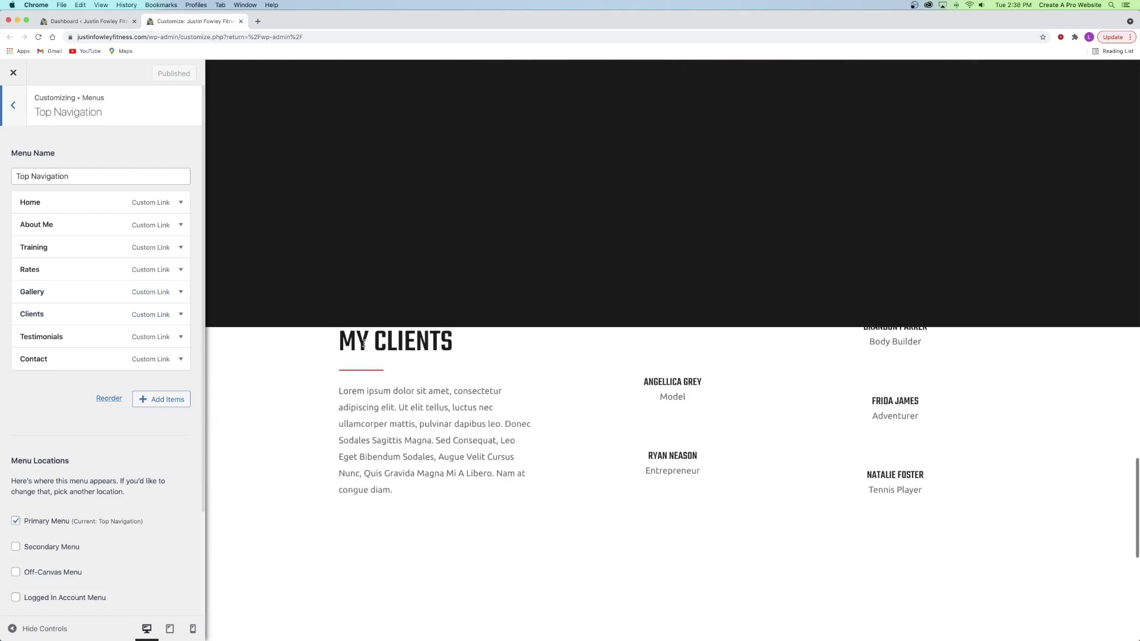
scroll(23, 324, down, 3)
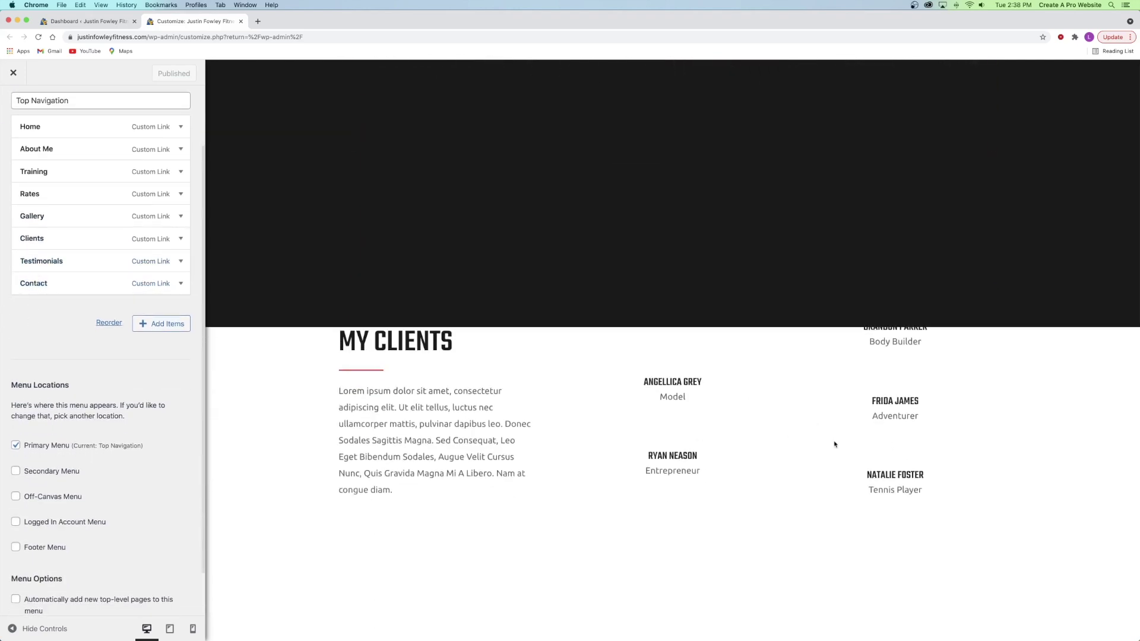
scroll(497, 407, down, 5)
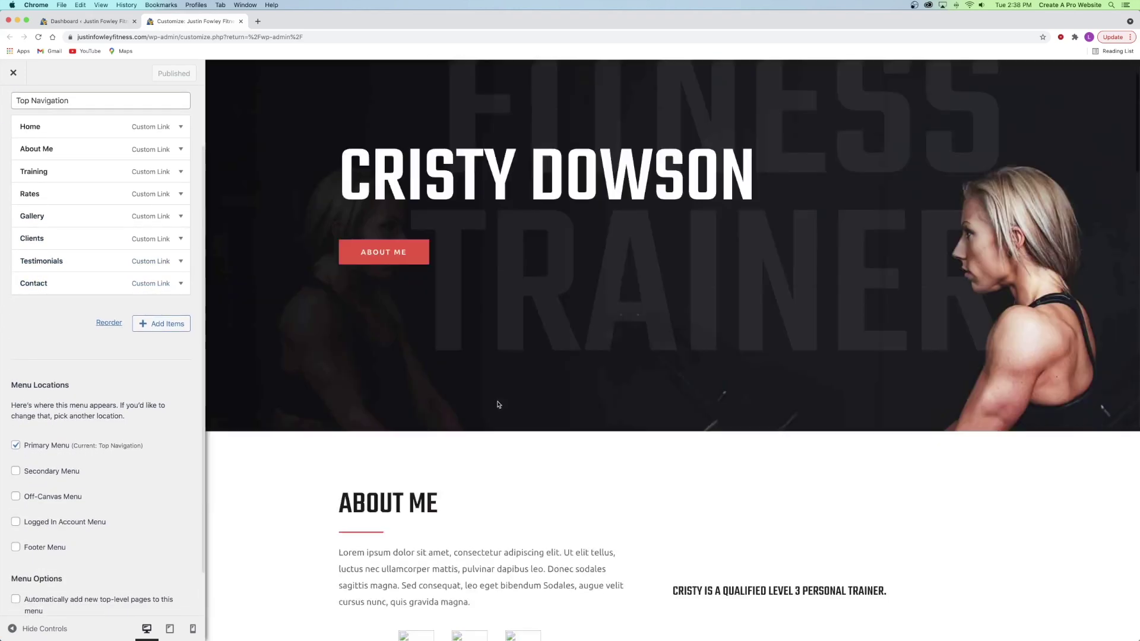
Check the link URLs of the Home, About Me and Rates menu items
click(136, 127)
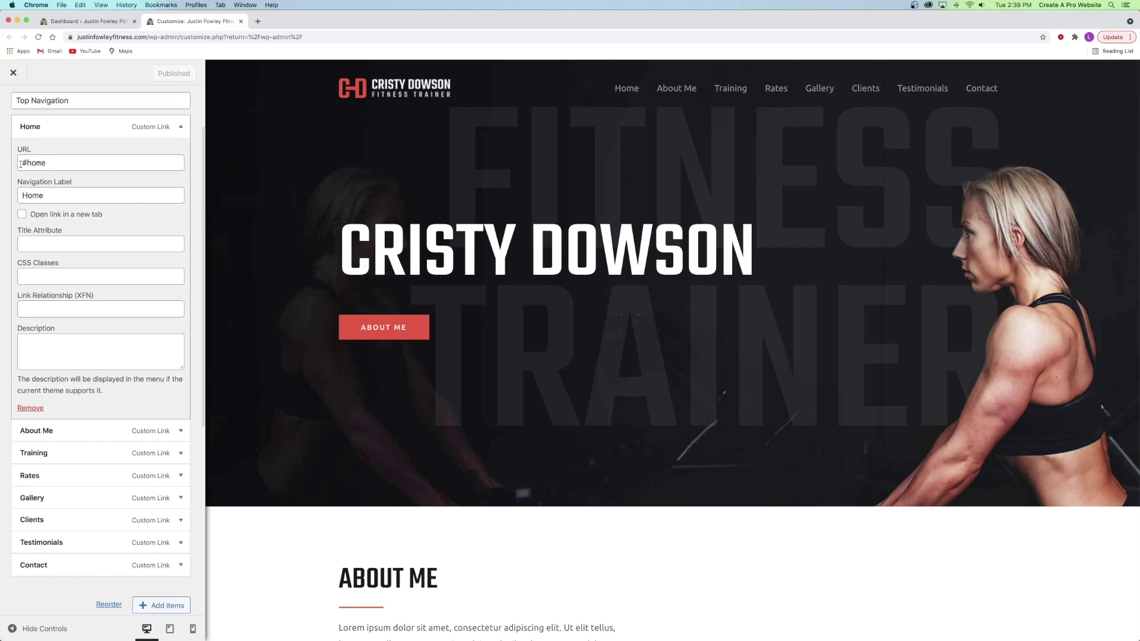
click(75, 126)
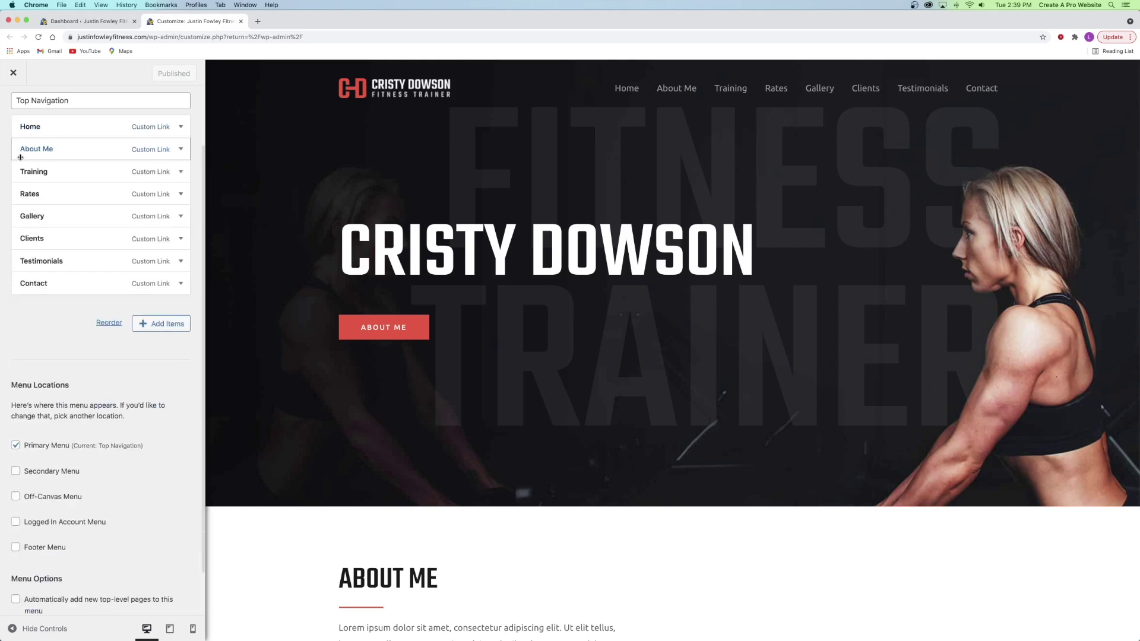
click(45, 150)
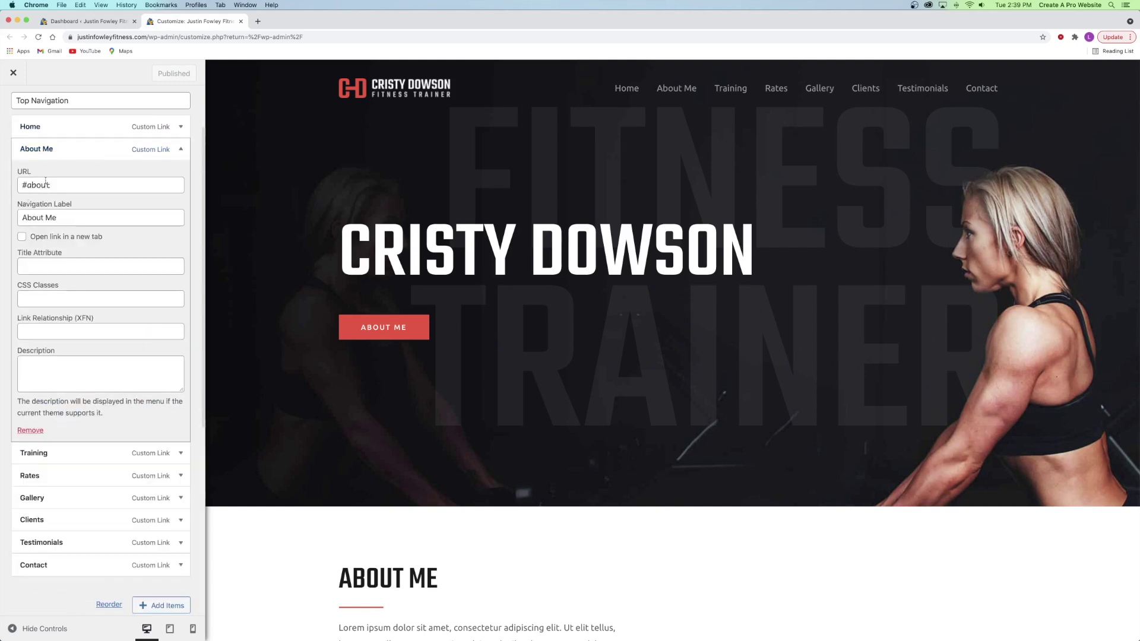
click(45, 149)
click(37, 194)
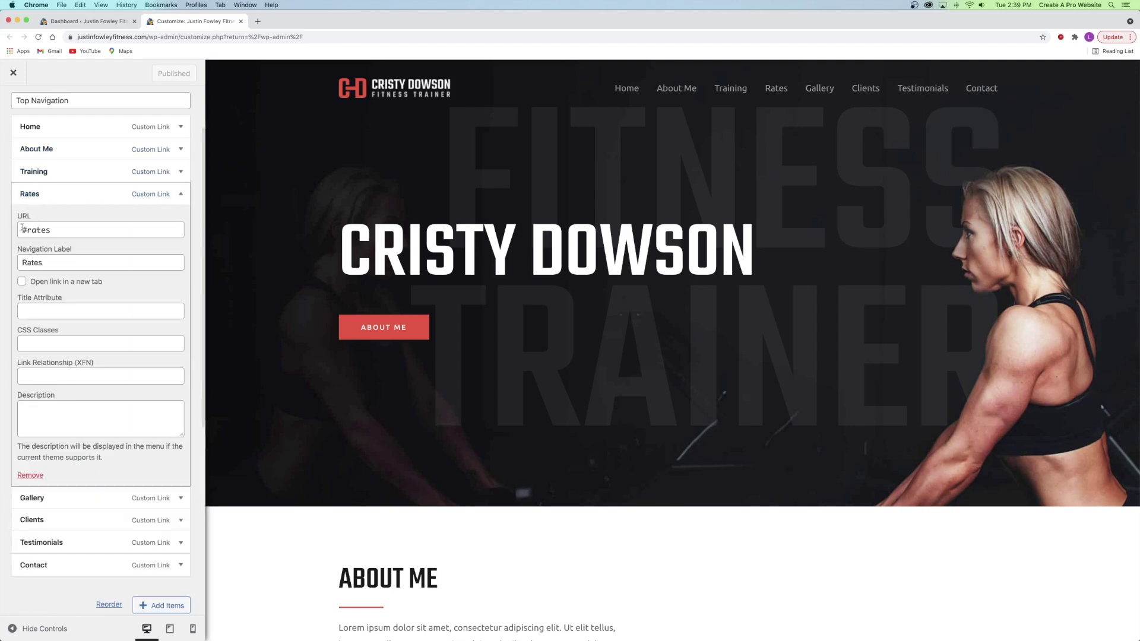
click(71, 194)
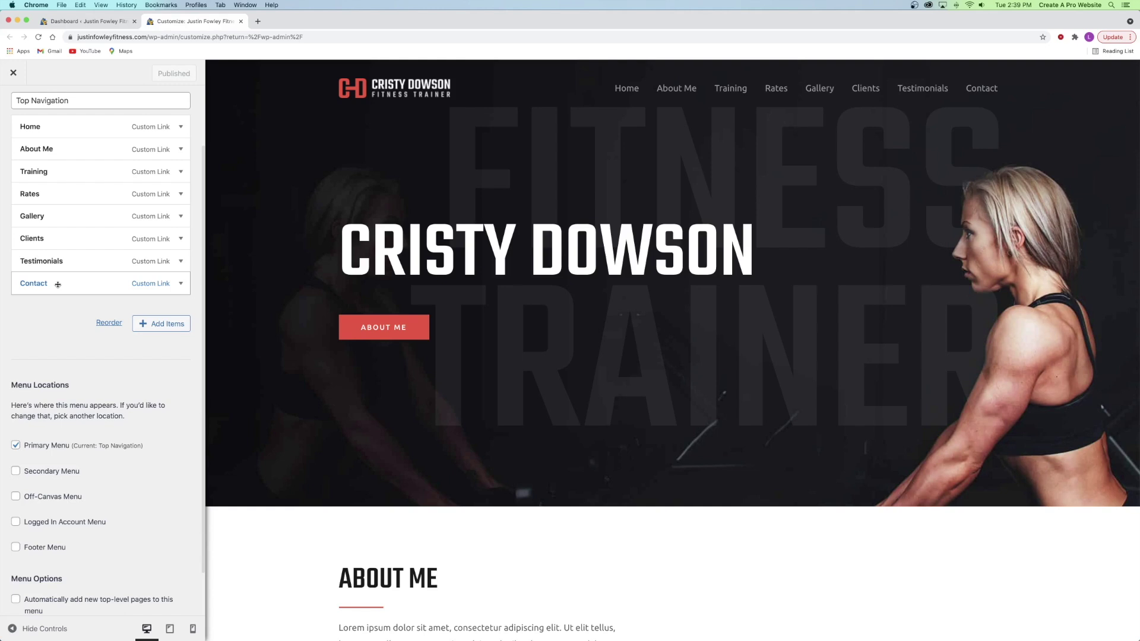
Remove the Contact item from the Top Navigation menu
click(58, 284)
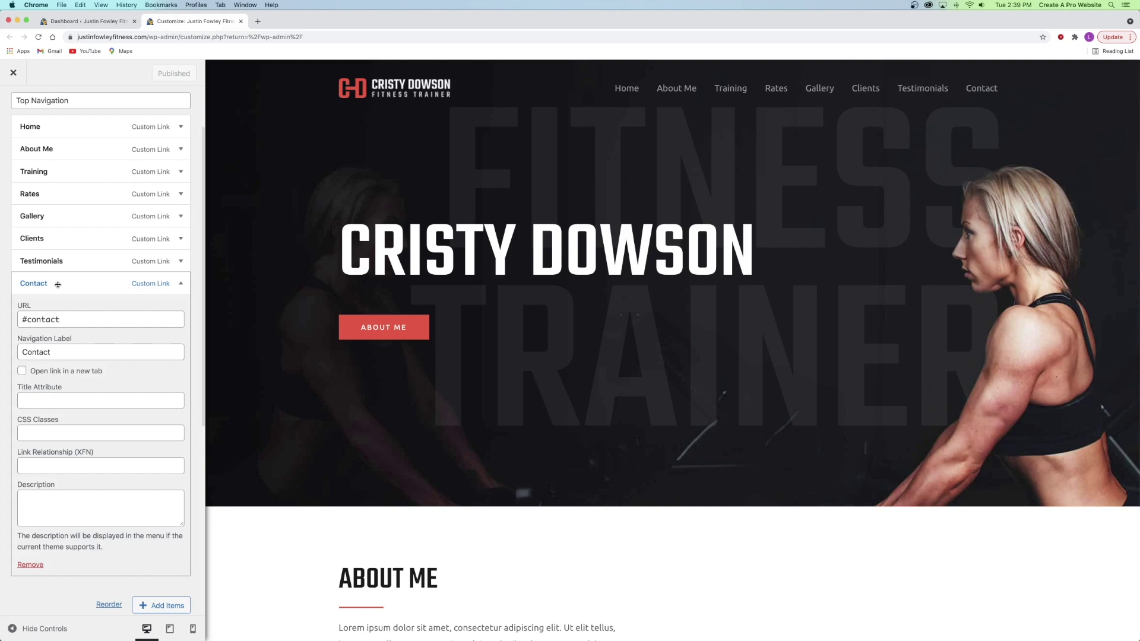
click(28, 566)
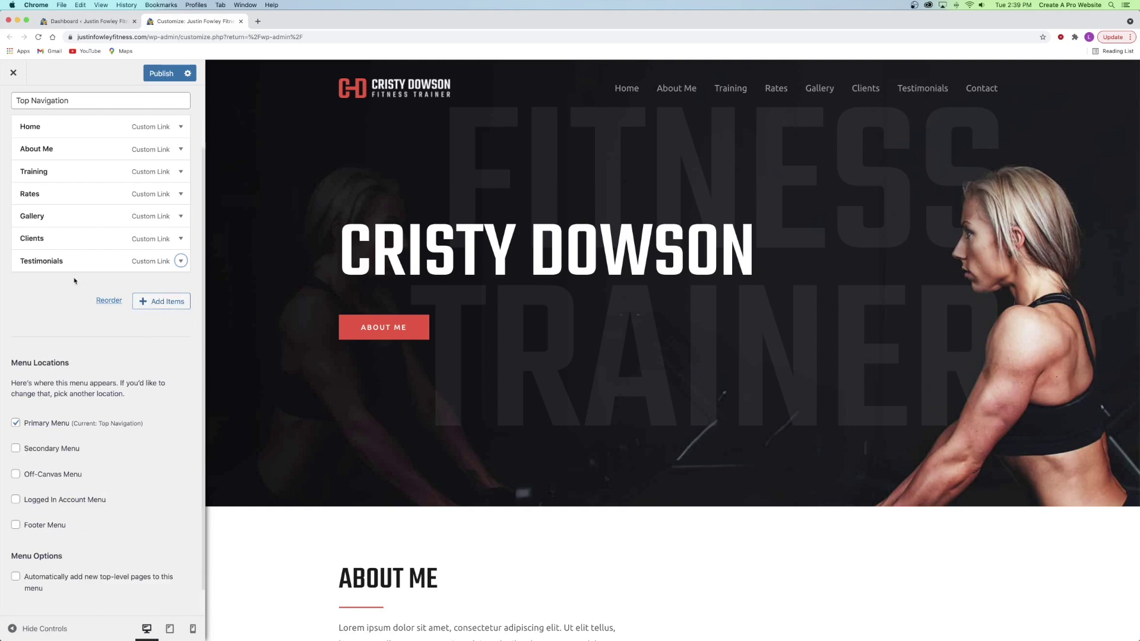
click(154, 302)
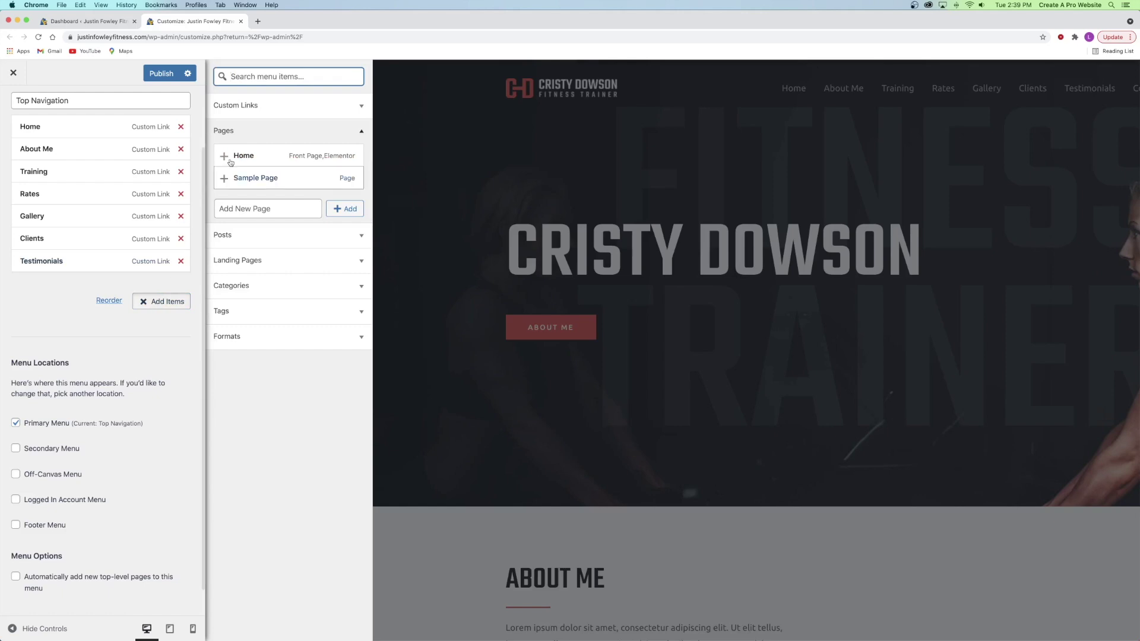
Browse the pages and posts available to add, then close the Add Items panel
click(243, 131)
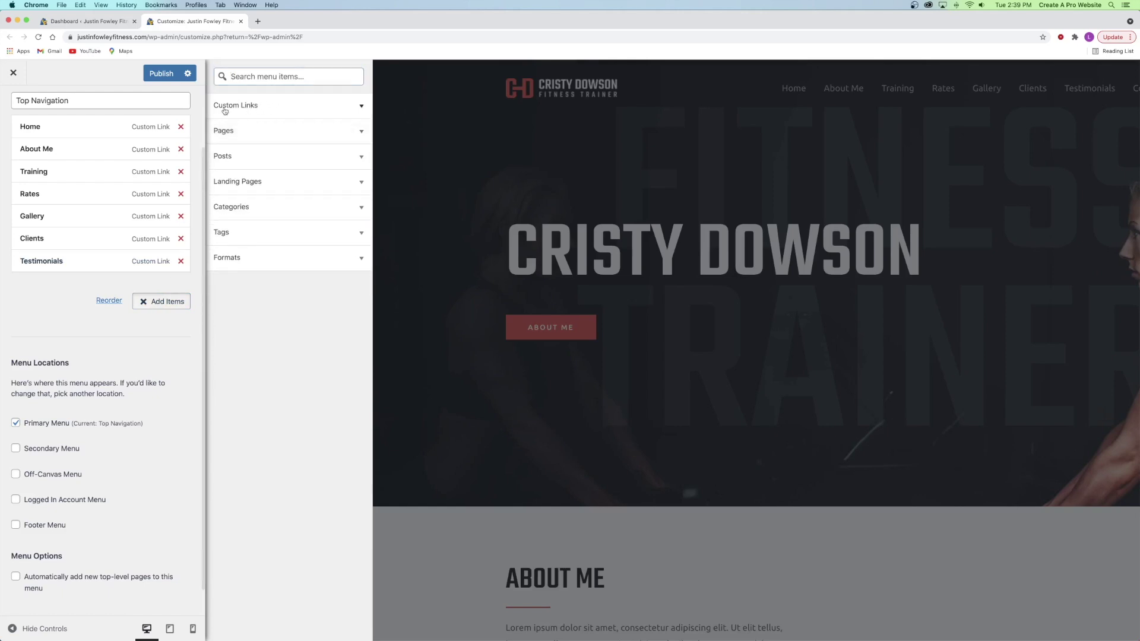
click(240, 138)
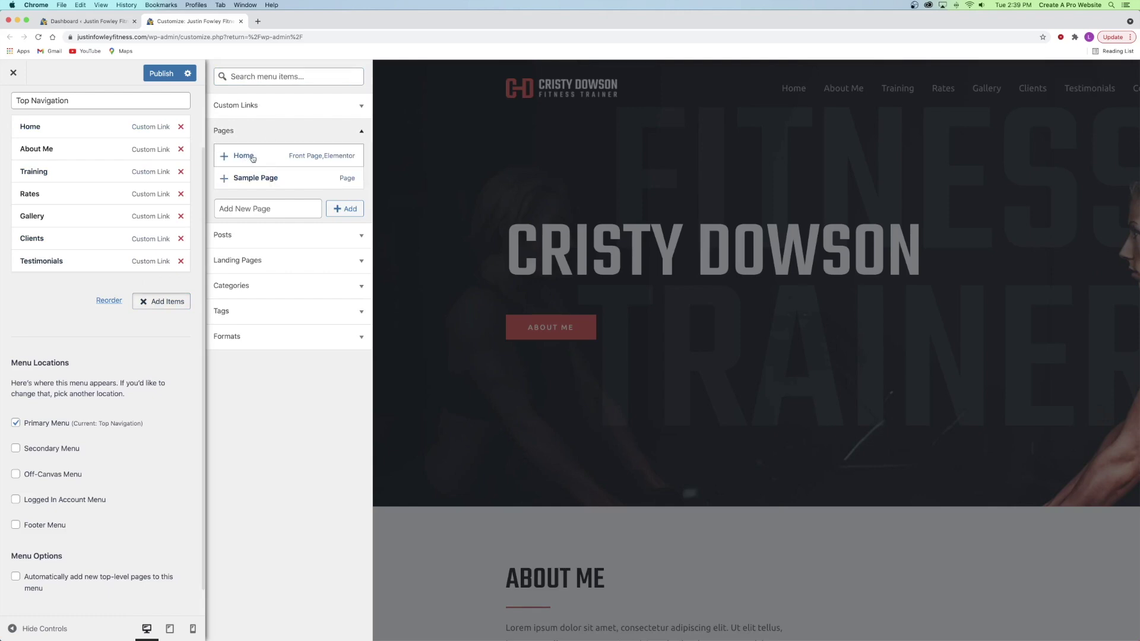
click(261, 131)
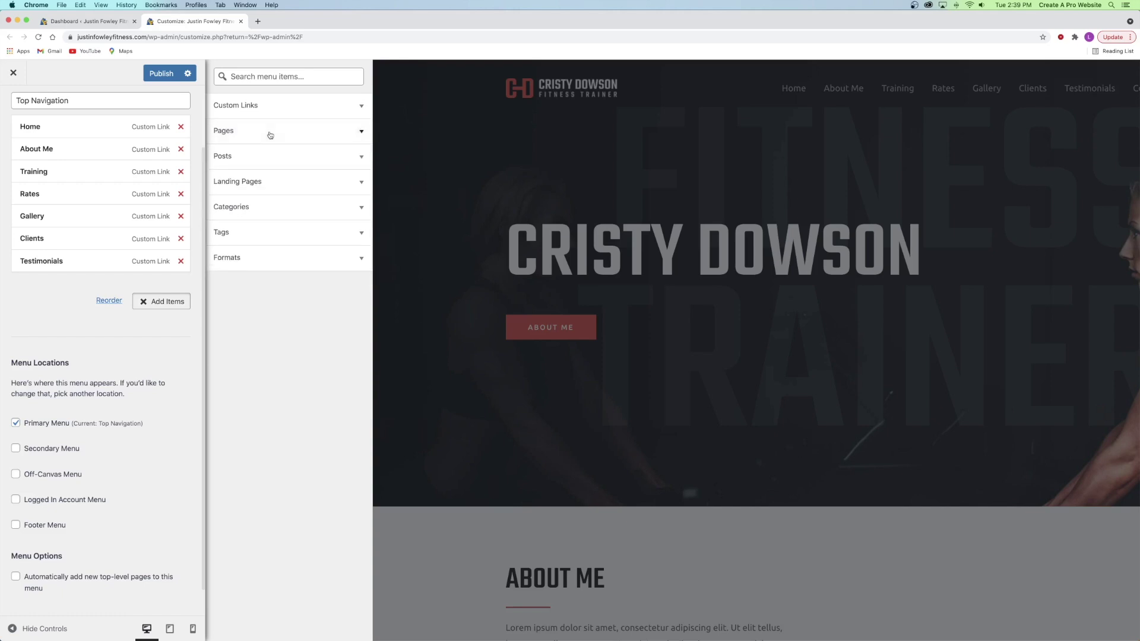
click(258, 158)
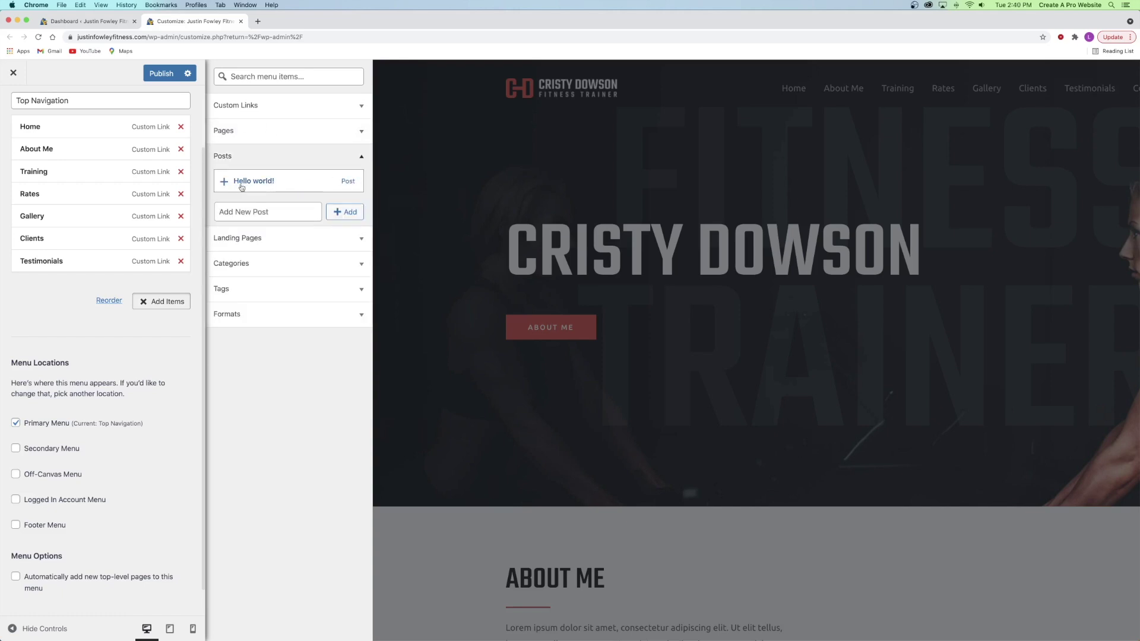
click(247, 157)
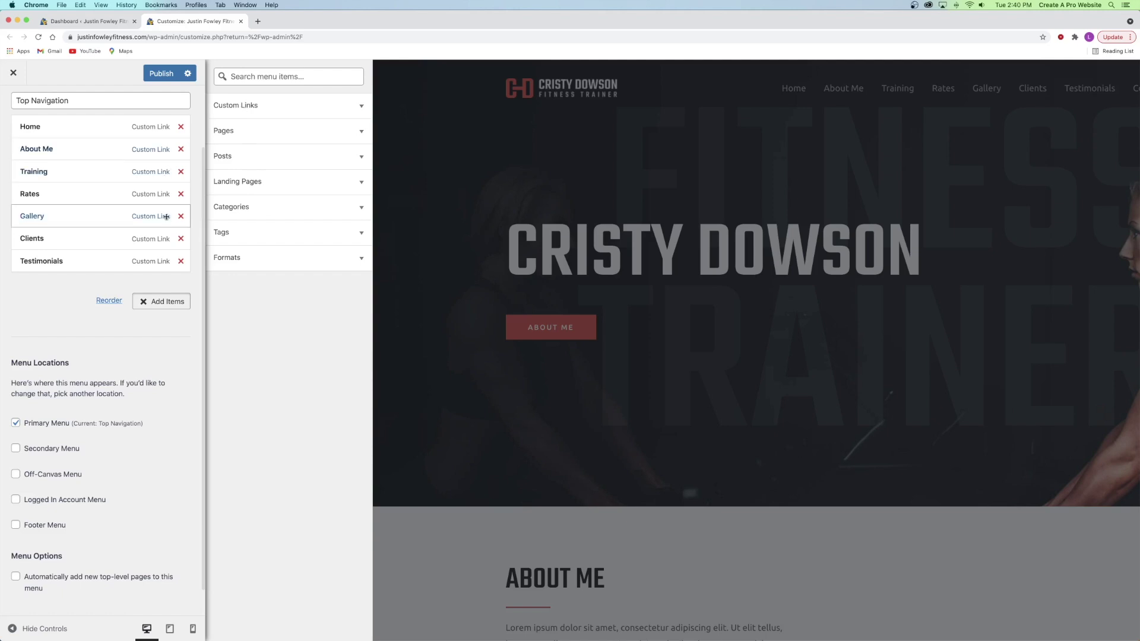
click(148, 304)
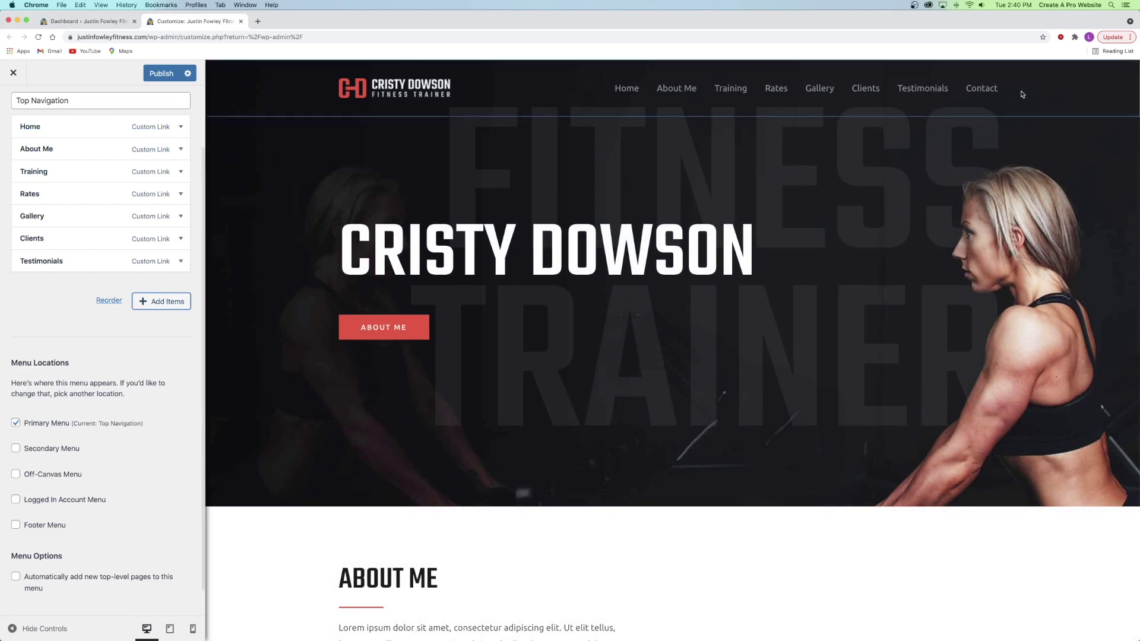
Publish the Top Navigation menu changes
click(158, 73)
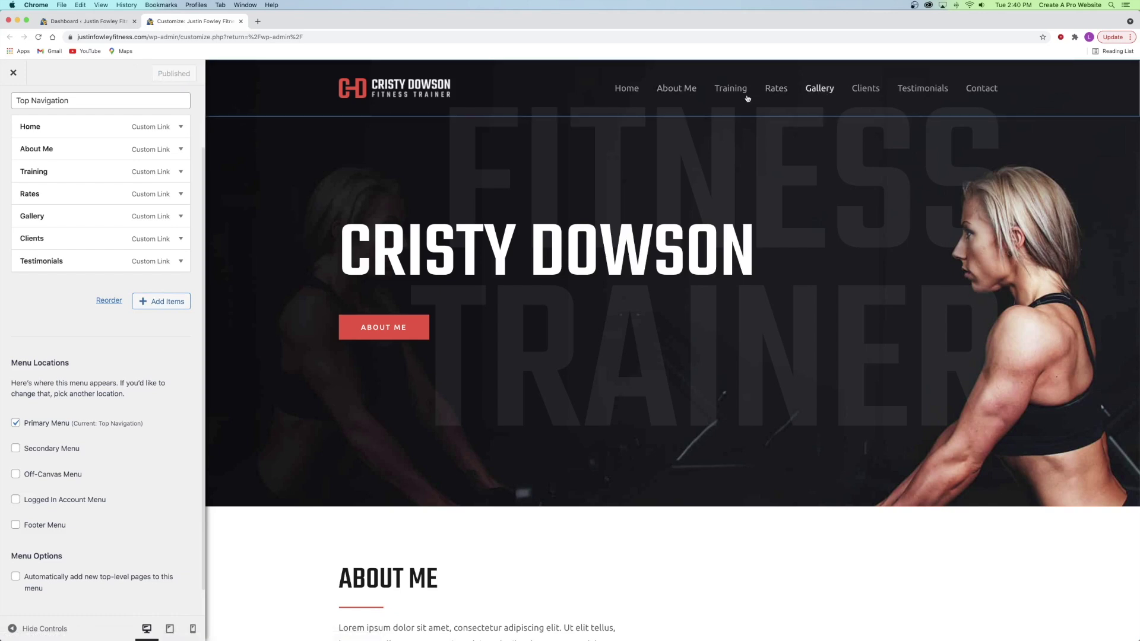
scroll(64, 187, up, 1)
scroll(64, 187, up, 2)
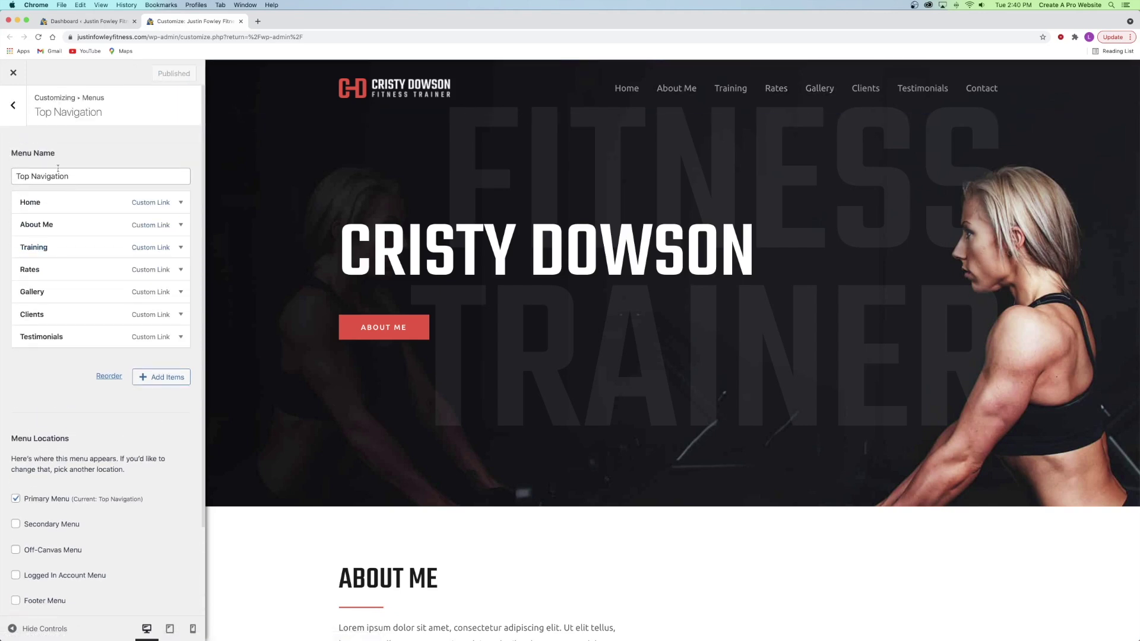
Go back to the main Customizer options and open the Header Builder
click(14, 106)
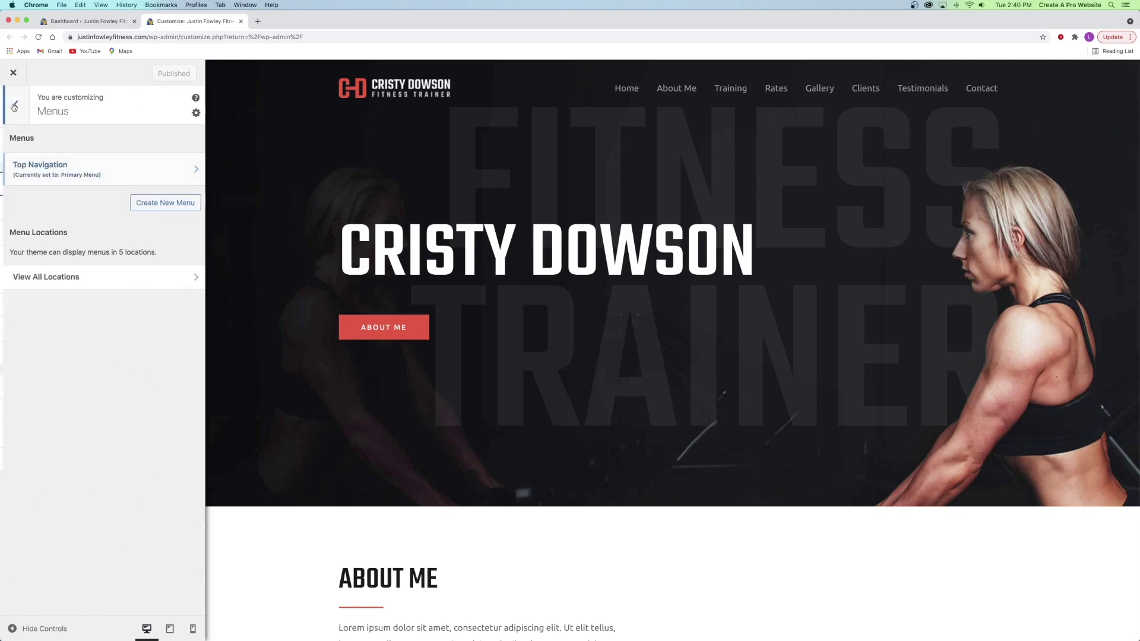
click(13, 106)
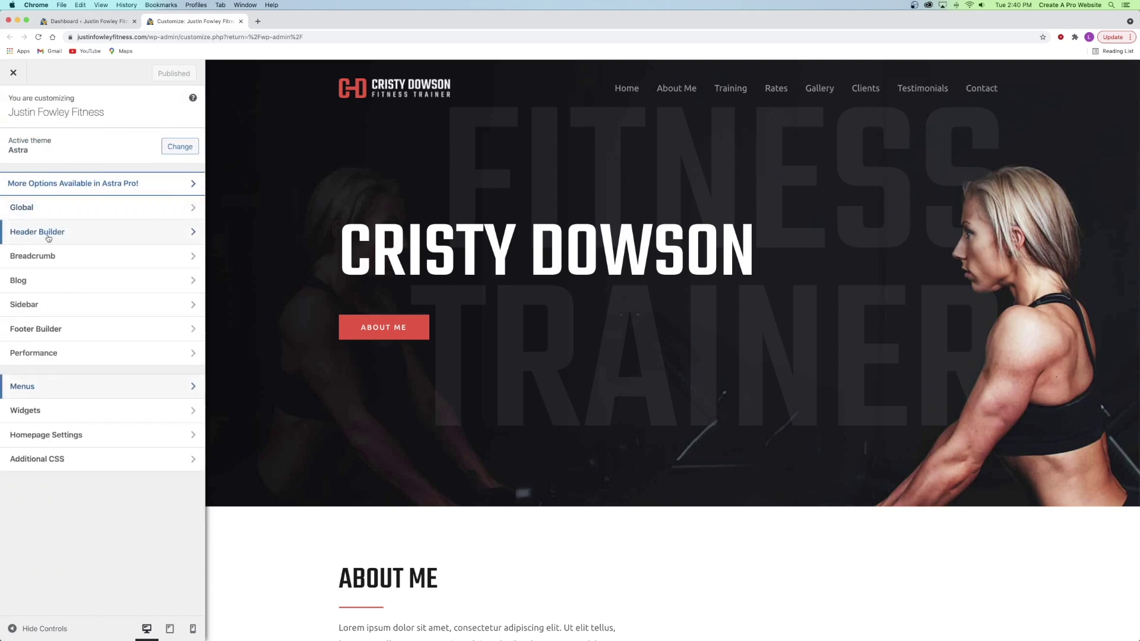
click(48, 237)
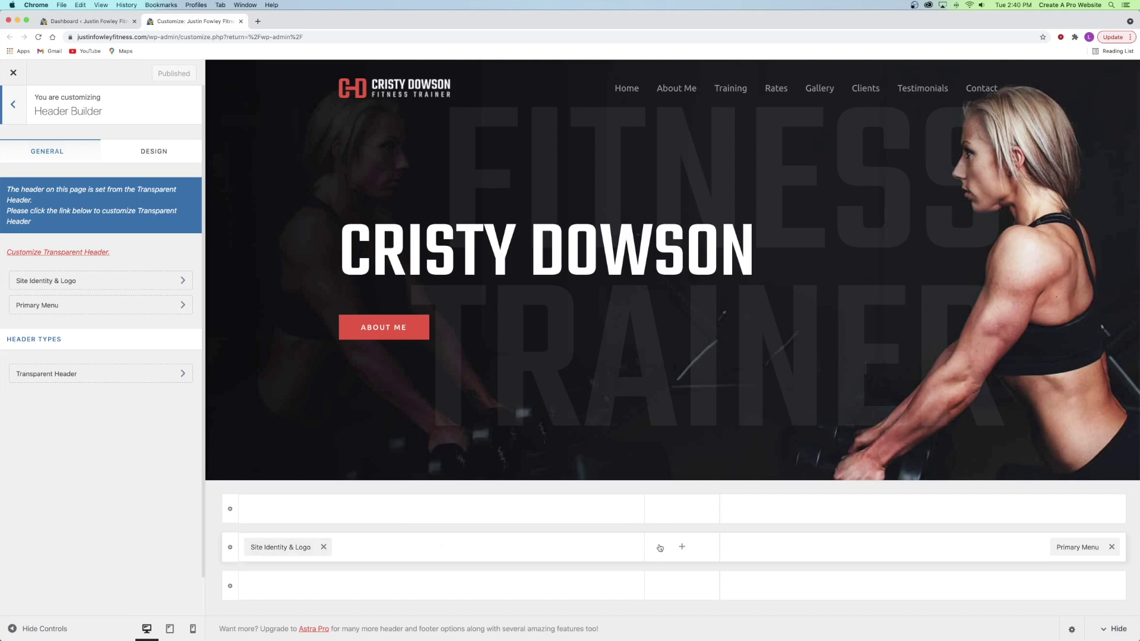
Try the logo and menu in the centre, then put the logo left and the Primary Menu right
drag(273, 547, 668, 549)
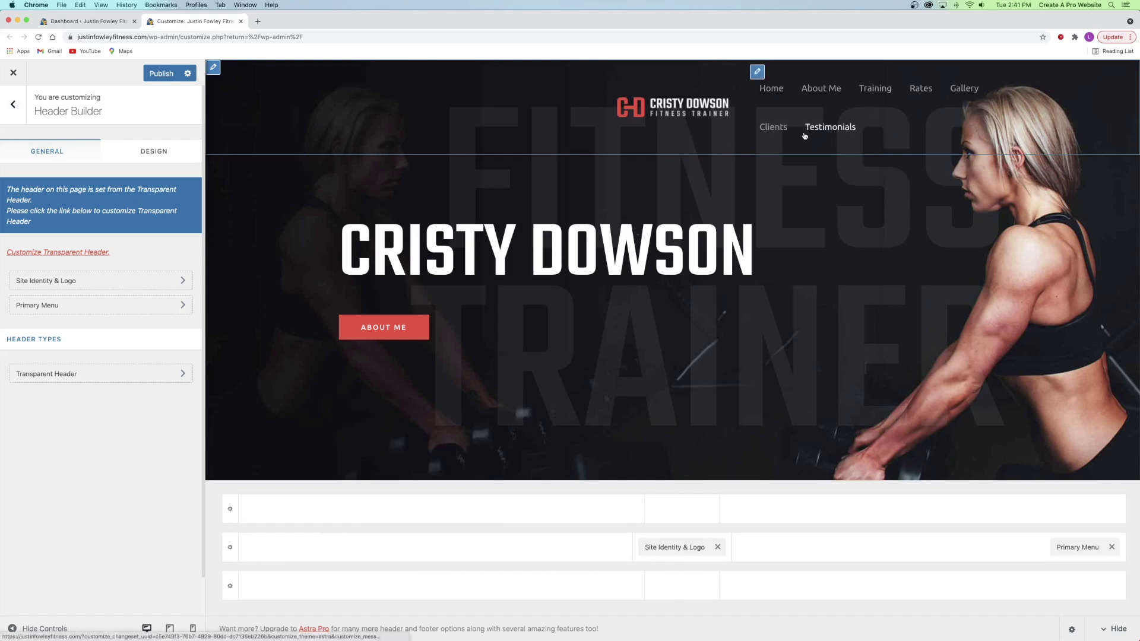
drag(1075, 546, 678, 586)
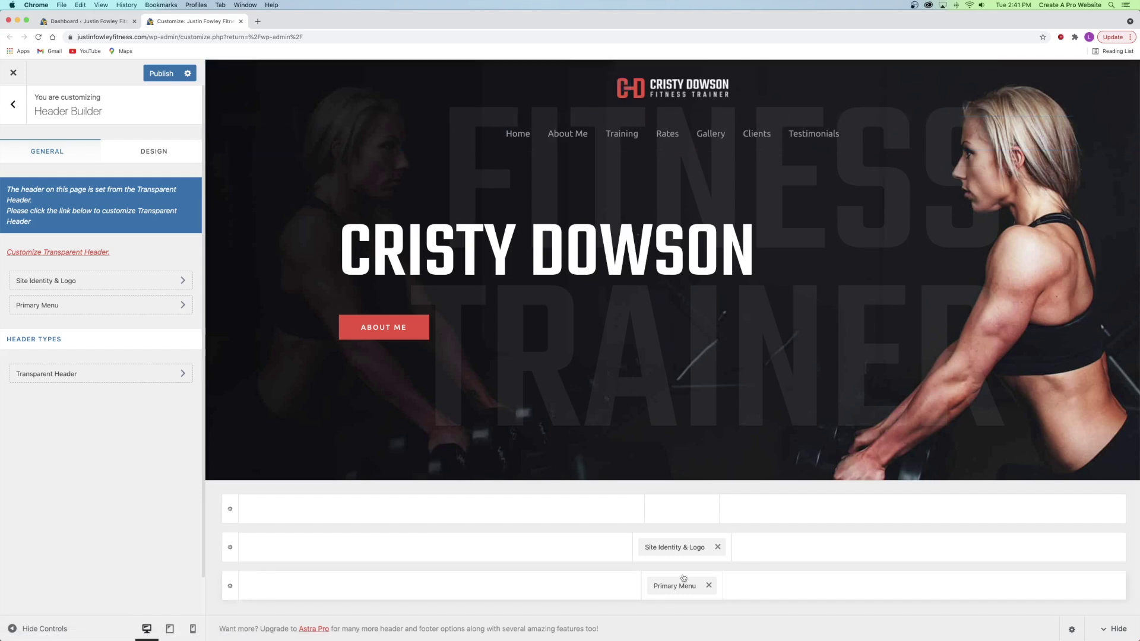
drag(677, 550, 284, 557)
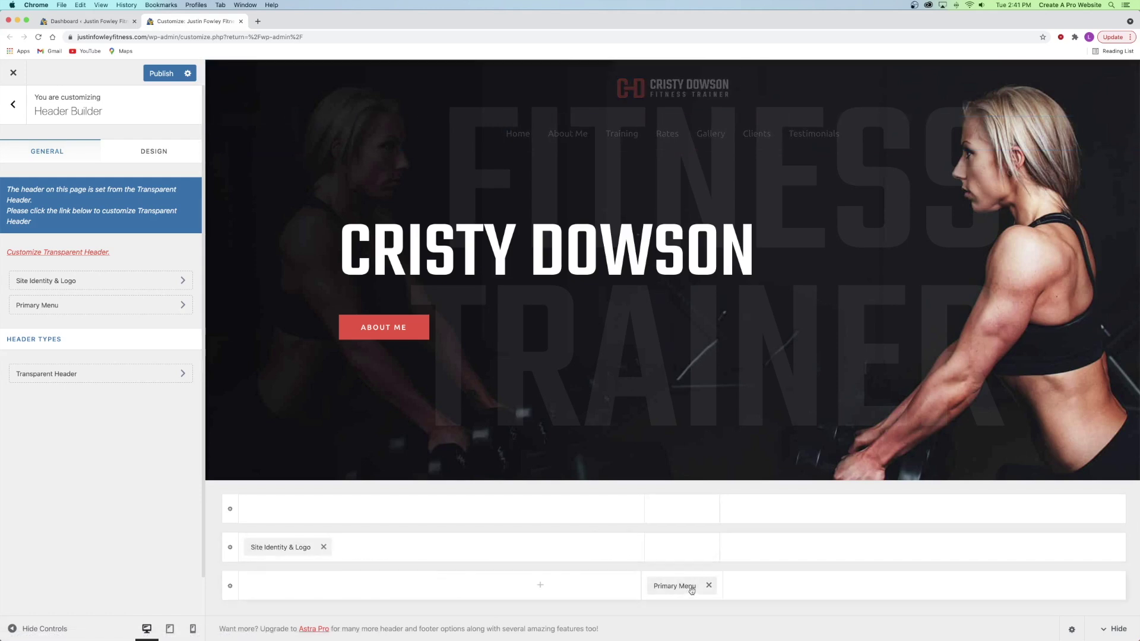
drag(675, 586, 1090, 554)
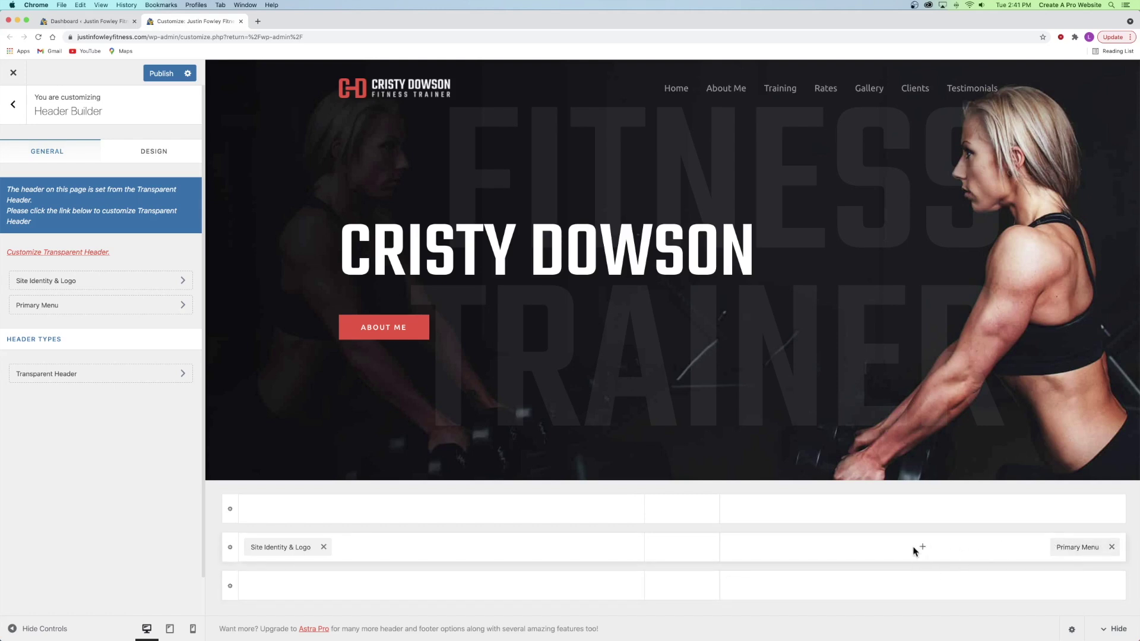
Add a Button element to the header right after the Primary Menu
click(925, 547)
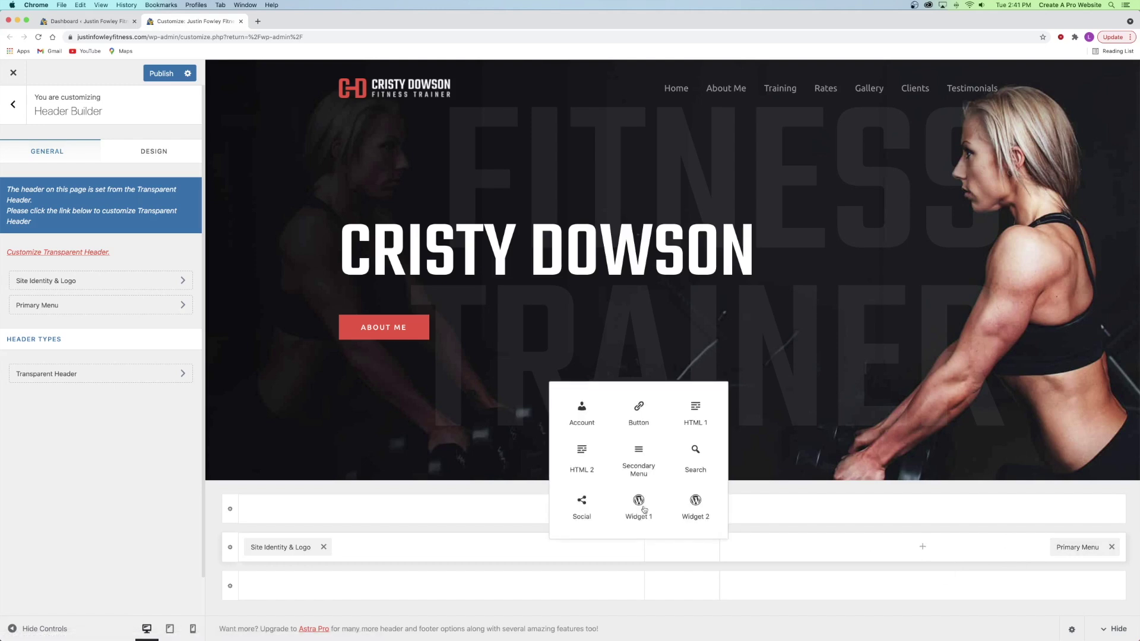
click(646, 415)
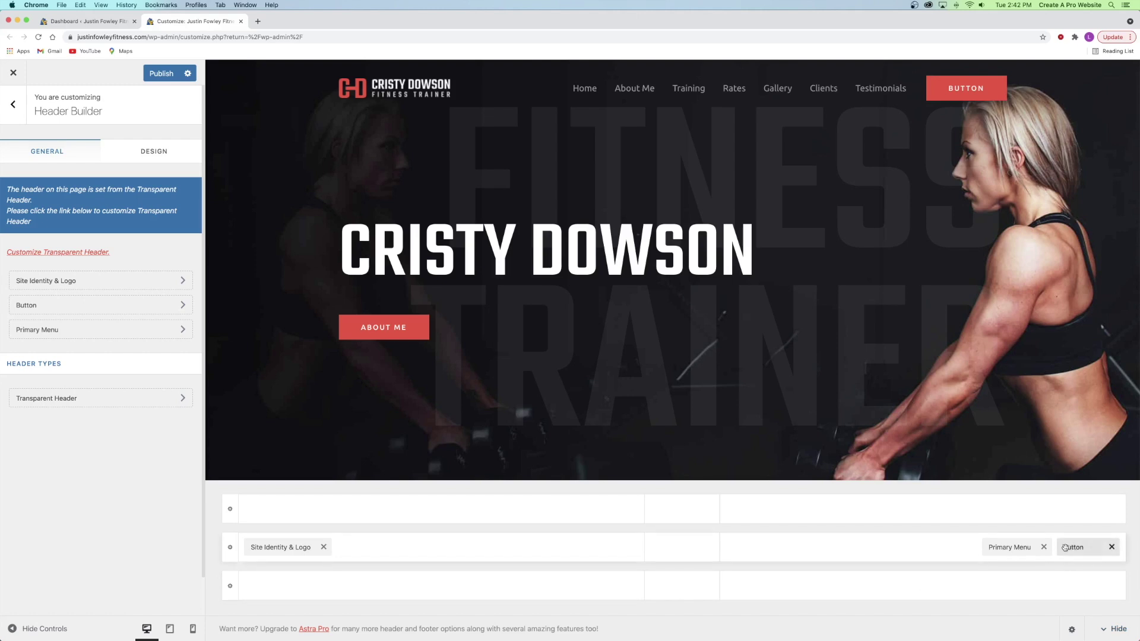
drag(1071, 547, 1076, 552)
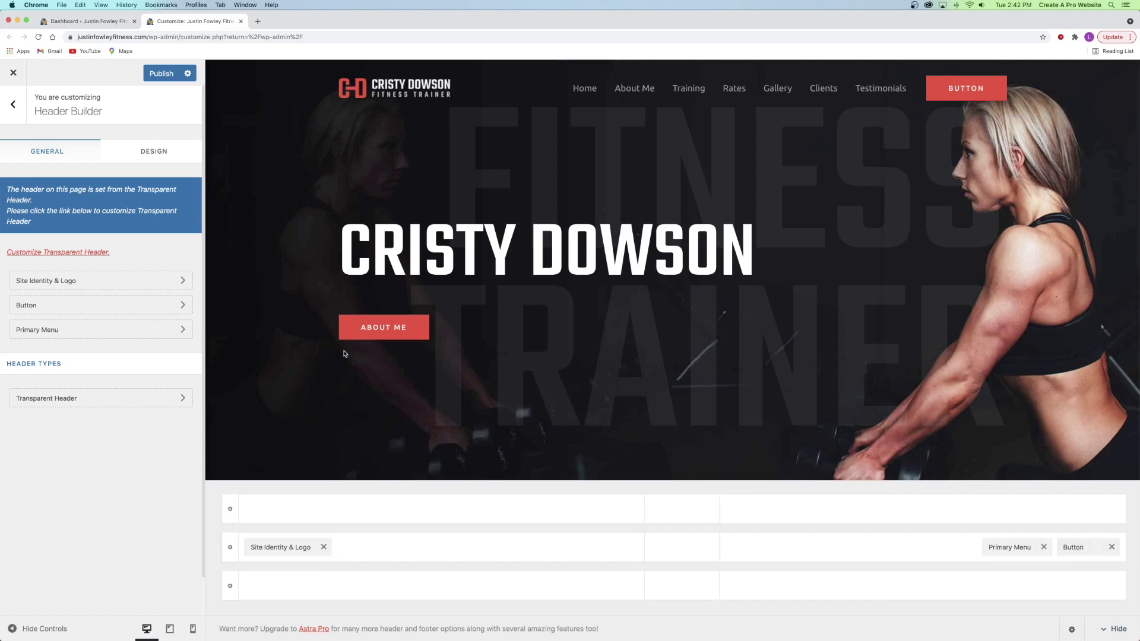
click(40, 306)
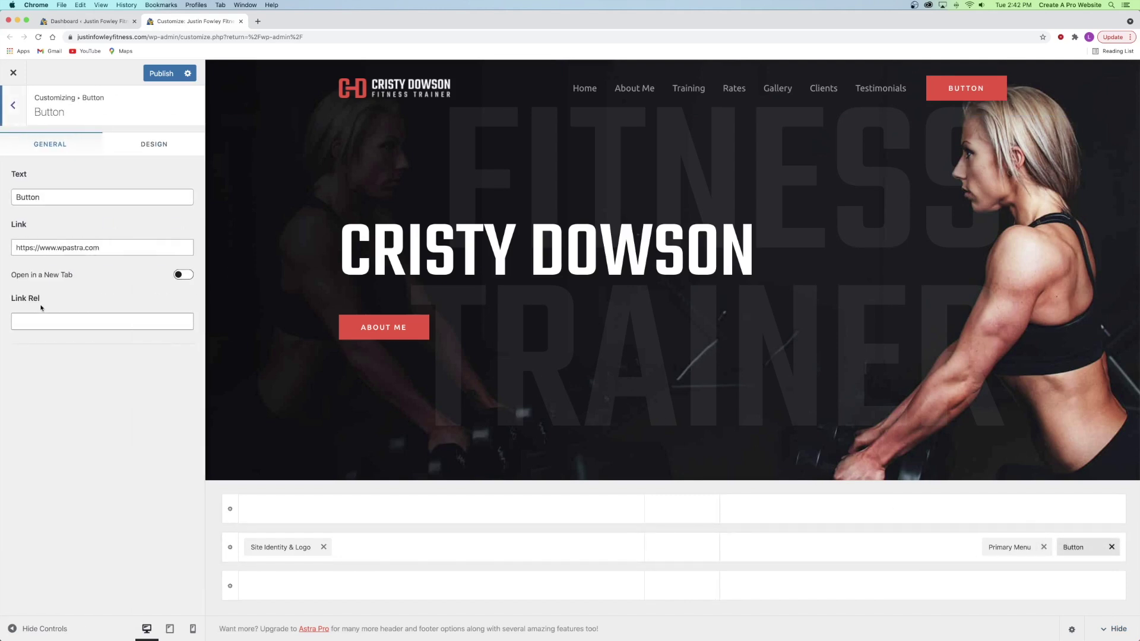
Set the button text to Contact and link to #, opening in a new tab
double_click(25, 197)
text(Contact)
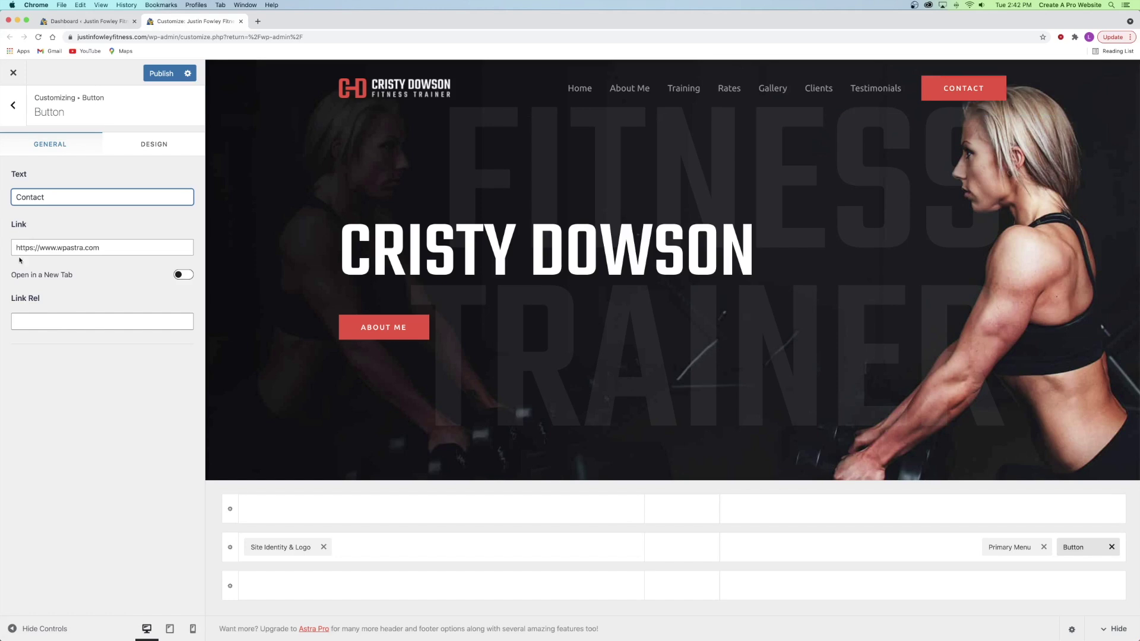
click(122, 252)
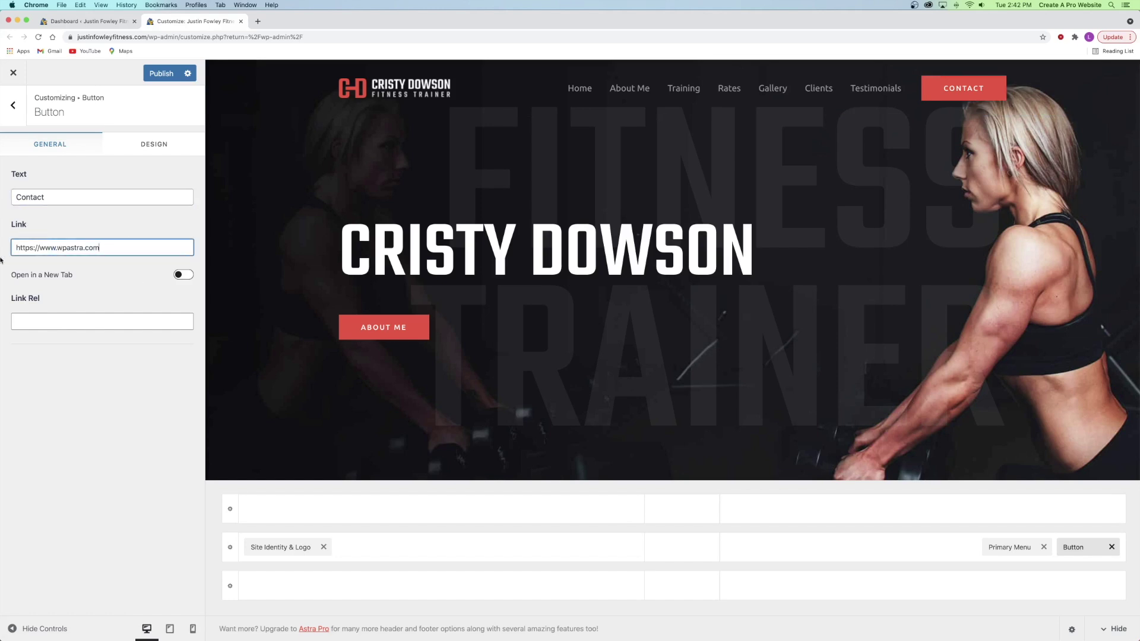
triple_click(83, 247)
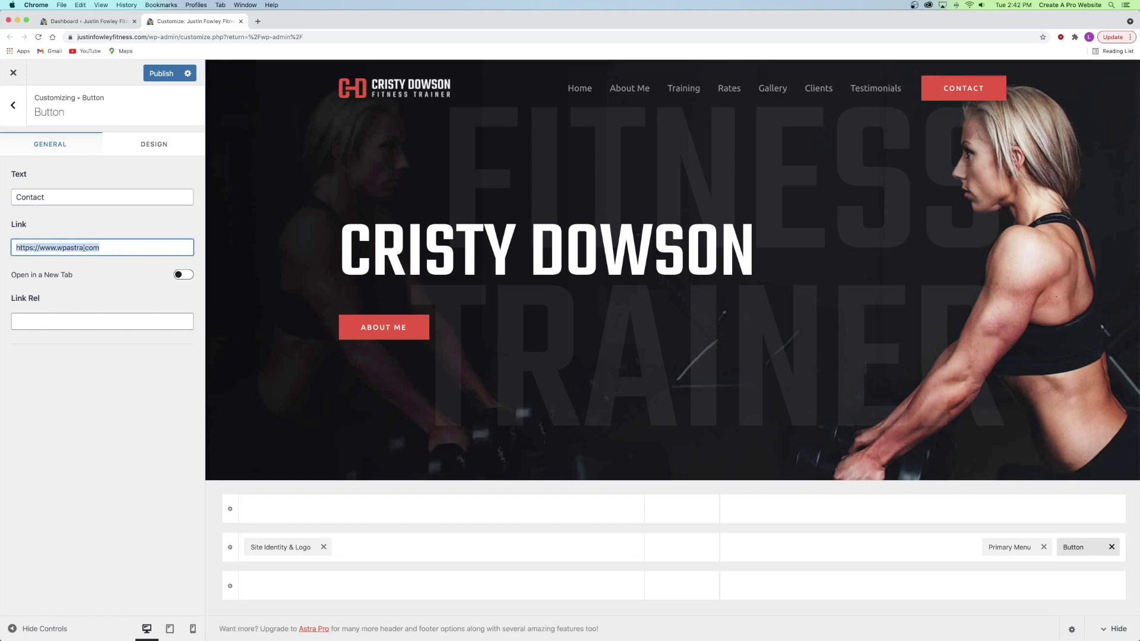
text(#)
click(75, 231)
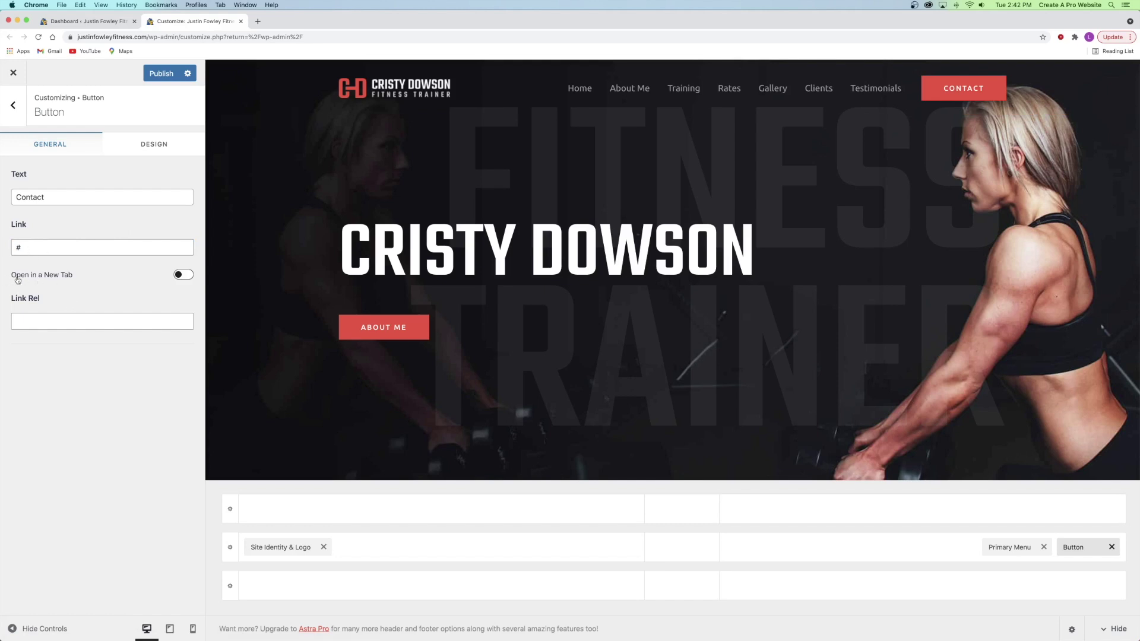
click(186, 277)
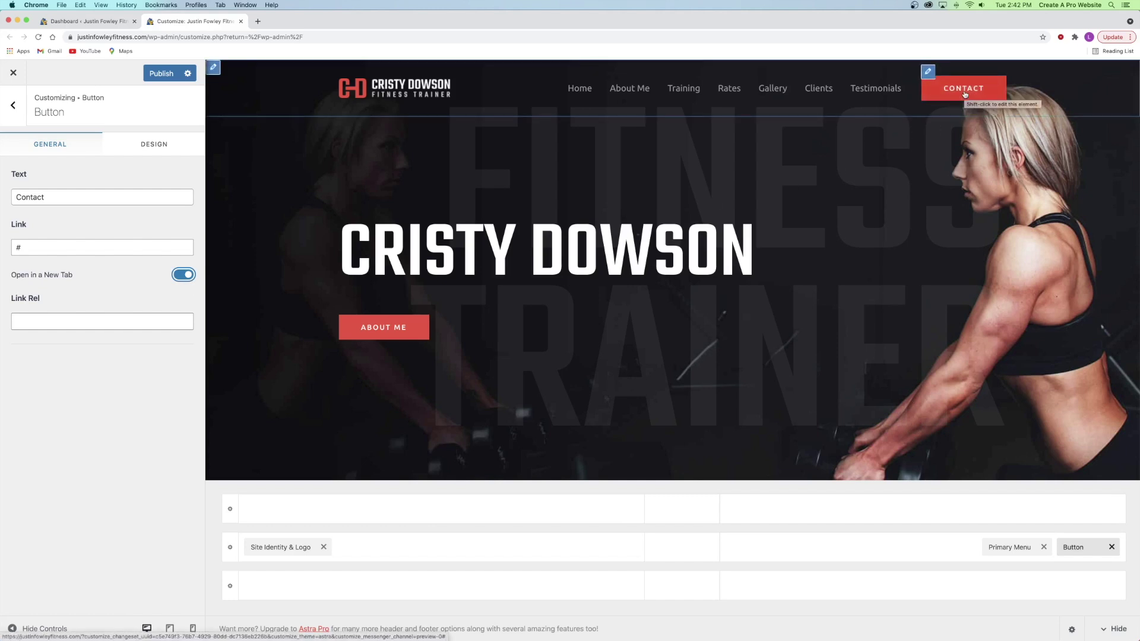
click(152, 152)
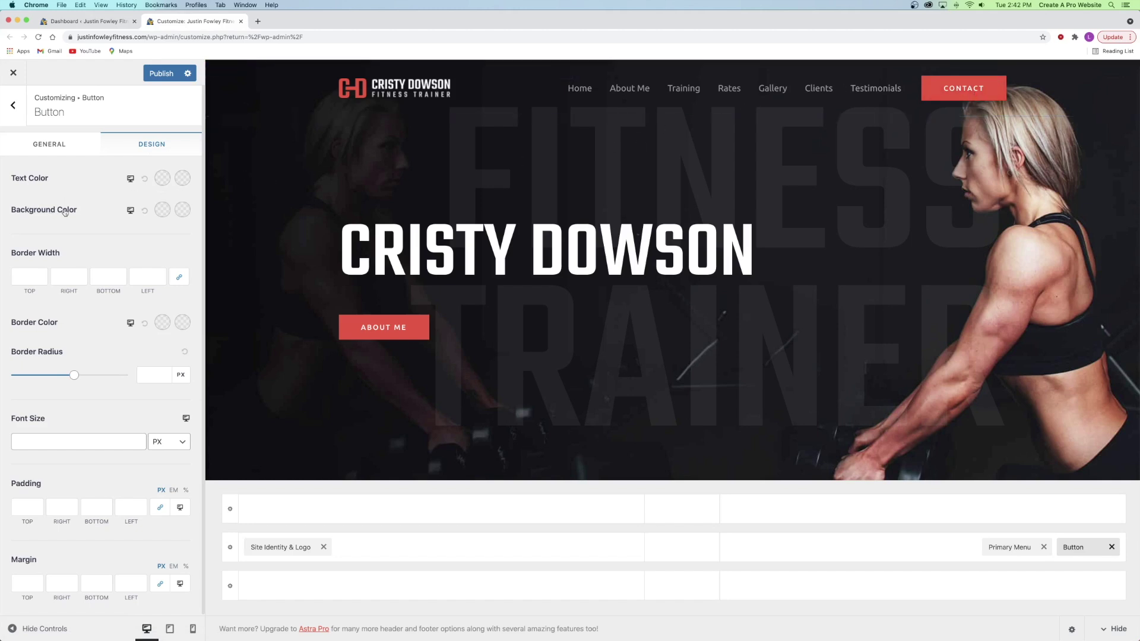
Make the button text white, turning red on hover
click(162, 179)
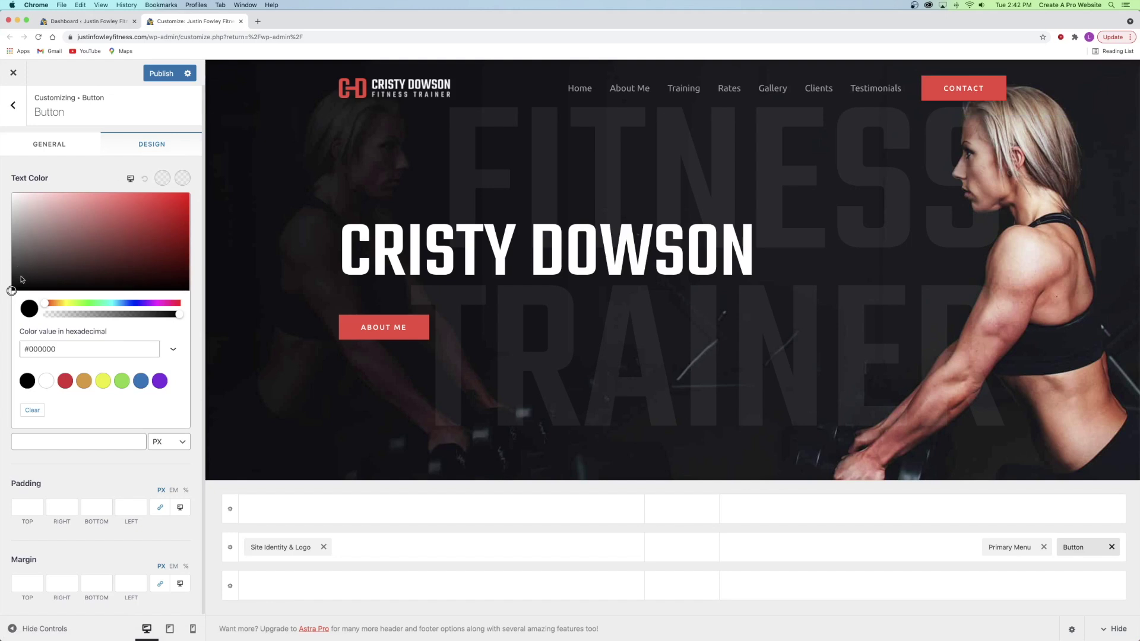
click(65, 381)
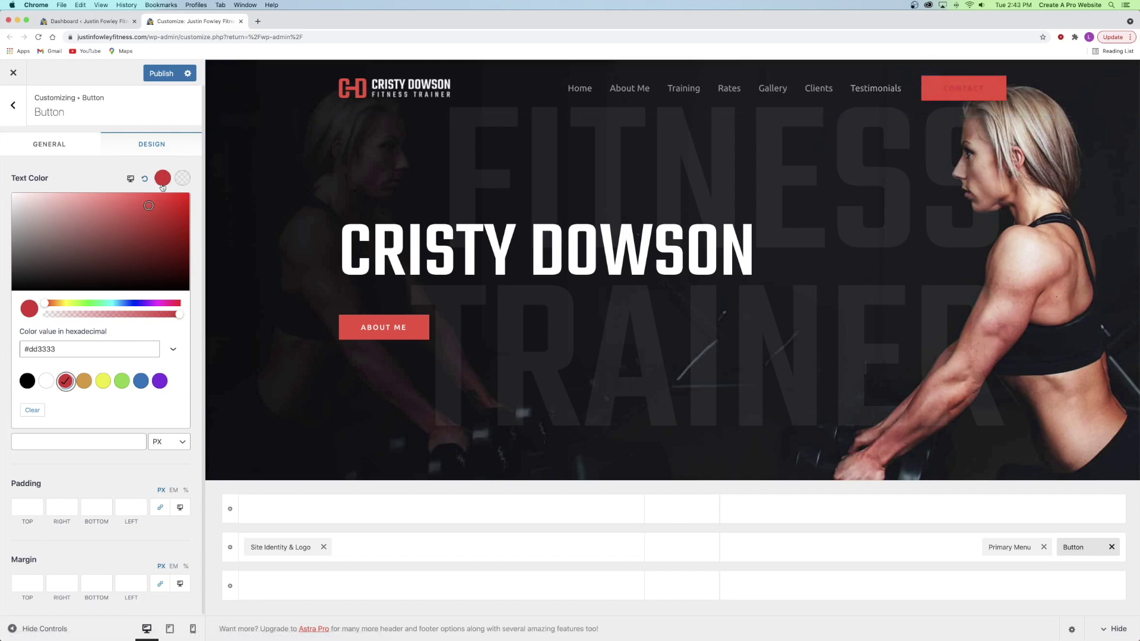
drag(66, 250, 12, 198)
click(1, 183)
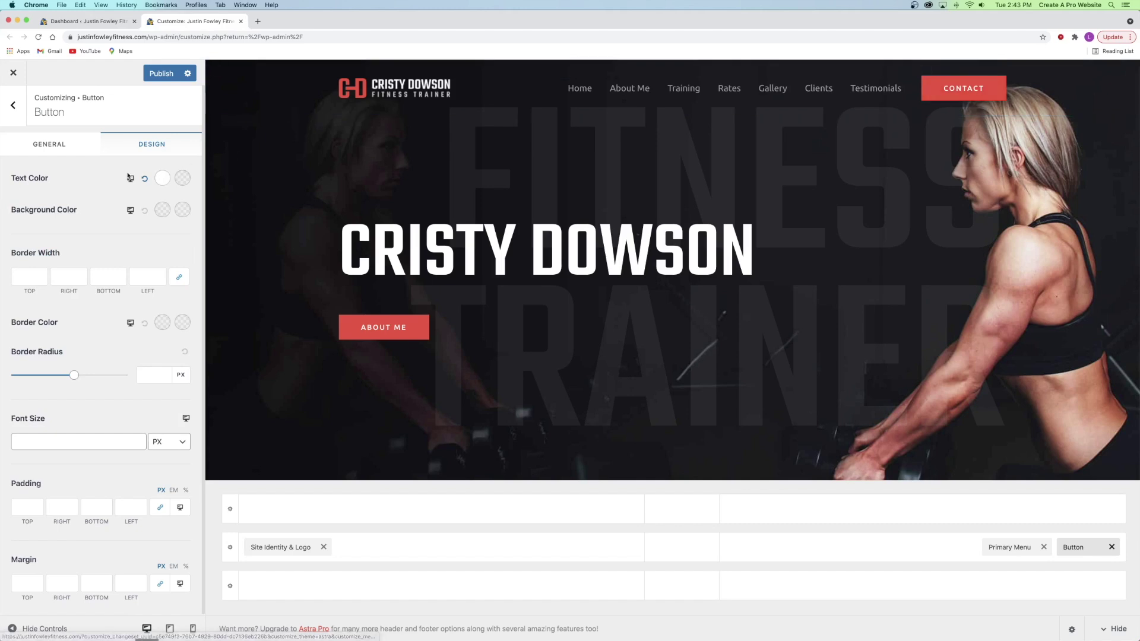
click(182, 179)
click(65, 380)
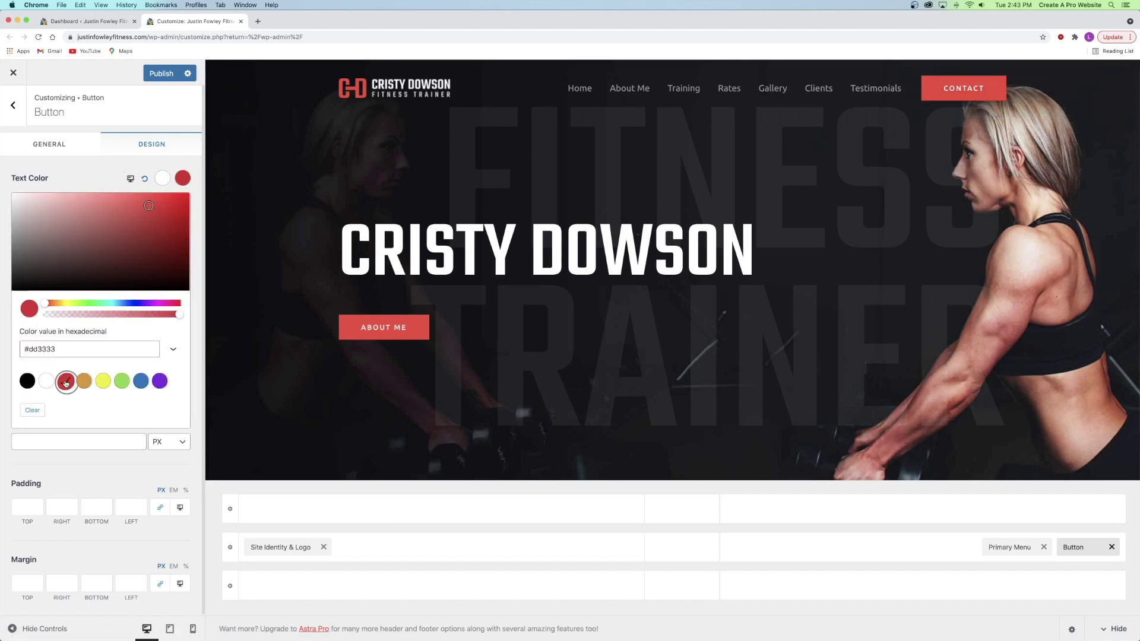
click(87, 172)
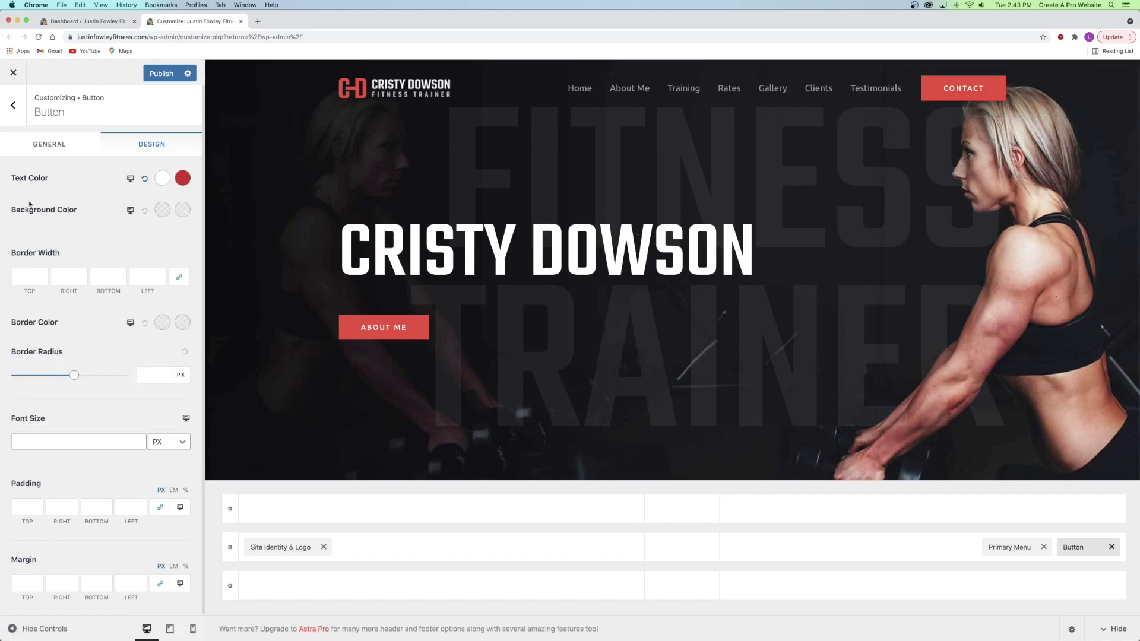
Give the button a red #dd3333 background with white hover, and publish
click(162, 211)
click(65, 412)
click(183, 210)
click(47, 413)
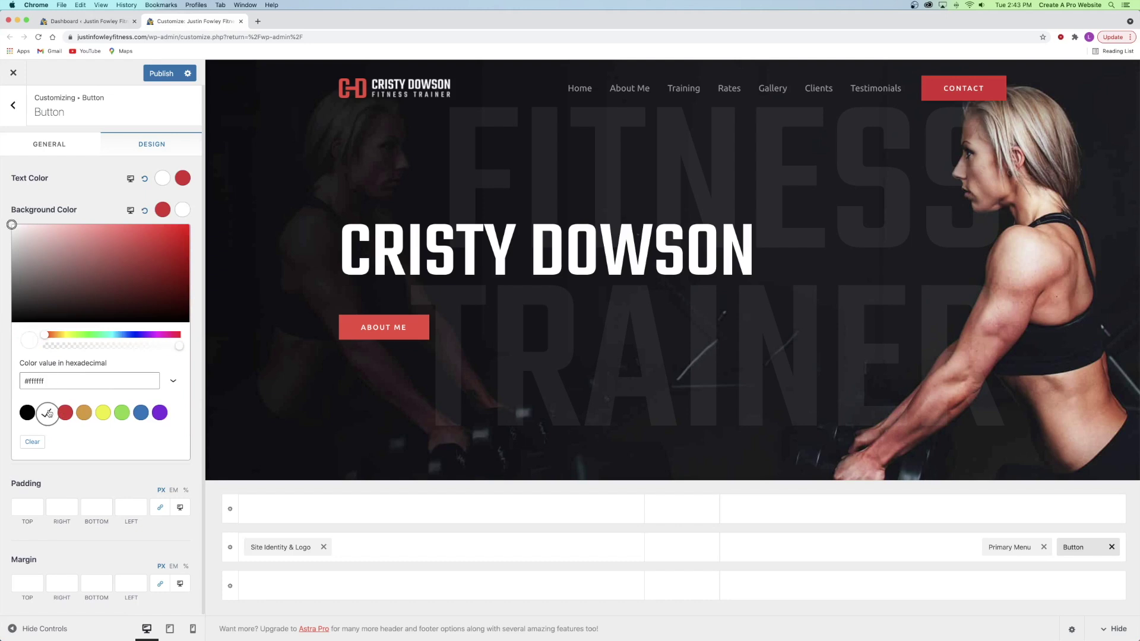
click(95, 200)
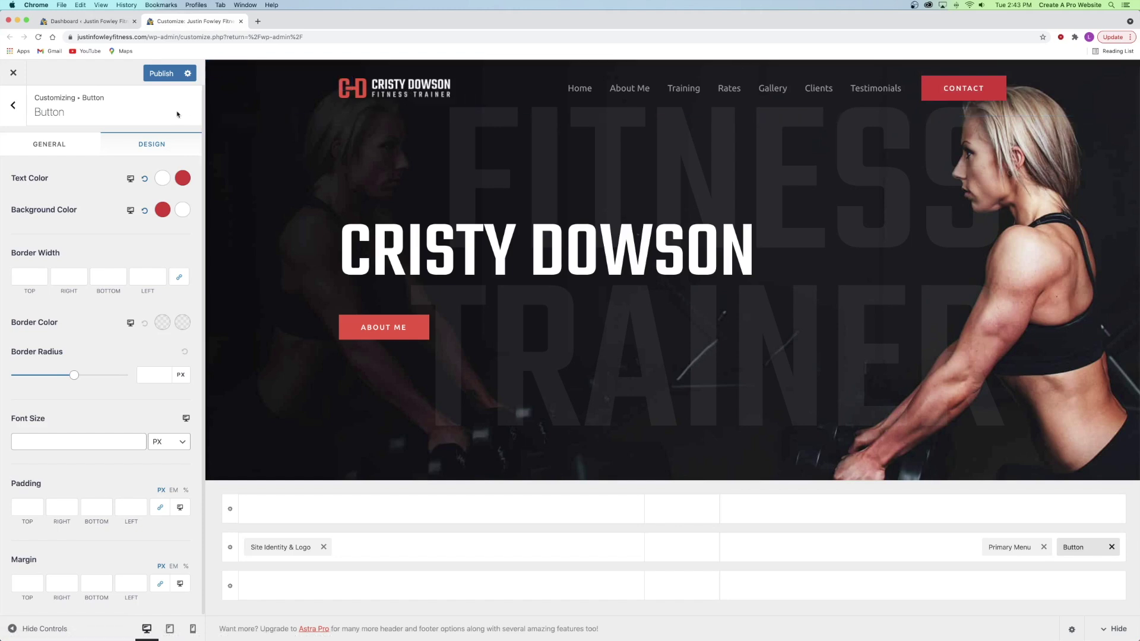
click(153, 75)
Load logomakr.com in a new tab, dismiss the intro video, and focus the graphics search
click(259, 21)
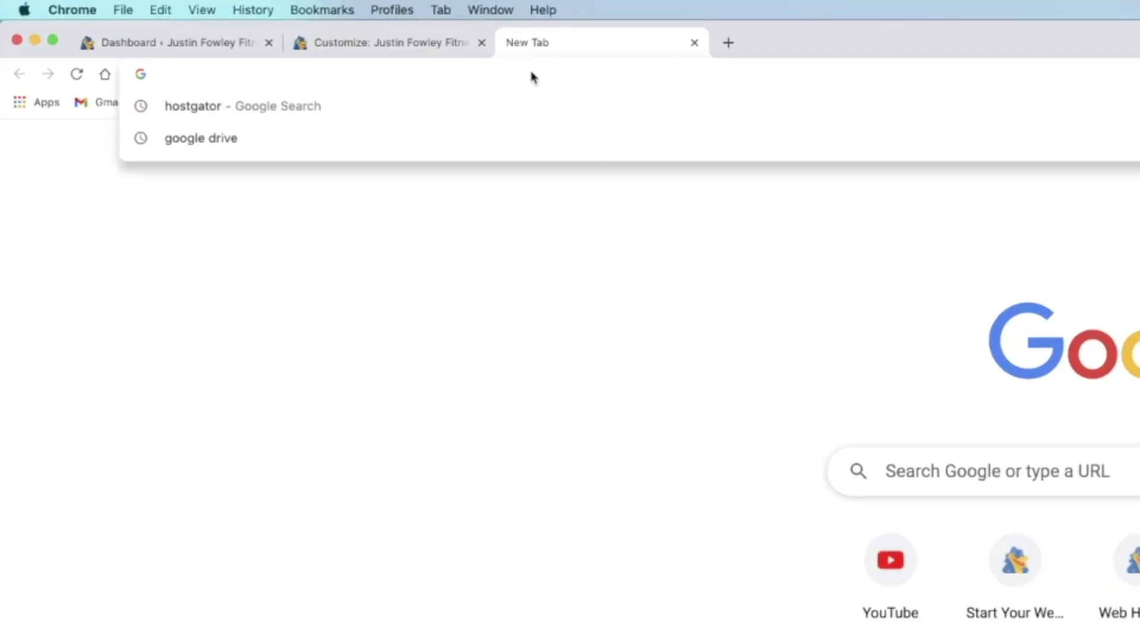
text(logomakr.co)
key(Return)
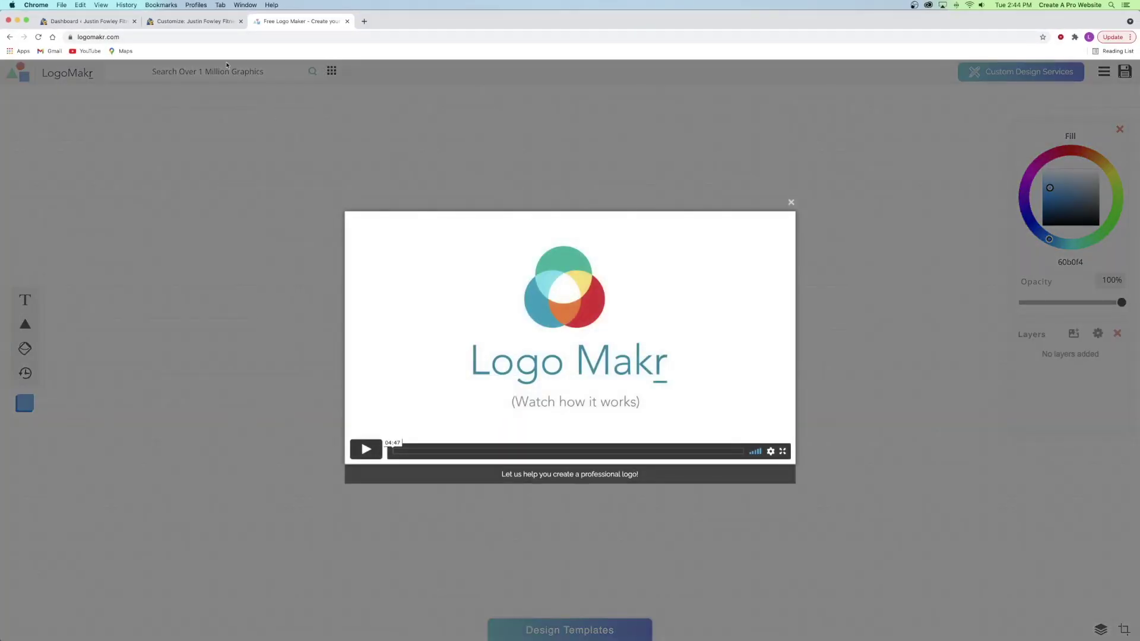
click(791, 202)
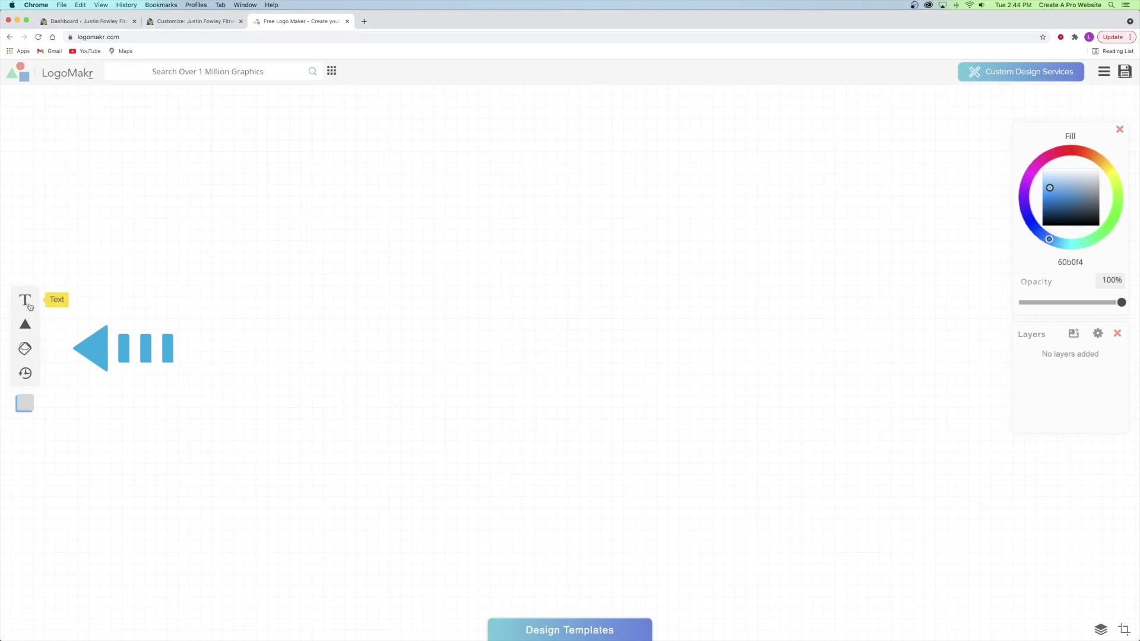
mouse_move(28, 322)
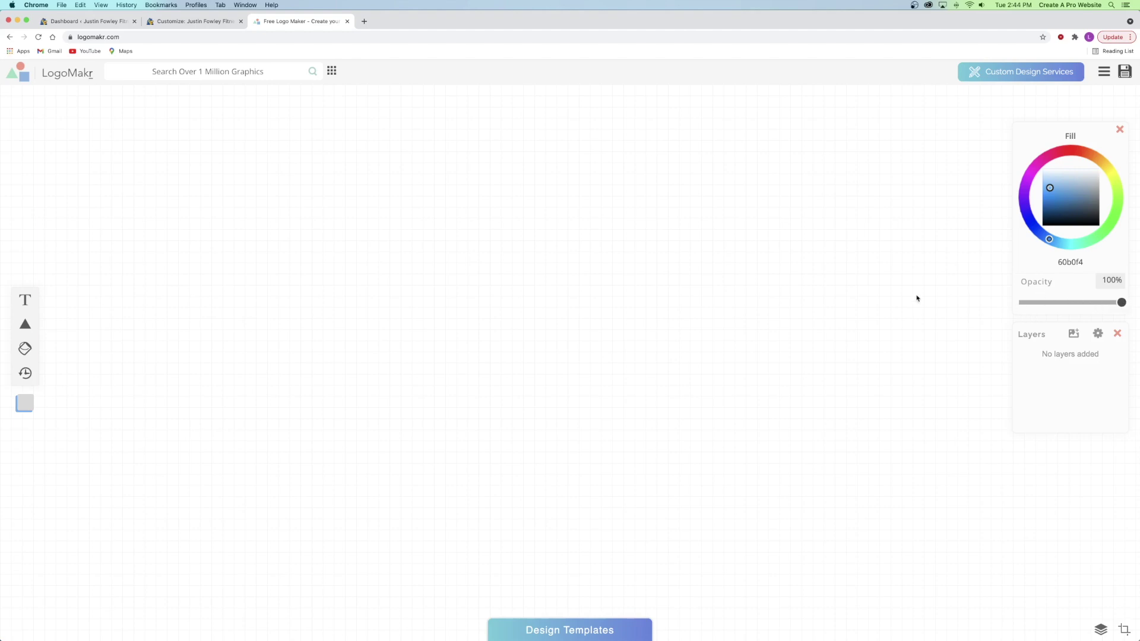
click(207, 70)
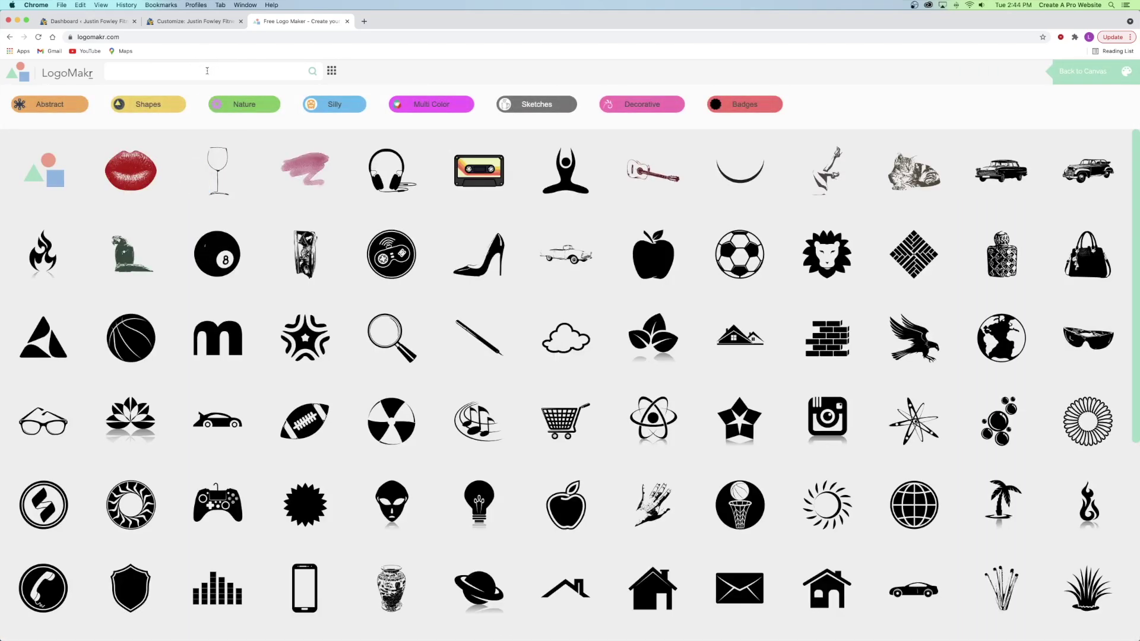
Search the LogoMakr icon library for camera icons and browse the results
scroll(559, 274, down, 5)
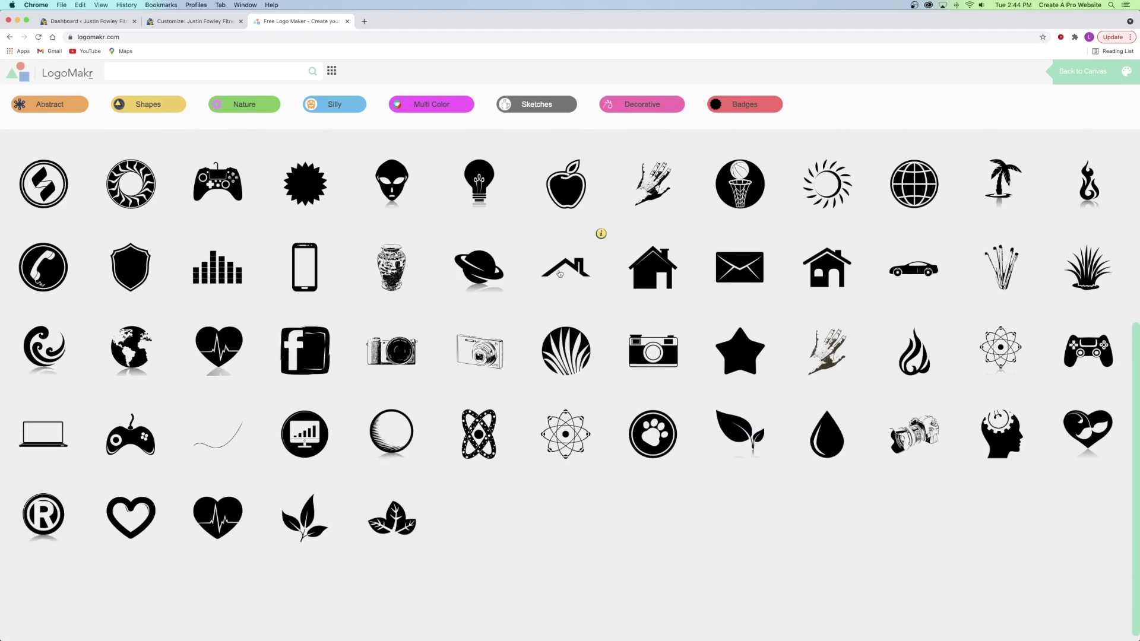
scroll(343, 242, up, 5)
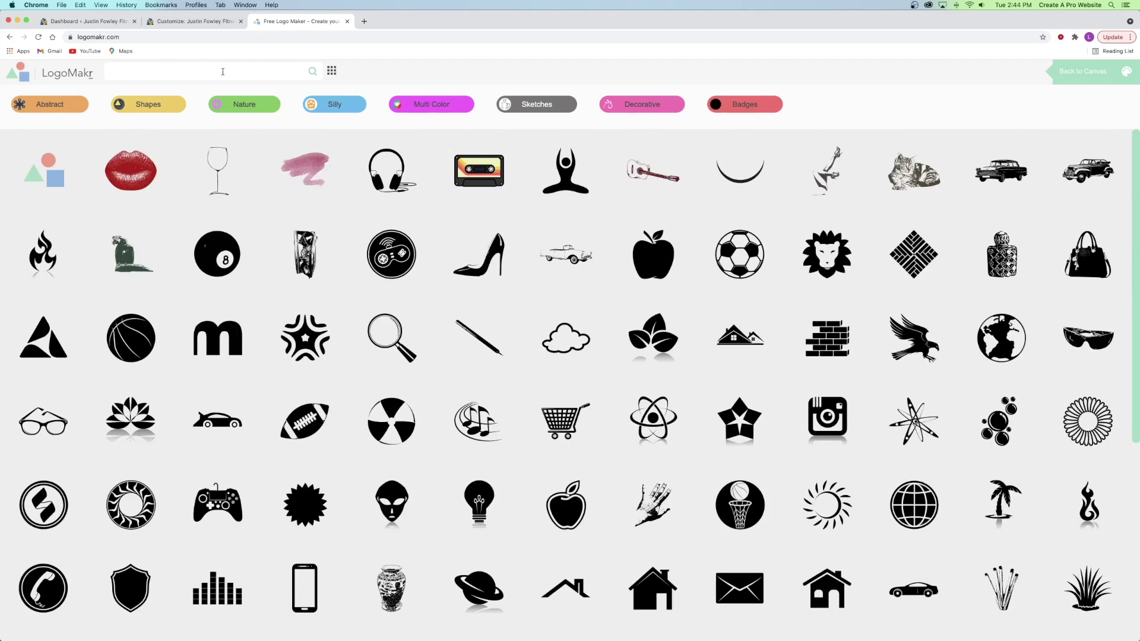
text(mera)
key(Return)
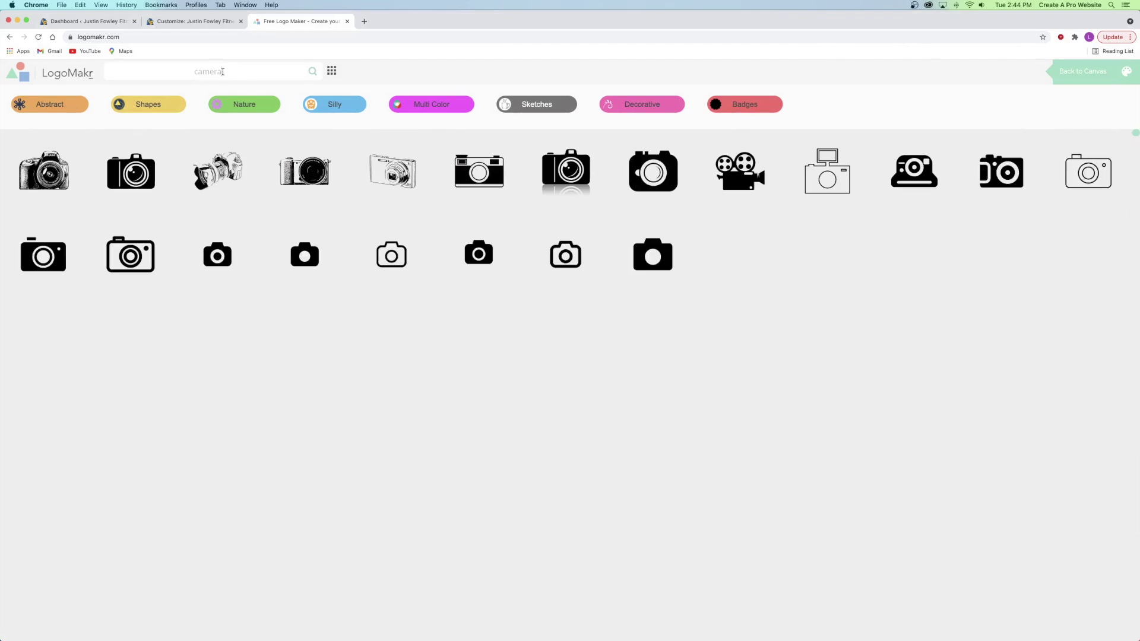
scroll(315, 155, down, 5)
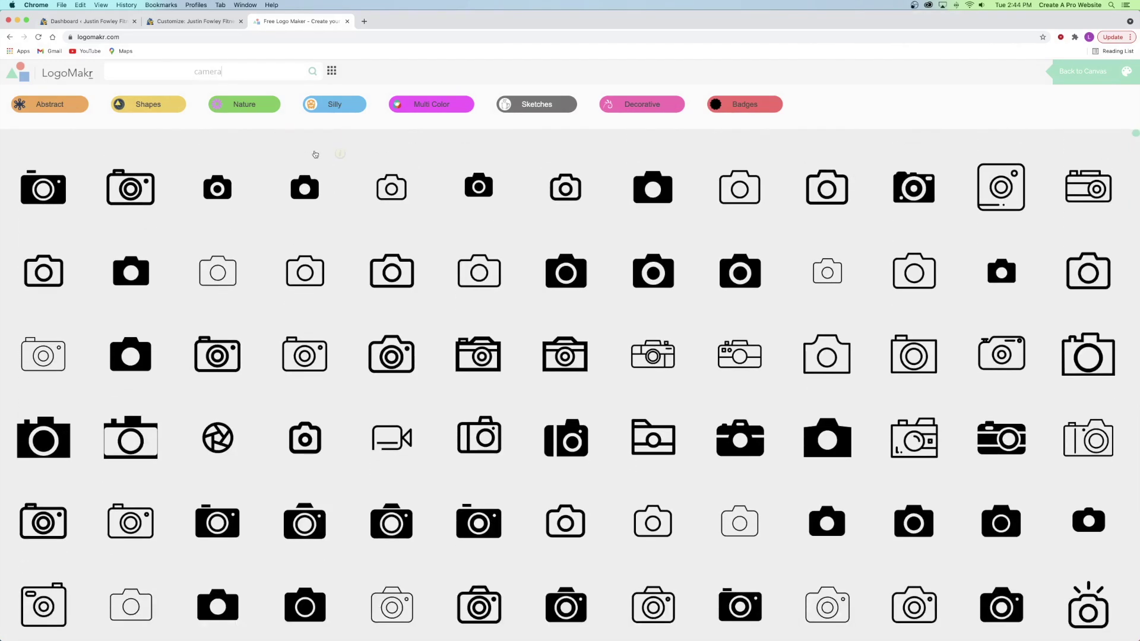
scroll(315, 154, down, 1)
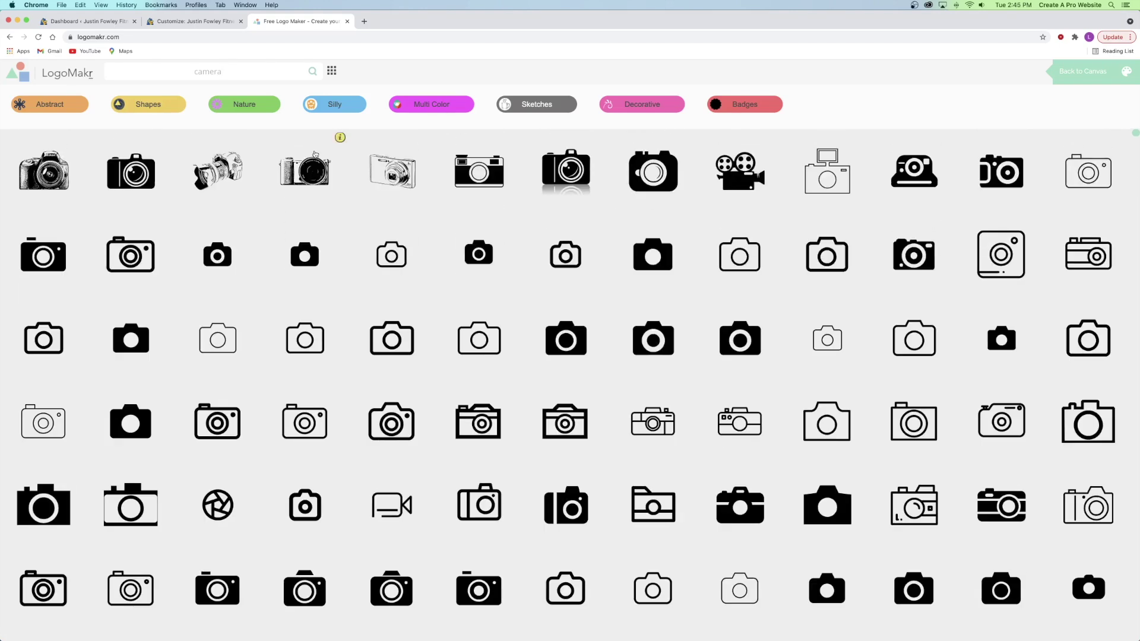
Search for kettlebells and place the 8KG kettlebell icon at the canvas upper left
double_click(215, 72)
key(BackSpace)
key(Return)
scroll(451, 279, down, 10)
scroll(452, 279, down, 10)
scroll(451, 279, down, 3)
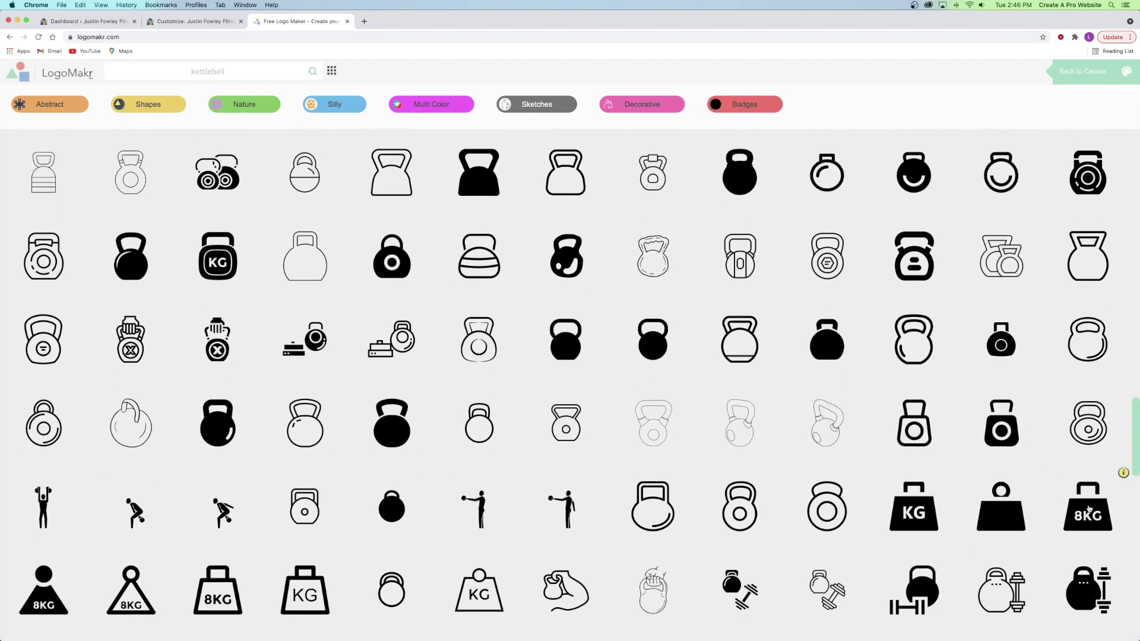
click(1089, 509)
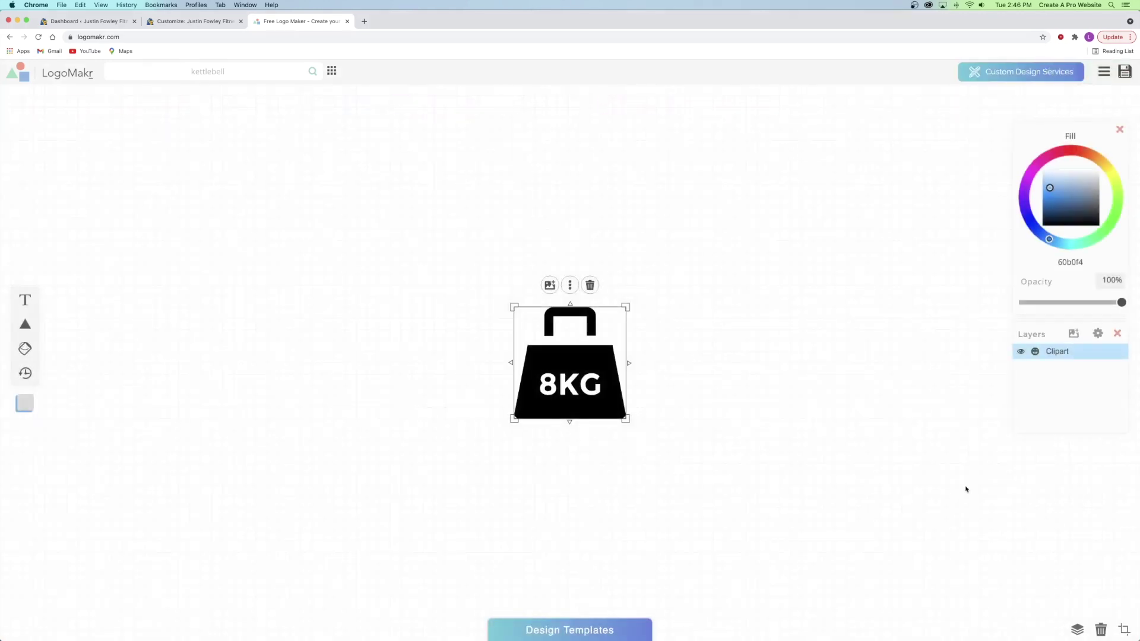
drag(349, 274, 306, 285)
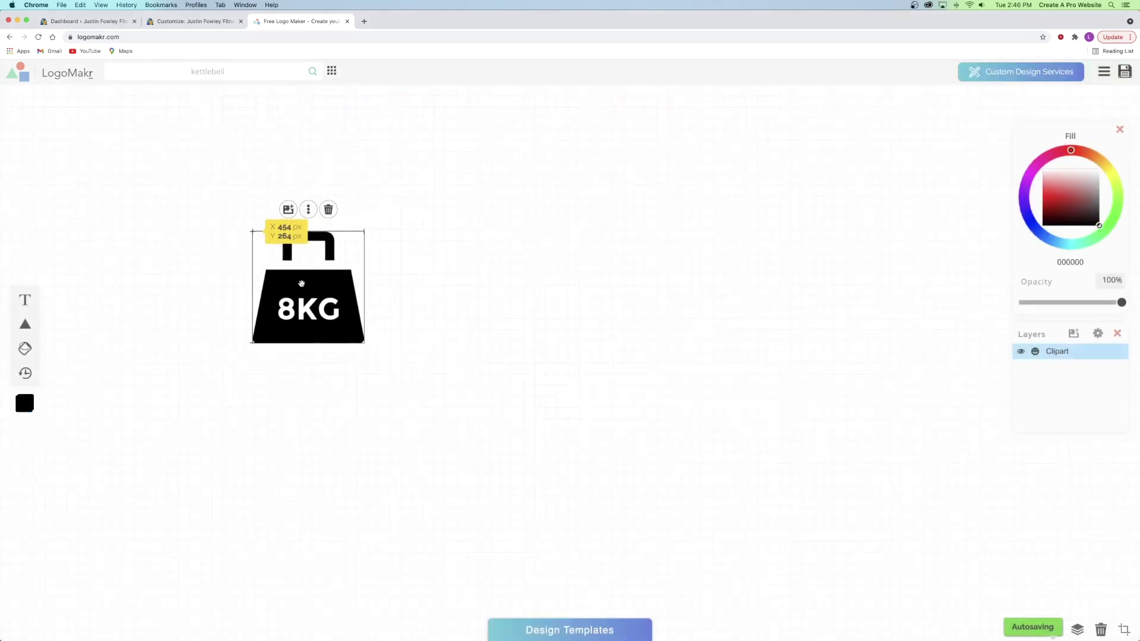
Add a black dumbbell icon below-left of the kettlebell, plus a new text box
click(209, 73)
text(dumbell)
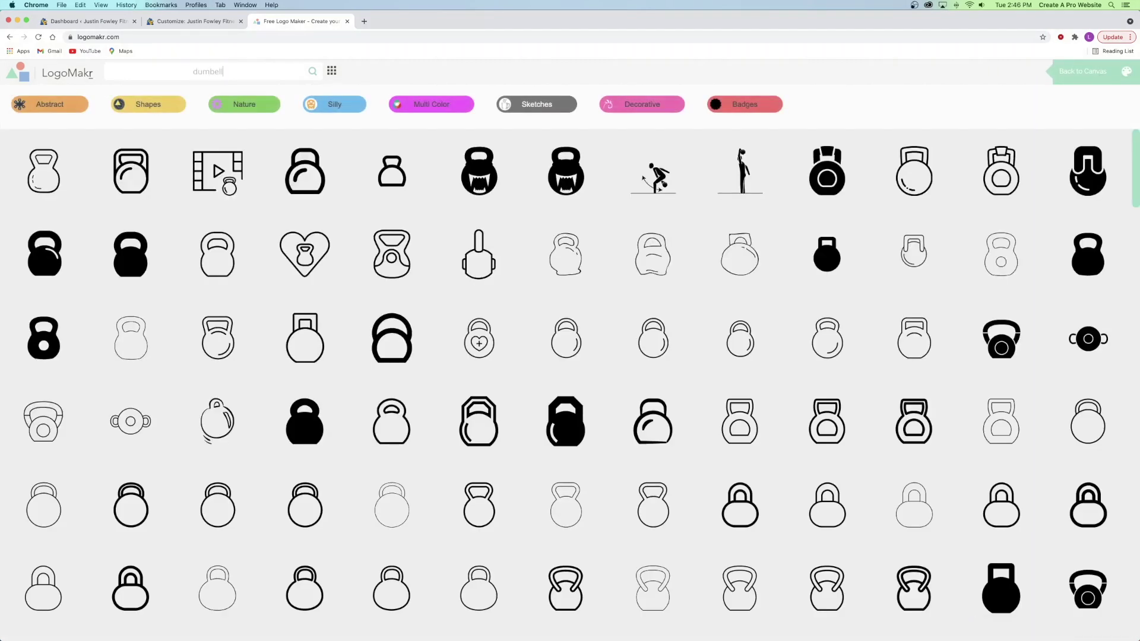
key(Return)
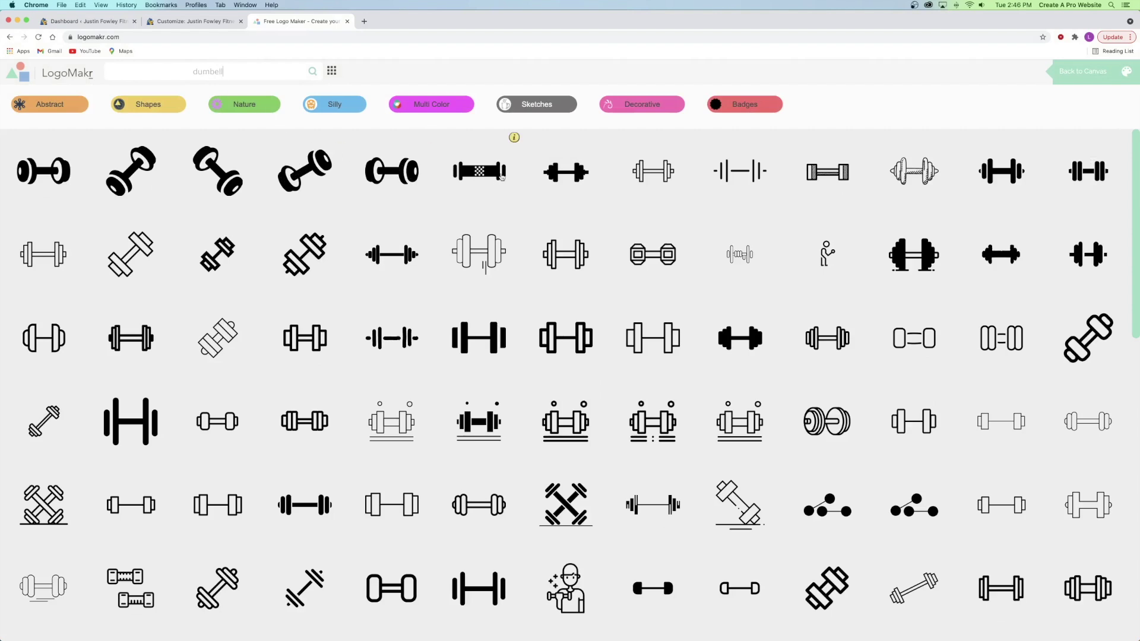
click(734, 344)
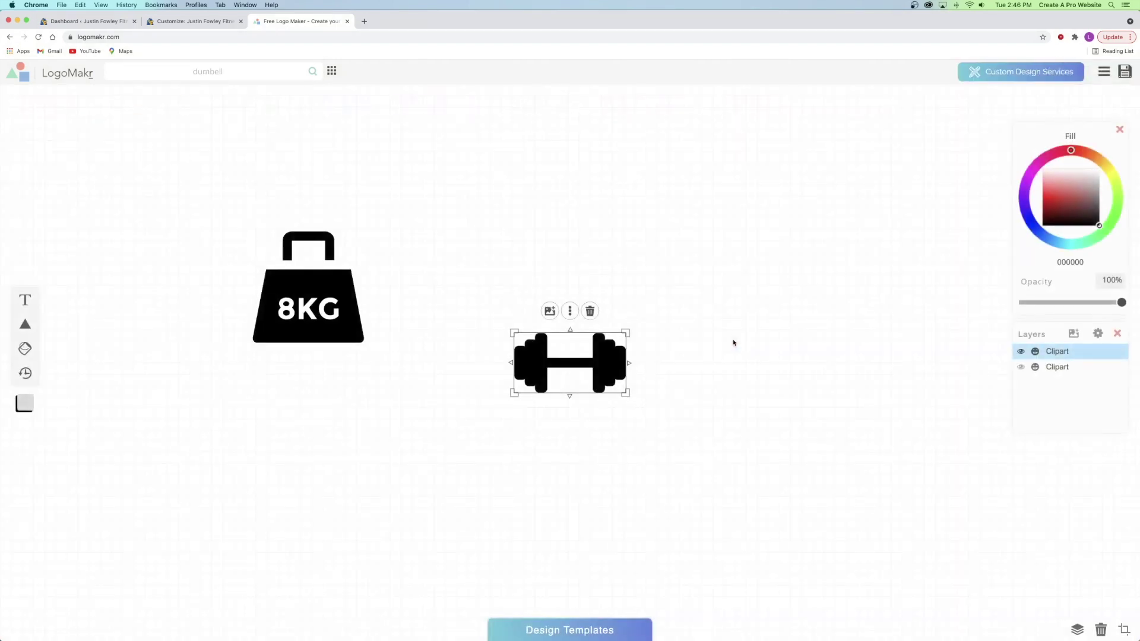
drag(601, 360, 257, 404)
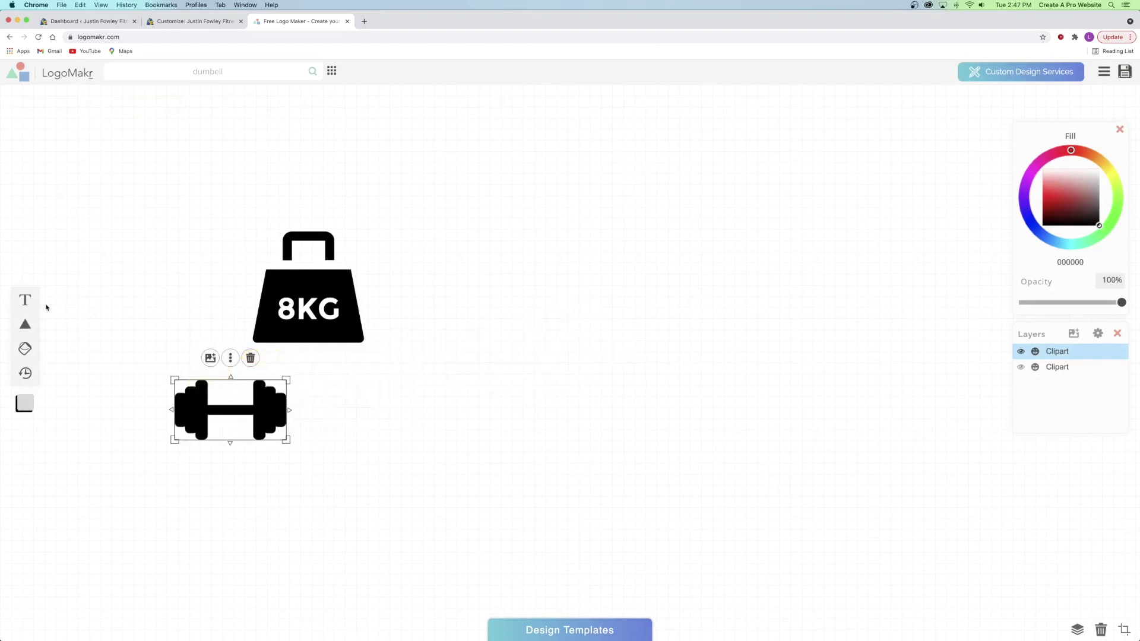
click(25, 302)
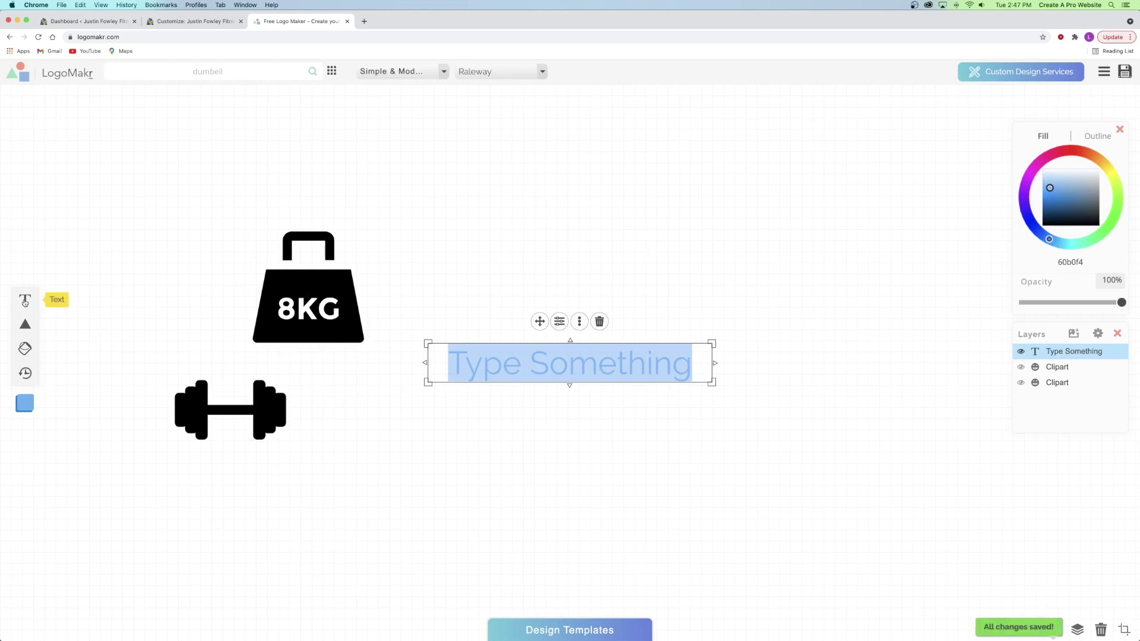
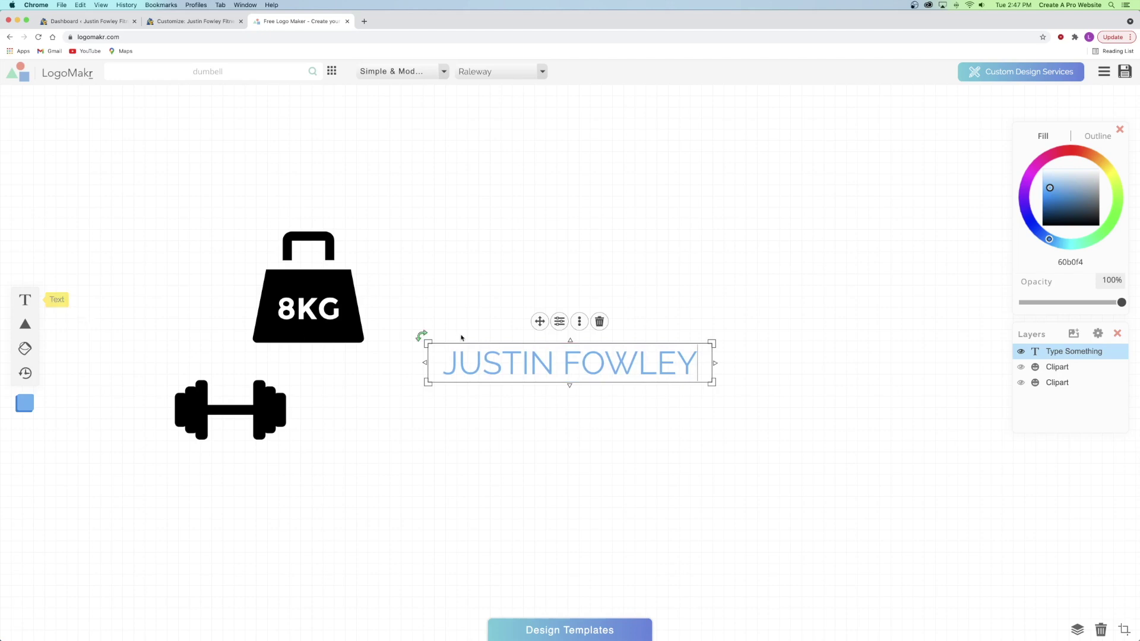
Add the owner's name as a headline beside the kettlebell, with a FITNESS text line below
drag(462, 344, 472, 296)
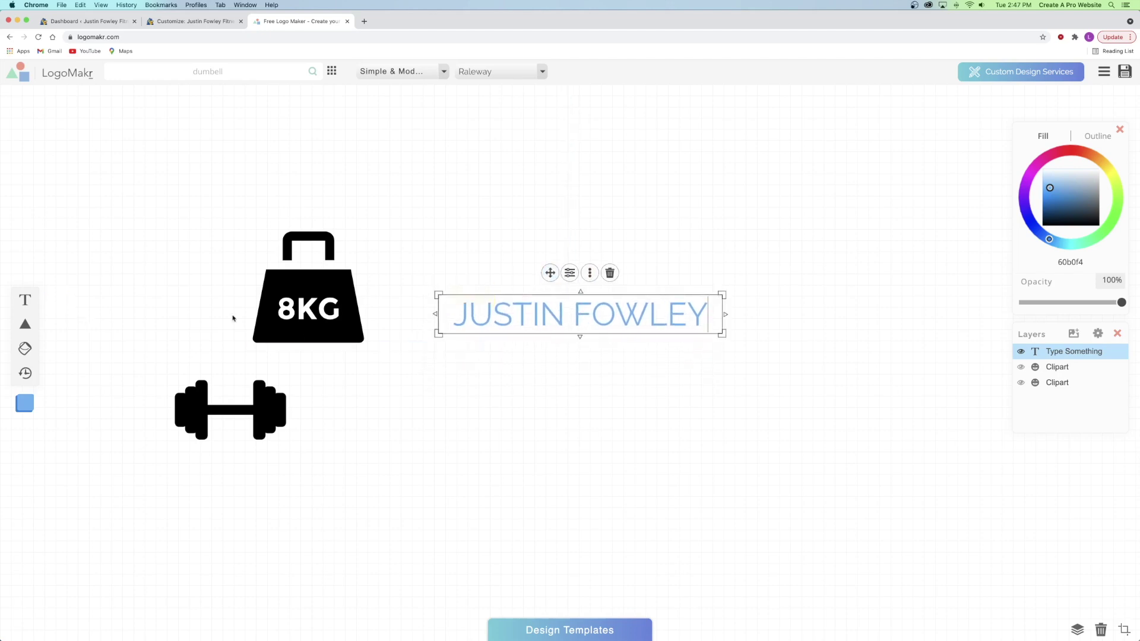
click(53, 312)
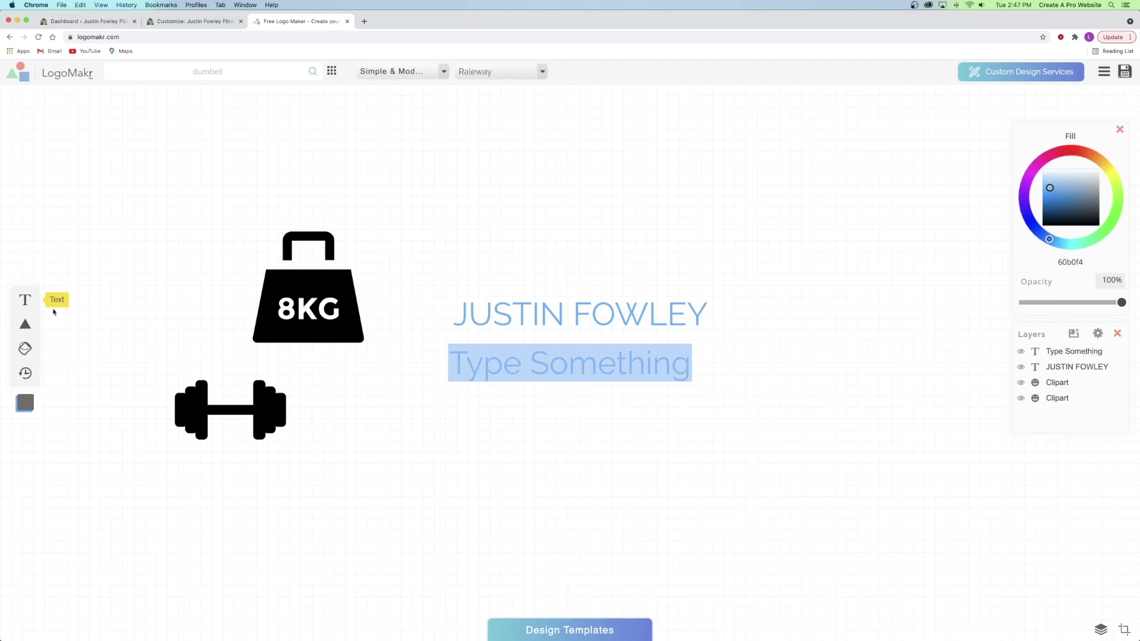
text(FITNESS)
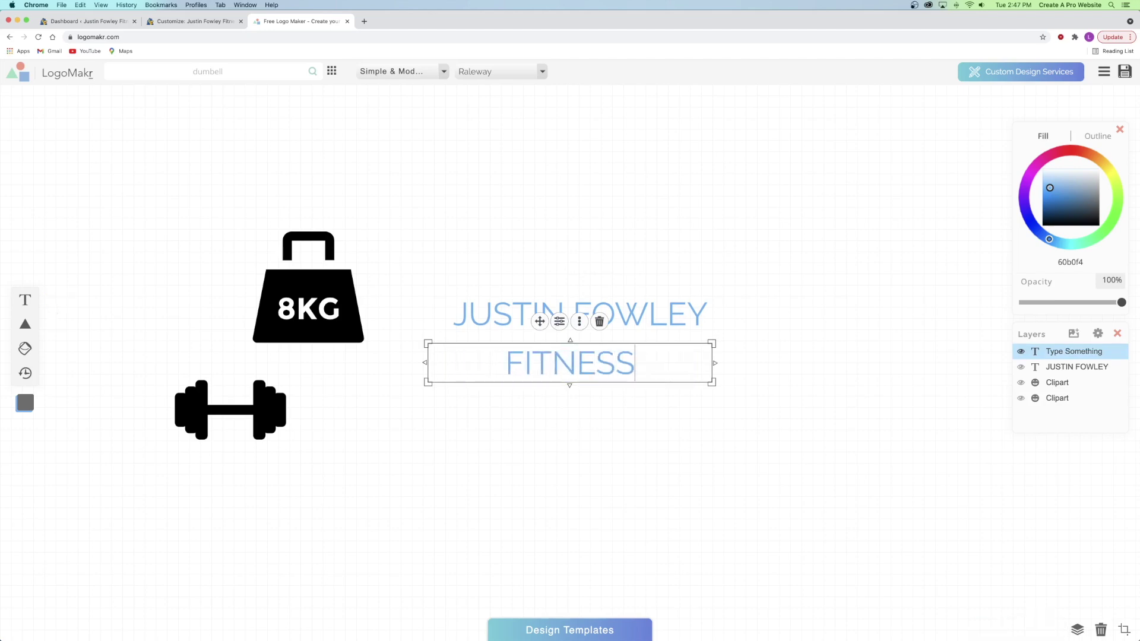
Try several font categories, then set the name headline to Simple & Modern Archivo Black
click(488, 316)
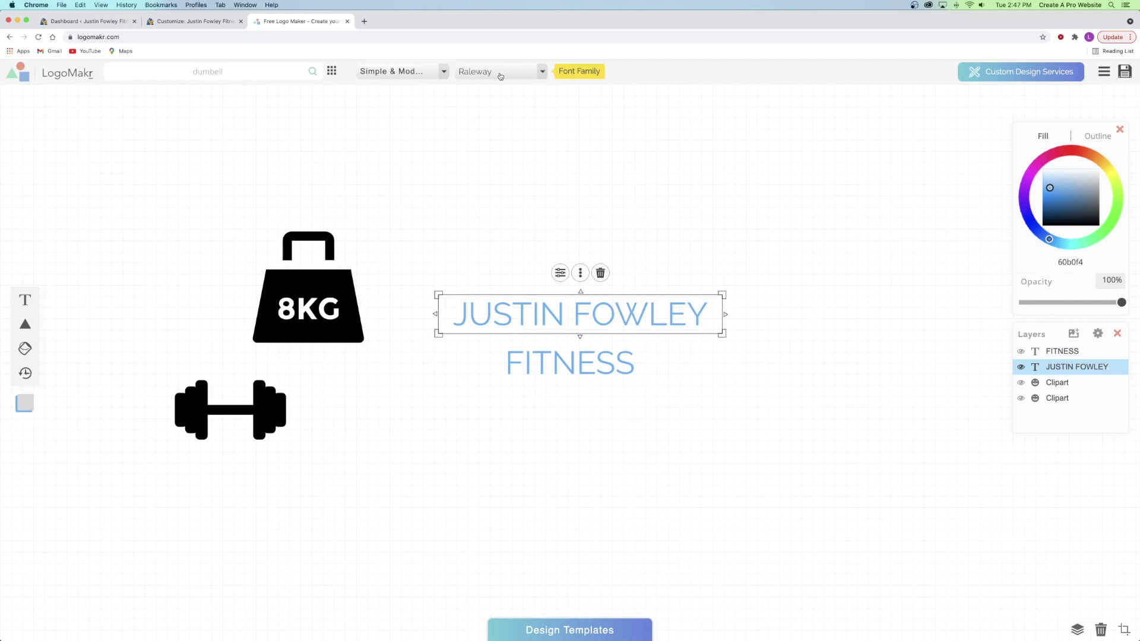
click(413, 76)
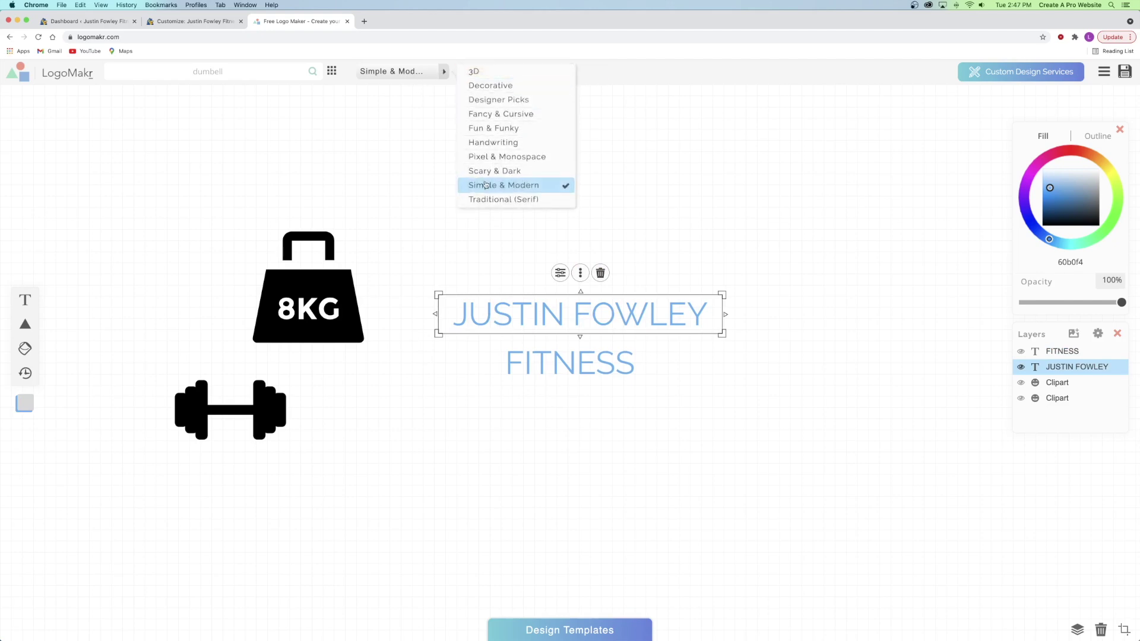
click(525, 157)
click(511, 71)
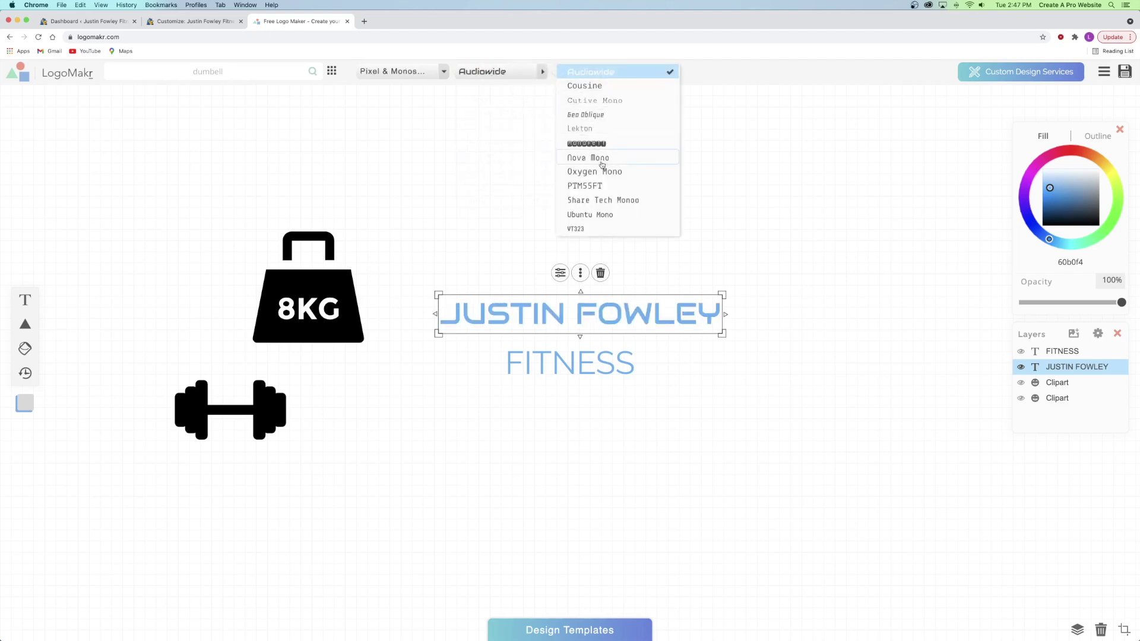
click(418, 72)
click(504, 146)
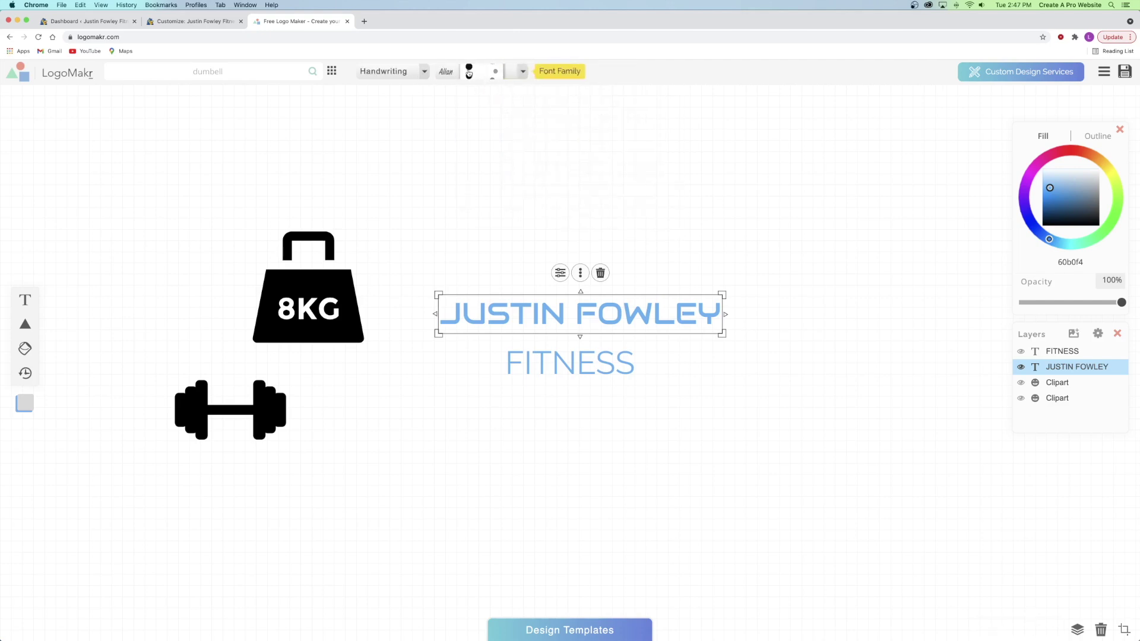
click(469, 72)
scroll(572, 145, down, 3)
scroll(574, 141, up, 3)
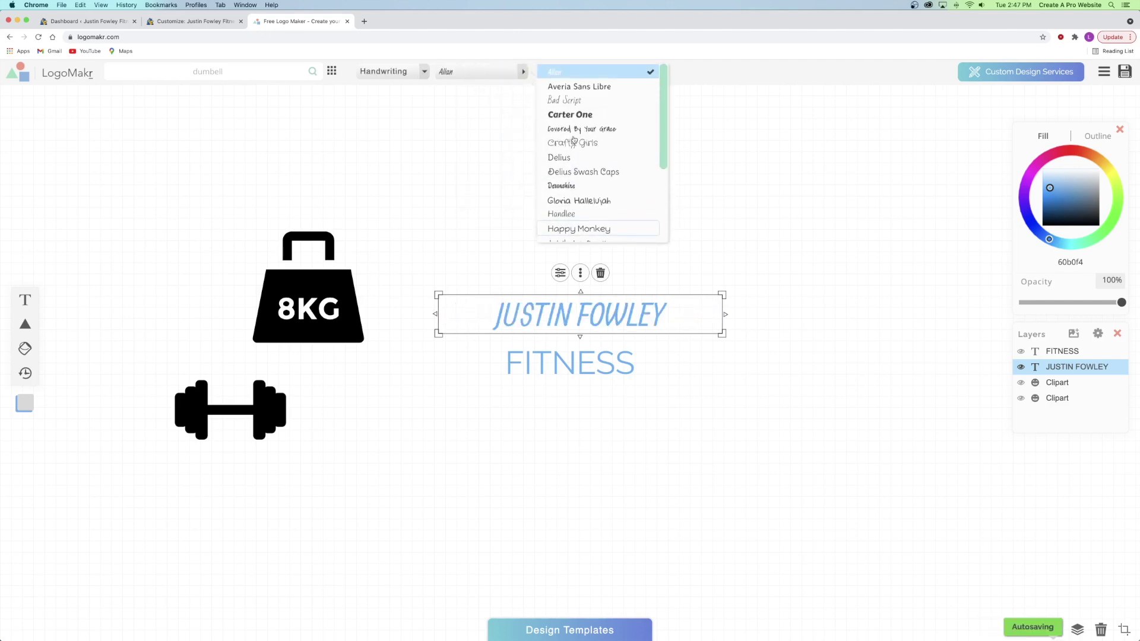
click(417, 72)
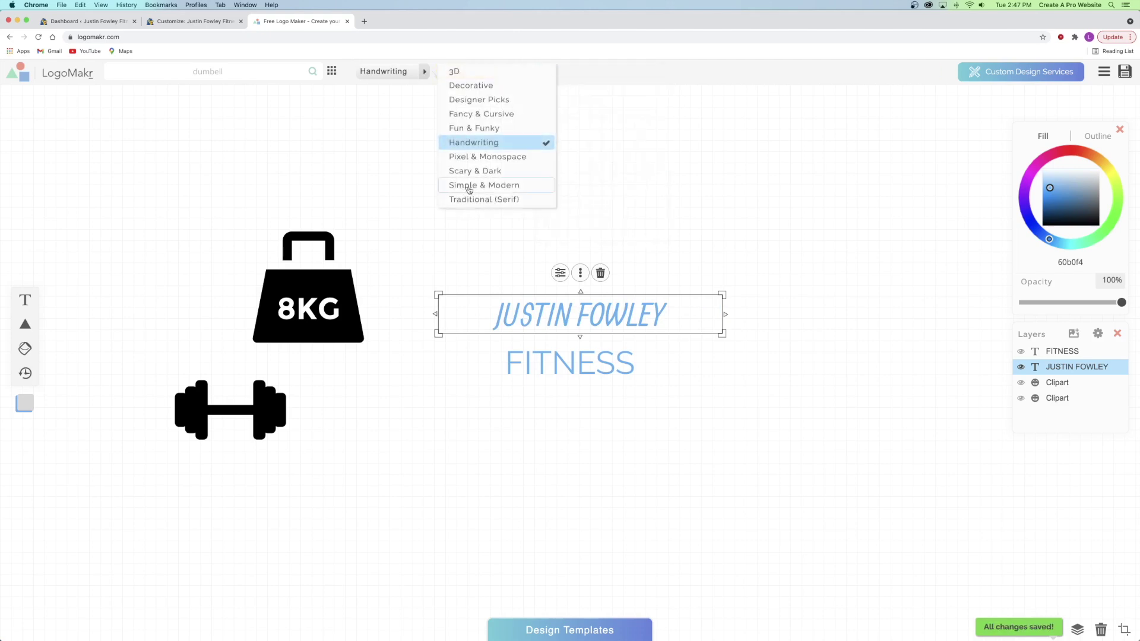
click(469, 188)
click(501, 72)
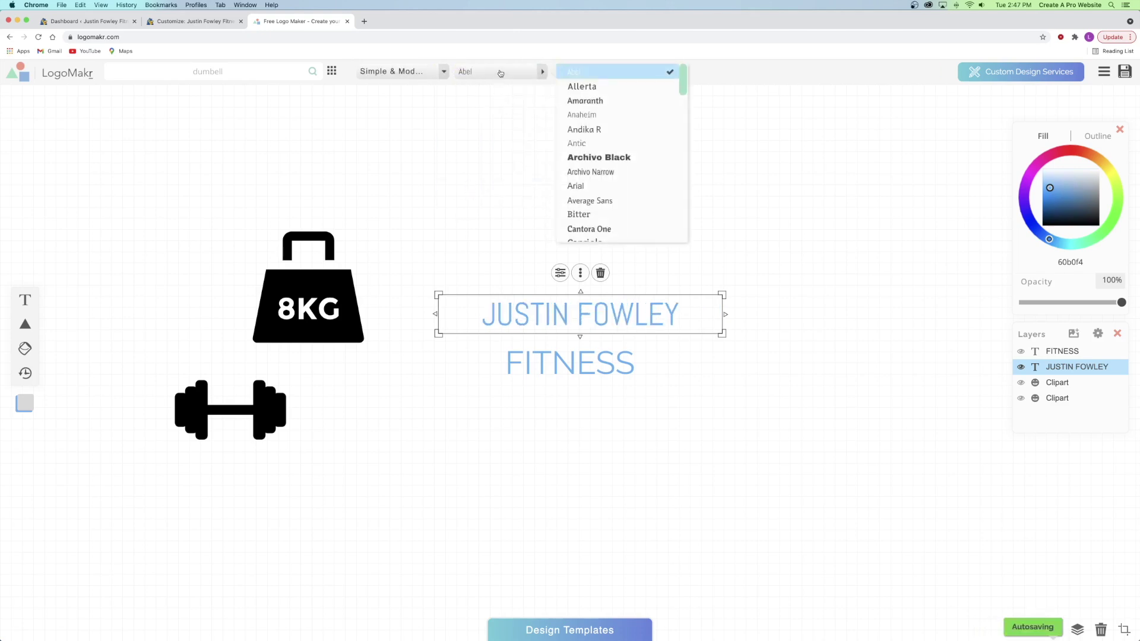
click(621, 159)
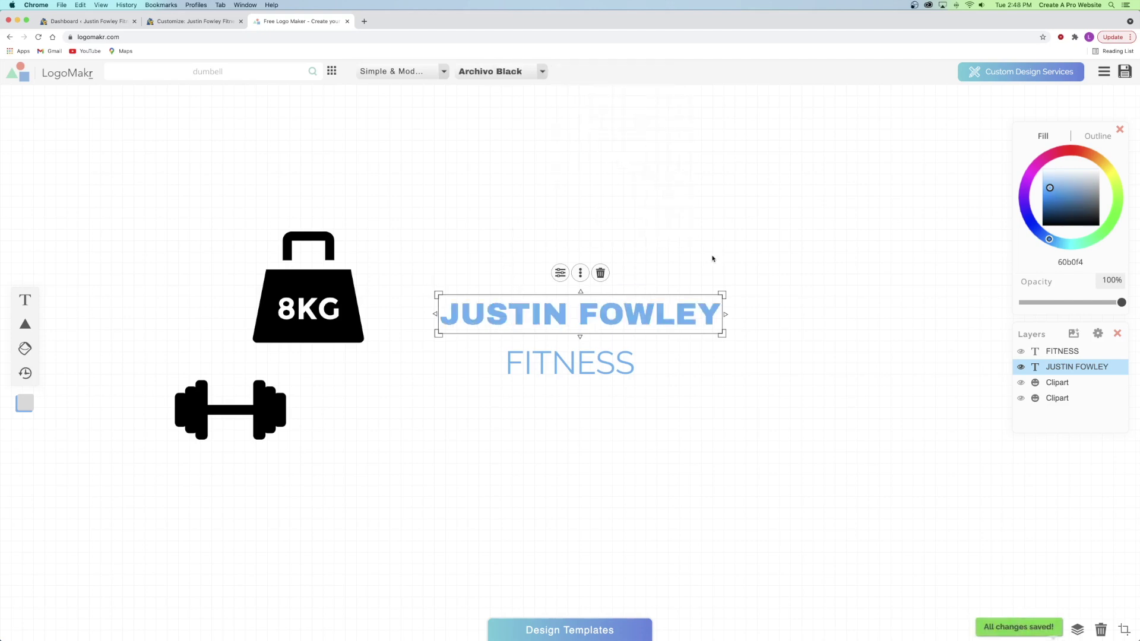
click(191, 22)
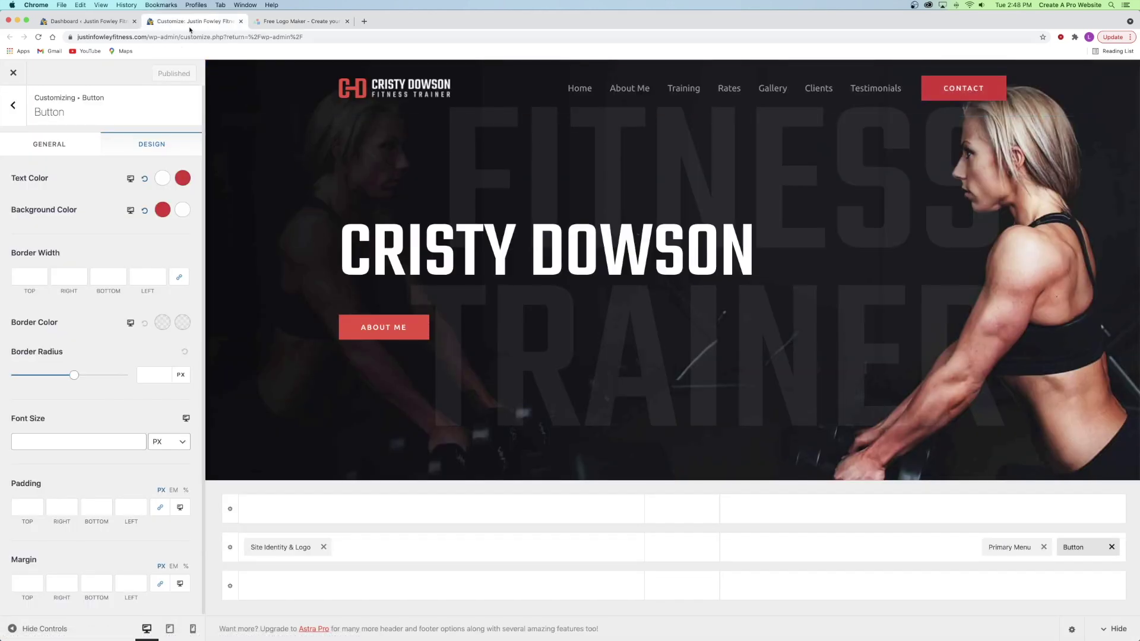
Copy the #dd3333 red from the WordPress button text colour picker for use in LogoMakr
click(182, 181)
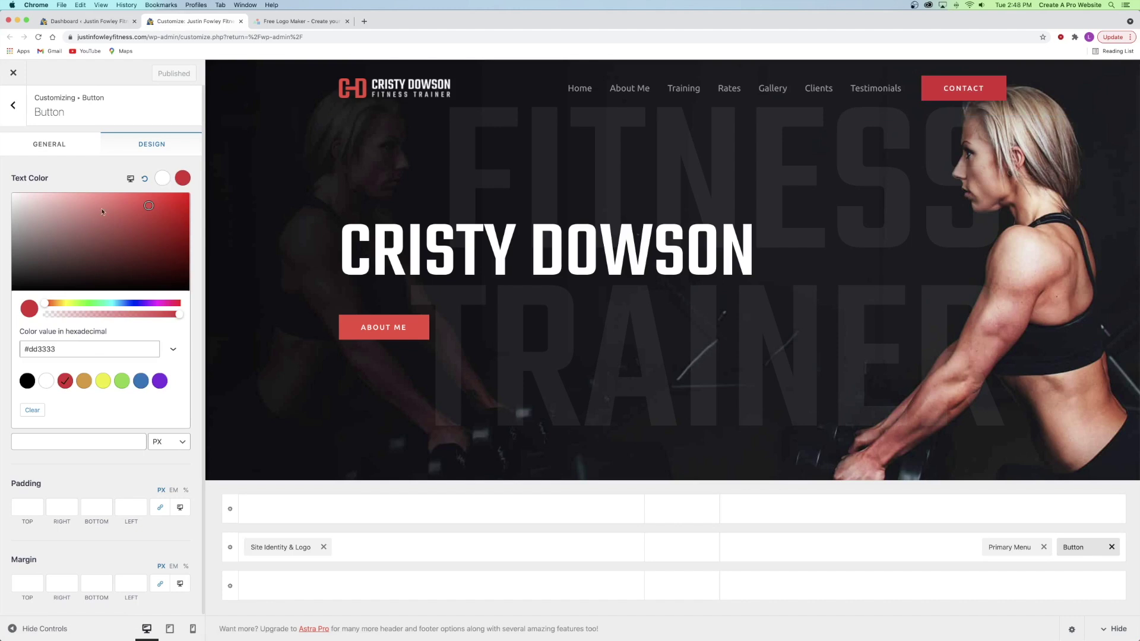
triple_click(112, 355)
key(cmd+c)
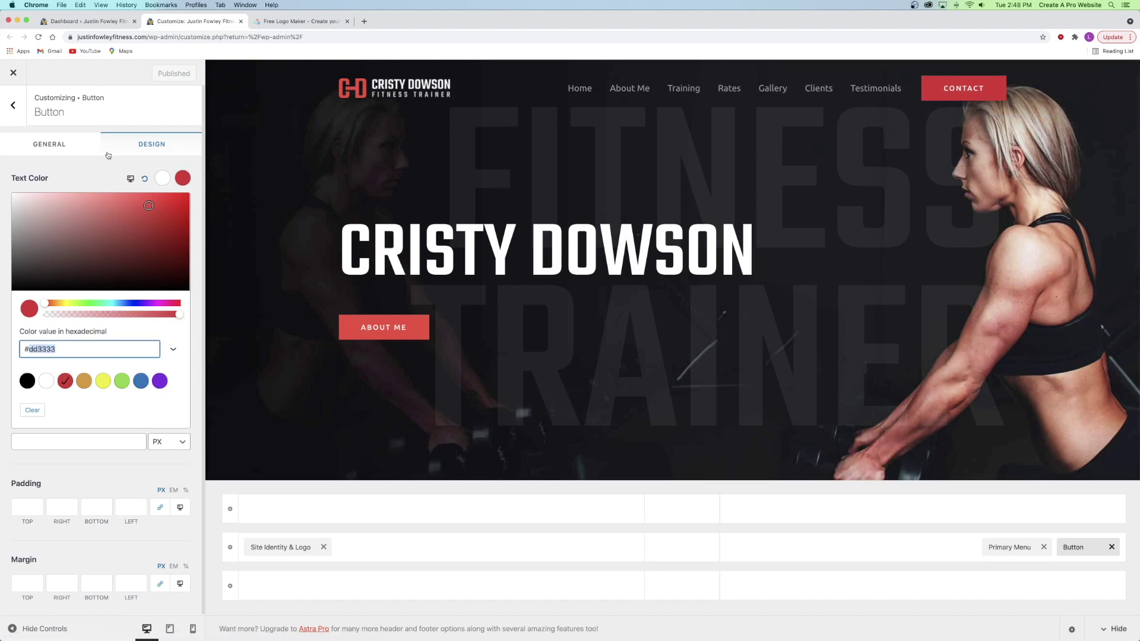
key(ctrl+Tab)
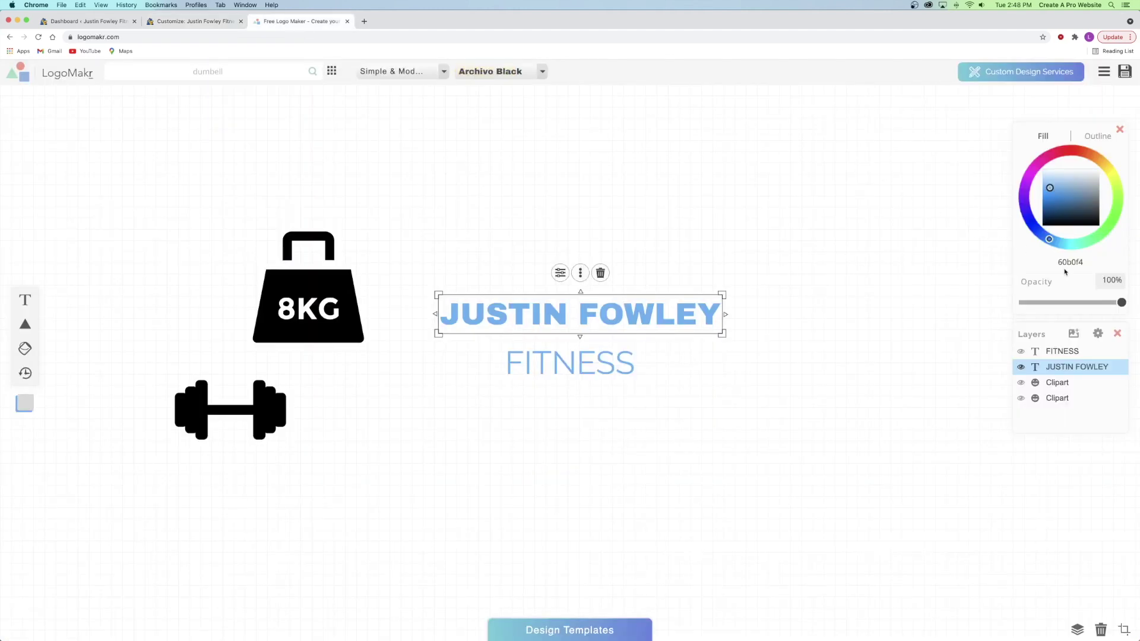
Colour the name headline red dd3333 and turn the FITNESS line black
key(cmd+v)
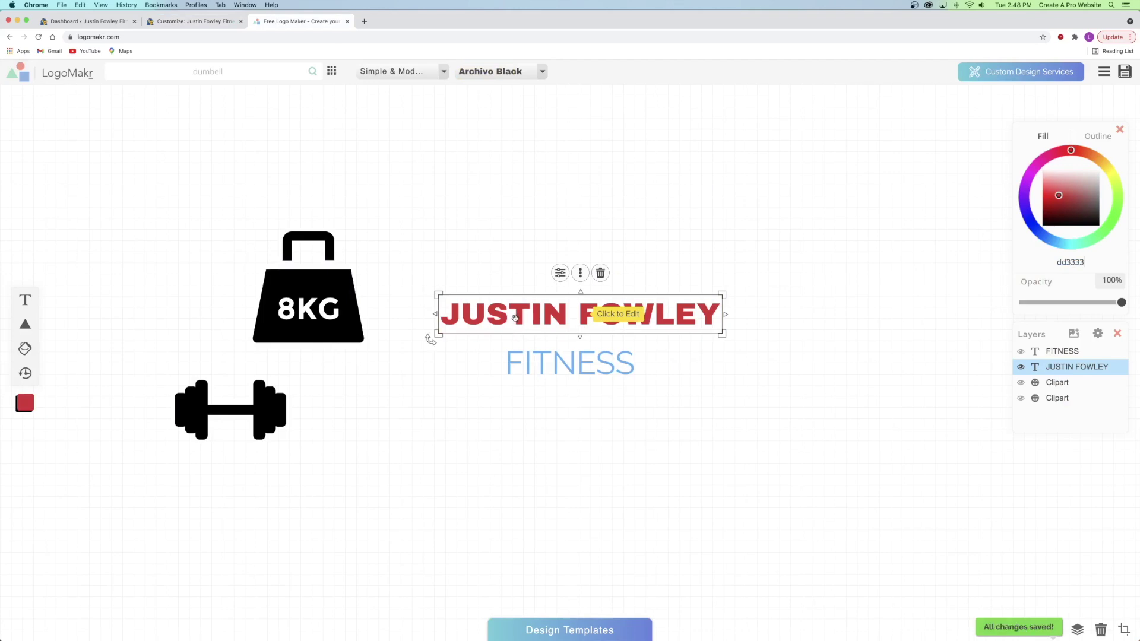
click(600, 371)
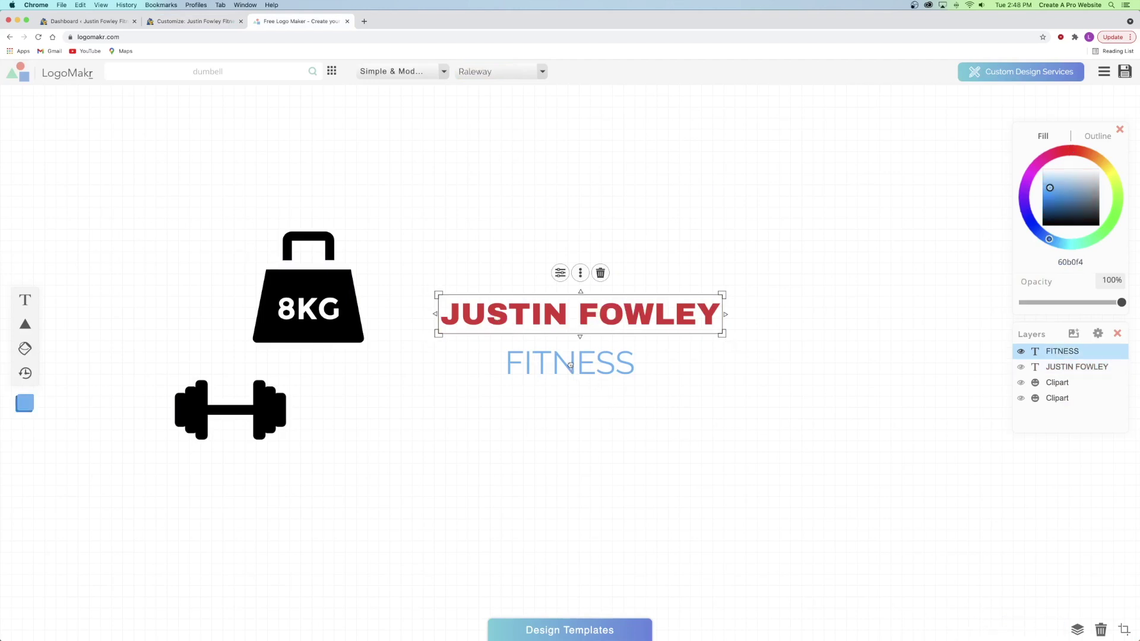
drag(1064, 203, 1042, 226)
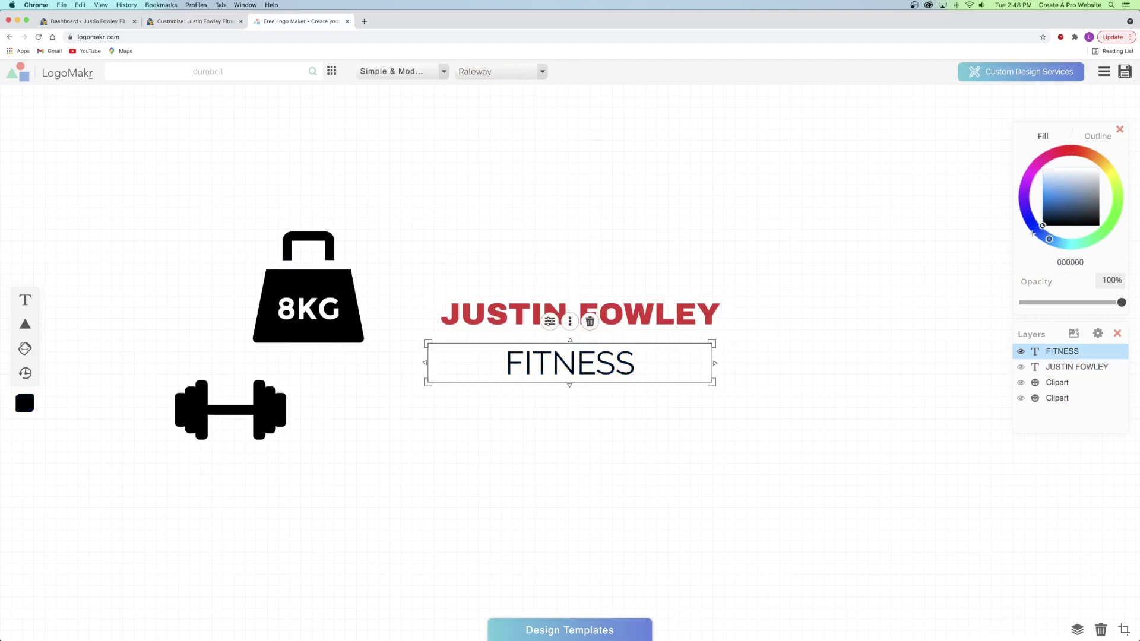
Widen FITNESS letter spacing to 1em, fit its text box, and centre it under the name
click(611, 226)
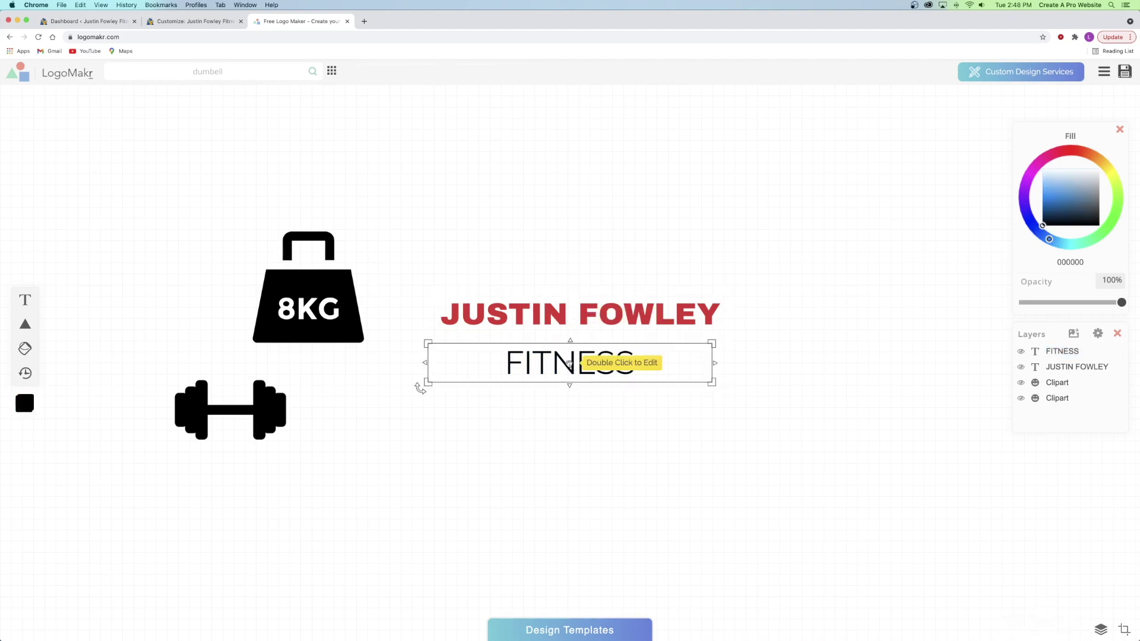
click(569, 364)
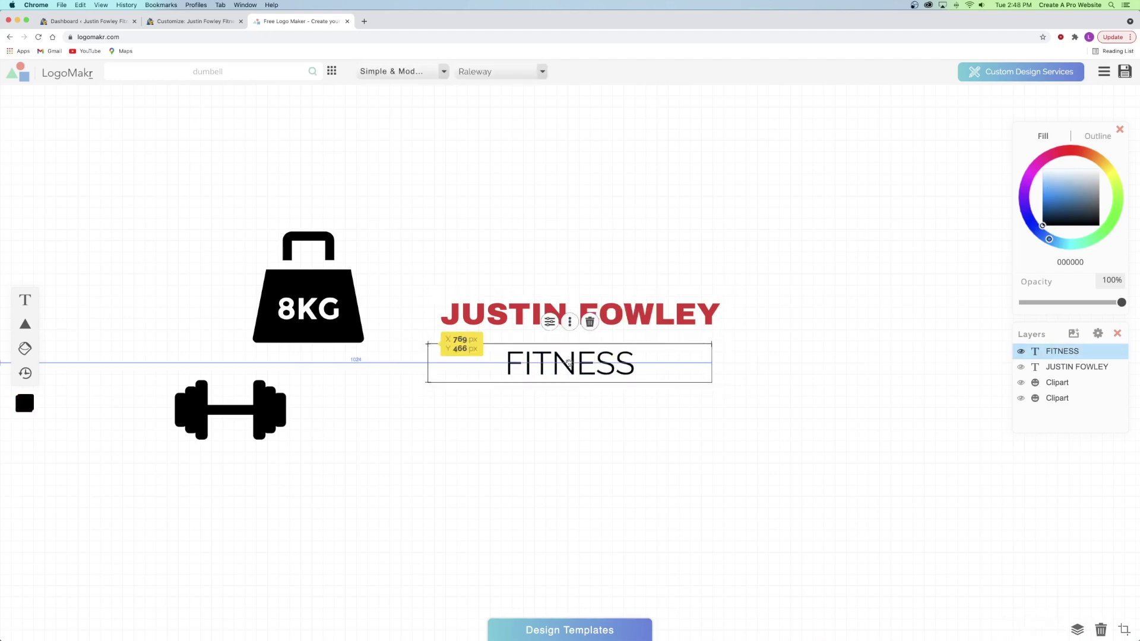
click(550, 322)
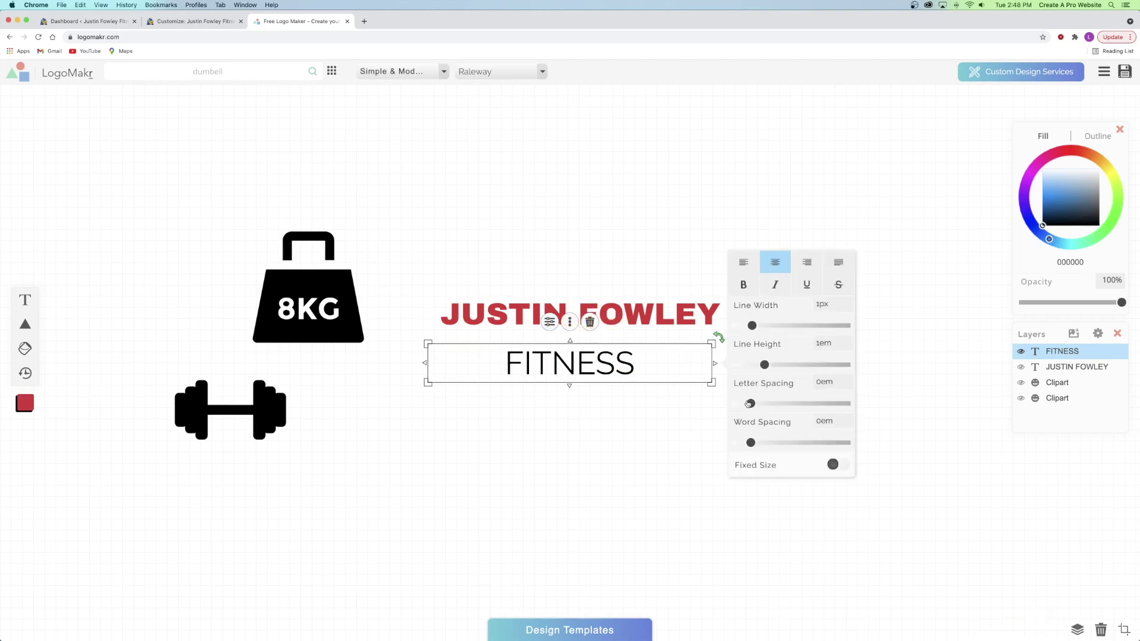
drag(750, 403, 814, 404)
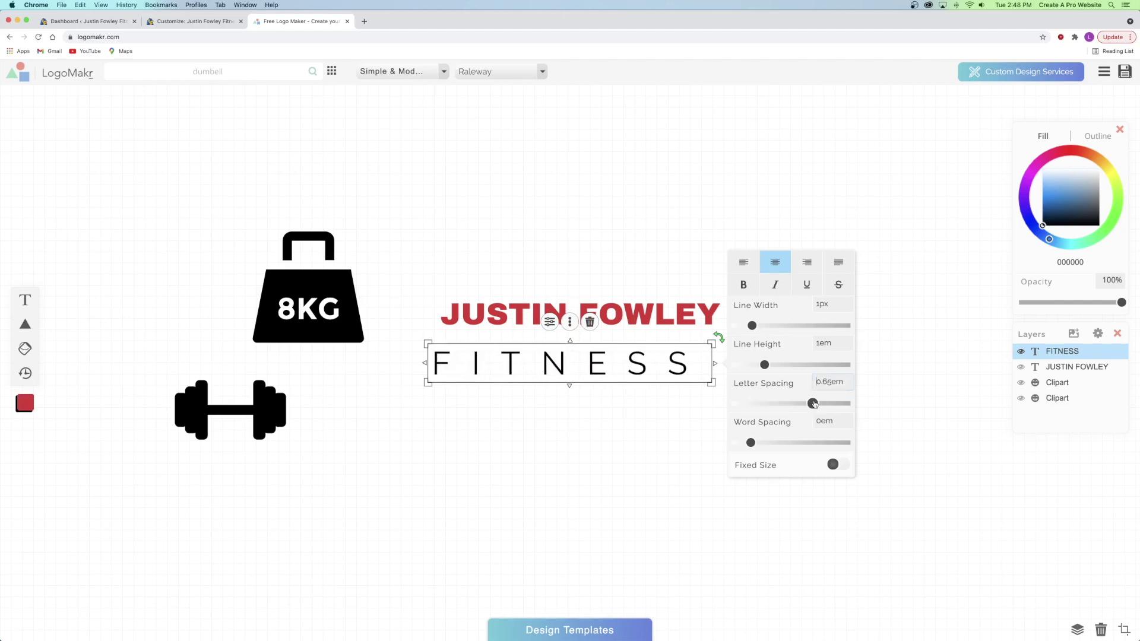
drag(712, 347, 590, 365)
click(487, 343)
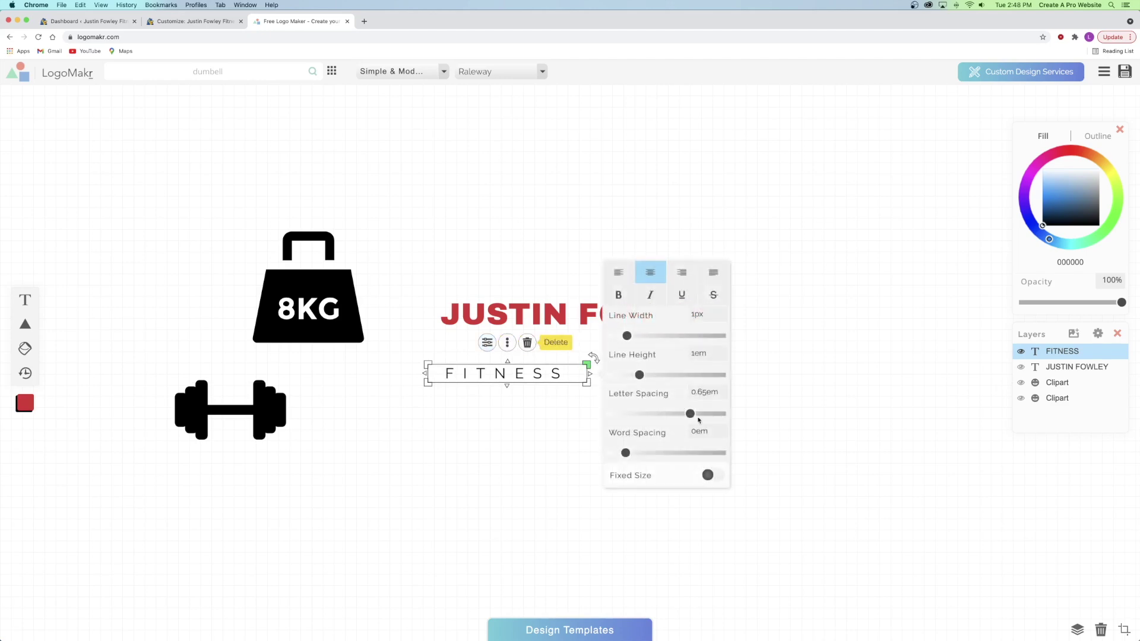
drag(698, 419, 749, 418)
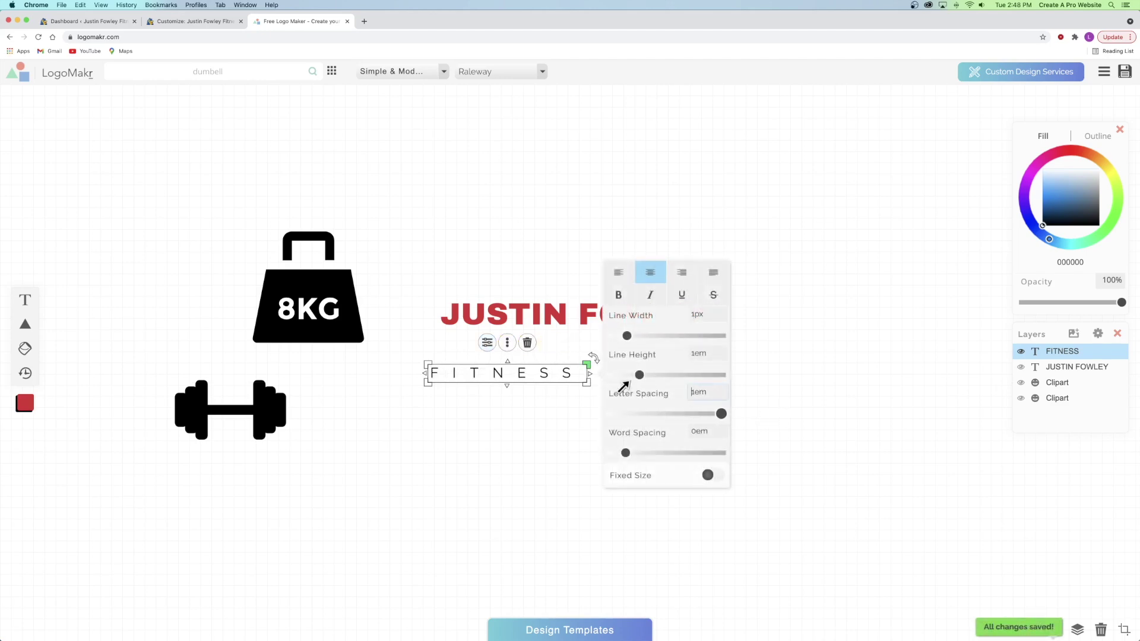
drag(587, 364, 560, 375)
drag(475, 380, 554, 351)
click(803, 425)
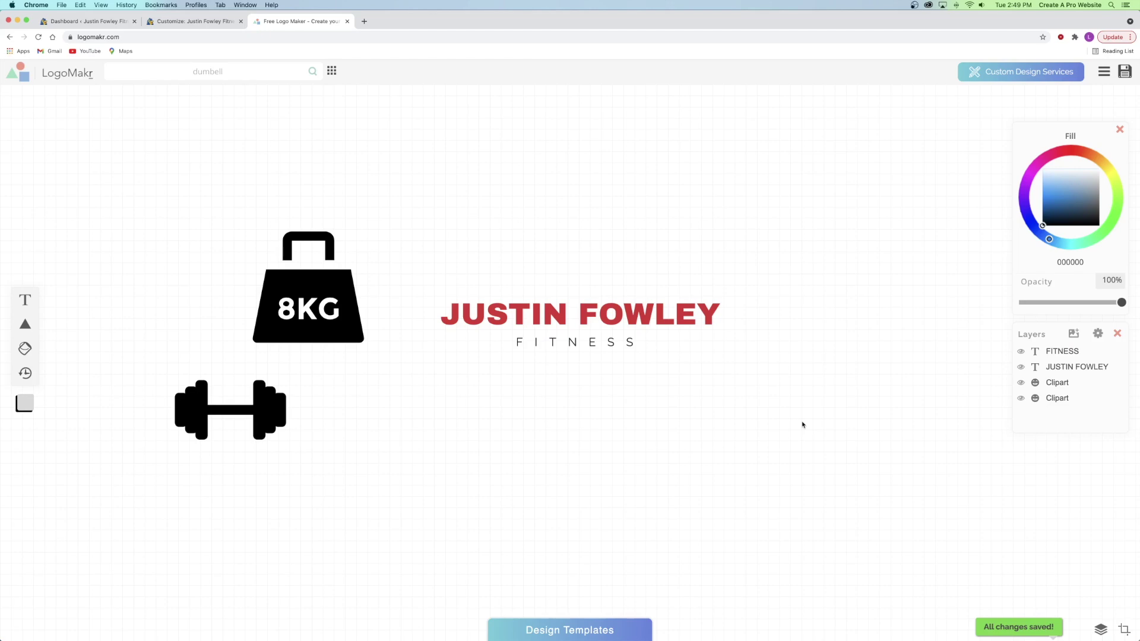
Place the kettlebell above the name and dumbbell below FITNESS, shrinking and centring the kettlebell
drag(313, 295, 568, 244)
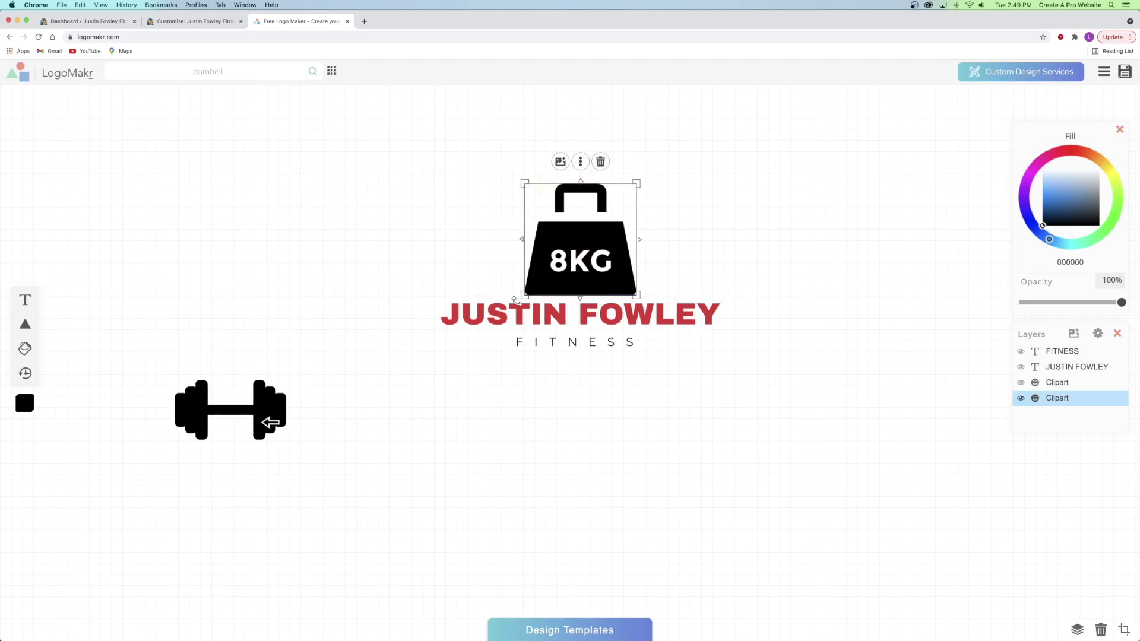
drag(255, 414, 617, 393)
click(707, 396)
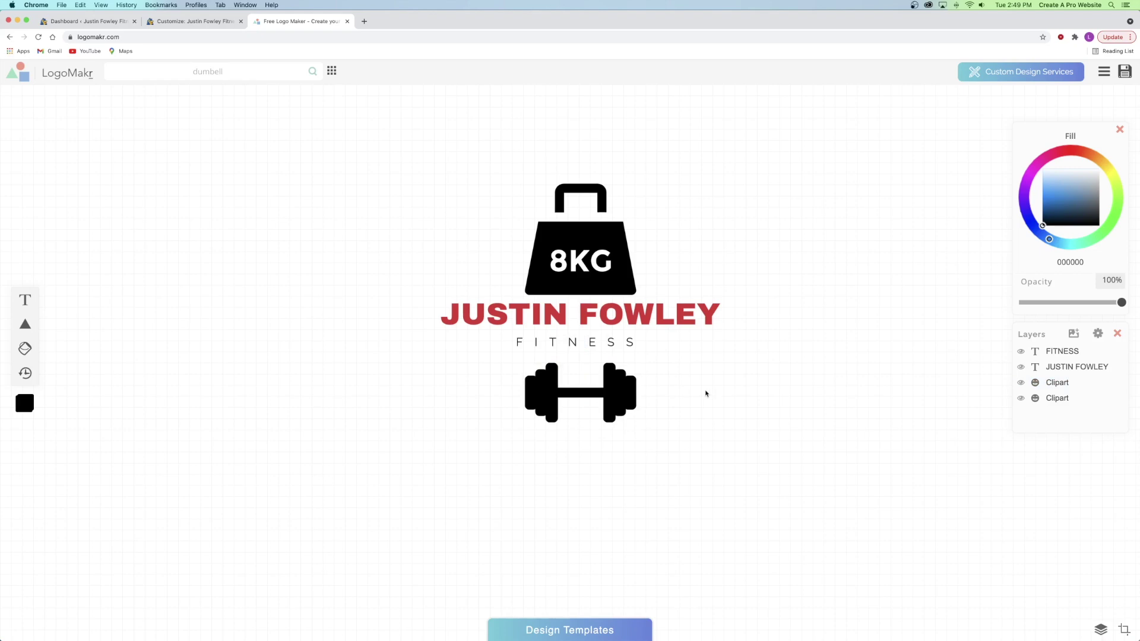
click(659, 314)
click(621, 207)
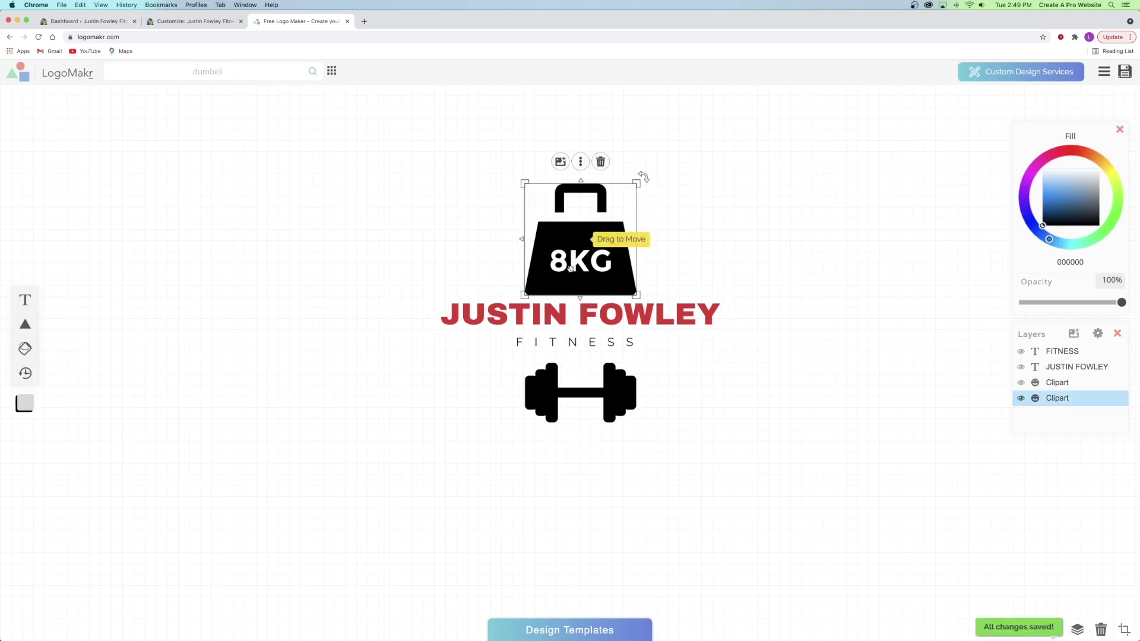
drag(638, 183, 580, 241)
drag(542, 274, 576, 271)
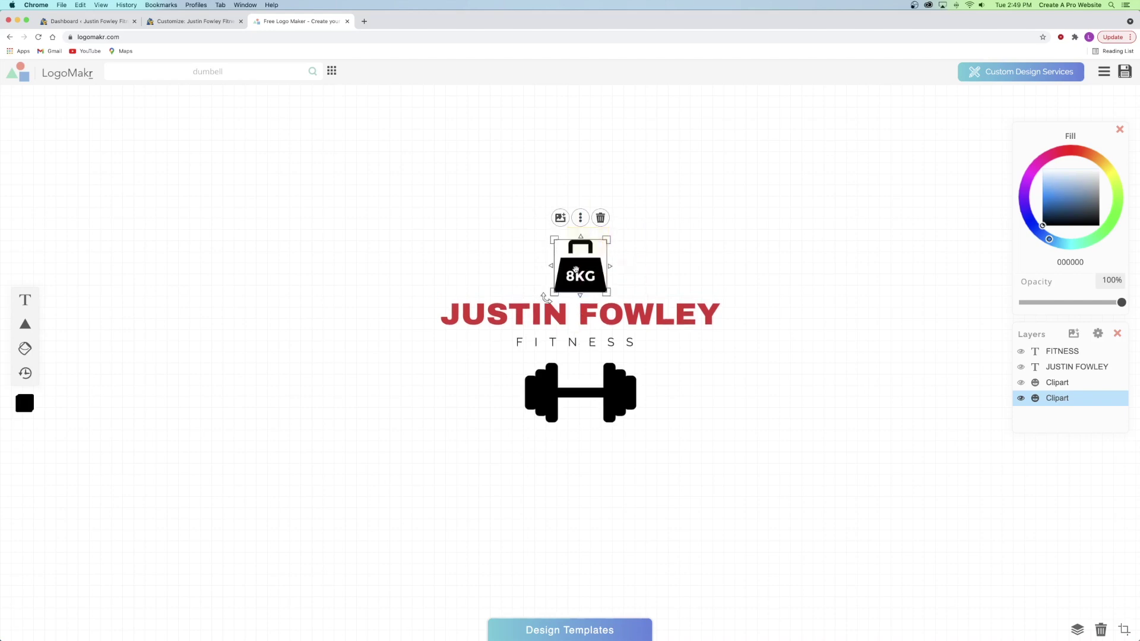
Shrink the dumbbell and settle it centred just beneath FITNESS
click(660, 268)
click(558, 400)
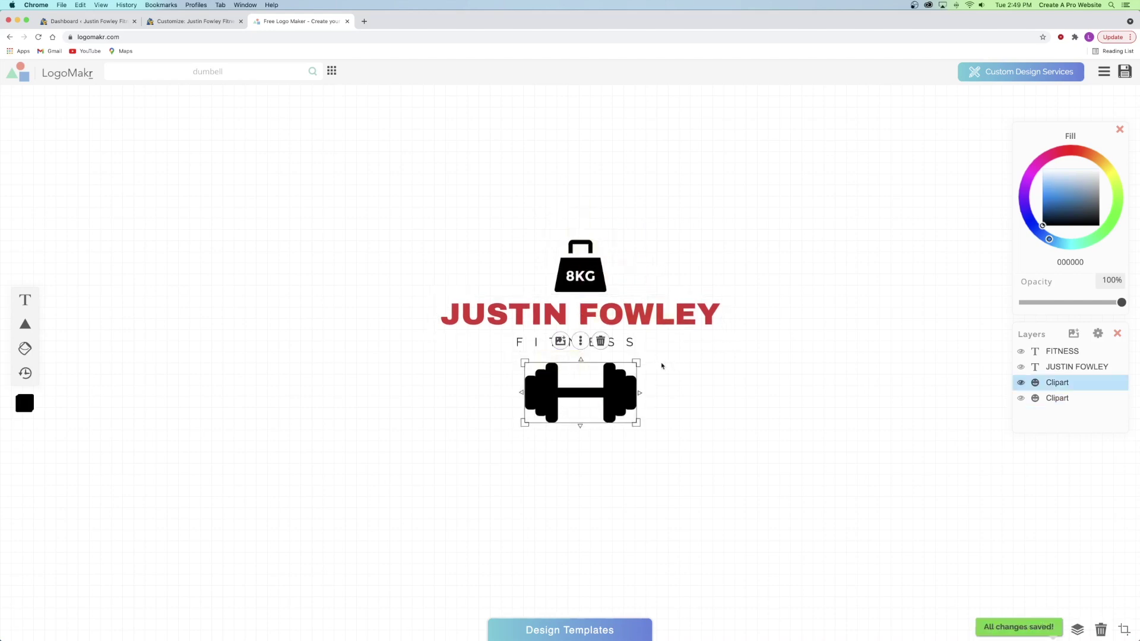
drag(636, 362, 589, 367)
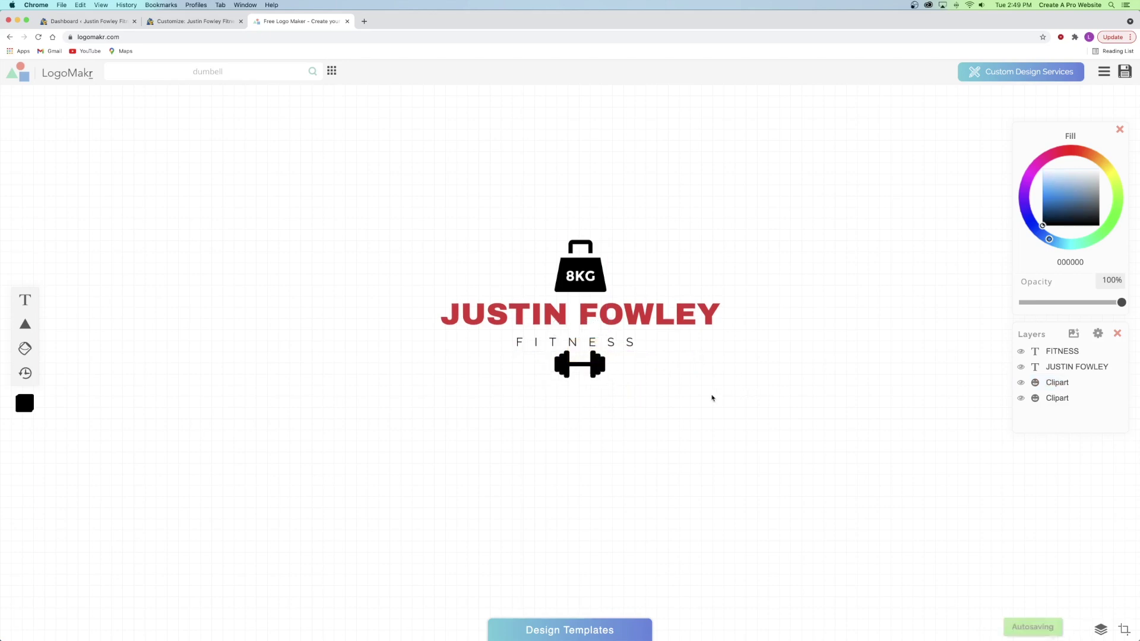
drag(579, 364, 579, 366)
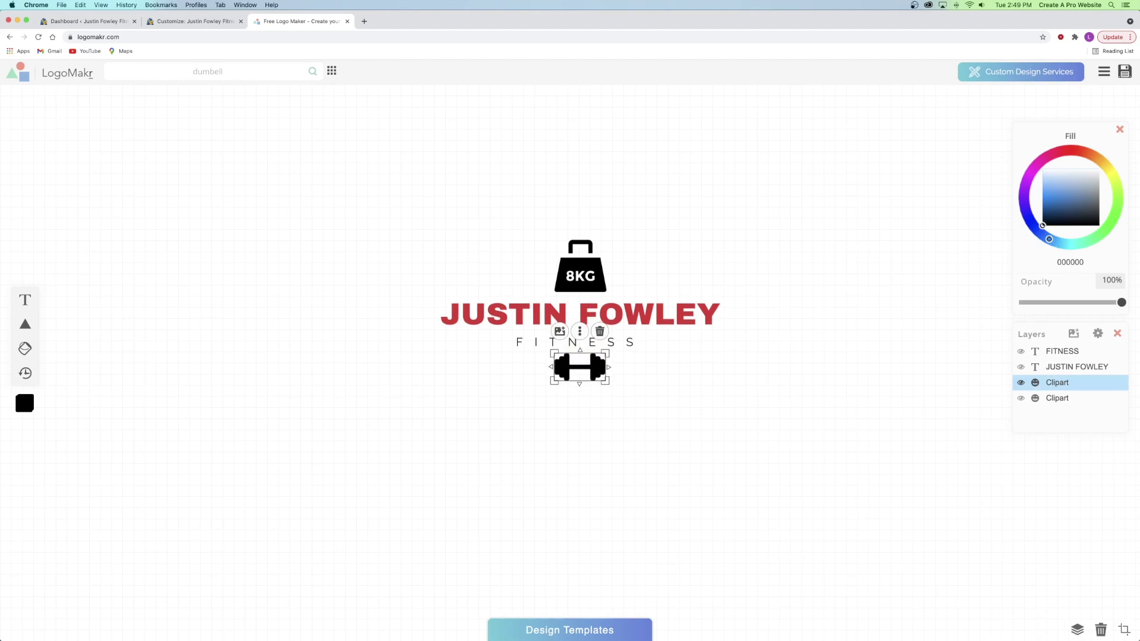
click(654, 414)
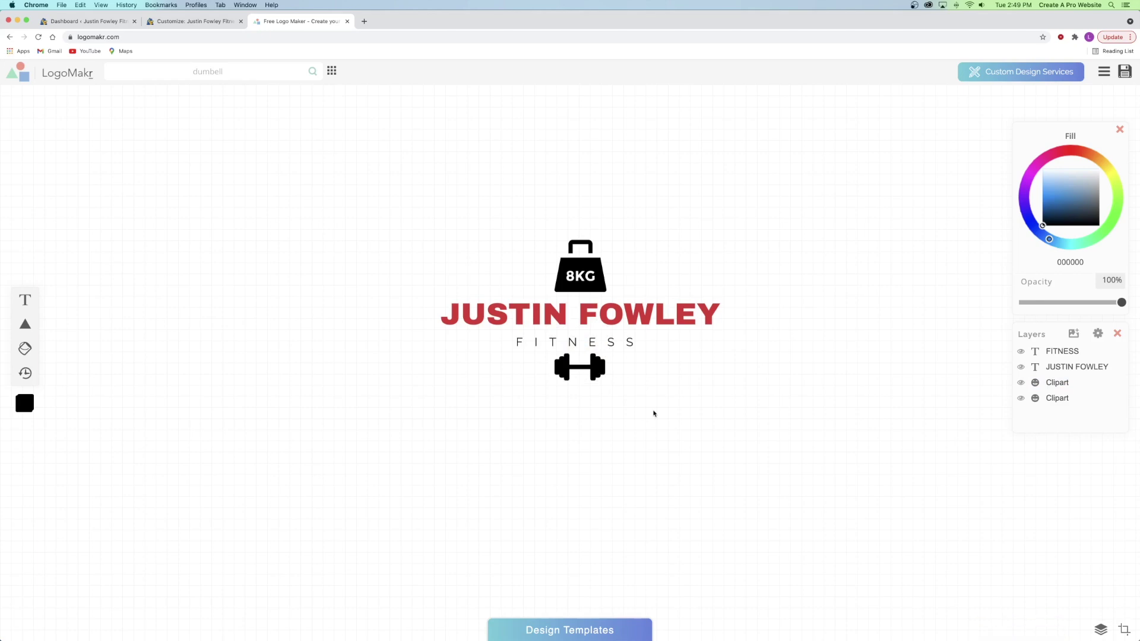
Search clipart for "line" and add a line, discarding a trial line-segment shape
click(214, 70)
key(BackSpace)
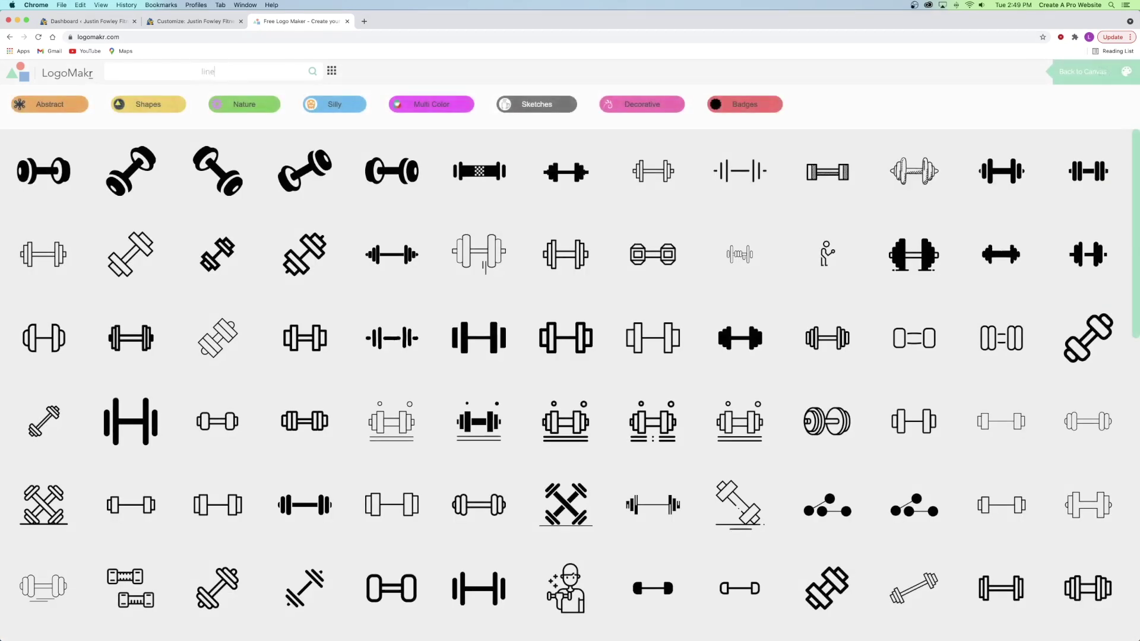
text(line)
key(Return)
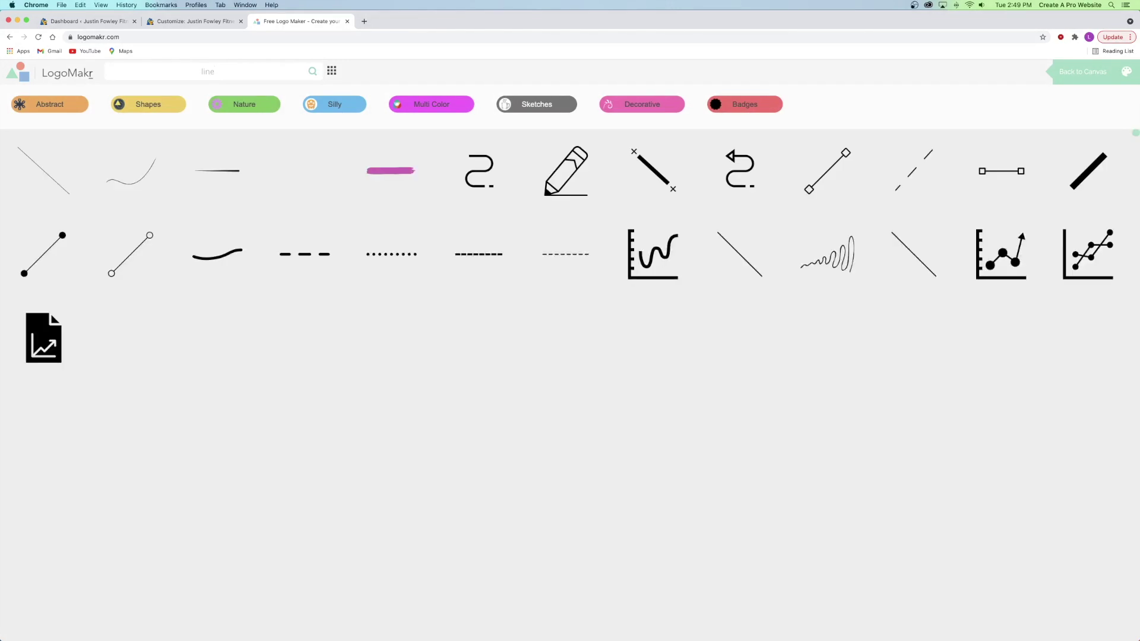
click(725, 259)
mouse_move(25, 324)
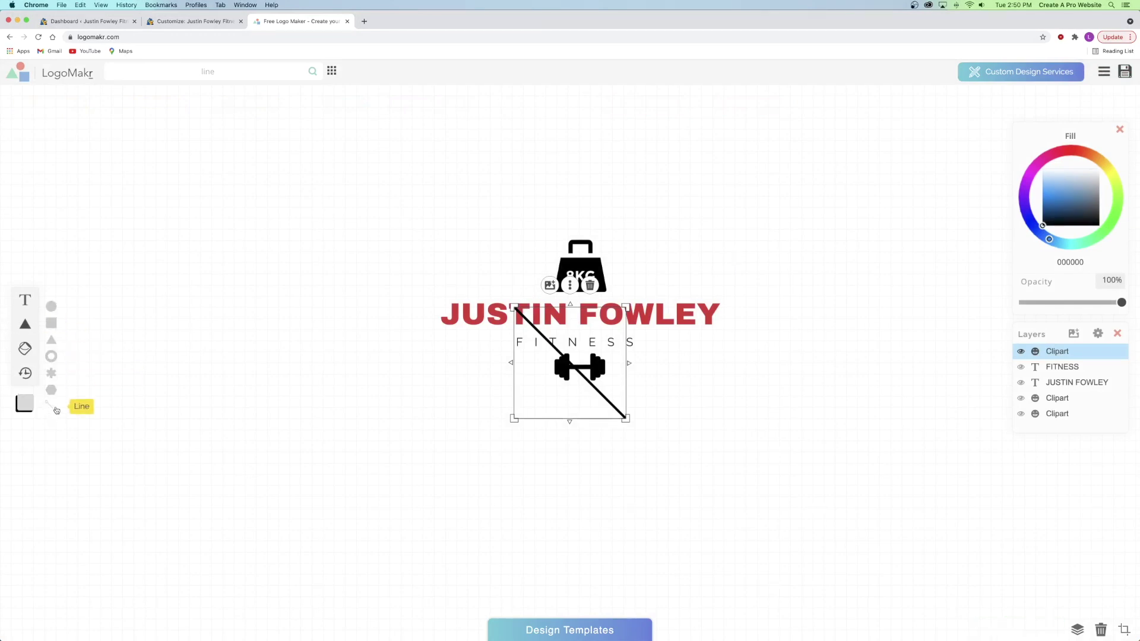
click(56, 410)
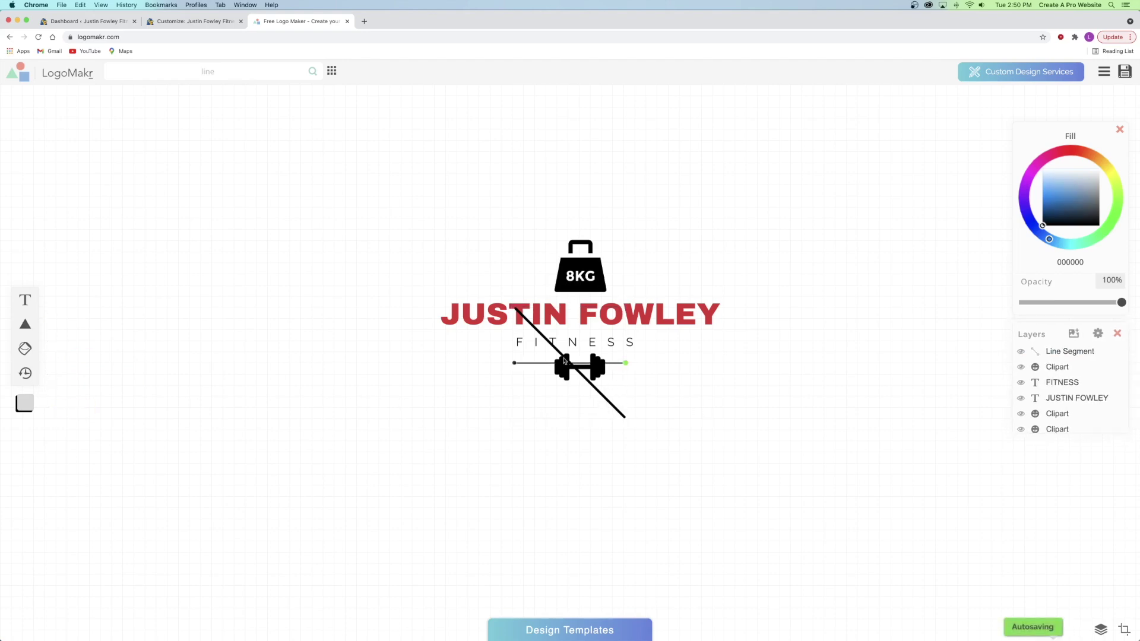
drag(626, 362, 262, 218)
drag(515, 366, 229, 410)
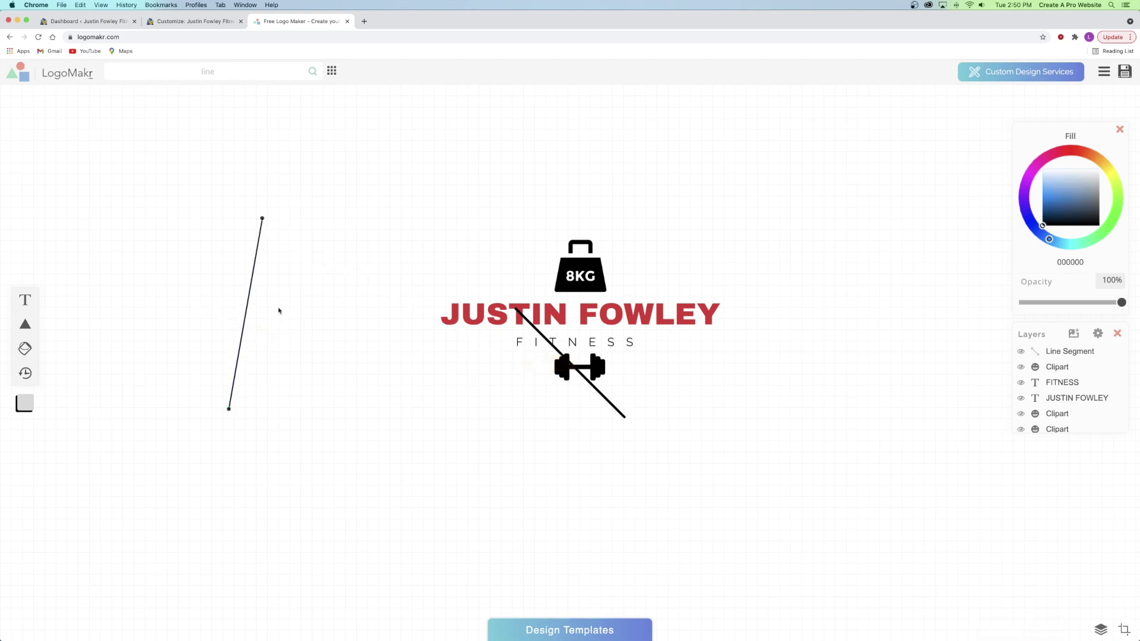
click(248, 300)
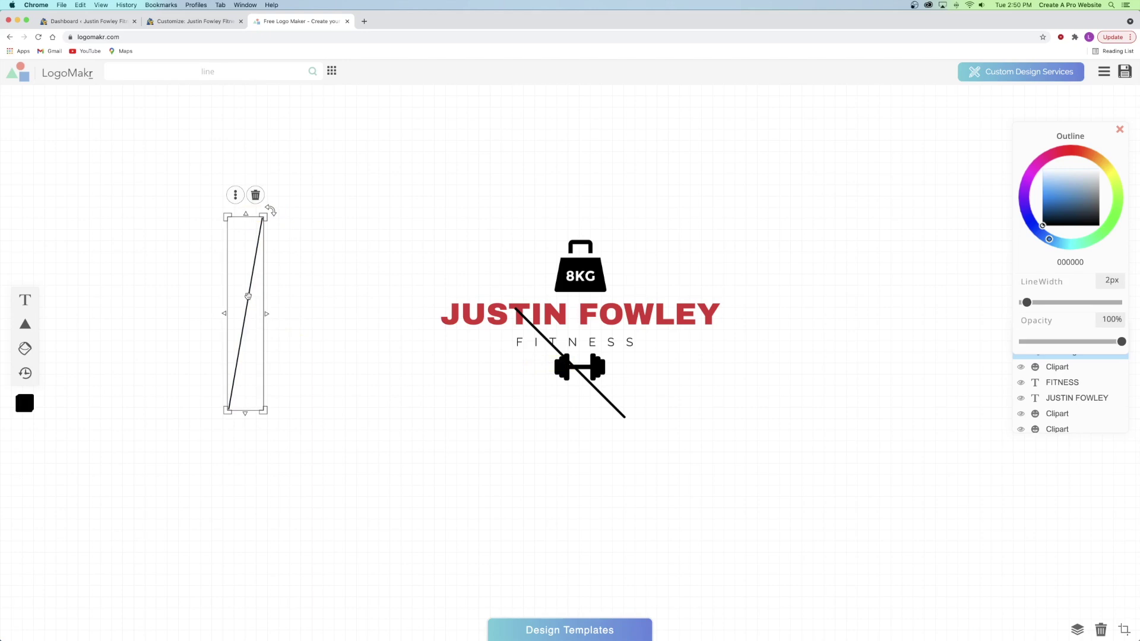
key(Delete)
Place the line left of the kettlebell and a duplicate on its right
drag(584, 416, 277, 367)
drag(321, 251, 279, 401)
drag(233, 313, 479, 275)
click(546, 307)
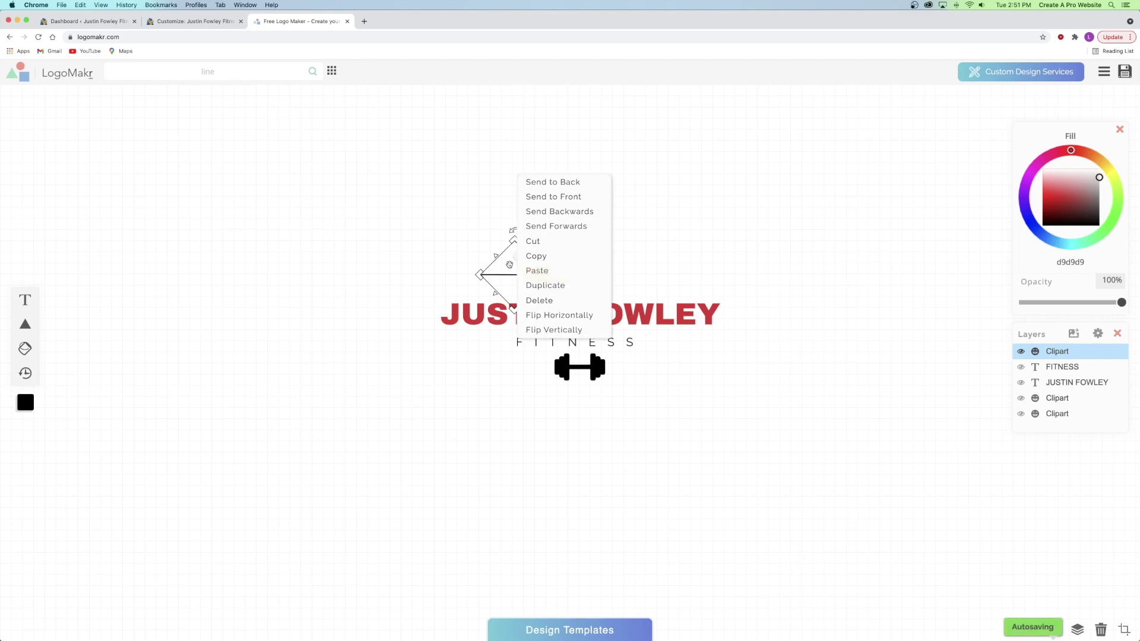
click(555, 291)
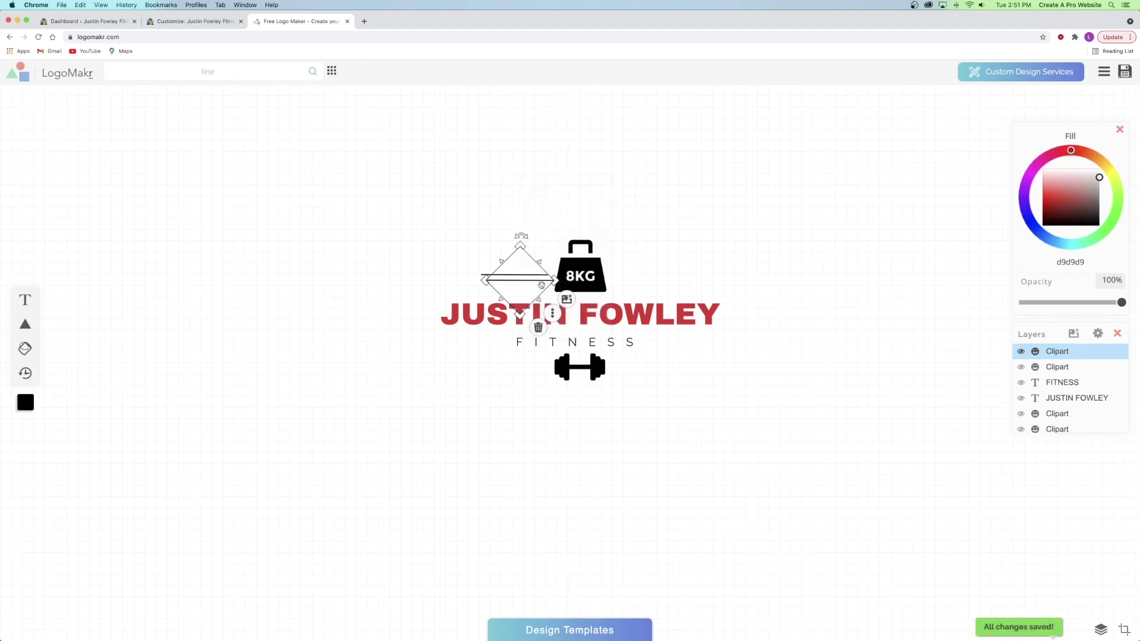
drag(515, 280, 649, 283)
click(722, 263)
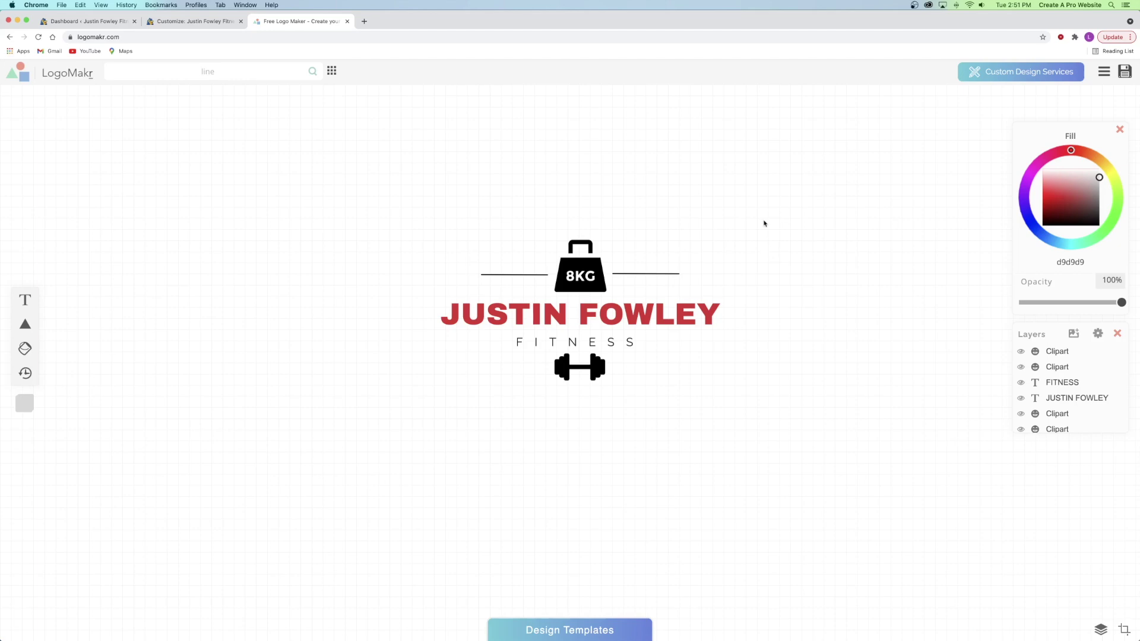
Select all logo elements, enlarge the whole logo, and save it
drag(766, 190, 396, 440)
drag(610, 257, 458, 289)
drag(576, 272, 615, 247)
click(699, 307)
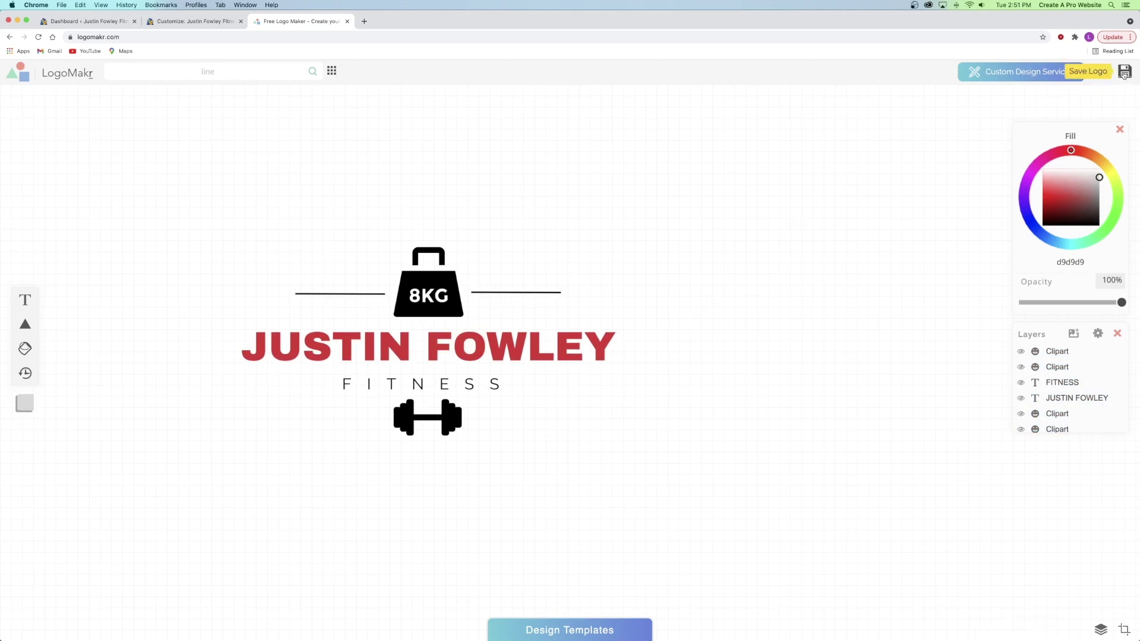
click(1124, 73)
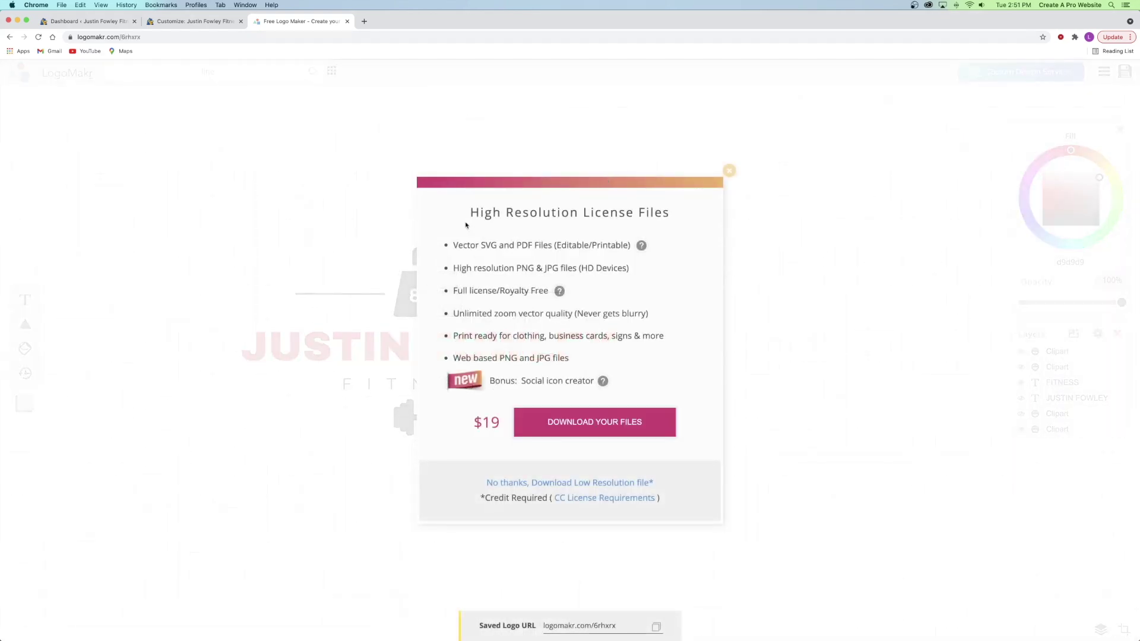
Download the logo as the free low-resolution PNG and close the download notice
drag(471, 209, 613, 206)
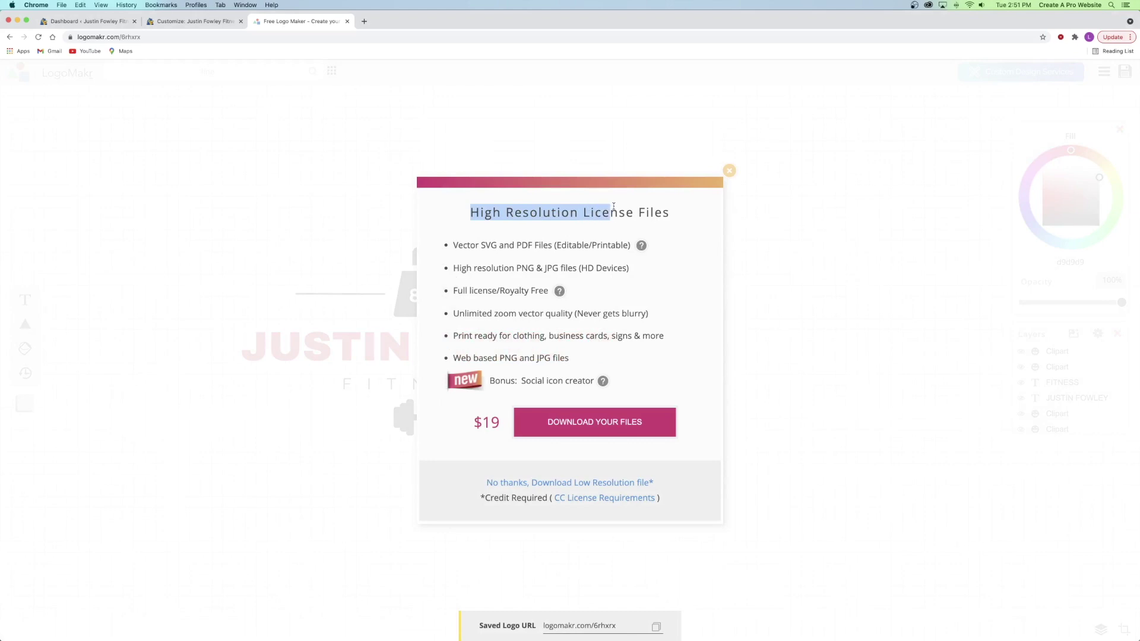
click(486, 422)
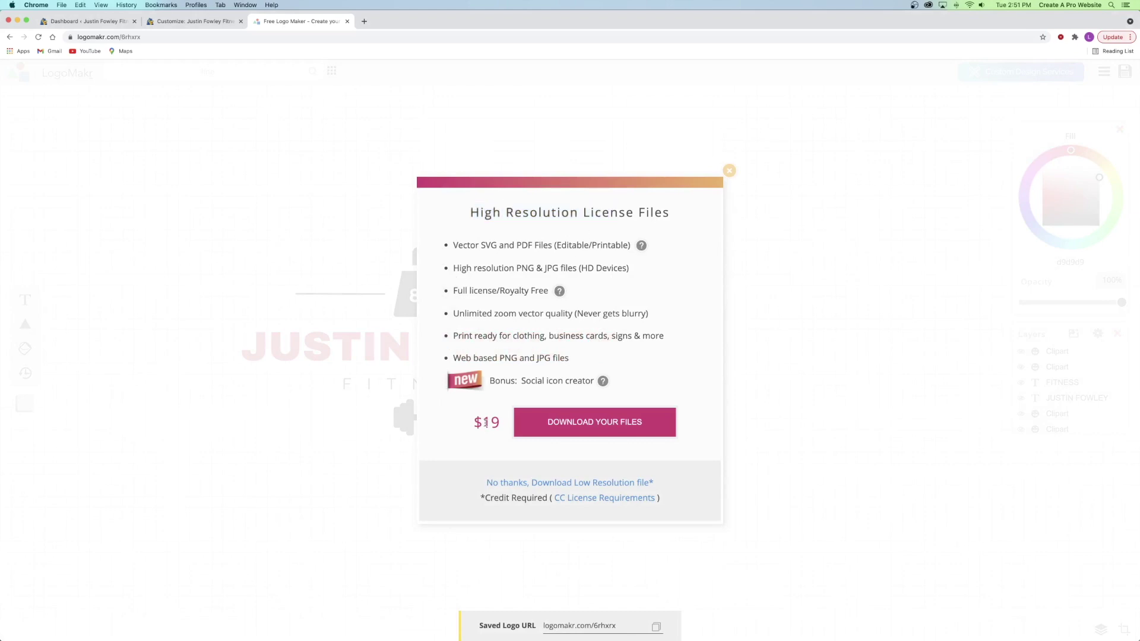
click(585, 484)
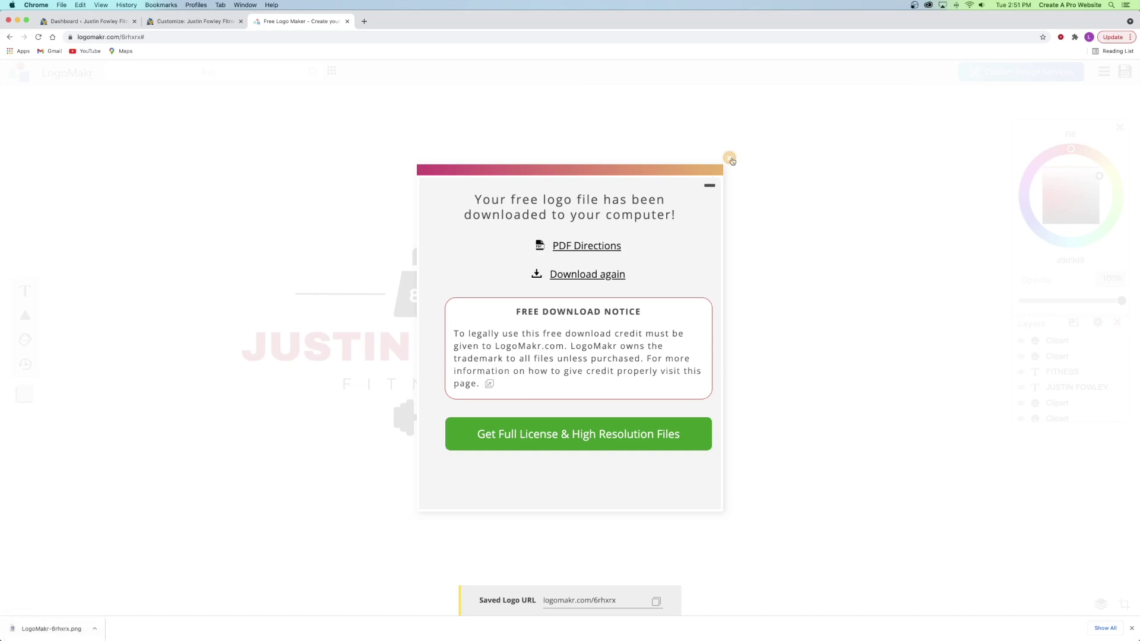
click(730, 158)
drag(735, 150, 249, 513)
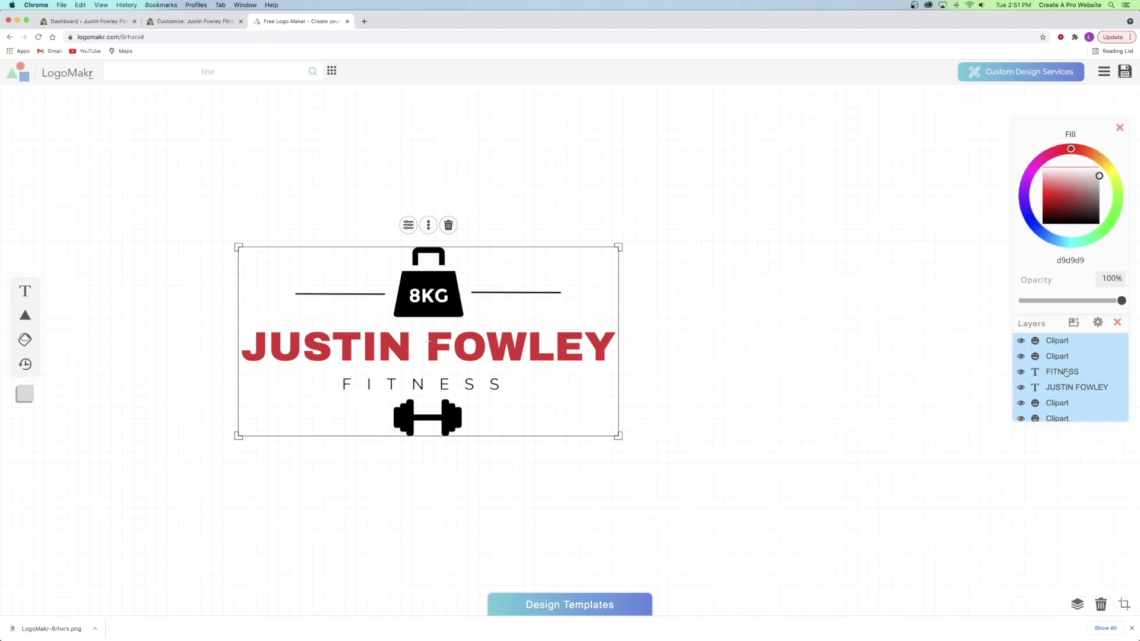
Make the icons and FITNESS white, download another low-res PNG, then turn everything black 000000
shift+click(1068, 389)
shift+click(1066, 376)
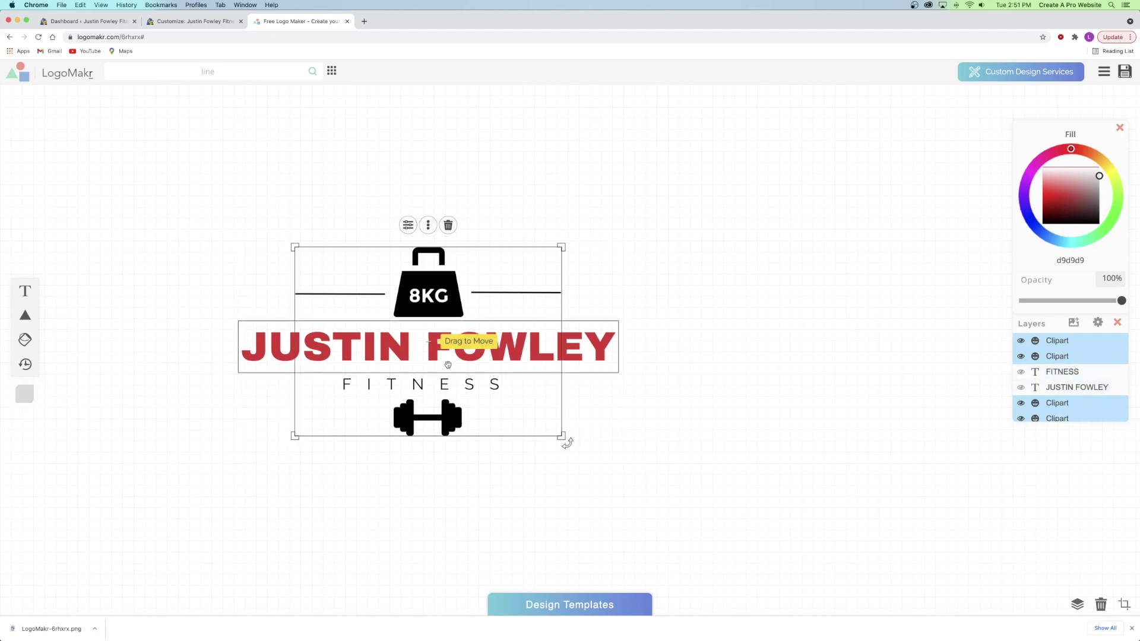
drag(1054, 207, 1109, 160)
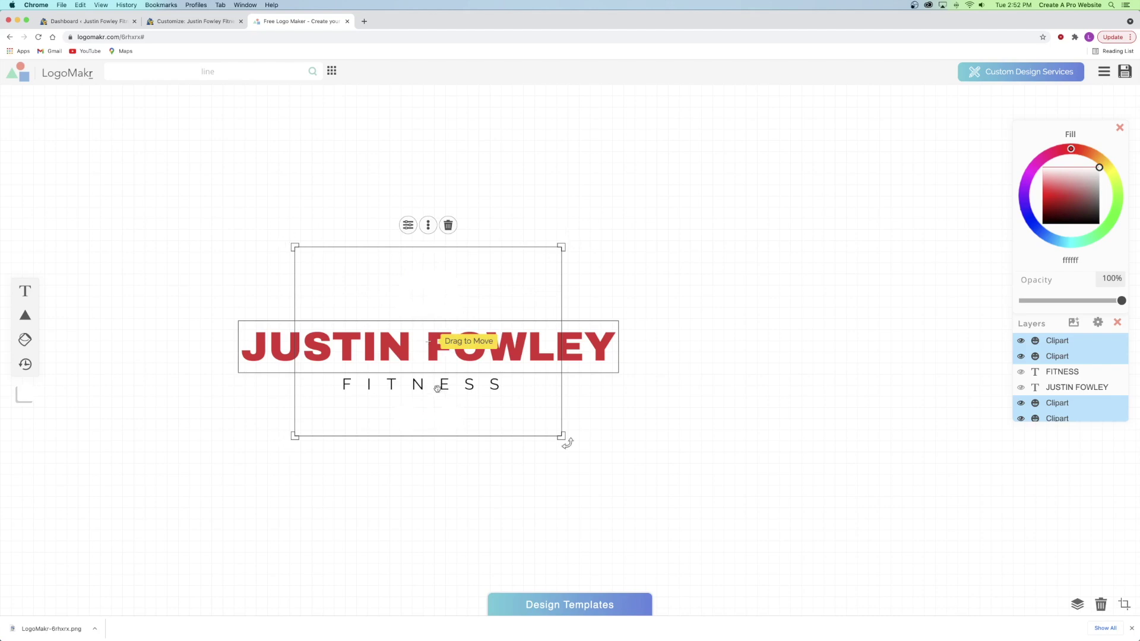
shift+click(1068, 373)
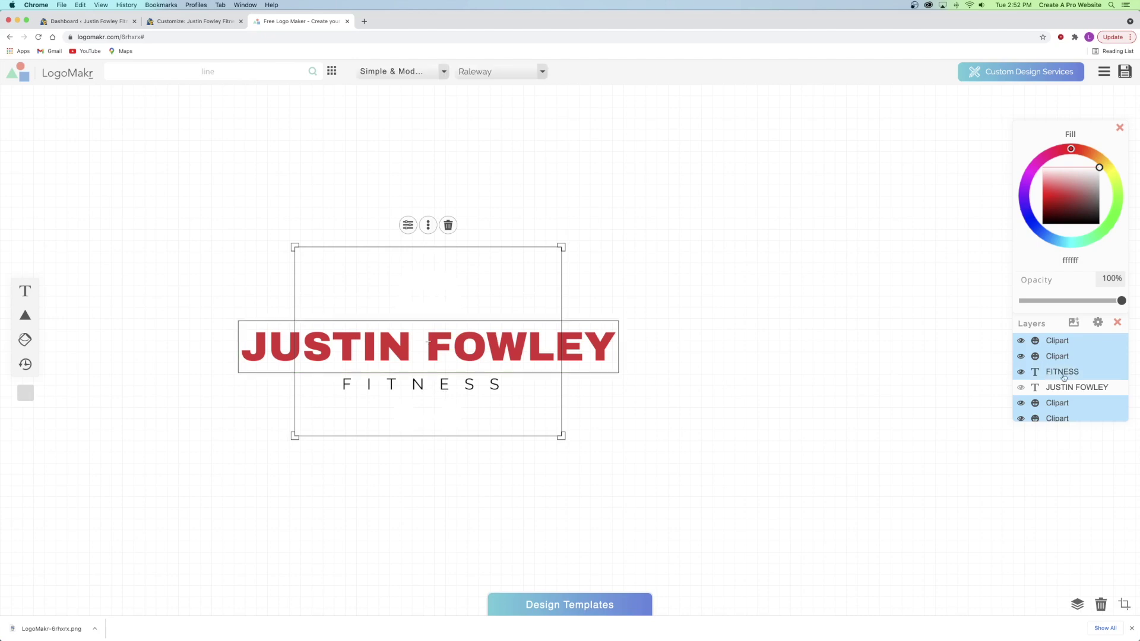
drag(1079, 177, 1105, 152)
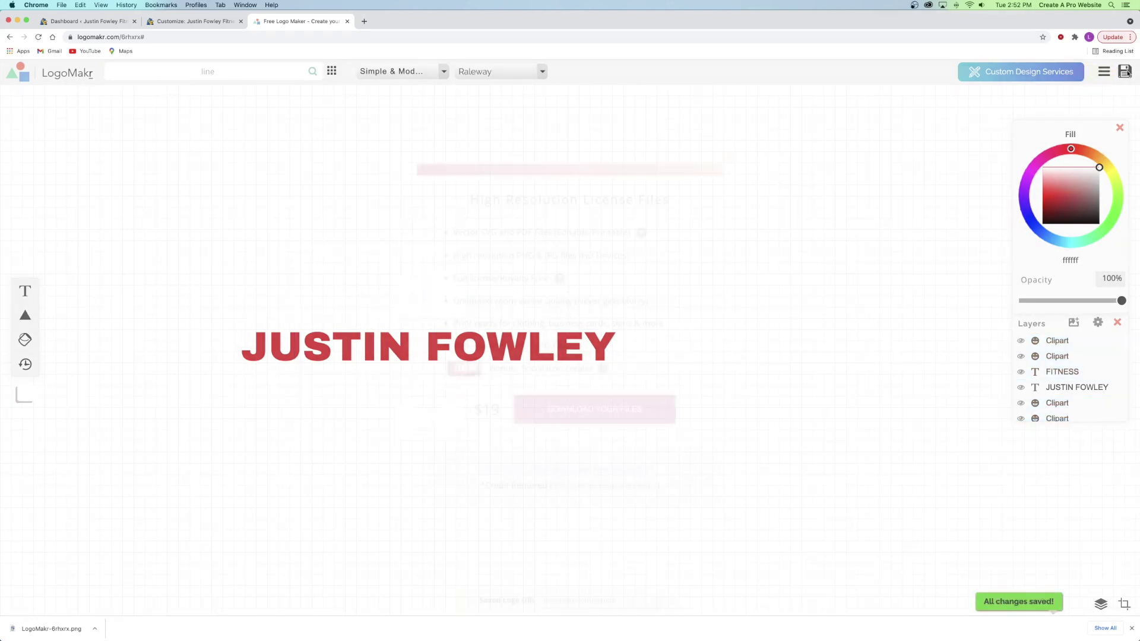
click(541, 469)
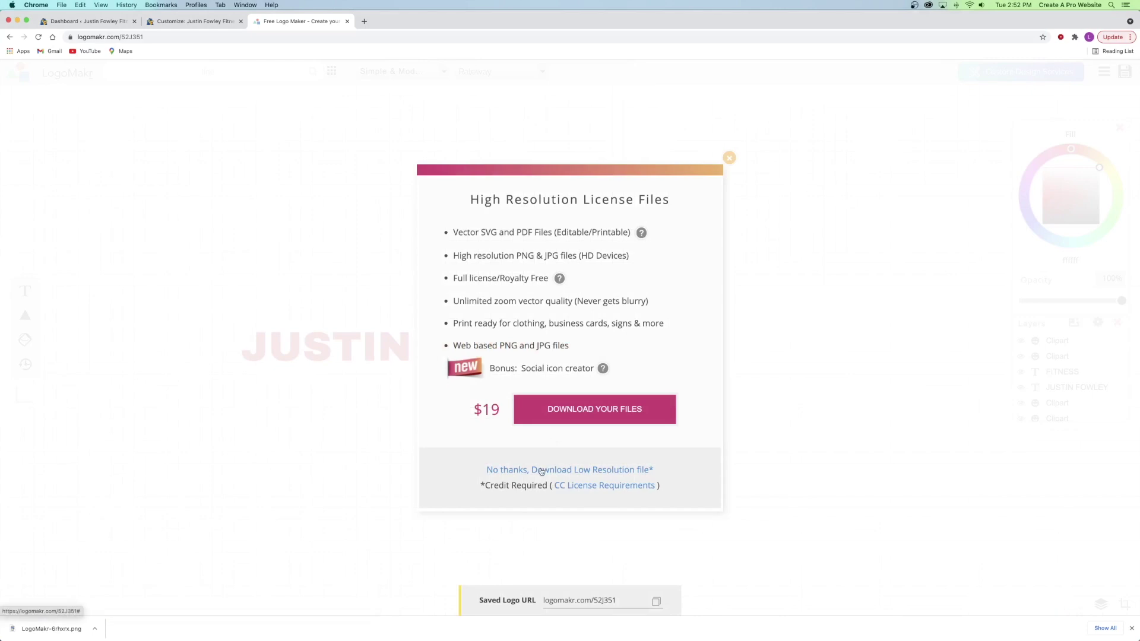
click(731, 158)
drag(752, 163, 123, 537)
click(1043, 222)
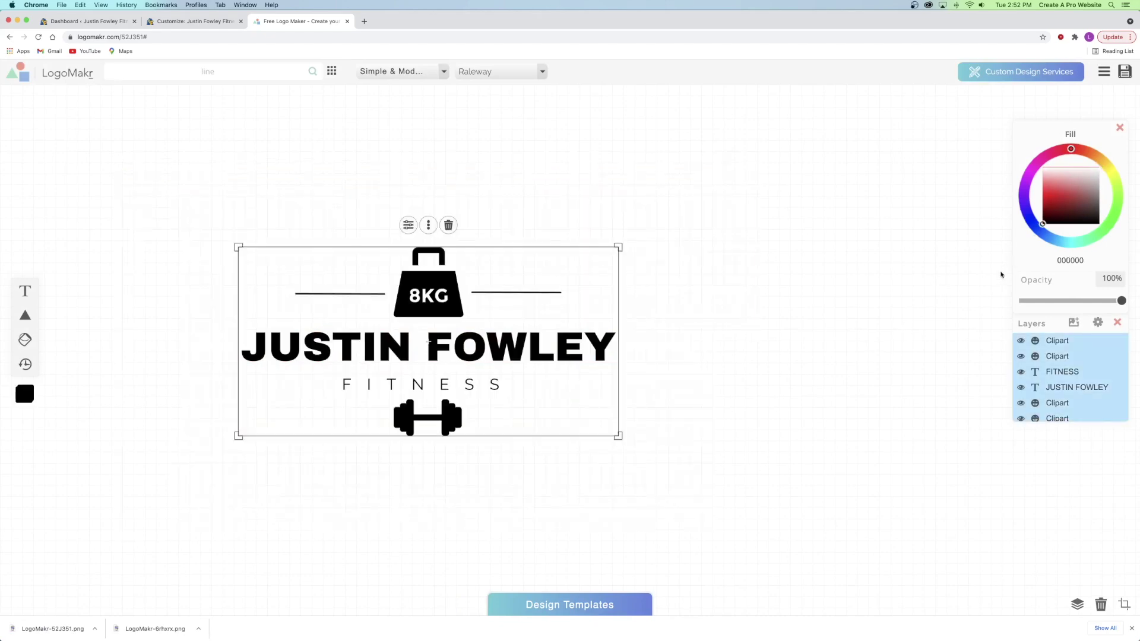
Delete the name and FITNESS text and the lines, then centre and resize the kettlebell
click(757, 284)
click(524, 348)
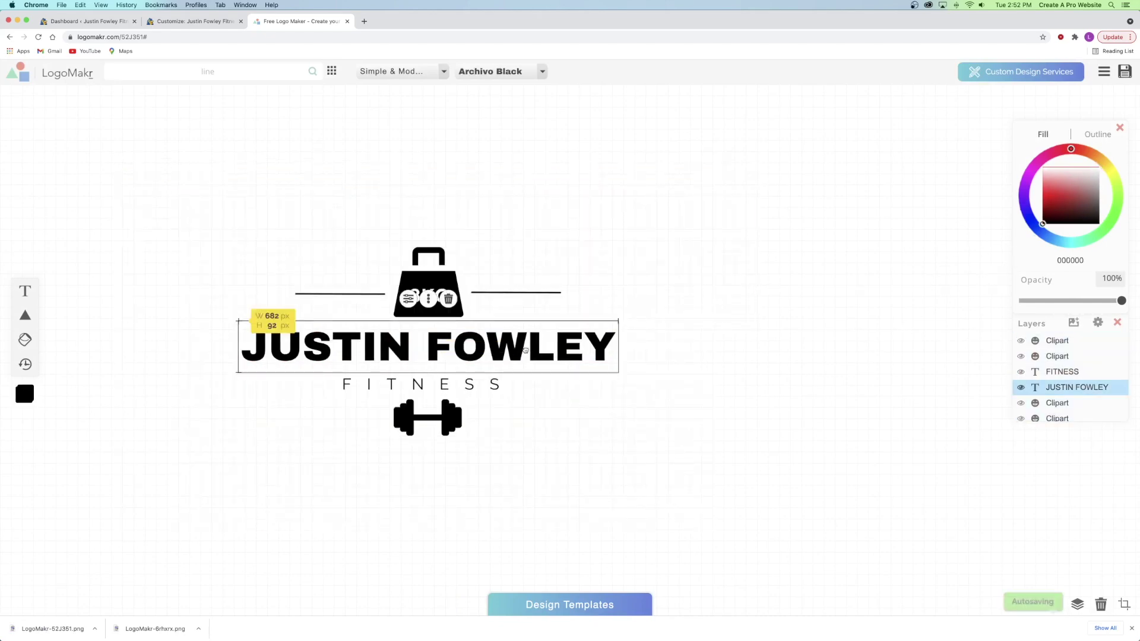
drag(754, 350, 417, 385)
key(Delete)
click(522, 294)
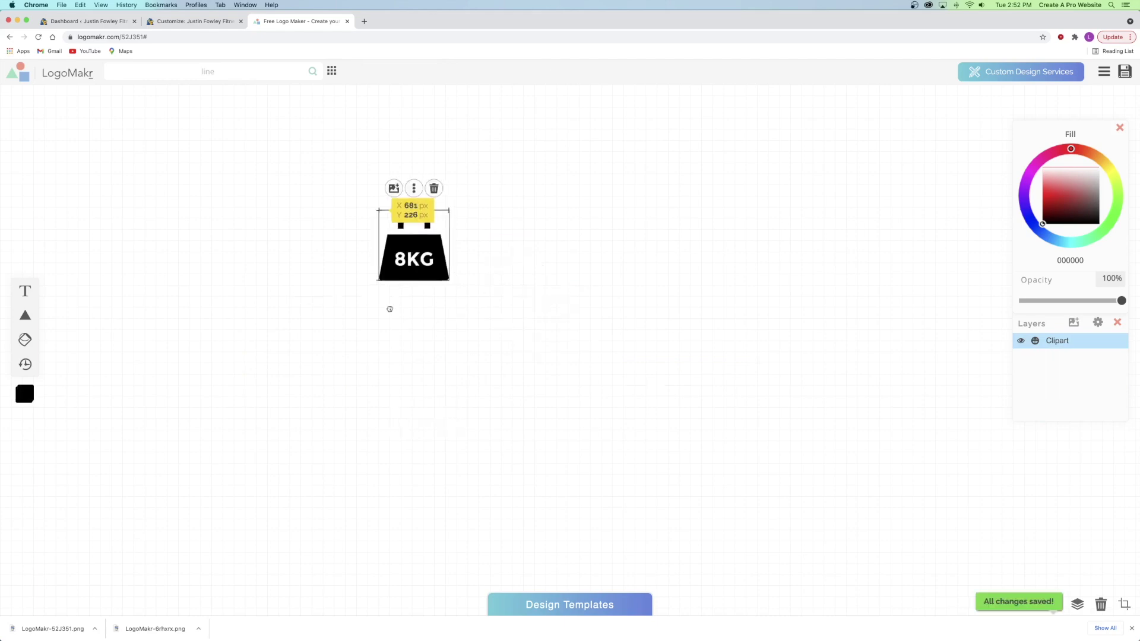
drag(389, 308, 480, 339)
drag(540, 310, 582, 360)
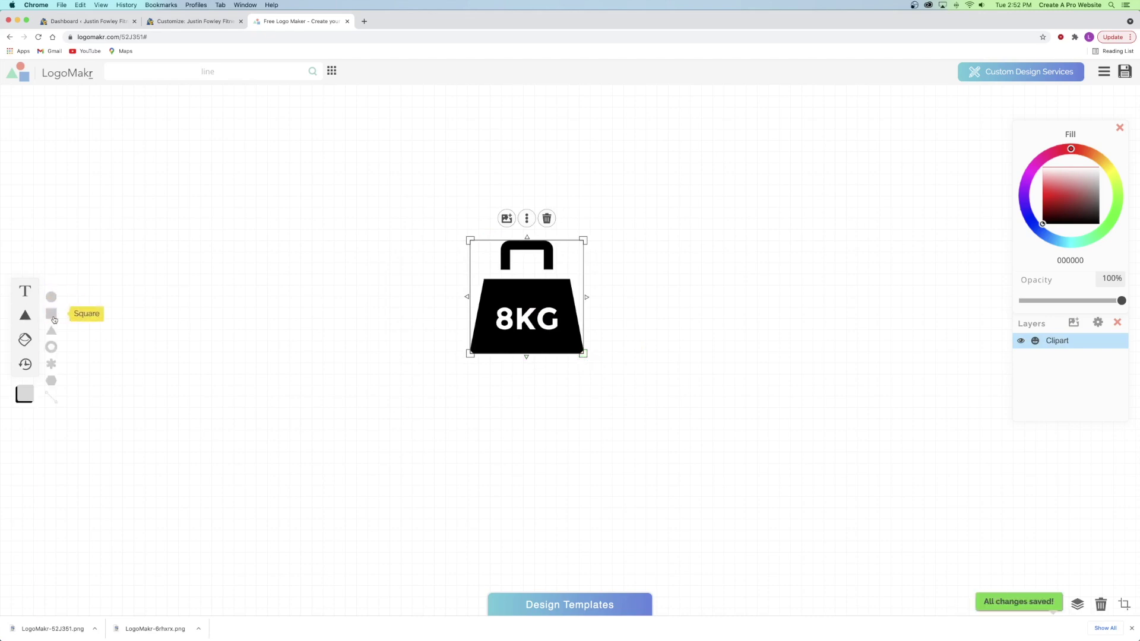
Add a square shape behind the kettlebell, enlarge it, and centre the kettlebell on it
click(52, 315)
drag(519, 337, 488, 305)
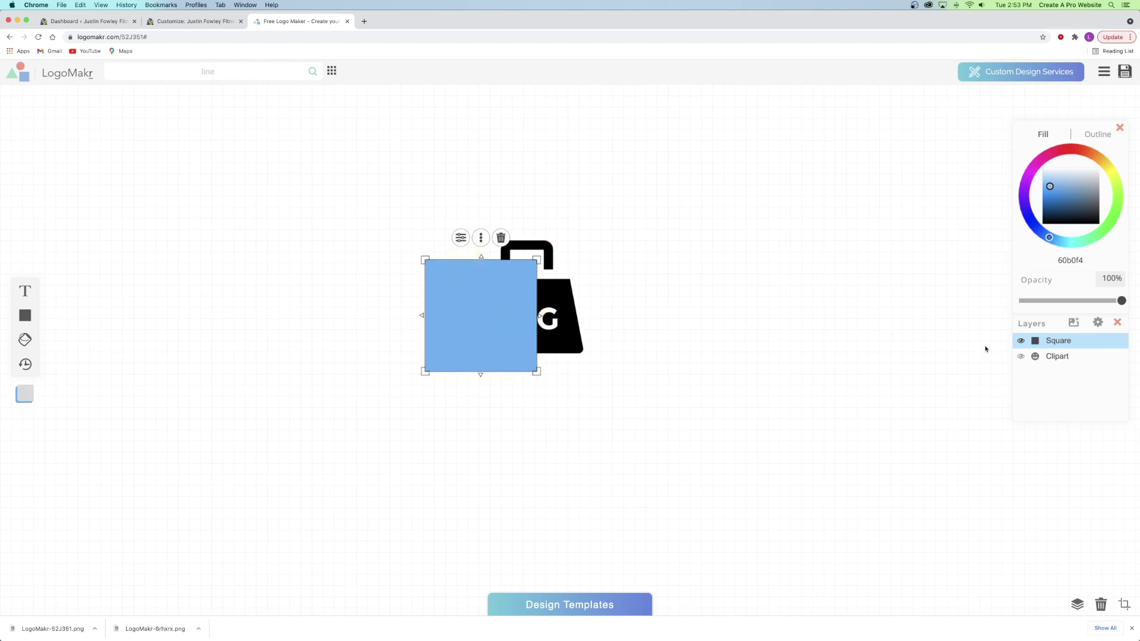
drag(1061, 343, 1060, 361)
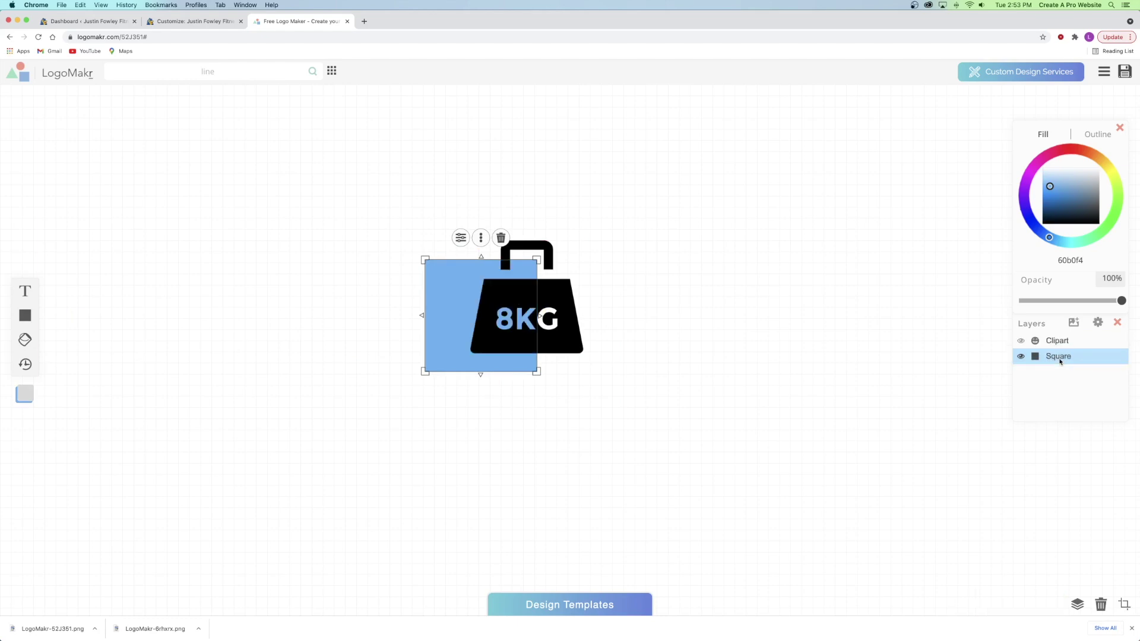
drag(547, 291, 670, 305)
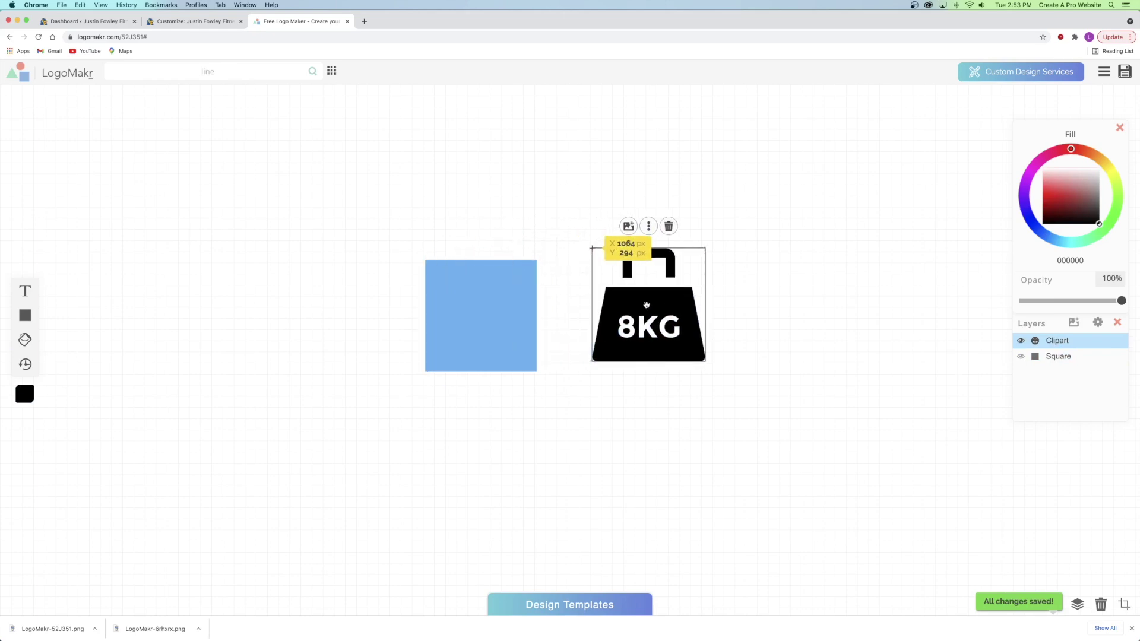
drag(516, 310, 515, 301)
drag(537, 246, 561, 223)
drag(634, 314, 474, 297)
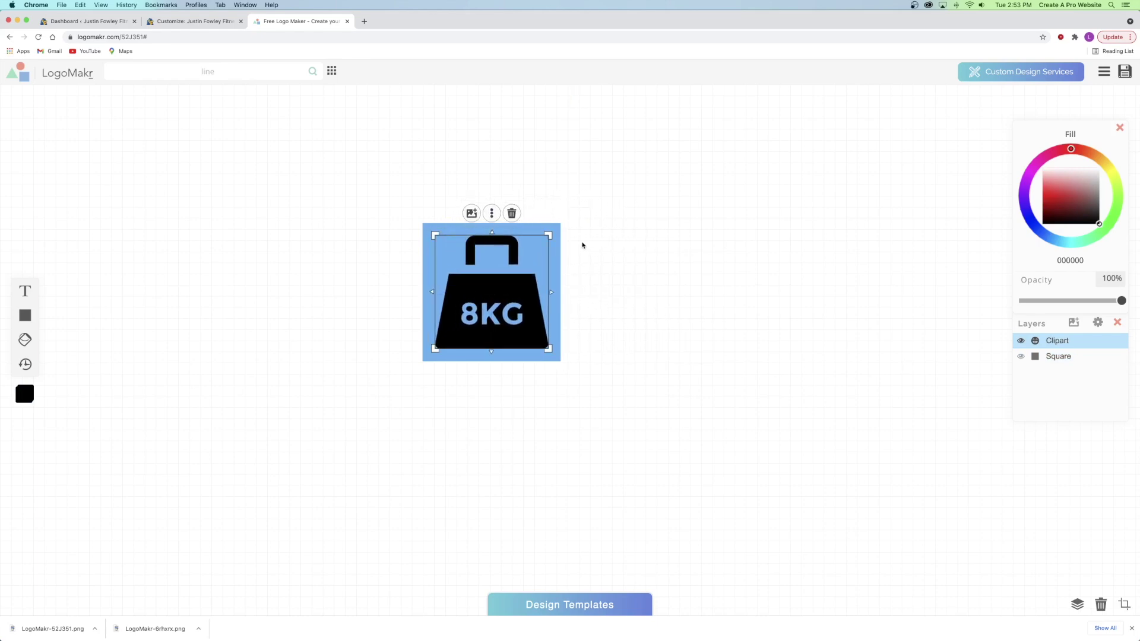
Colour the square red dd3333 and round its corners to 28%
click(524, 241)
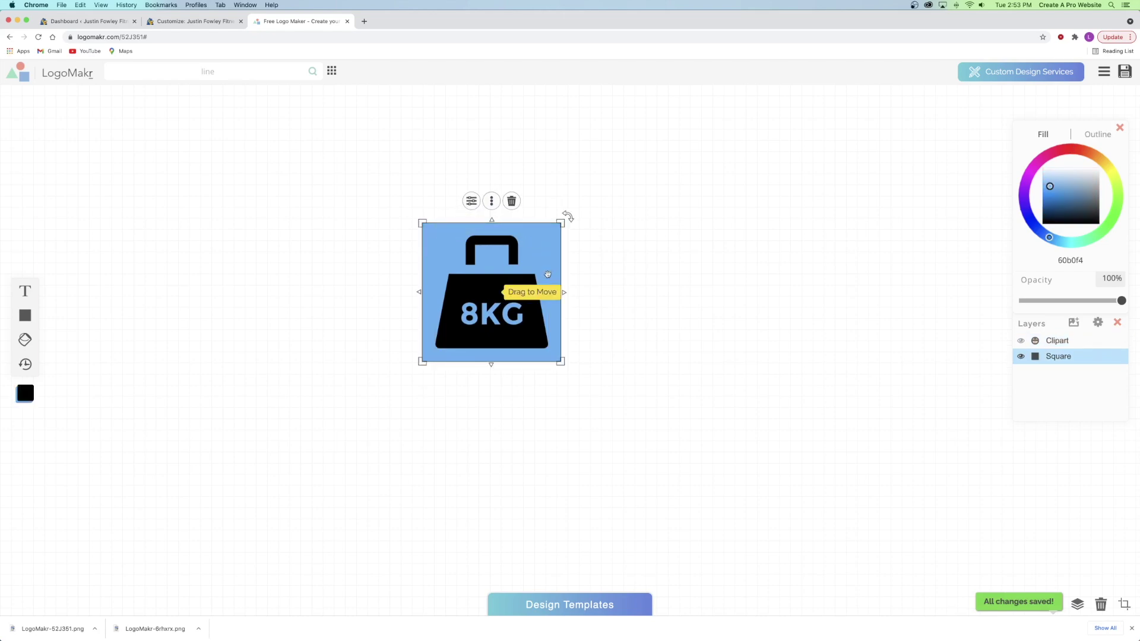
double_click(1068, 261)
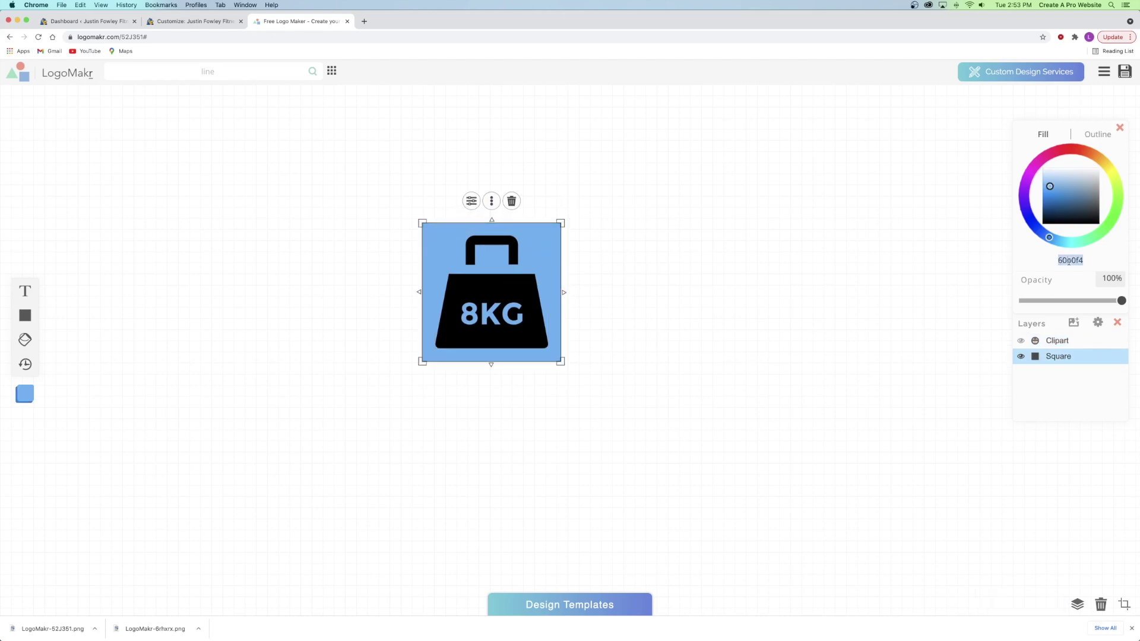
text(dd3333)
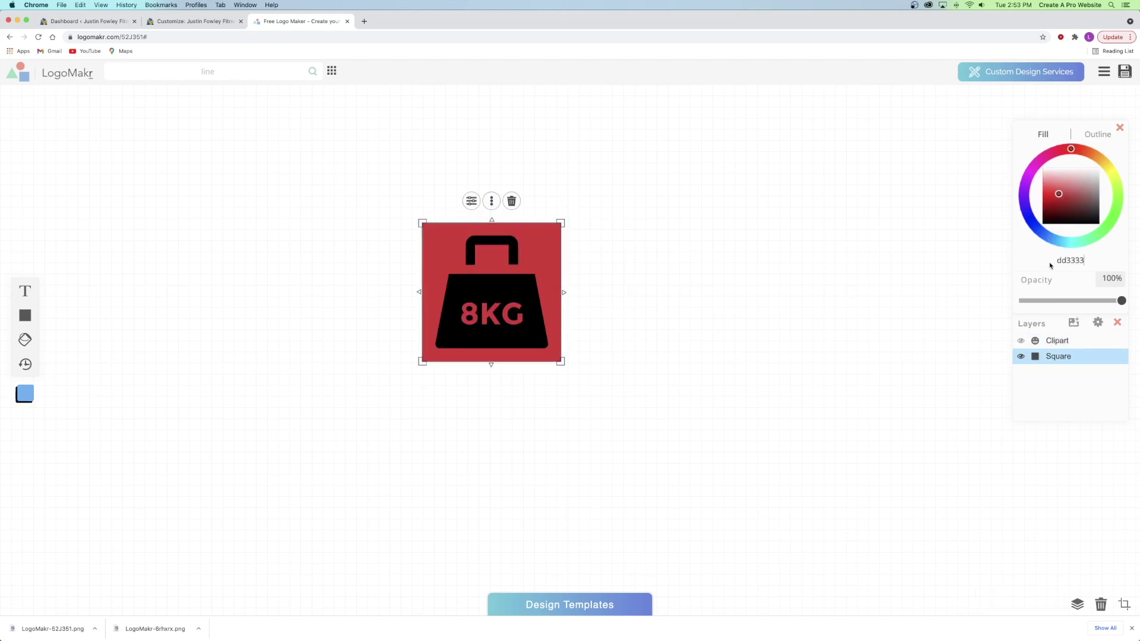
click(471, 201)
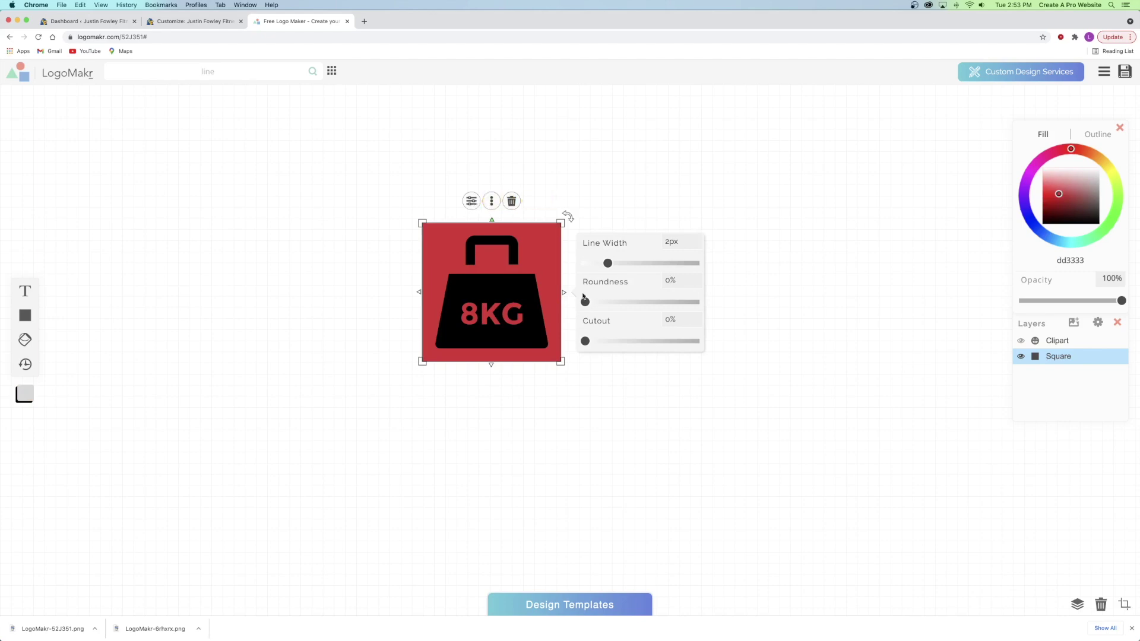
drag(585, 301, 611, 302)
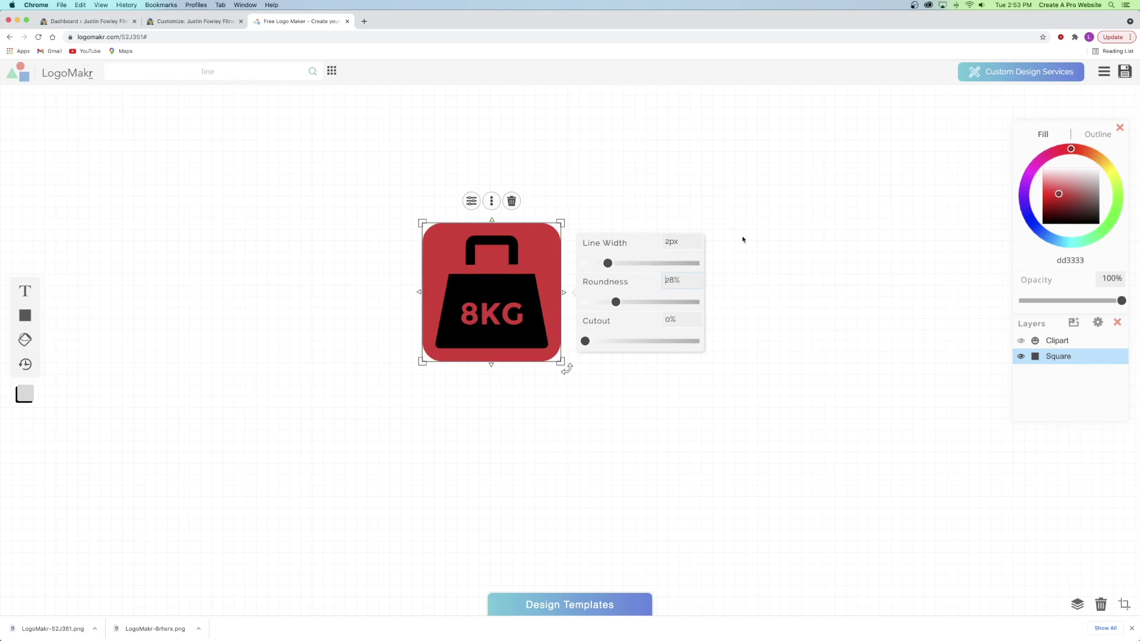
click(776, 209)
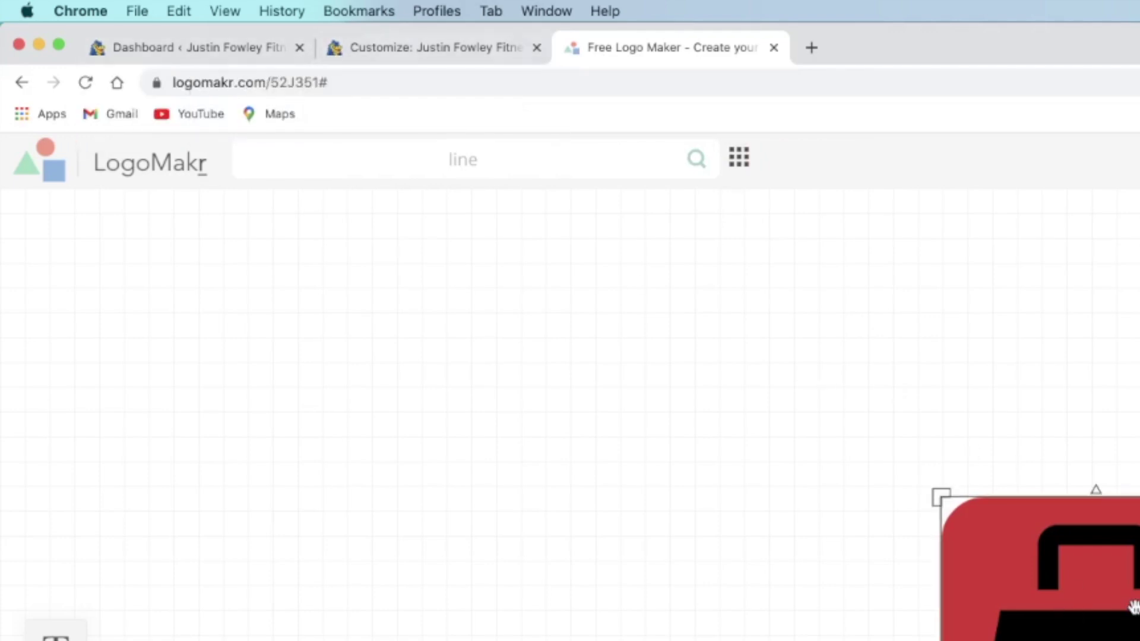
Download the red kettlebell icon from LogoMakr as a free low-resolution PNG
click(1123, 72)
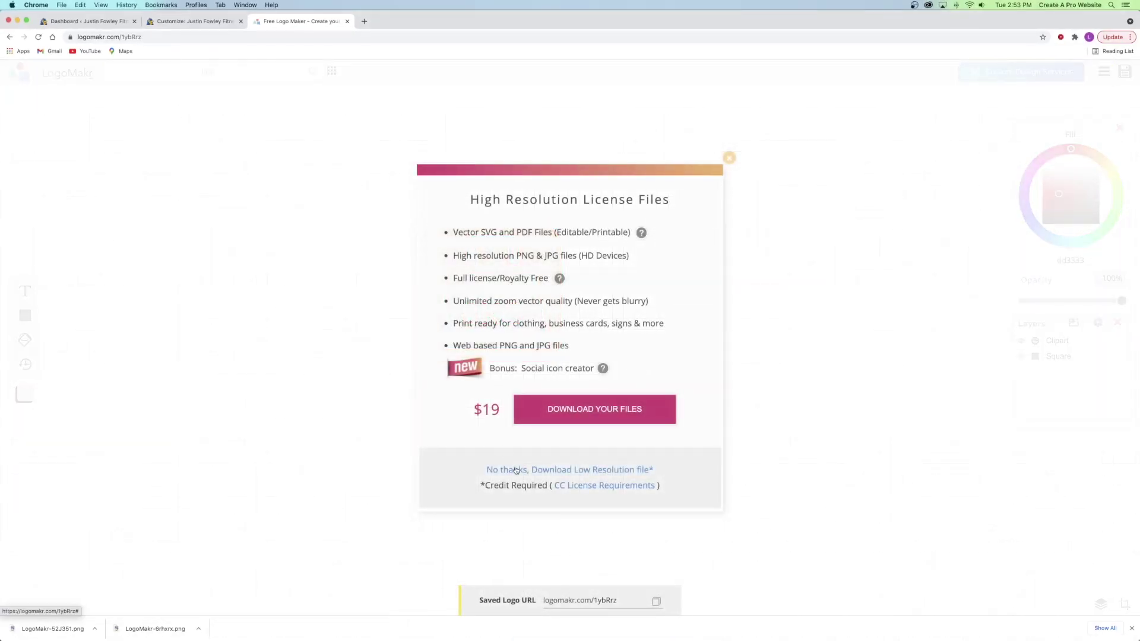
click(517, 469)
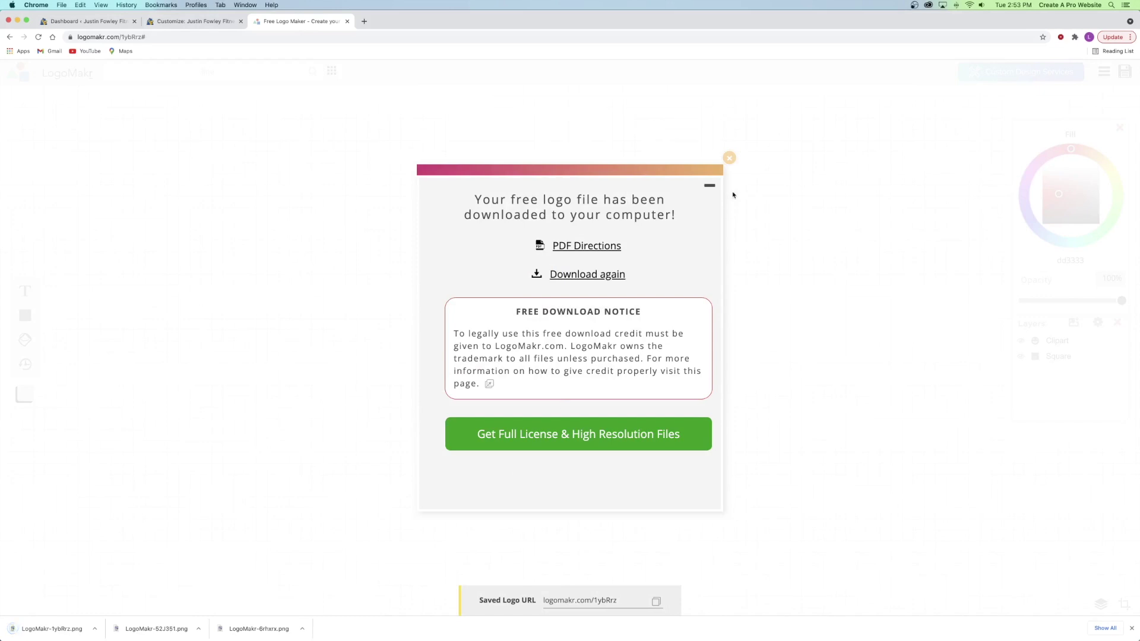
click(729, 157)
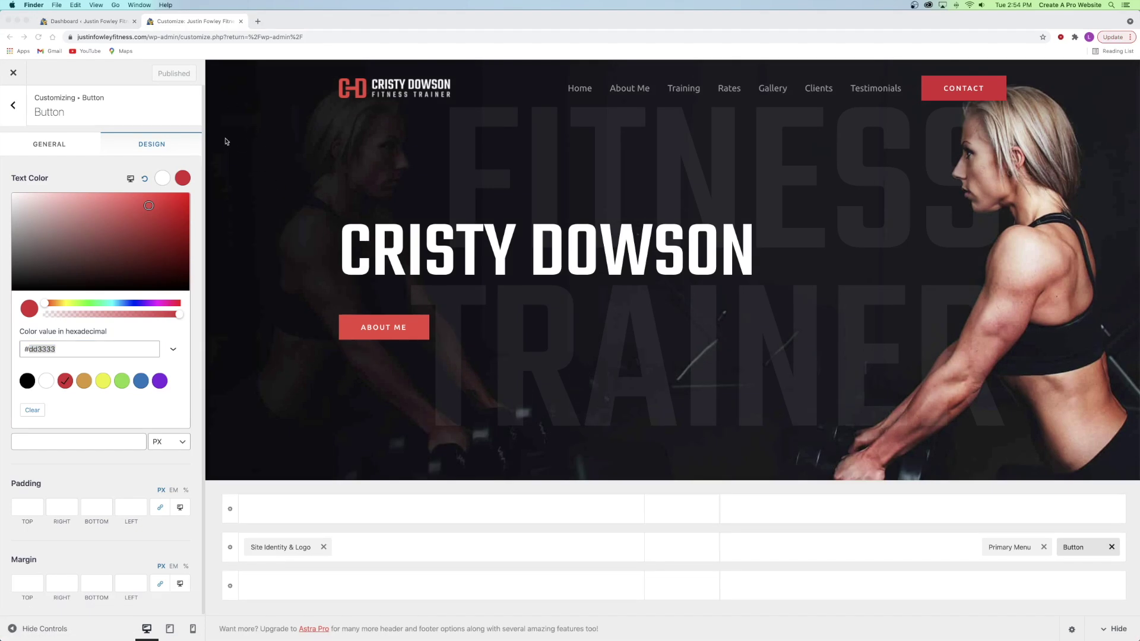
In Header Builder, remove the current header logo and open the Select logo media window
click(13, 110)
click(13, 106)
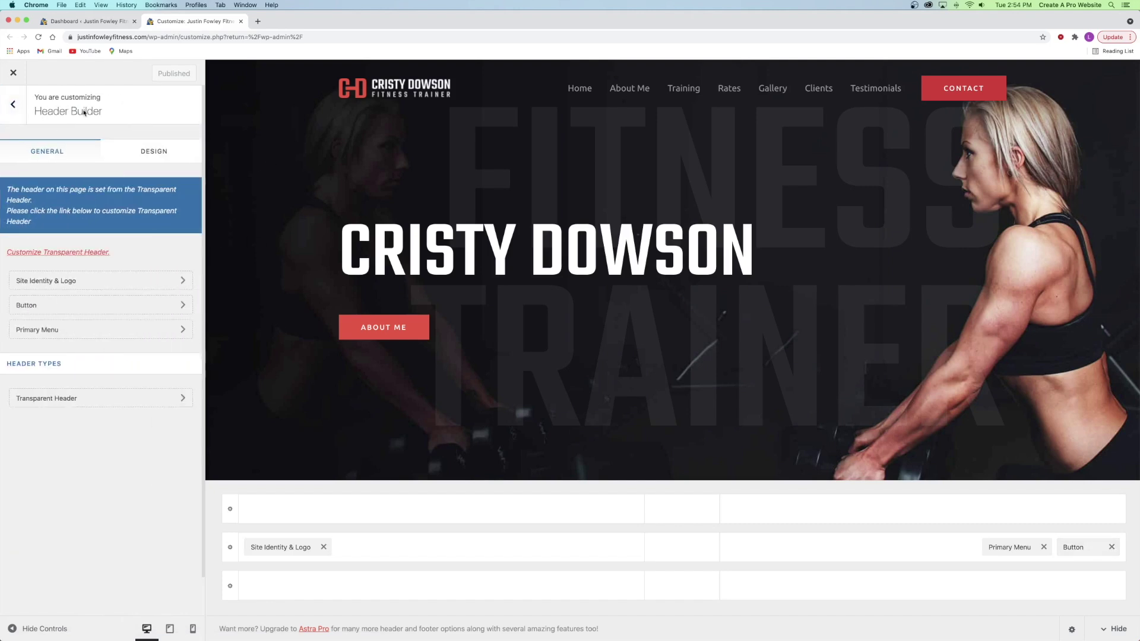
click(13, 105)
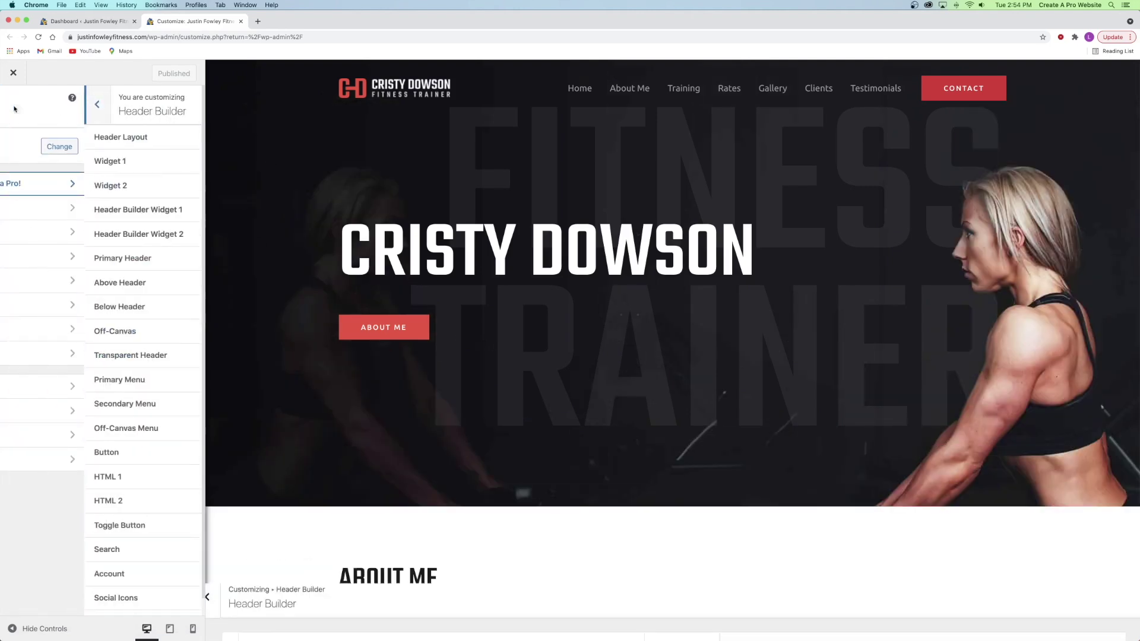
click(41, 234)
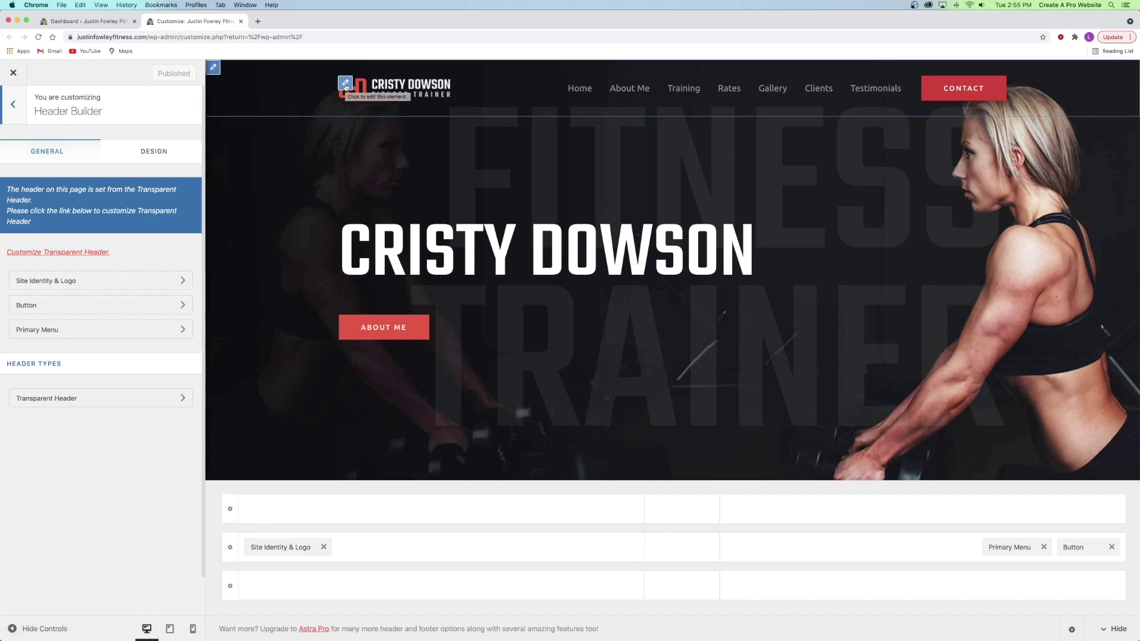
click(345, 86)
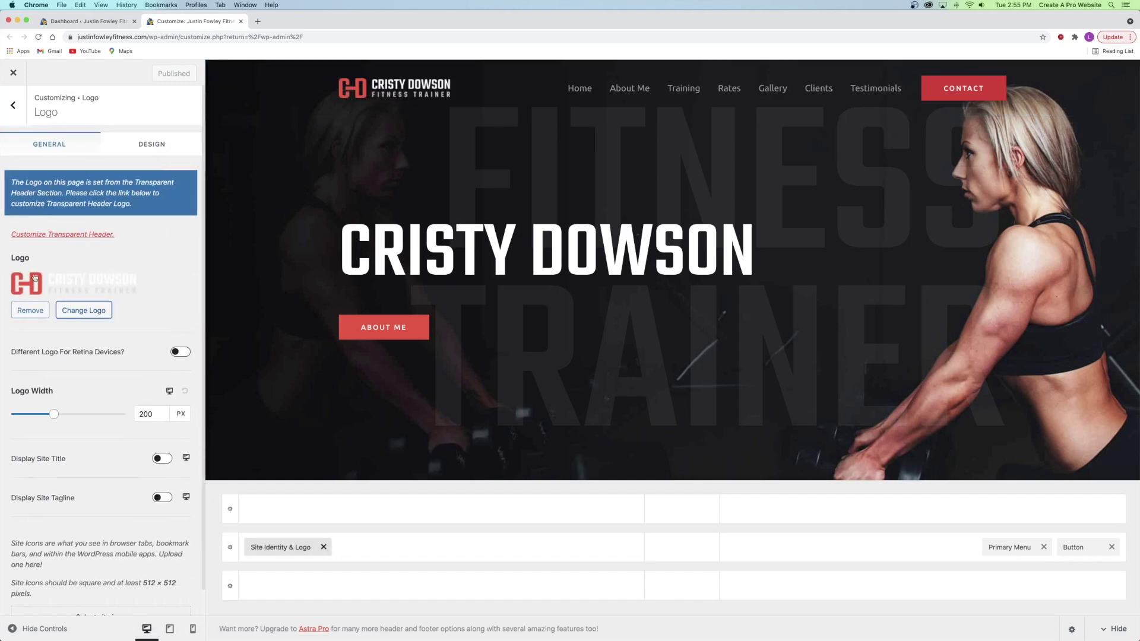
click(19, 308)
click(109, 285)
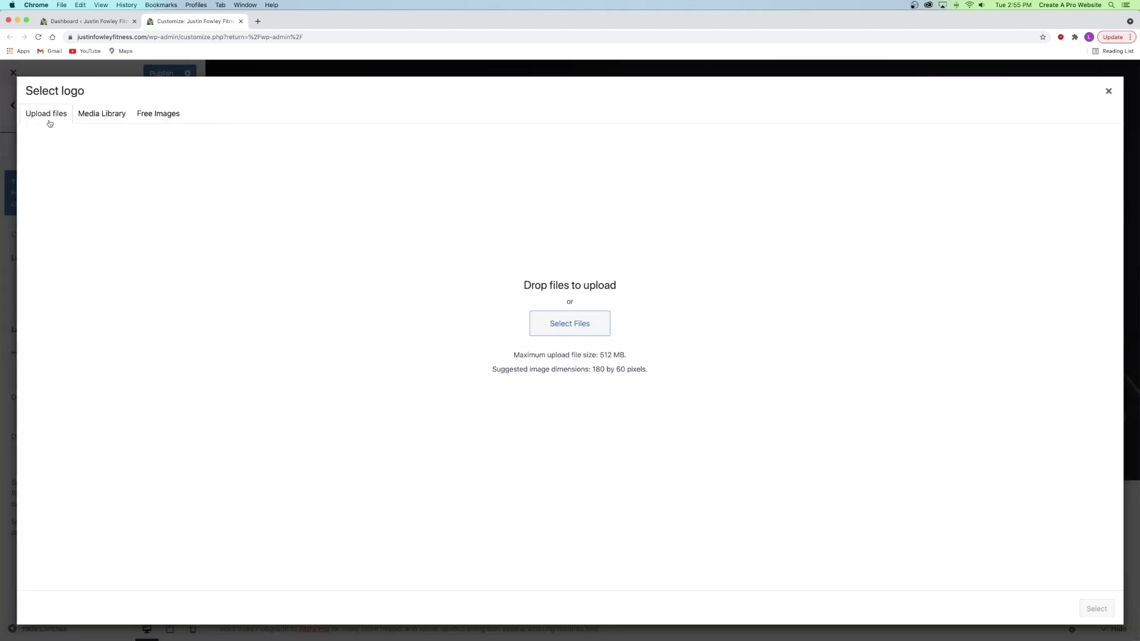
Upload the three LogoMakr PNGs from the Astra Images folder to the media library
click(555, 325)
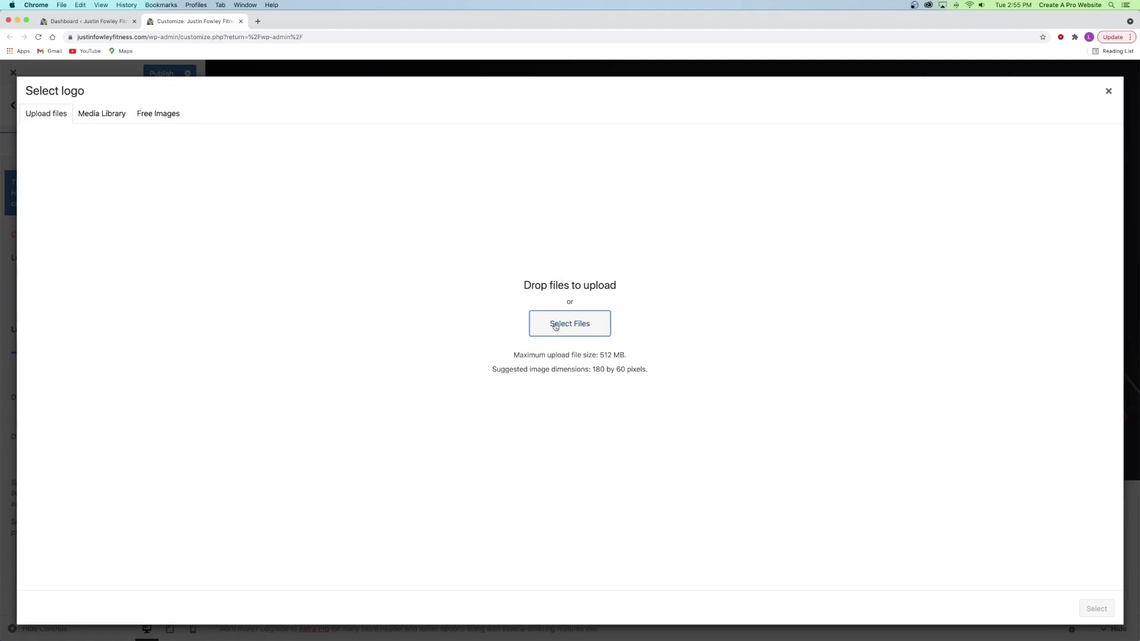
click(397, 94)
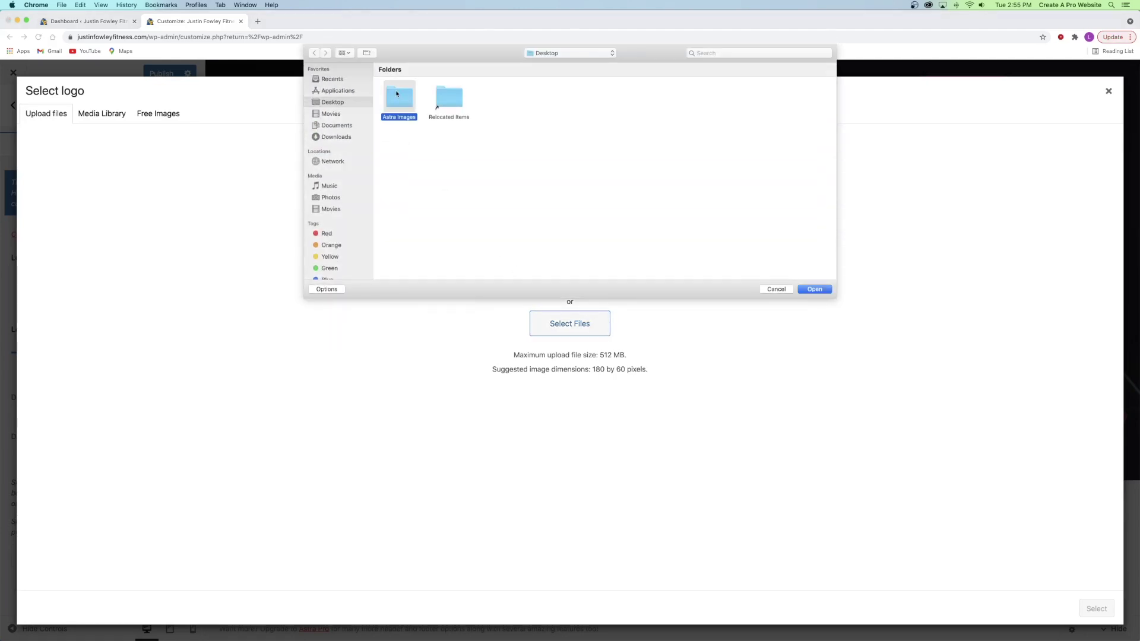
double_click(397, 93)
click(700, 153)
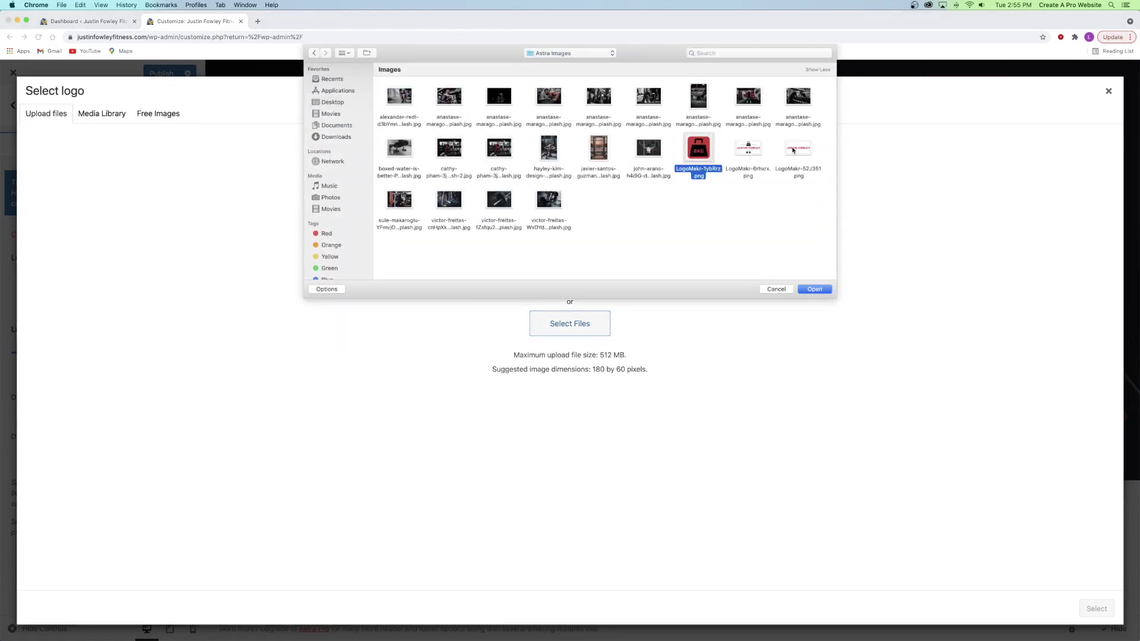
super+click(798, 149)
super+click(760, 151)
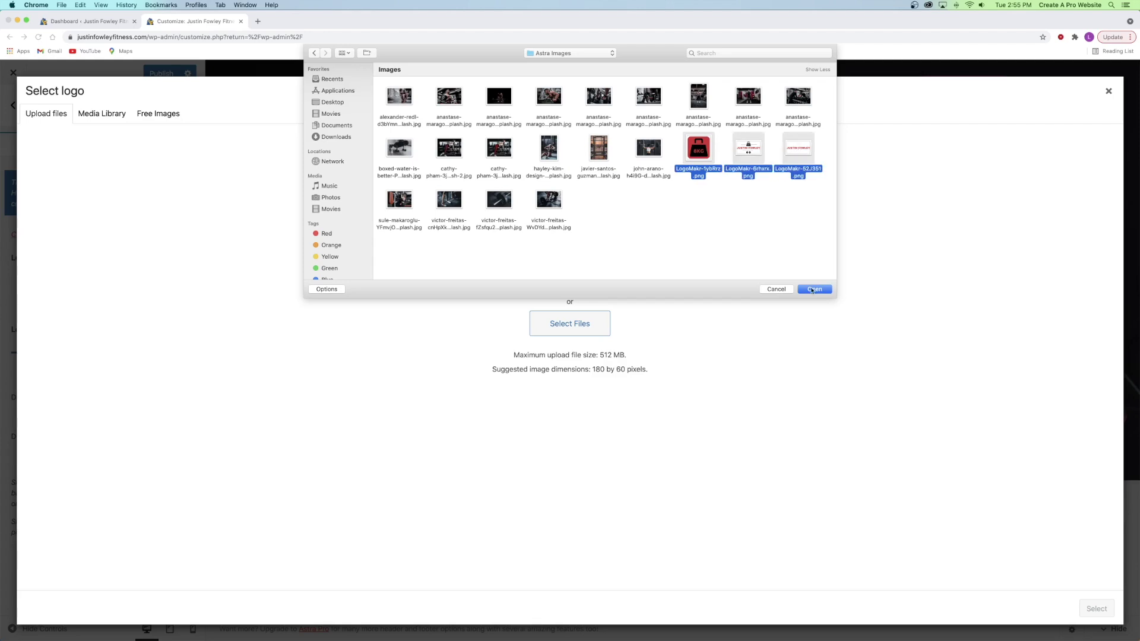
click(812, 290)
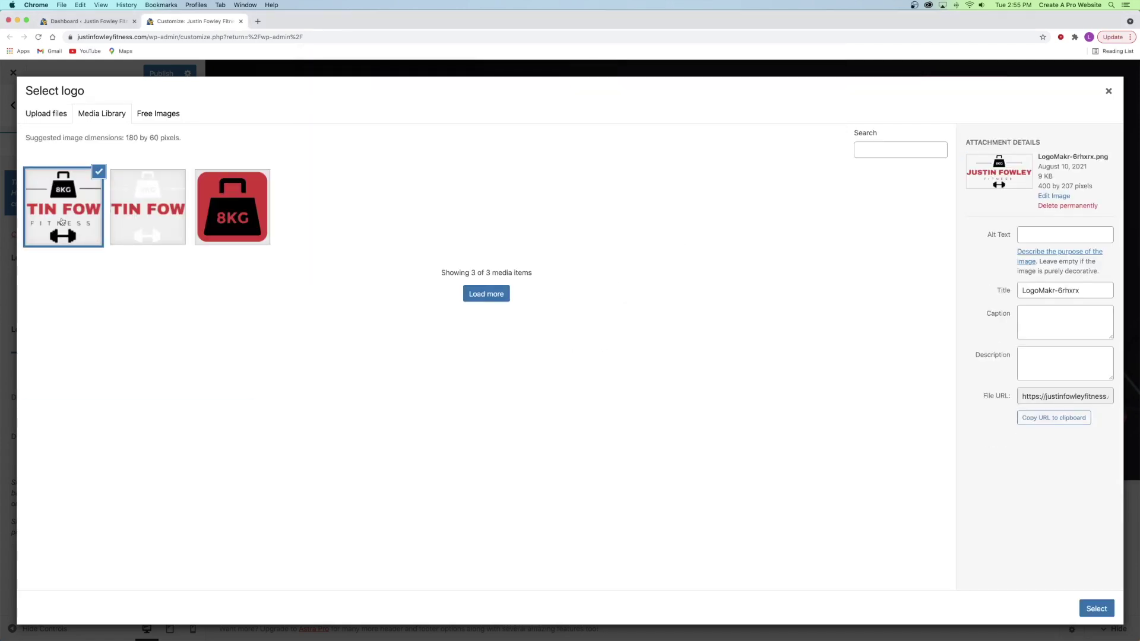
click(1092, 609)
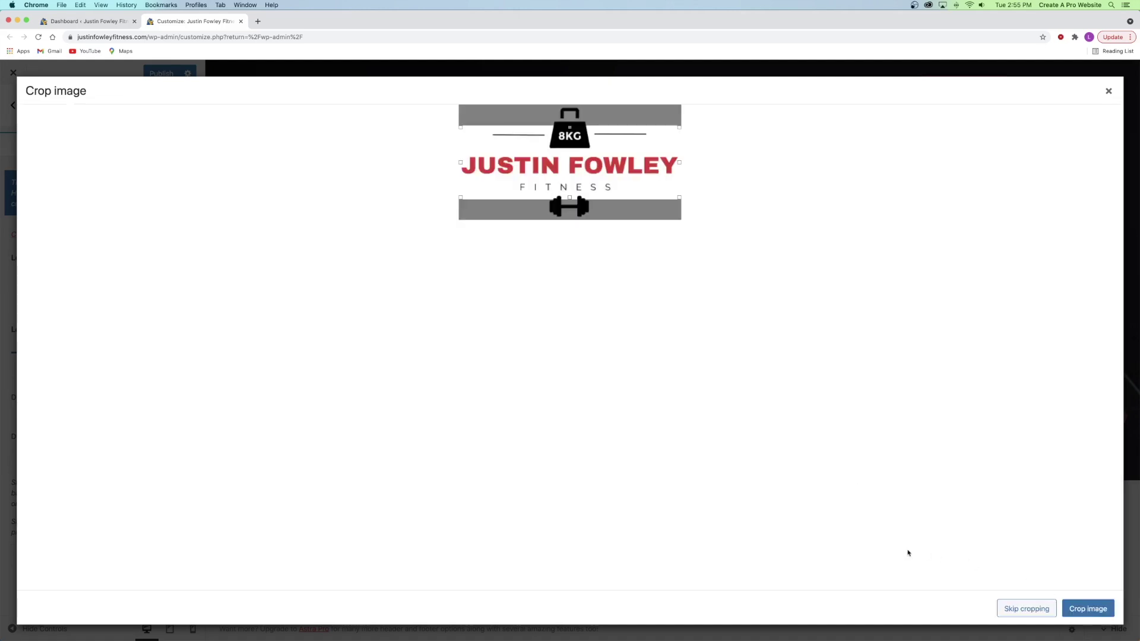
click(1014, 613)
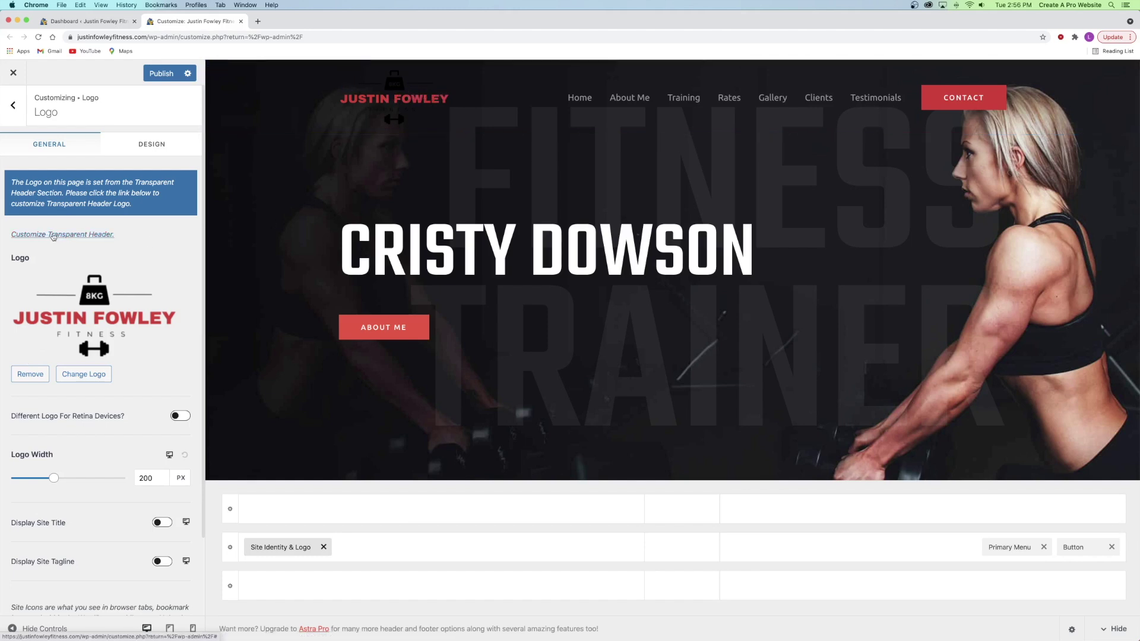
click(79, 236)
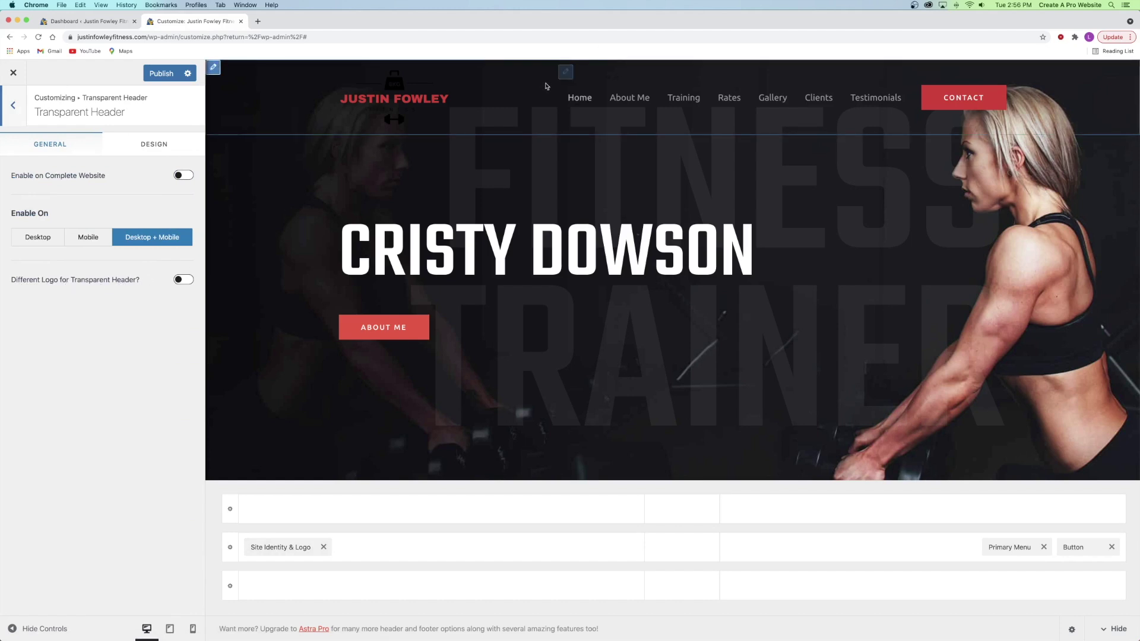
click(180, 282)
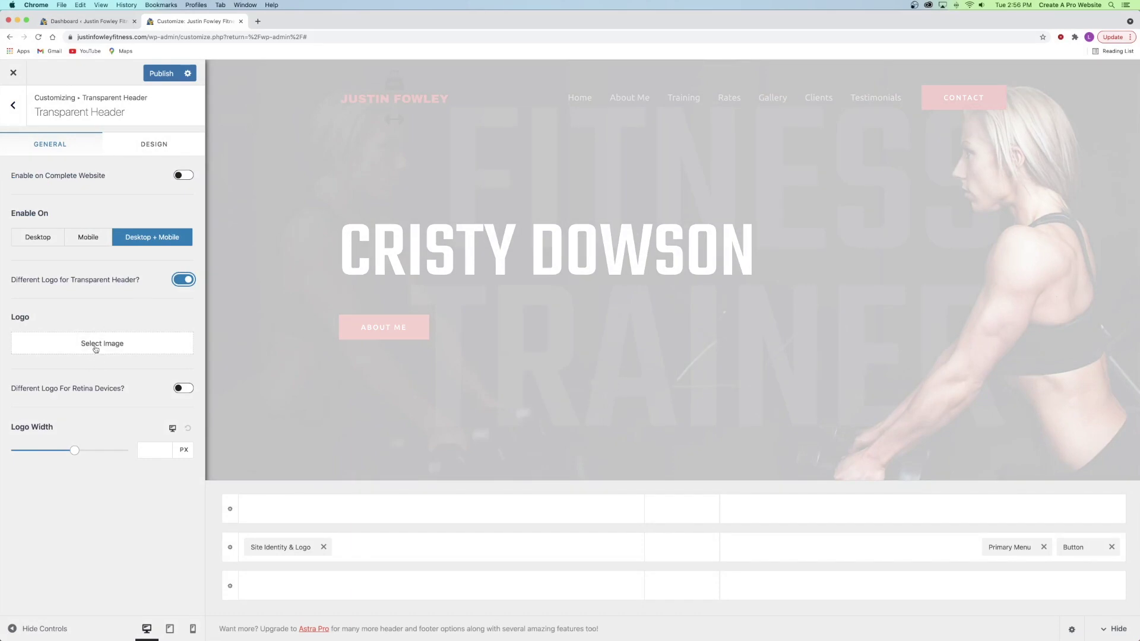
click(95, 347)
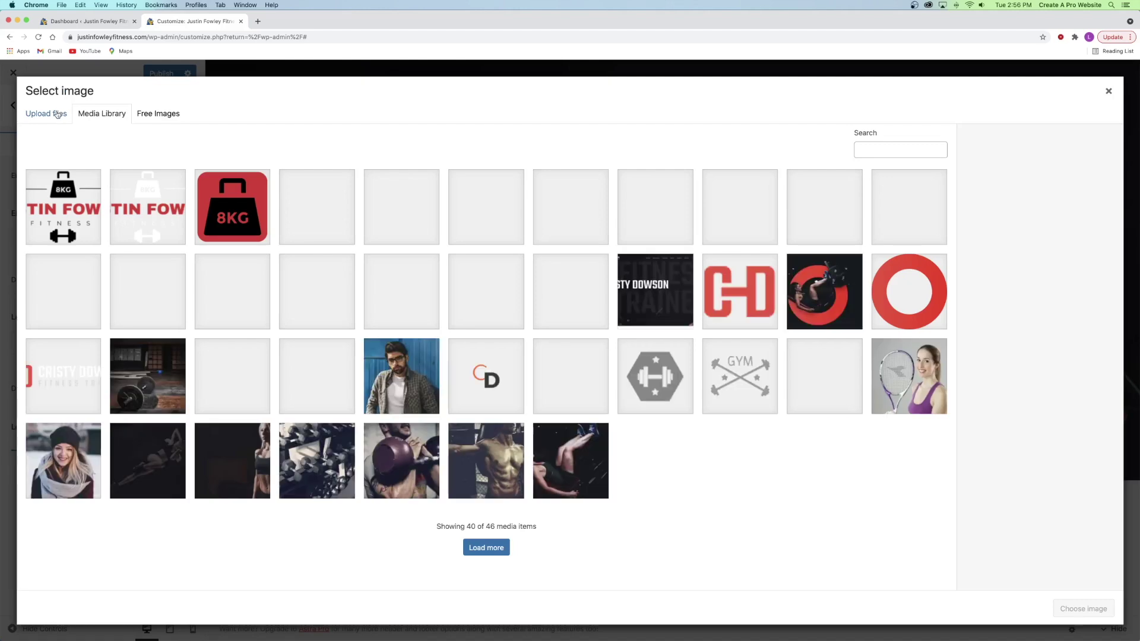
click(143, 201)
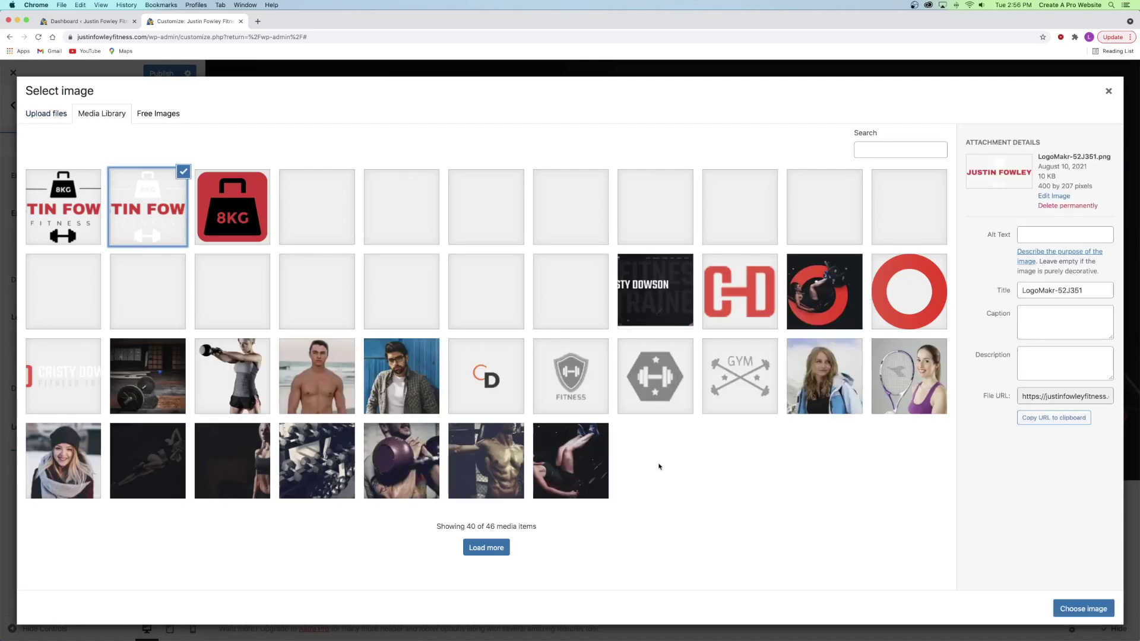
click(1095, 612)
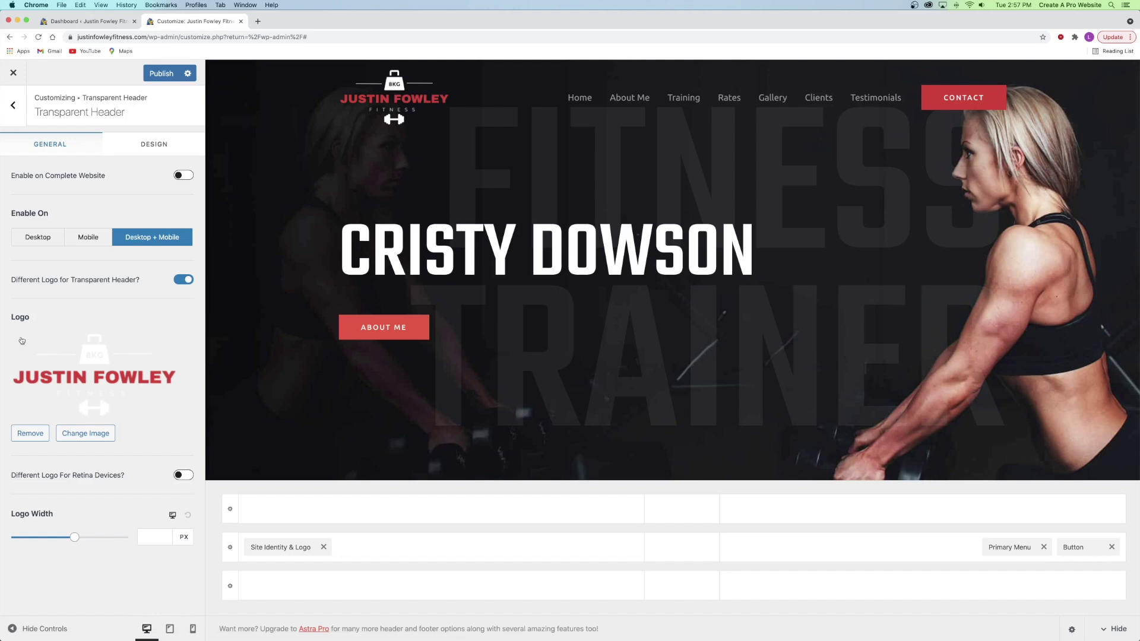
drag(61, 537, 52, 542)
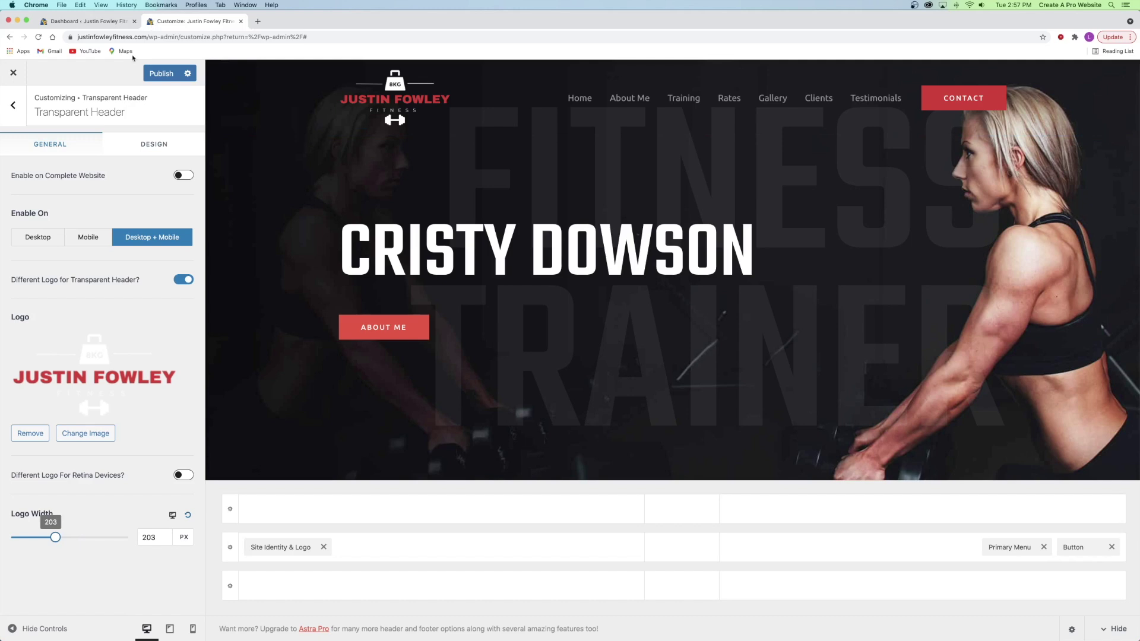
click(12, 106)
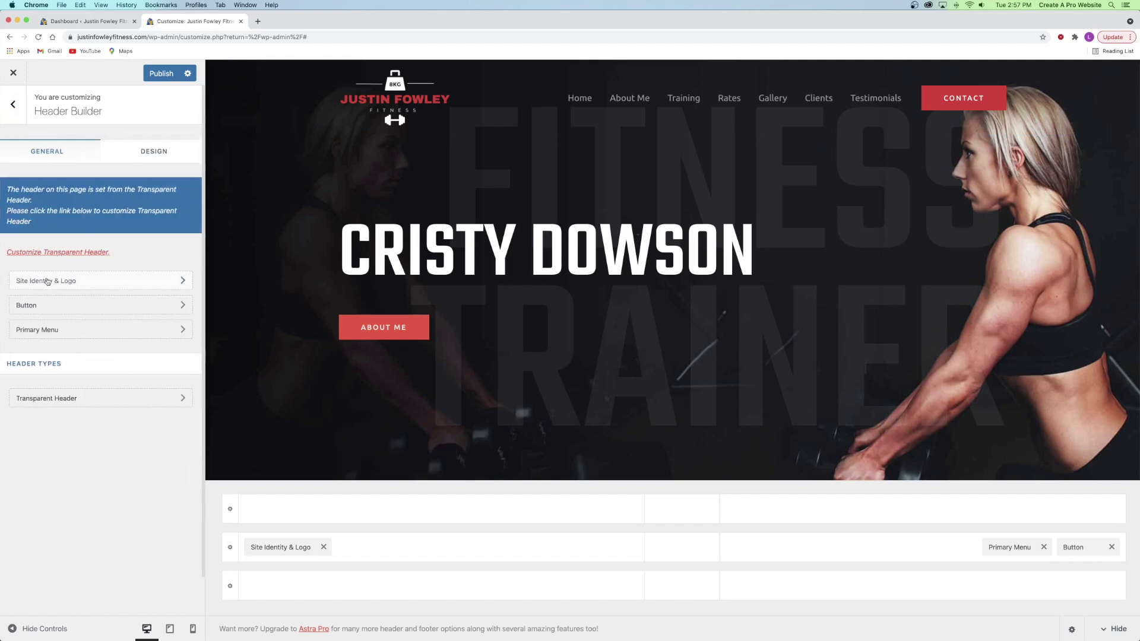
Set the red 8KG kettlebell image as the uncropped site icon and publish
click(76, 281)
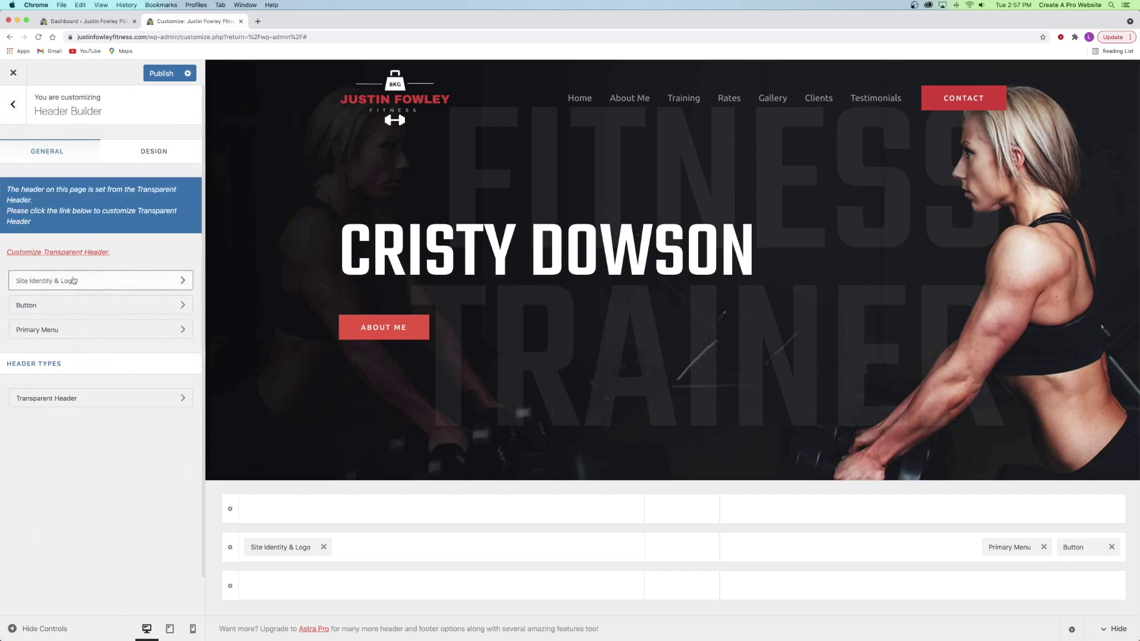
scroll(55, 291, down, 3)
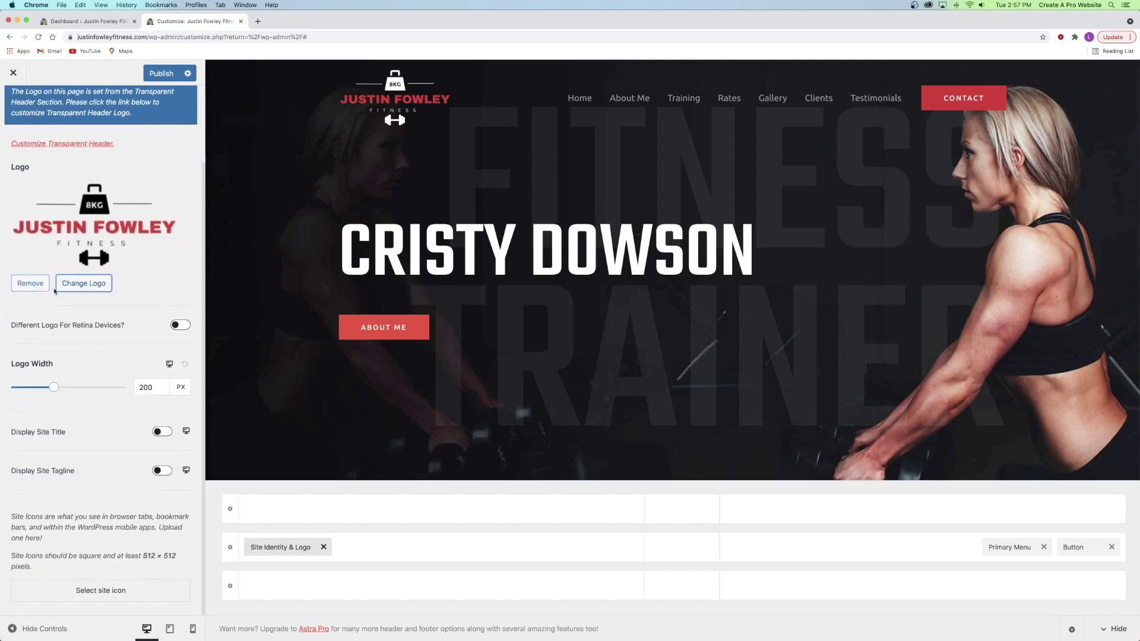
click(98, 591)
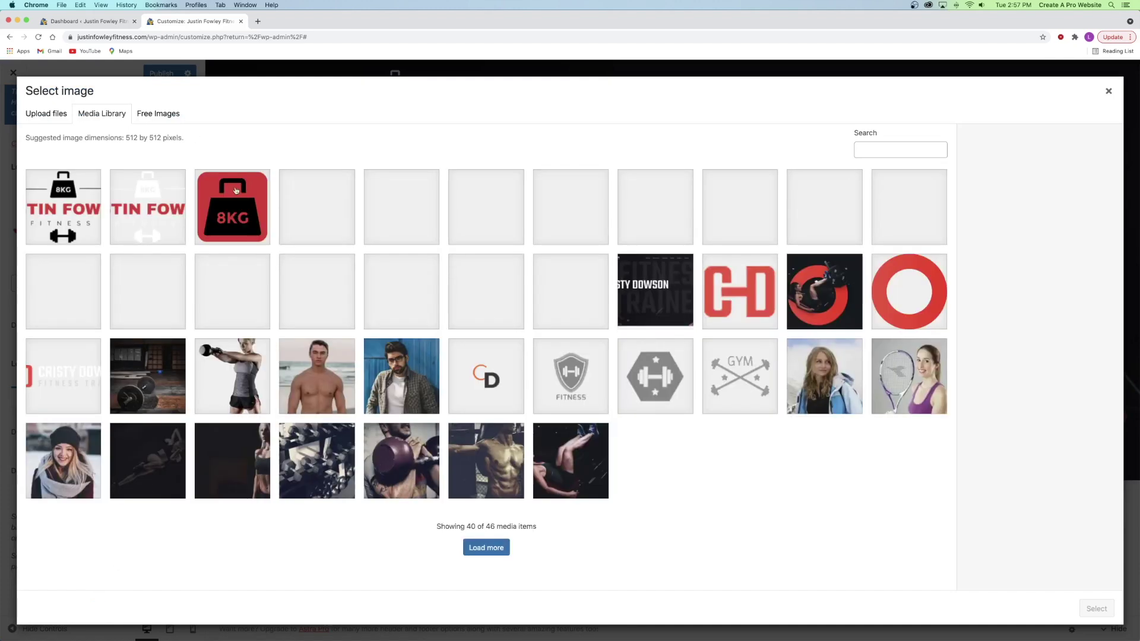
click(232, 214)
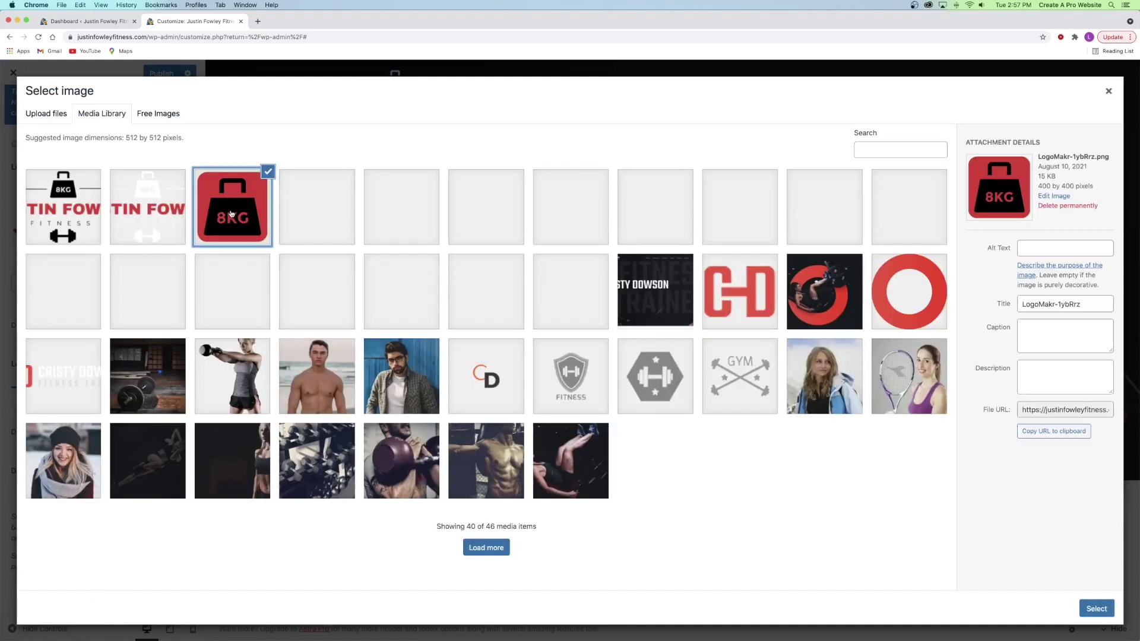
click(1099, 608)
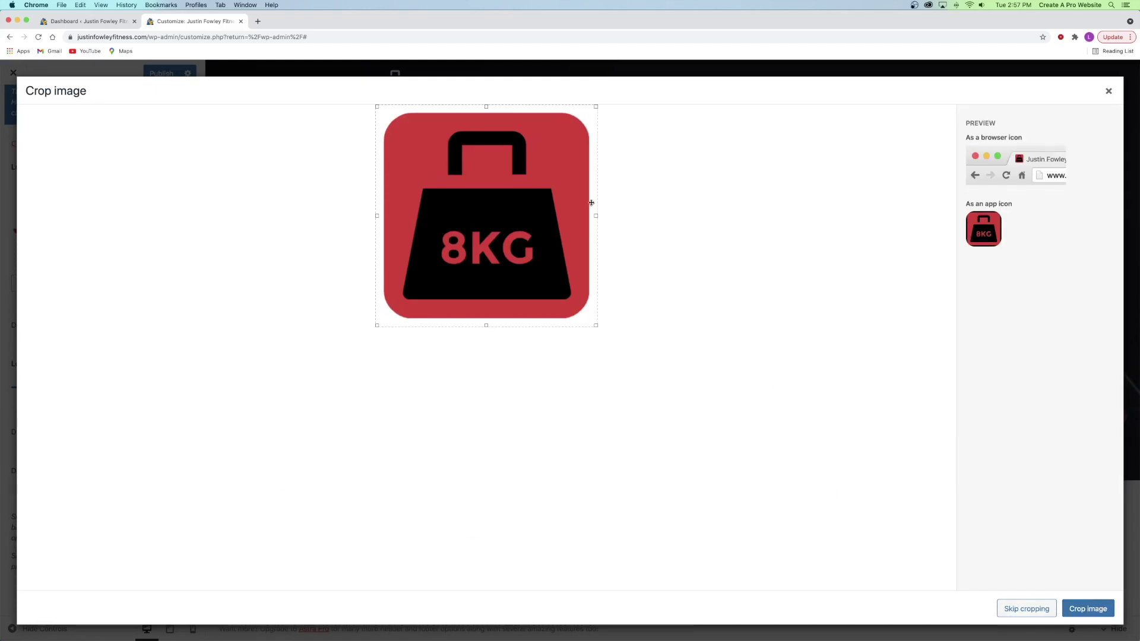
click(1027, 609)
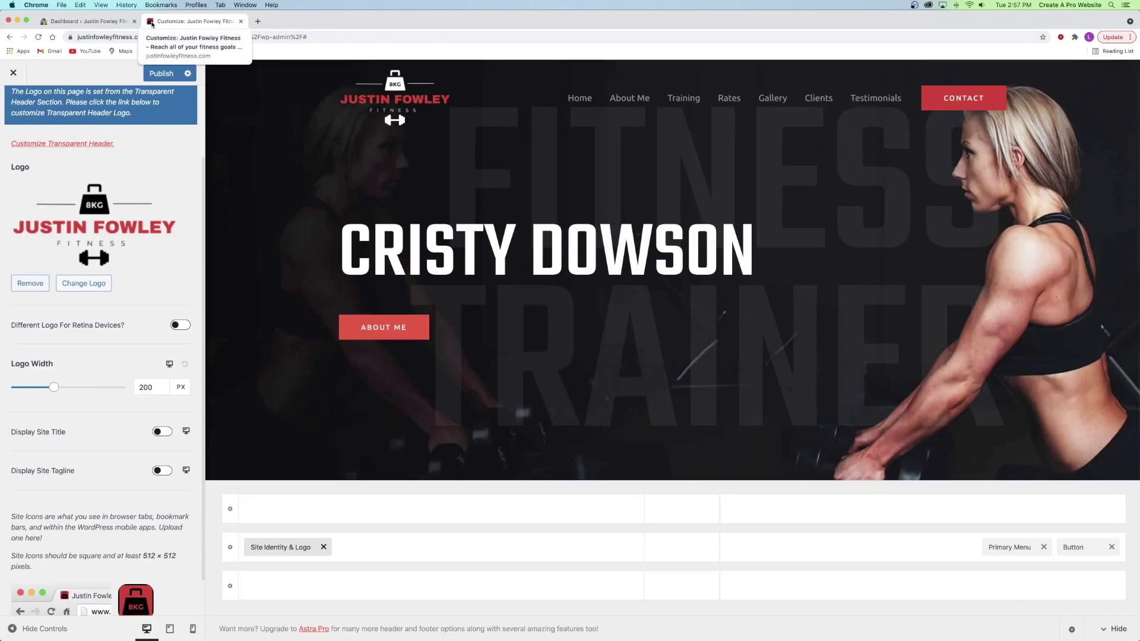
click(158, 73)
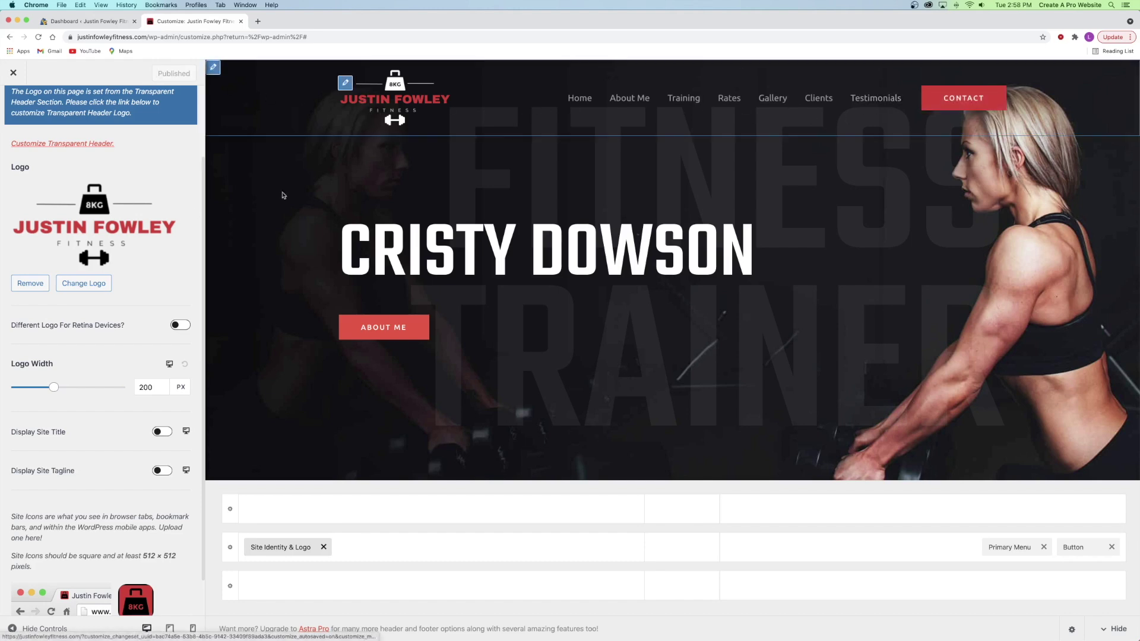
Go back to the main Customizer menu and open the Footer Builder's HTML 1 element
scroll(22, 114, up, 3)
click(13, 106)
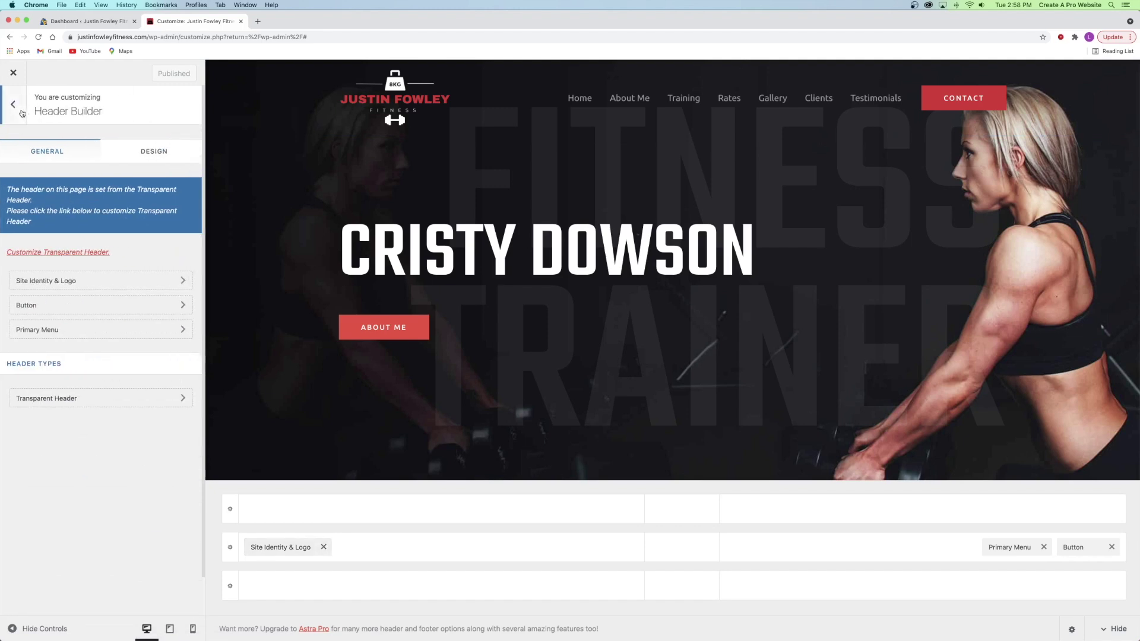
click(13, 106)
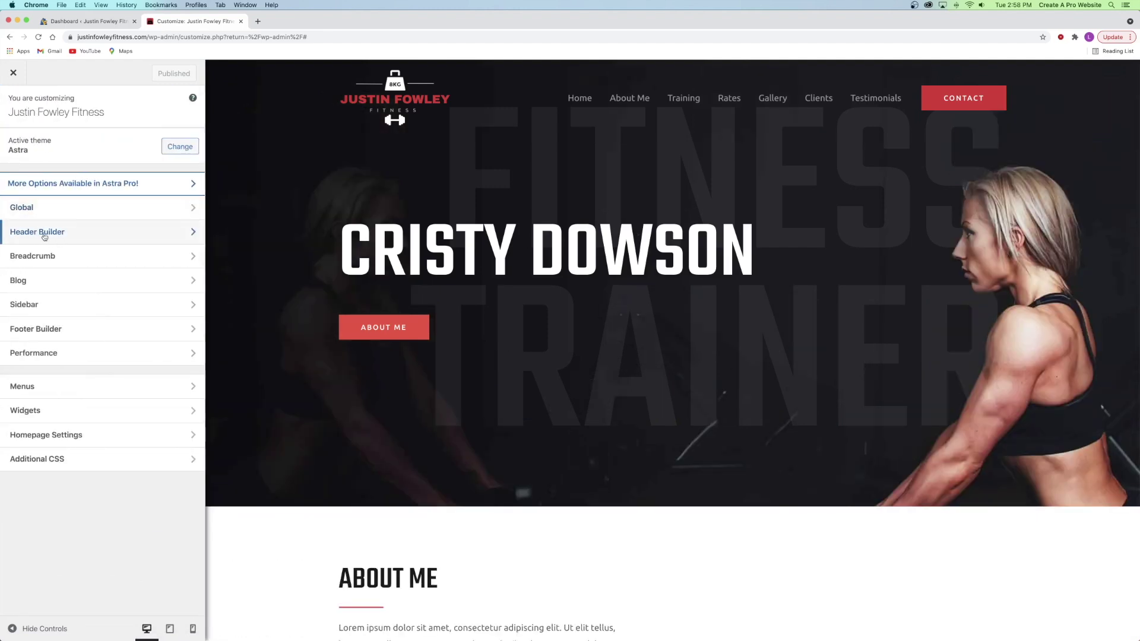
click(38, 331)
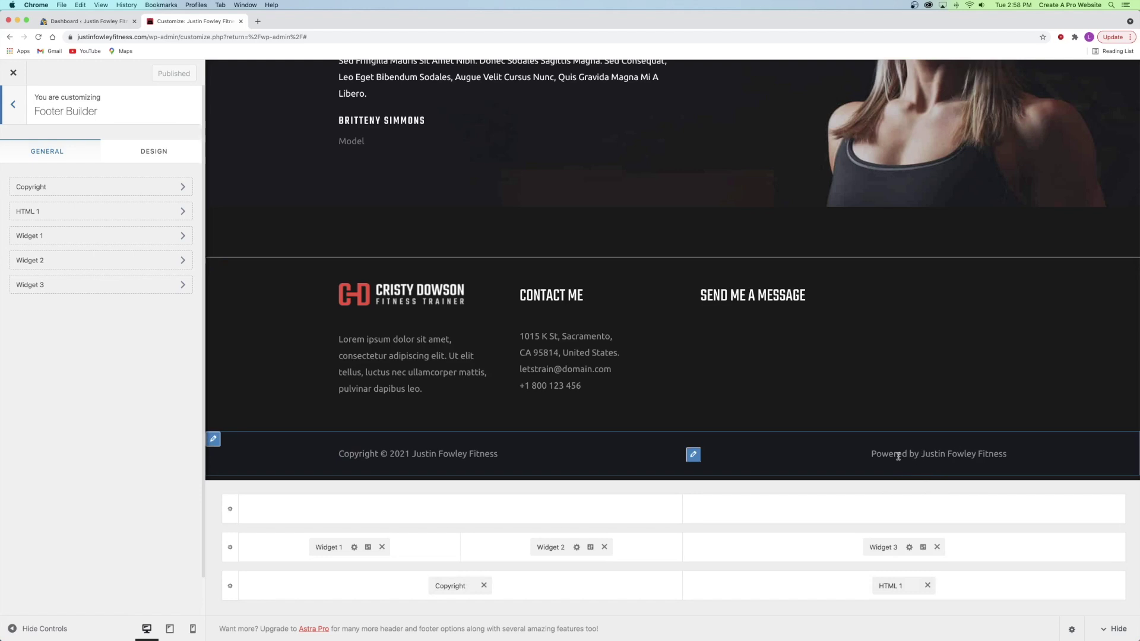
click(885, 587)
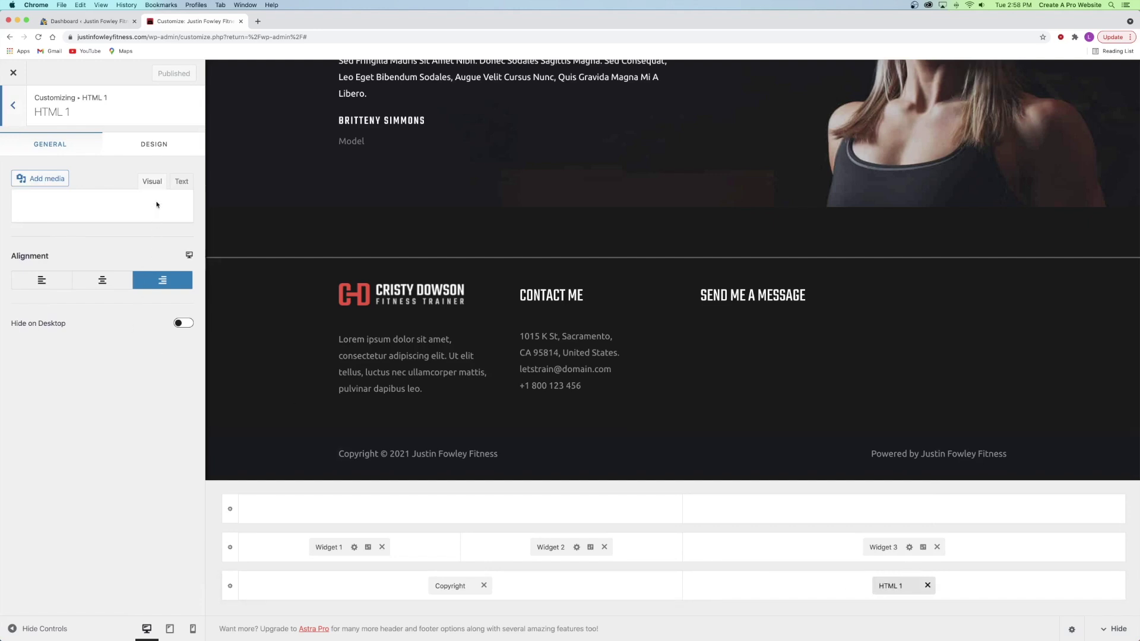
click(181, 181)
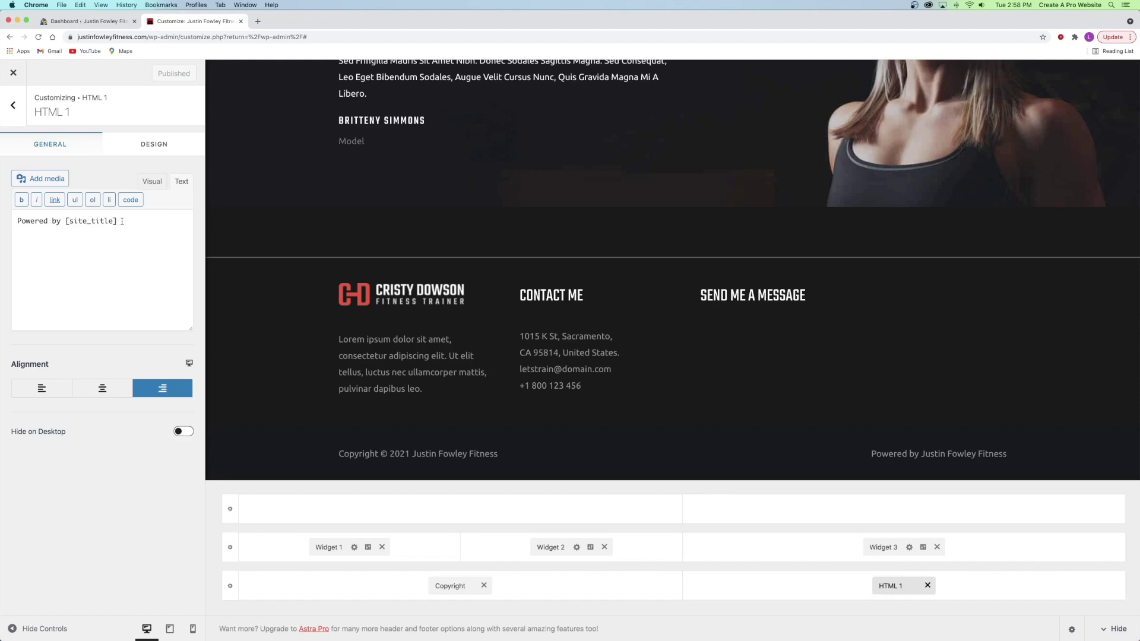
click(118, 222)
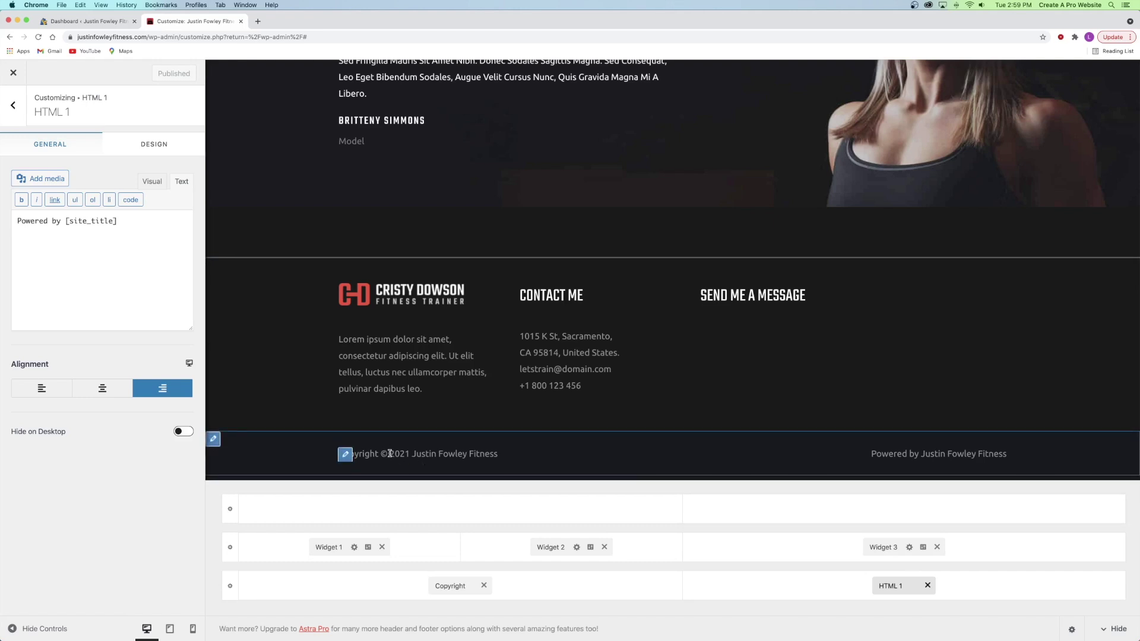
click(345, 454)
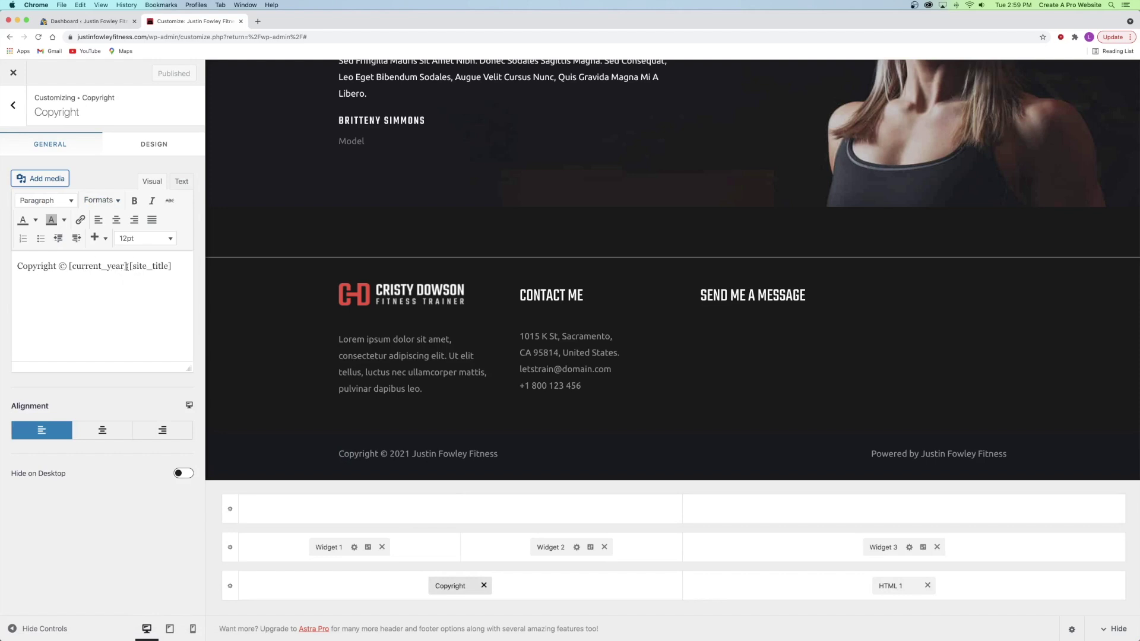
click(12, 113)
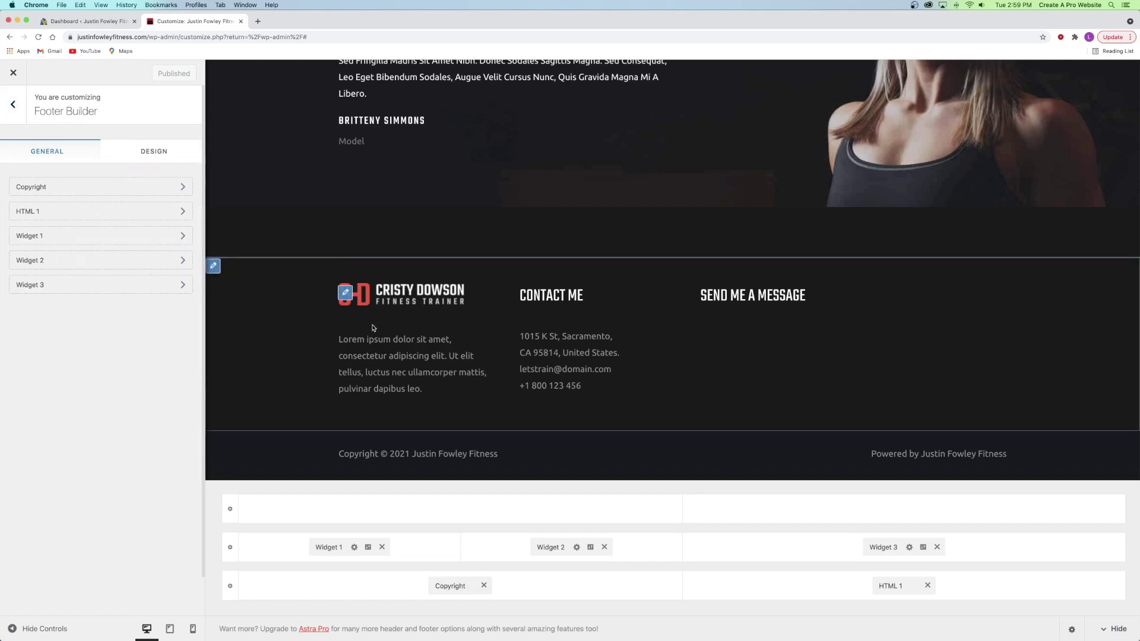
Open Footer Widget 1's Text widget and remove the old CRISTY DOWSON logo
click(324, 547)
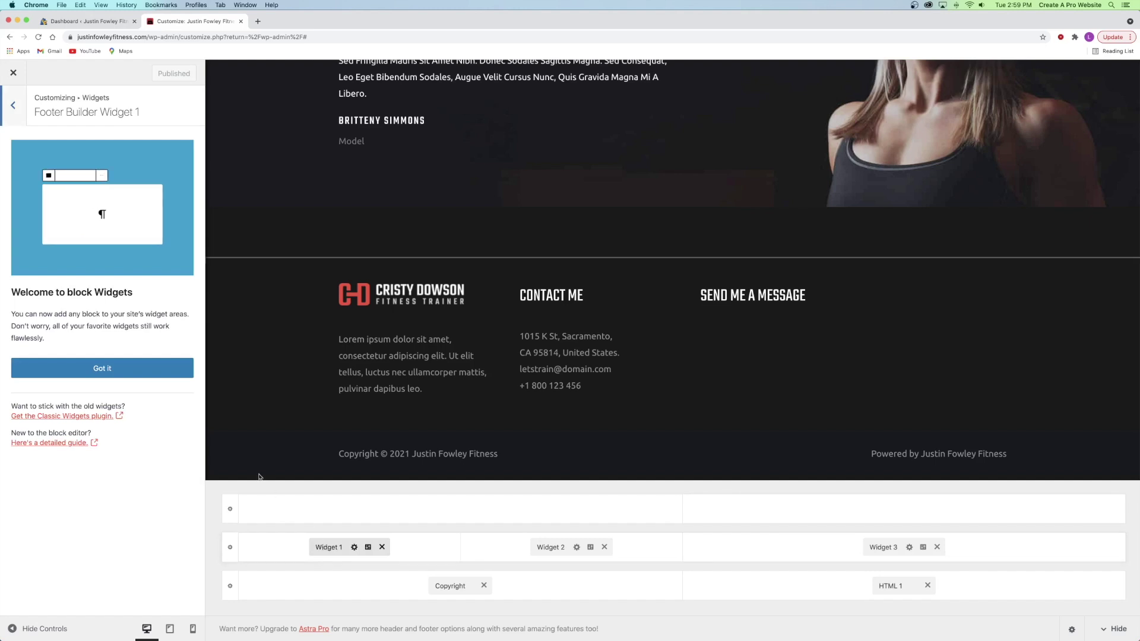
click(92, 369)
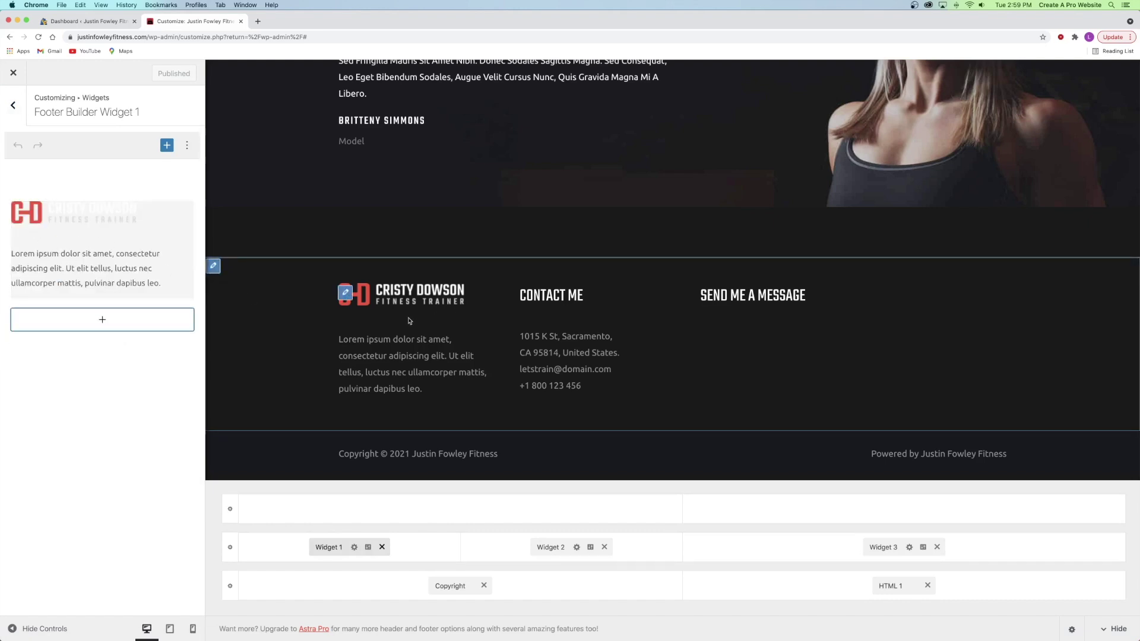
click(87, 249)
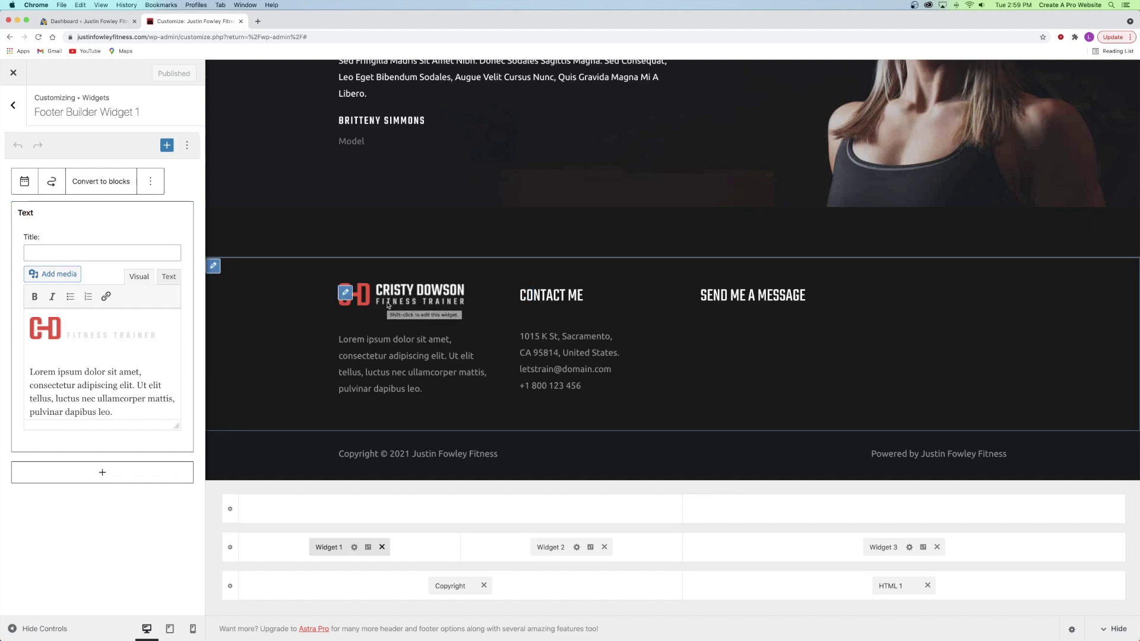
click(45, 330)
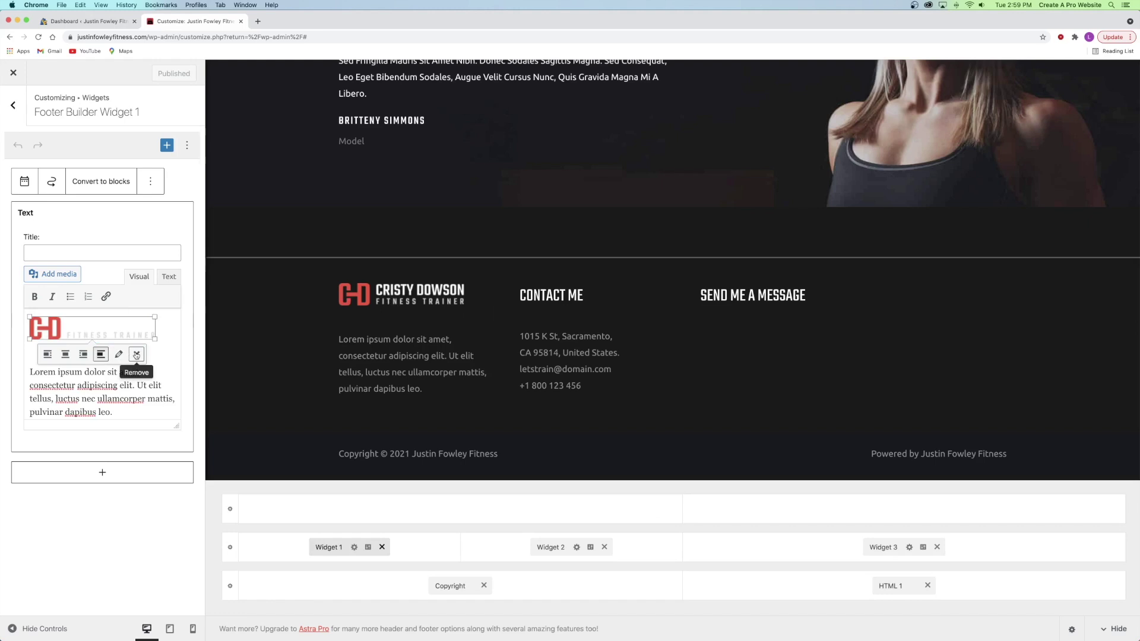
click(136, 355)
click(53, 319)
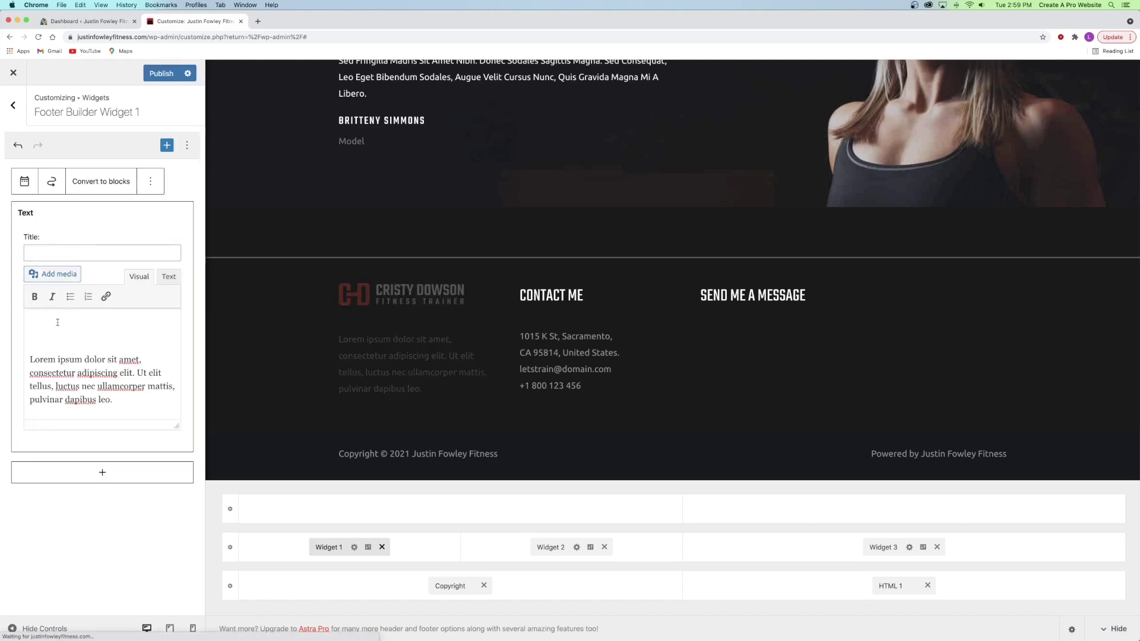
click(51, 276)
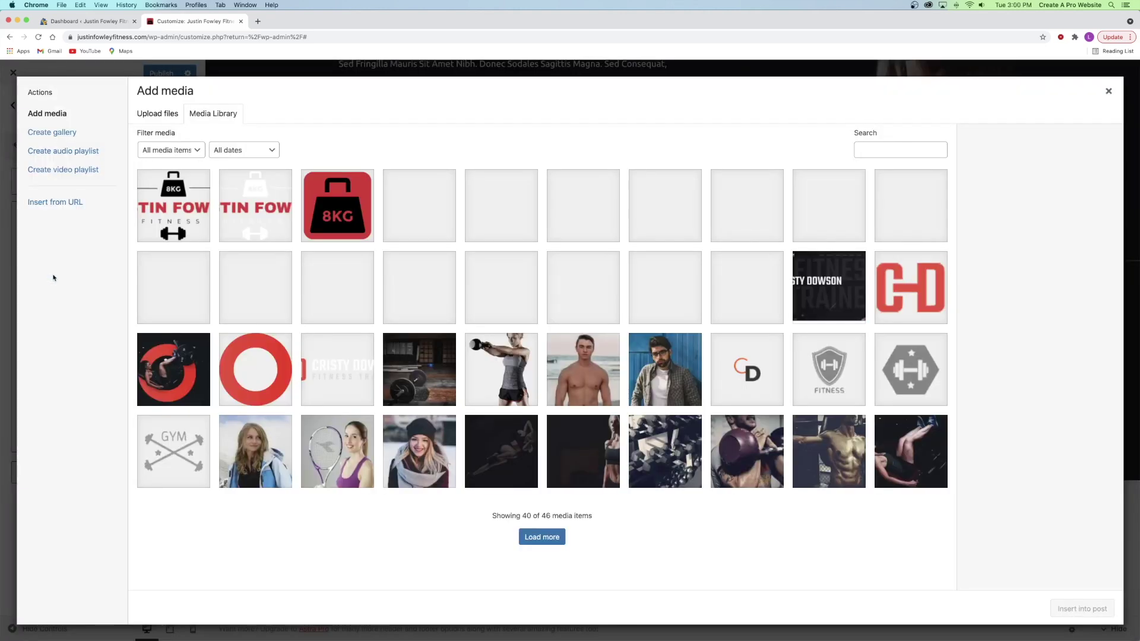
click(246, 211)
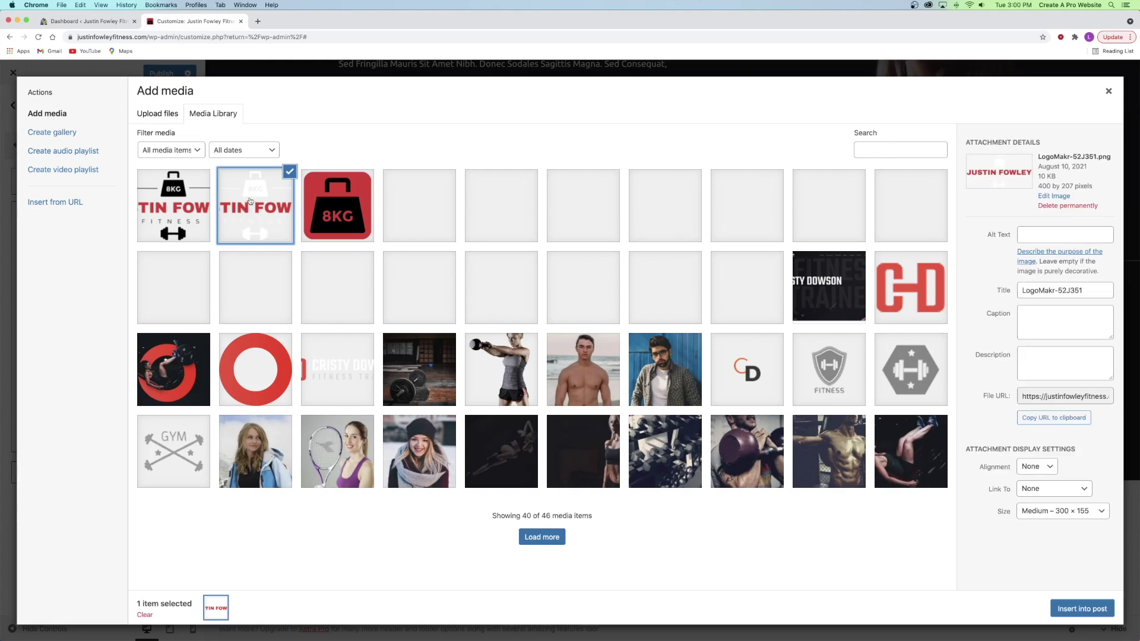
click(1056, 606)
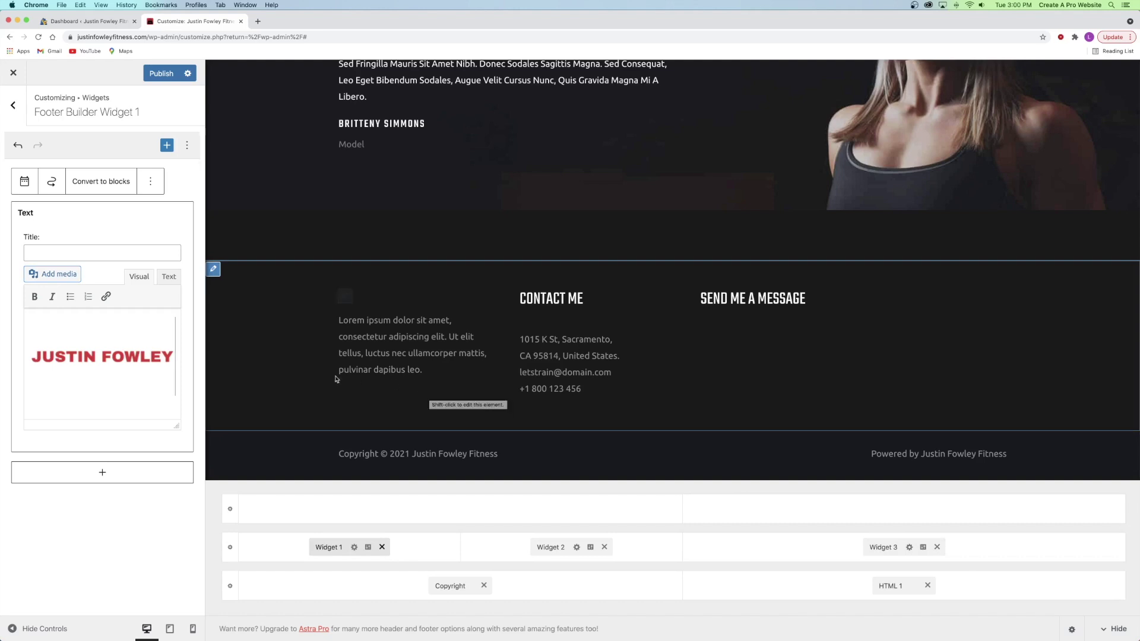
click(75, 347)
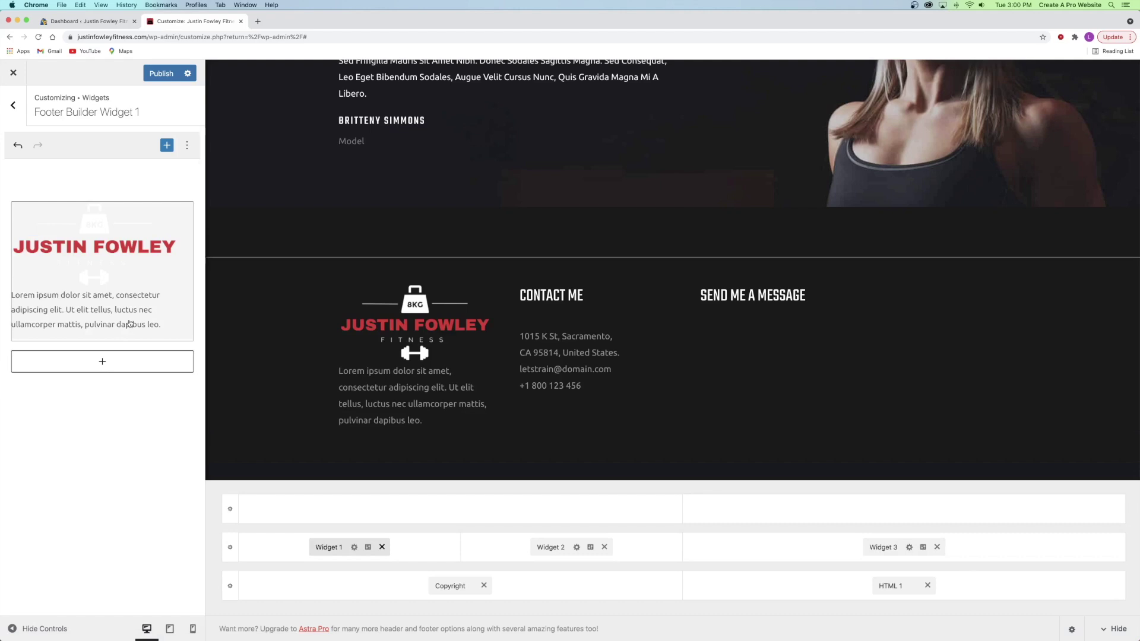
click(107, 264)
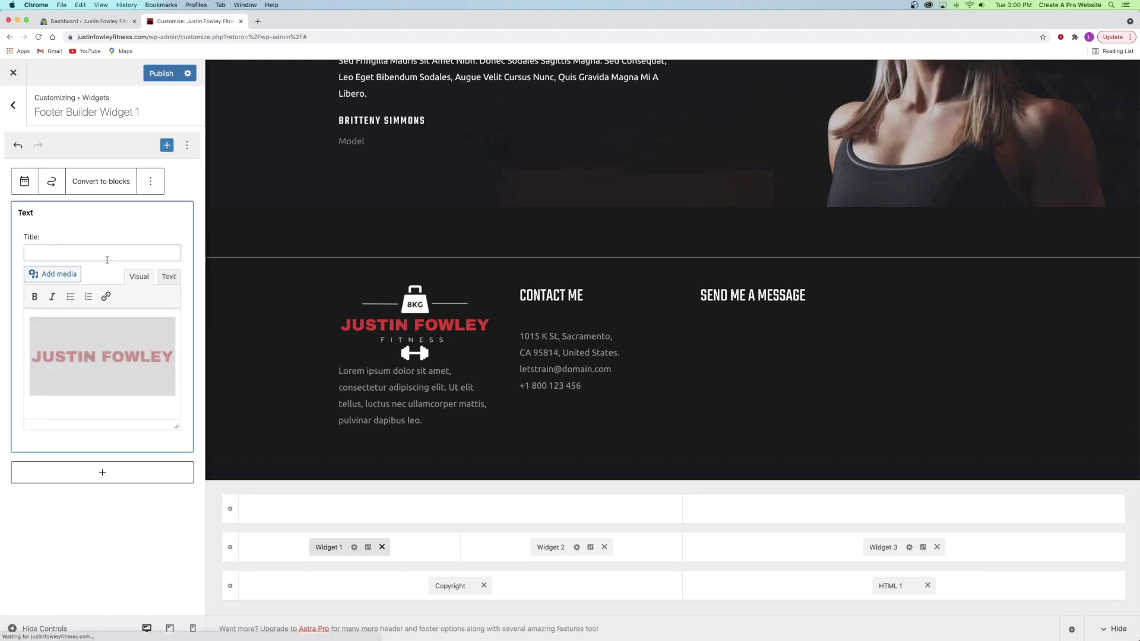
click(108, 325)
click(131, 324)
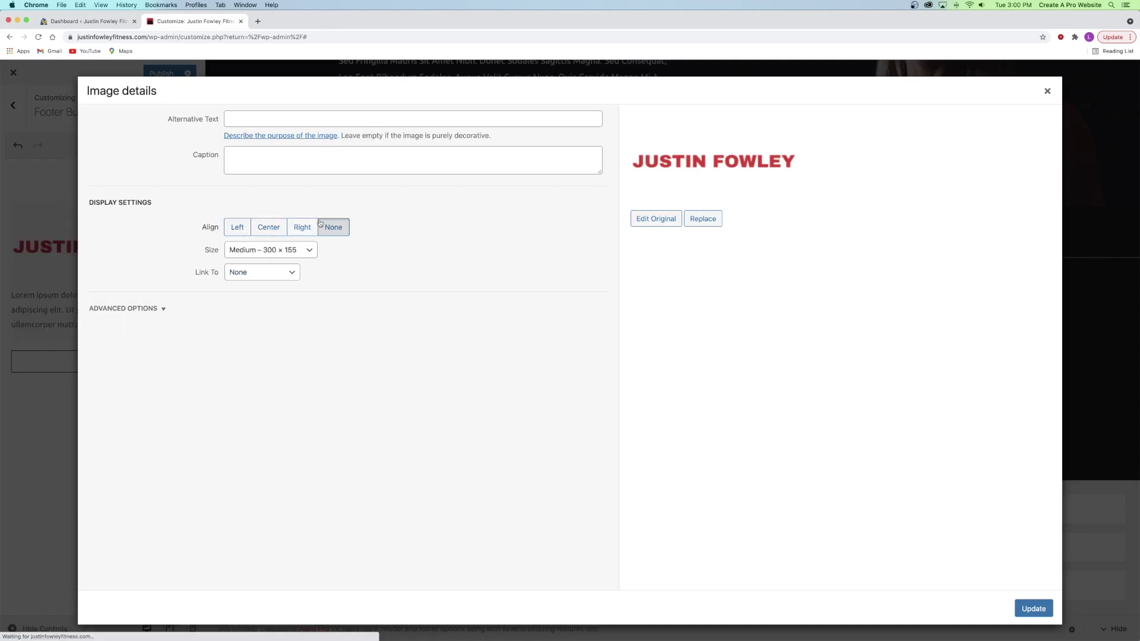
Center the footer logo at the 150 × 150 Thumbnail size and update
click(267, 227)
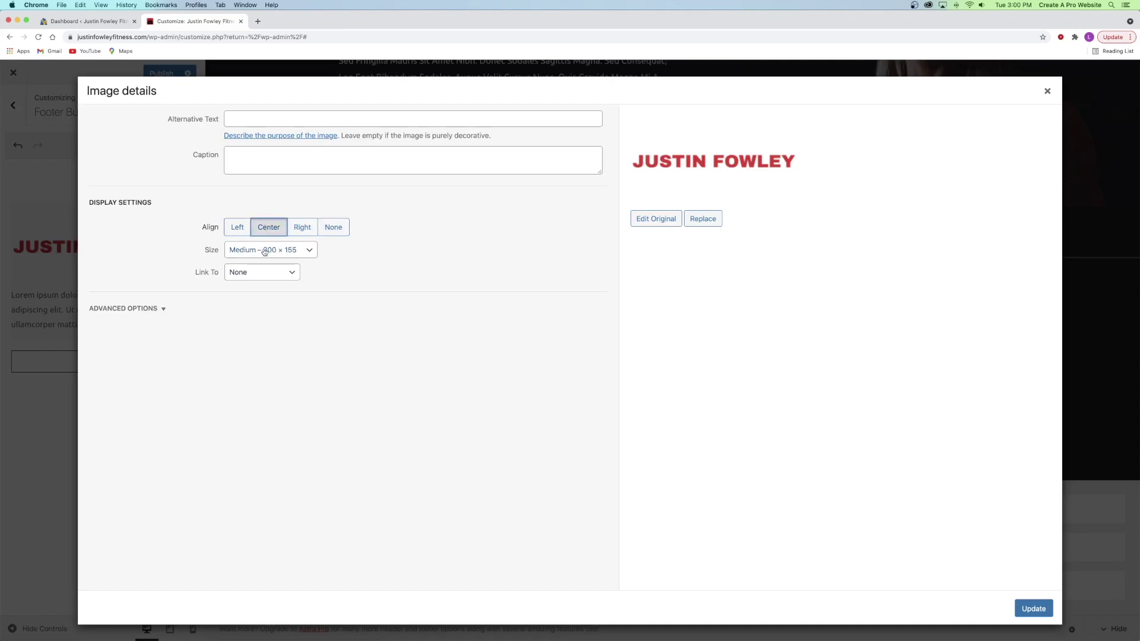
click(264, 250)
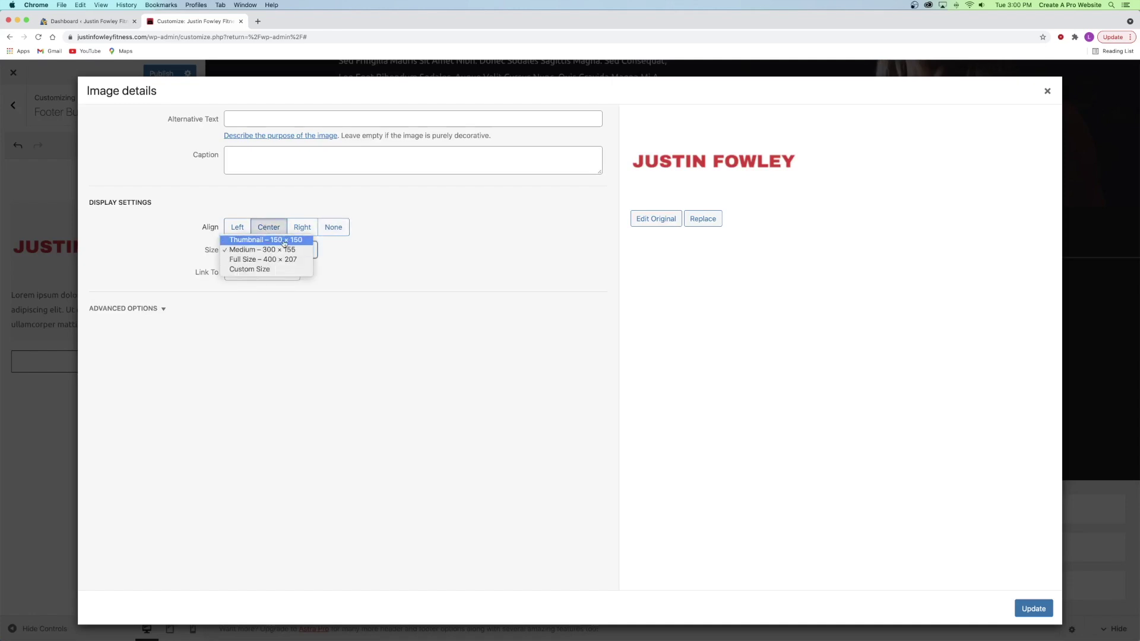
click(285, 240)
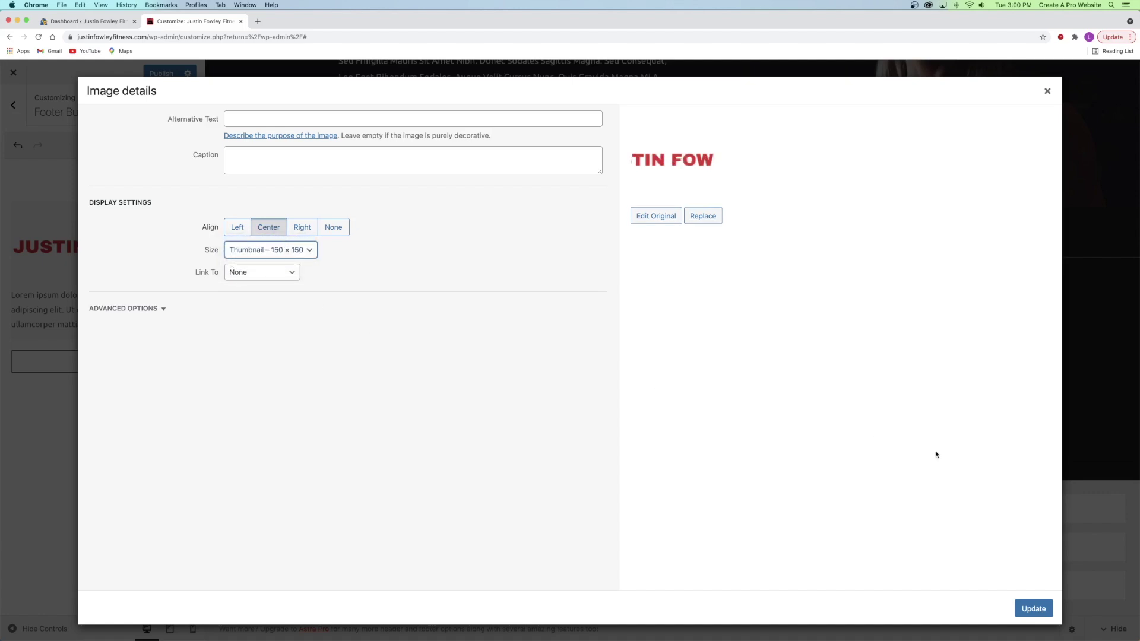
click(1031, 608)
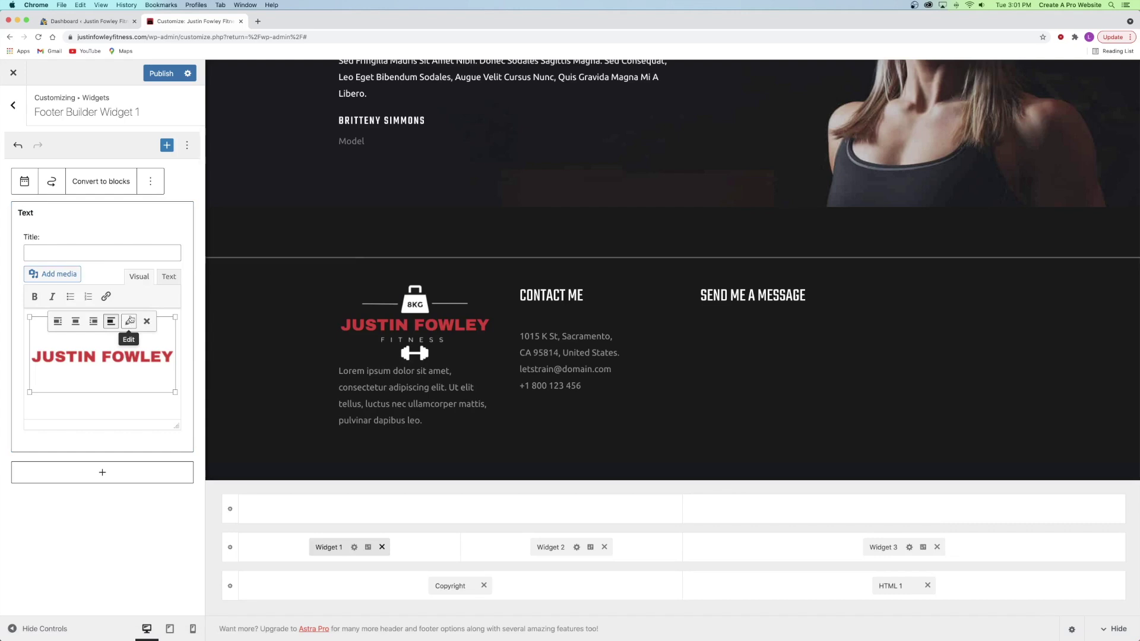
Reopen the logo details, keep it centered at Medium 300 × 155, and update
click(128, 323)
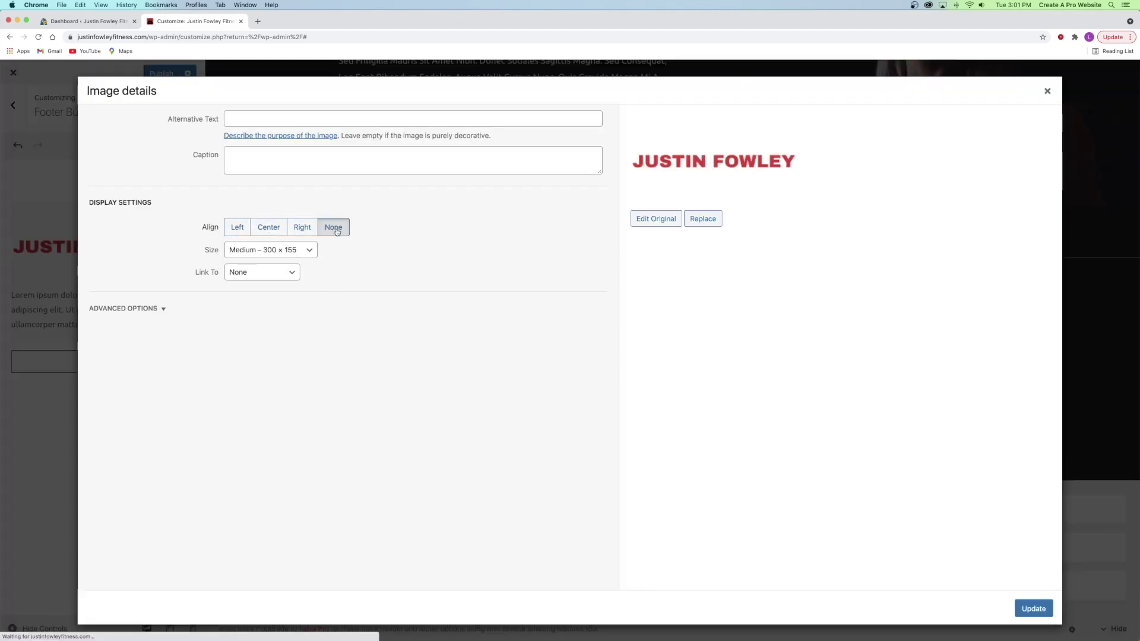
click(271, 229)
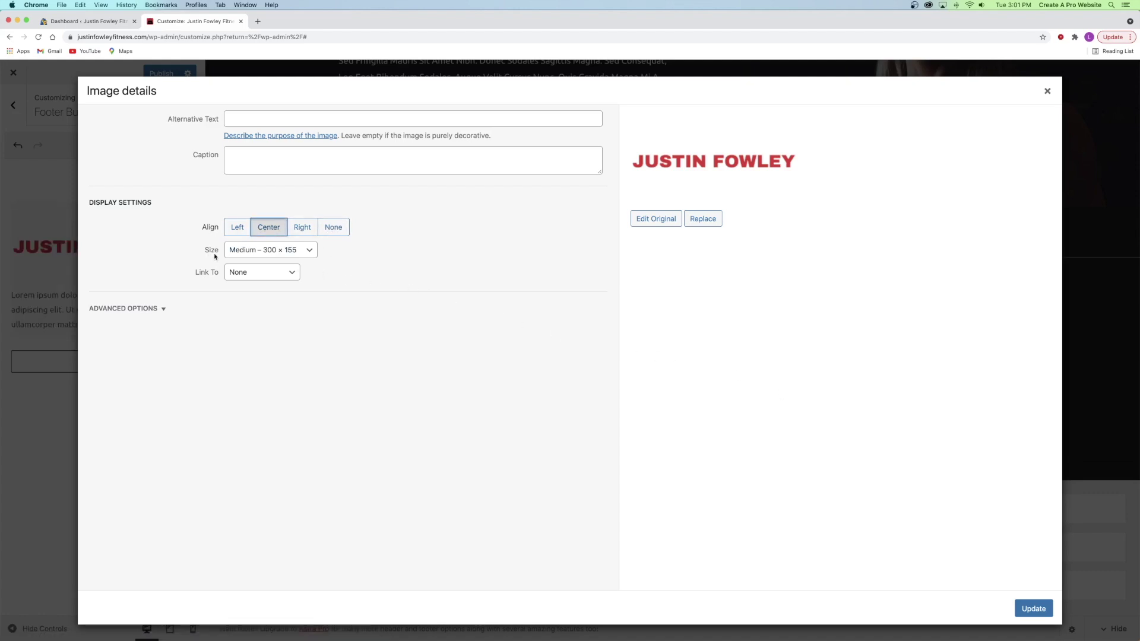
click(262, 250)
click(262, 250)
click(1032, 608)
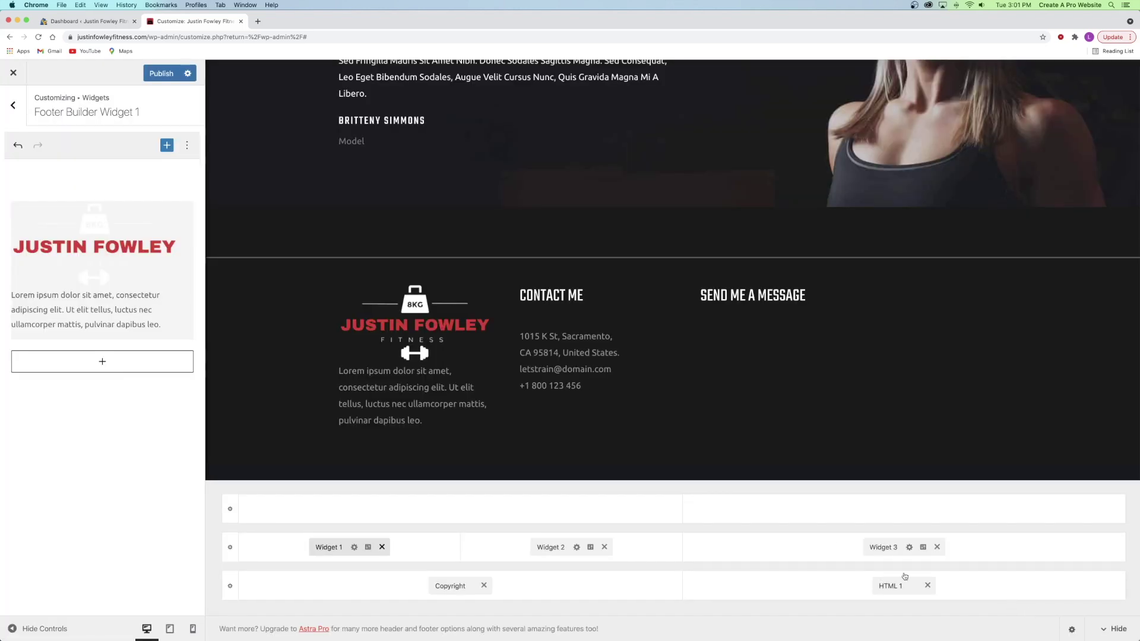
click(95, 246)
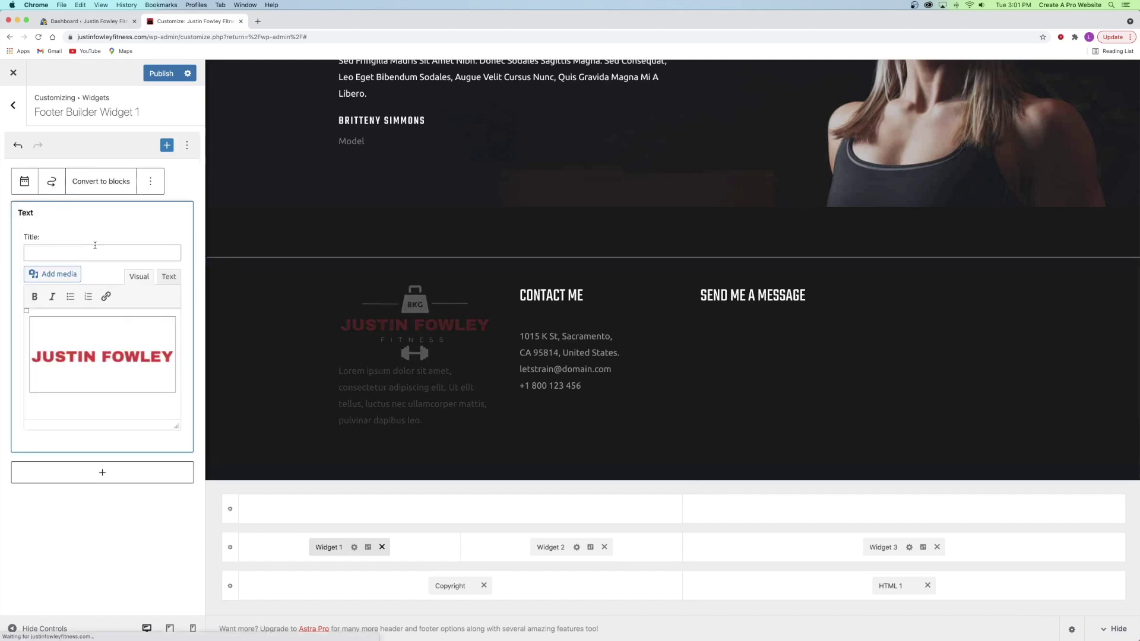
Resize the footer logo down to about 148 × 76
click(83, 354)
drag(177, 317, 153, 335)
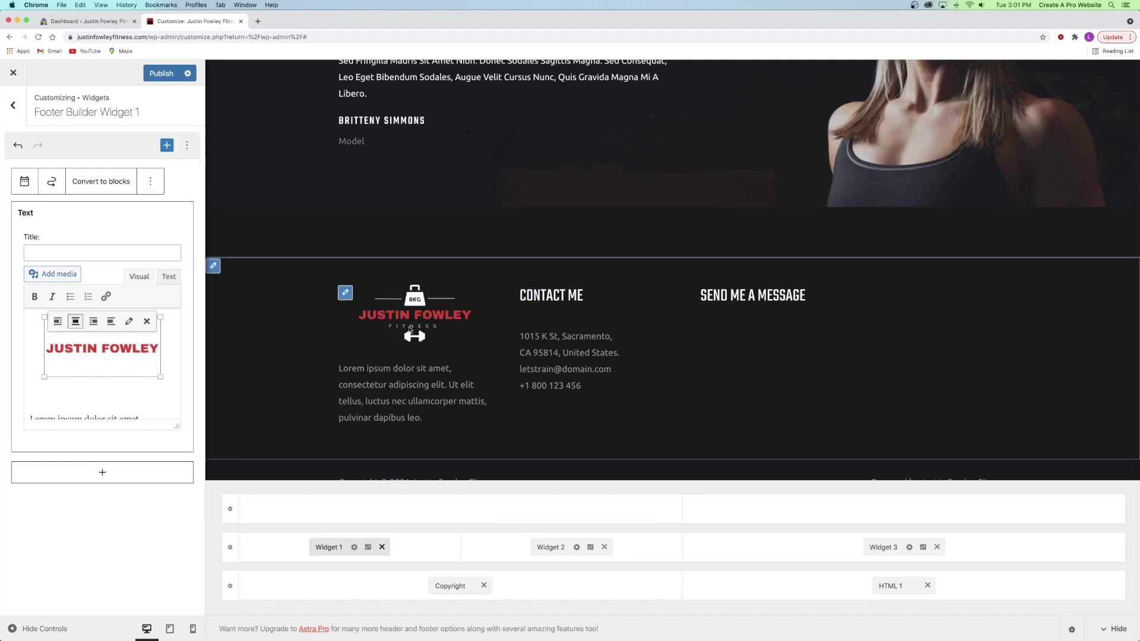
drag(160, 317, 131, 333)
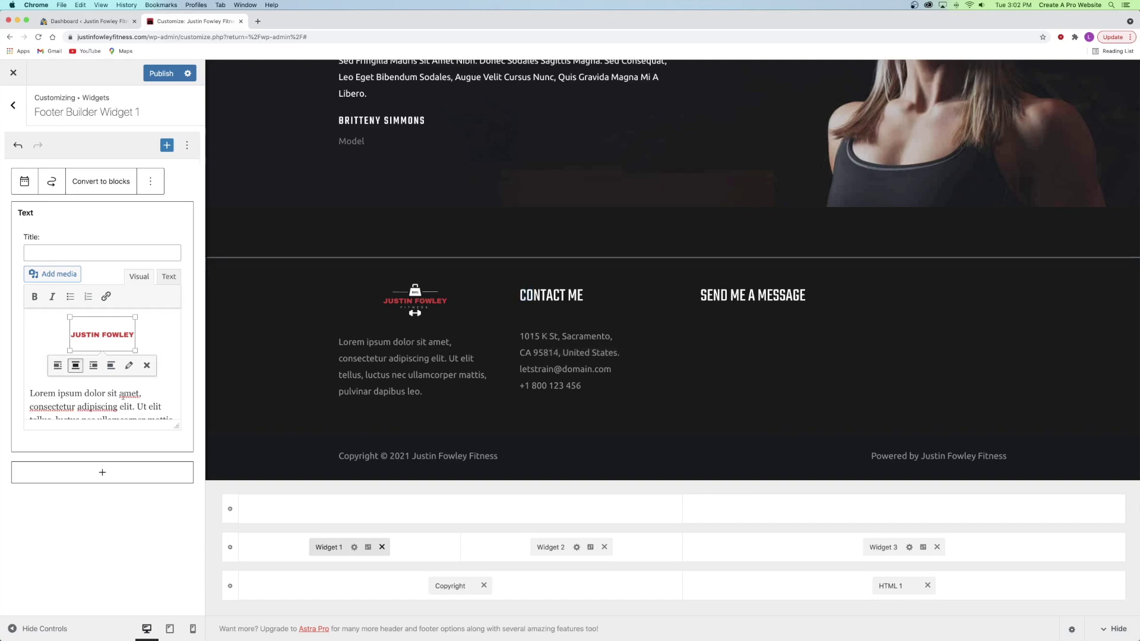
click(104, 383)
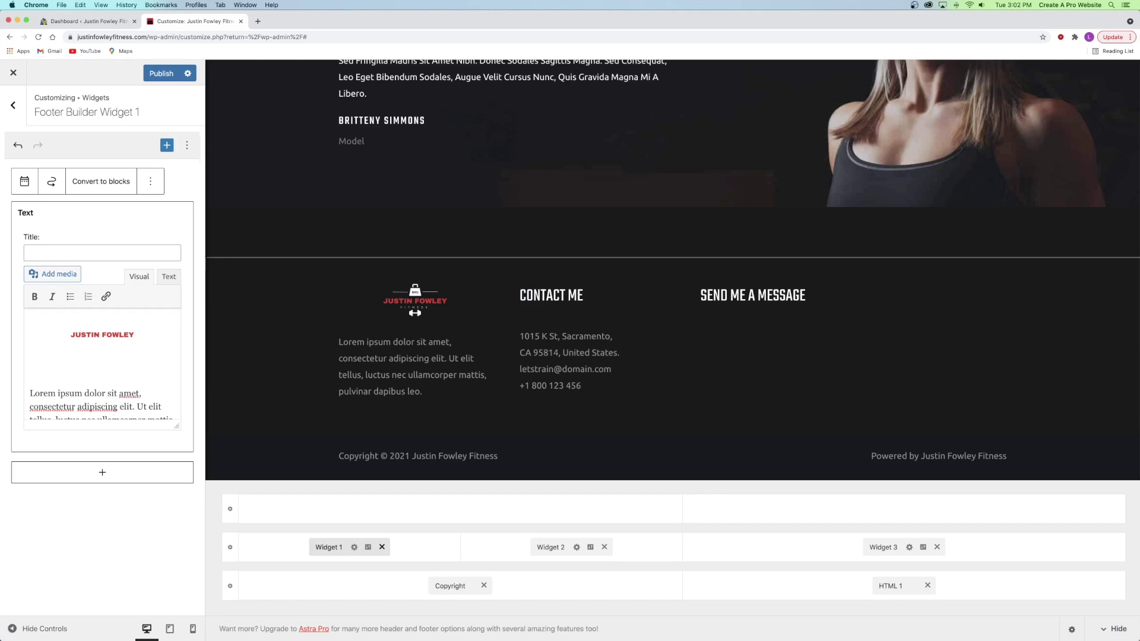
Remove the blank line above the Lorem ipsum text and enlarge the logo slightly
click(29, 393)
key(BackSpace)
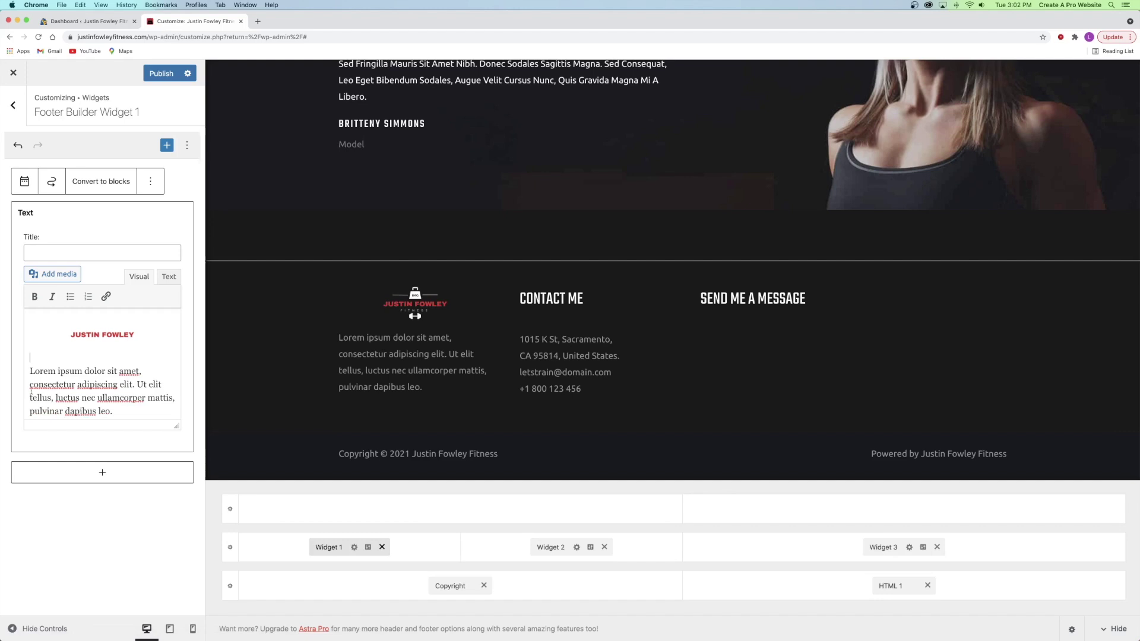
key(Delete)
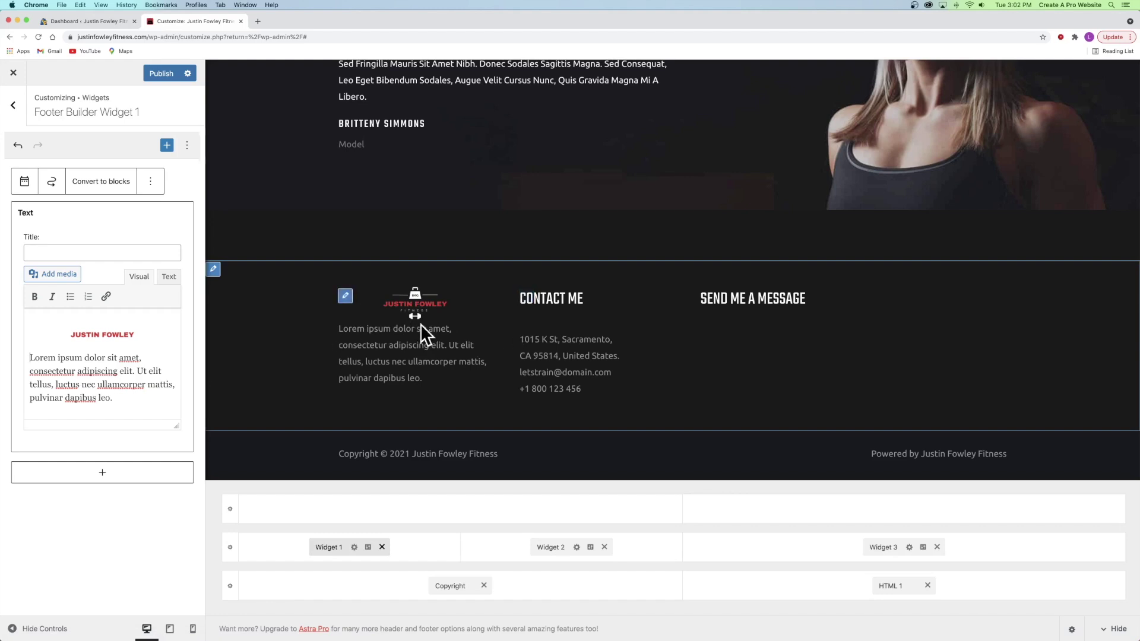
click(77, 331)
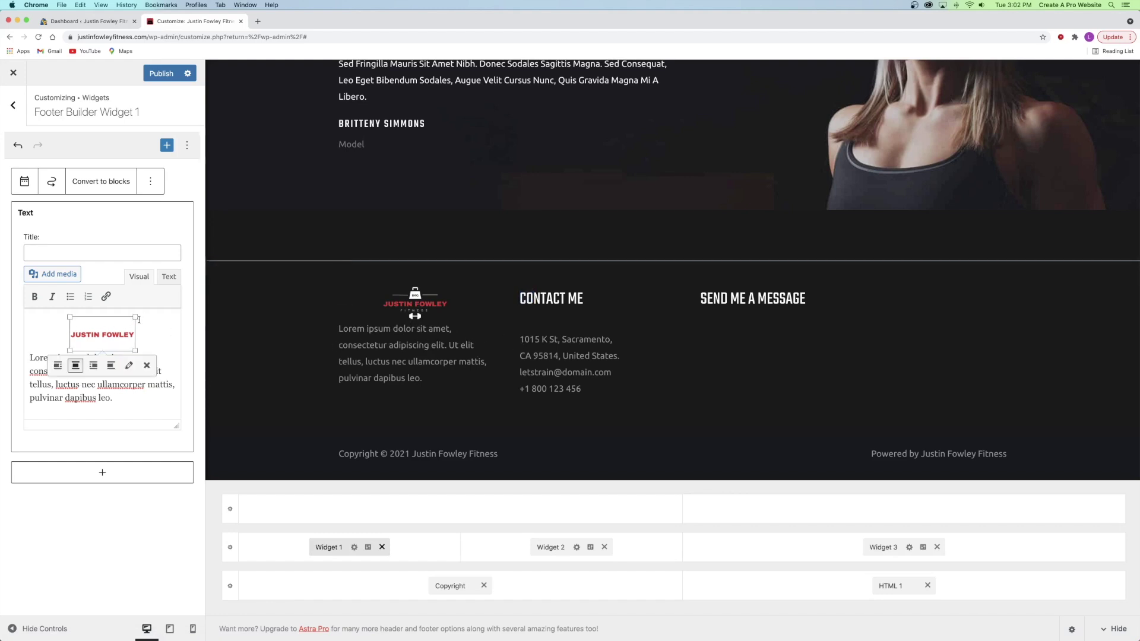
drag(136, 318, 149, 317)
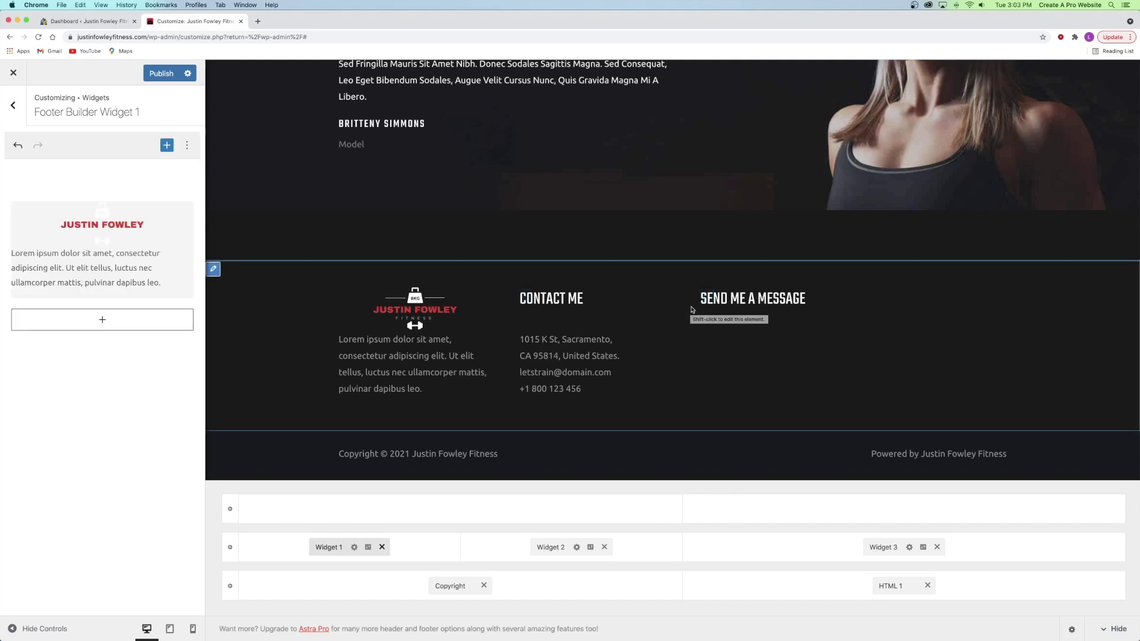
click(879, 547)
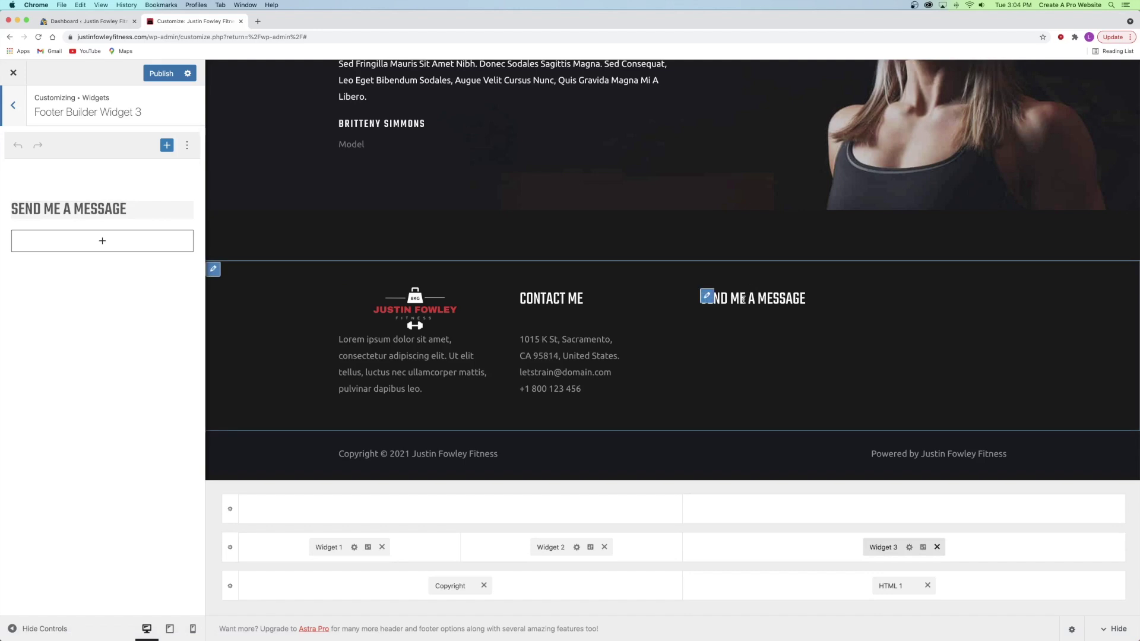
Publish the changes and check the Send Me a Message widget's [wpforms id="152"] shortcode
click(154, 76)
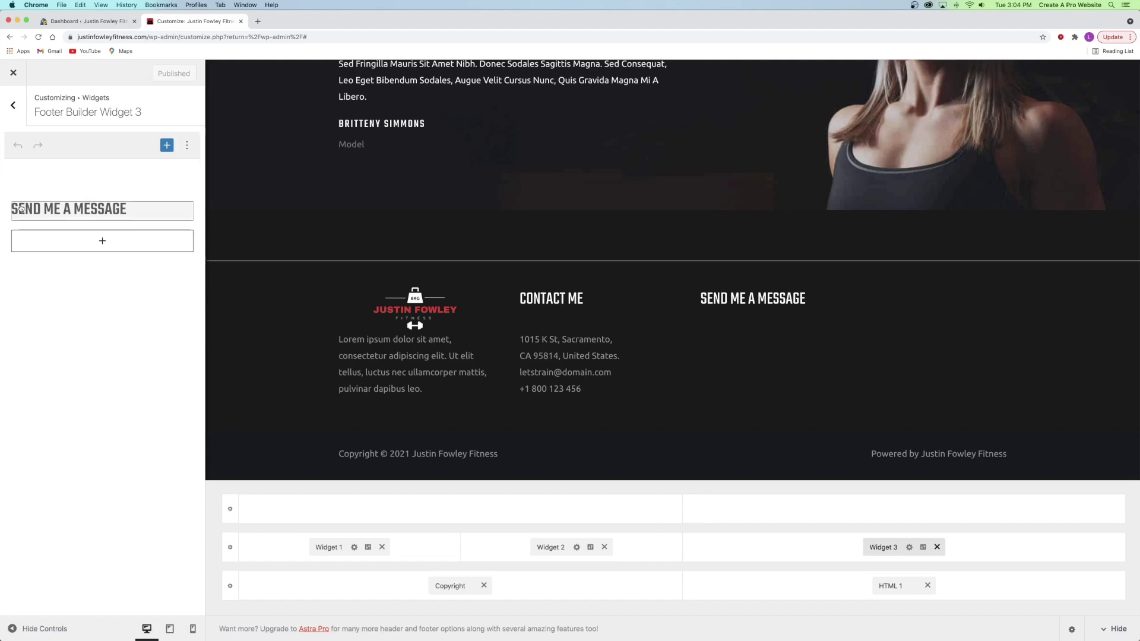
click(51, 210)
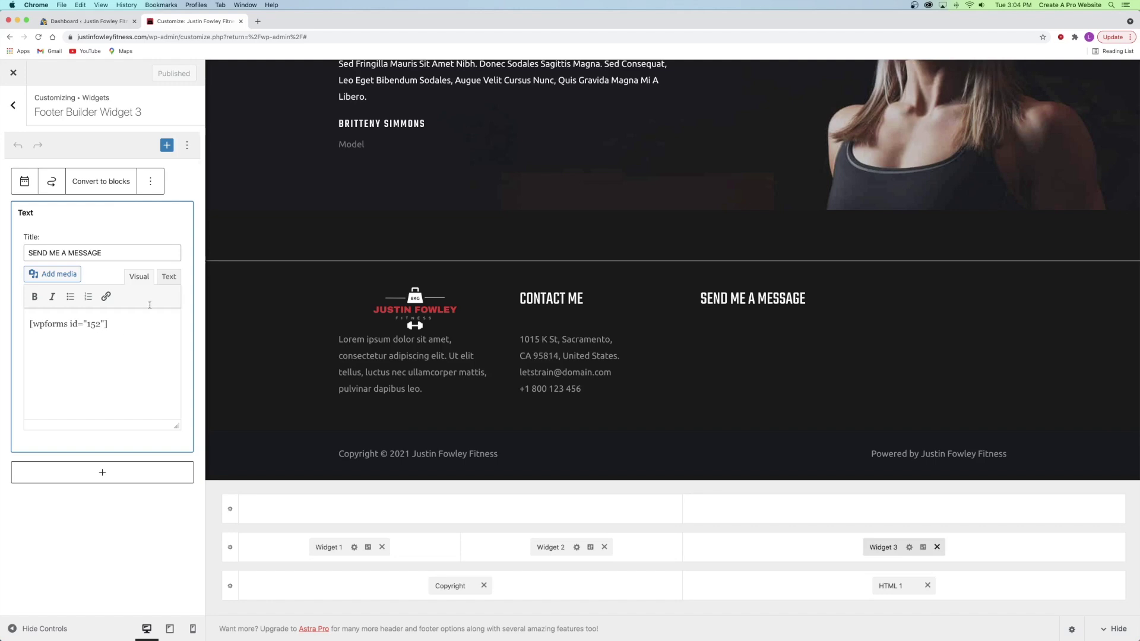
click(78, 22)
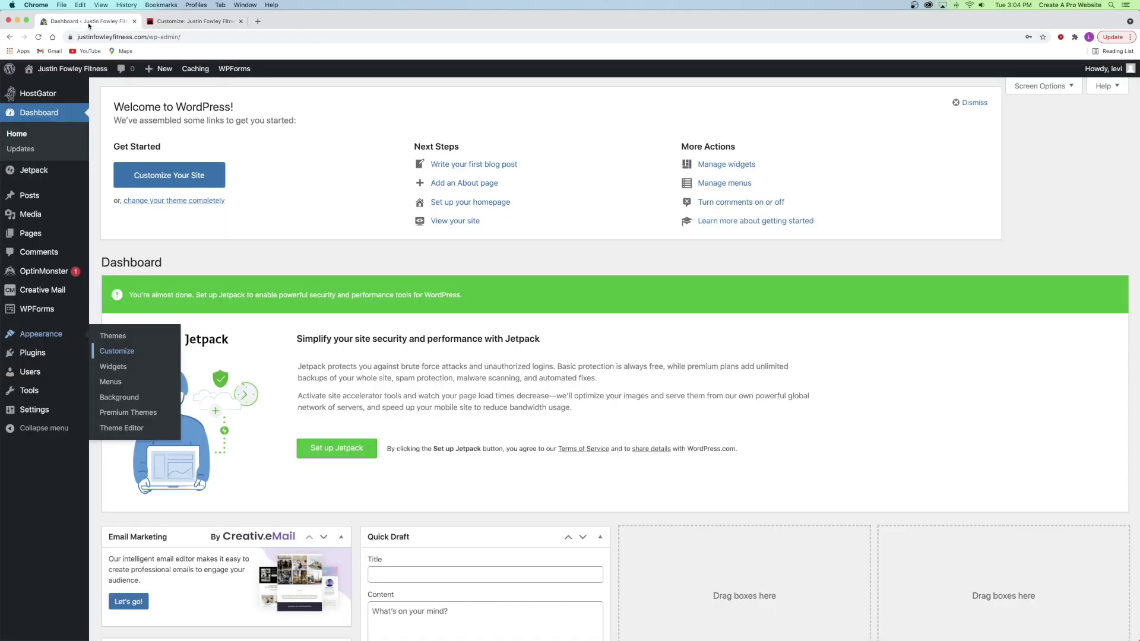
click(175, 26)
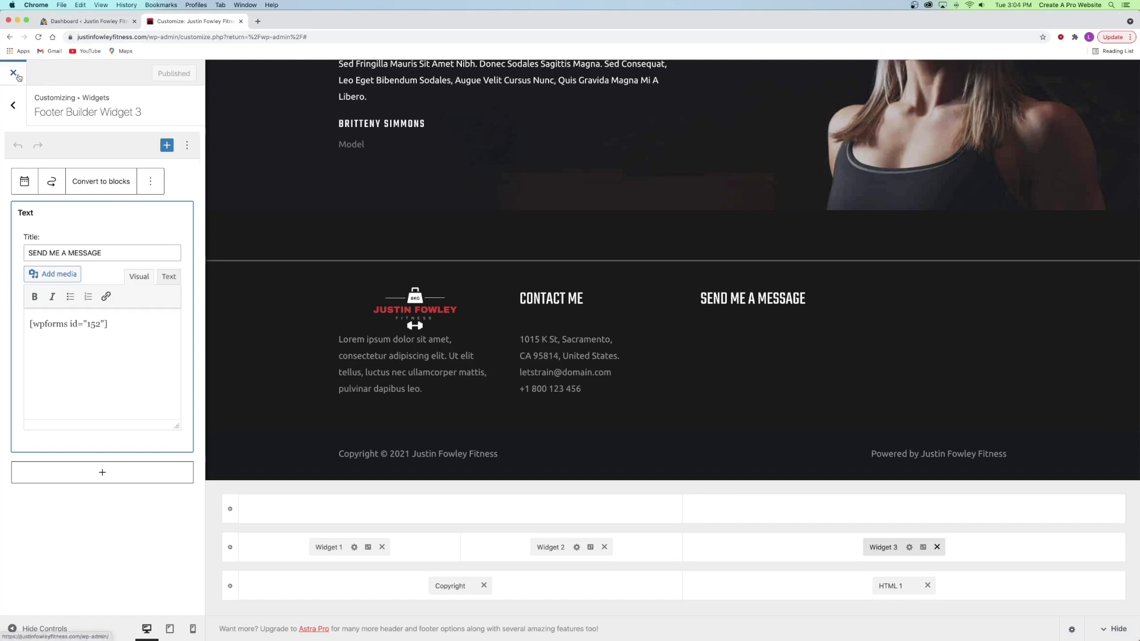
Open WPForms in a new tab and start editing the existing Contact Form
click(79, 24)
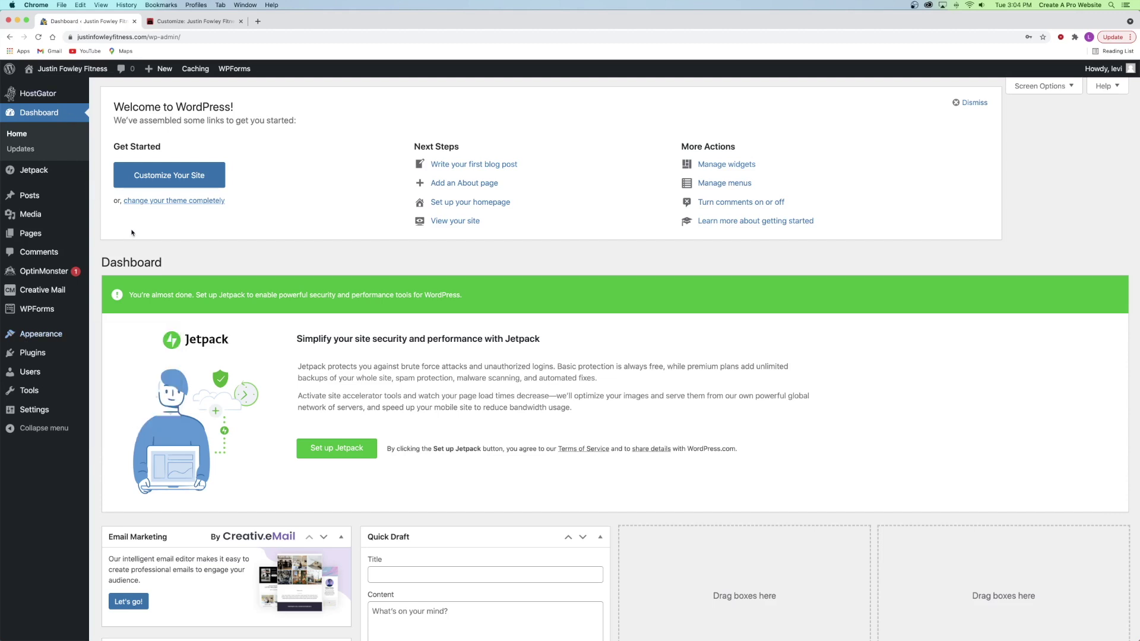
mouse_move(86, 312)
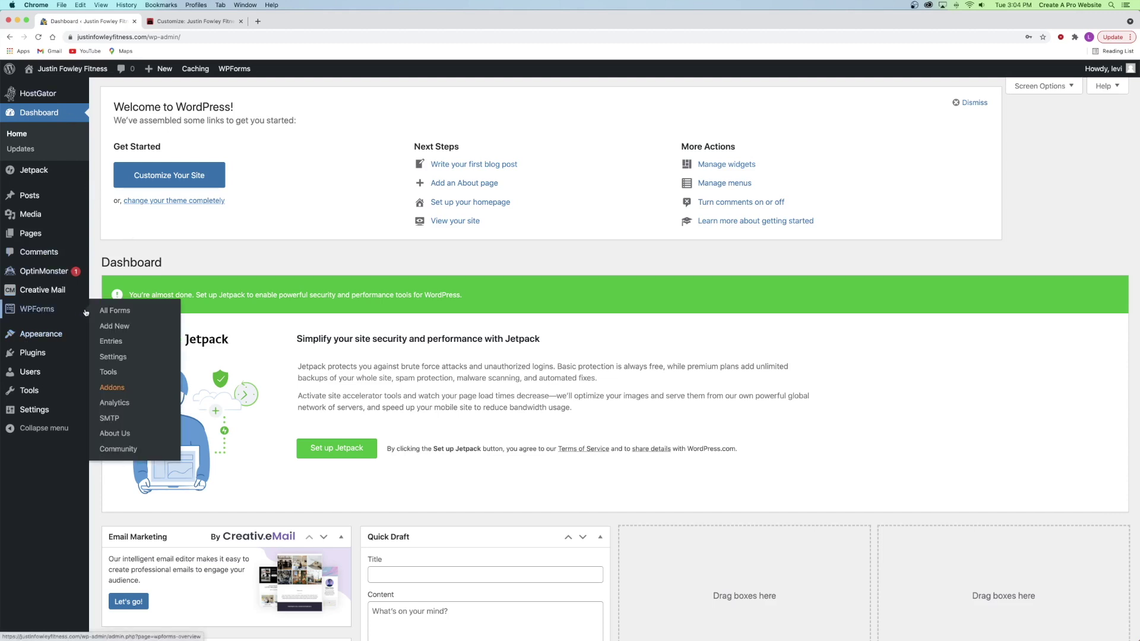
right_click(49, 312)
click(61, 315)
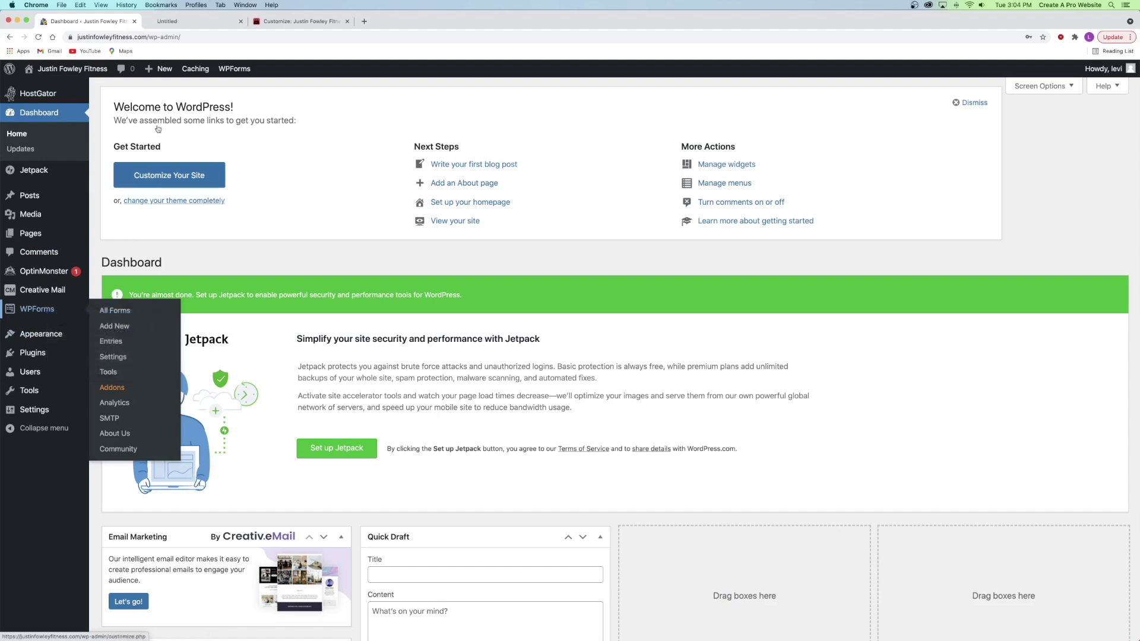
click(190, 21)
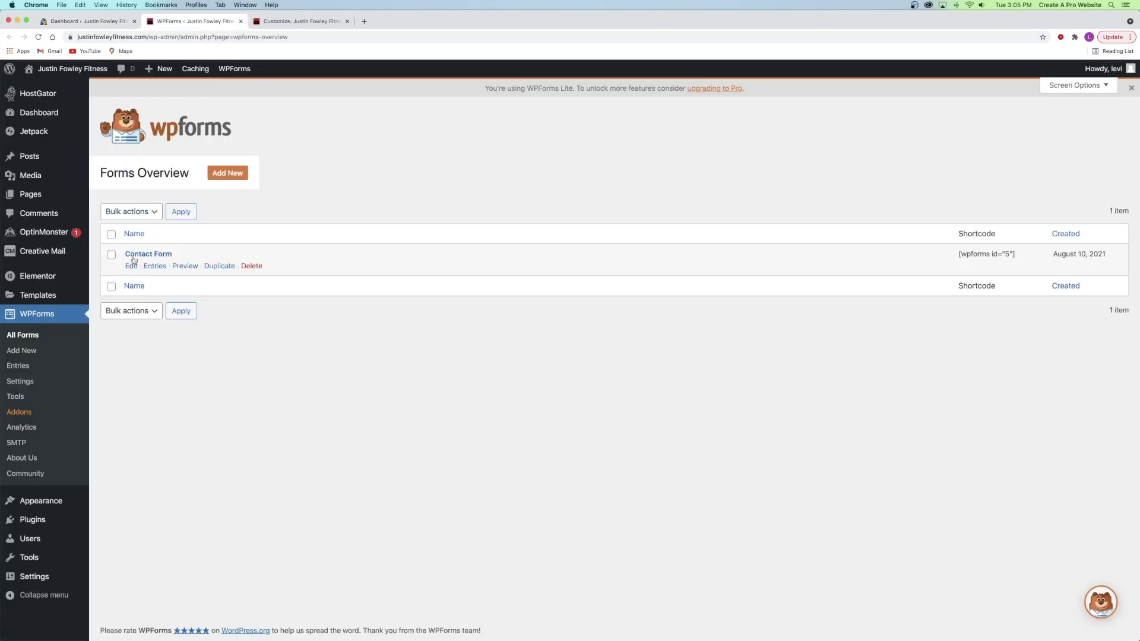
mouse_move(144, 259)
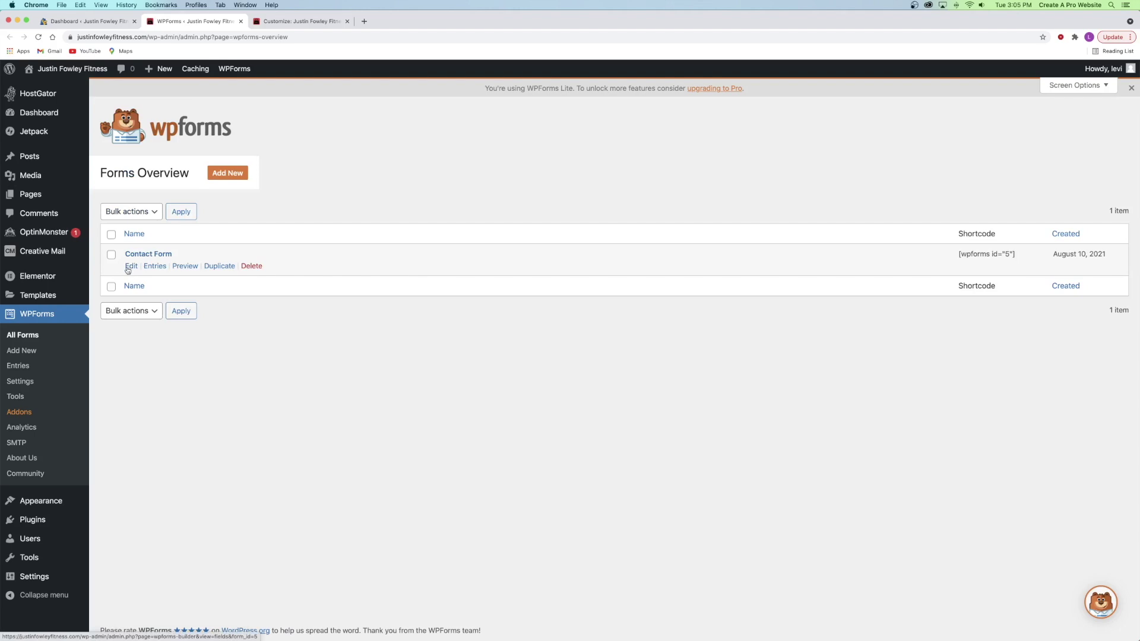
click(131, 267)
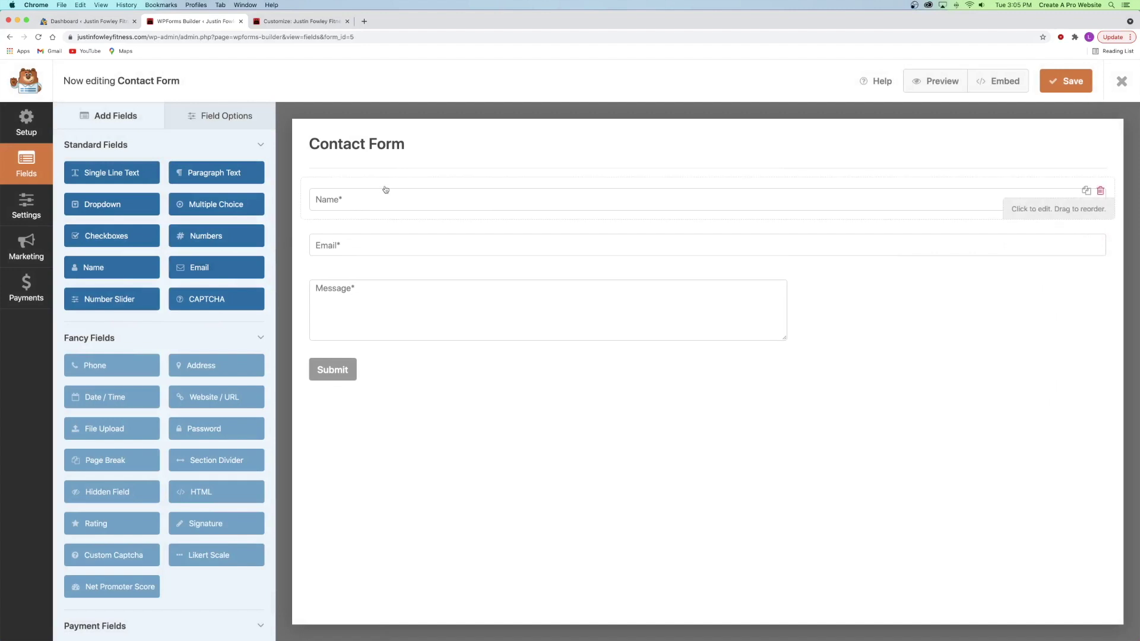
Delete the Name and Message fields so only the Email field remains
click(407, 186)
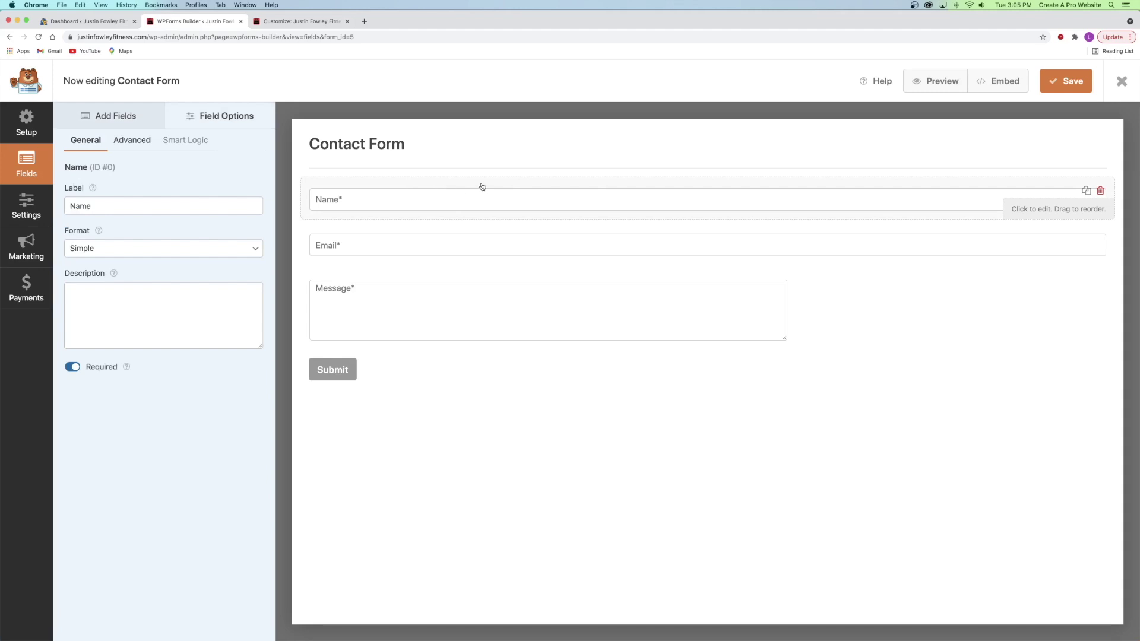
click(1101, 191)
click(542, 388)
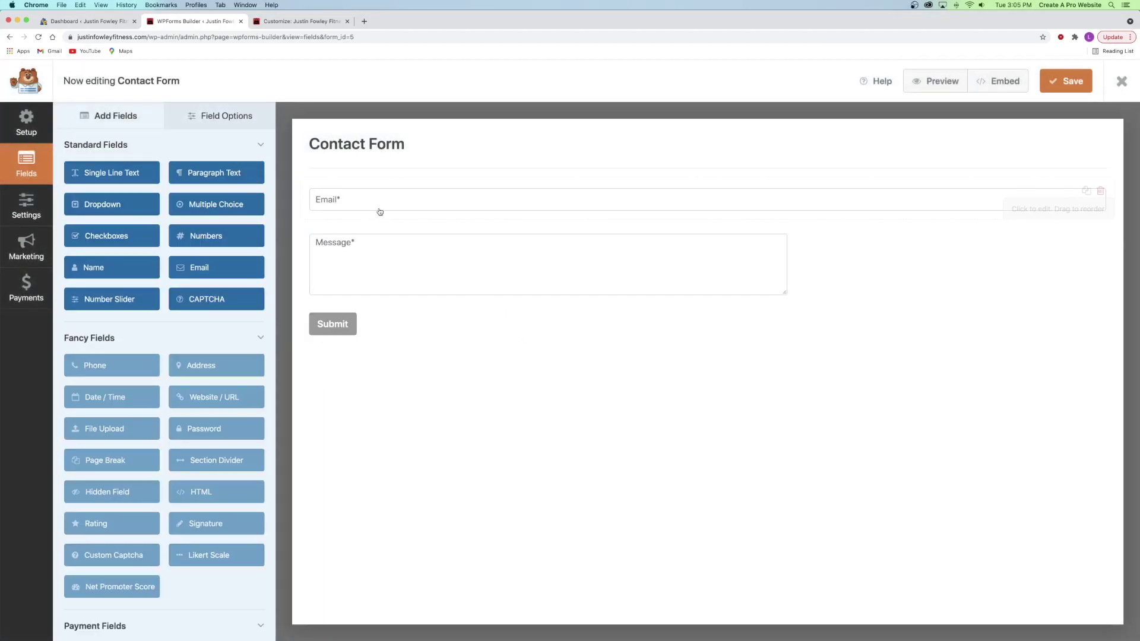
click(817, 256)
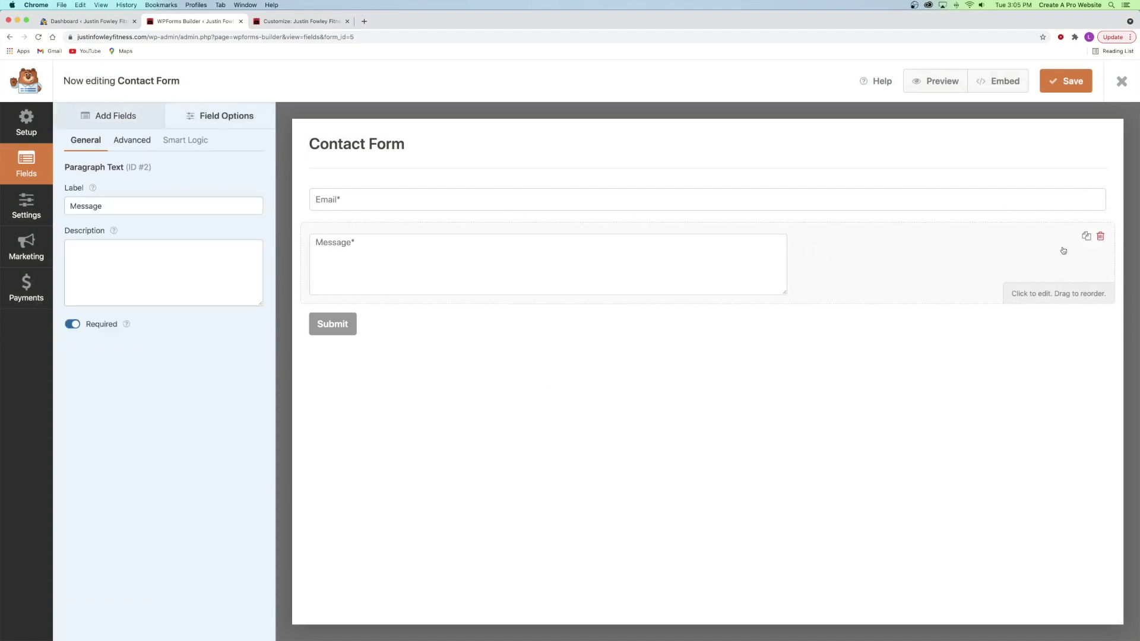
click(1102, 240)
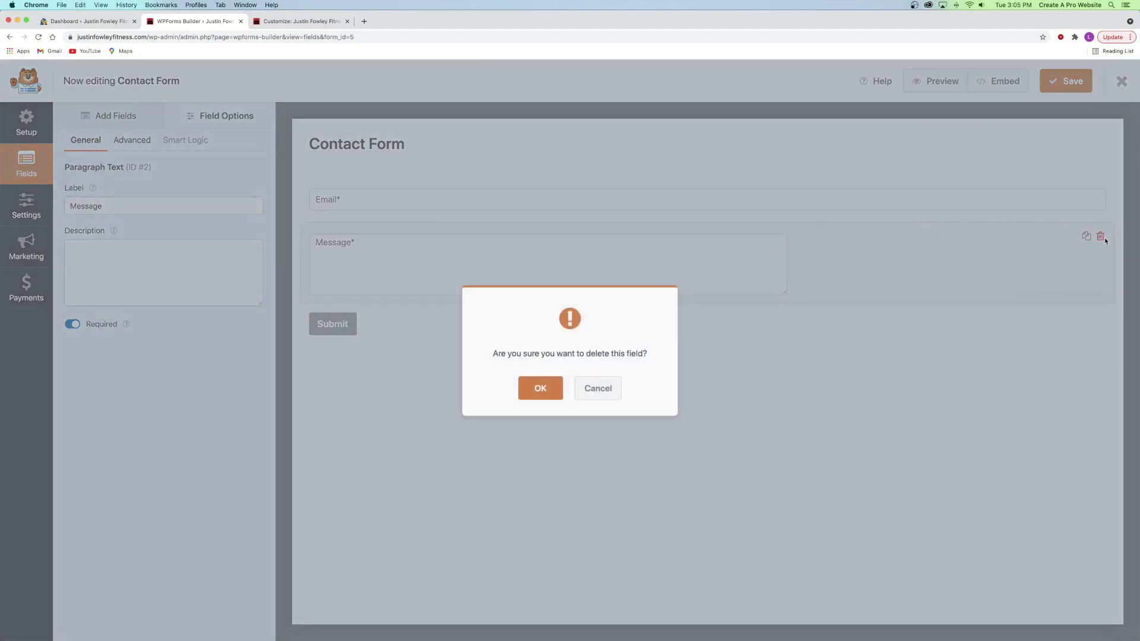
click(551, 382)
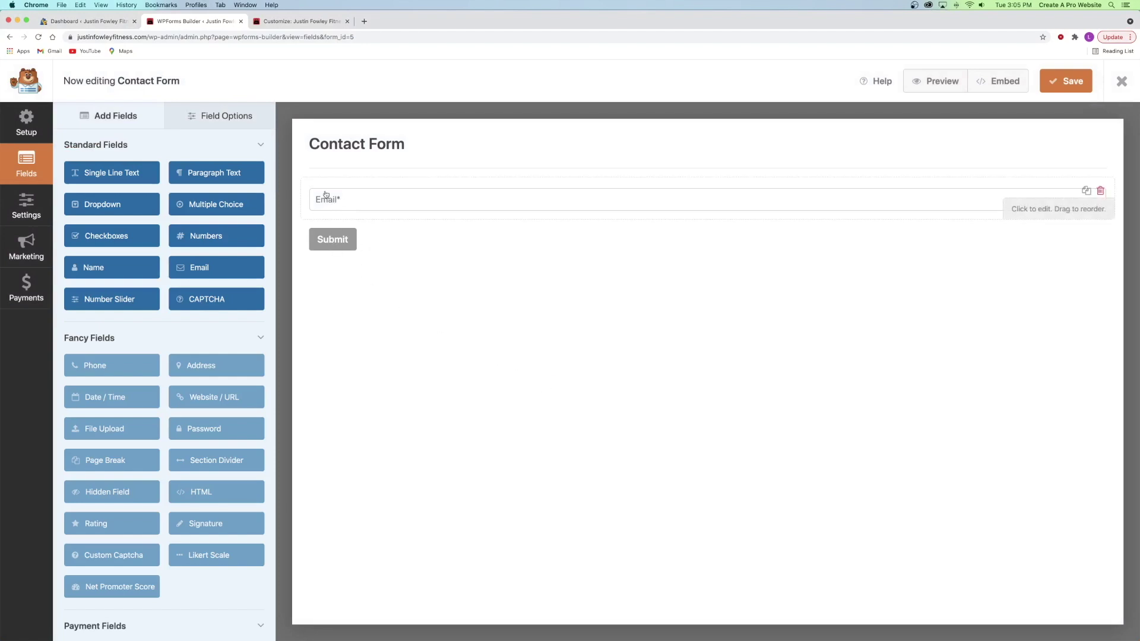
Give the Email field placeholder 'Email*', a hidden label and Large field size
click(352, 201)
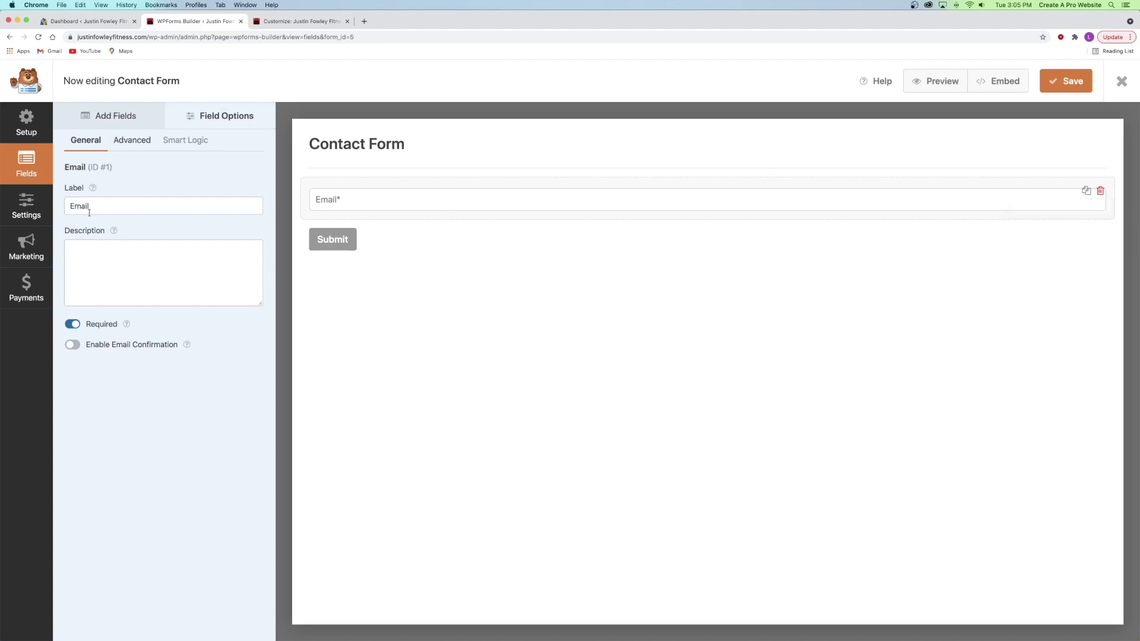
click(135, 141)
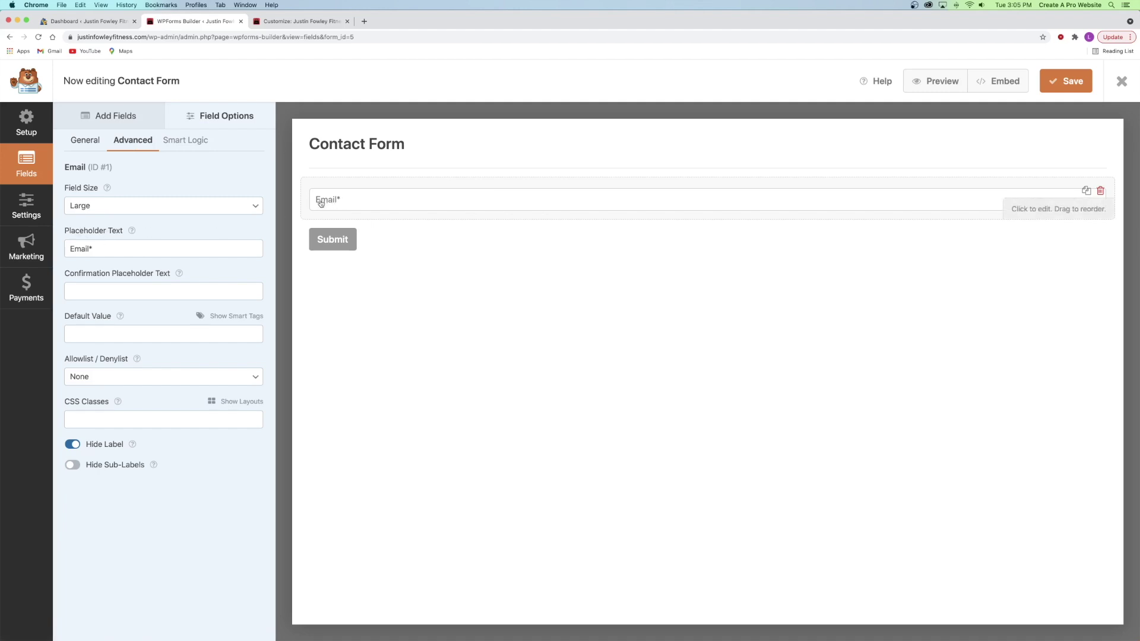
click(101, 249)
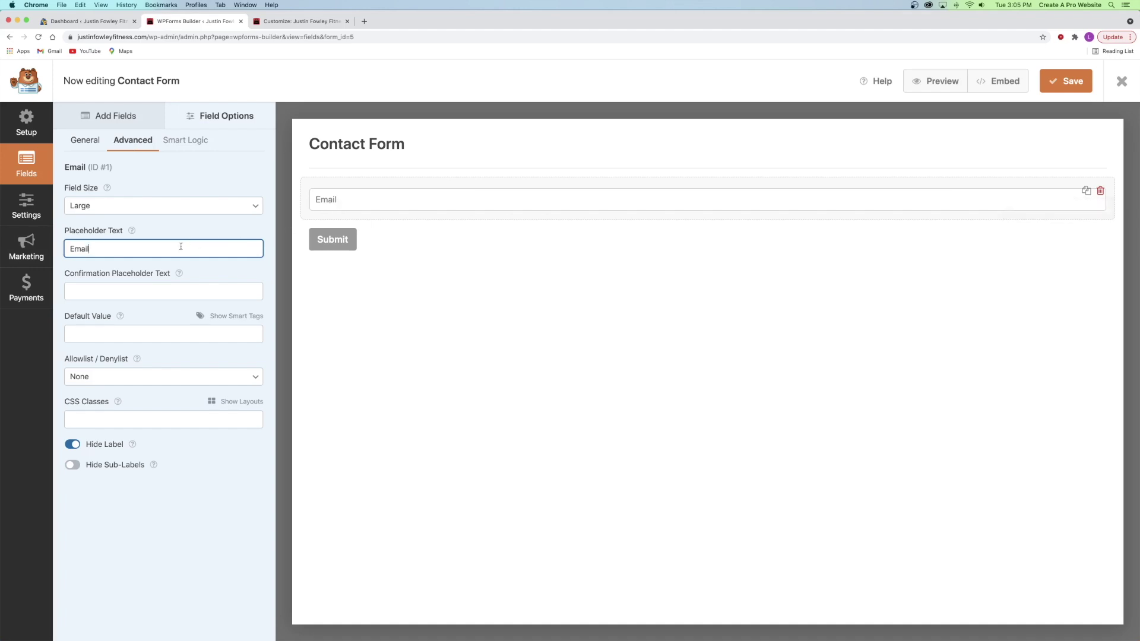
text(*)
click(85, 140)
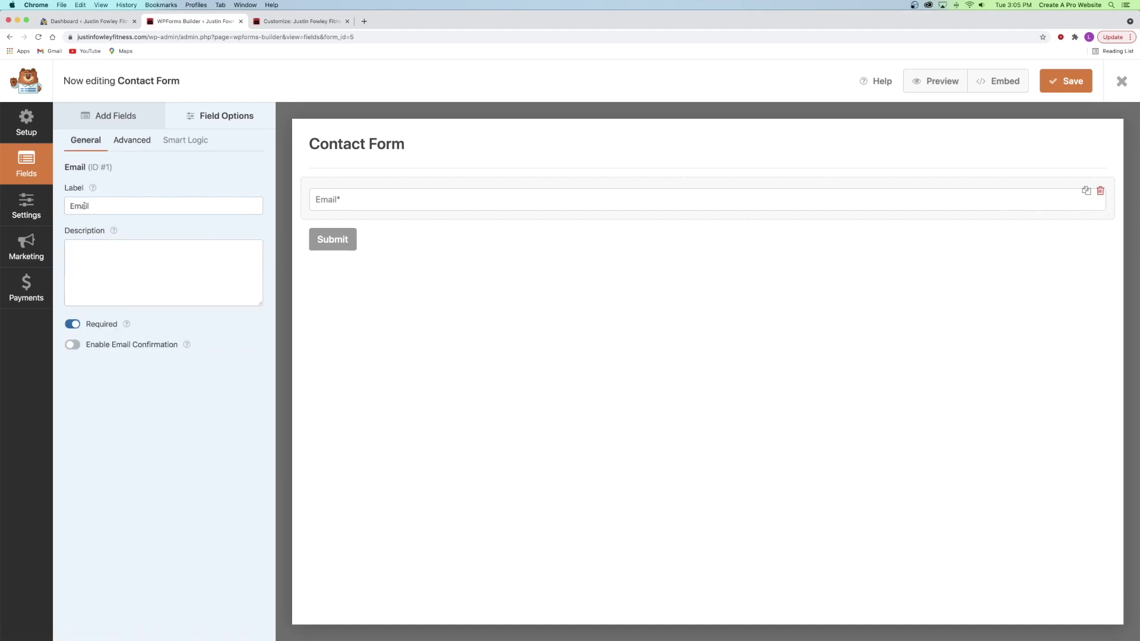
click(121, 140)
click(72, 444)
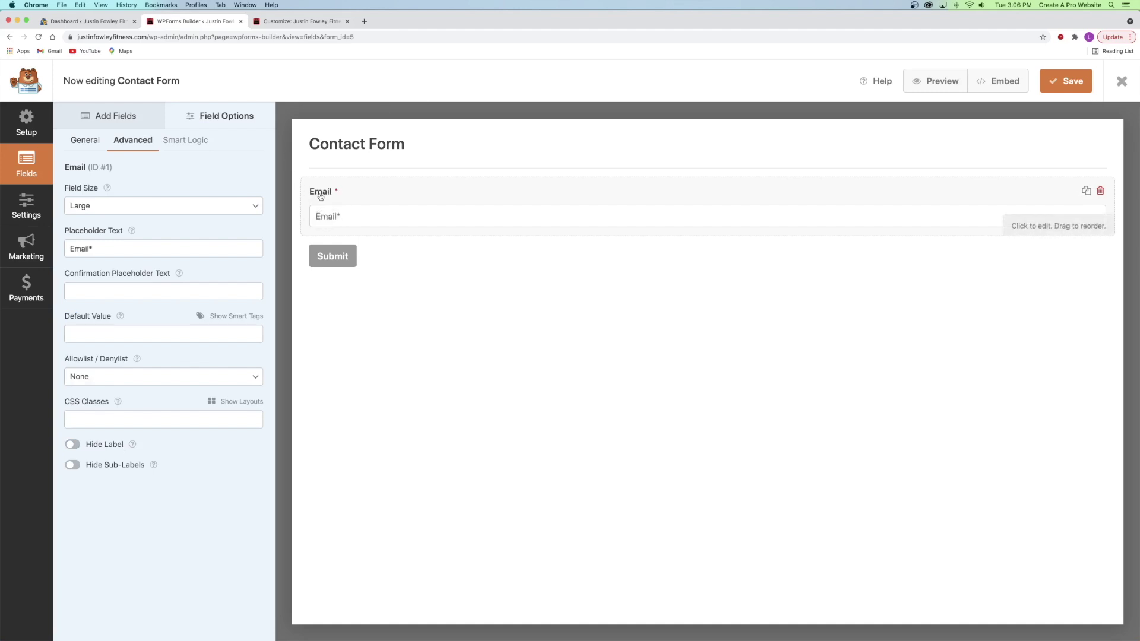
click(72, 444)
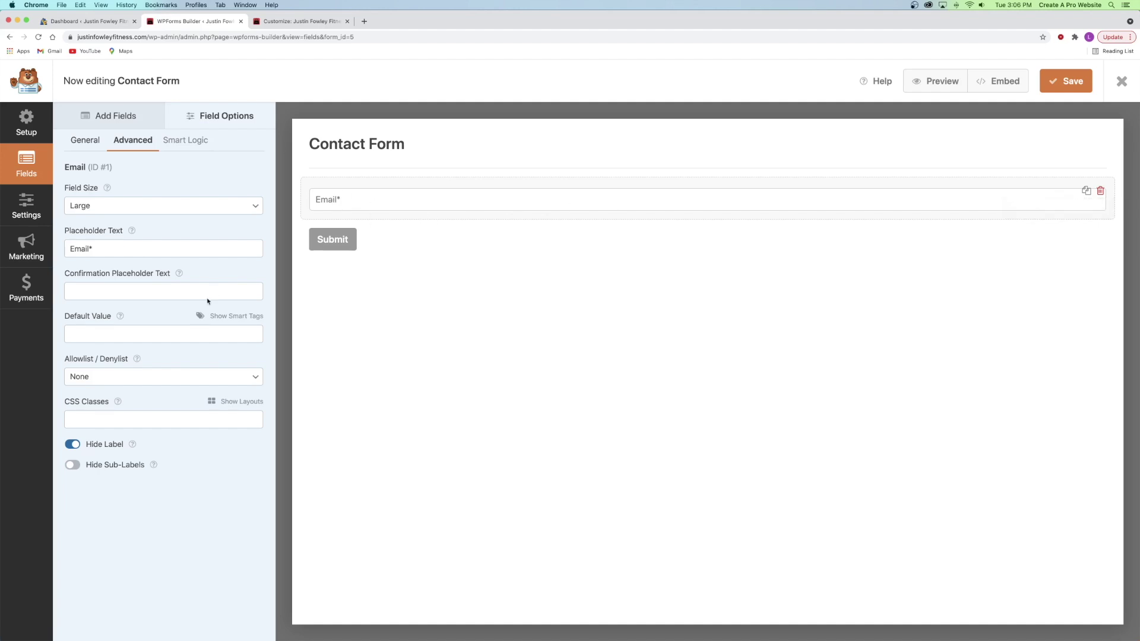
click(118, 206)
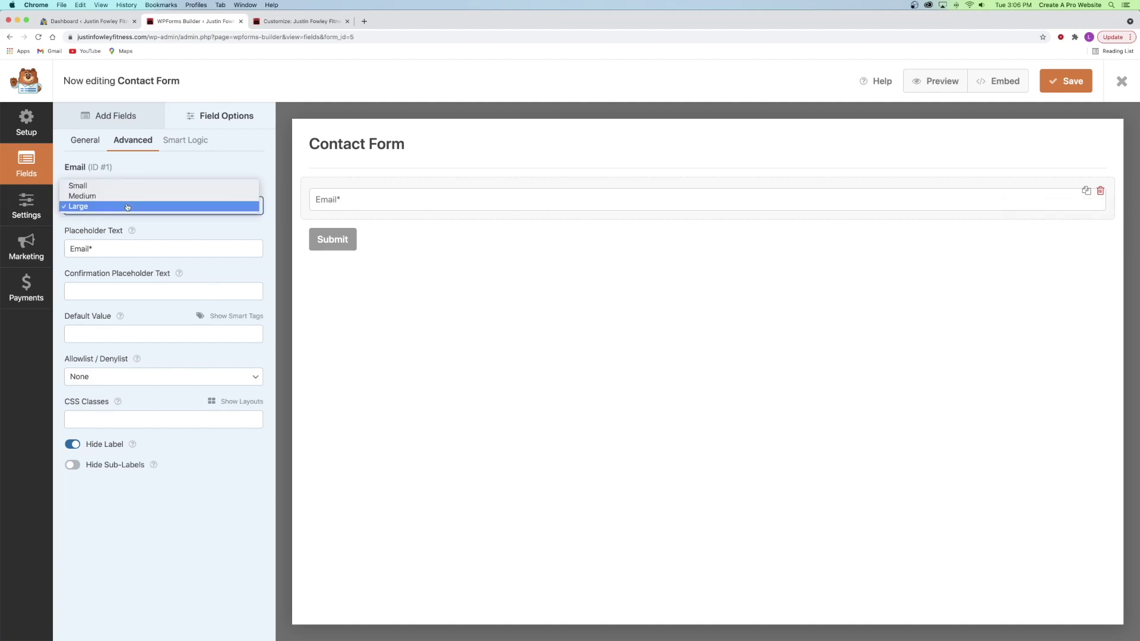
click(135, 208)
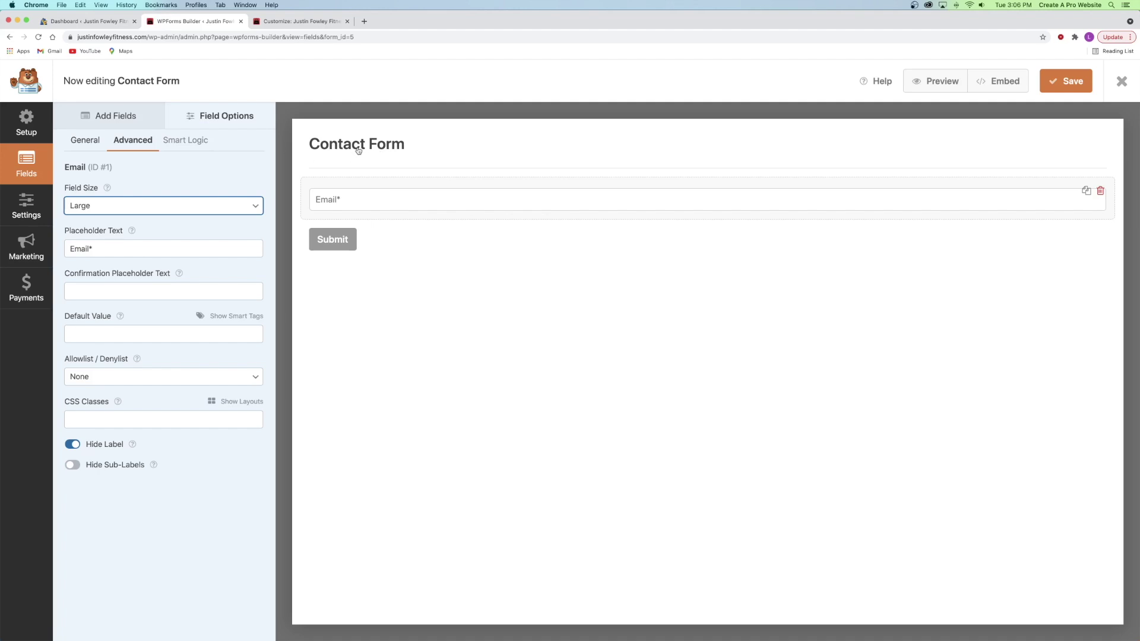
click(358, 150)
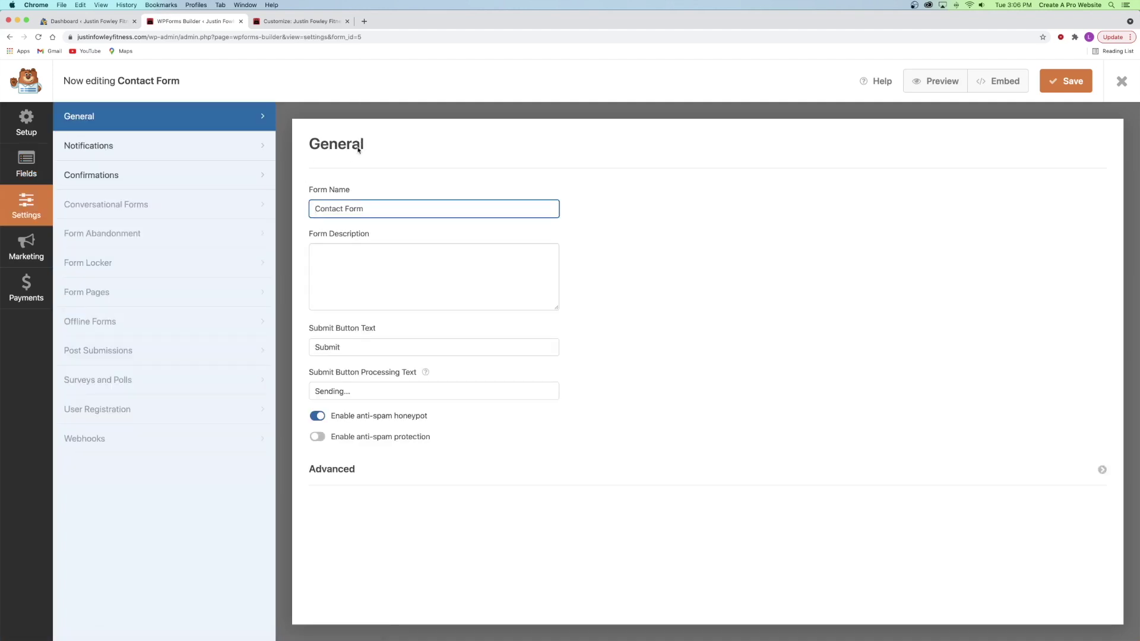
Rename 'Contact Form' to 'Subscribe Footer Form' and save the form
double_click(330, 209)
text(Subscribe Footer)
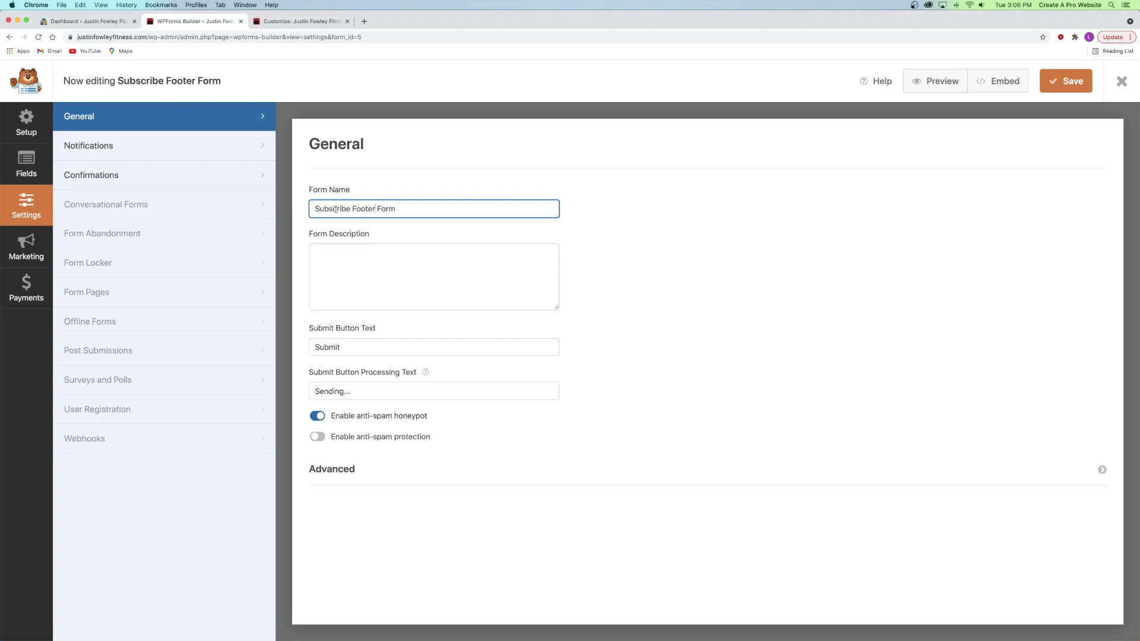
click(1066, 81)
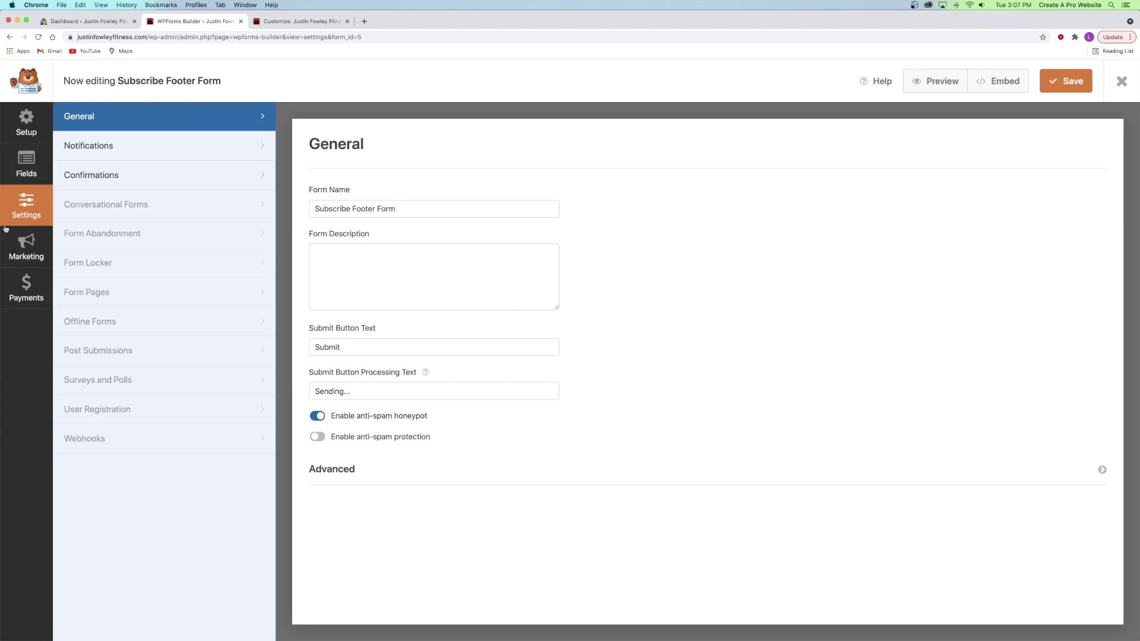
Set the notification's Send To address to the site owner's email address
click(108, 147)
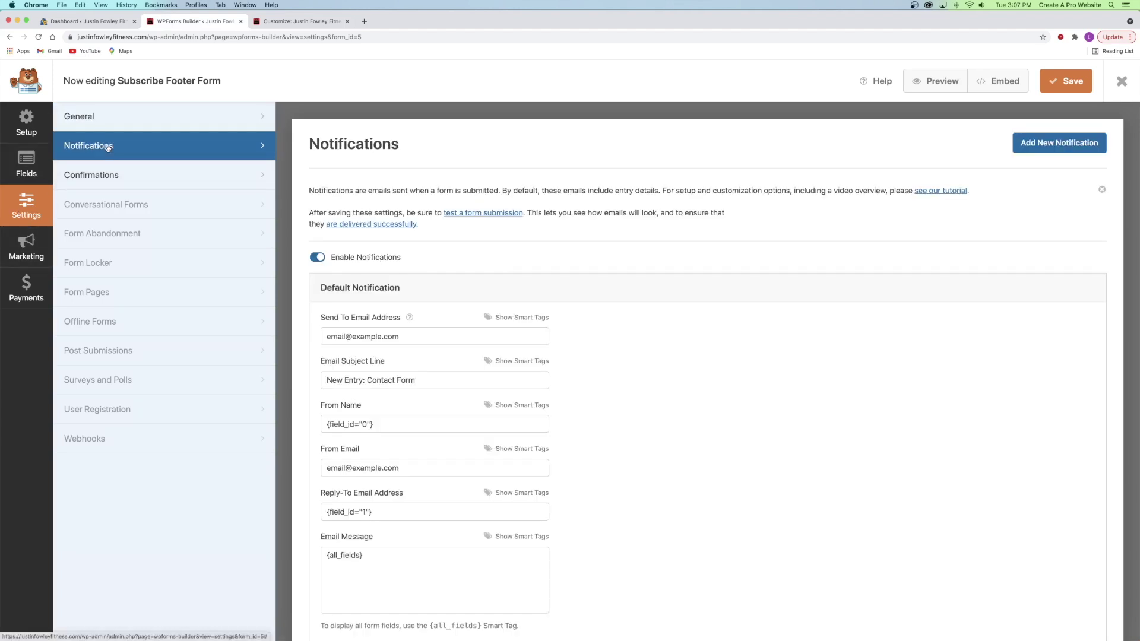
scroll(149, 206, down, 2)
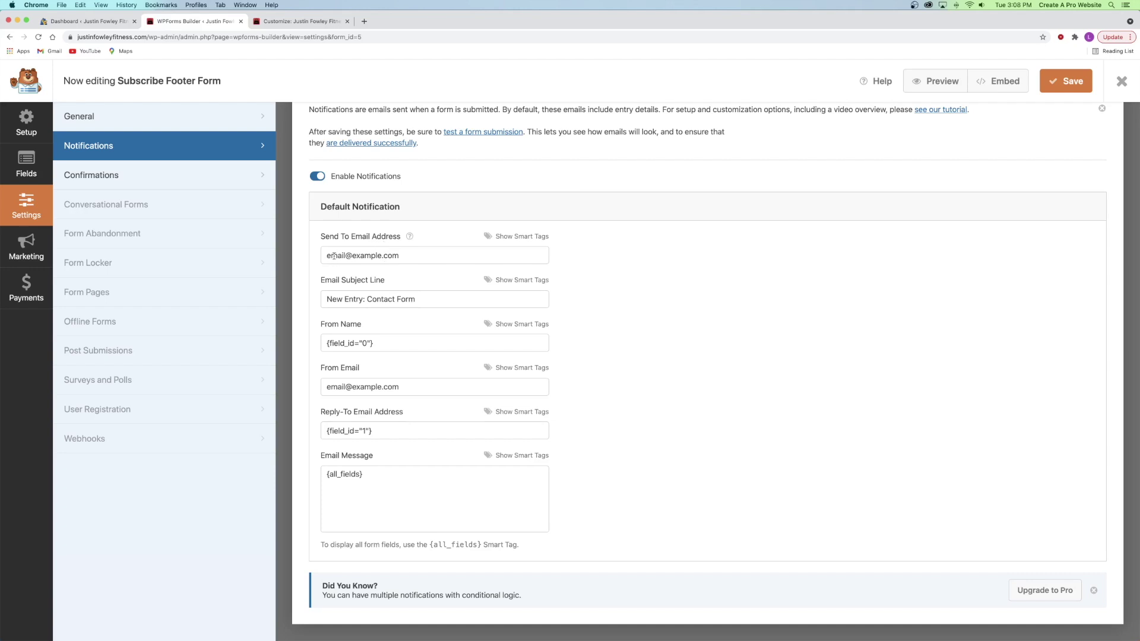
drag(407, 252, 321, 259)
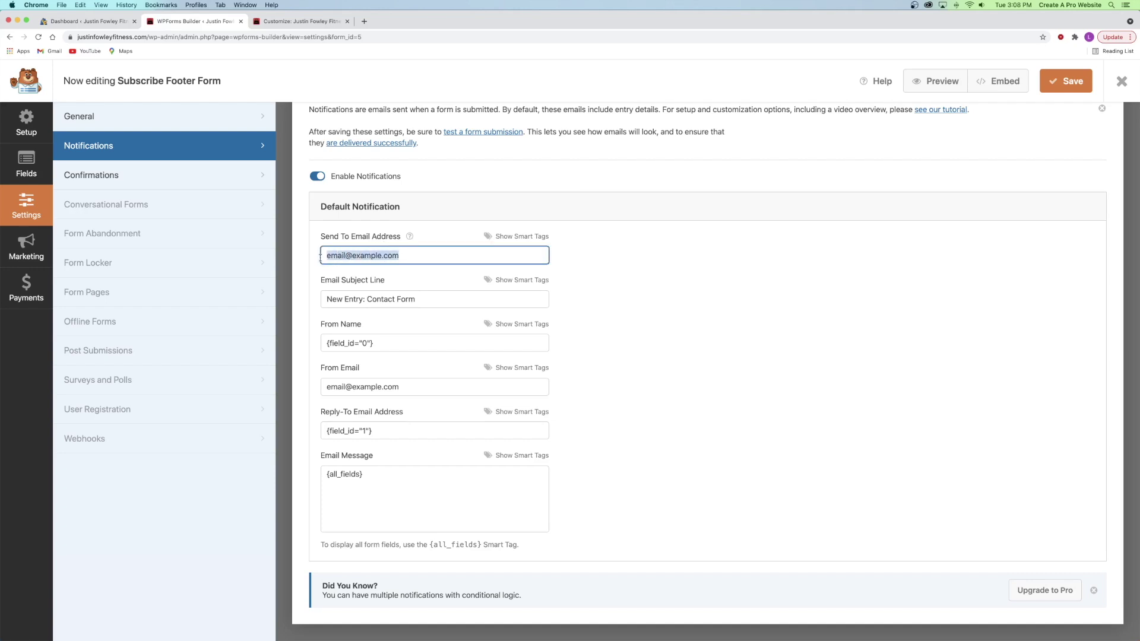
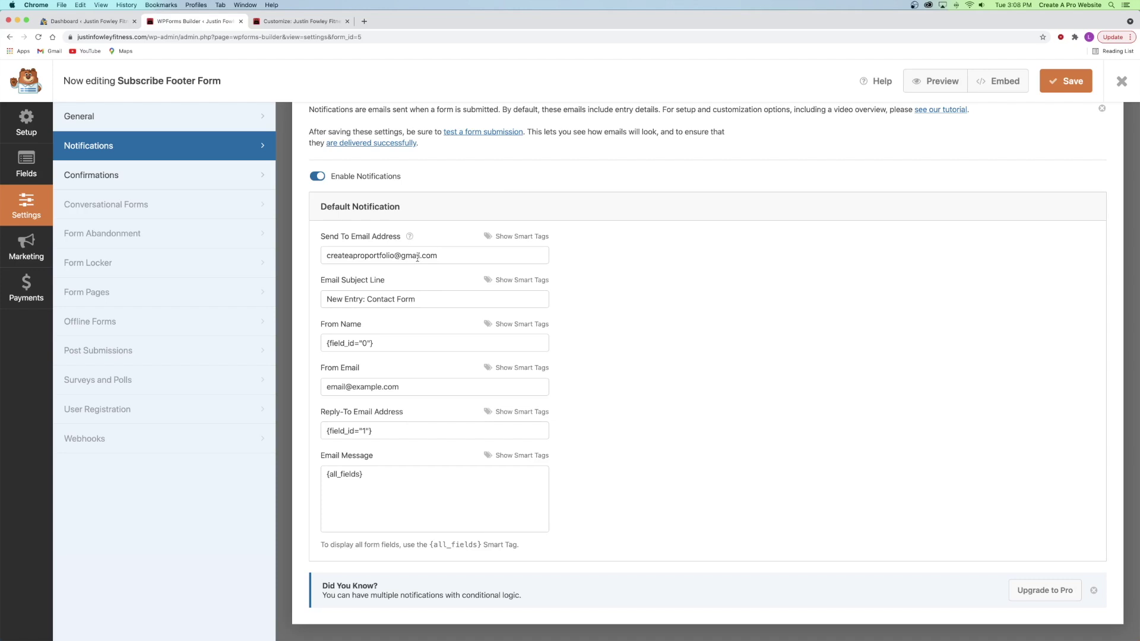
Give the notification a newsletter-subscription From Name and the owner's From Email, then save
drag(384, 341, 317, 345)
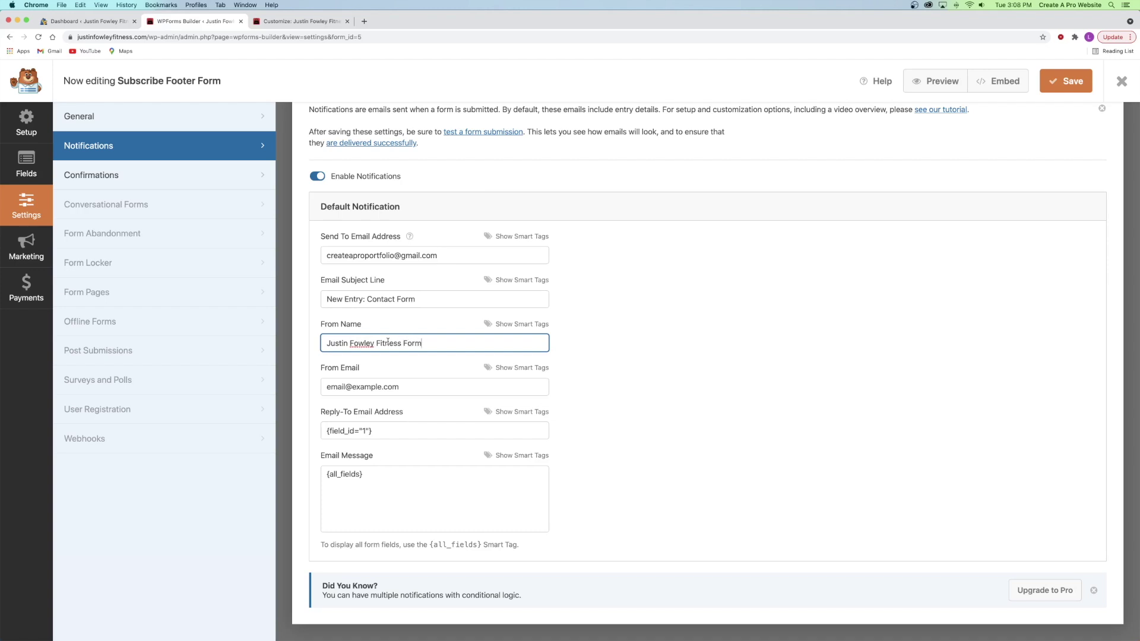
drag(376, 342, 436, 343)
text(Newsletter Sub)
click(570, 344)
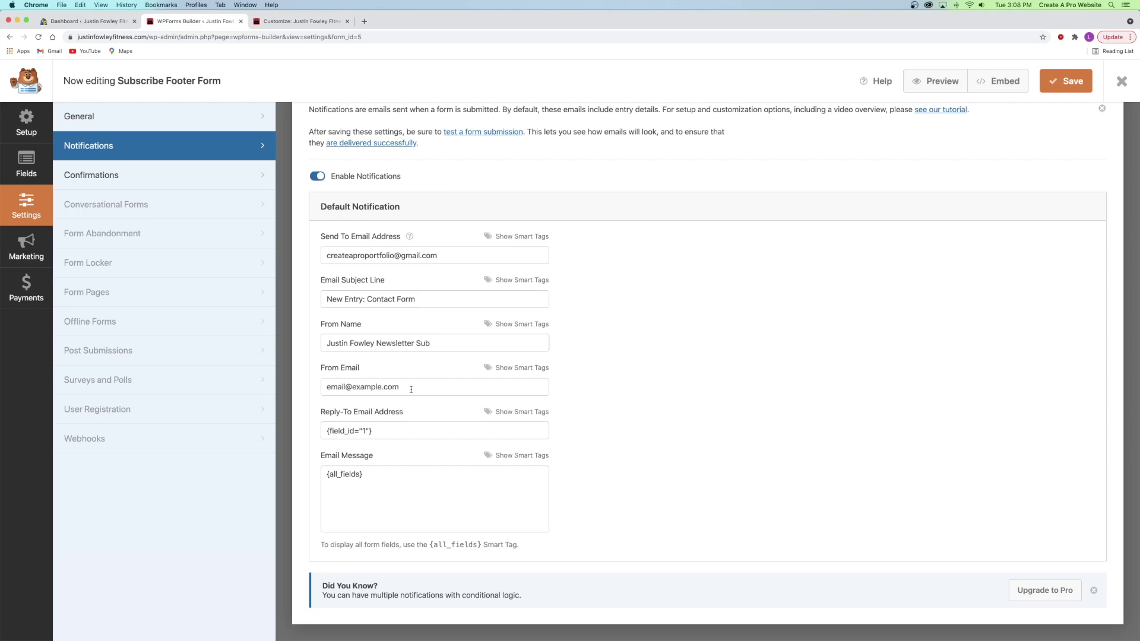
triple_click(382, 255)
click(1053, 90)
click(176, 177)
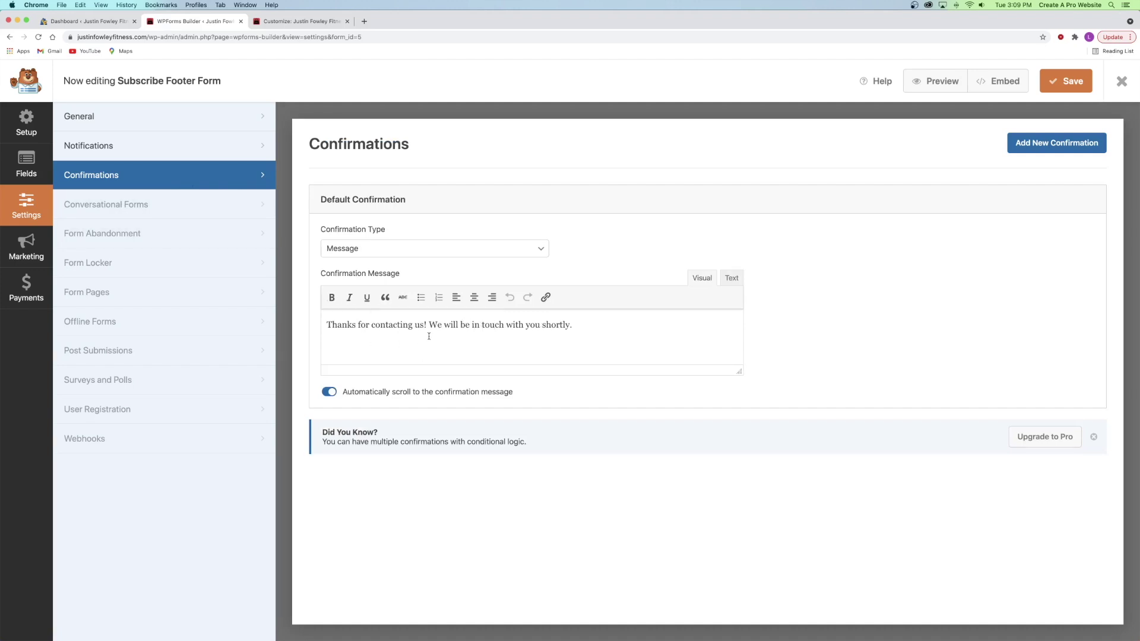
Close the builder, copy the [wpforms id="367"] shortcode, and publish the Customizer
click(1120, 85)
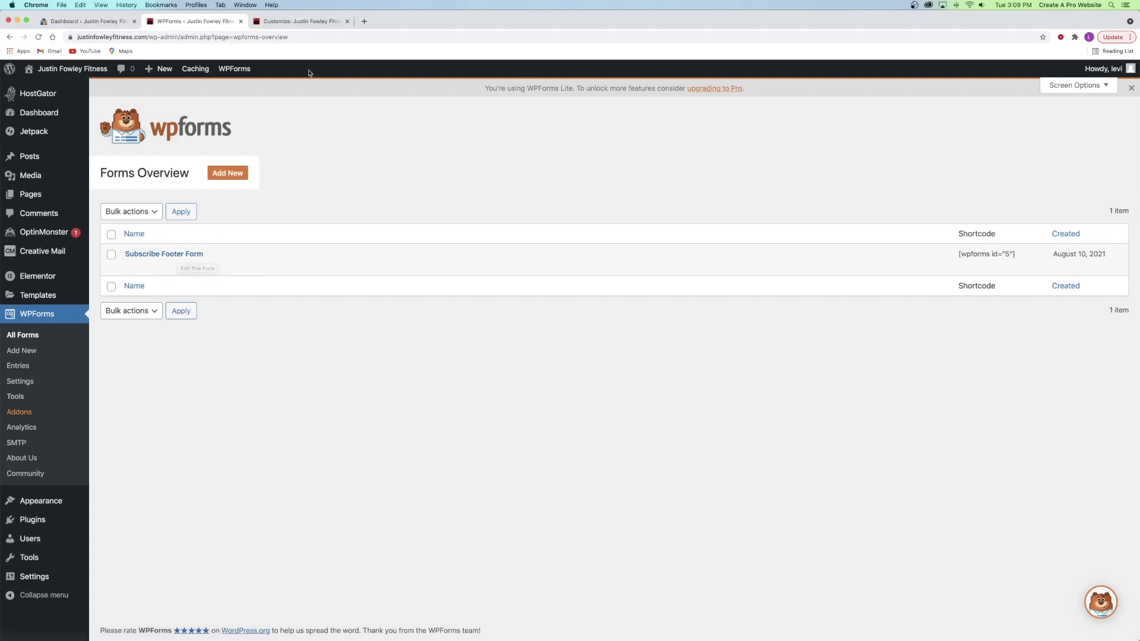
click(302, 22)
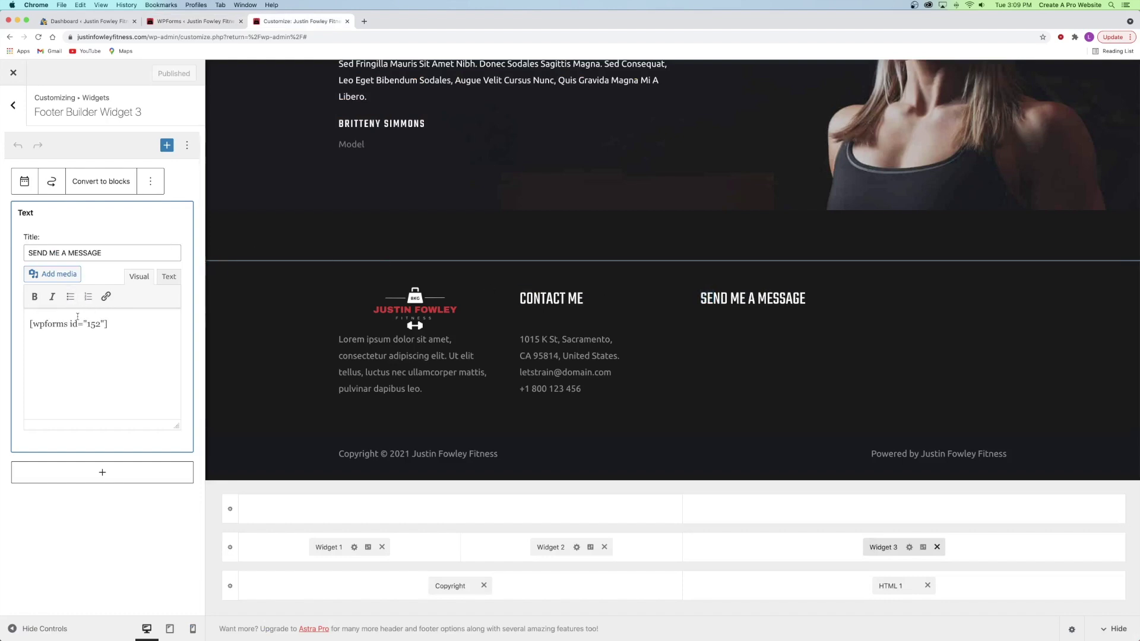
click(185, 22)
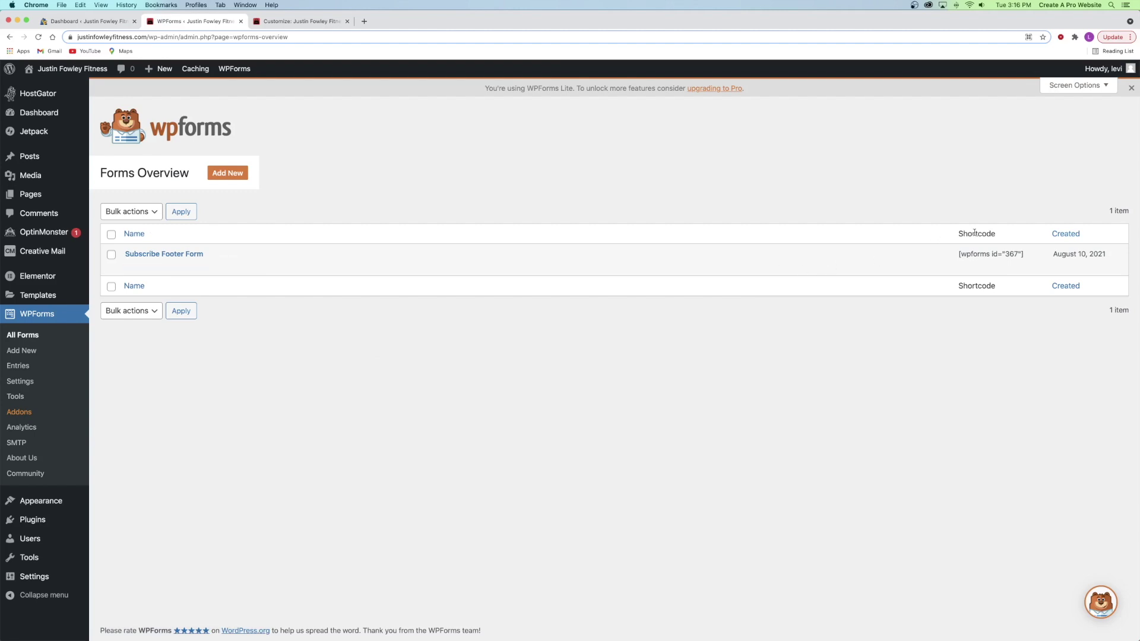
drag(958, 253, 1030, 255)
key(super+c)
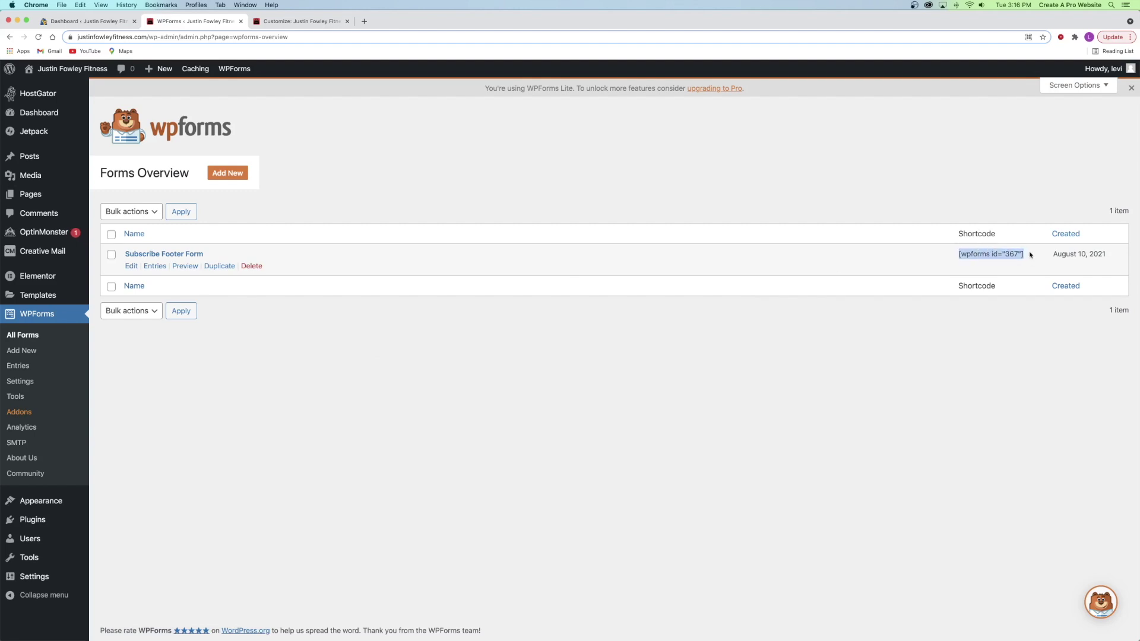
click(289, 21)
click(161, 74)
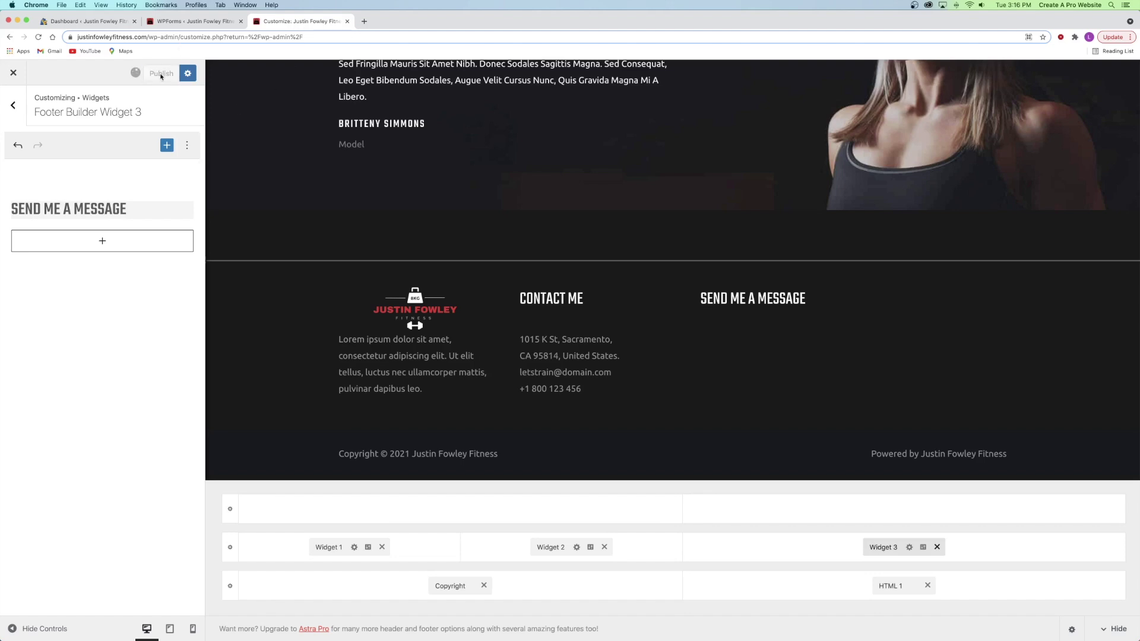
Paste the [wpforms id="367"] shortcode into Footer Widget 3's SEND ME A MESSAGE text widget
click(38, 37)
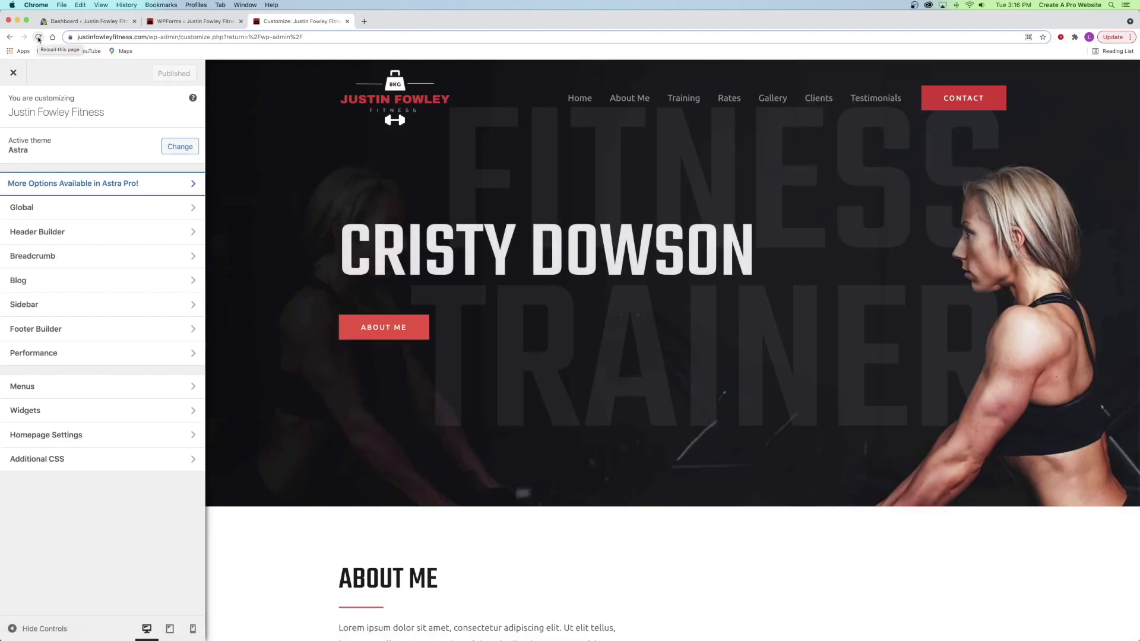
click(52, 328)
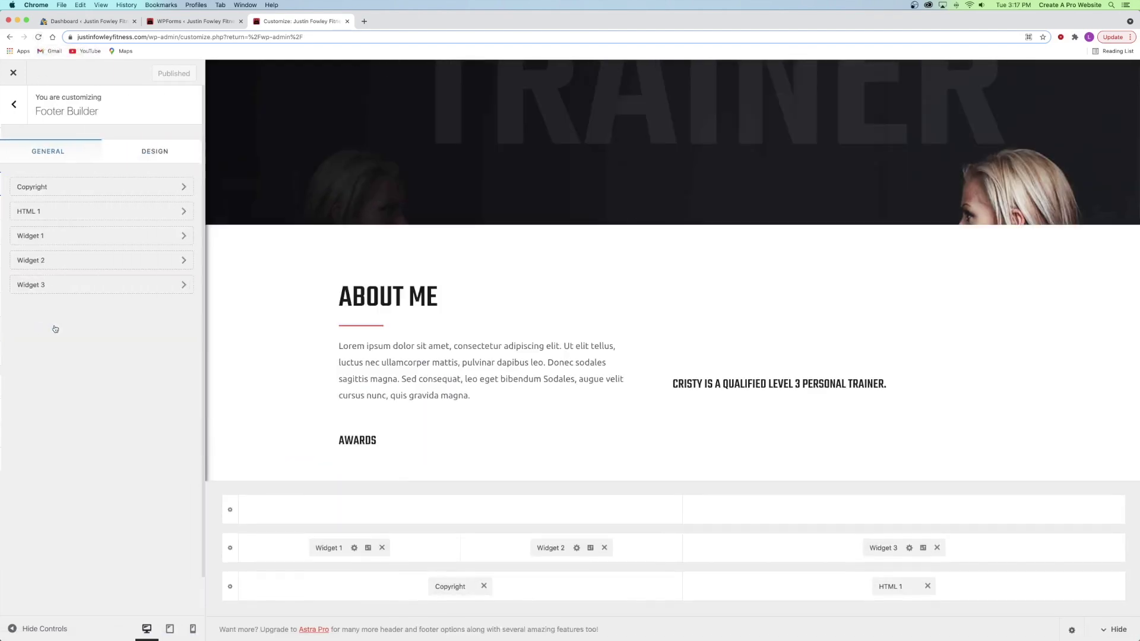
click(81, 285)
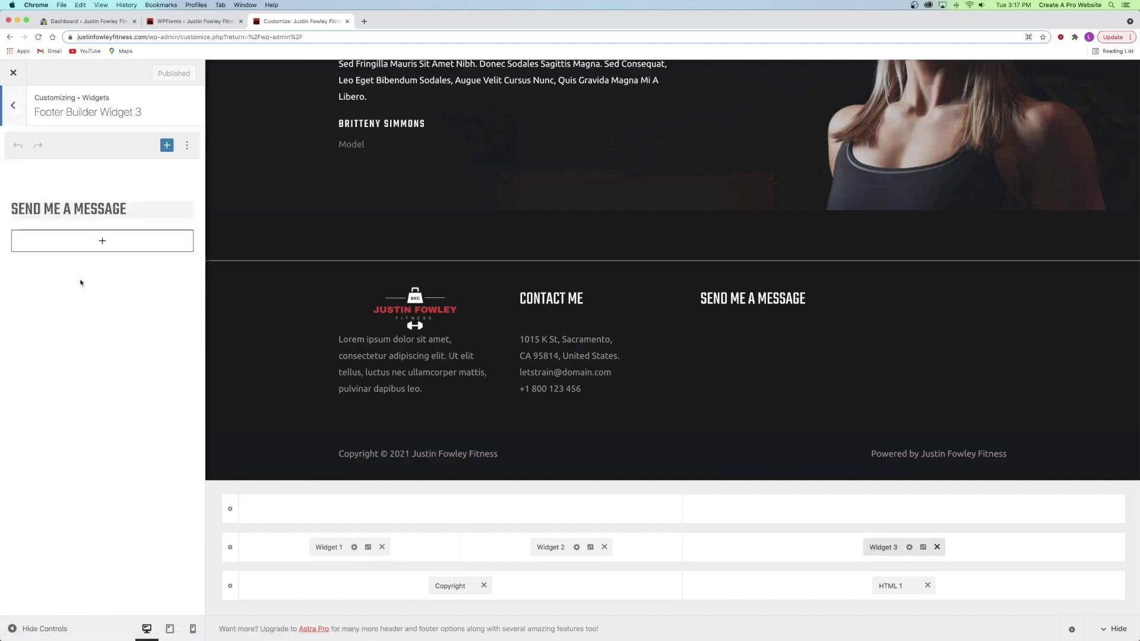
click(74, 212)
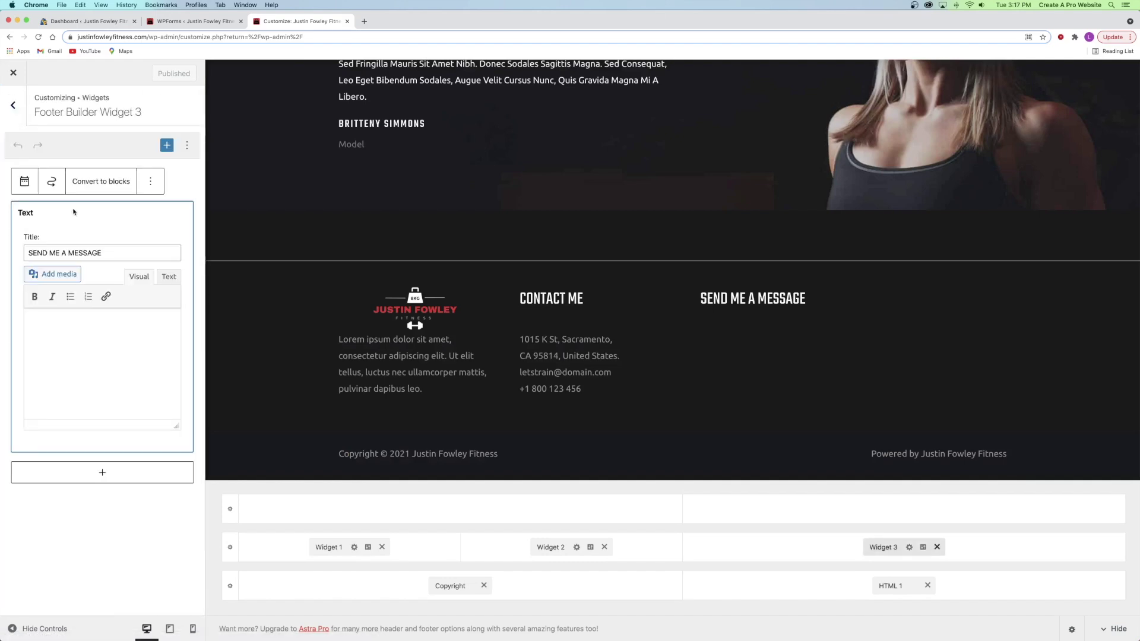
click(64, 356)
key(super+v)
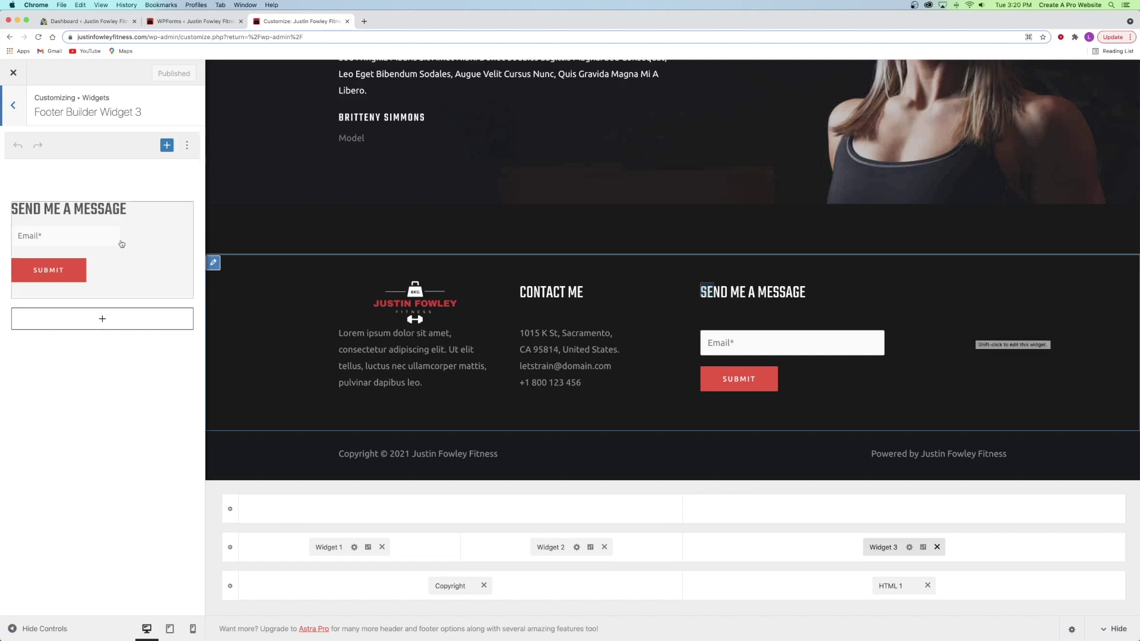
click(13, 107)
click(13, 106)
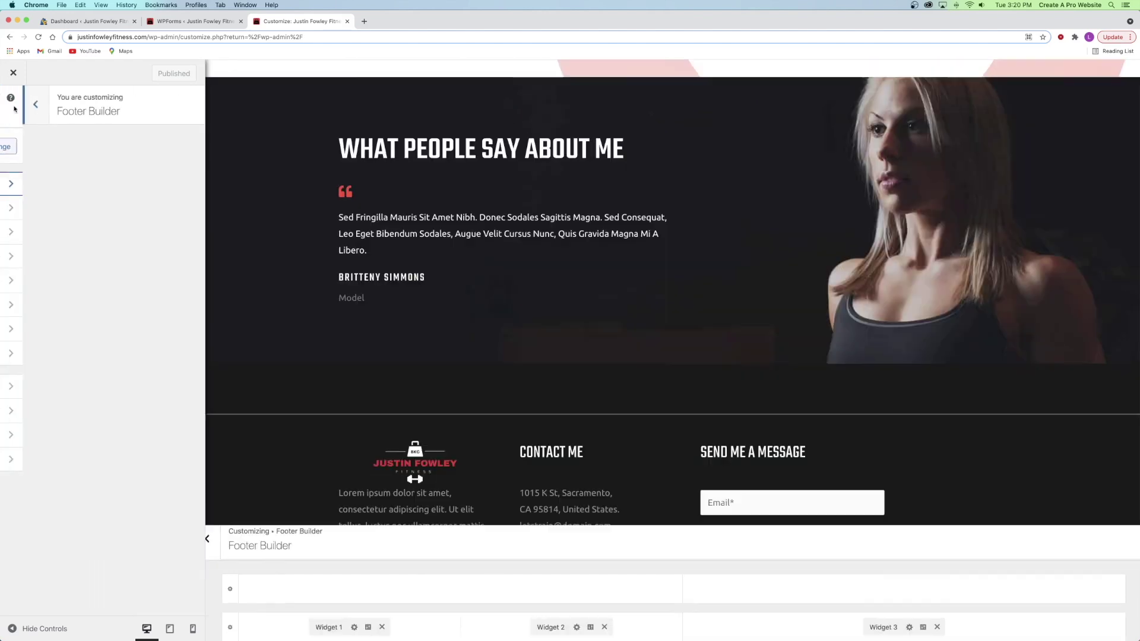
scroll(379, 222, up, 20)
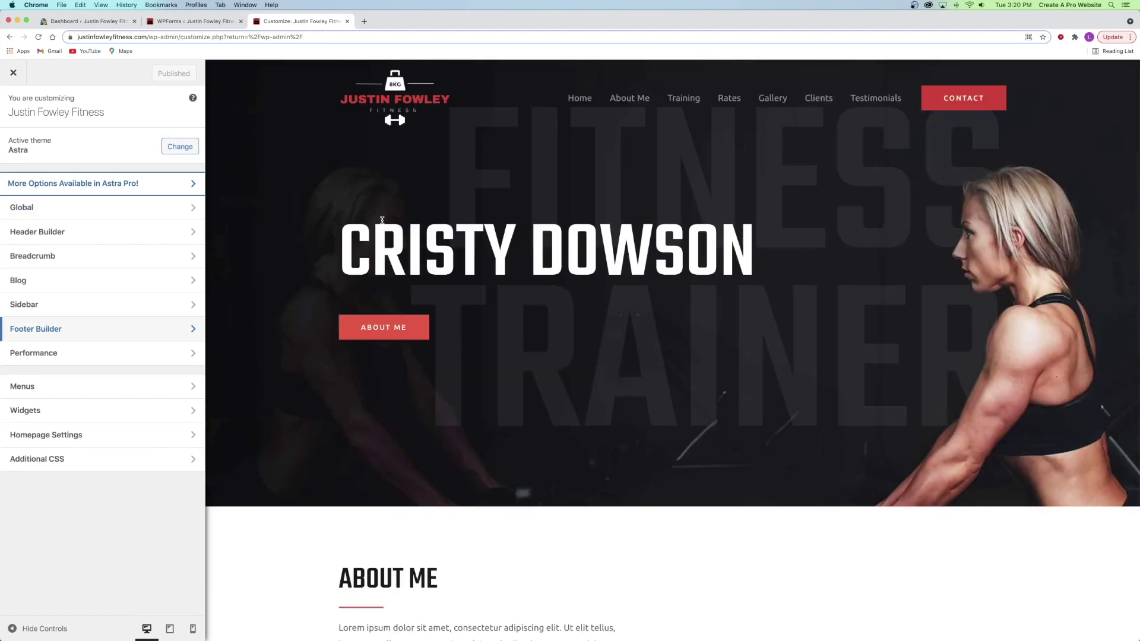
Review the Base Typography and Headings settings under Global > Typography
click(47, 212)
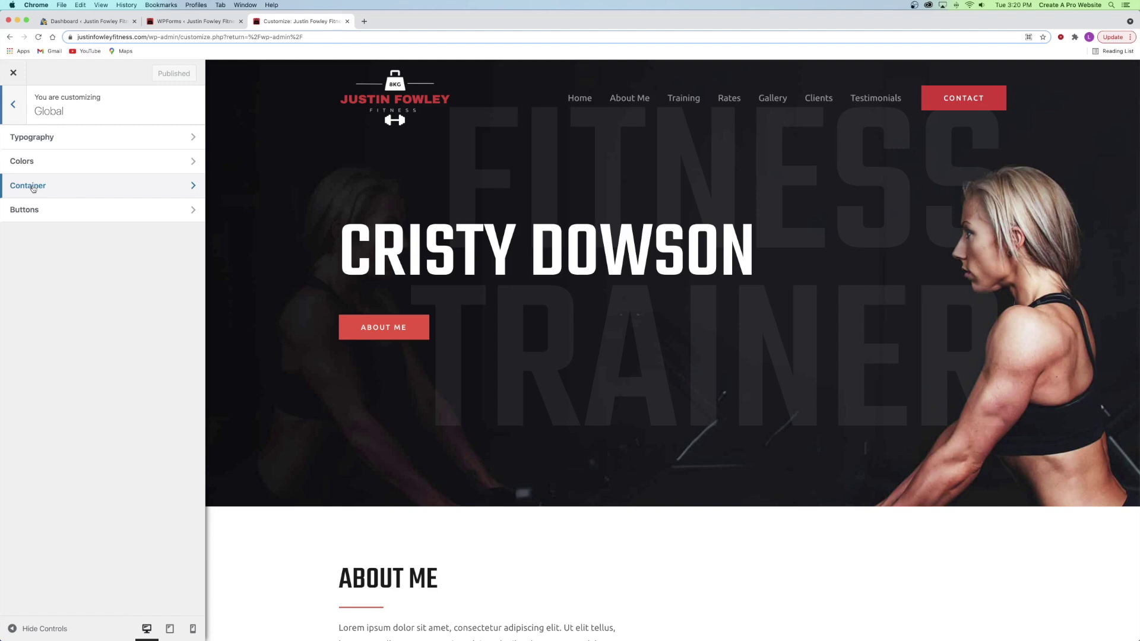
click(32, 137)
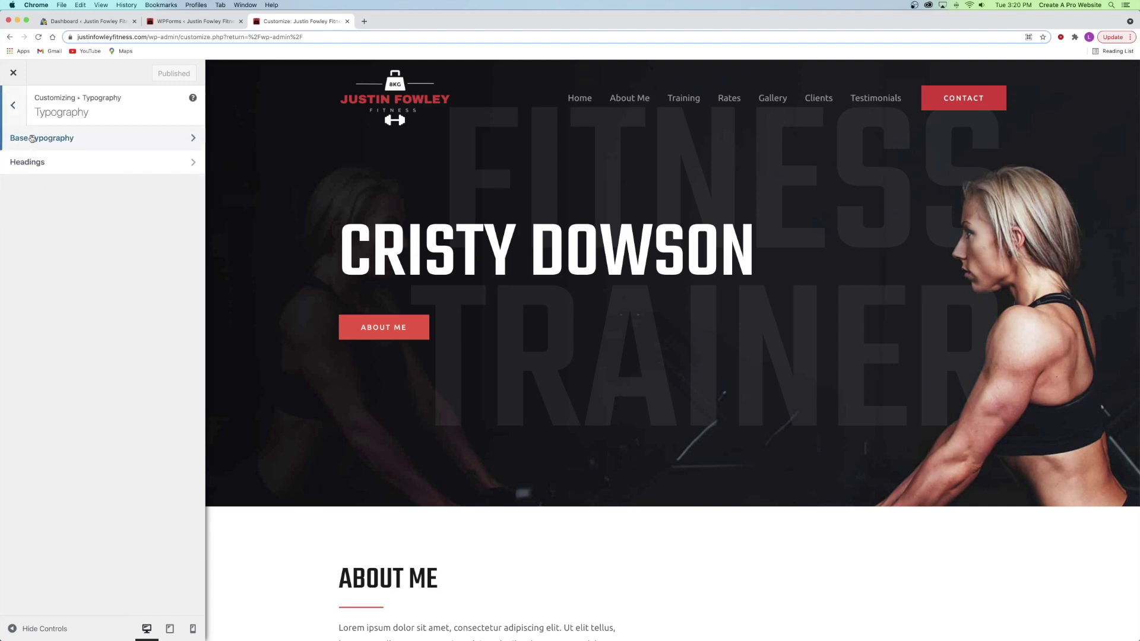
click(64, 138)
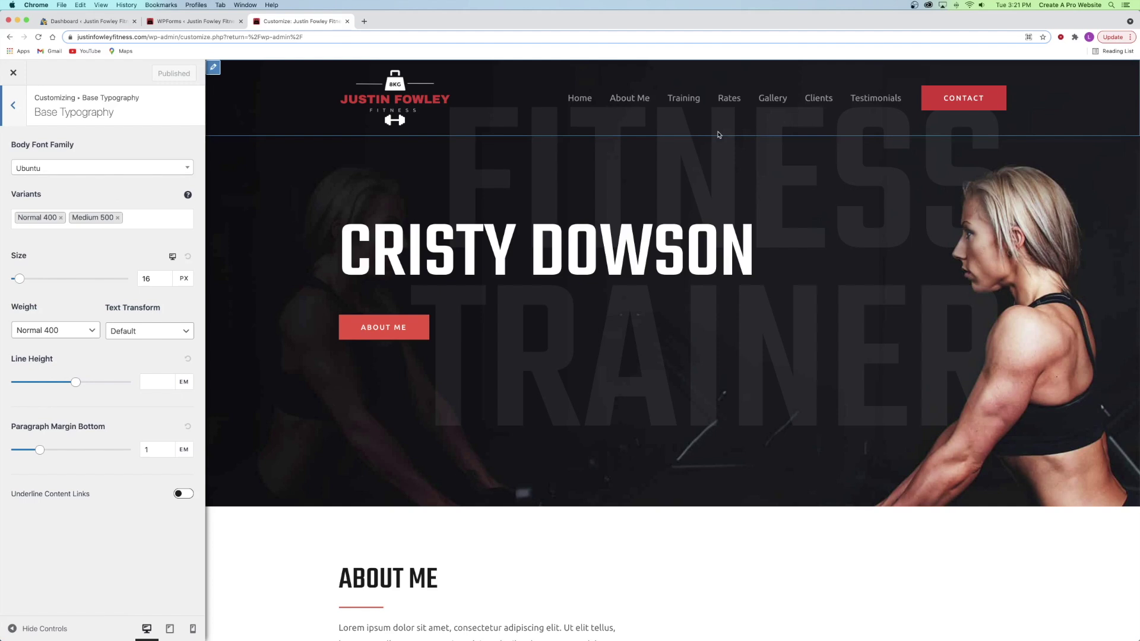
click(13, 106)
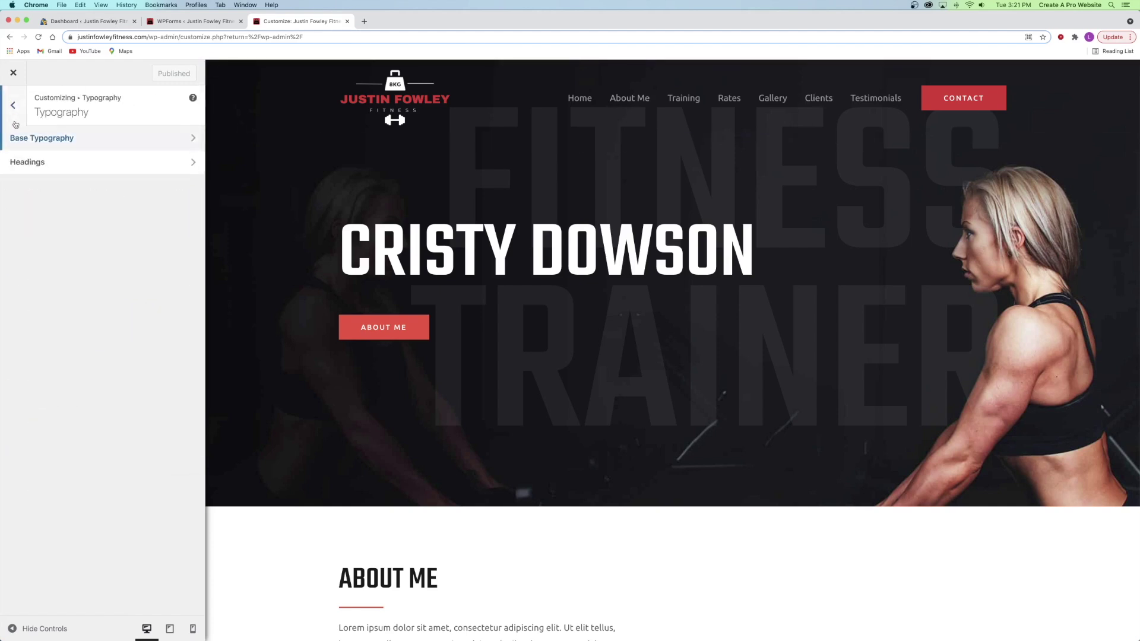
click(32, 163)
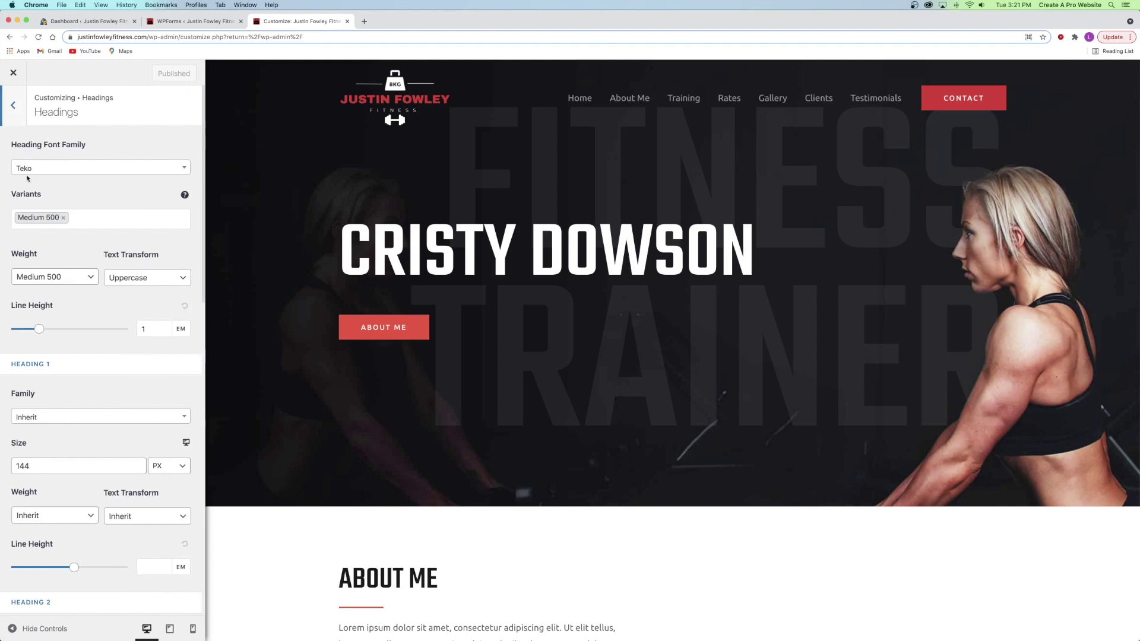
drag(347, 251, 598, 249)
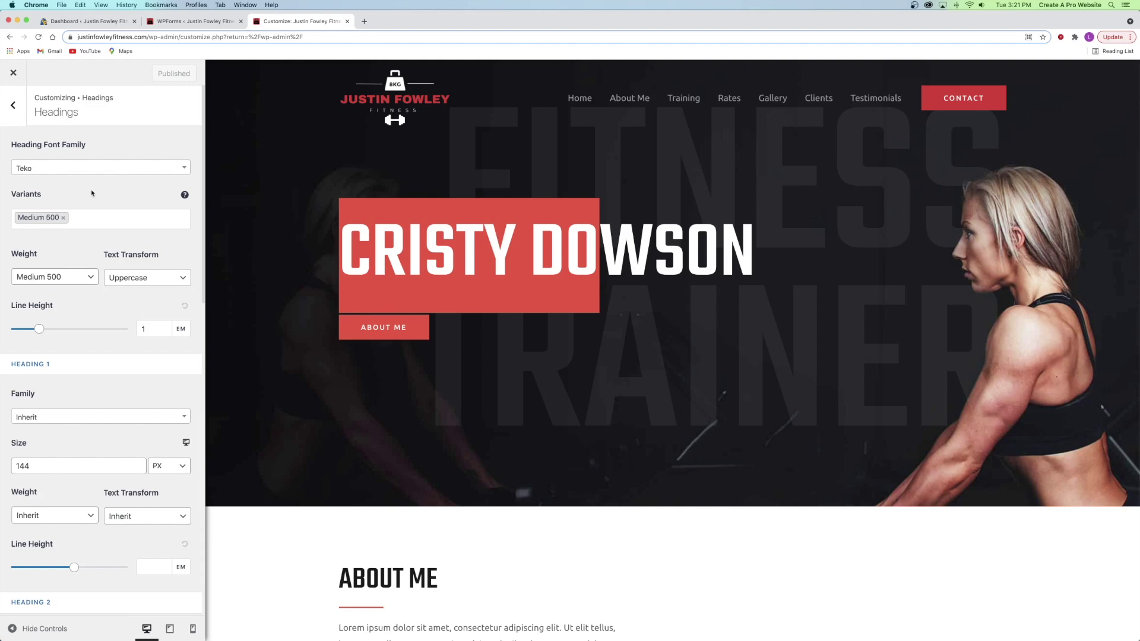
click(367, 257)
Go back to the Global settings and open Colors
click(13, 106)
click(13, 105)
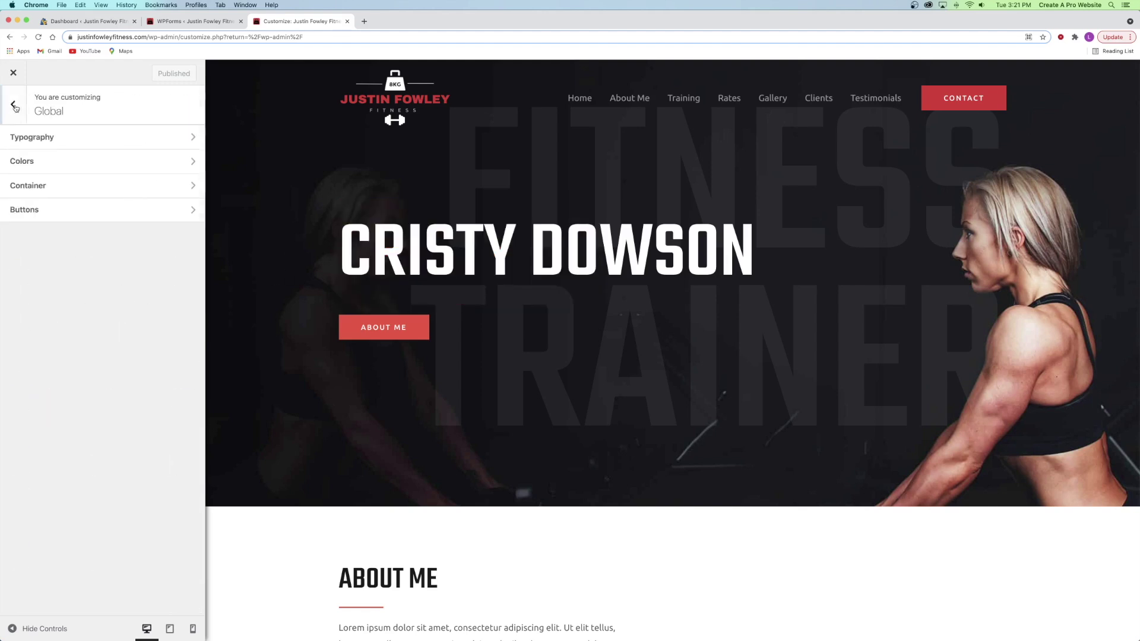
click(27, 163)
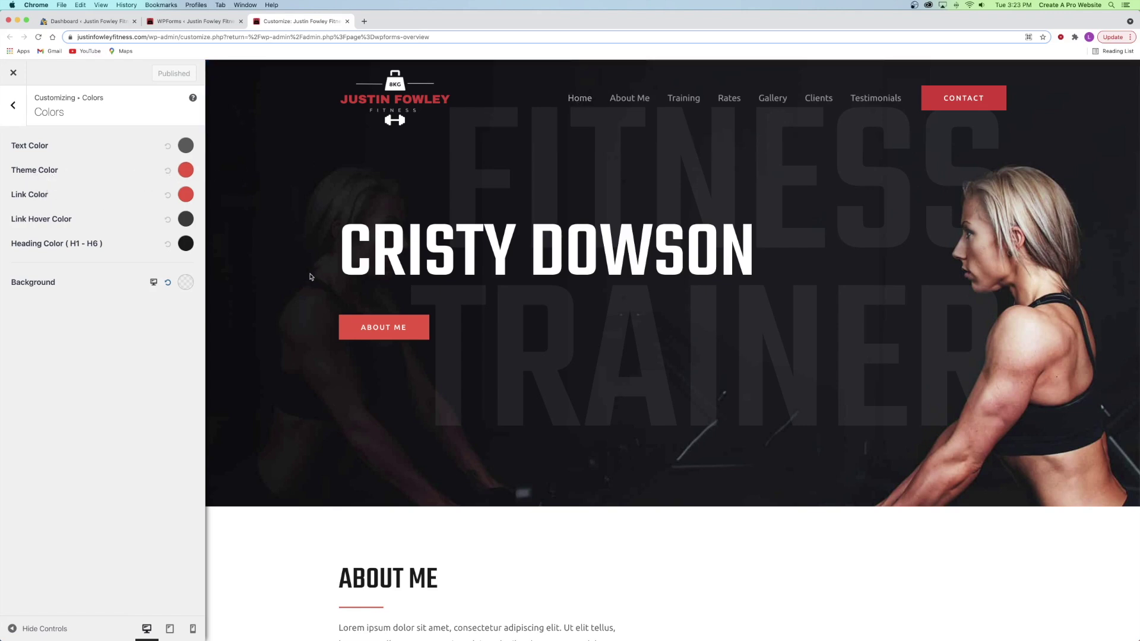
Set the Theme Color to #dd3333
click(186, 170)
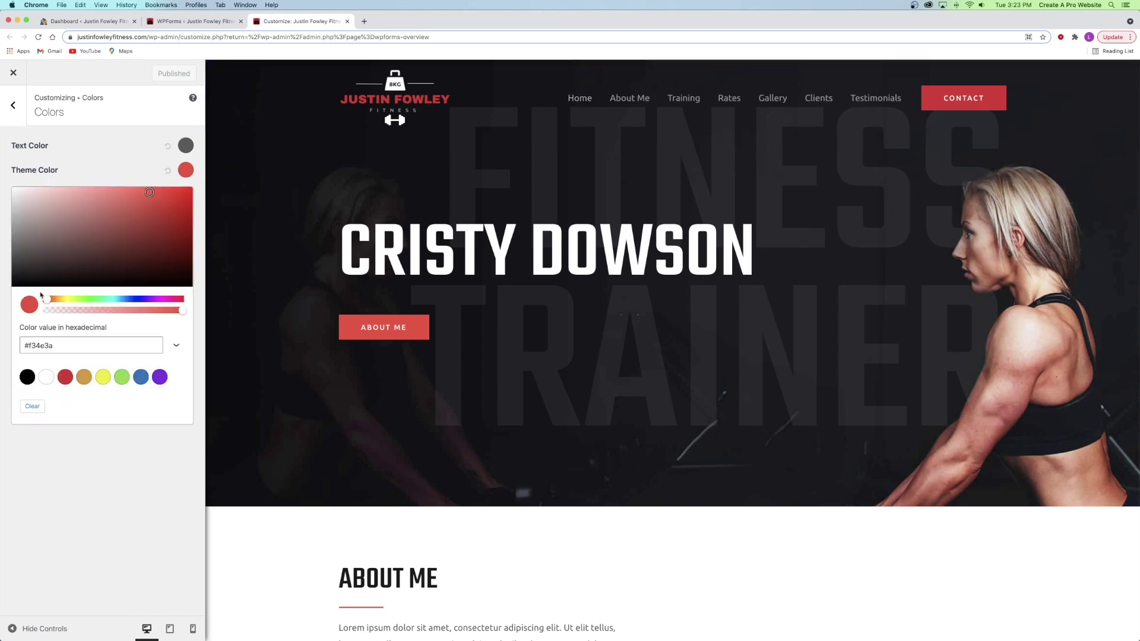
double_click(72, 345)
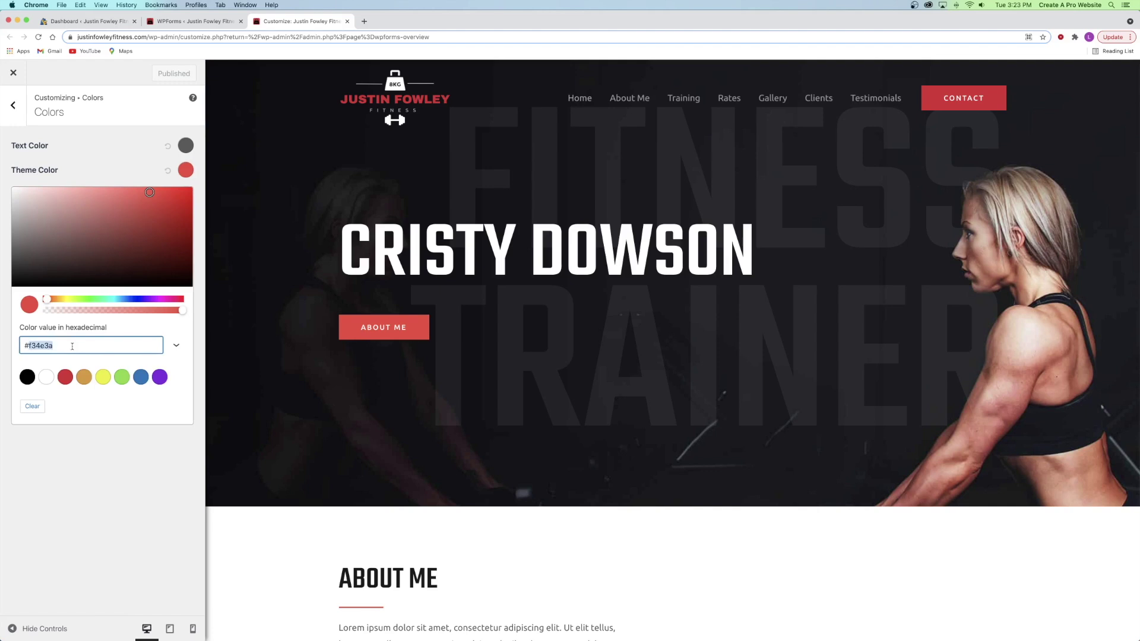
key(super+v)
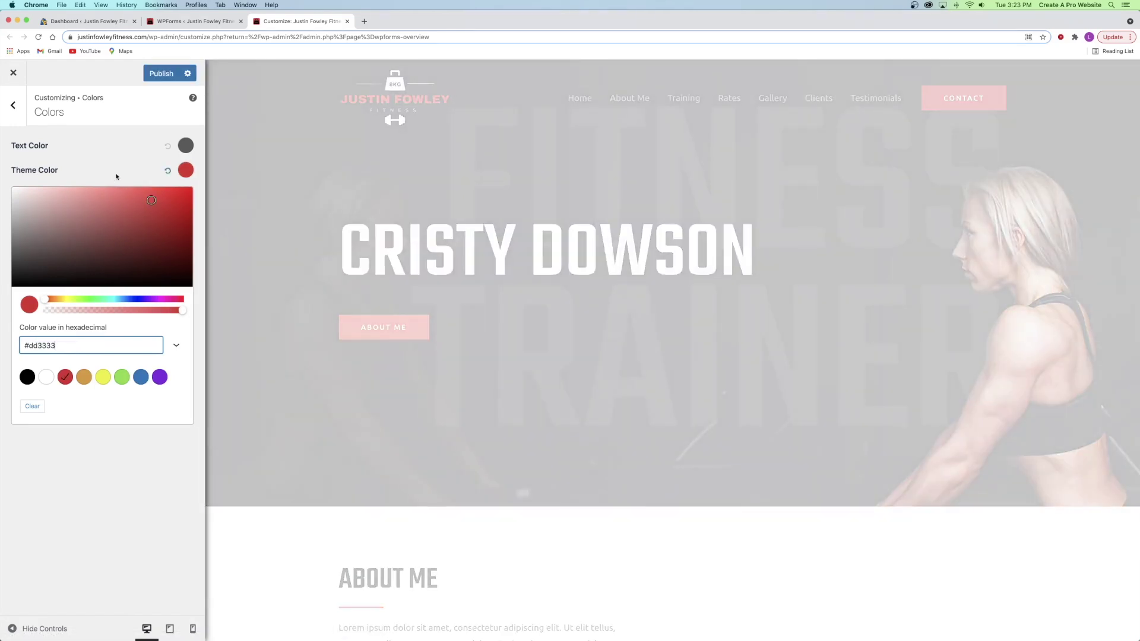
click(114, 173)
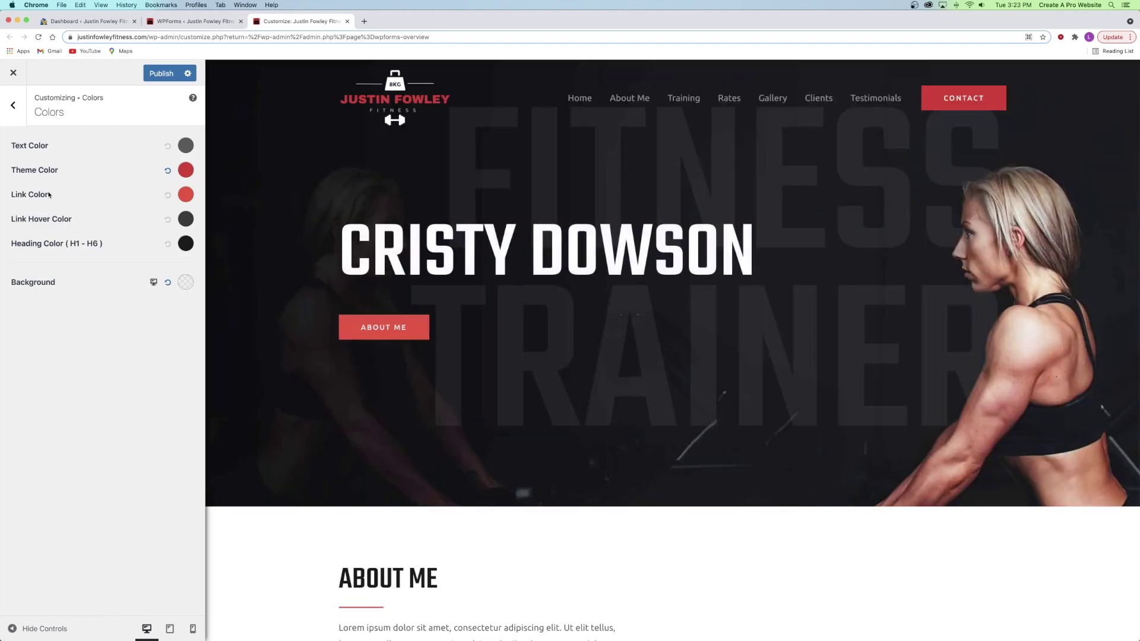
Set the Link Color to #dd3333 as well and return to the Global list
click(185, 195)
click(69, 364)
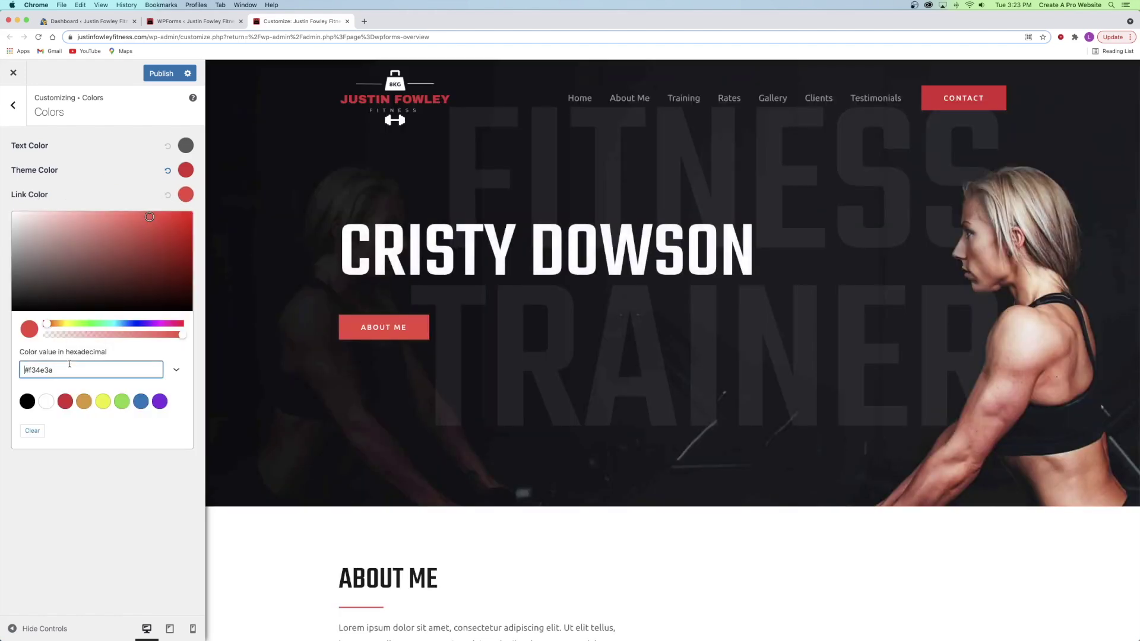
key(super+a)
key(super+v)
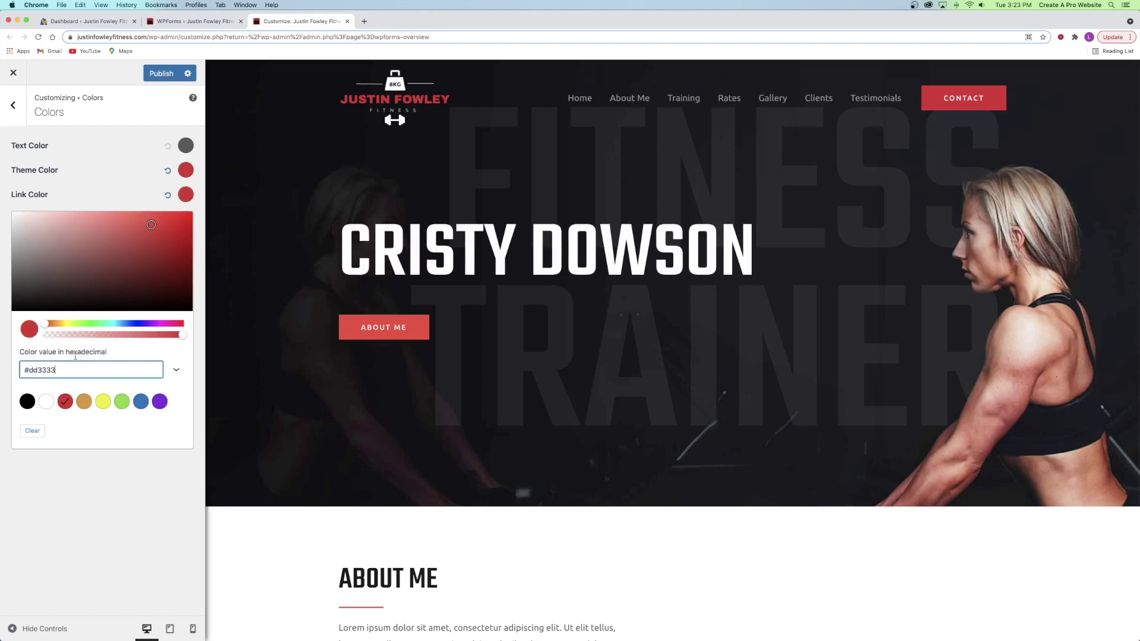
click(104, 202)
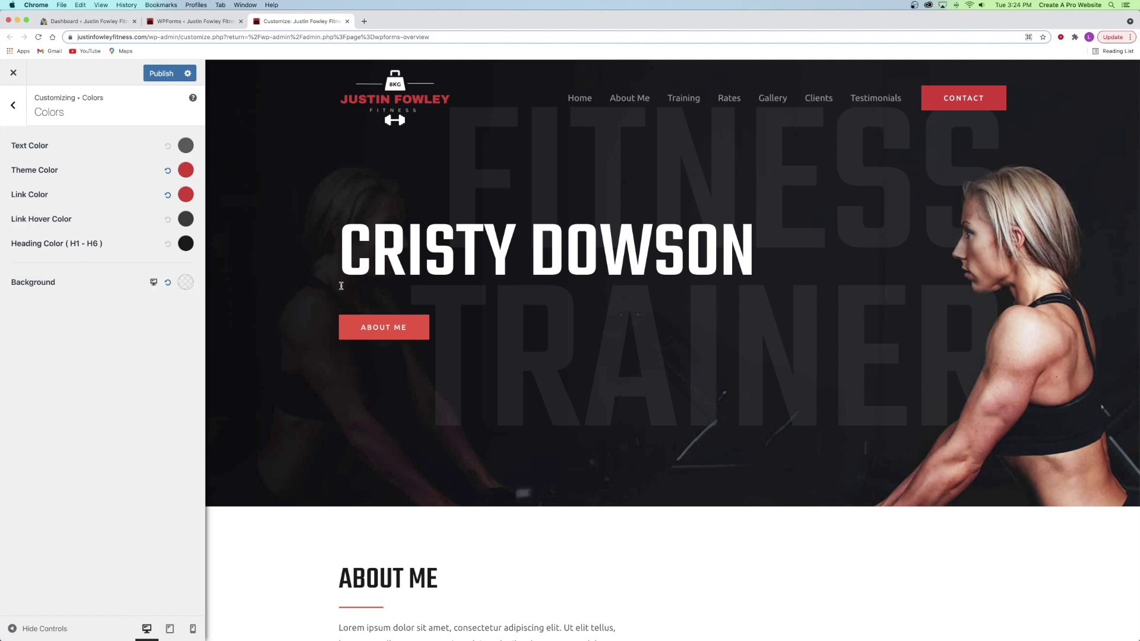
click(13, 106)
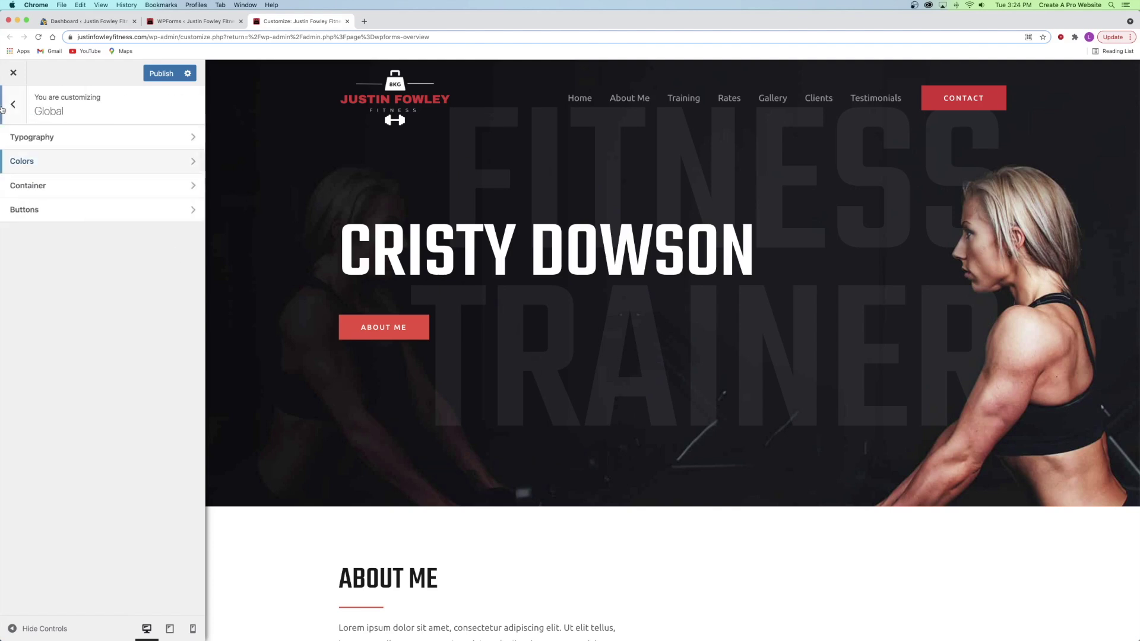
Check the Container site layout options, leaving the layout Boxed
click(43, 188)
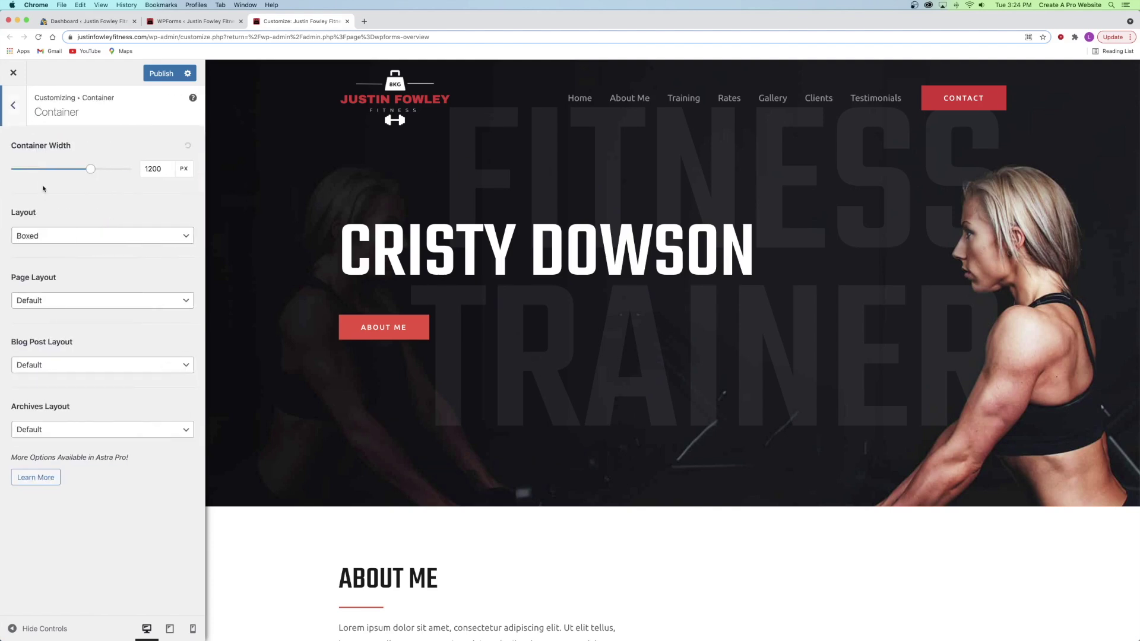
click(36, 236)
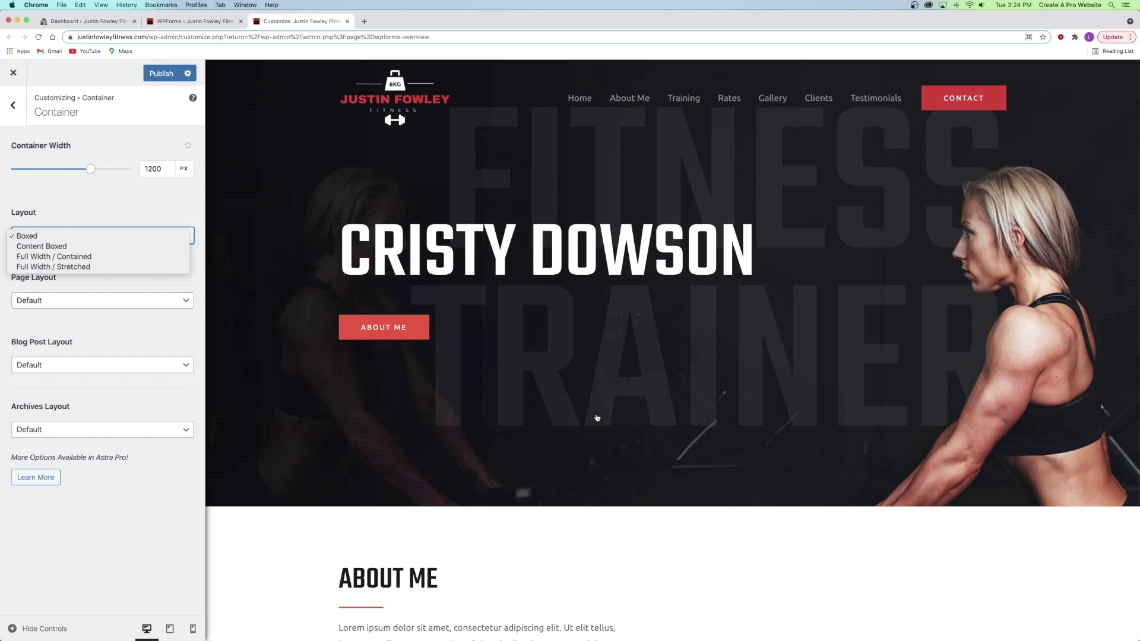
click(57, 321)
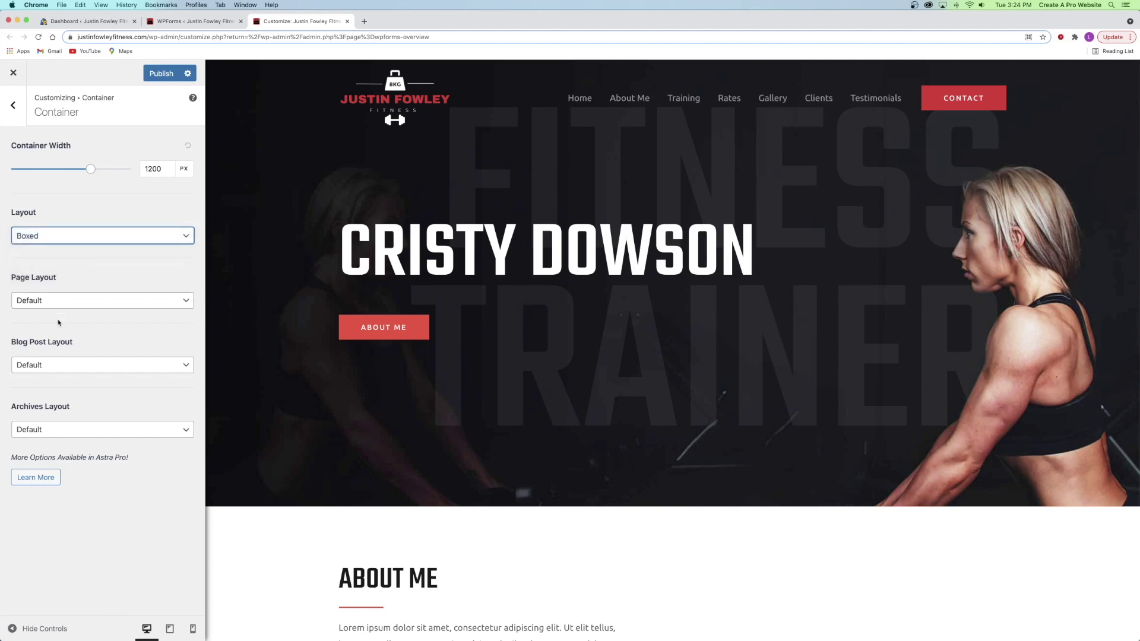
click(13, 105)
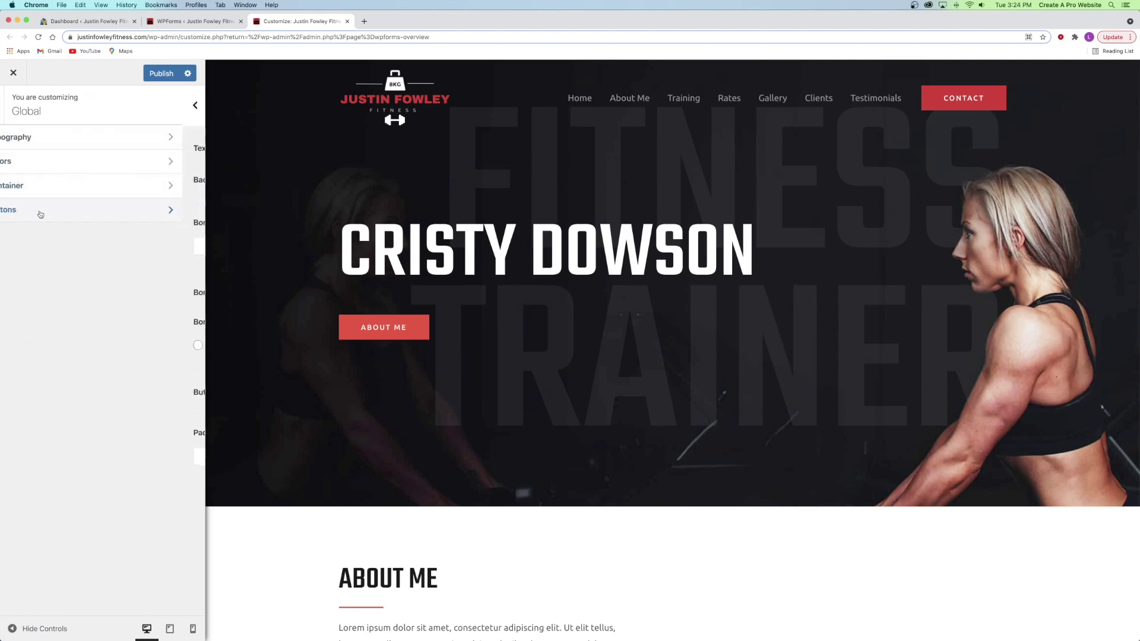
click(38, 213)
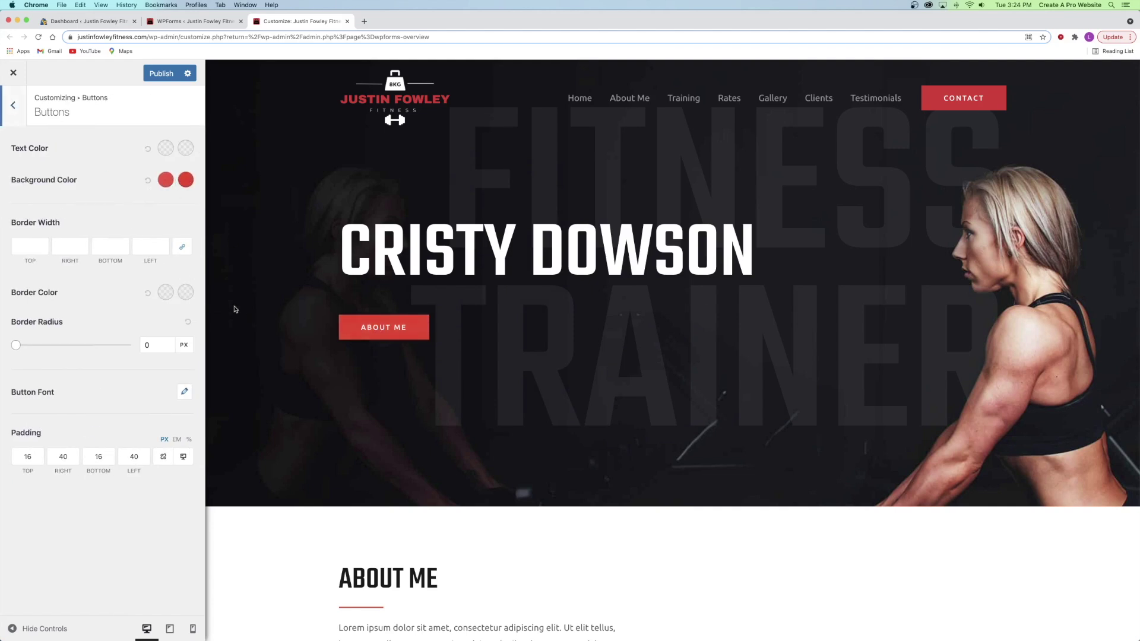
Set the button background to #dd3333 with a white hover background
click(166, 180)
double_click(98, 352)
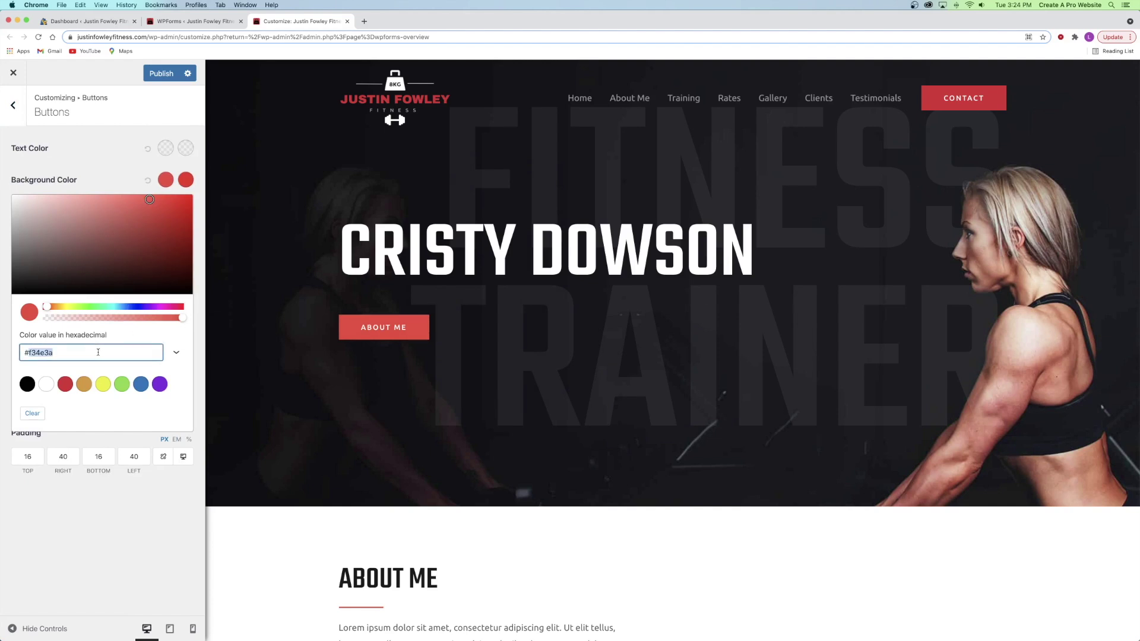
text(dd3333)
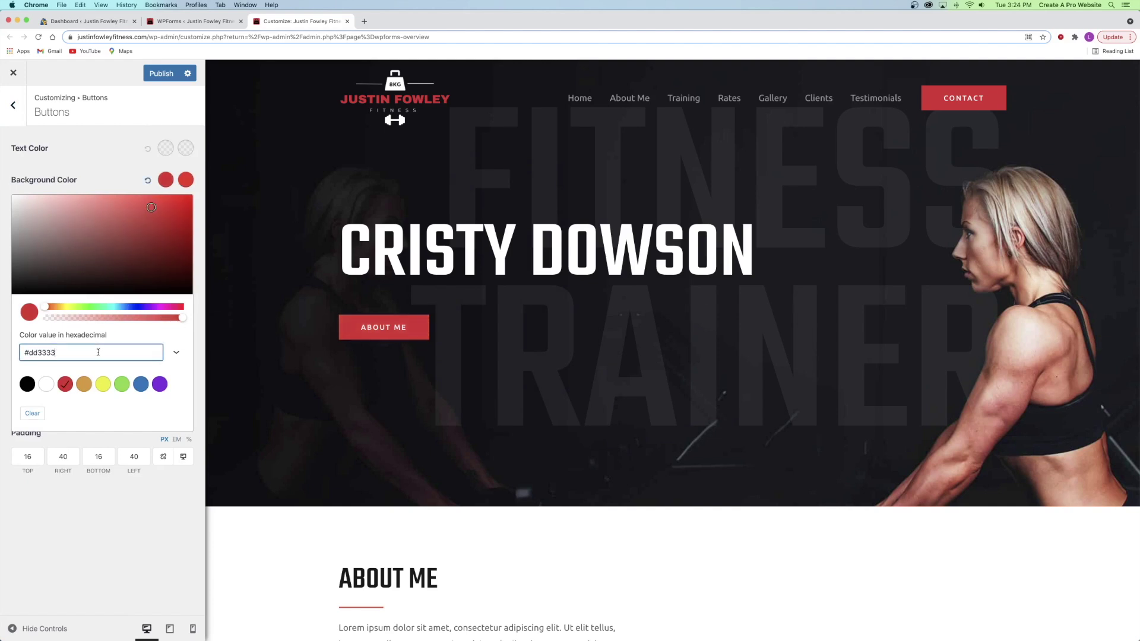
click(185, 179)
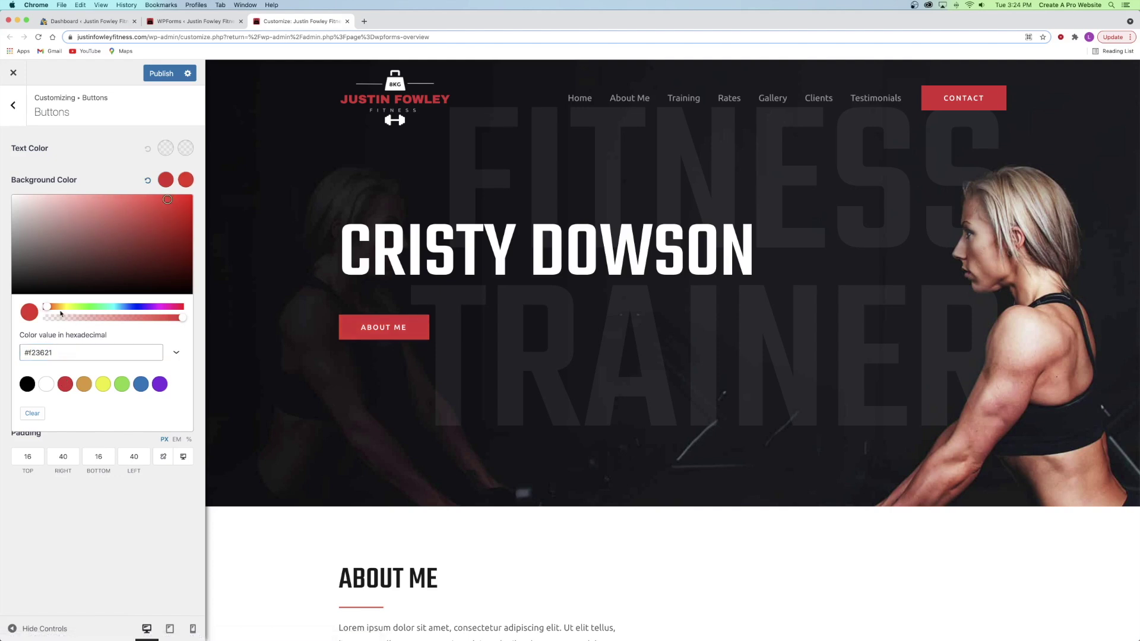
click(12, 195)
click(59, 166)
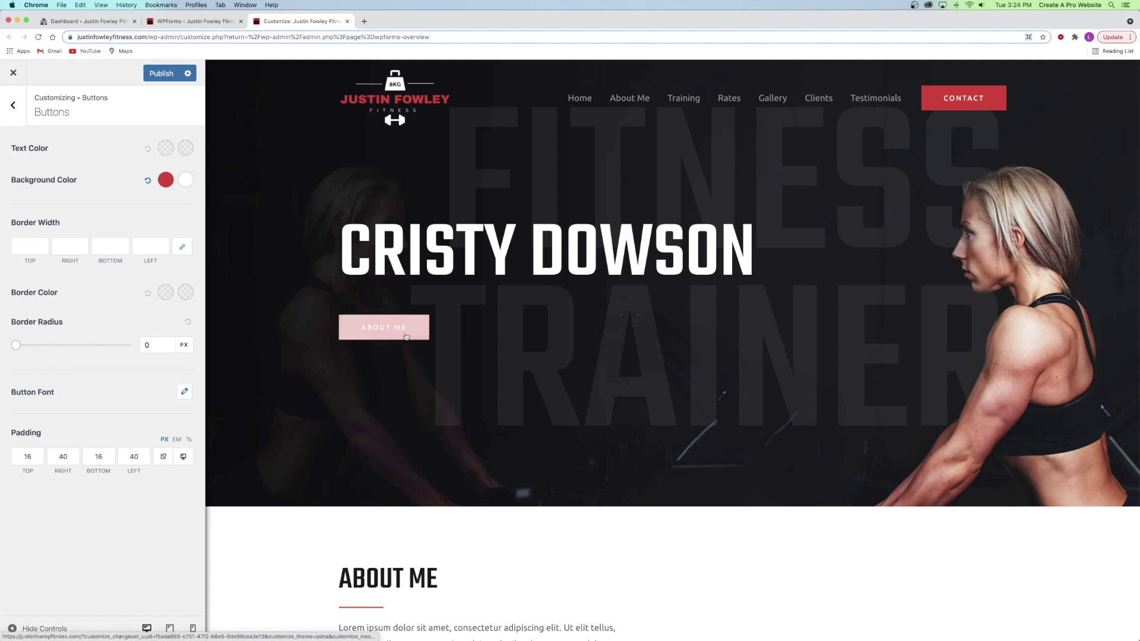
Make the button text white, switching to #dd3333 on hover
click(166, 148)
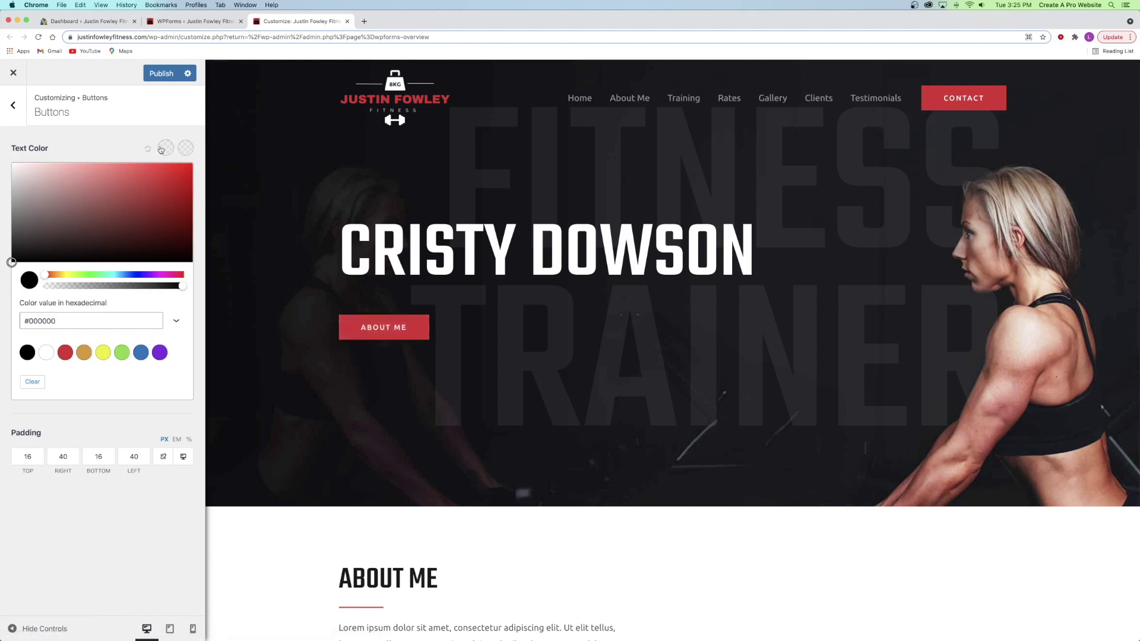
click(47, 359)
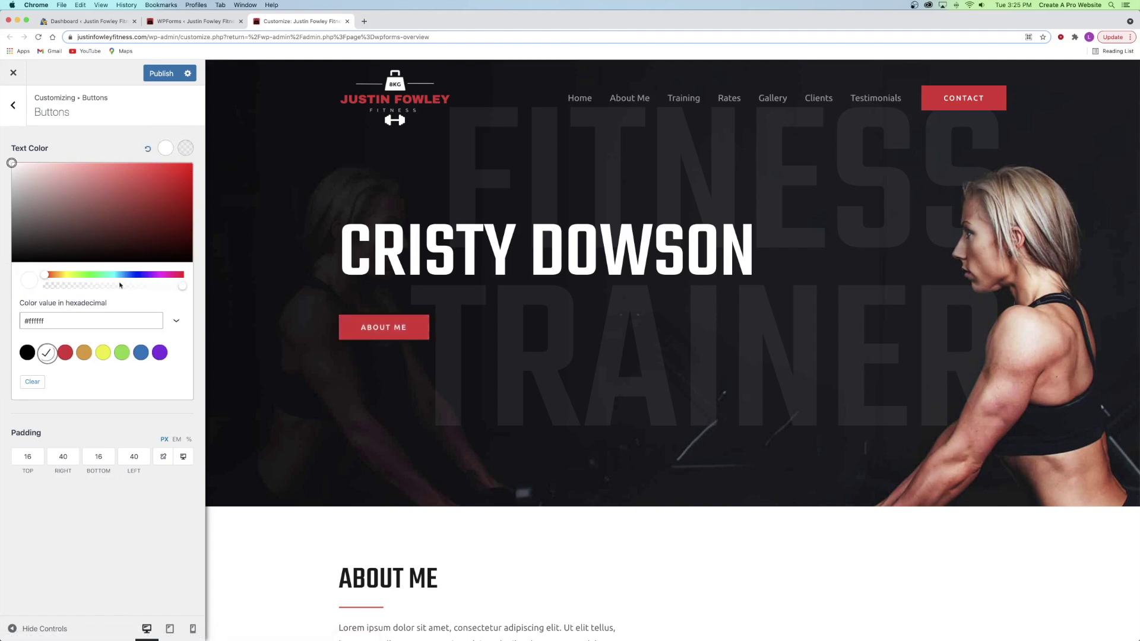
click(186, 148)
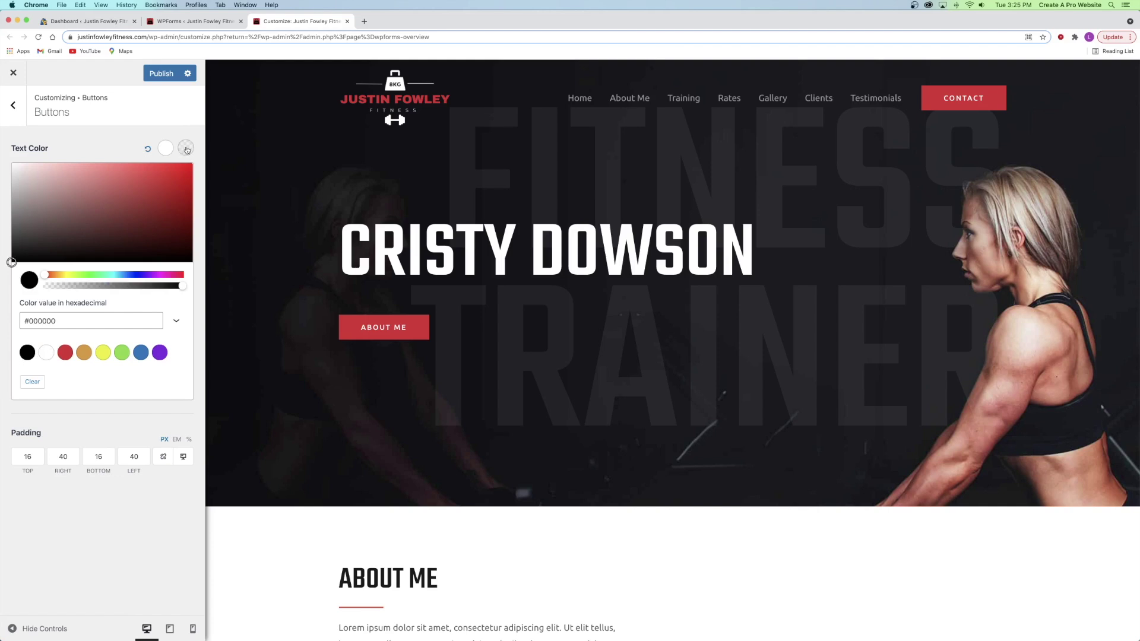
click(65, 353)
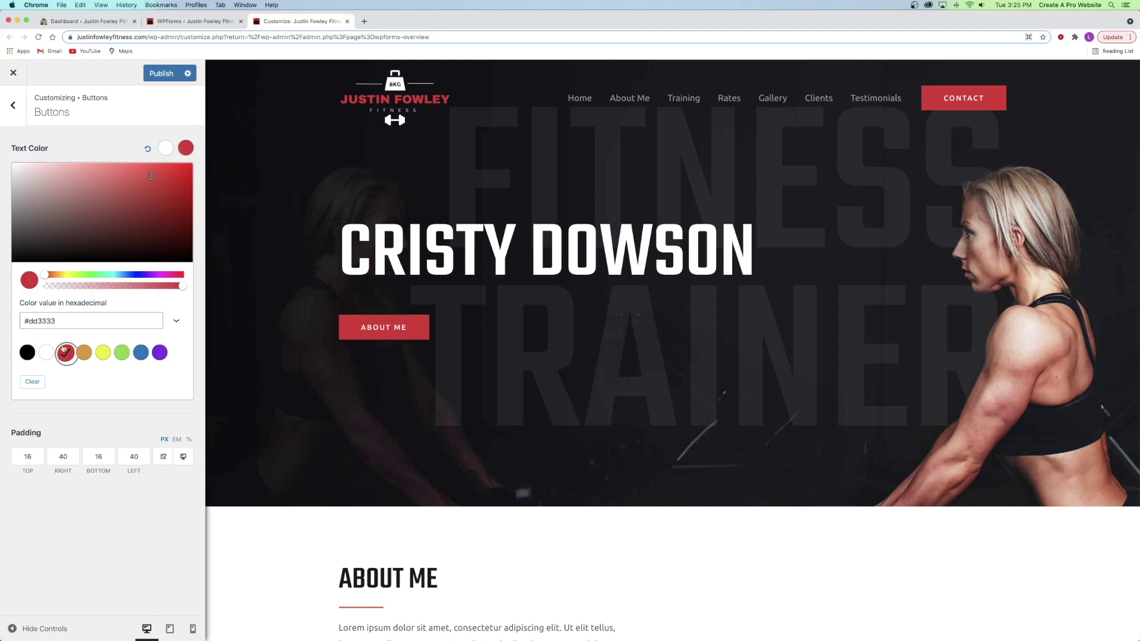
click(97, 138)
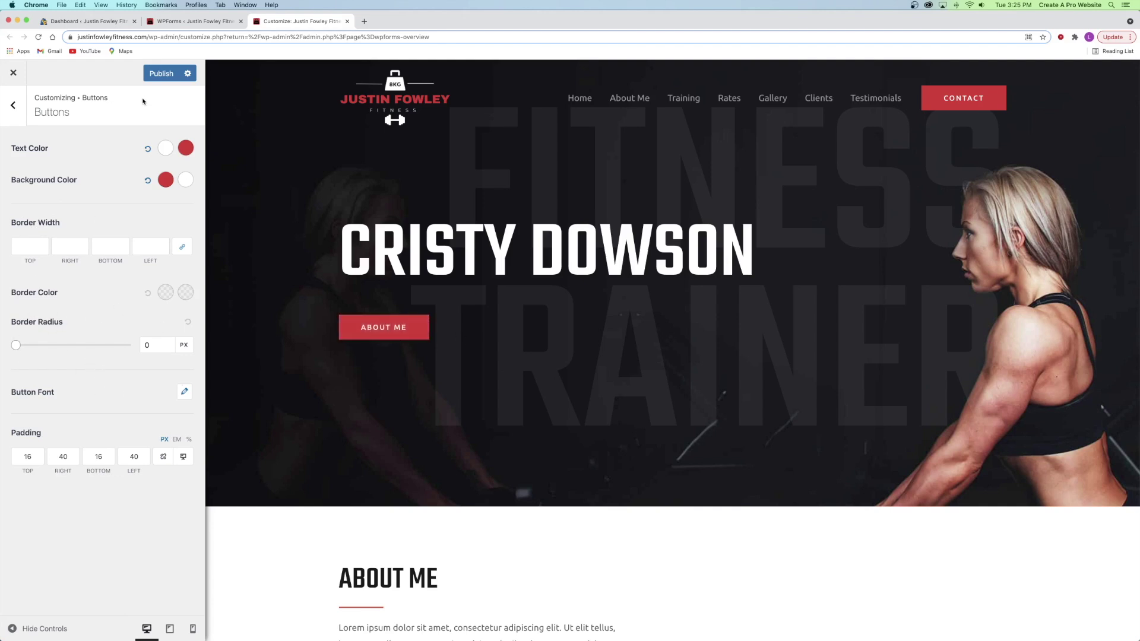
Publish the new button colours and go to Homepage Settings
click(153, 72)
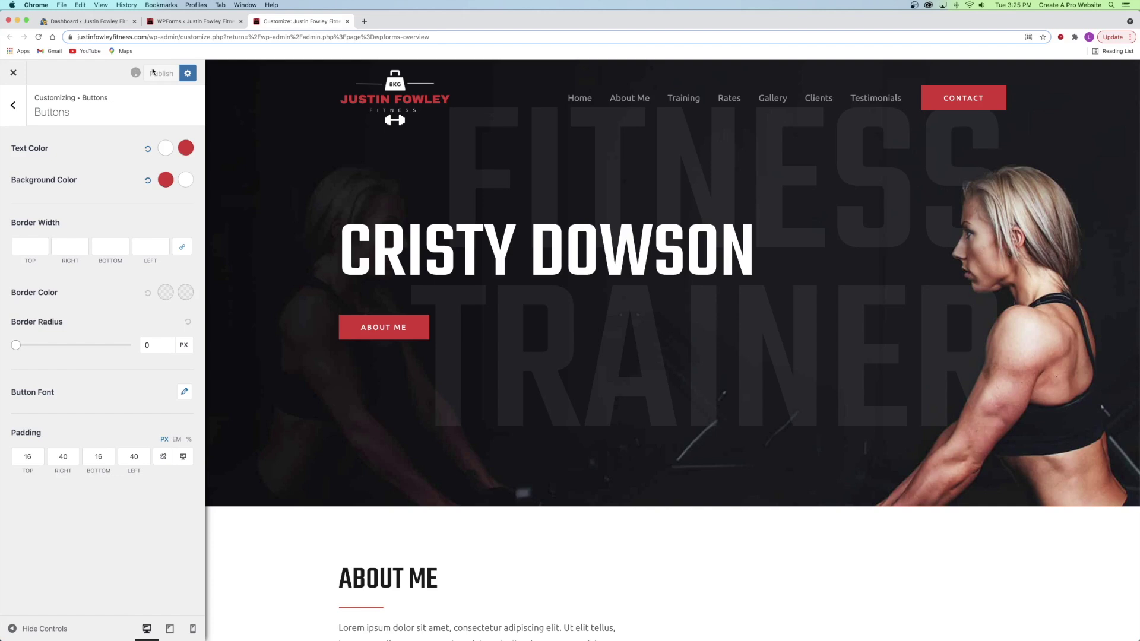
click(9, 108)
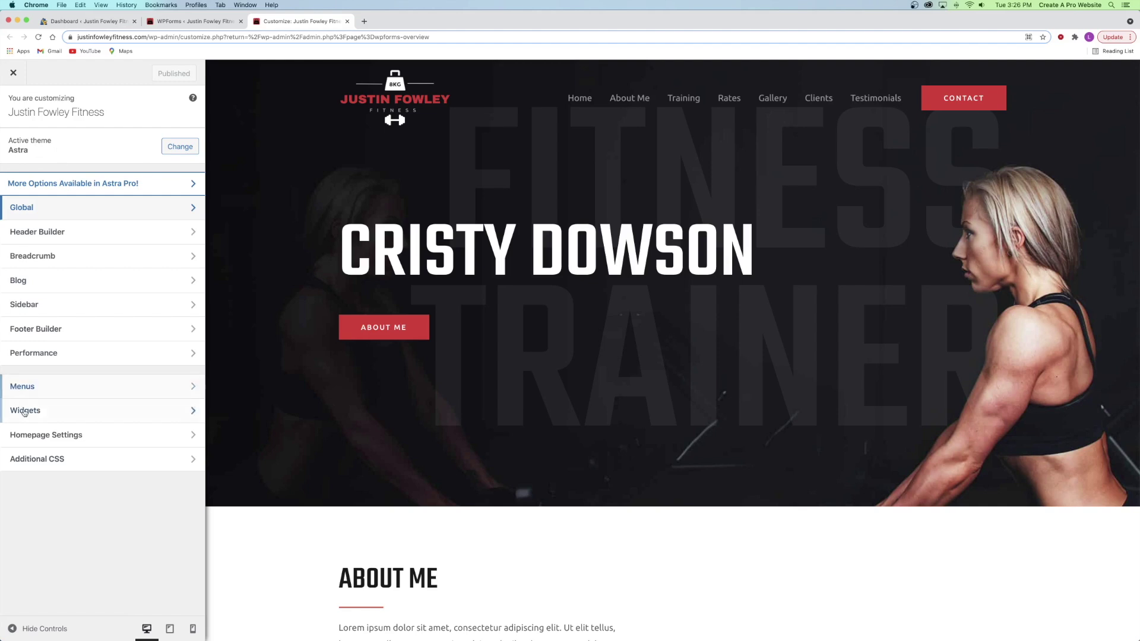
click(36, 436)
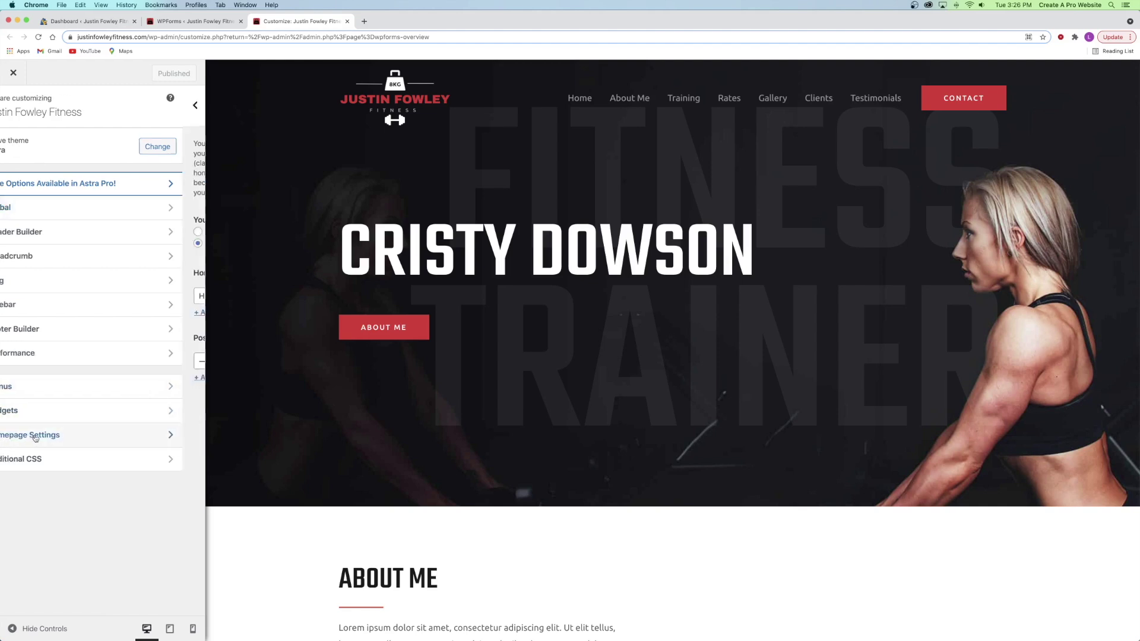
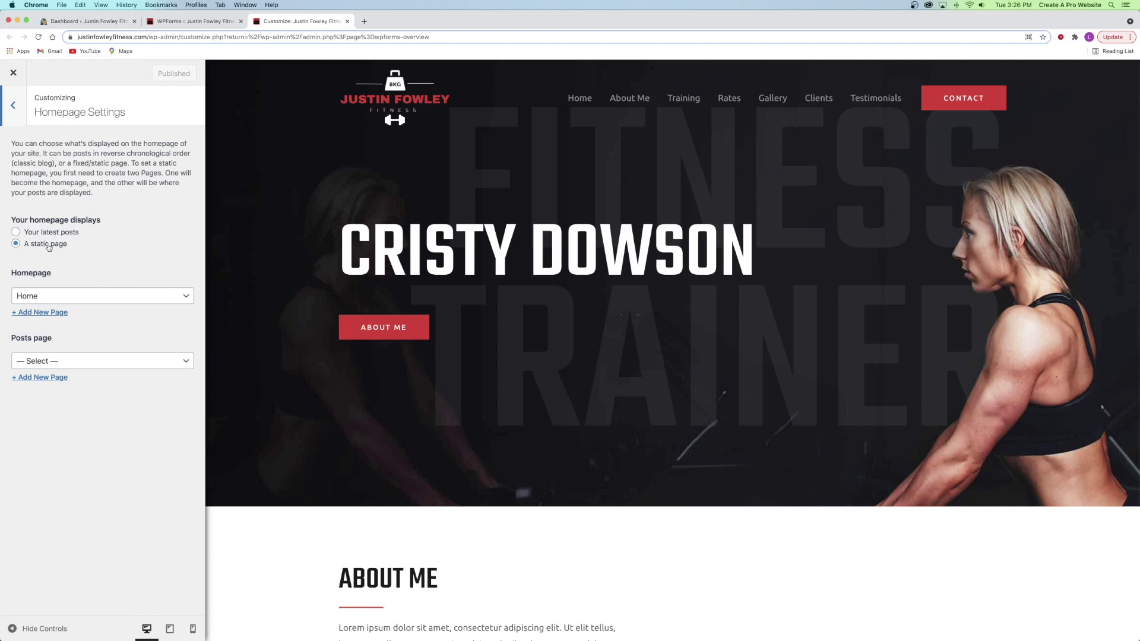
Leave Home as the homepage and start a new blank page from the Pages menu
click(45, 296)
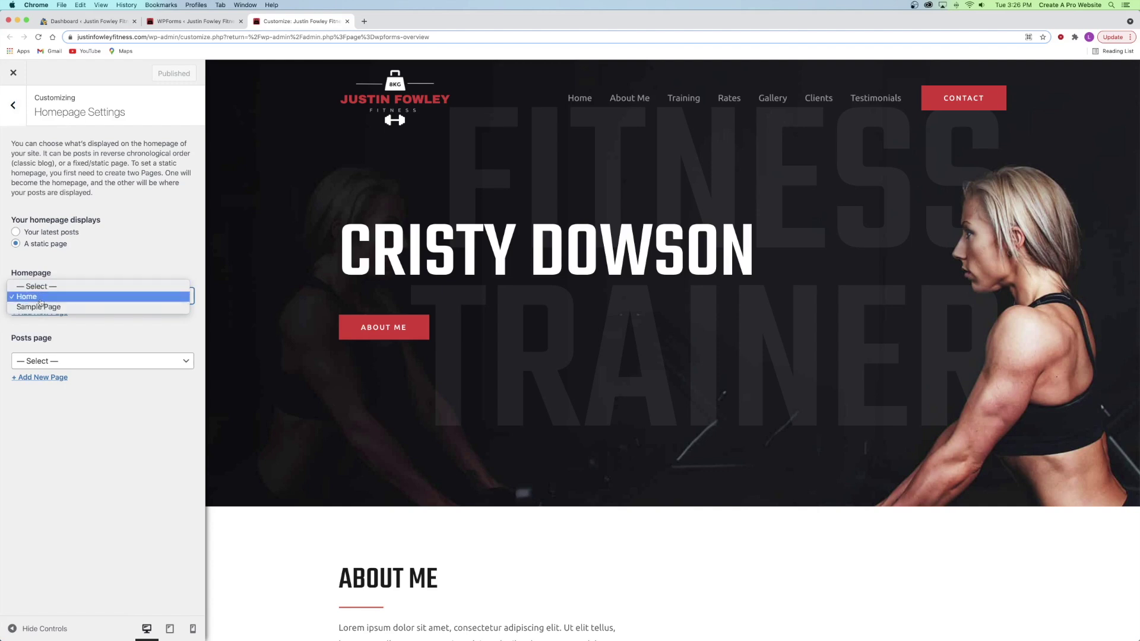
click(38, 297)
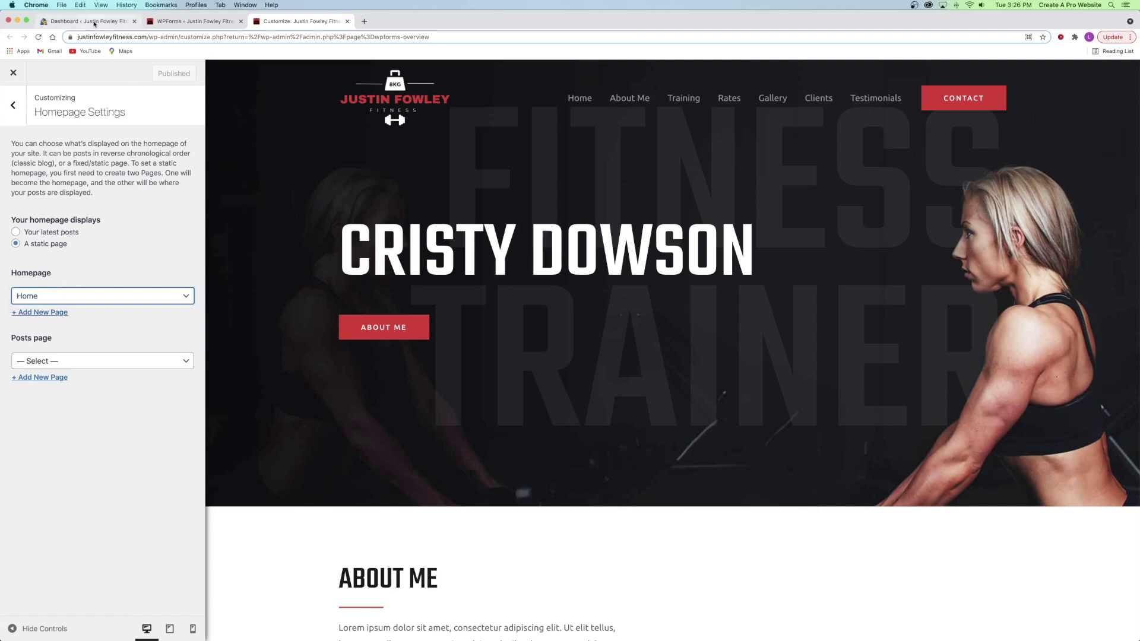
click(93, 22)
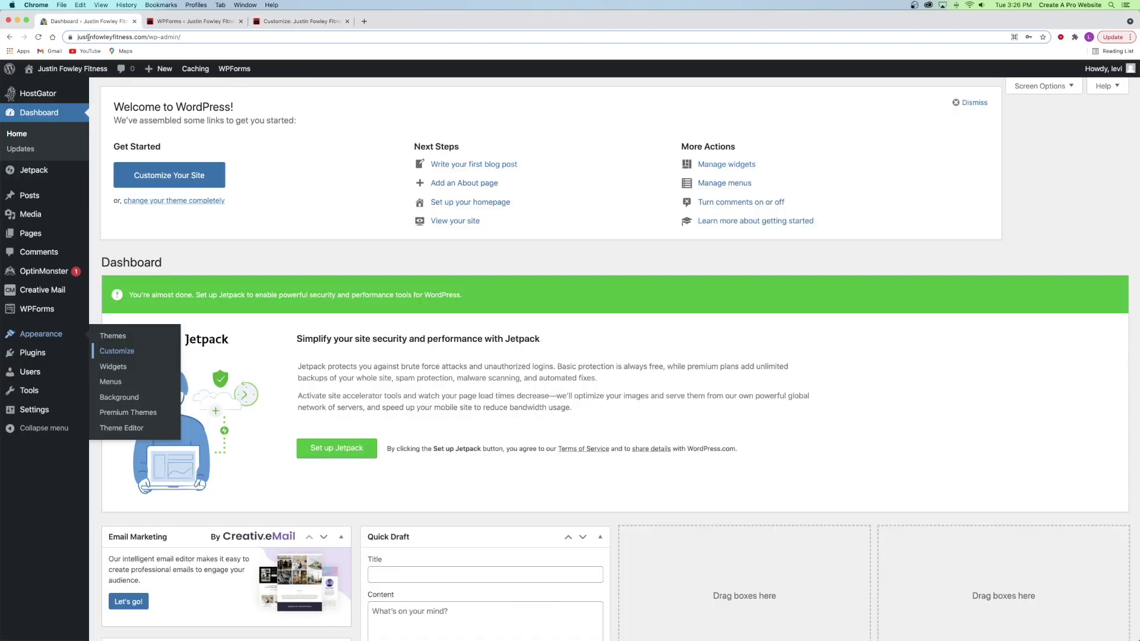
mouse_move(37, 236)
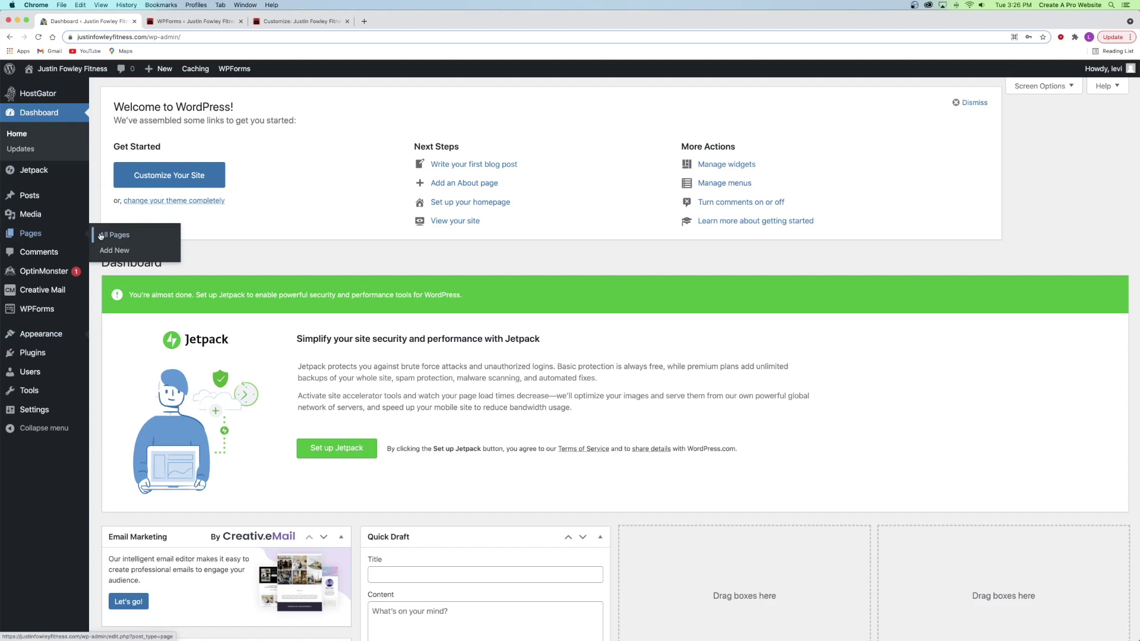
right_click(119, 253)
click(140, 257)
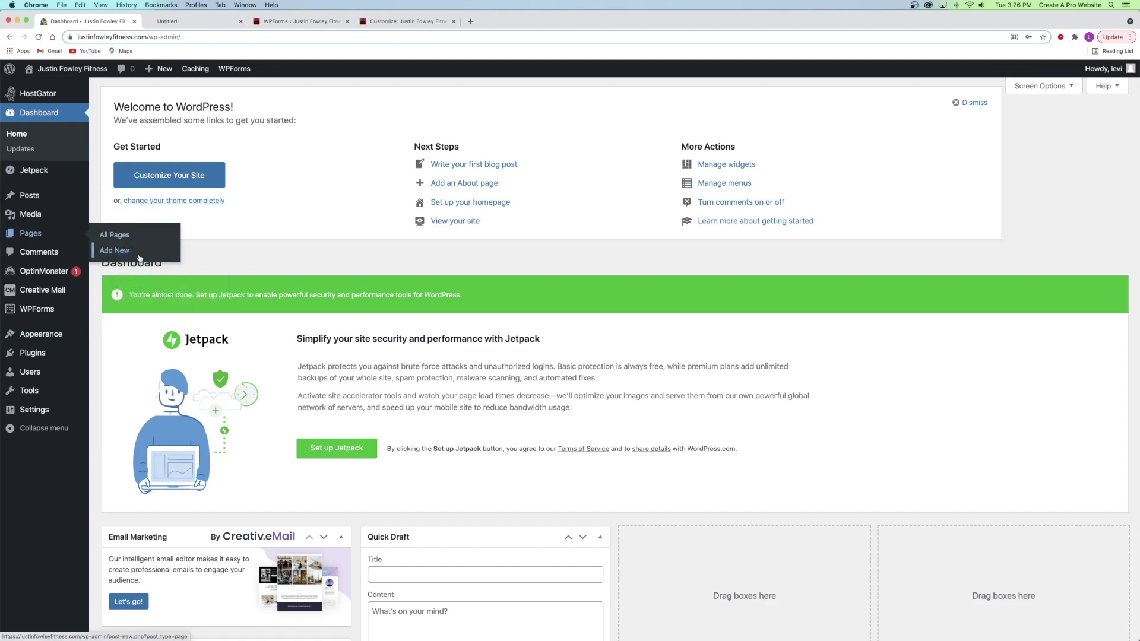
Title the new page CONTACT, publish it, and close its editor tab
click(191, 23)
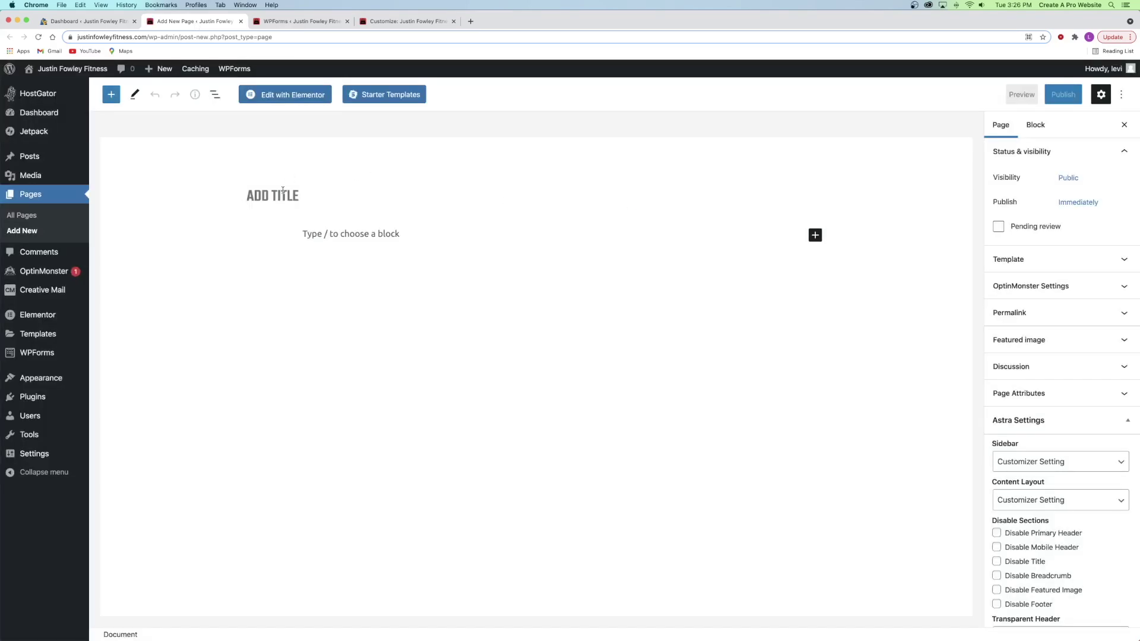
text(CONTACT)
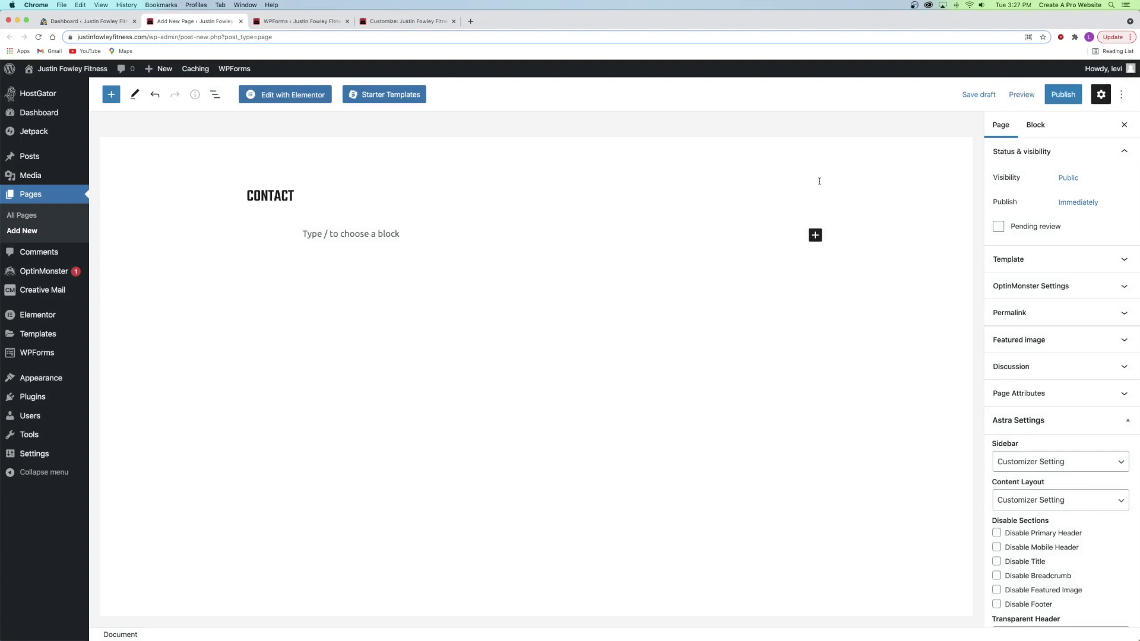
click(1063, 94)
click(1030, 96)
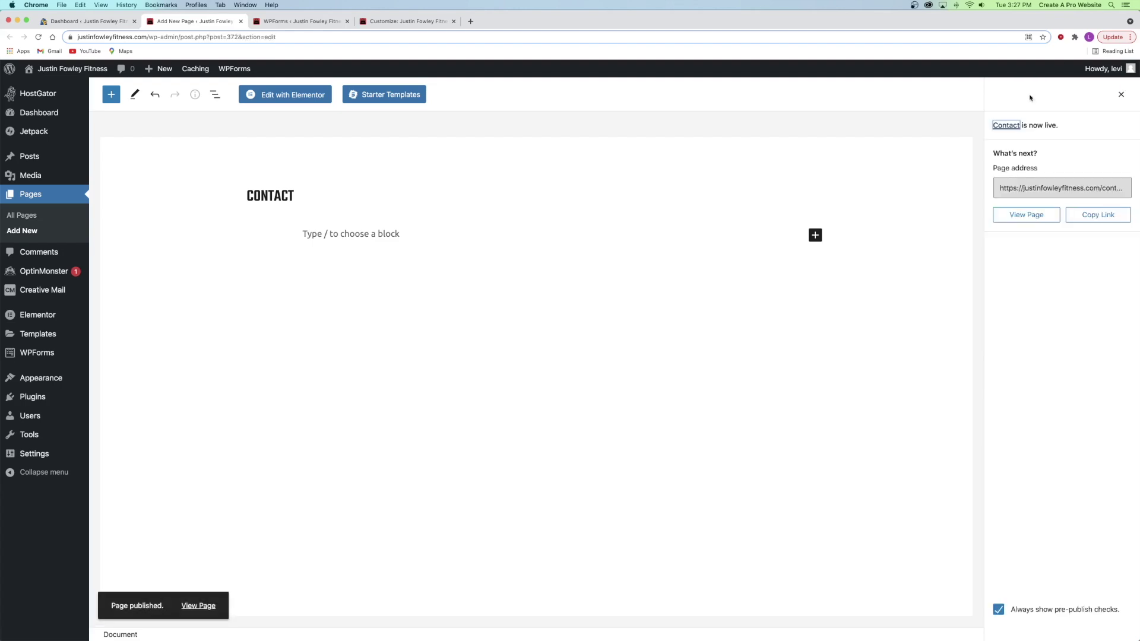
click(240, 21)
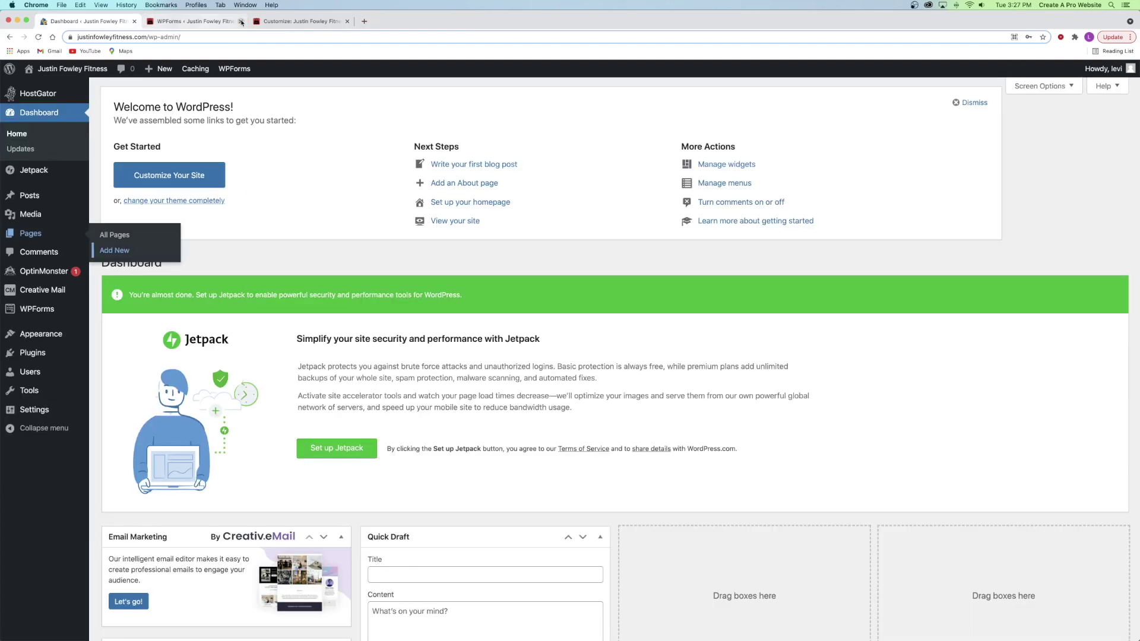
Reload the Customizer, keep Home as the static homepage, and close the Customizer tab
click(266, 22)
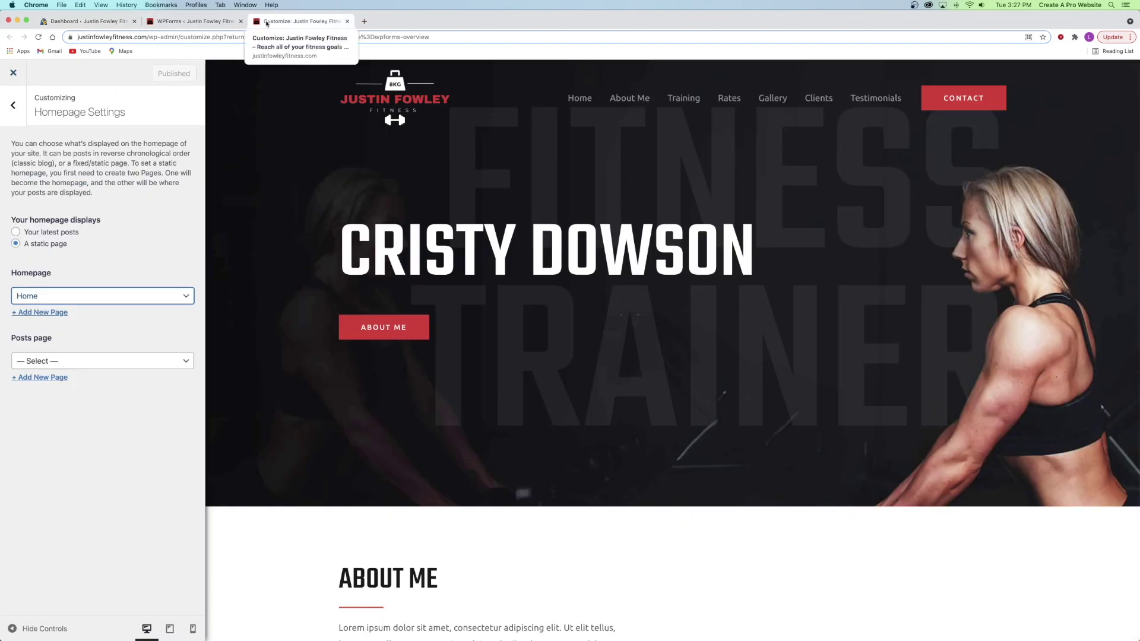
click(38, 37)
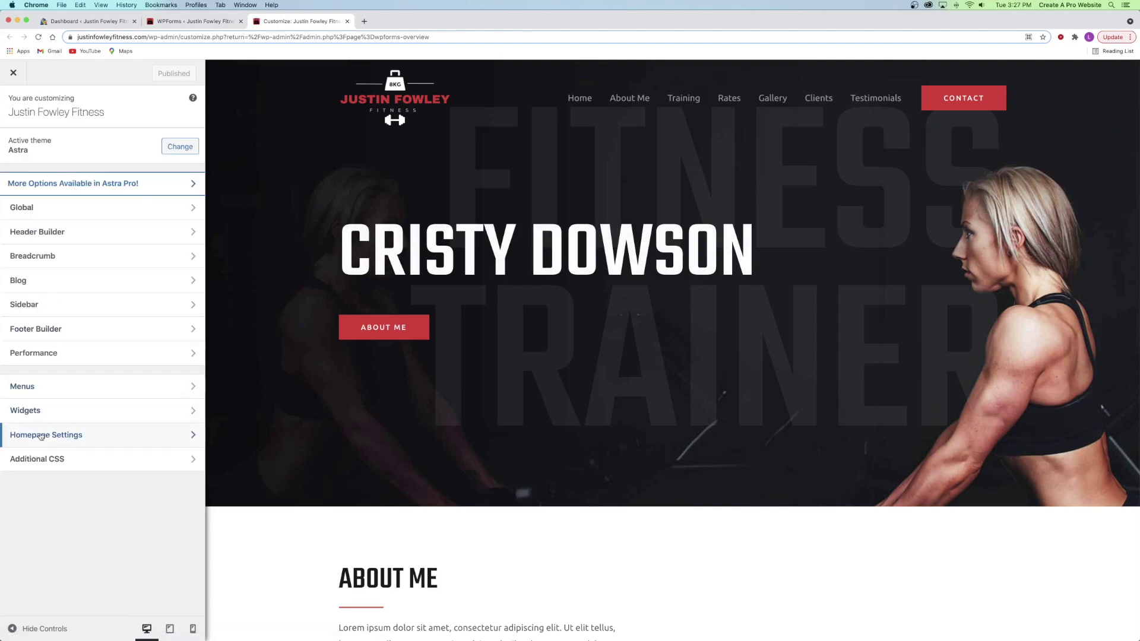
click(38, 435)
click(54, 297)
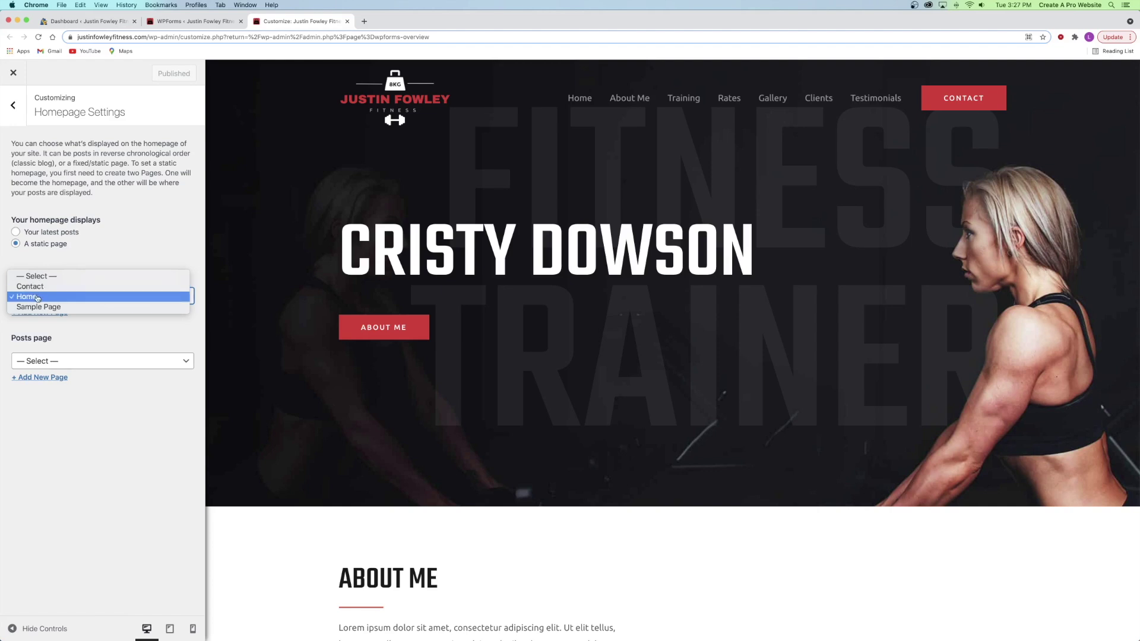
click(37, 298)
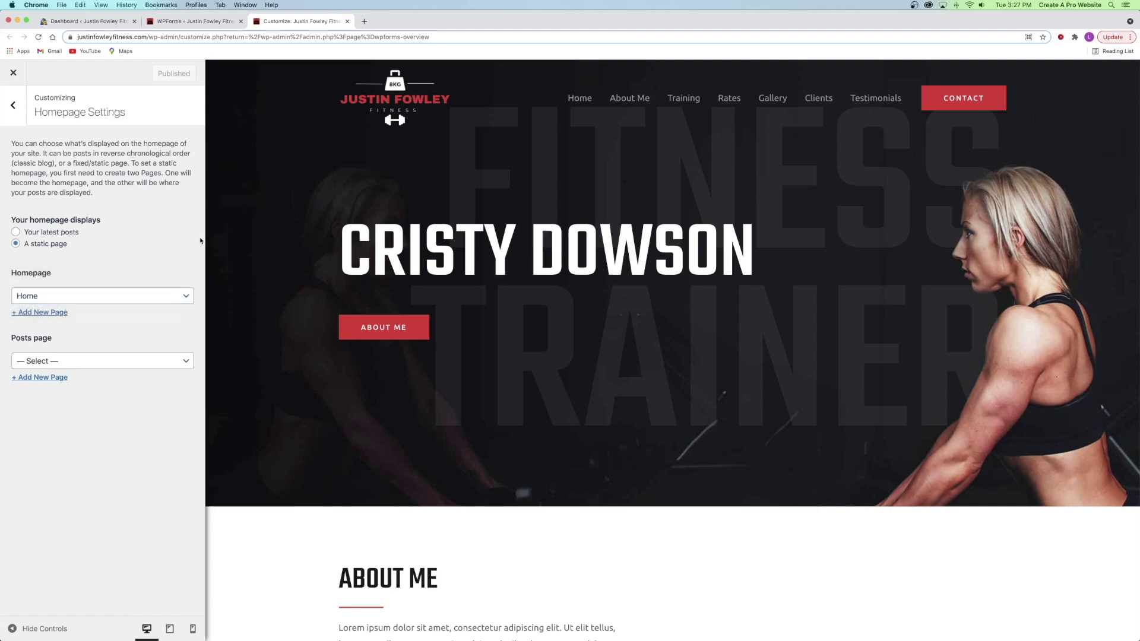
click(45, 300)
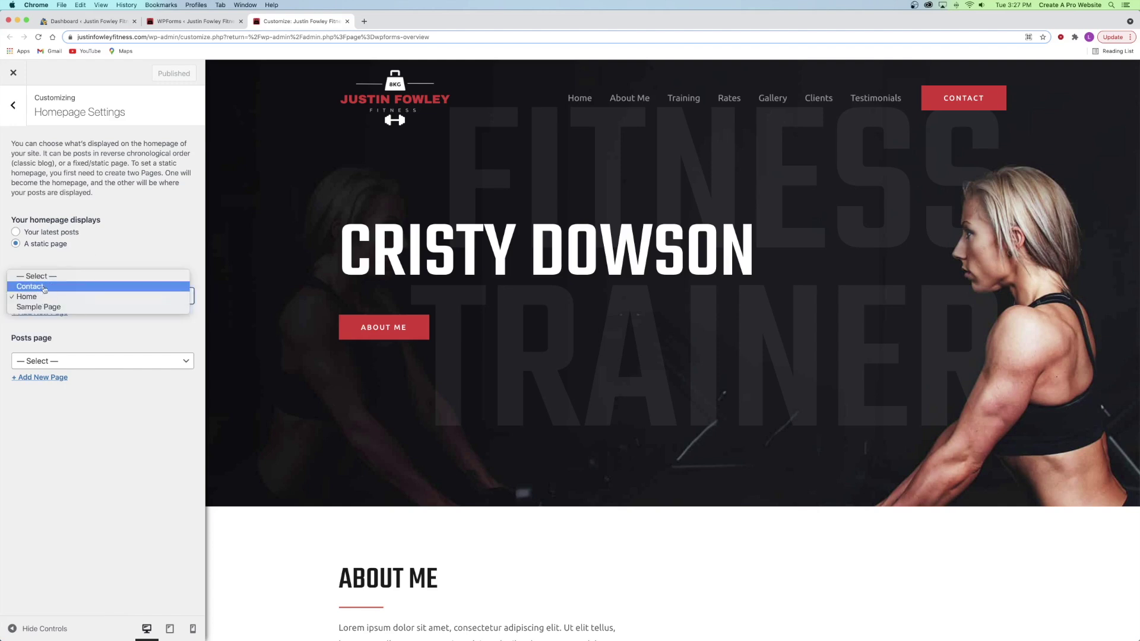
click(299, 251)
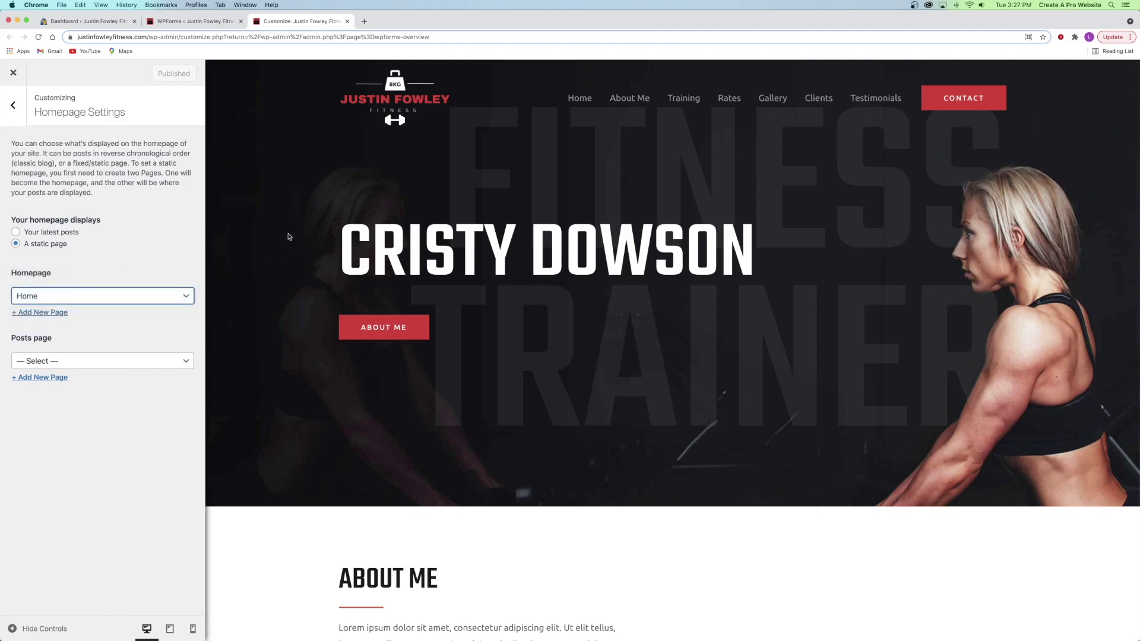
click(13, 105)
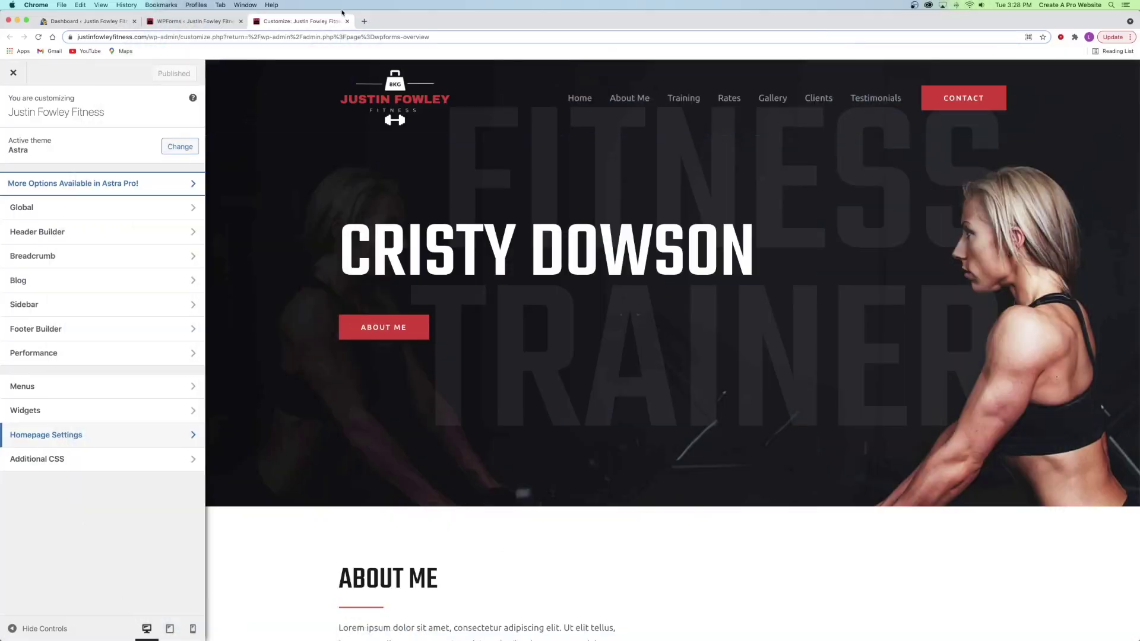
click(348, 21)
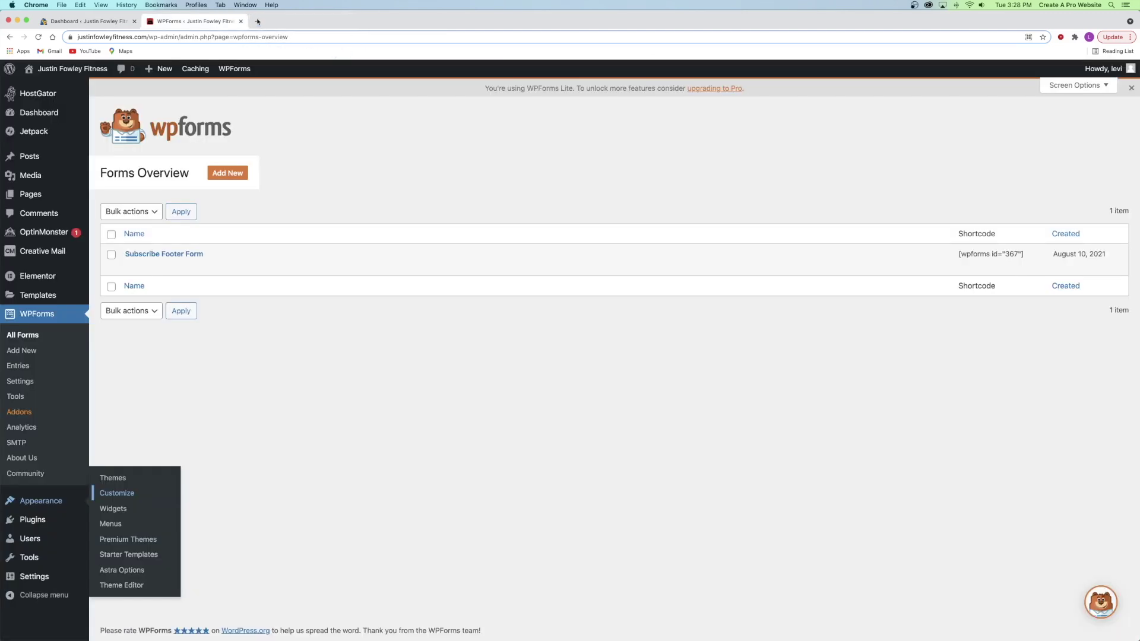
Close the forms overview and open the All Pages list in a new tab
click(240, 22)
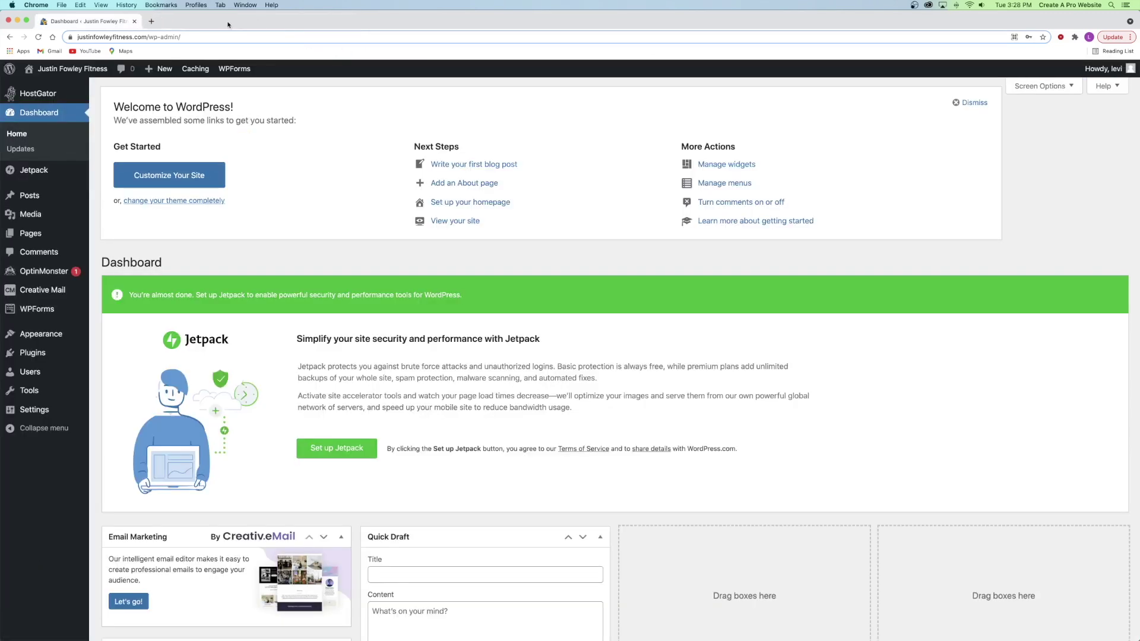
mouse_move(45, 236)
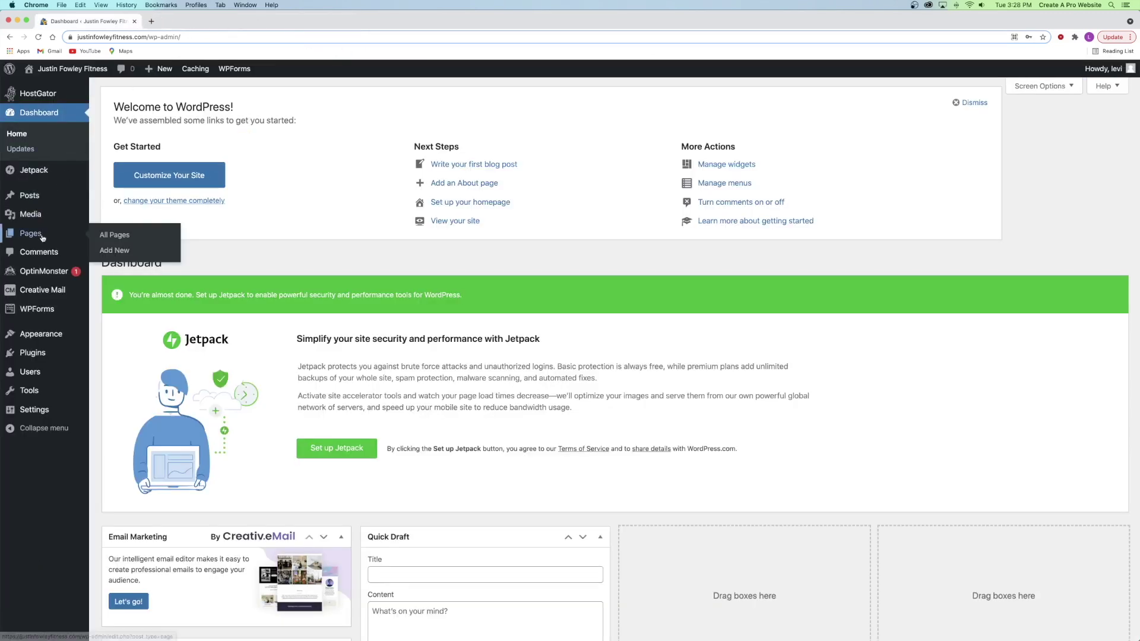
right_click(122, 237)
click(148, 243)
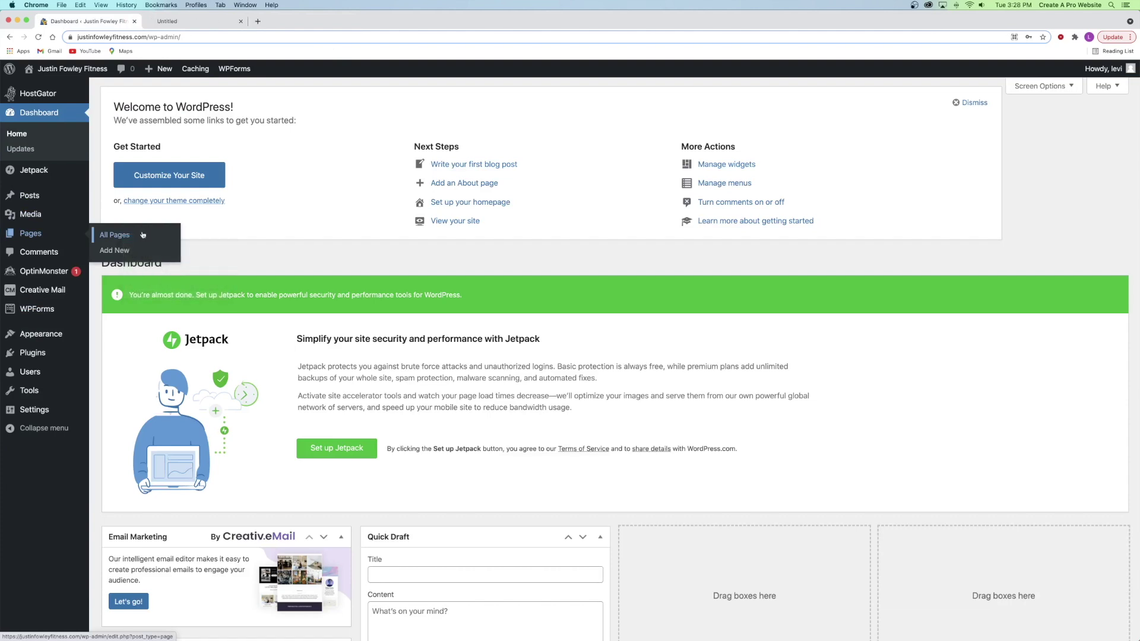
click(191, 22)
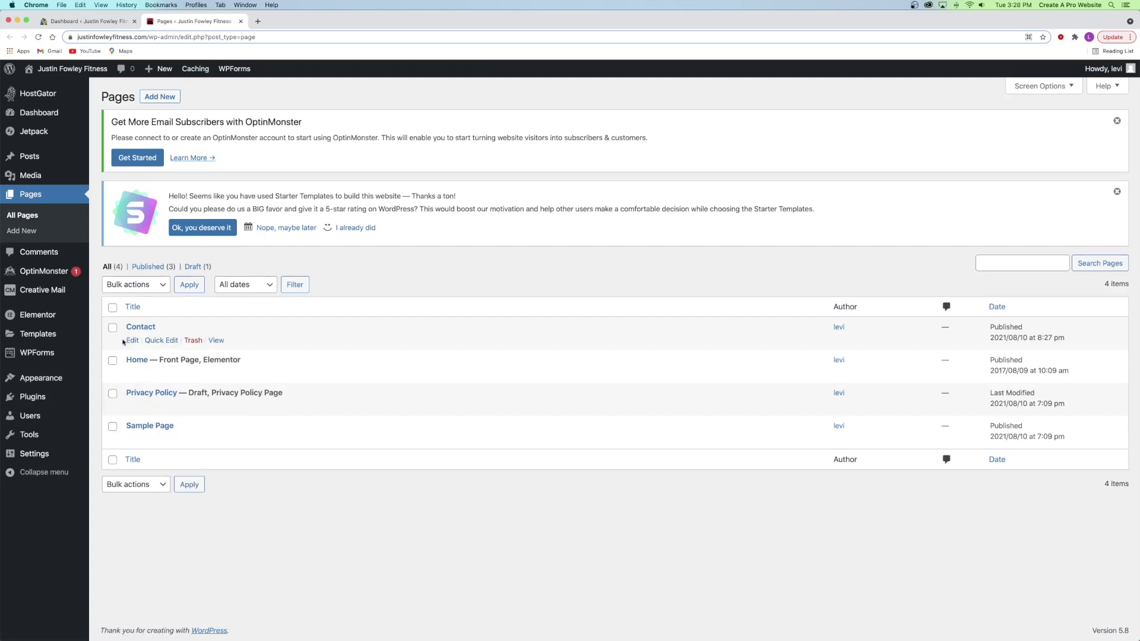
Trash Privacy Policy and Sample Page, then edit Home with Elementor
click(112, 393)
click(113, 426)
click(149, 286)
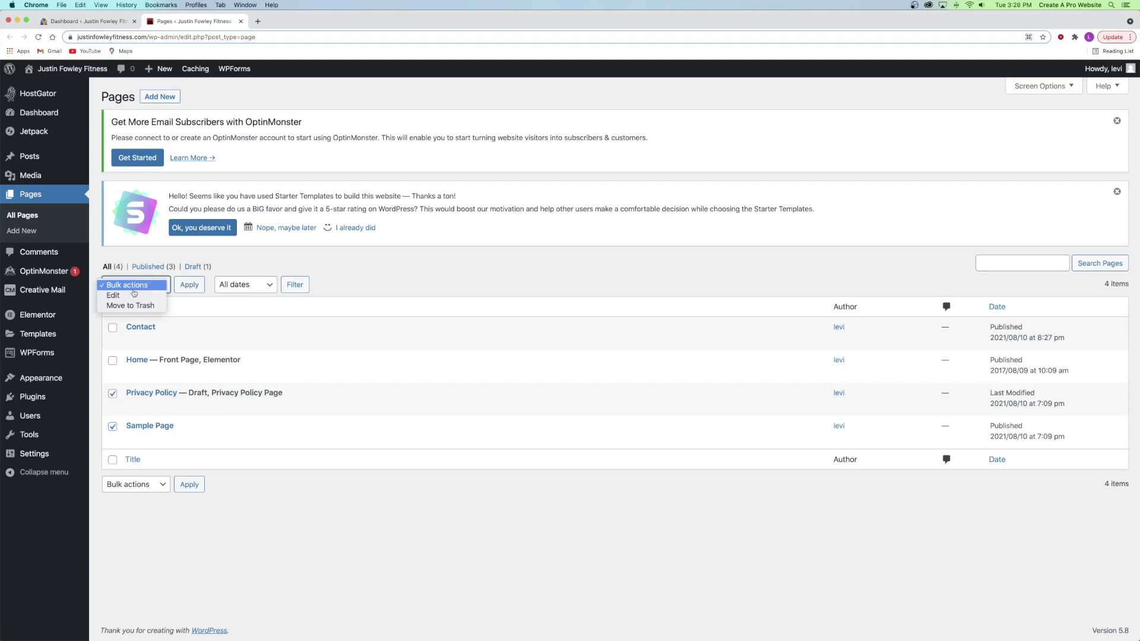
click(130, 305)
click(182, 290)
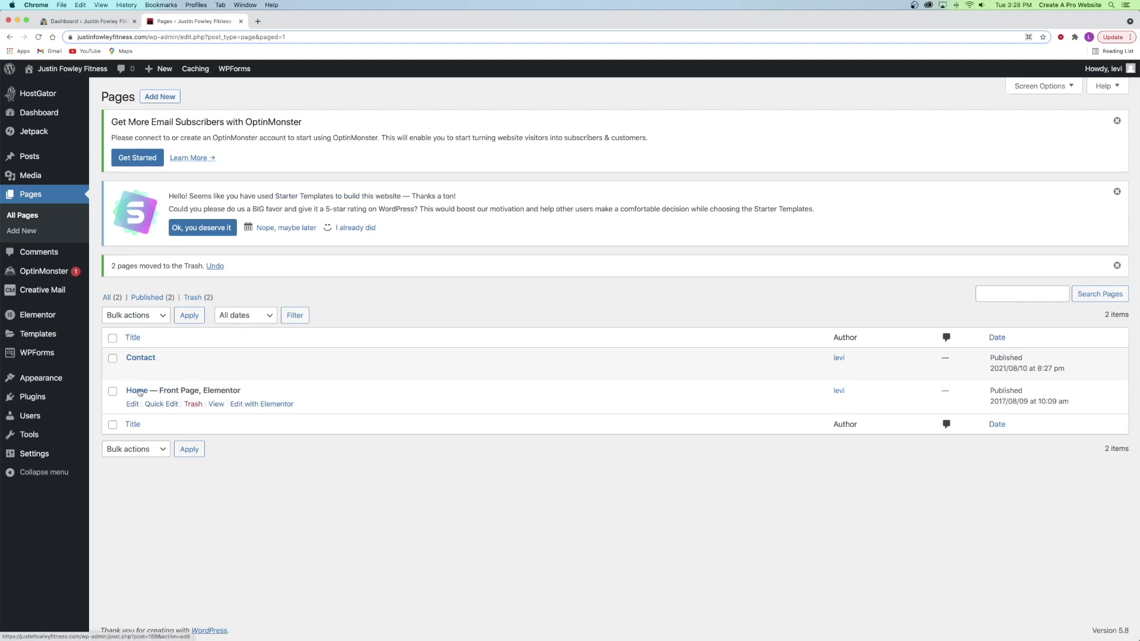
click(255, 405)
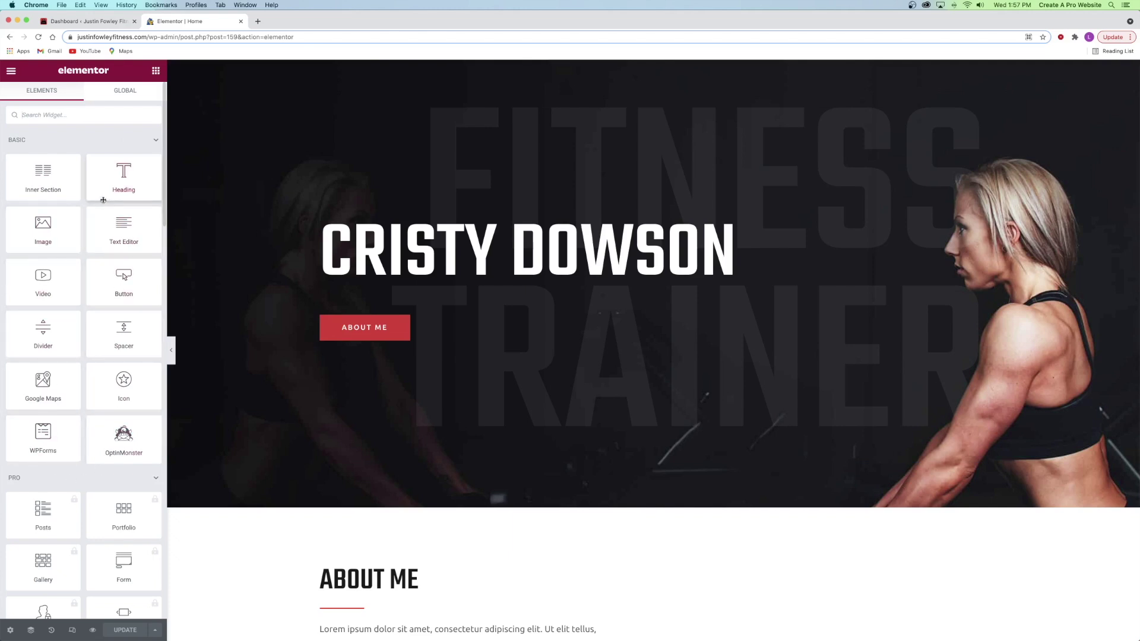
Scroll the Home page to About Me and back, then select the CRISTY DOWSON heading
scroll(99, 196, down, 8)
scroll(99, 196, down, 15)
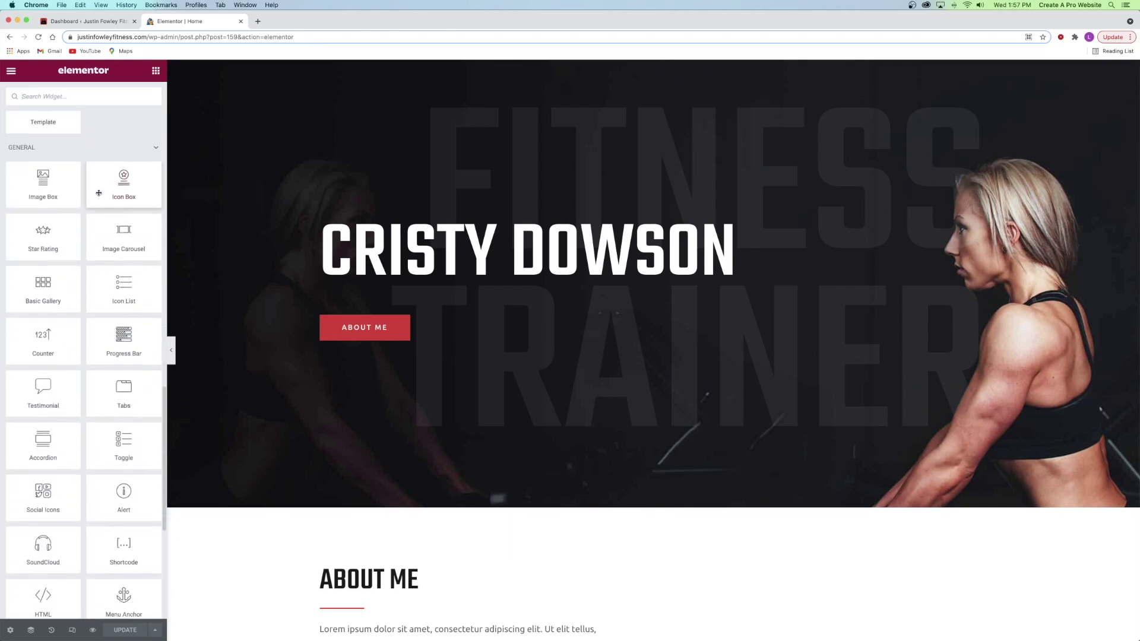
scroll(99, 193, up, 20)
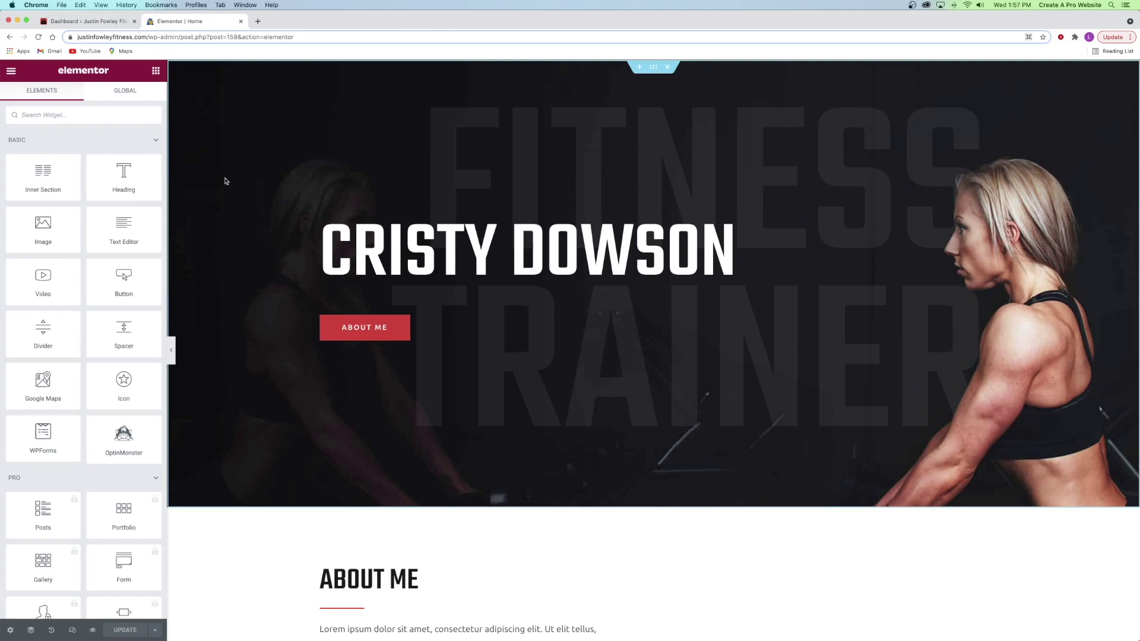
scroll(223, 189, down, 7)
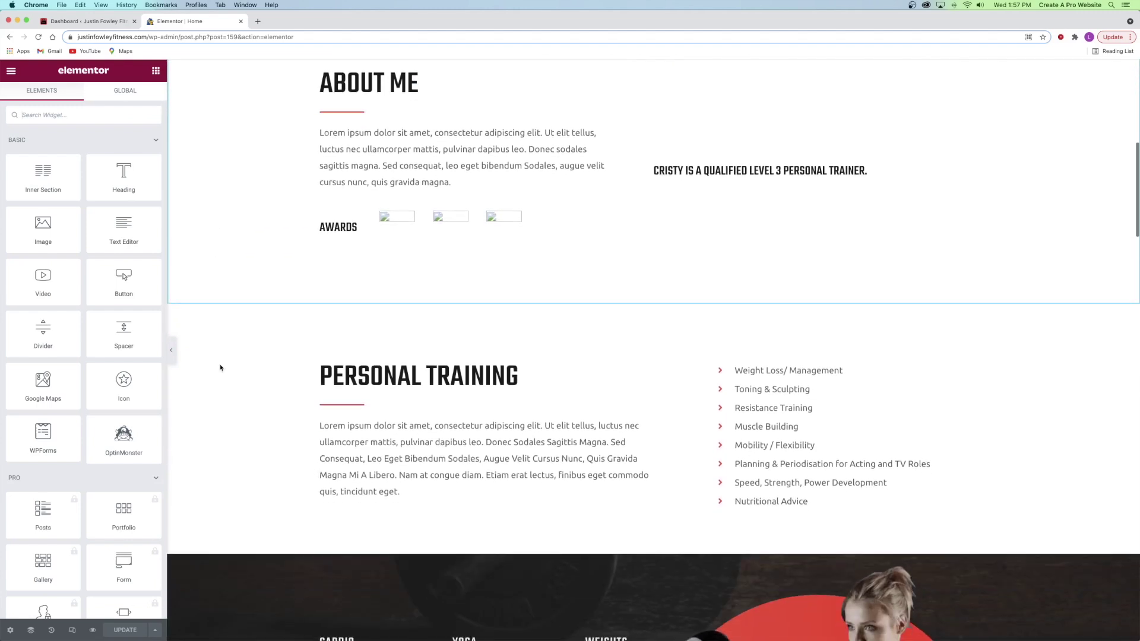
scroll(226, 365, up, 10)
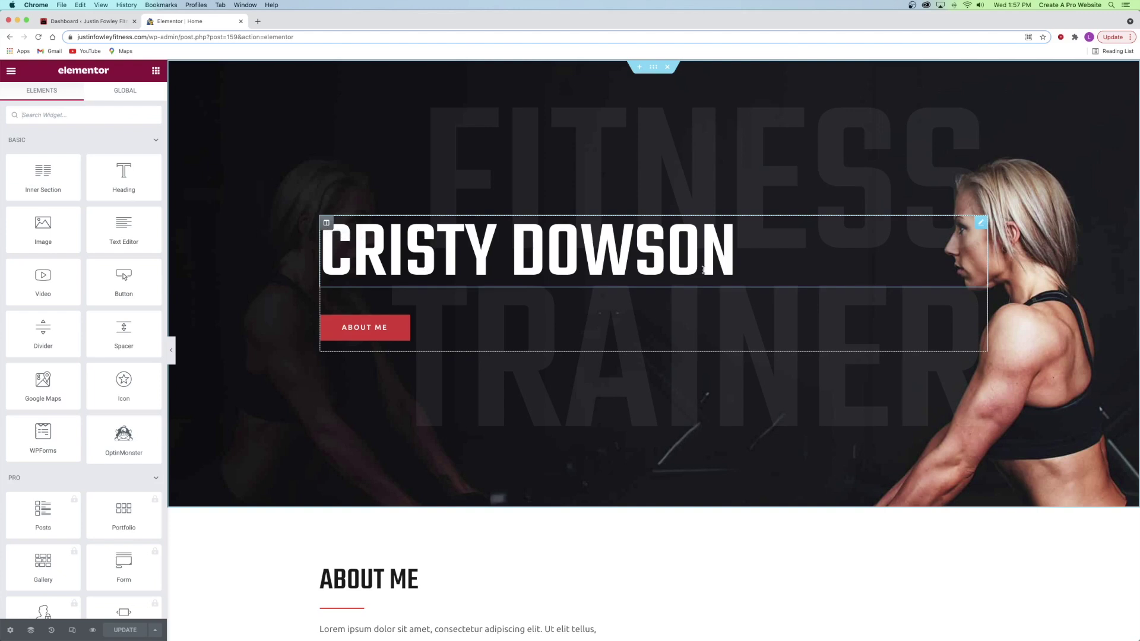
click(981, 224)
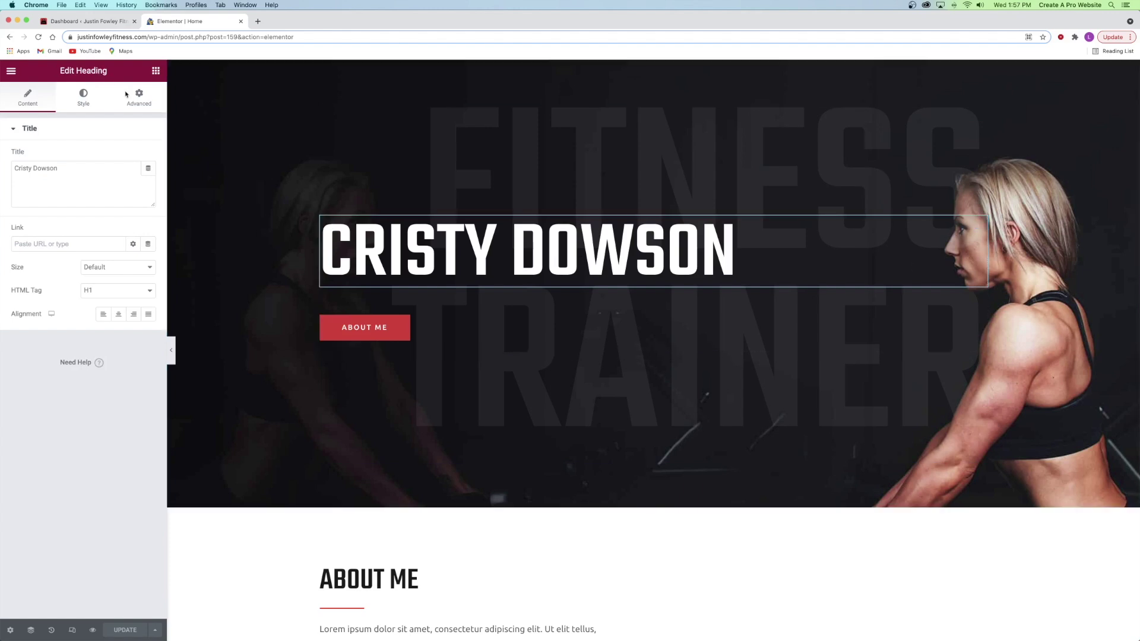
Select the About Me button, then open the background Fitness Trainer heading's settings
click(425, 330)
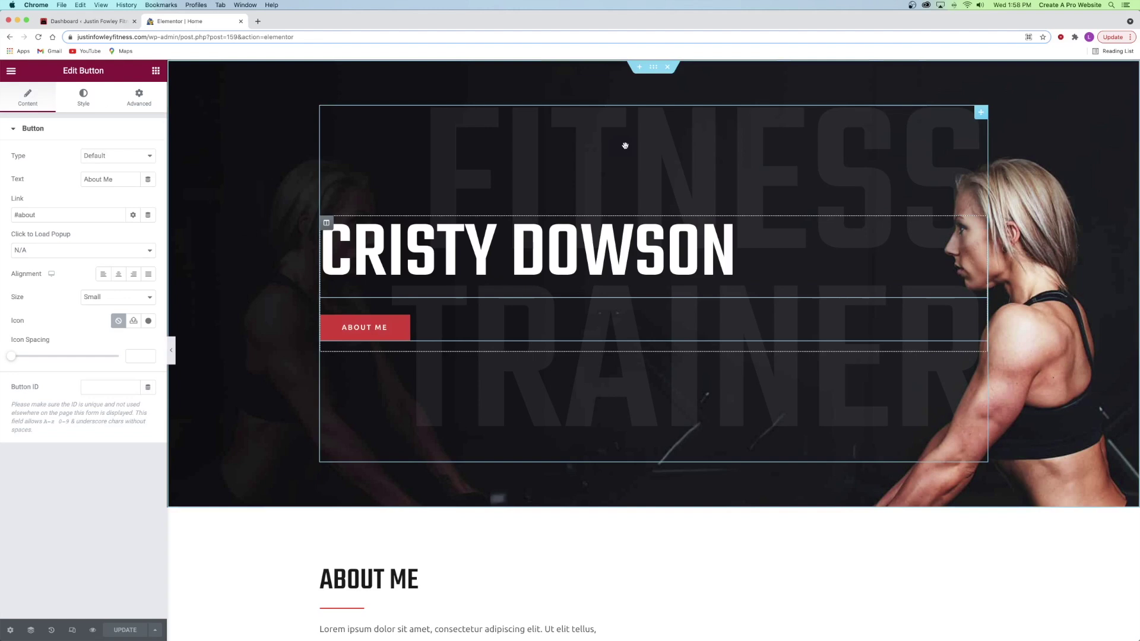
right_click(668, 146)
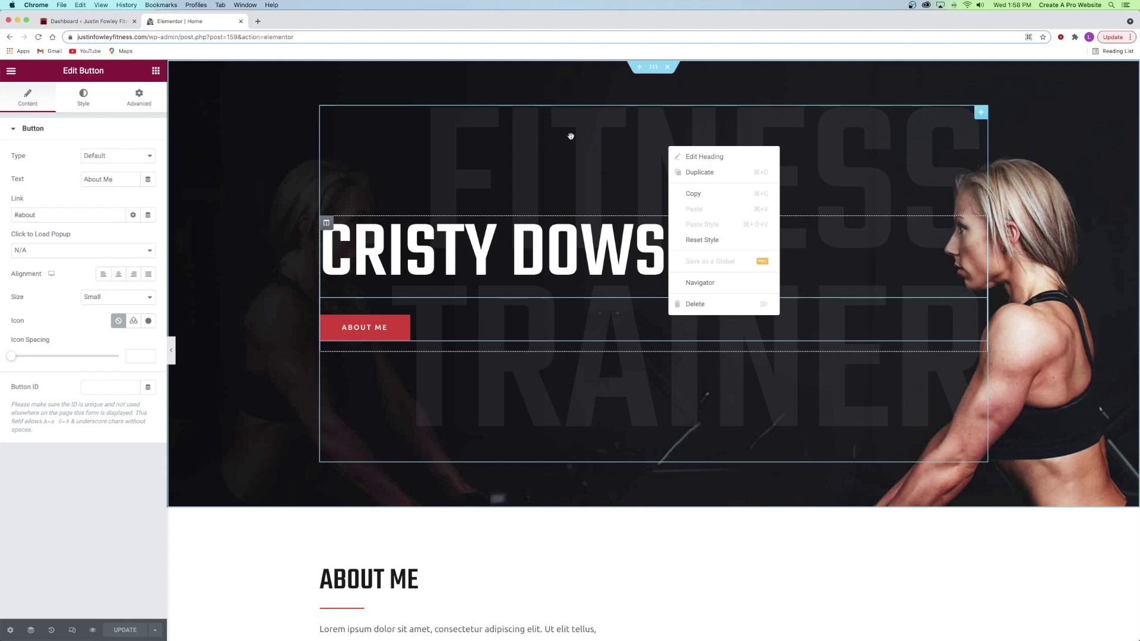
click(575, 135)
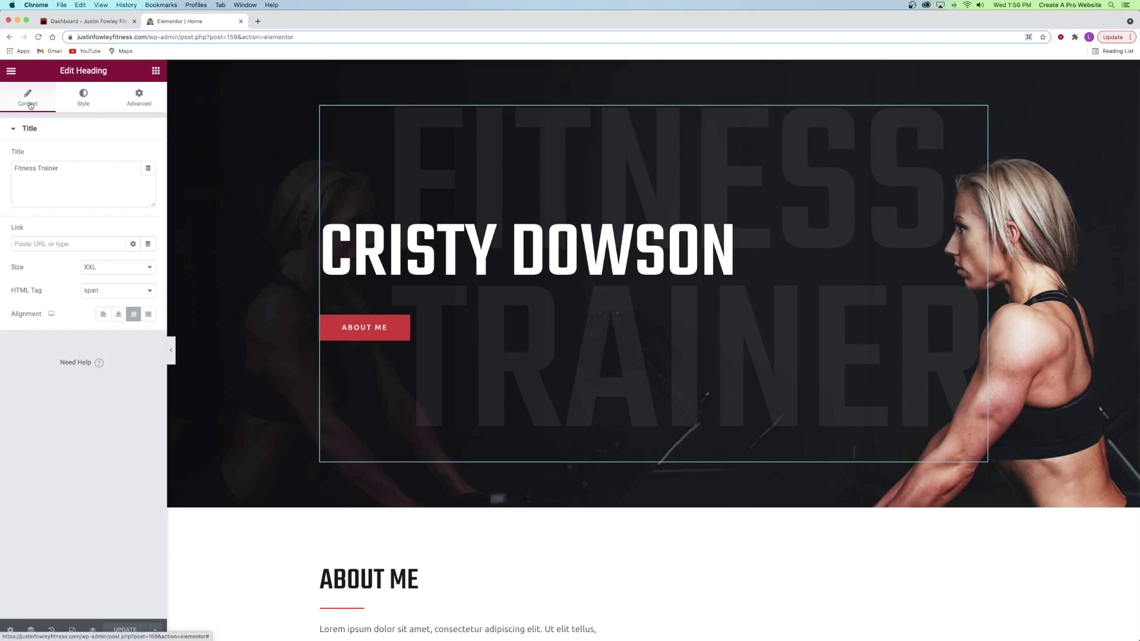
Browse the heading's Style, Advanced and Content settings and test-edit its title text
click(76, 98)
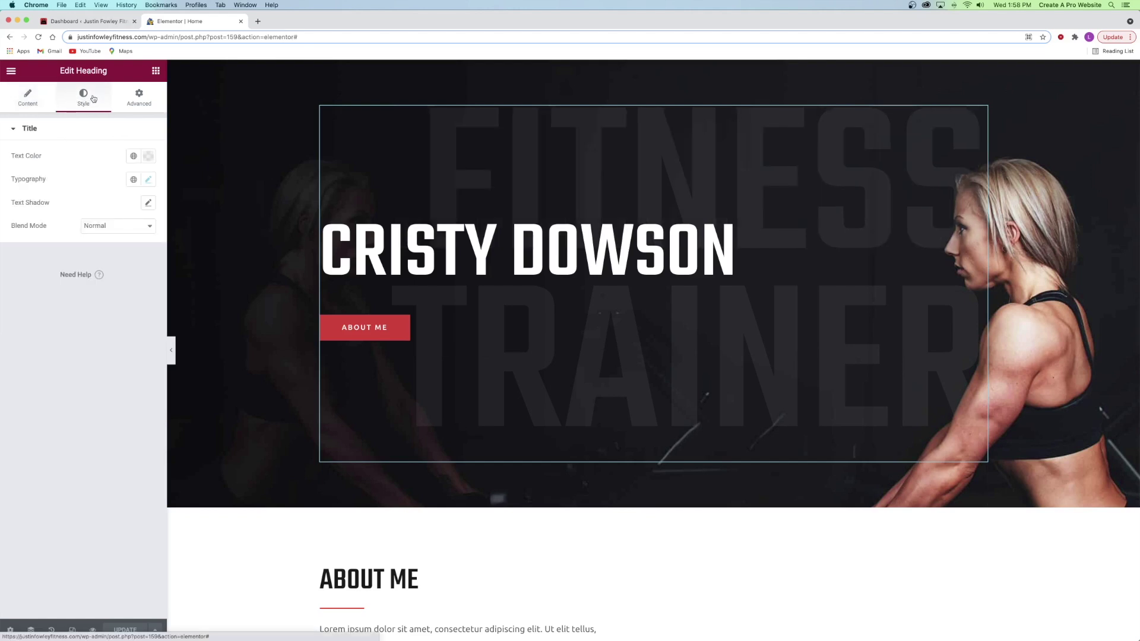
click(131, 97)
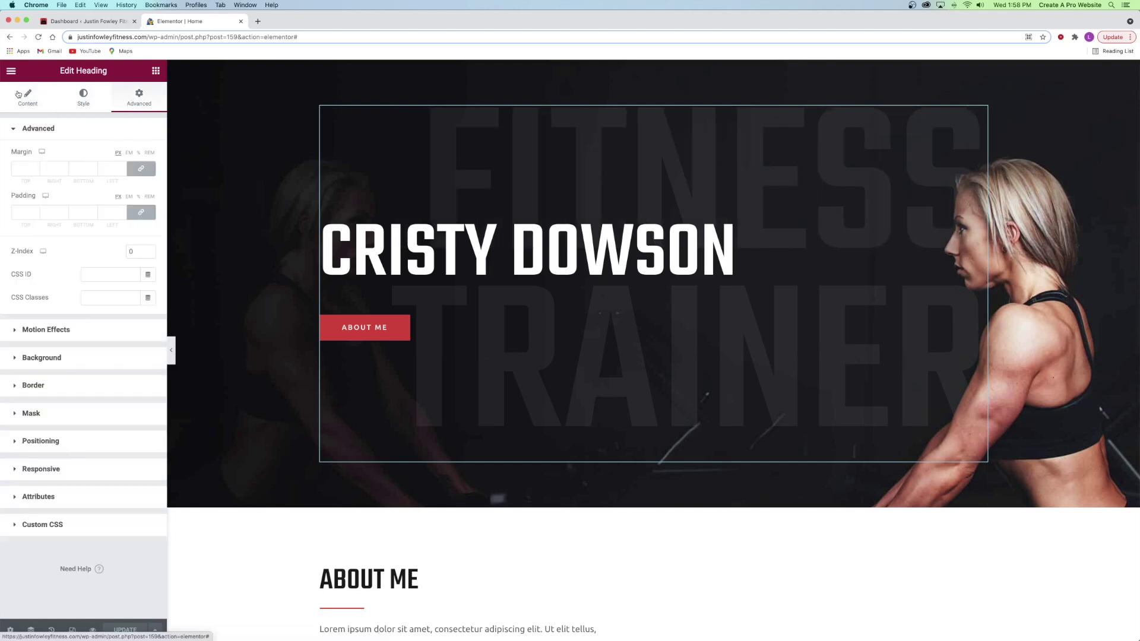
click(35, 99)
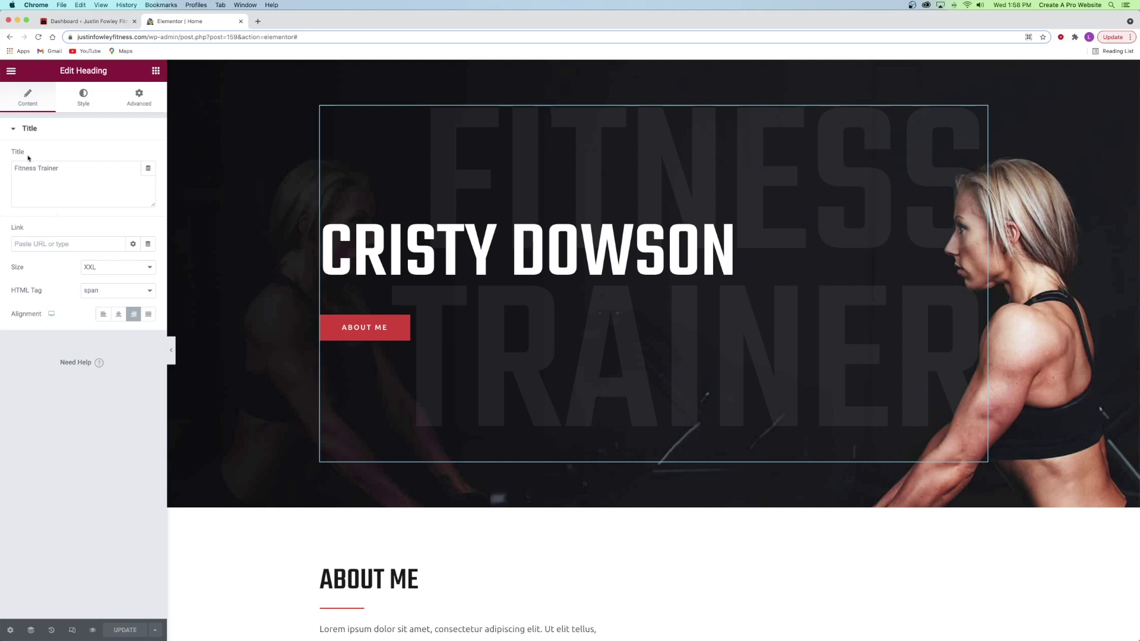
click(69, 168)
text(asdfasdf)
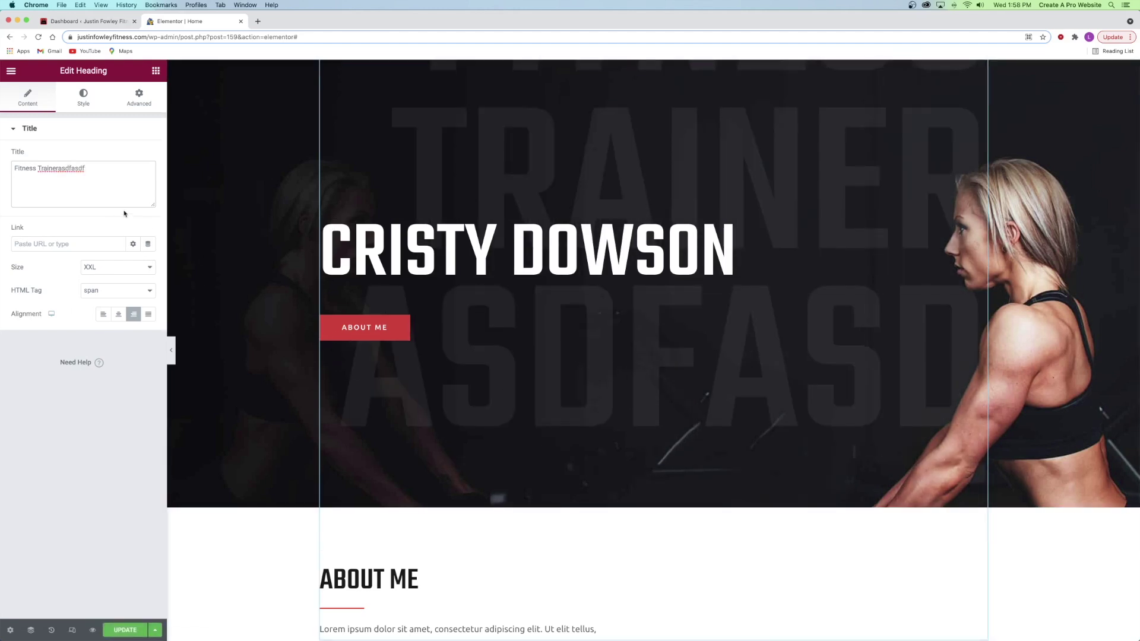
key(BackSpace)
key(BackSpace)
key(BackSpace)
key(BackSpace)
key(BackSpace)
key(BackSpace)
key(BackSpace)
key(BackSpace)
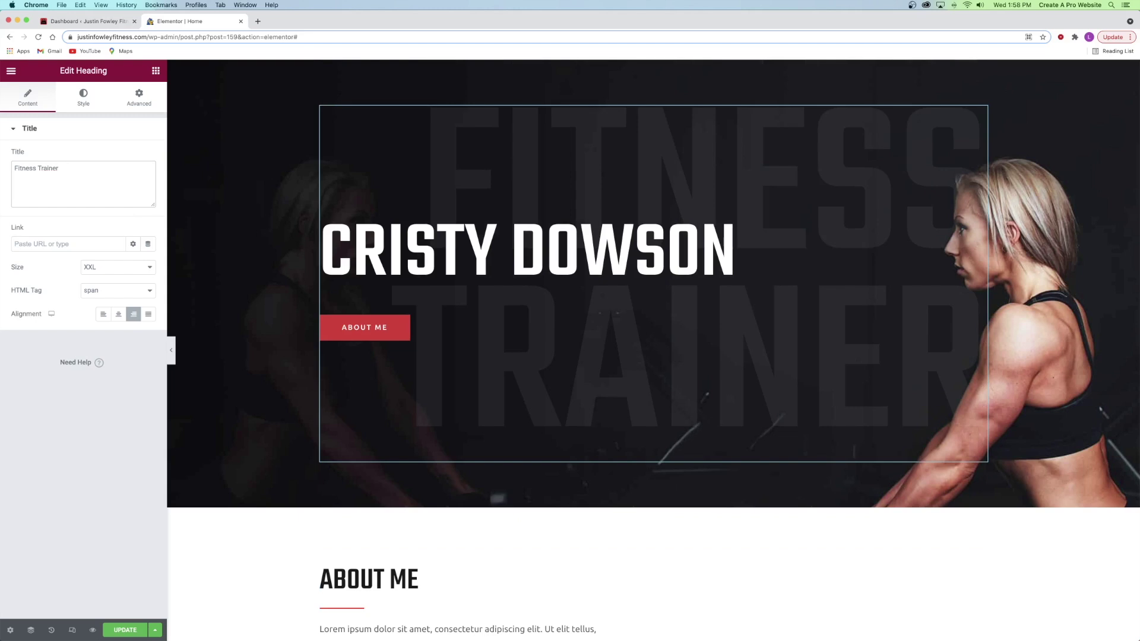
Nudge the FITNESS TRAINER heading's position slightly using its Advanced positioning settings
click(84, 106)
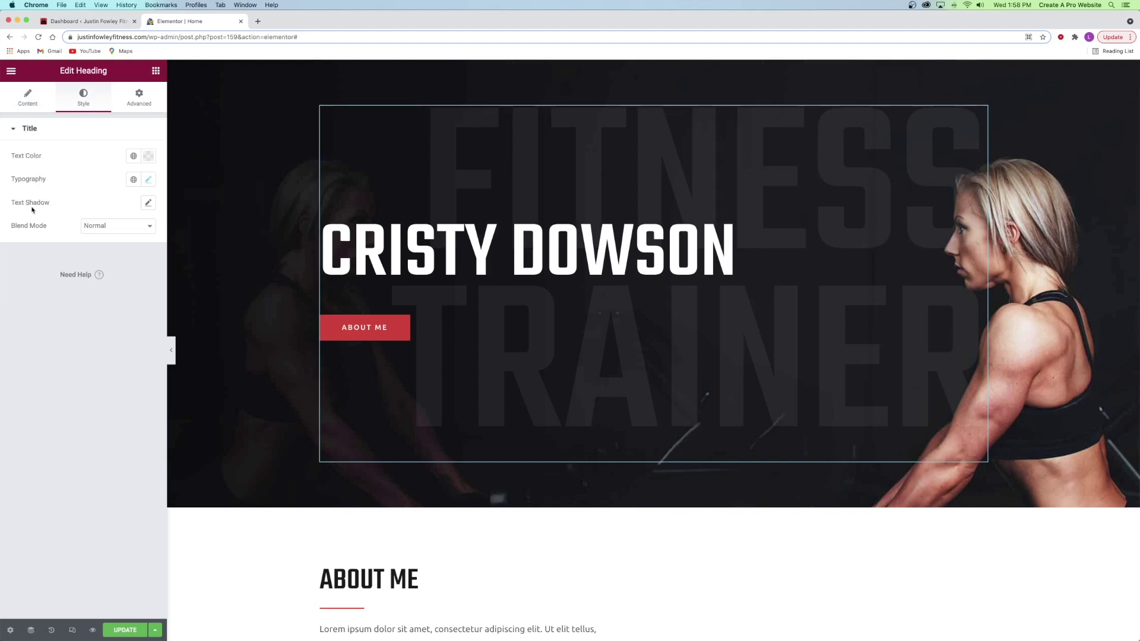
click(142, 100)
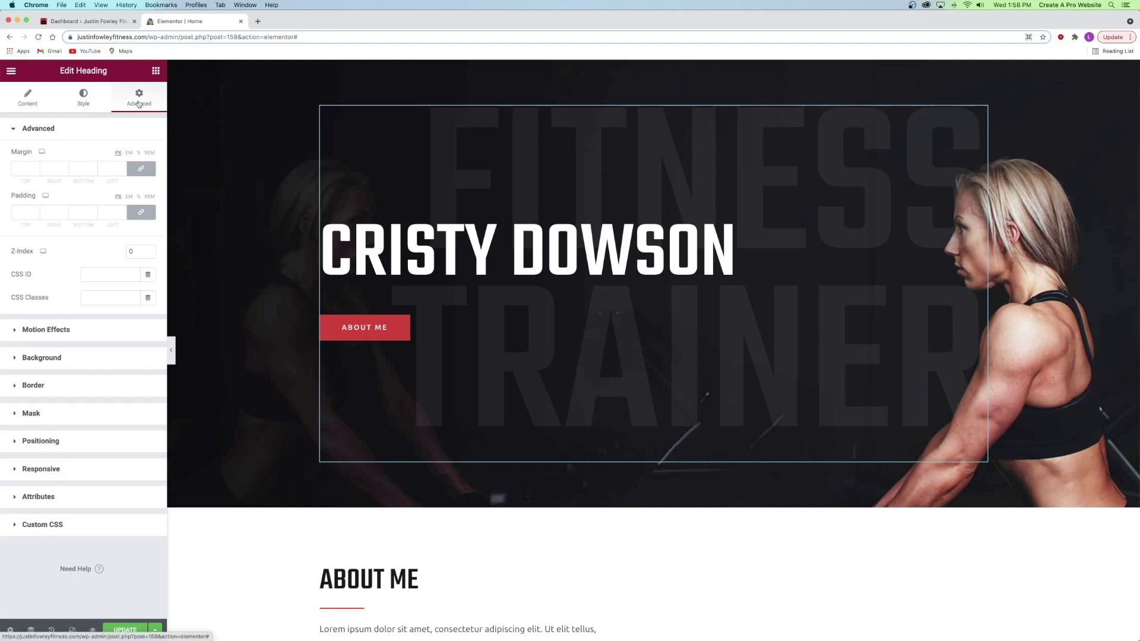
click(29, 98)
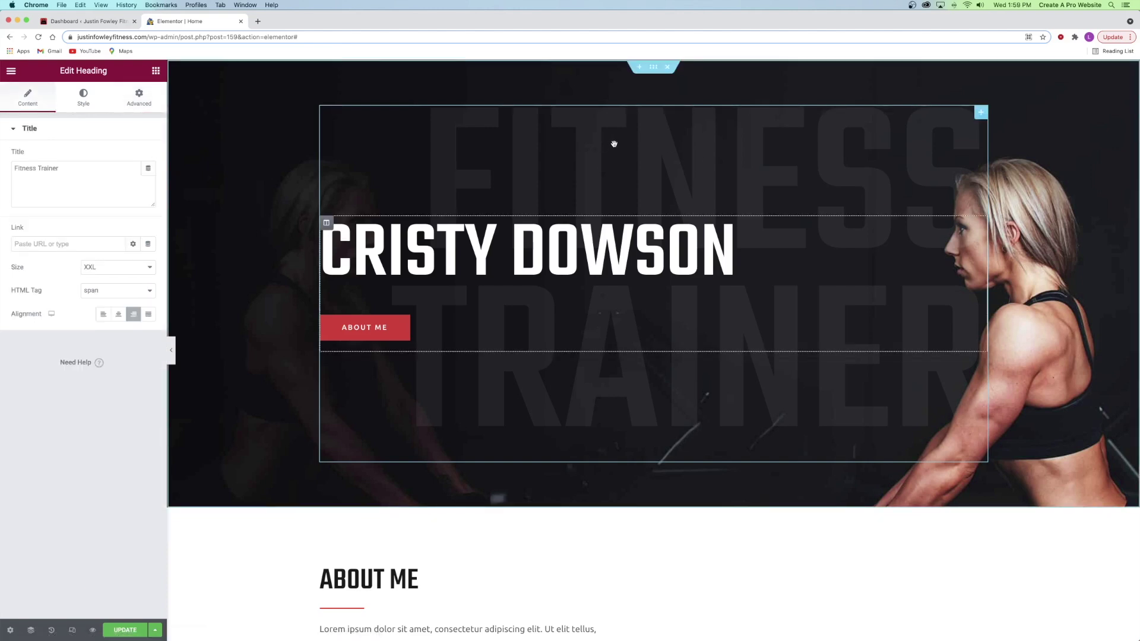
click(147, 105)
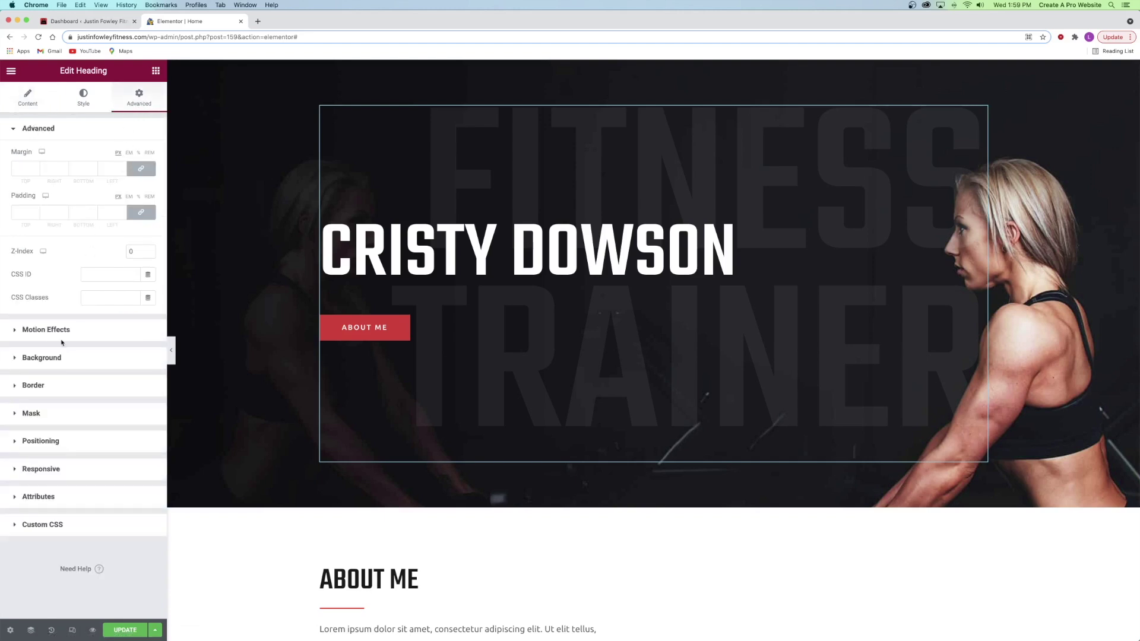
click(39, 442)
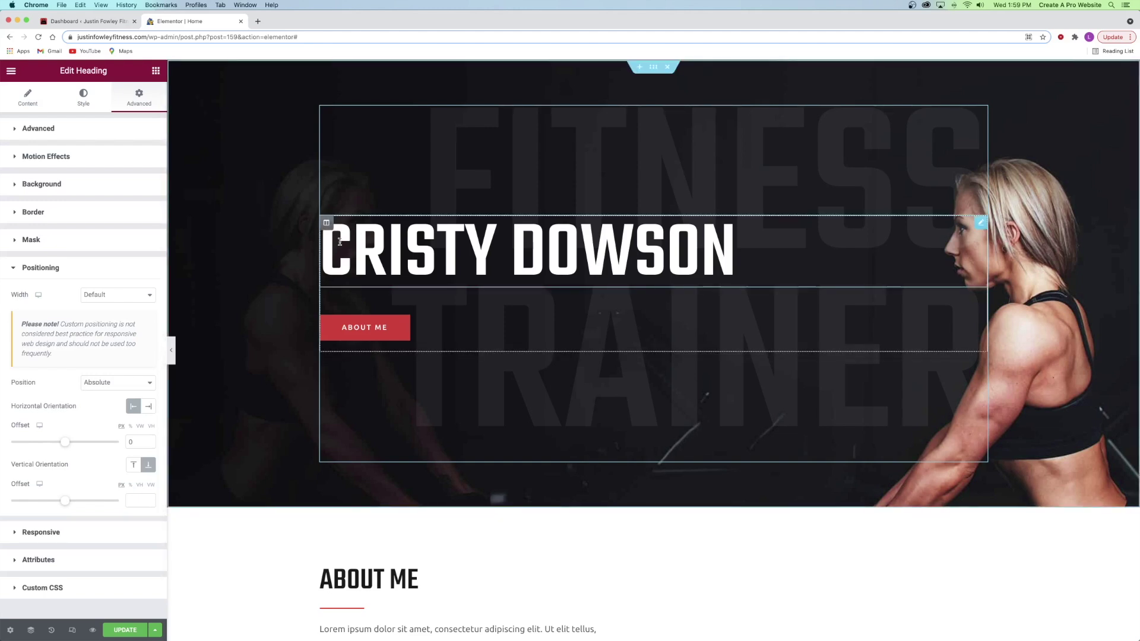
drag(974, 122, 979, 112)
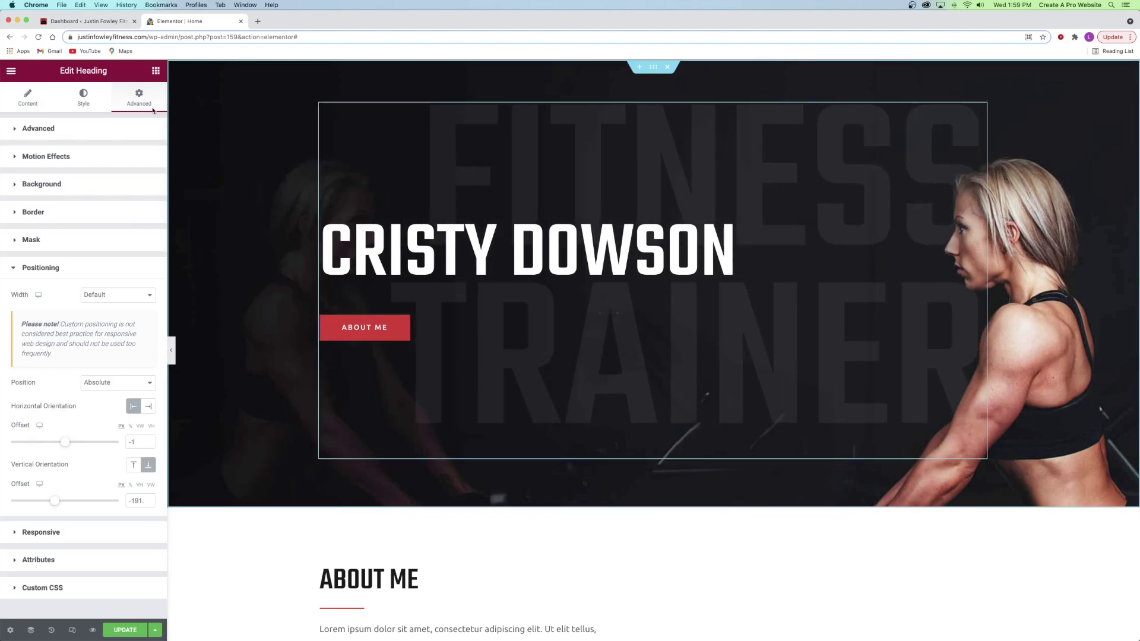
Test the heading's text colour opacity, then delete the FITNESS TRAINER background heading
click(91, 102)
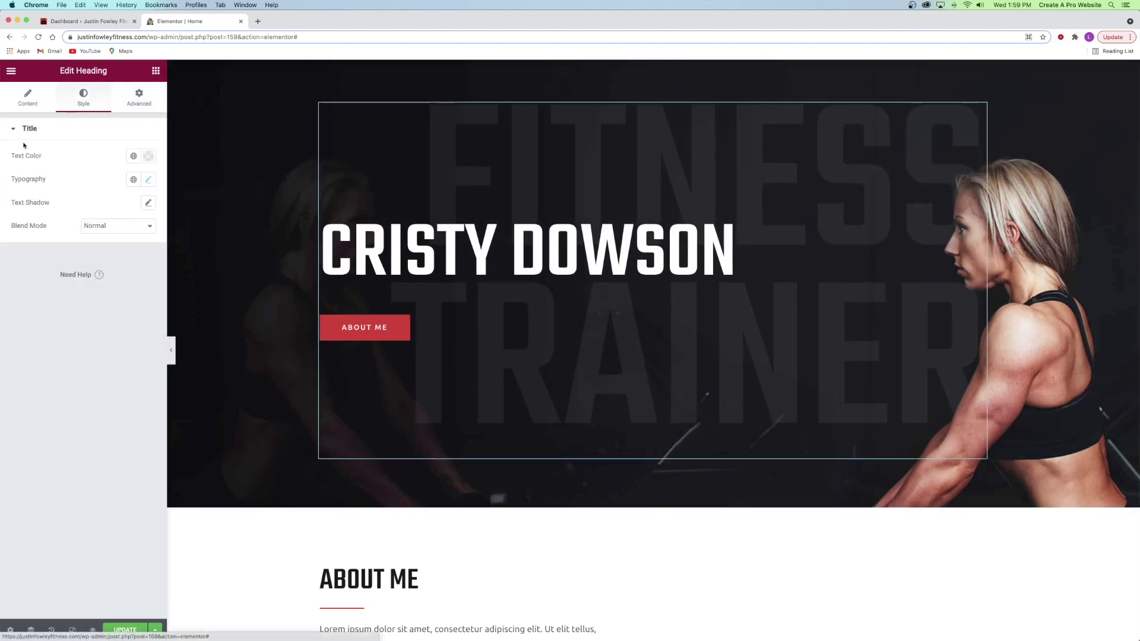
click(148, 155)
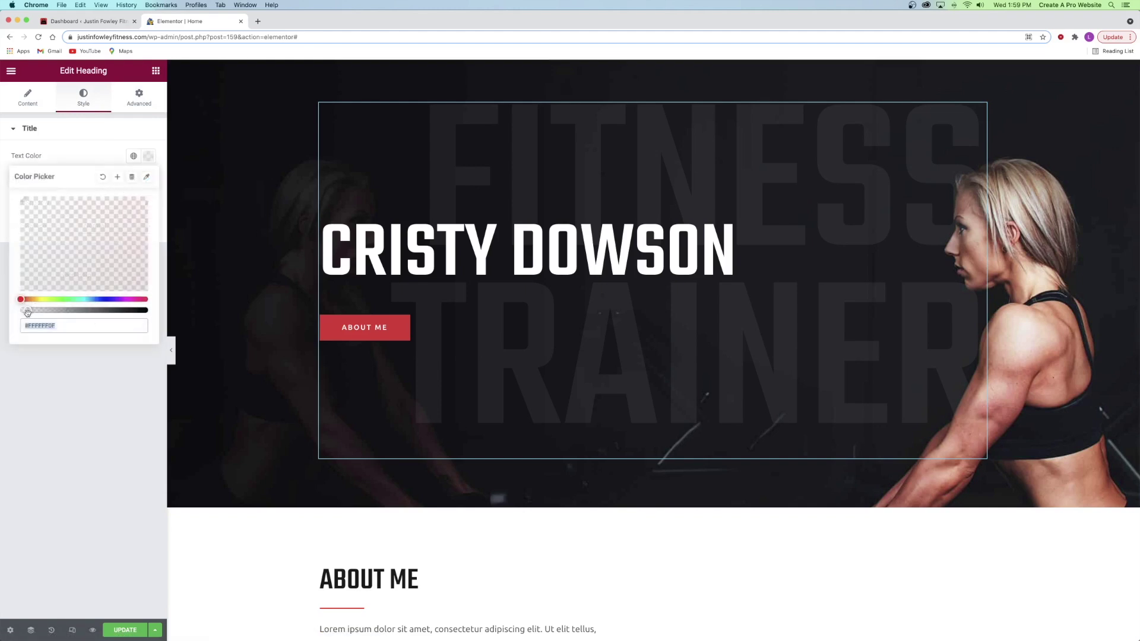
drag(29, 310, 153, 310)
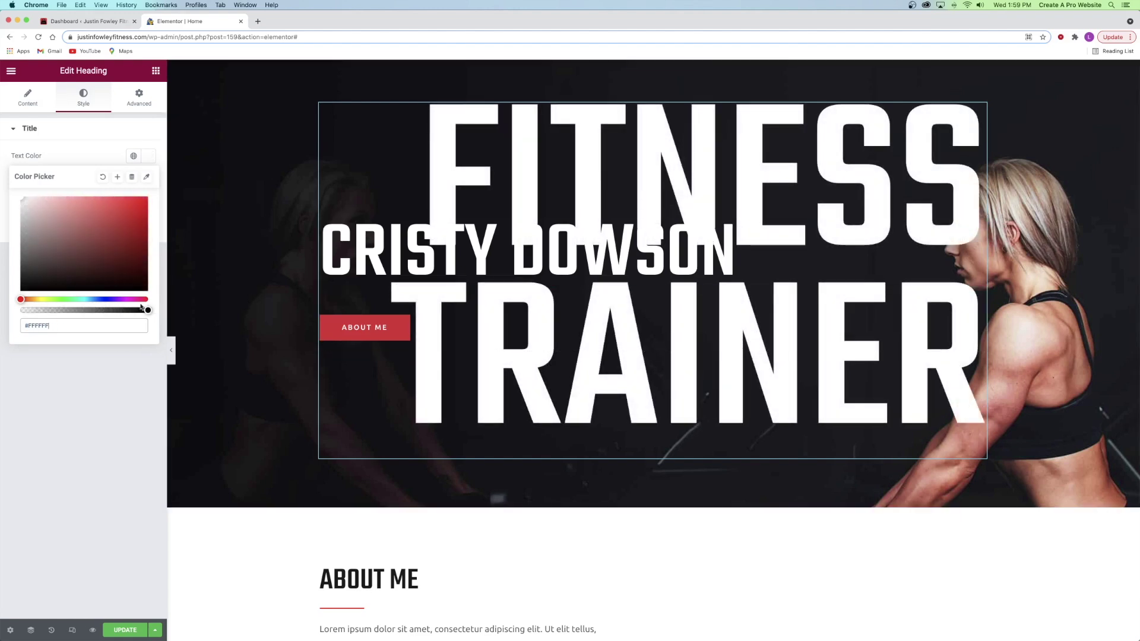
drag(150, 308, 31, 311)
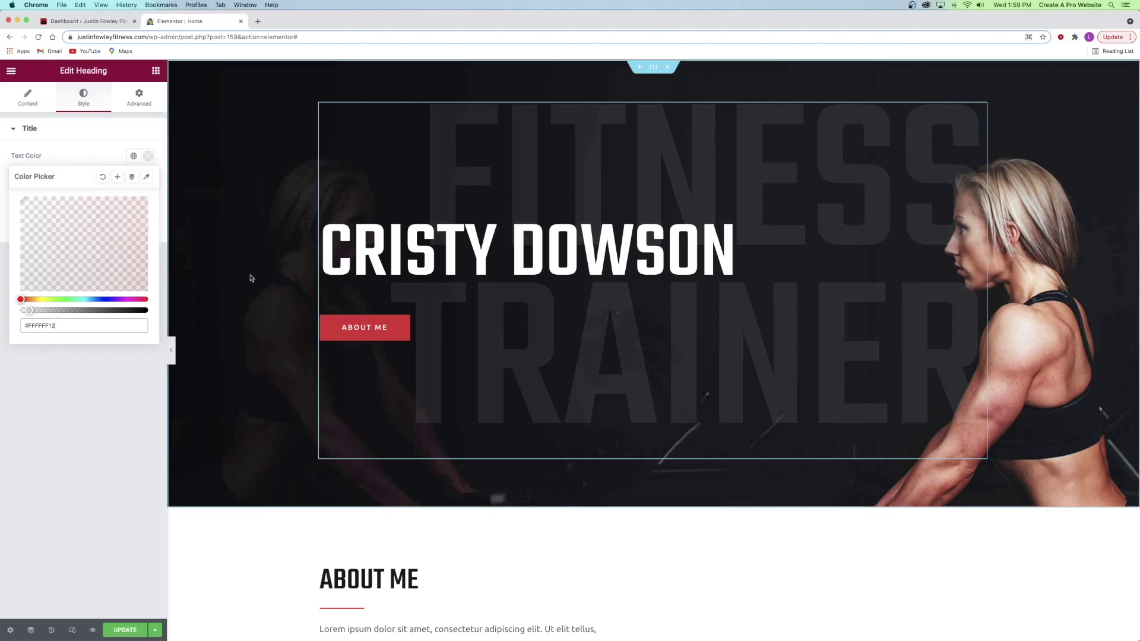
right_click(579, 142)
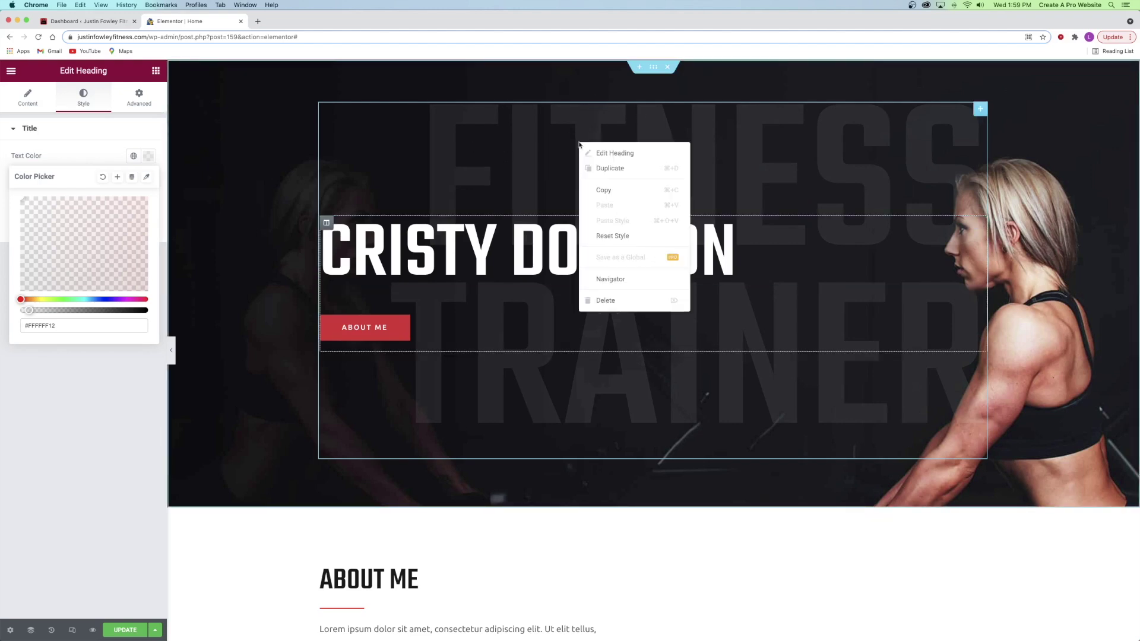
click(608, 301)
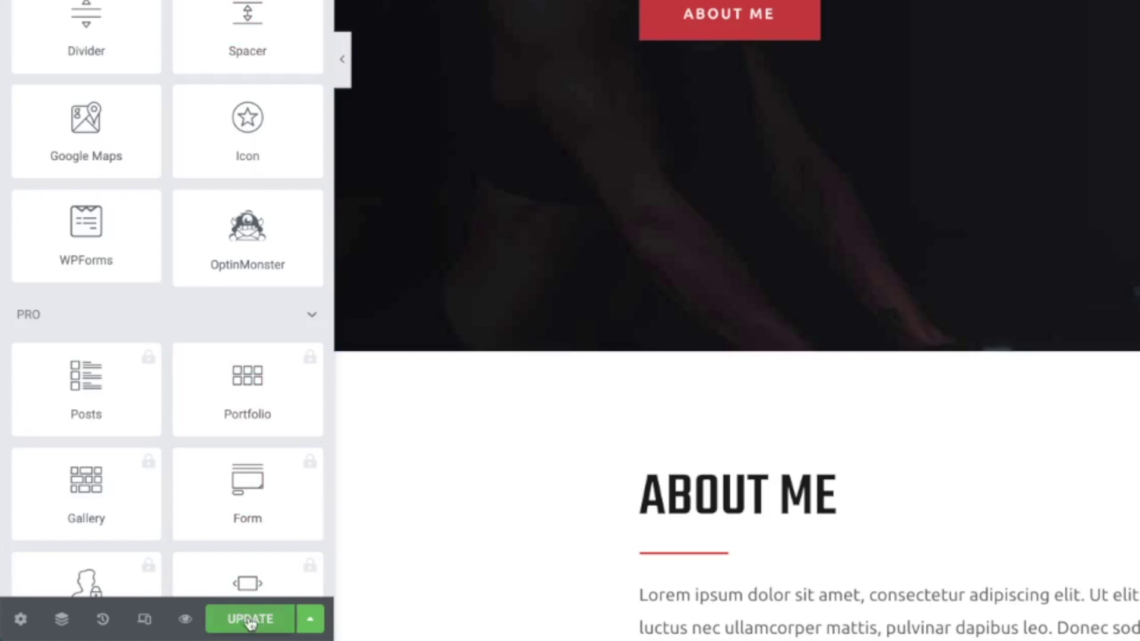
Save the page changes and show the ABOUT ME button's style settings
click(153, 628)
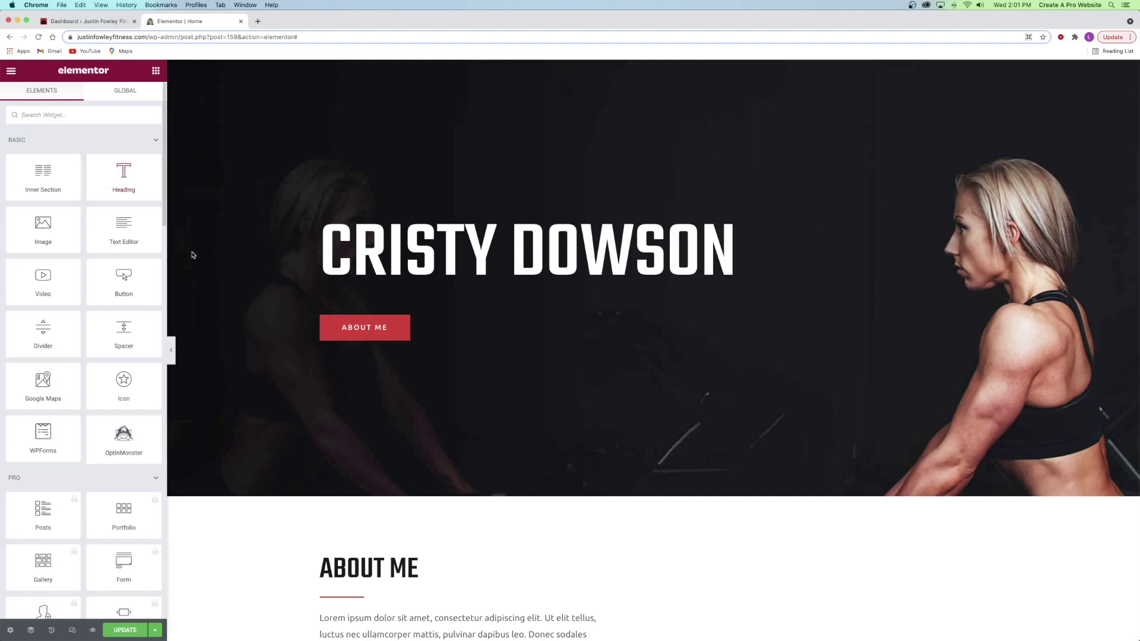
click(378, 330)
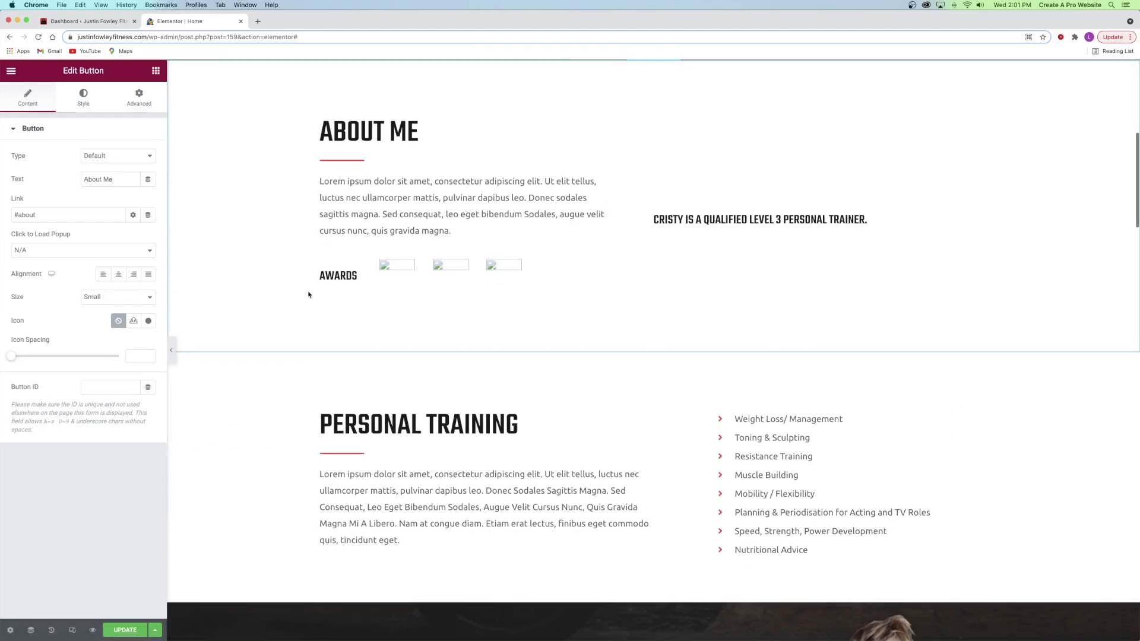
click(84, 97)
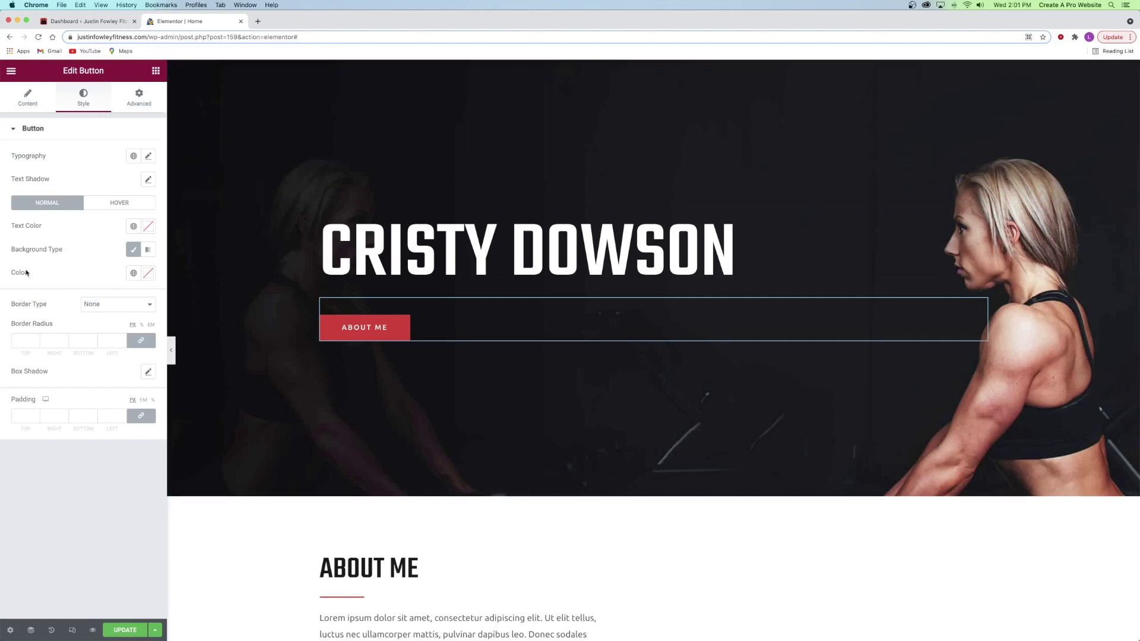
Try a red background on the ABOUT ME button, reset it to default, and open Site Settings
click(148, 273)
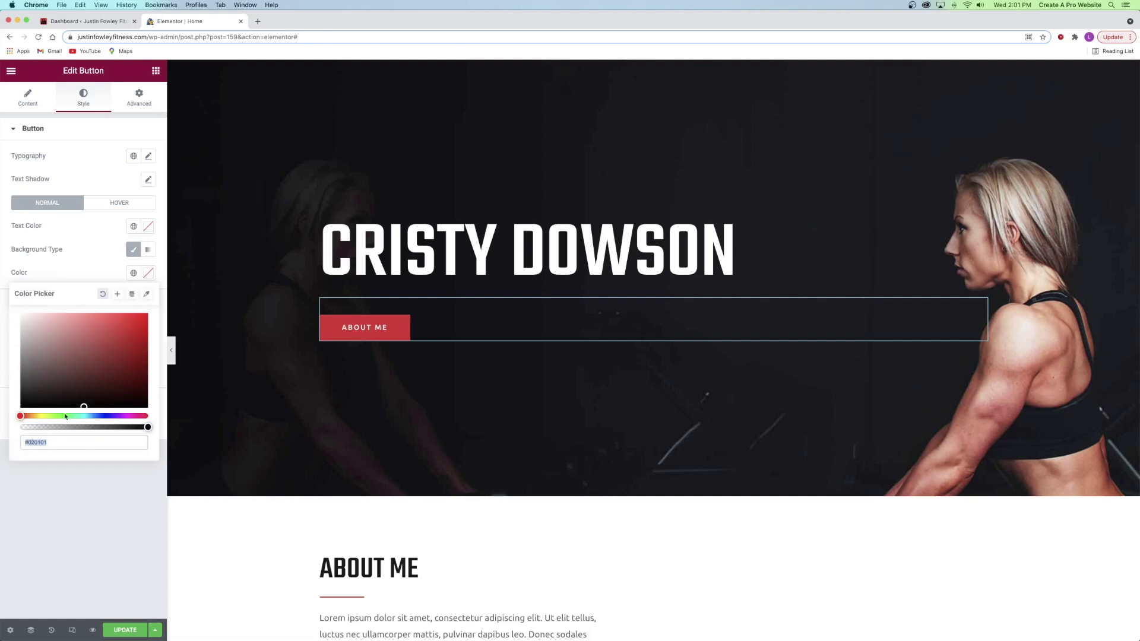
click(133, 272)
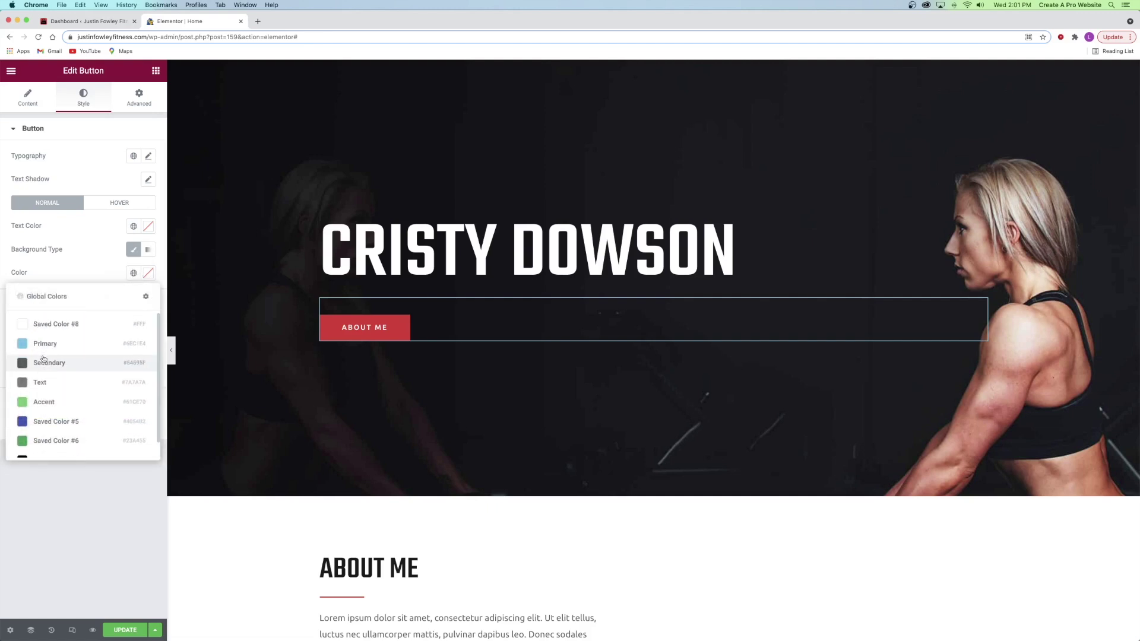
click(148, 273)
click(126, 331)
drag(126, 331, 136, 326)
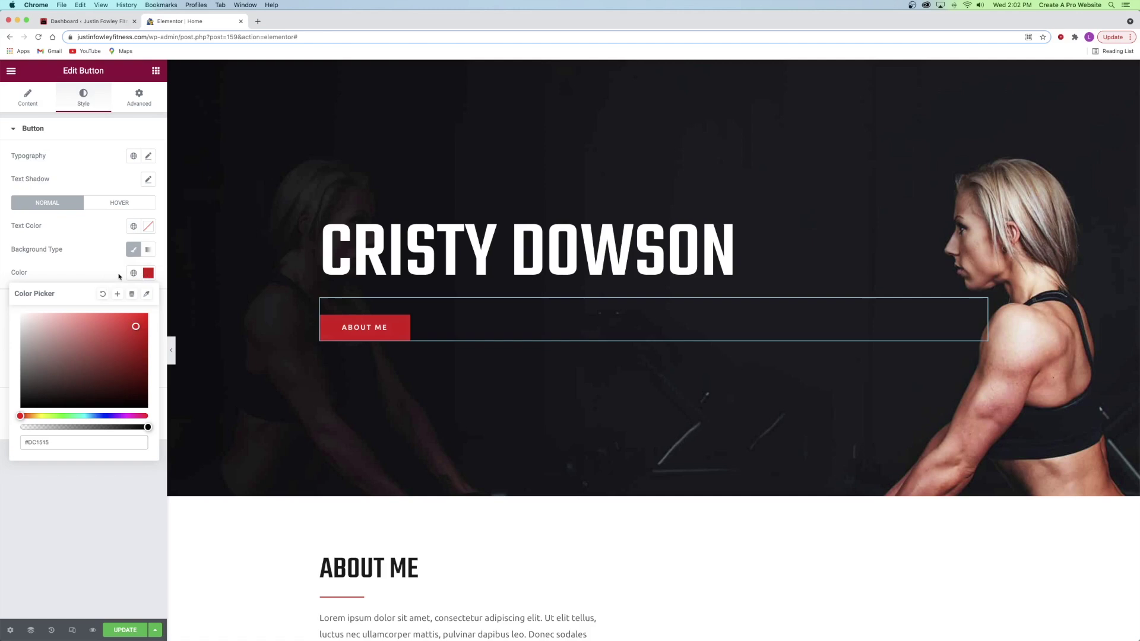
click(98, 295)
click(88, 258)
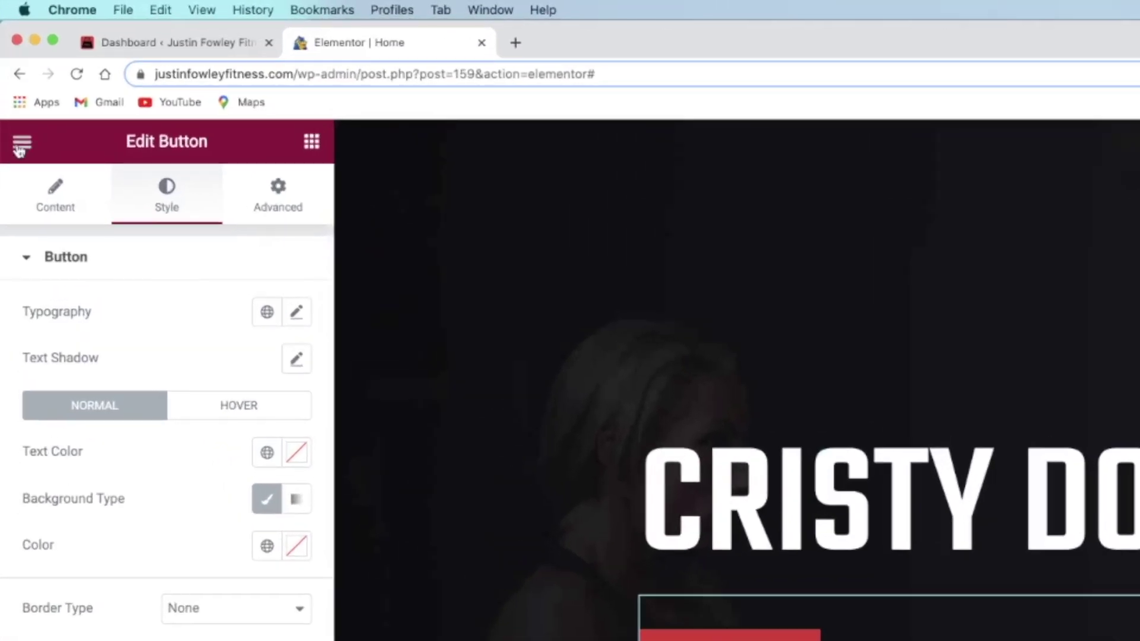
click(21, 144)
click(113, 244)
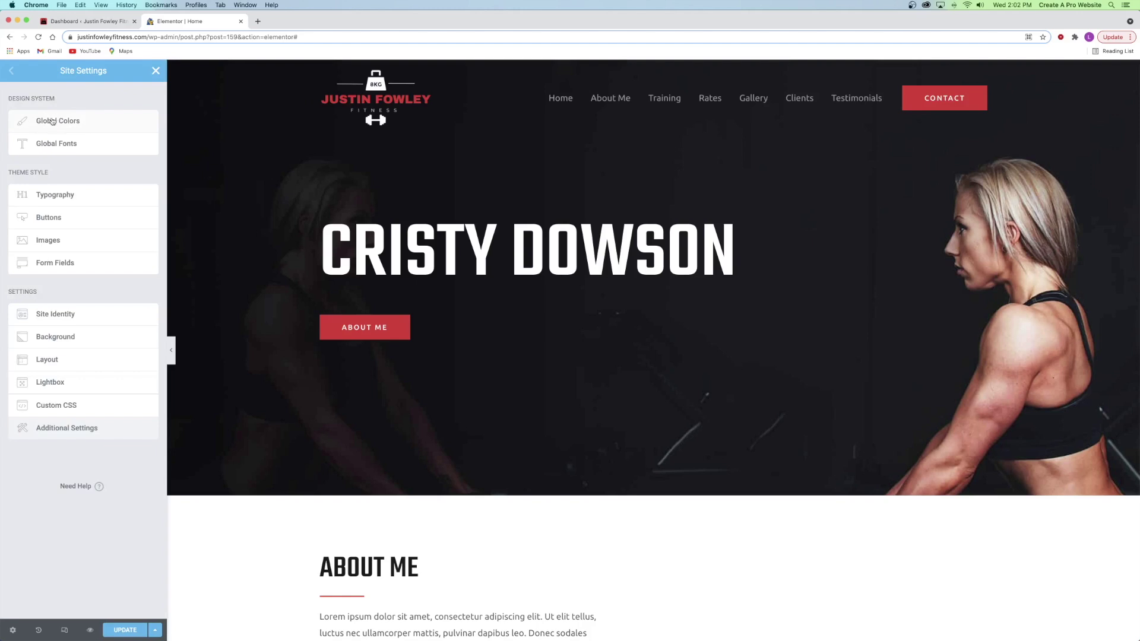
Delete Saved Colors #8, #7 and #6 from the global colours
click(52, 121)
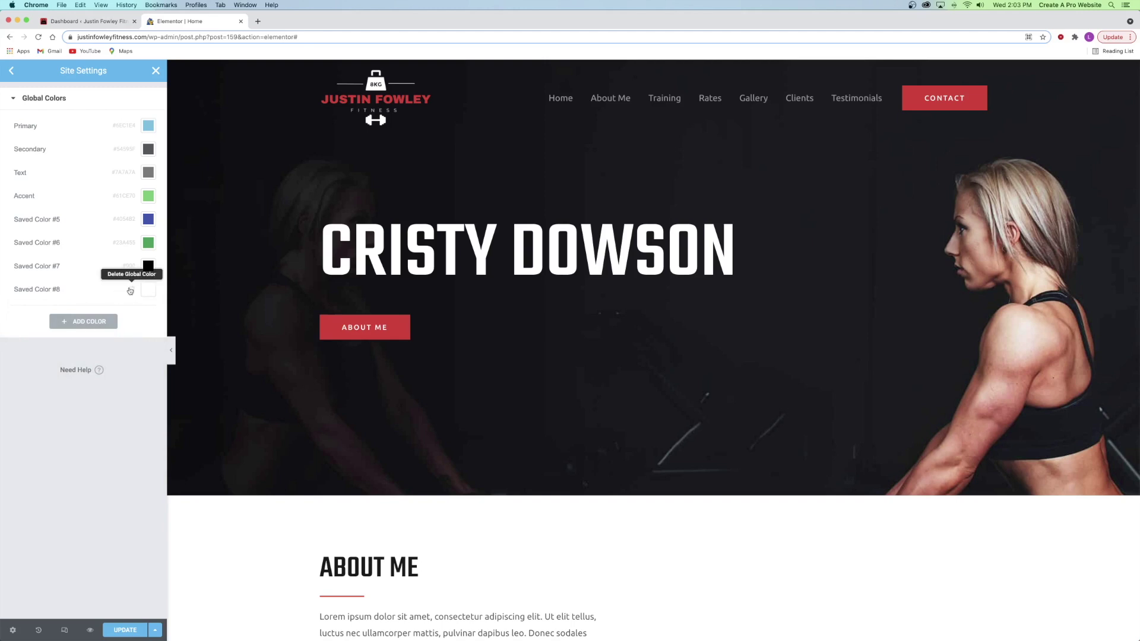
click(130, 291)
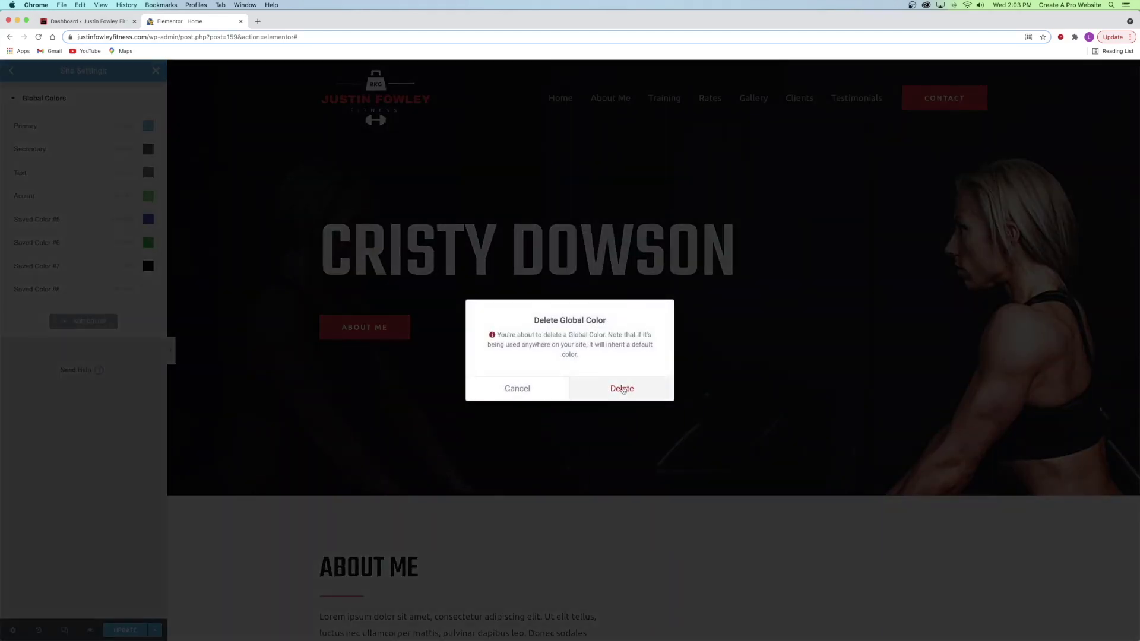
click(622, 389)
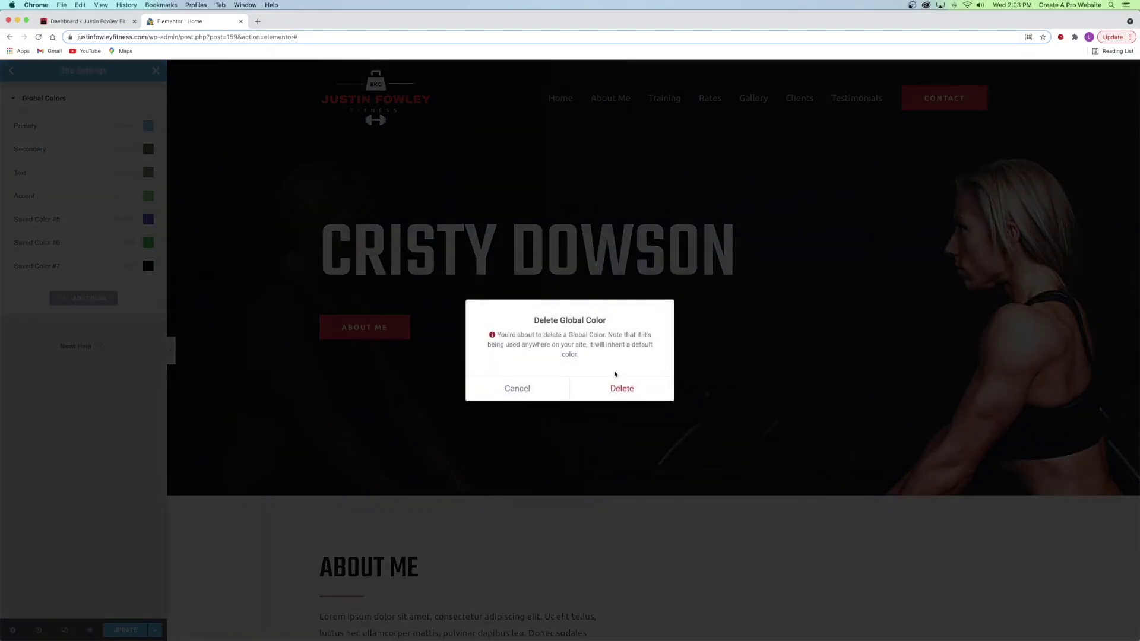
click(622, 388)
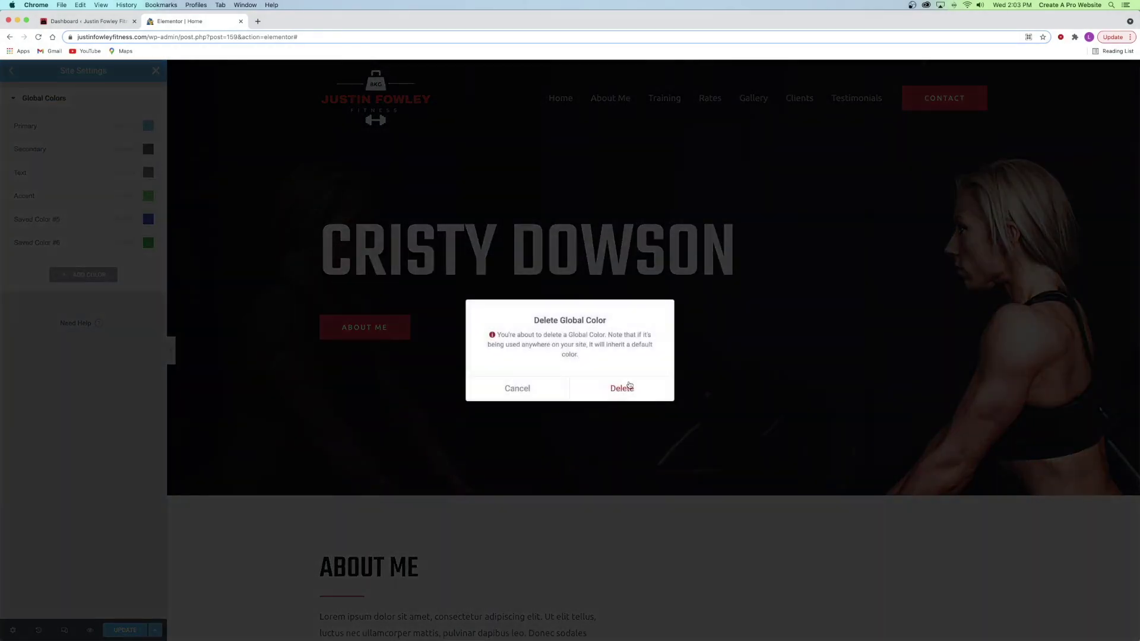
click(621, 386)
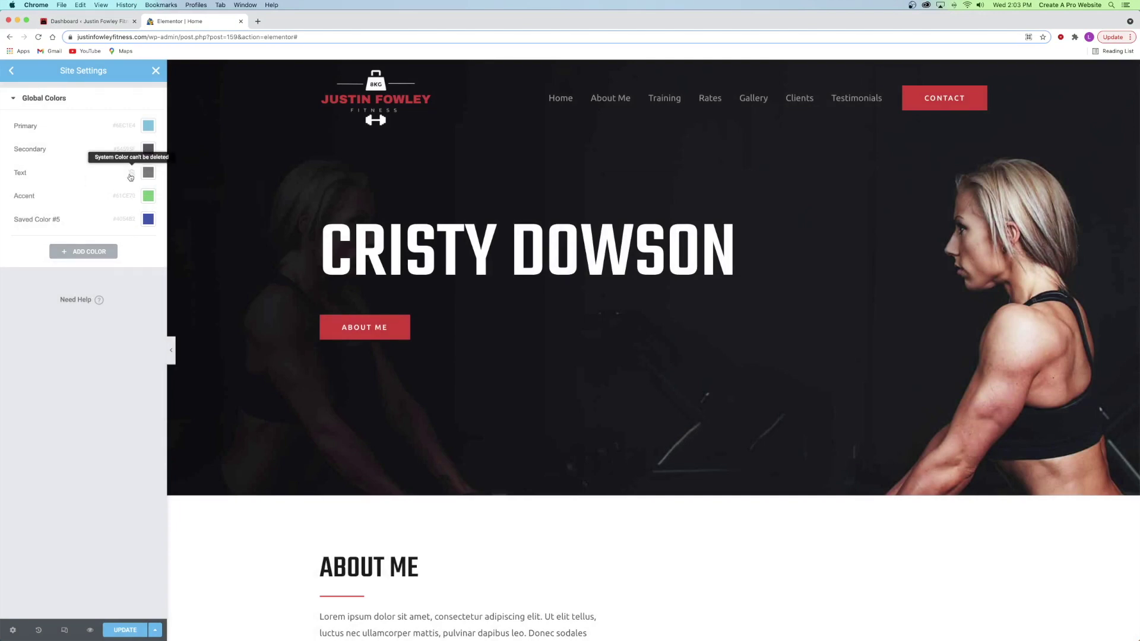
Set the Primary global colour to black and the Secondary colour to white #FFFFFF
click(148, 127)
text(#FFFFFF)
drag(58, 184, 38, 228)
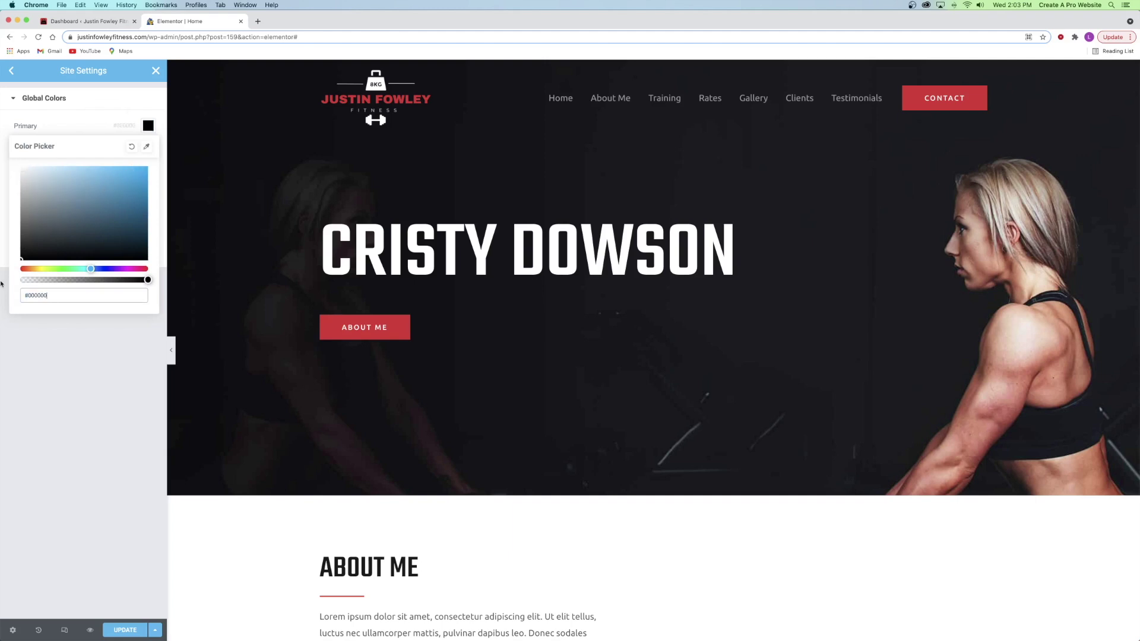
click(107, 104)
click(107, 101)
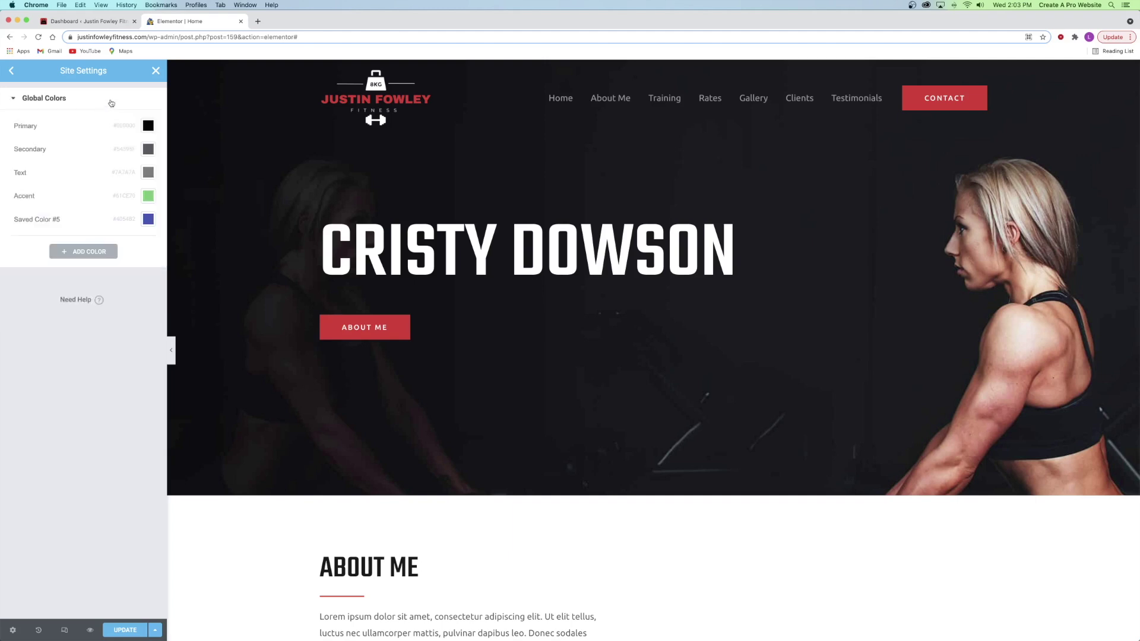
click(148, 149)
text(#FFFFFF)
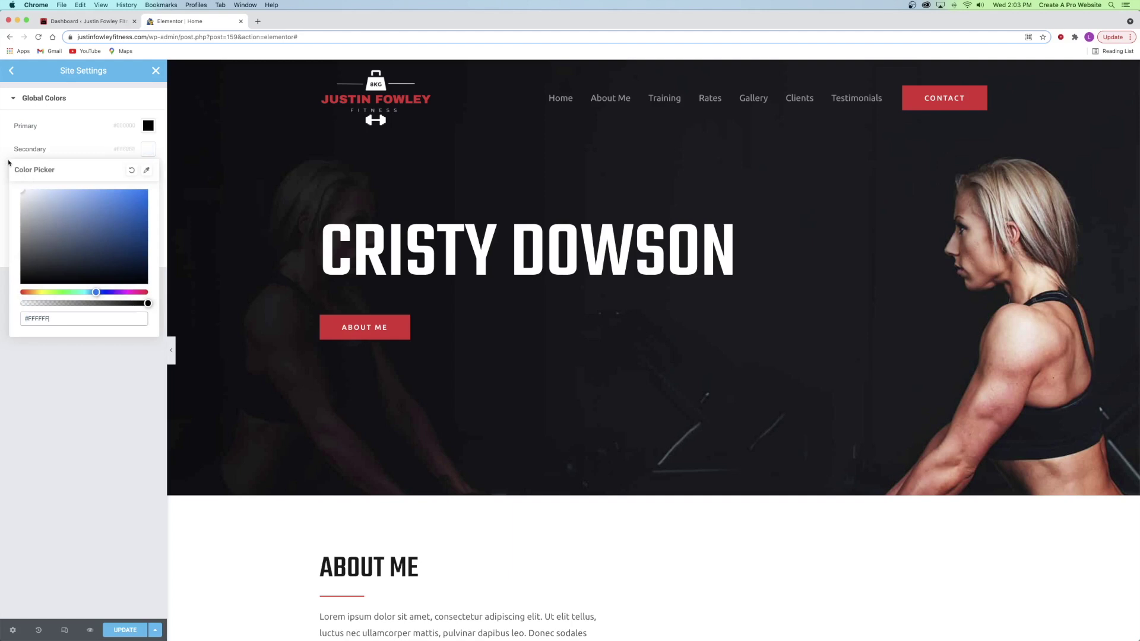
click(85, 145)
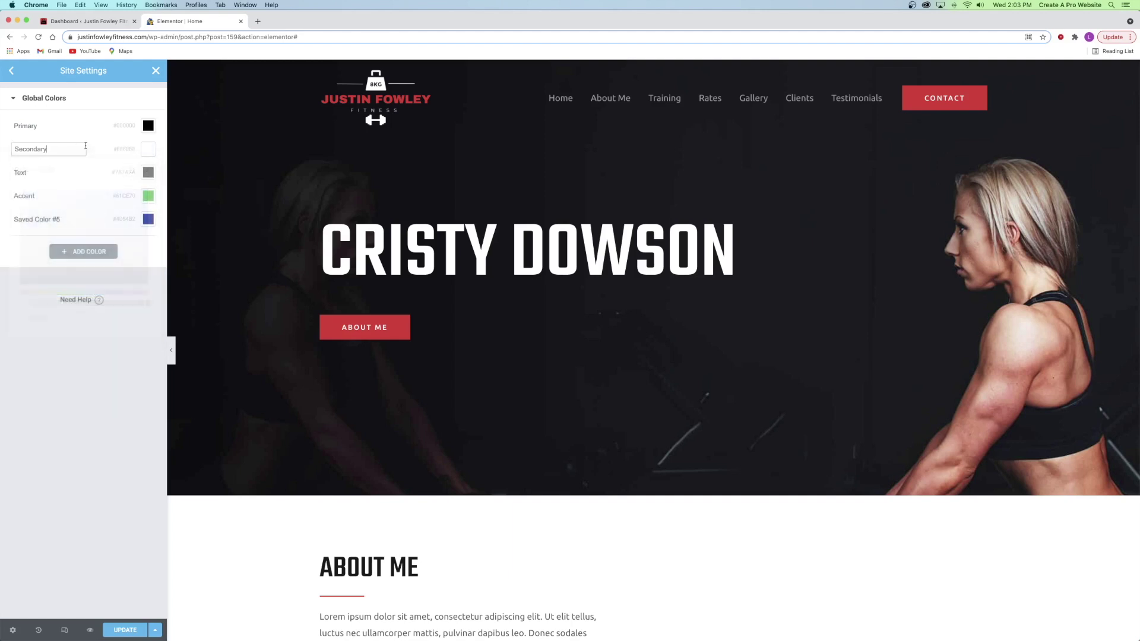
Set the Text global colour to red #dd3333
click(148, 173)
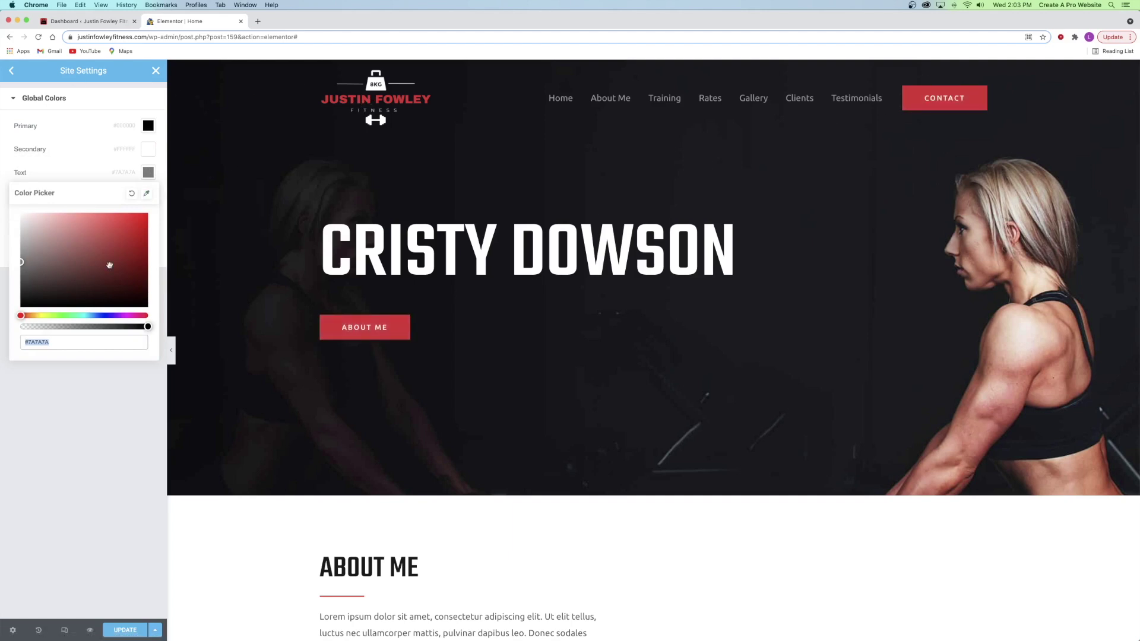
text(#dd3333)
click(60, 171)
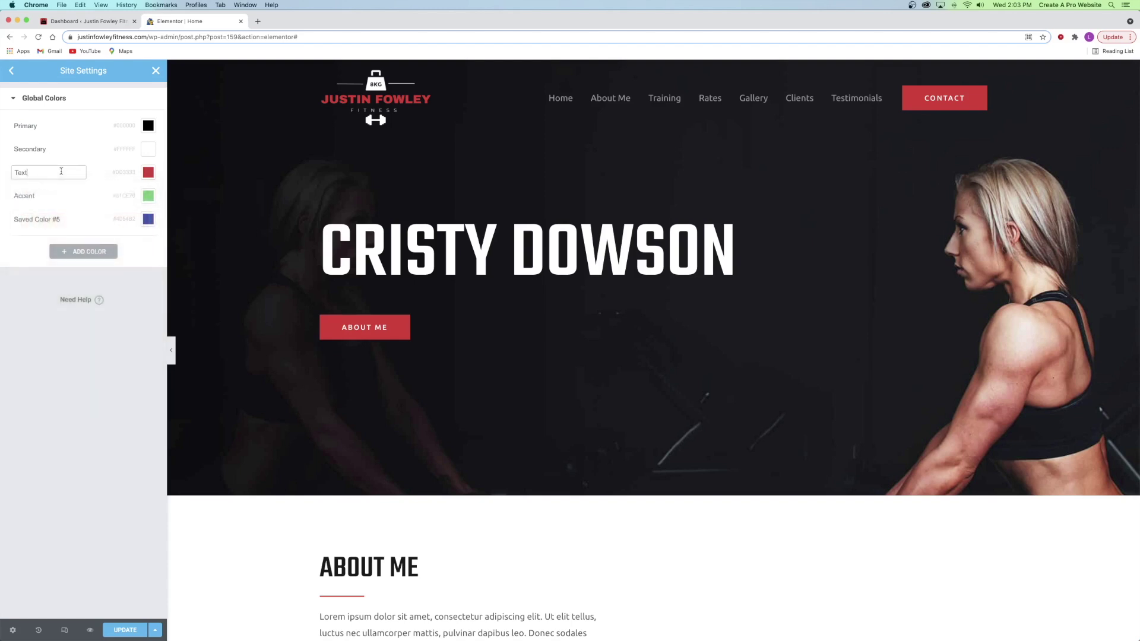
Set Accent to grey #AEAEAE and Saved Color #5 to dark grey #454545
click(148, 196)
text(#AEAEAE)
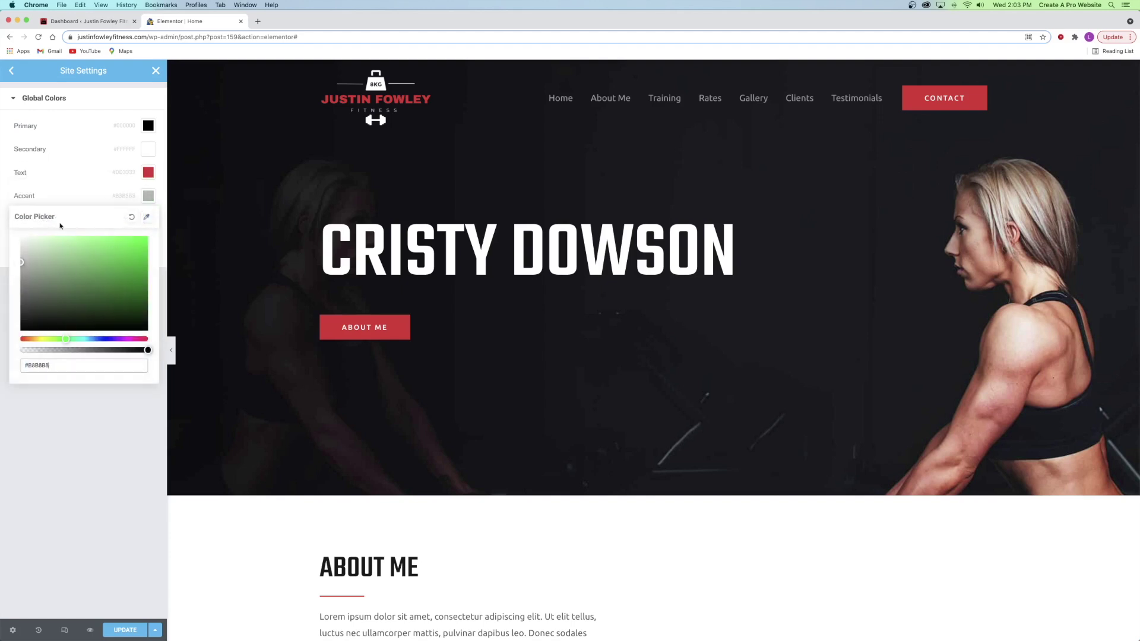
click(62, 198)
click(148, 220)
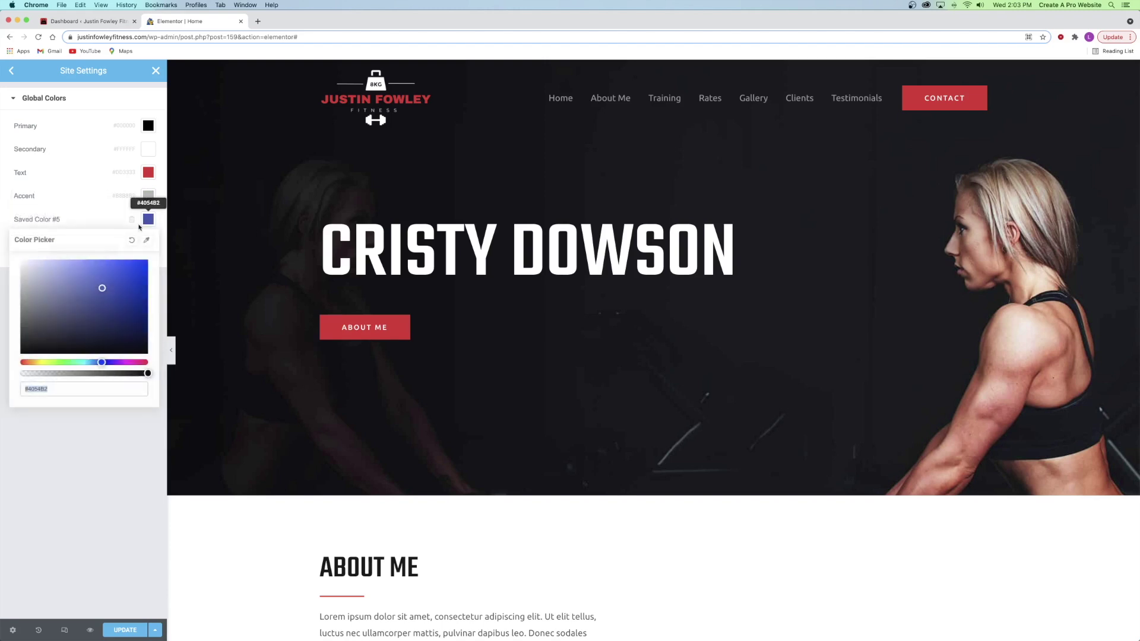
text(#454545)
drag(15, 331, 15, 329)
click(91, 220)
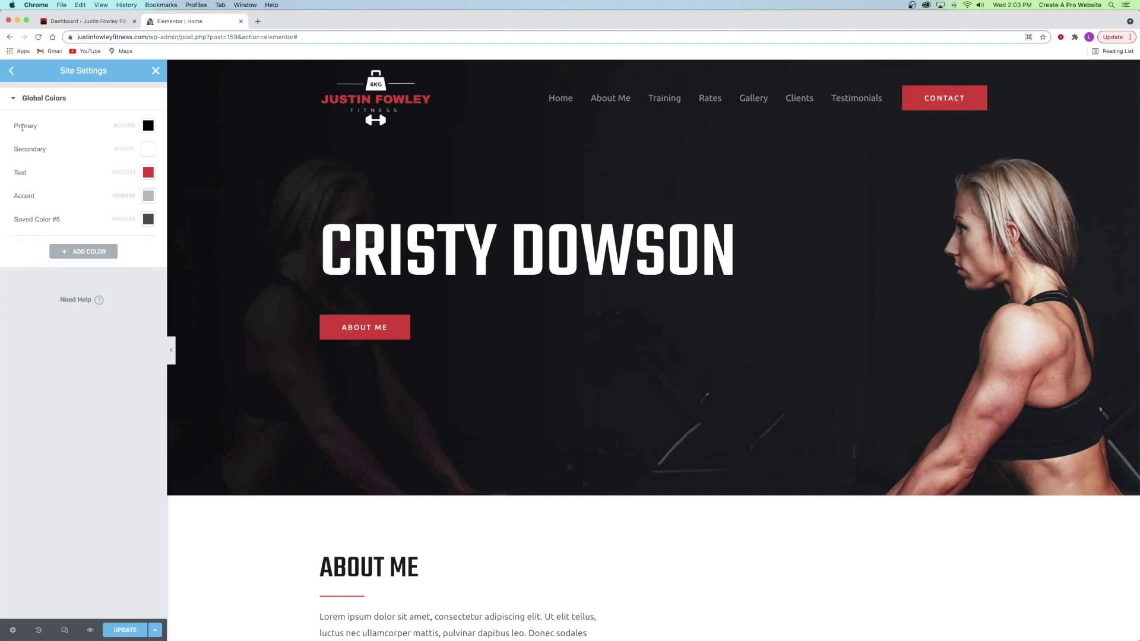
Rename the global colours to Black, White, Red, Grey and Dark grey
click(27, 126)
double_click(26, 129)
text(Black)
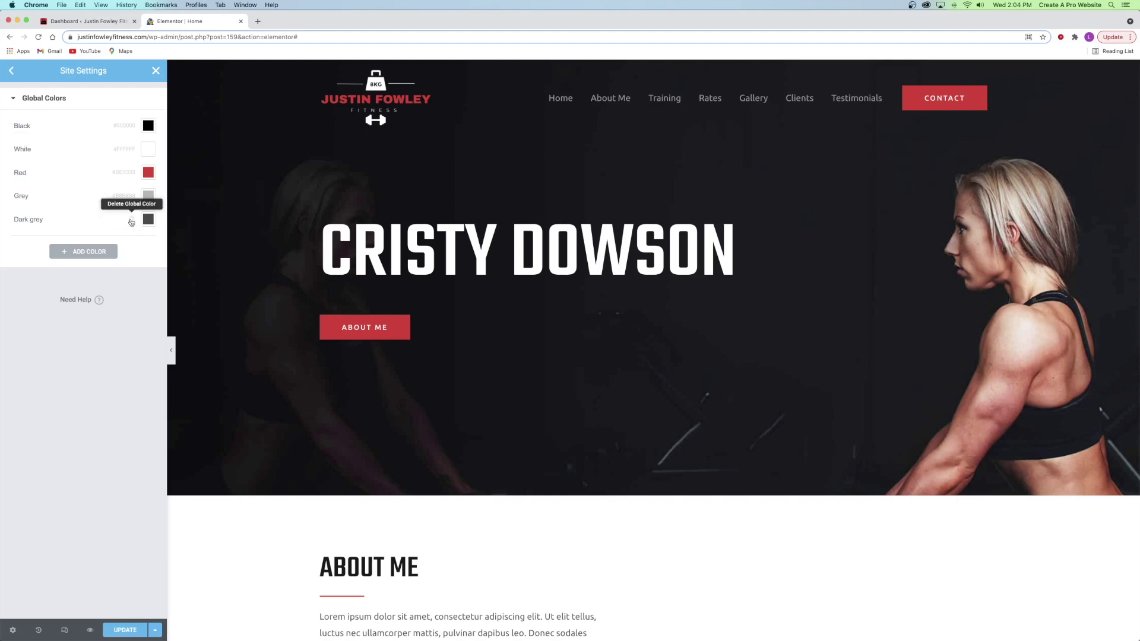
Add a new global colour, delete it again, and return to the Site Settings overview
click(86, 252)
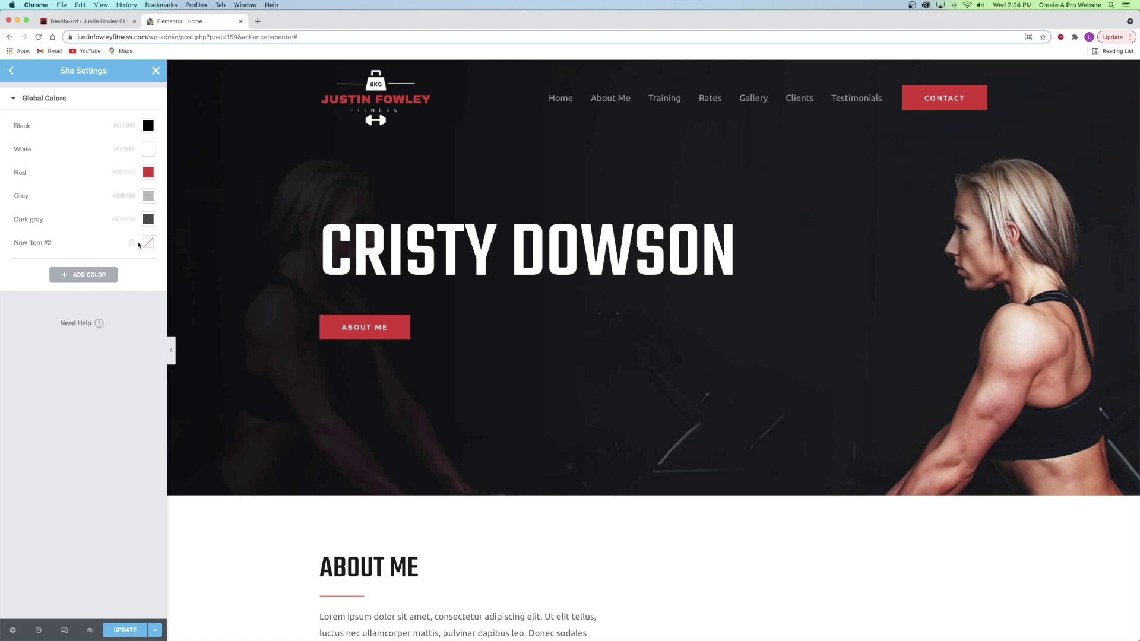
click(131, 243)
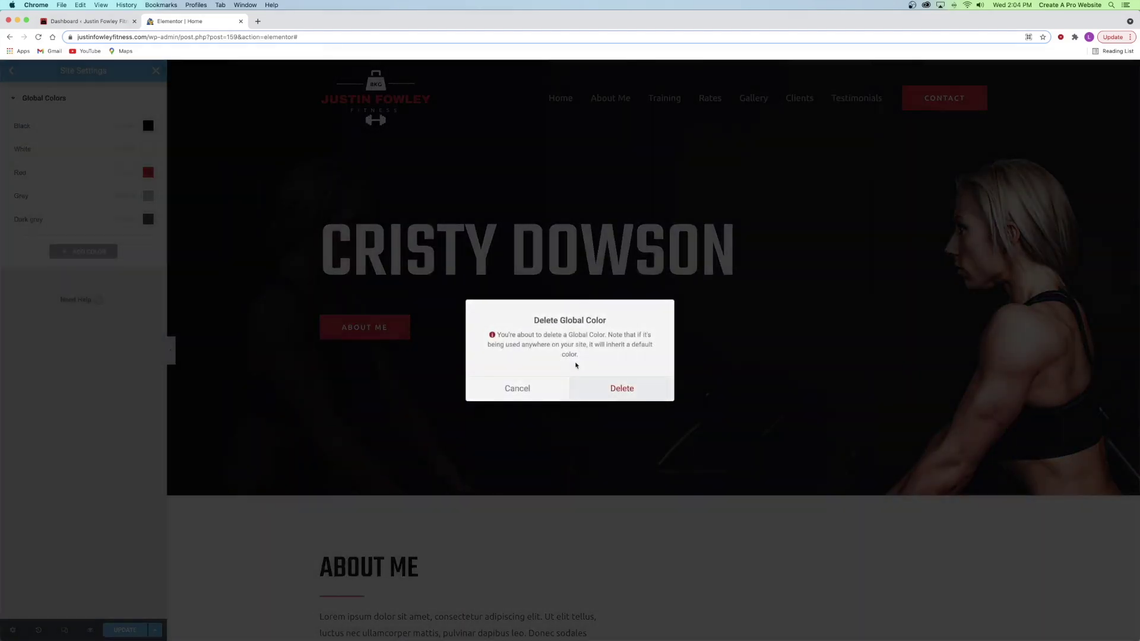
key(Return)
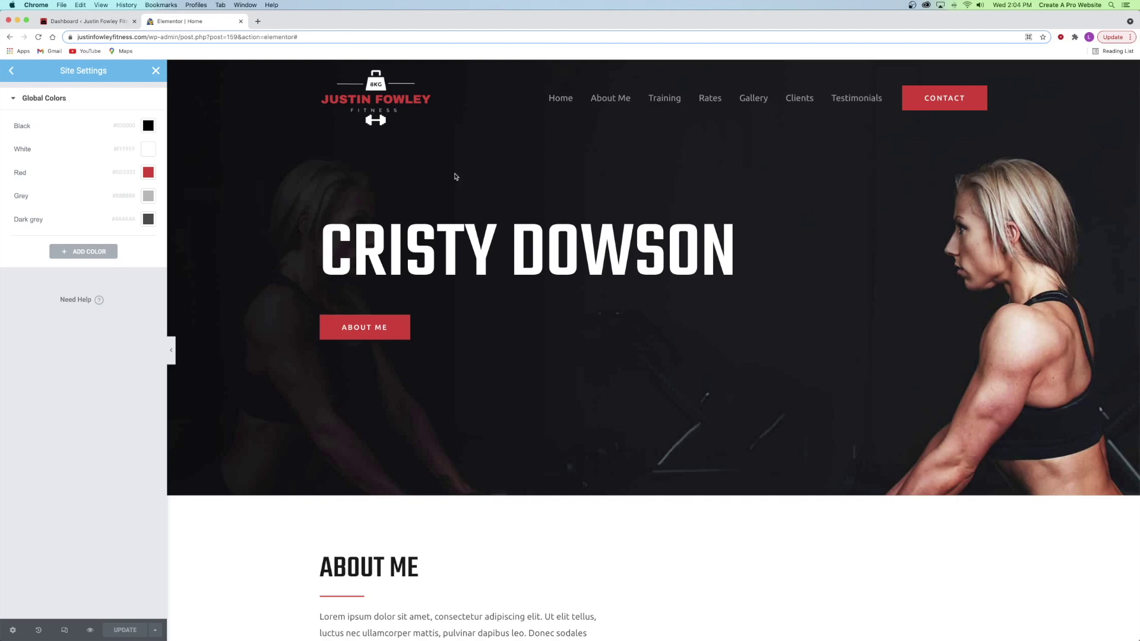
click(10, 71)
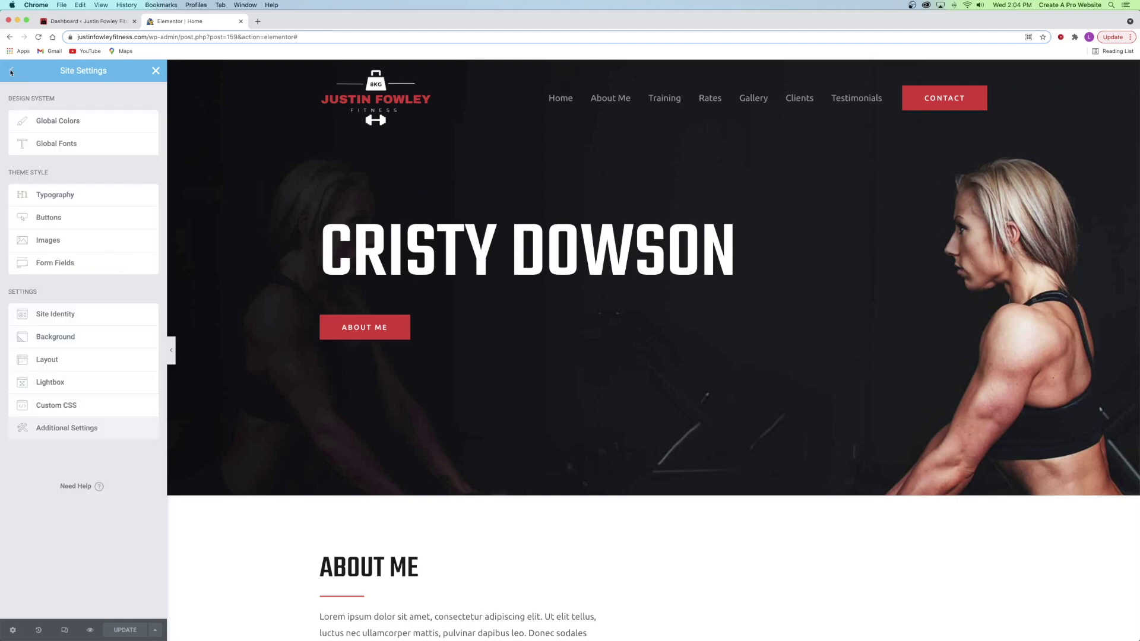
Give site buttons white text and a Red background in the normal state
click(53, 221)
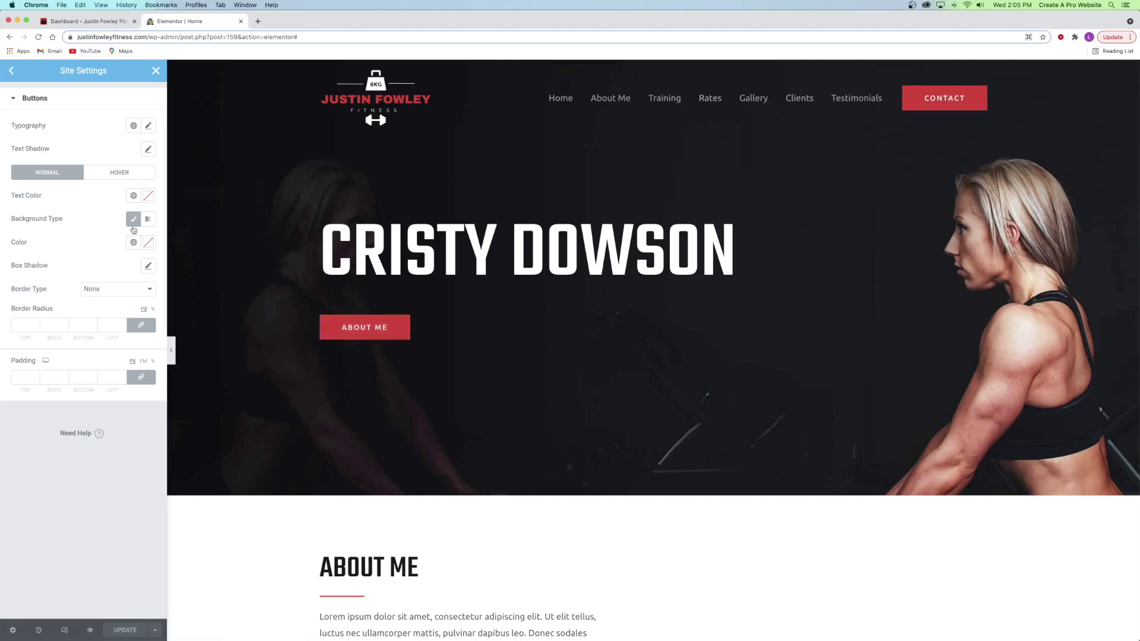
click(148, 197)
click(147, 218)
click(88, 198)
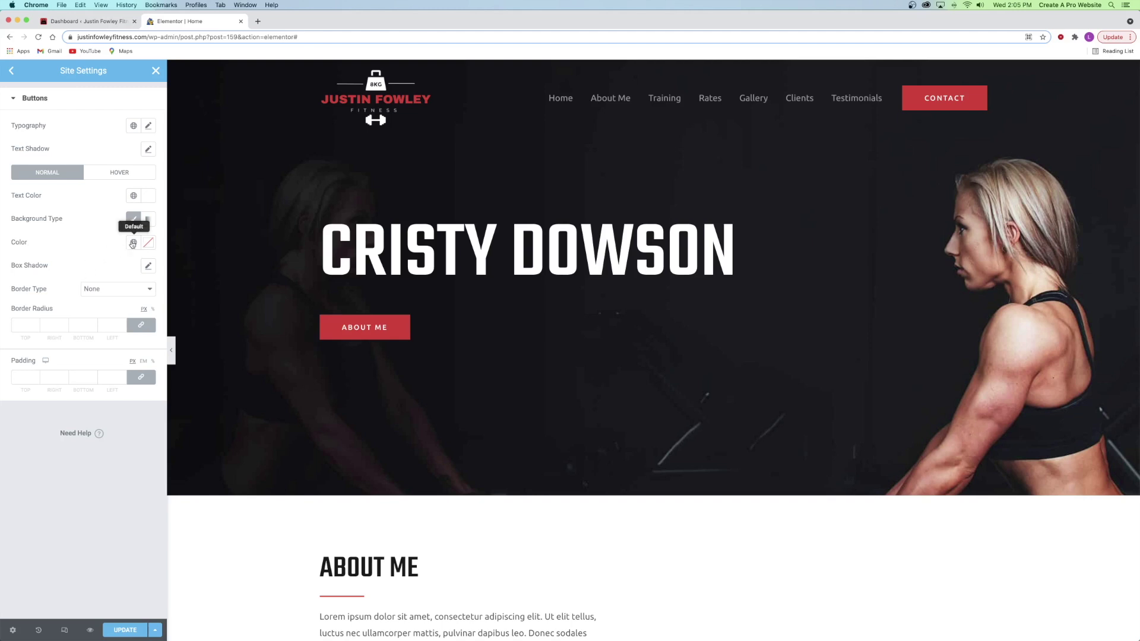
click(133, 242)
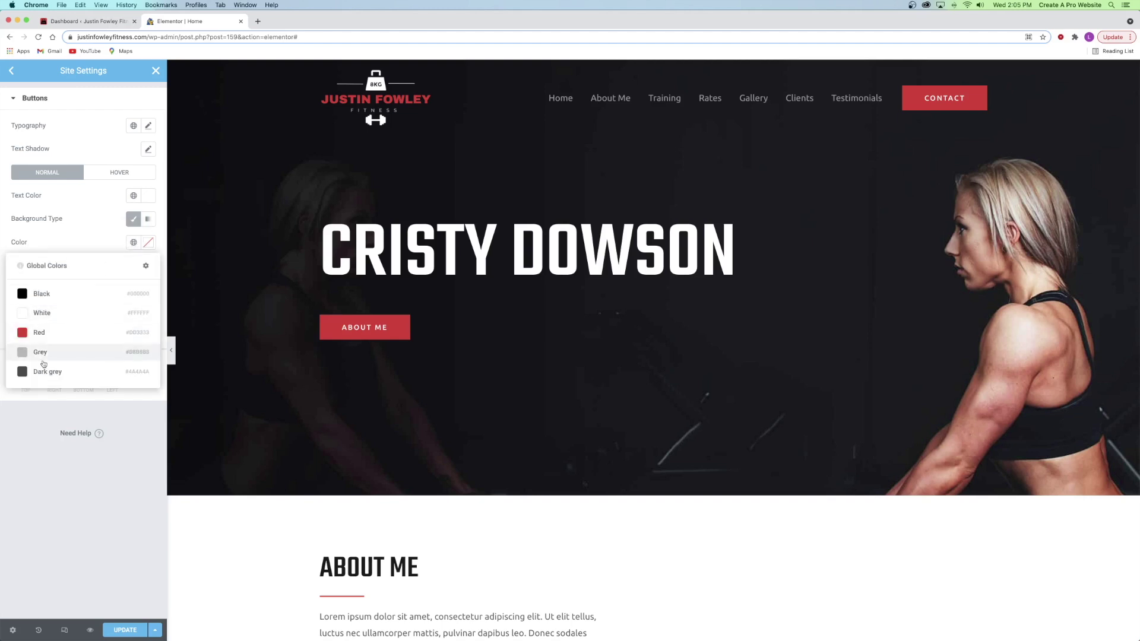
click(37, 334)
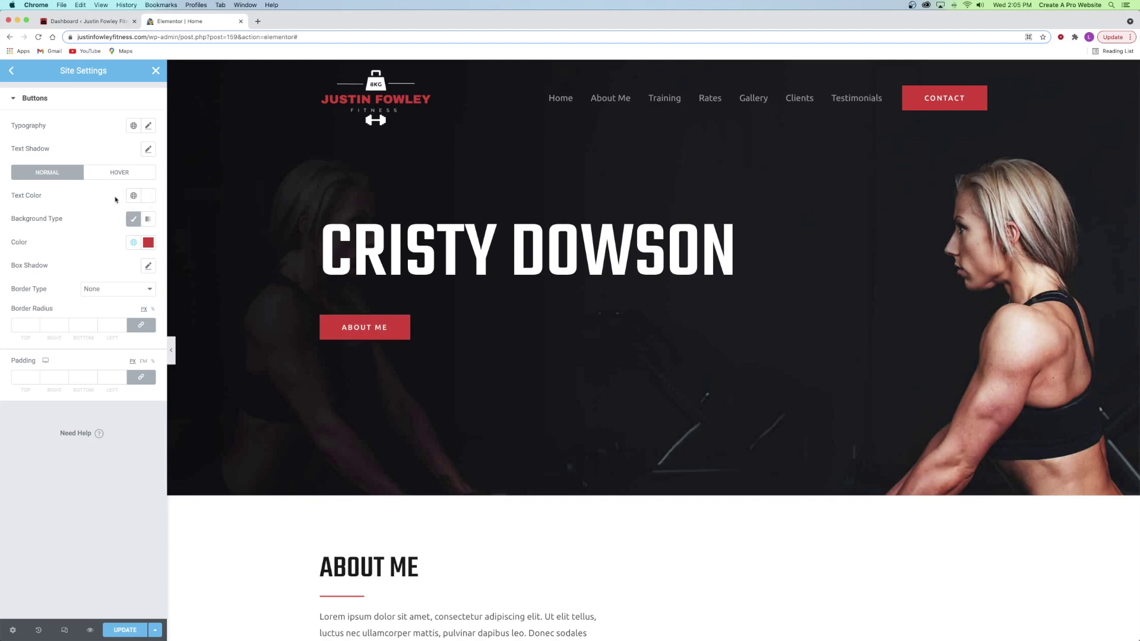
Set the button hover state to Red text on a Black background
click(113, 176)
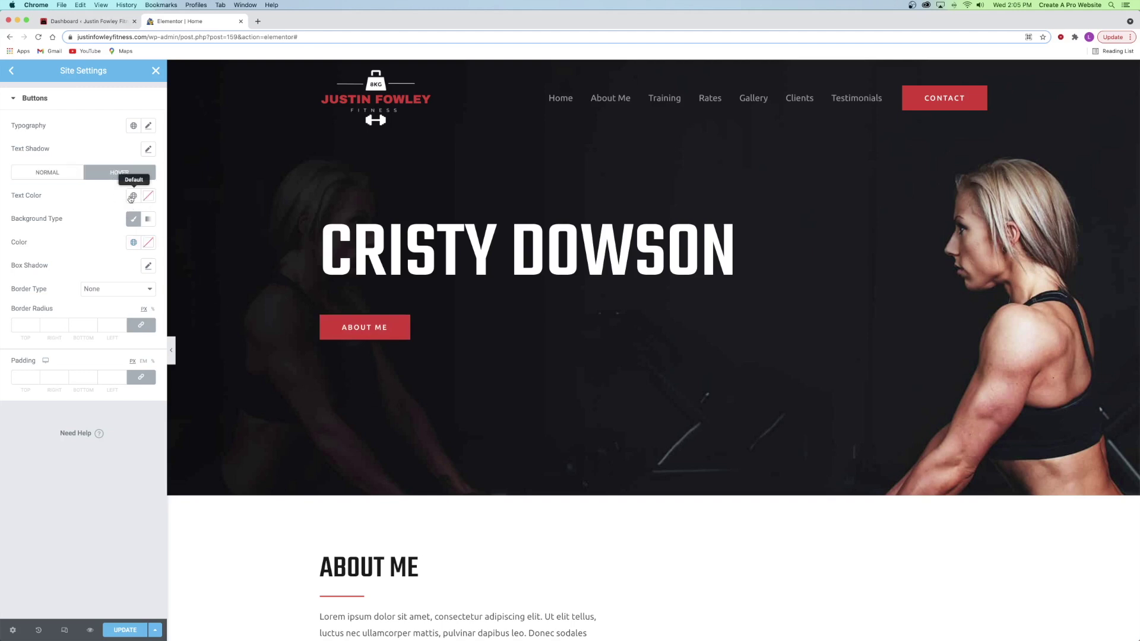
click(133, 196)
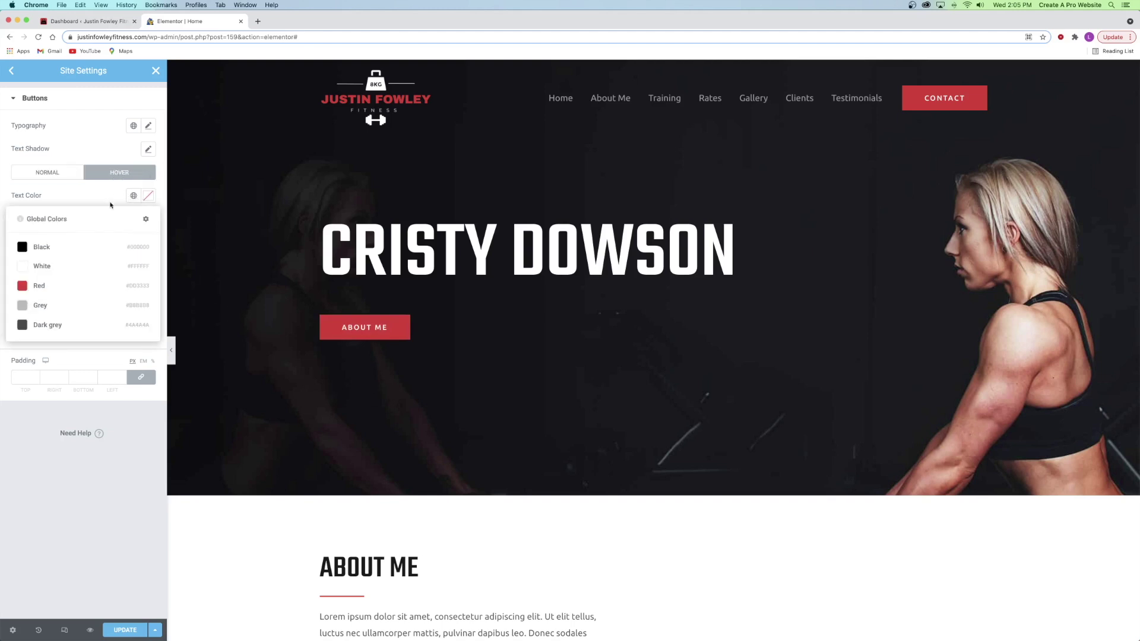
click(43, 270)
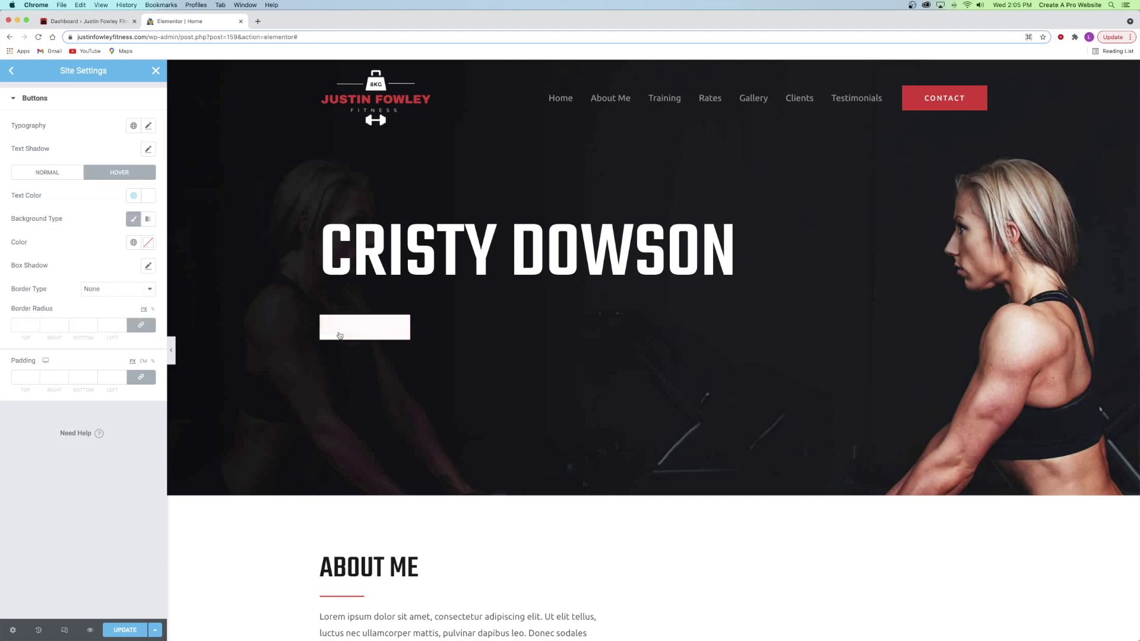
click(134, 242)
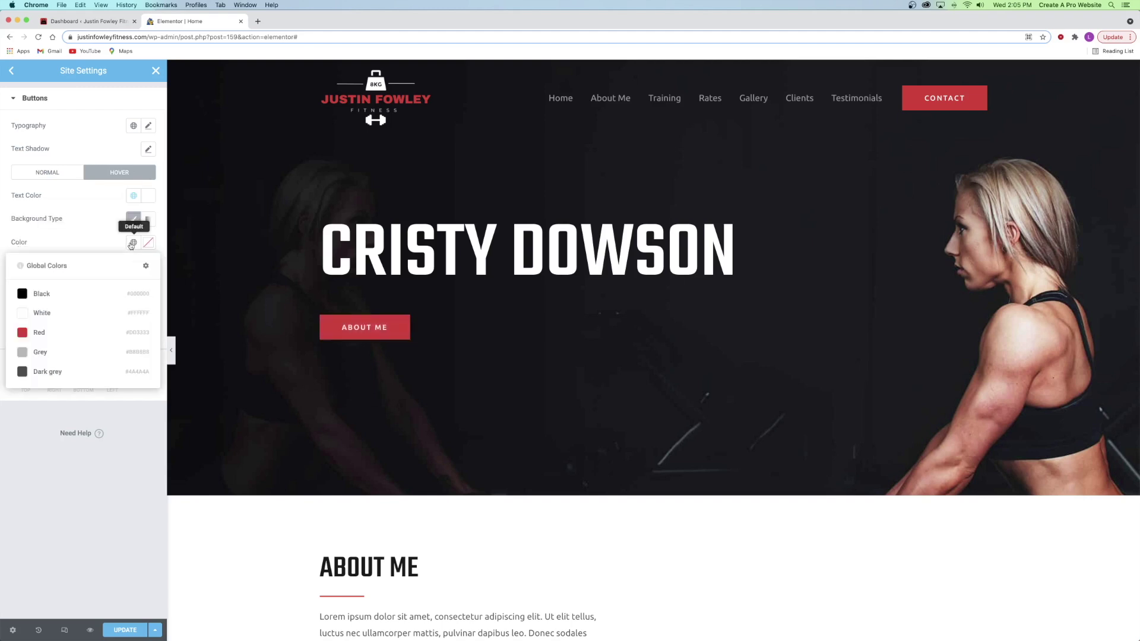
click(48, 295)
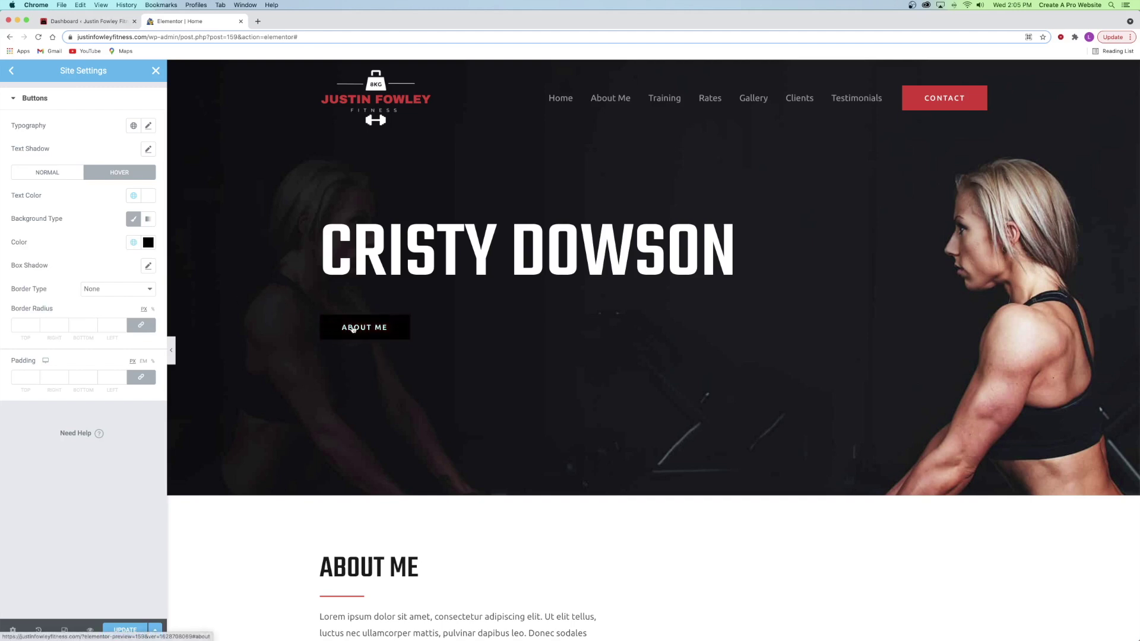
click(134, 199)
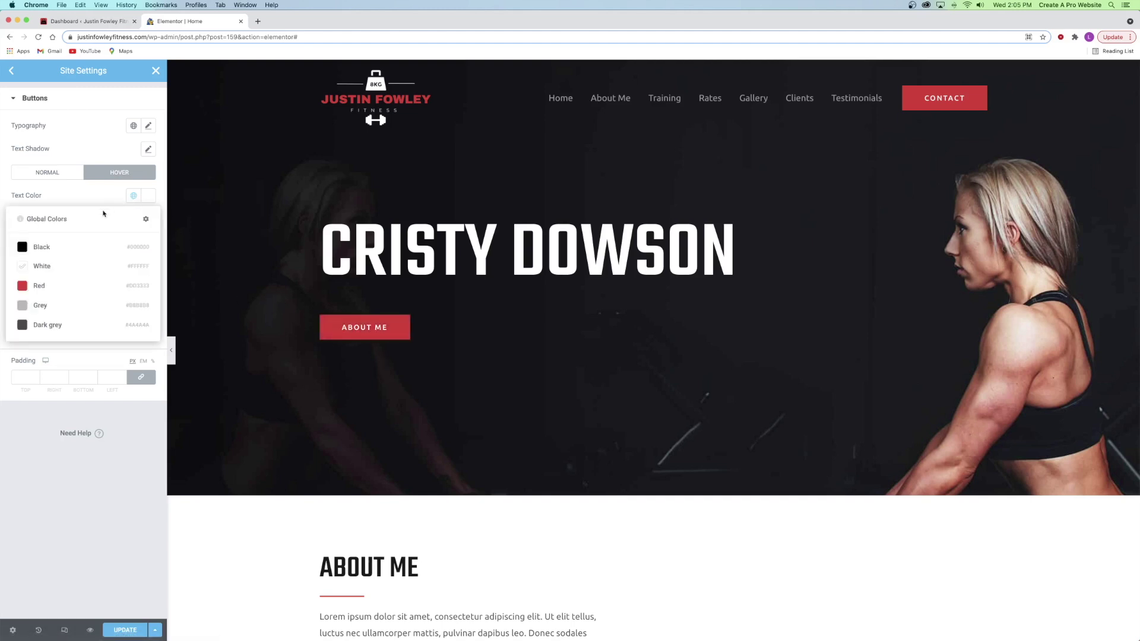
click(39, 286)
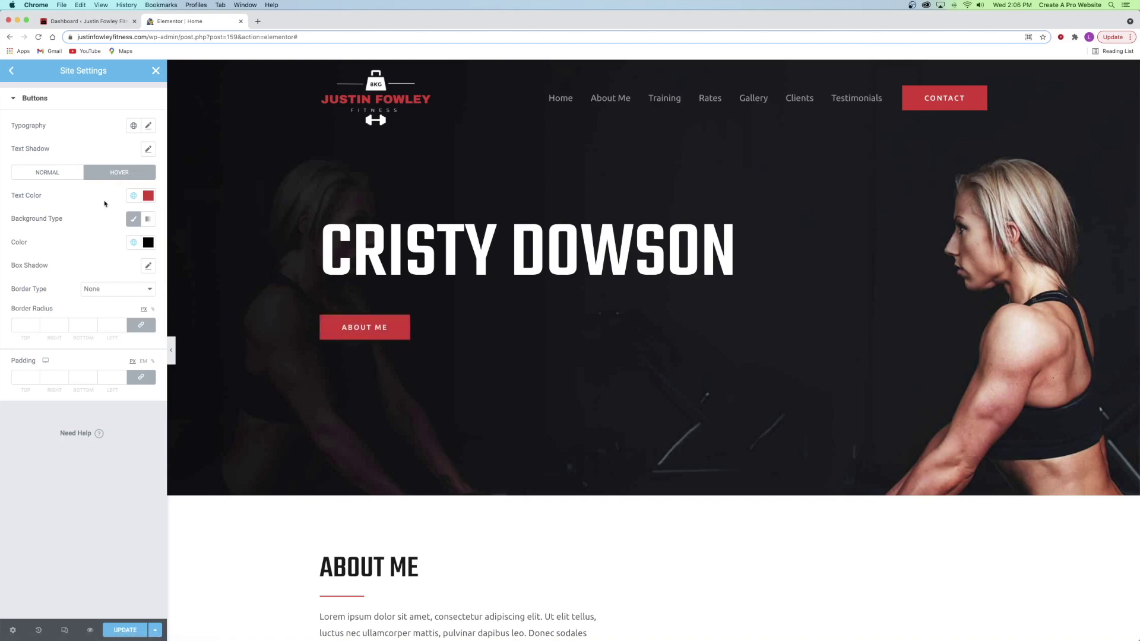
click(38, 177)
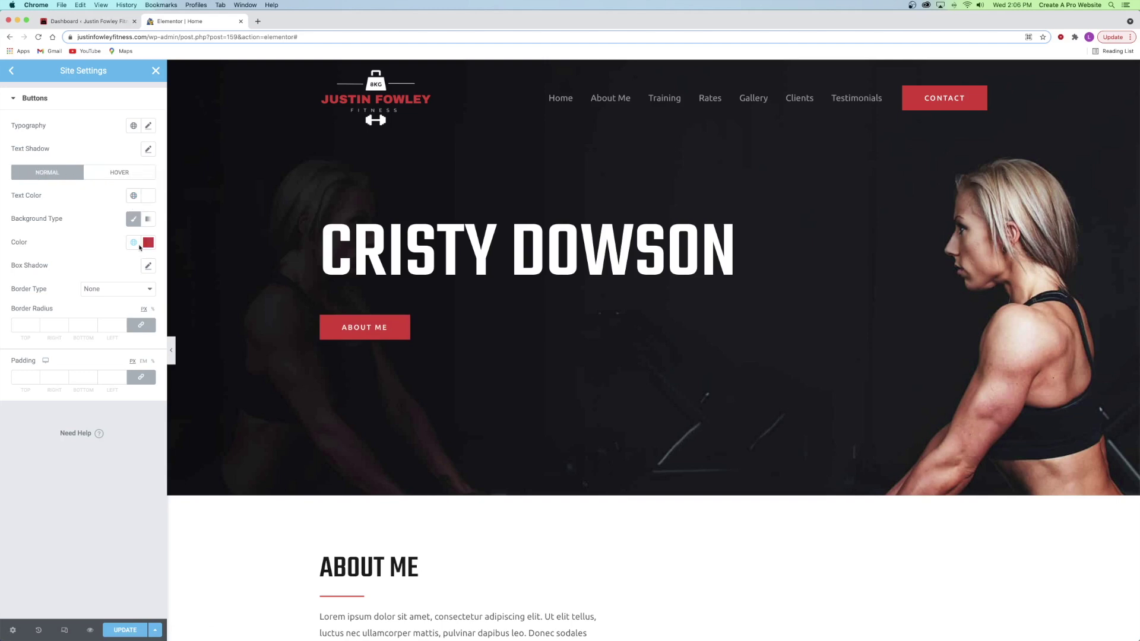
Save the button style changes and go to the site Typography settings
click(126, 631)
click(14, 70)
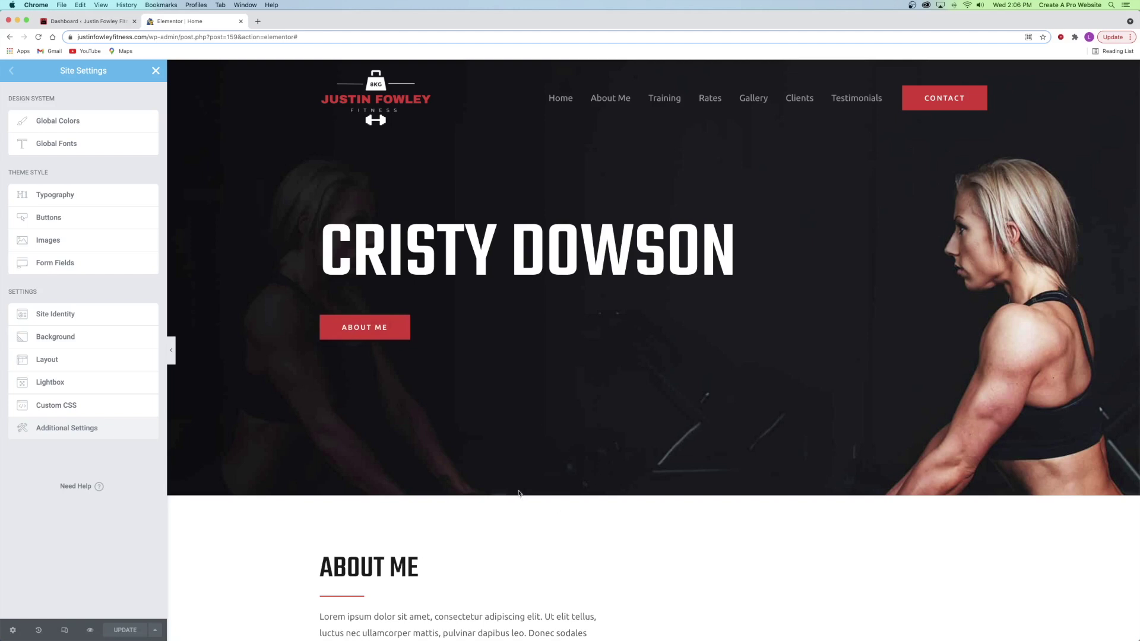
click(58, 196)
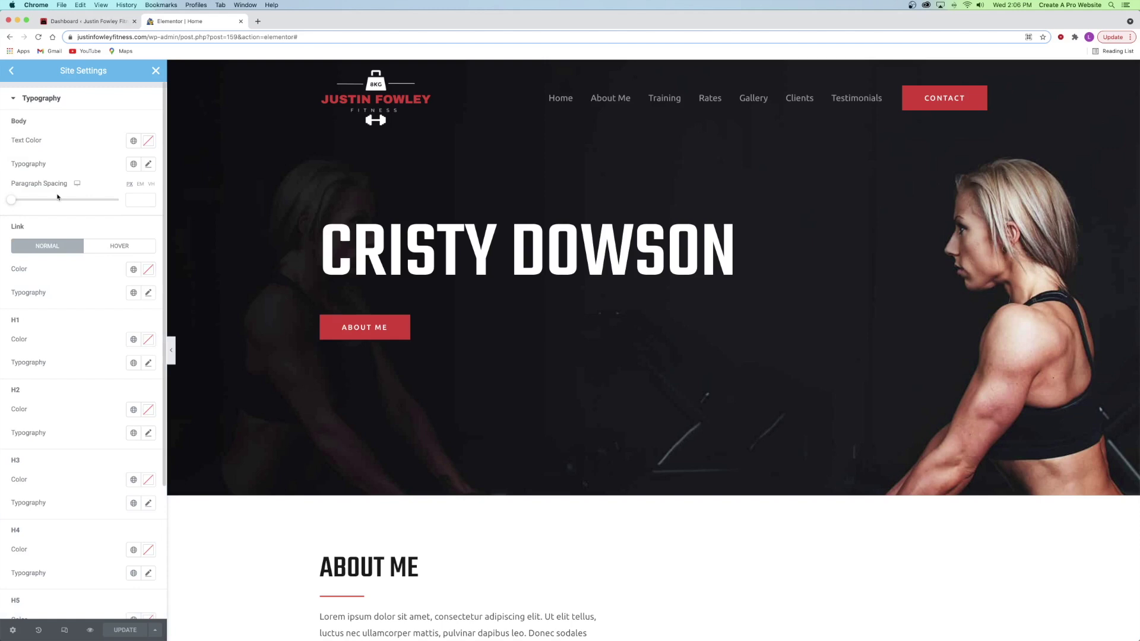
Look over the Typography settings without changing them, then exit Site Settings back to the widget panel
scroll(36, 270, down, 5)
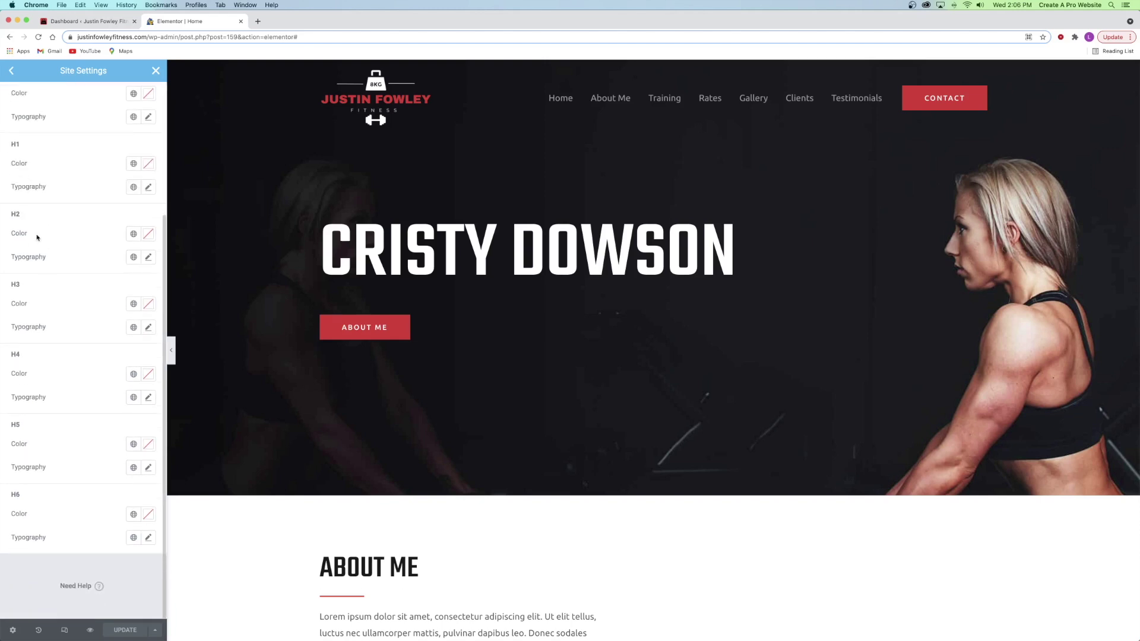
scroll(35, 261, up, 5)
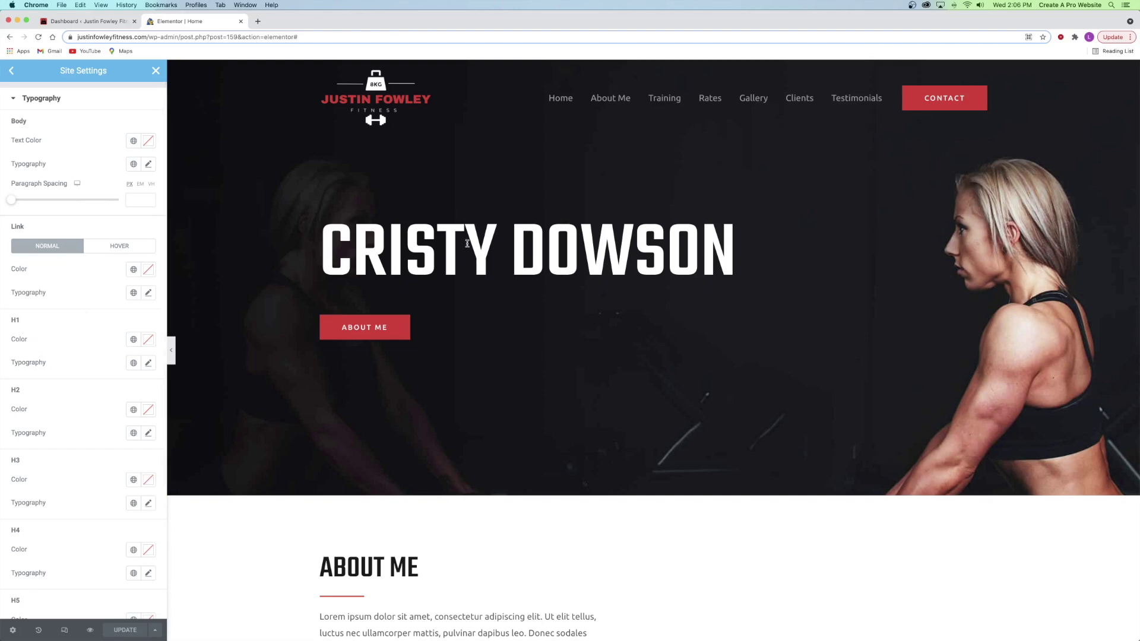
scroll(556, 234, down, 3)
scroll(556, 234, up, 2)
scroll(558, 235, down, 10)
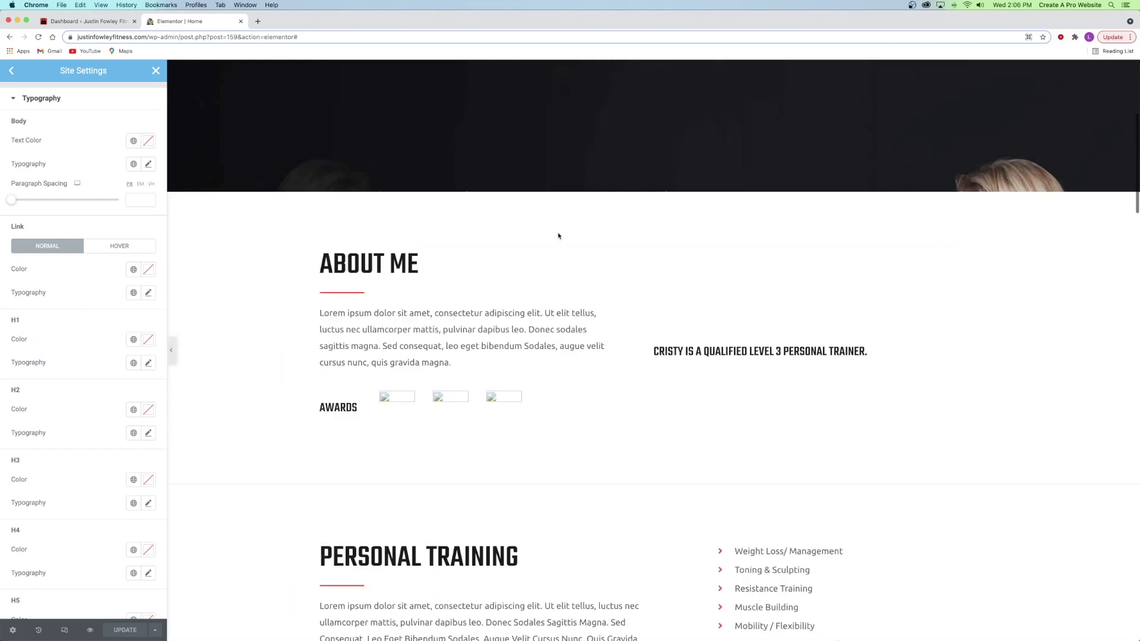
scroll(558, 235, down, 10)
scroll(559, 235, up, 20)
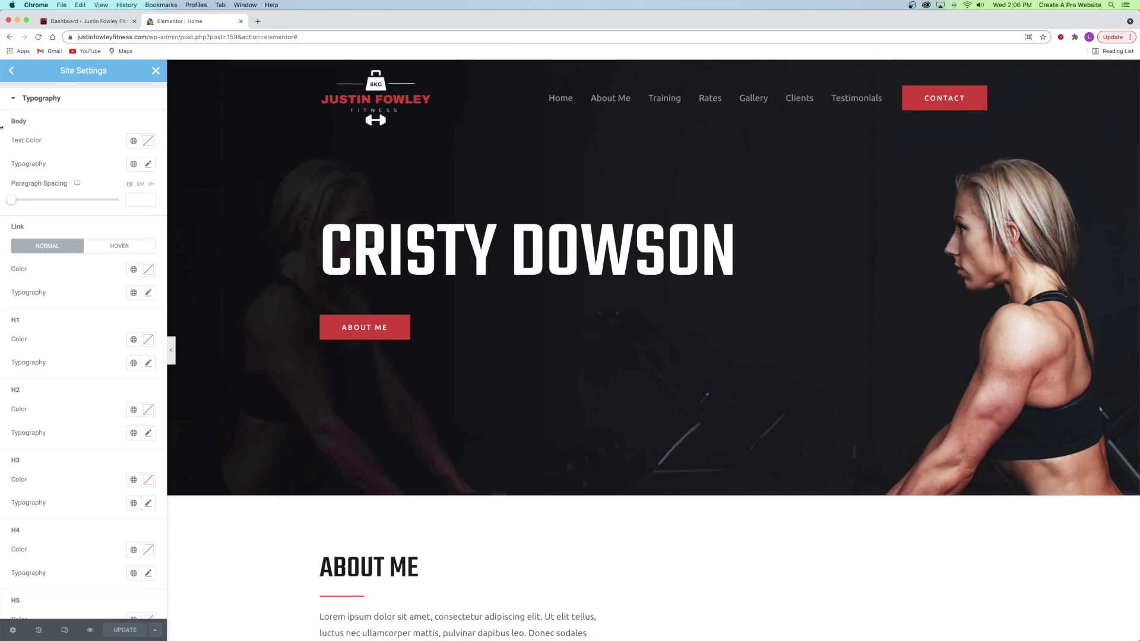
click(11, 71)
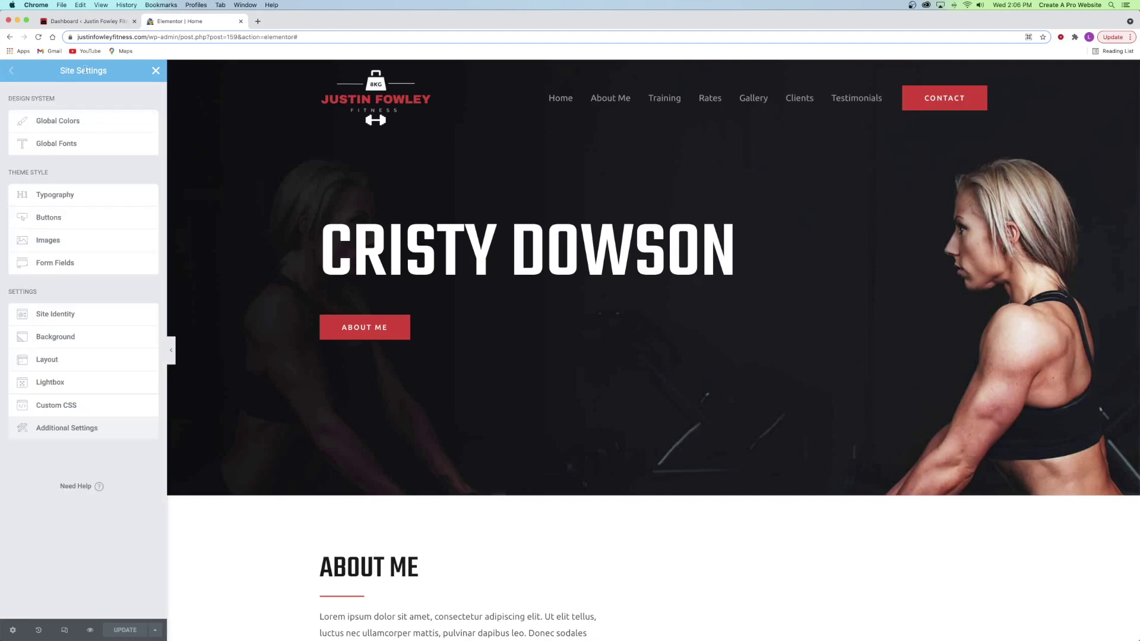
click(155, 72)
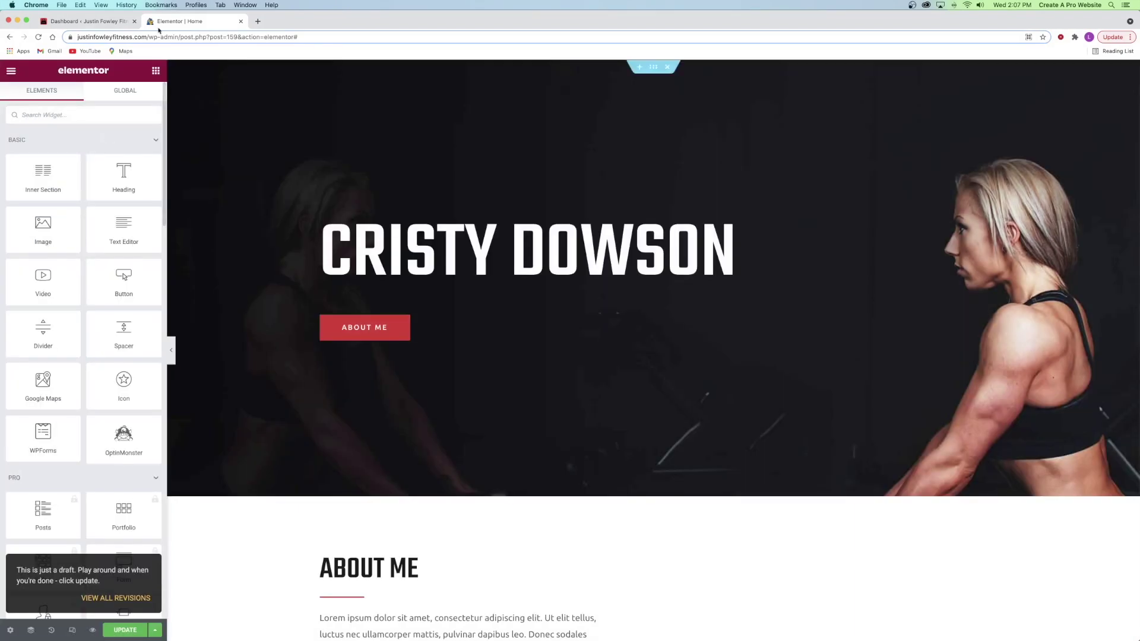
drag(131, 286, 386, 292)
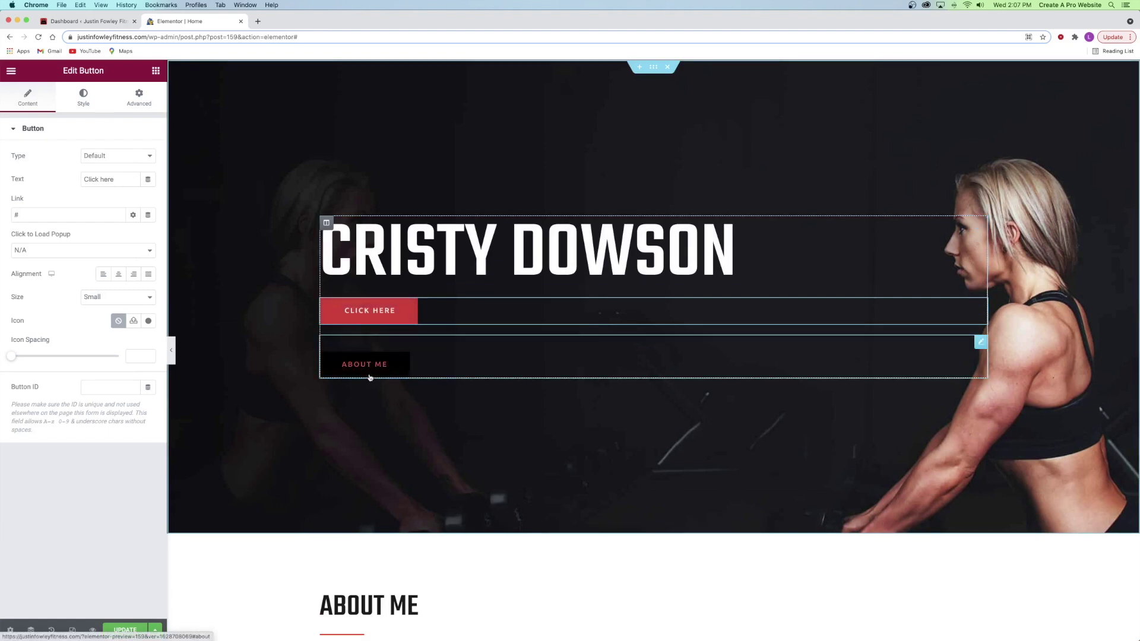
right_click(978, 306)
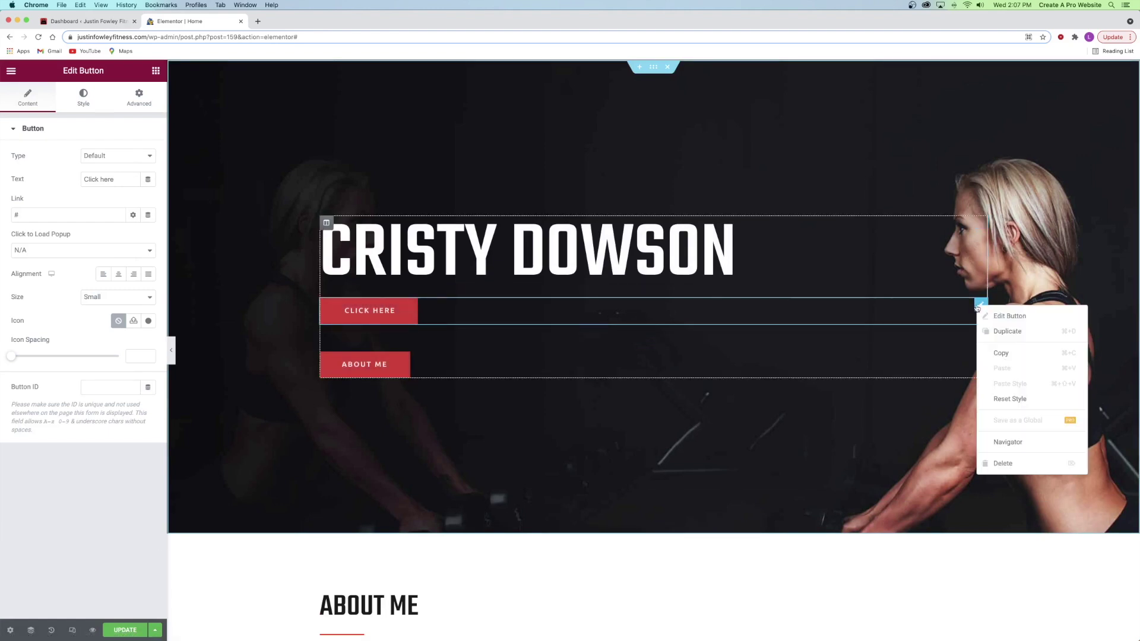
click(989, 463)
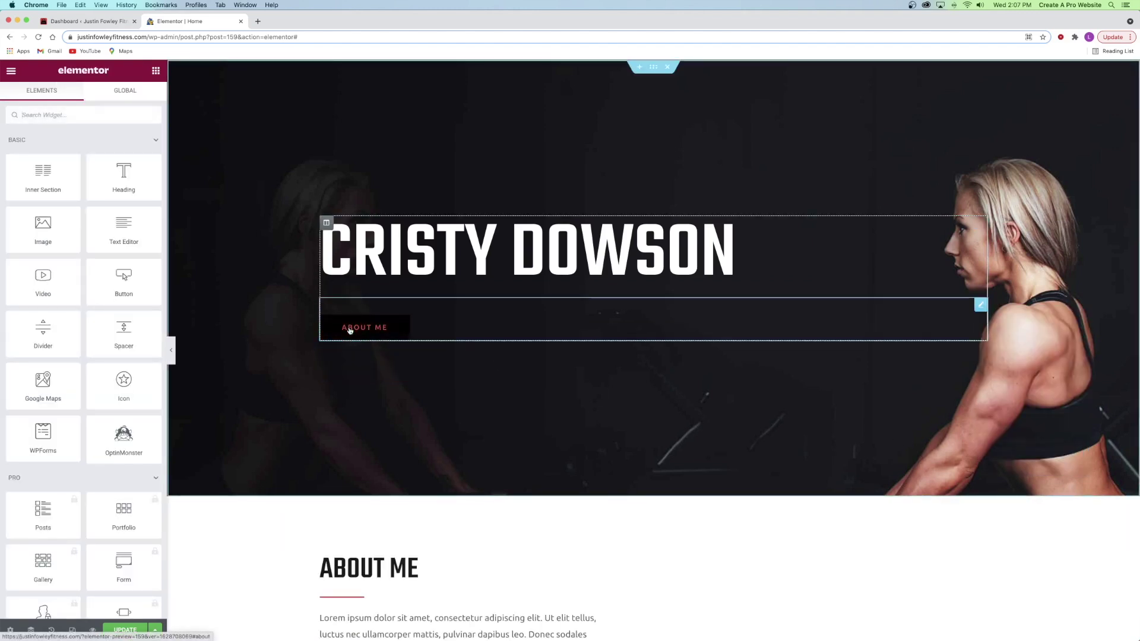
click(428, 243)
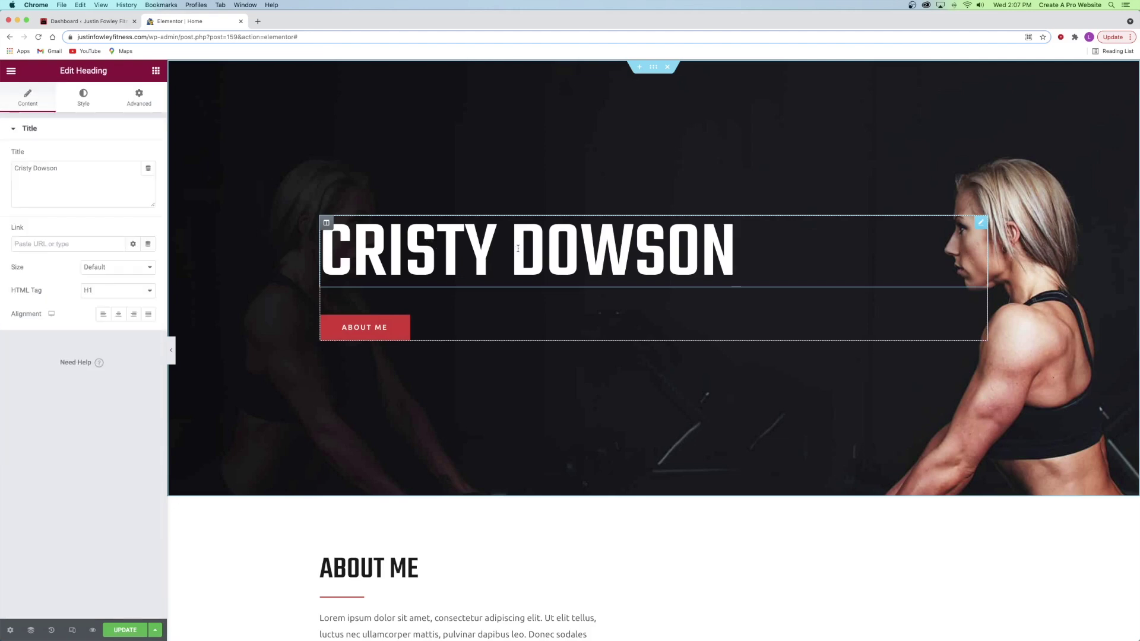
key(BackSpace)
key(BackSpace)
key(BackSpace)
key(BackSpace)
key(BackSpace)
key(BackSpace)
key(BackSpace)
key(BackSpace)
key(BackSpace)
key(BackSpace)
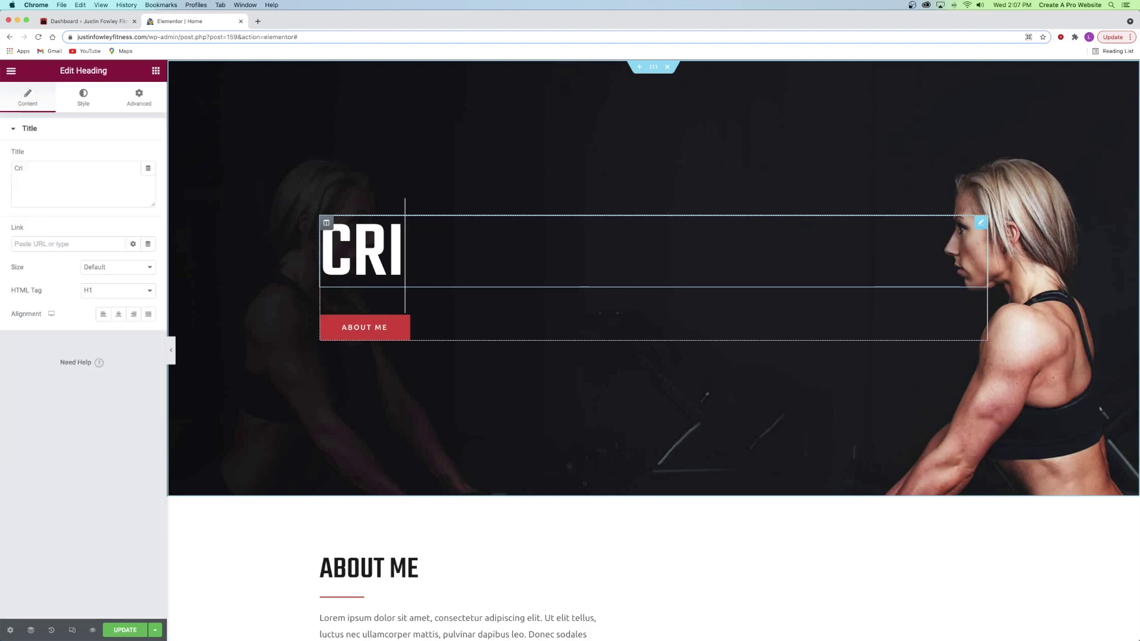
key(BackSpace)
key(BackSpace)
key(BackSpace)
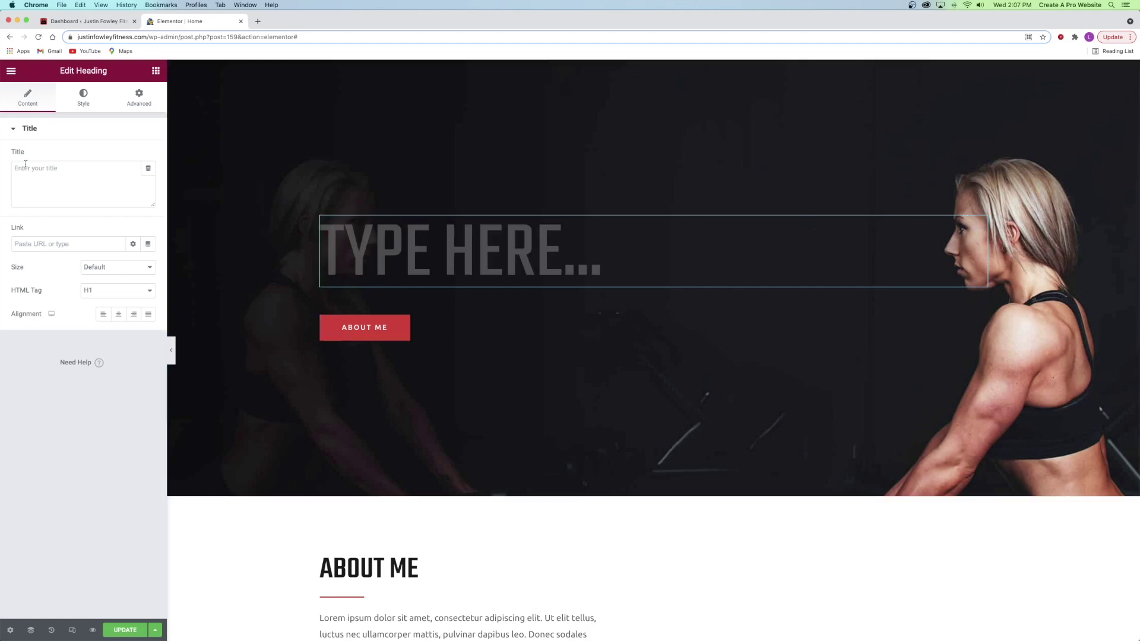
click(29, 168)
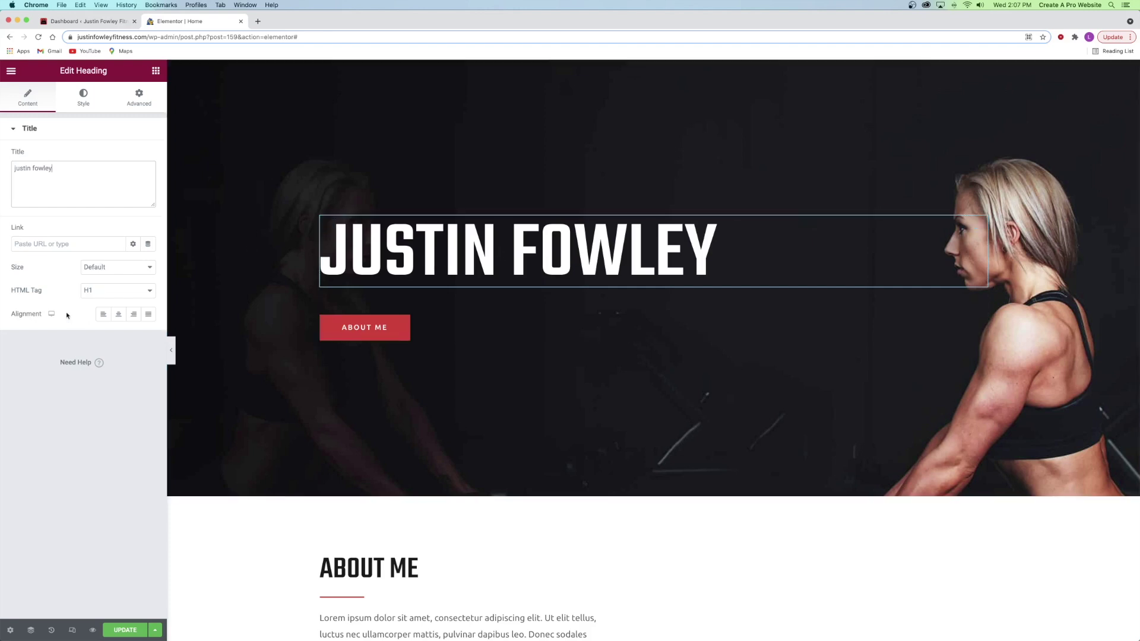
click(76, 107)
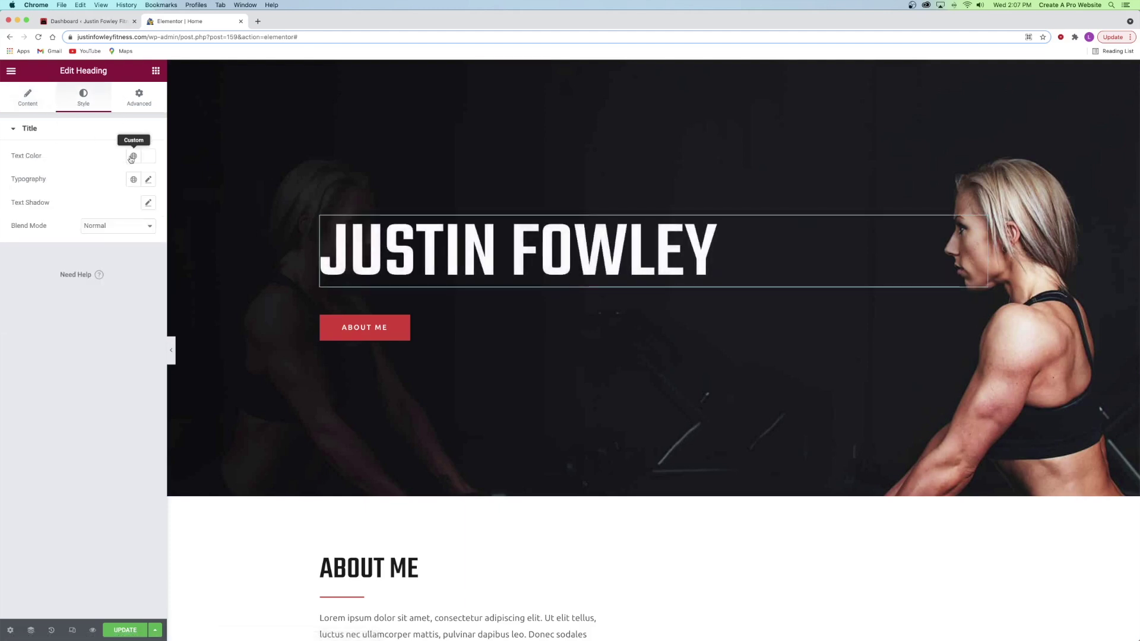
click(147, 180)
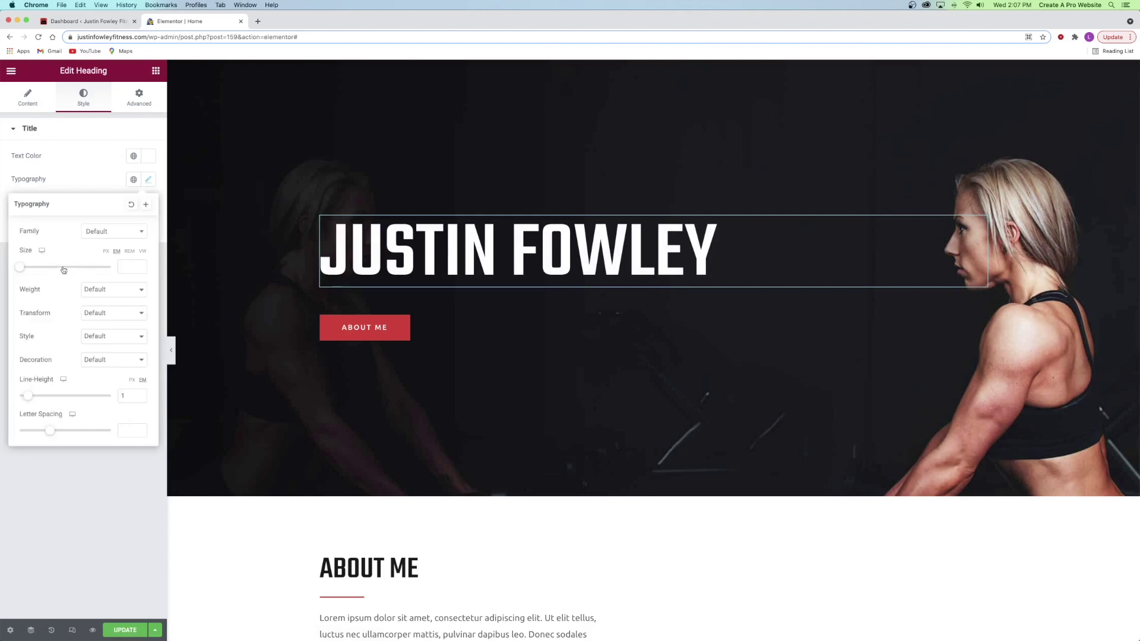
drag(21, 271, 104, 263)
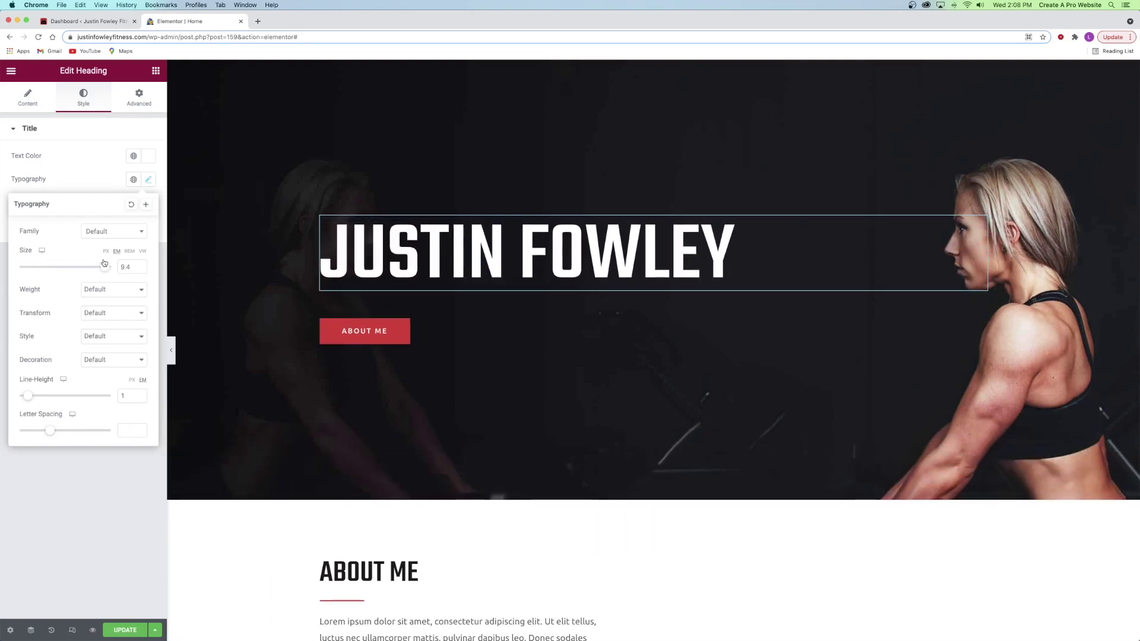
drag(51, 430, 86, 429)
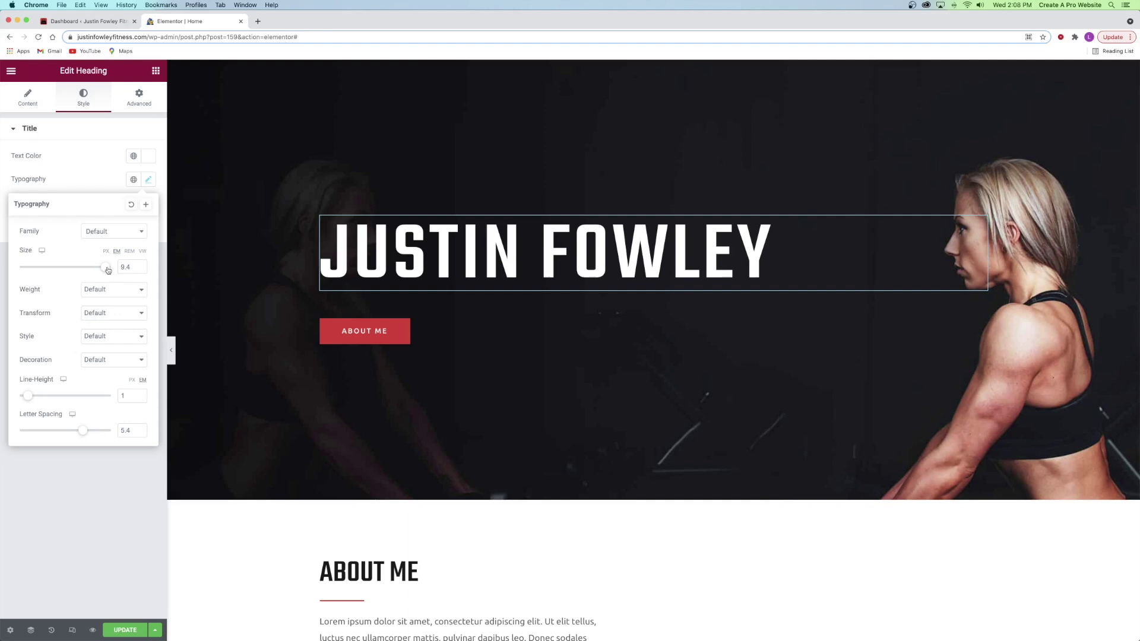
drag(106, 268, 105, 270)
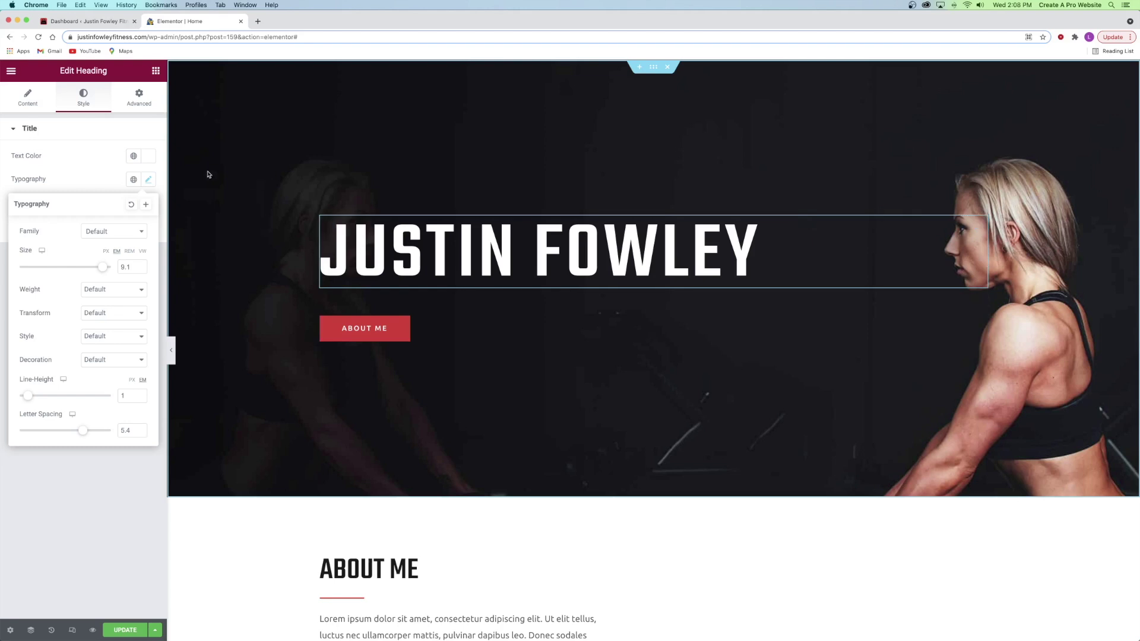
click(155, 71)
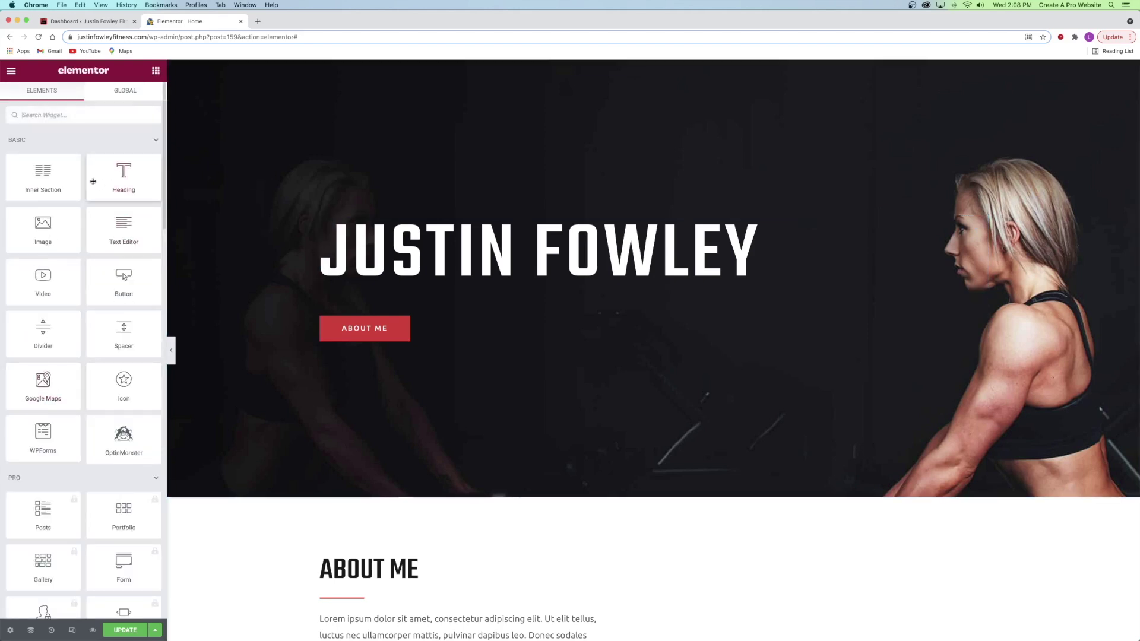
drag(129, 182, 365, 285)
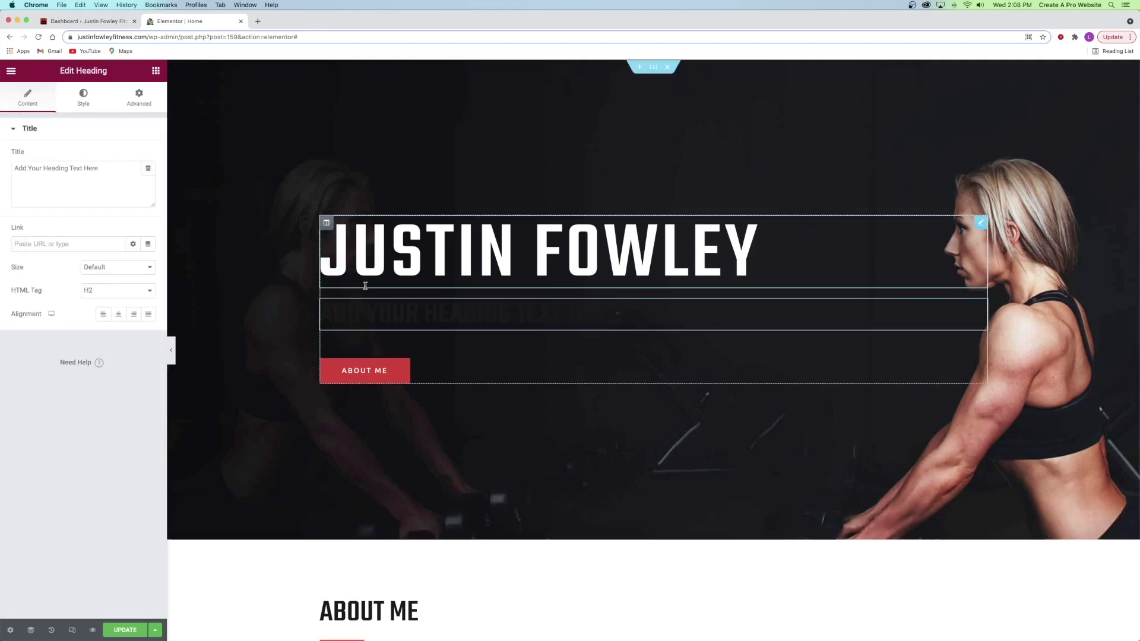
click(155, 71)
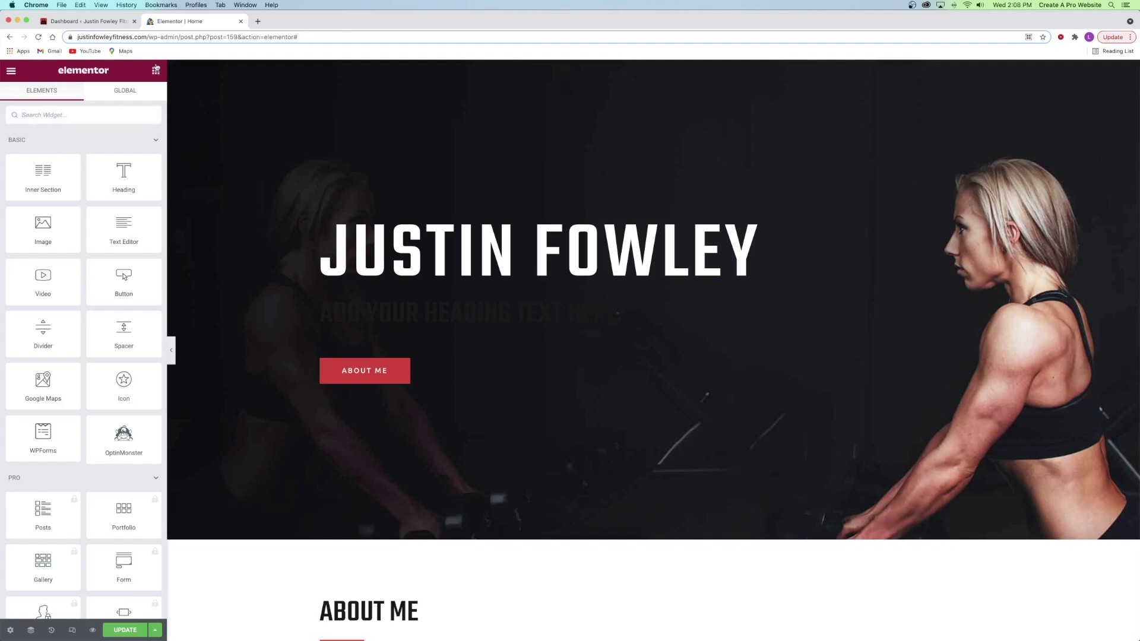
drag(124, 233, 365, 332)
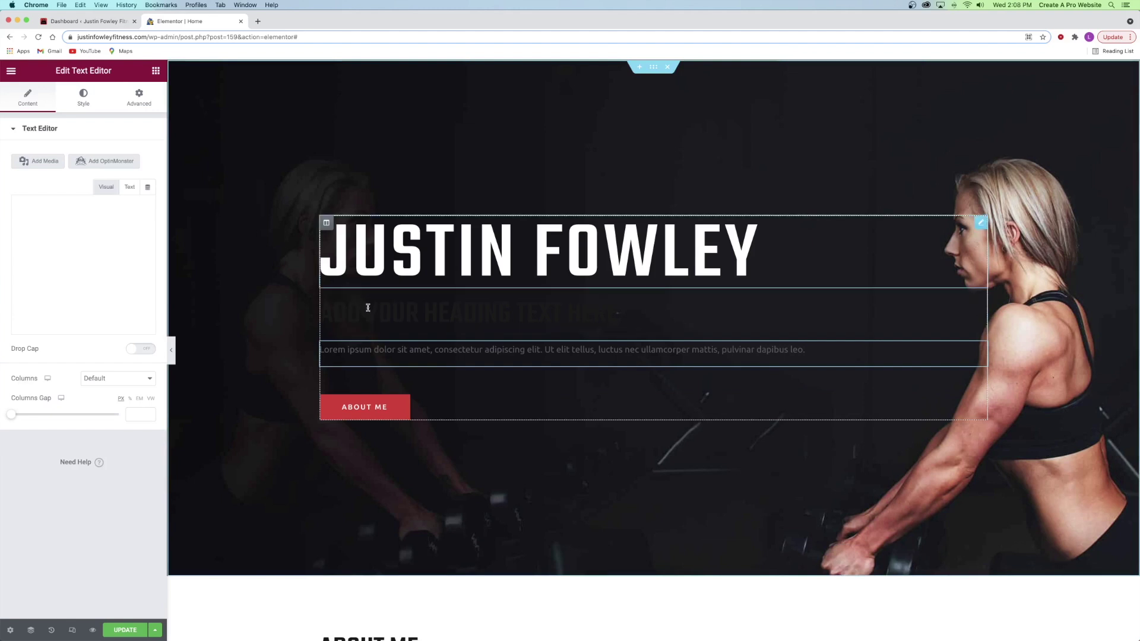
Change the new heading to 'personal trainer | entrepreneur | fitness' with text color #FFFFFF
click(389, 312)
click(389, 315)
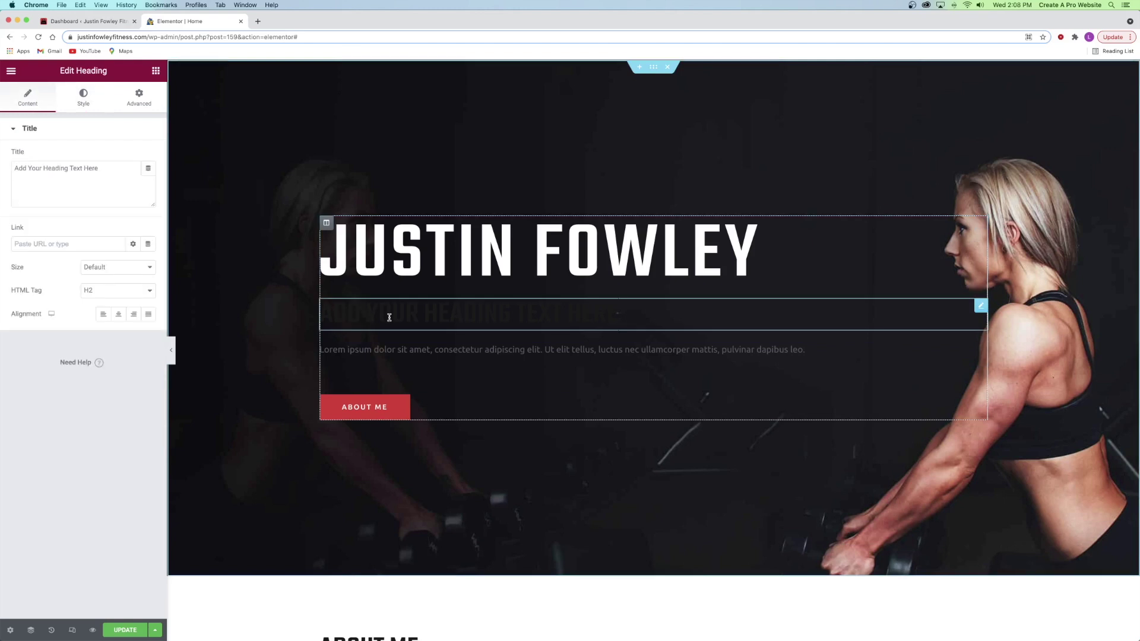
key(BackSpace)
key(BackSpace)
key(BackSpace)
key(BackSpace)
key(BackSpace)
key(BackSpace)
key(BackSpace)
key(BackSpace)
key(BackSpace)
key(BackSpace)
key(BackSpace)
key(BackSpace)
key(BackSpace)
key(BackSpace)
key(BackSpace)
key(BackSpace)
key(BackSpace)
key(BackSpace)
key(BackSpace)
key(BackSpace)
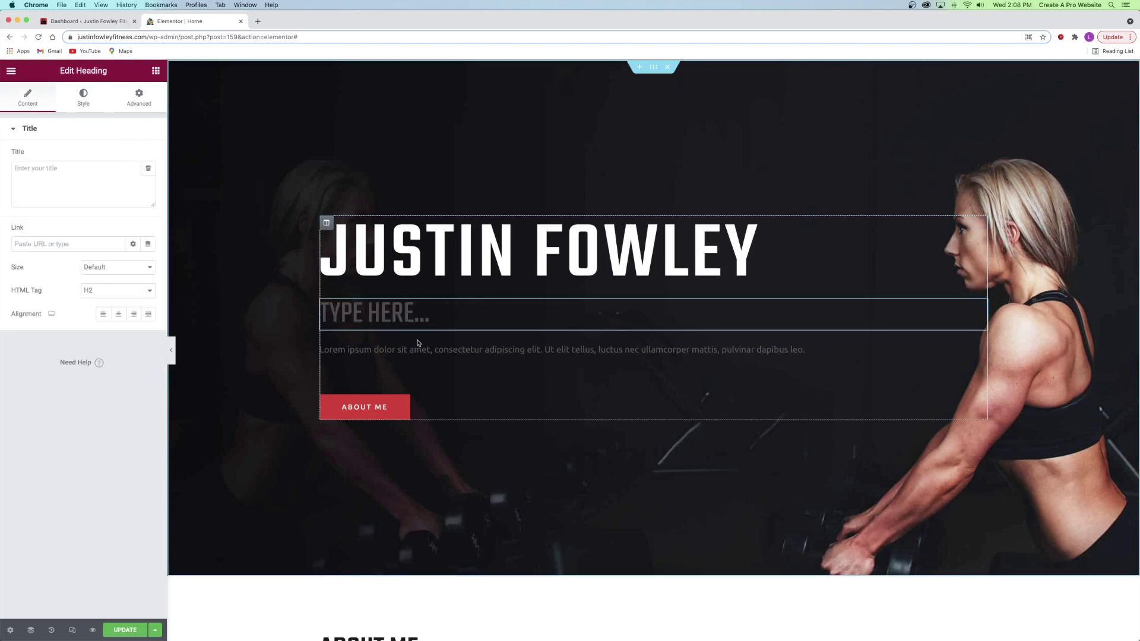
text(personal tr)
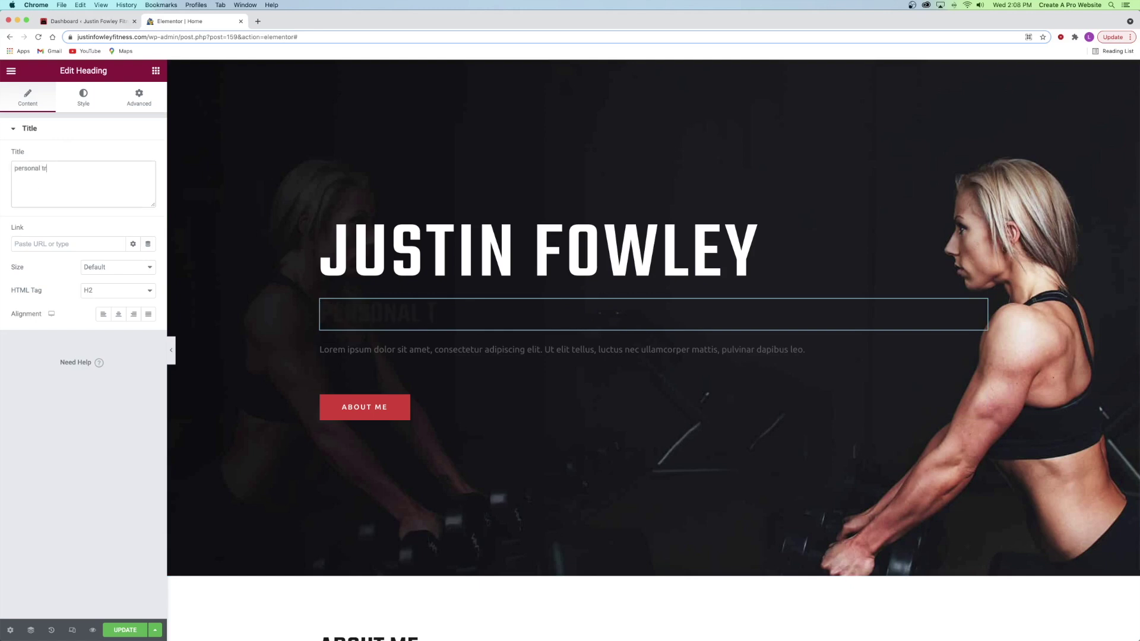
text(ainer | entrepreneur | fitness exp)
click(84, 101)
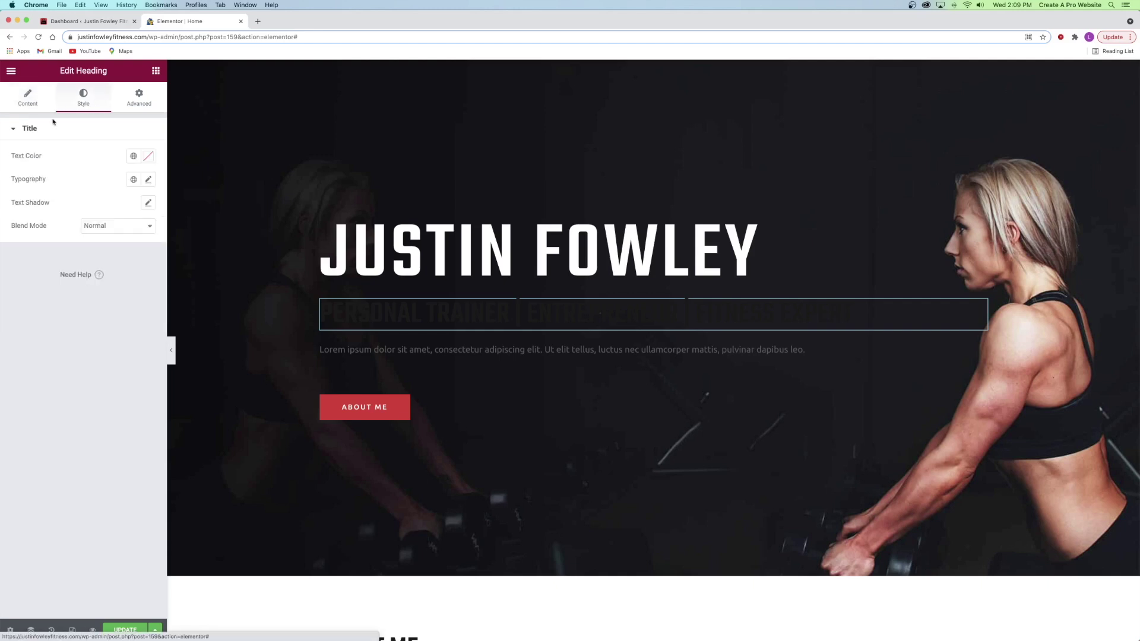
click(148, 156)
text(#FFFFFF)
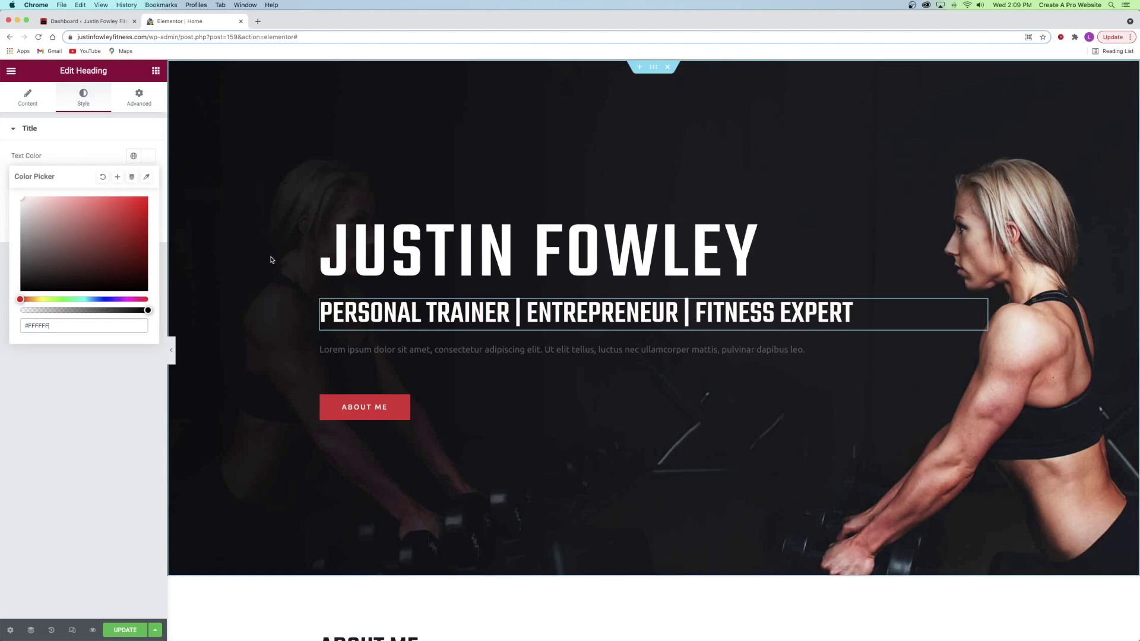
click(350, 352)
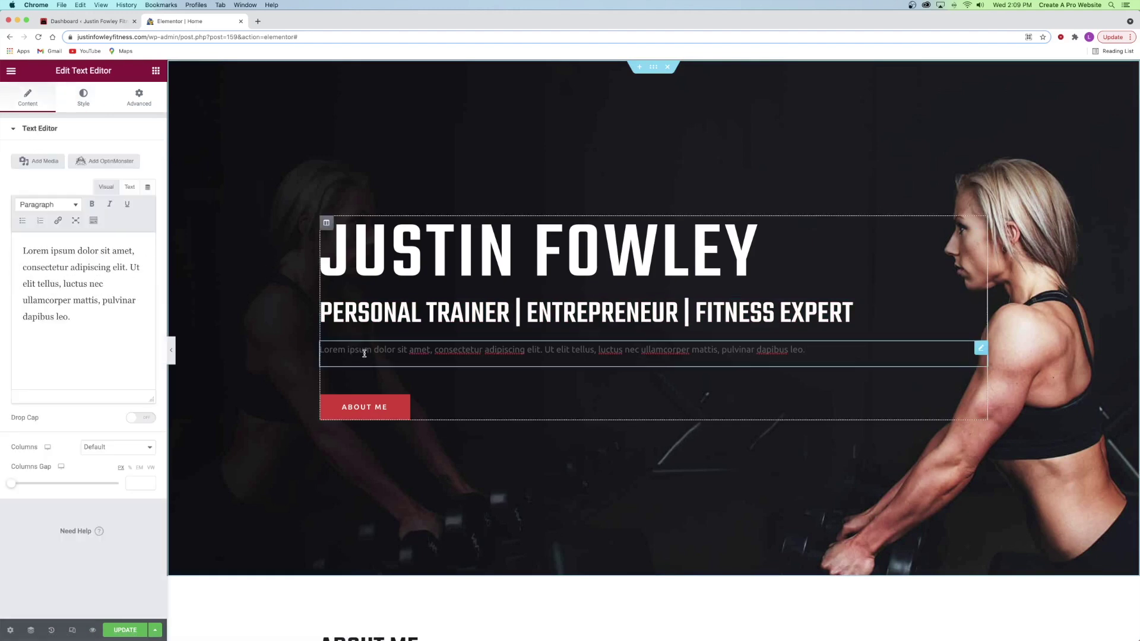
Lengthen the Lorem ipsum paragraph by pasting a second copy after it
drag(23, 251, 73, 320)
key(super+c)
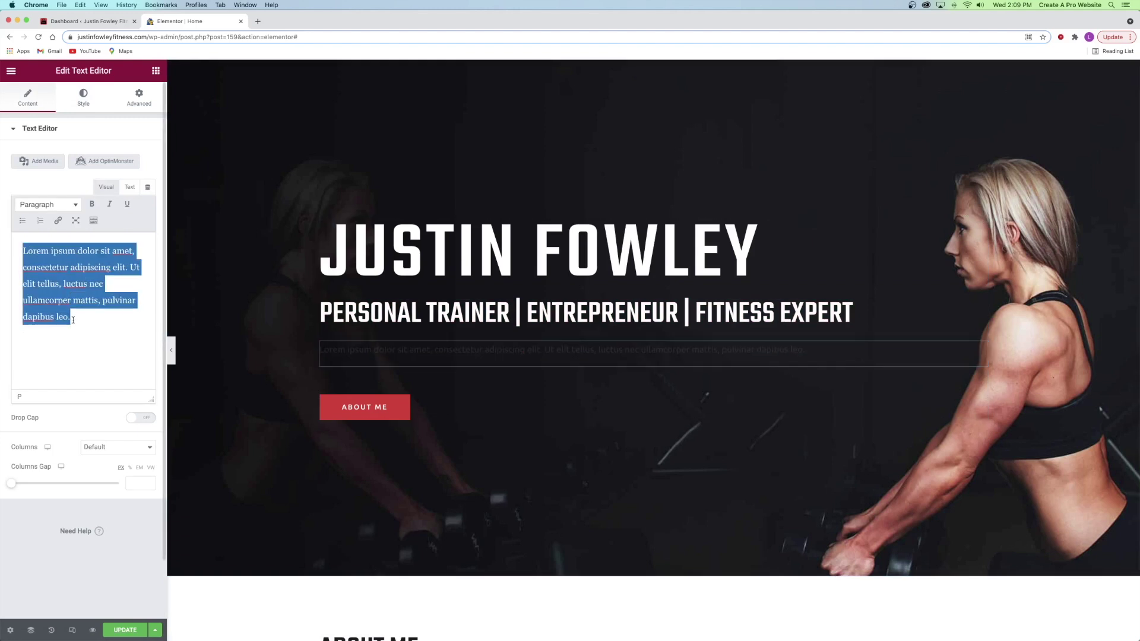
click(76, 320)
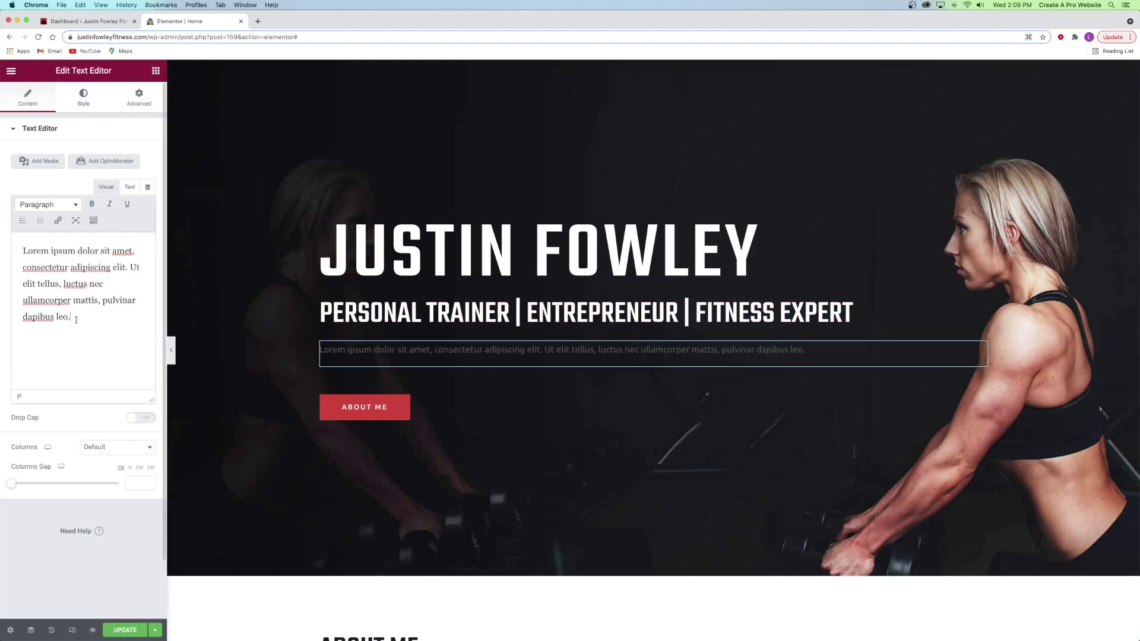
key(super+v)
key(super+v)
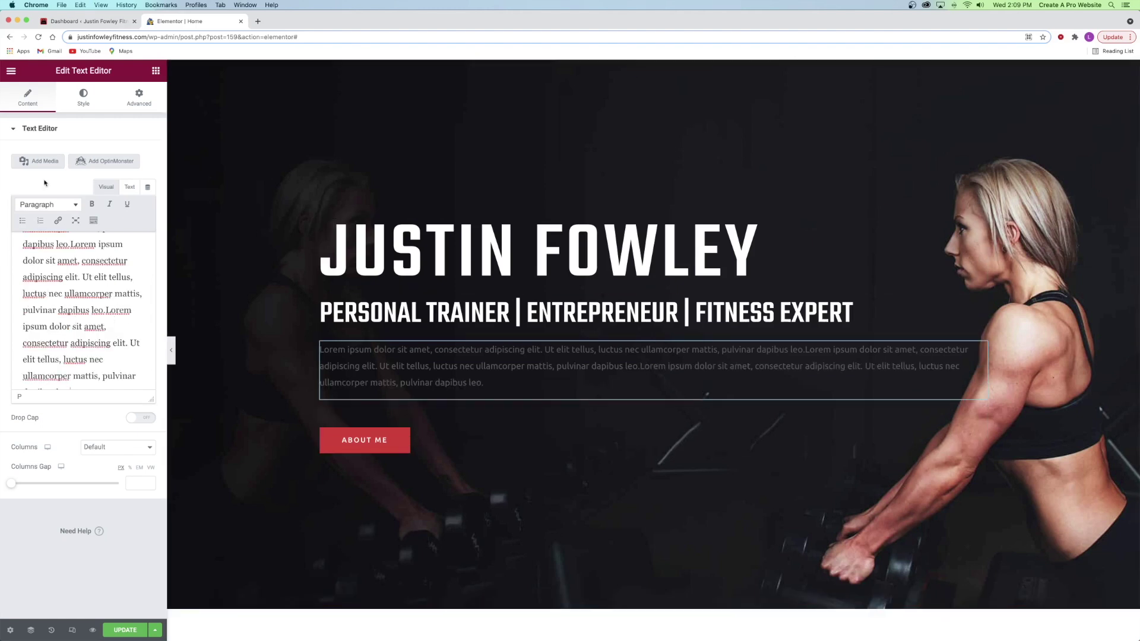
Make the paragraph text white and save the page with UPDATE
click(87, 98)
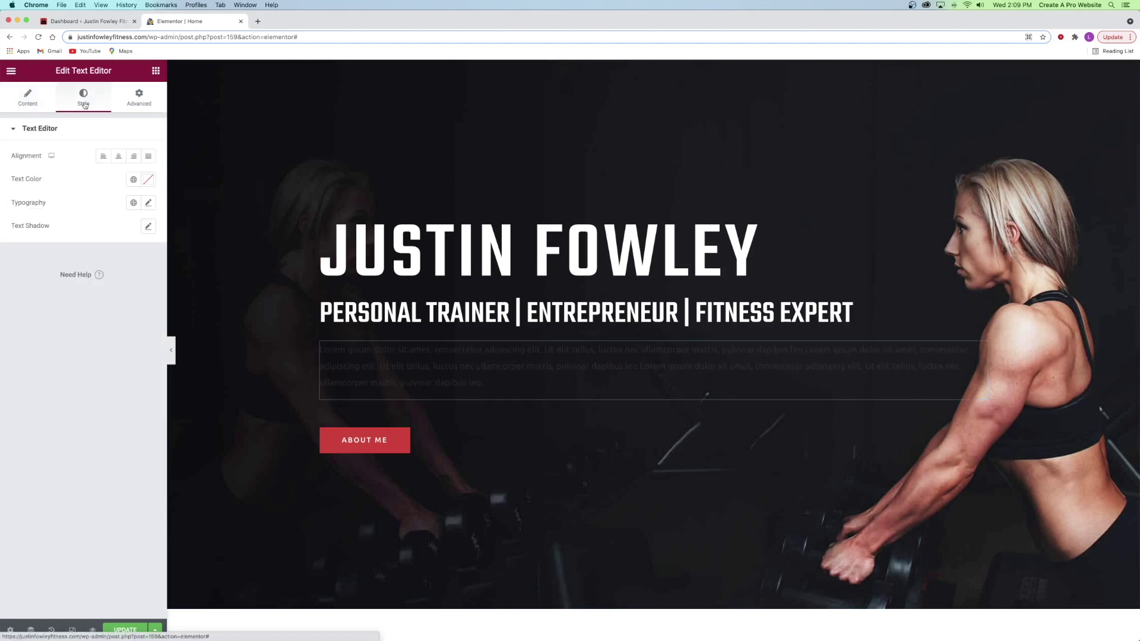
click(150, 181)
drag(53, 265, 2, 188)
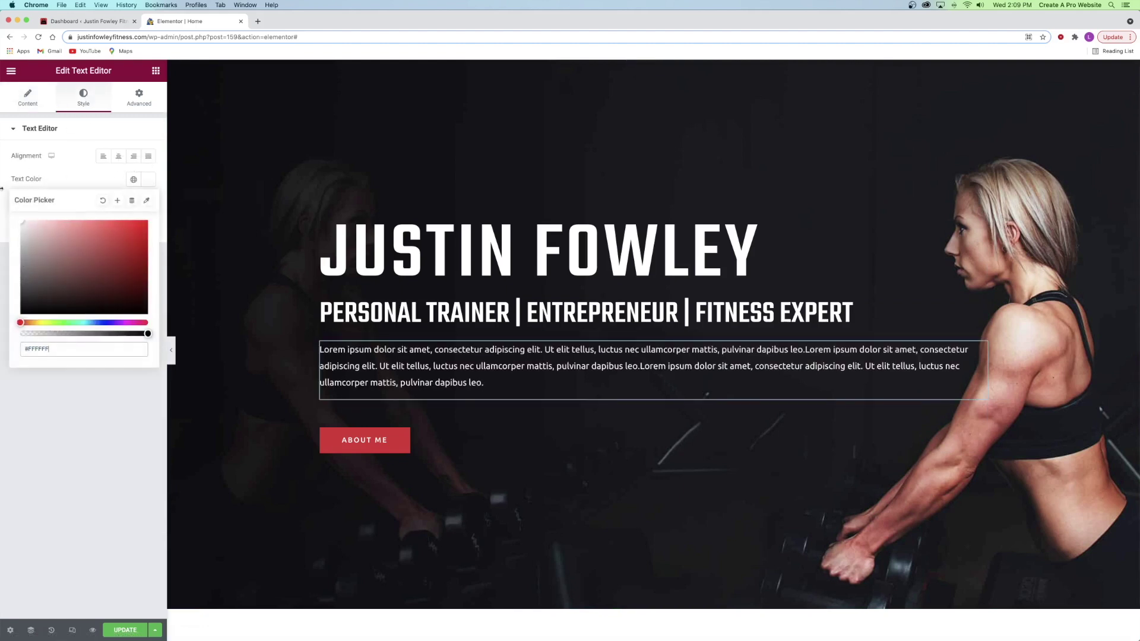
click(95, 183)
click(117, 631)
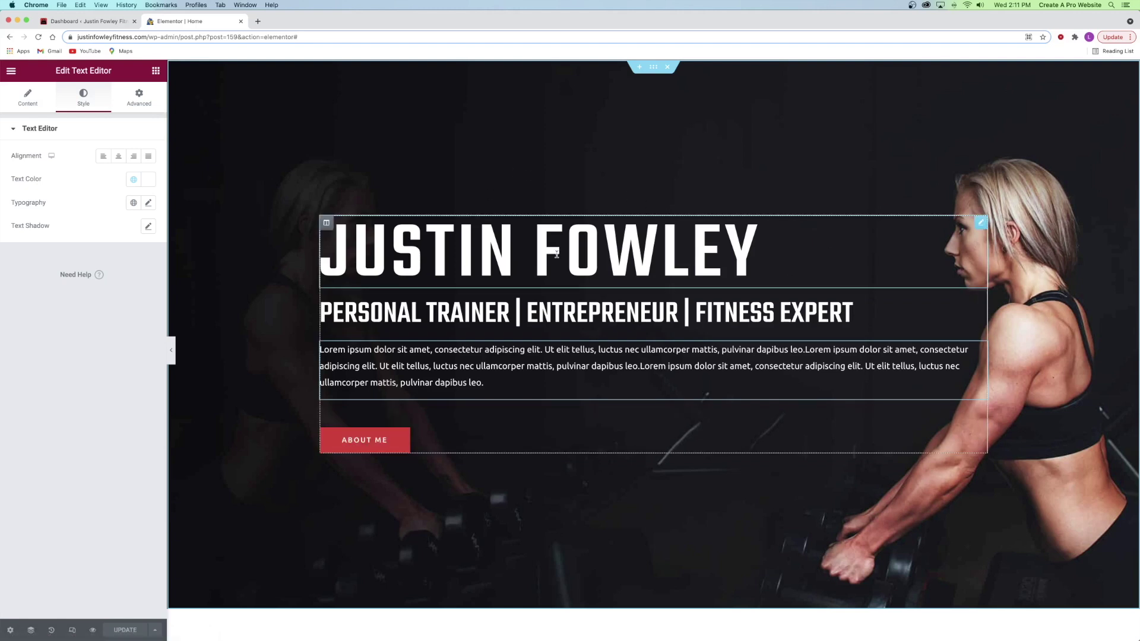
Set the hero section's Content Width to Full Width, after briefly trying Boxed
right_click(247, 273)
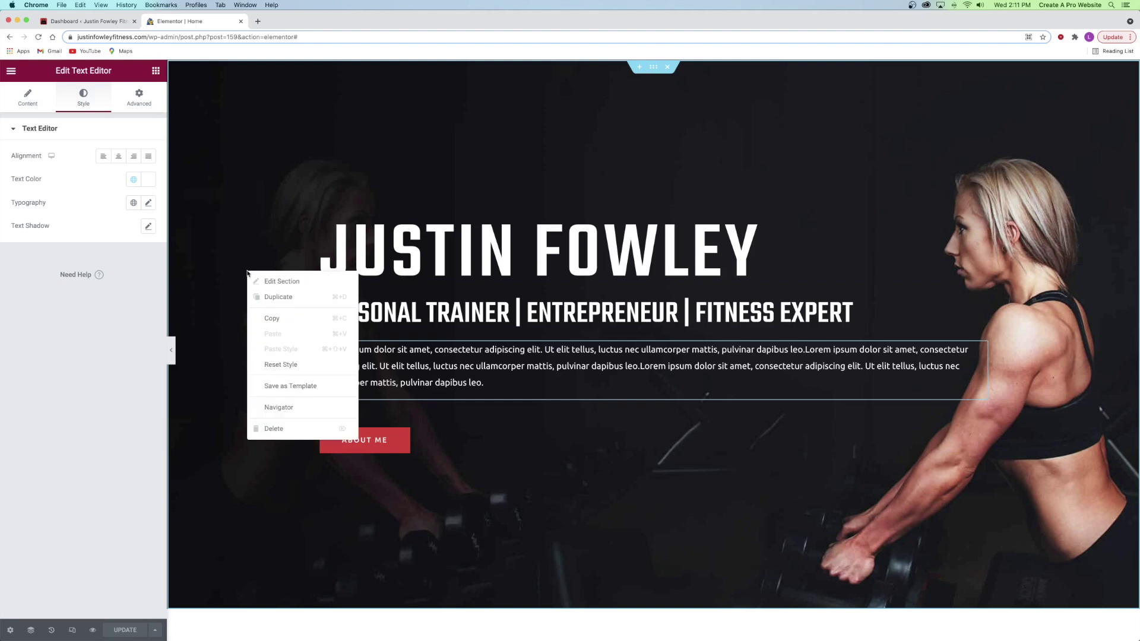
click(272, 287)
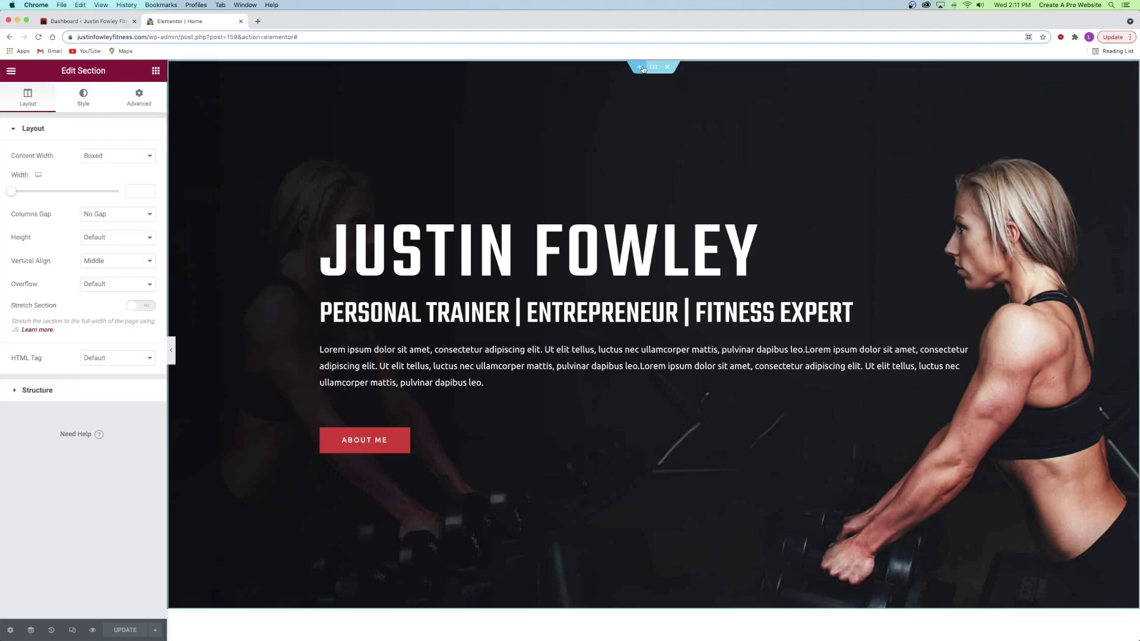
click(110, 156)
click(110, 166)
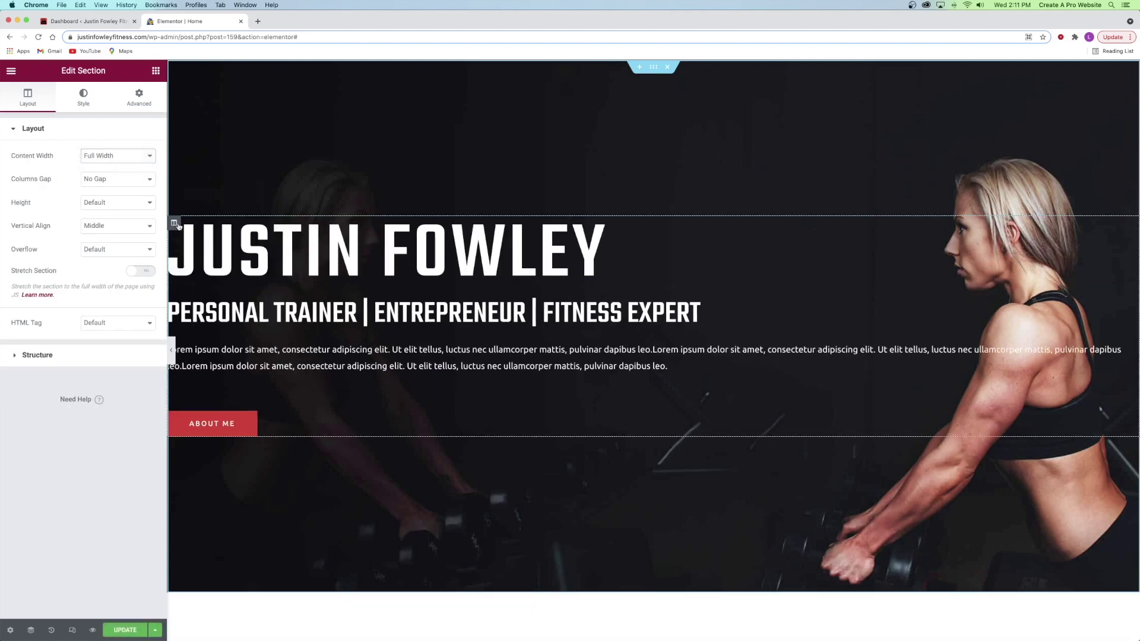
click(113, 156)
click(103, 148)
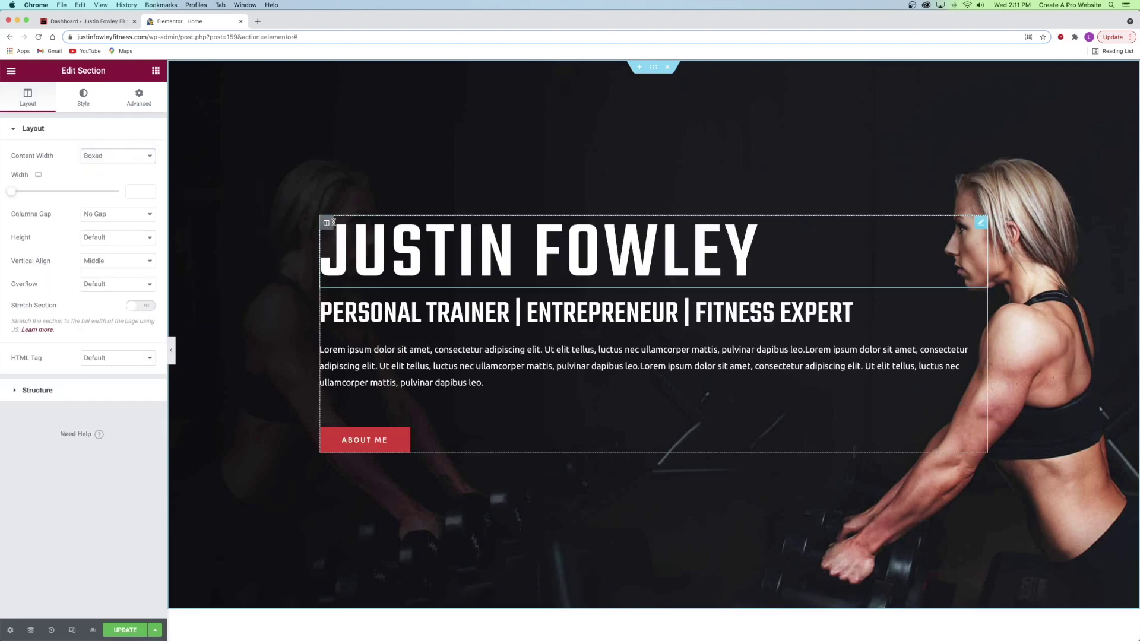
click(122, 158)
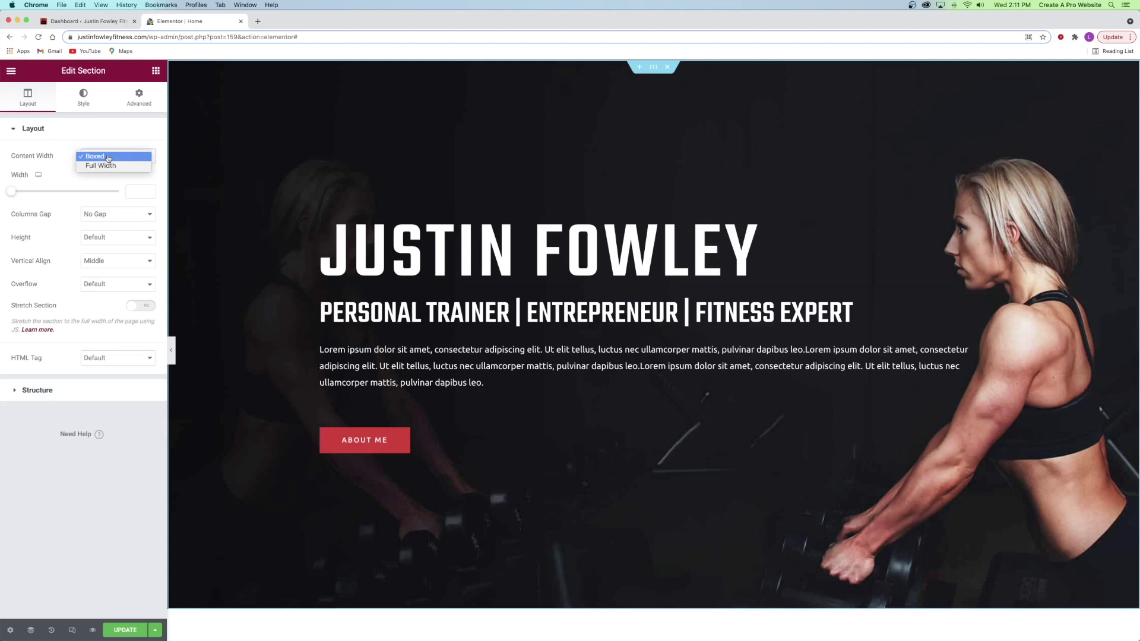
click(95, 165)
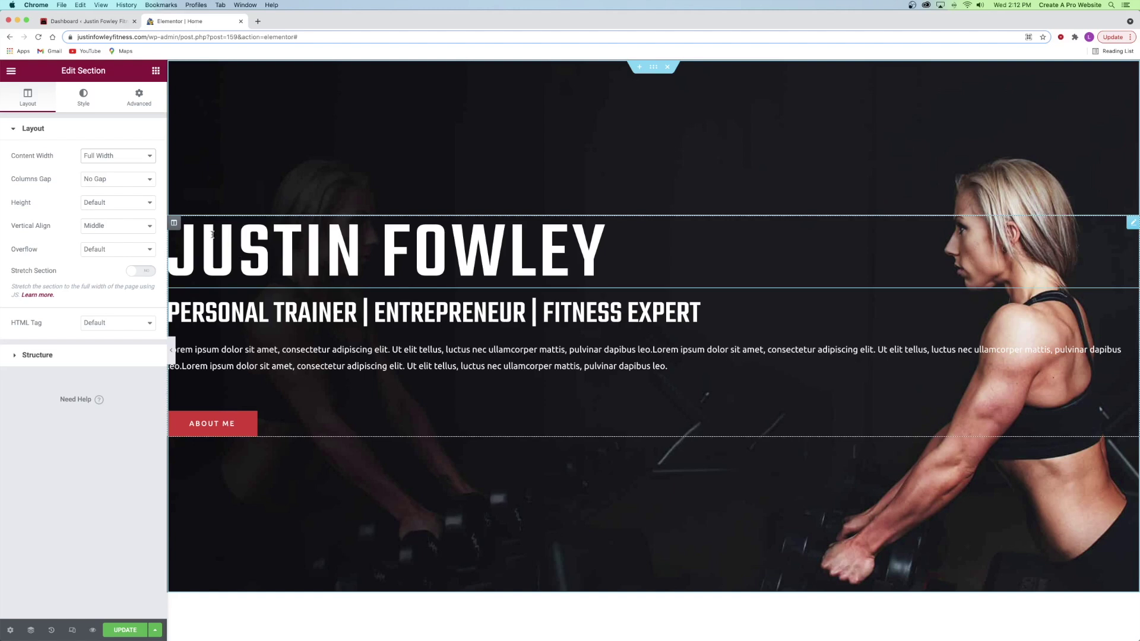
right_click(175, 225)
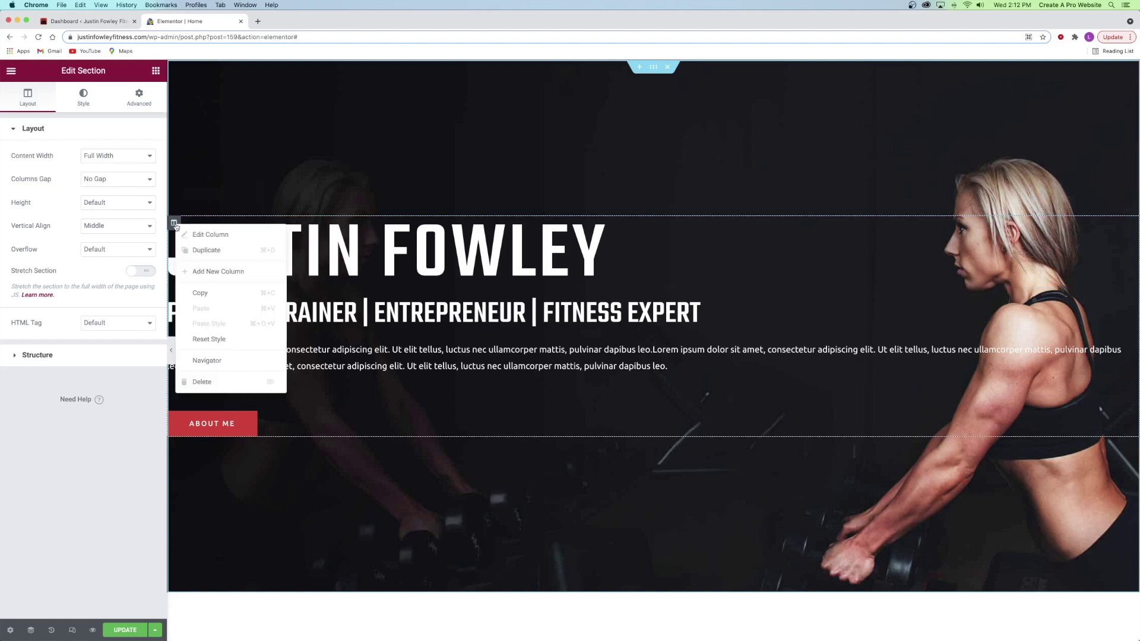
Unlink the hero column's margins and set its left margin to 100 px
click(200, 232)
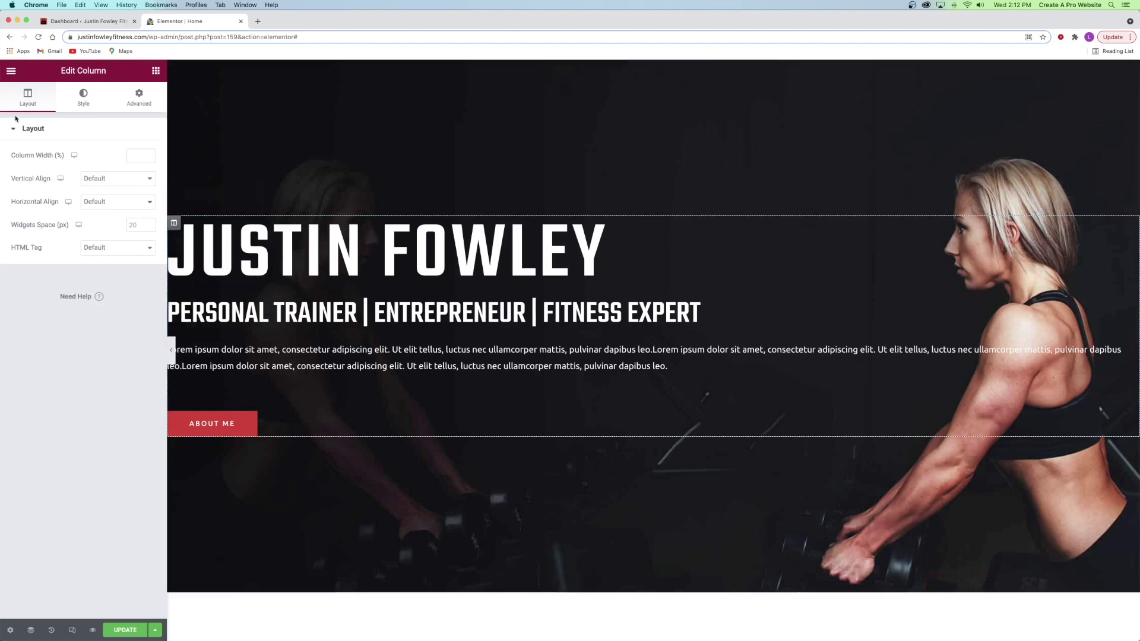
click(134, 101)
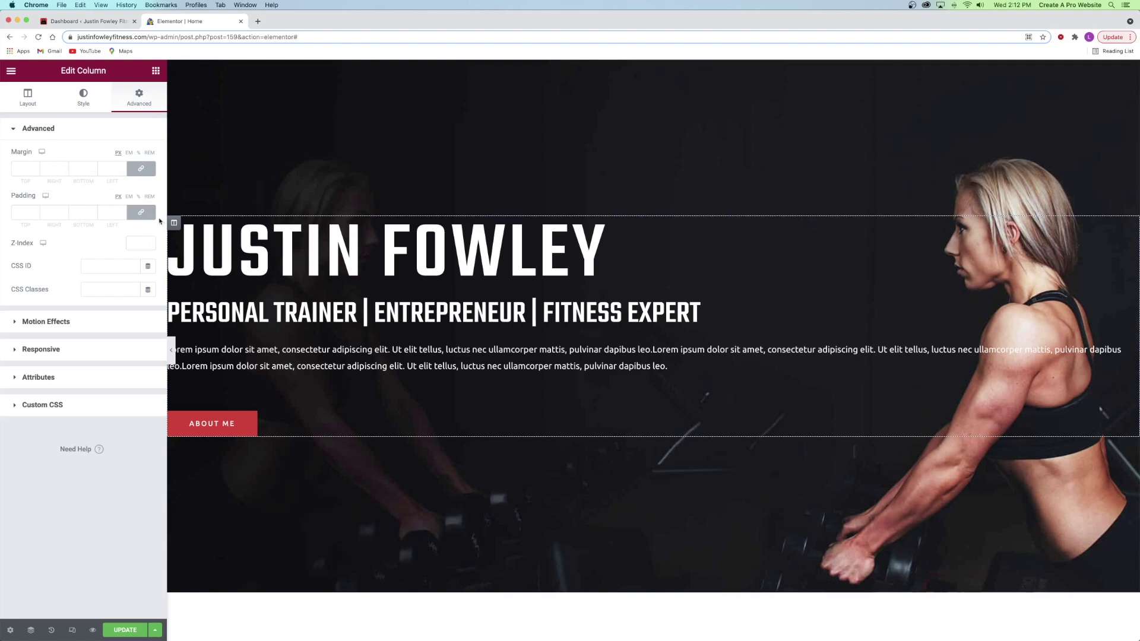
click(141, 170)
click(105, 170)
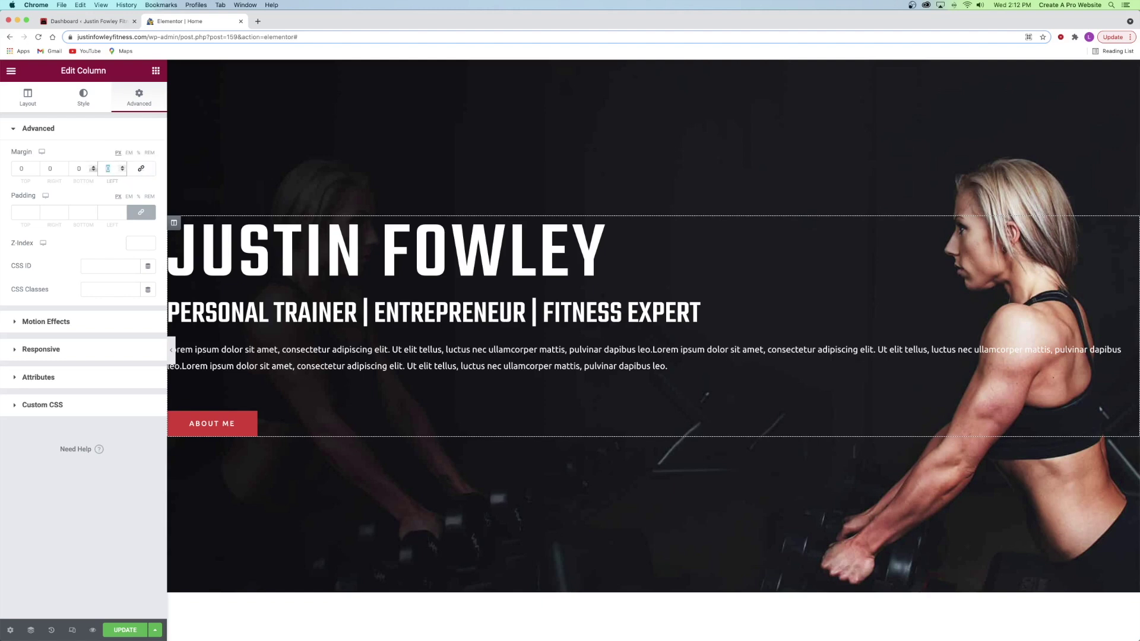
text(100)
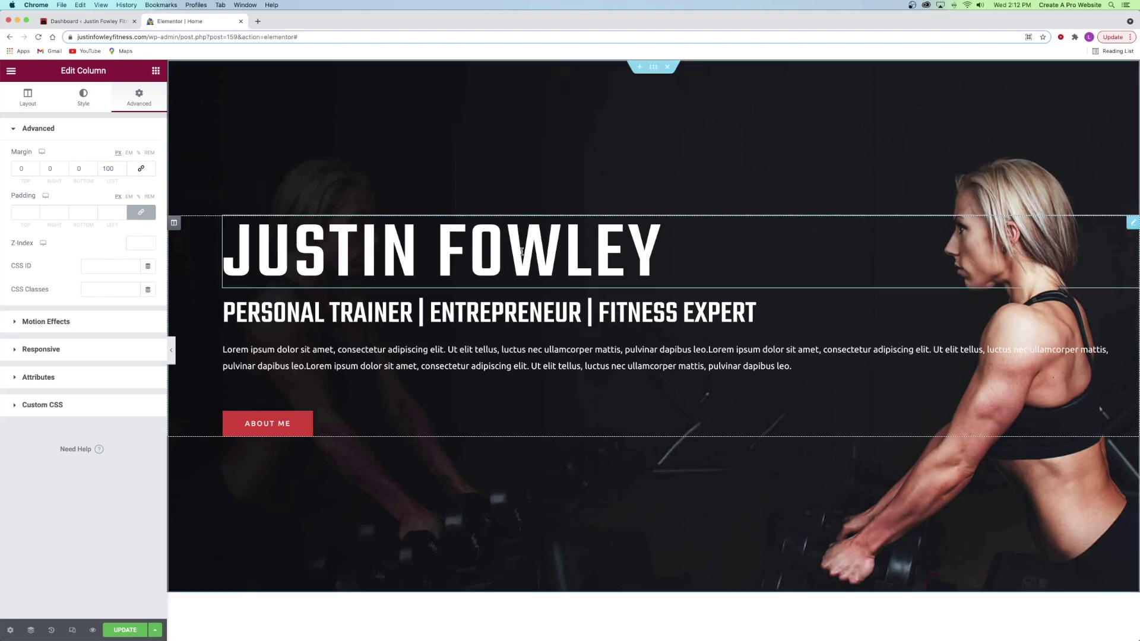
right_click(628, 368)
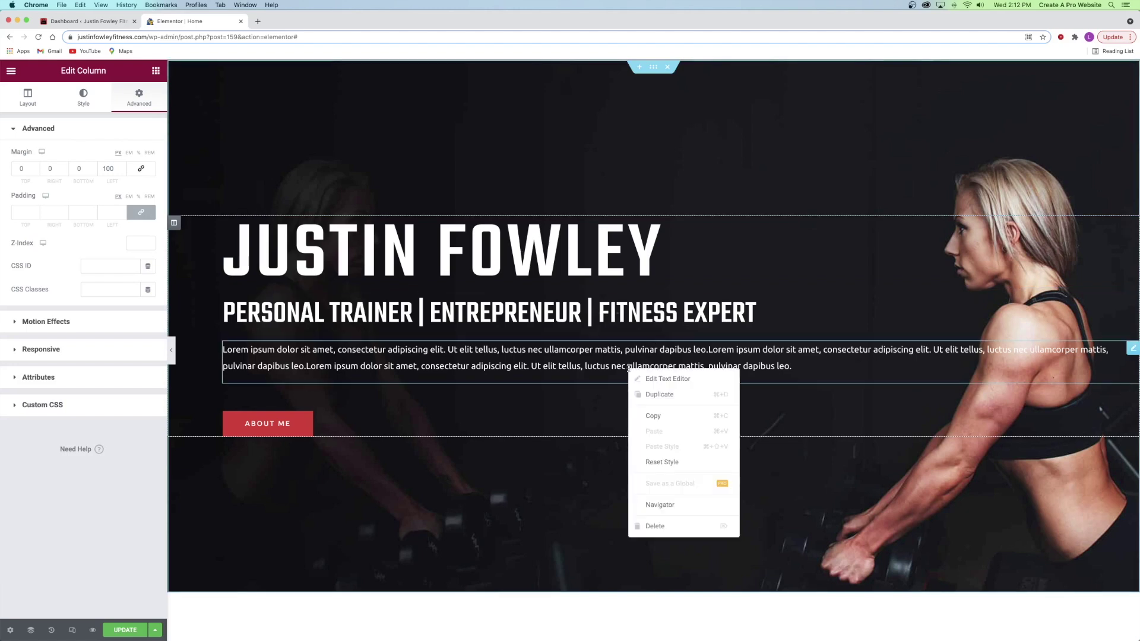
Unlink the Lorem ipsum paragraph's margins and set its right margin to 700 px
click(660, 379)
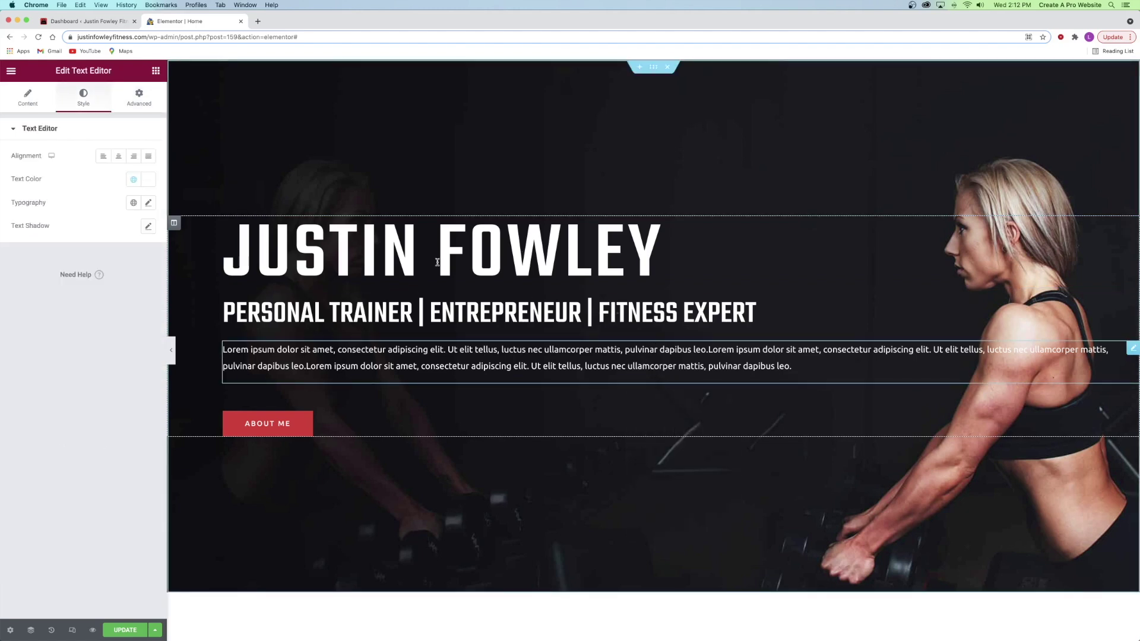
click(146, 106)
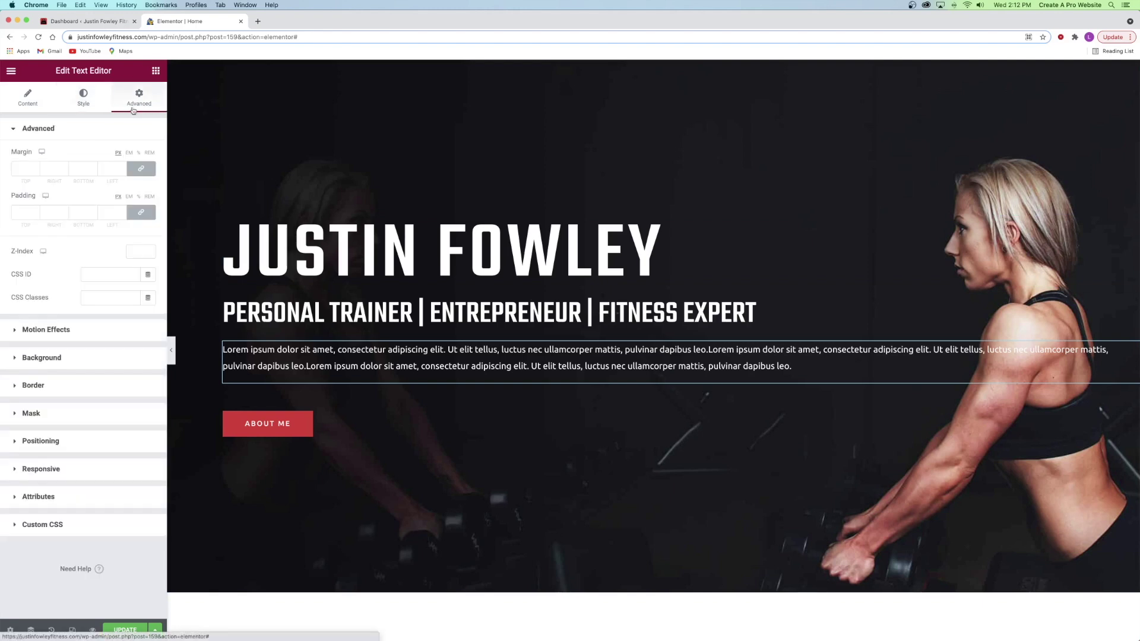
click(141, 170)
drag(56, 168, 44, 169)
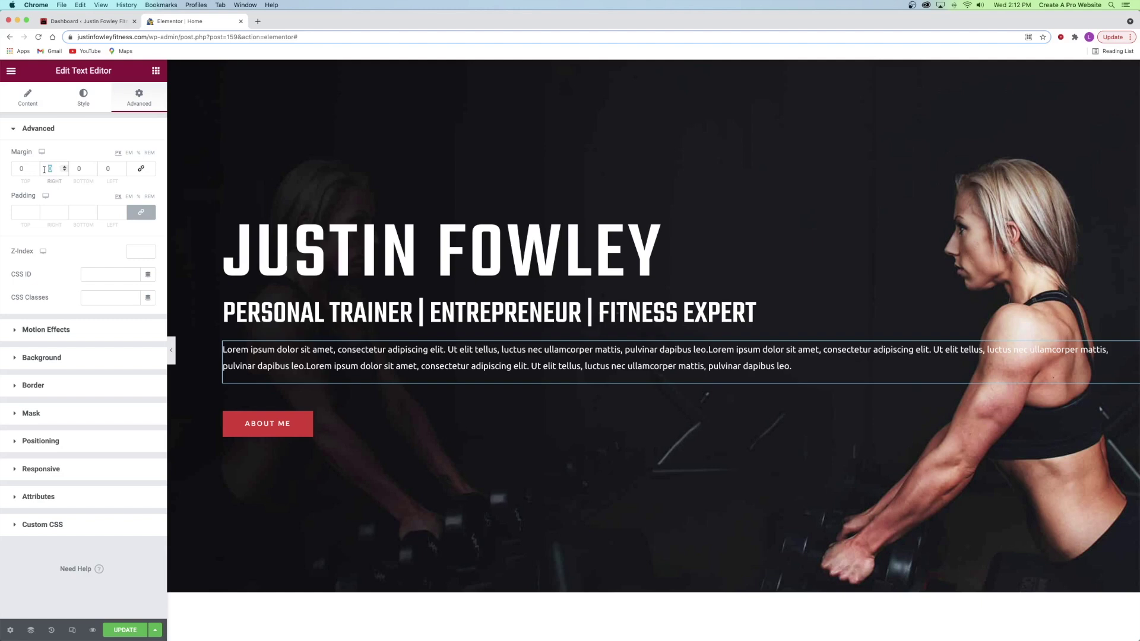
text(700)
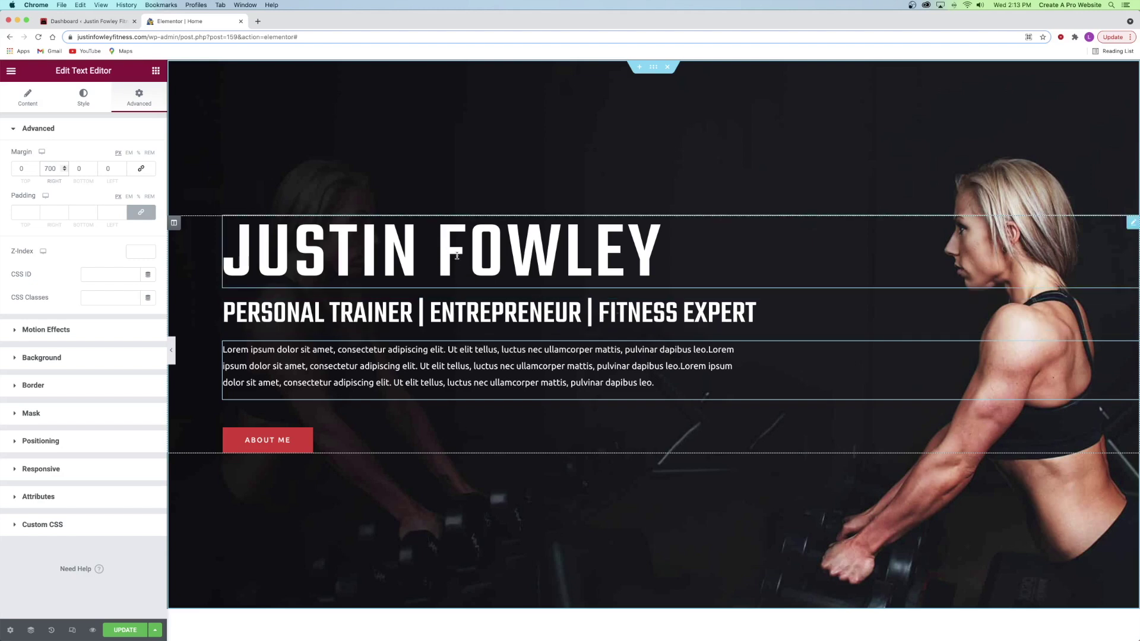
right_click(462, 316)
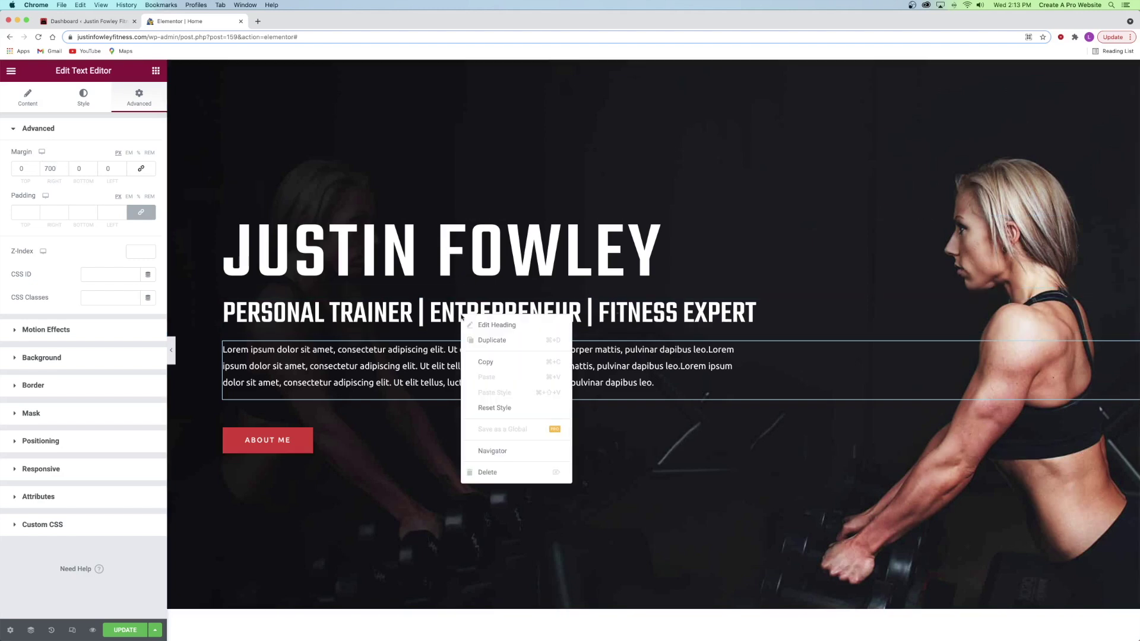
Reduce the subheading's typography size with the slider and save the page with UPDATE
click(496, 327)
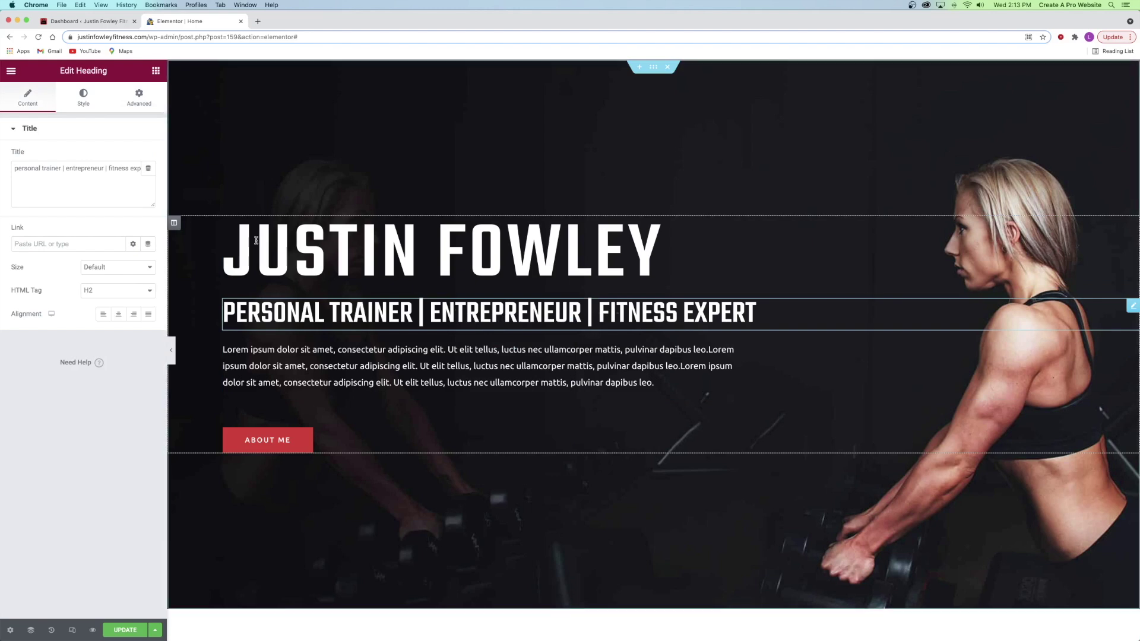
click(83, 98)
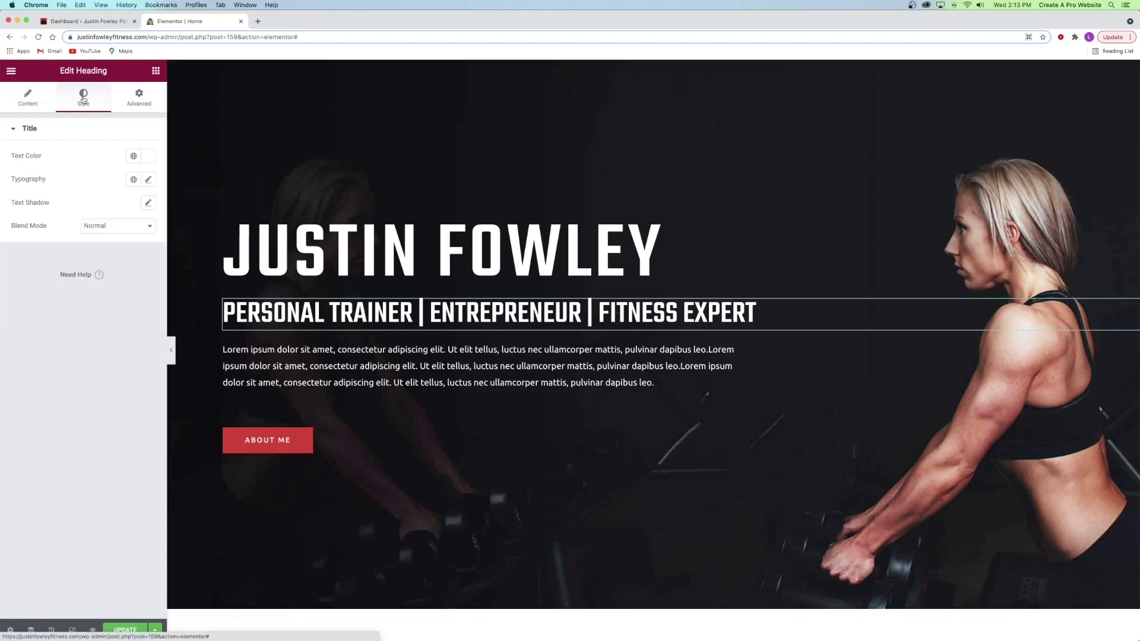
click(147, 182)
drag(19, 268, 33, 269)
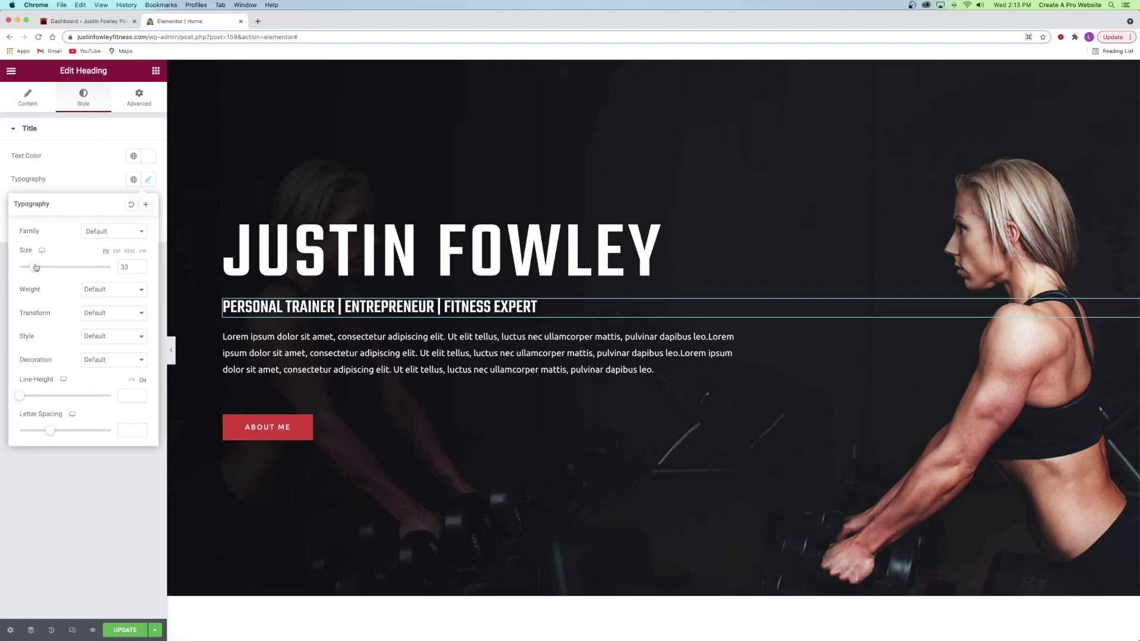
click(121, 630)
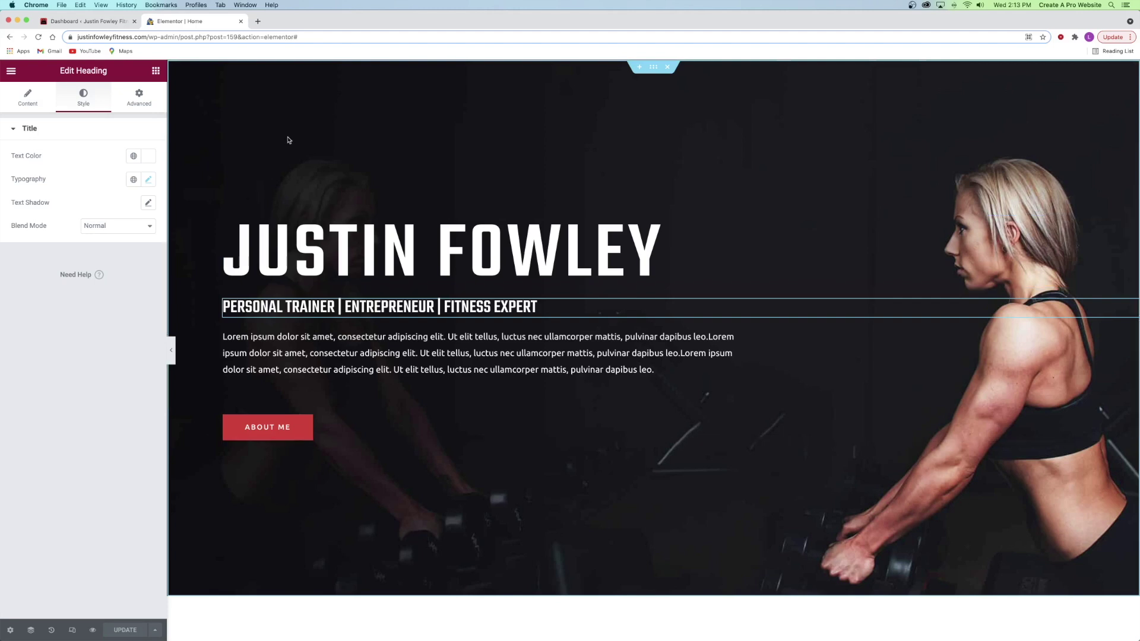
right_click(279, 118)
Open the hero section's background image picker on the Upload files tab
click(318, 129)
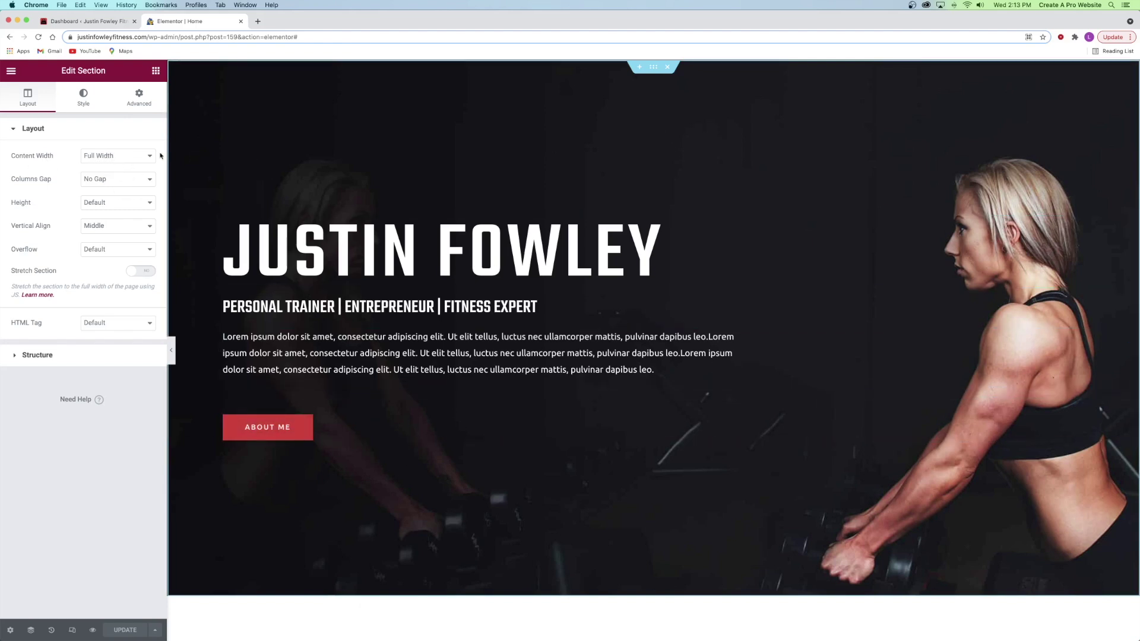
click(86, 104)
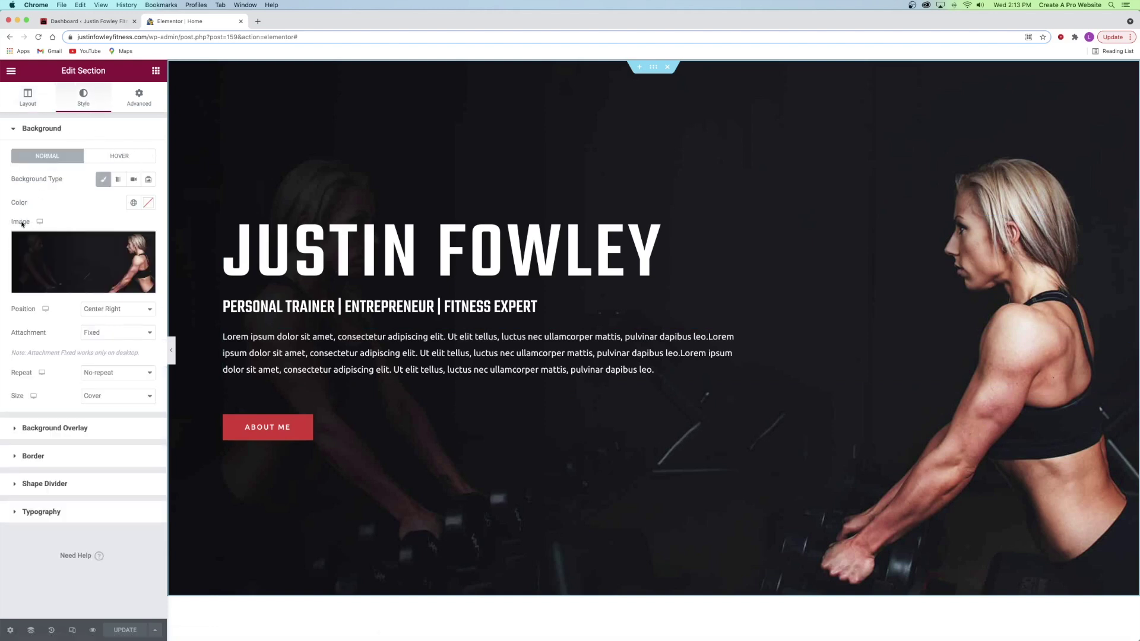
mouse_move(68, 252)
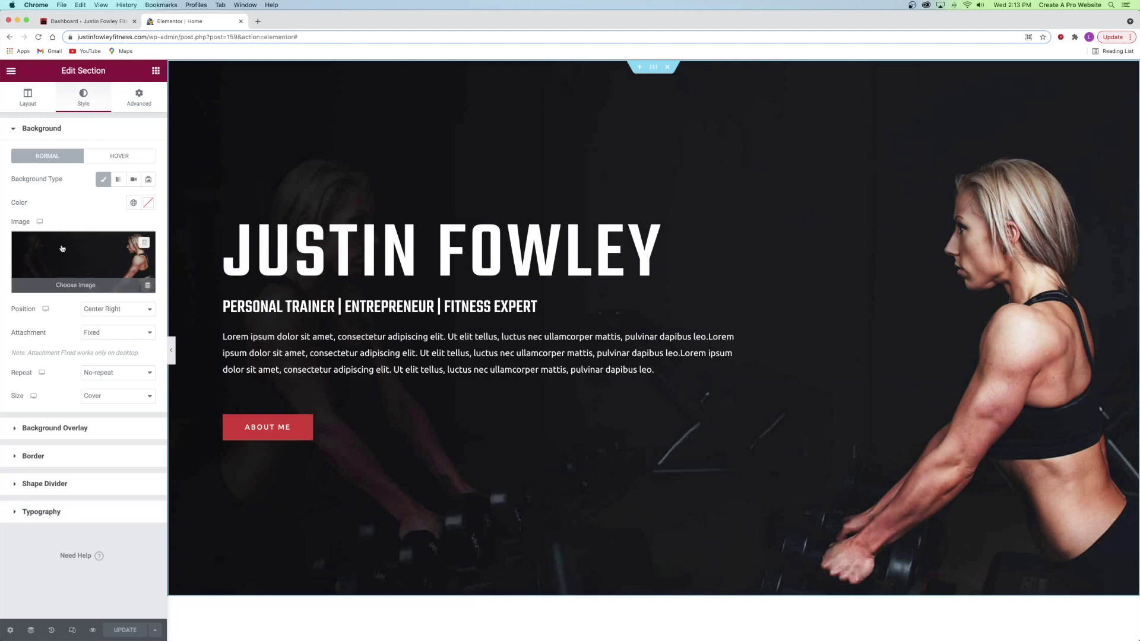
click(70, 254)
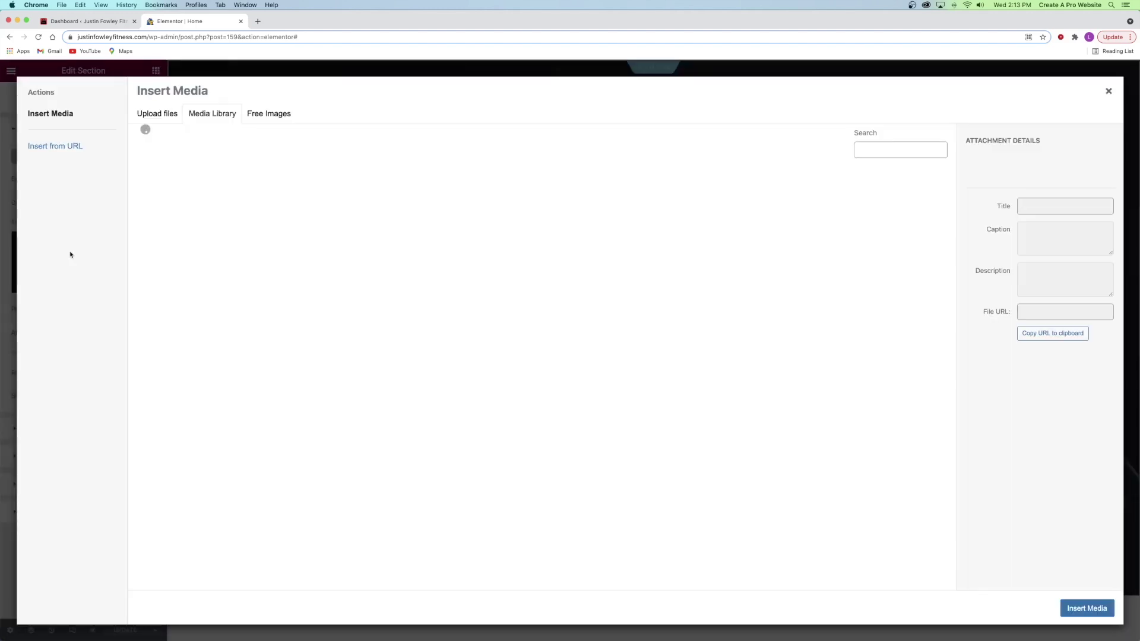
click(162, 118)
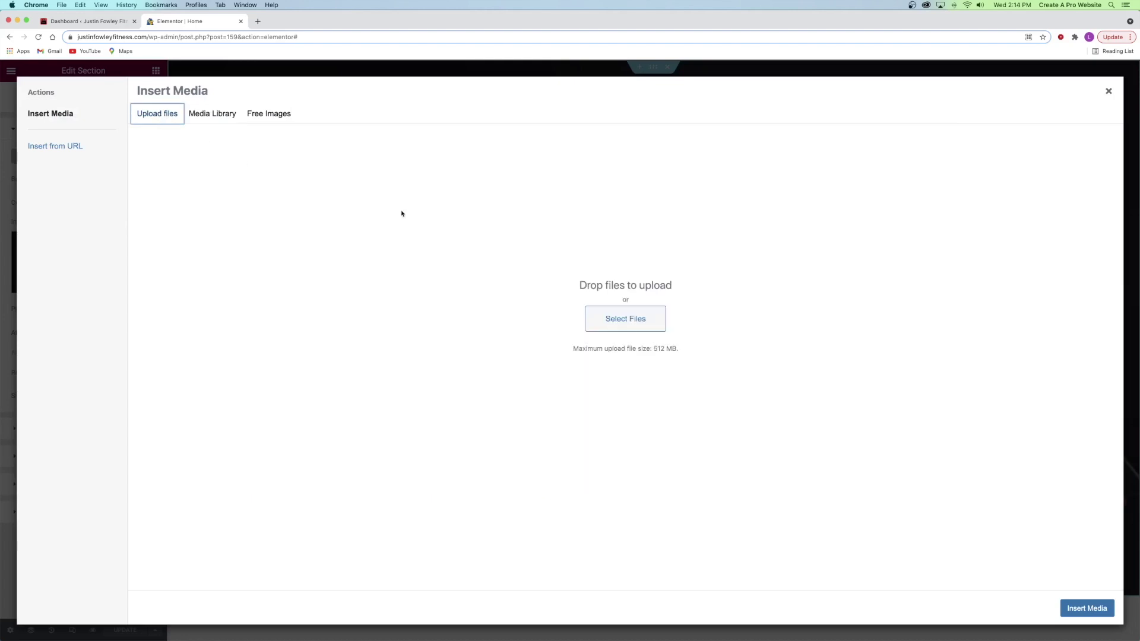
Upload the alexander-redl photo from Astra Images and insert it as the hero background
click(628, 325)
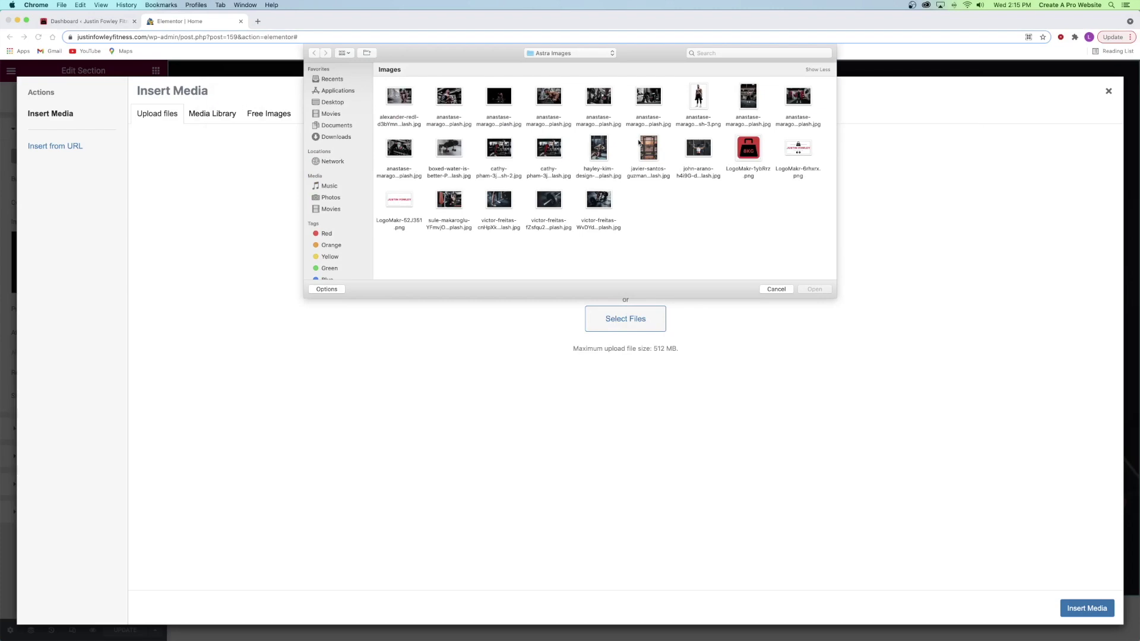
click(411, 98)
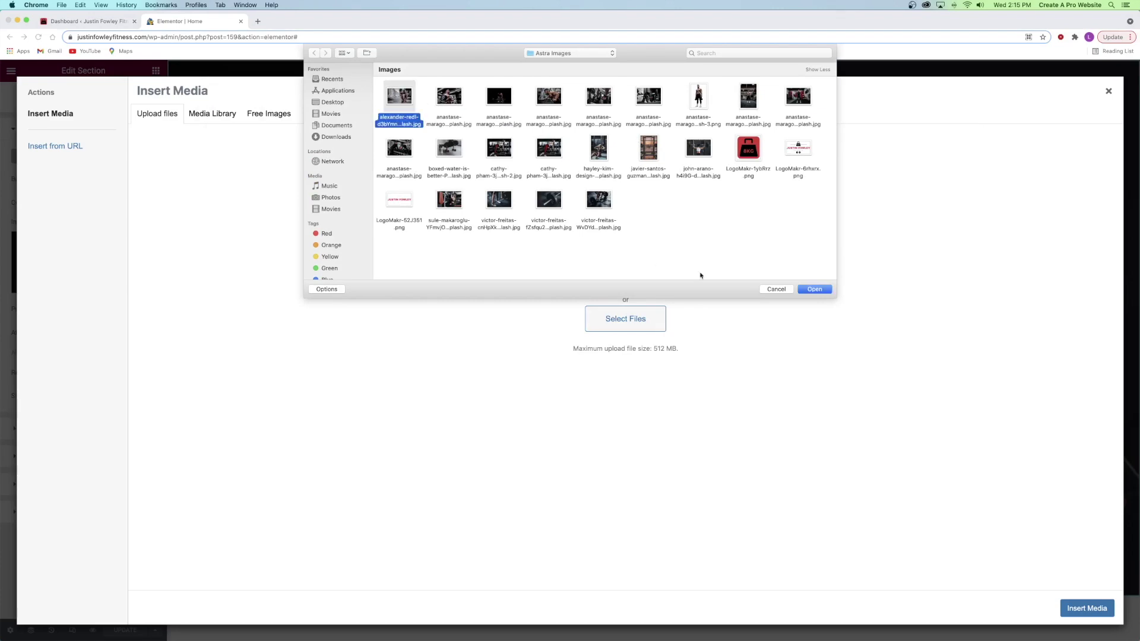
click(812, 289)
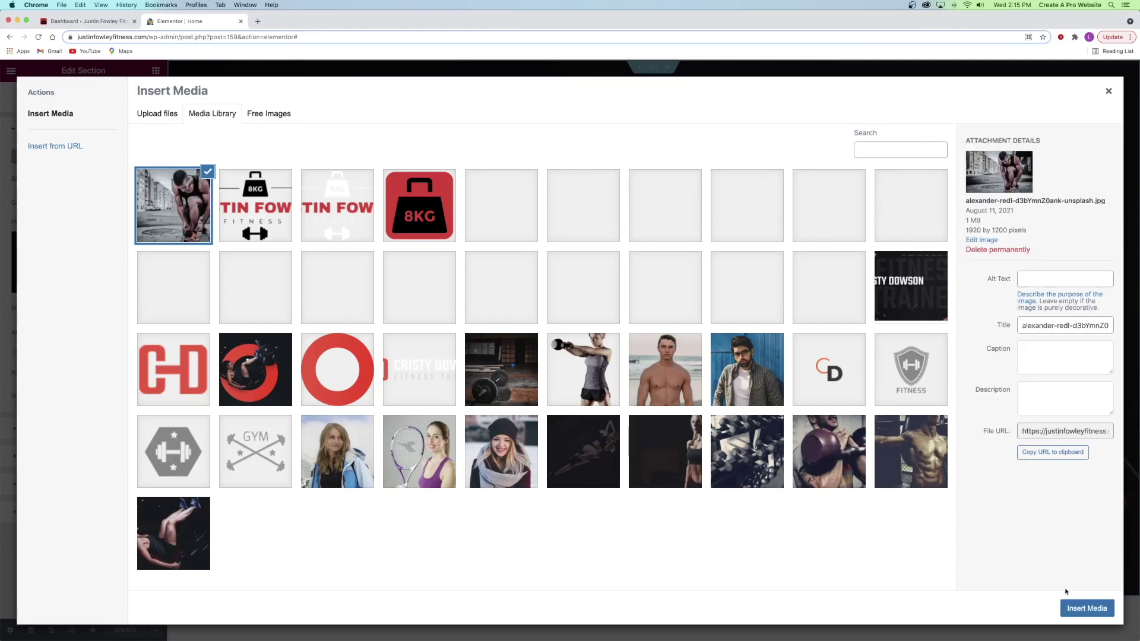
click(1066, 610)
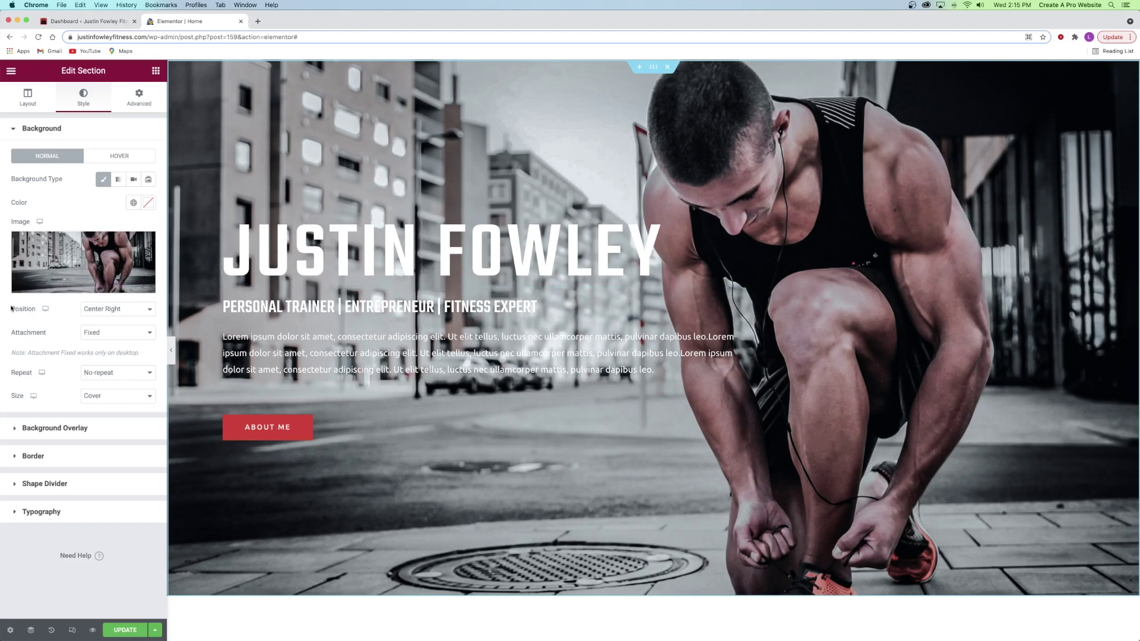
Set the hero background image position to Center
click(110, 314)
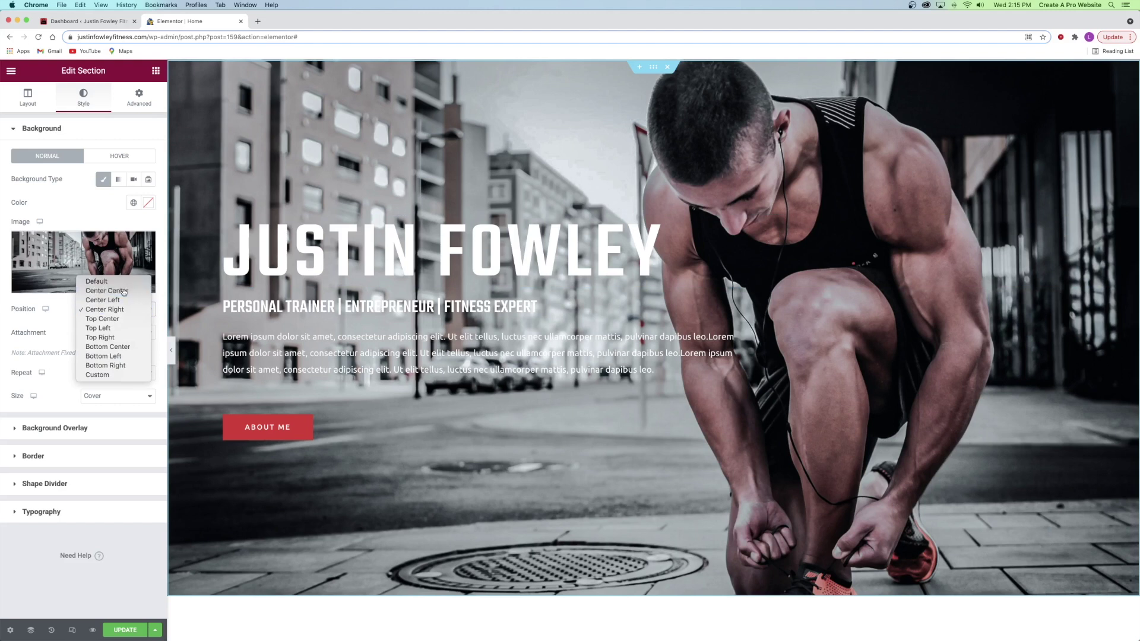
click(123, 292)
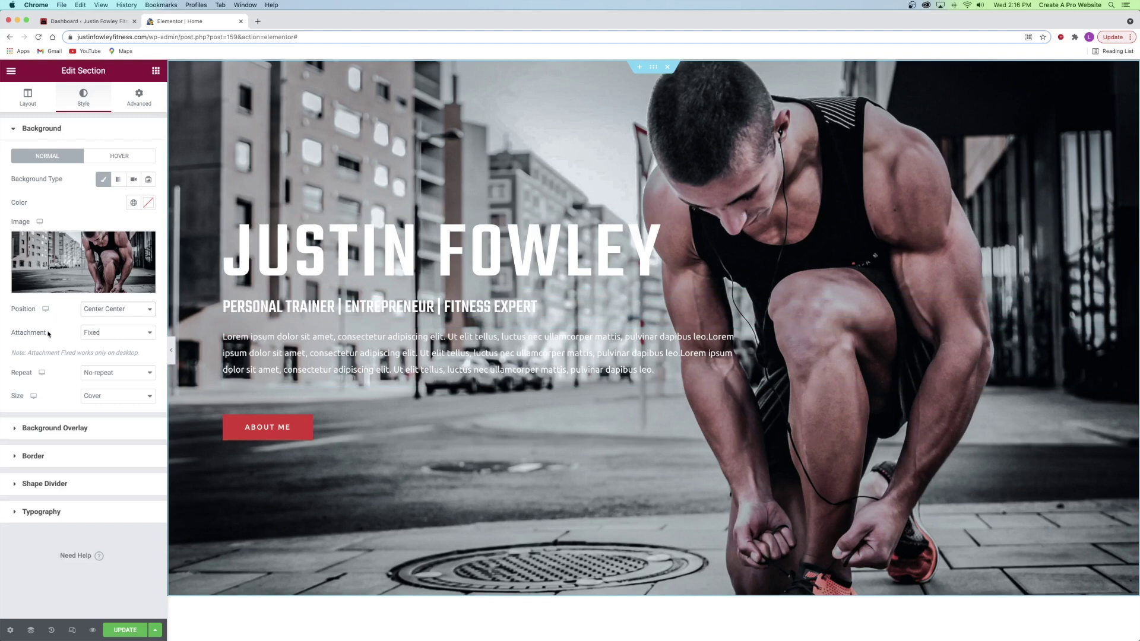
scroll(489, 197, down, 5)
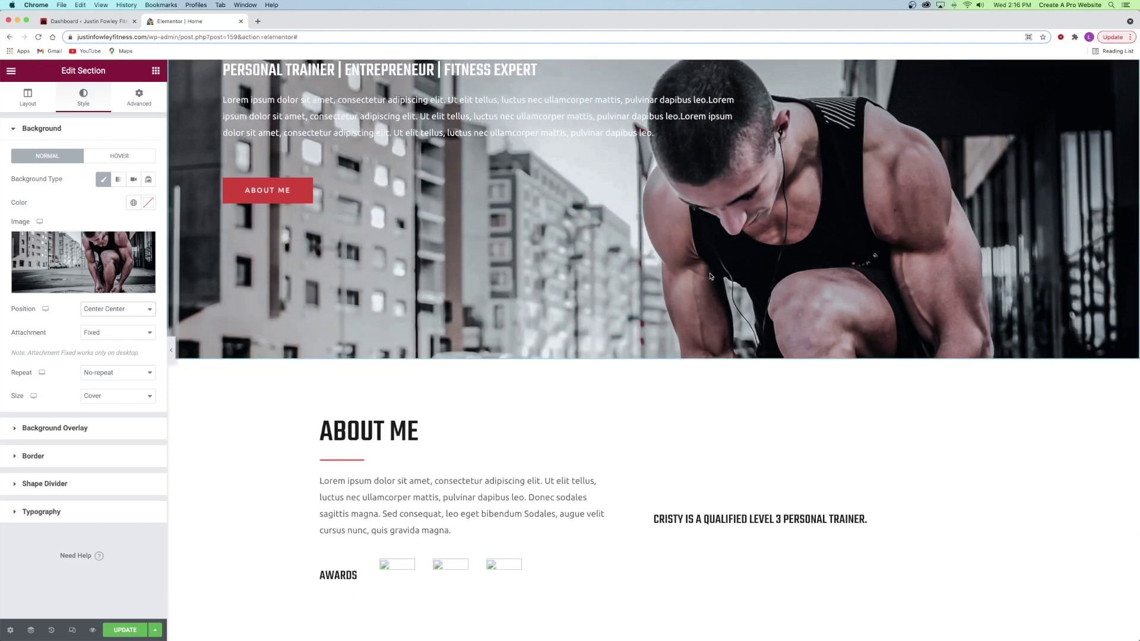
scroll(511, 326, down, 3)
scroll(523, 334, up, 1)
scroll(523, 335, up, 5)
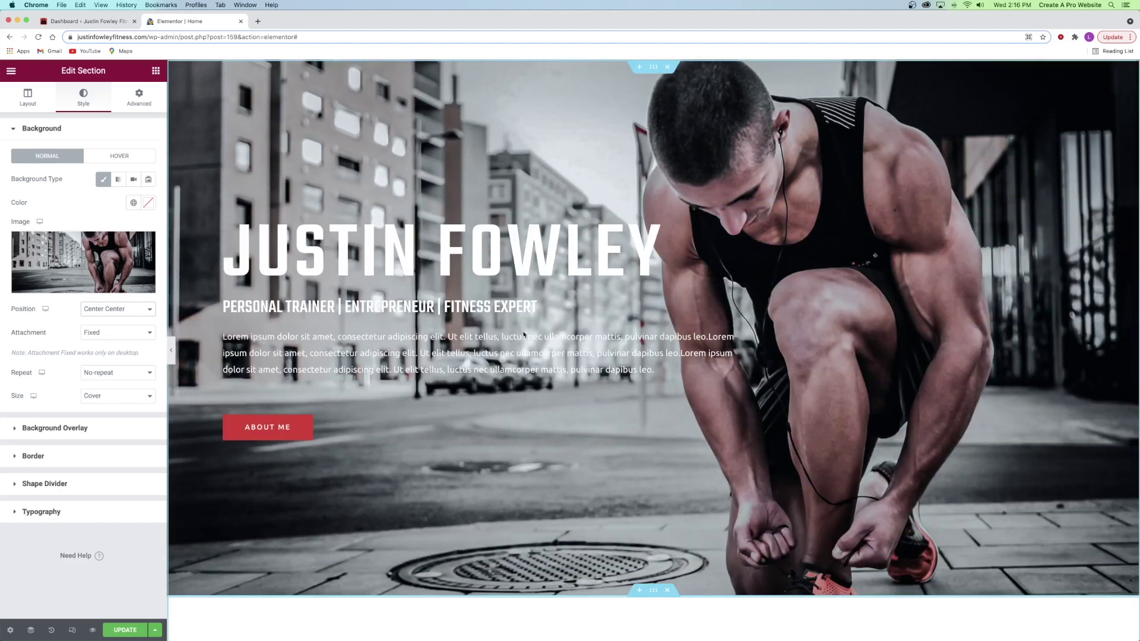
Set the hero background attachment to Fixed
click(99, 333)
click(95, 324)
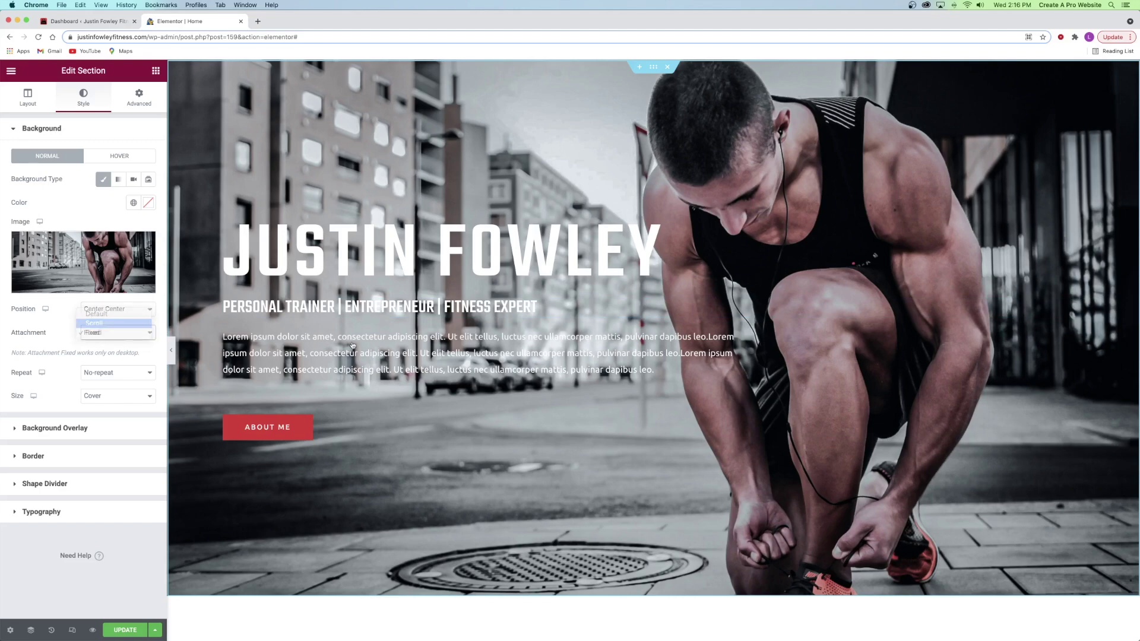
scroll(502, 318, down, 5)
scroll(502, 317, down, 2)
scroll(502, 316, up, 6)
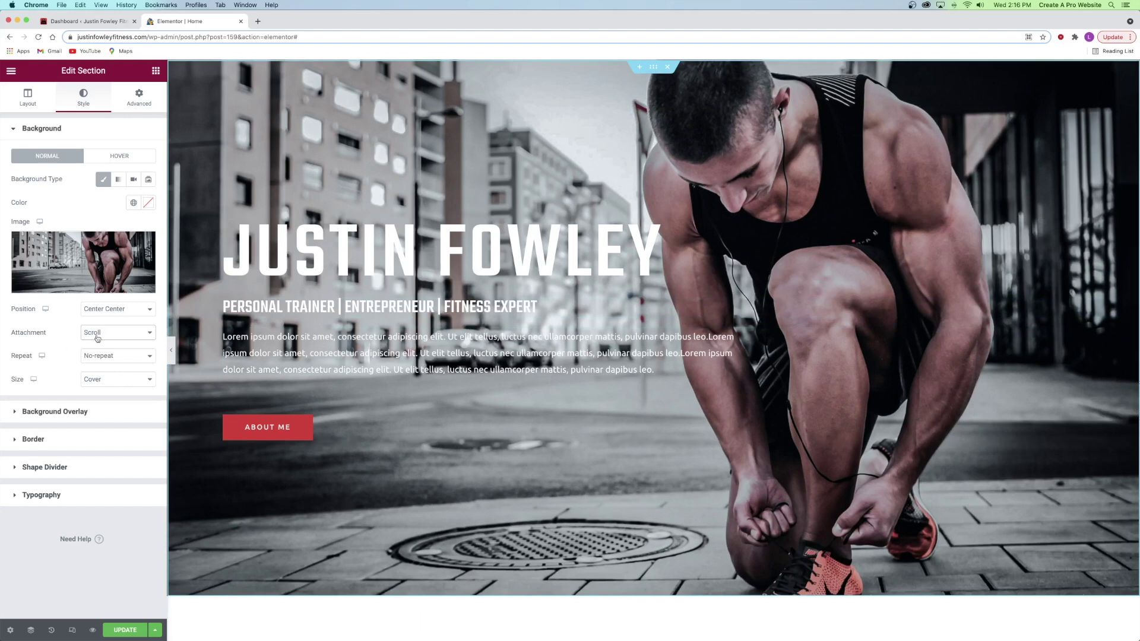
click(86, 333)
click(95, 342)
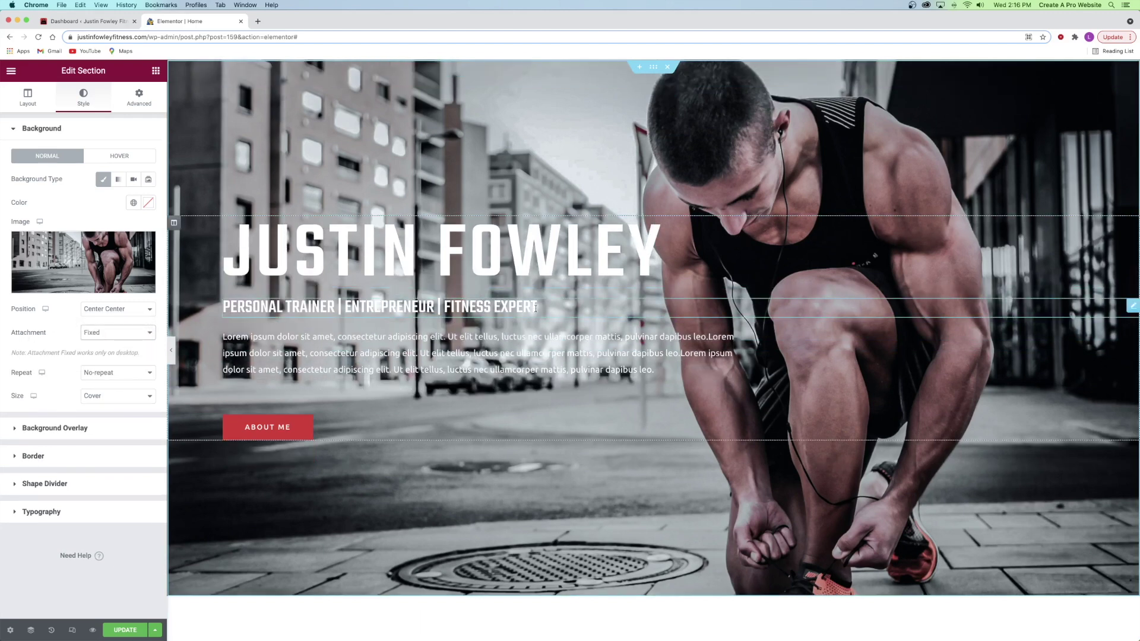
scroll(615, 295, down, 3)
scroll(615, 296, up, 3)
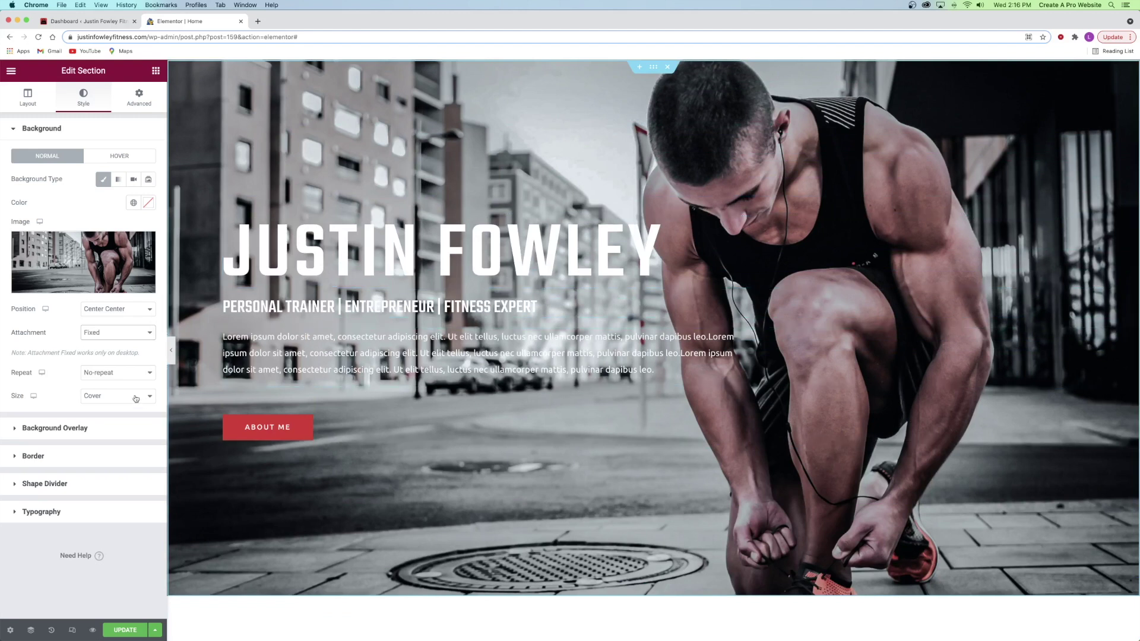
Set the hero background size to Cover so it fills the section
click(109, 401)
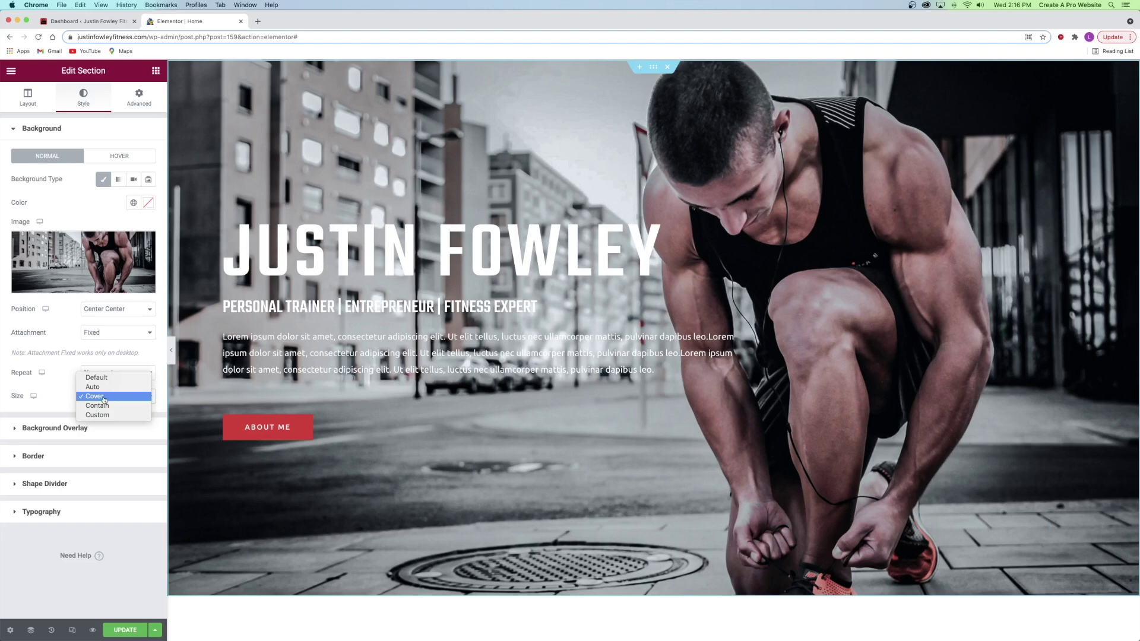
click(106, 378)
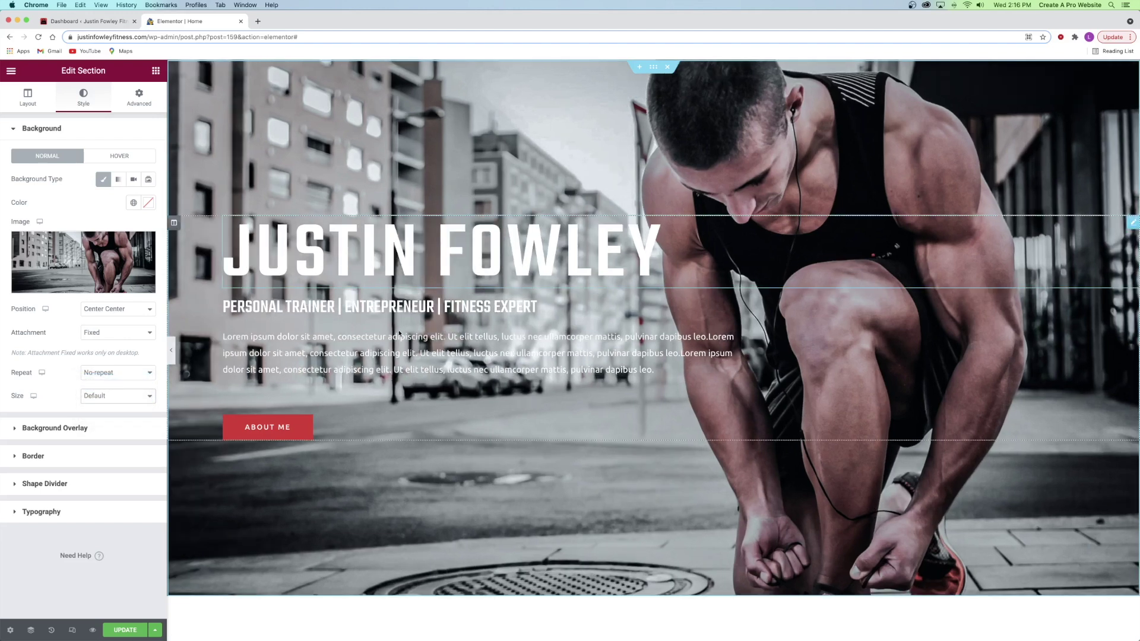
click(119, 396)
click(105, 415)
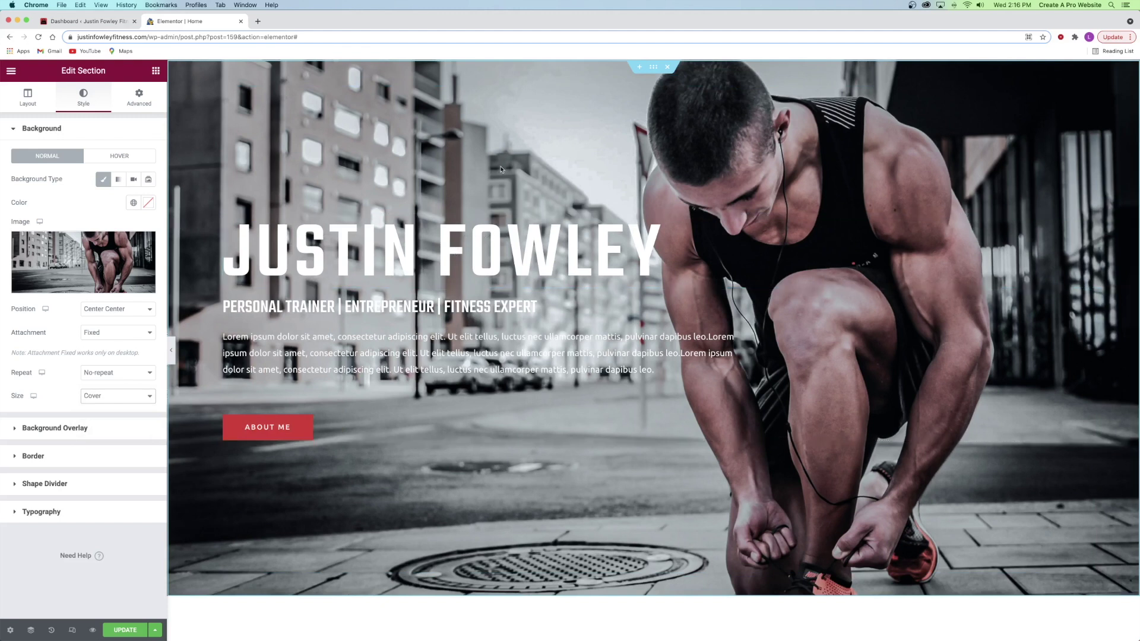
click(92, 432)
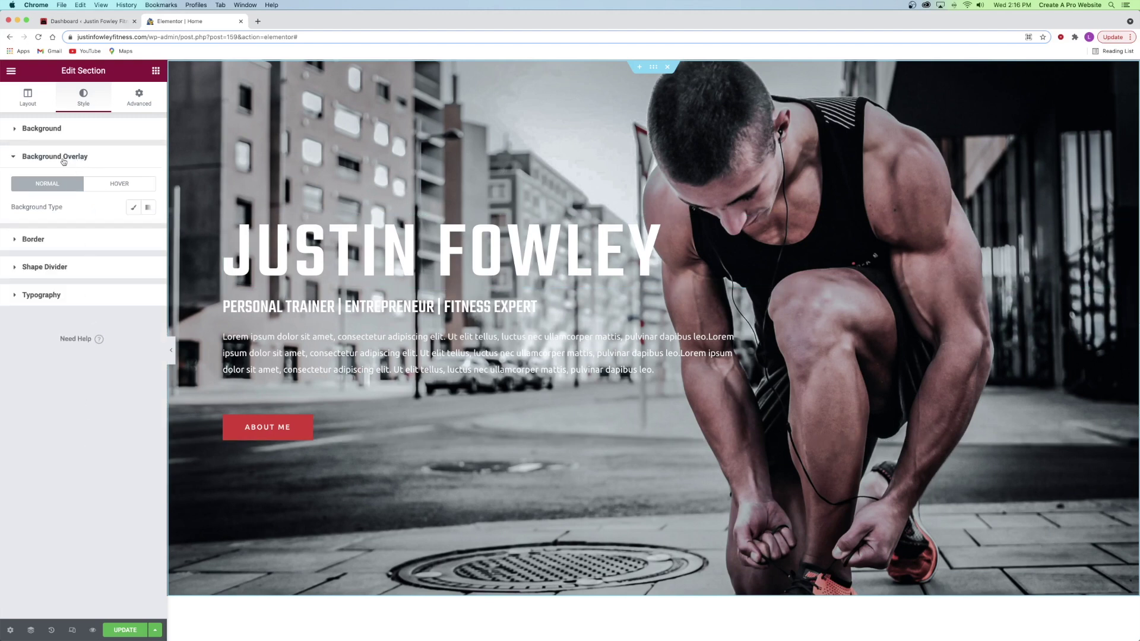
Add a classic black background overlay at 0.5 opacity to the hero
click(132, 208)
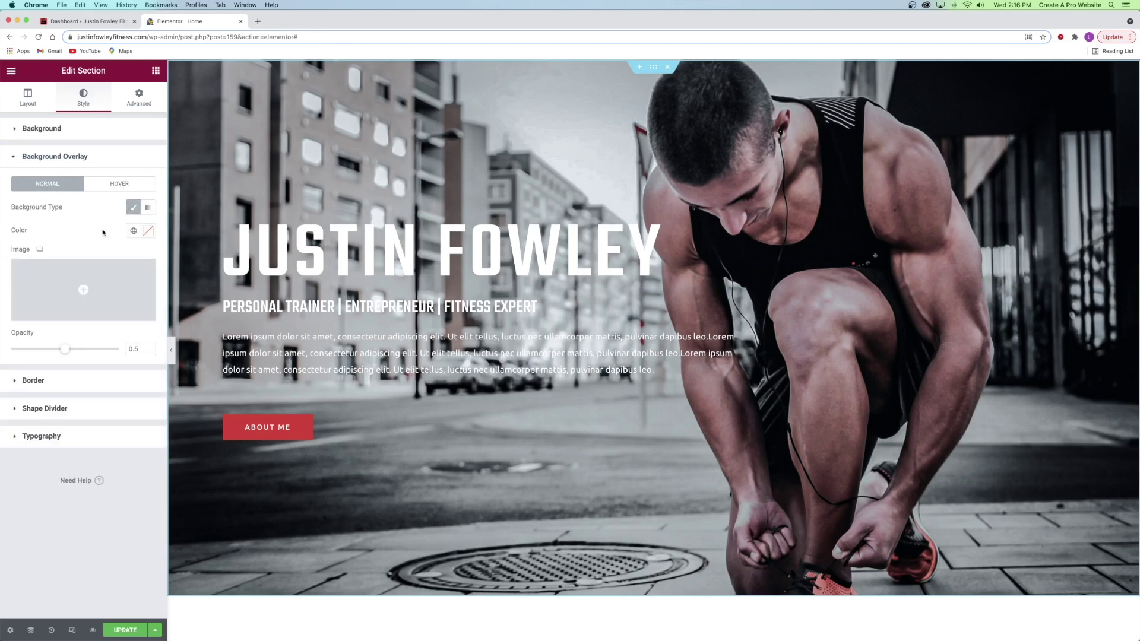
click(134, 230)
click(54, 281)
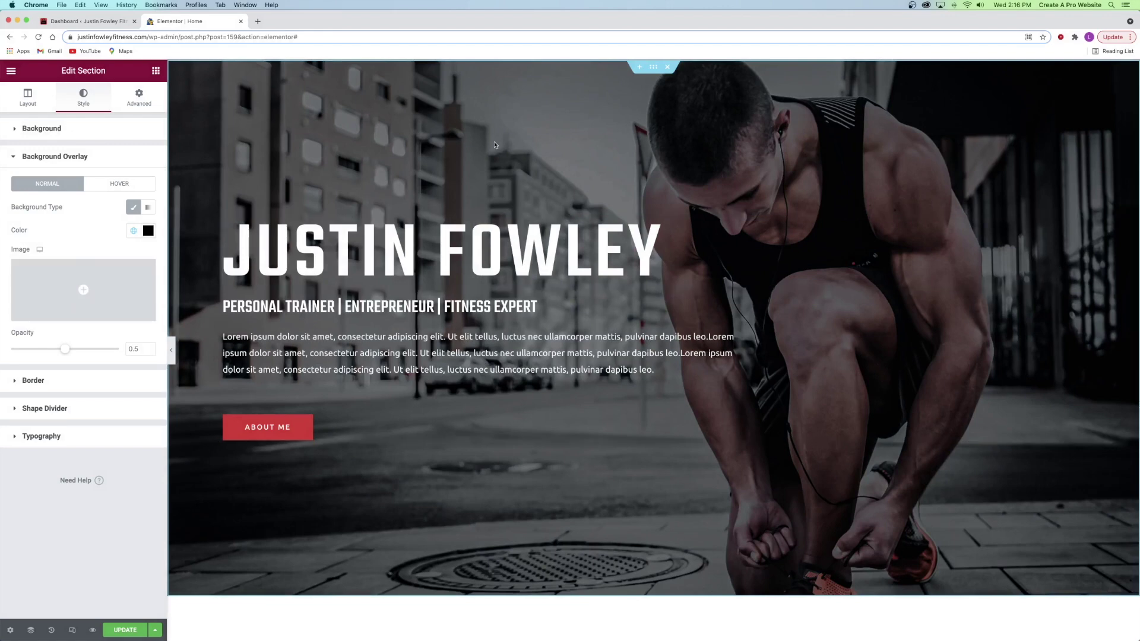
drag(65, 349, 70, 350)
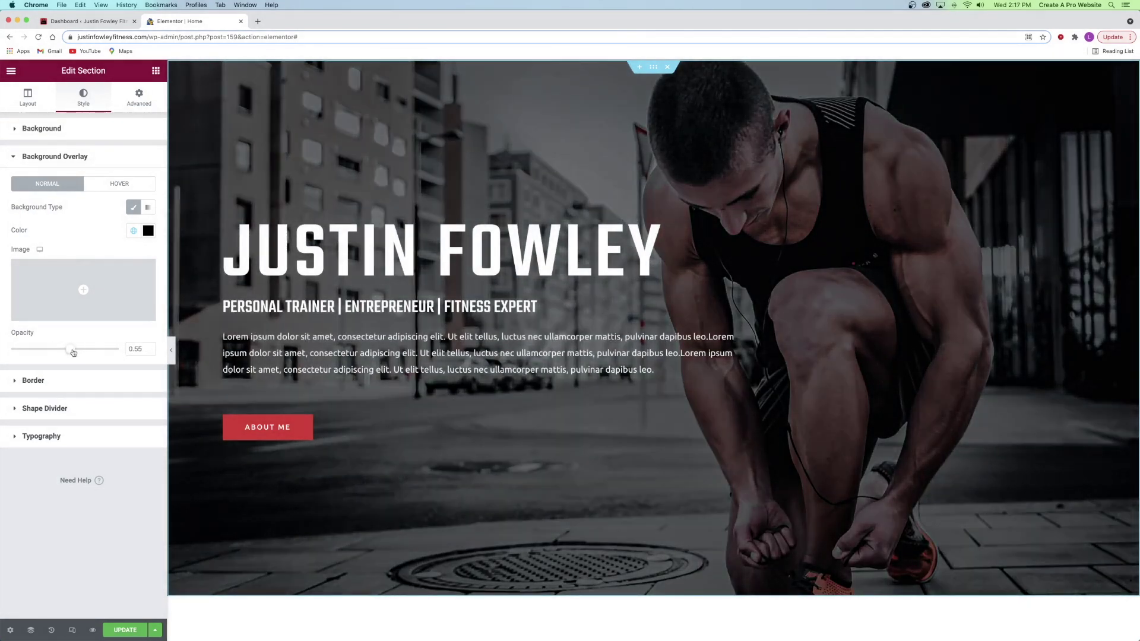
click(150, 351)
click(150, 351)
click(150, 351)
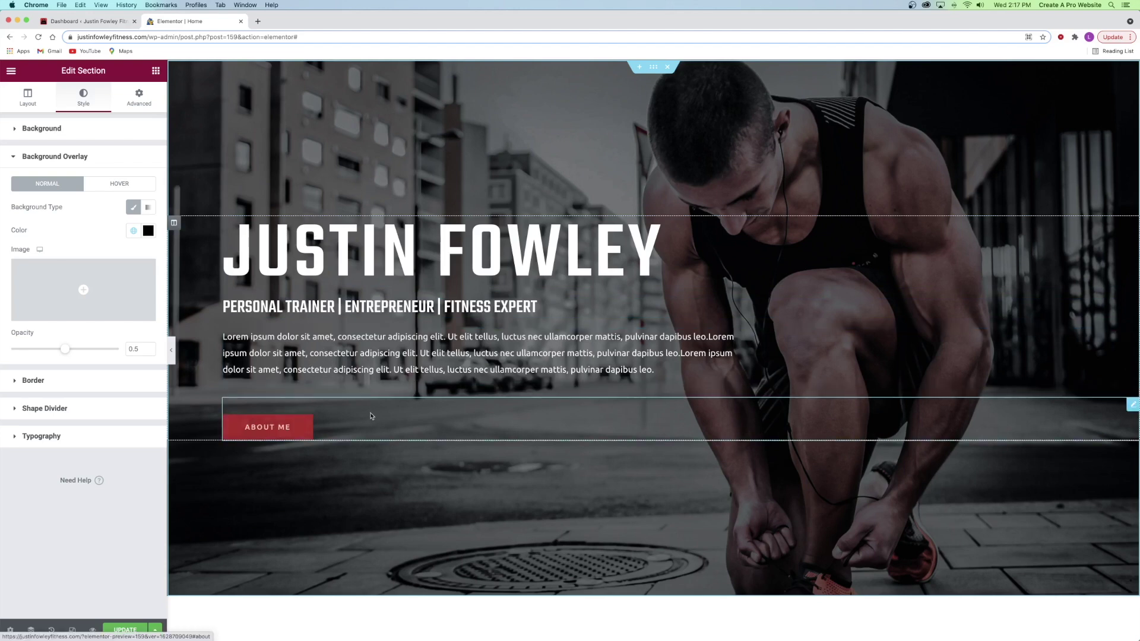
Save the page changes with Update
scroll(387, 410, down, 5)
scroll(386, 410, down, 3)
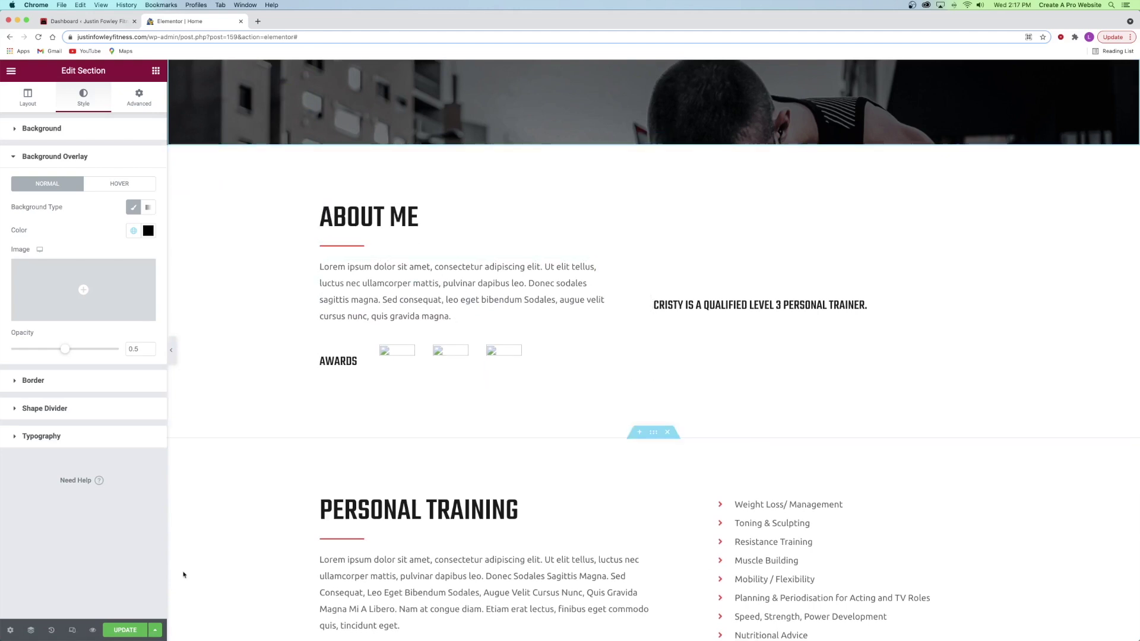
click(126, 631)
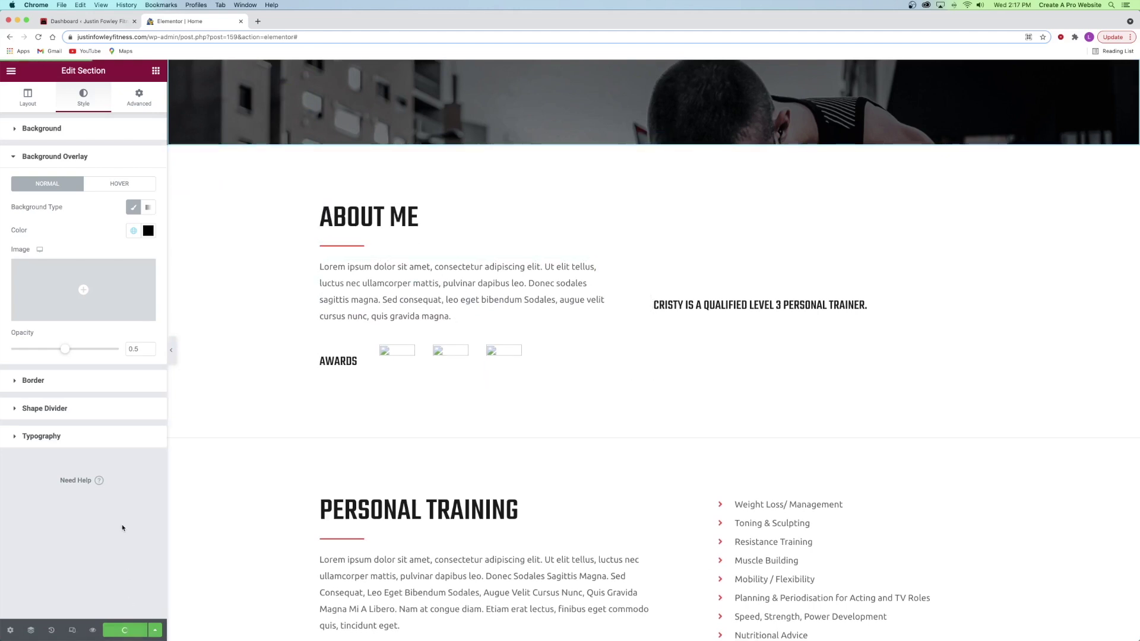
scroll(211, 504, up, 5)
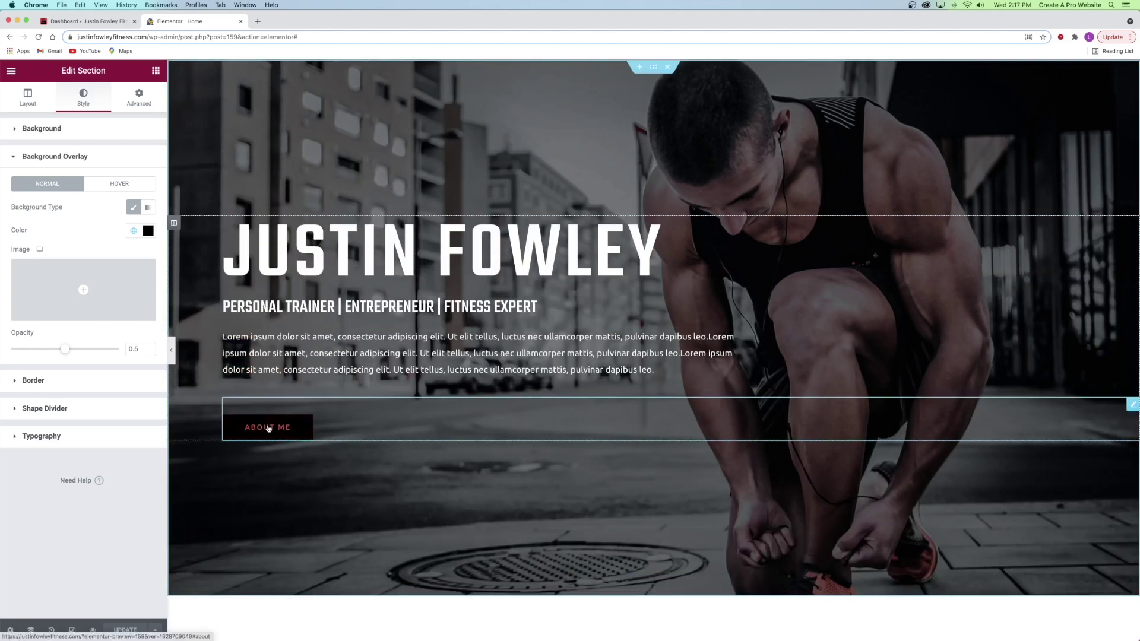
right_click(289, 430)
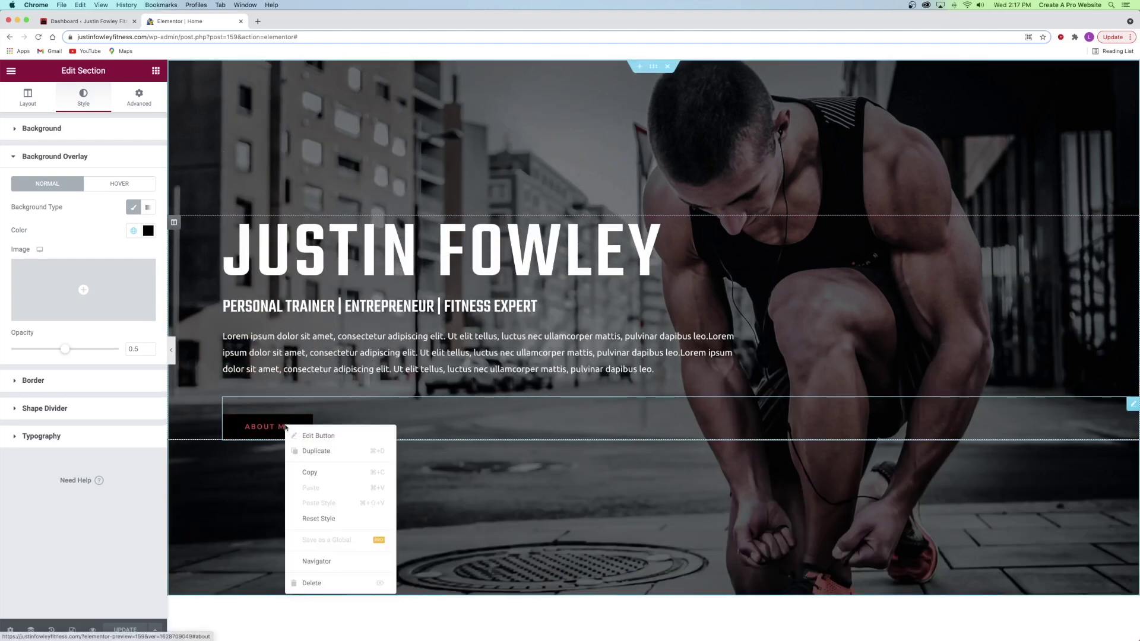
Check that the ABOUT ME button links to #about and test its jump to About Me
click(308, 437)
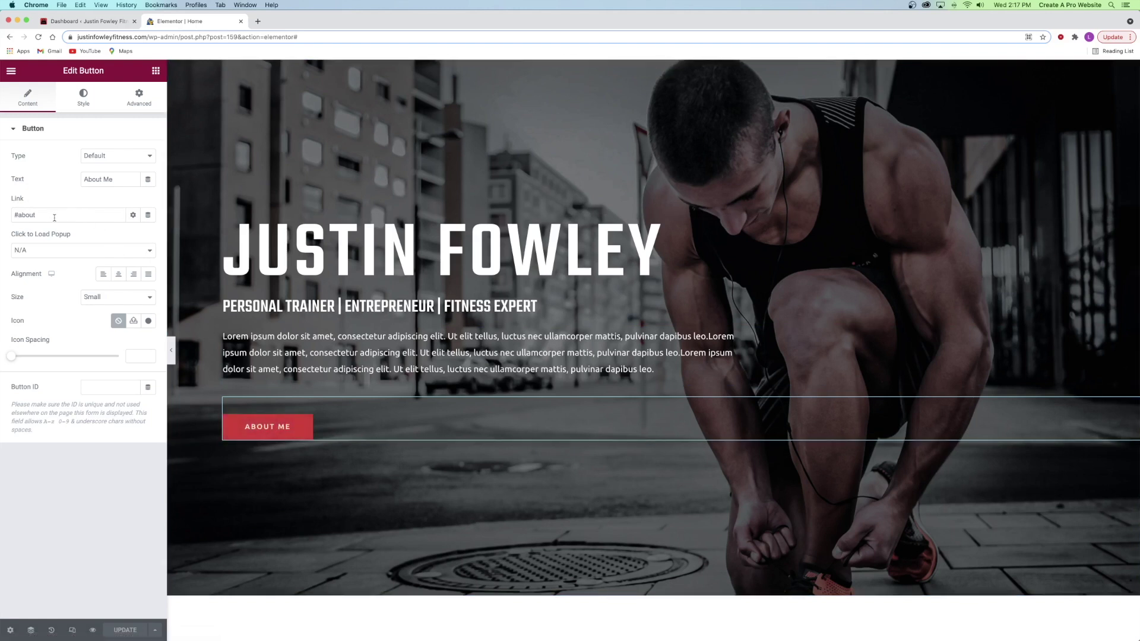
drag(54, 212, 2, 220)
click(80, 198)
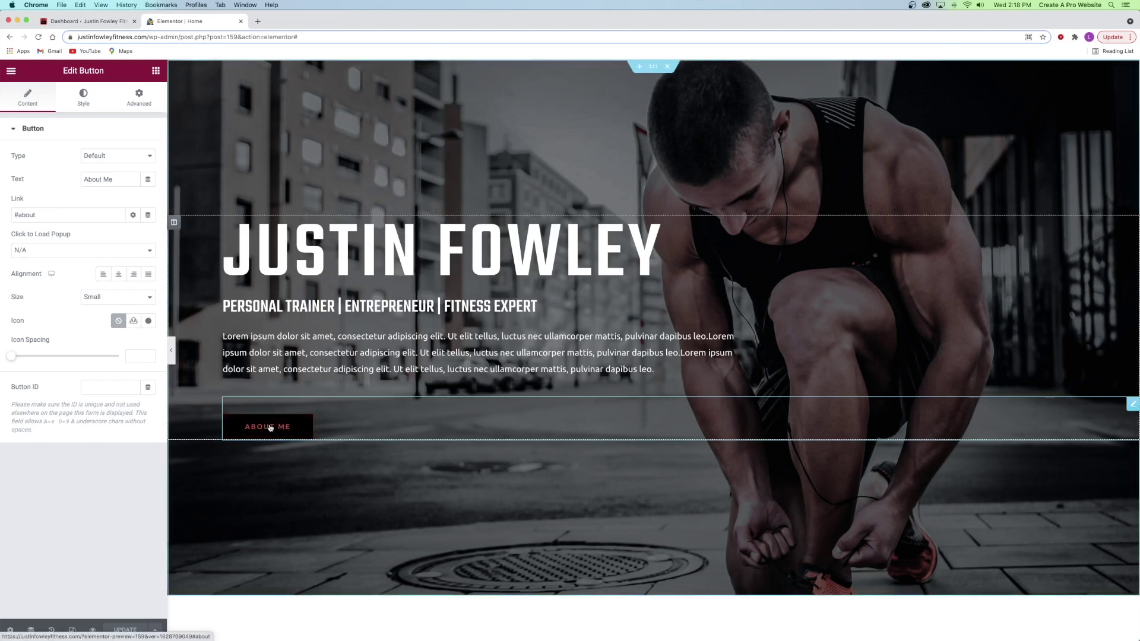
click(270, 427)
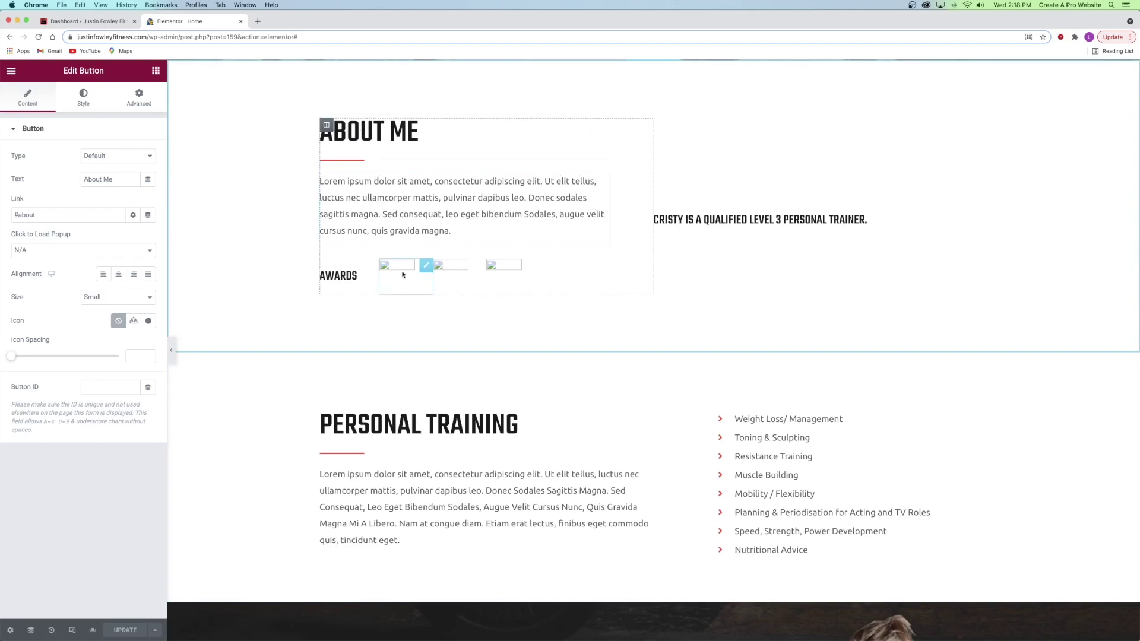
scroll(429, 276, up, 2)
scroll(364, 218, up, 3)
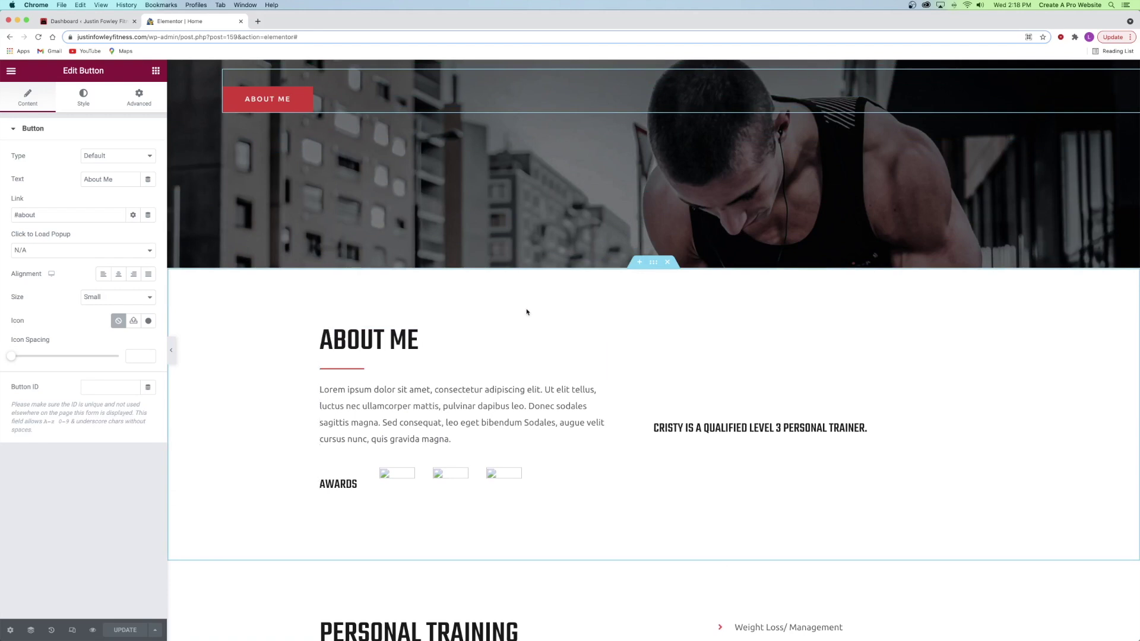
click(655, 263)
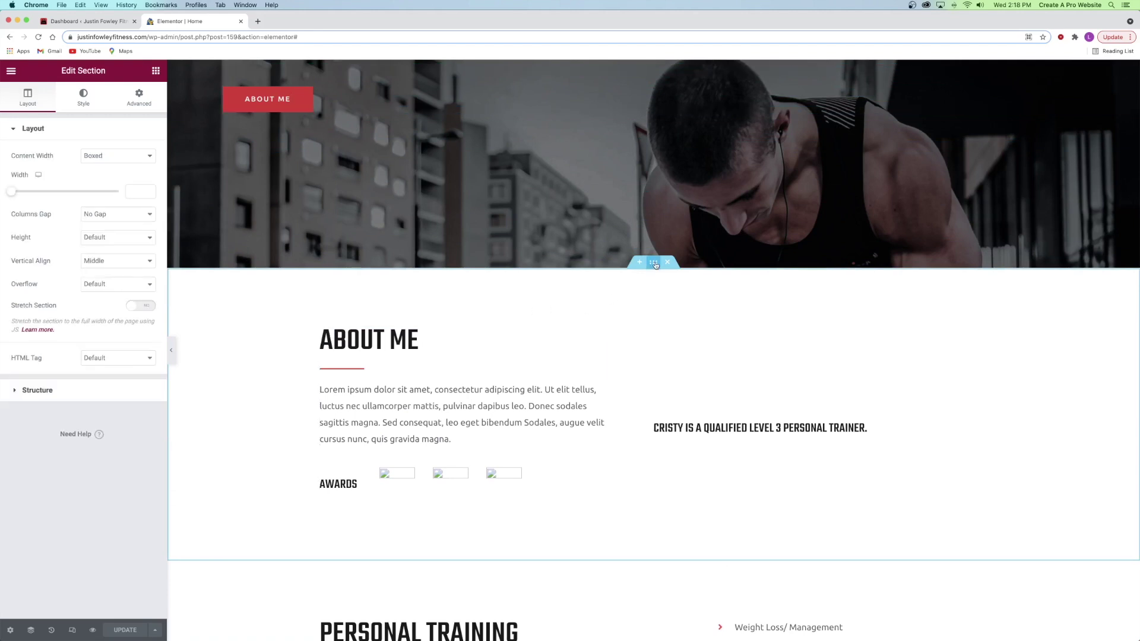
click(147, 103)
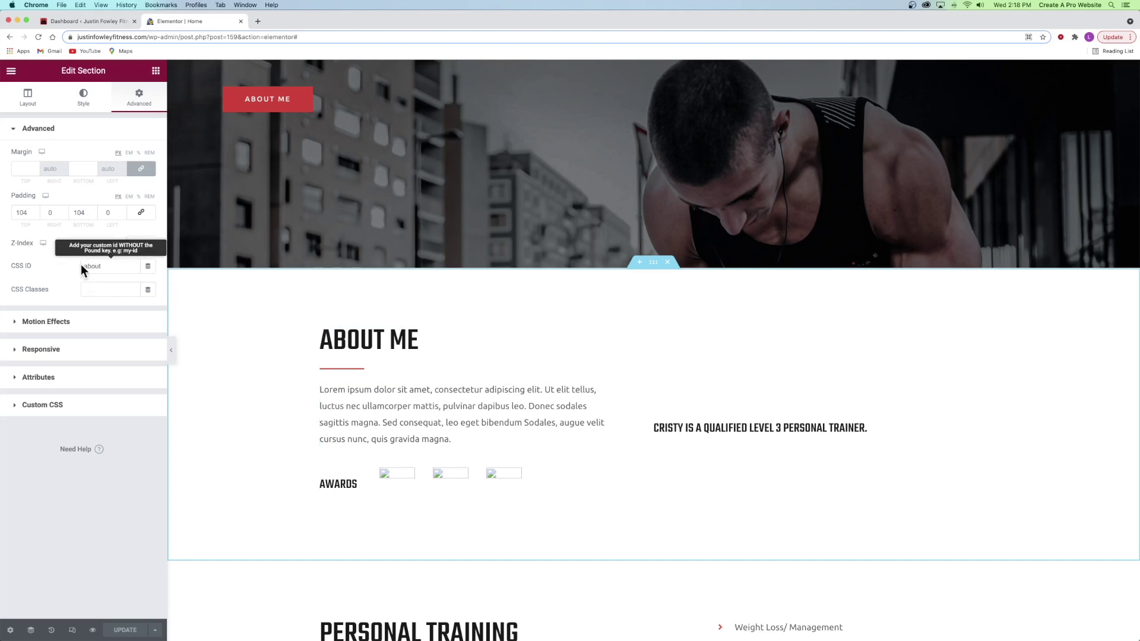
scroll(231, 277, up, 5)
scroll(231, 280, up, 3)
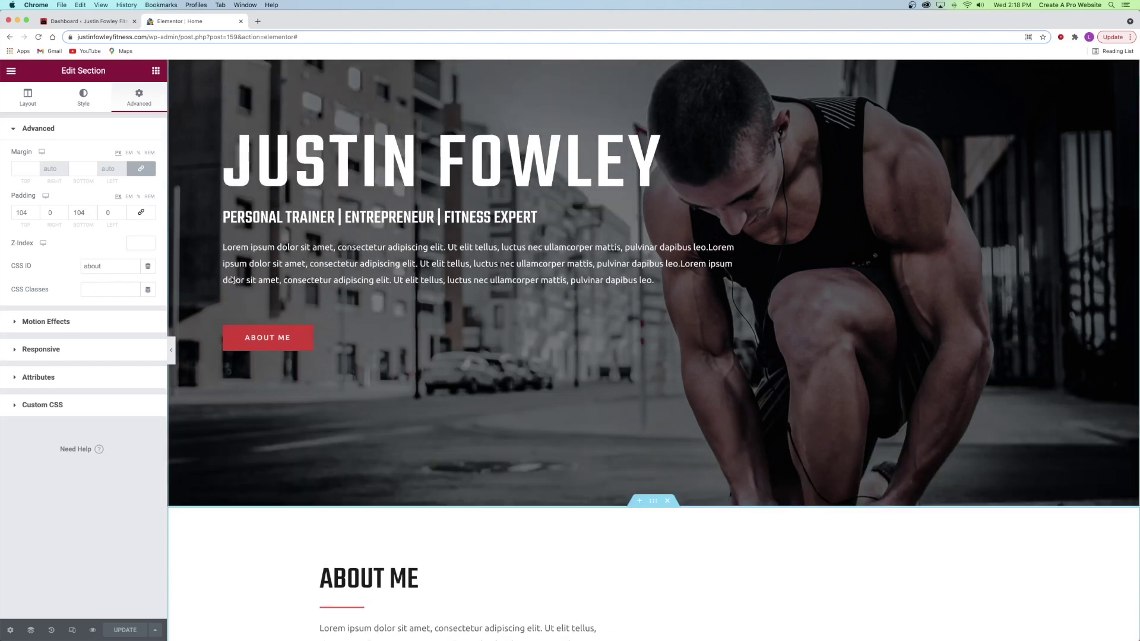
right_click(267, 341)
click(293, 353)
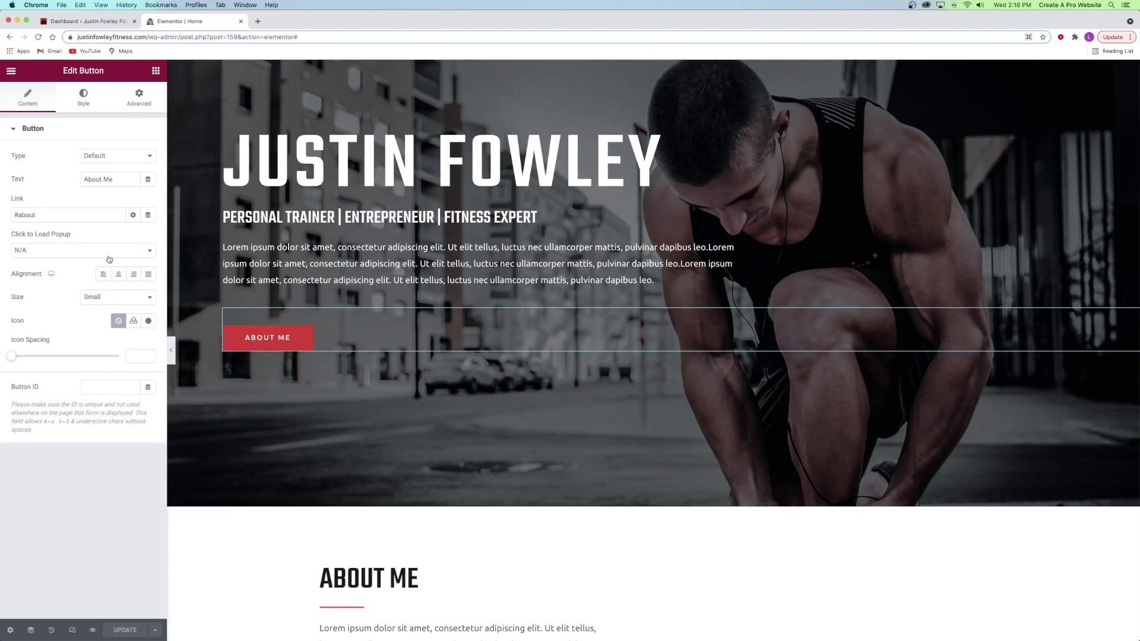
click(270, 336)
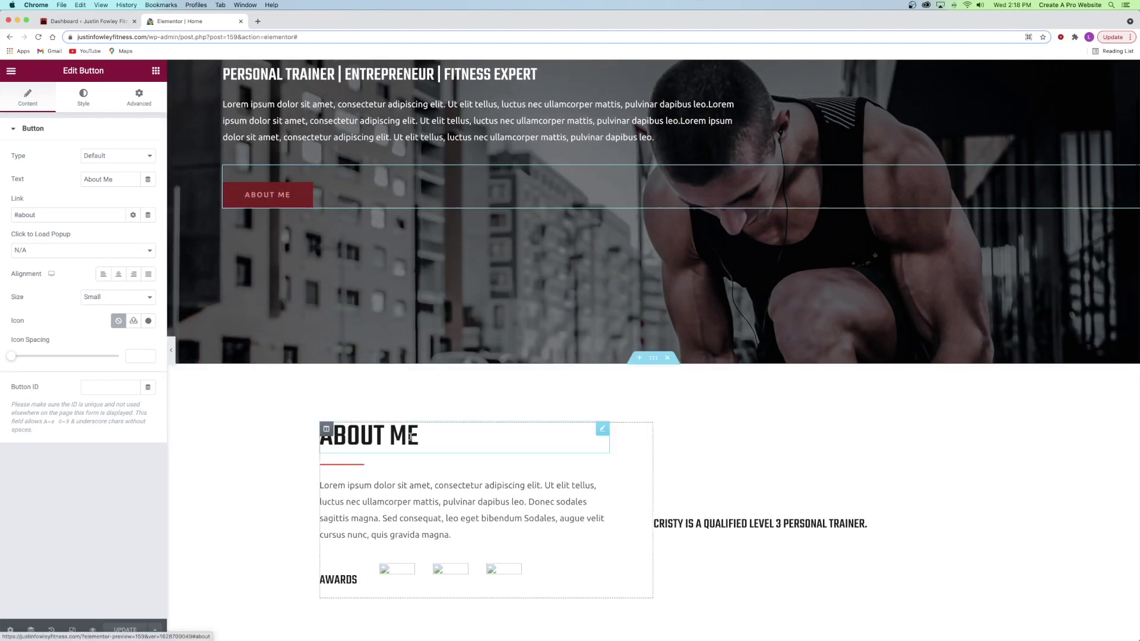
scroll(402, 410, up, 5)
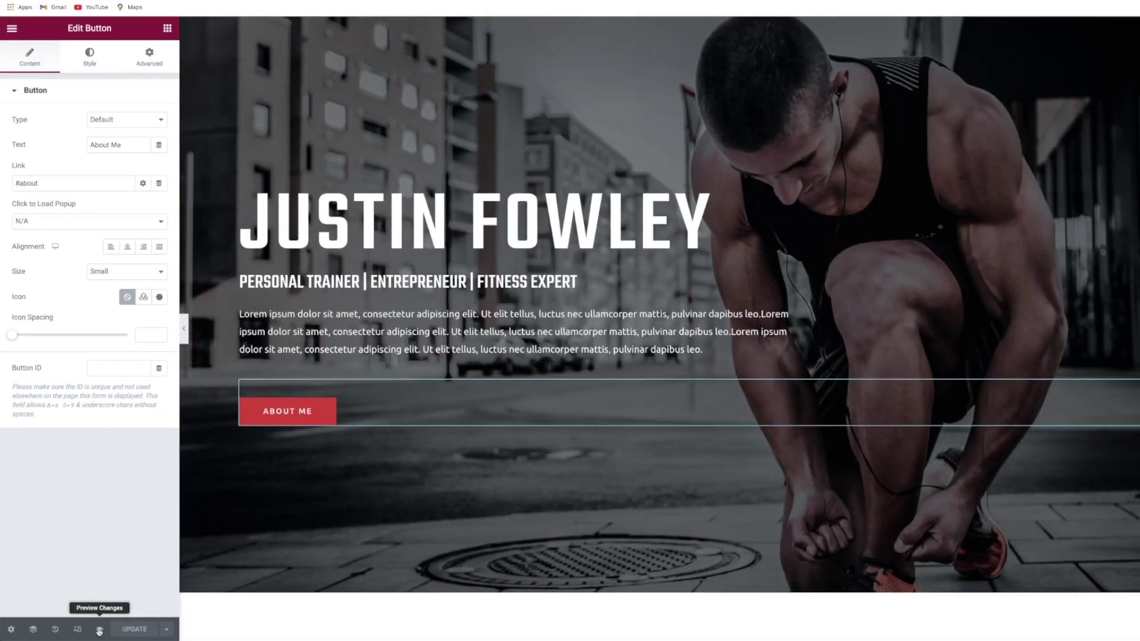
Preview the page in a new tab, test the About Me and Training links, then open Customize
click(180, 621)
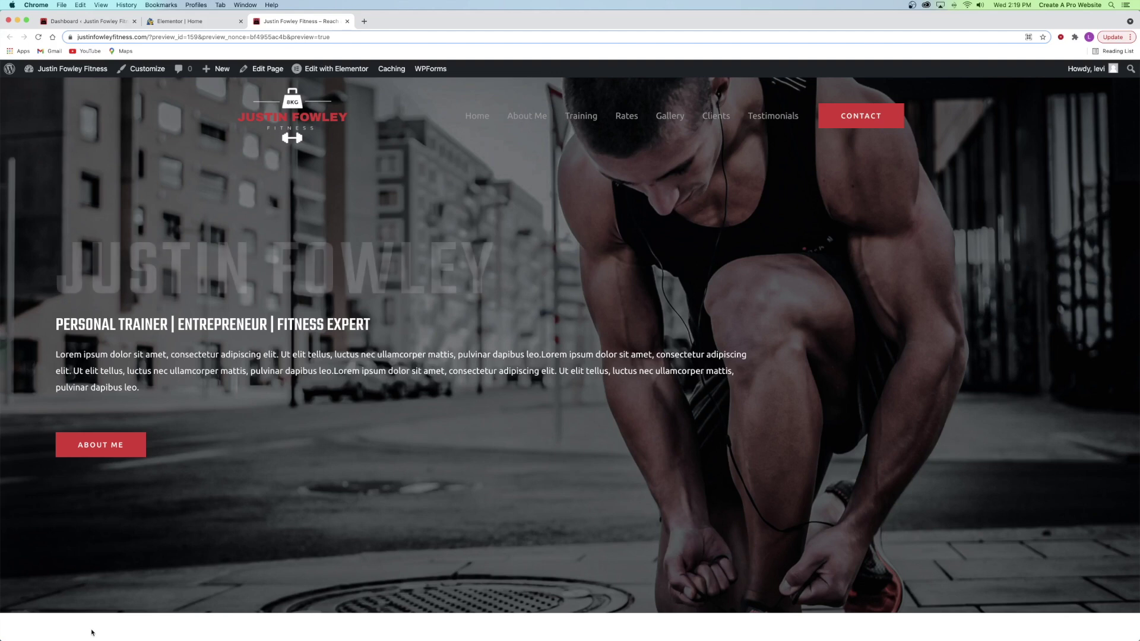
click(530, 118)
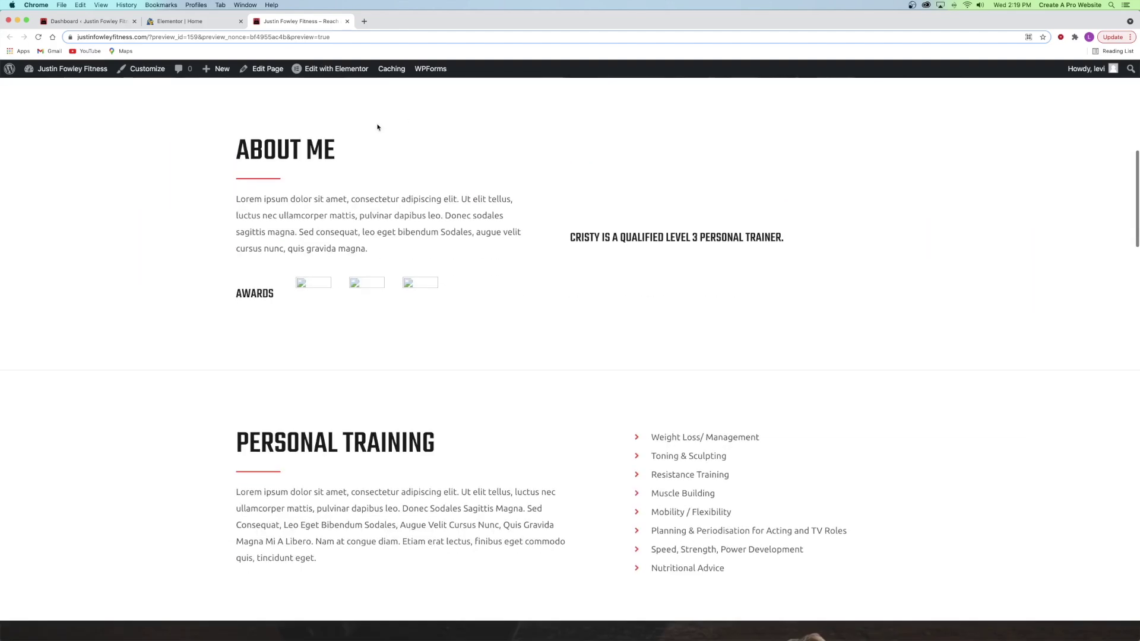
scroll(330, 180, up, 10)
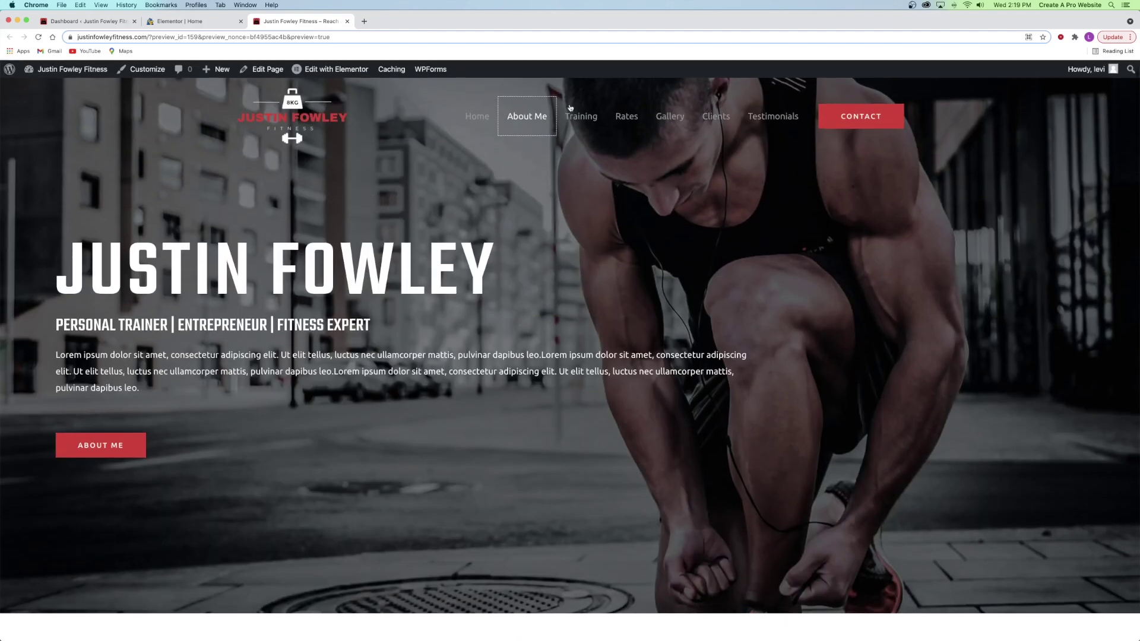
click(576, 116)
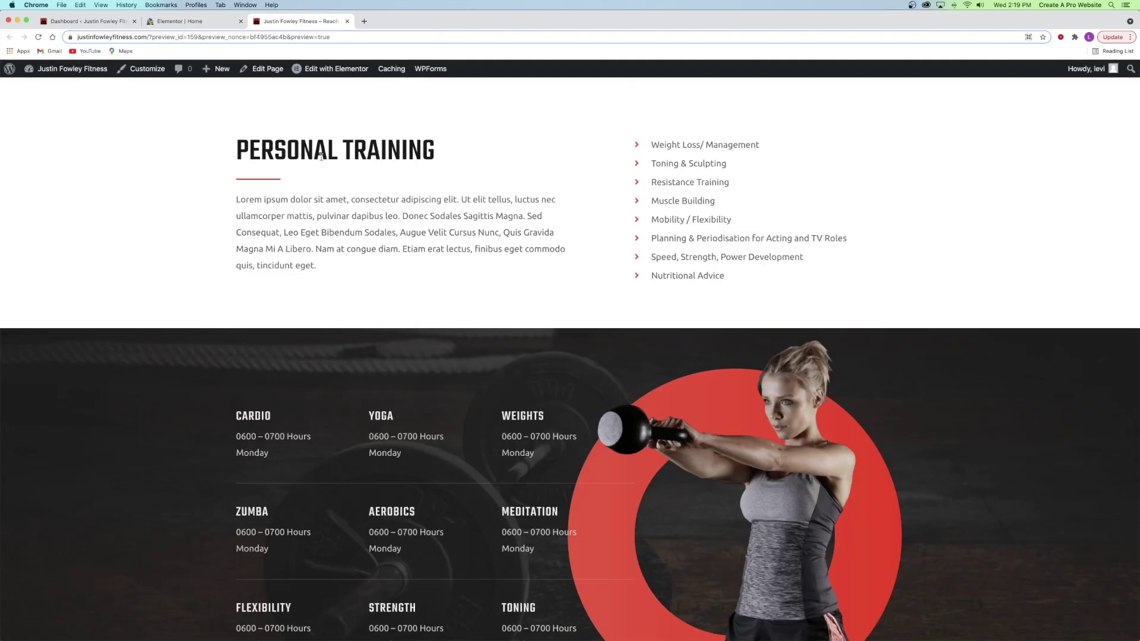
drag(656, 138, 771, 256)
click(657, 224)
scroll(671, 224, up, 10)
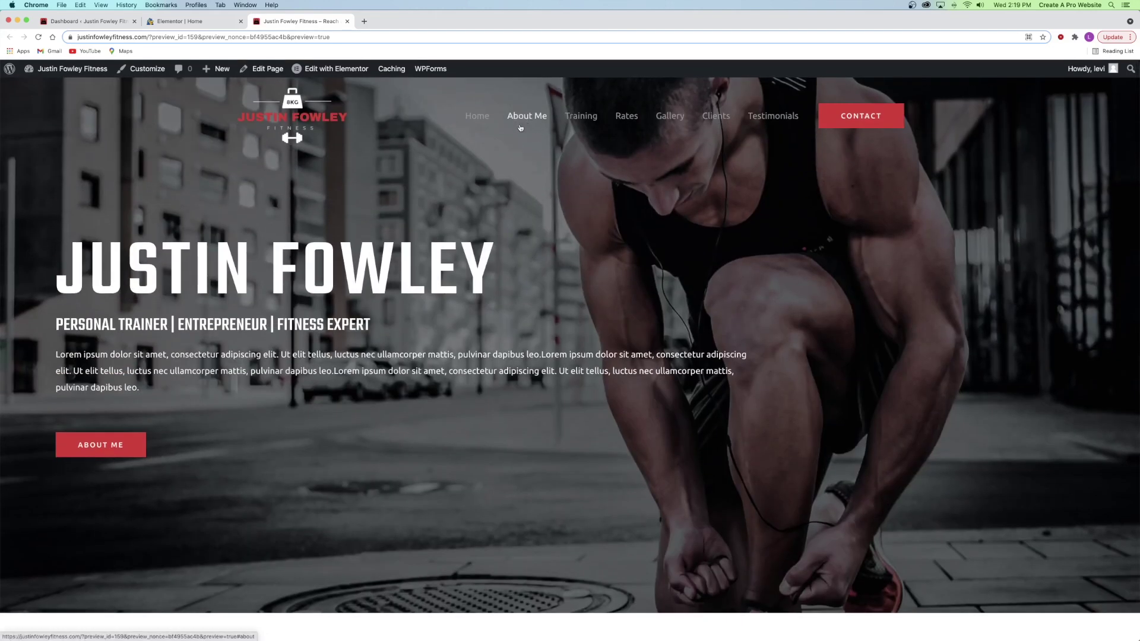
click(136, 71)
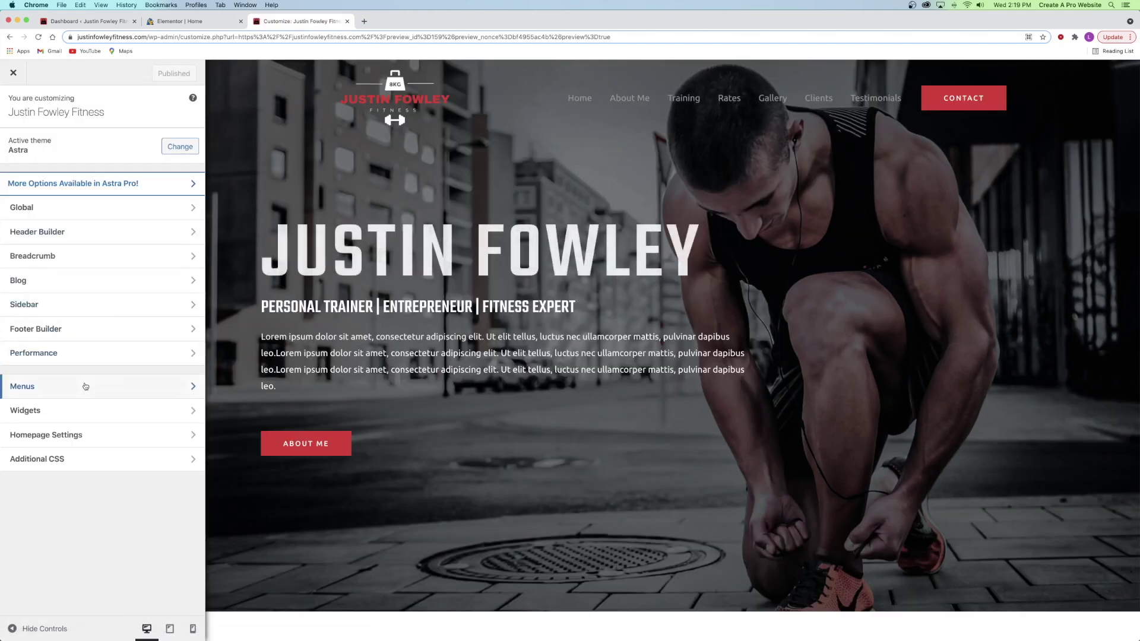
Inspect the Top Navigation menu's About Me, Training and Rates items without changing them
click(86, 387)
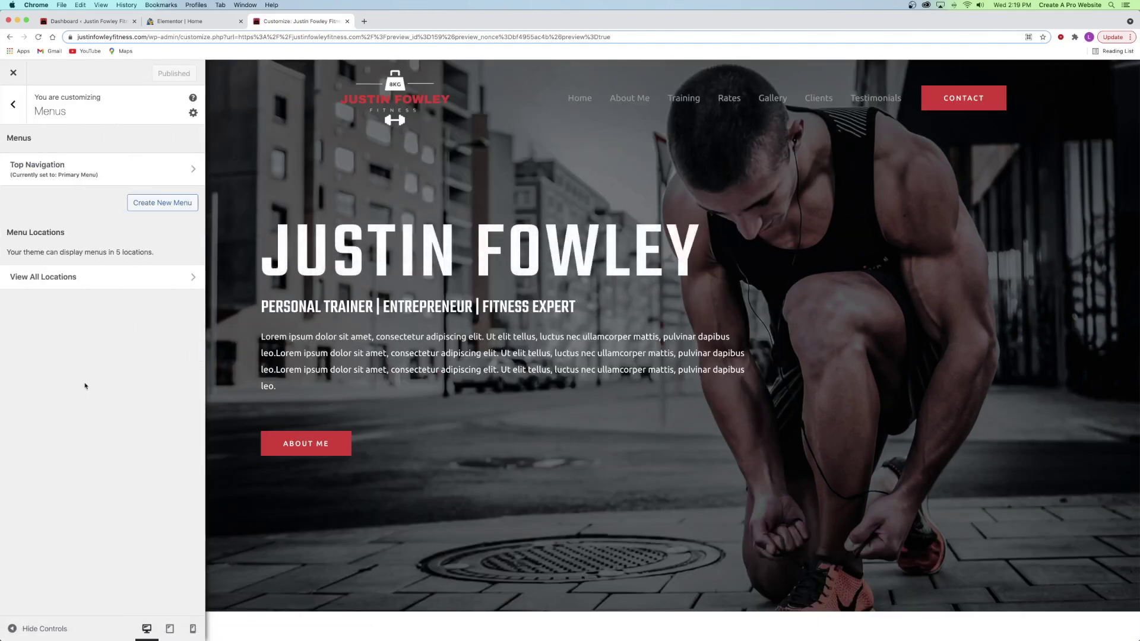
click(93, 175)
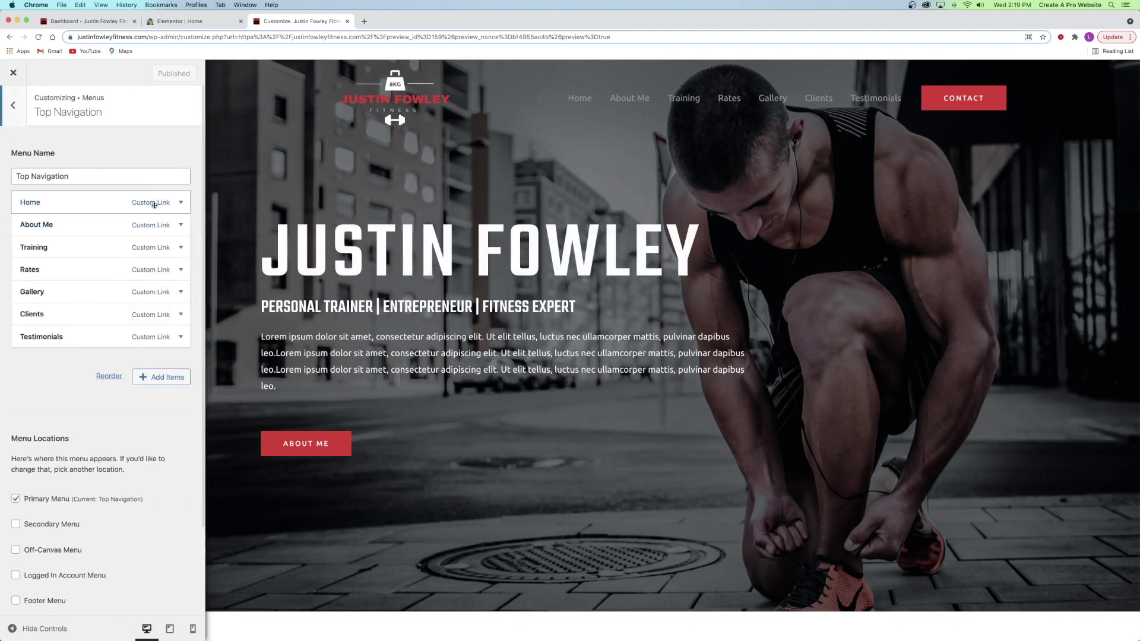
click(44, 224)
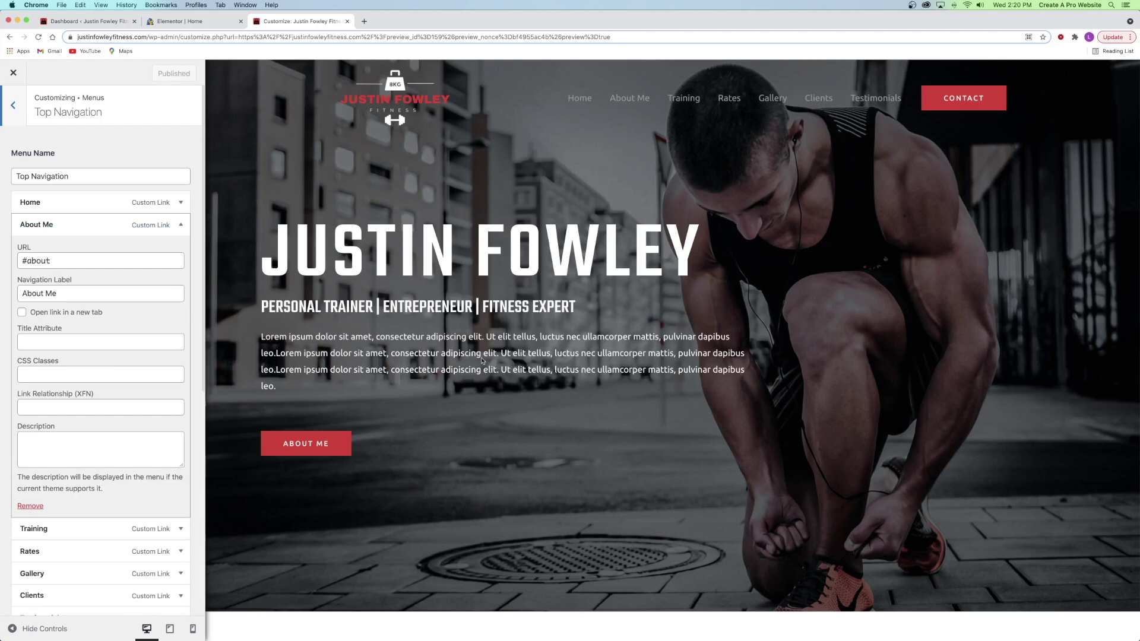
scroll(482, 362, down, 2)
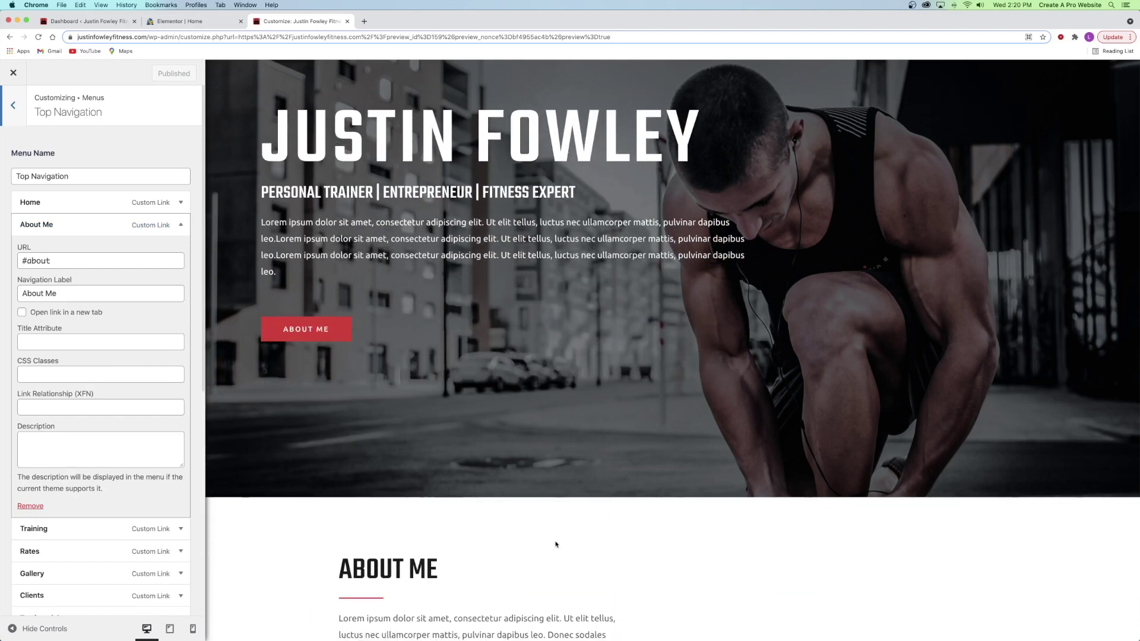
click(33, 223)
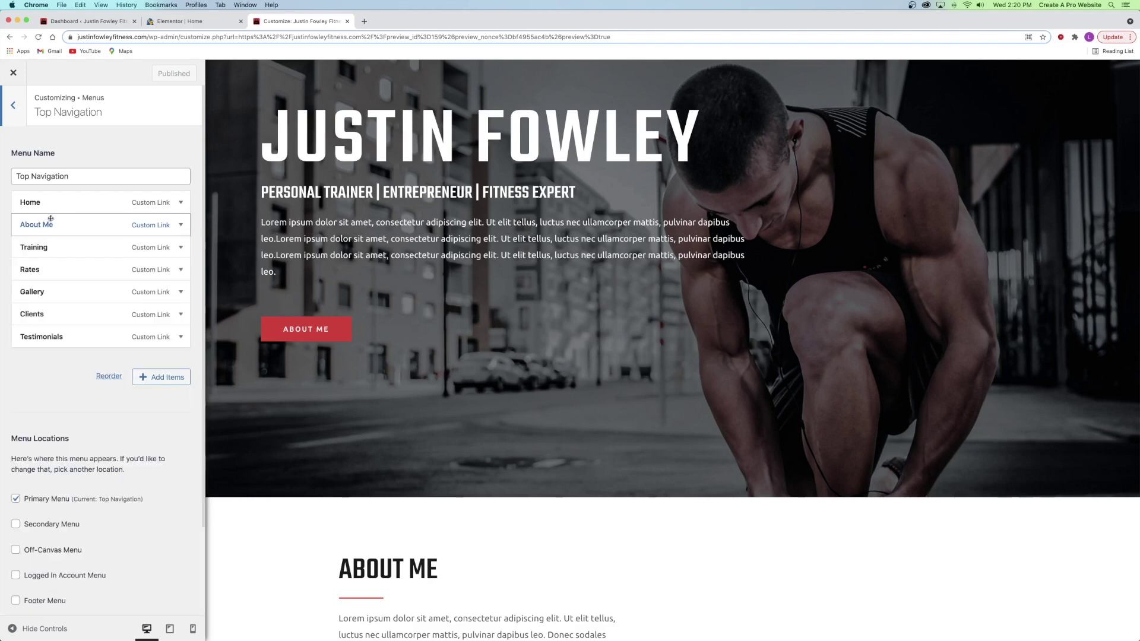
click(69, 247)
click(70, 247)
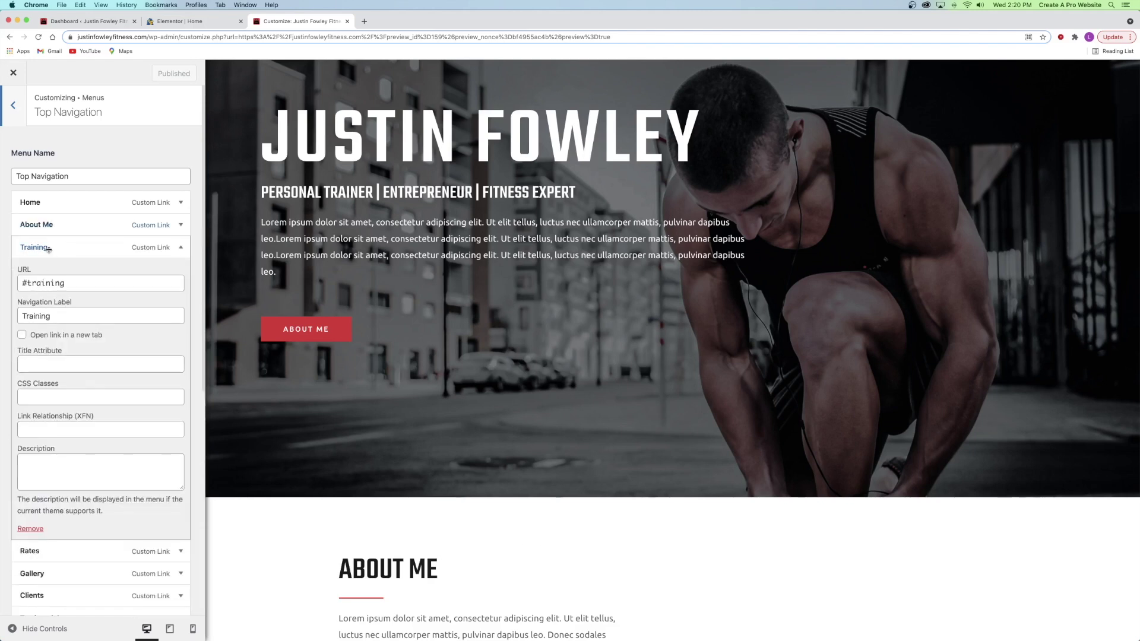
click(50, 277)
click(49, 275)
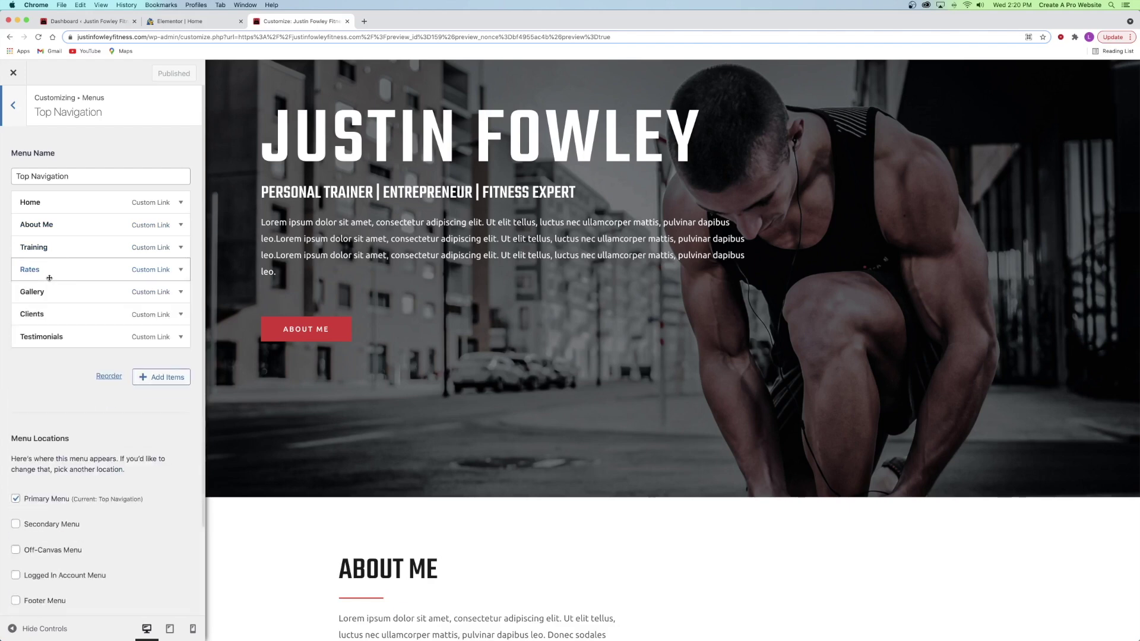
Close the Customizer tab to return to the Elementor Home editor
scroll(499, 272, down, 10)
scroll(534, 273, up, 15)
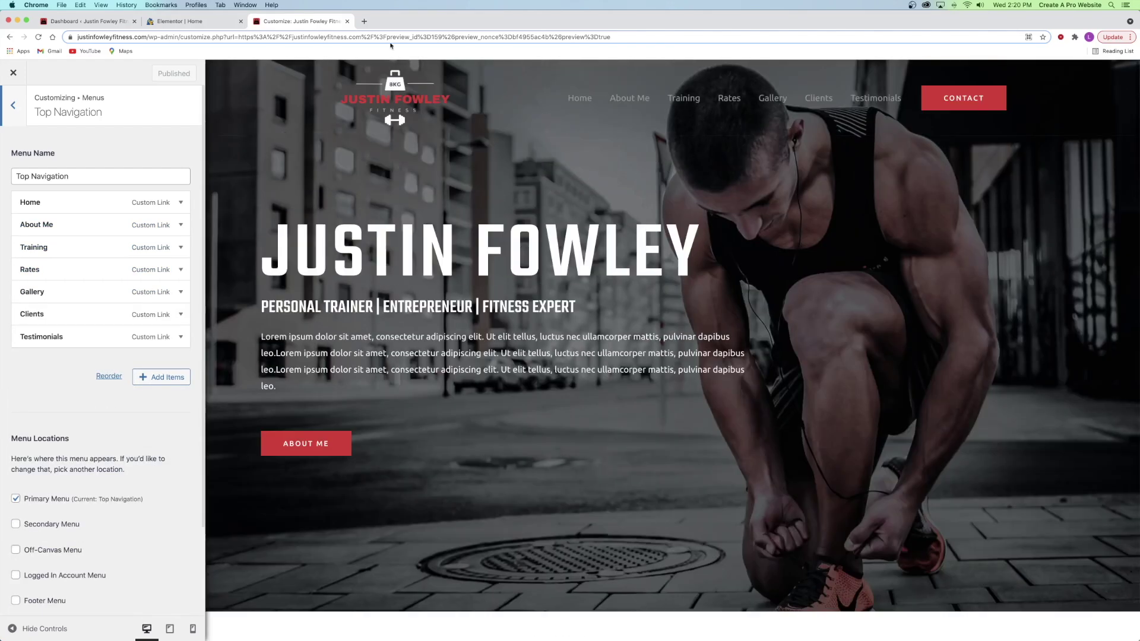
click(348, 22)
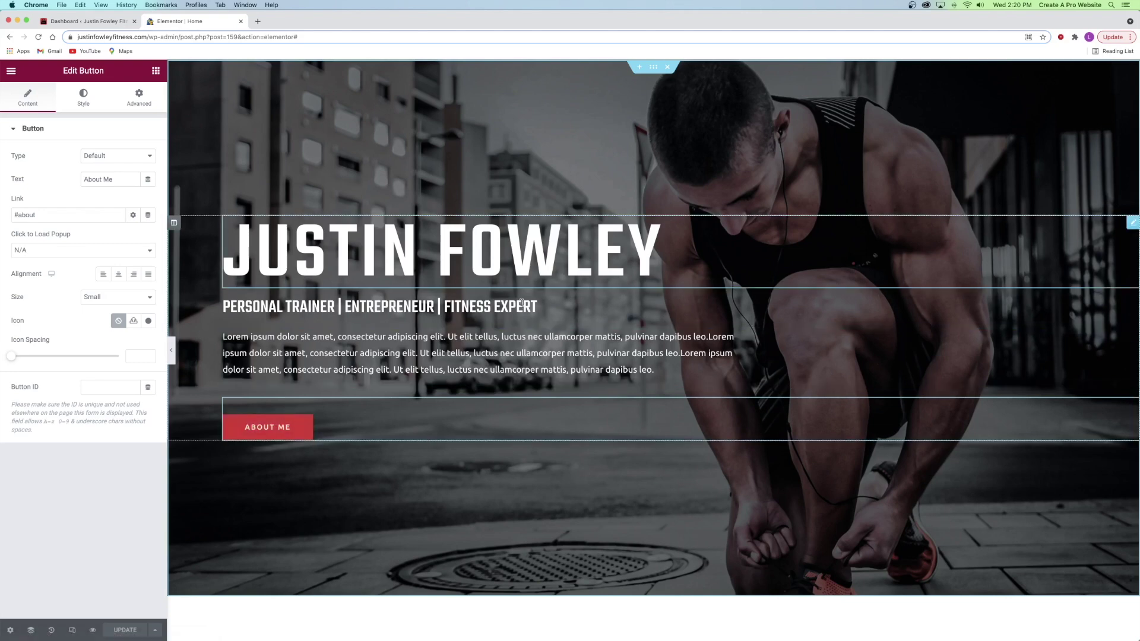
Scroll to About Me and open the empty image widget's media library, then dismiss it
scroll(521, 303, down, 6)
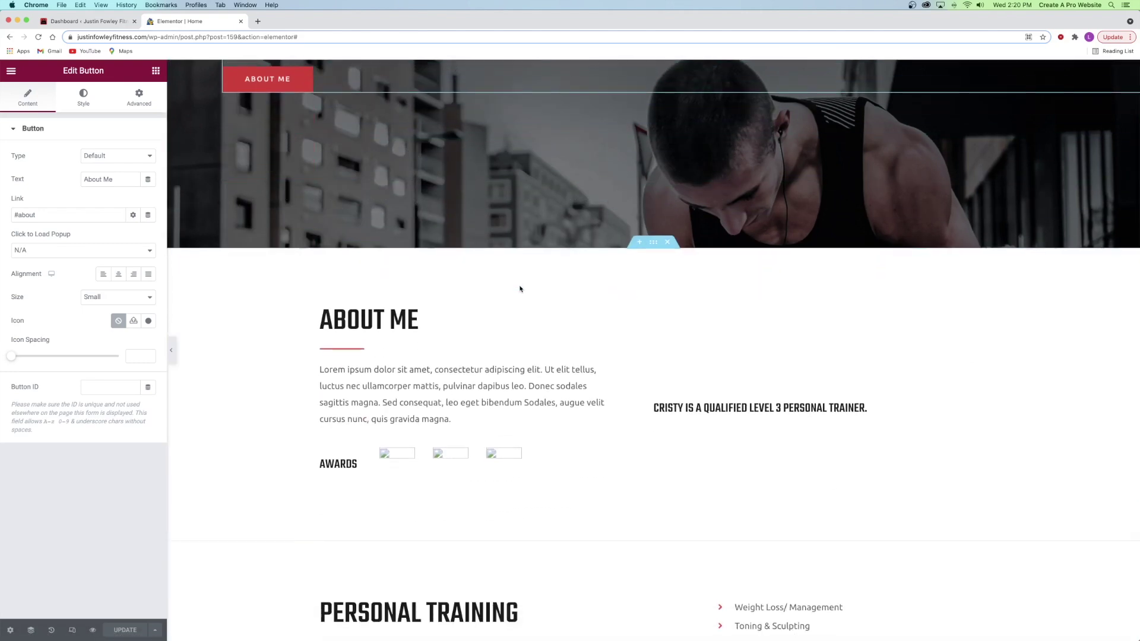
scroll(521, 288, down, 2)
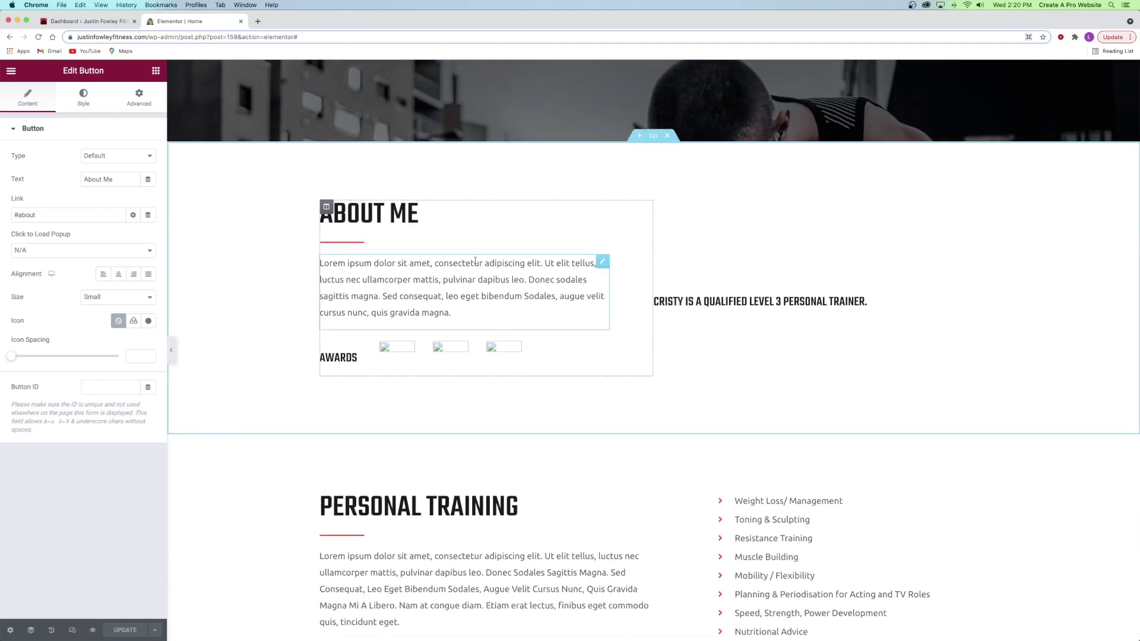
click(425, 279)
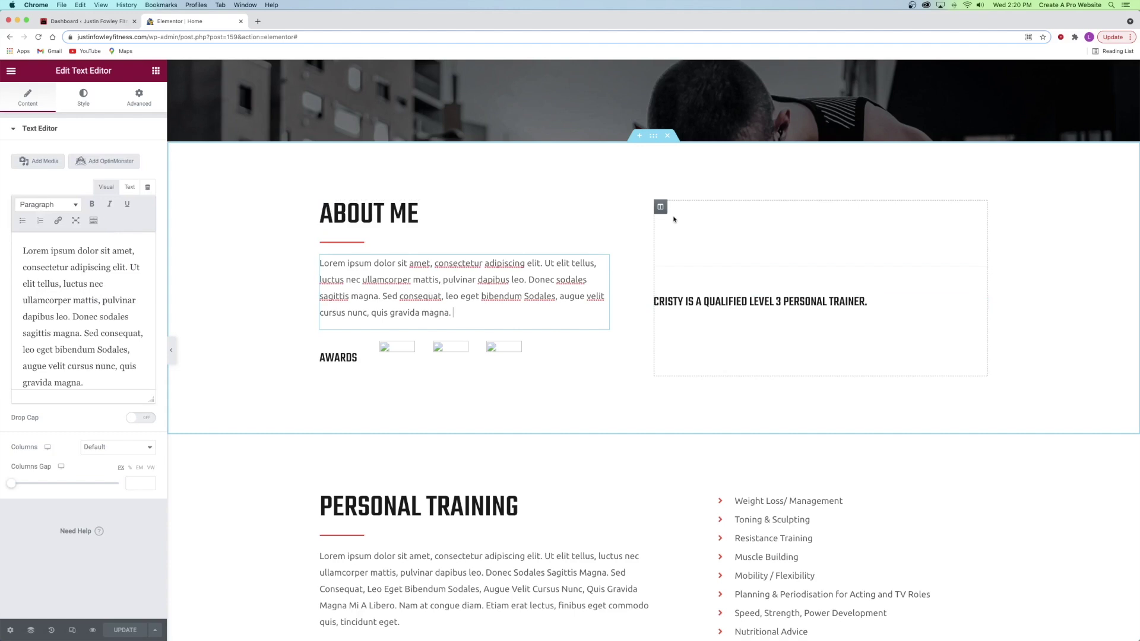
right_click(755, 278)
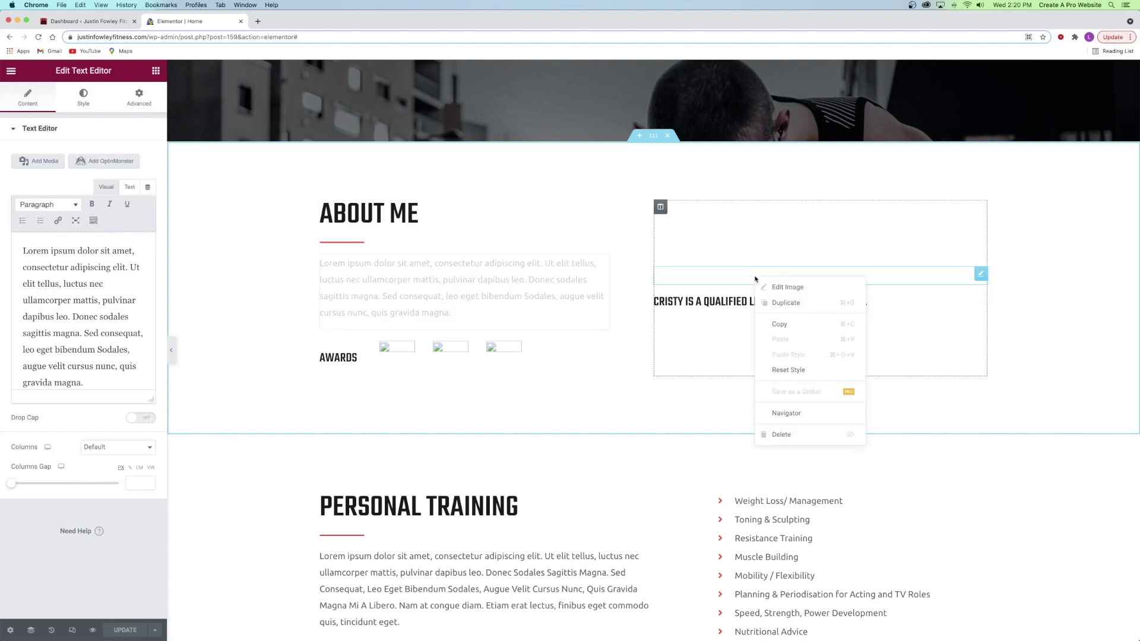
click(770, 286)
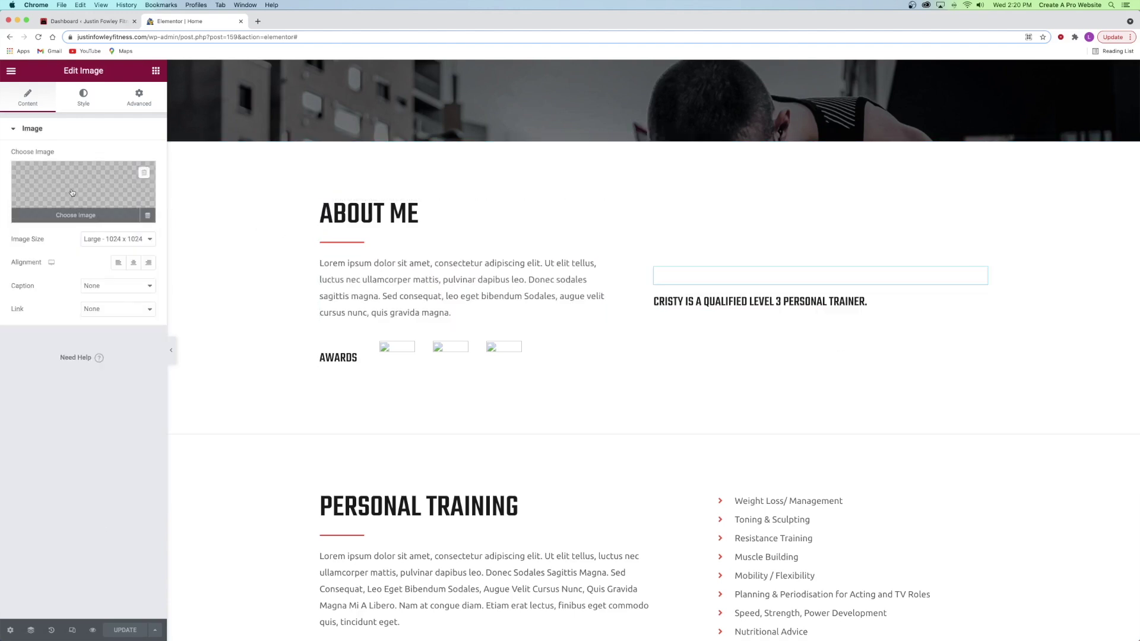
click(71, 192)
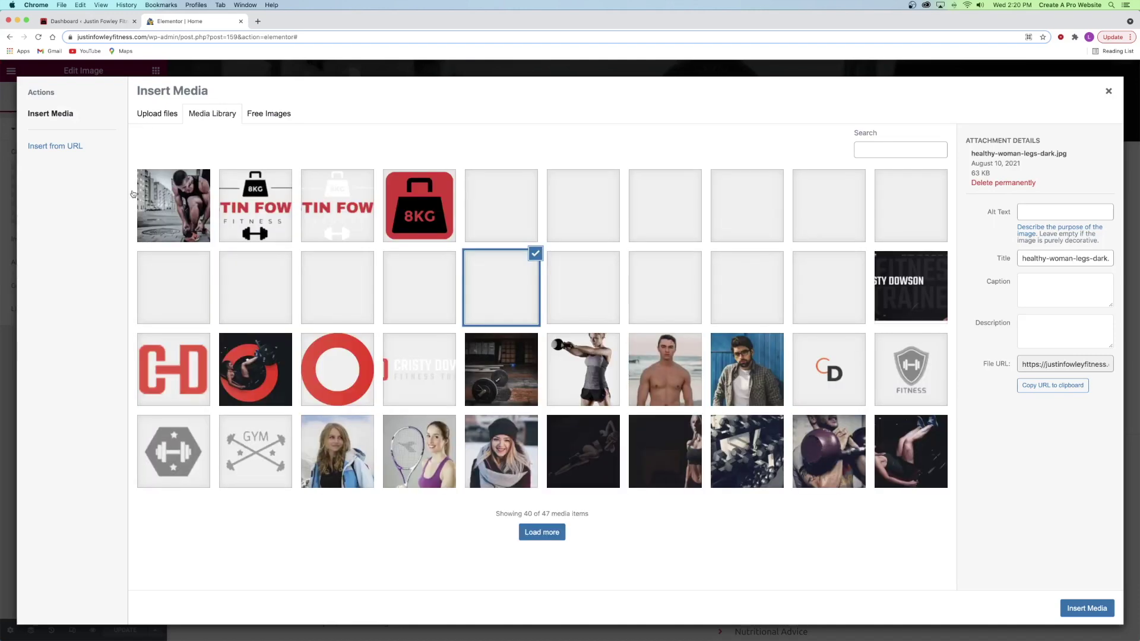
click(1108, 91)
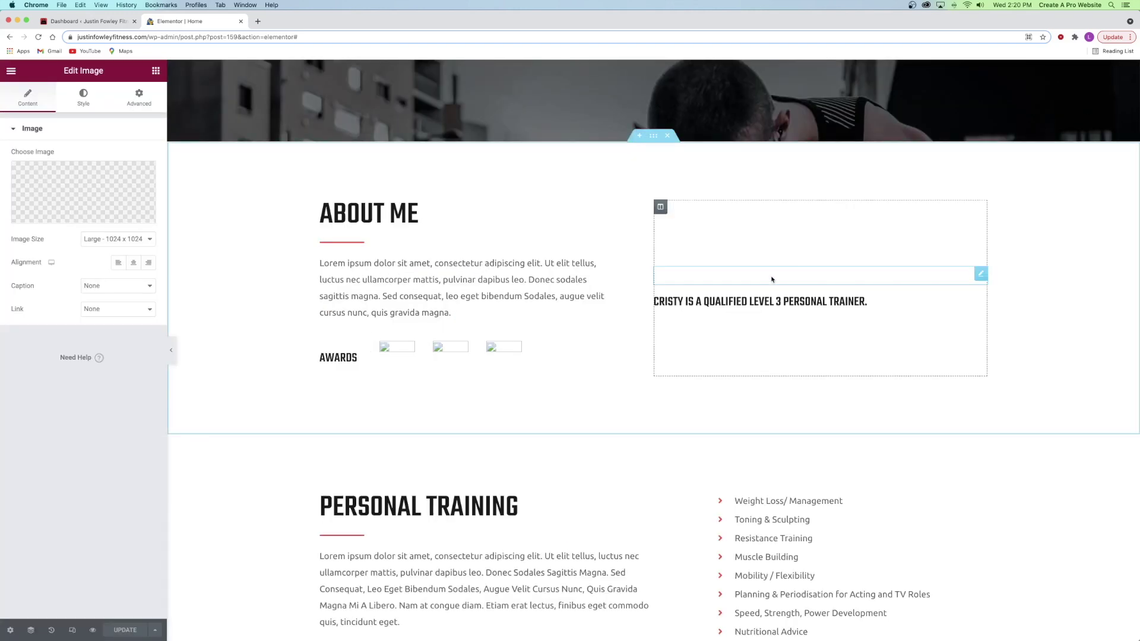
Upload a gym photo from Astra Images and insert it into the About Me image
right_click(978, 275)
click(996, 285)
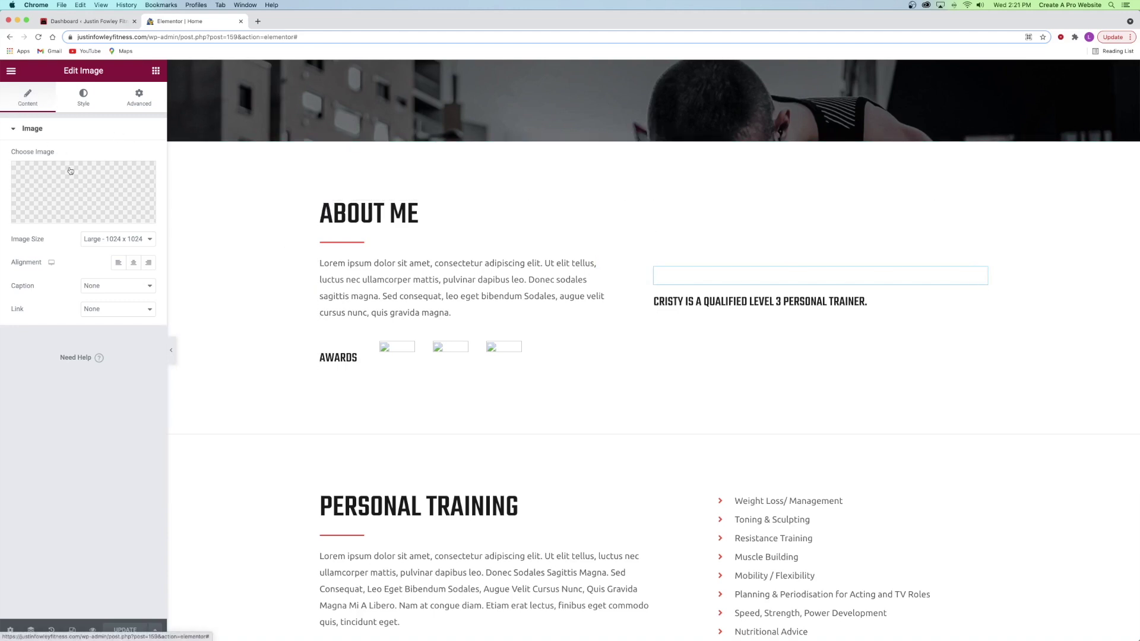
click(80, 184)
click(157, 117)
click(612, 313)
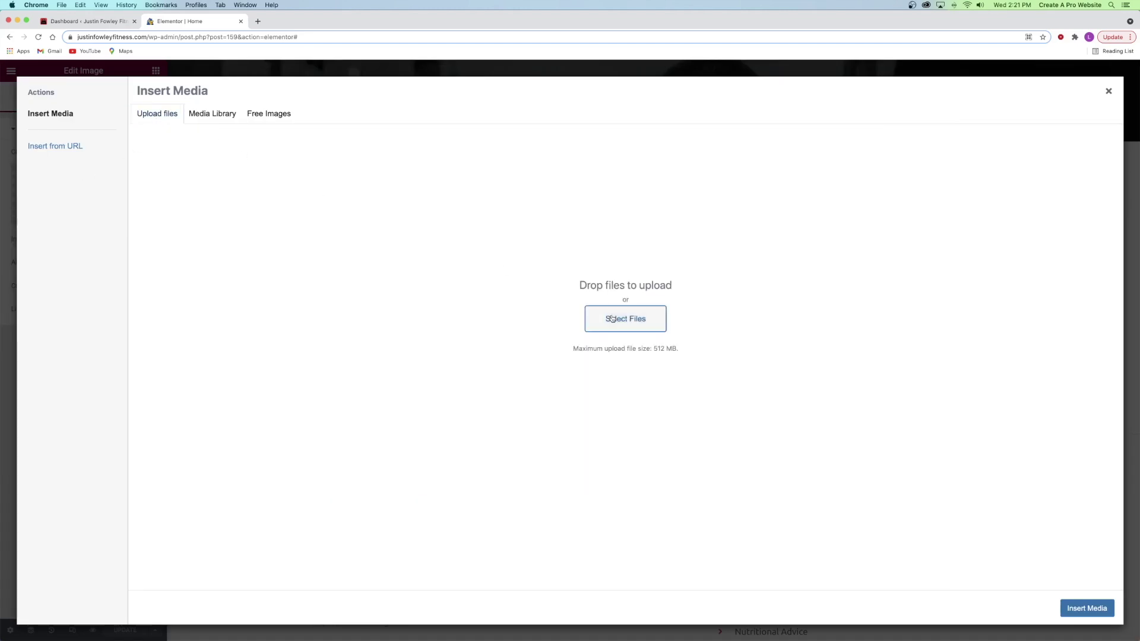
click(649, 97)
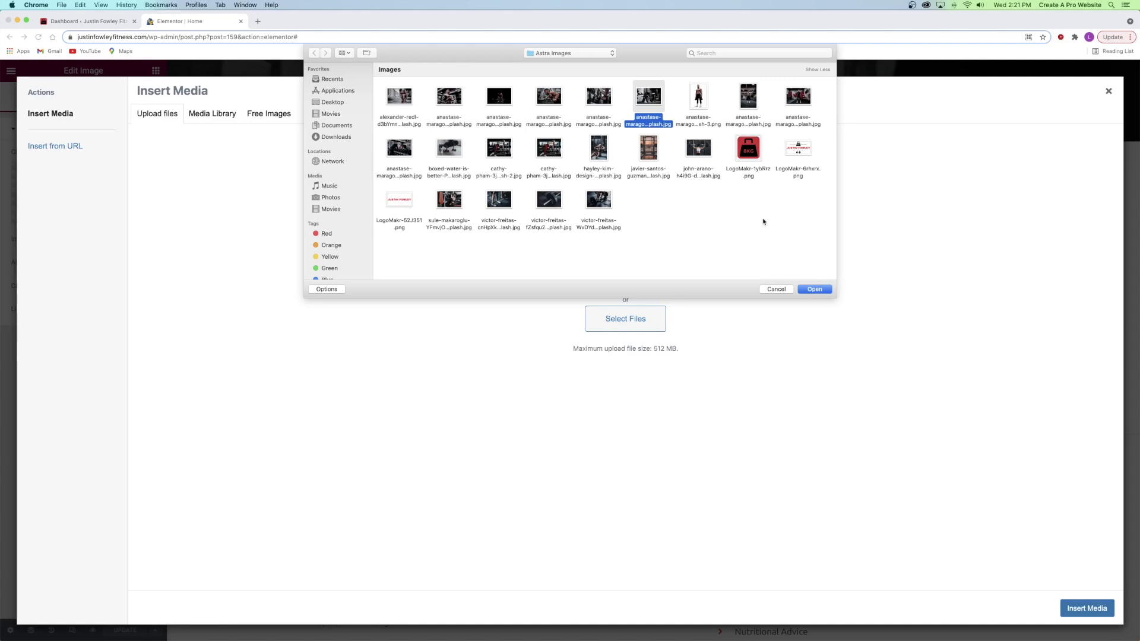
click(808, 289)
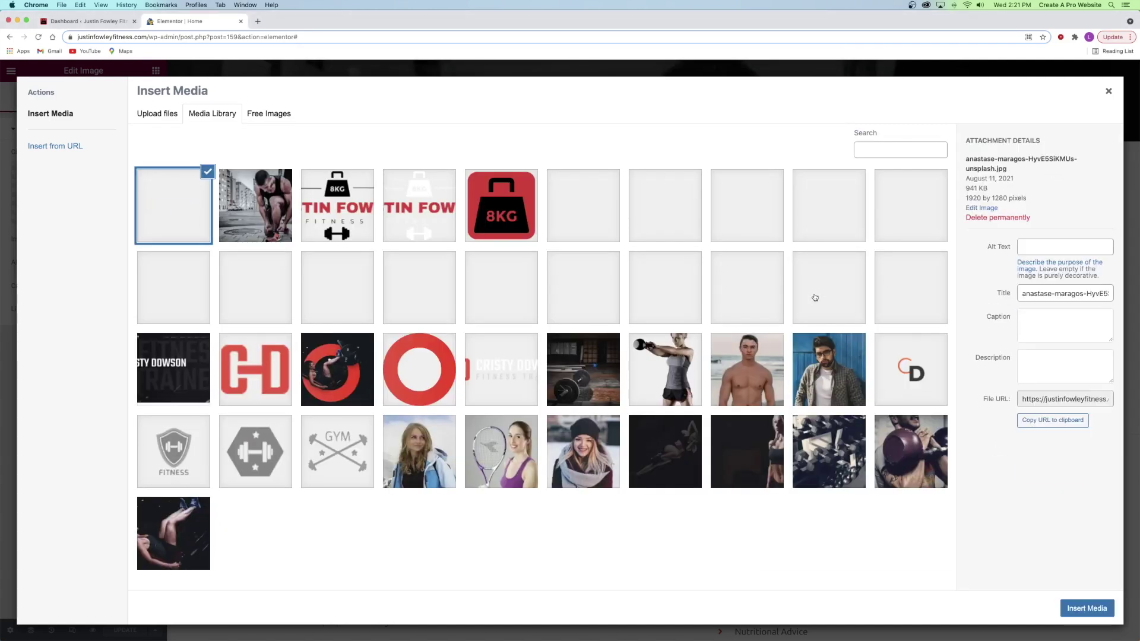
click(1087, 608)
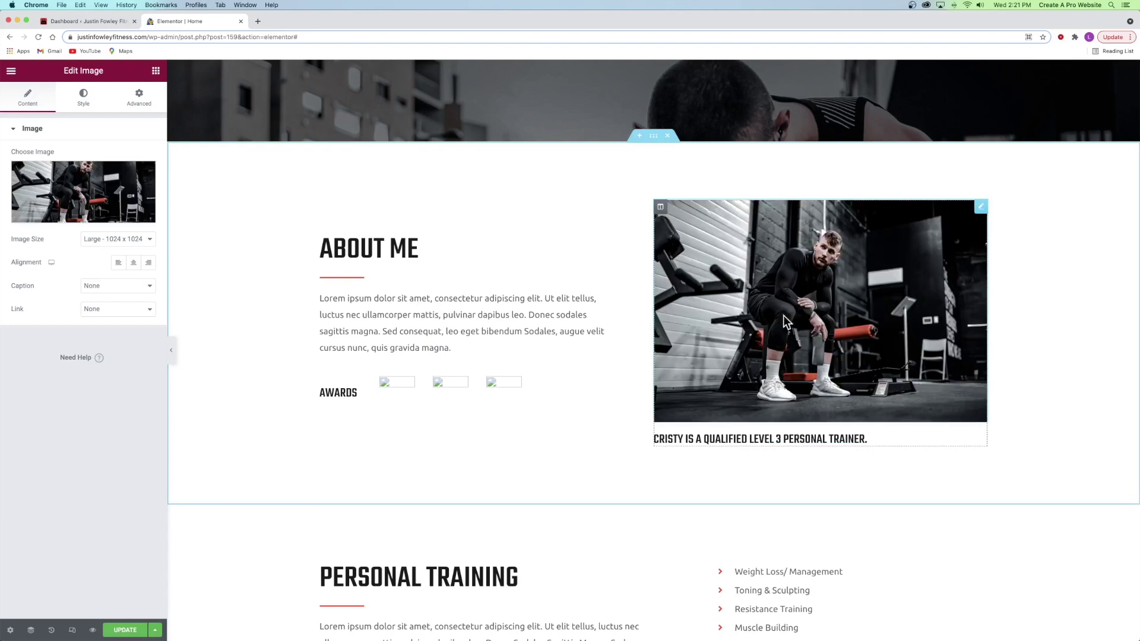
scroll(778, 305, up, 7)
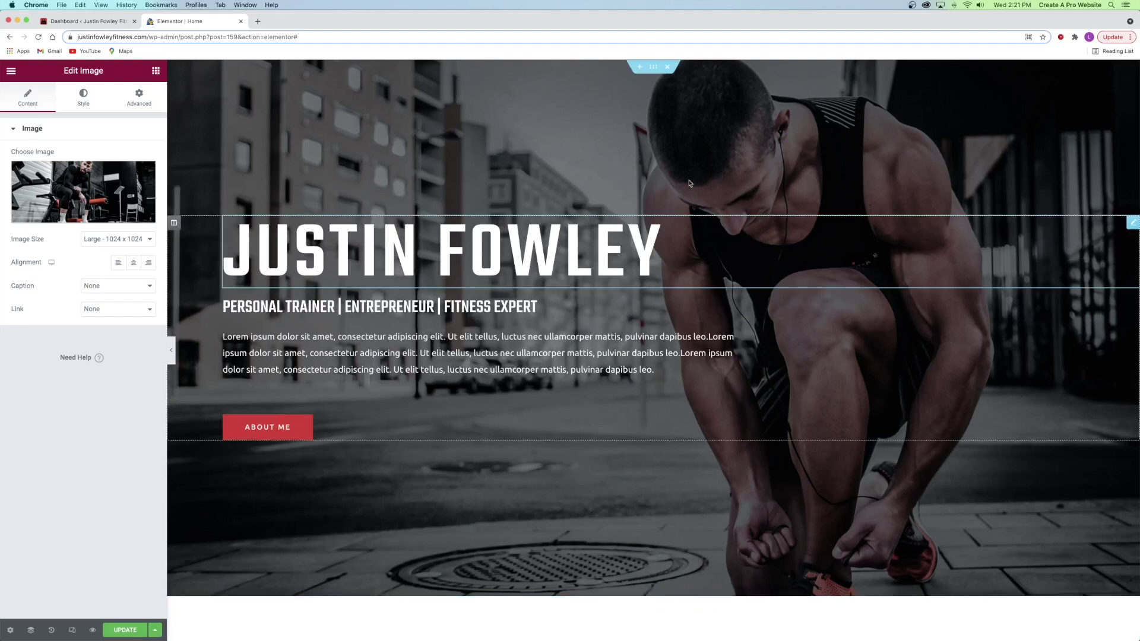
scroll(721, 237, down, 5)
scroll(721, 237, down, 4)
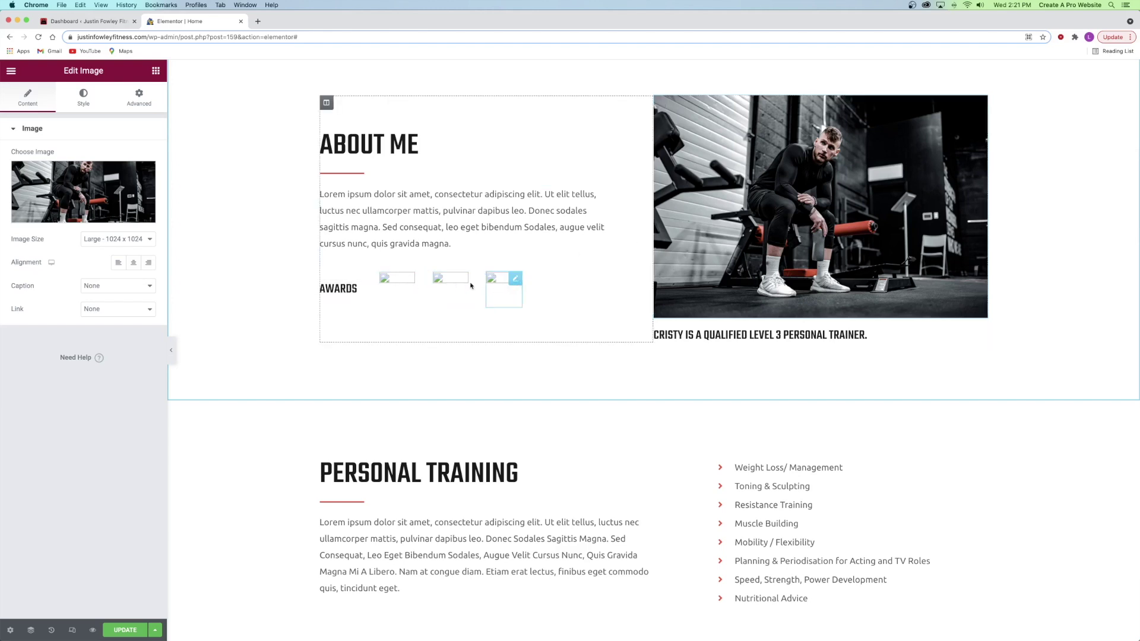
Set the first award image to the FITNESS shield from the media library
click(405, 284)
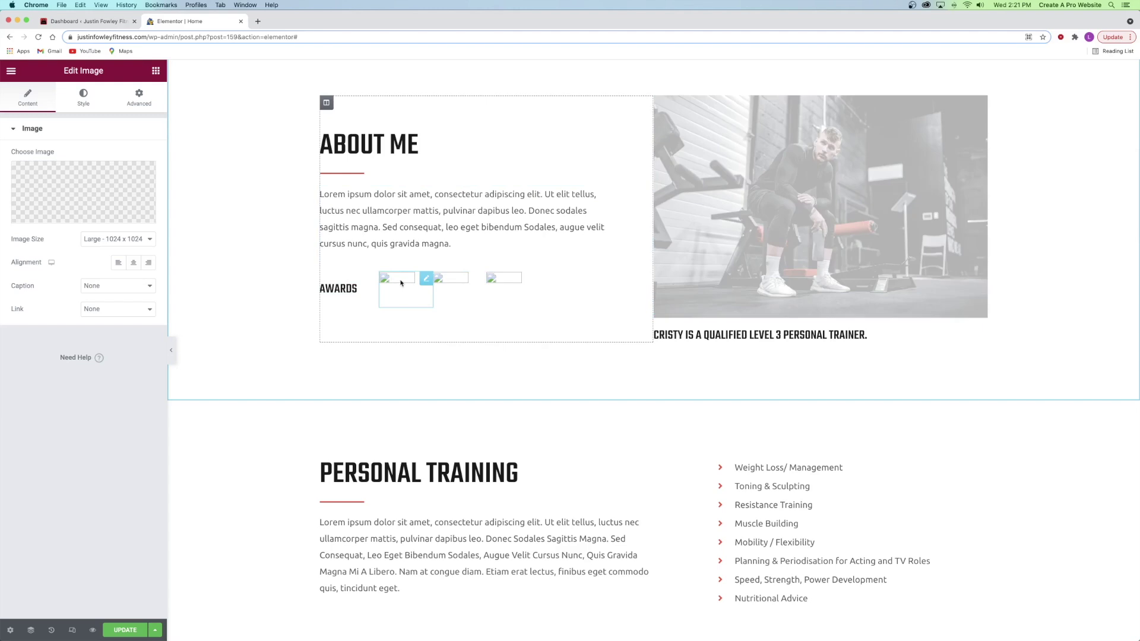
right_click(401, 284)
click(425, 291)
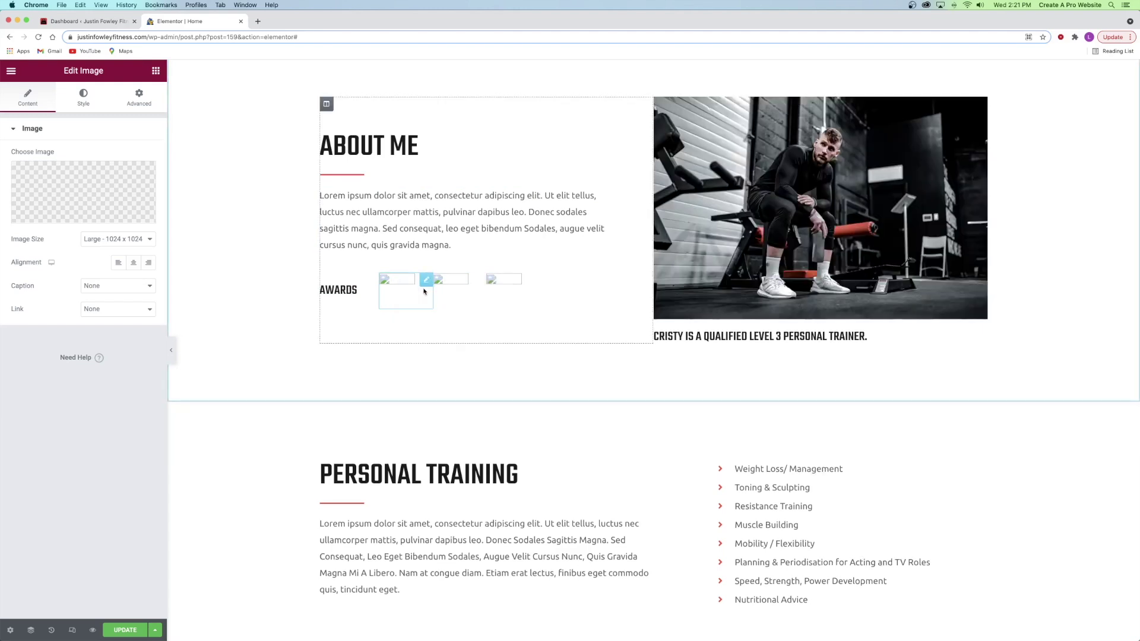
click(95, 187)
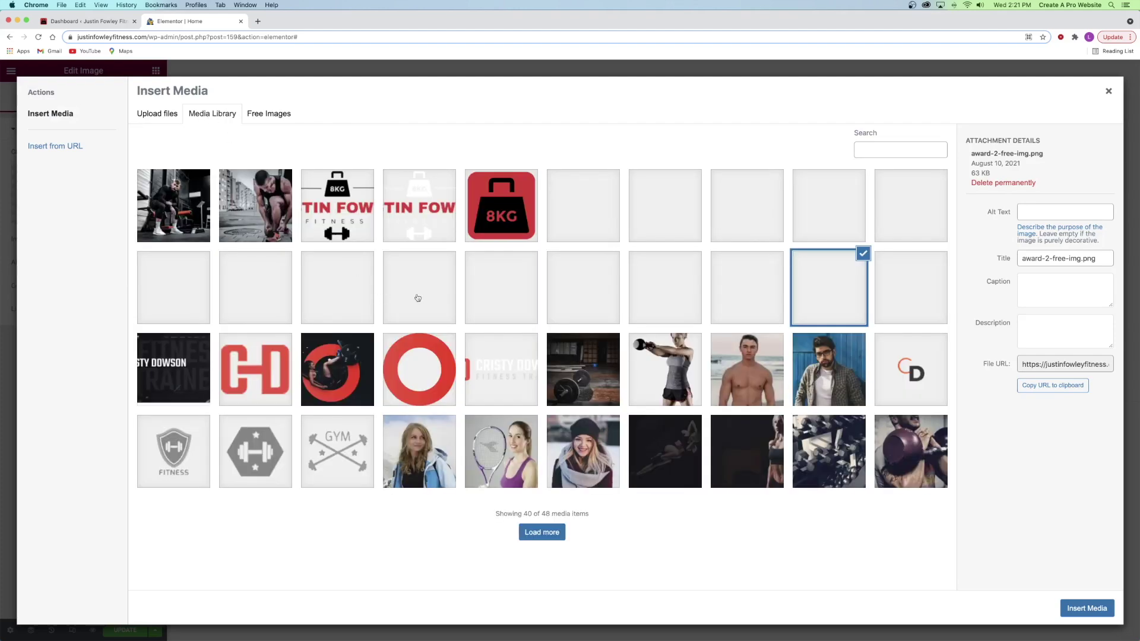
click(747, 288)
click(212, 114)
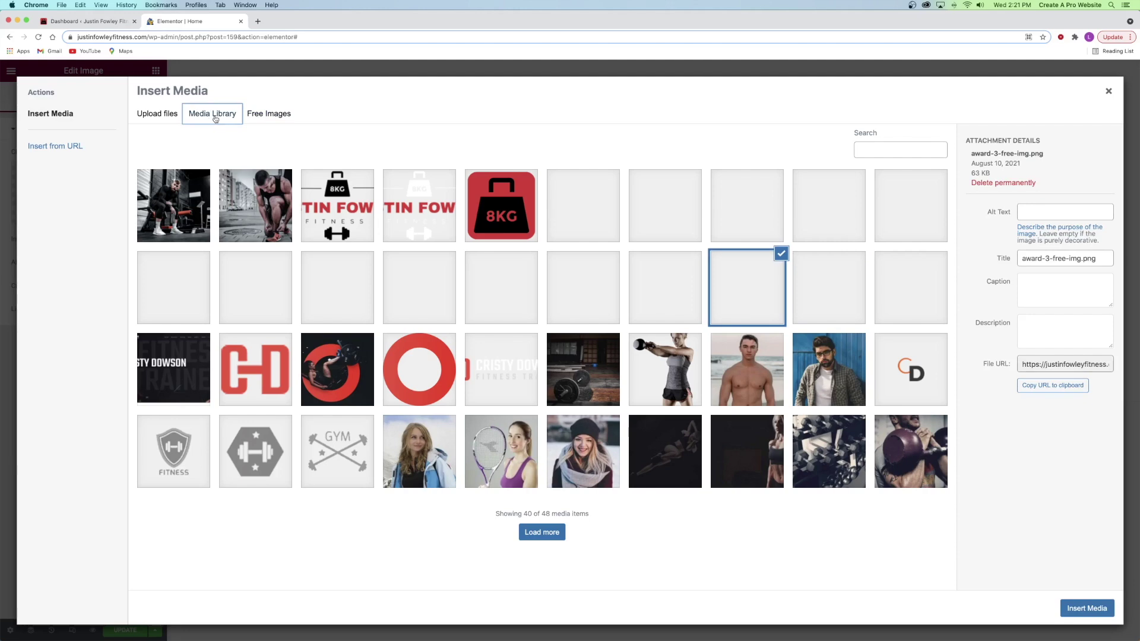
click(182, 459)
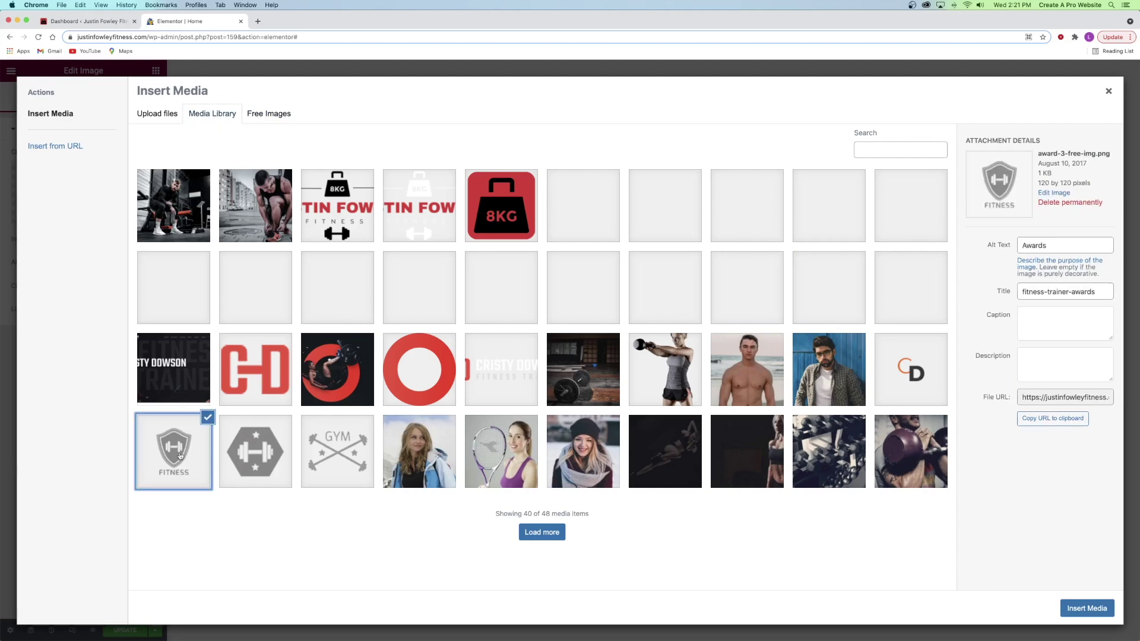
click(1087, 608)
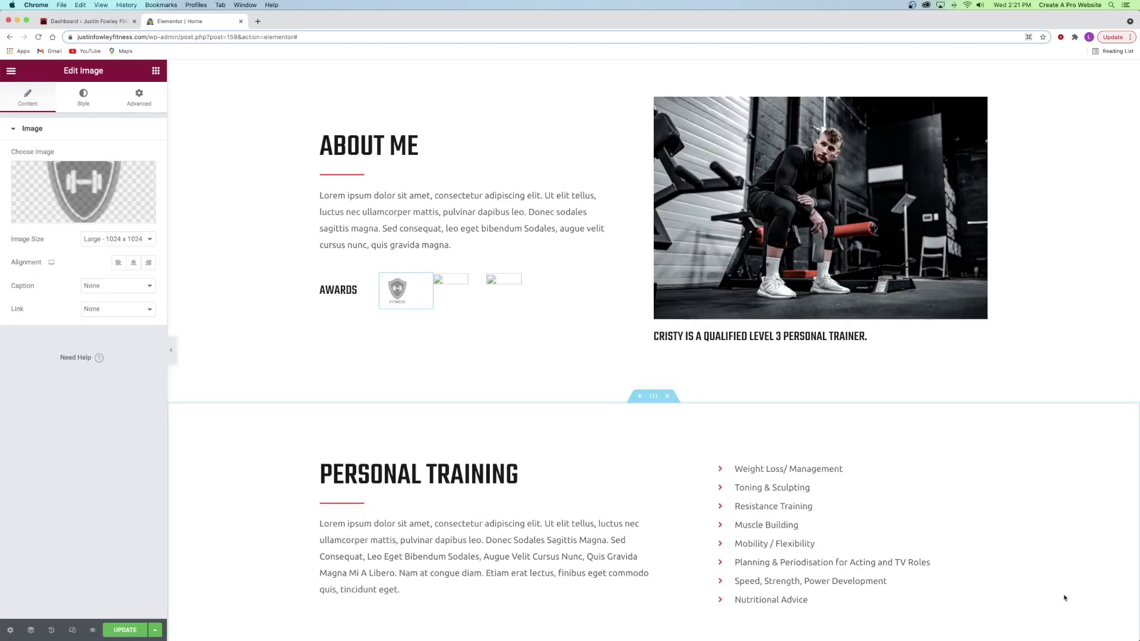
Set the second and third awards to the hexagon dumbbell and GYM badge images
click(454, 283)
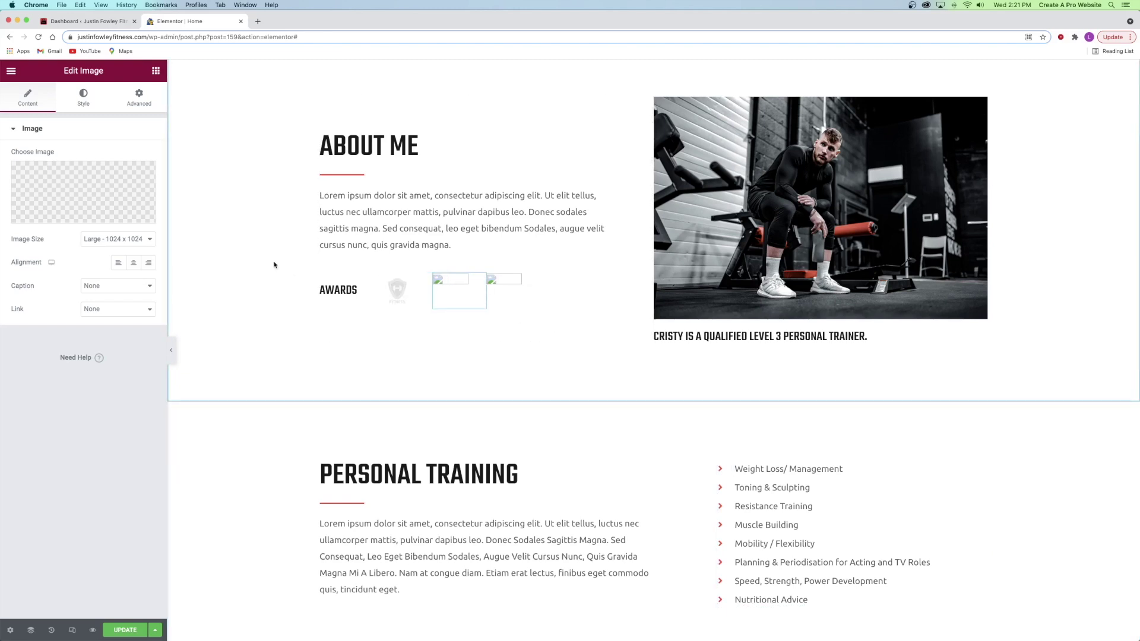
click(83, 192)
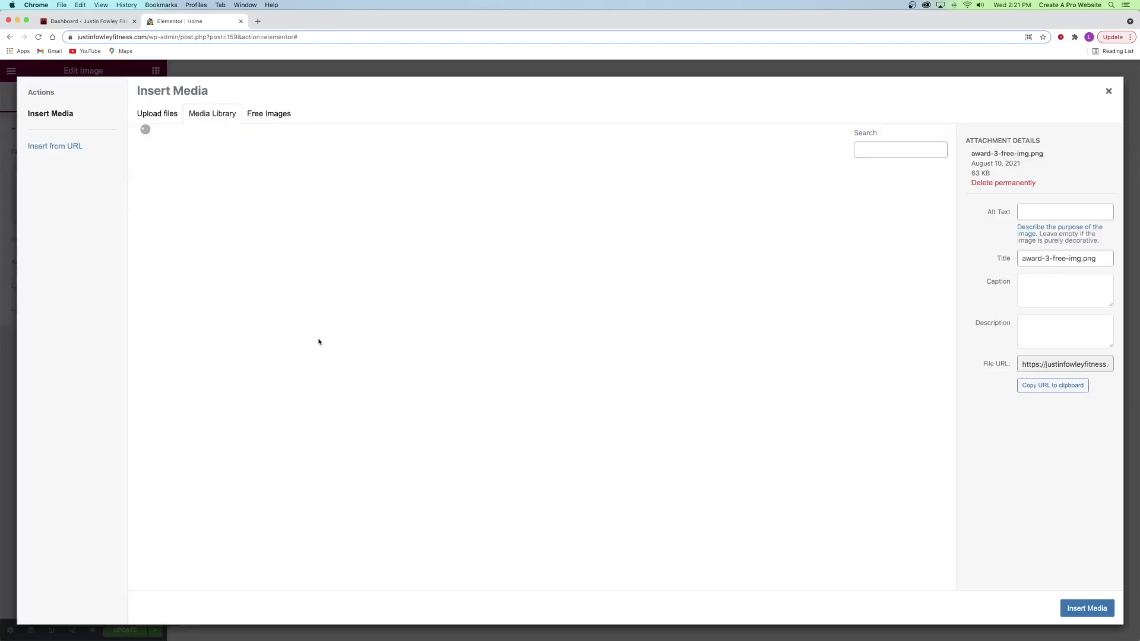
click(275, 427)
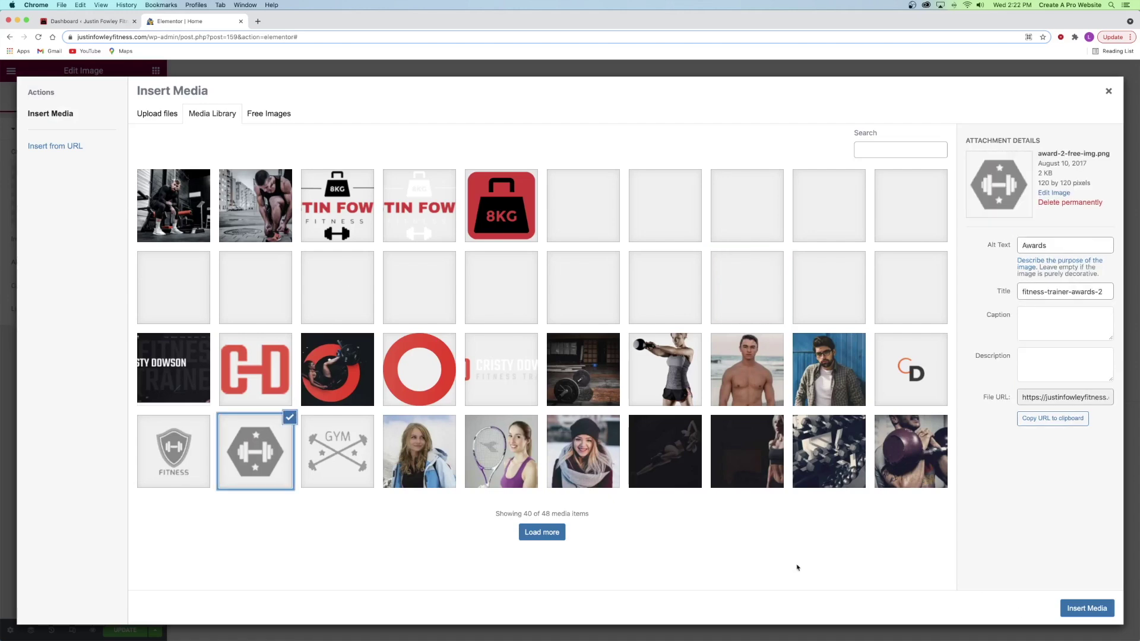
click(1085, 608)
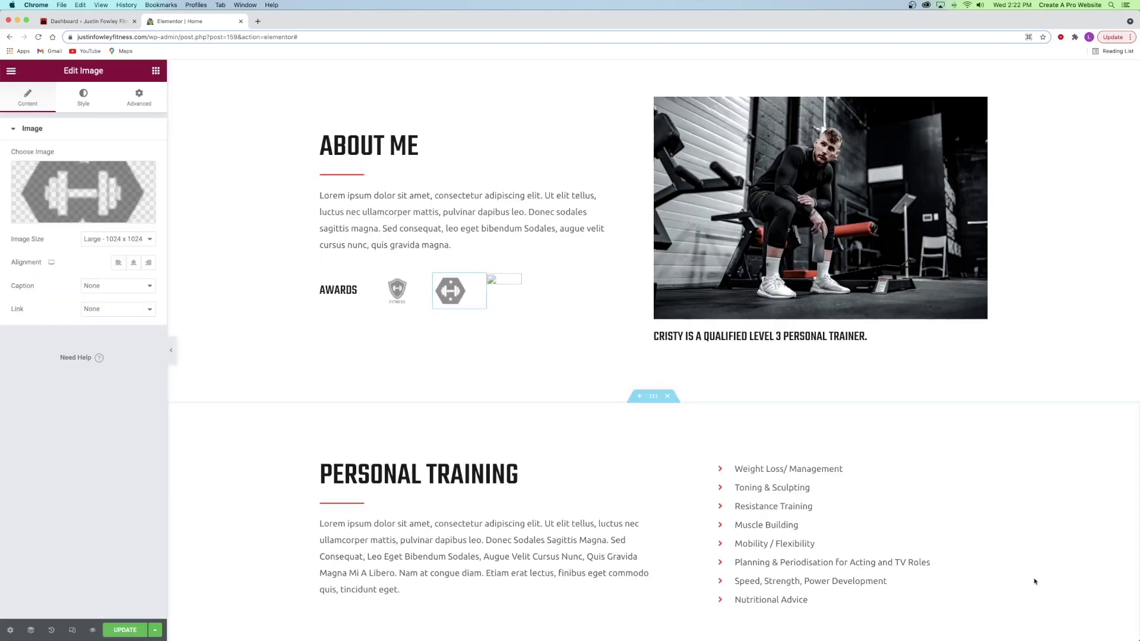
click(505, 285)
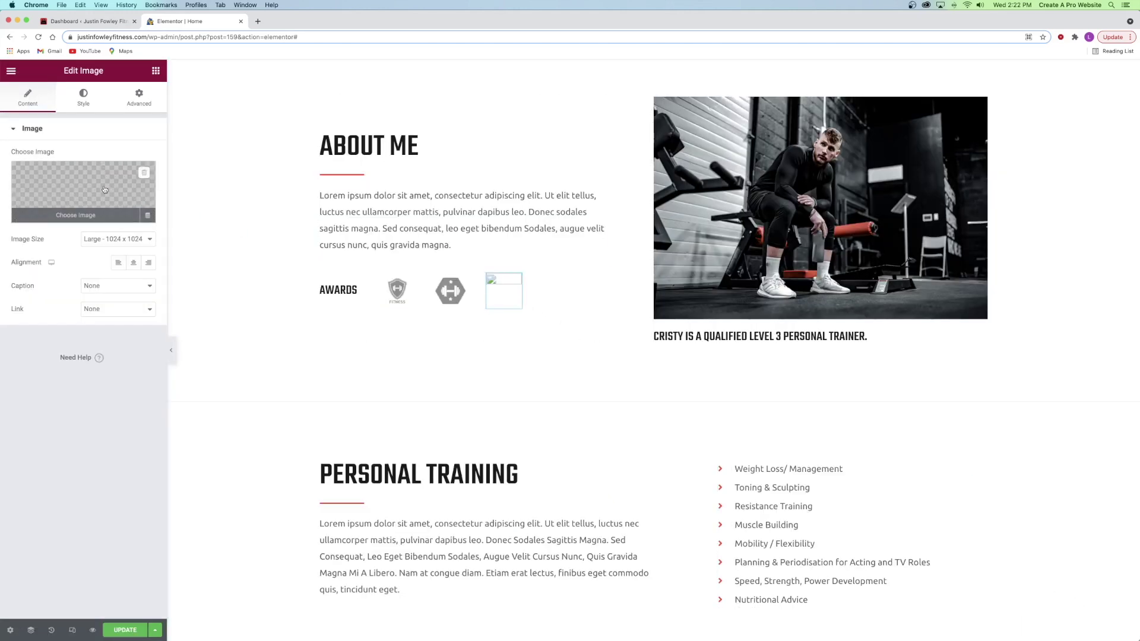
click(104, 189)
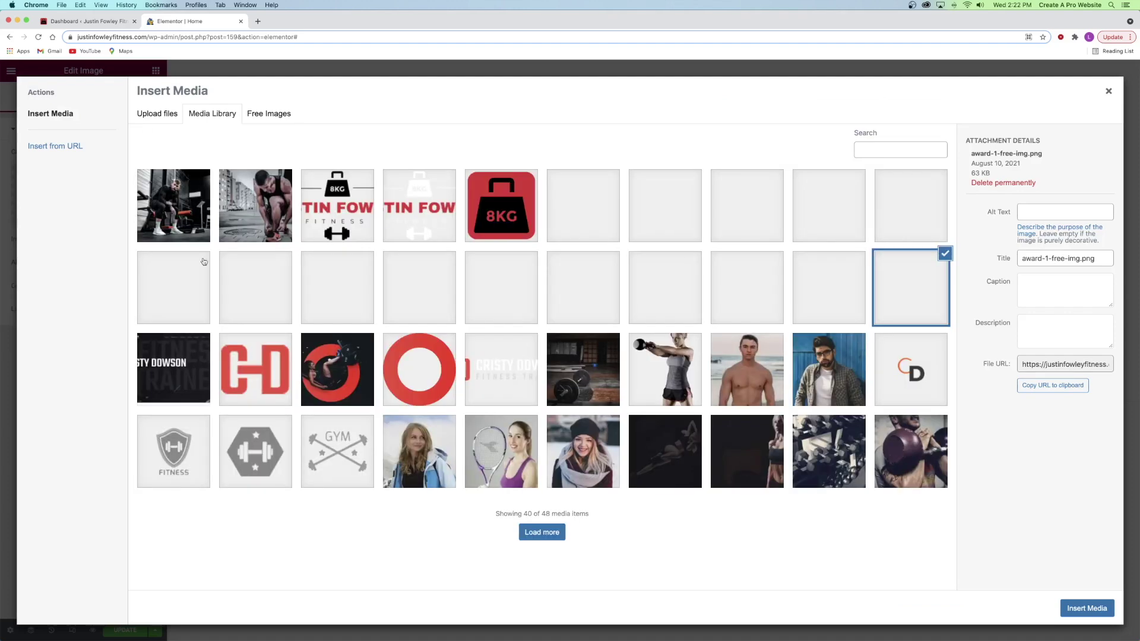
click(337, 458)
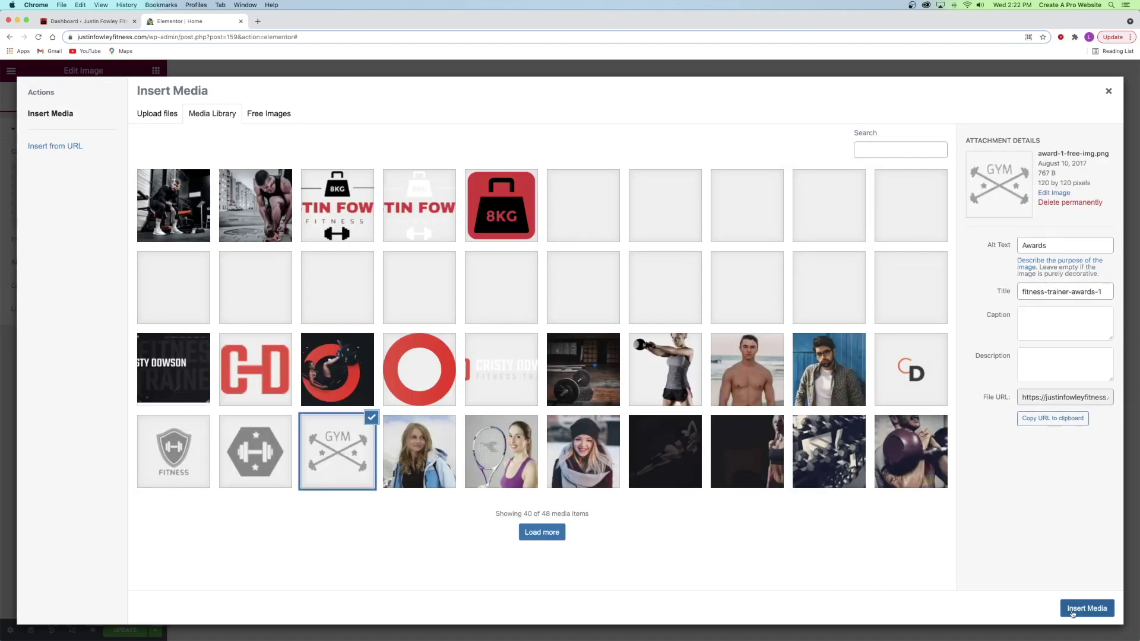
click(1087, 608)
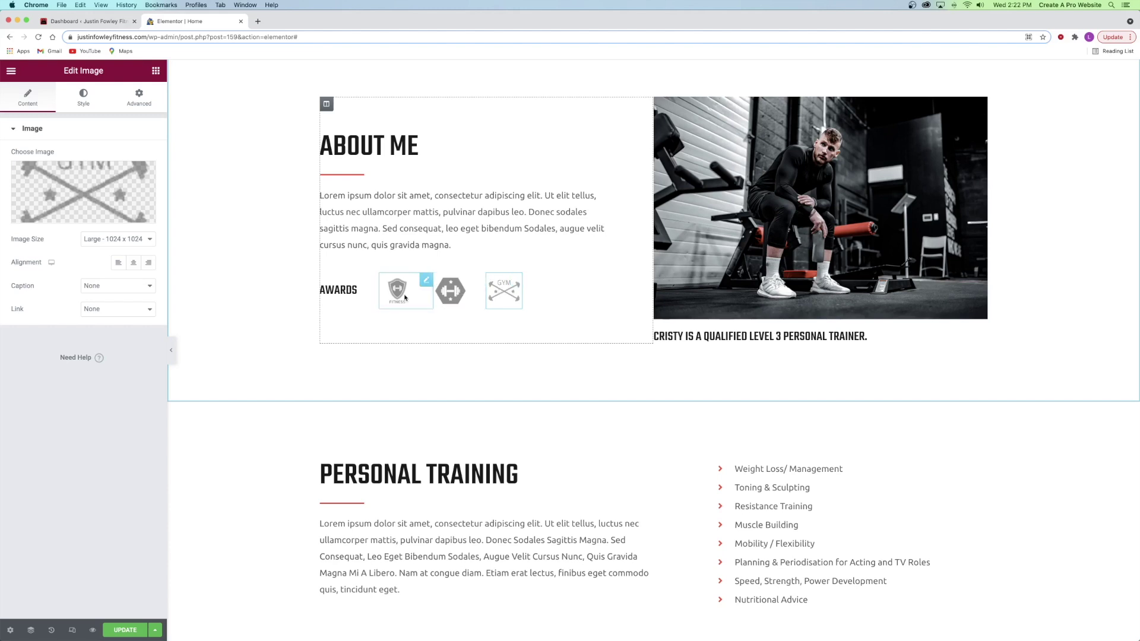
Reopen the FITNESS shield's media picker on Upload files, then close it unchanged
click(401, 288)
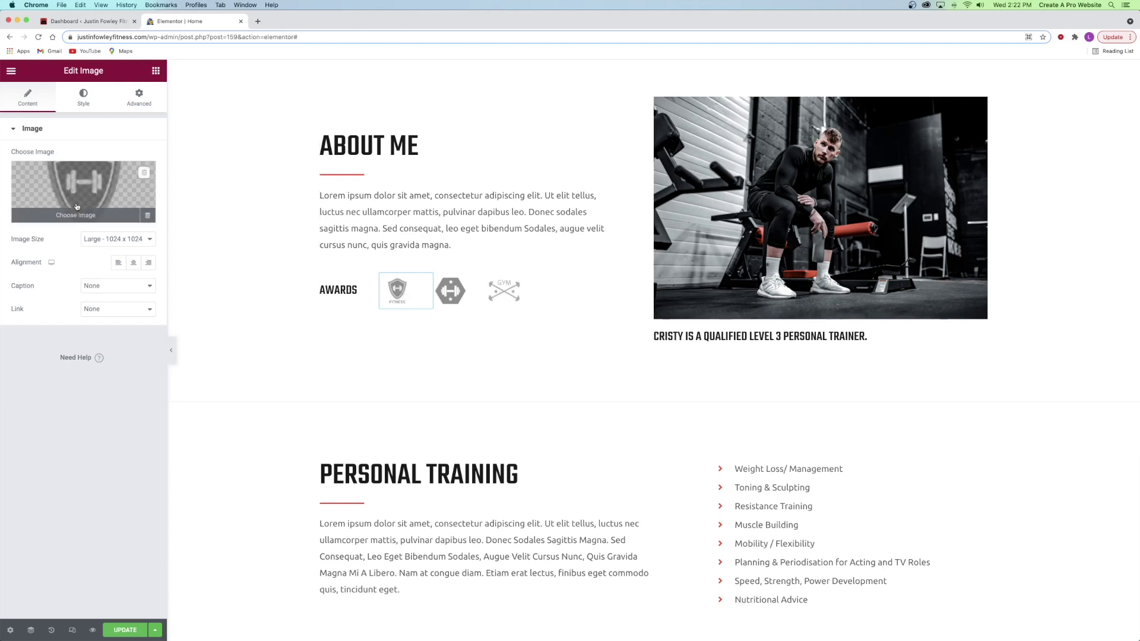
click(76, 207)
click(157, 113)
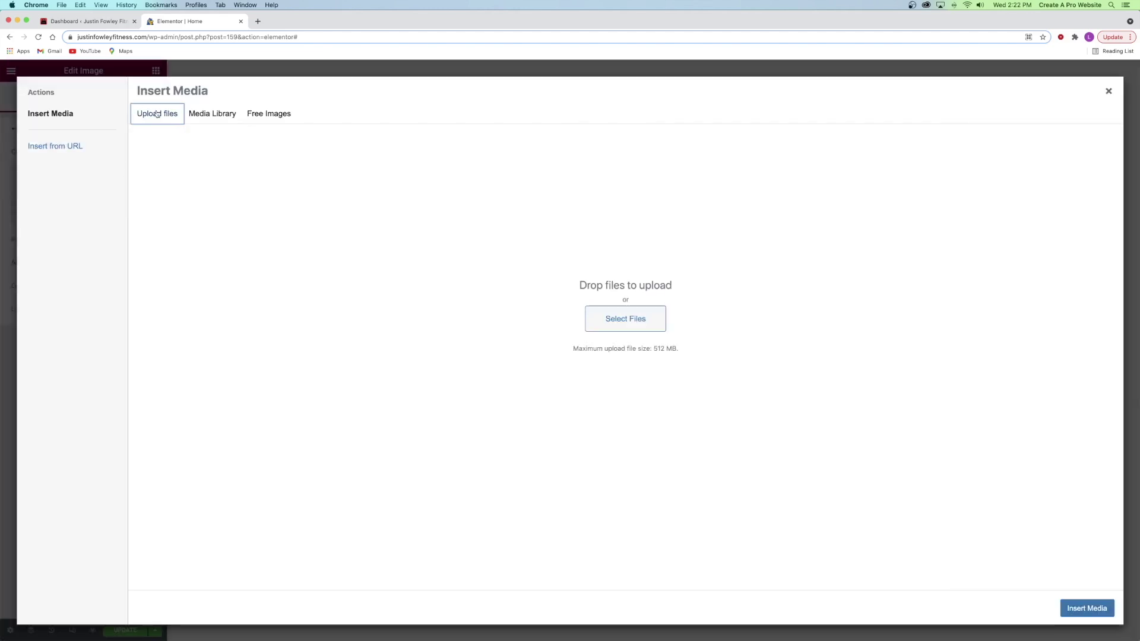
click(1108, 91)
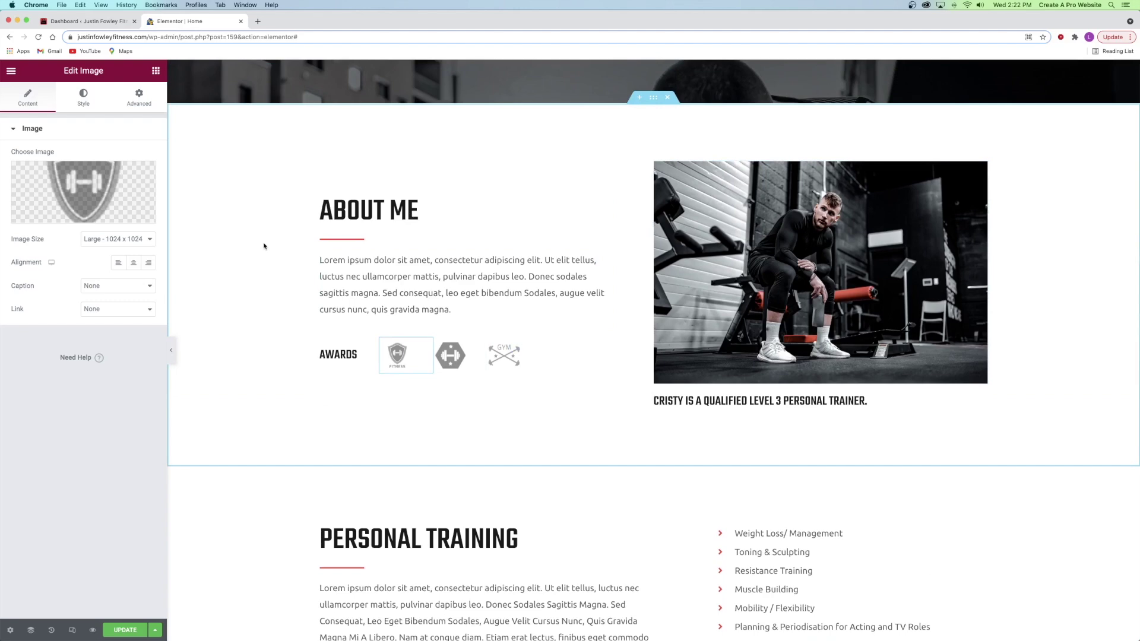
Scroll down to the class timetable and bring up the kettlebell woman photo's context menu
scroll(269, 239, down, 4)
scroll(268, 240, down, 3)
scroll(276, 256, up, 1)
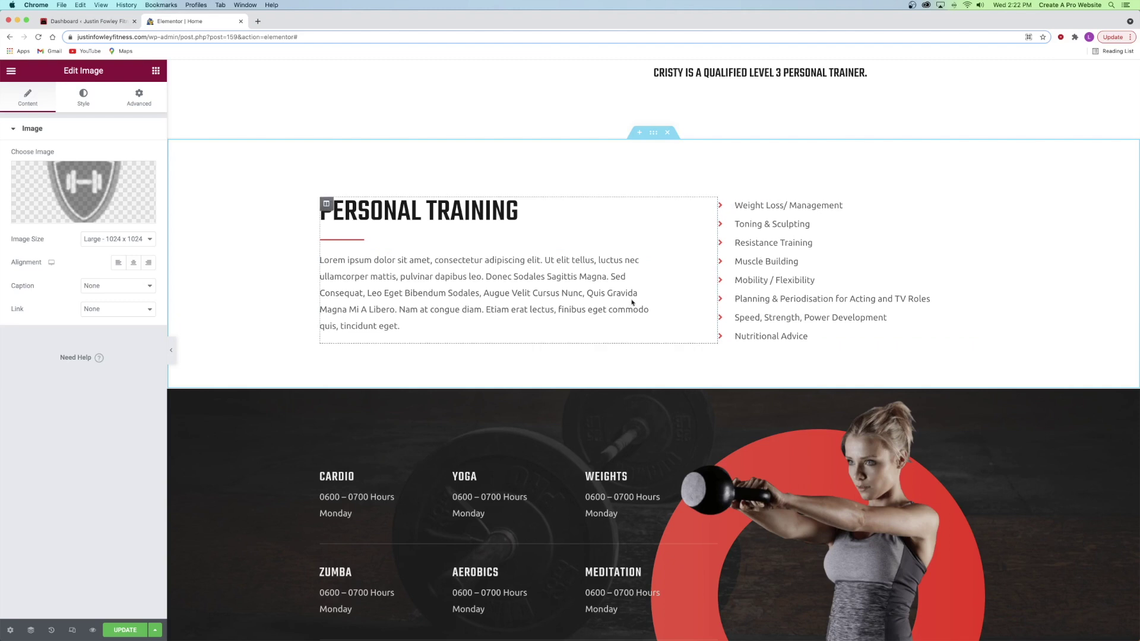
scroll(454, 254, down, 8)
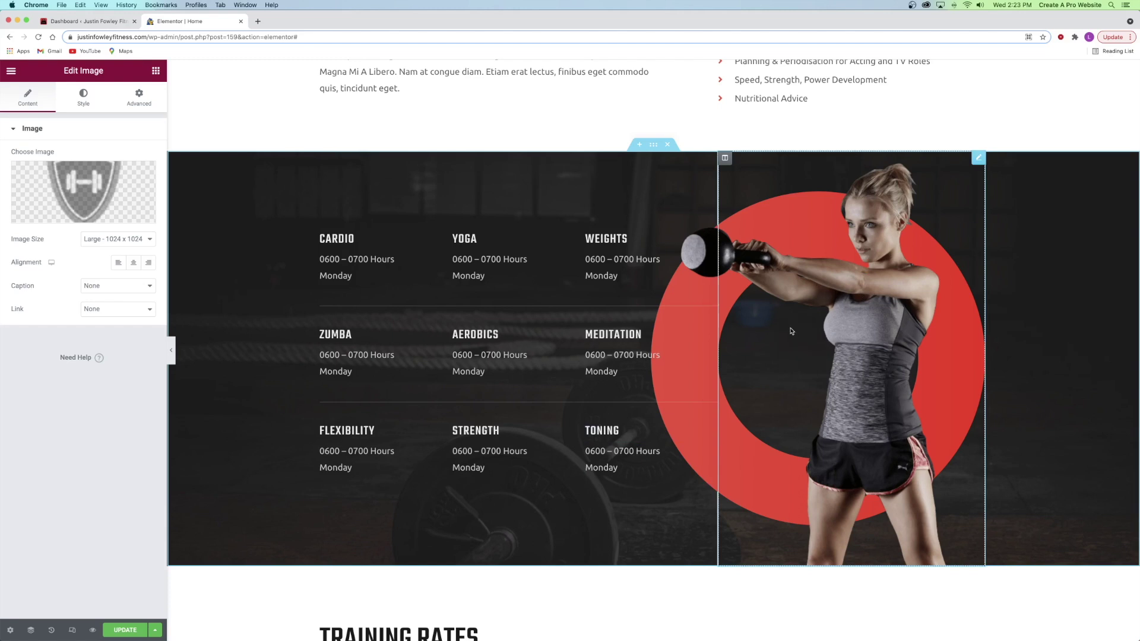
right_click(893, 332)
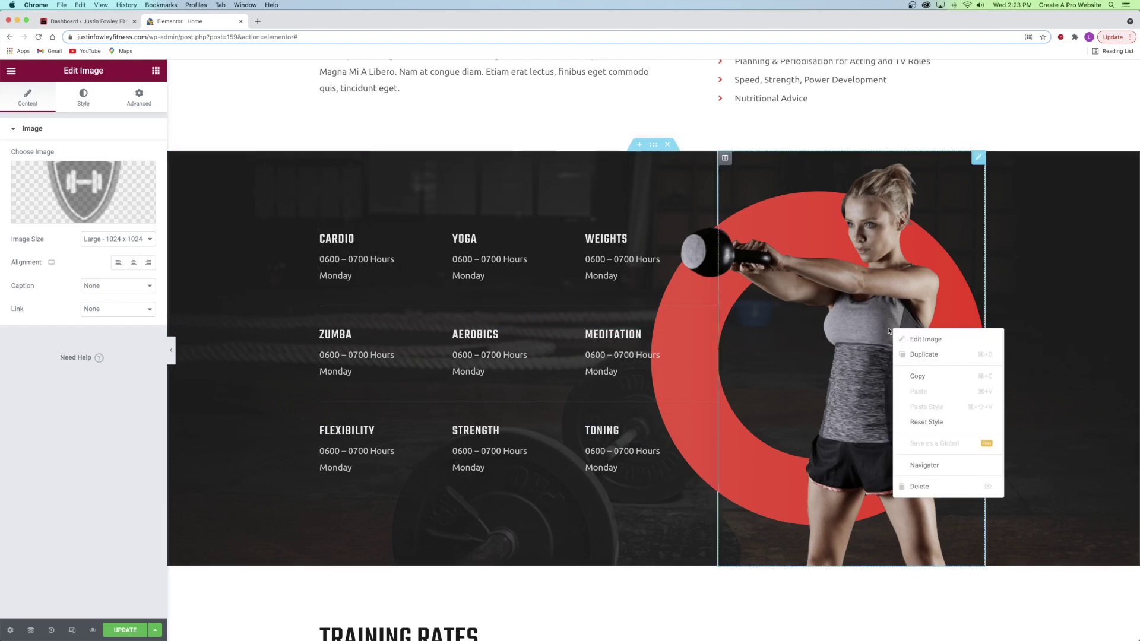
Open the kettlebell photo's settings and inspect its Advanced background options
click(934, 342)
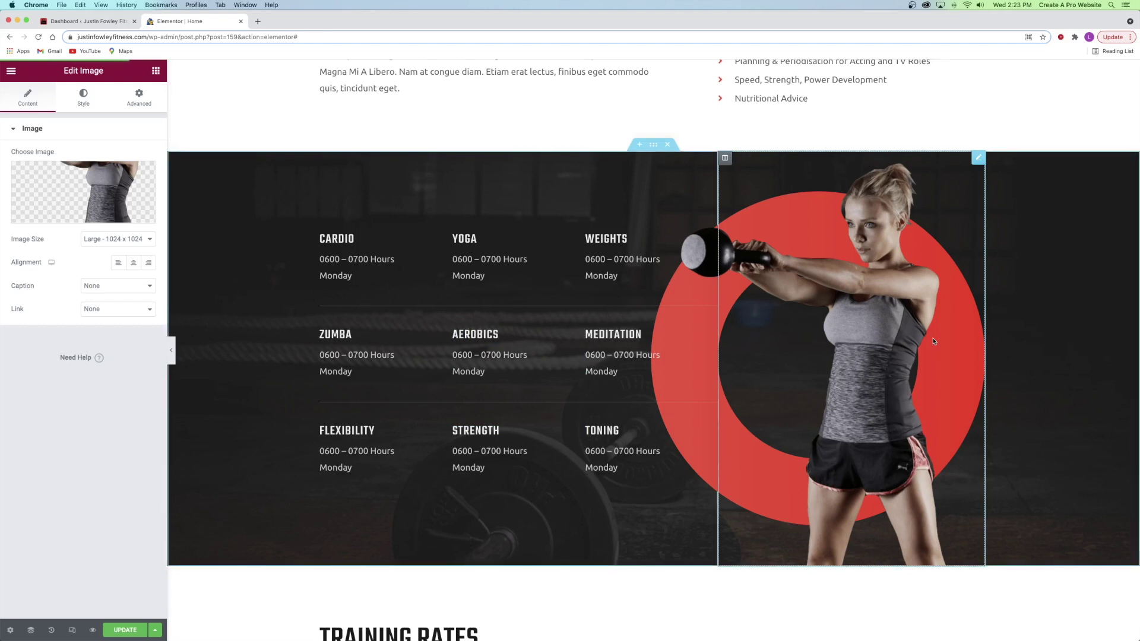
right_click(870, 327)
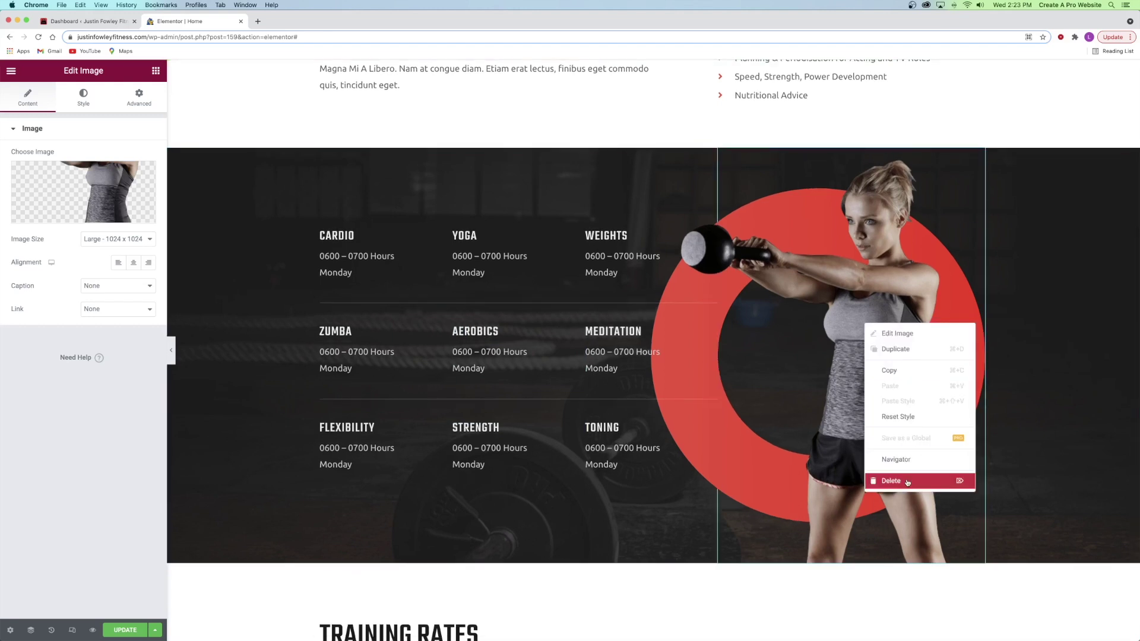
click(853, 288)
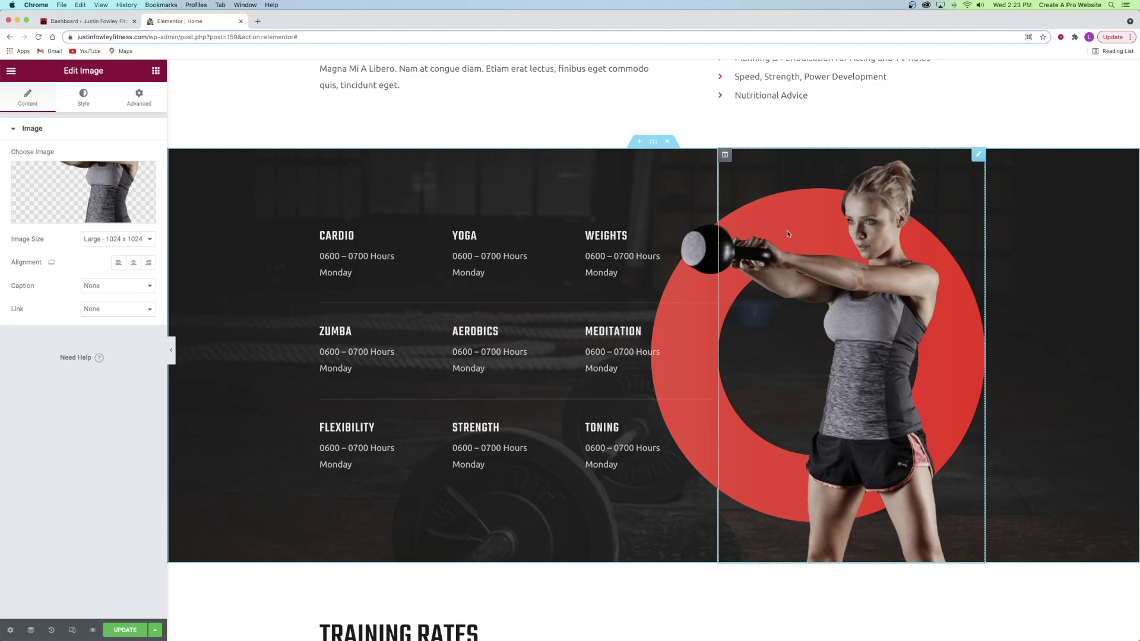
mouse_move(83, 199)
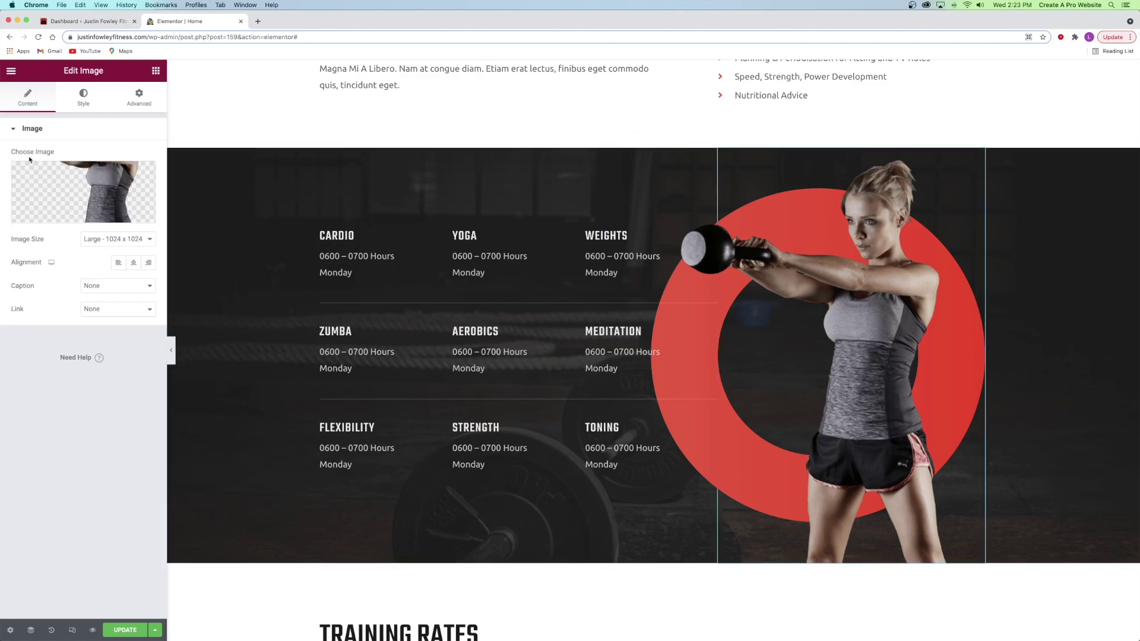
click(129, 103)
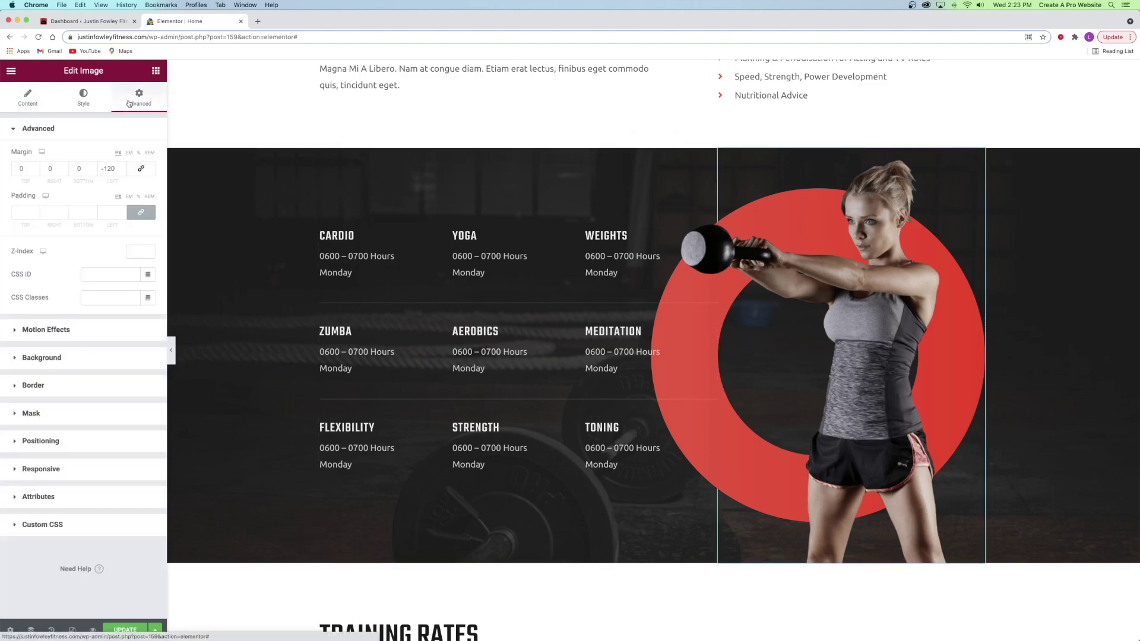
click(73, 357)
mouse_move(98, 322)
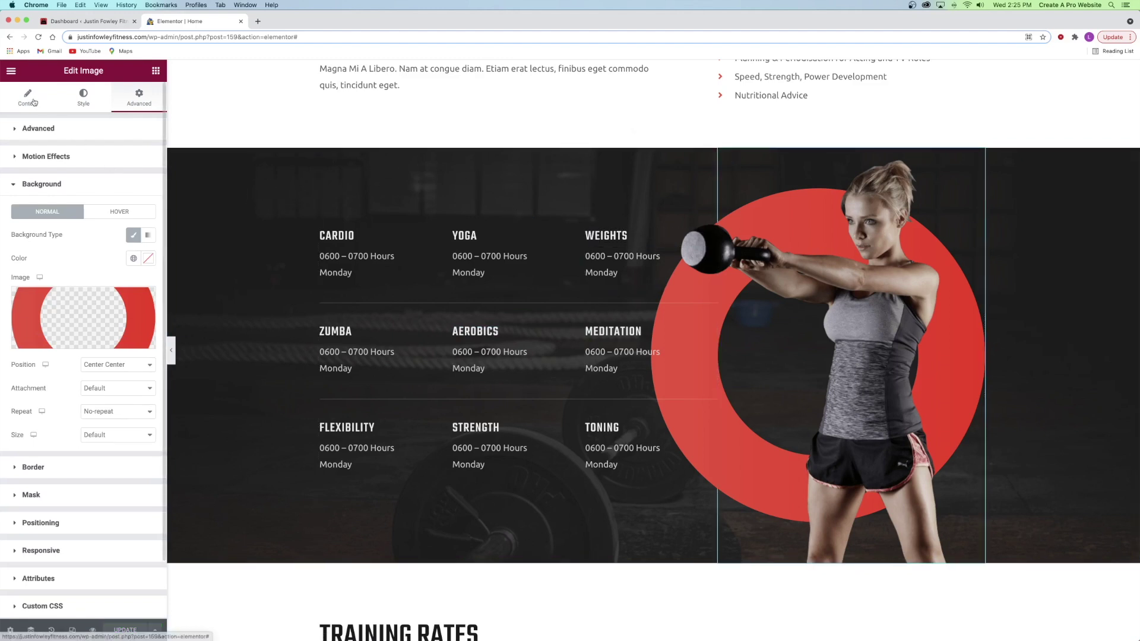
Remove the kettlebell woman photo from the timetable image widget
click(27, 98)
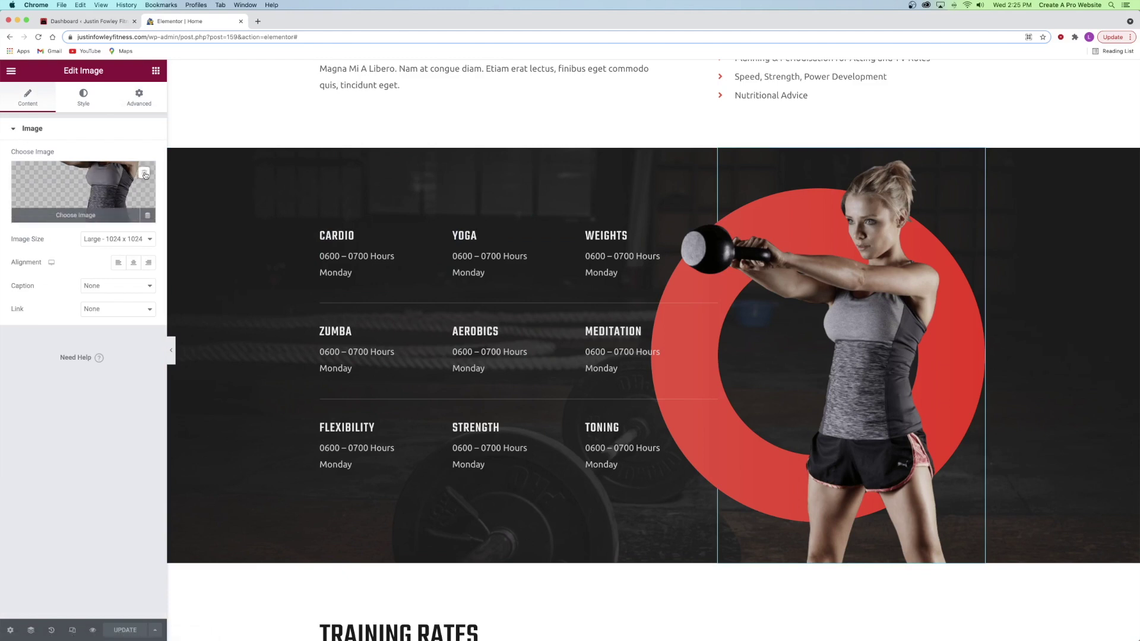
click(144, 175)
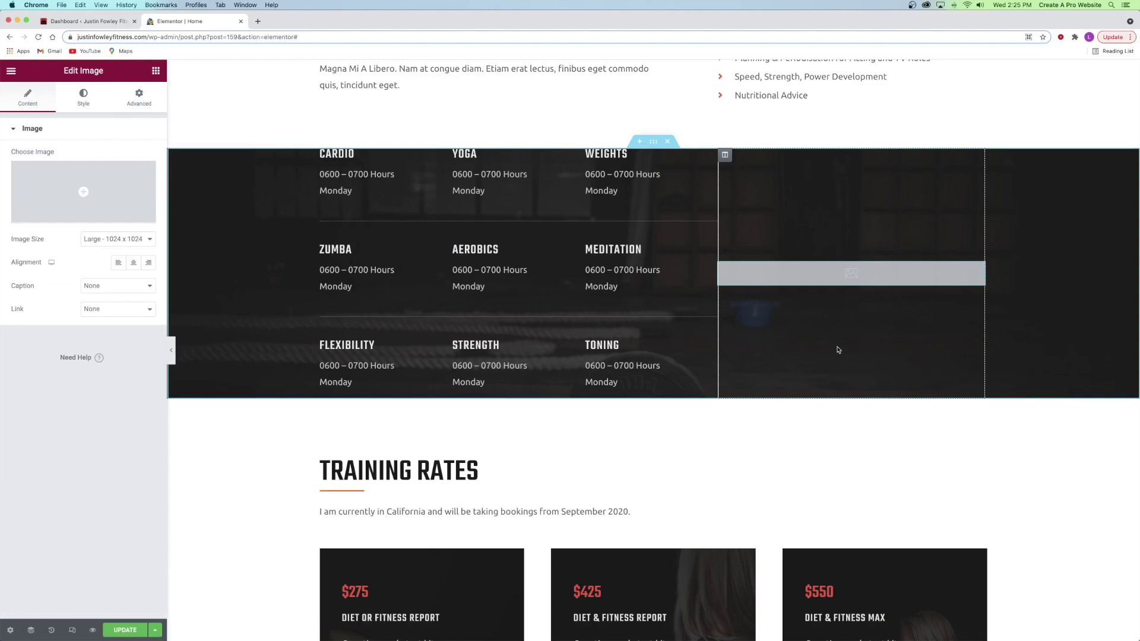
click(93, 193)
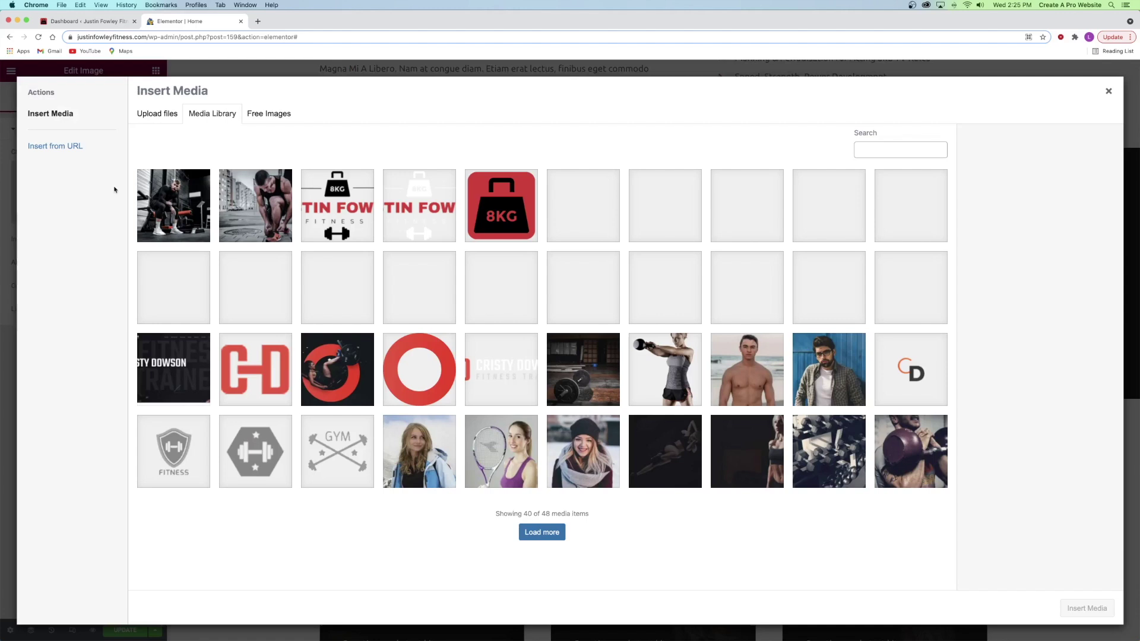
Upload the shirtless male trainer photo with kettlebells and insert it in front of the red circle
click(164, 118)
click(620, 320)
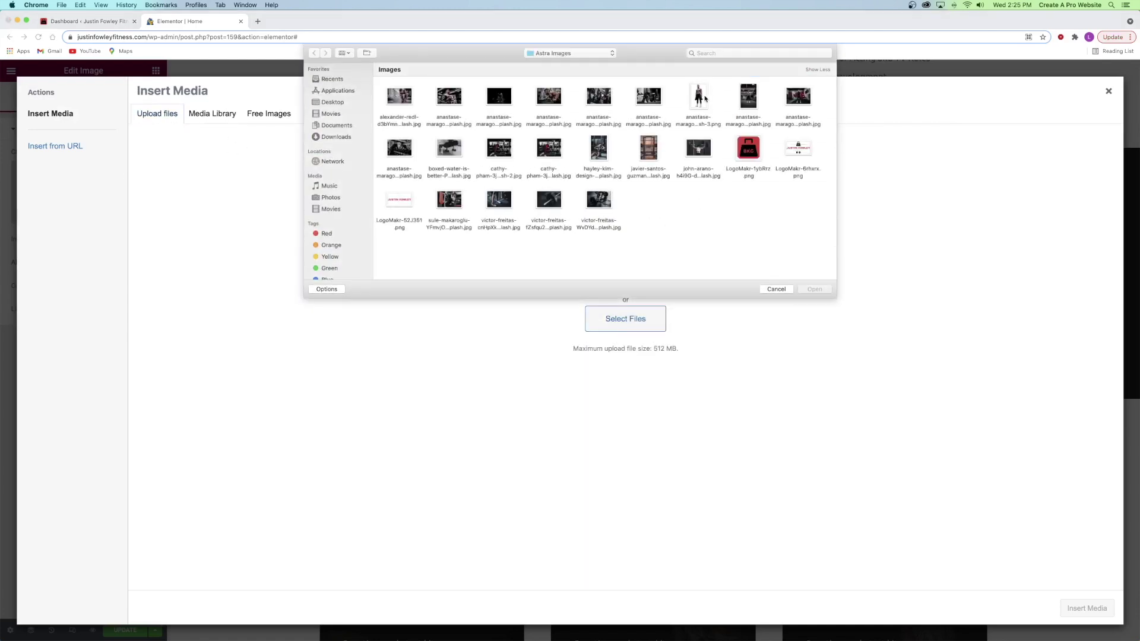
click(698, 101)
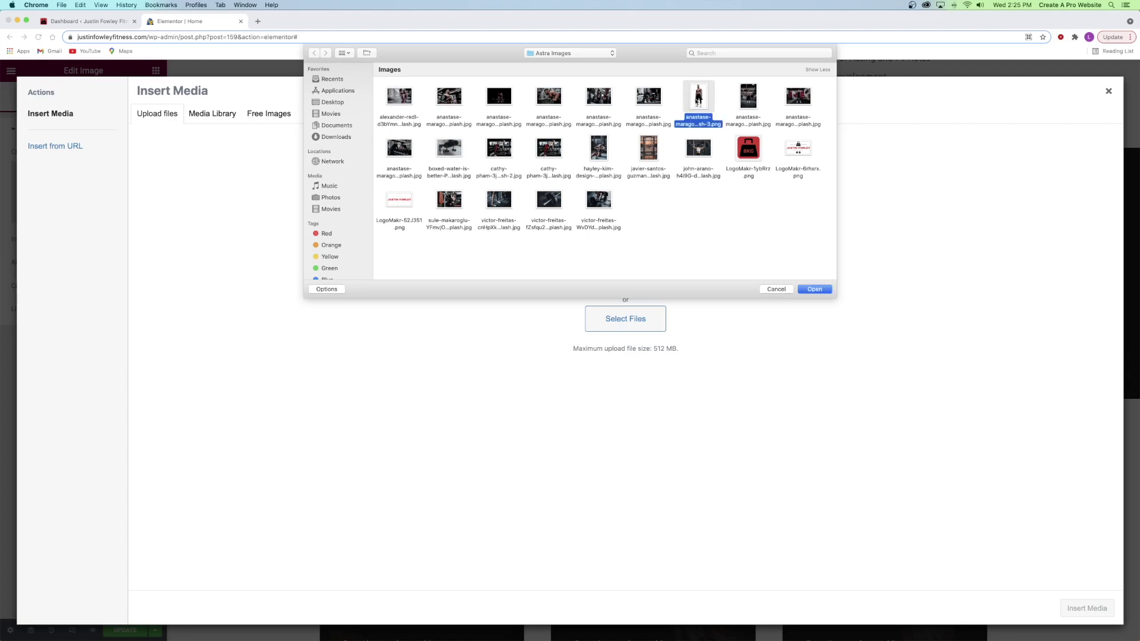
click(814, 289)
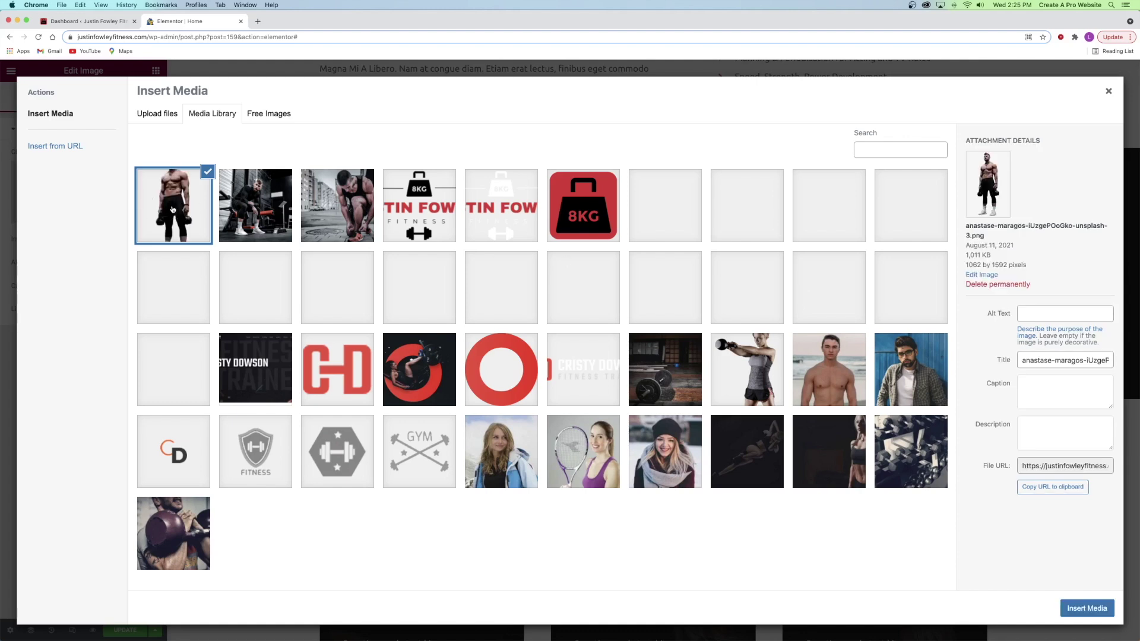
click(1082, 607)
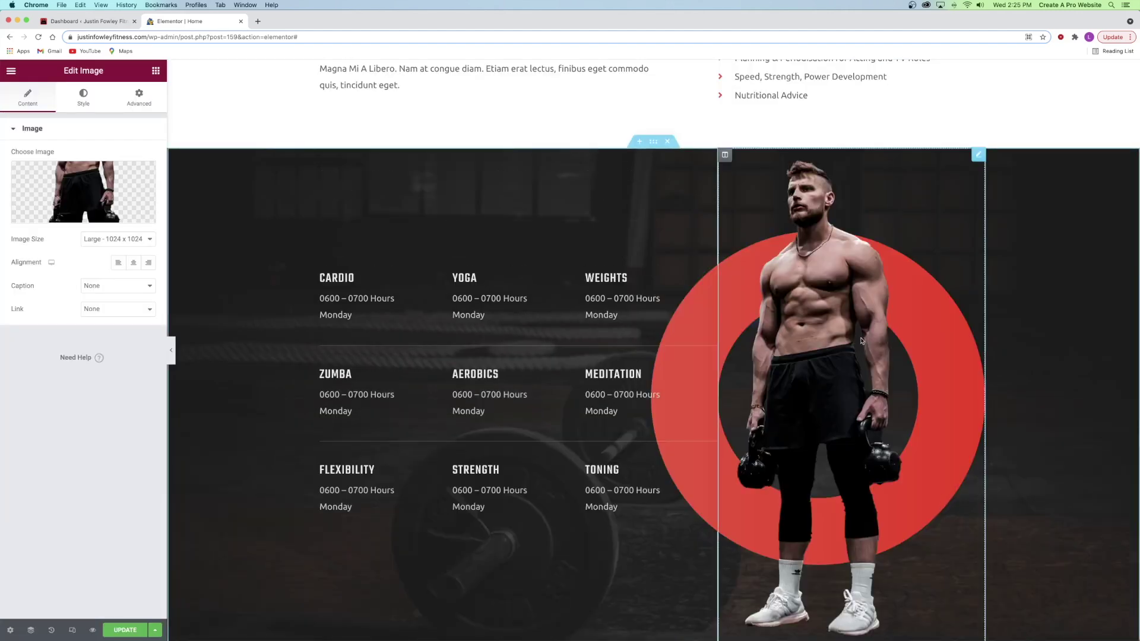
scroll(785, 347, up, 10)
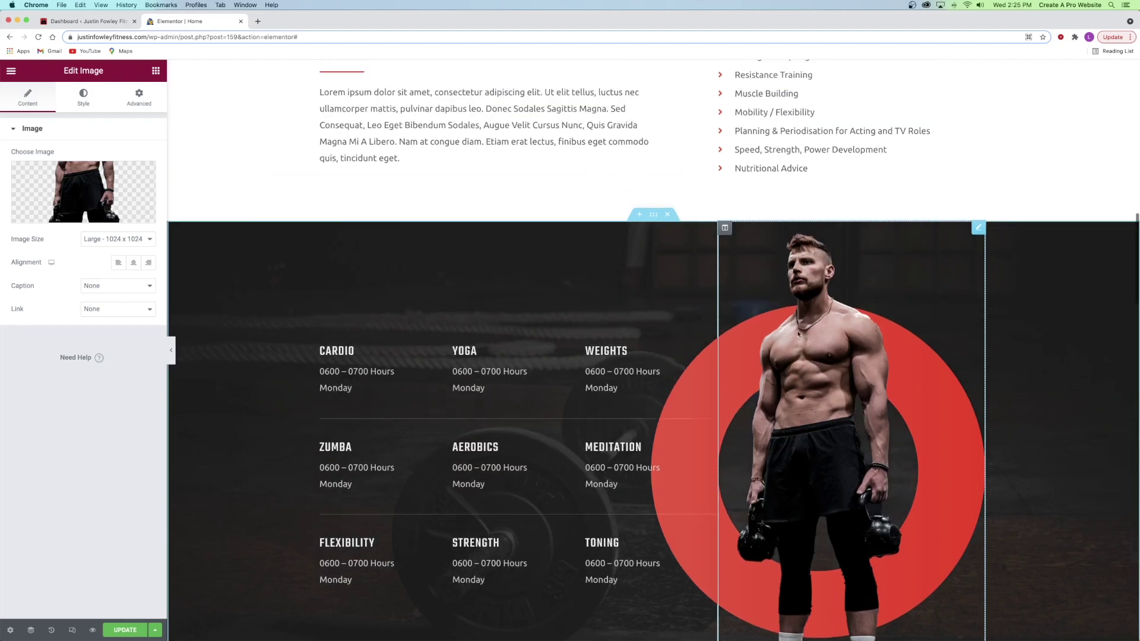
scroll(796, 298, down, 12)
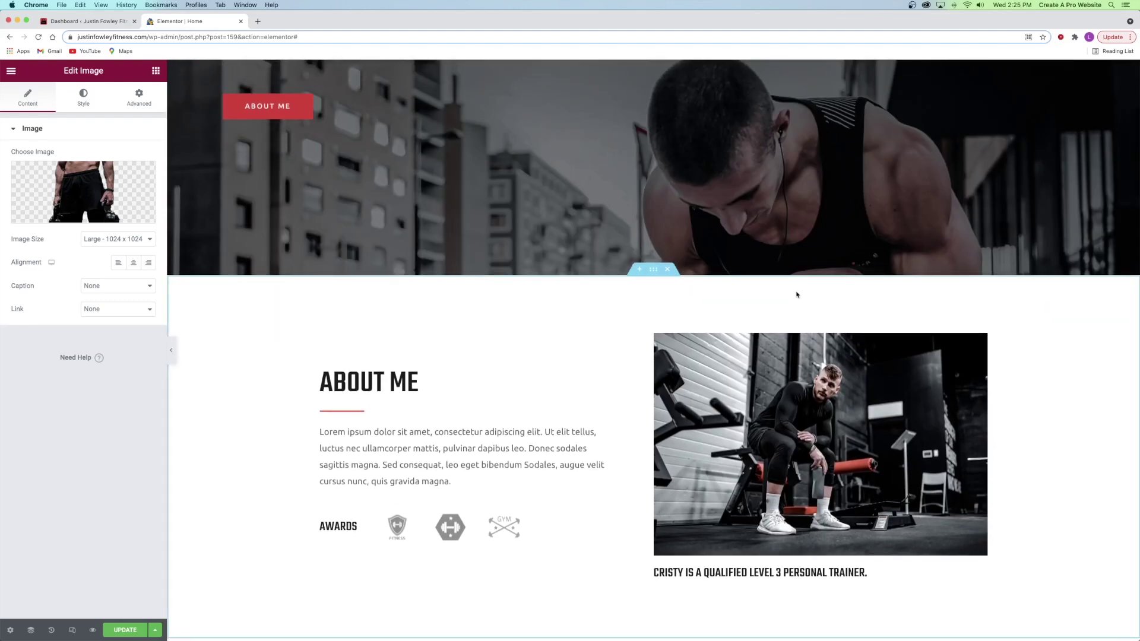
scroll(796, 293, down, 2)
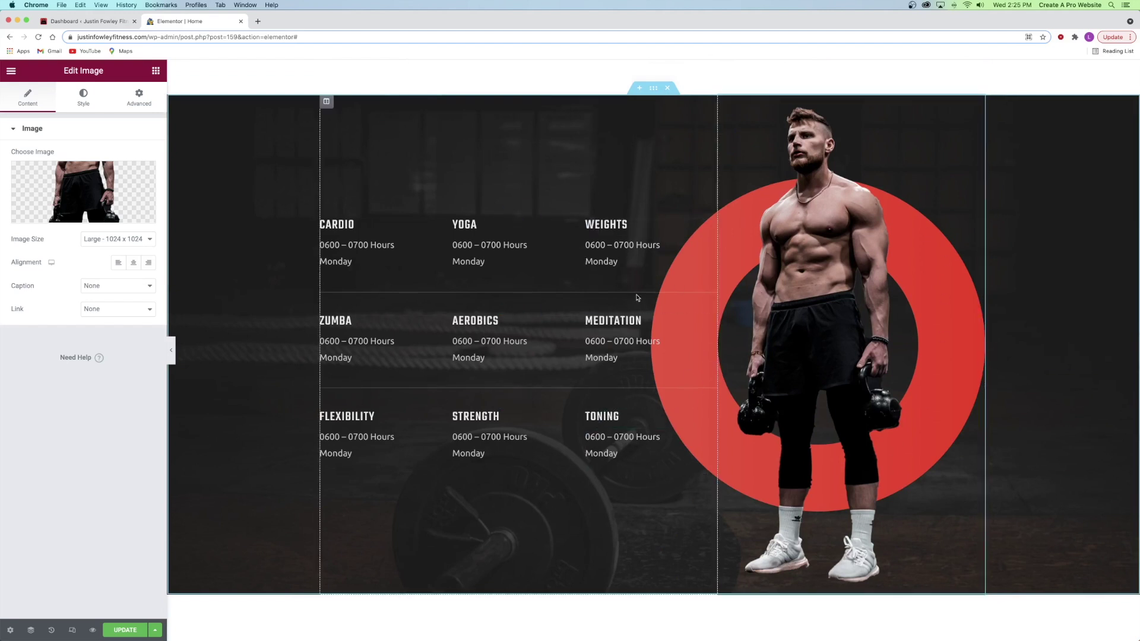
click(350, 224)
click(356, 250)
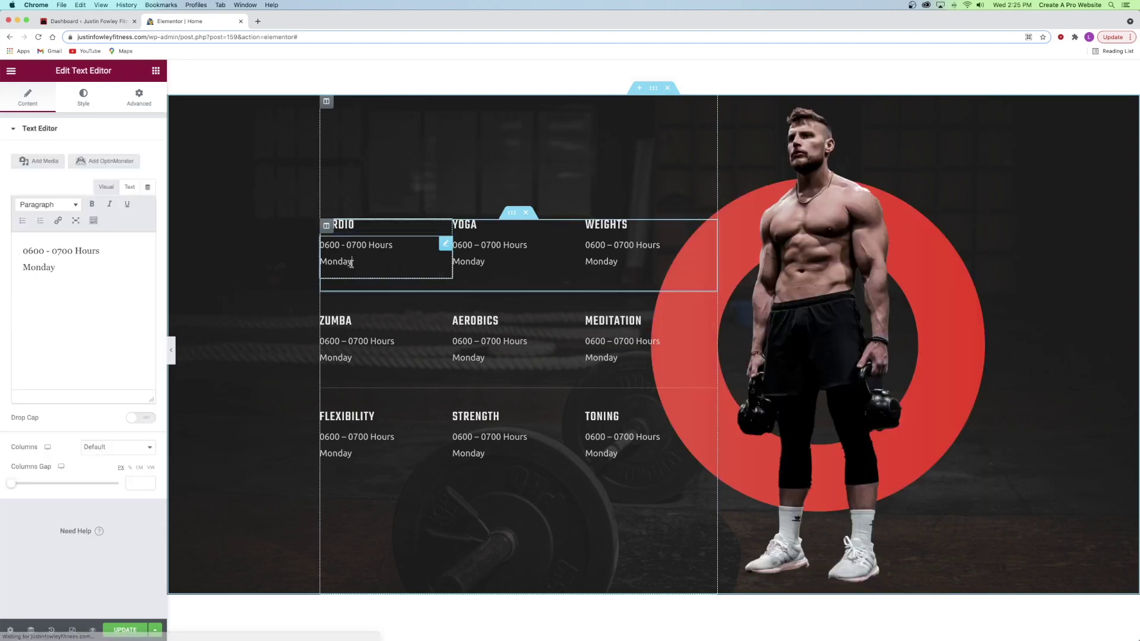
click(349, 344)
click(505, 347)
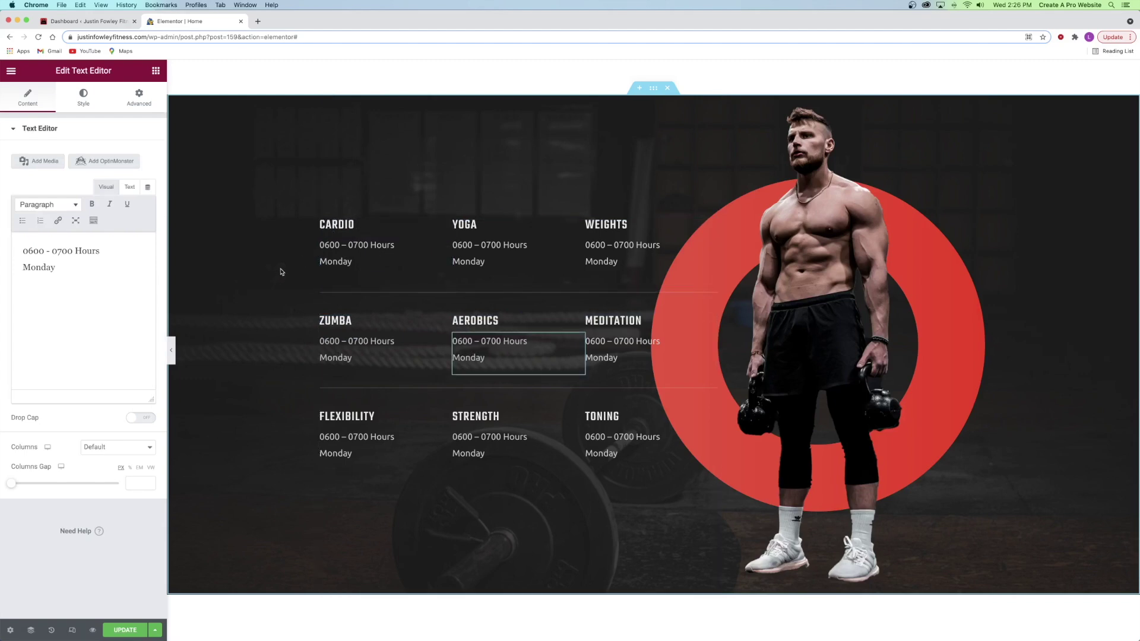
scroll(281, 272, down, 5)
scroll(283, 270, down, 2)
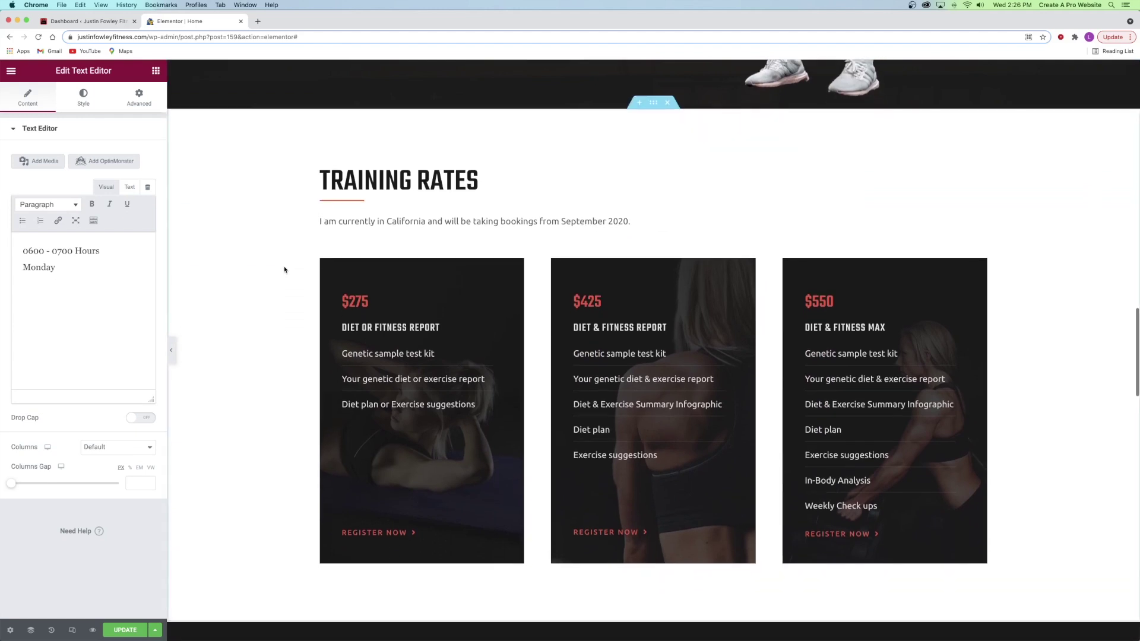
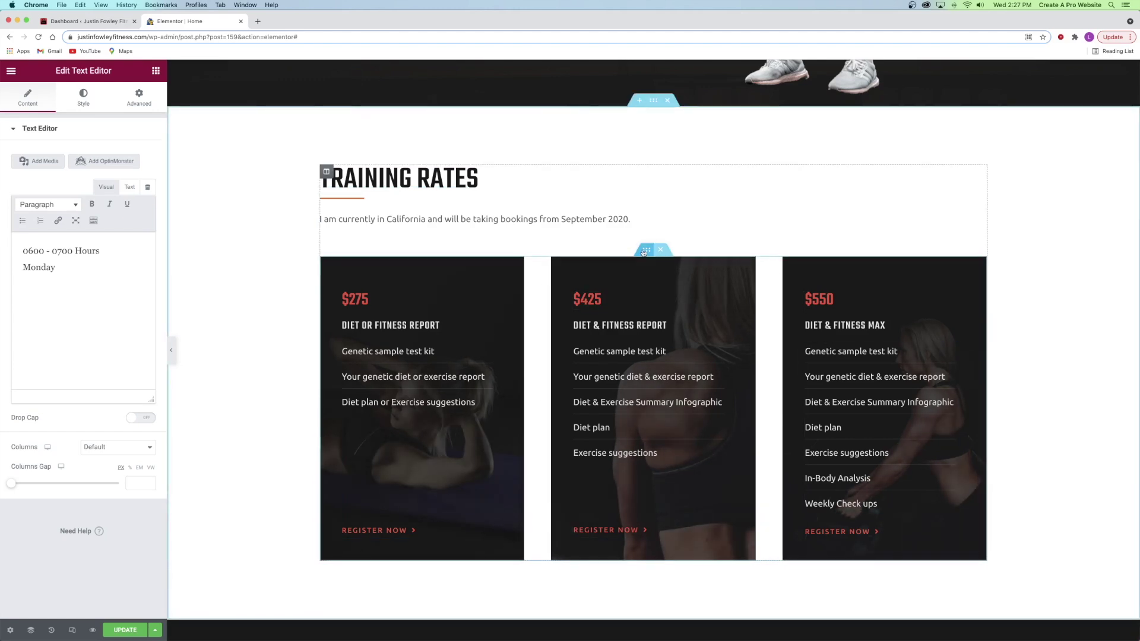
Add a two-column section under the TRAINING RATES heading, then delete it again
click(157, 72)
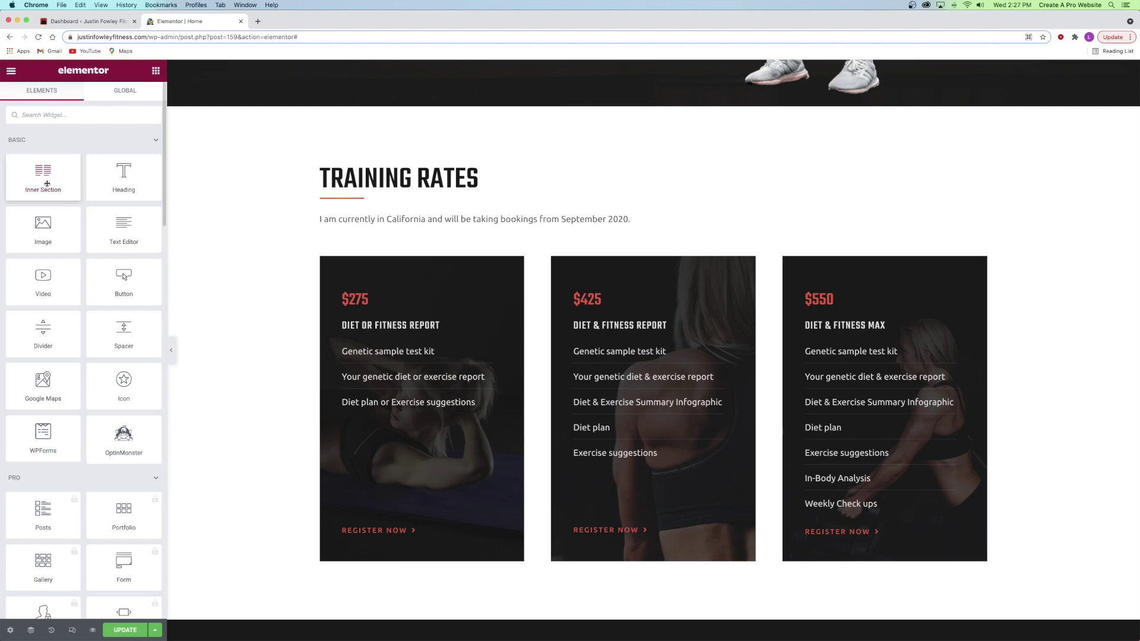
drag(43, 179, 456, 189)
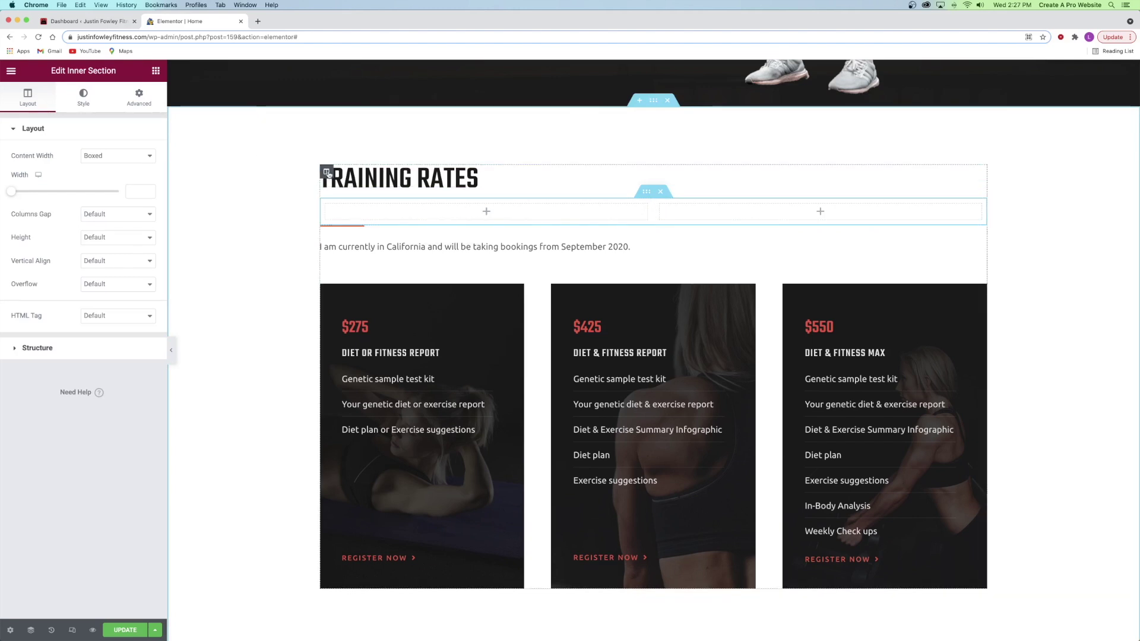
click(661, 191)
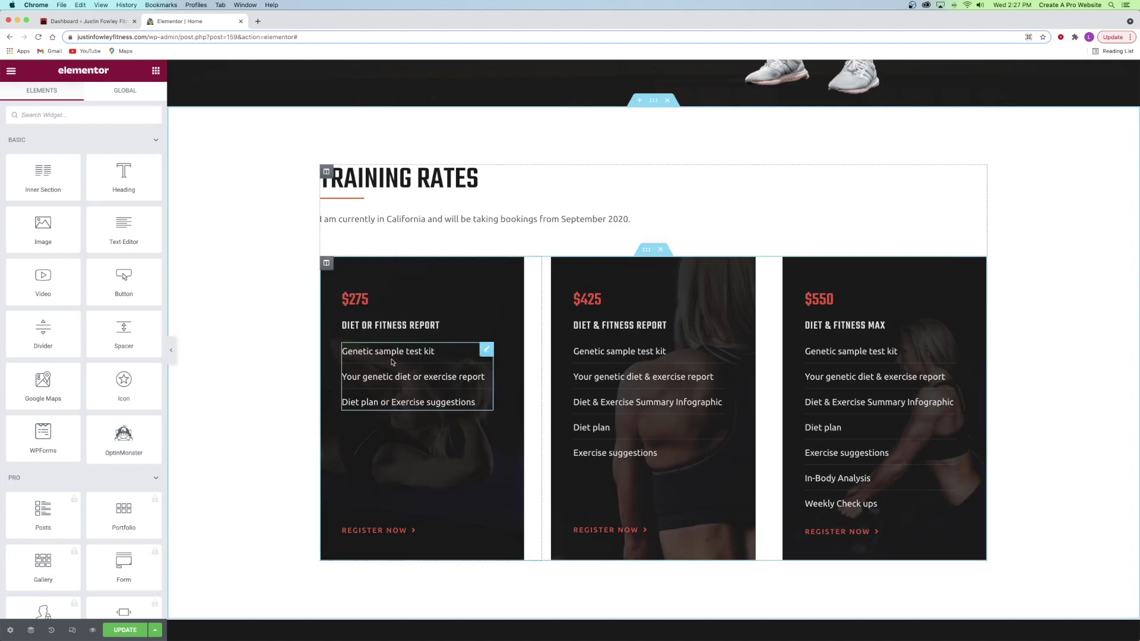
Select the $275 card's price, feature list and REGISTER NOW button, keeping the button text
click(358, 303)
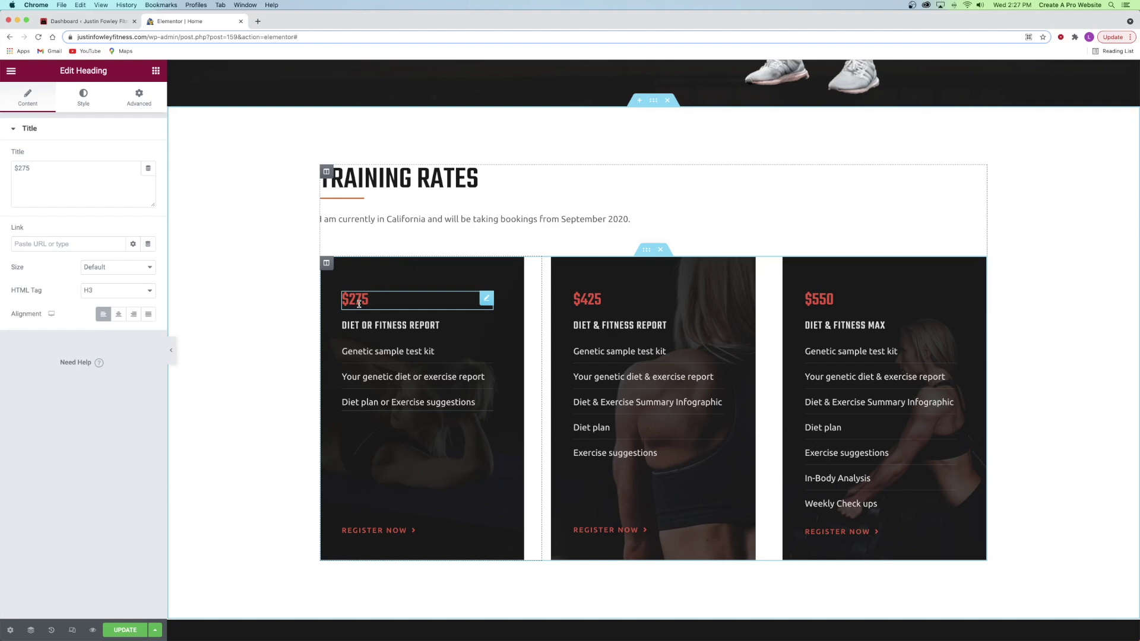
click(350, 325)
click(387, 353)
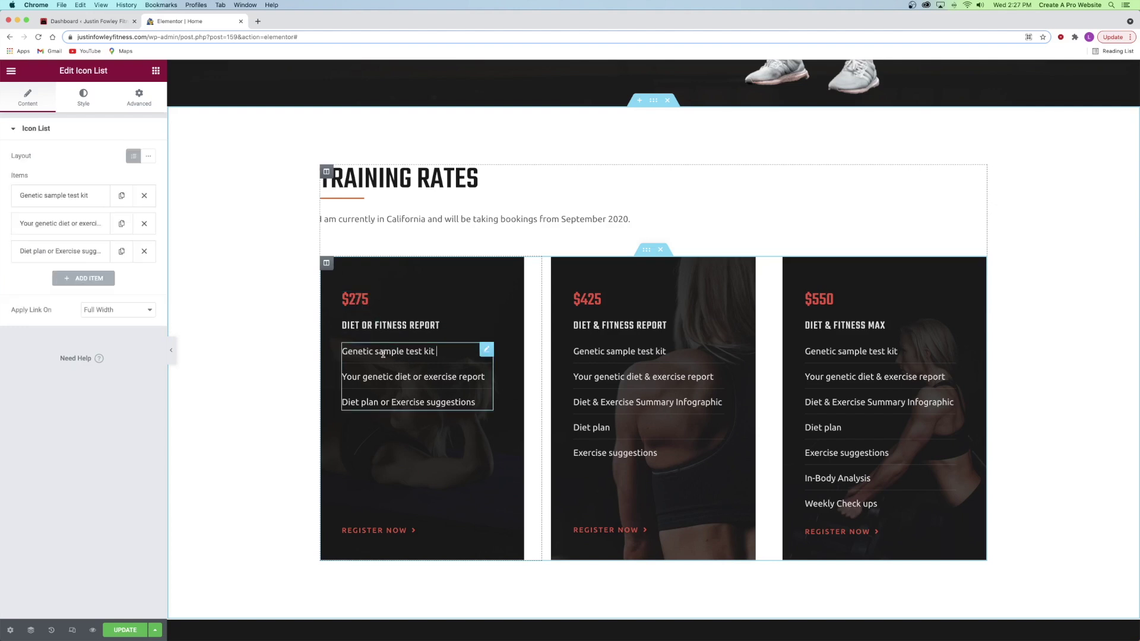
click(382, 531)
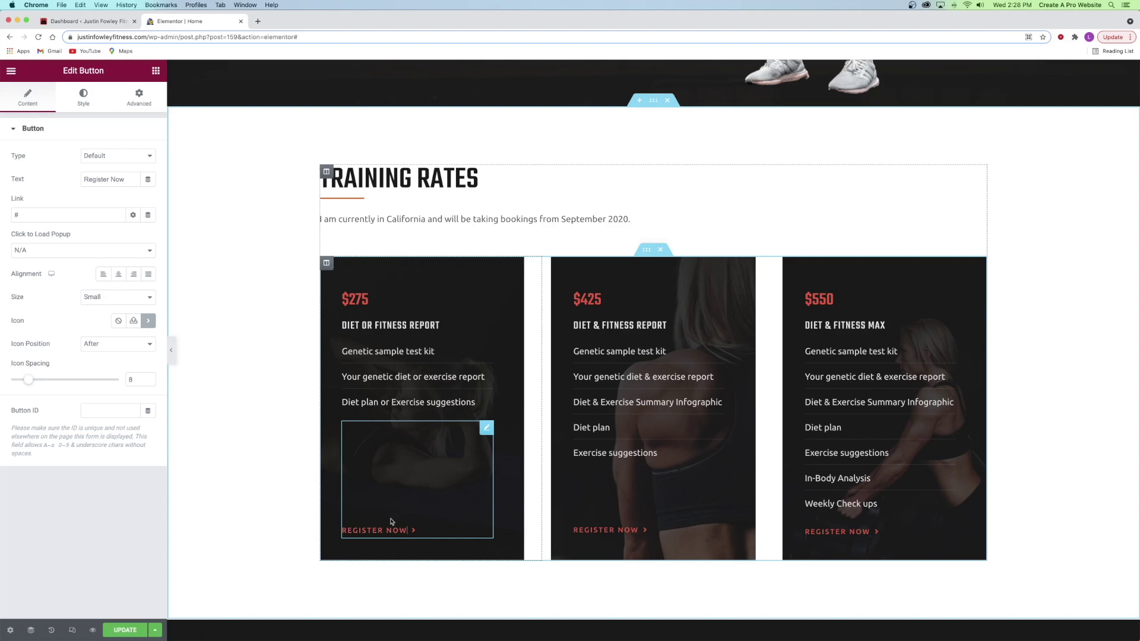
double_click(95, 179)
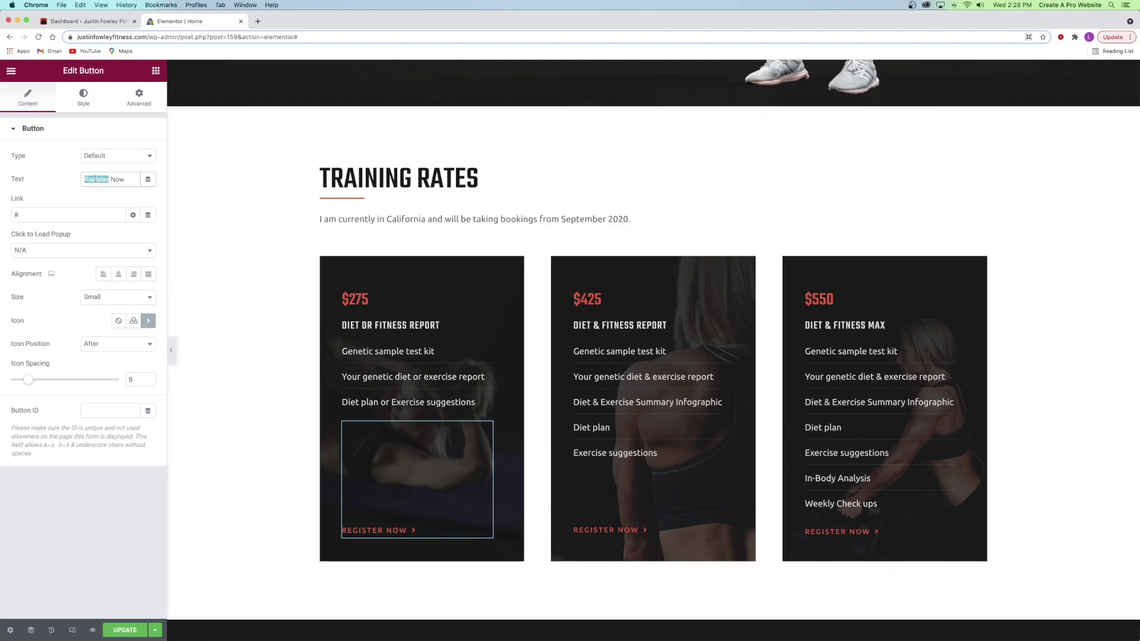
click(40, 206)
Replace the REGISTER NOW button's # link with the Contact page, using the 'co' suggestion
click(29, 214)
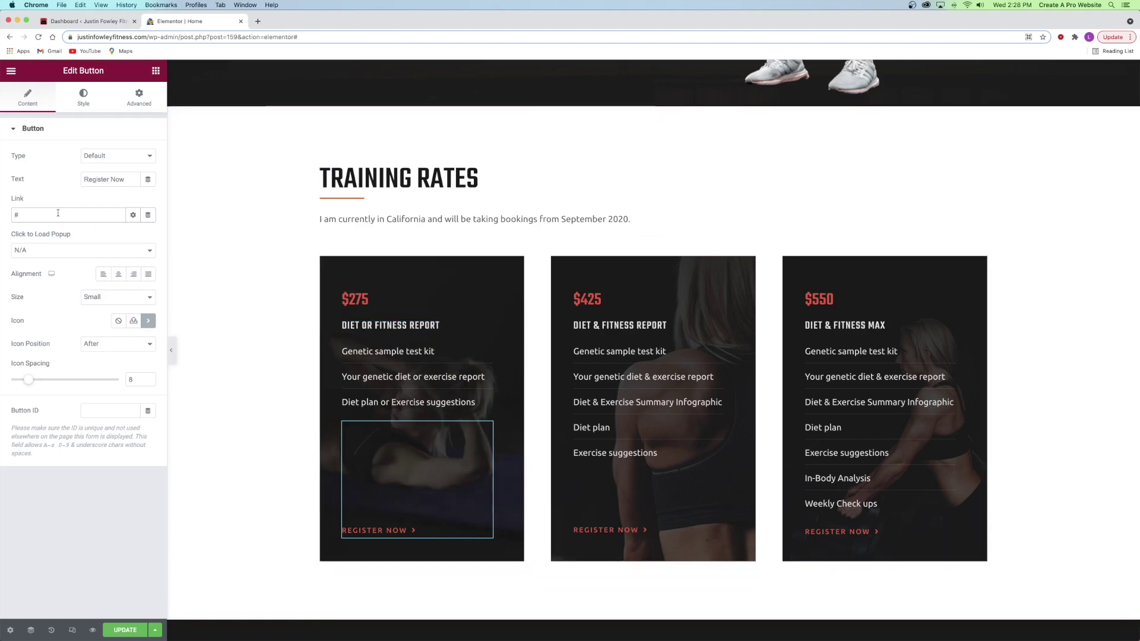
key(BackSpace)
text(contact)
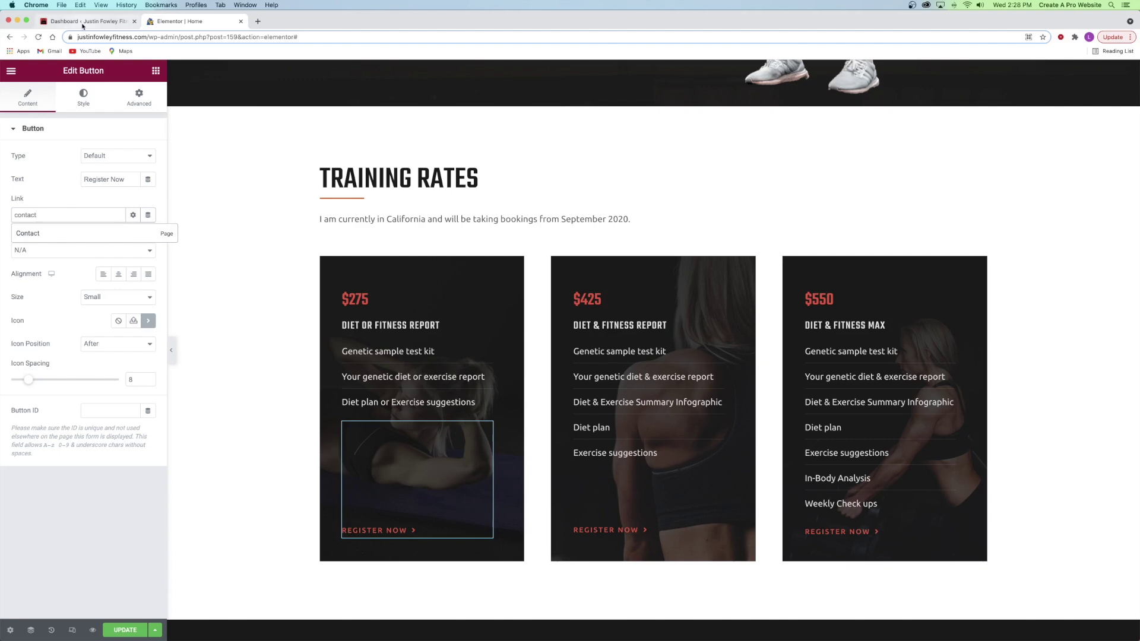
click(84, 22)
mouse_move(31, 234)
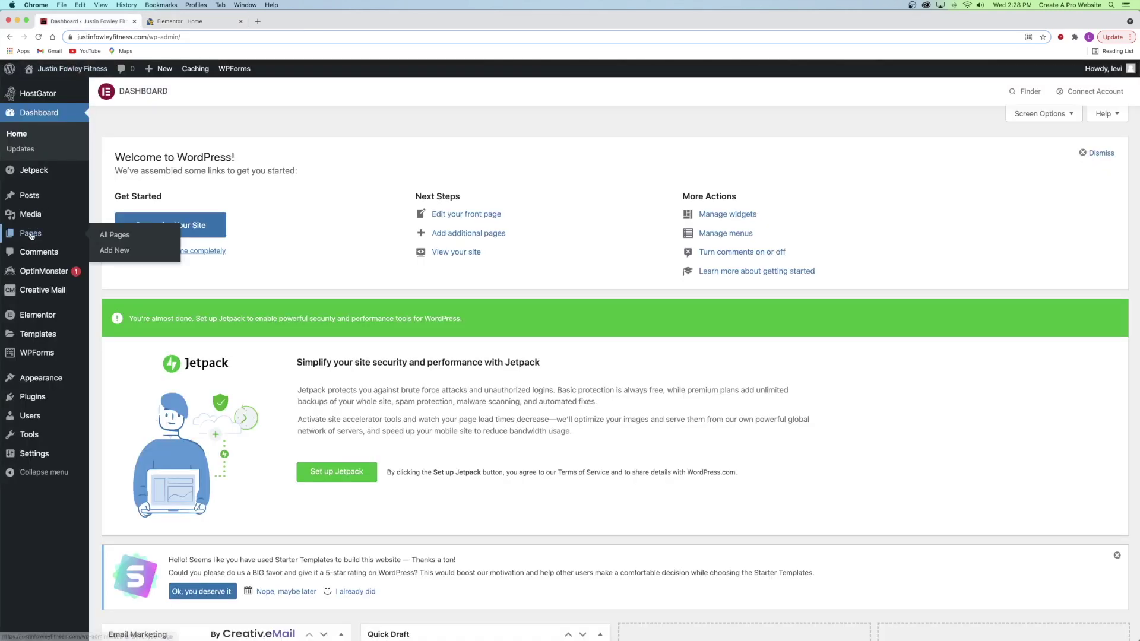
click(179, 21)
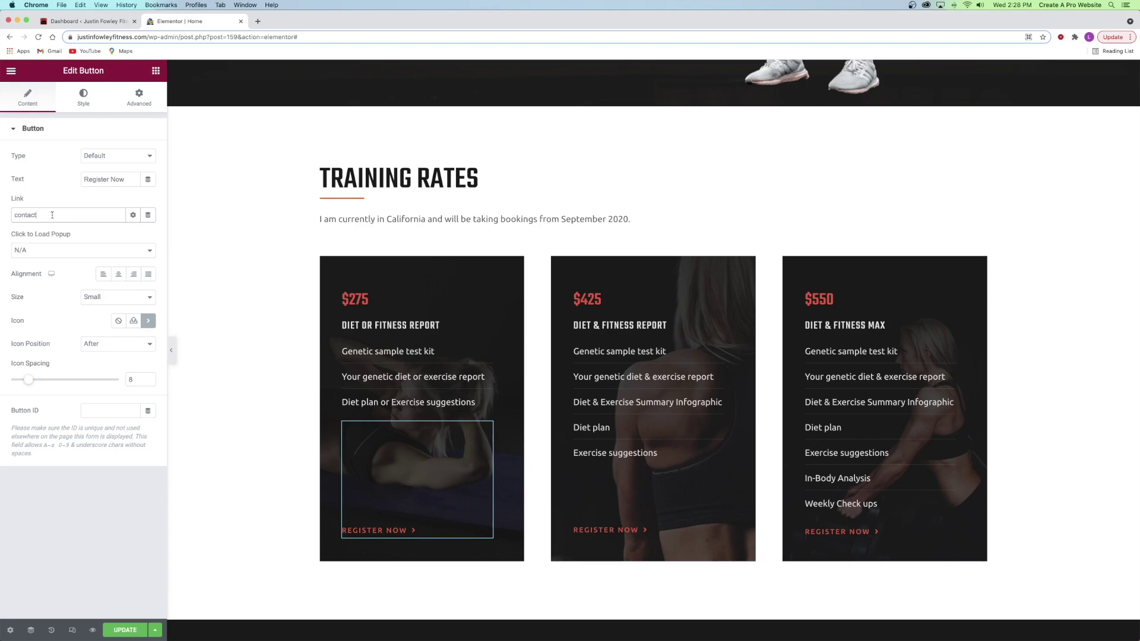
key(BackSpace)
key(BackSpace)
key(BackSpace)
text(co)
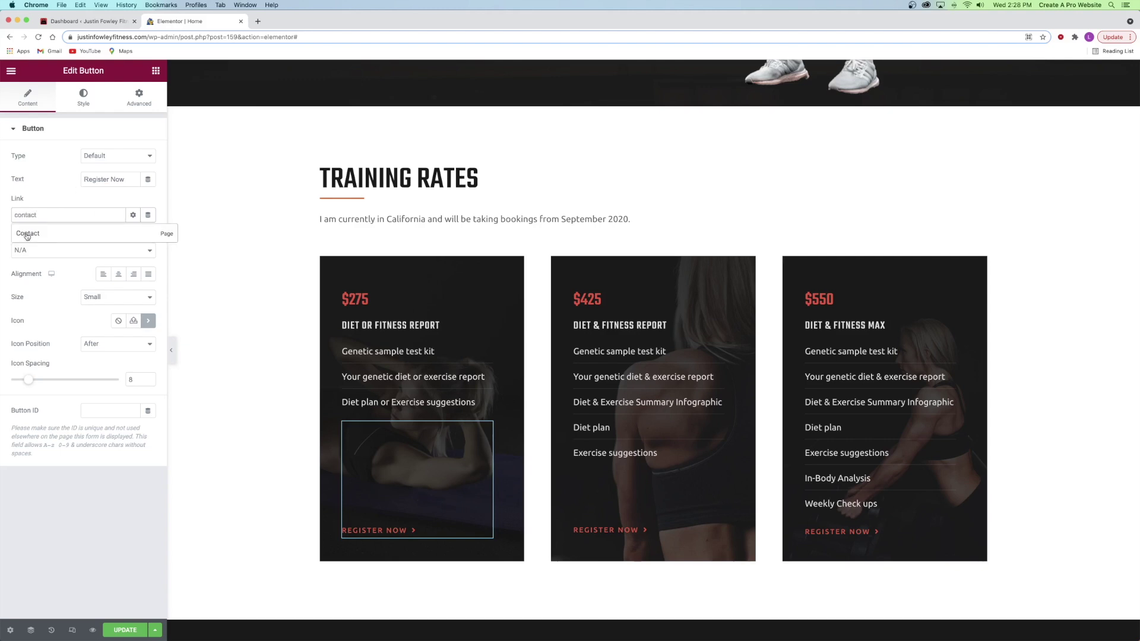
click(57, 236)
Confirm the Contact link address and save the page with Cmd+S
drag(44, 215, 89, 214)
click(88, 192)
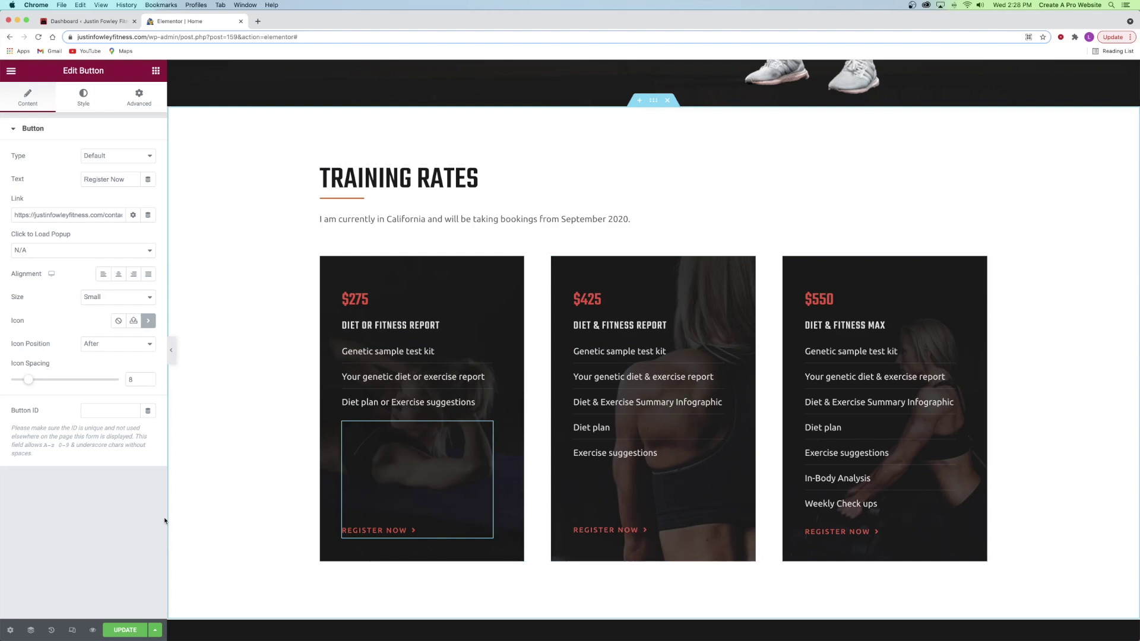
key(super+s)
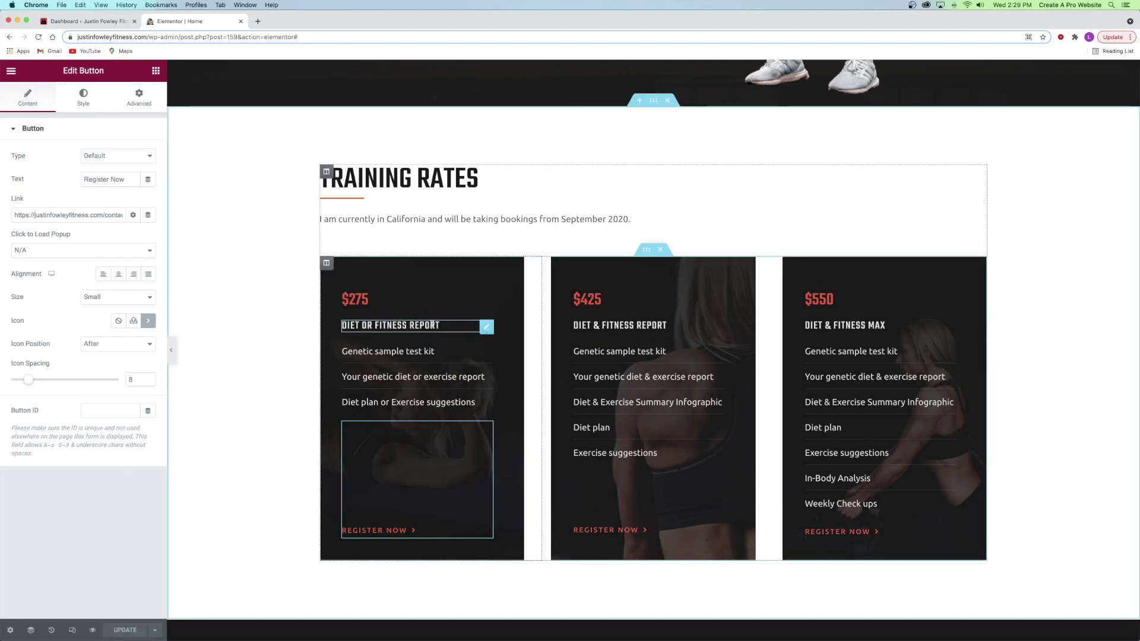
Open the first pricing column's background image picker in its Style settings
right_click(328, 264)
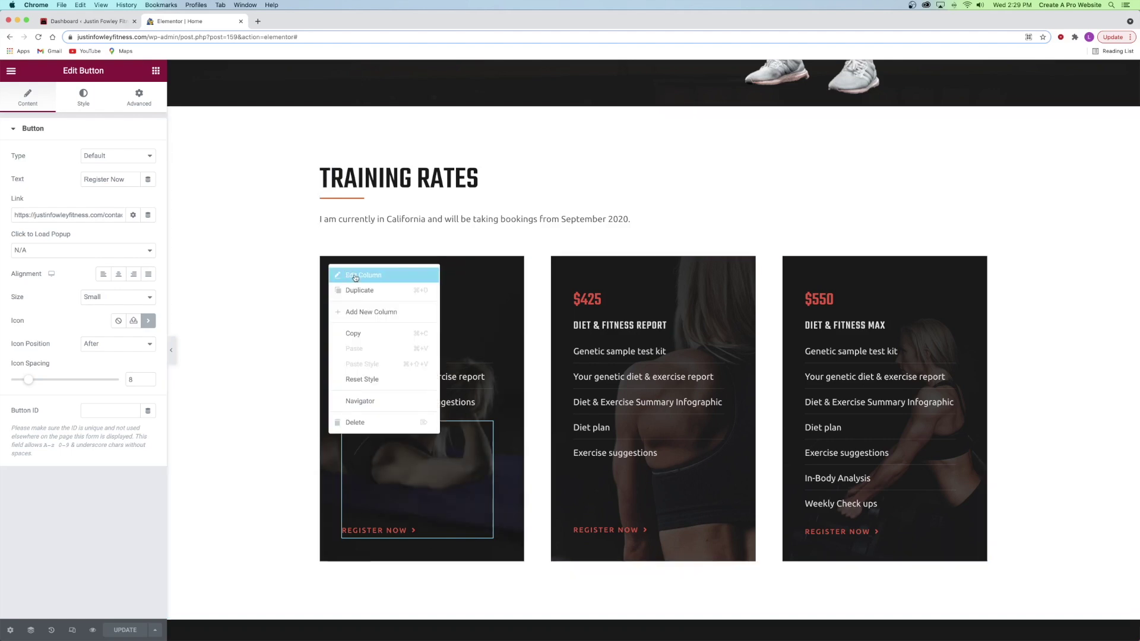
click(351, 271)
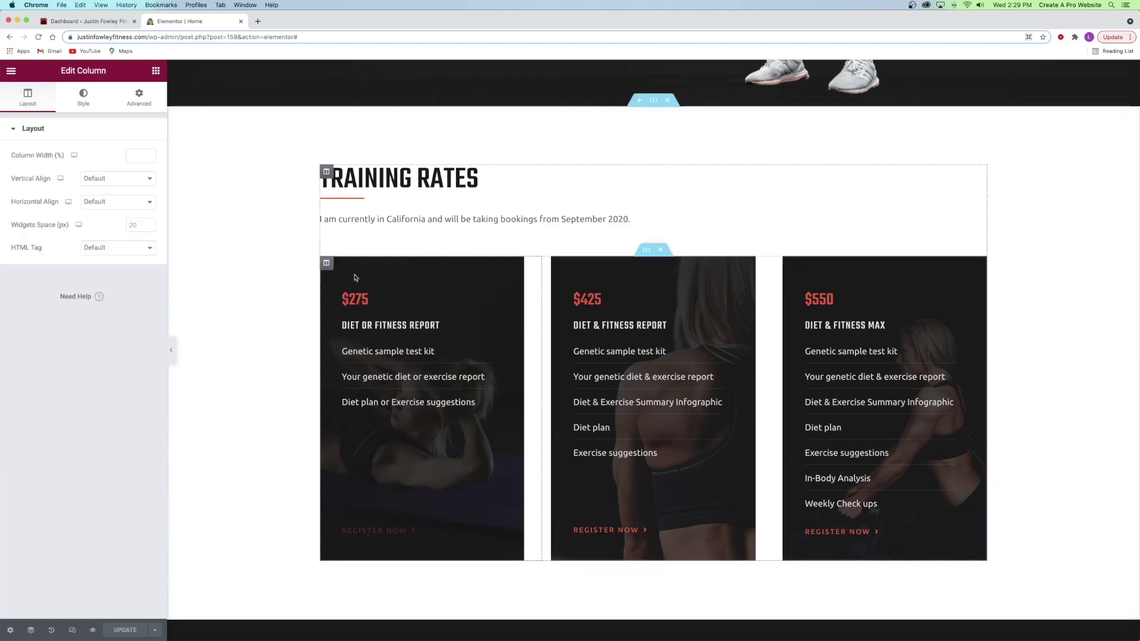
click(83, 100)
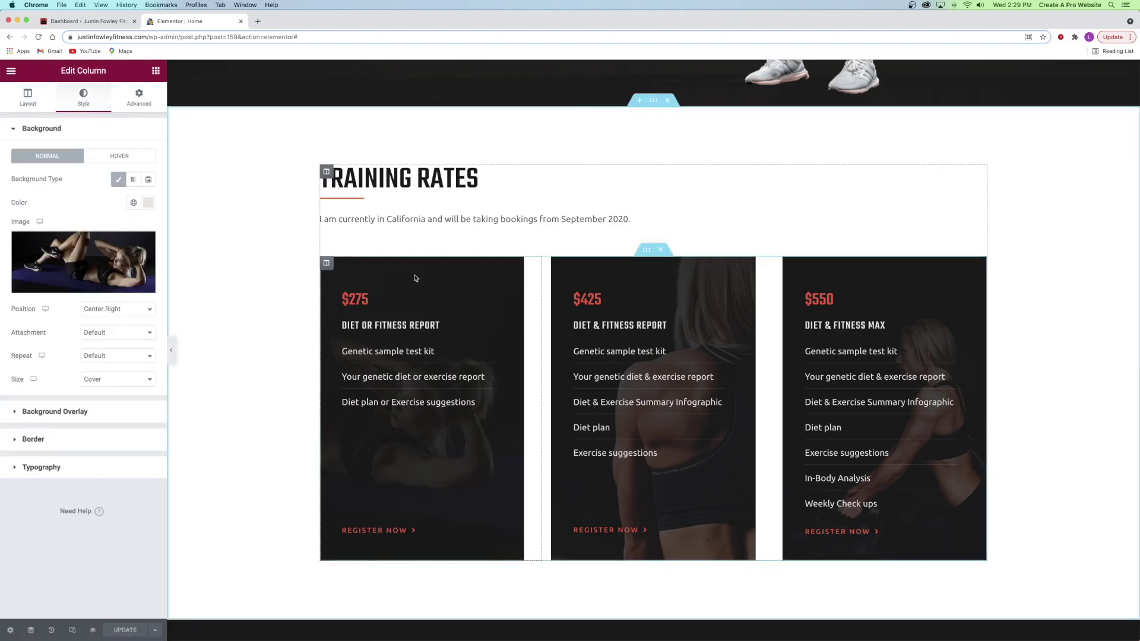
click(65, 260)
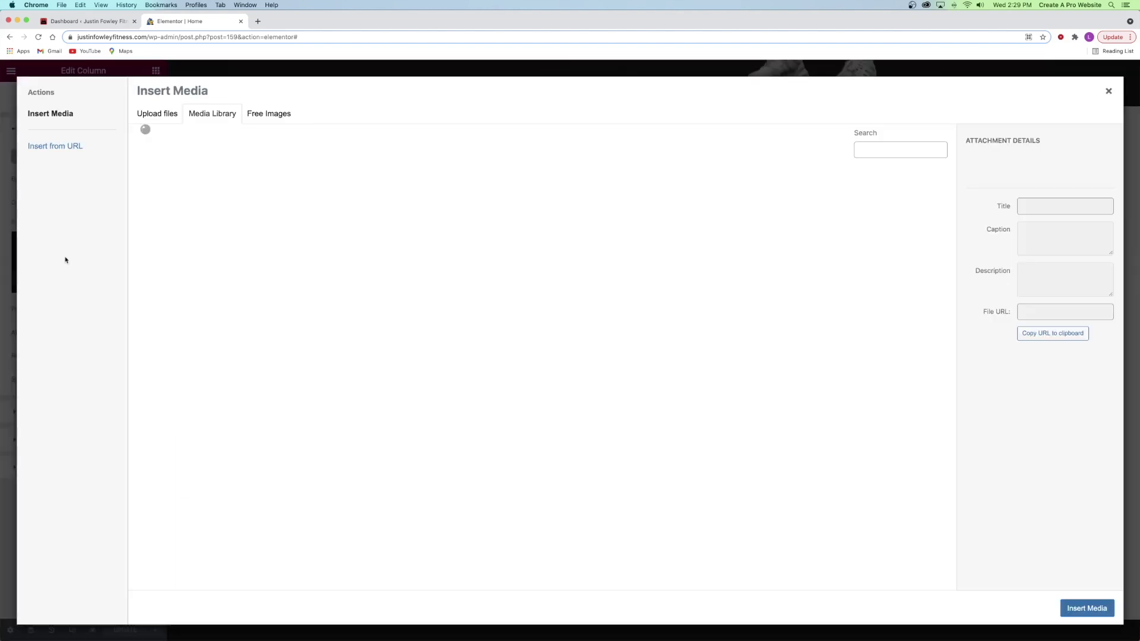
Upload three workout photos and set the cable-machine photo as the $275 column background
click(167, 114)
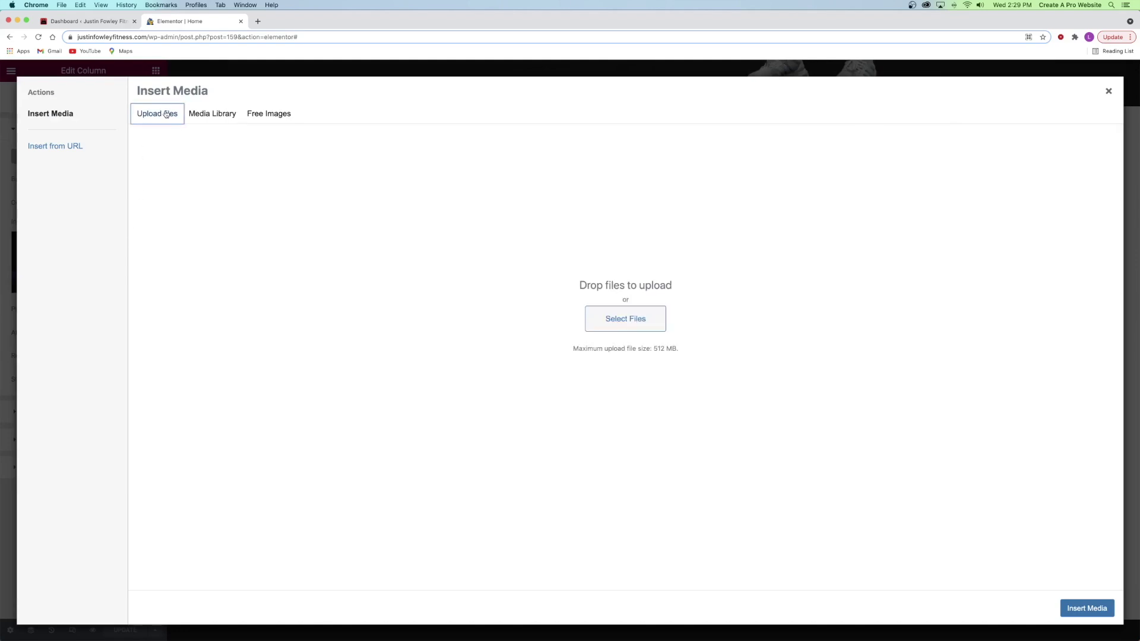
click(624, 321)
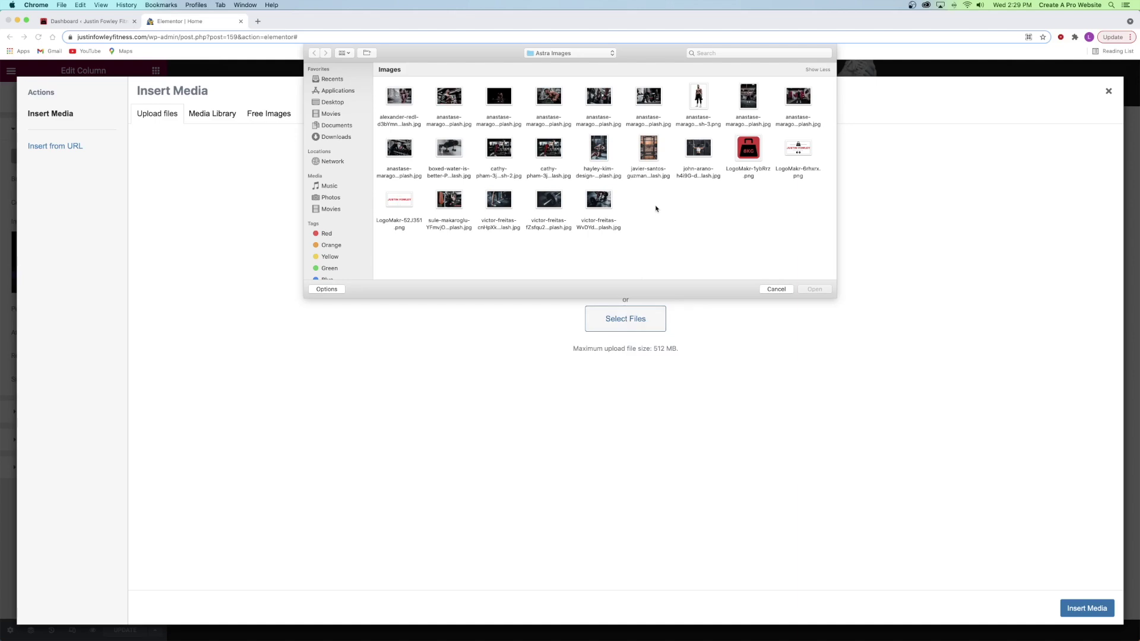
click(547, 99)
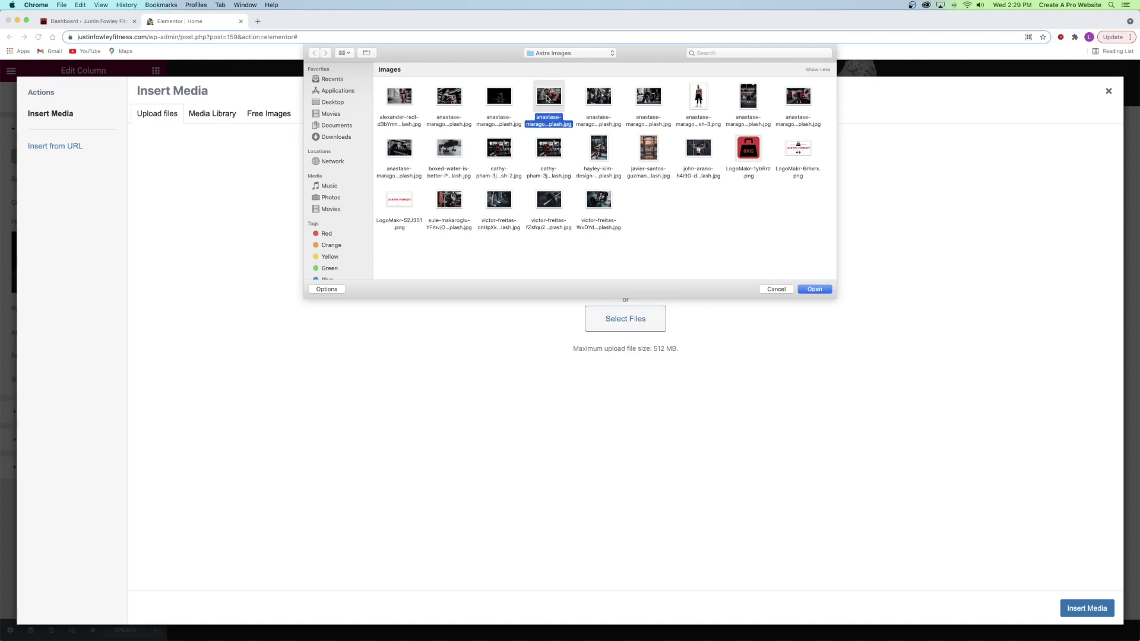
super+click(455, 101)
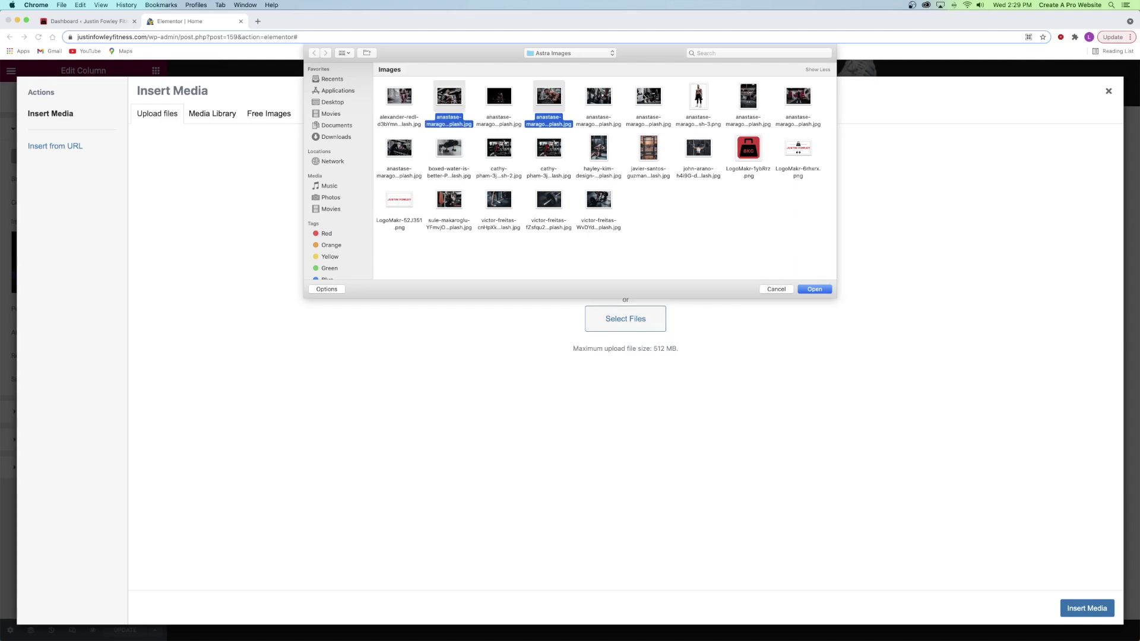
super+click(749, 98)
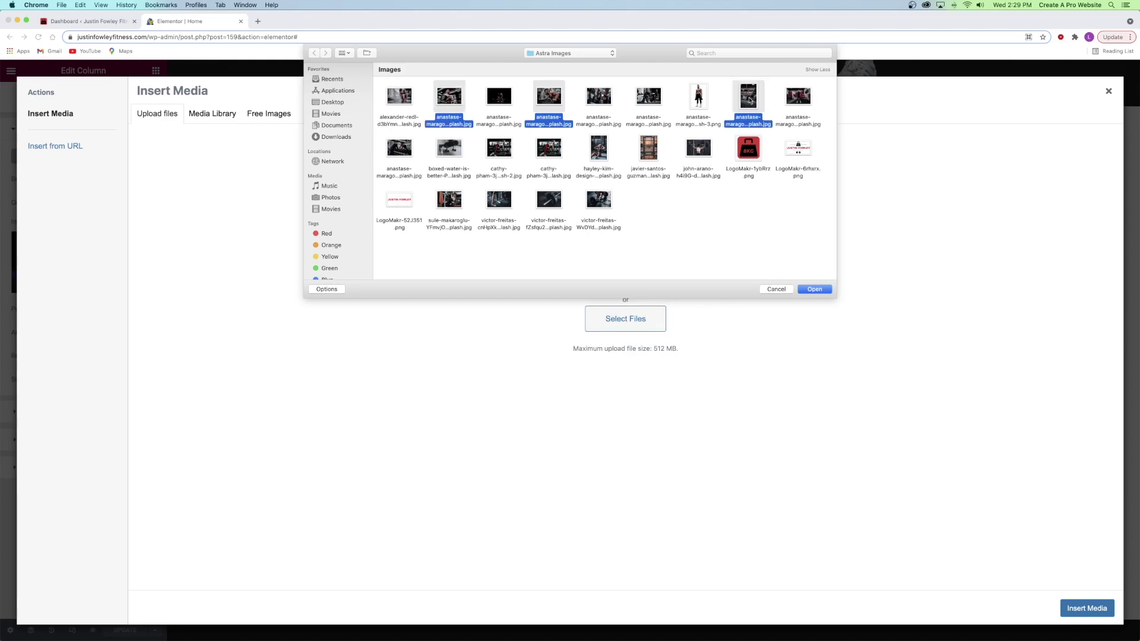
click(815, 290)
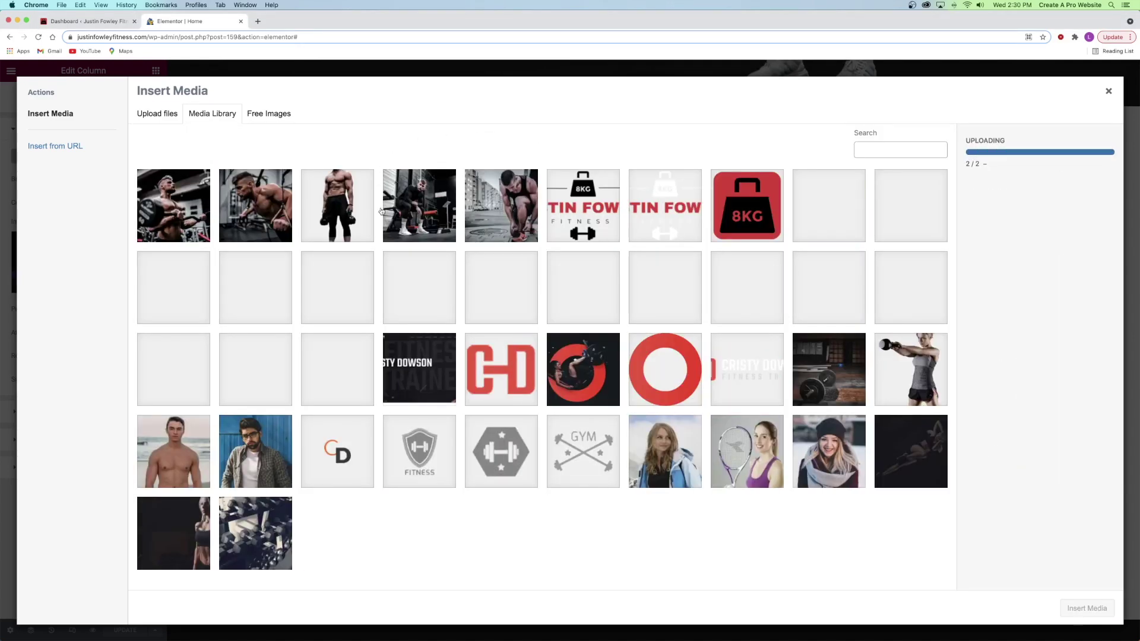
click(257, 206)
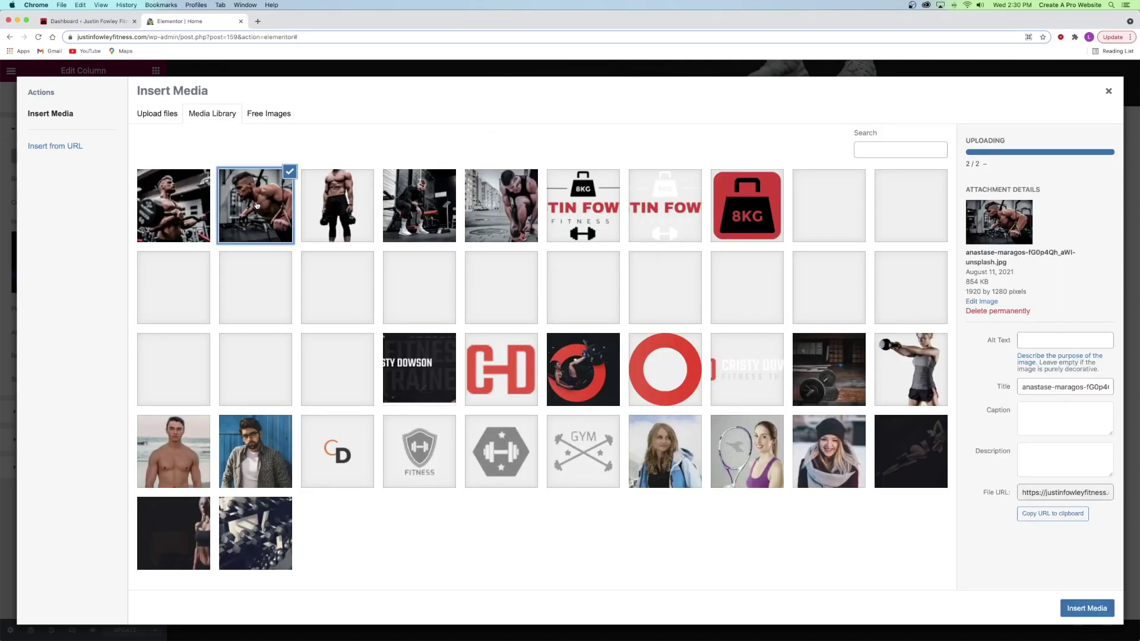
click(1085, 613)
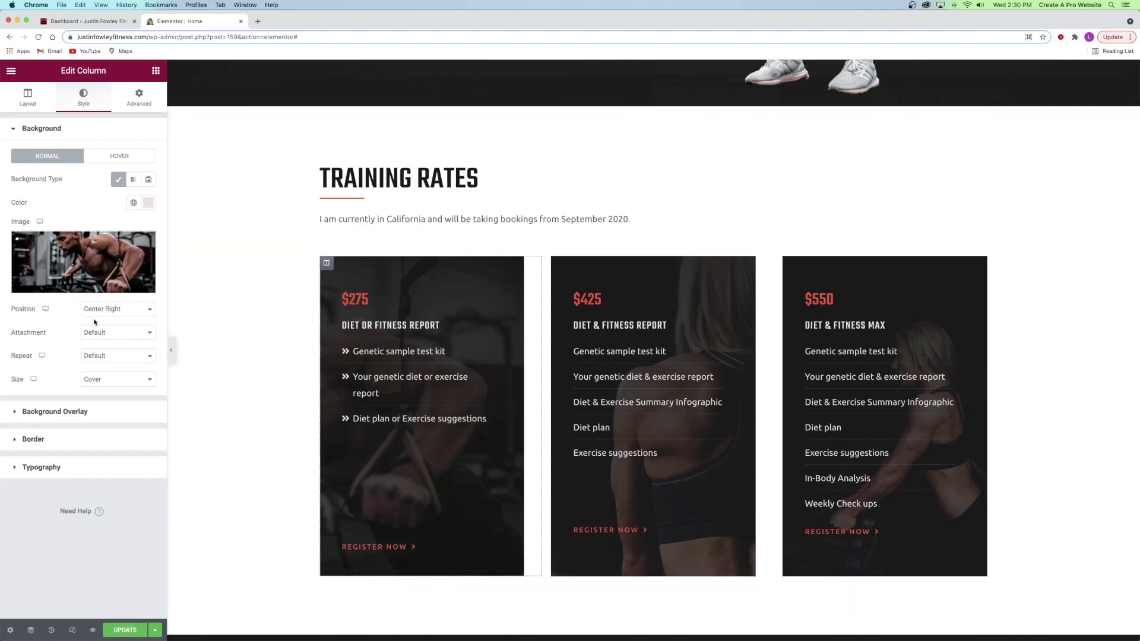
Set the $275 card's background image position to center
click(87, 317)
click(114, 290)
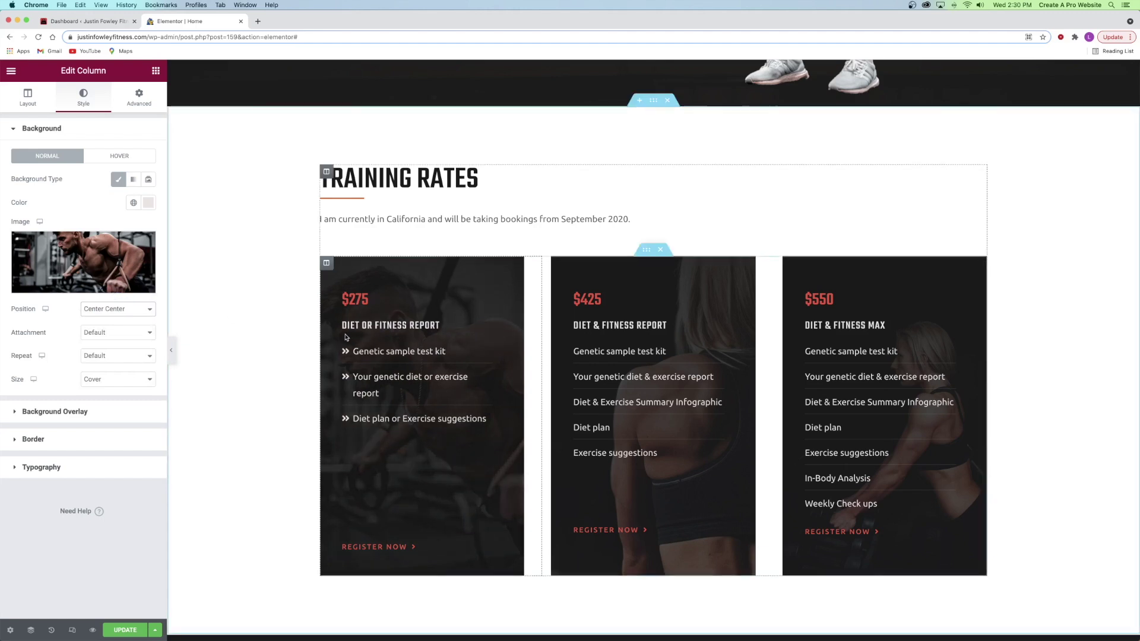
click(114, 309)
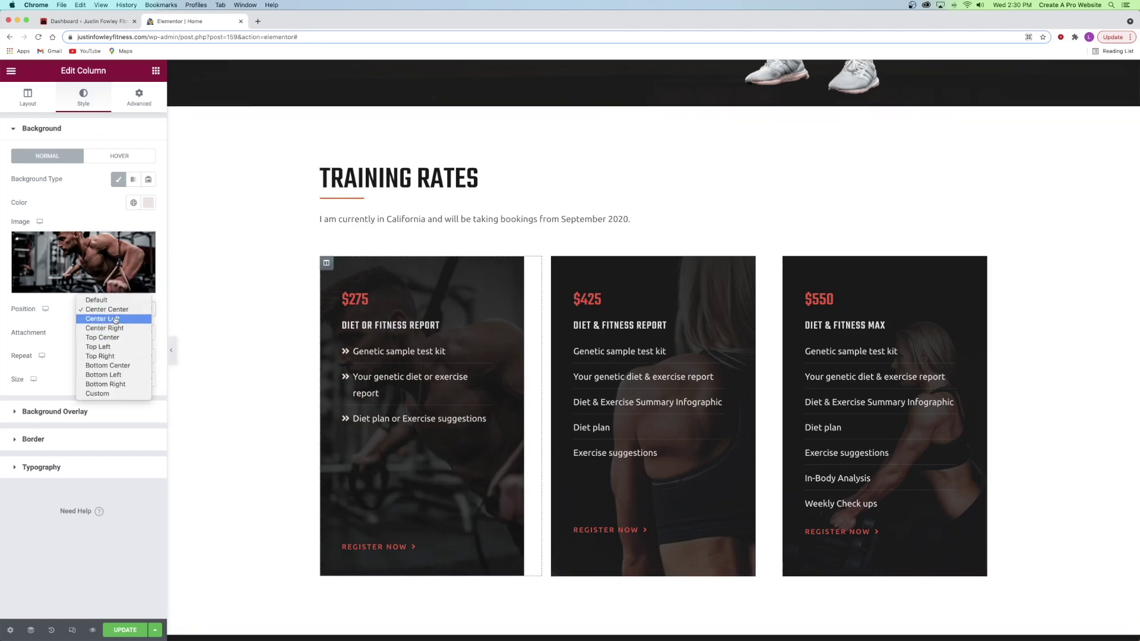
click(115, 320)
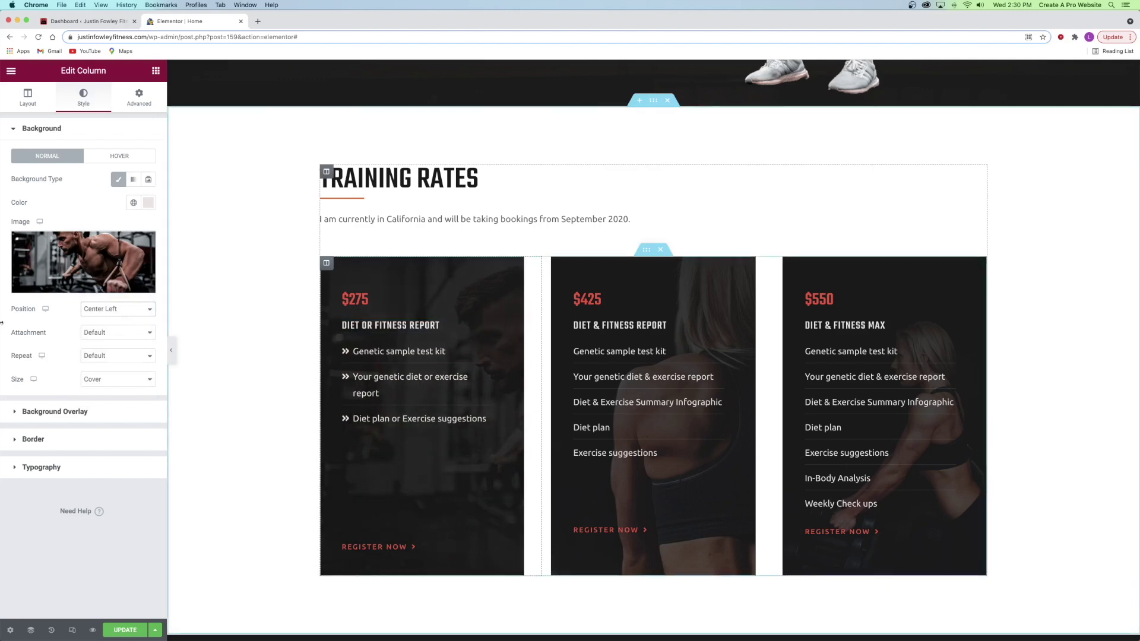
click(107, 310)
click(109, 301)
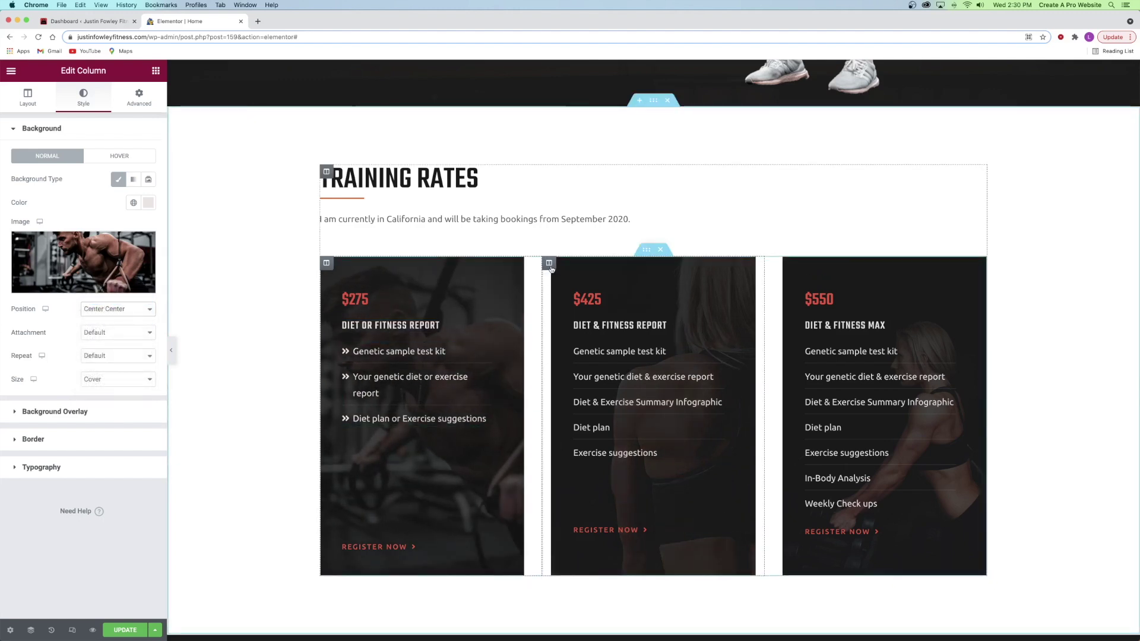
Give the $425 pricing column the cable-machine athlete photo as its background
click(549, 264)
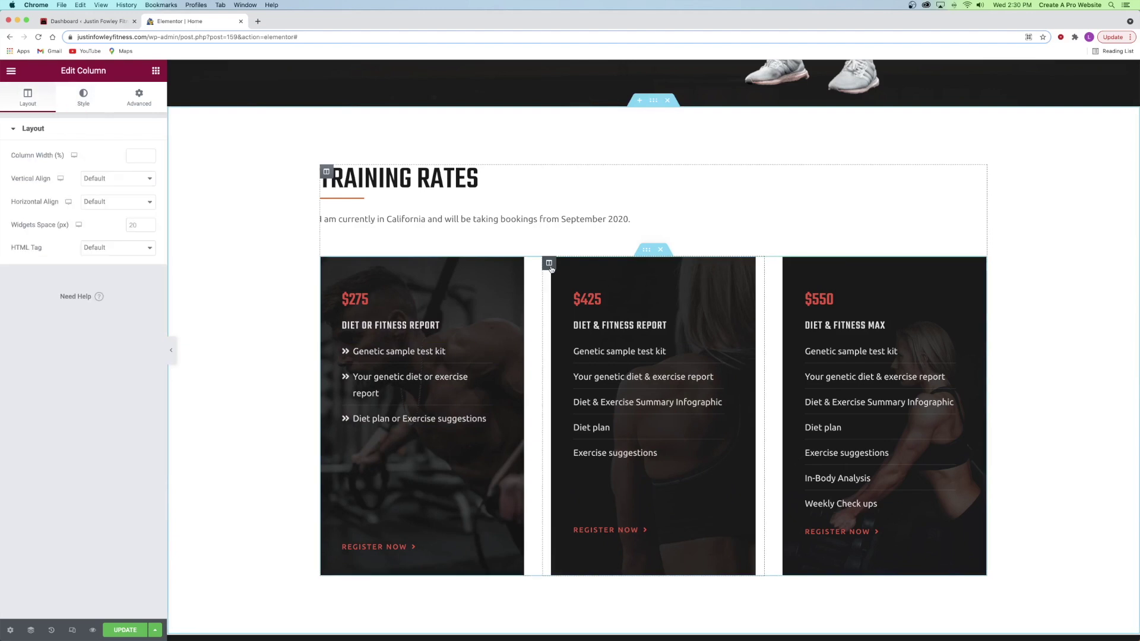
click(98, 101)
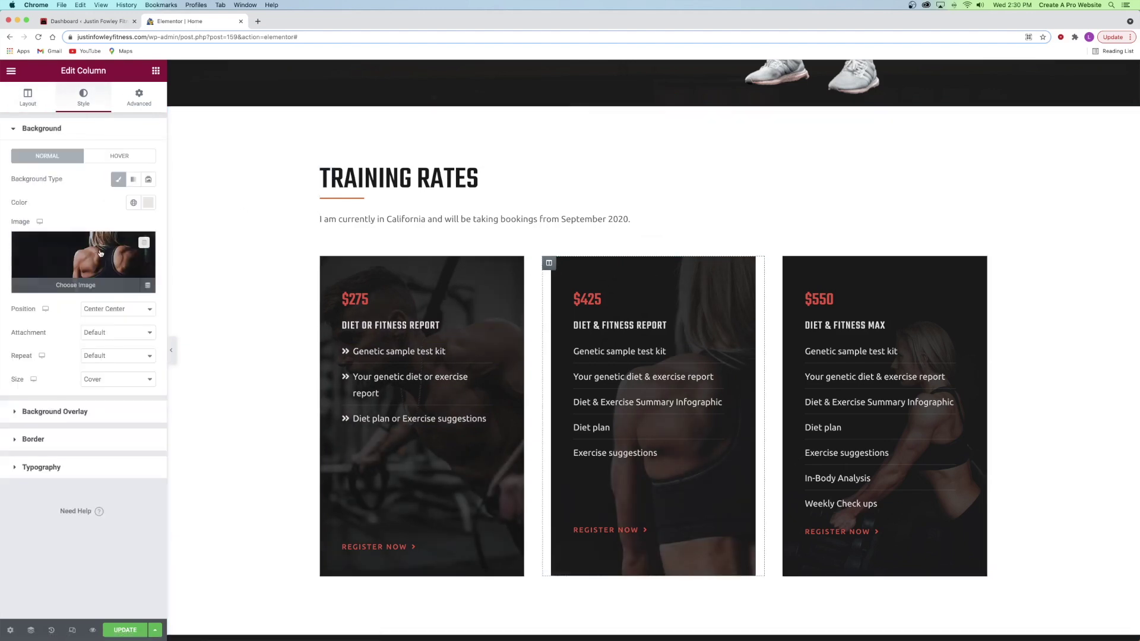
click(85, 243)
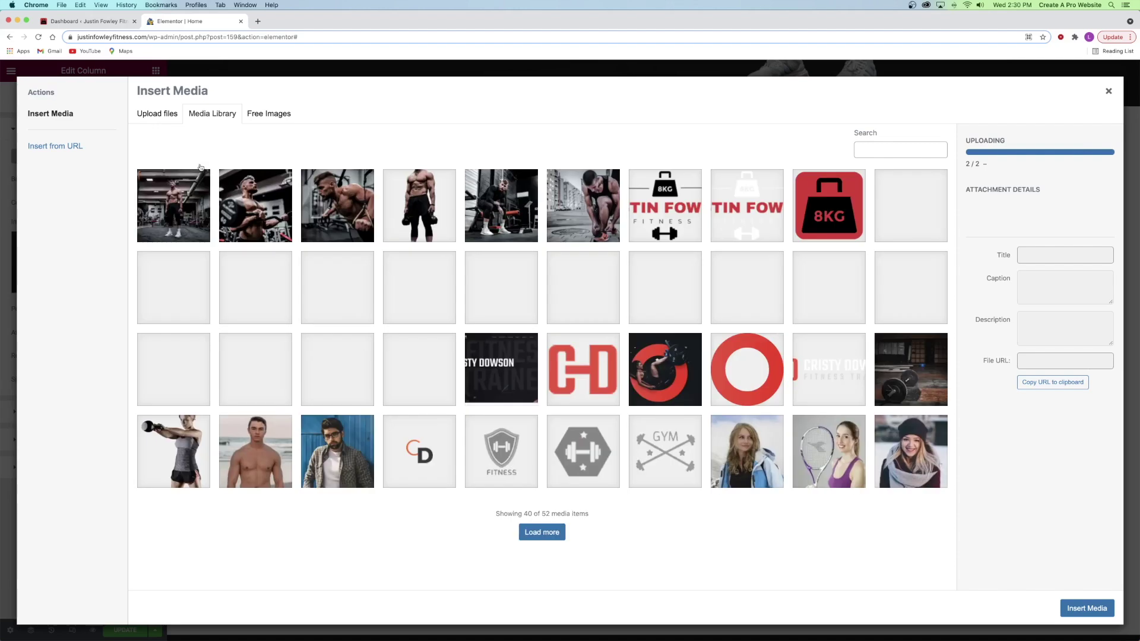
click(231, 225)
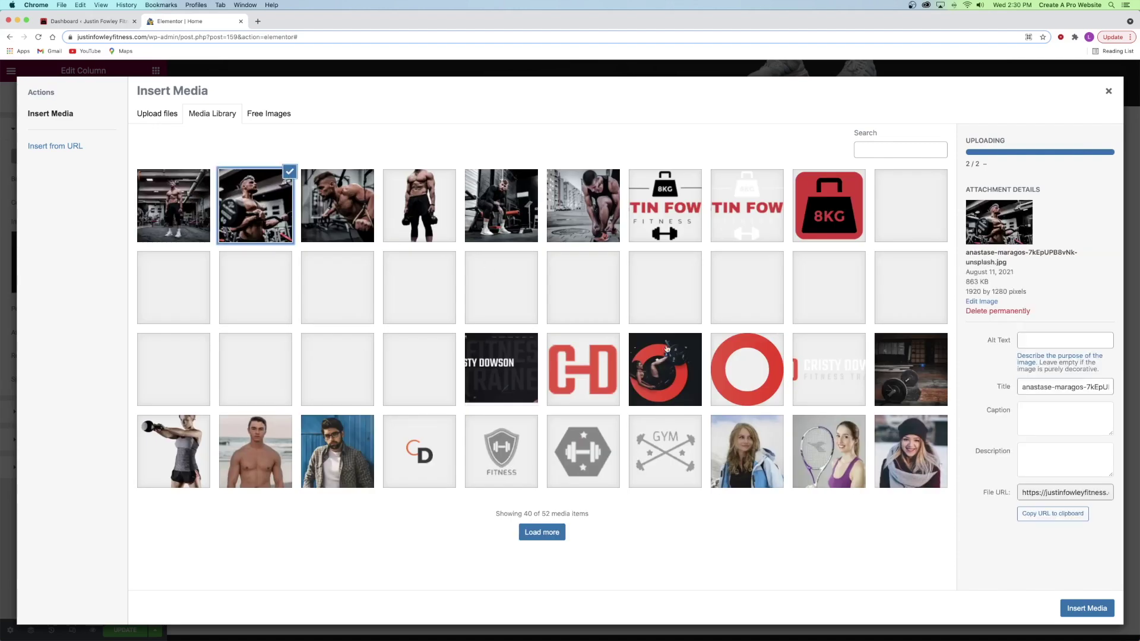
click(1086, 608)
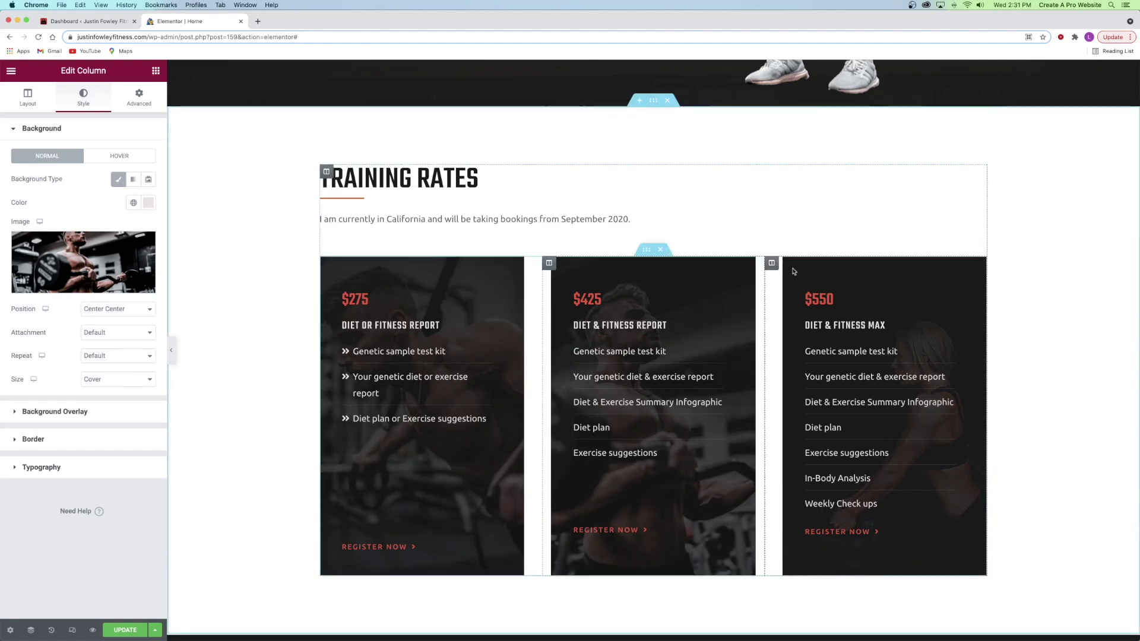
Apply the standing athlete photo as the $550 pricing column's background
click(772, 264)
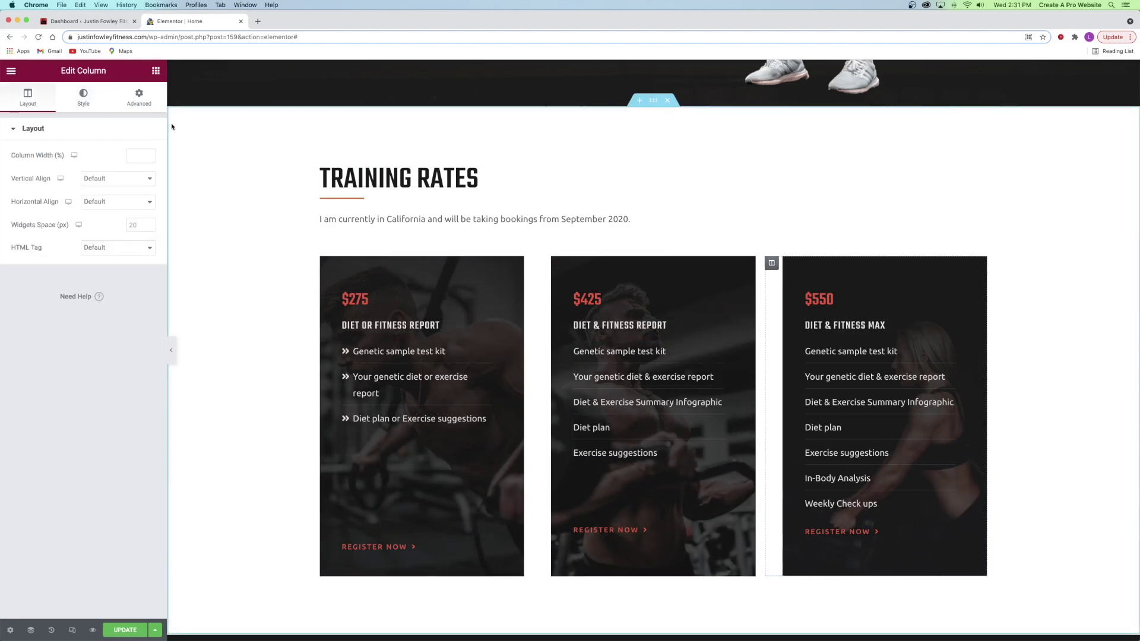
click(80, 100)
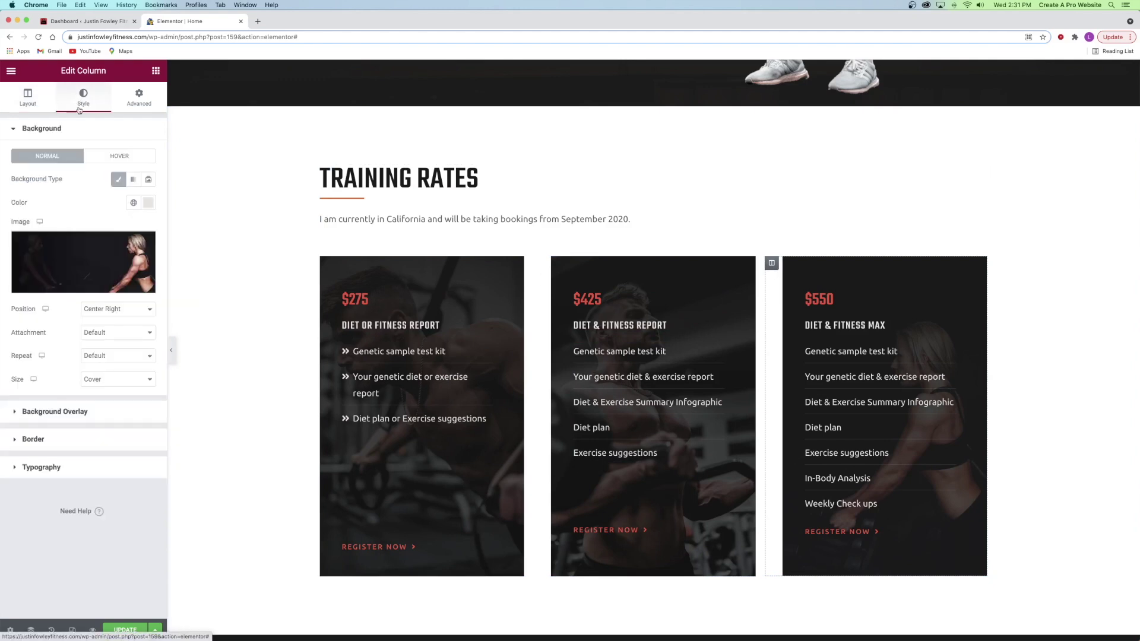
click(84, 255)
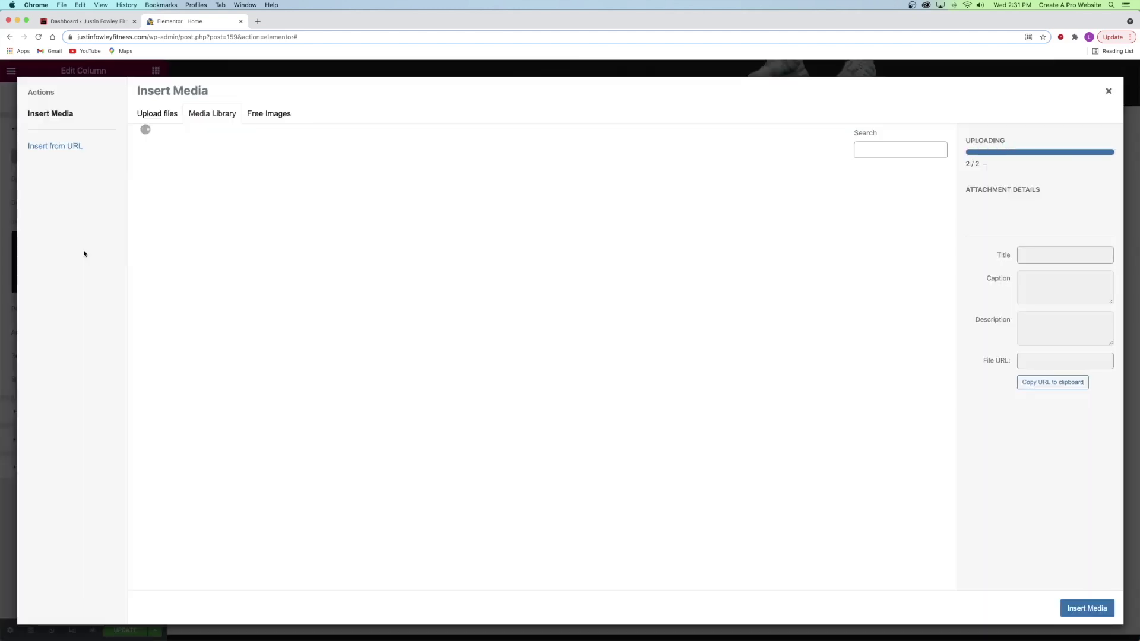
click(1076, 617)
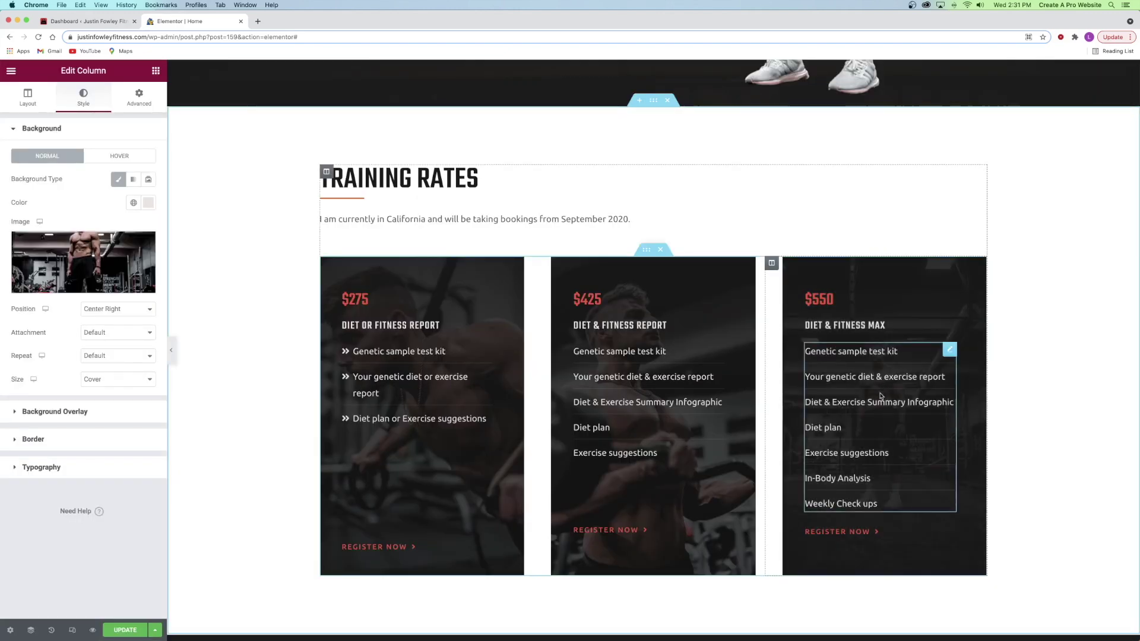
Scroll down the page from the pricing cards toward the Training Gallery section
scroll(884, 389, up, 10)
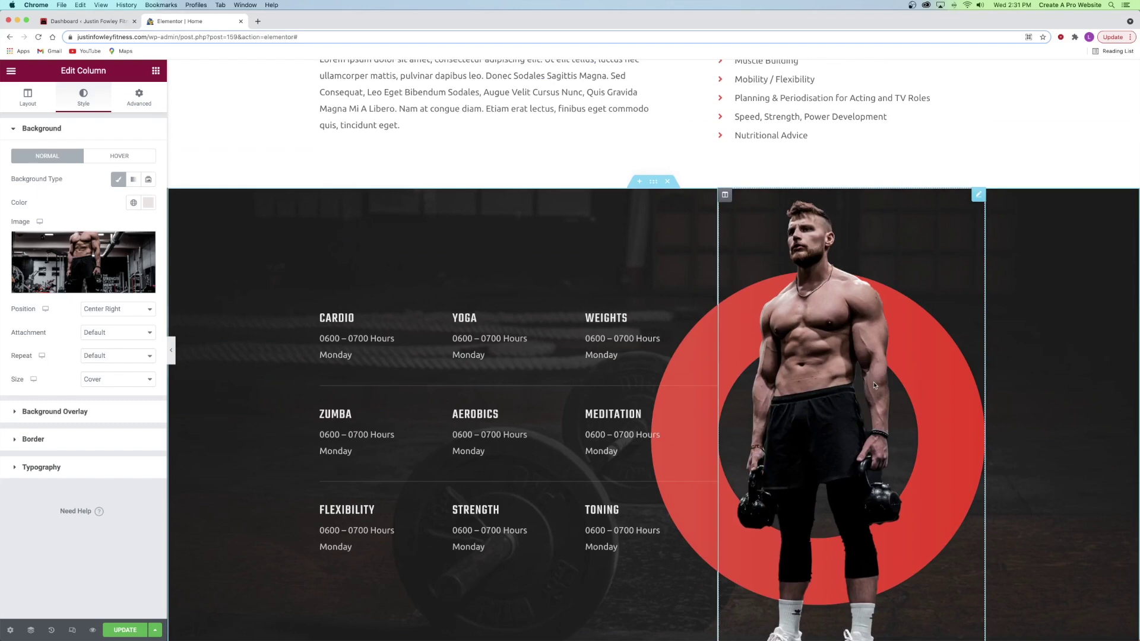
scroll(874, 385, down, 8)
scroll(874, 384, down, 5)
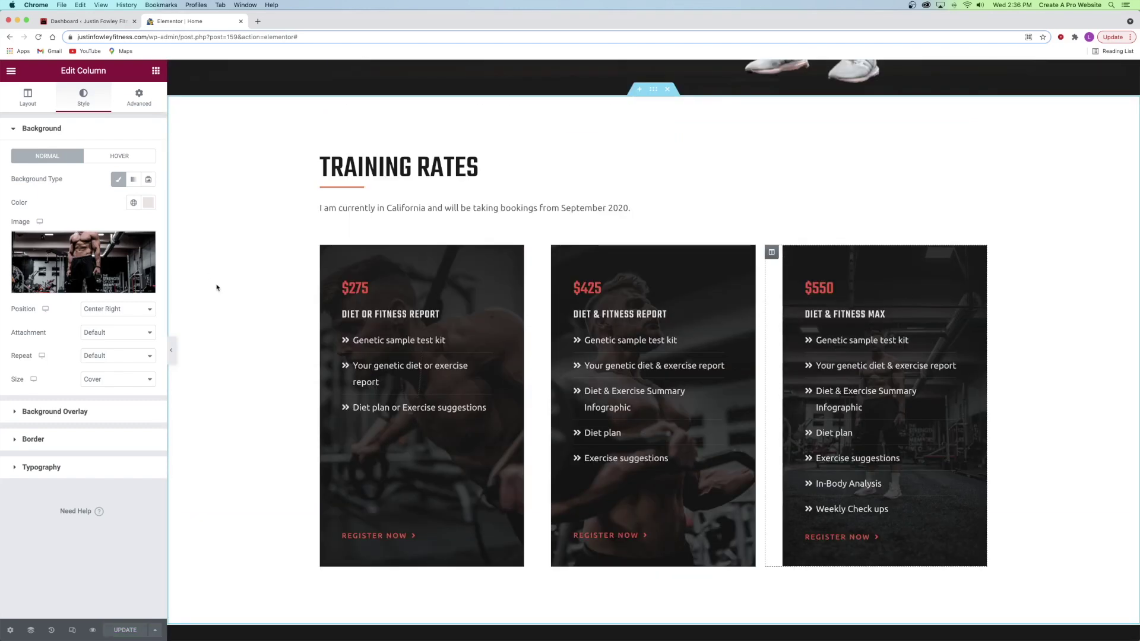
scroll(216, 288, down, 10)
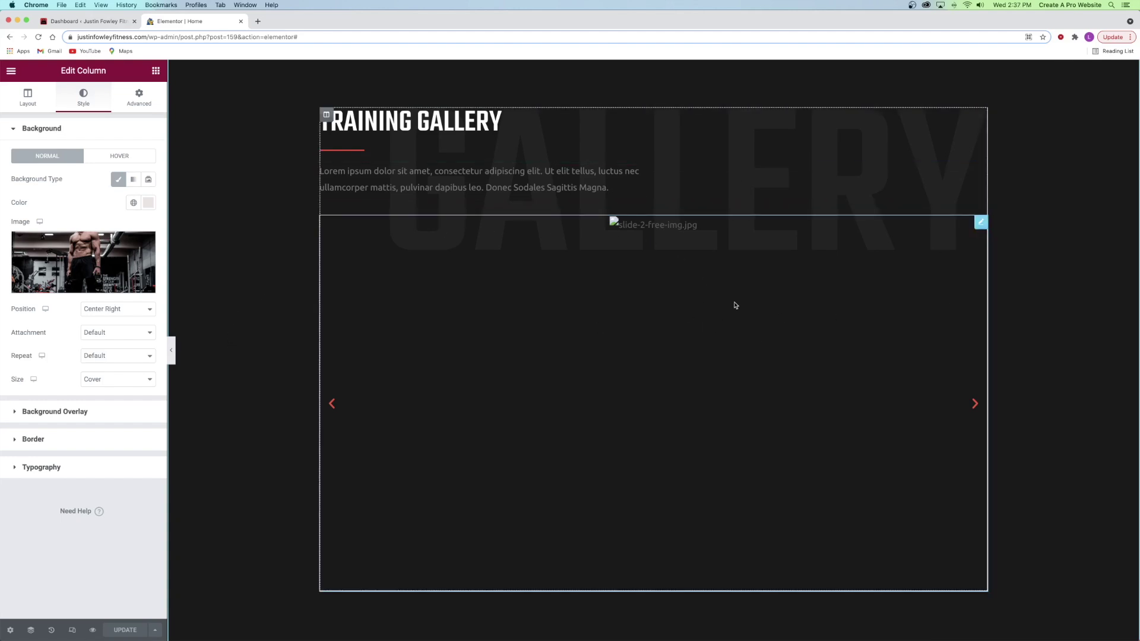
Select the Training Gallery image carousel, advance a slide, and open its Edit settings
click(334, 406)
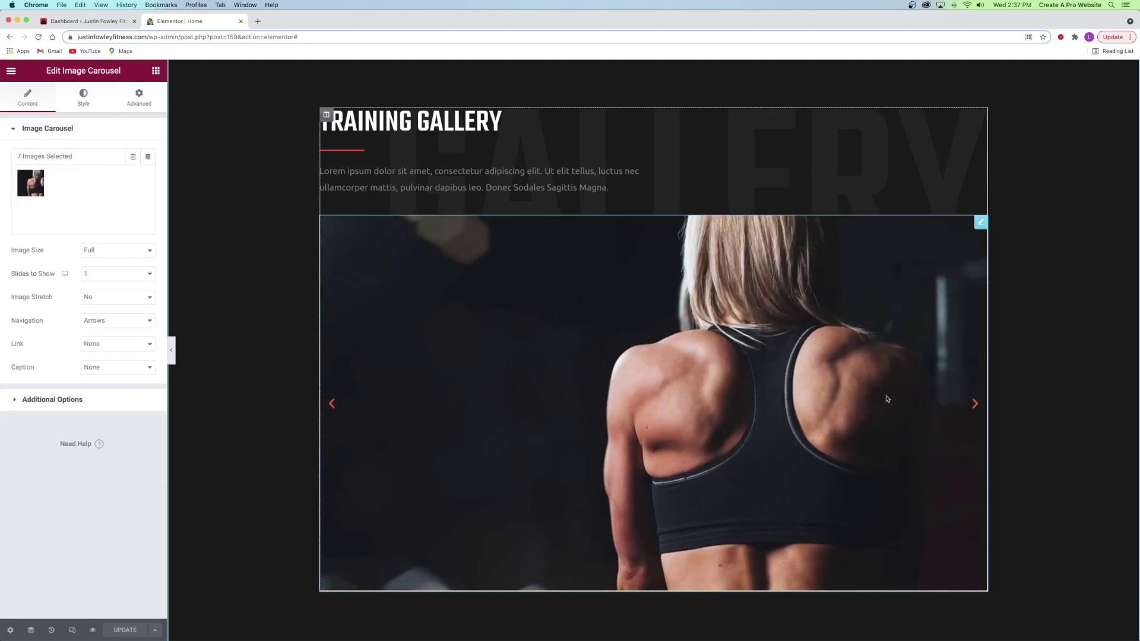
click(974, 404)
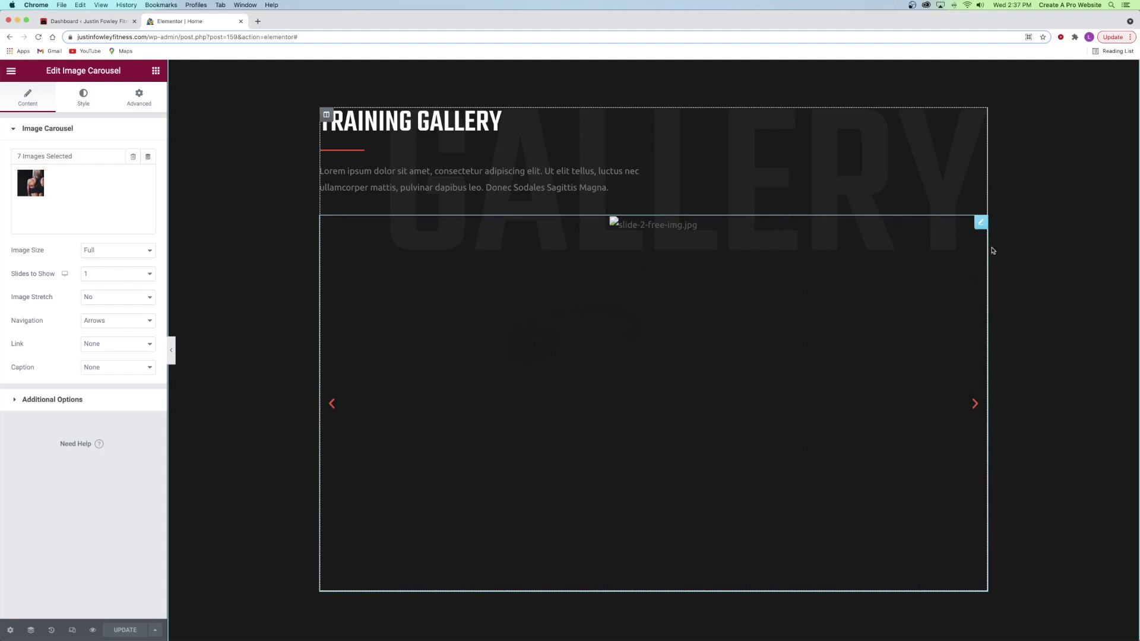
right_click(642, 362)
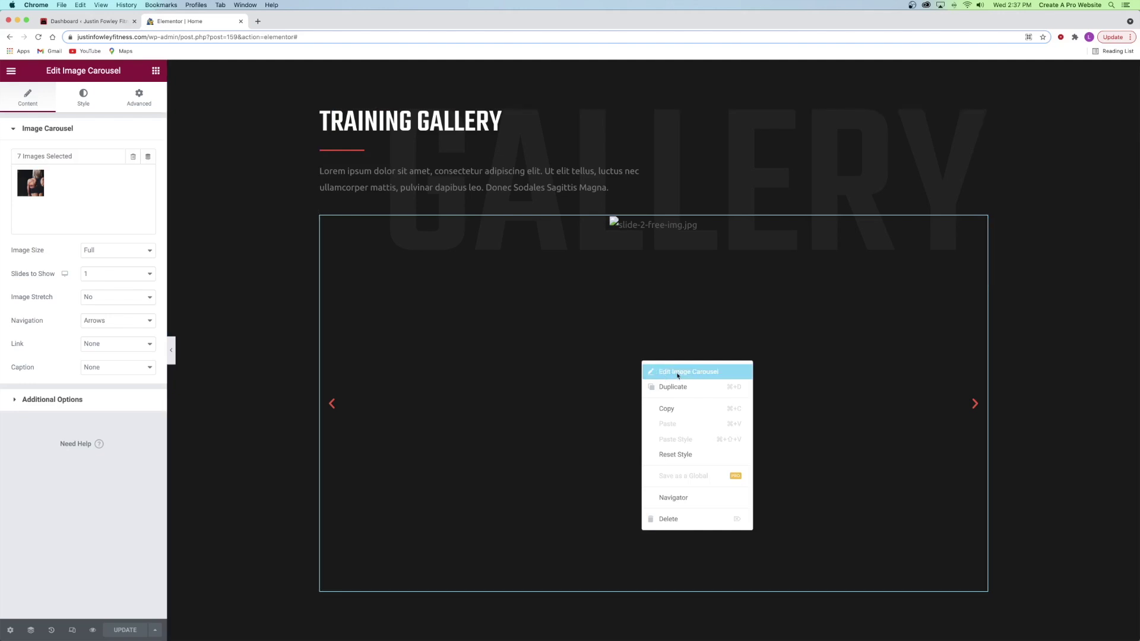
click(678, 373)
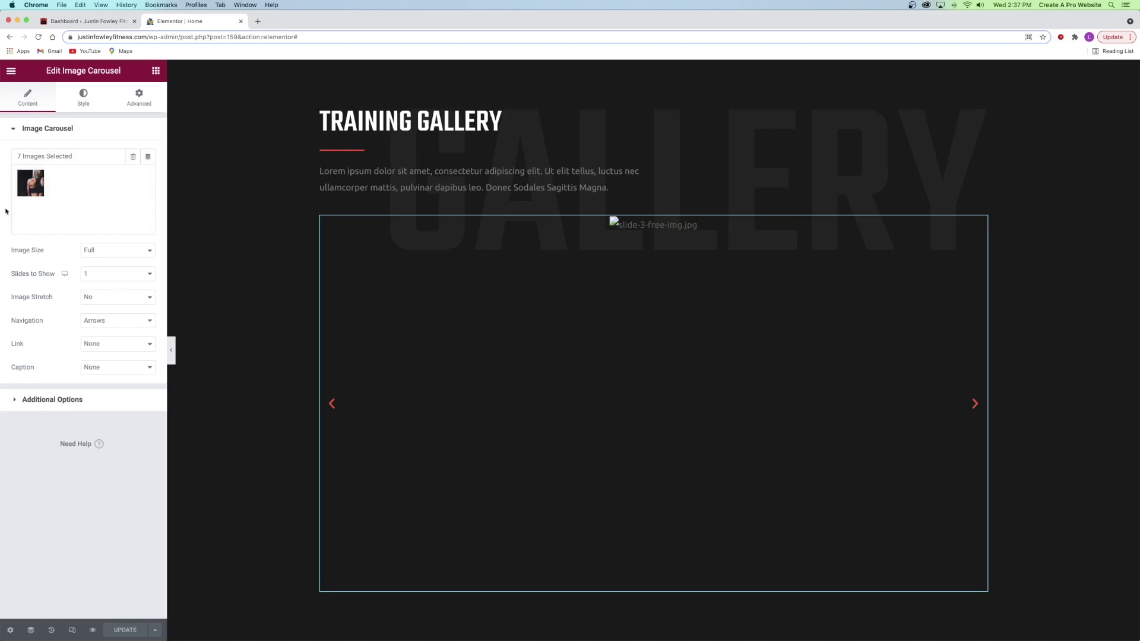
Remove all the old images from the carousel's gallery
click(51, 207)
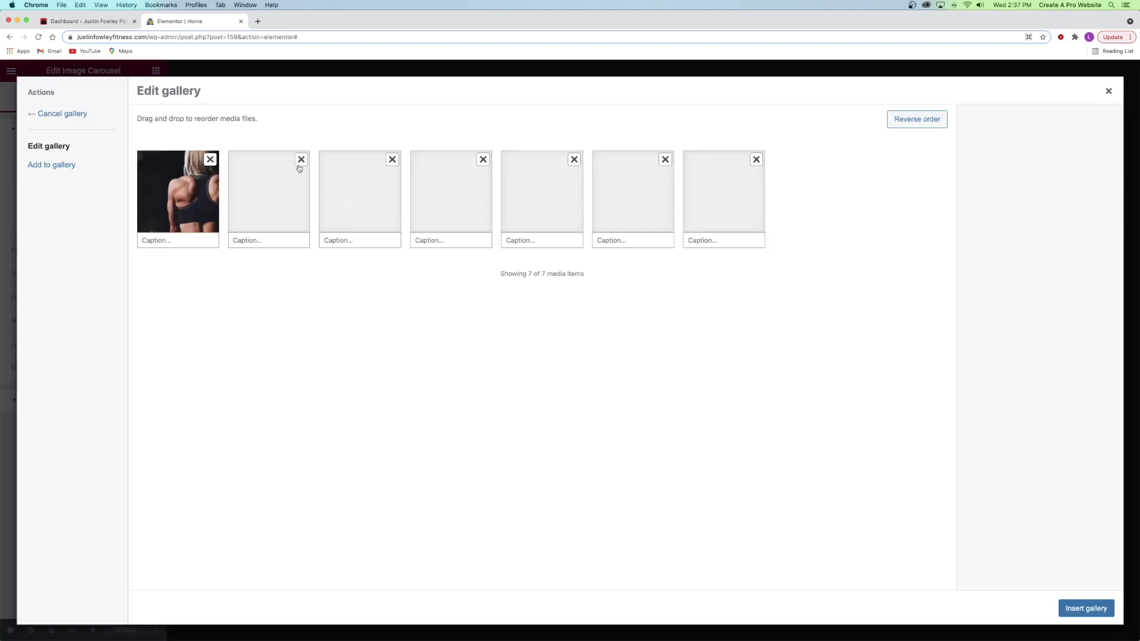
click(302, 163)
click(301, 160)
click(301, 161)
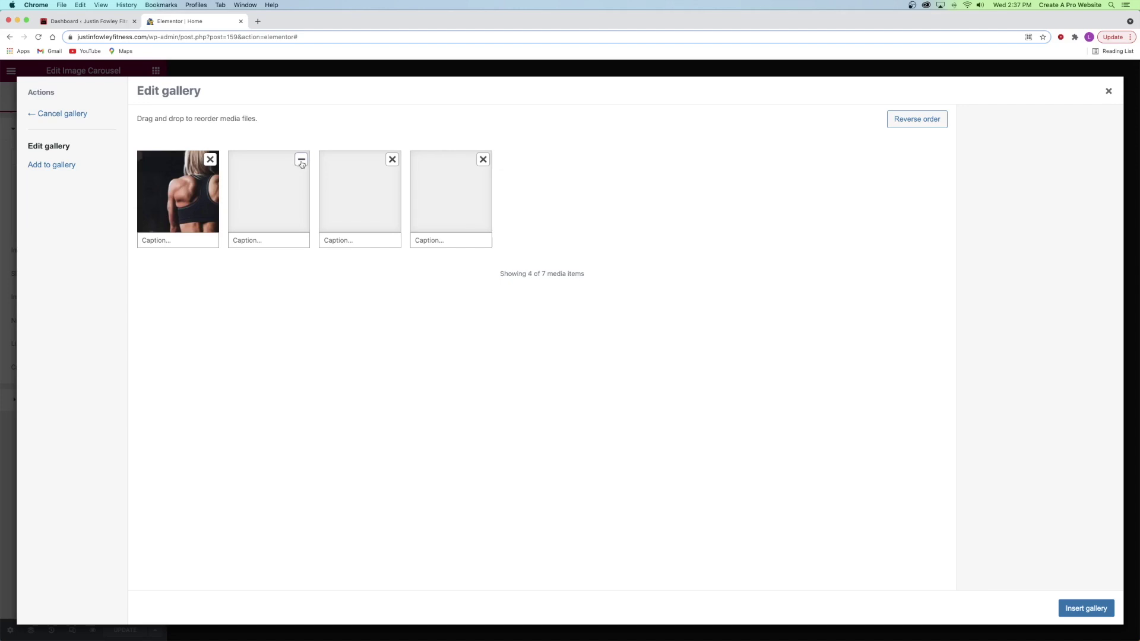
click(302, 160)
click(302, 161)
click(301, 160)
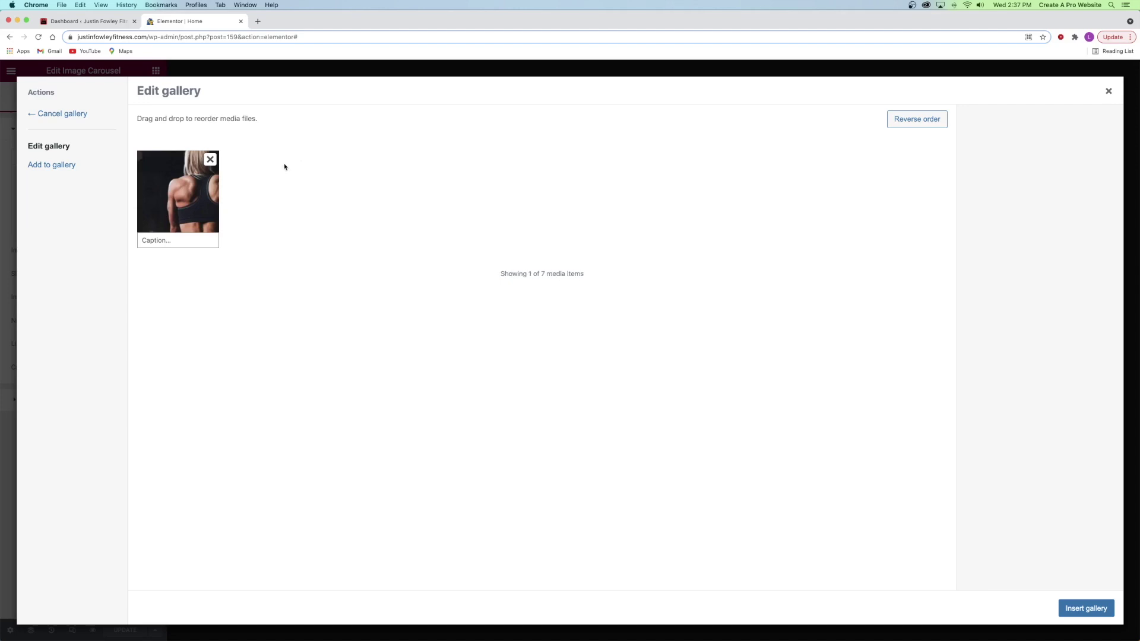
click(210, 161)
Add three gym photos of the athlete from the Media Library to the carousel gallery
click(531, 327)
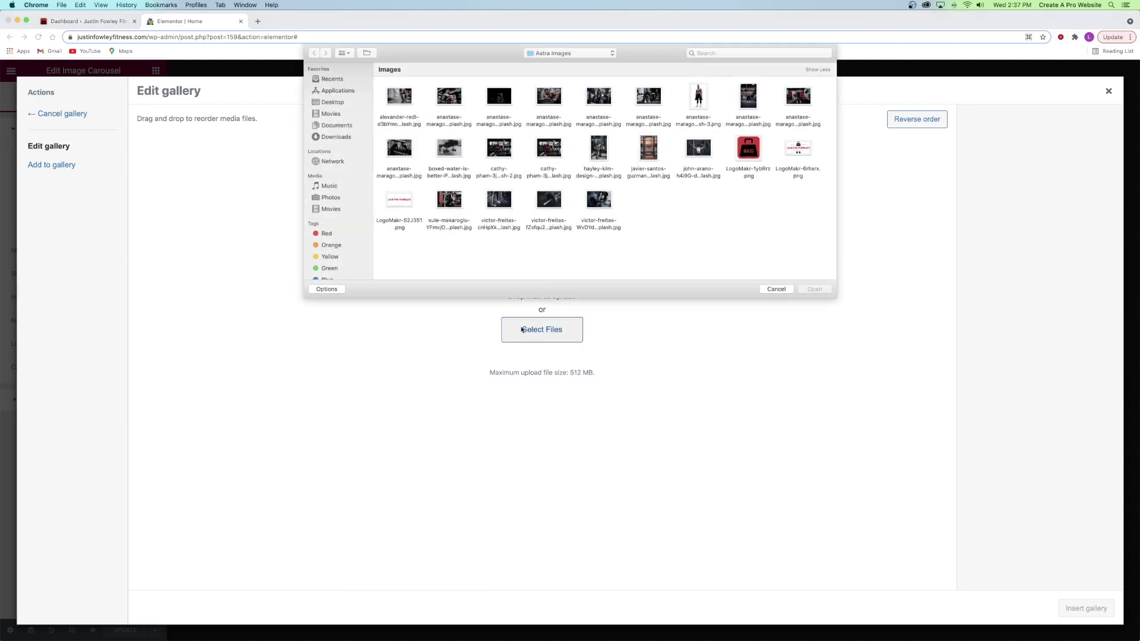
click(775, 289)
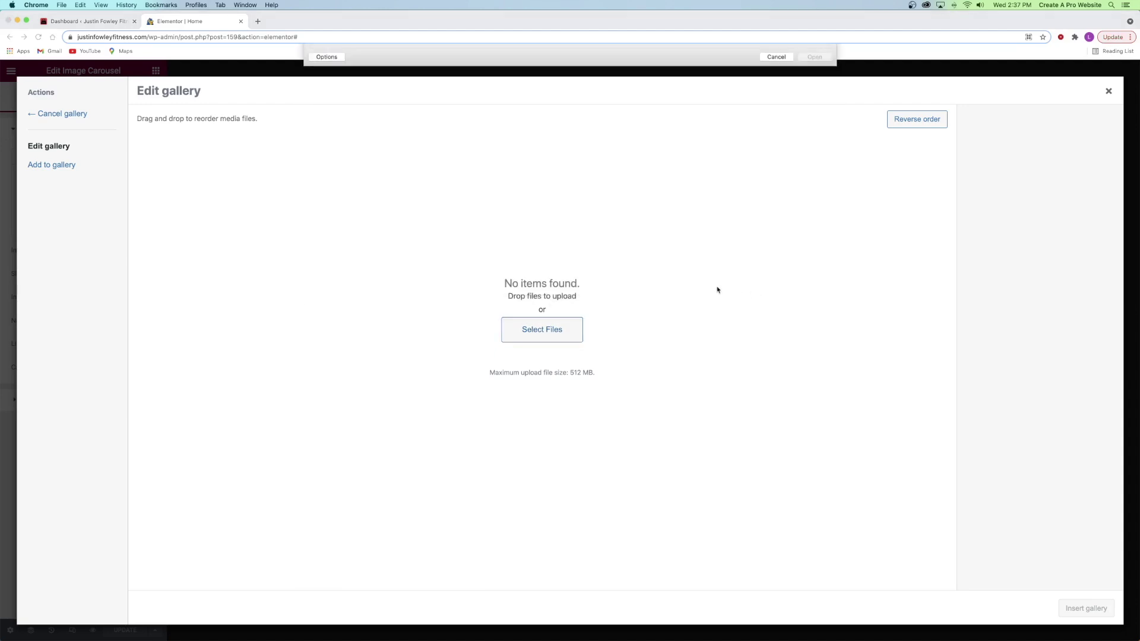
click(52, 168)
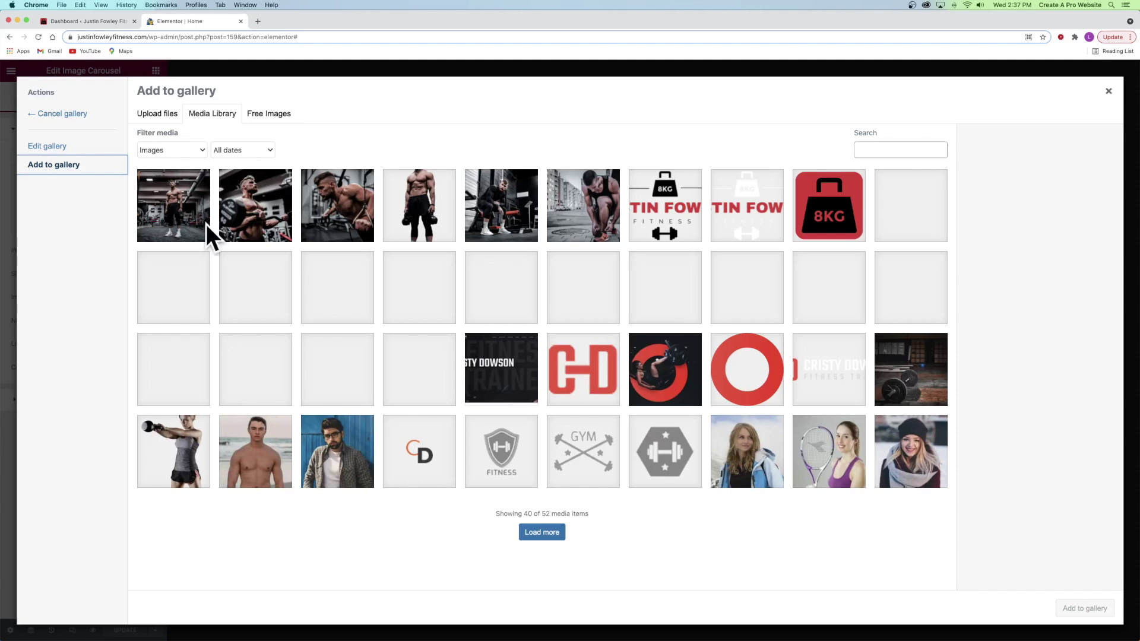
click(176, 221)
click(242, 218)
click(330, 212)
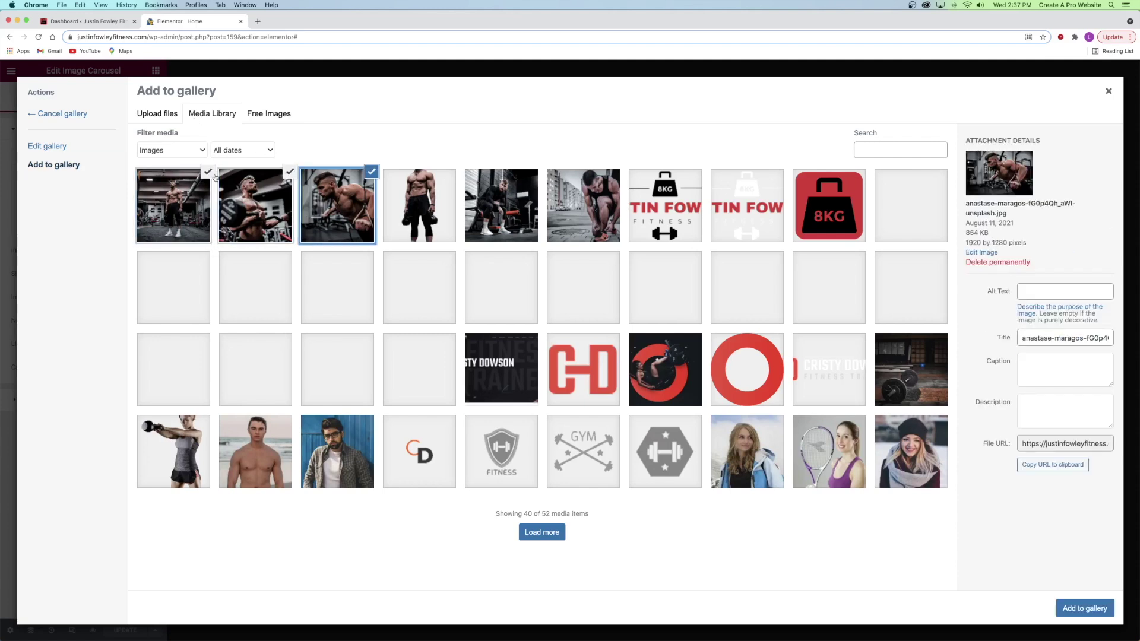
click(1084, 608)
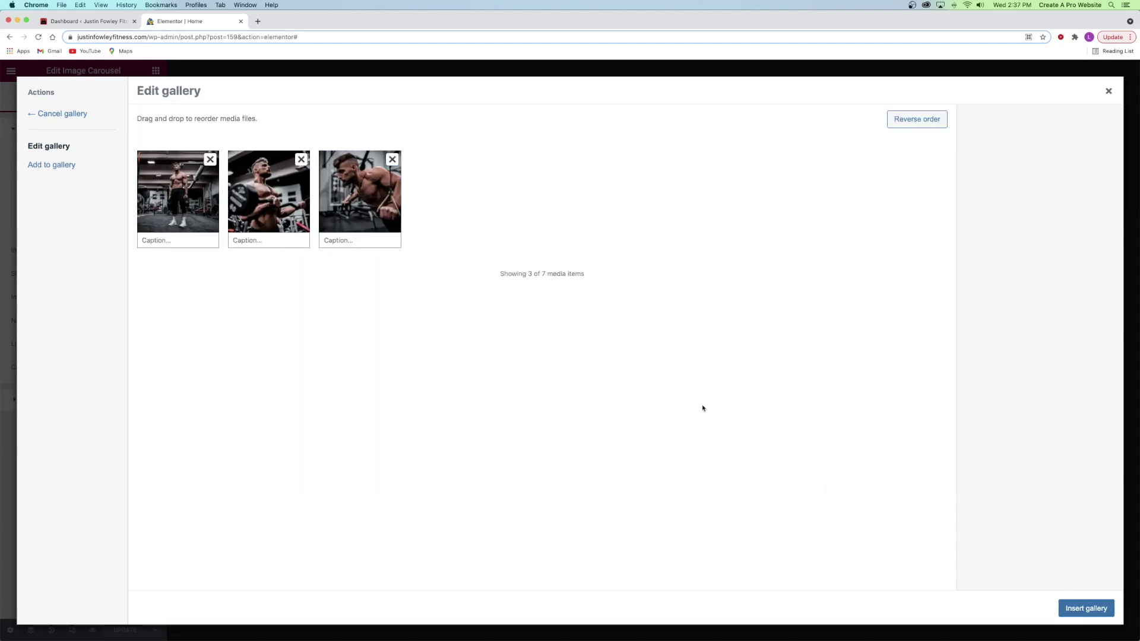
click(1075, 608)
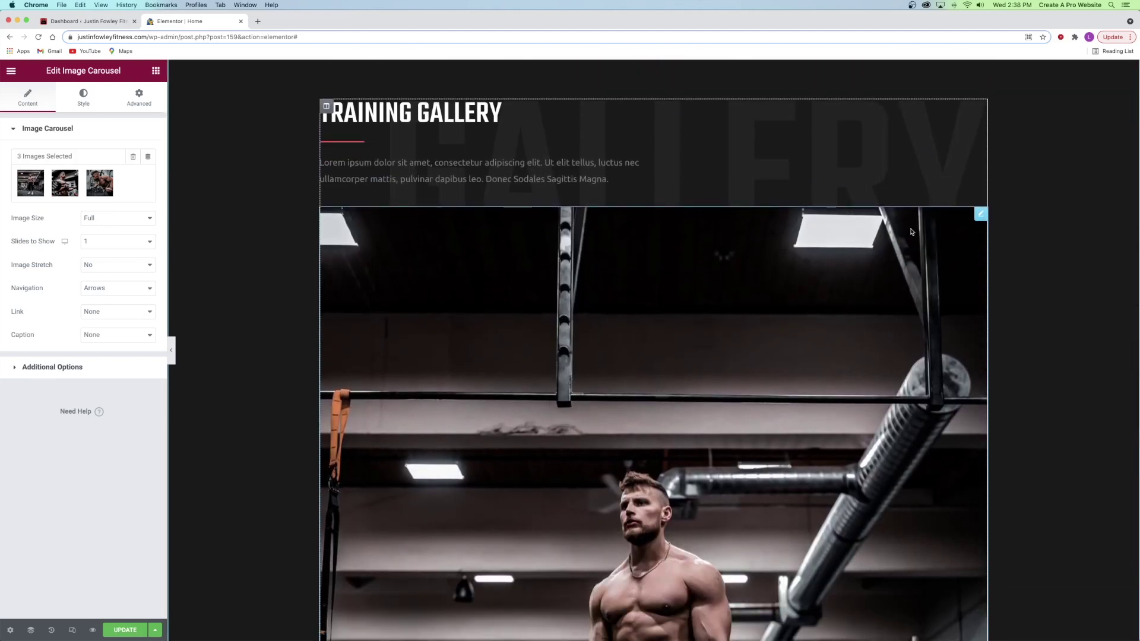
Delete the Training Gallery image carousel and switch to the WordPress dashboard tab
right_click(980, 217)
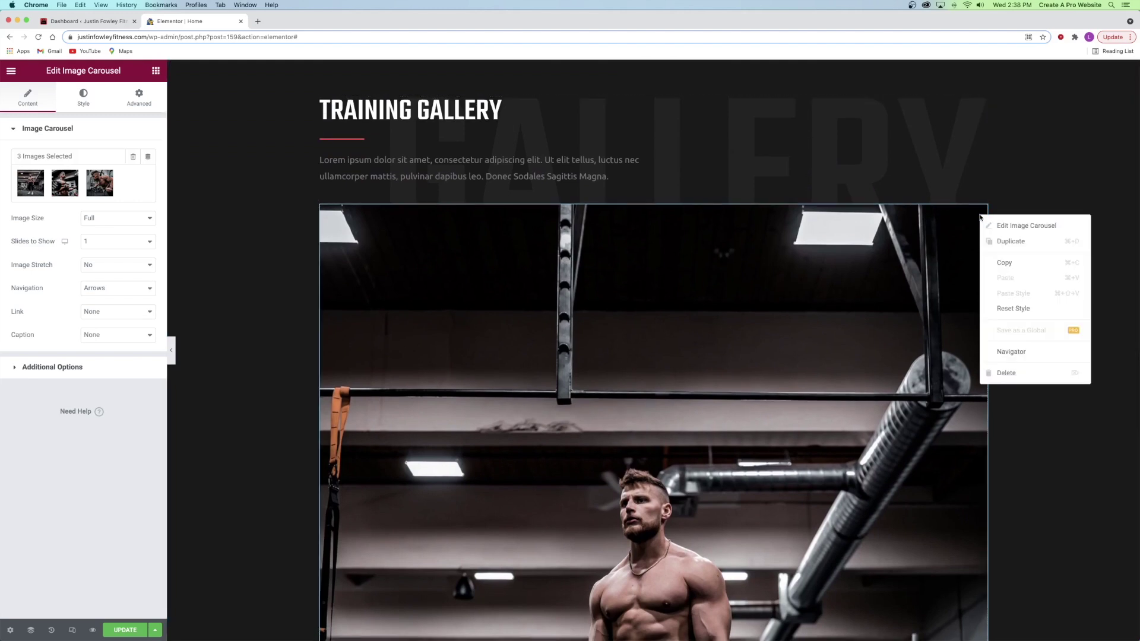
click(1007, 374)
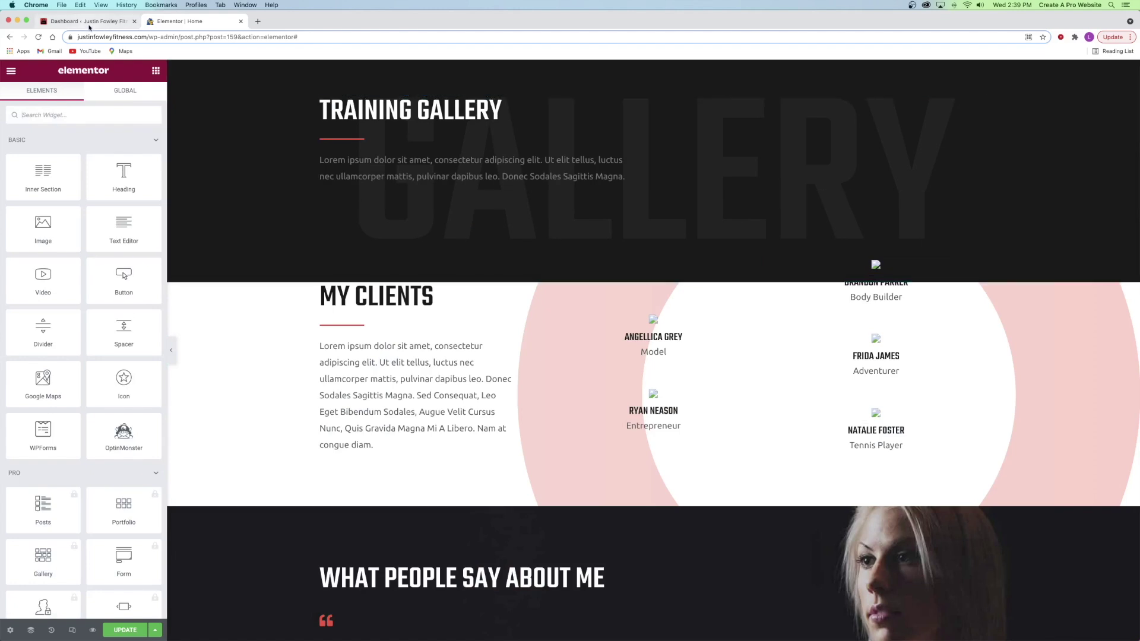
click(89, 25)
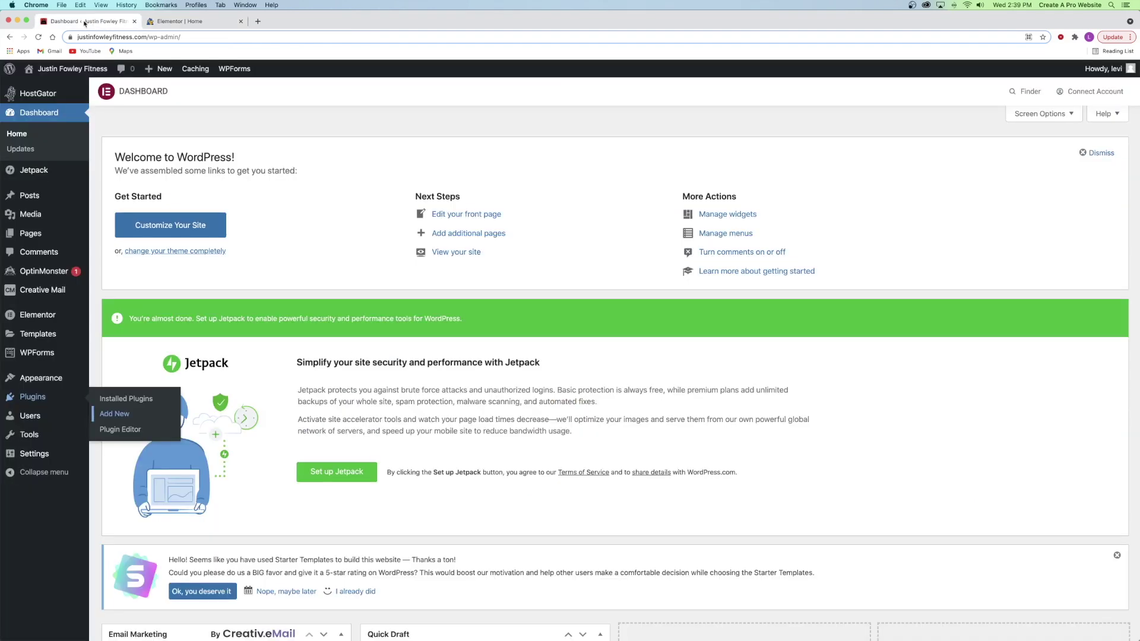
Open the Elementor editor's main menu and return to the widgets list
click(215, 21)
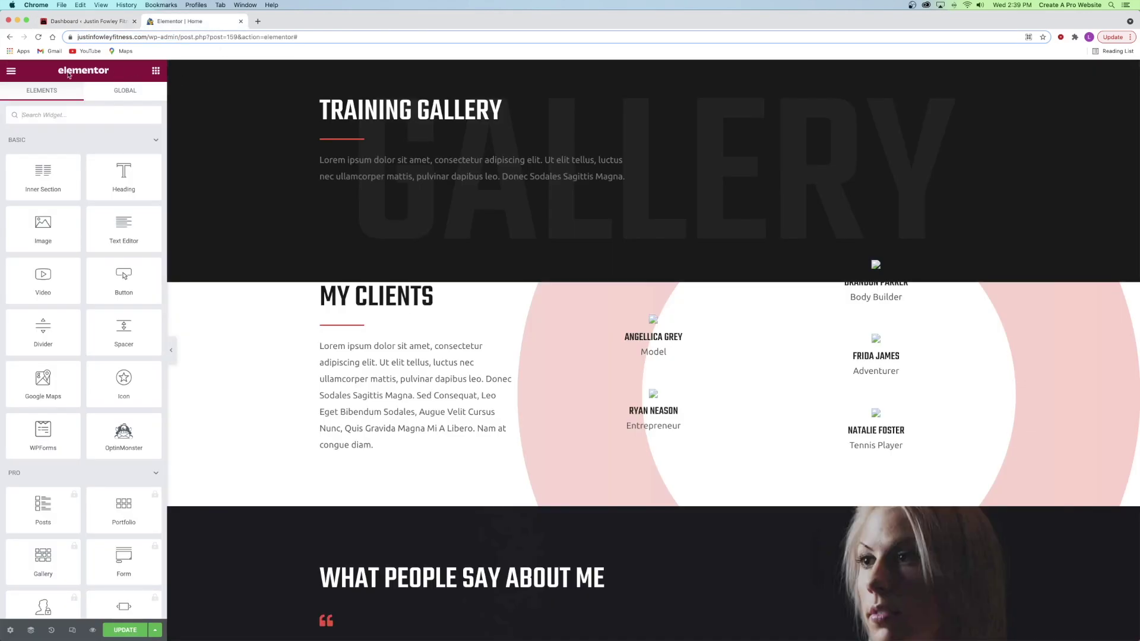
click(11, 70)
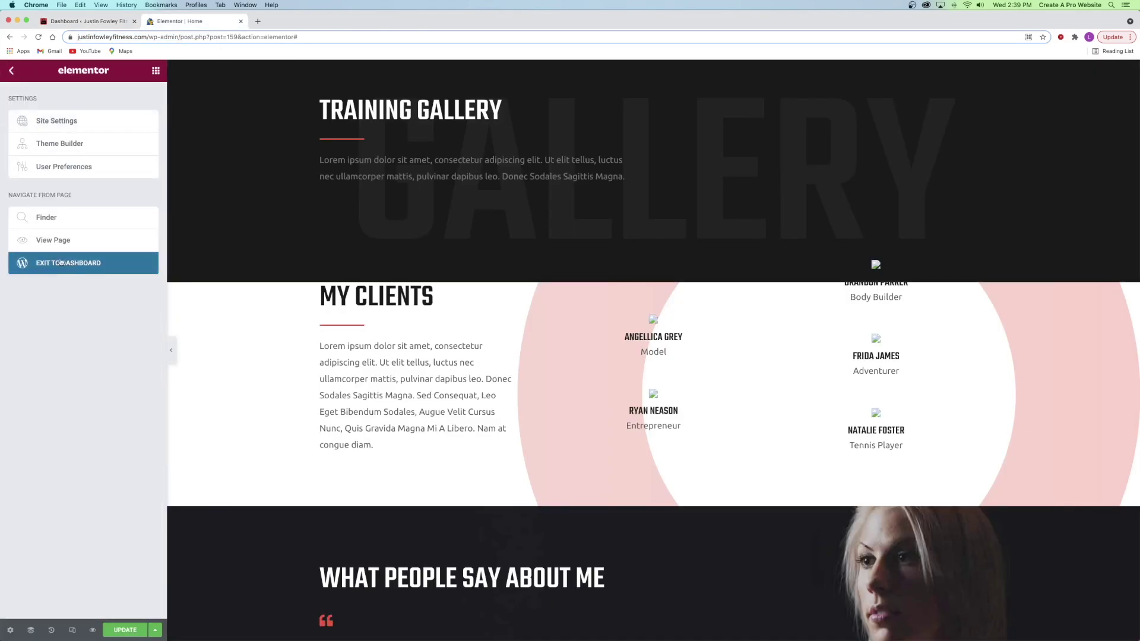
click(11, 71)
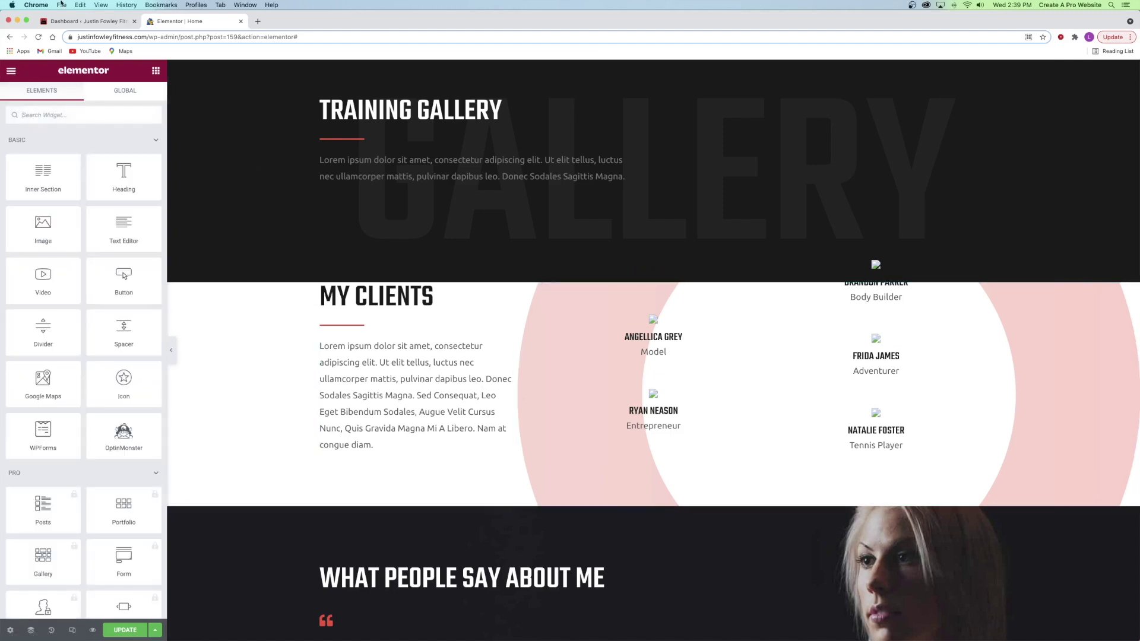
Search Add Plugins for 'elementor' in a new tab to confirm Essential Addons is active, then close it
click(61, 27)
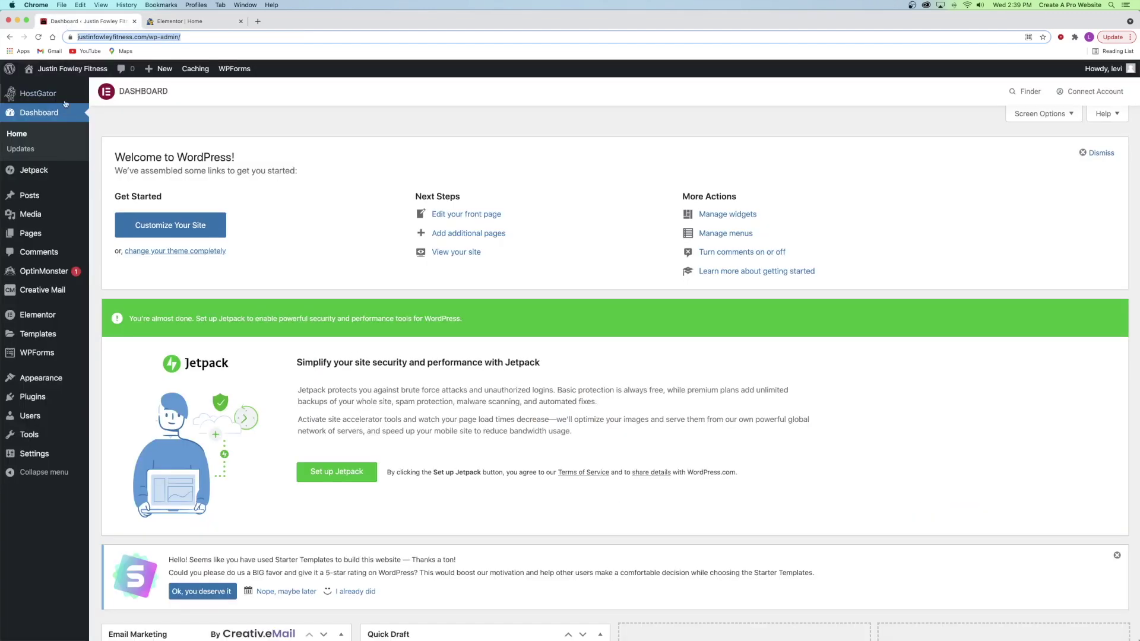
mouse_move(43, 402)
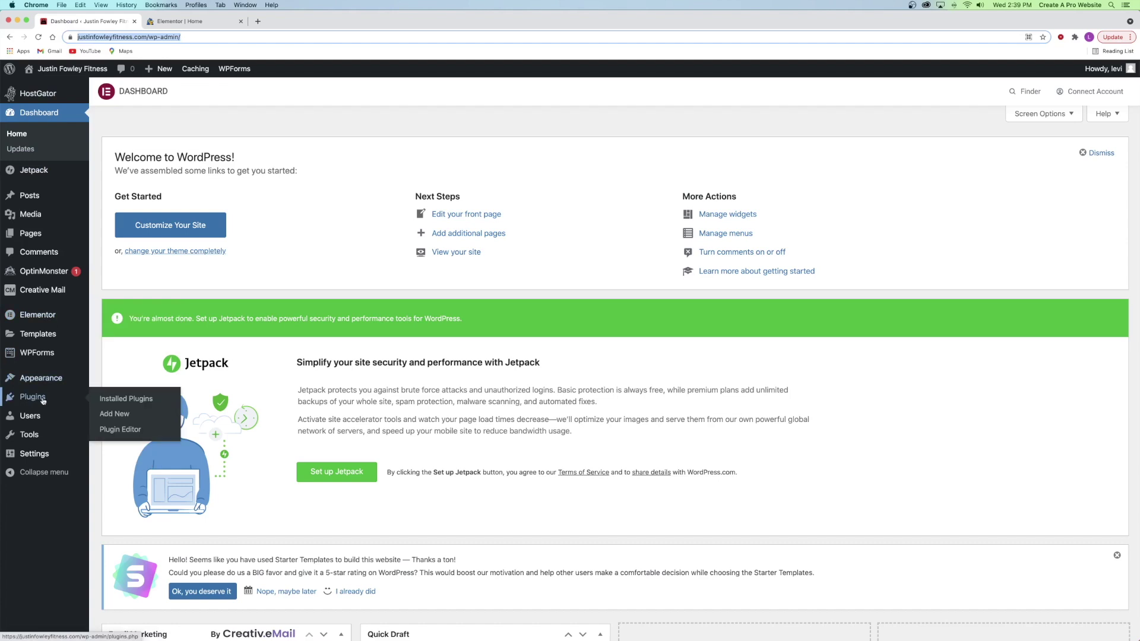
right_click(114, 414)
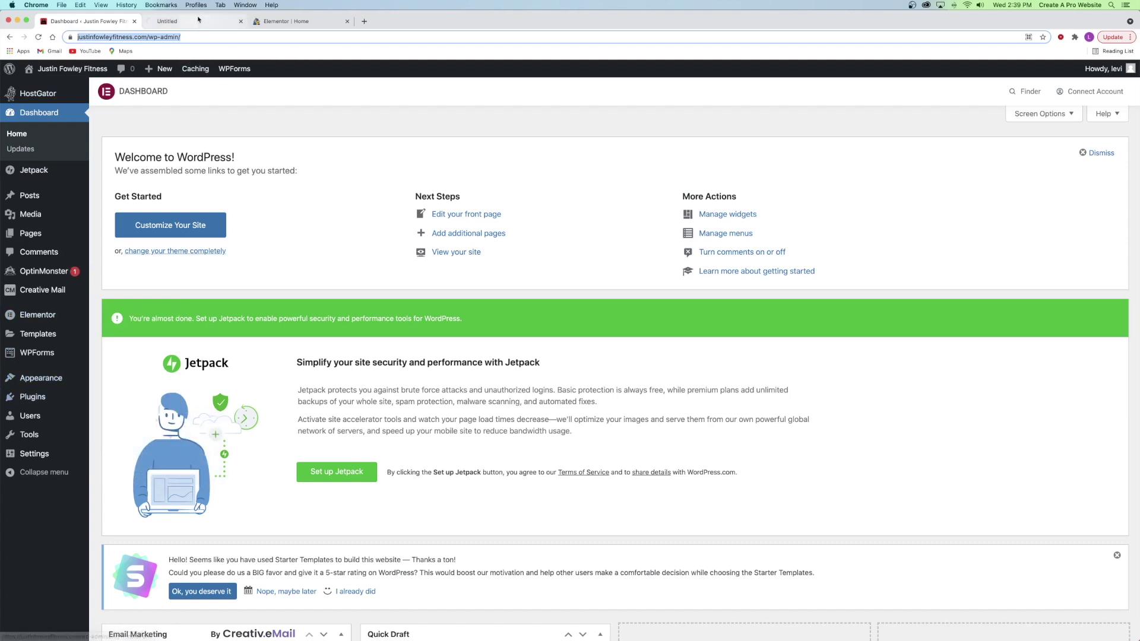
click(197, 22)
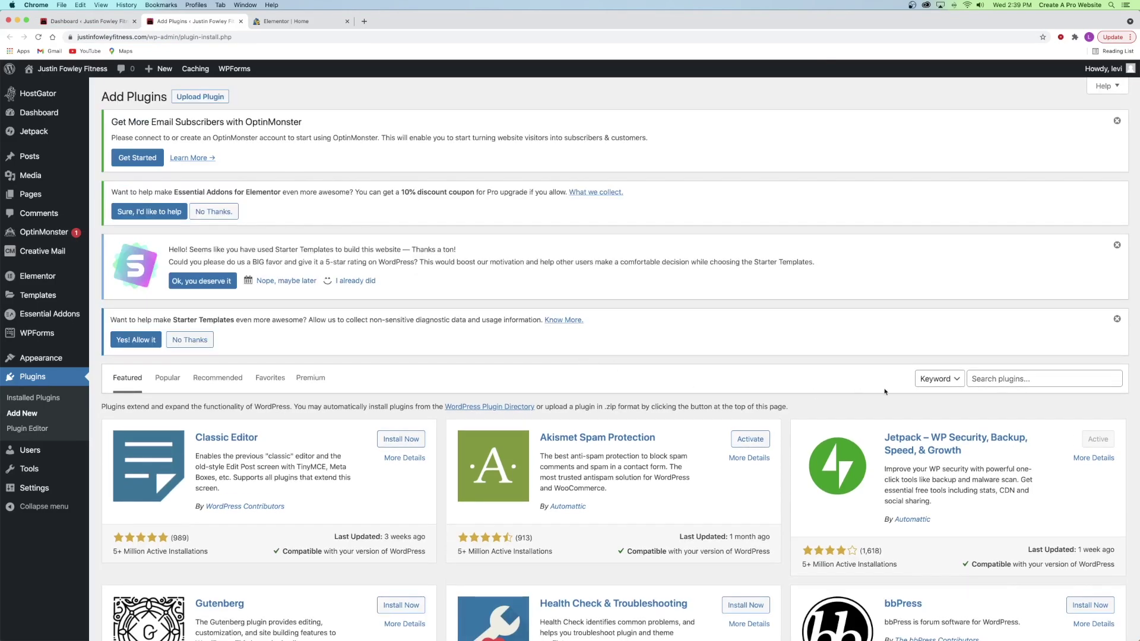
click(997, 379)
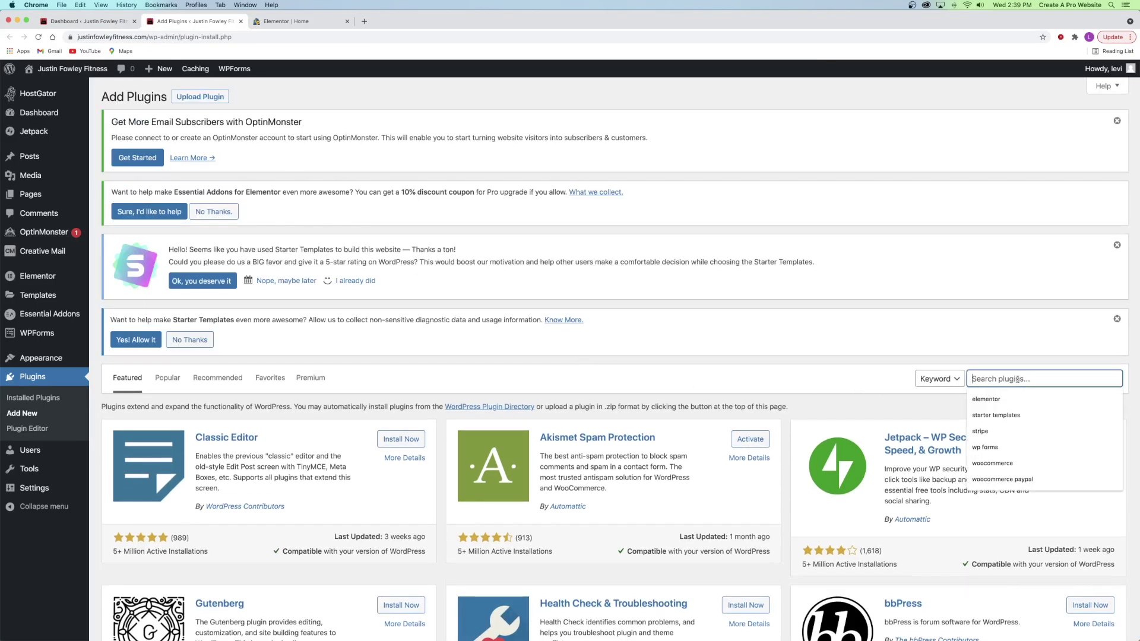
text(elementor)
click(1004, 401)
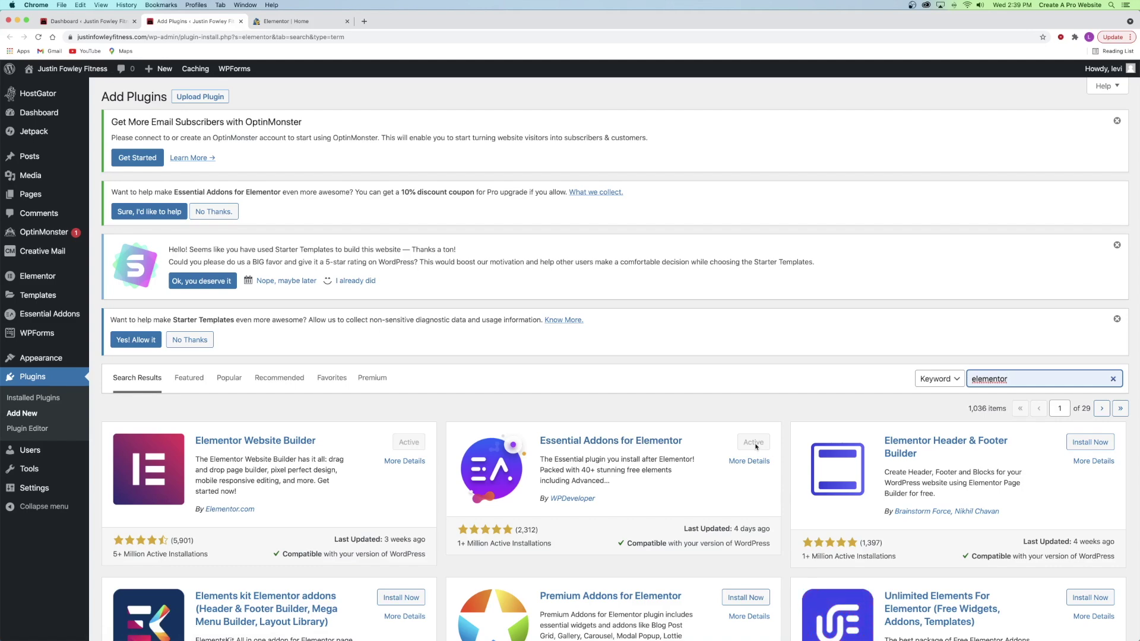
click(241, 21)
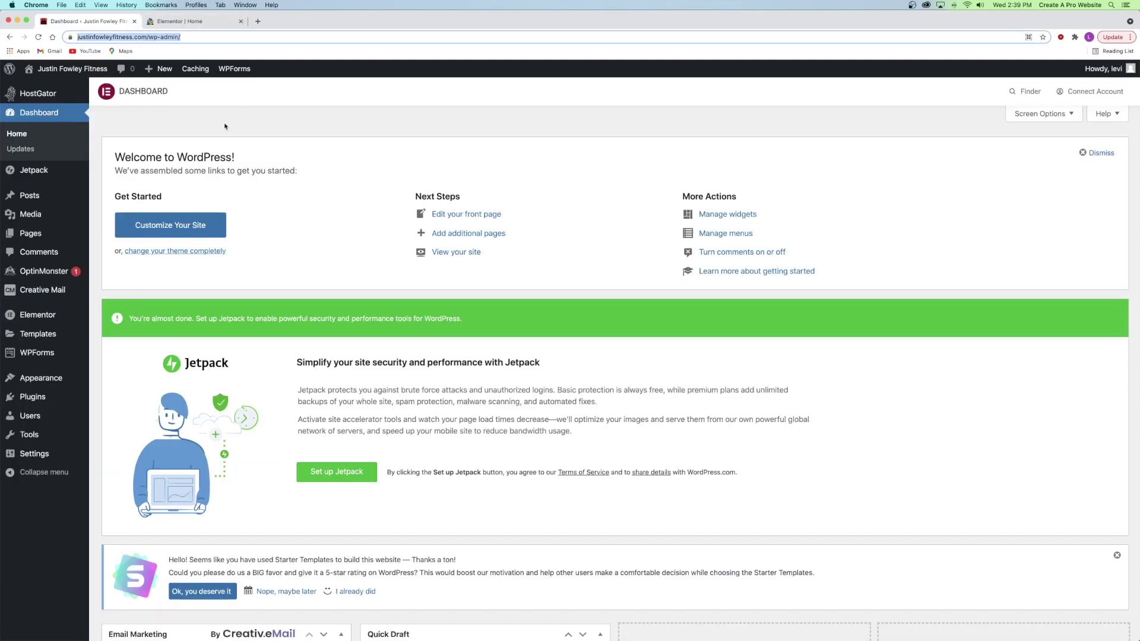
click(180, 21)
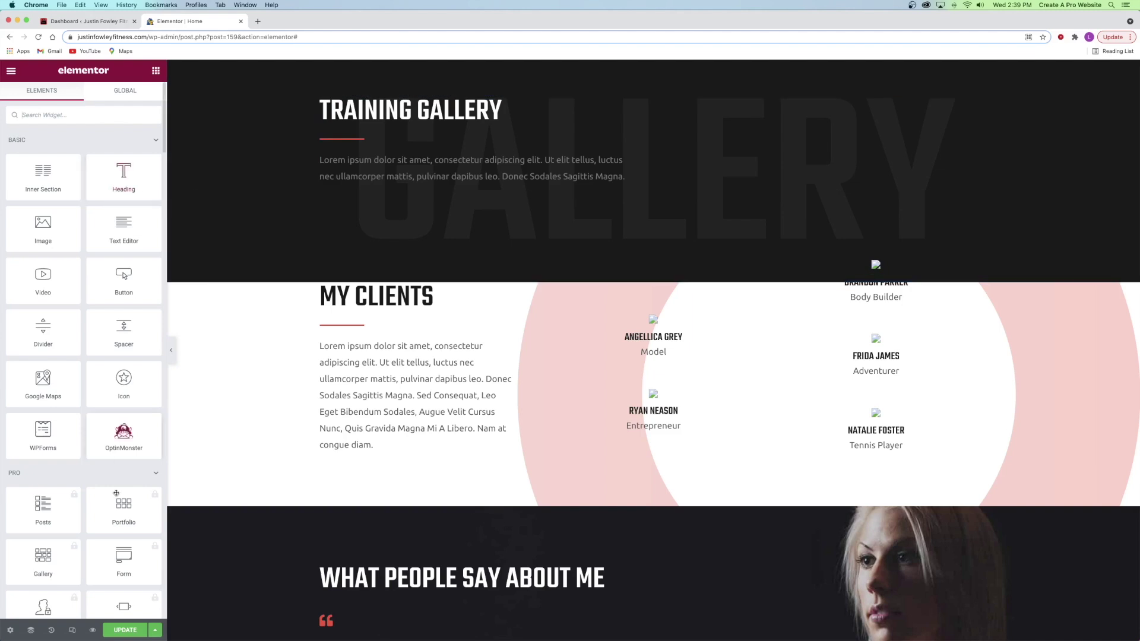
Save the Home page with UPDATE, reload the editor, and scroll down the page
click(126, 630)
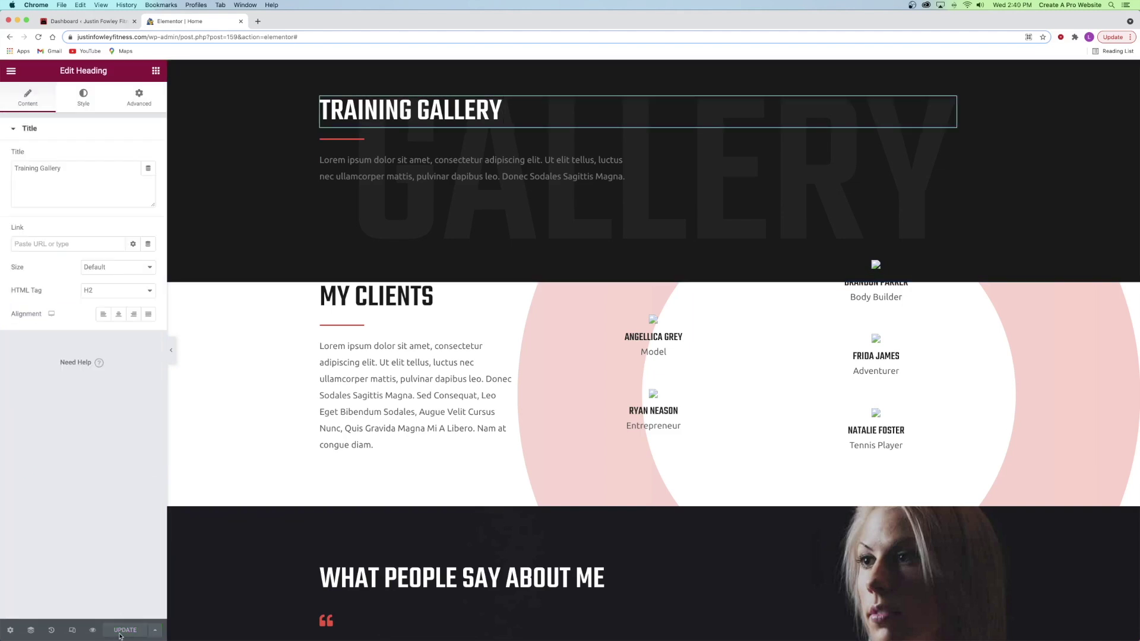
click(38, 37)
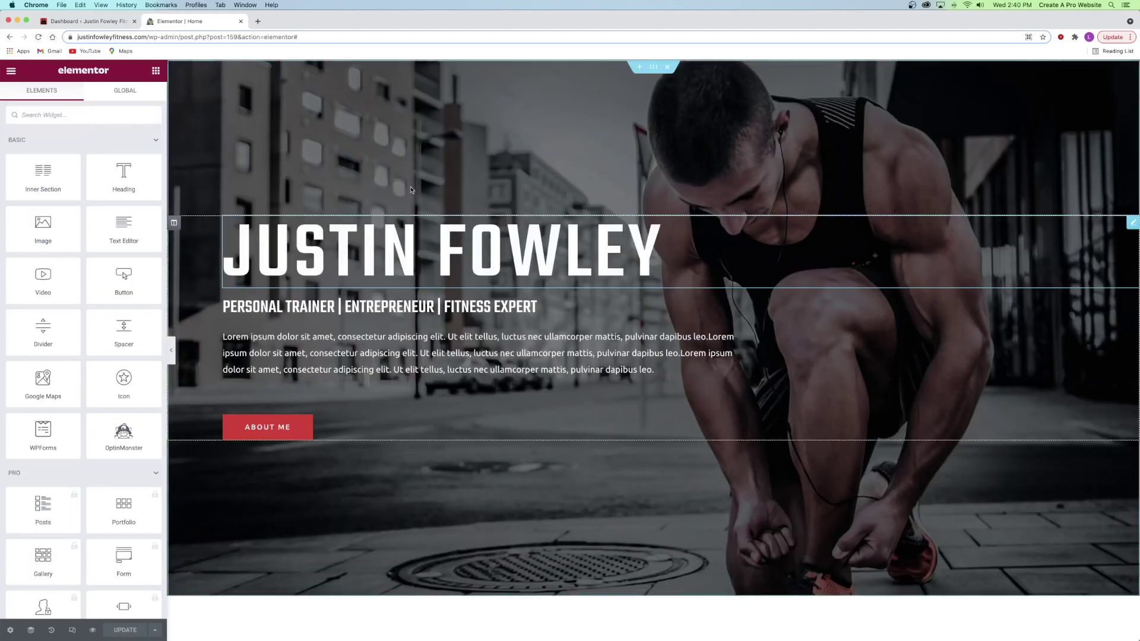
scroll(413, 191, down, 10)
scroll(413, 190, down, 15)
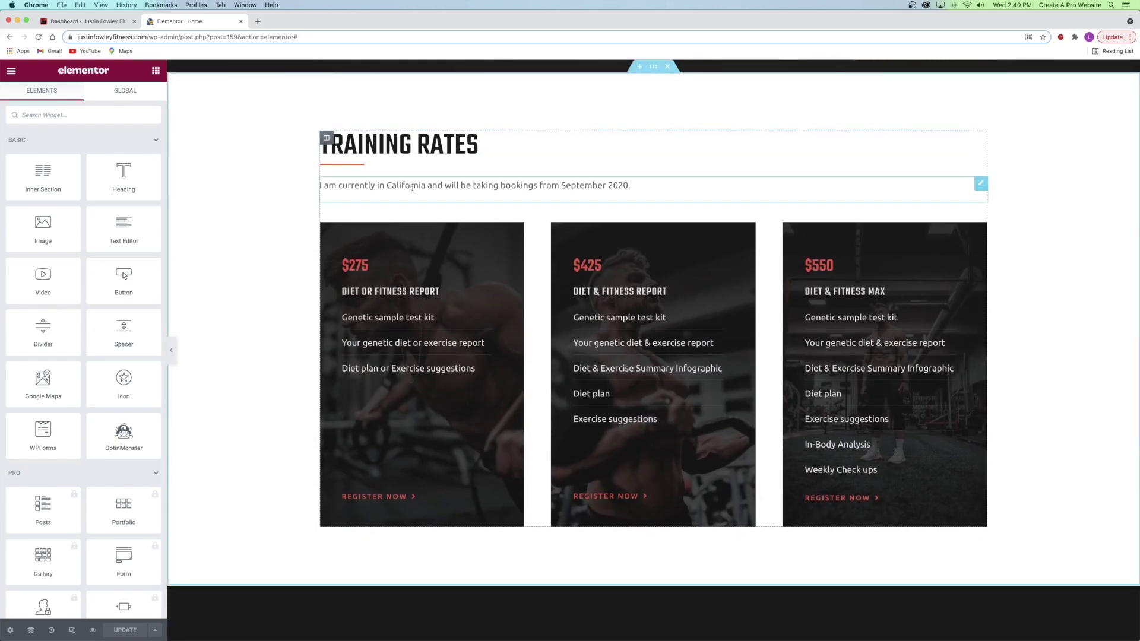
scroll(412, 188, down, 7)
scroll(413, 187, down, 5)
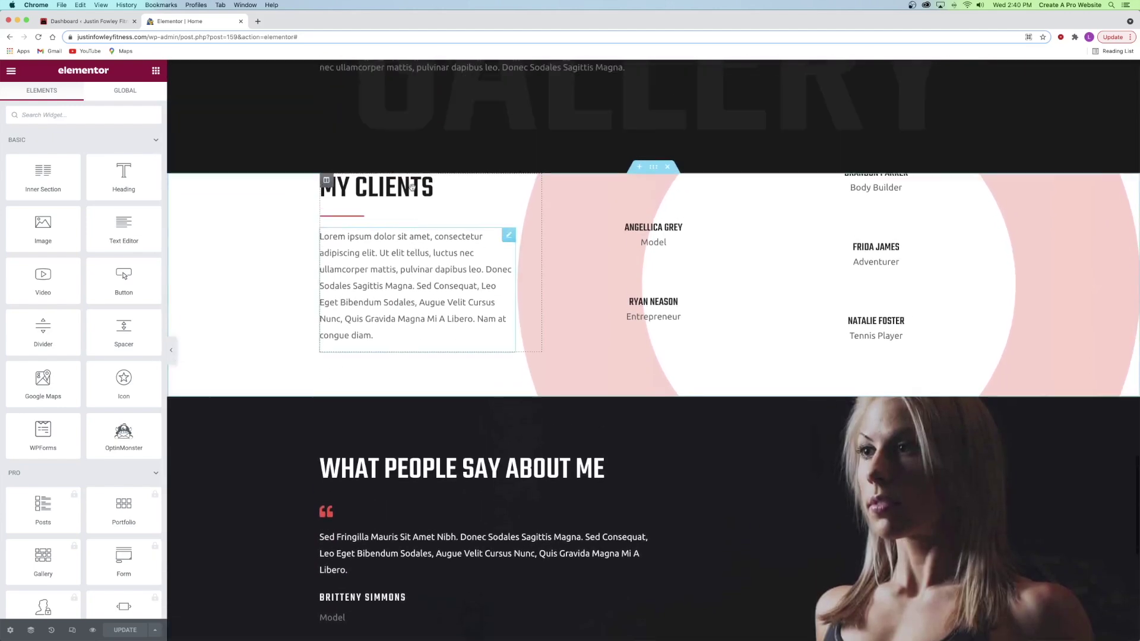
Browse the widget panel and search it for 'image ac'
scroll(413, 191, up, 6)
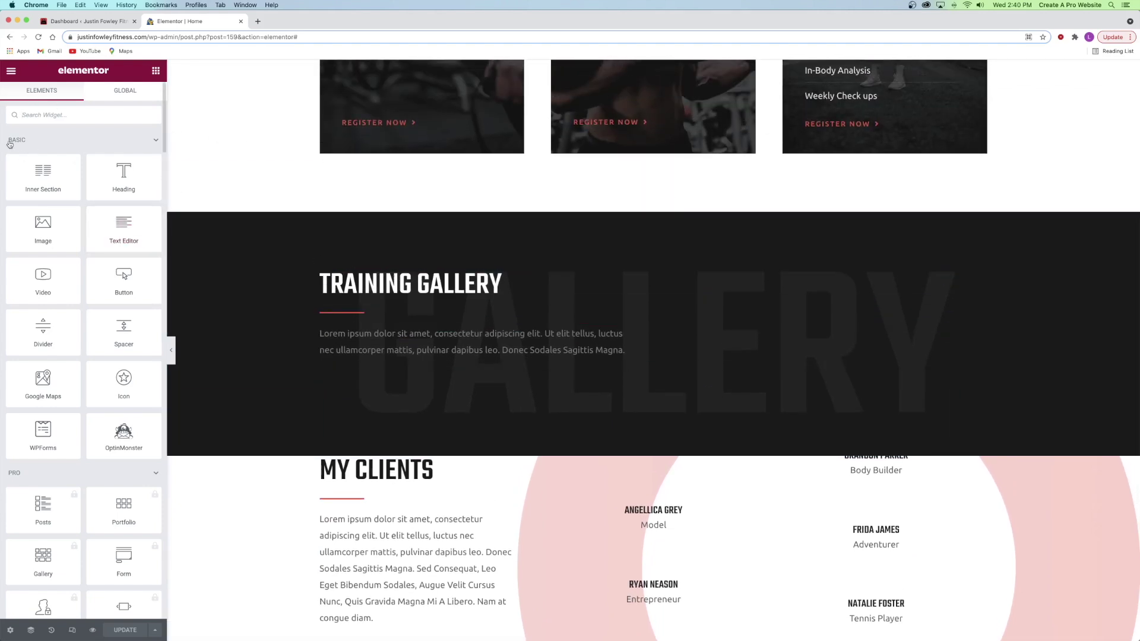
scroll(42, 173, down, 10)
scroll(43, 173, up, 8)
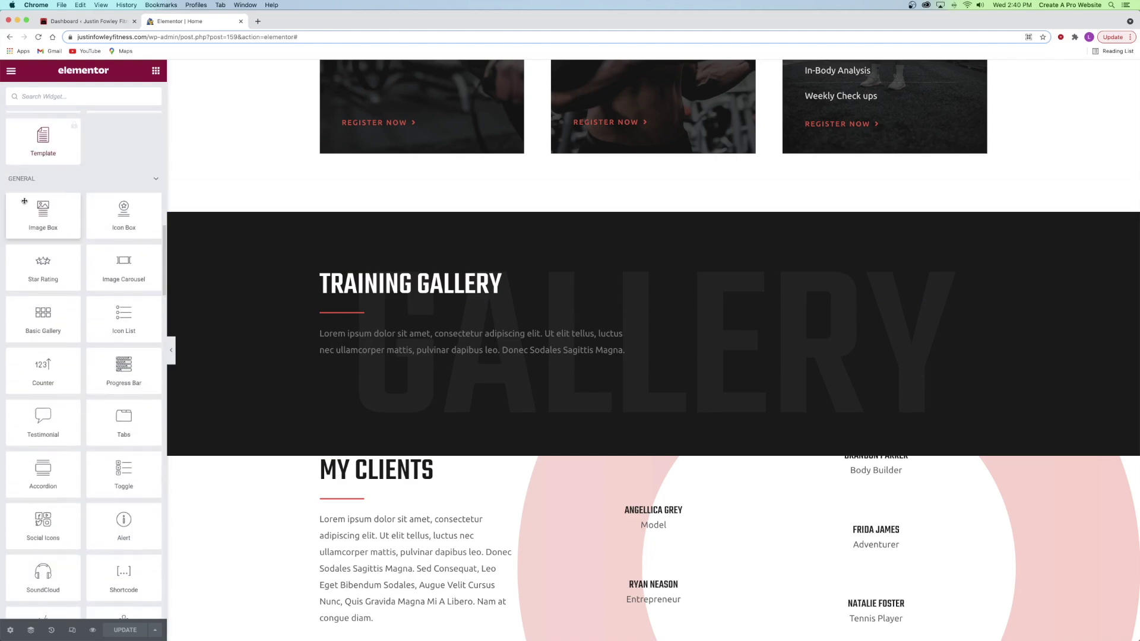
scroll(66, 227, down, 10)
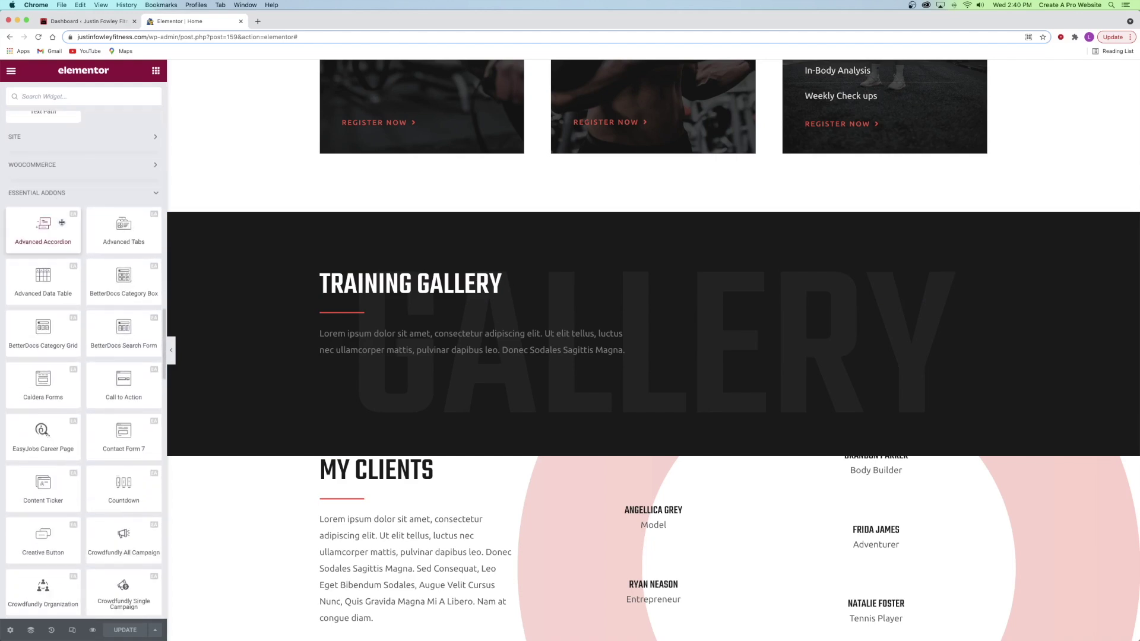
scroll(93, 246, down, 15)
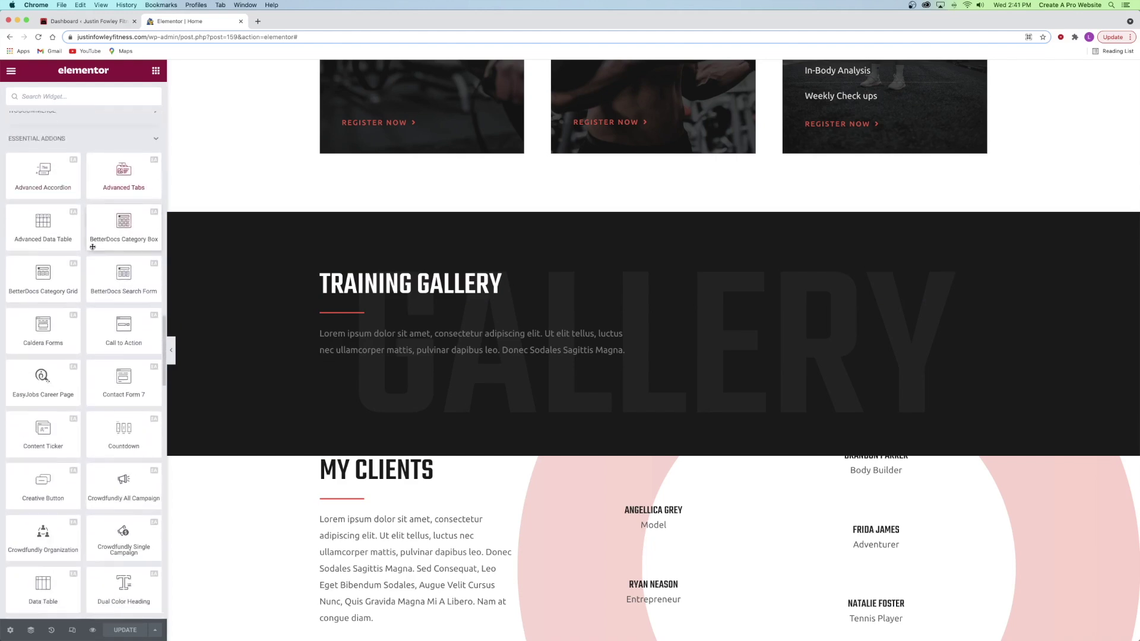
scroll(93, 246, up, 15)
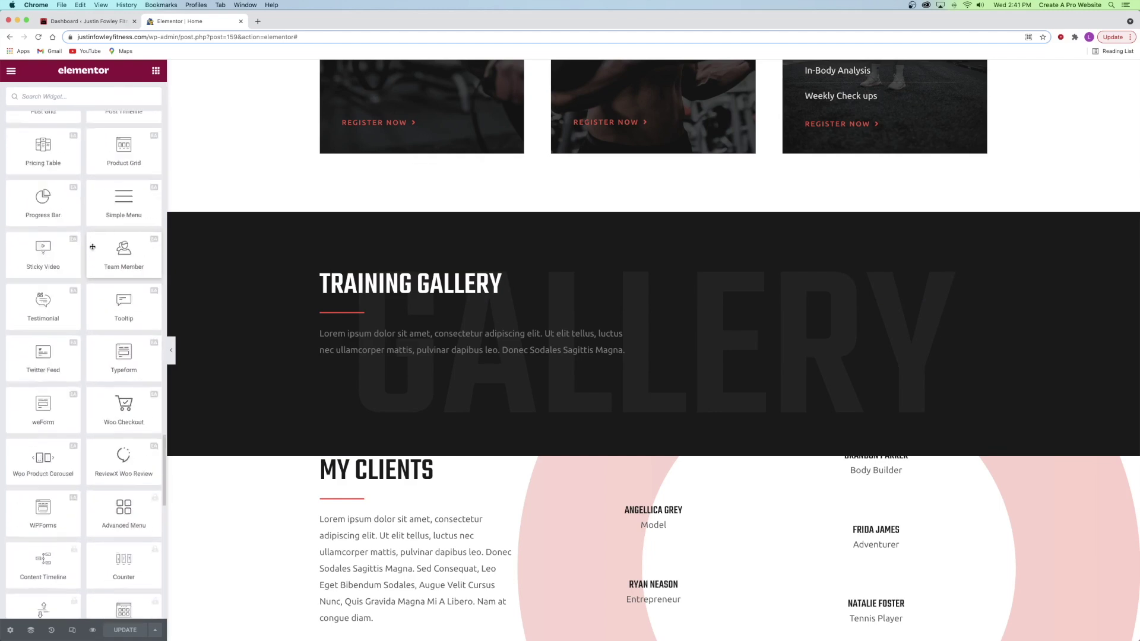
scroll(93, 246, up, 20)
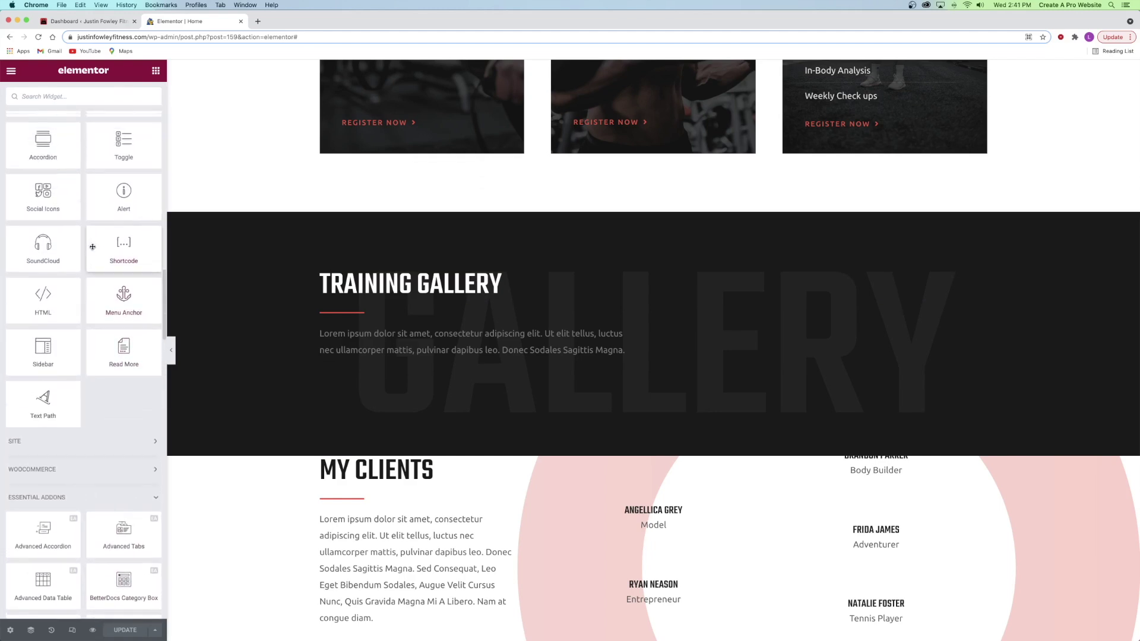
click(56, 117)
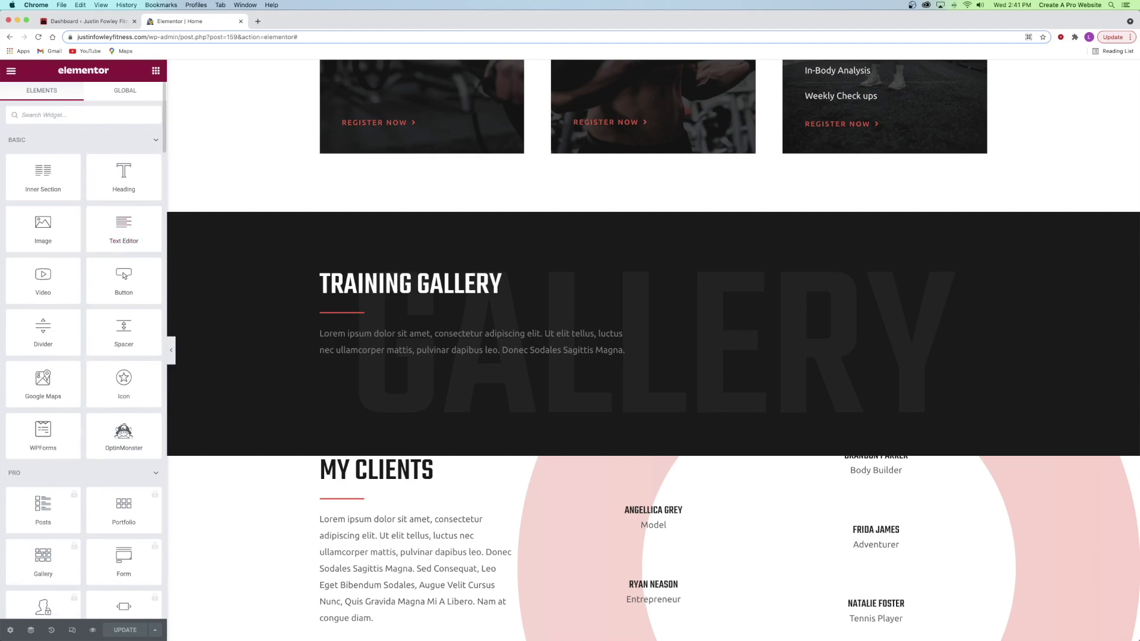
text(image ac)
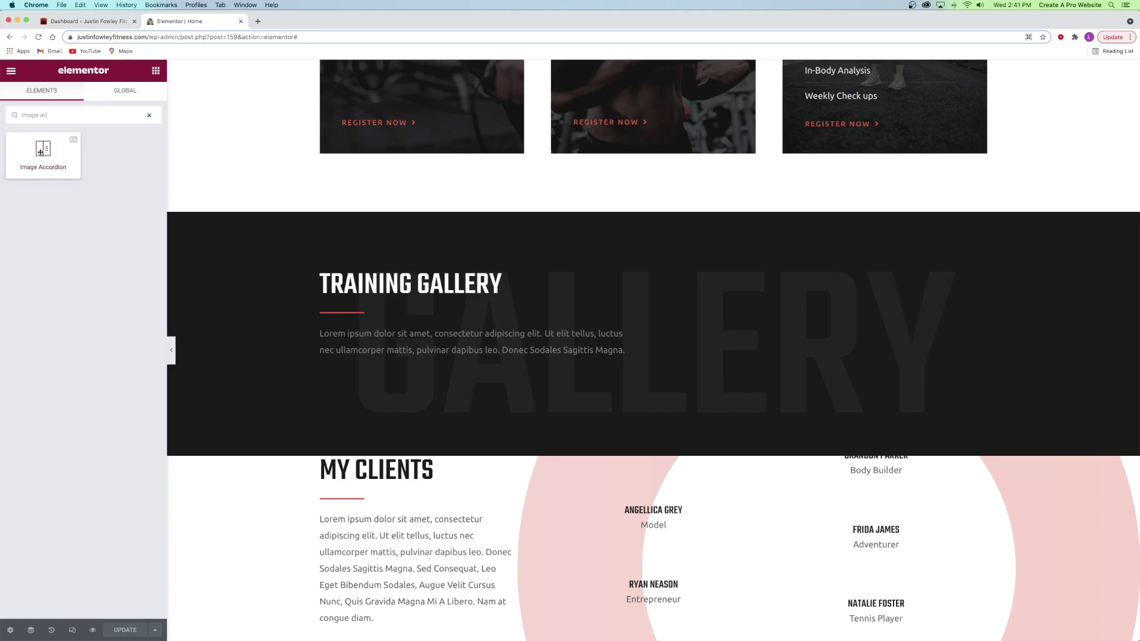
Drop an Image Accordion into the Training Gallery section and inspect its first two items
drag(46, 156, 472, 357)
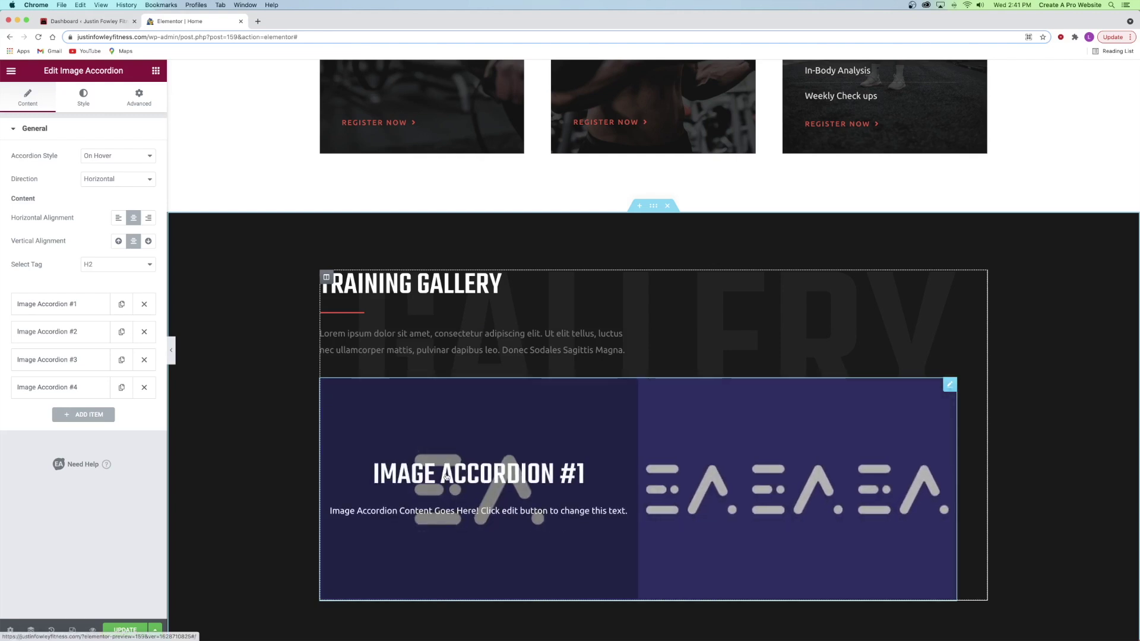
click(36, 306)
click(62, 310)
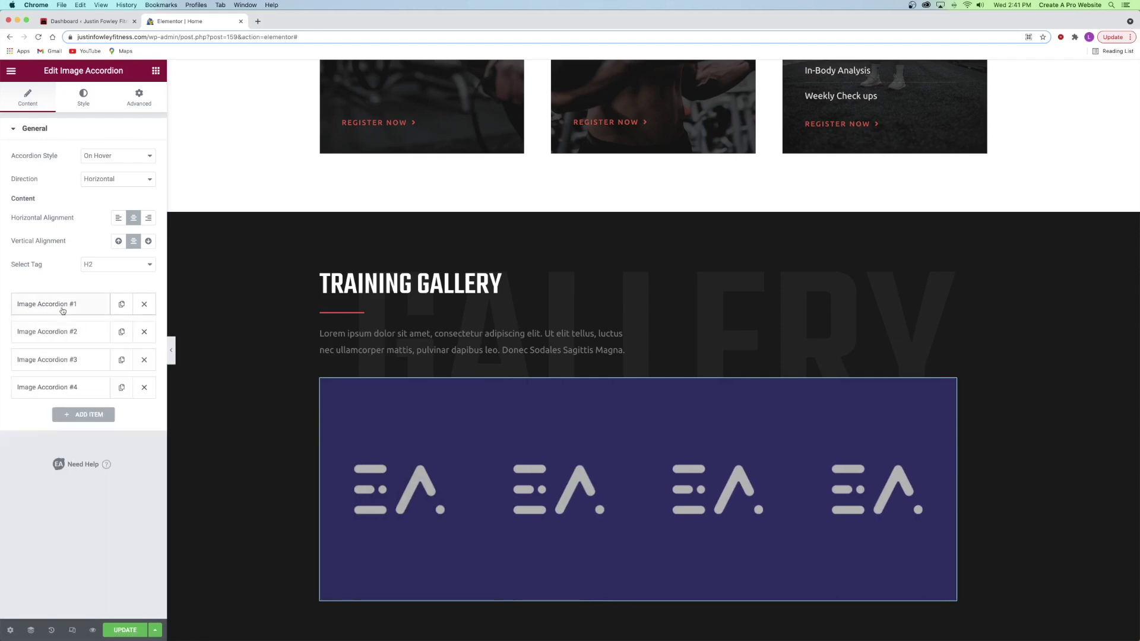
click(30, 335)
click(30, 336)
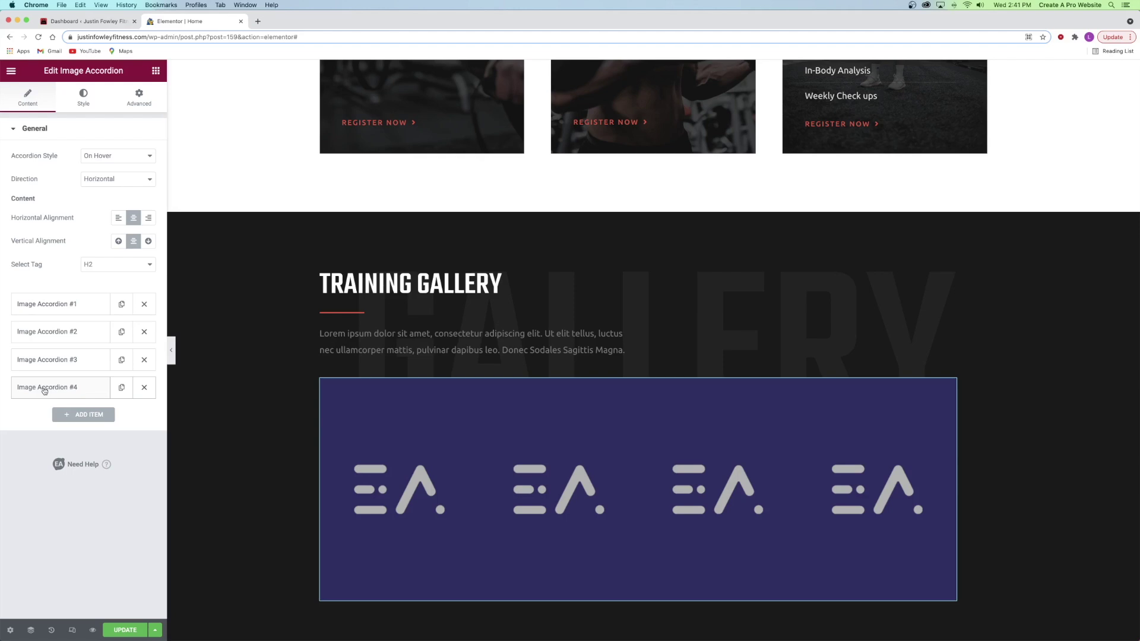
Retitle the first accordion item 'Free Weights' and open its Background Image picker
click(60, 305)
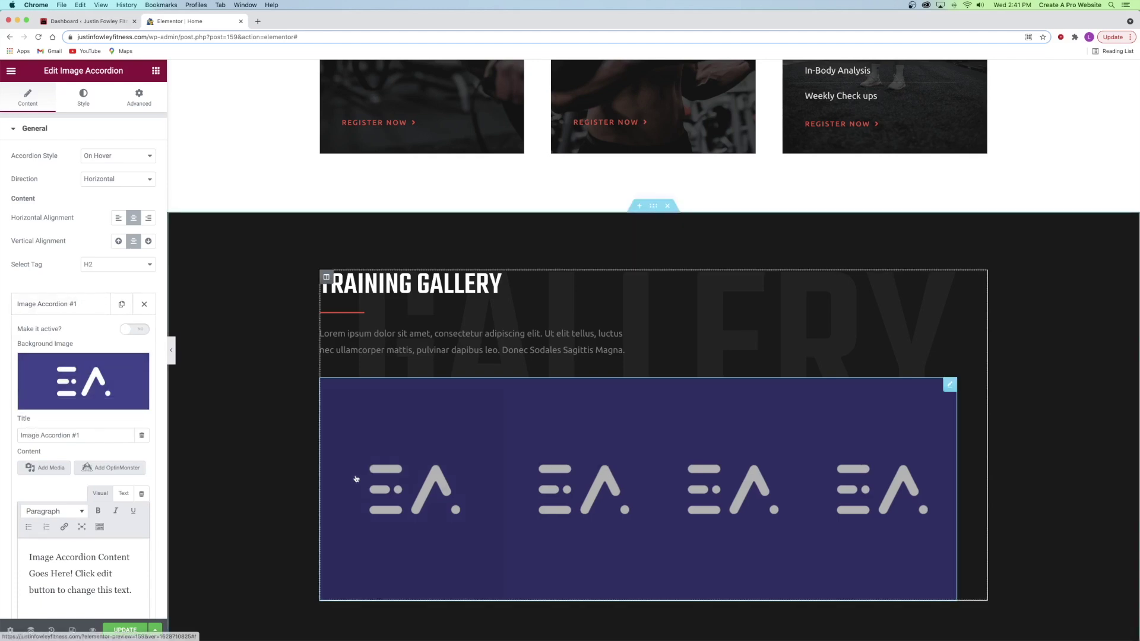
mouse_move(366, 479)
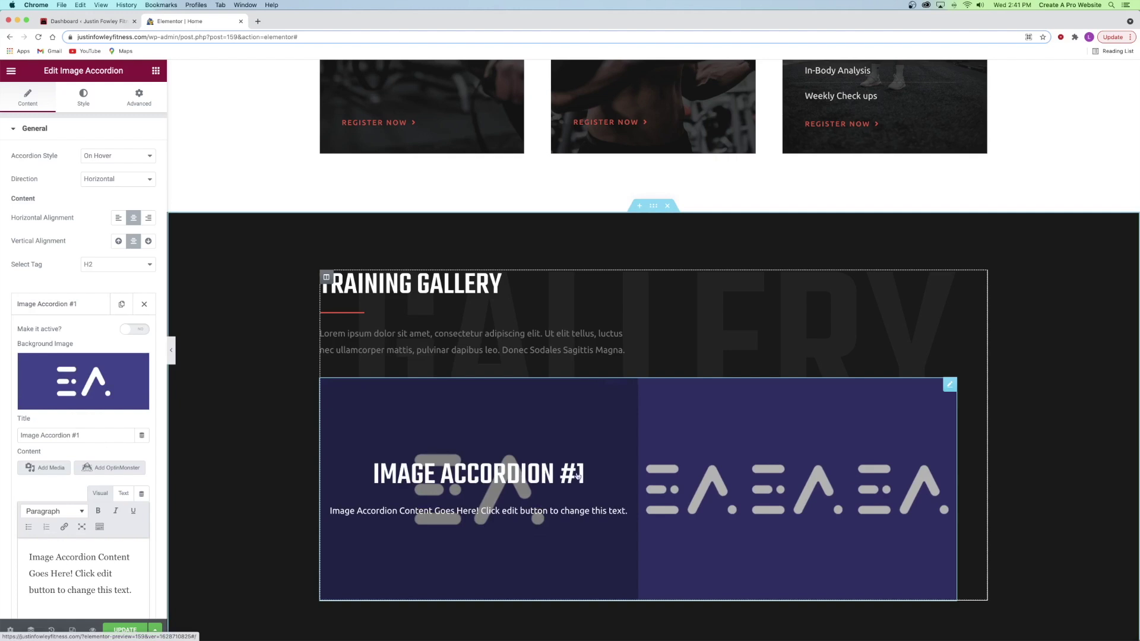
drag(79, 435, 11, 440)
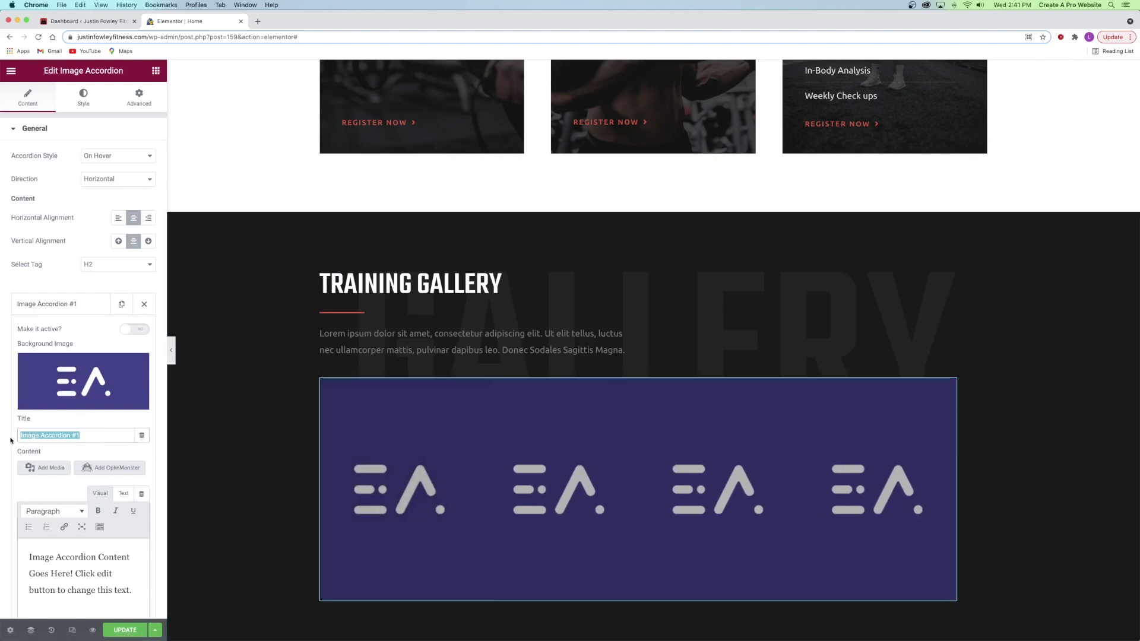
text(Free Weights)
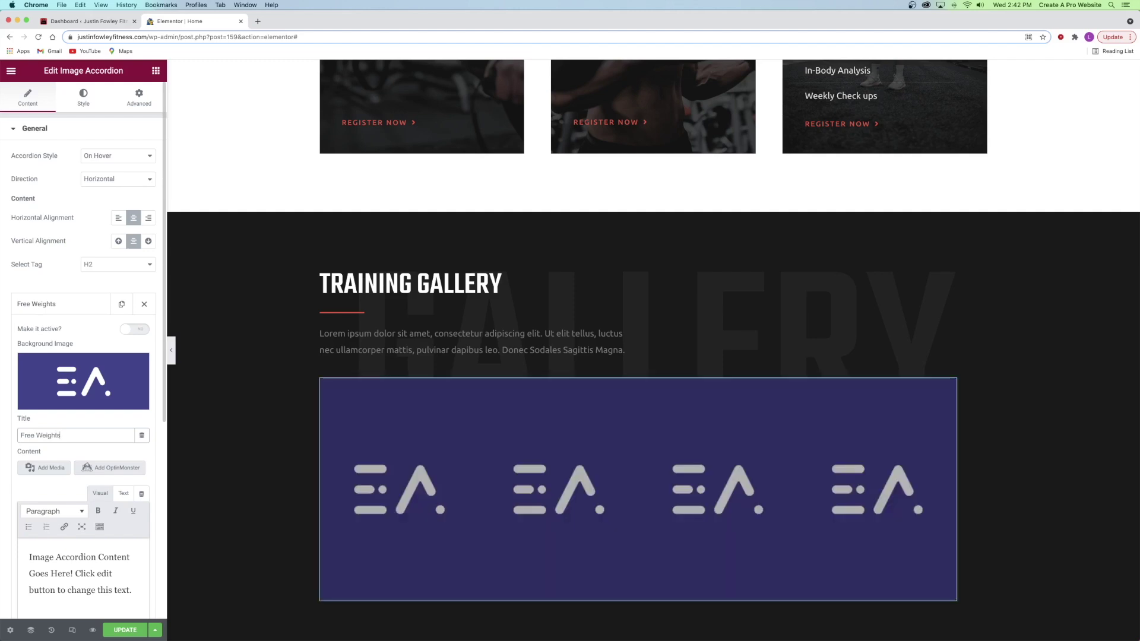
click(75, 380)
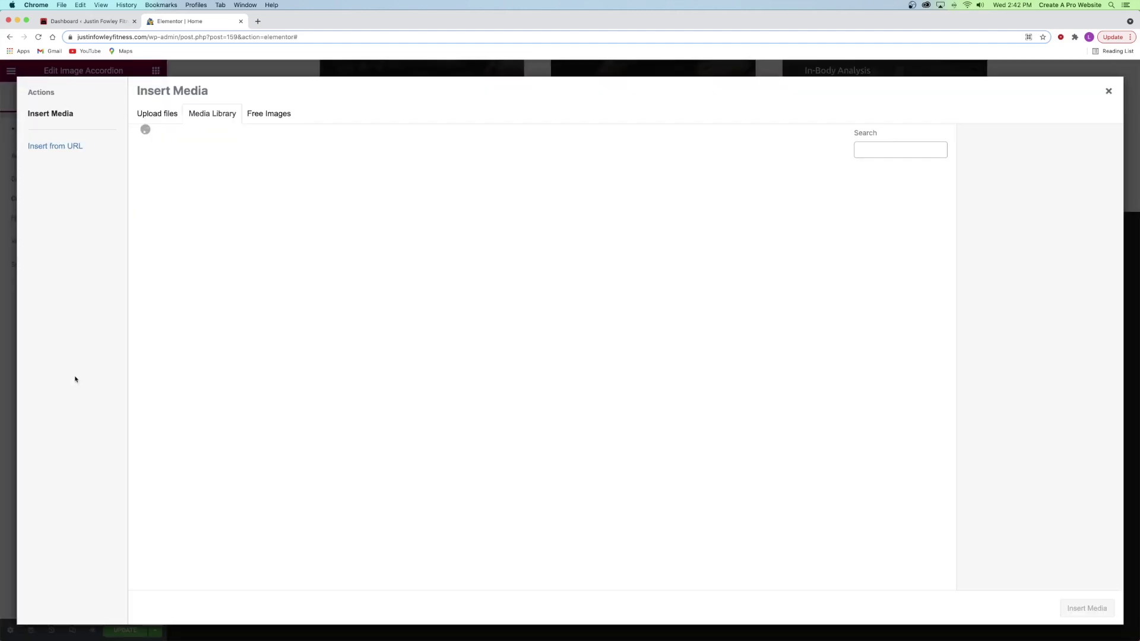
Upload a gym photo and set it as the Free Weights item's background
click(157, 113)
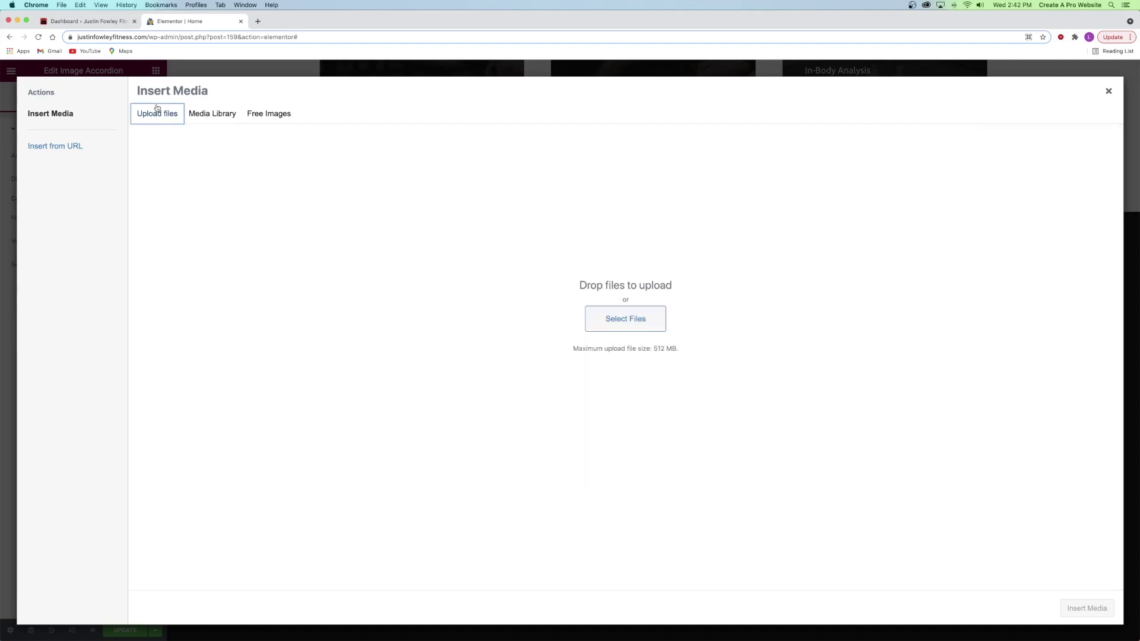
click(633, 314)
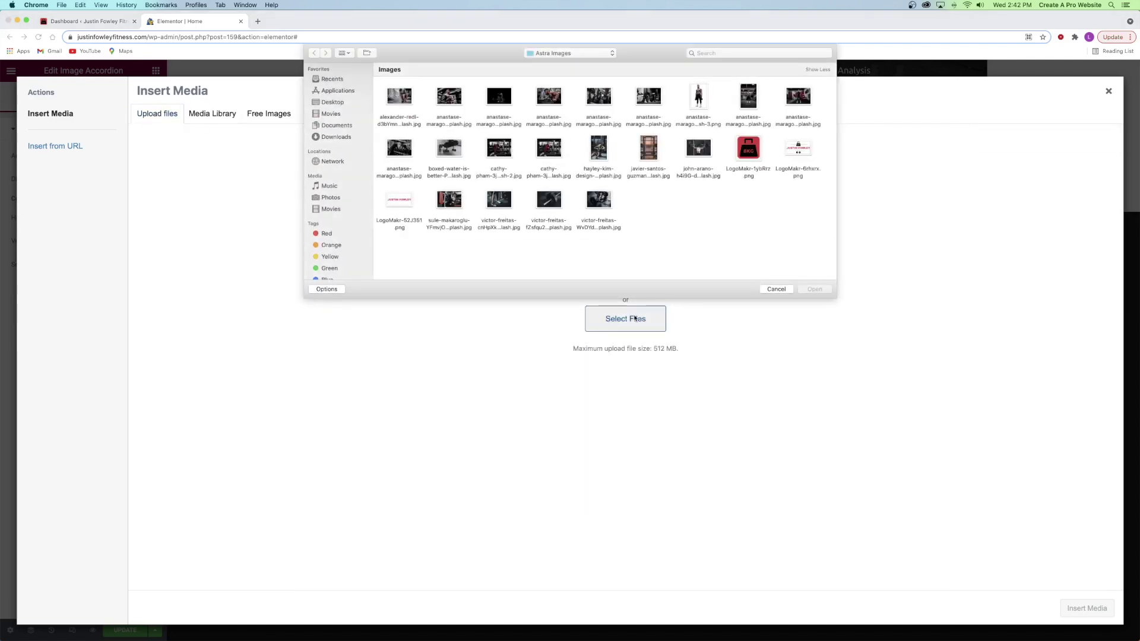
click(402, 152)
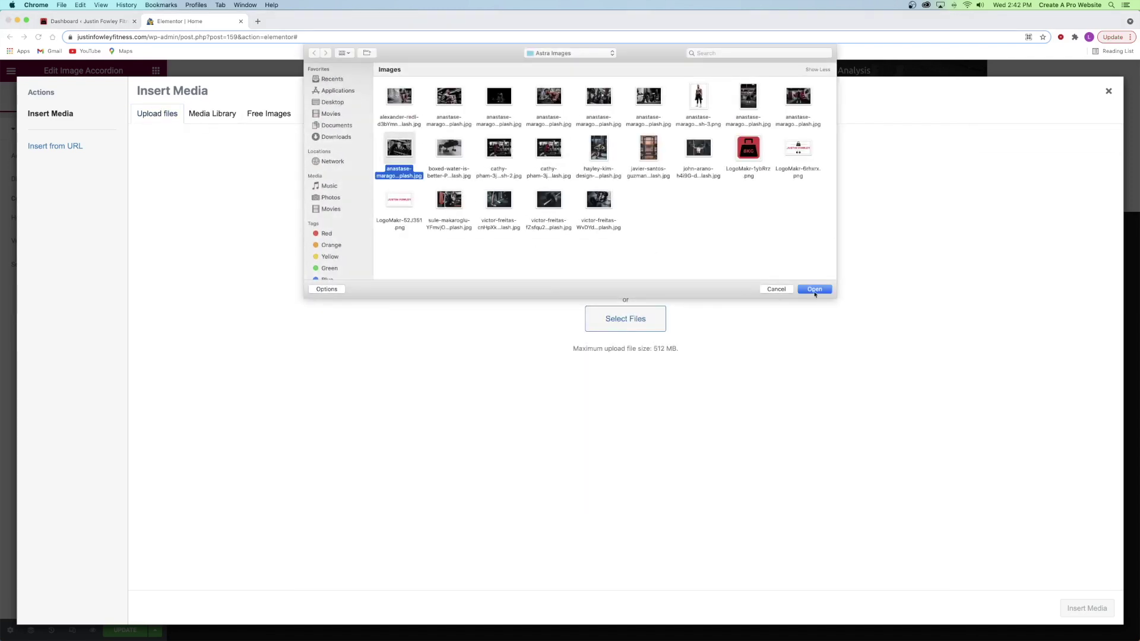
click(814, 290)
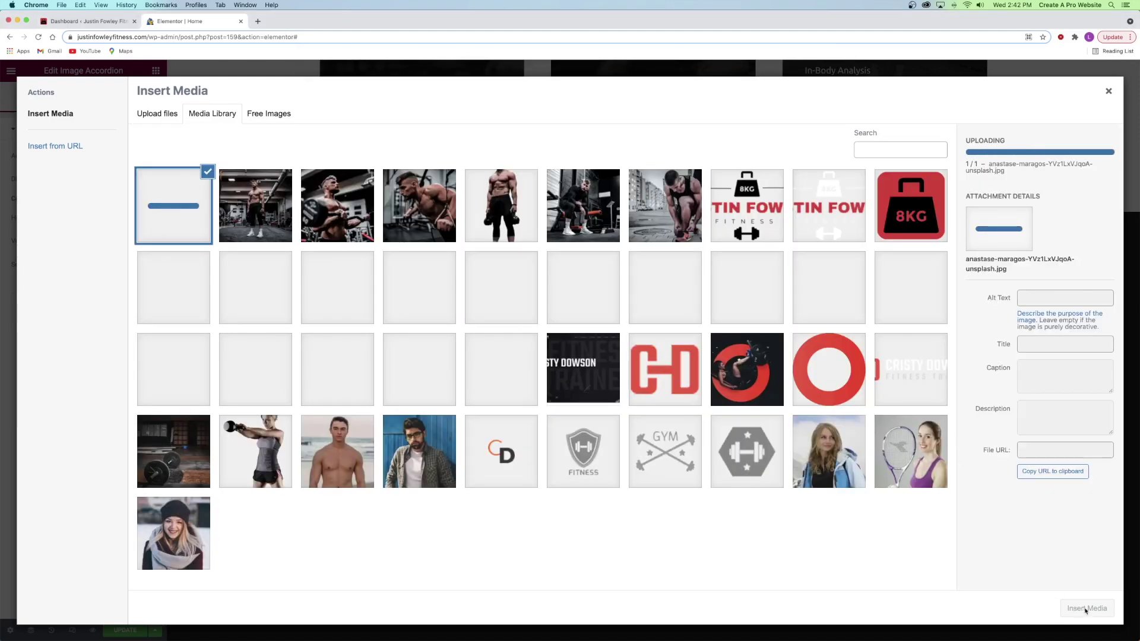
click(1086, 608)
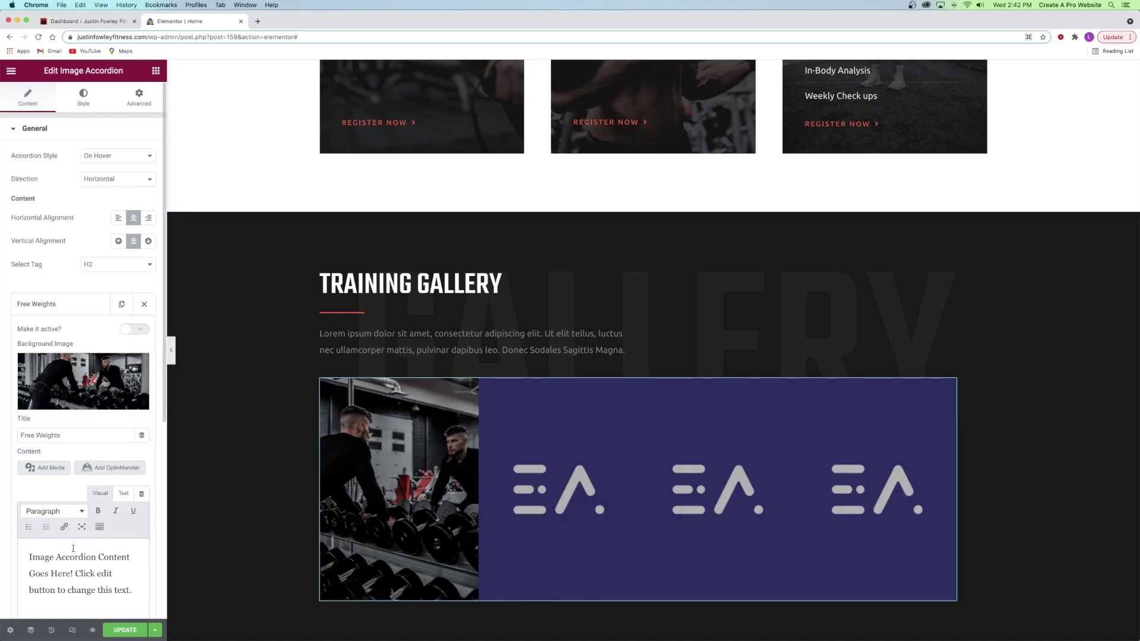
Review the accordion items, collapsing Free Weights and checking Fitness Lifestyle
mouse_move(386, 485)
scroll(16, 371, down, 4)
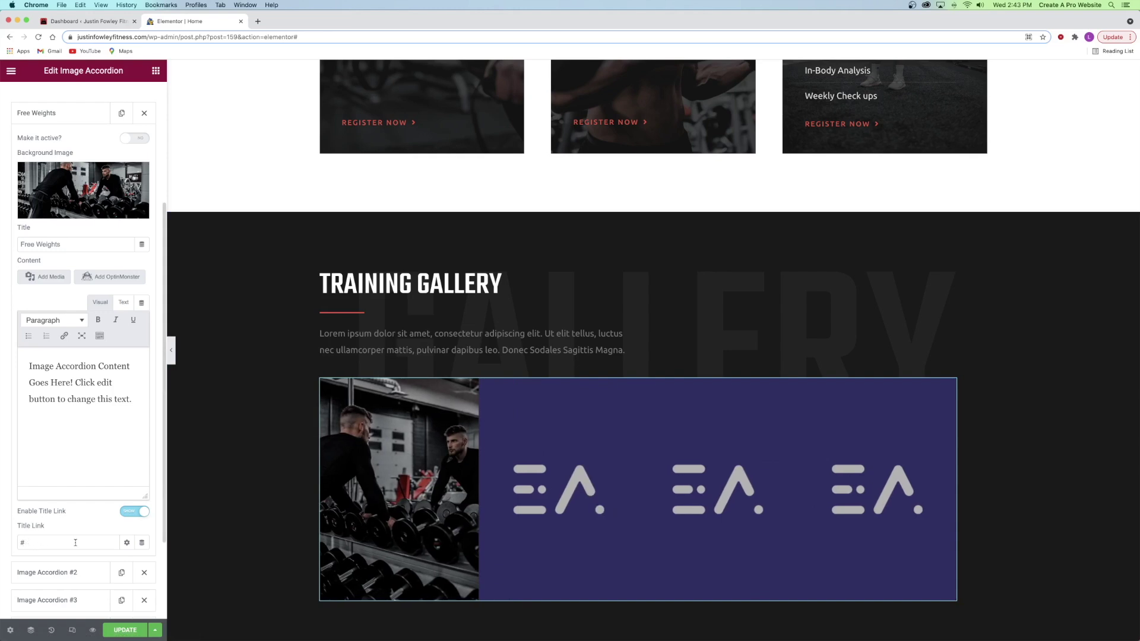
scroll(46, 462, up, 2)
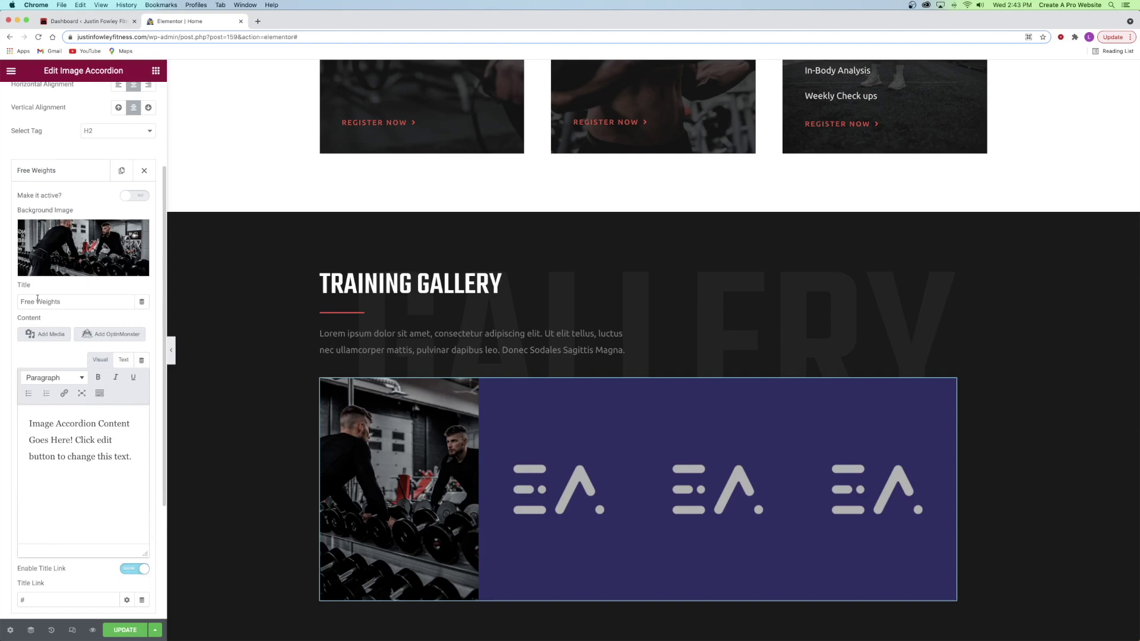
mouse_move(75, 250)
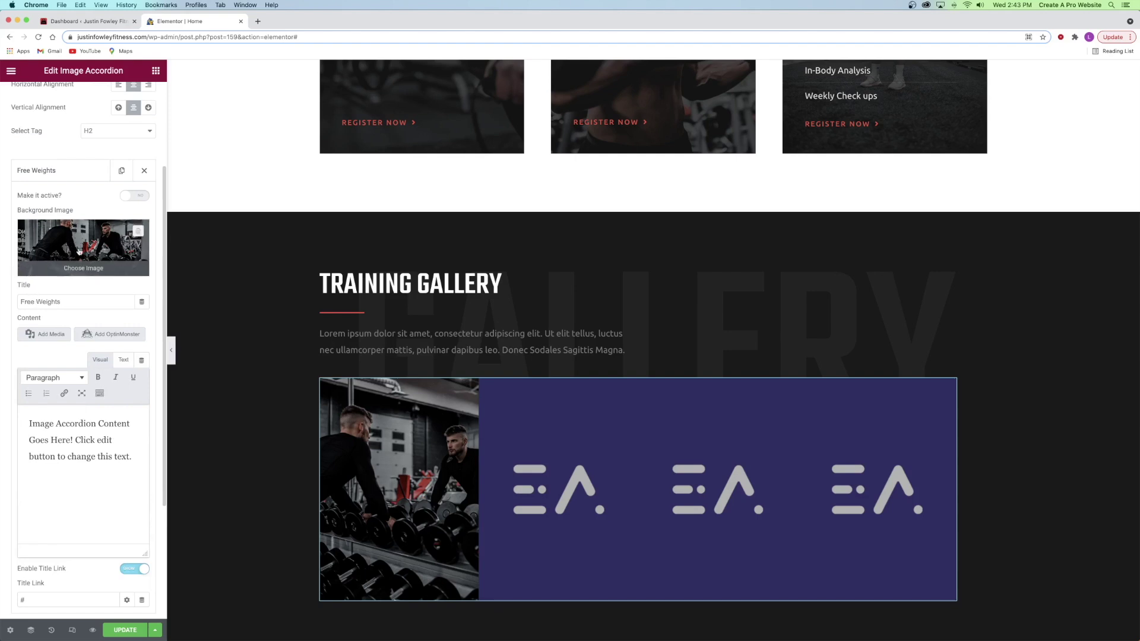
click(57, 177)
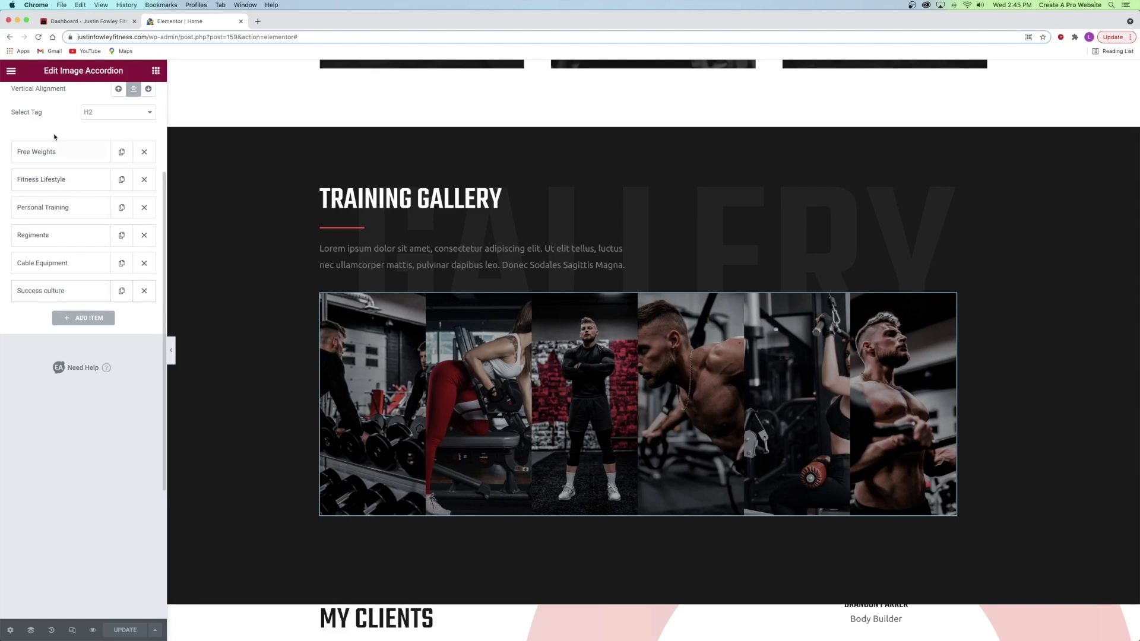
click(57, 180)
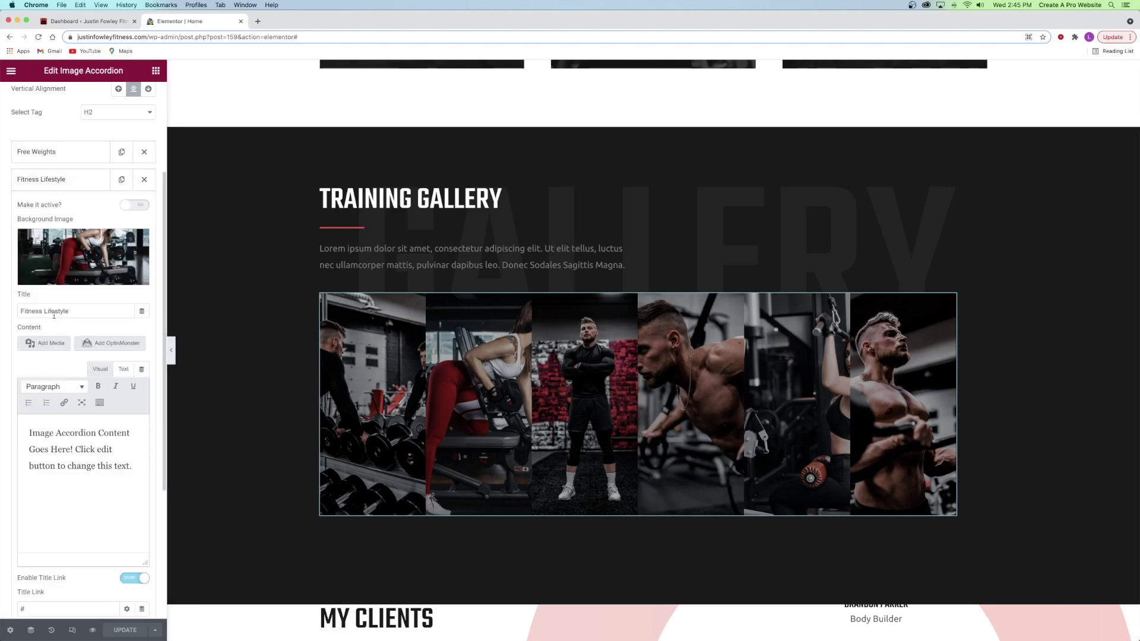
click(54, 181)
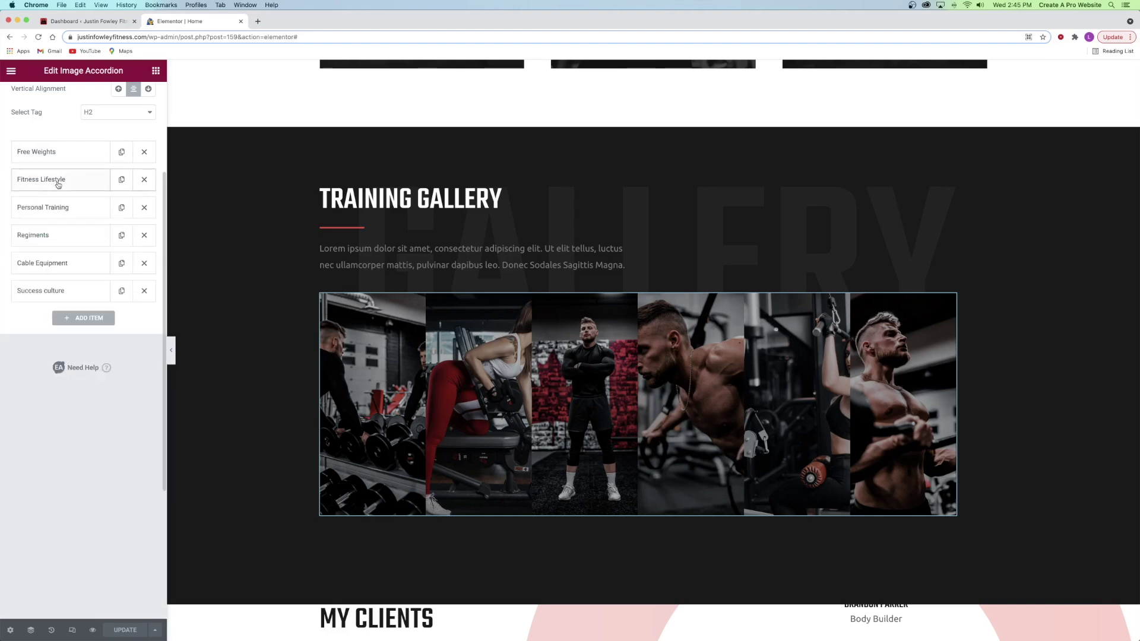
Add a new accordion item, delete it again, and save the page with UPDATE
click(82, 321)
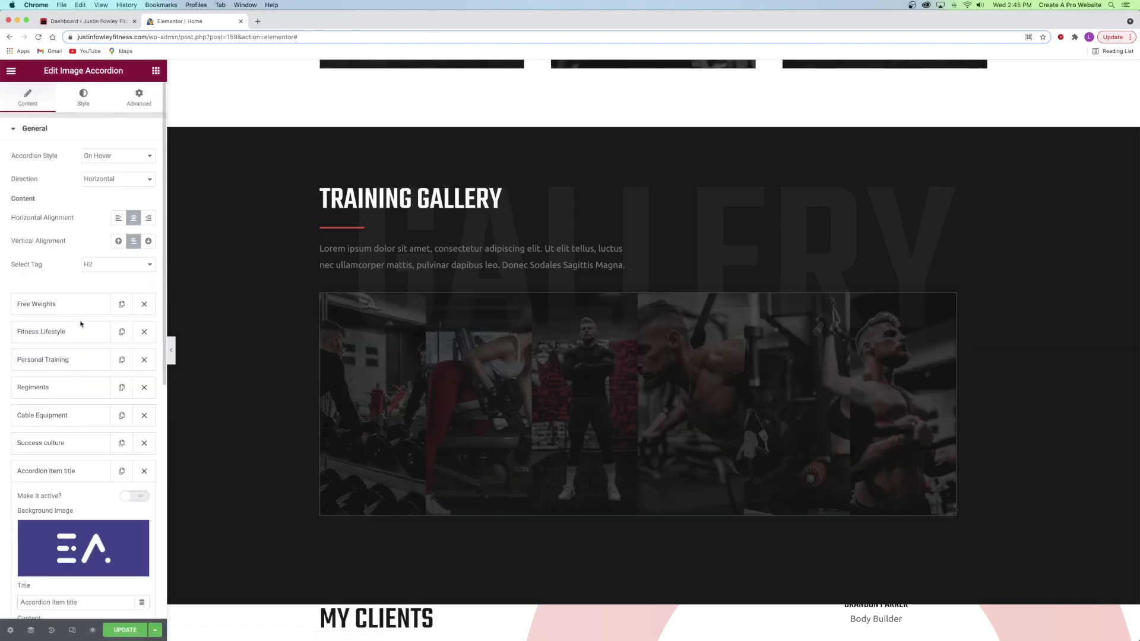
scroll(81, 324, down, 3)
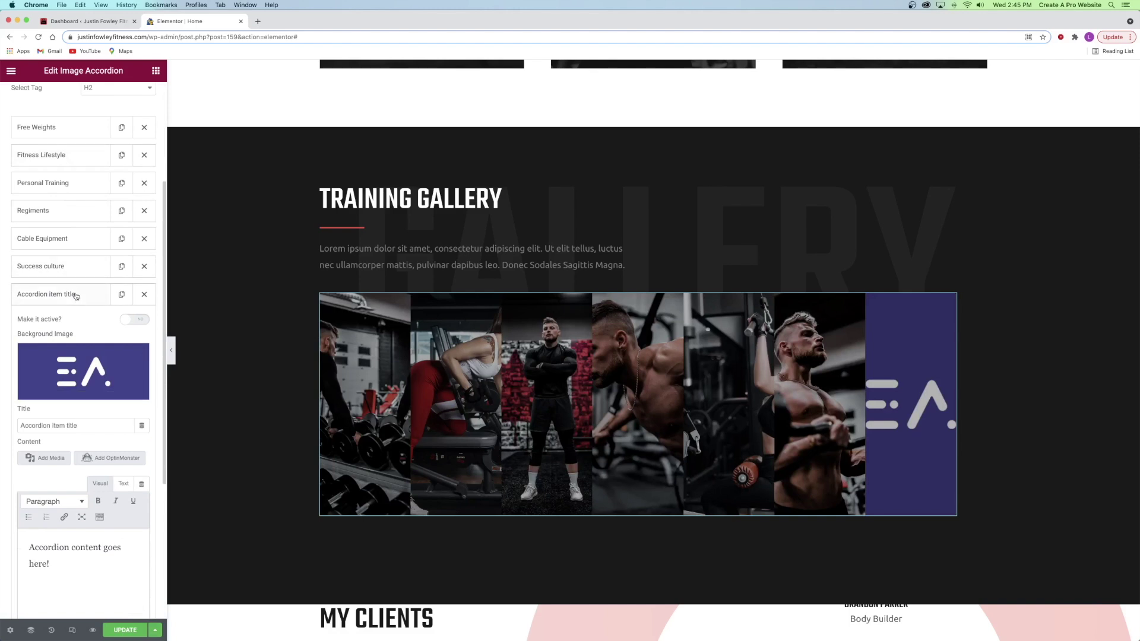
click(144, 294)
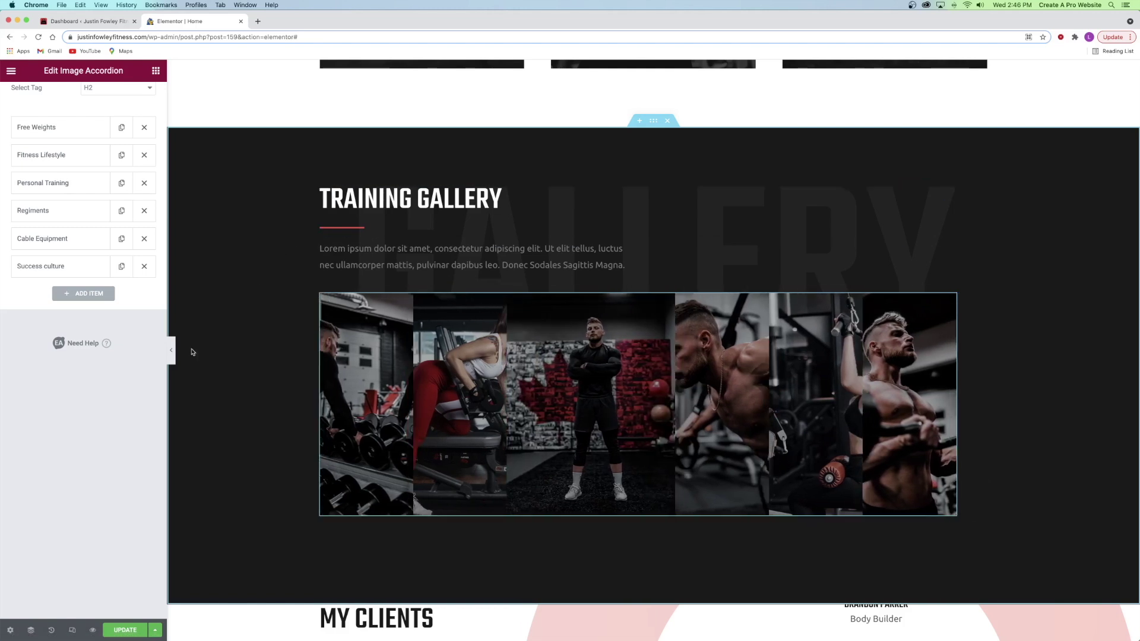
click(126, 629)
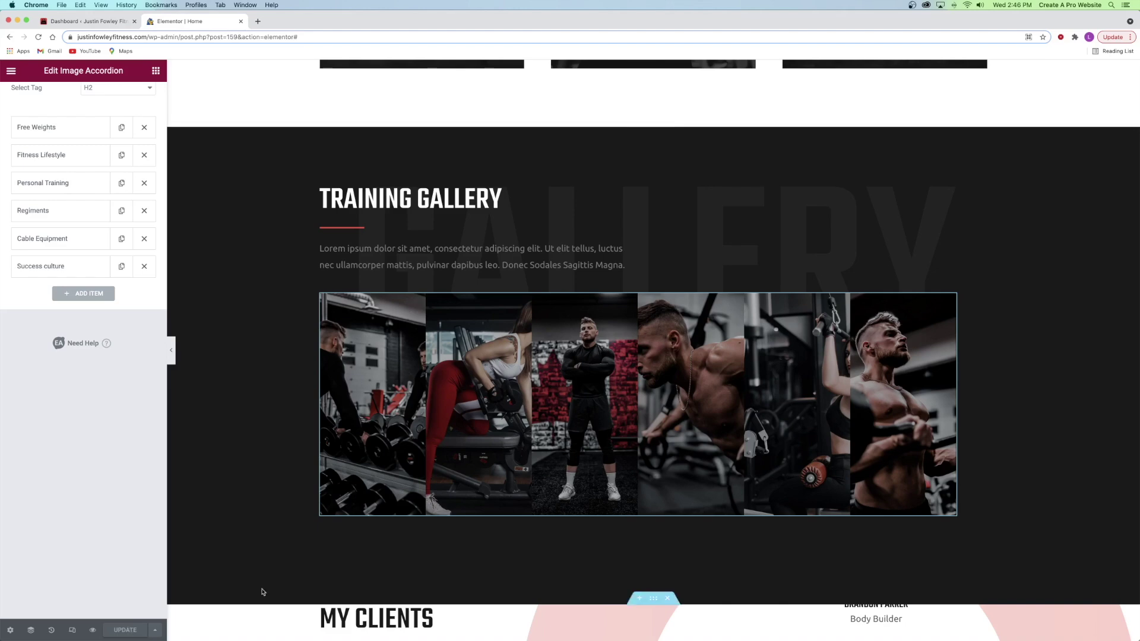
scroll(562, 419, down, 7)
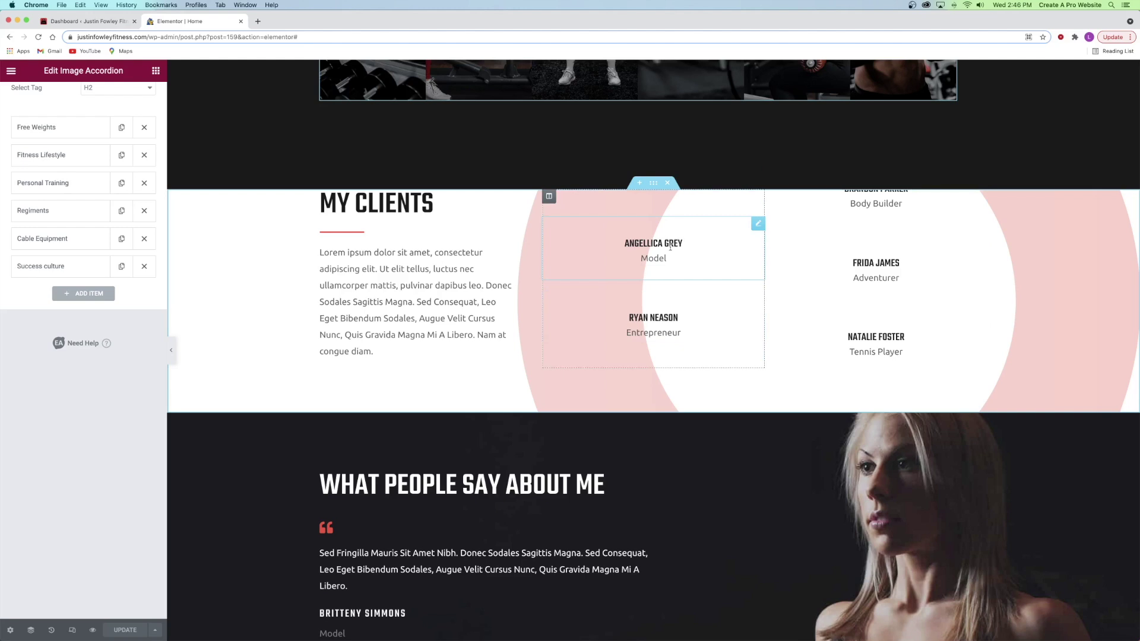
click(755, 227)
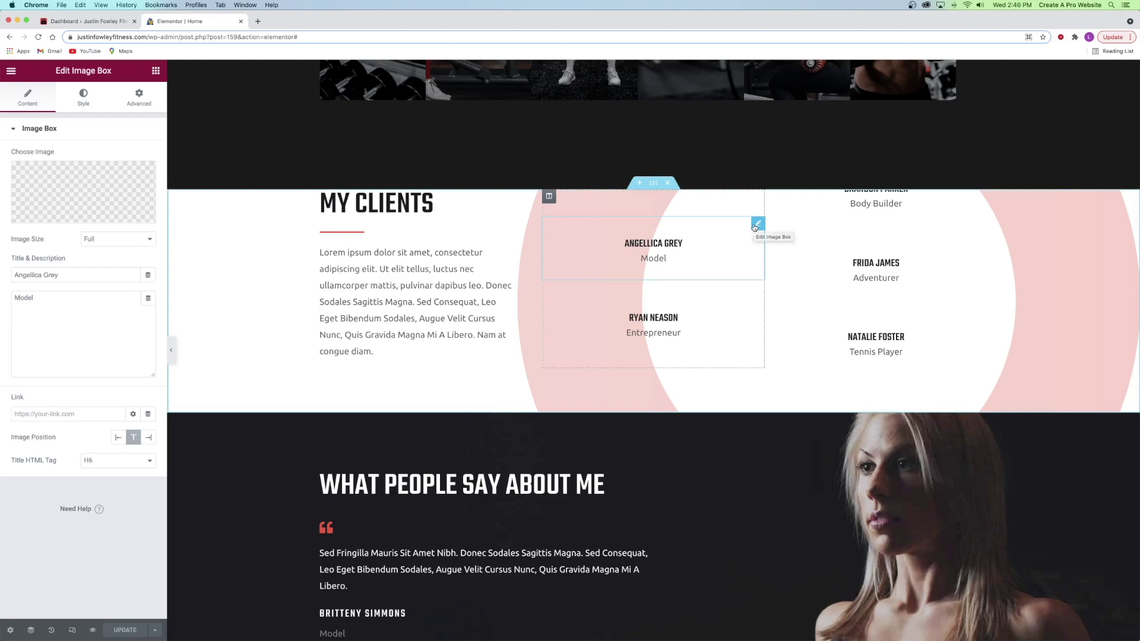
click(76, 184)
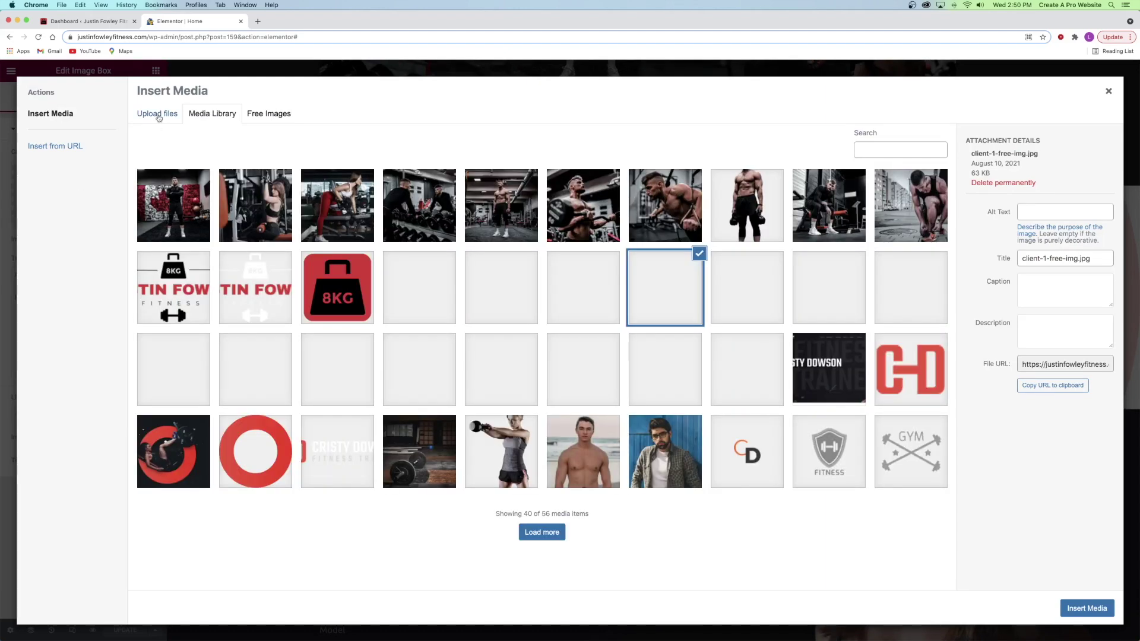
click(157, 114)
click(605, 321)
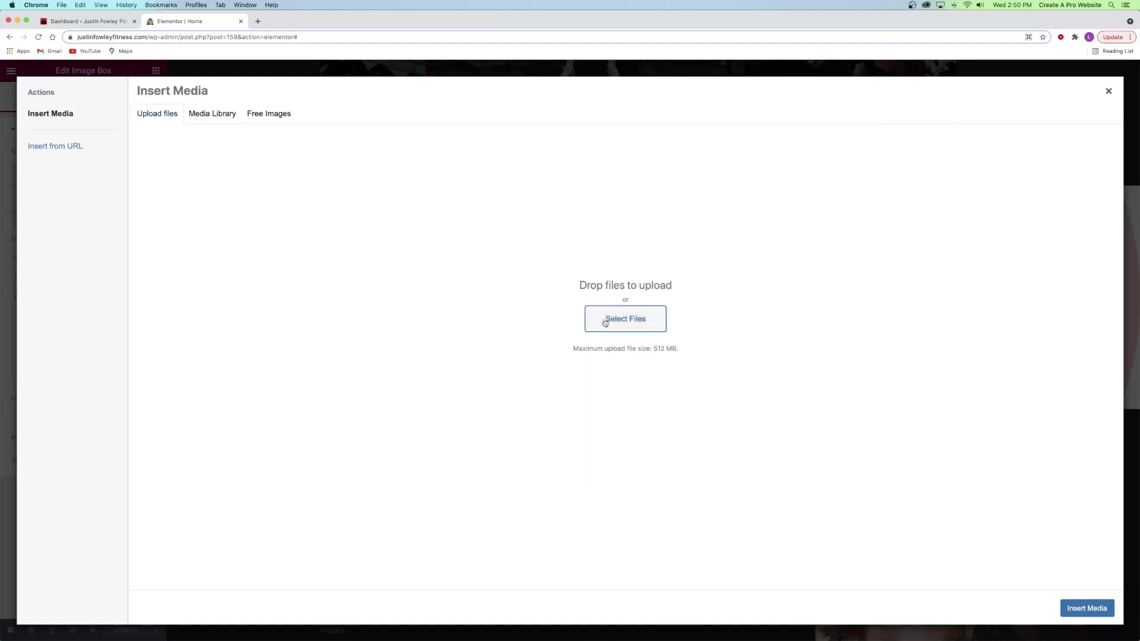
click(404, 95)
shift+click(449, 96)
shift+click(499, 96)
shift+click(549, 96)
shift+click(599, 99)
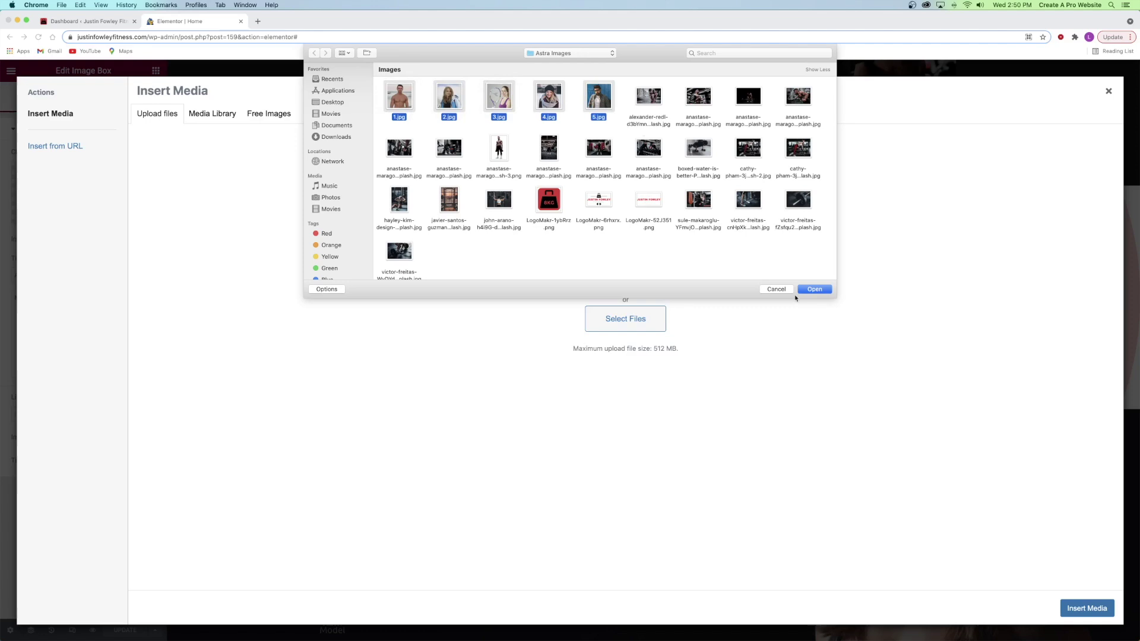
click(813, 289)
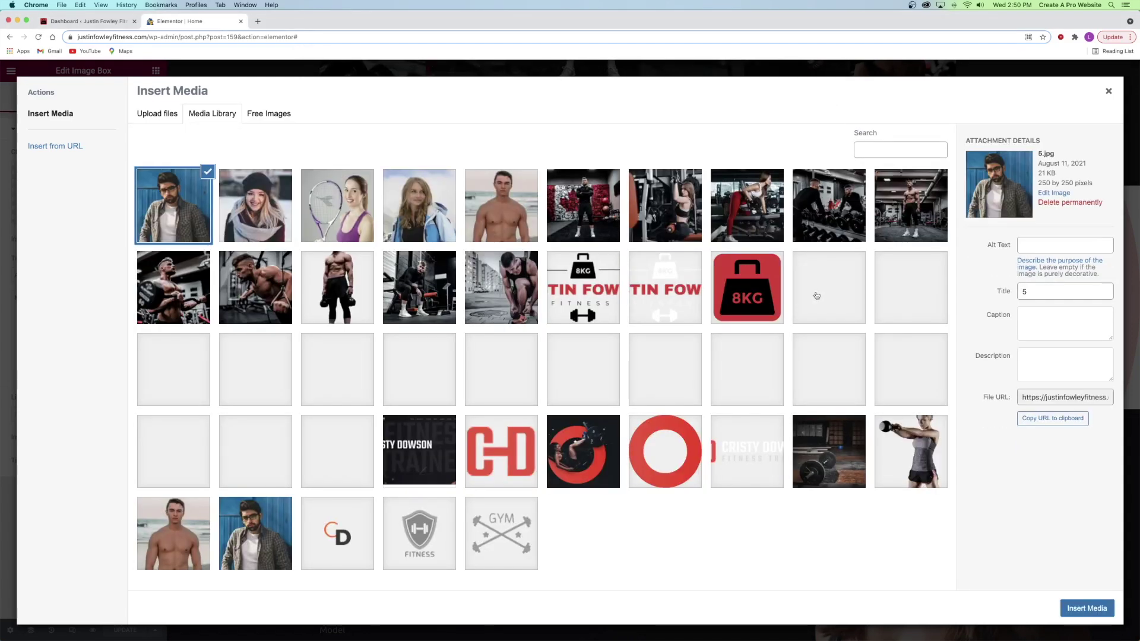
click(414, 206)
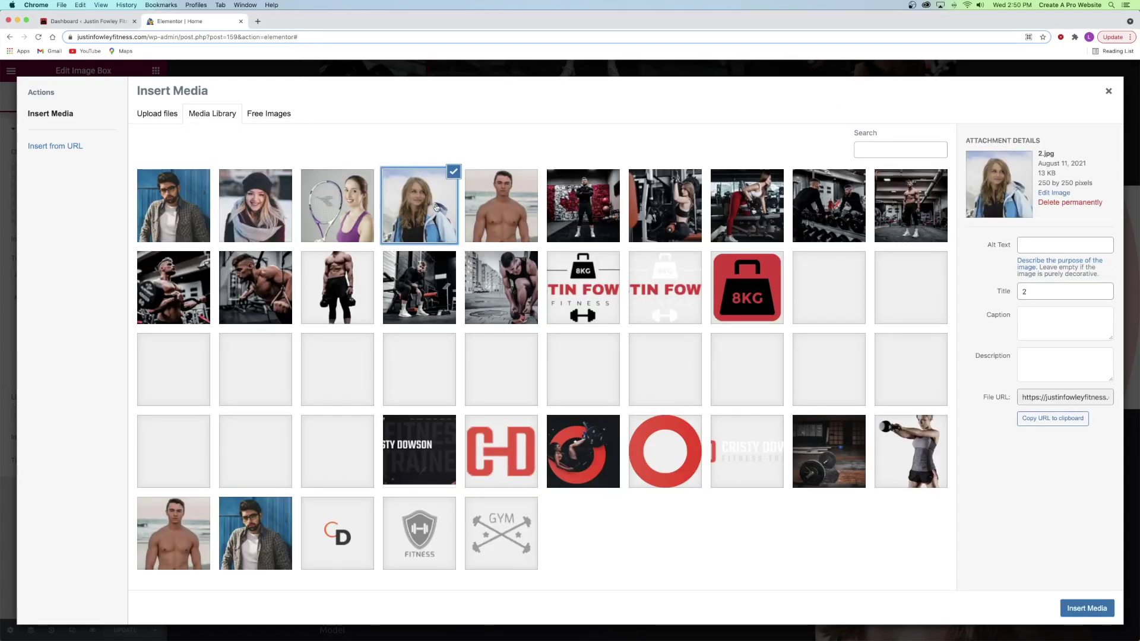
click(1086, 609)
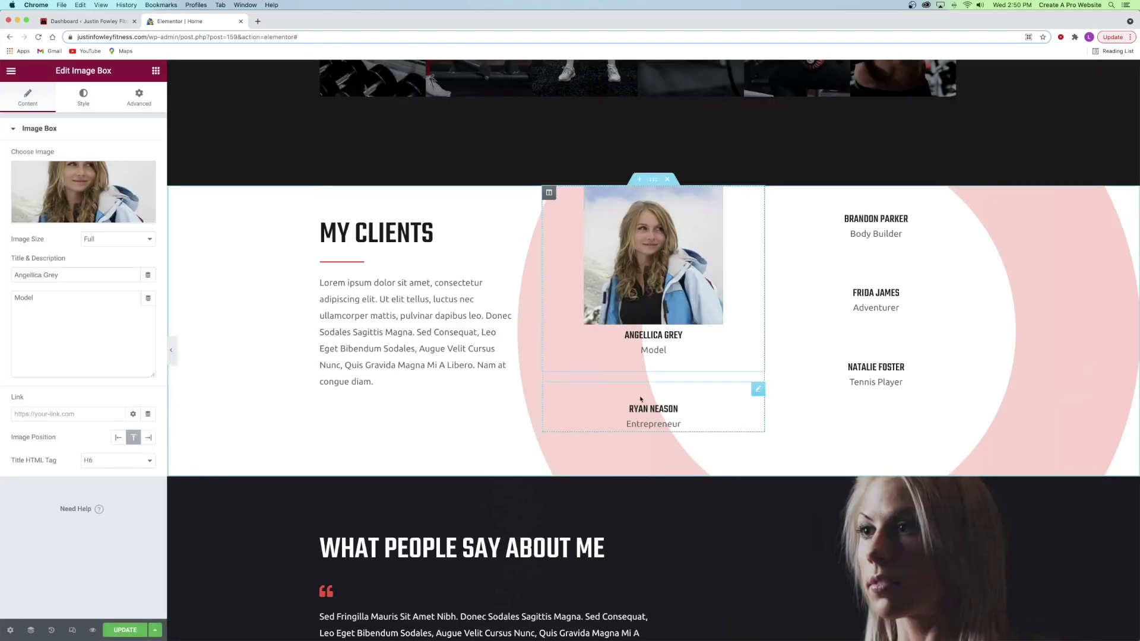
click(640, 400)
click(65, 184)
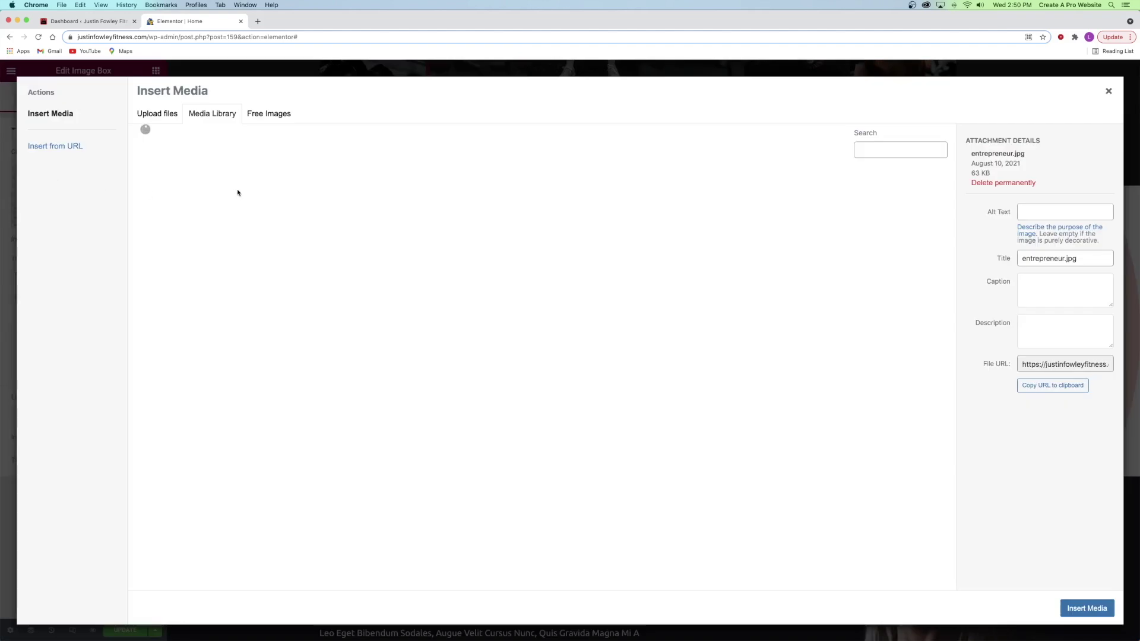
click(209, 193)
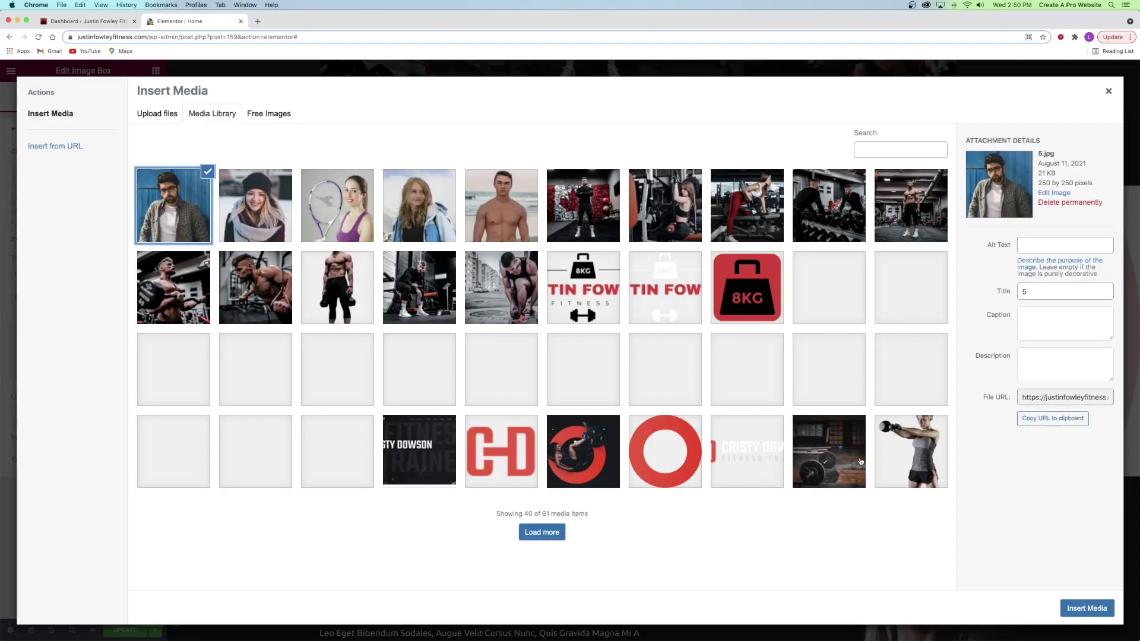
click(1082, 617)
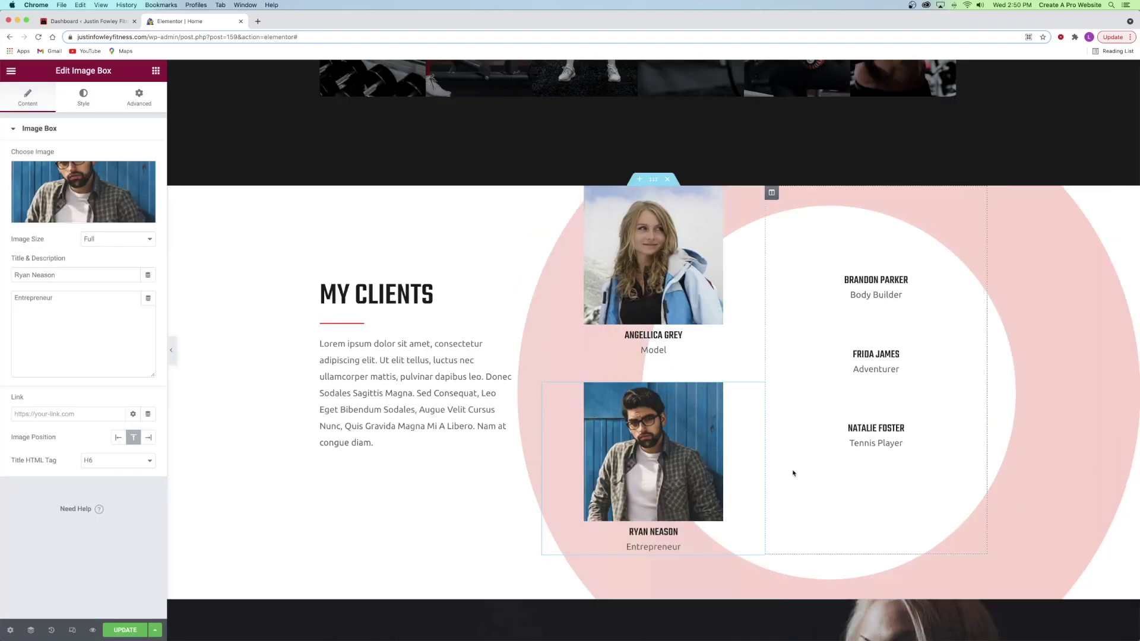
click(867, 289)
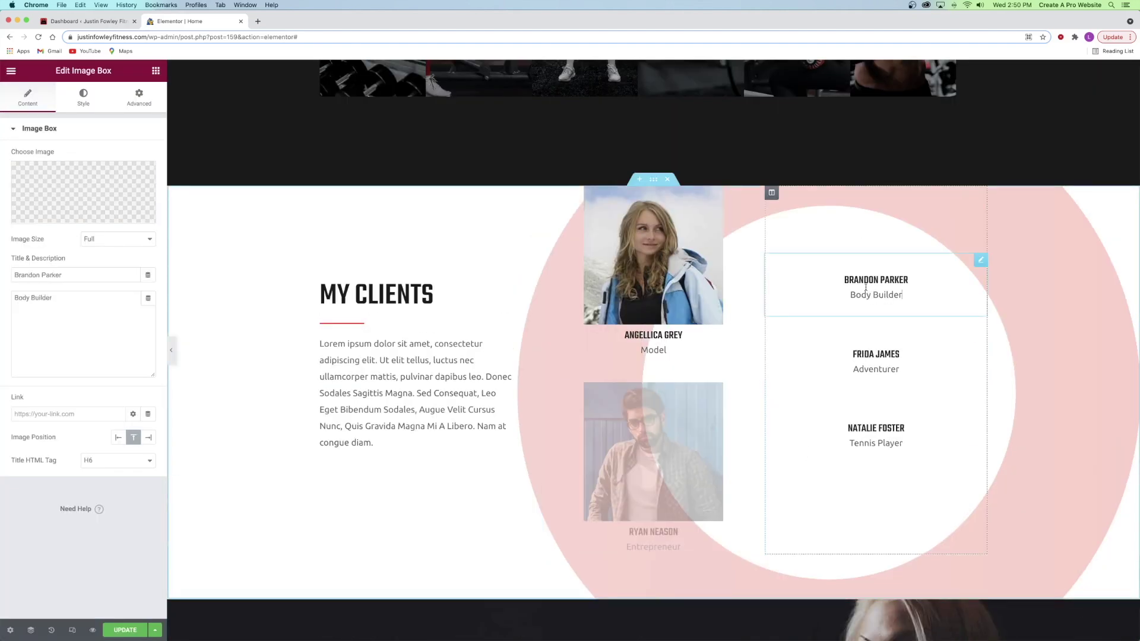
click(27, 209)
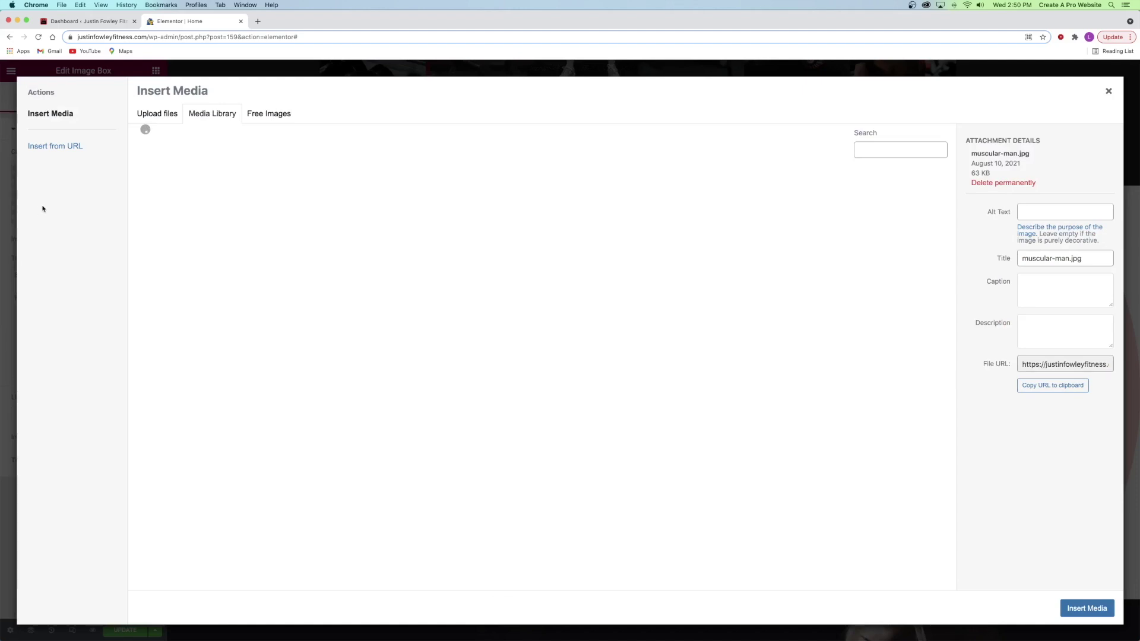
click(501, 205)
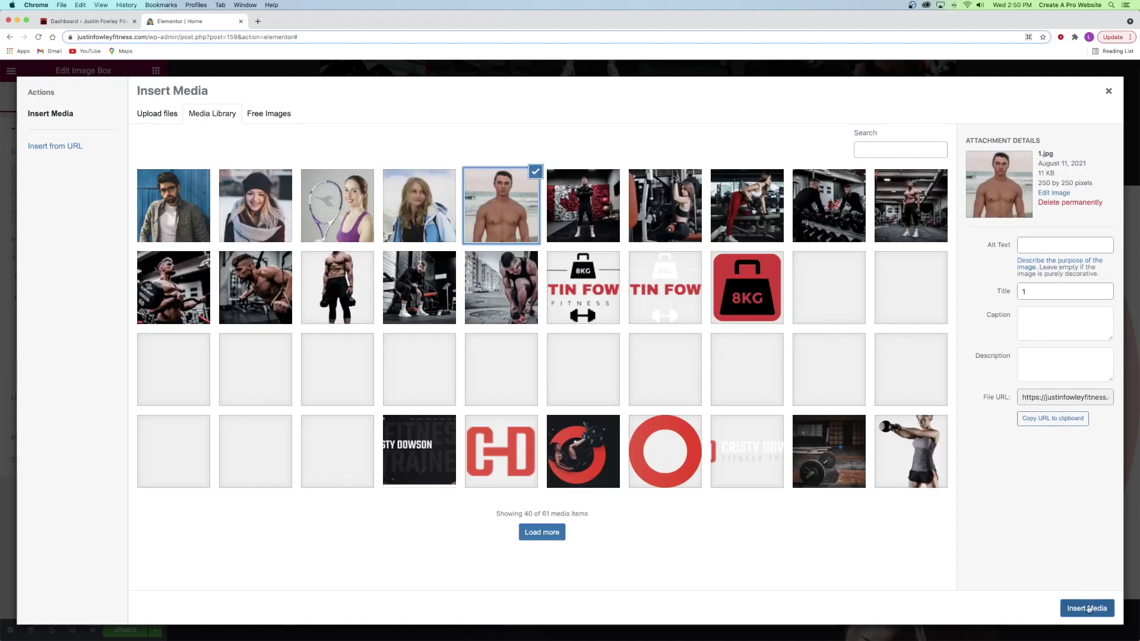
click(1087, 608)
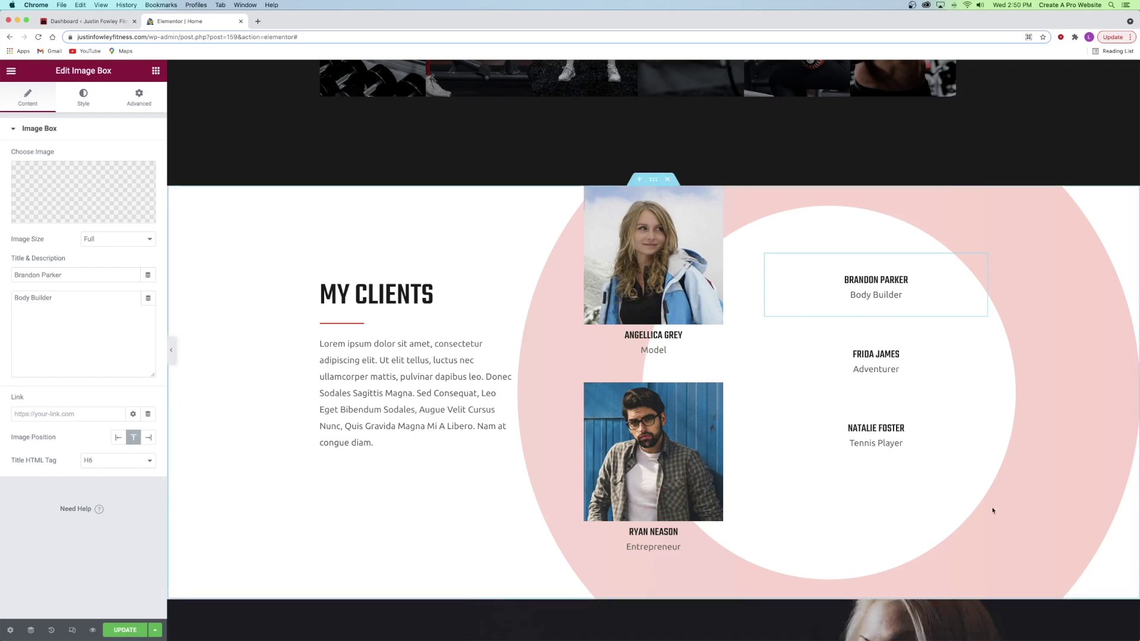
click(873, 420)
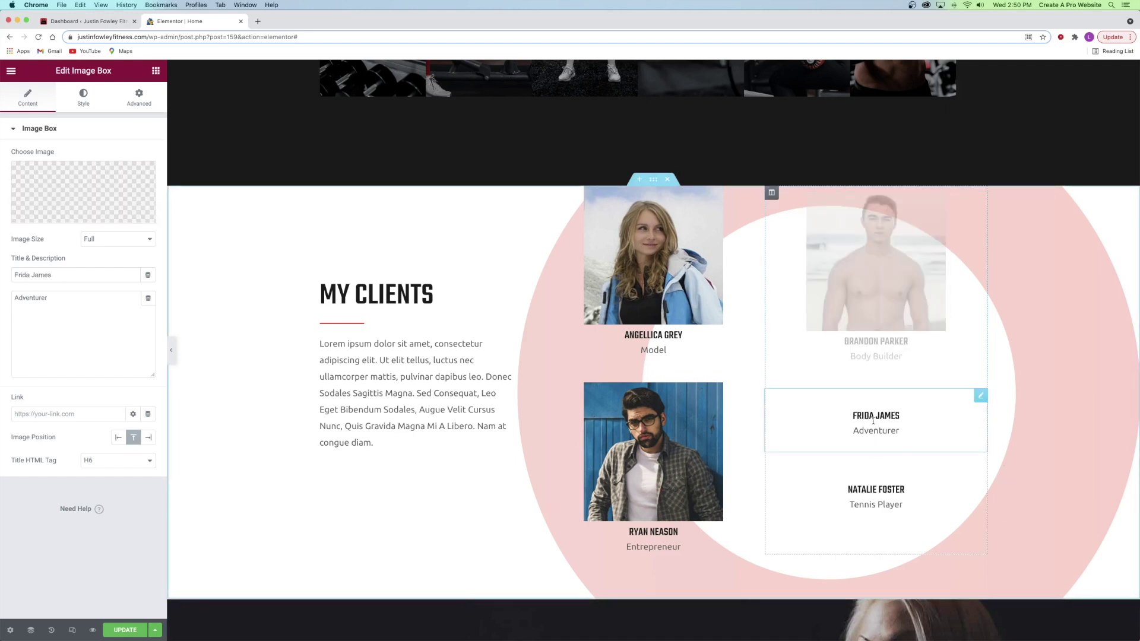
click(62, 193)
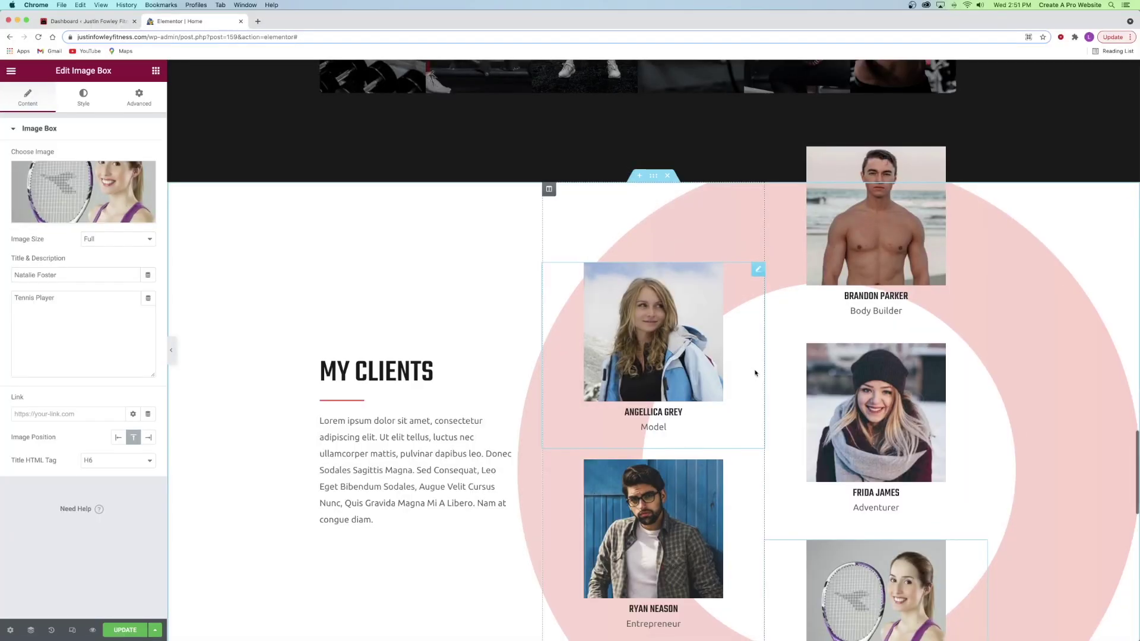
scroll(635, 353, down, 2)
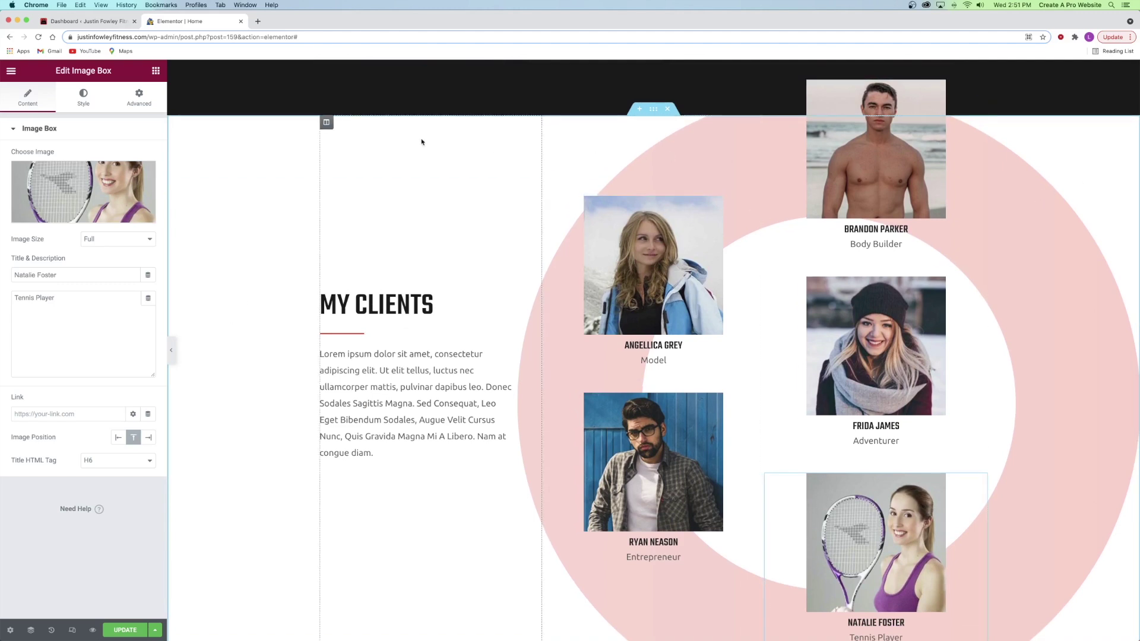
right_click(250, 142)
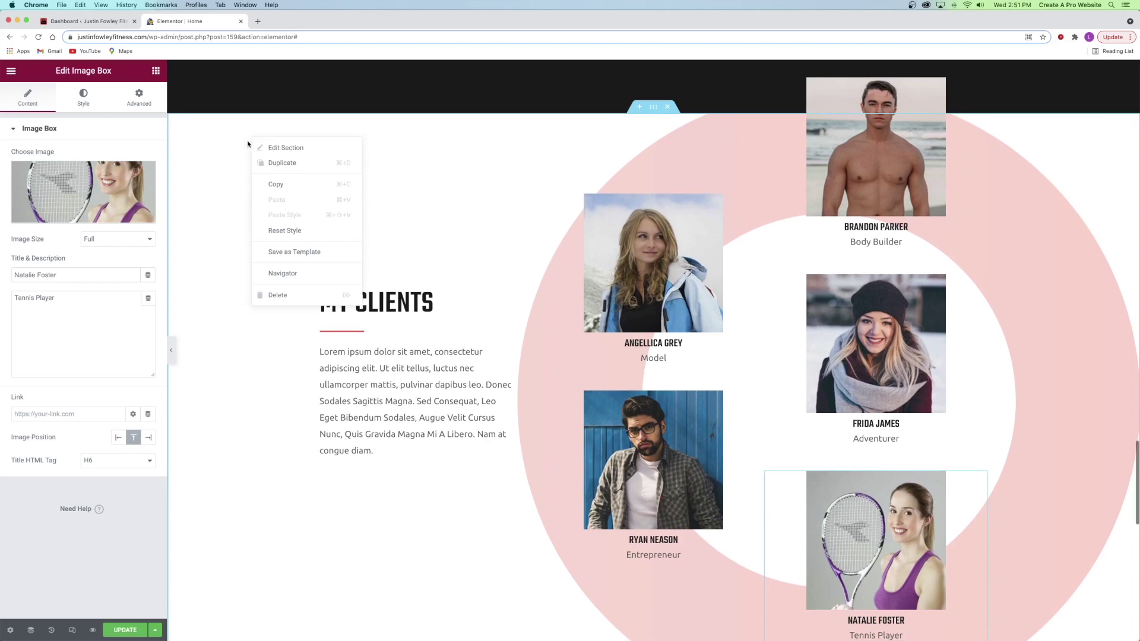
click(272, 147)
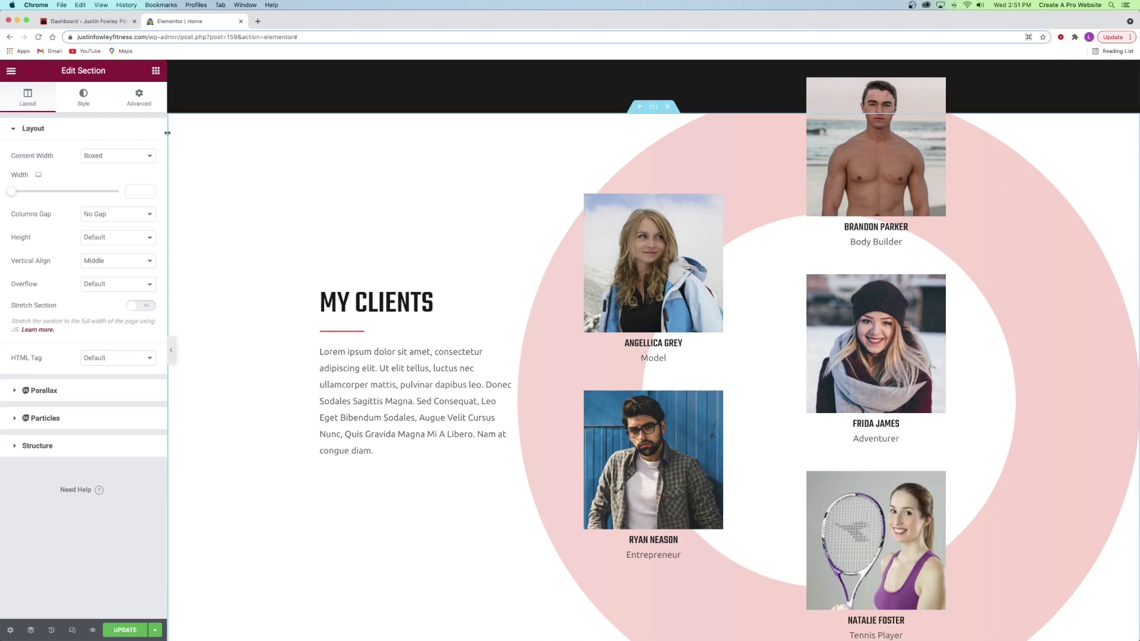
click(139, 99)
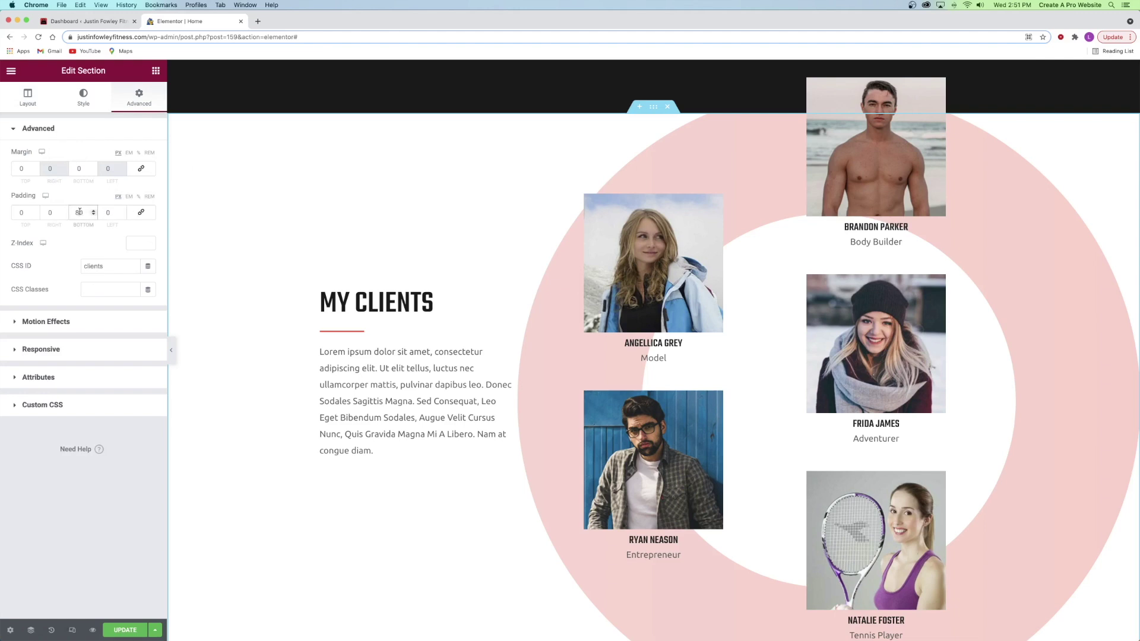
text(100)
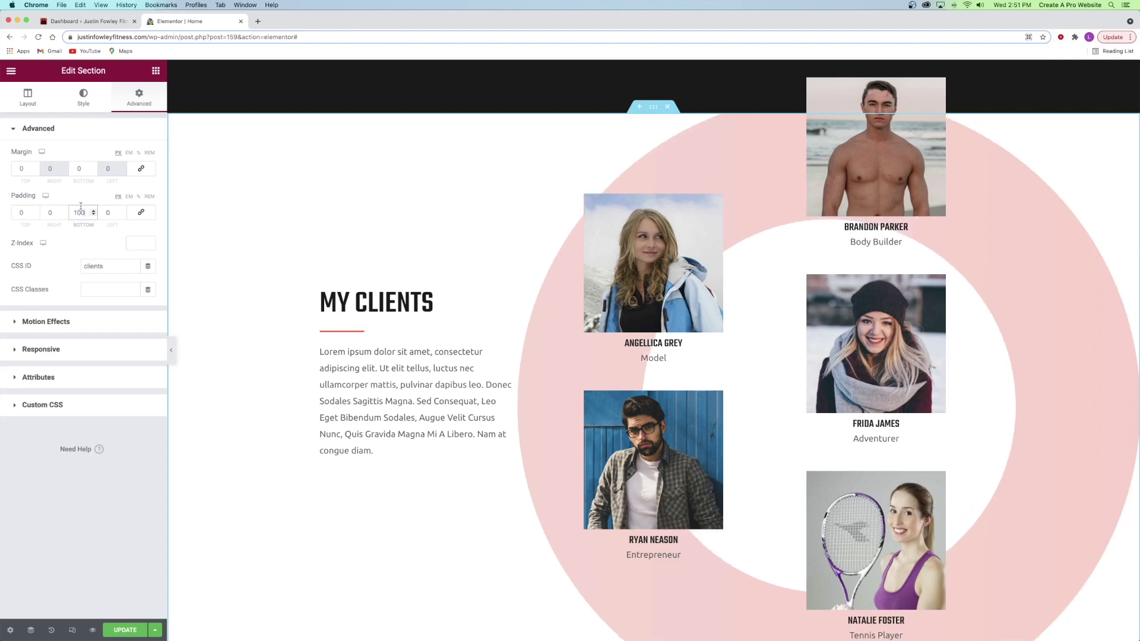
click(20, 212)
text(100)
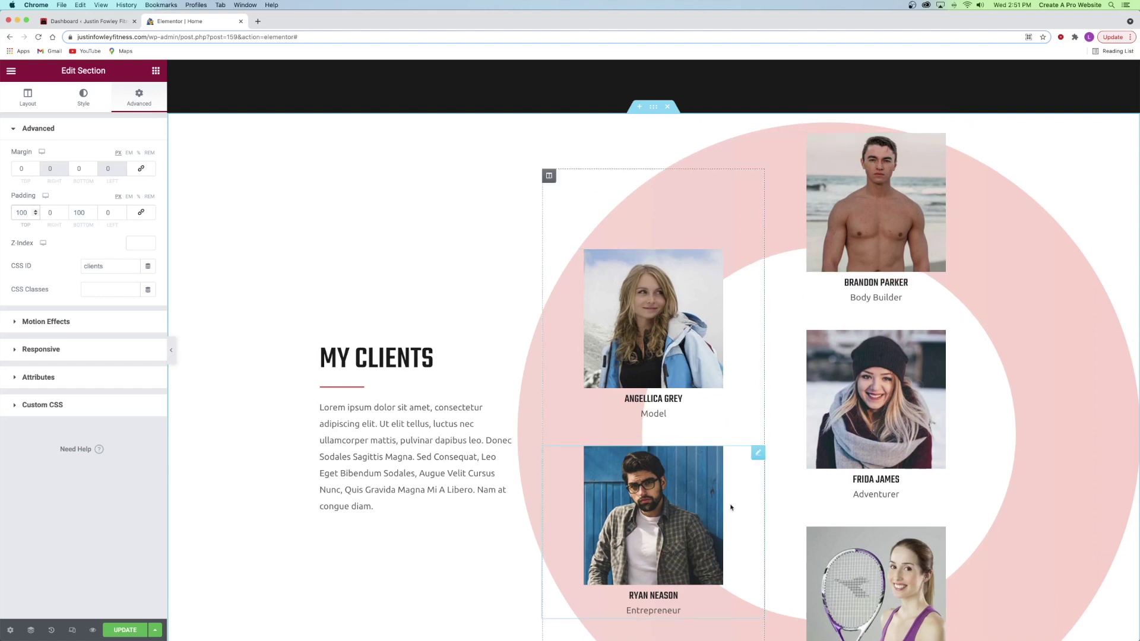
scroll(222, 208, down, 1)
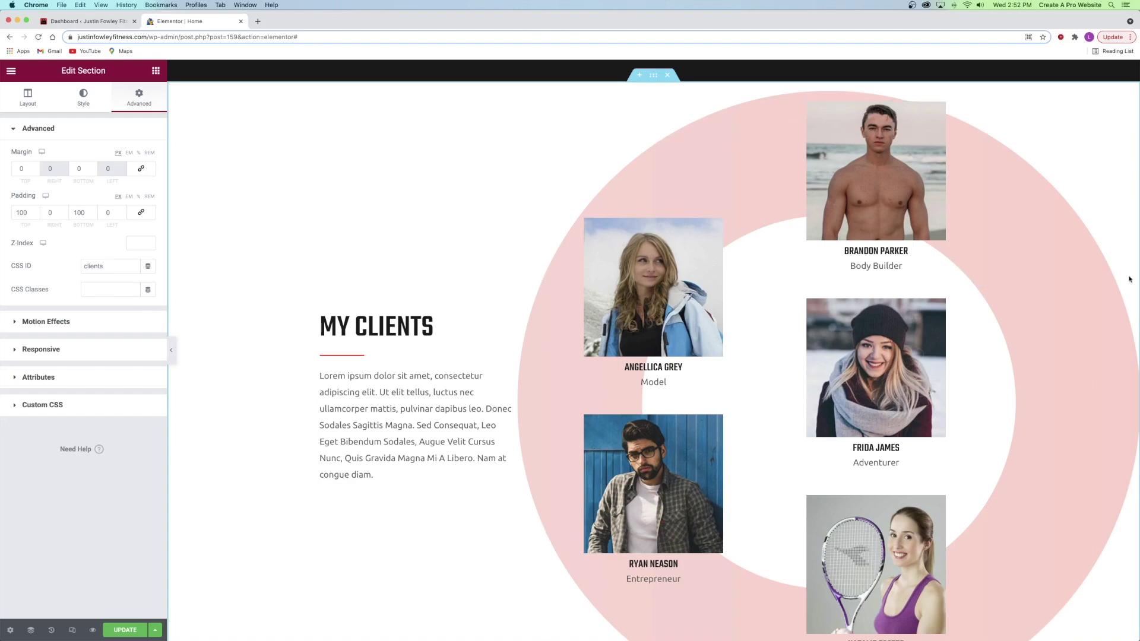
scroll(1061, 298, down, 20)
scroll(1061, 300, up, 5)
scroll(1061, 298, up, 10)
scroll(1021, 283, down, 20)
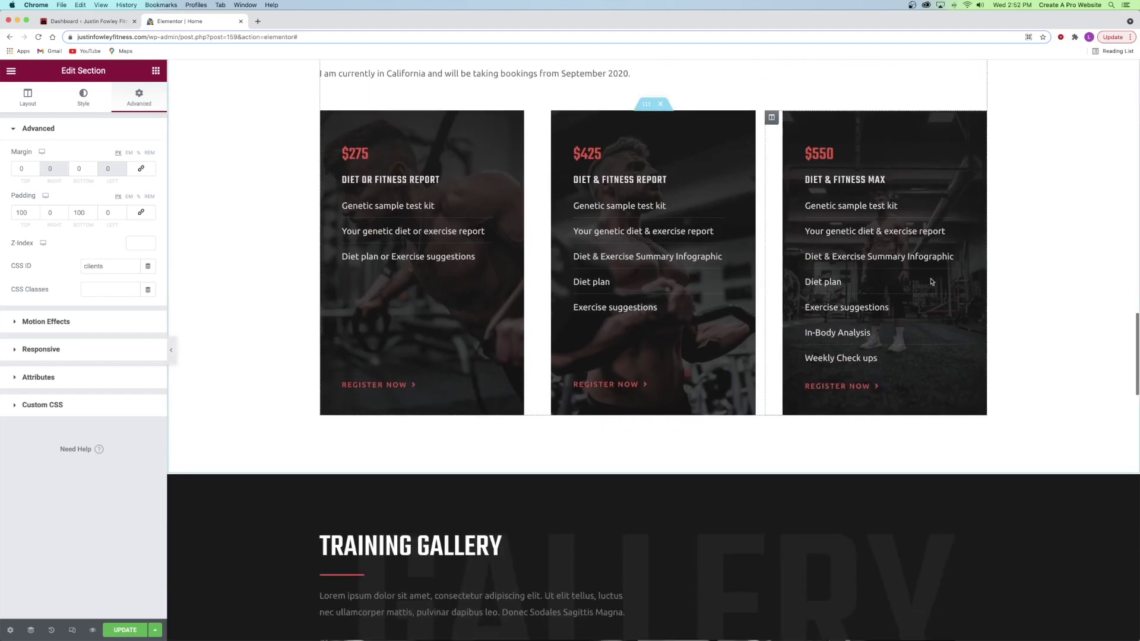
scroll(918, 280, down, 10)
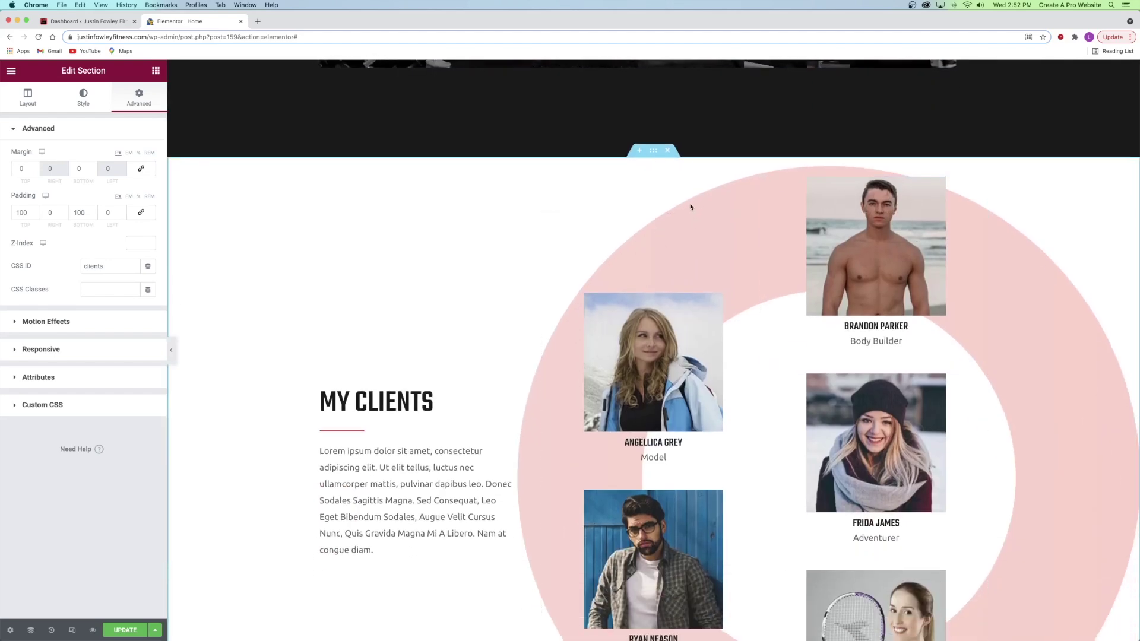
Set the My Clients section's background overlay opacity to 1, making the ring solid red
right_click(209, 226)
click(230, 234)
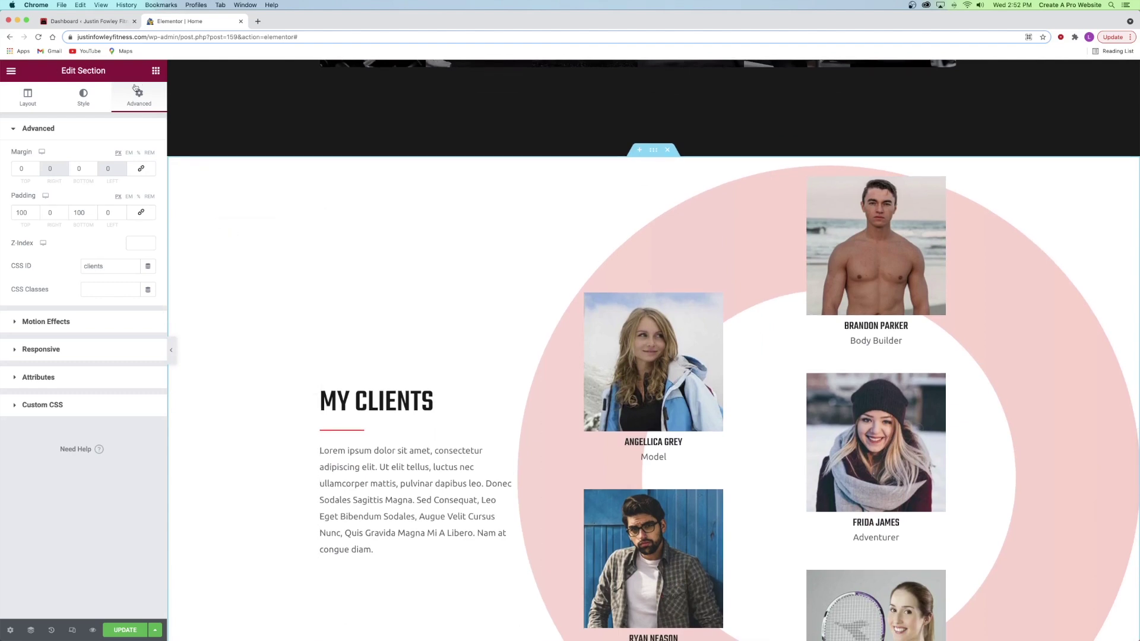
click(83, 99)
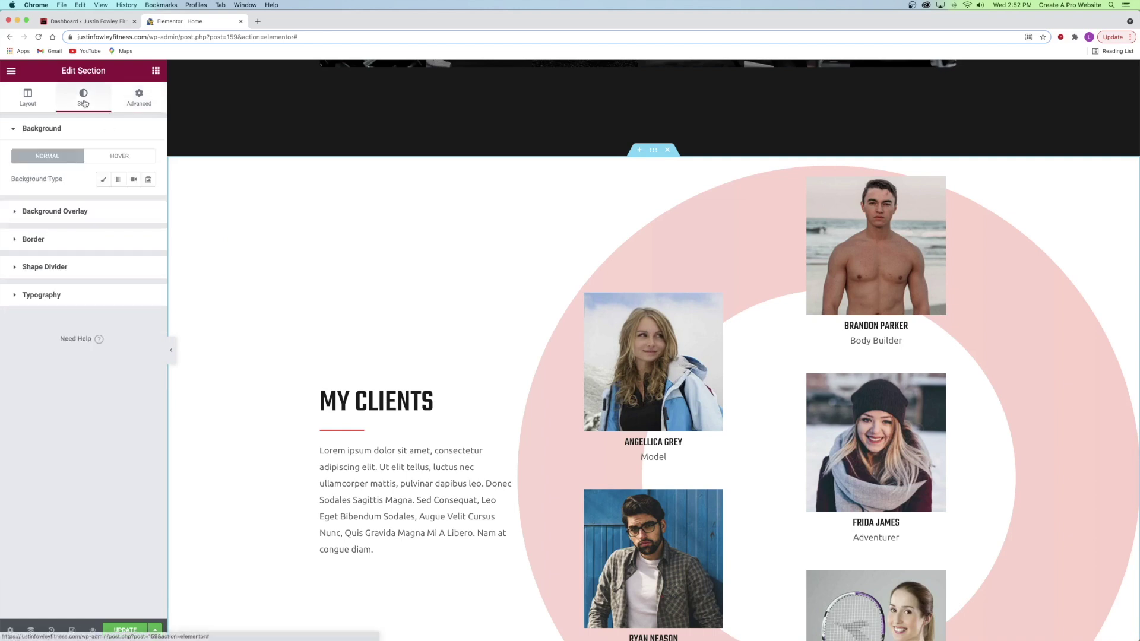
click(48, 214)
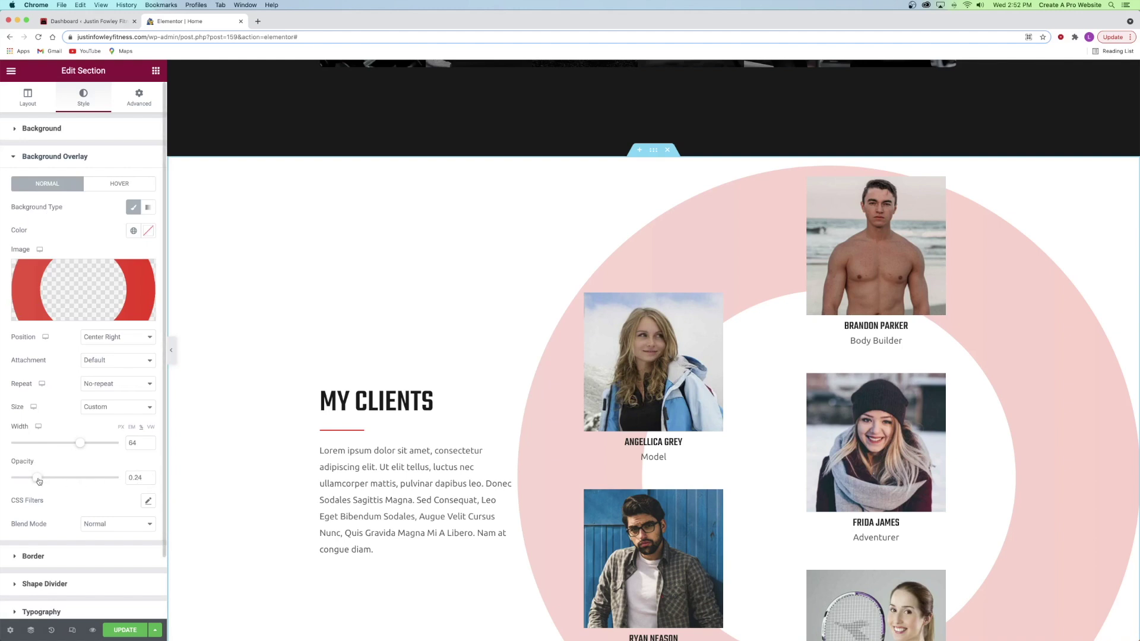
drag(37, 477, 122, 478)
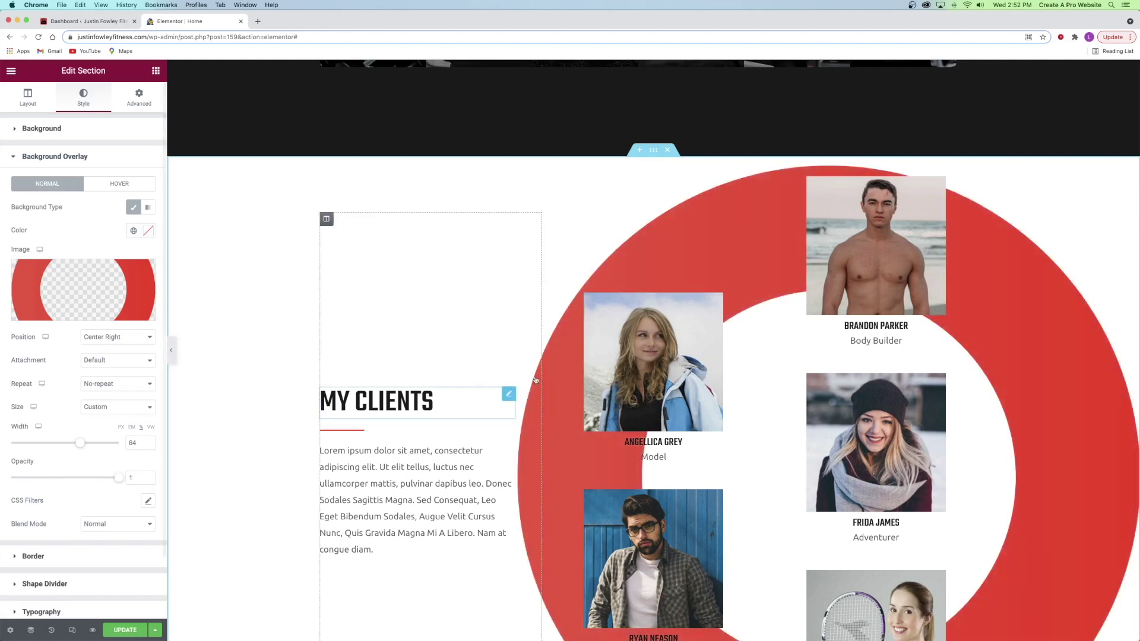
scroll(922, 308, down, 2)
scroll(922, 308, down, 2)
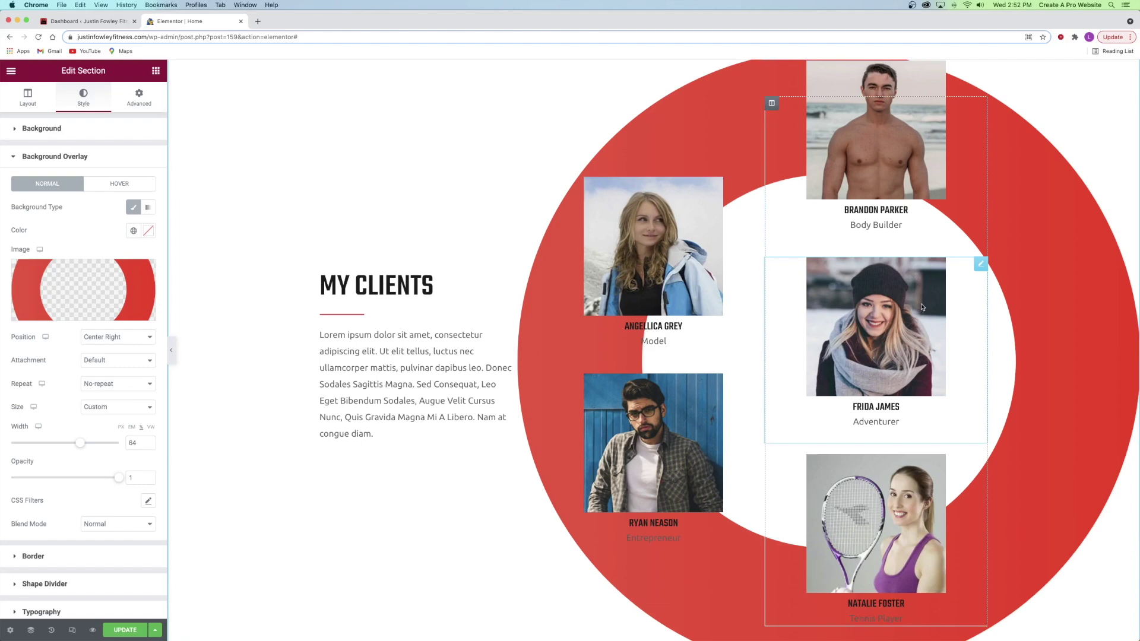
scroll(588, 284, down, 10)
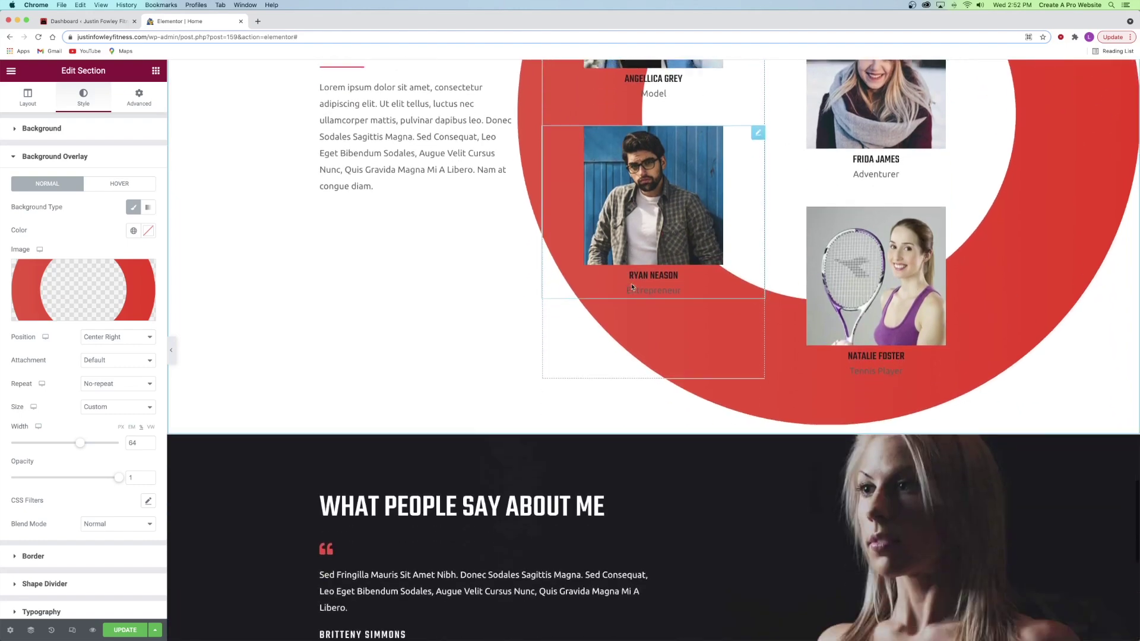
scroll(588, 283, up, 9)
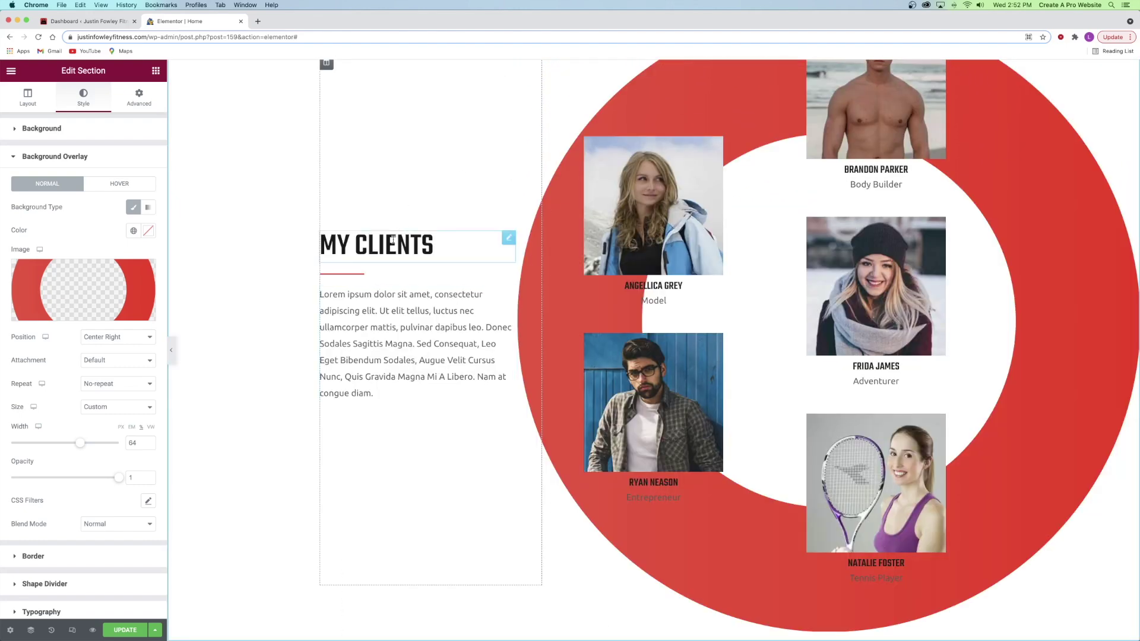
scroll(416, 238, down, 2)
scroll(445, 234, up, 2)
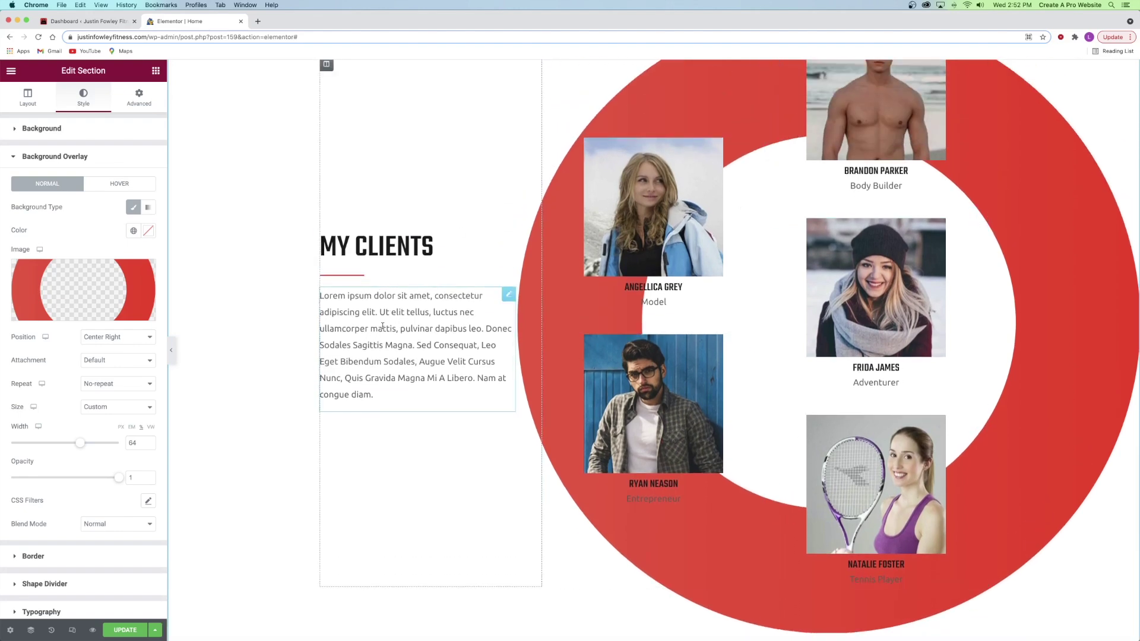
scroll(382, 325, down, 10)
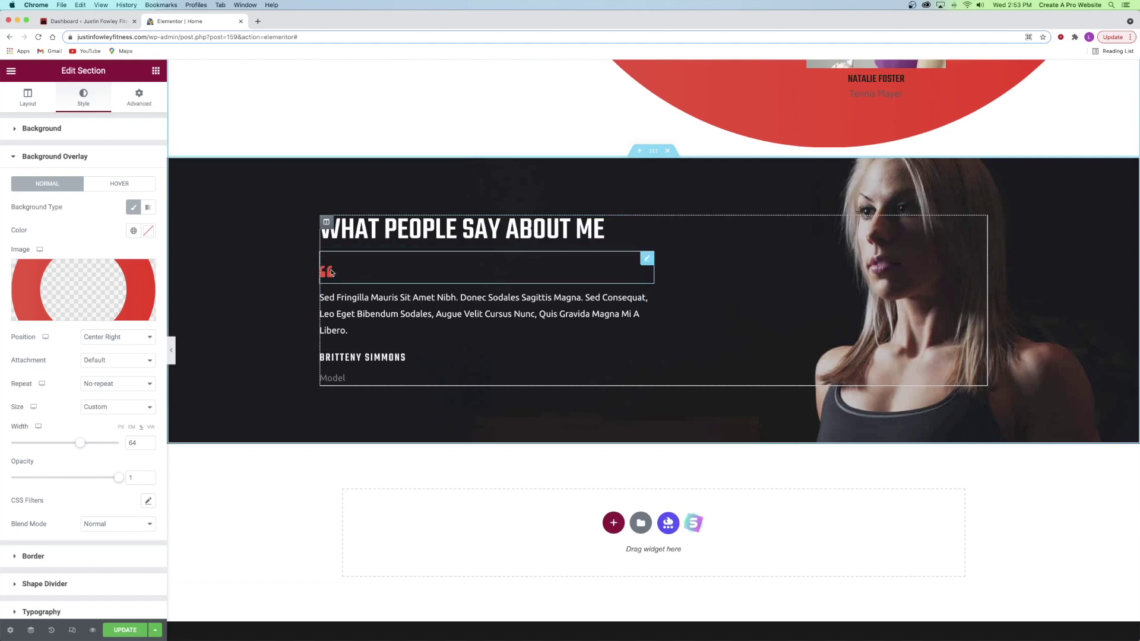
Browse the Icon Library for the quote icon, then close it leaving the icon unchanged
click(381, 270)
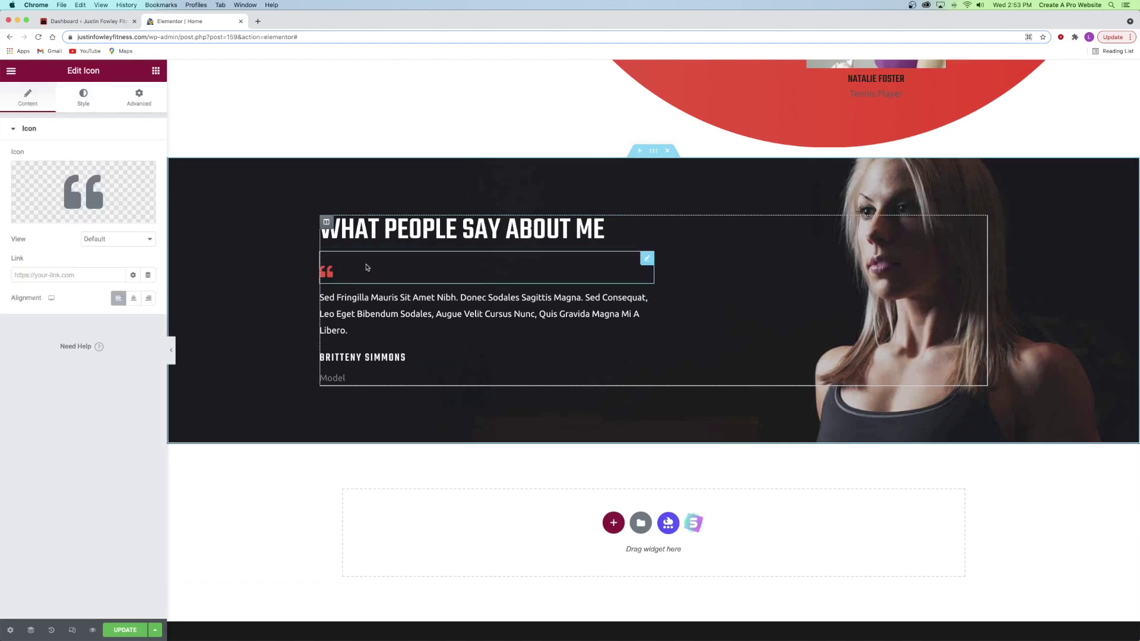
click(92, 193)
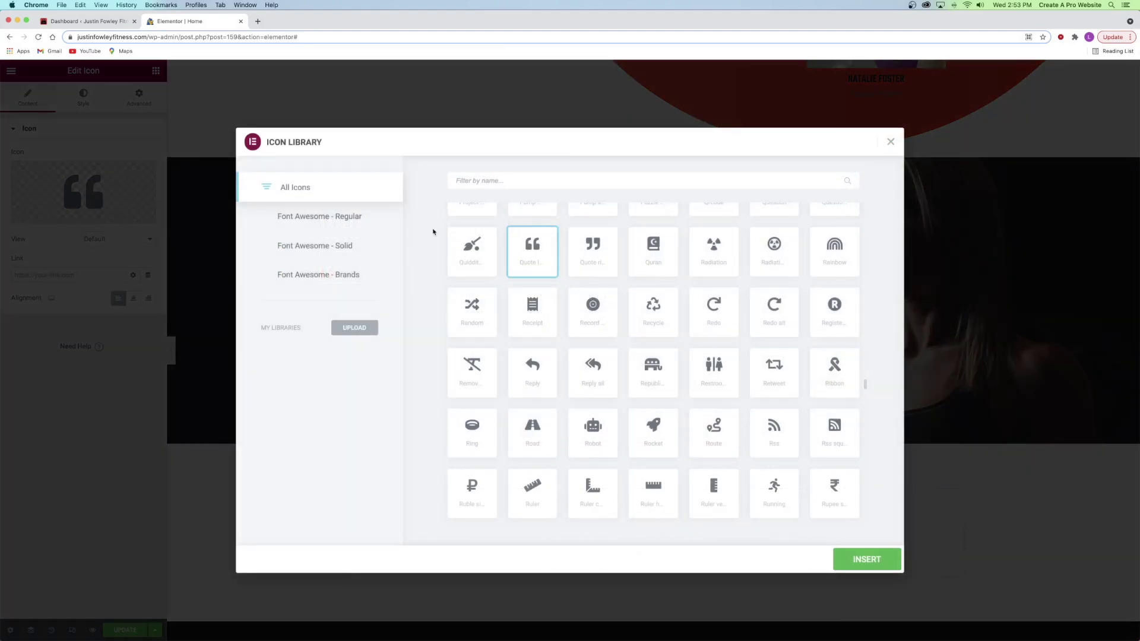
scroll(673, 315, down, 10)
scroll(675, 307, down, 2)
click(891, 141)
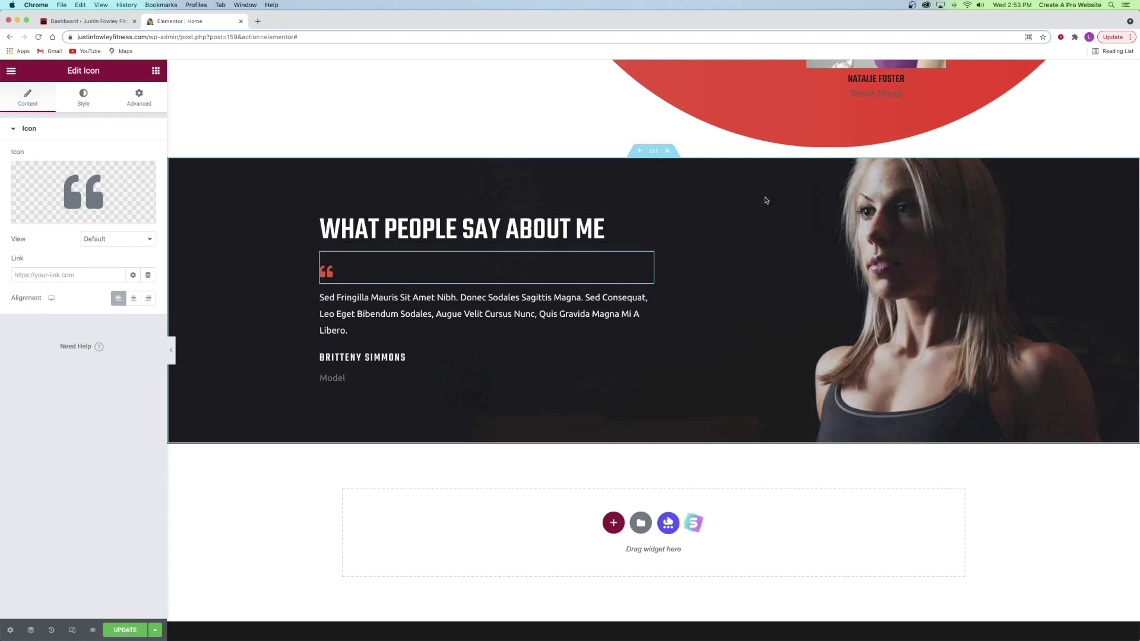
Open the What People Say About Me section's background style settings to choose an image
right_click(766, 200)
click(787, 211)
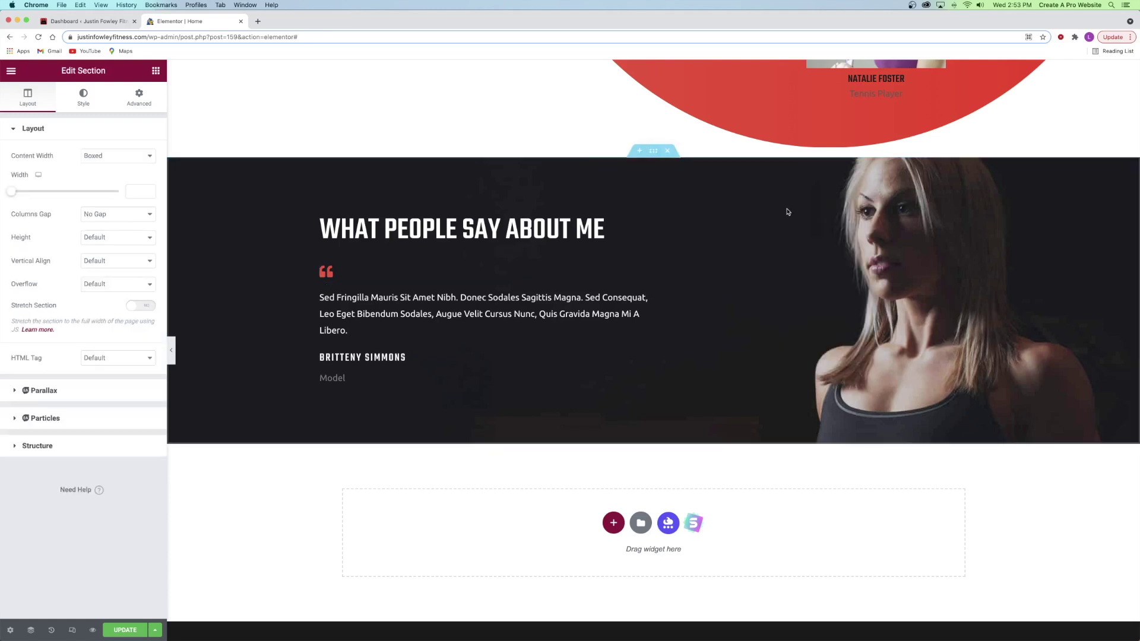
click(93, 109)
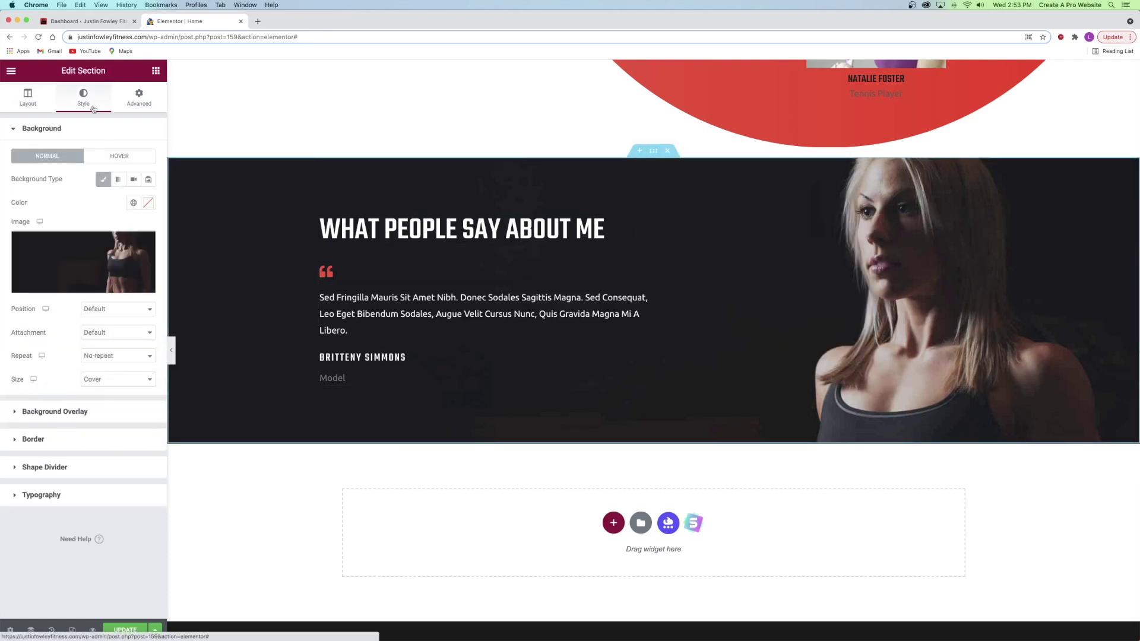
click(70, 252)
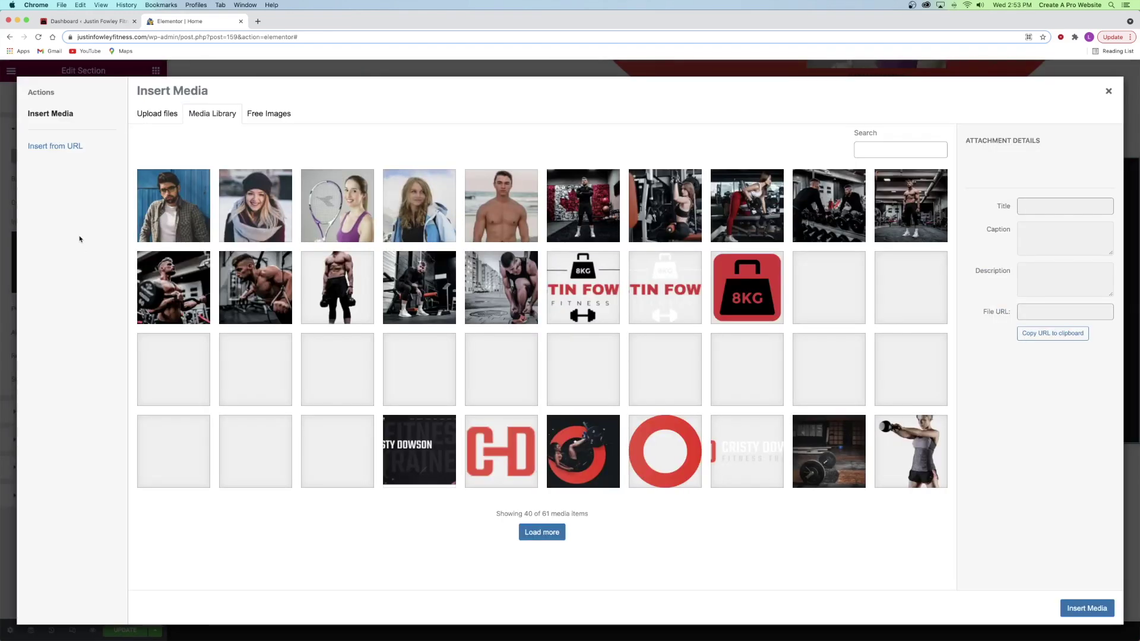
Upload the dumbbell-row gym photo and set it as the testimonial section background
click(164, 117)
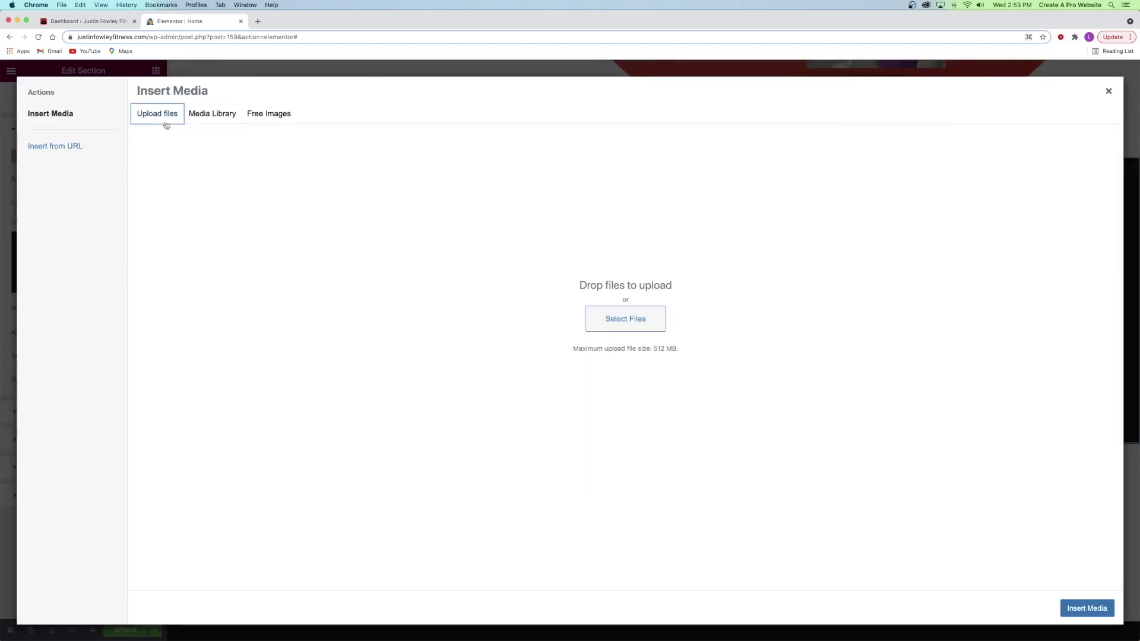
click(630, 320)
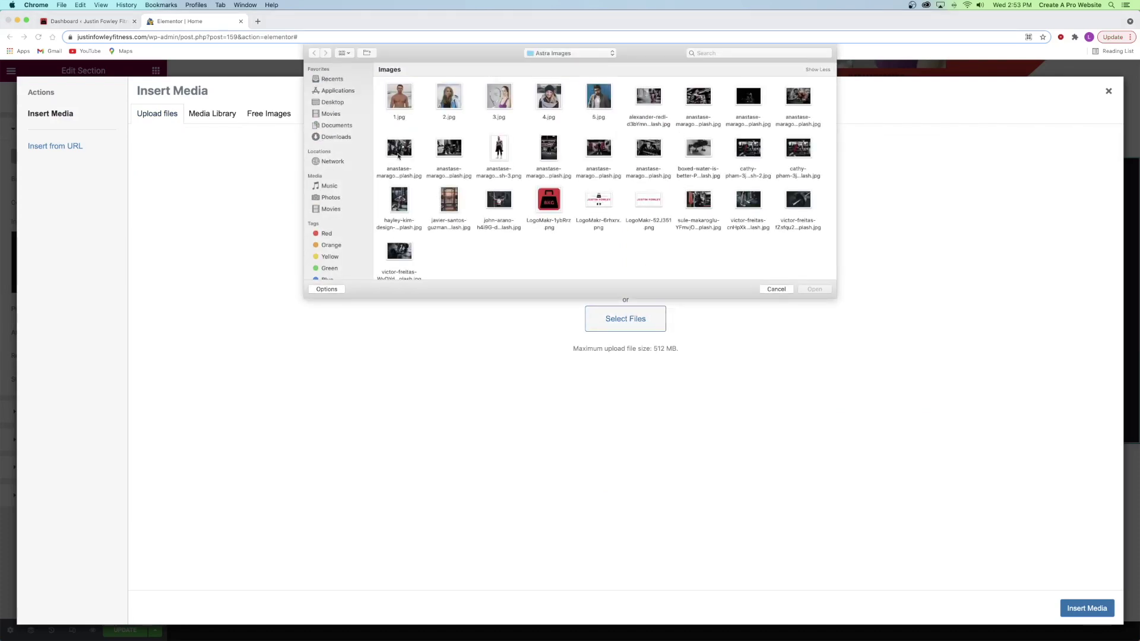
click(398, 151)
click(812, 289)
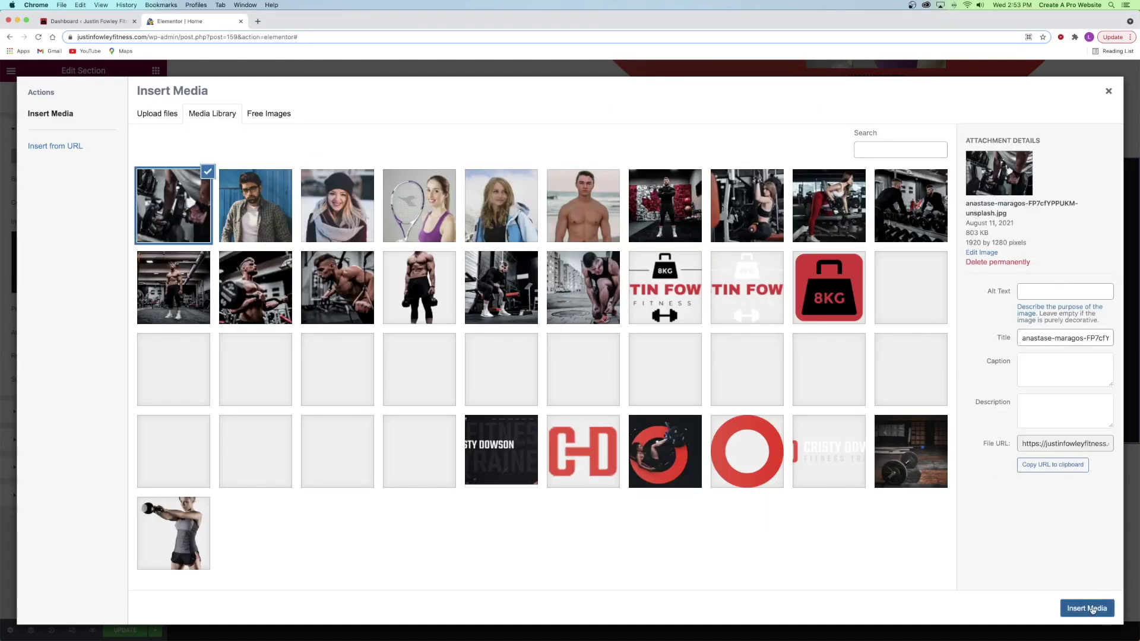
click(1092, 609)
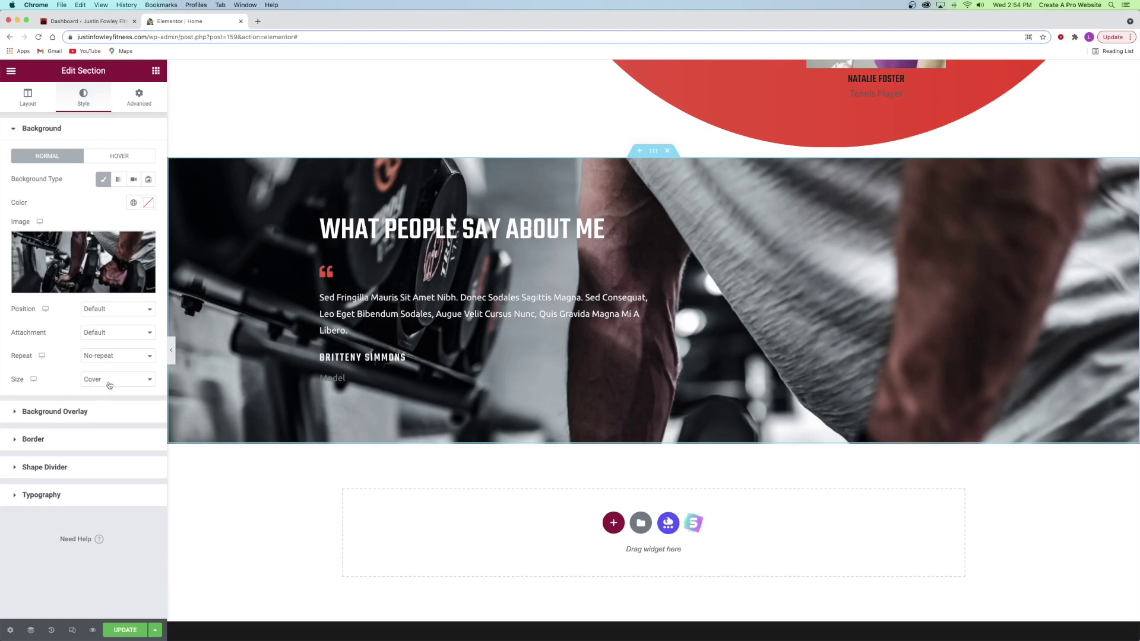
click(101, 311)
Position the background Center Center, add a black classic overlay at 0.5 opacity, and save the page
click(111, 319)
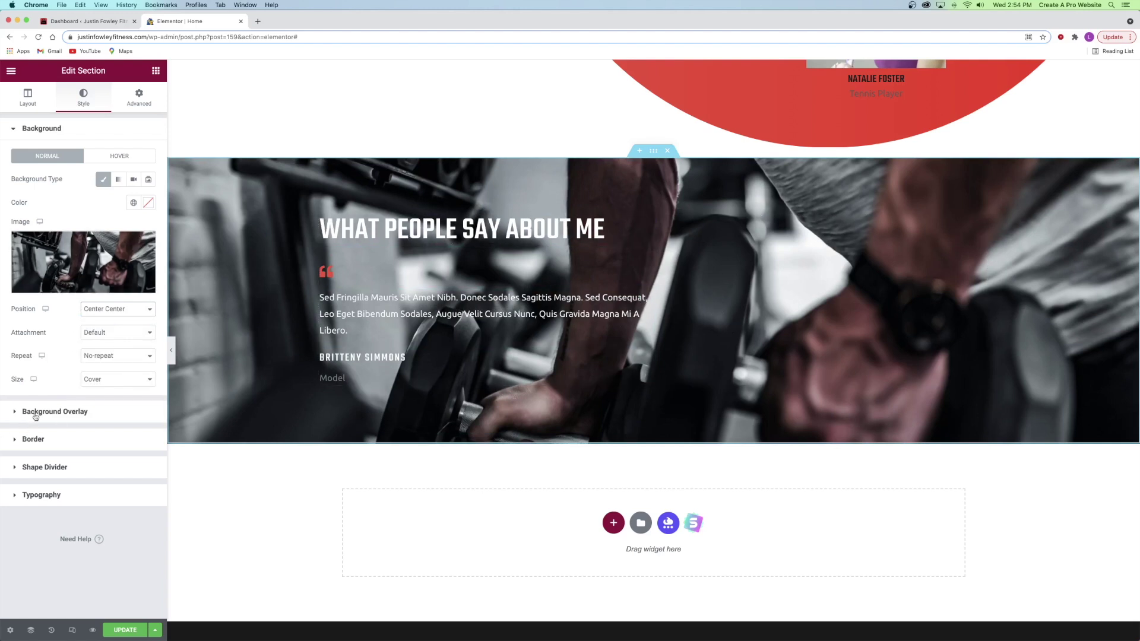
click(54, 414)
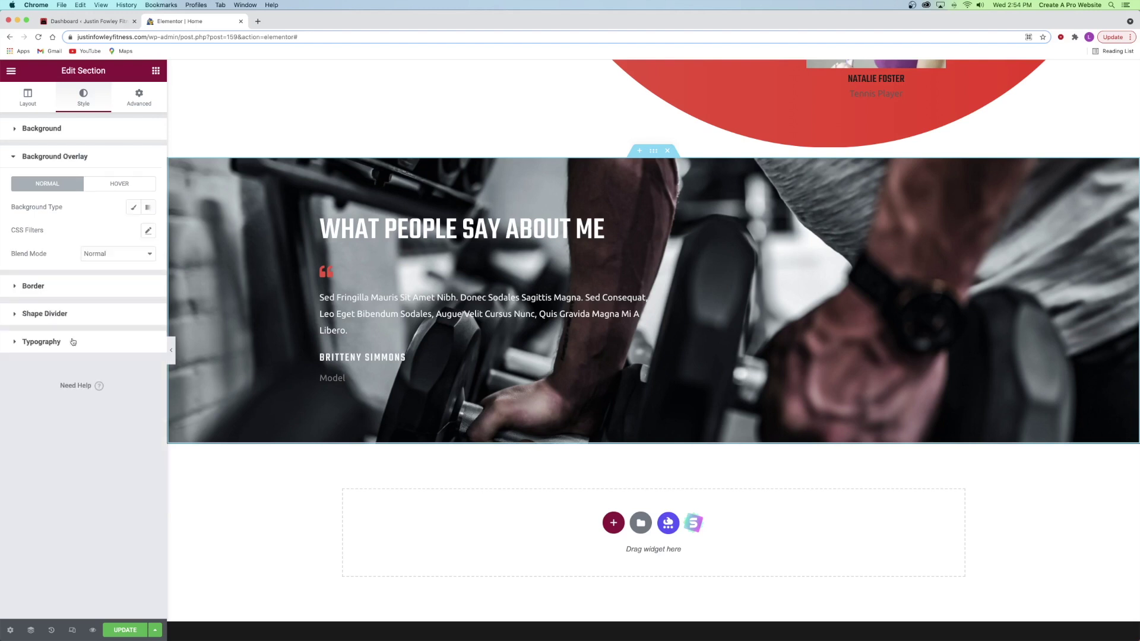
click(133, 207)
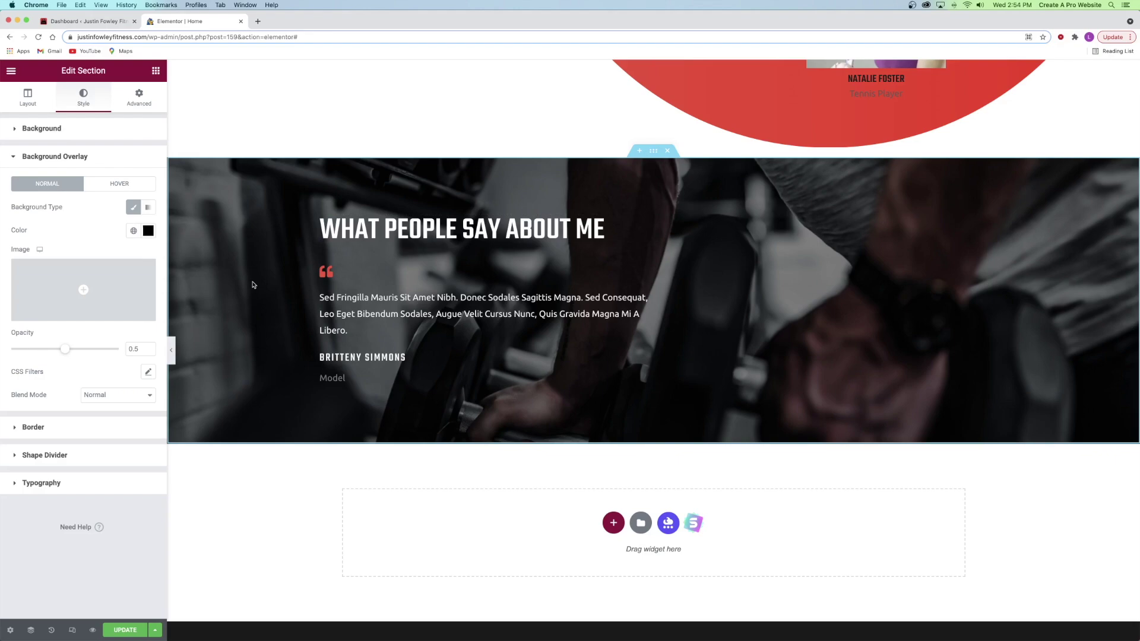
click(125, 630)
scroll(276, 349, up, 20)
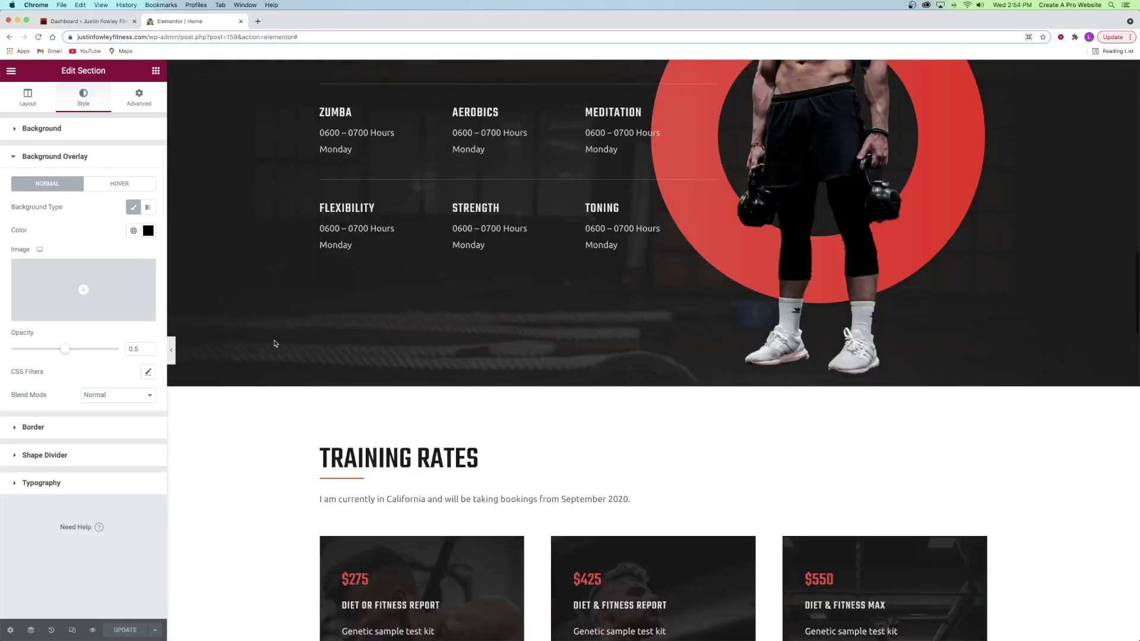
Preview the Home page in a new tab and scroll down through all its sections
scroll(270, 341, up, 10)
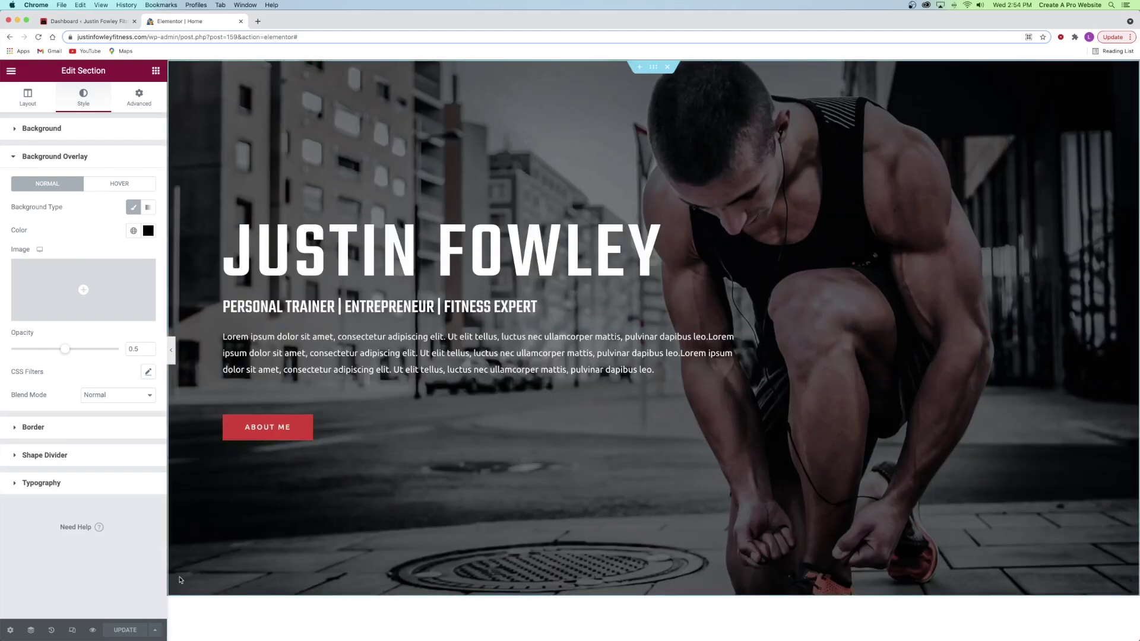
click(92, 631)
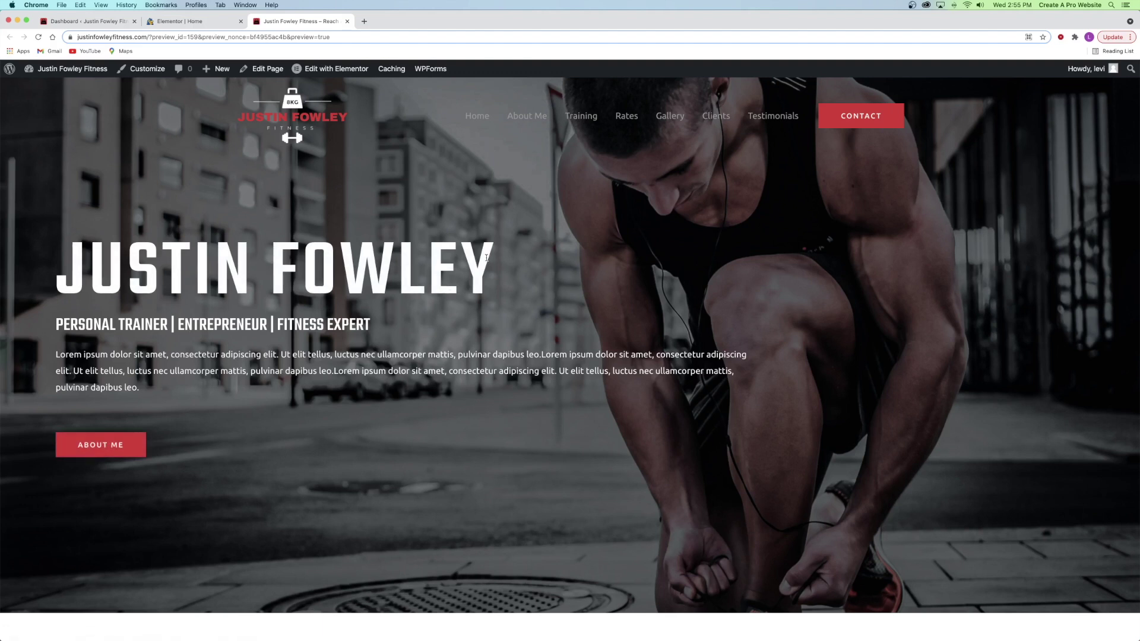
click(97, 447)
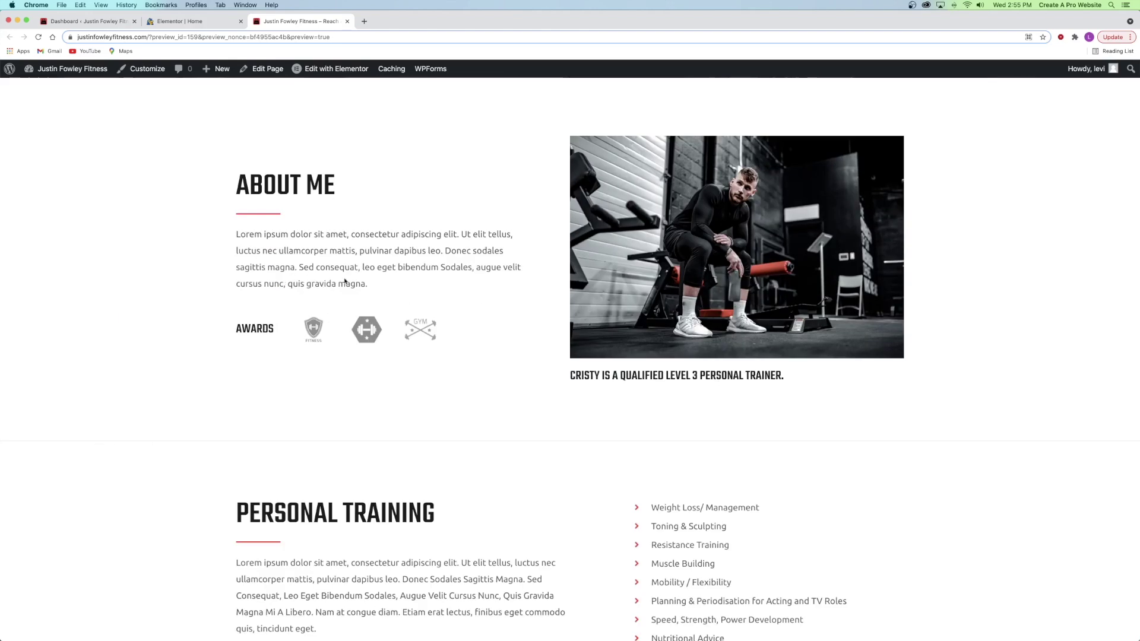
scroll(291, 277, up, 10)
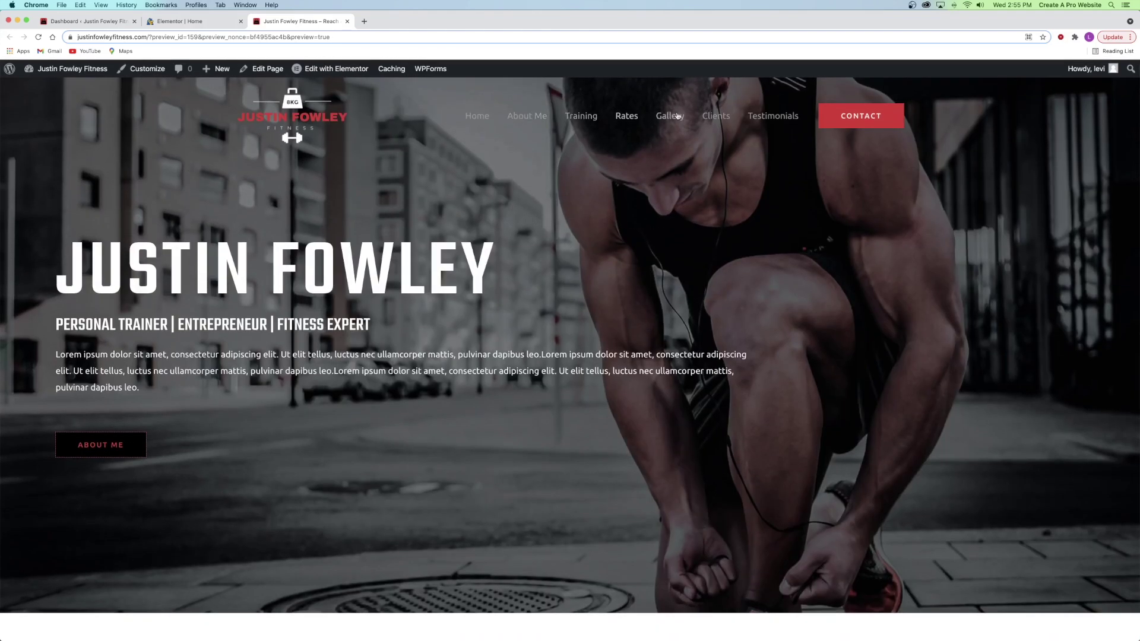
scroll(435, 164, down, 5)
scroll(435, 165, down, 6)
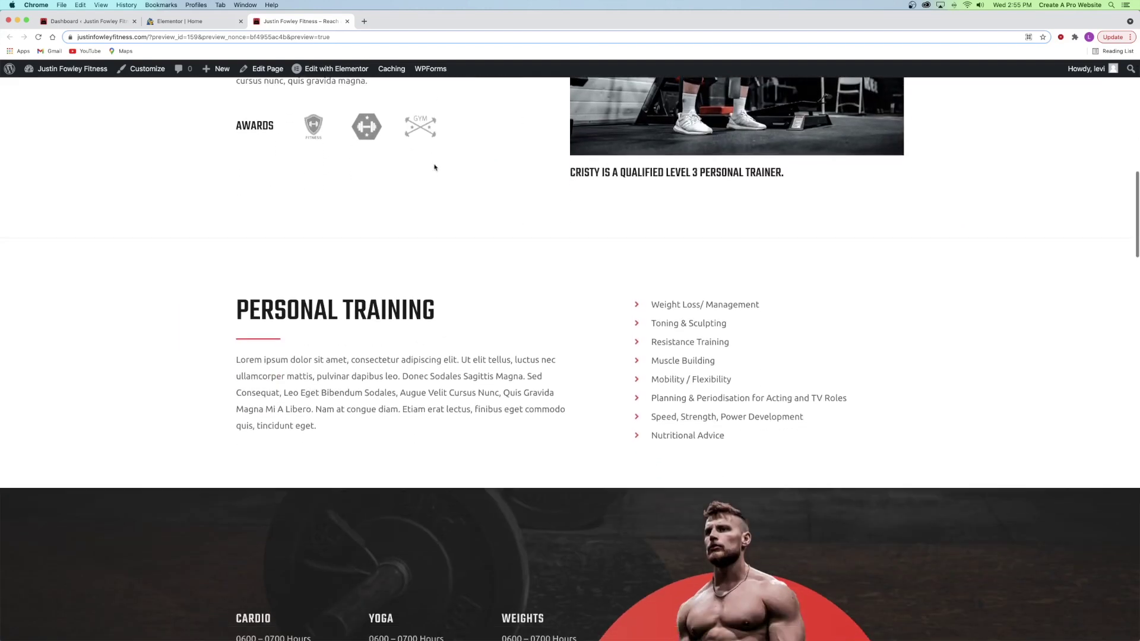
scroll(791, 280, up, 3)
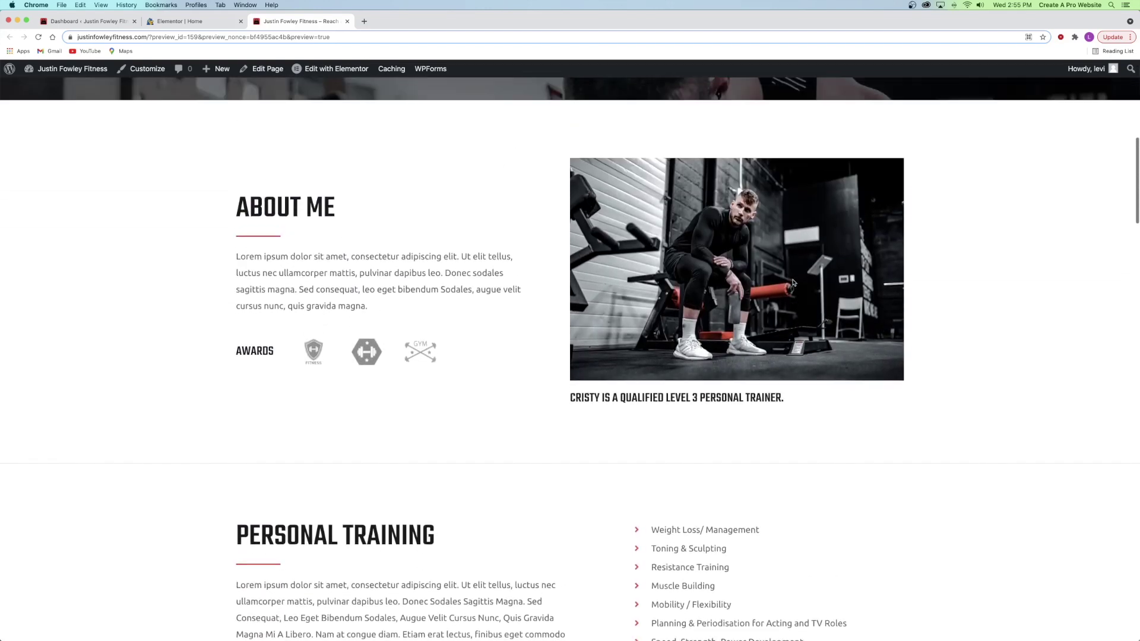
scroll(688, 237, down, 7)
scroll(689, 237, down, 3)
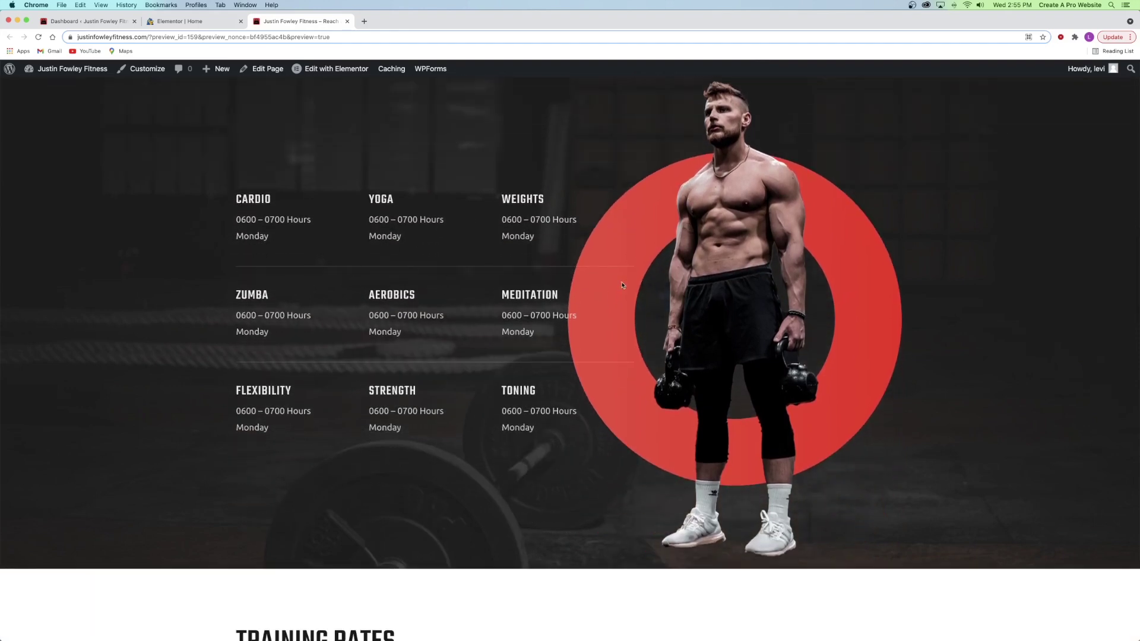
scroll(621, 281, down, 10)
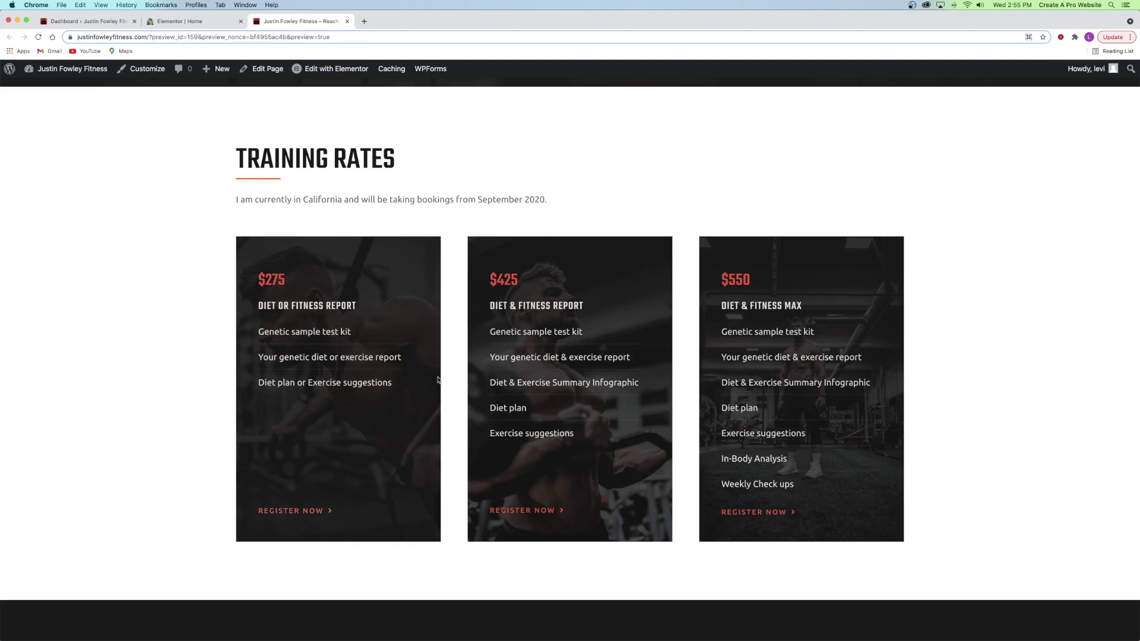
scroll(439, 380, down, 5)
scroll(438, 380, down, 2)
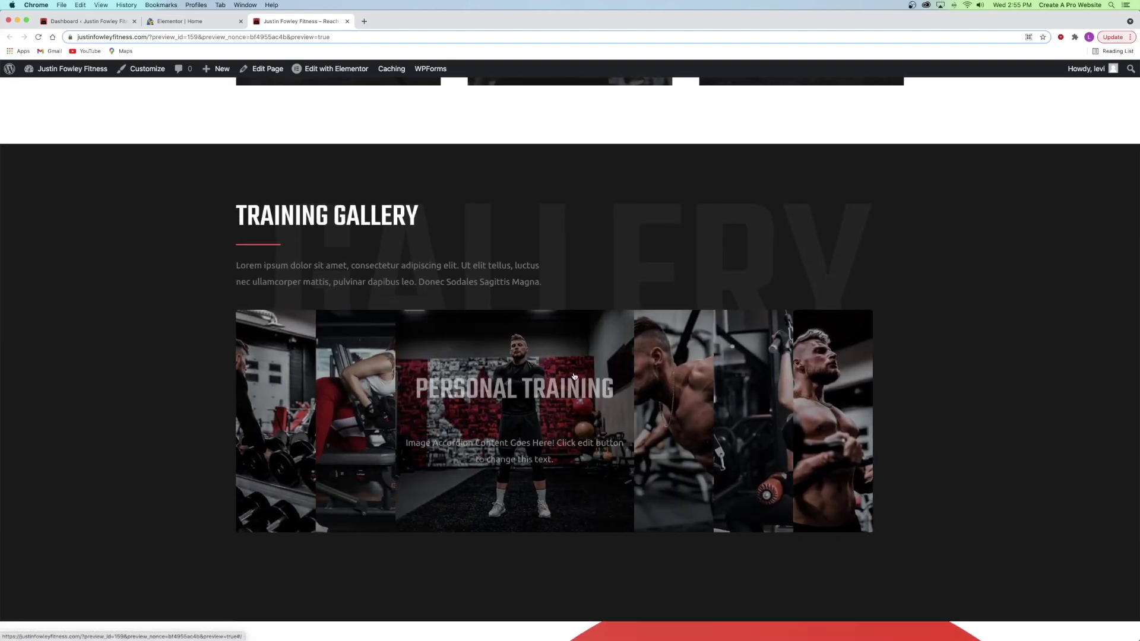
scroll(491, 358, down, 9)
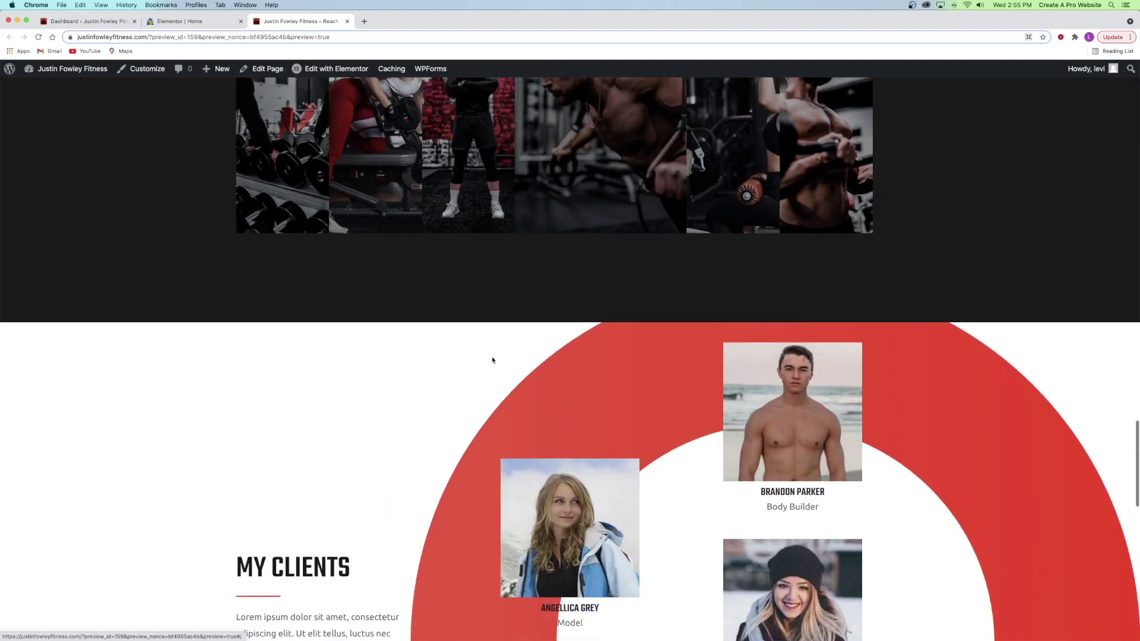
scroll(492, 359, down, 6)
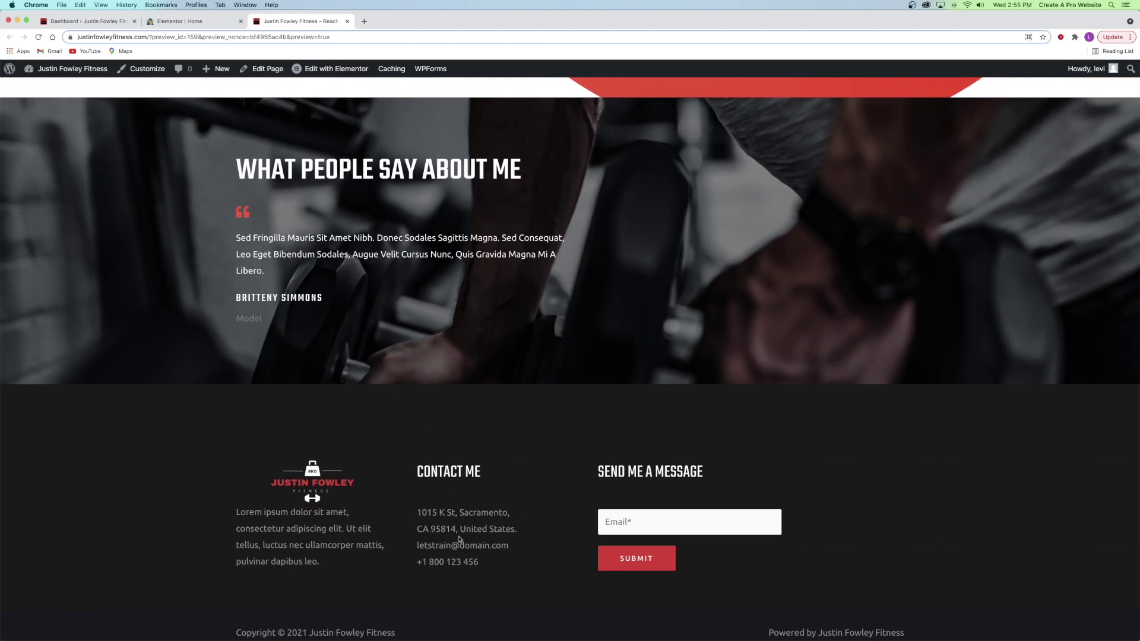
Test the footer address and email field, then follow the CONTACT nav link
drag(426, 509, 510, 546)
click(545, 533)
click(643, 527)
click(555, 479)
scroll(555, 463, up, 20)
scroll(555, 436, up, 5)
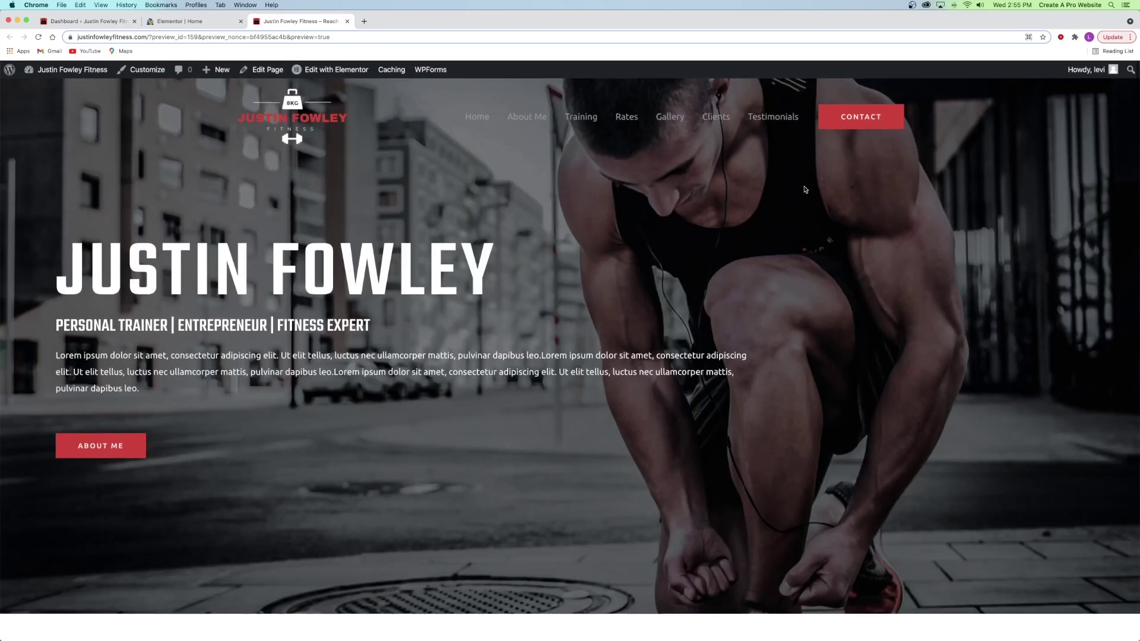
click(855, 118)
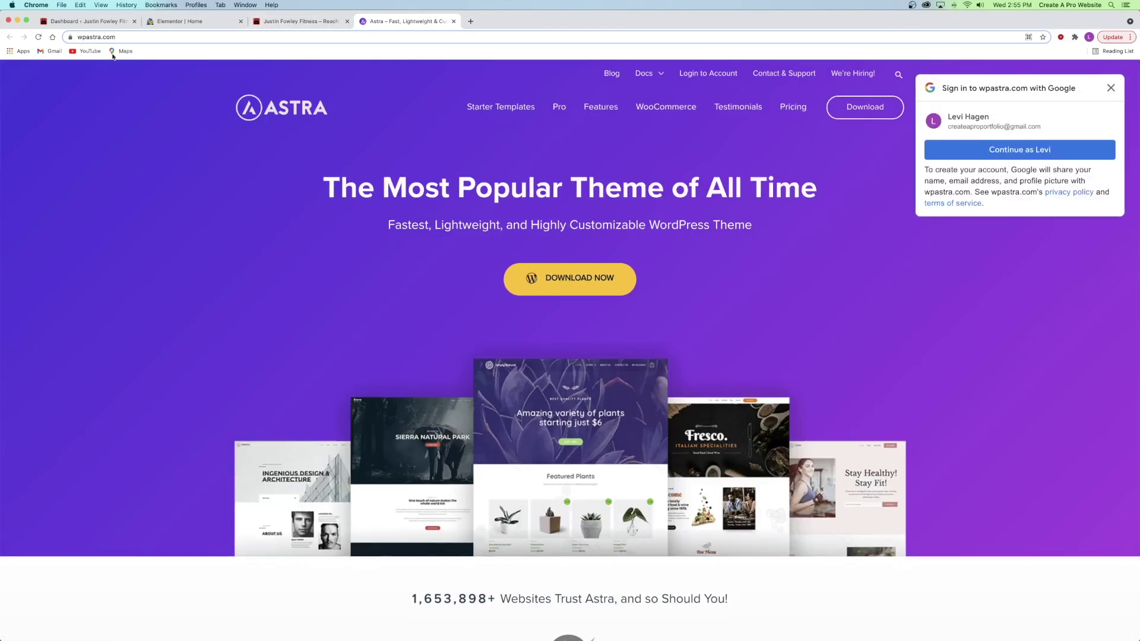
Dismiss the Google sign-in prompt and close the Astra, site preview and Elementor editor tabs
click(1110, 88)
click(454, 22)
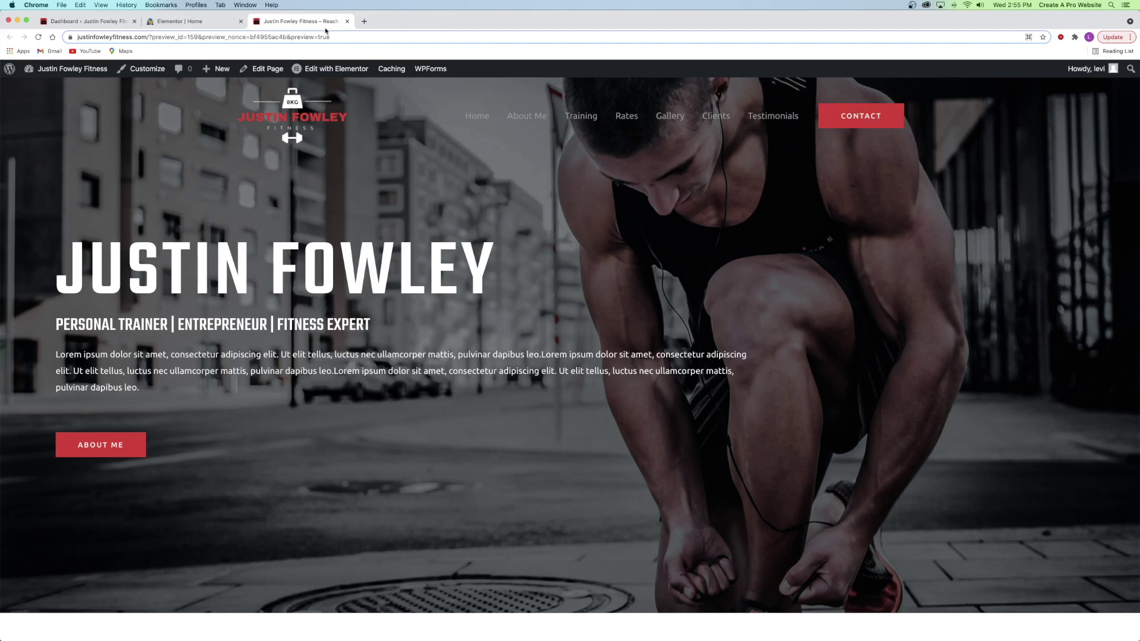
click(346, 22)
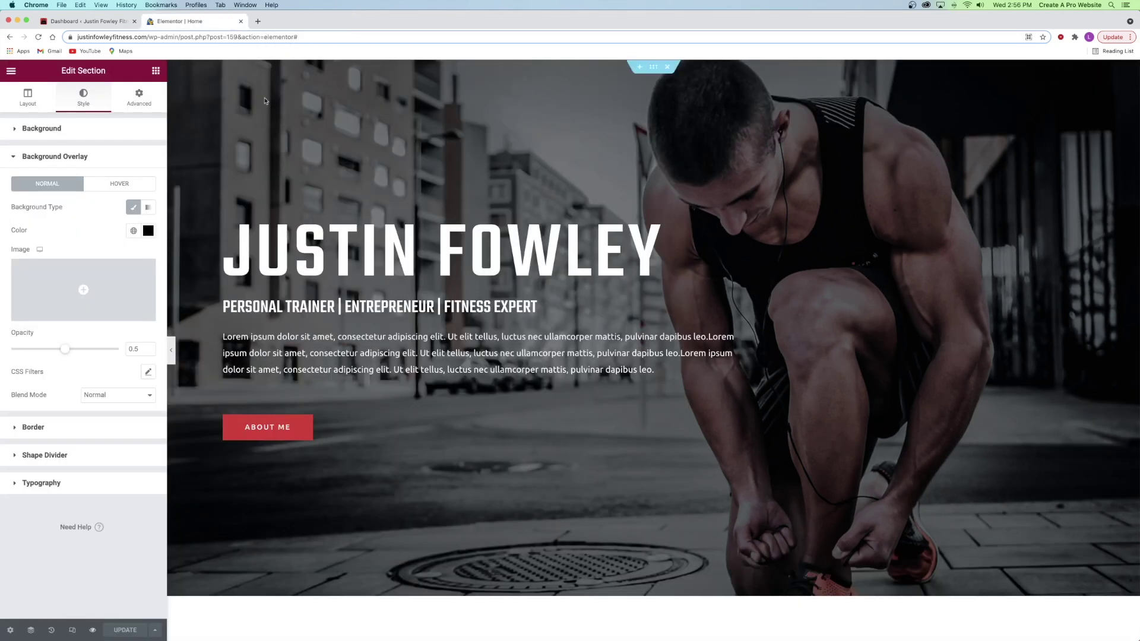
click(241, 21)
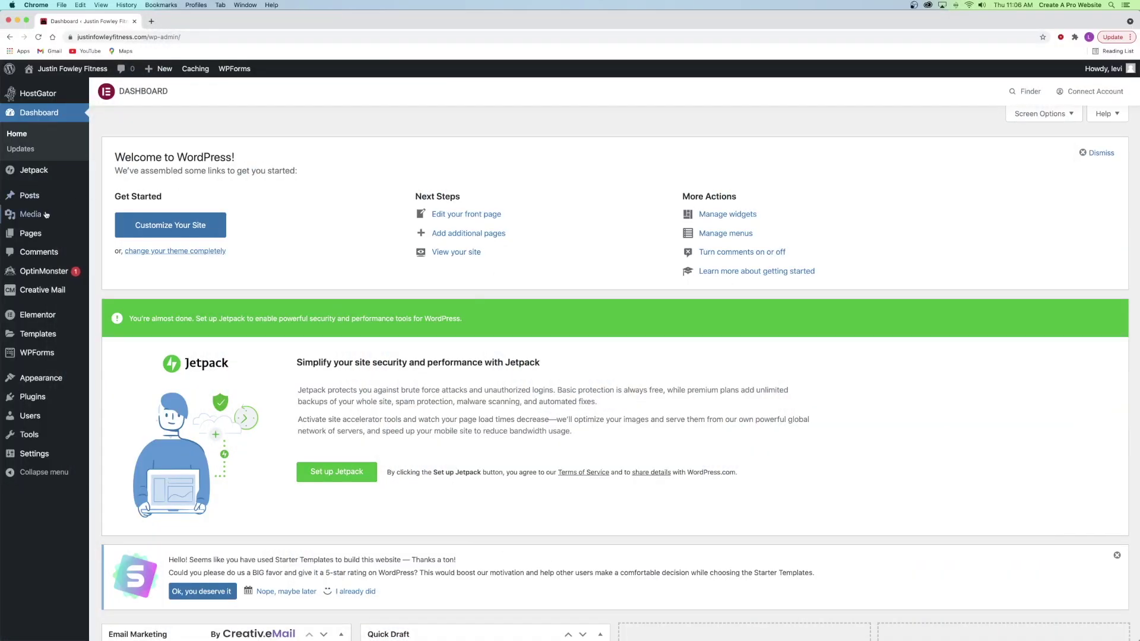
Open All Pages in a new tab and move the old Contact page to the trash
mouse_move(35, 233)
right_click(115, 238)
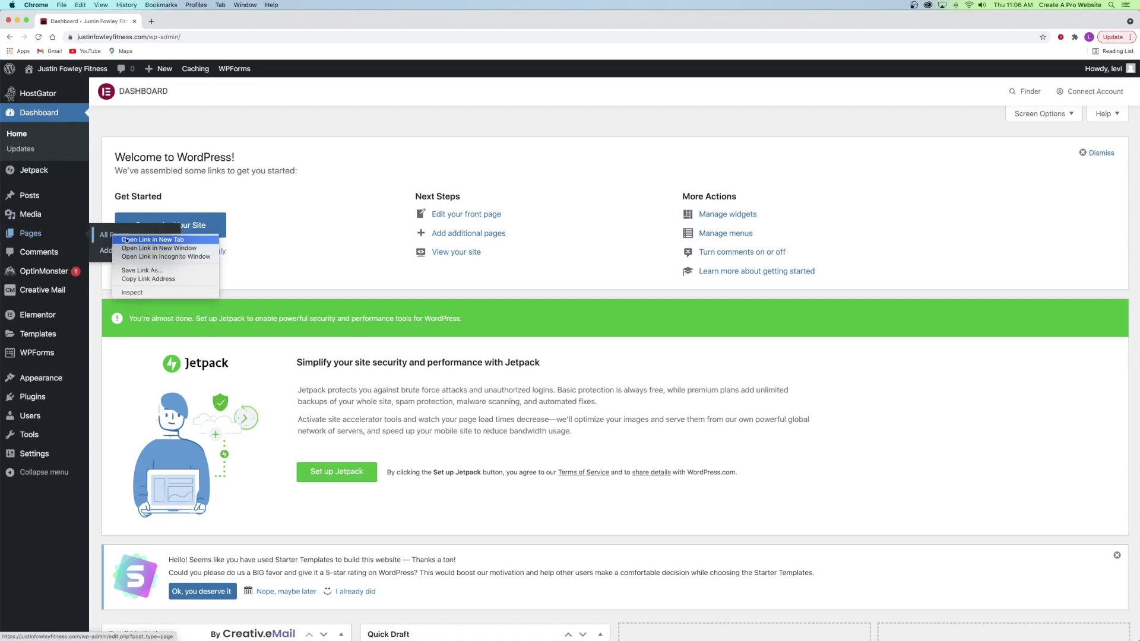
click(149, 239)
click(171, 24)
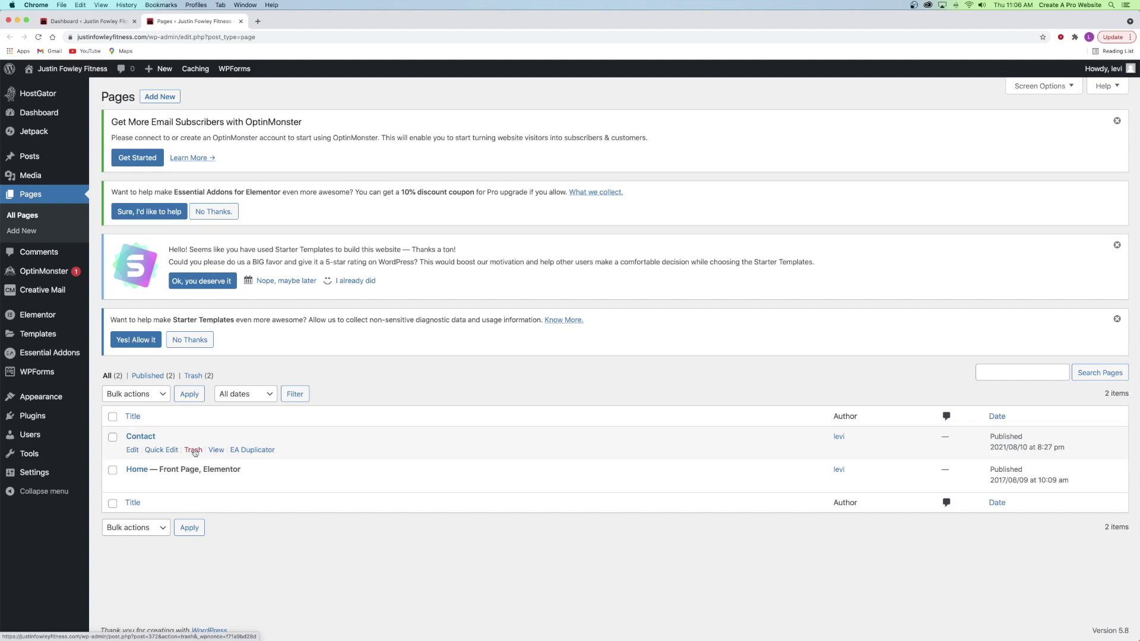
click(193, 451)
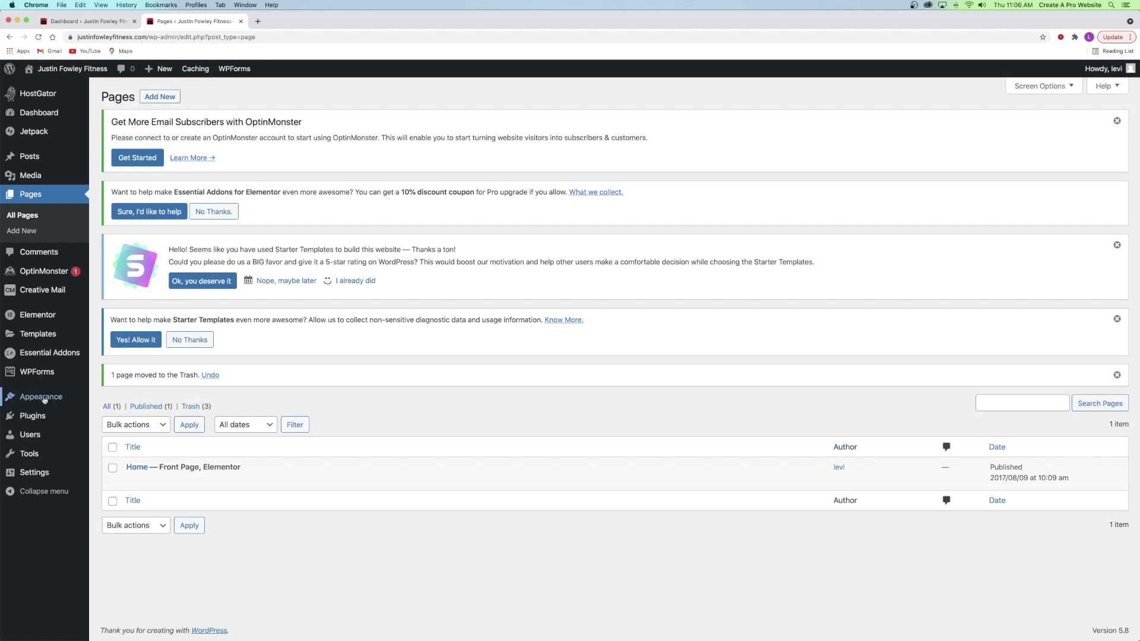
Open Appearance > Starter Templates in a new tab
mouse_move(42, 398)
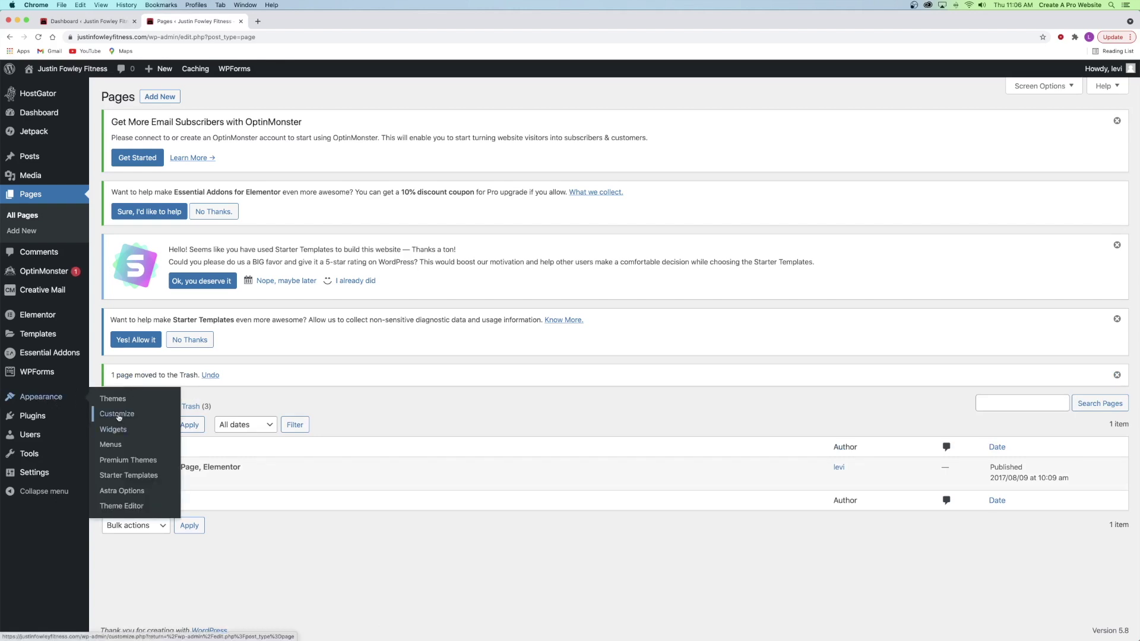
right_click(126, 479)
click(151, 481)
click(317, 21)
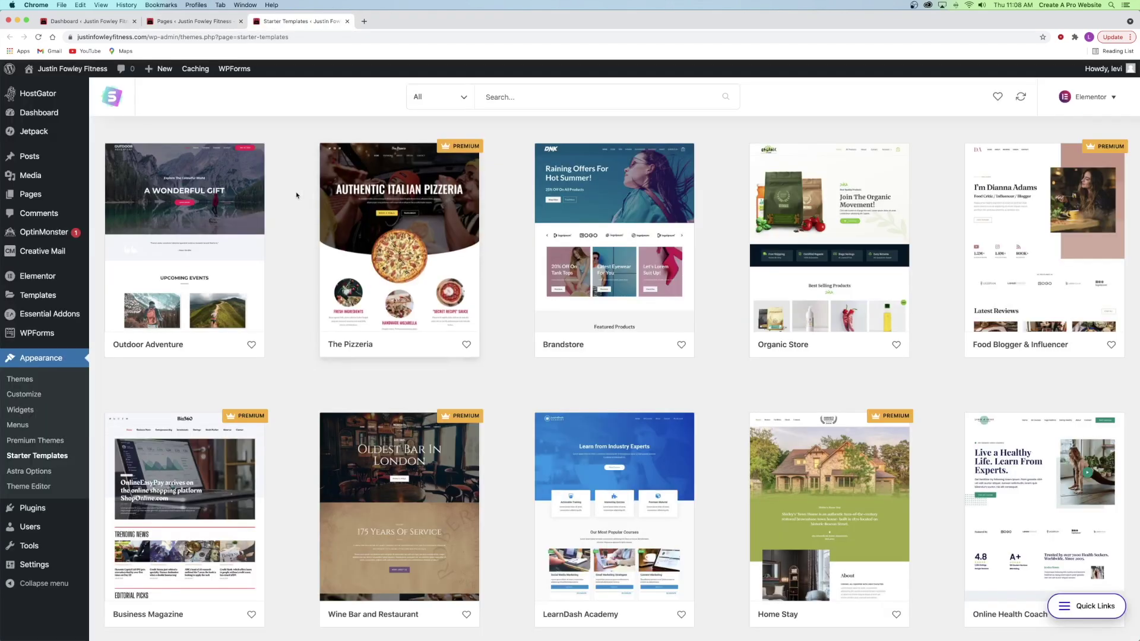
Search 'mount' and import the Mountain kit's Contact page template, skipping sign-up, then close the tab
scroll(296, 196, down, 3)
scroll(303, 190, up, 3)
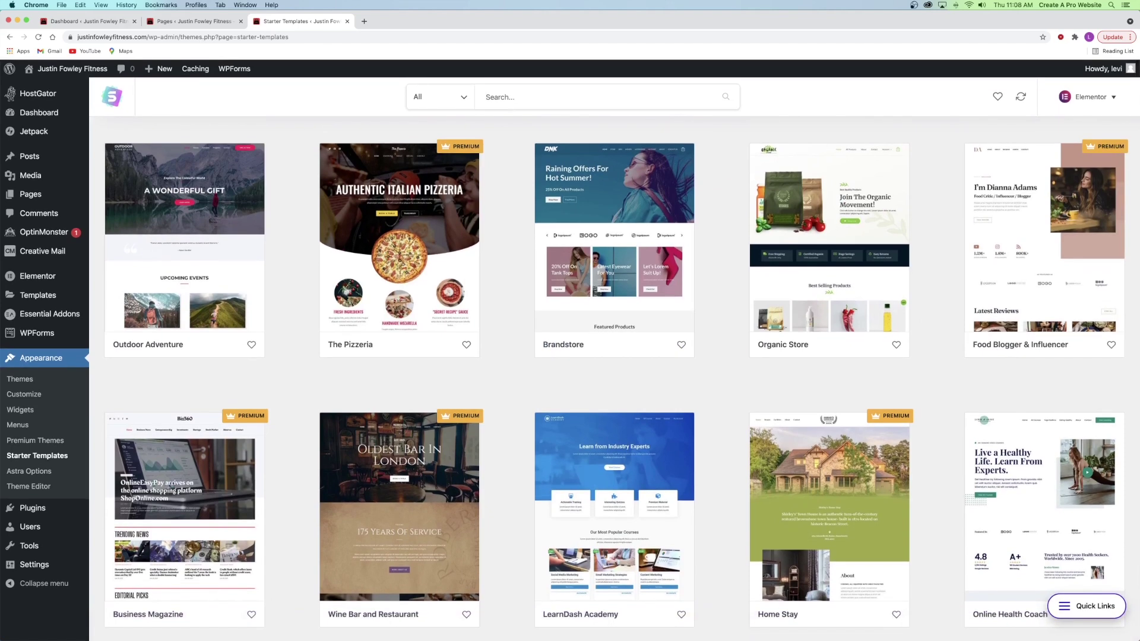
click(535, 96)
text(mount)
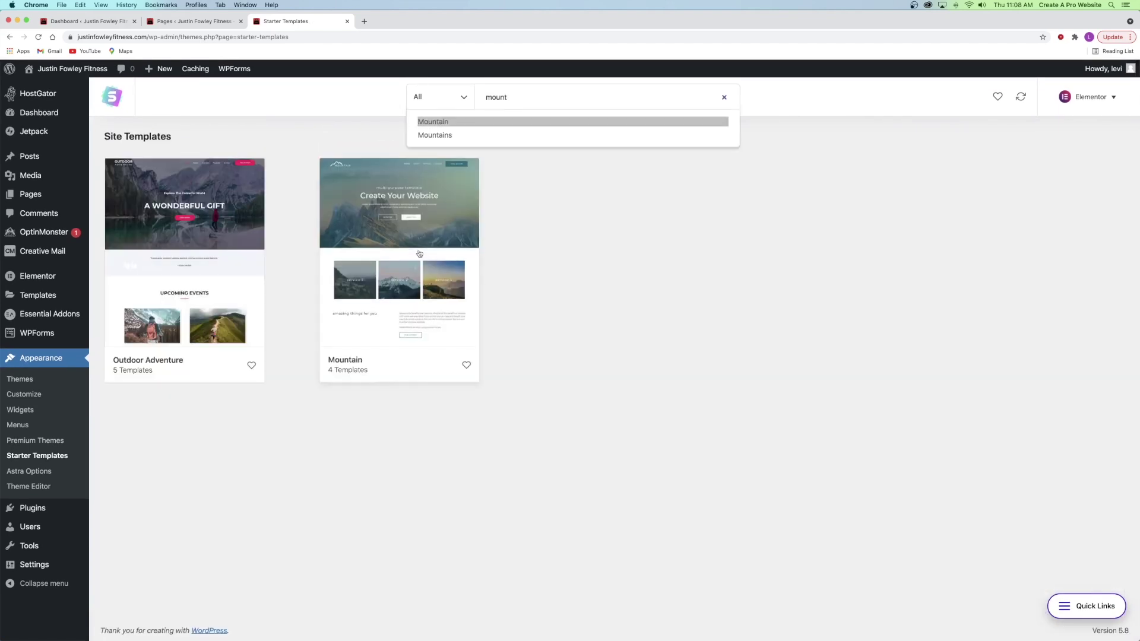
click(419, 254)
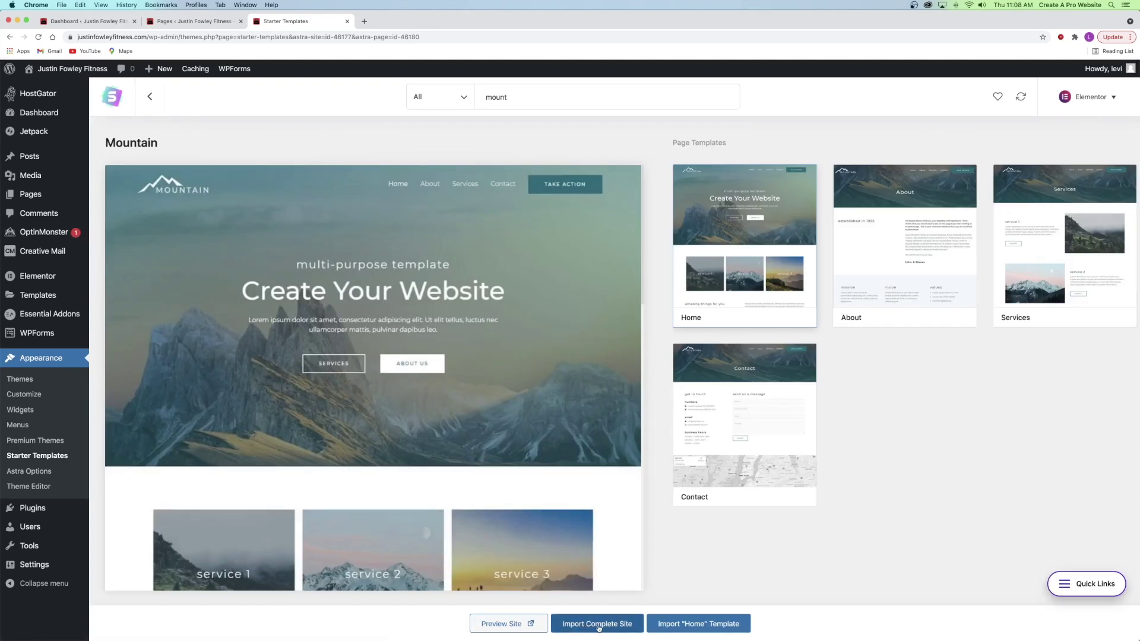
click(722, 451)
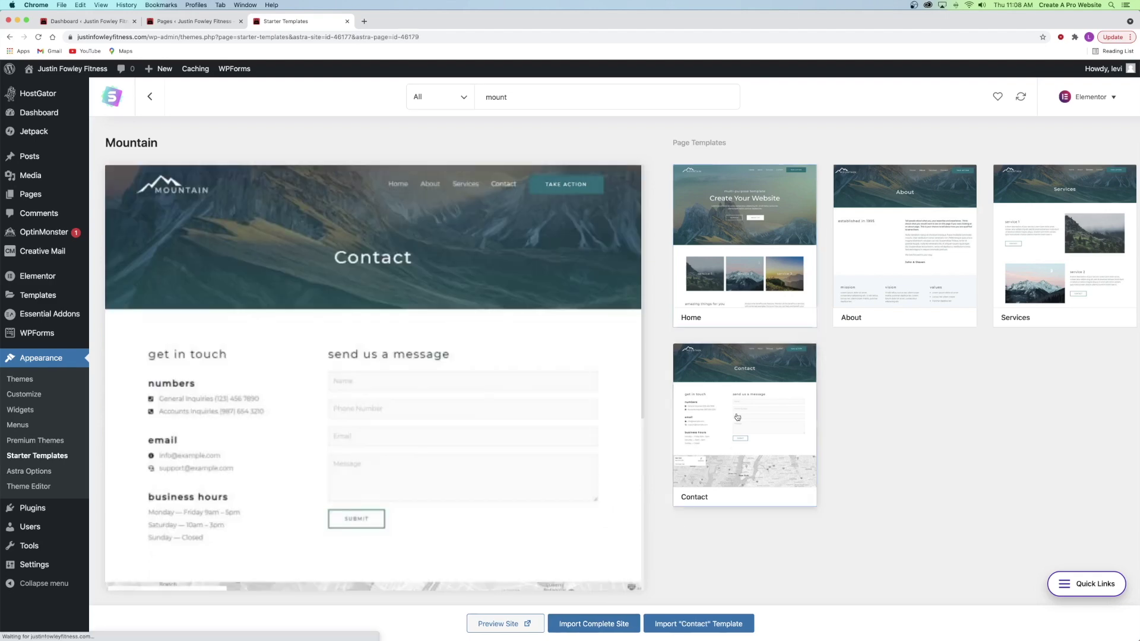
click(694, 629)
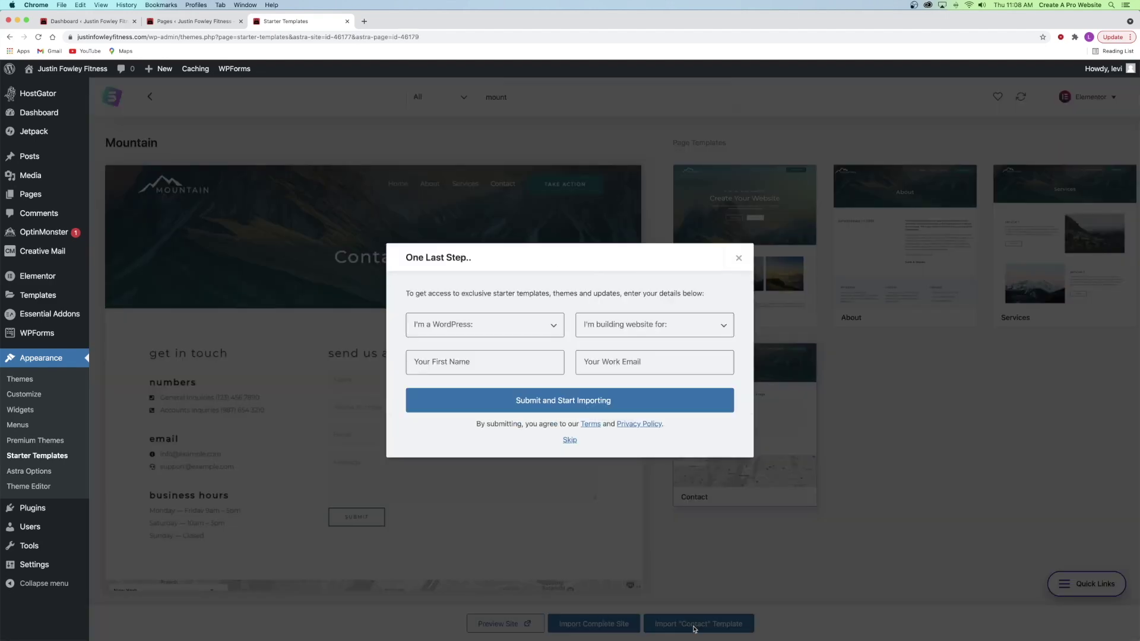
click(570, 440)
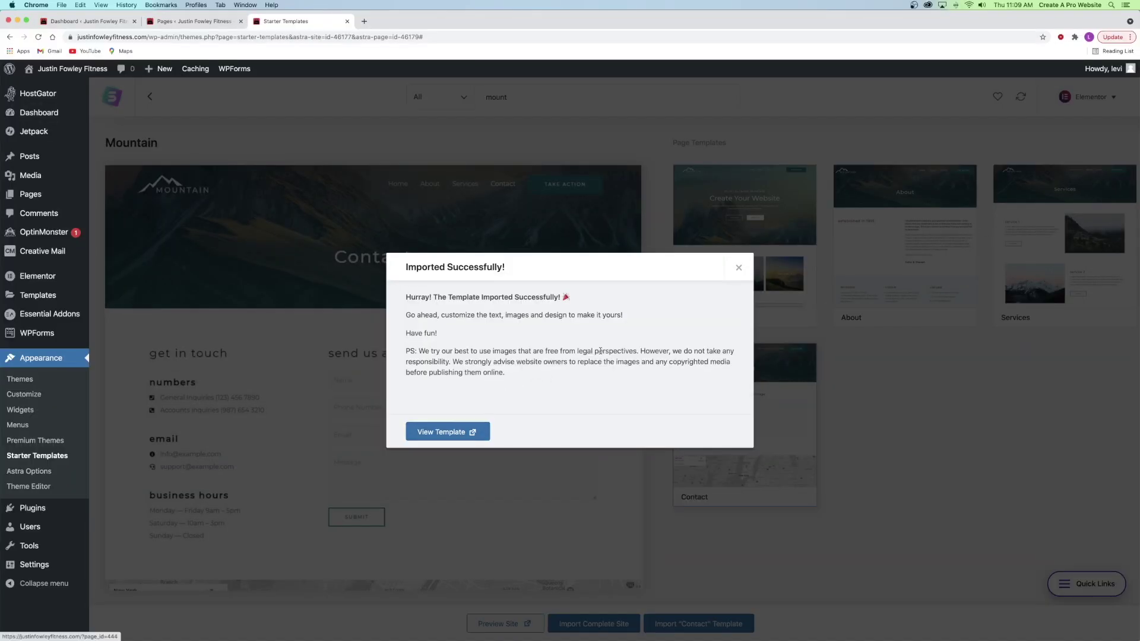
click(736, 271)
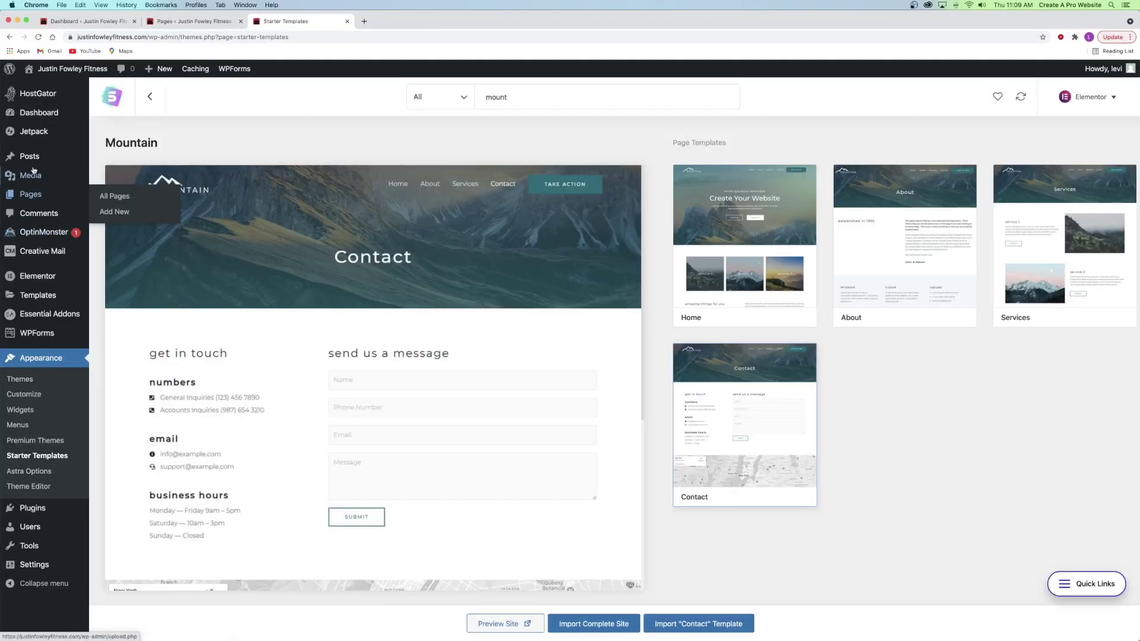
key(super+w)
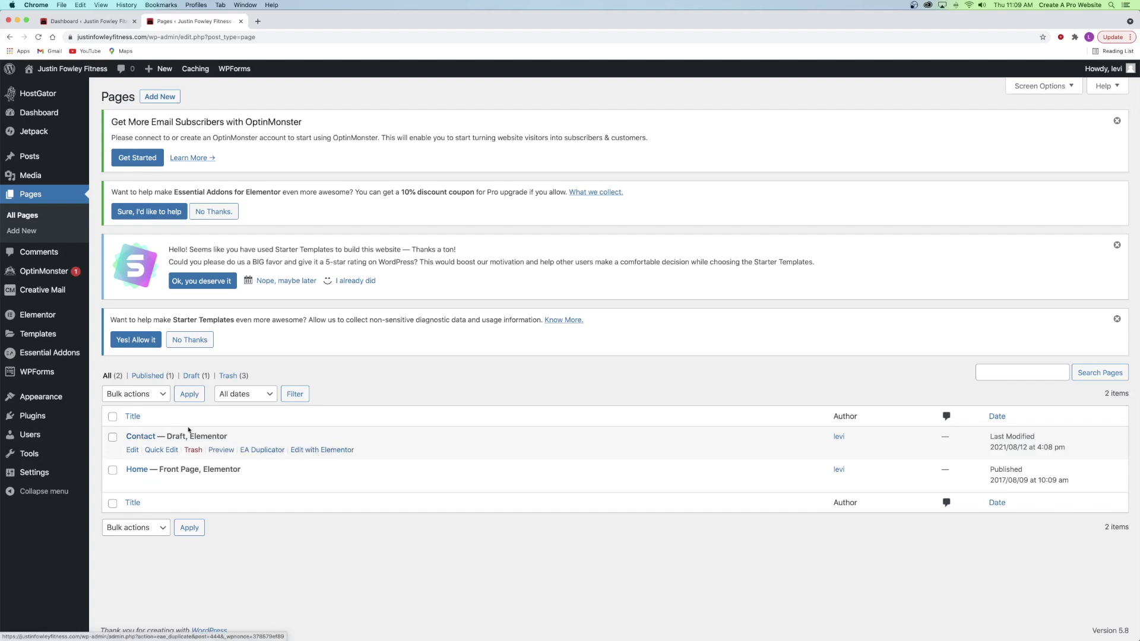
Set the Contact page's status to Published via Quick Edit and update it
click(166, 450)
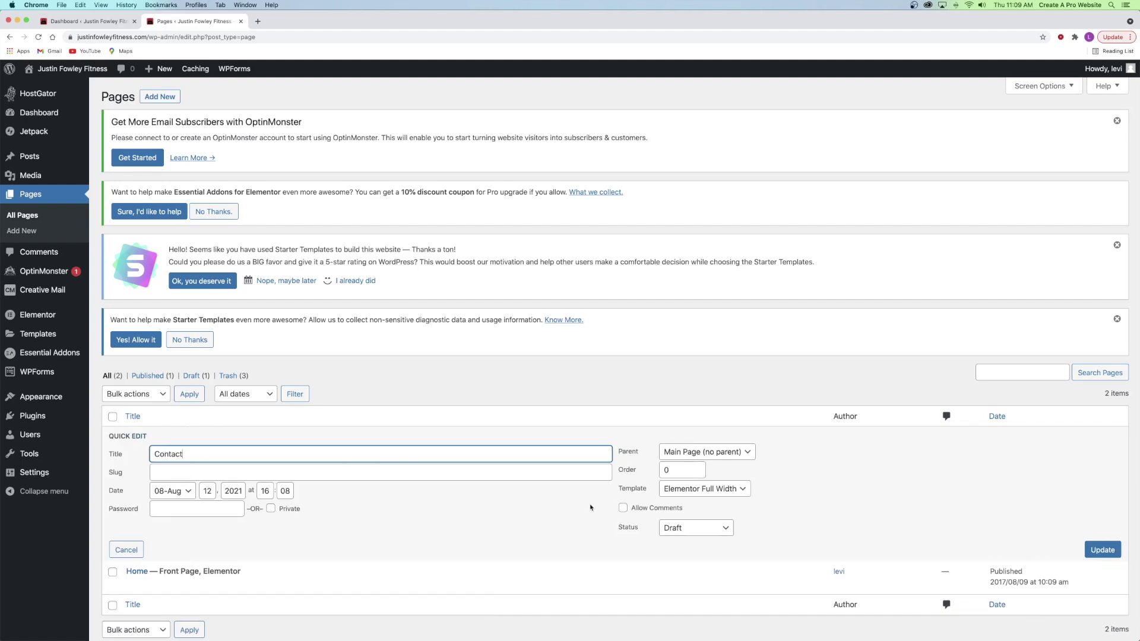
click(665, 530)
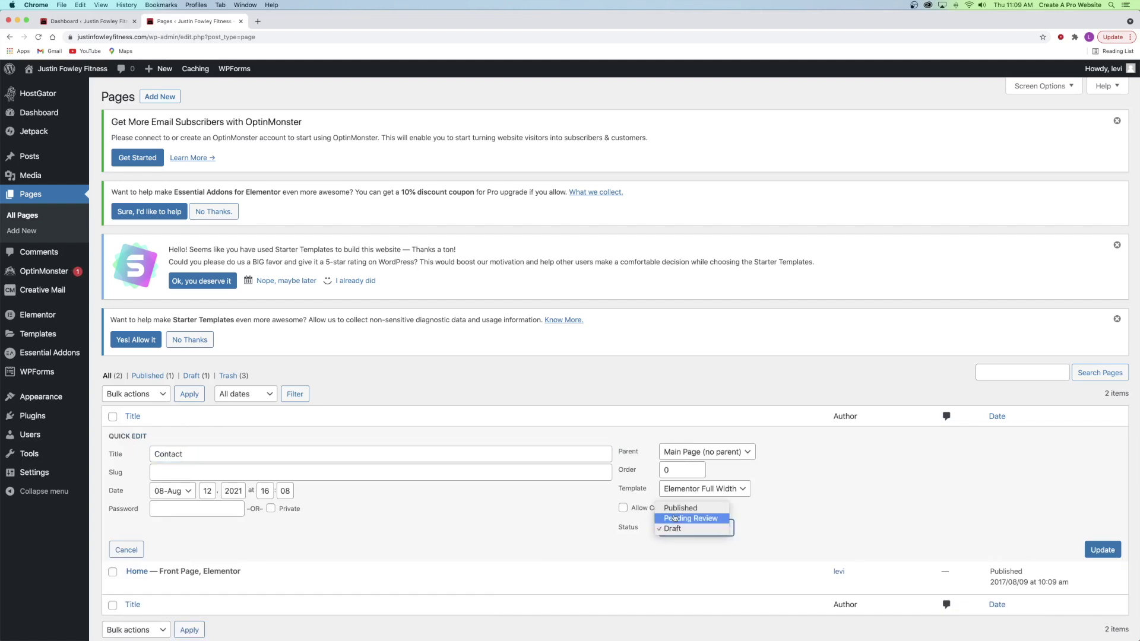
click(676, 508)
click(1102, 550)
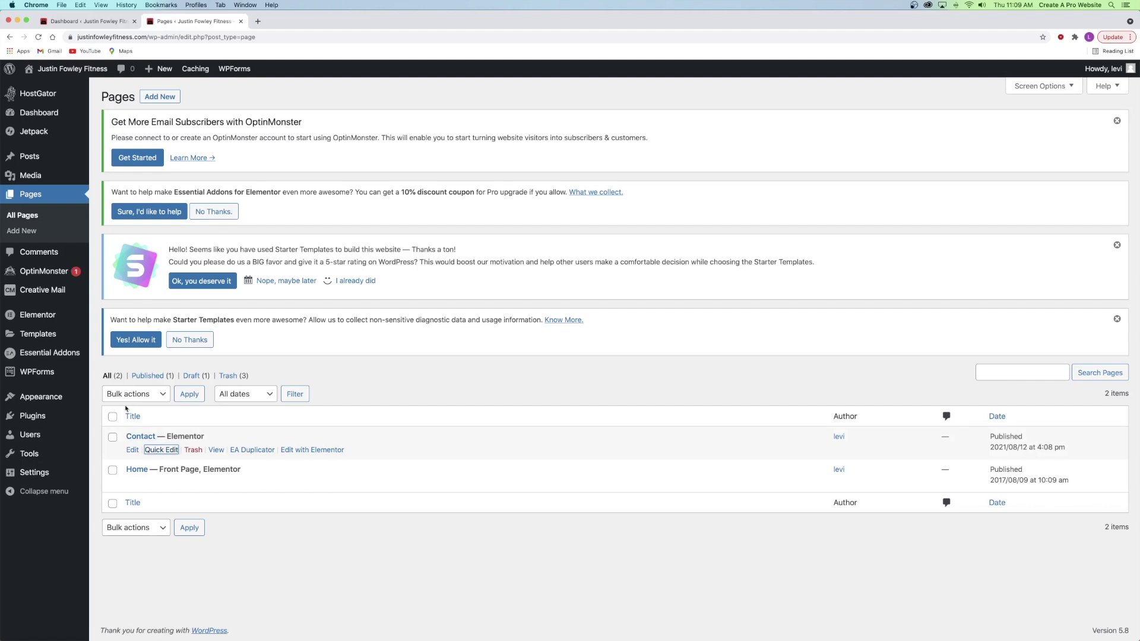
Open the Contact page in Elementor in a new tab and close the pages list
right_click(304, 451)
click(319, 456)
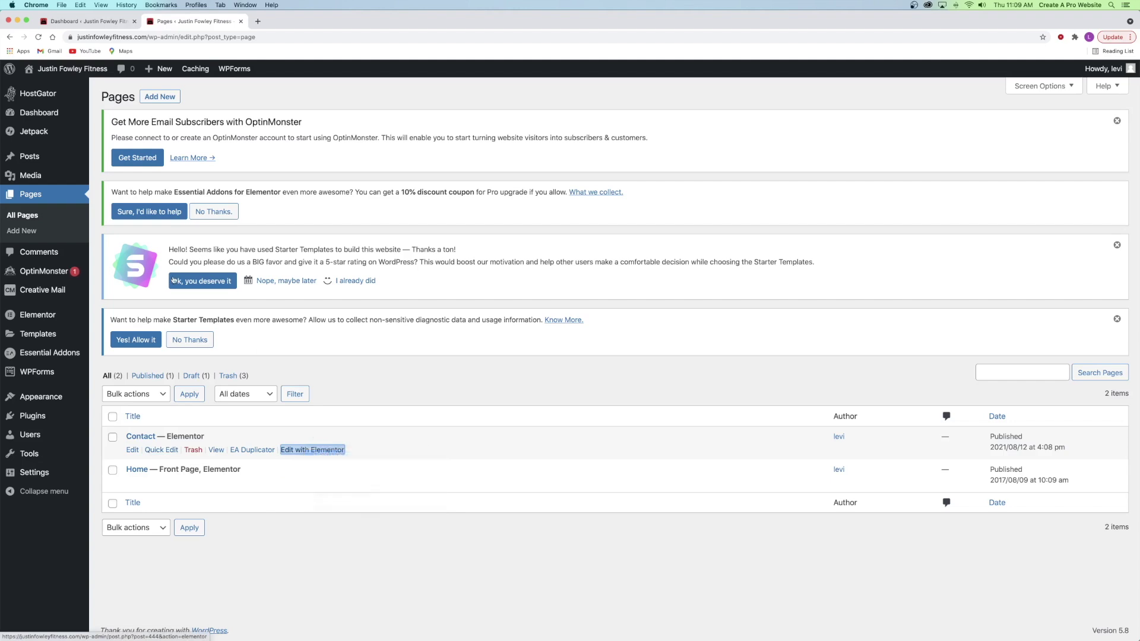
key(super+w)
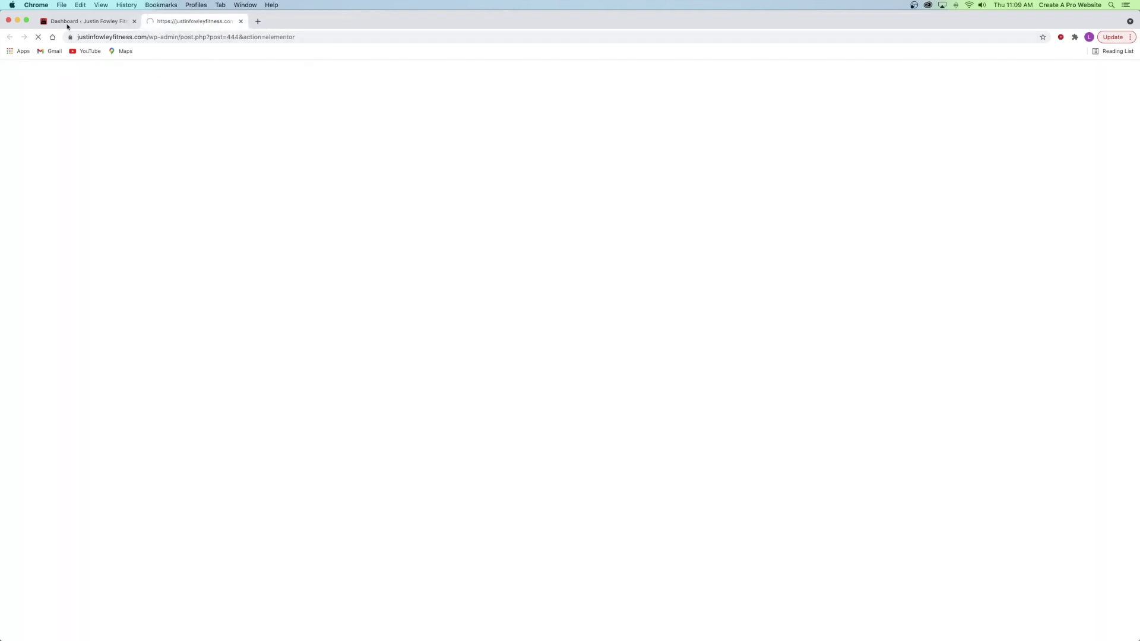
click(86, 22)
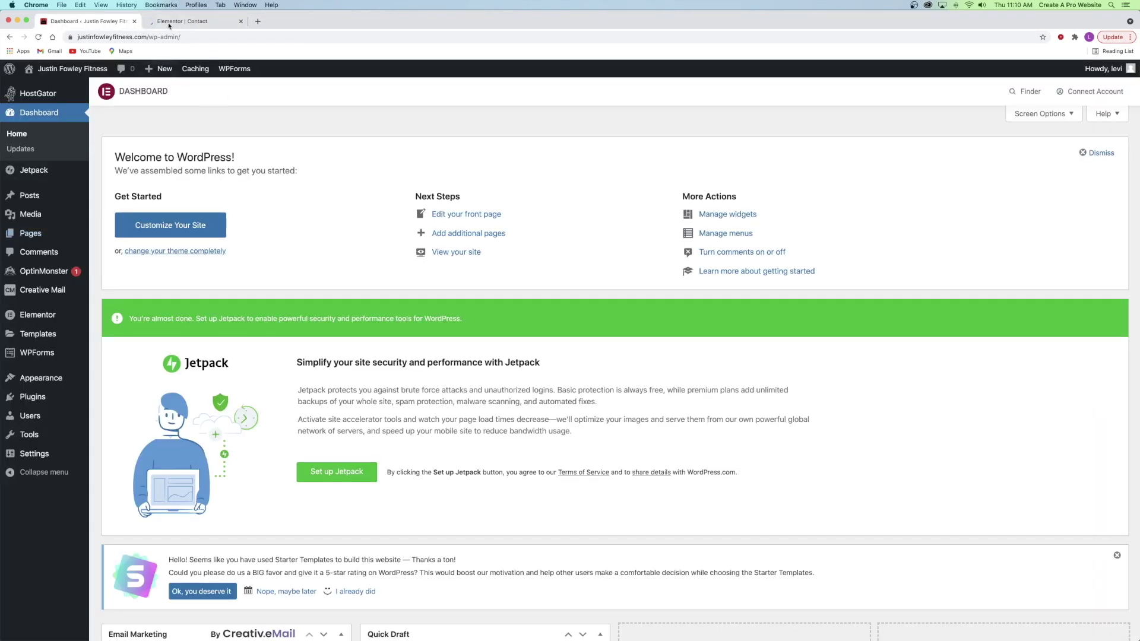
click(192, 22)
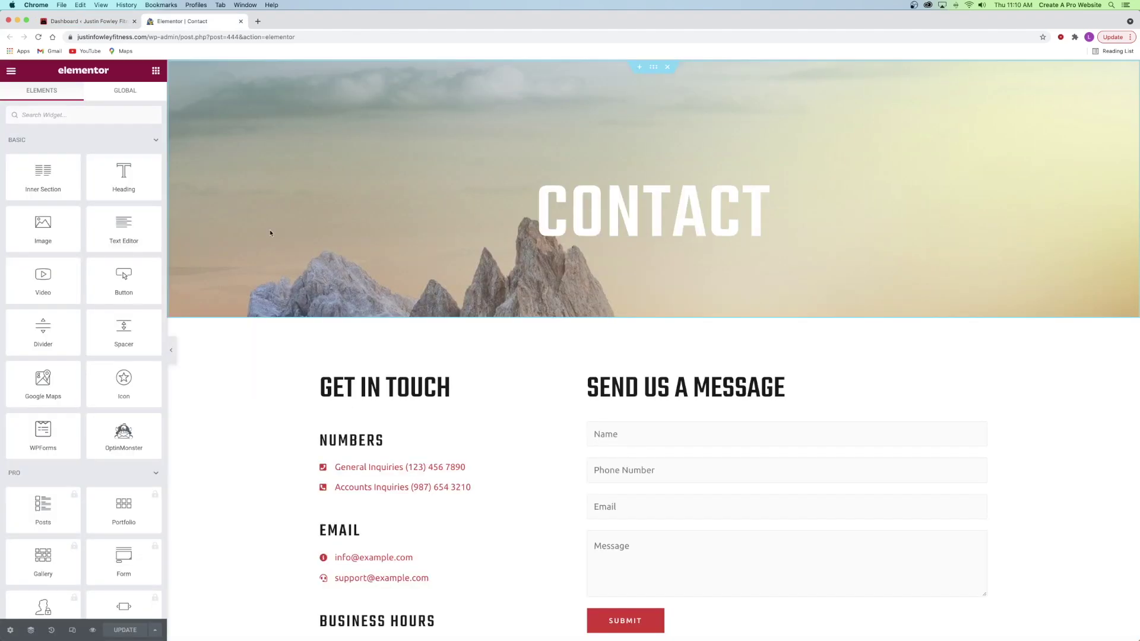
scroll(272, 234, down, 10)
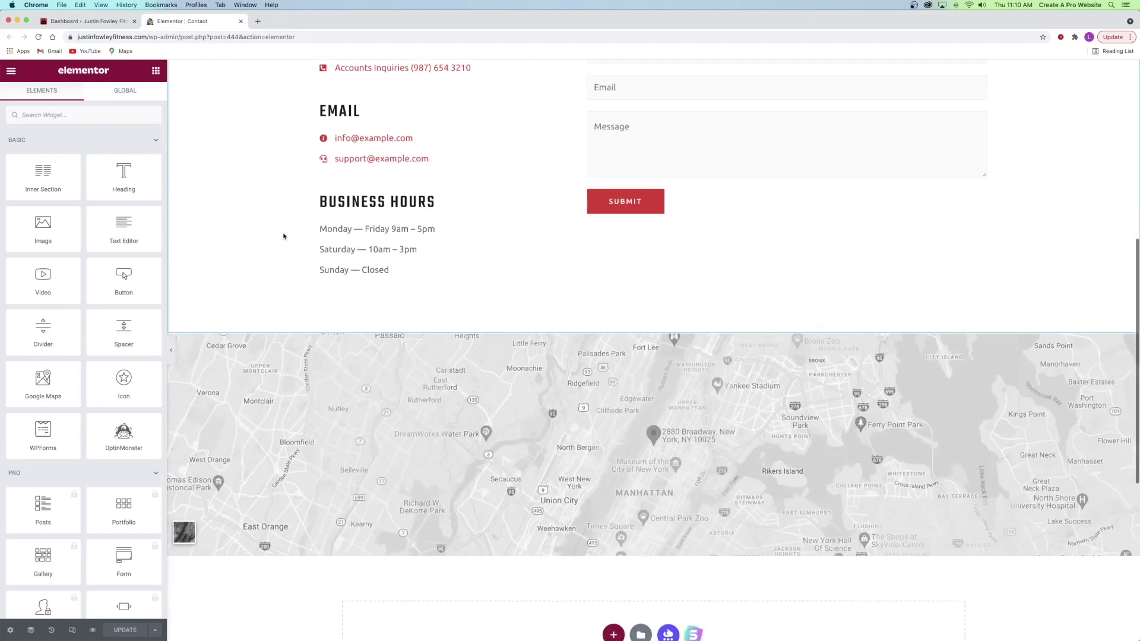
scroll(287, 235, up, 10)
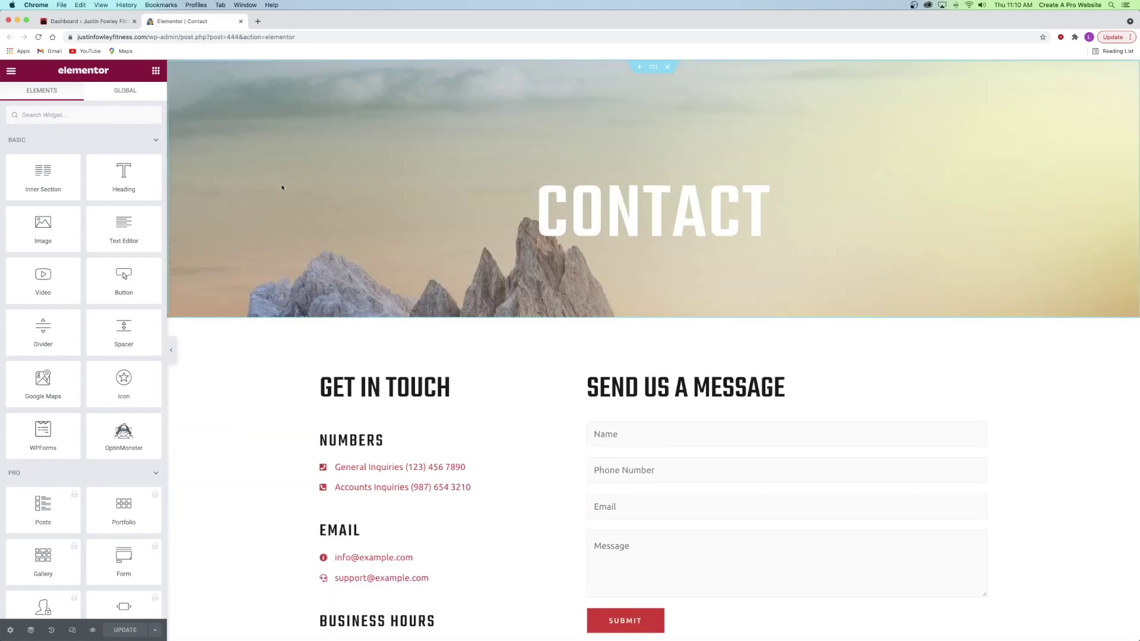
scroll(274, 188, down, 2)
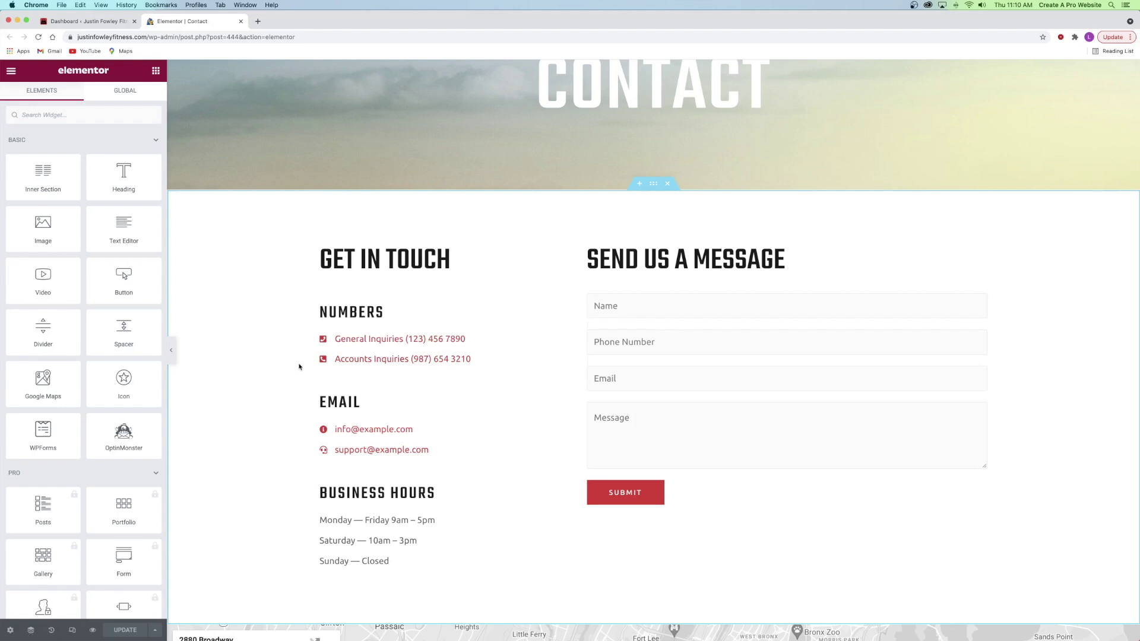
scroll(298, 361, down, 10)
scroll(294, 354, up, 1)
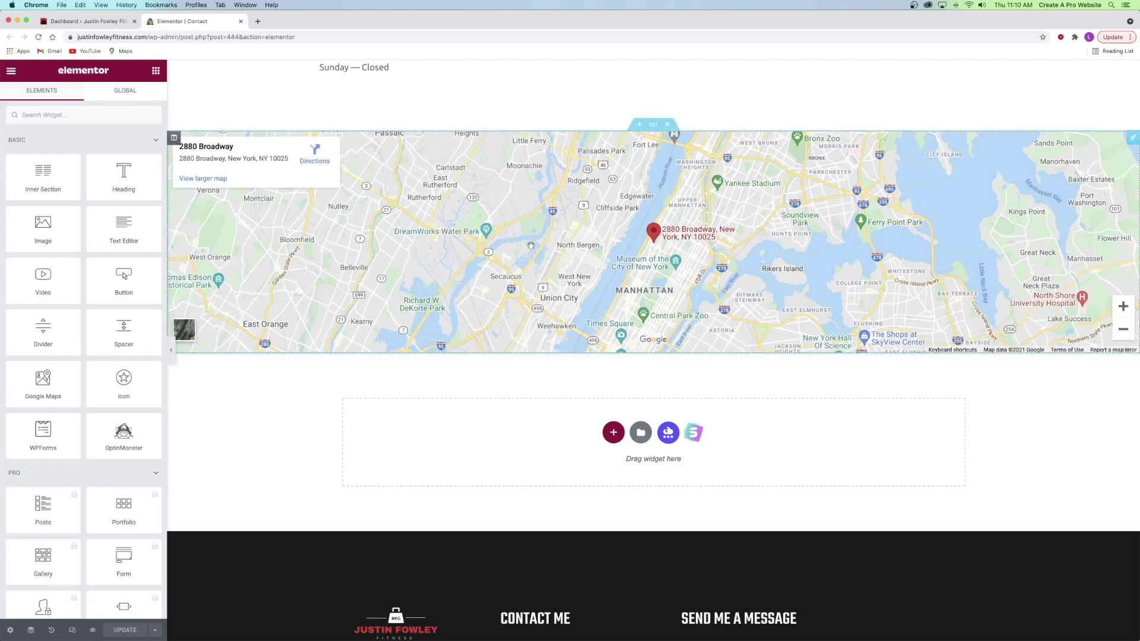
scroll(501, 272, up, 15)
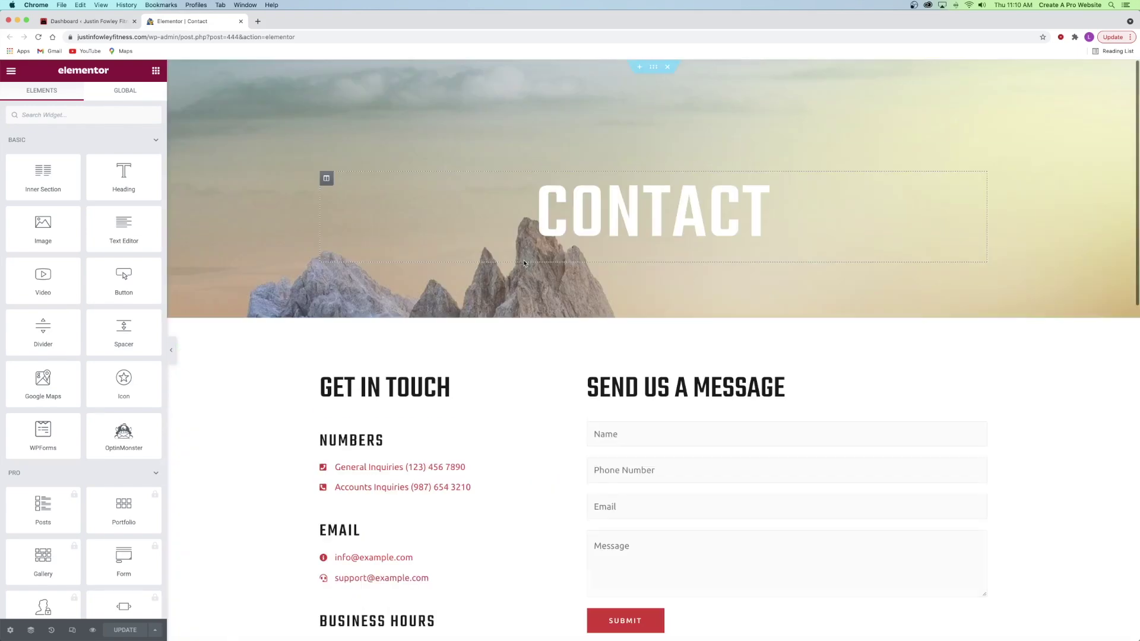
right_click(244, 166)
click(268, 175)
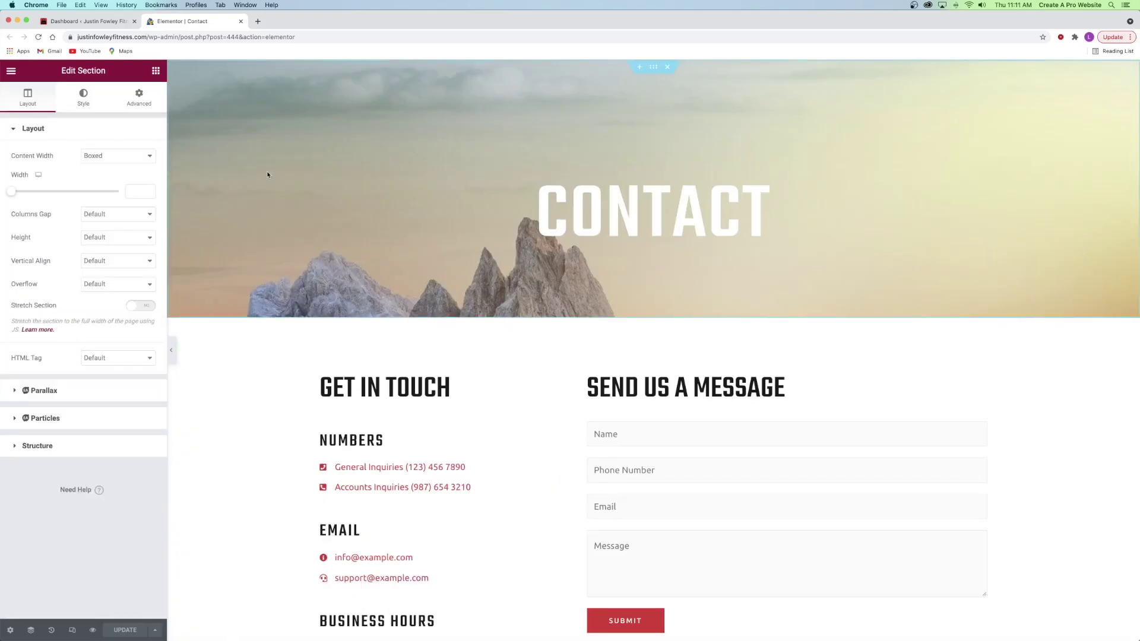
Upload the victor-freitas barbell lifter photo and set it as the hero's background image
click(80, 102)
click(64, 255)
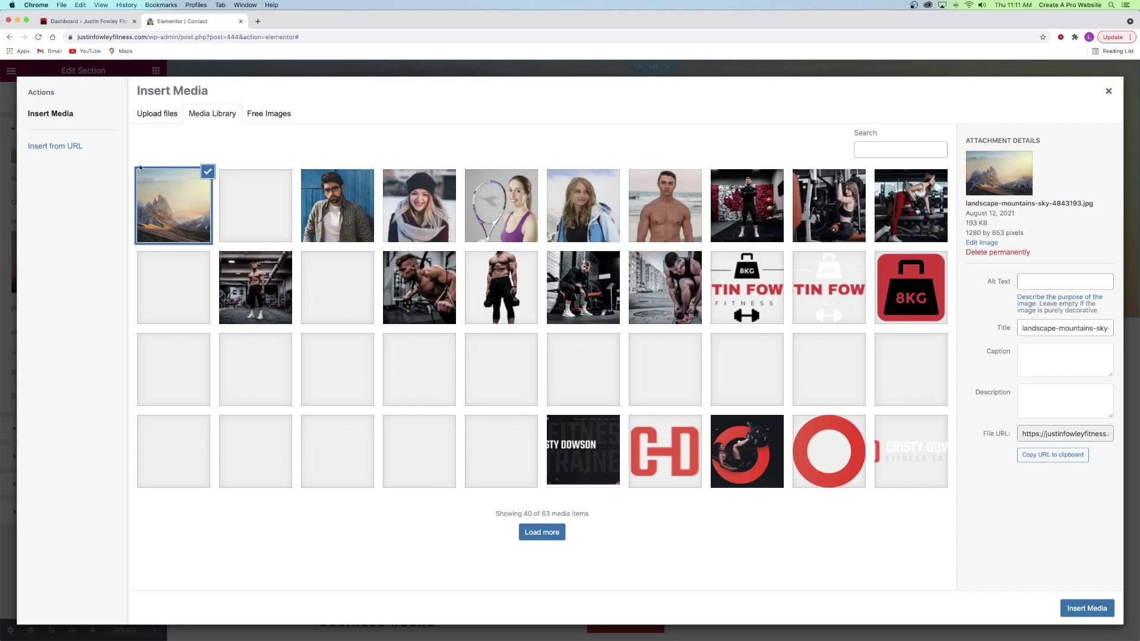
click(172, 110)
click(608, 316)
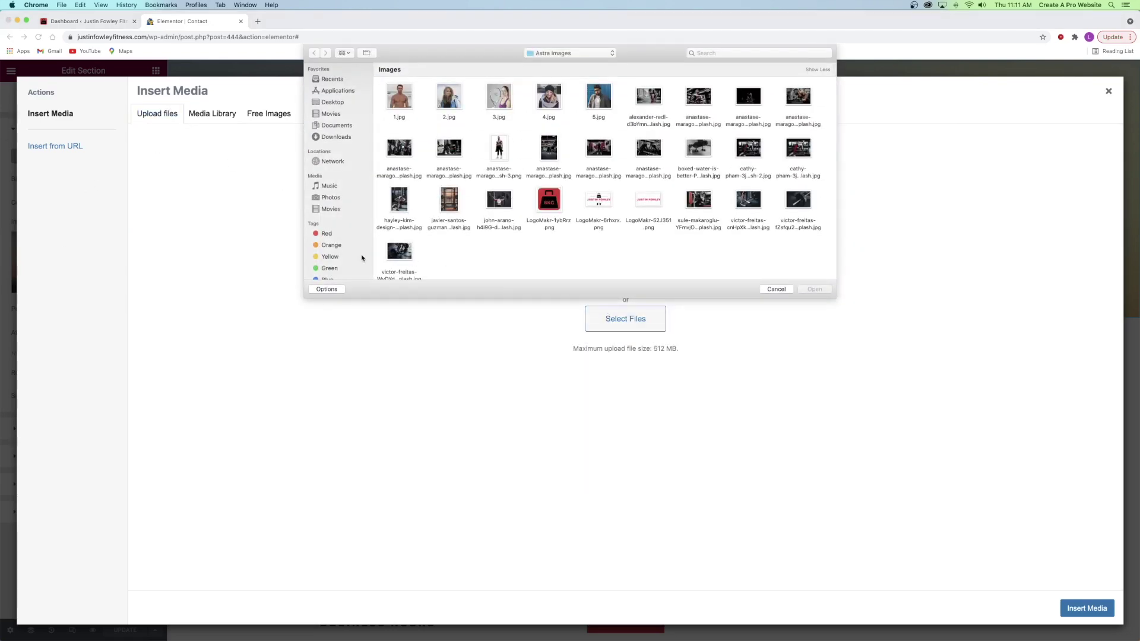
click(392, 253)
click(814, 289)
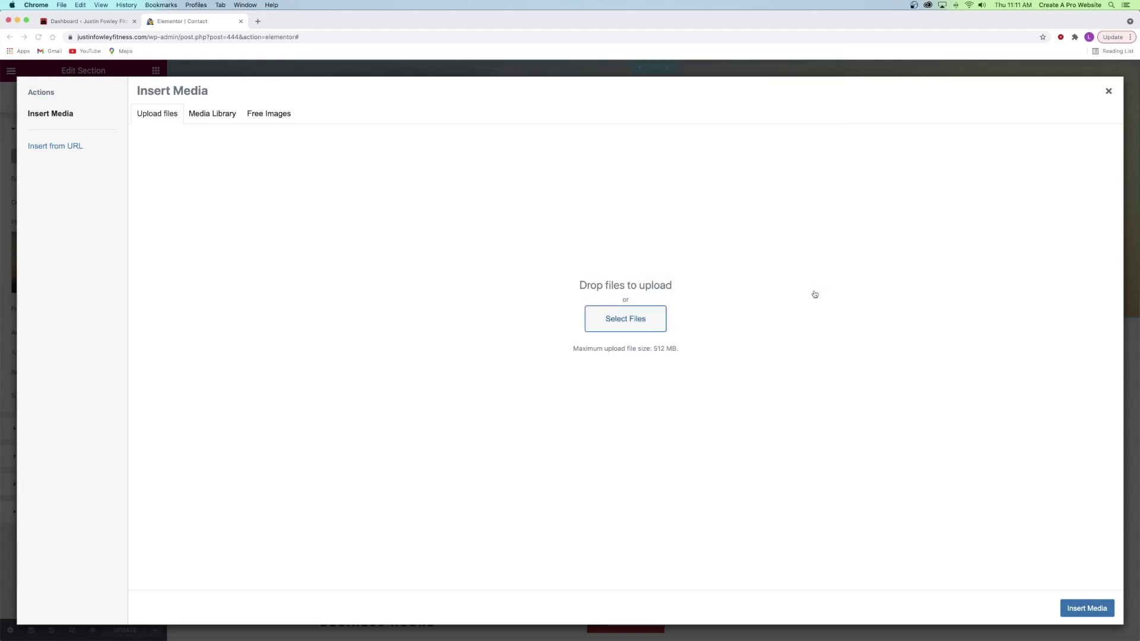
click(1089, 609)
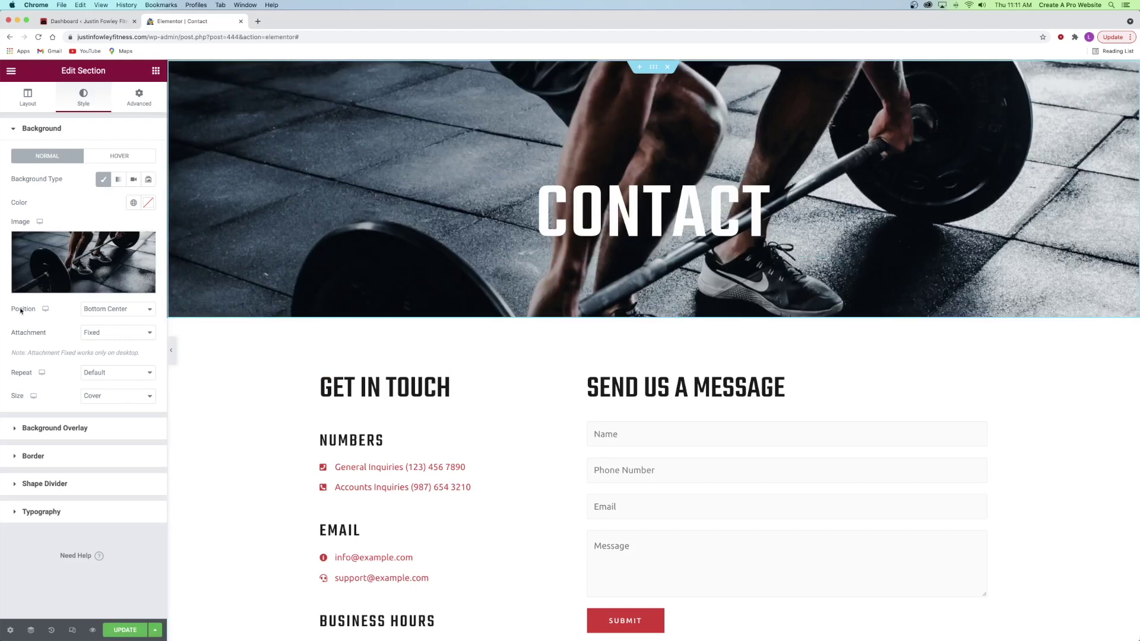
click(98, 310)
click(106, 255)
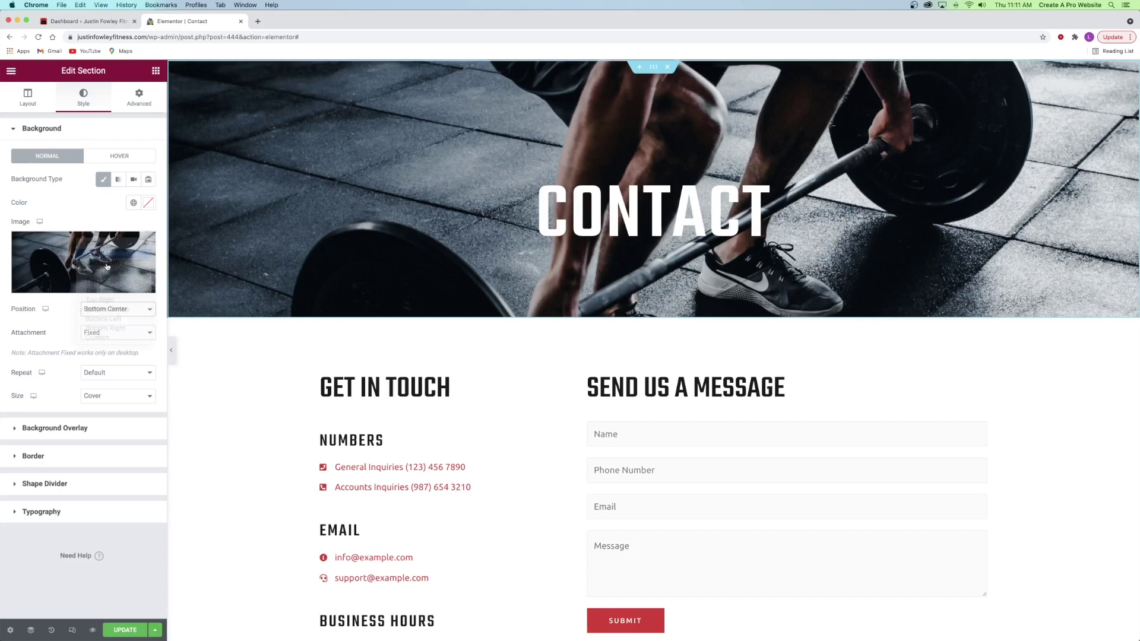
click(108, 308)
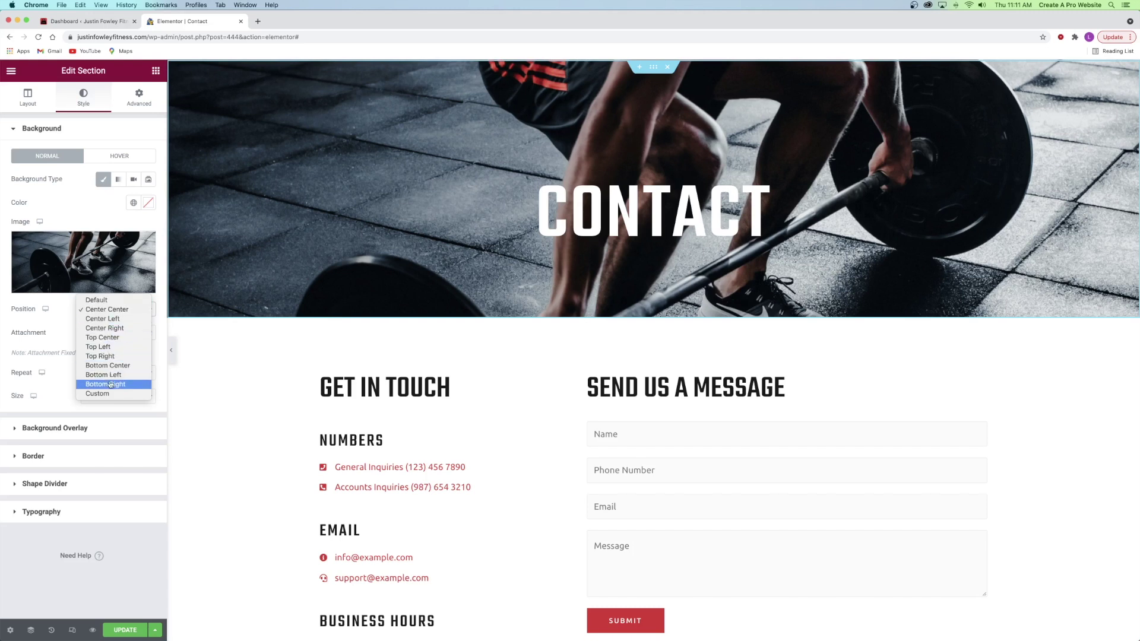
key(Escape)
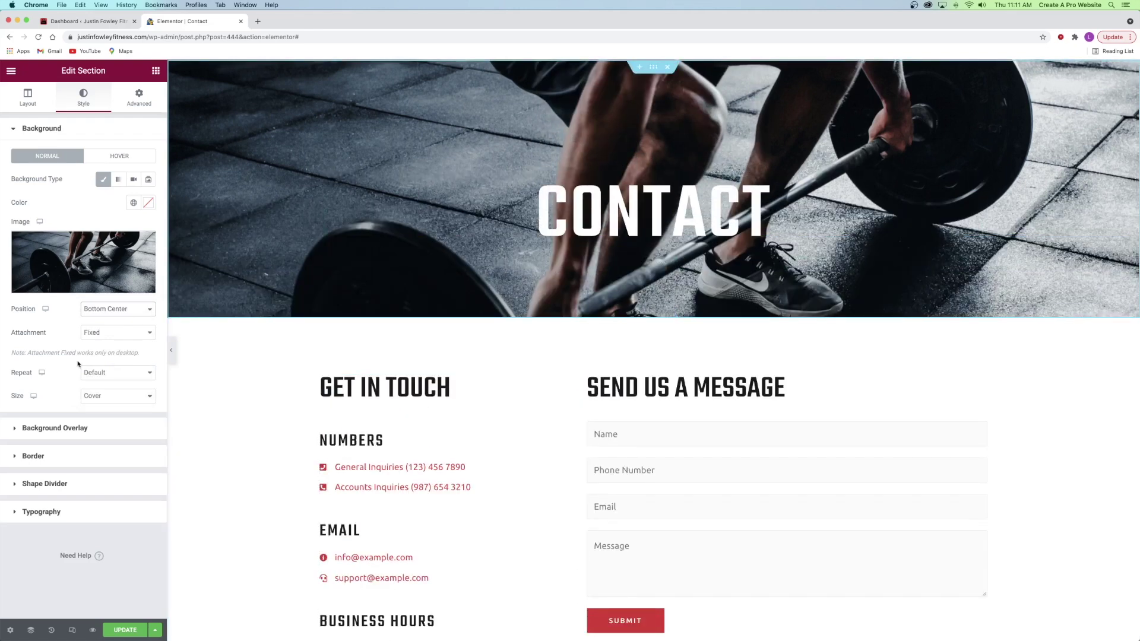
click(117, 332)
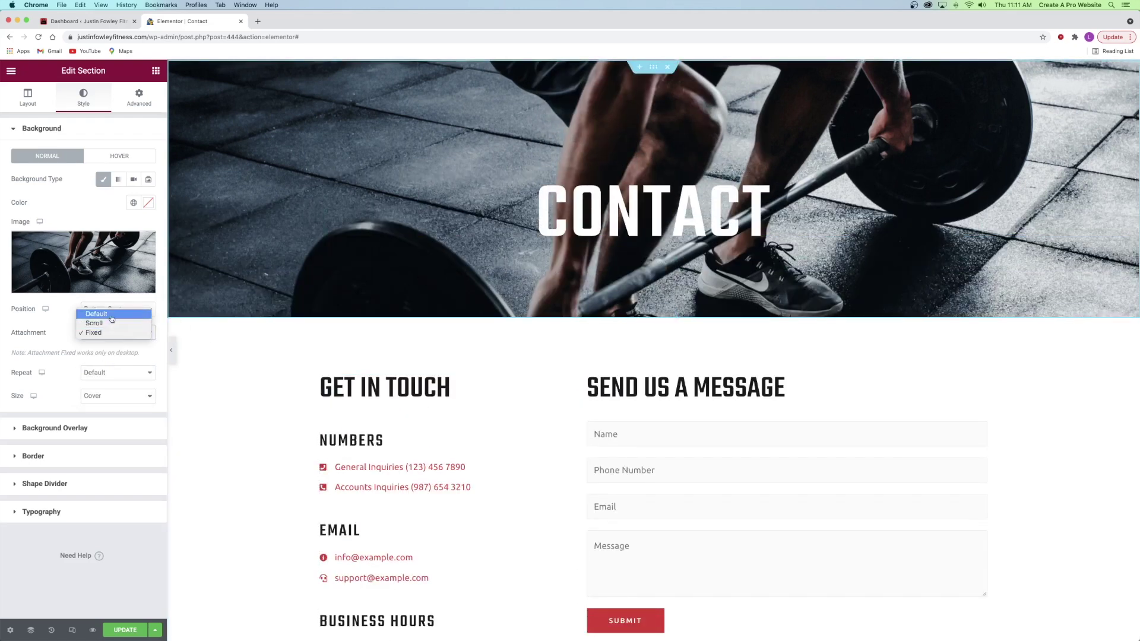
click(109, 322)
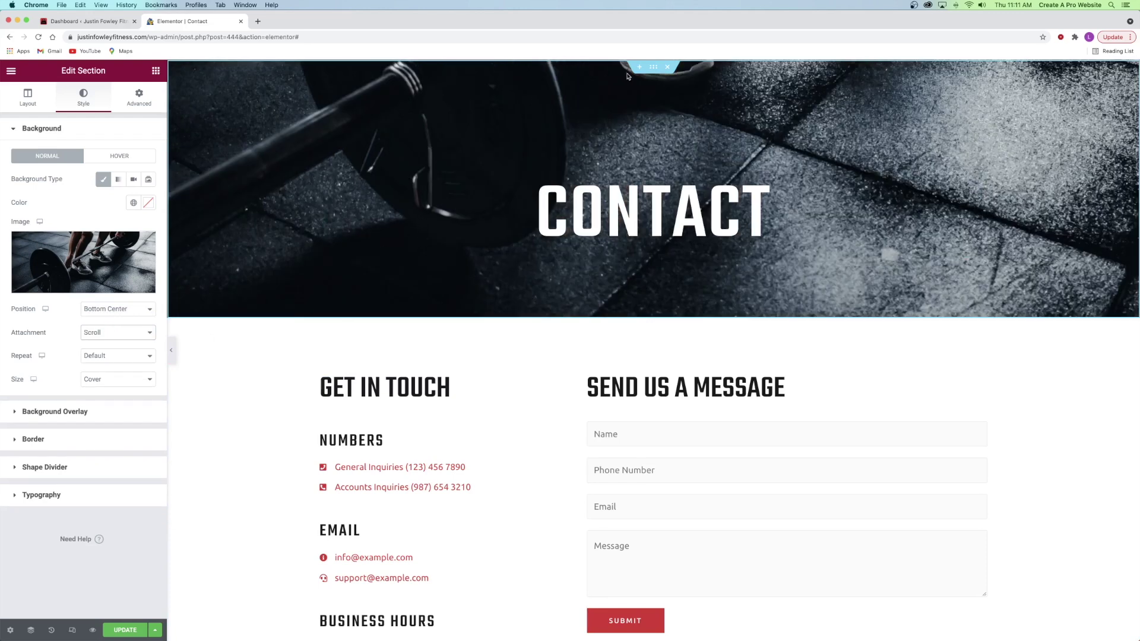
click(100, 308)
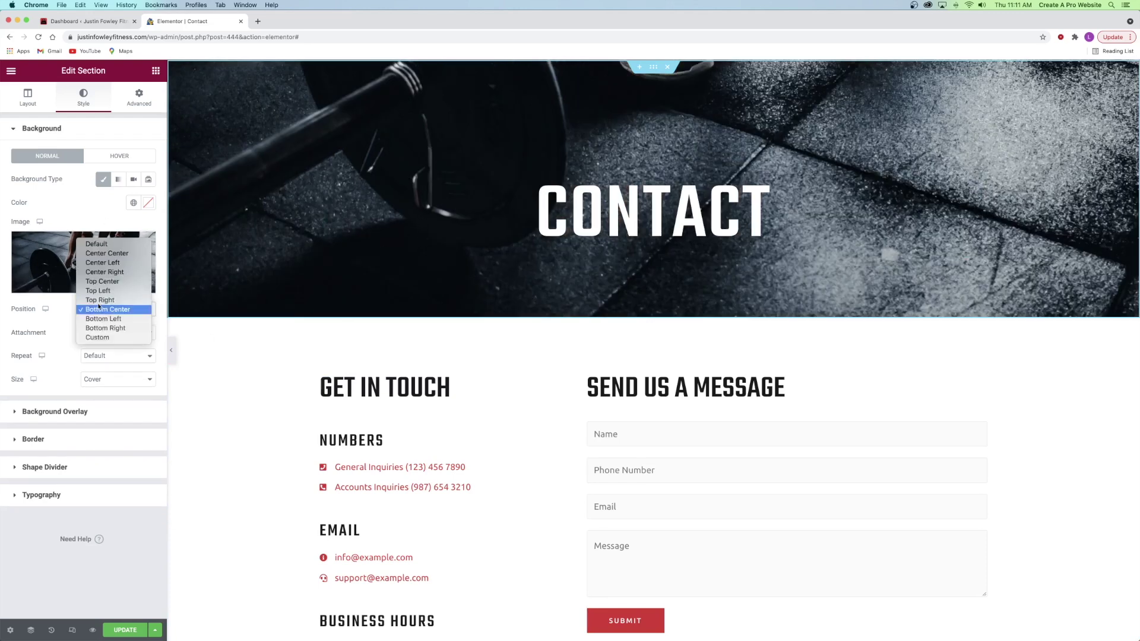
click(104, 253)
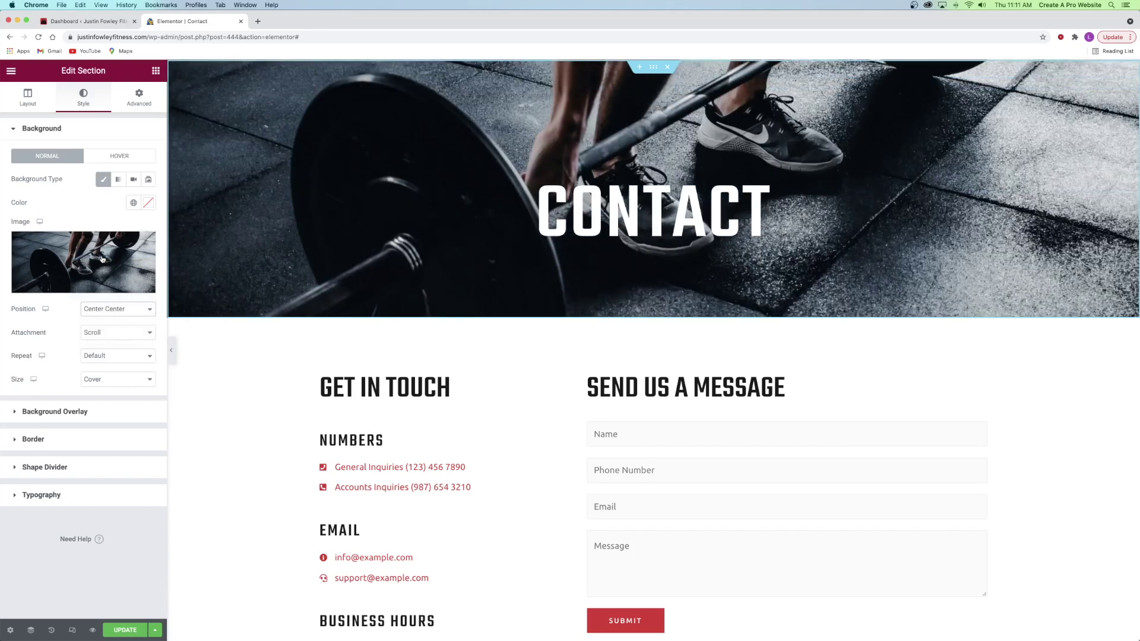
click(94, 330)
click(99, 343)
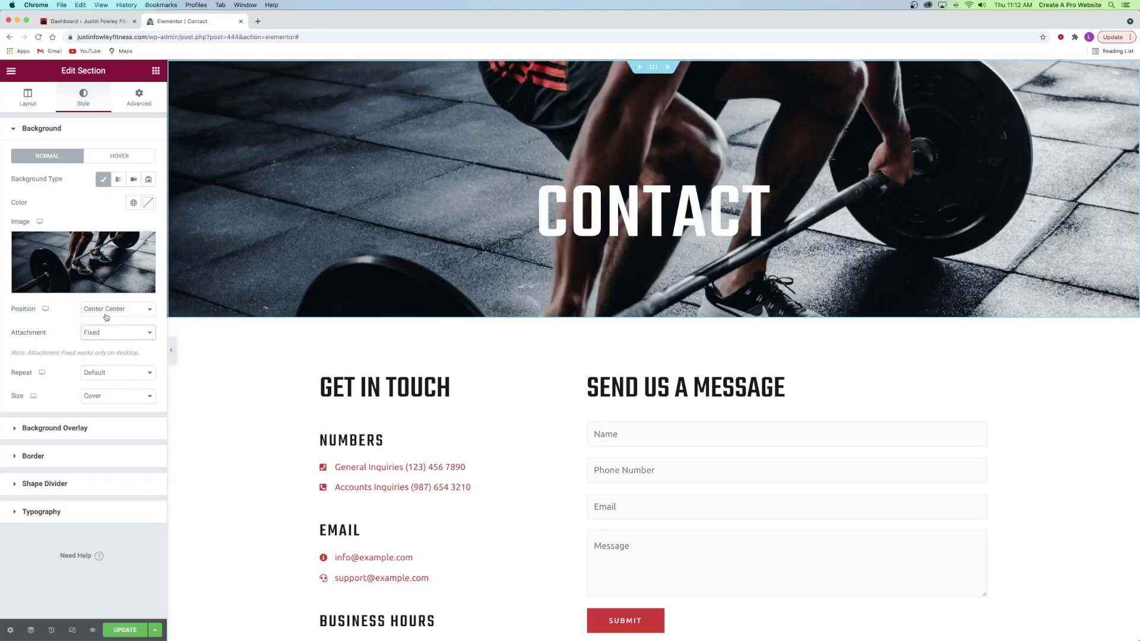
click(113, 309)
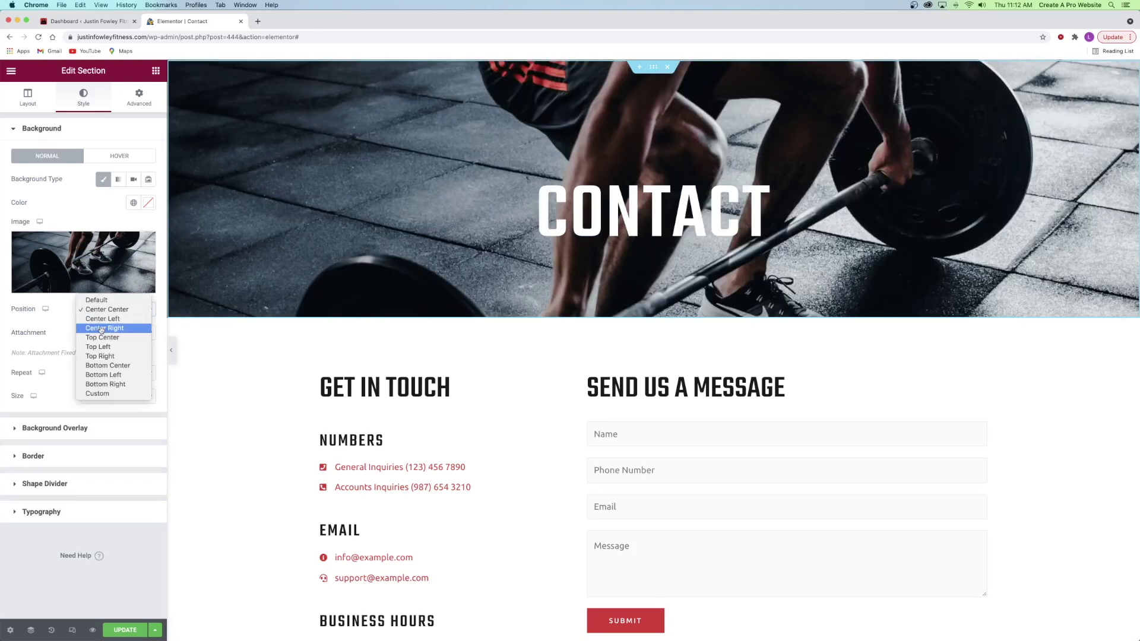
click(109, 365)
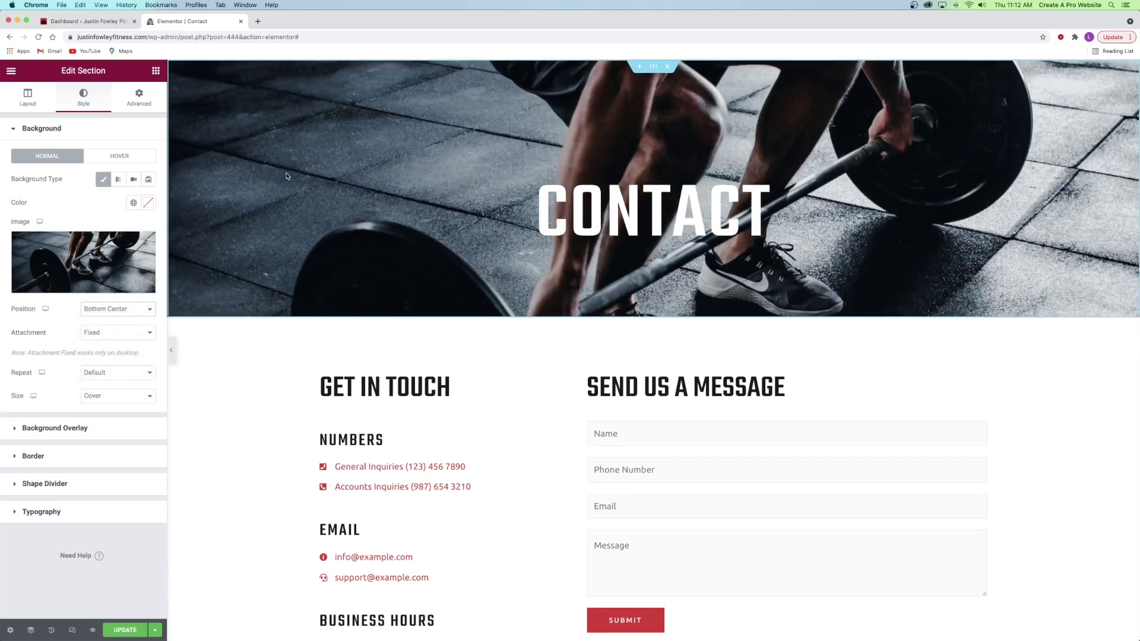
scroll(287, 175, down, 3)
scroll(286, 176, up, 3)
scroll(287, 175, down, 5)
scroll(286, 175, up, 5)
scroll(287, 176, down, 2)
scroll(287, 175, up, 1)
scroll(287, 175, up, 1)
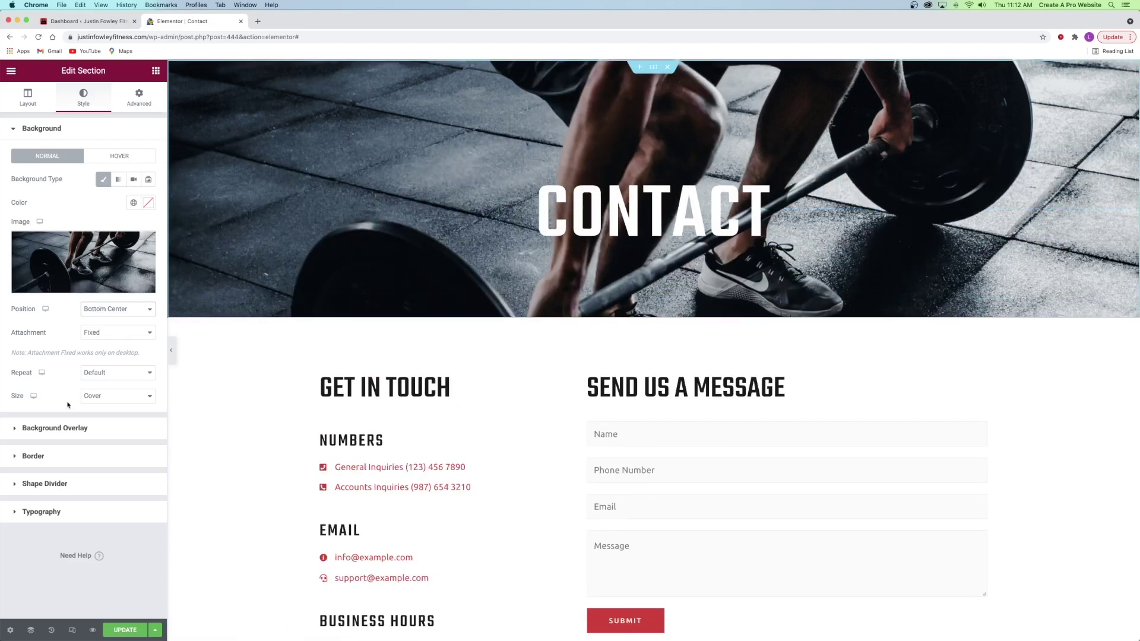
Give the hero a gradient overlay from global Black to global Red
click(67, 429)
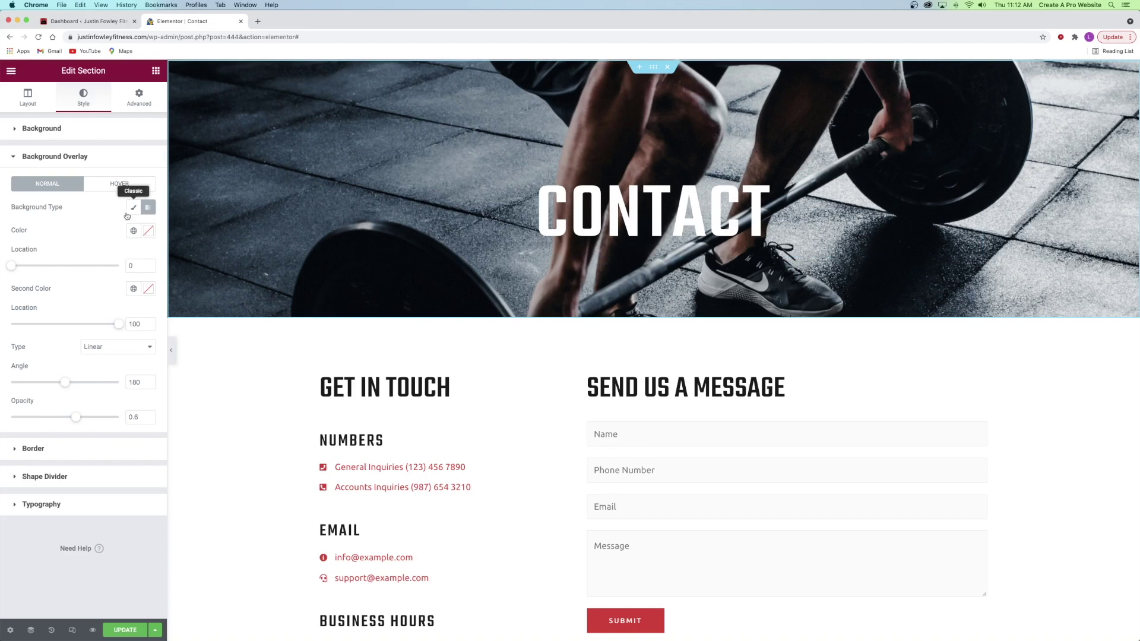
click(133, 230)
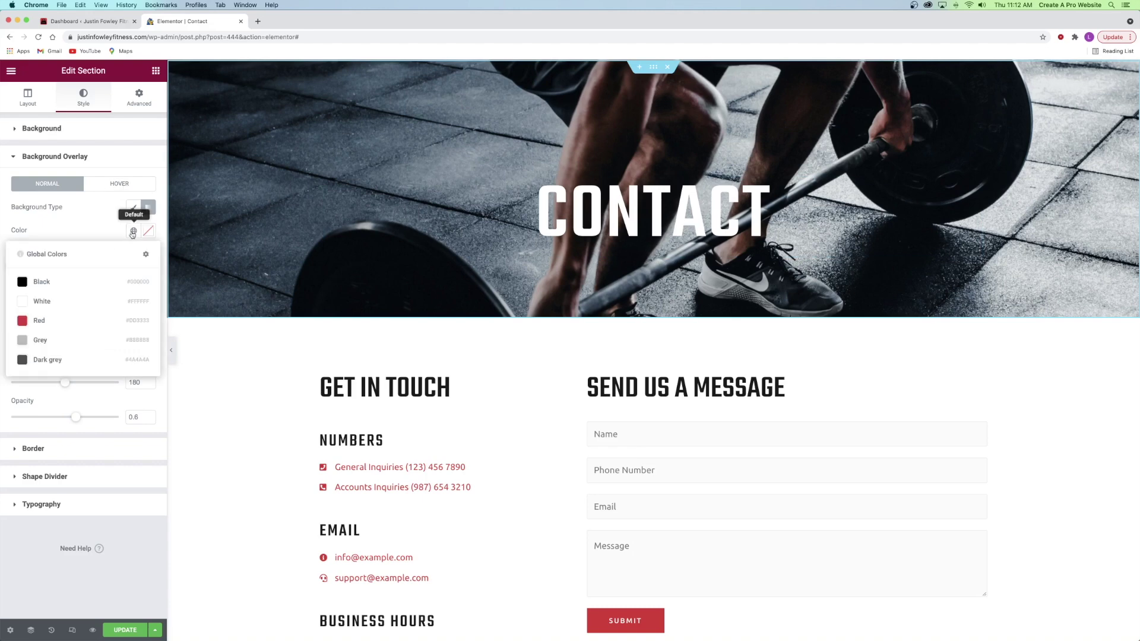
click(36, 282)
click(131, 290)
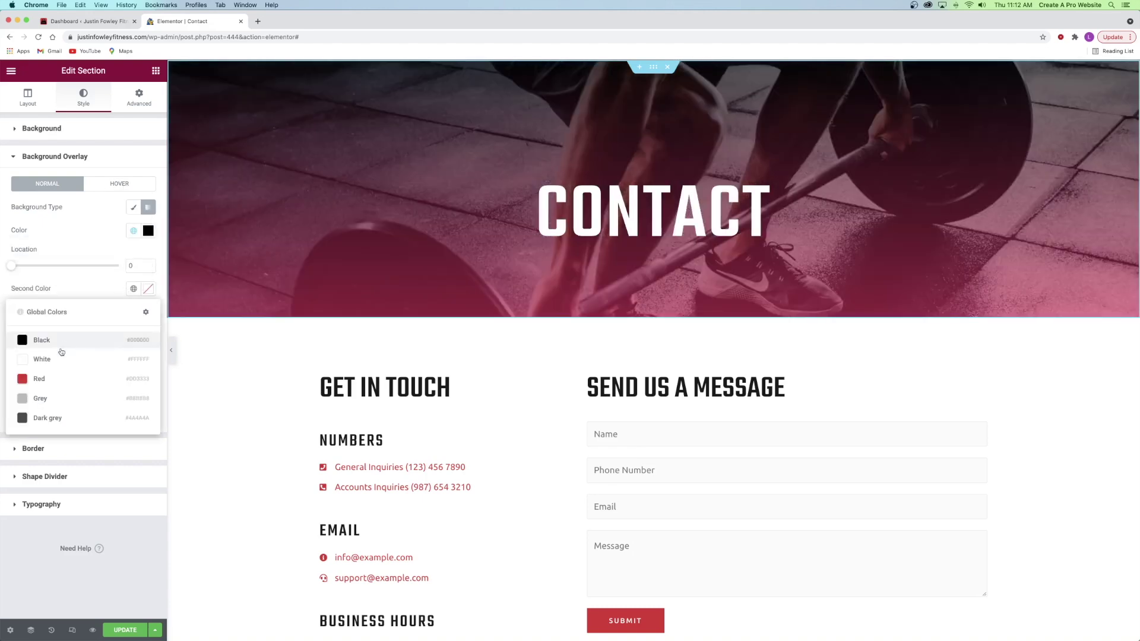
click(58, 377)
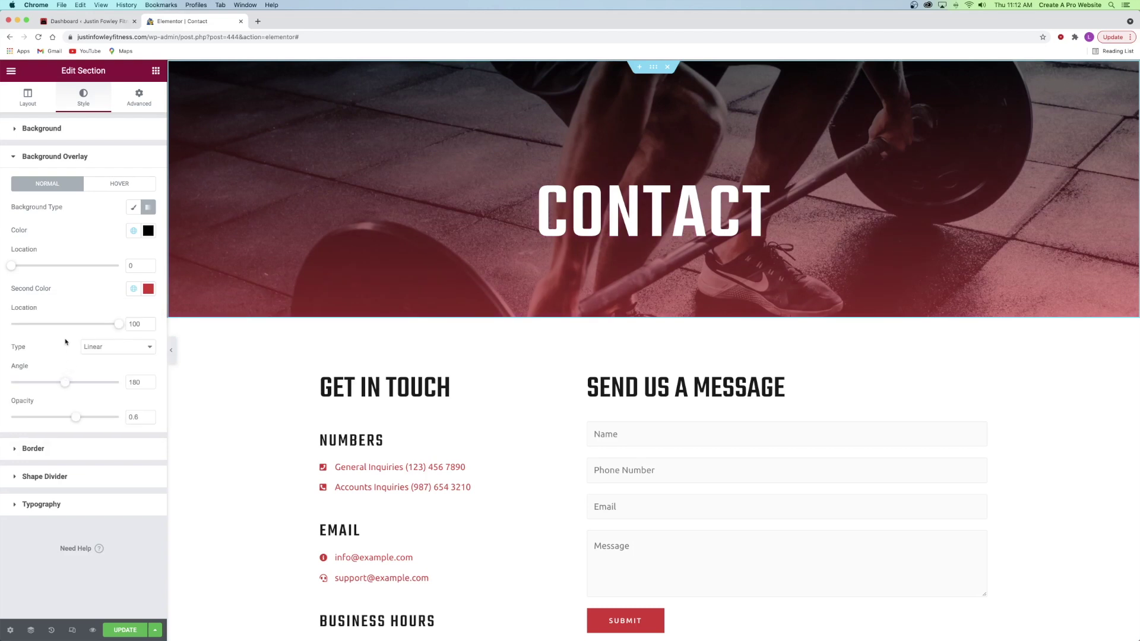
Tune the gradient locations and set the angle to 150° so red shows only lower-right
drag(16, 269, 44, 265)
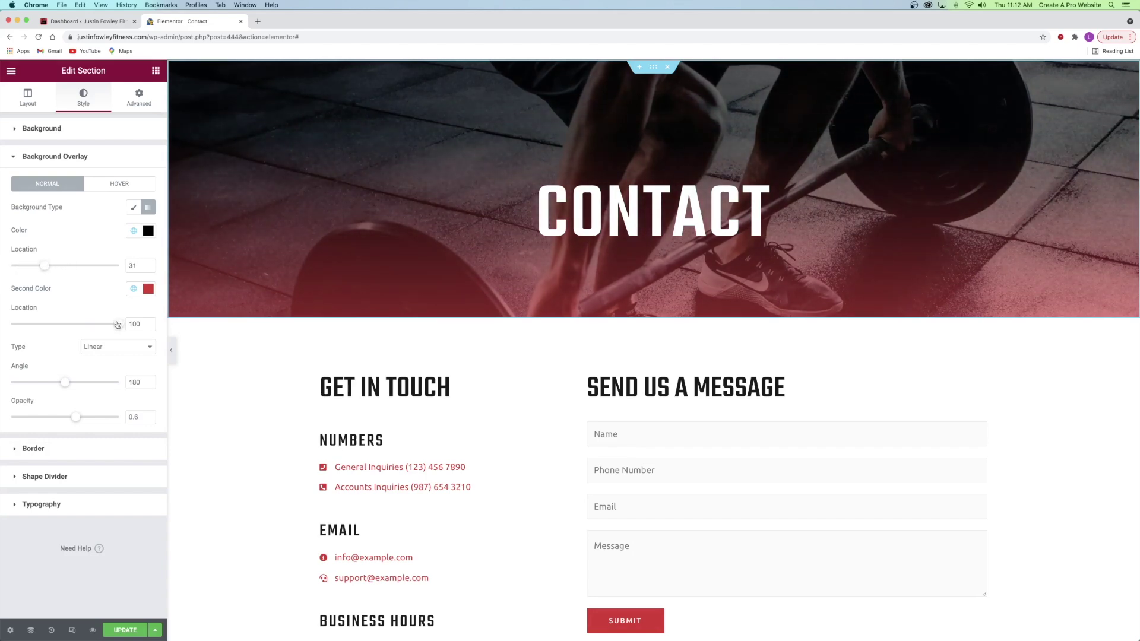
drag(117, 324, 57, 324)
drag(46, 270, 79, 267)
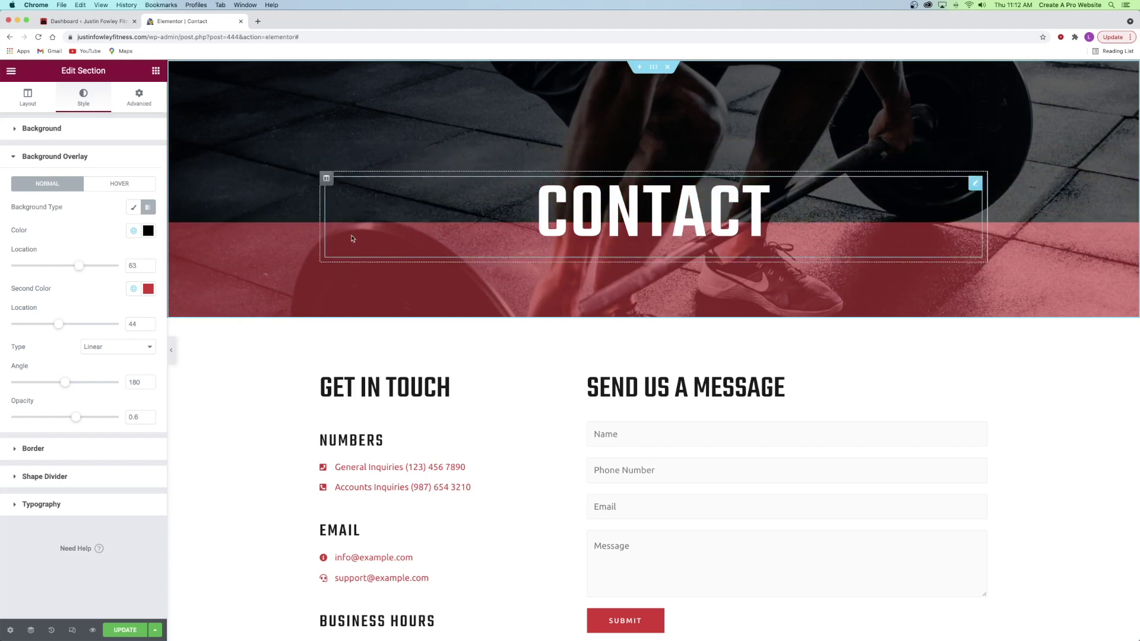
drag(65, 384, 58, 383)
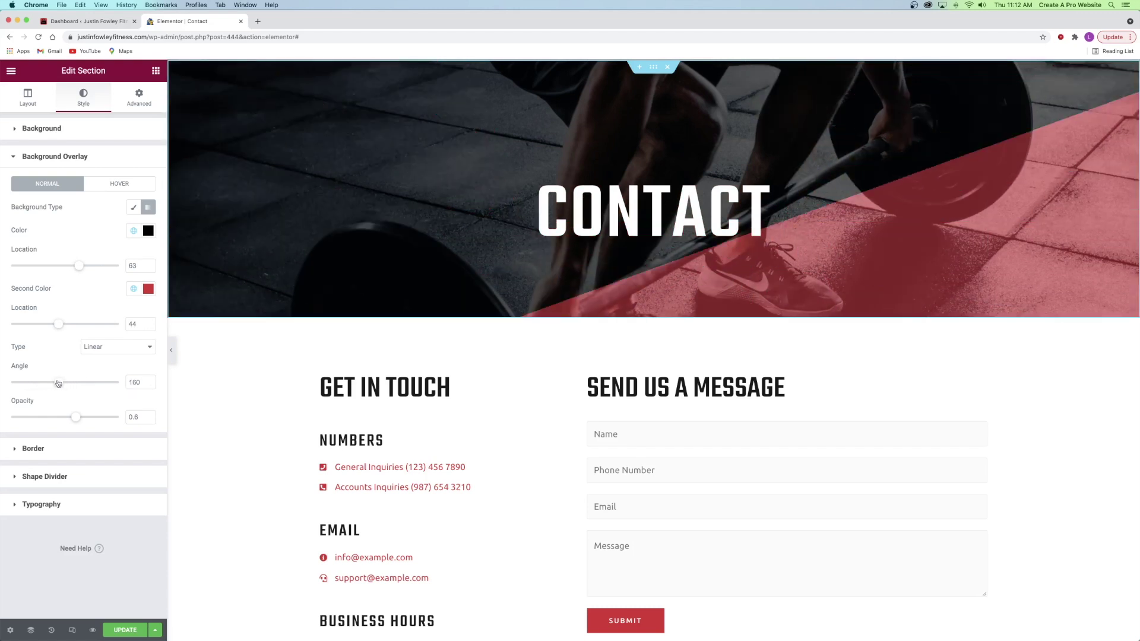
drag(58, 383, 56, 383)
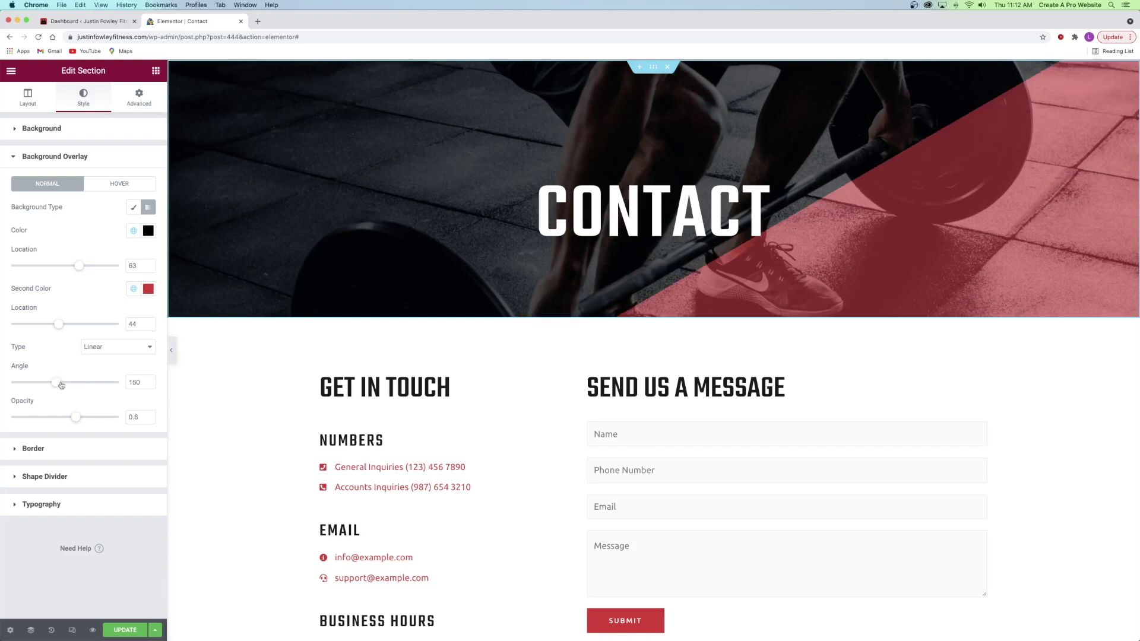
drag(58, 326, 121, 325)
drag(82, 270, 78, 266)
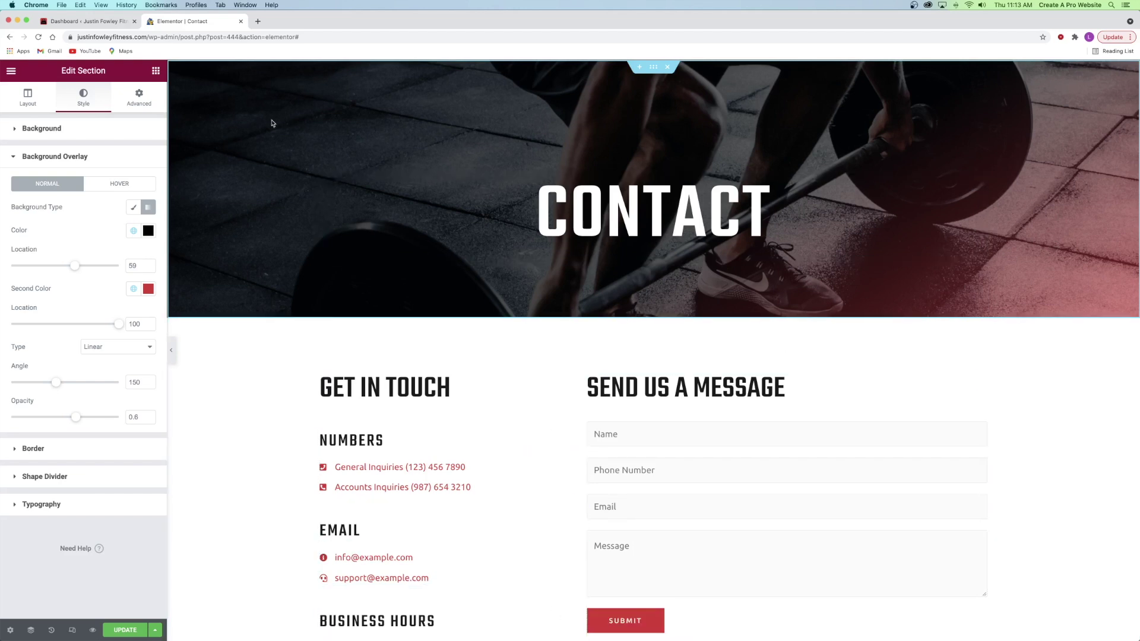
scroll(540, 237, down, 5)
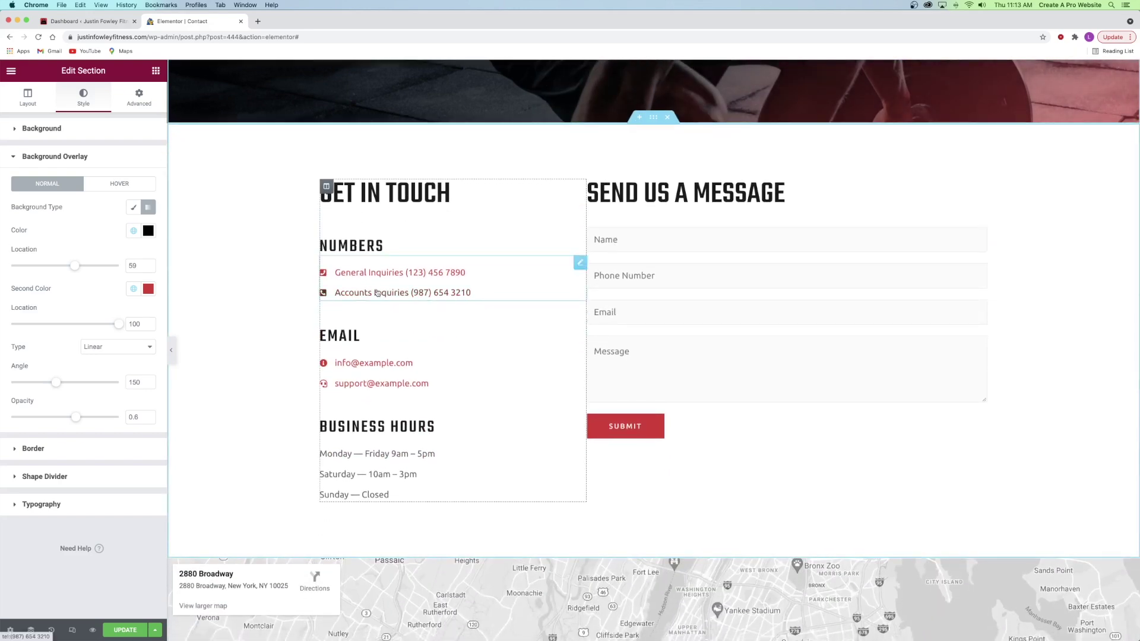
Search 'env' in the Icon Library for General Inquiries, but keep the original phone icon
click(581, 264)
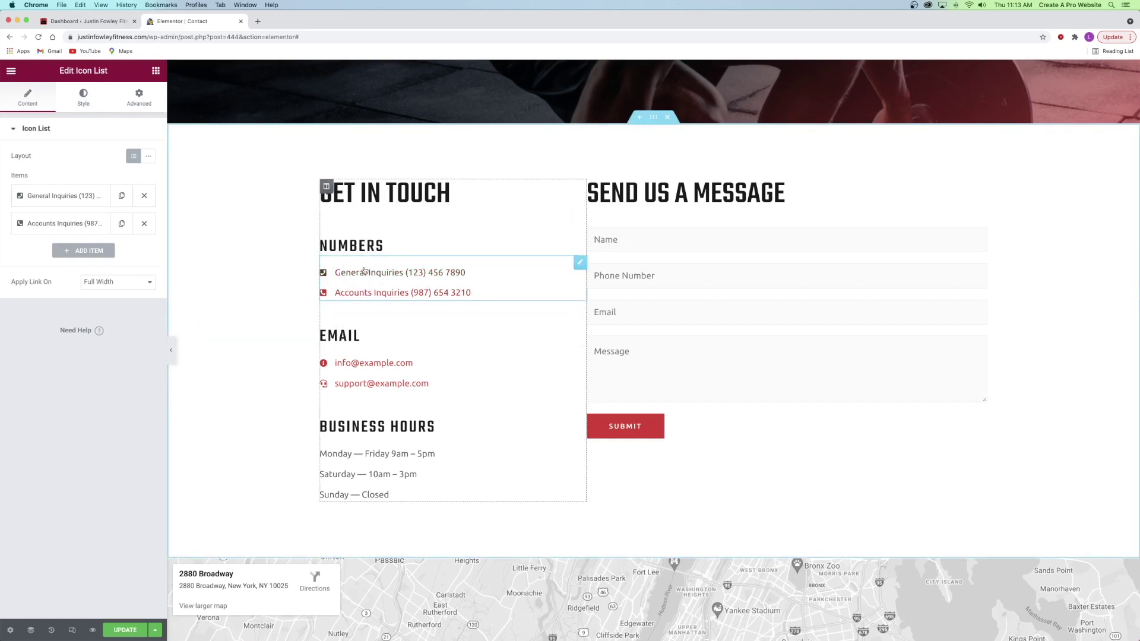
click(50, 199)
drag(56, 234, 117, 234)
click(89, 286)
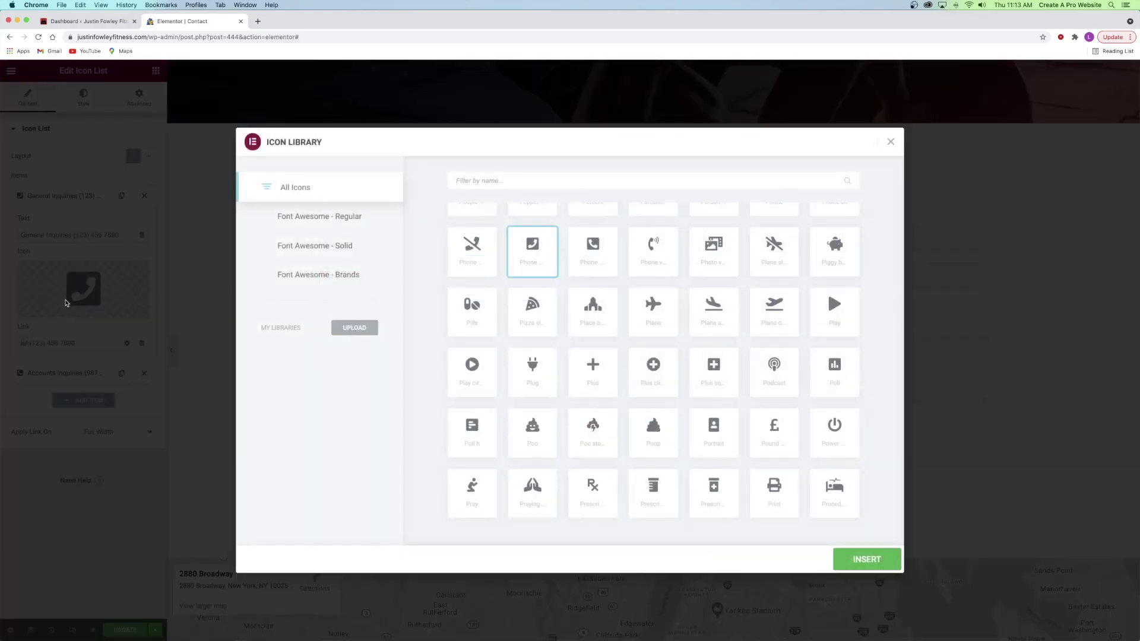
click(512, 180)
text(env)
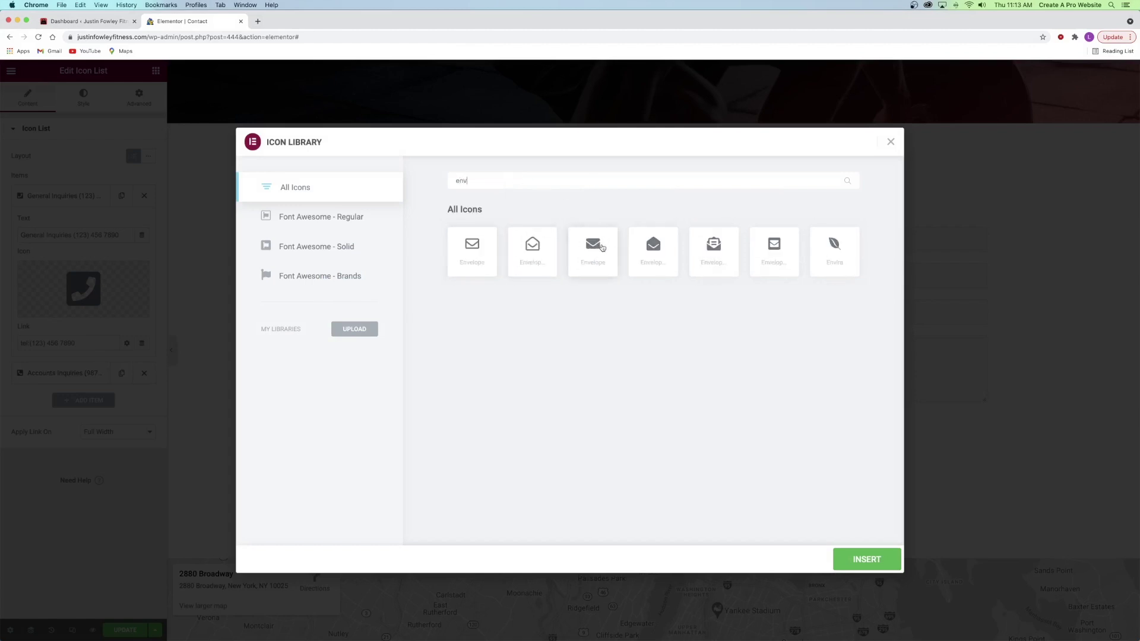
click(891, 143)
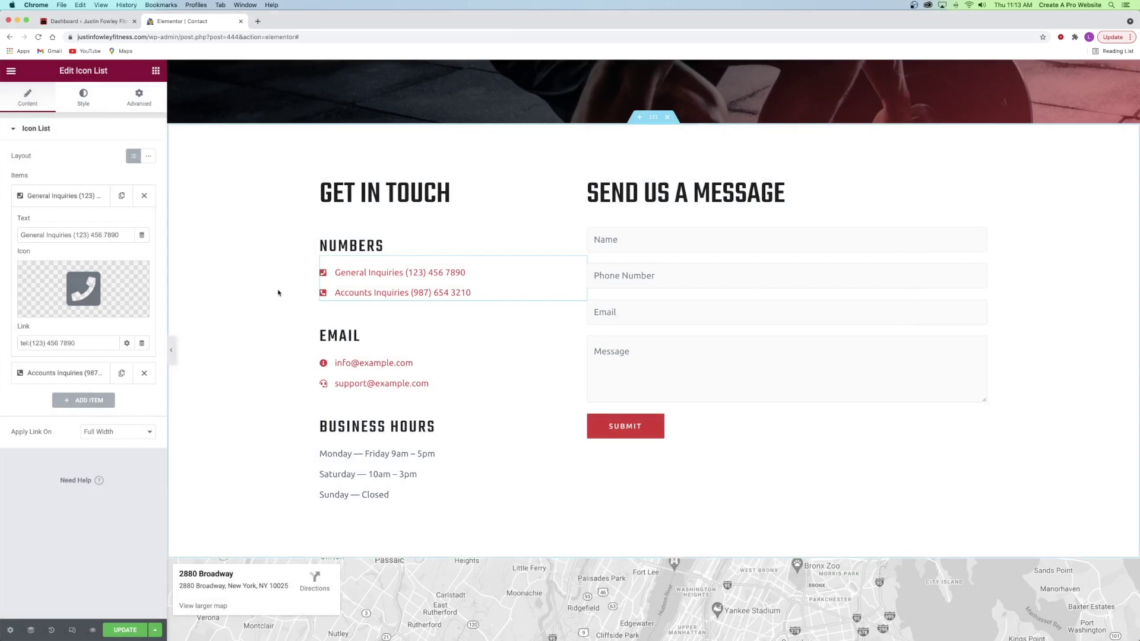
click(82, 95)
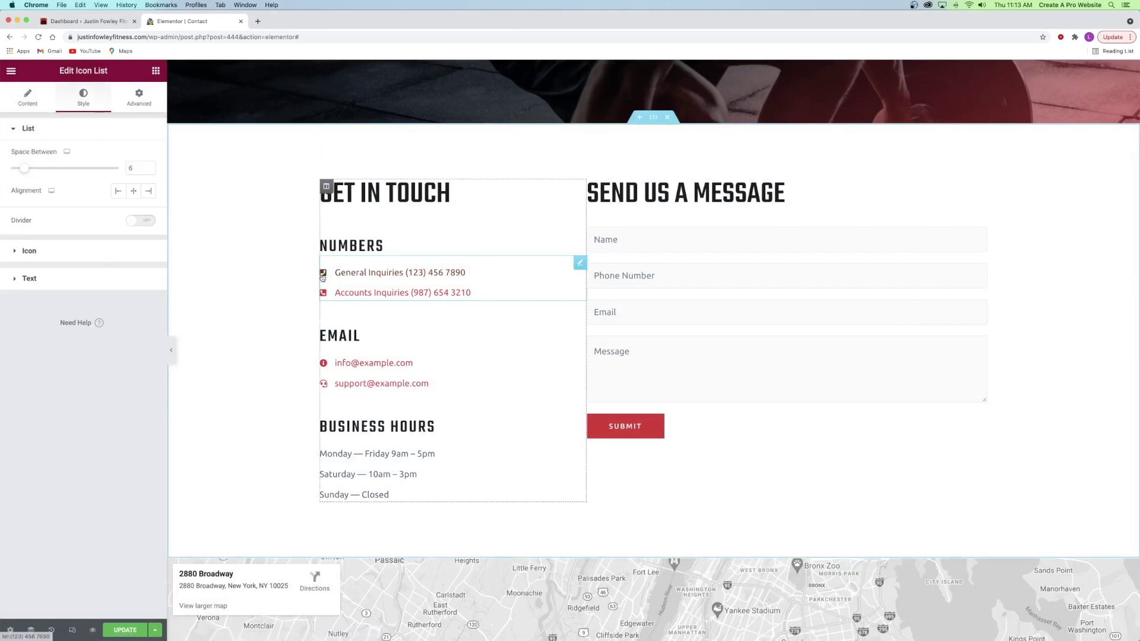
Make the phone list's icons and text Primary black, turning Red on hover
click(30, 251)
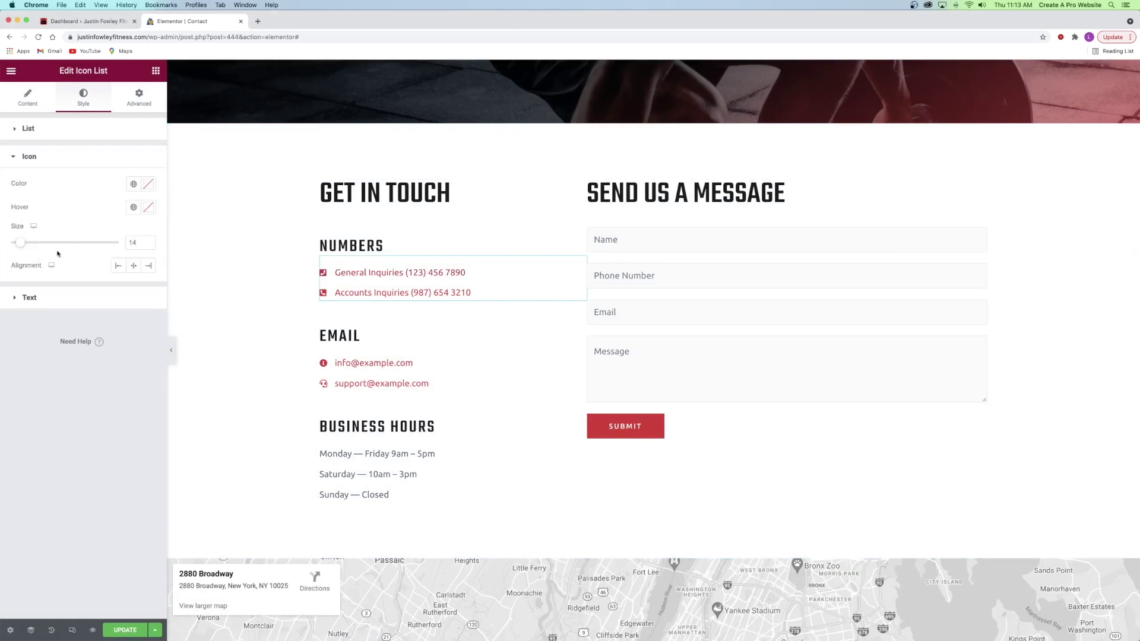
click(133, 184)
click(44, 237)
click(47, 308)
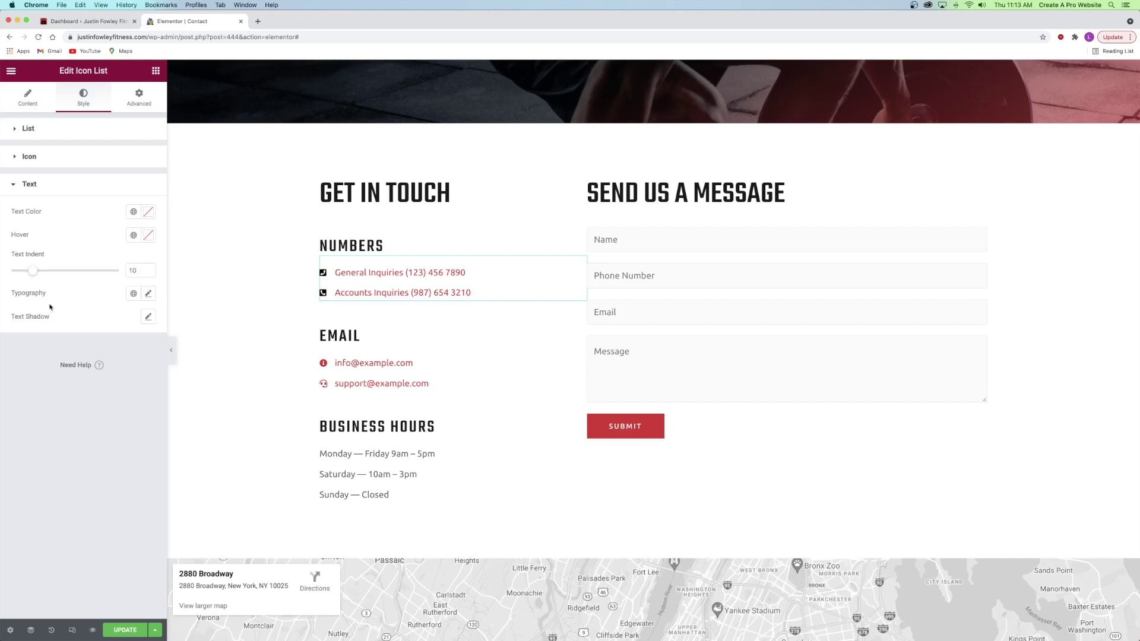
click(130, 212)
click(46, 267)
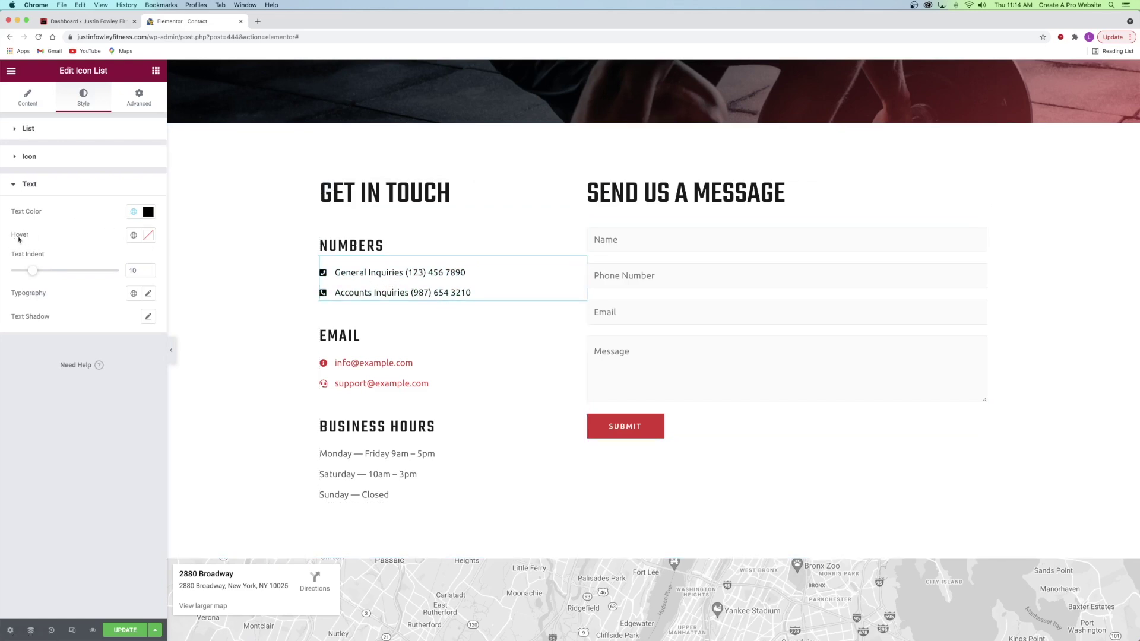
click(133, 235)
click(60, 325)
click(30, 156)
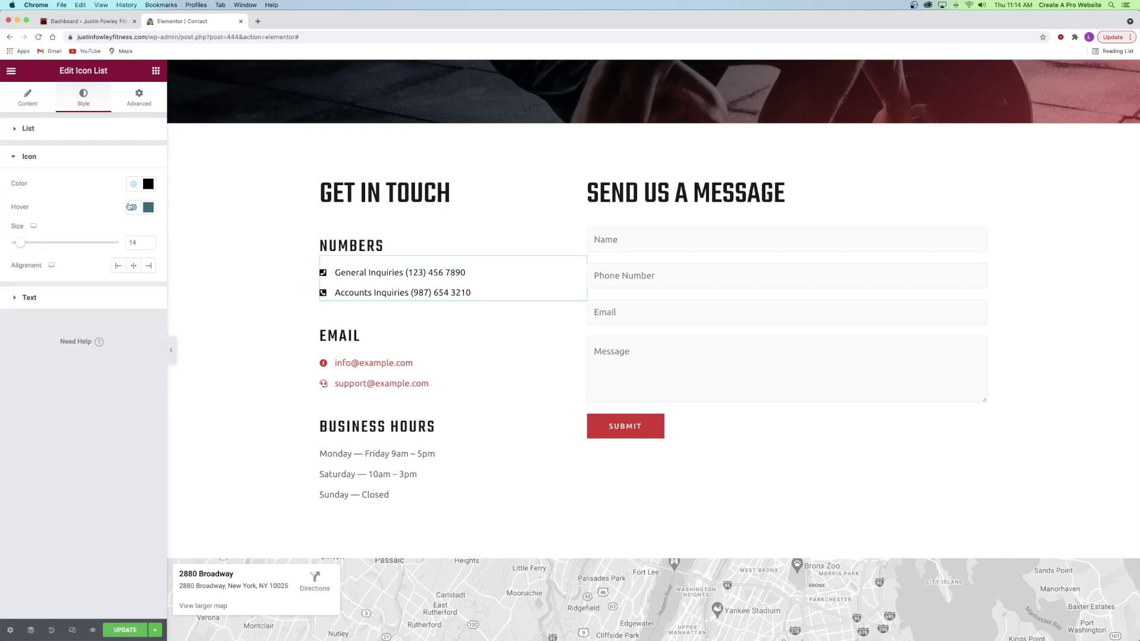
click(130, 206)
click(55, 298)
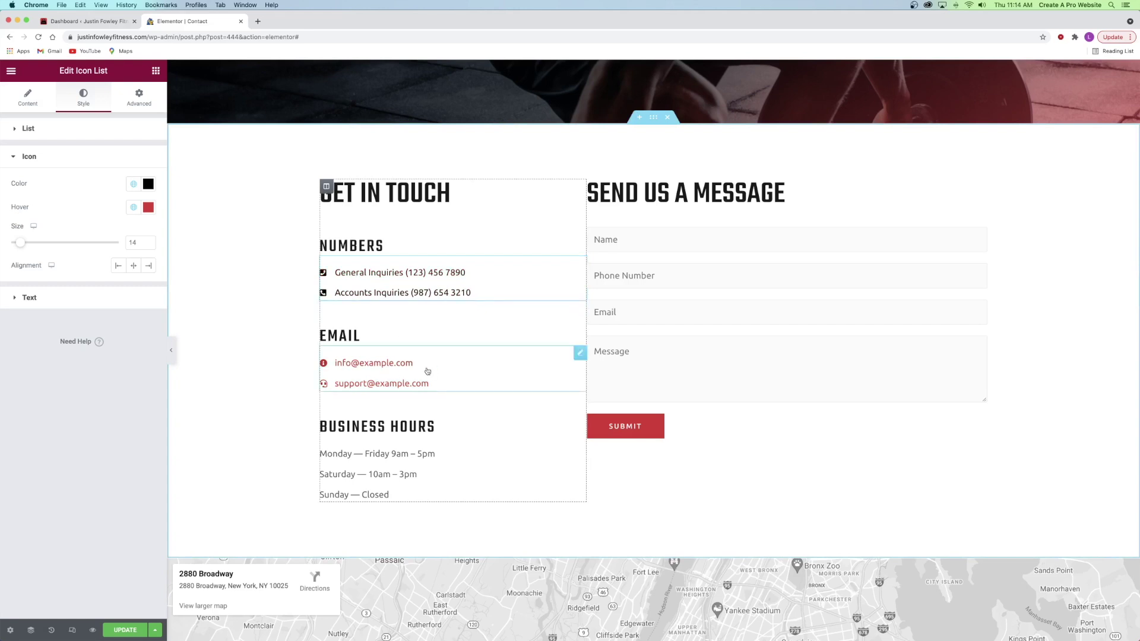
Copy the phone list's style and paste it onto the email list
right_click(498, 292)
click(518, 337)
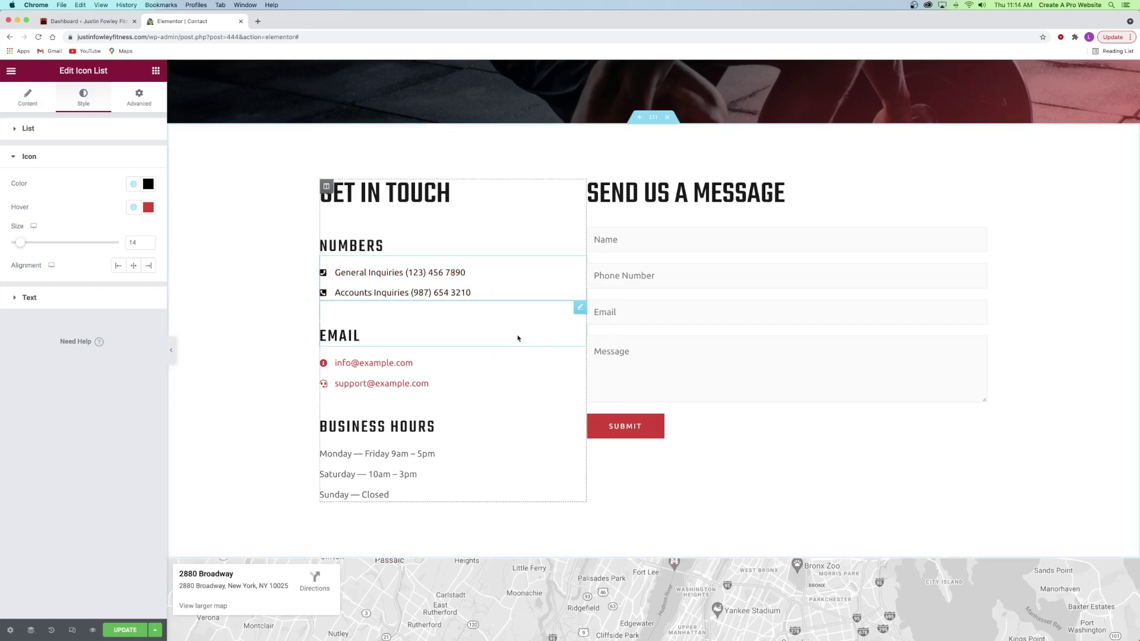
right_click(386, 375)
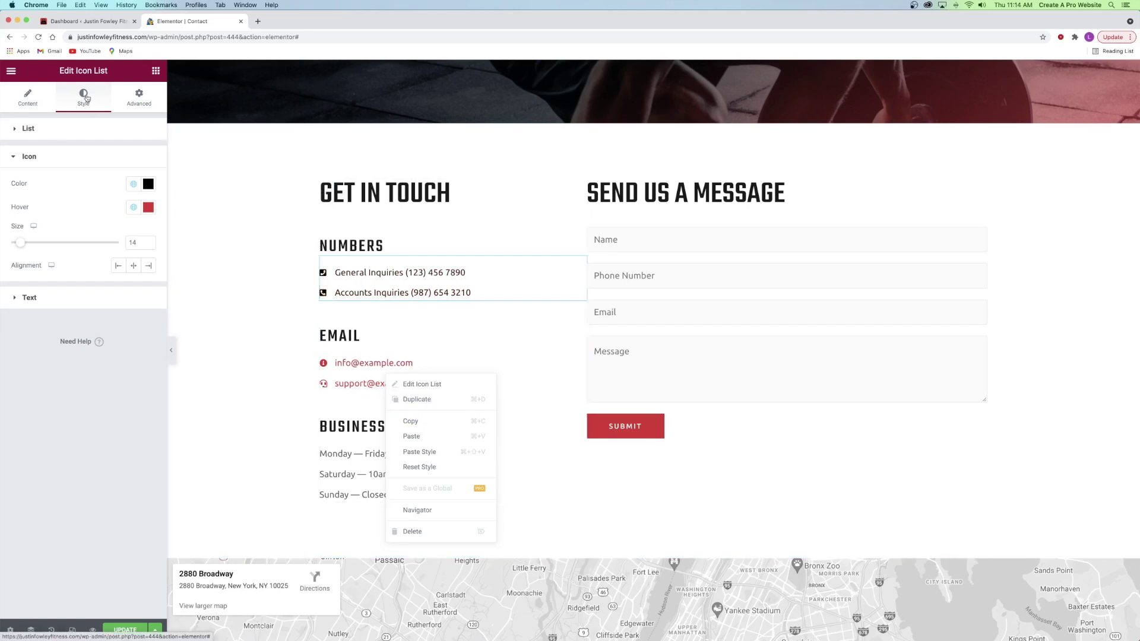
click(432, 454)
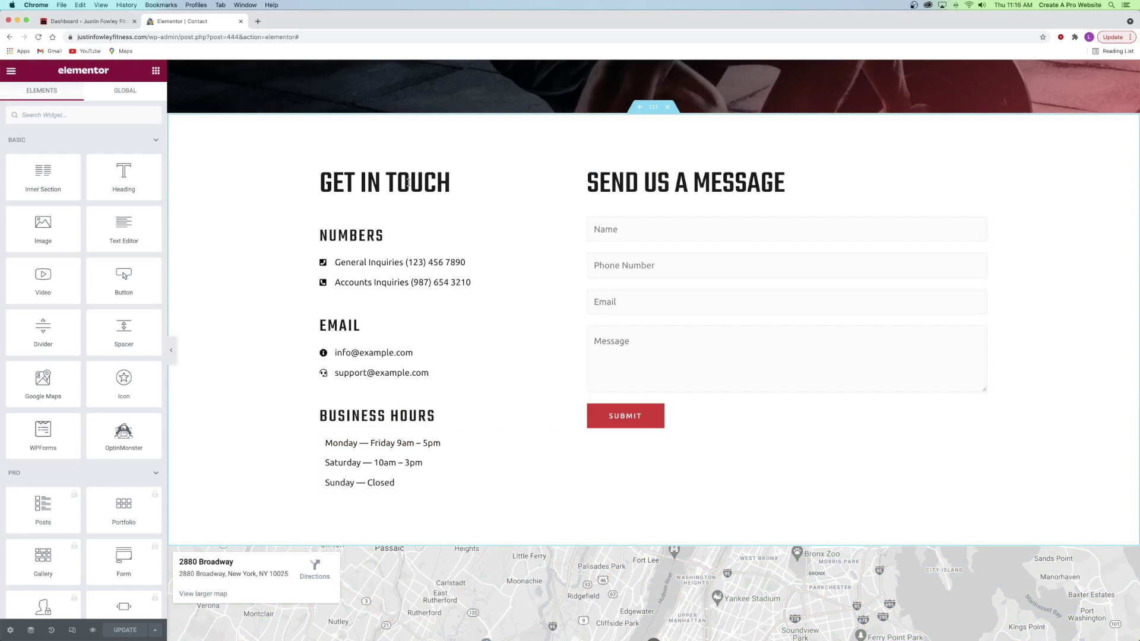
Select the WPForms shortcode form, check its Phone, Email and Message fields, then scroll to the map
click(686, 232)
click(630, 265)
click(634, 304)
click(740, 362)
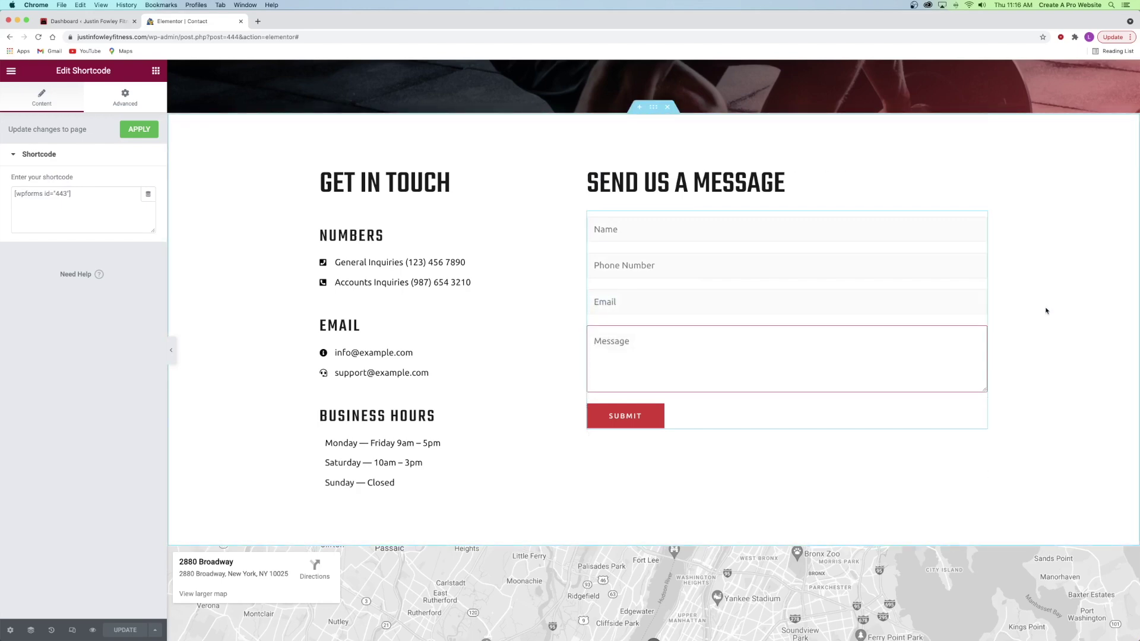
scroll(1030, 287, down, 5)
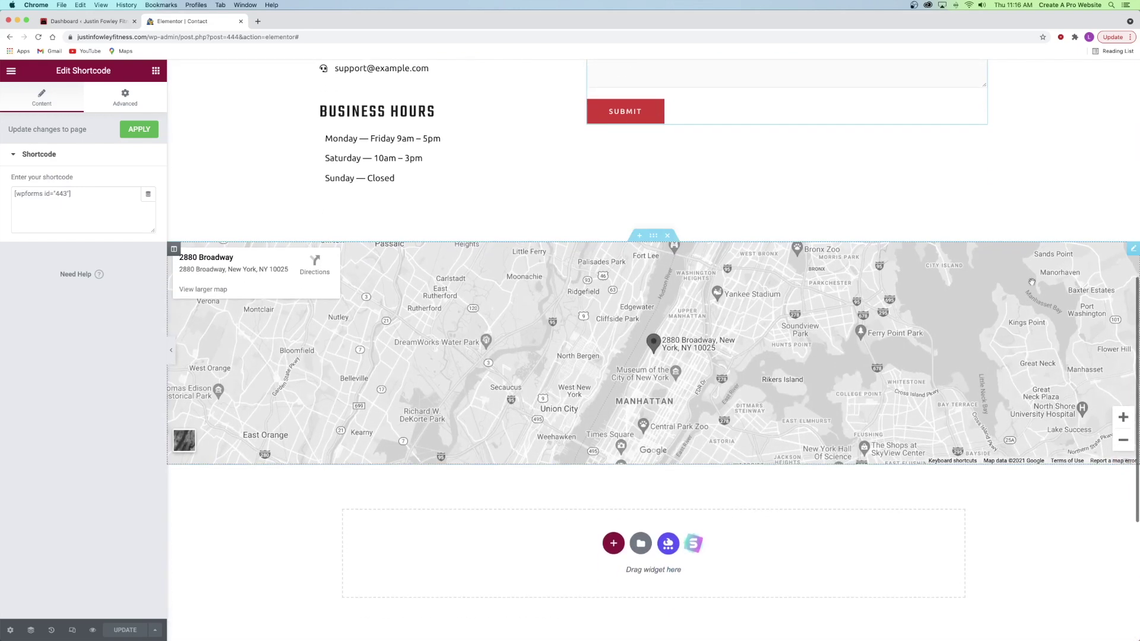
scroll(1032, 282, down, 2)
scroll(516, 258, down, 1)
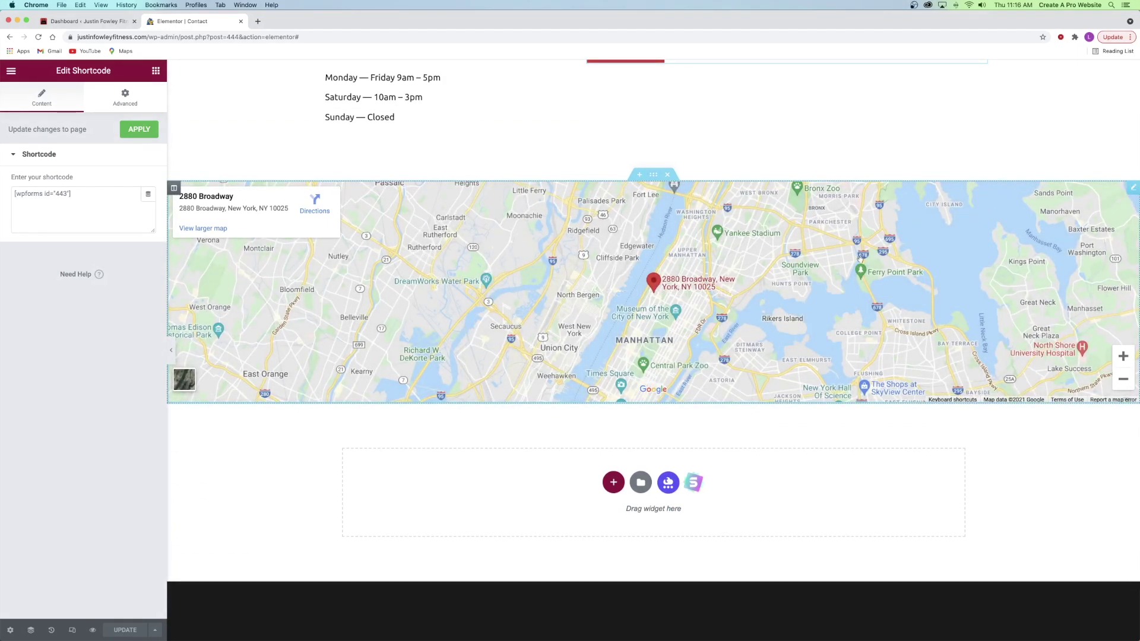
Set the map location to 'austin tx', zoom 13 and height 443 px
click(1134, 190)
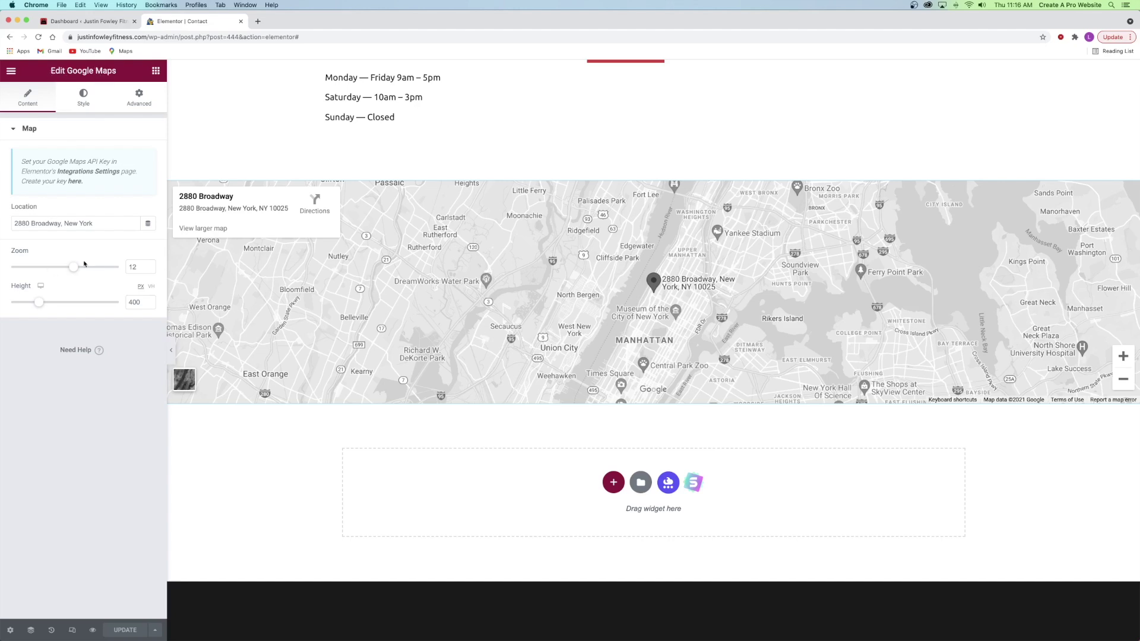
triple_click(91, 224)
text(austin tx)
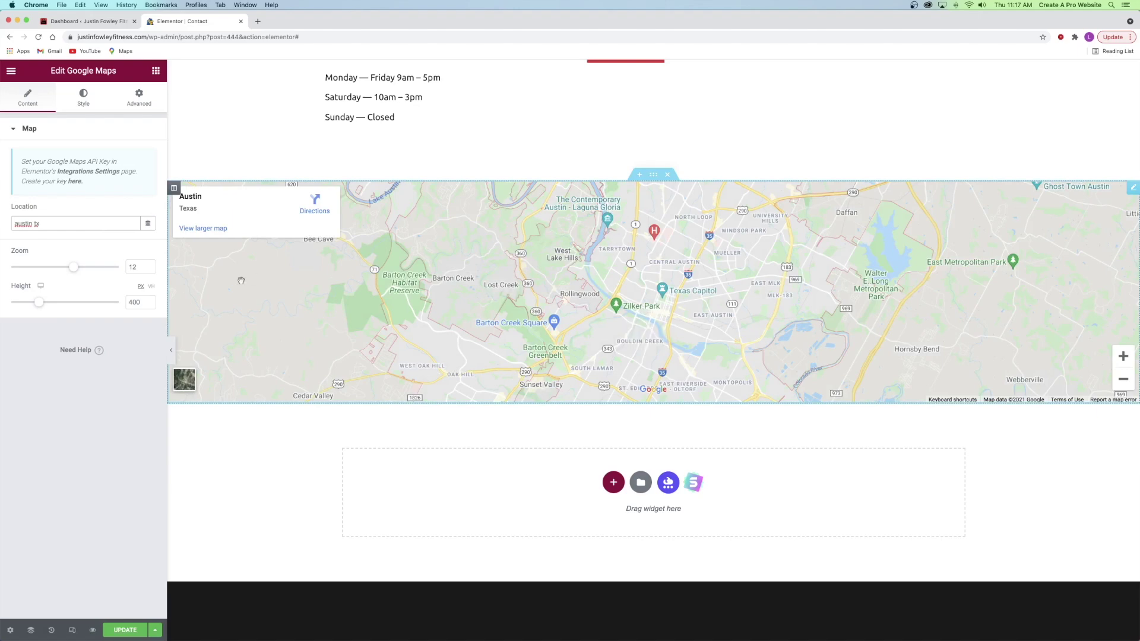
drag(76, 268, 56, 267)
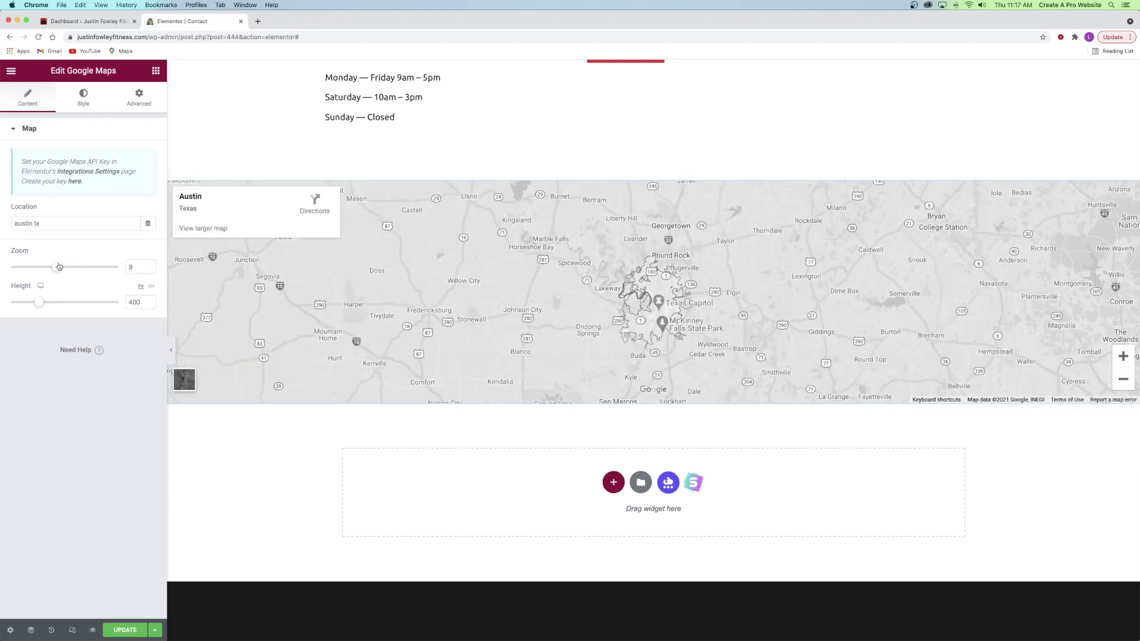
drag(56, 267, 79, 267)
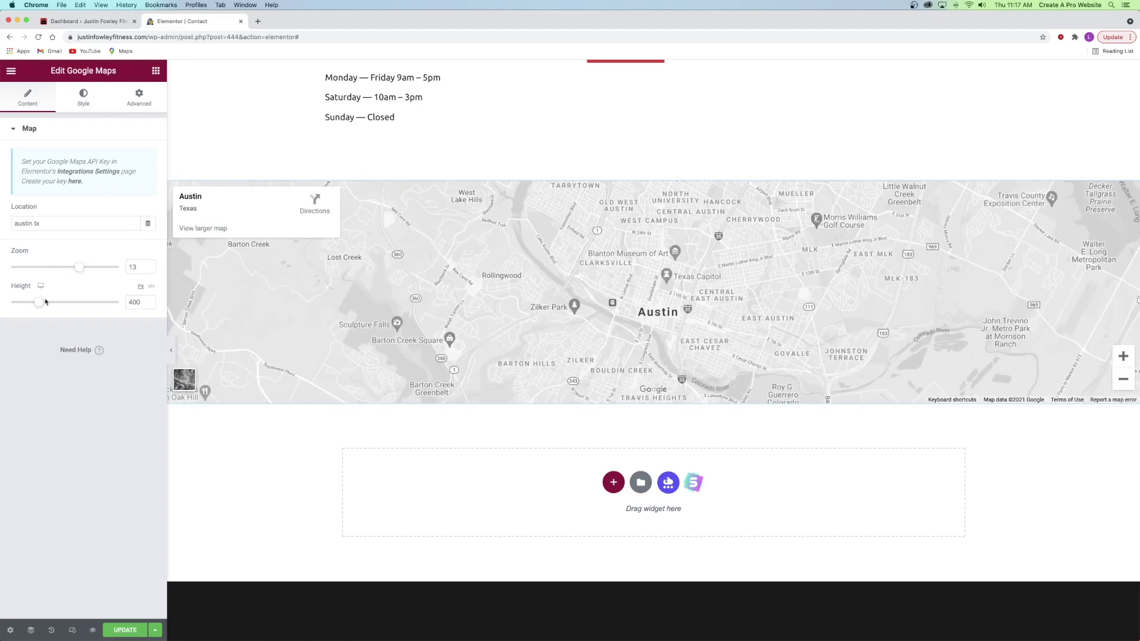
drag(40, 304, 41, 304)
click(82, 106)
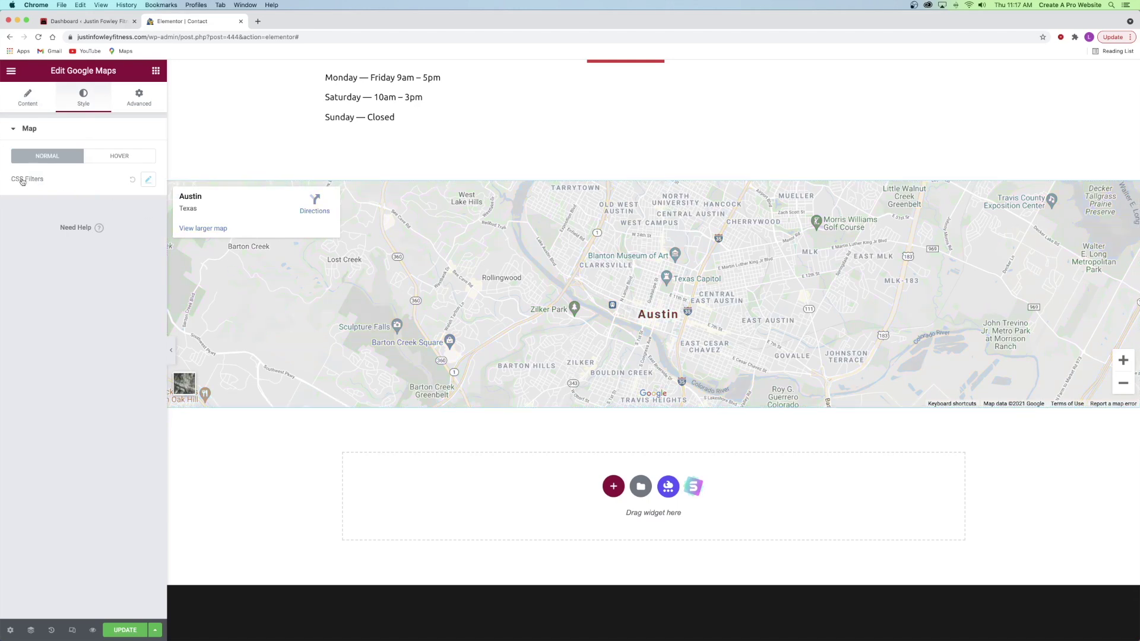
Open the map's CSS Filters for both the Normal and Hover states
click(147, 181)
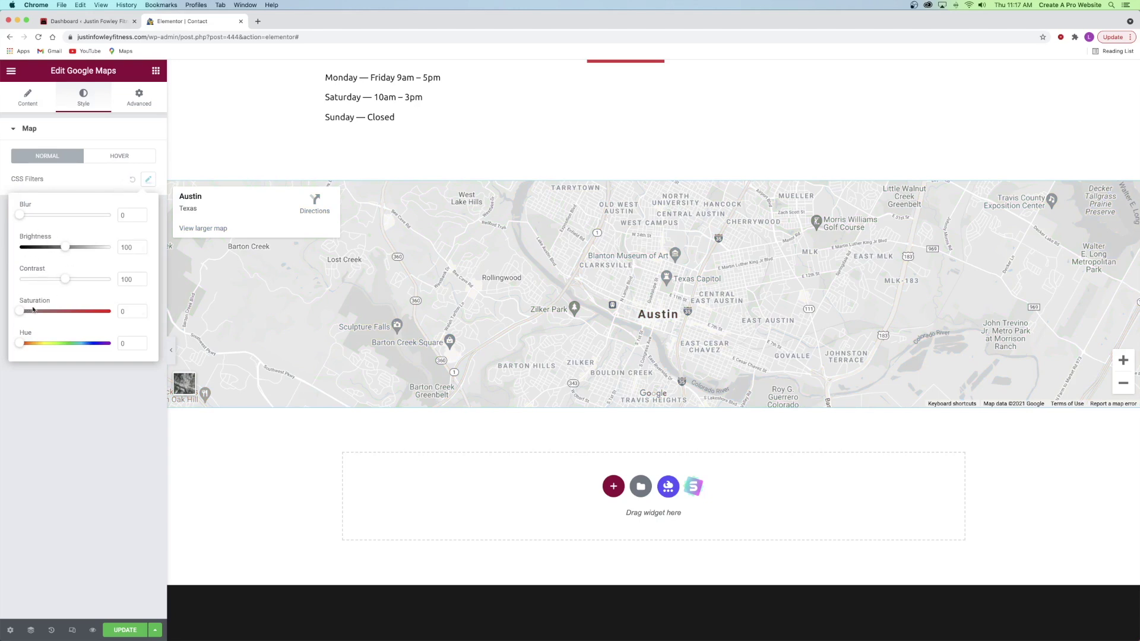
click(119, 156)
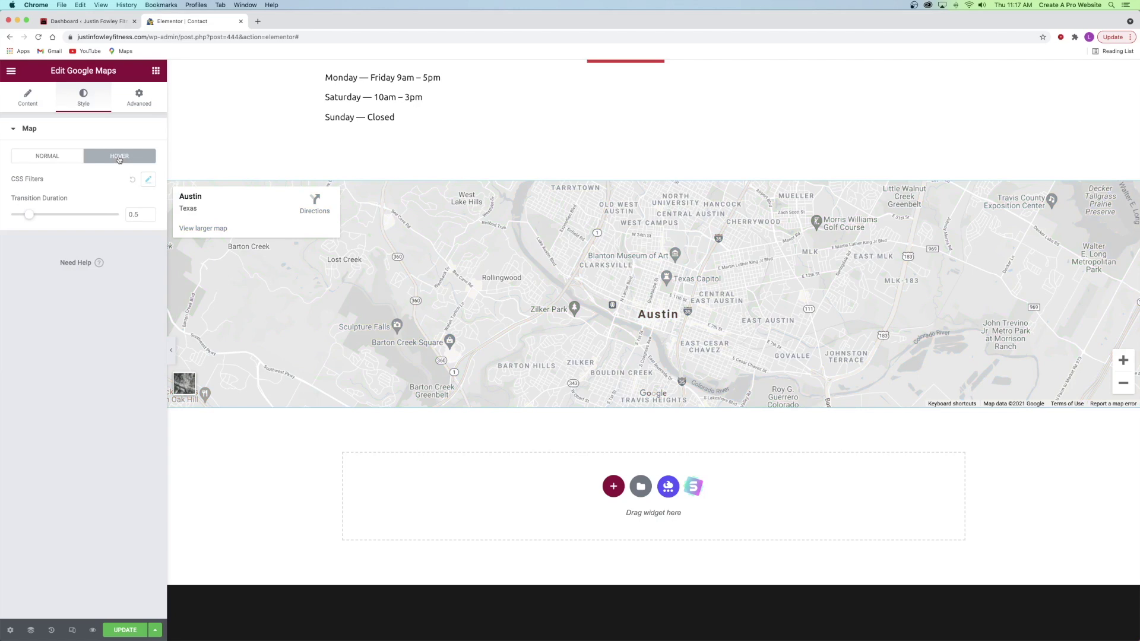
click(146, 181)
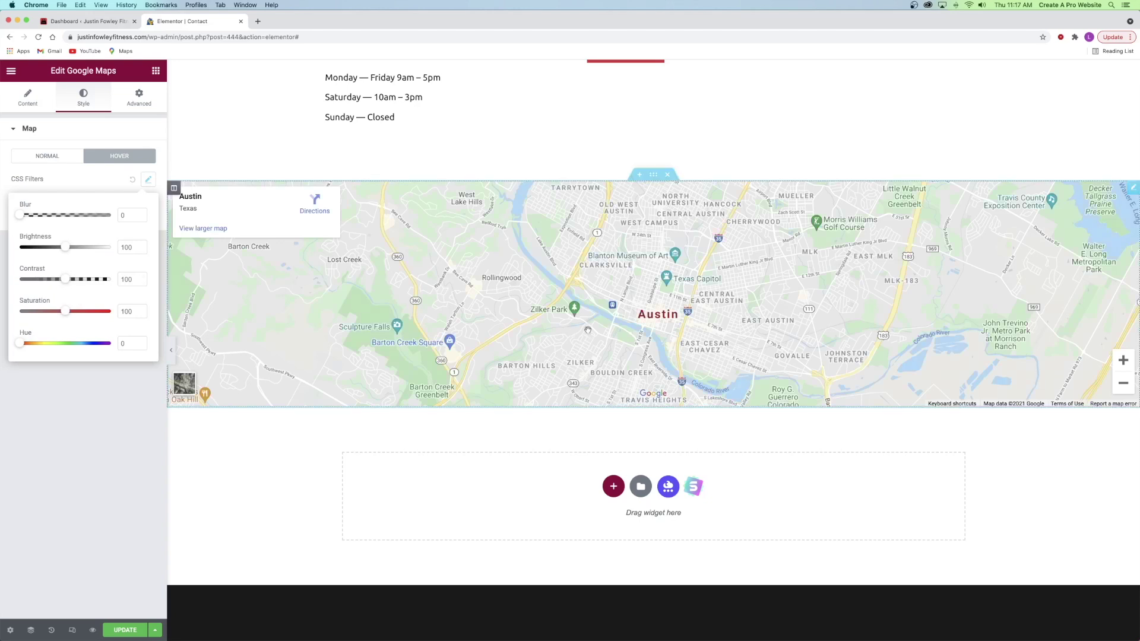
click(57, 162)
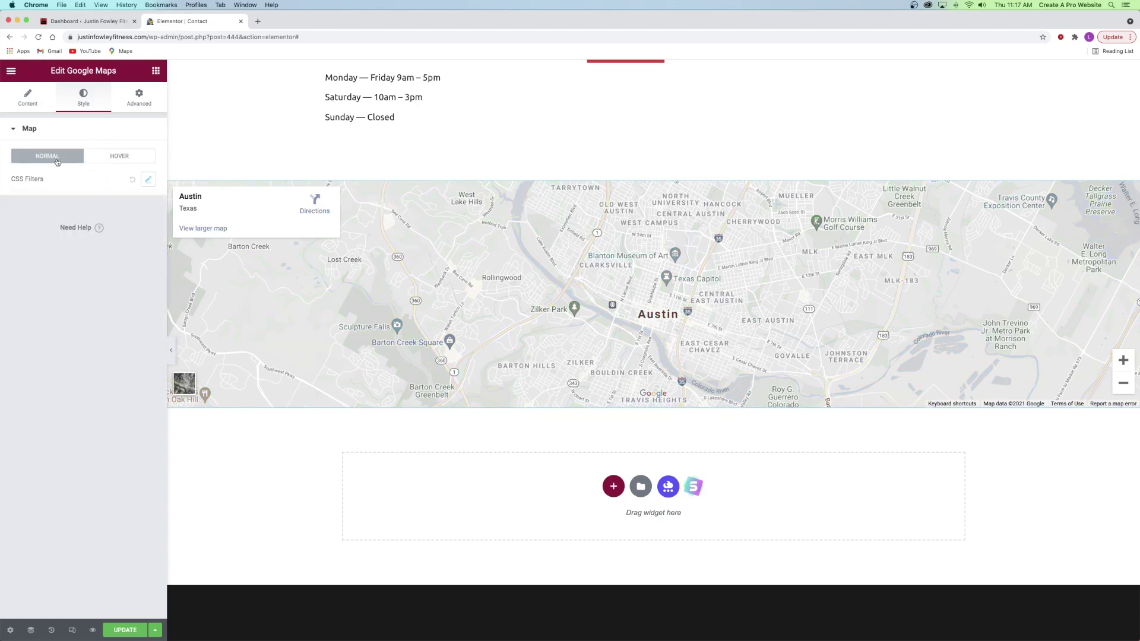
click(148, 181)
Try saturation and blur, return both to 0 for a grayscale map, and save the page
drag(21, 314, 68, 311)
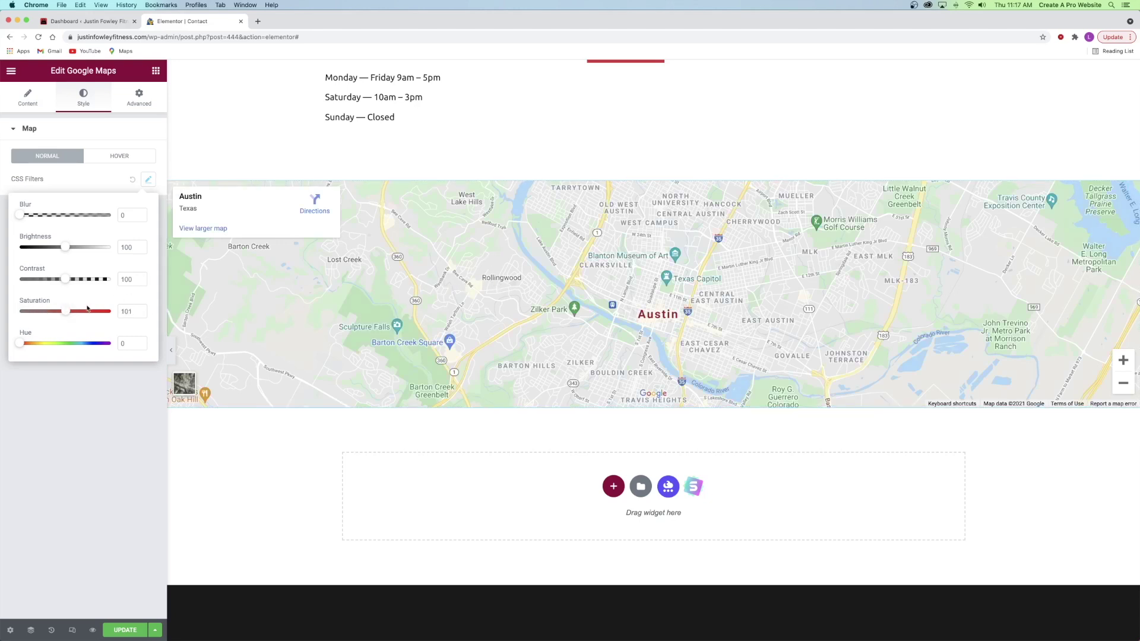
drag(71, 315, 113, 312)
drag(109, 313, 19, 314)
drag(21, 218, 38, 215)
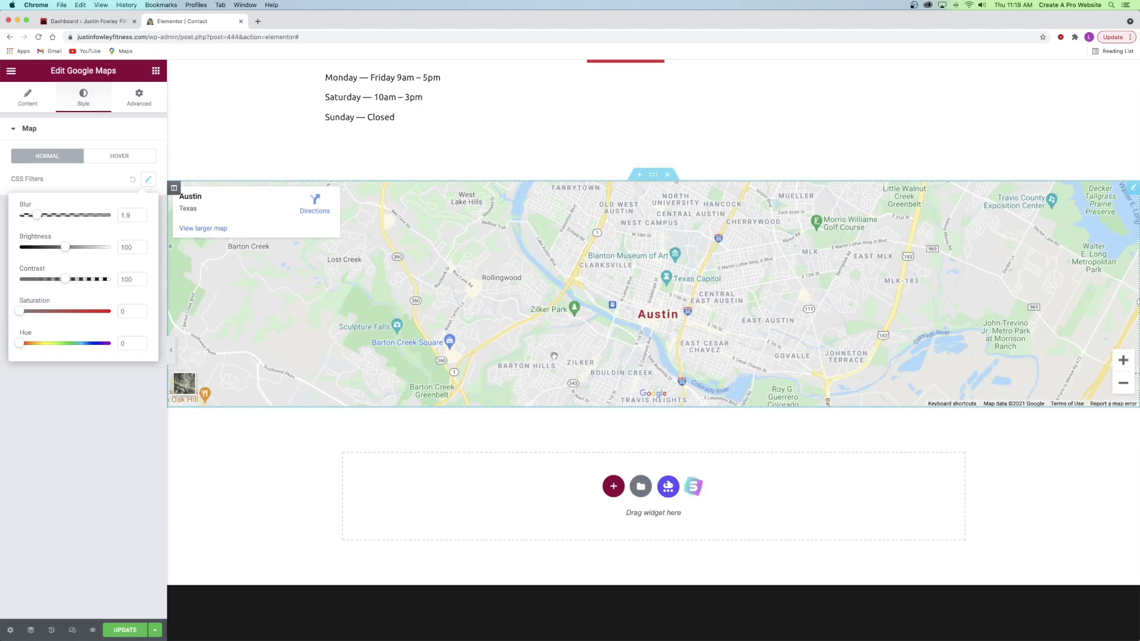
drag(37, 215, 15, 222)
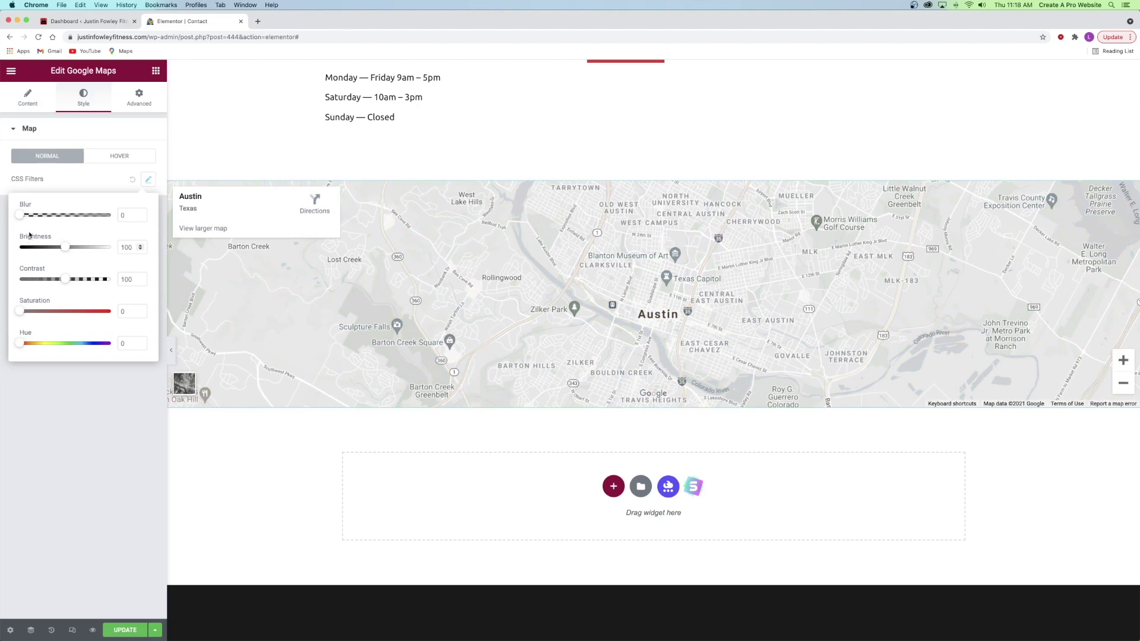
click(104, 178)
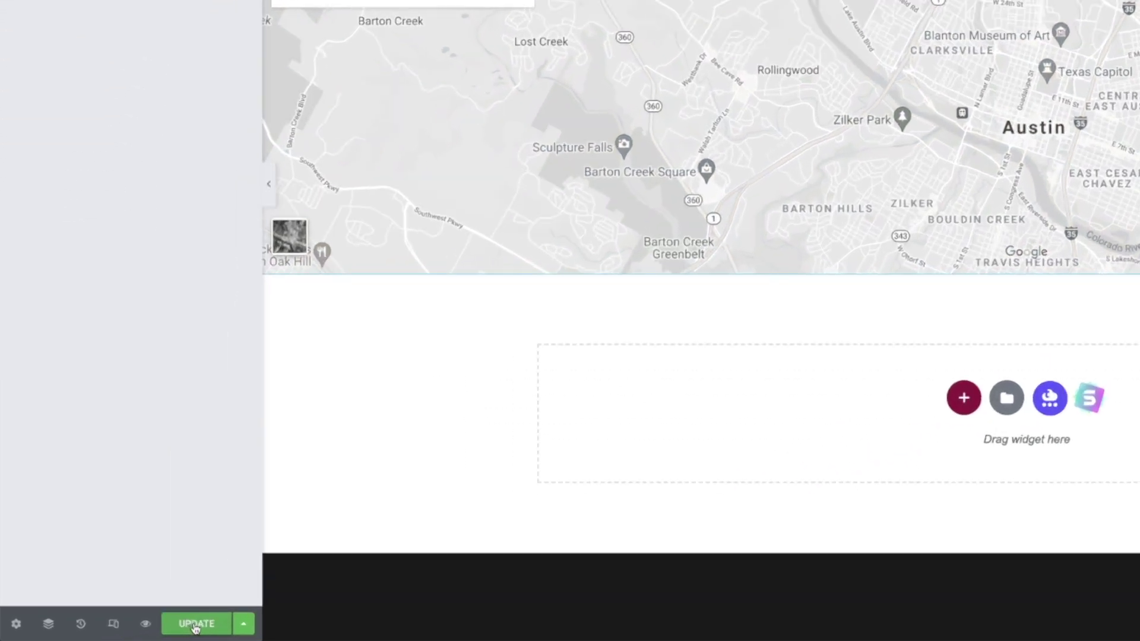
click(125, 630)
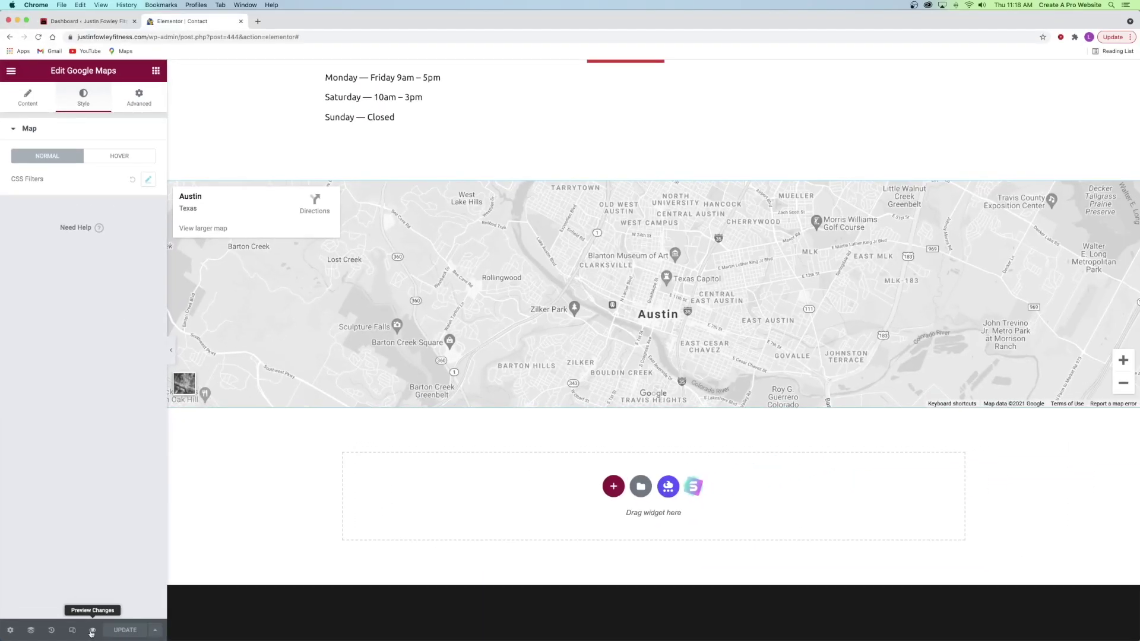
Preview the Contact page, check the map and footer, and reload the preview
click(184, 621)
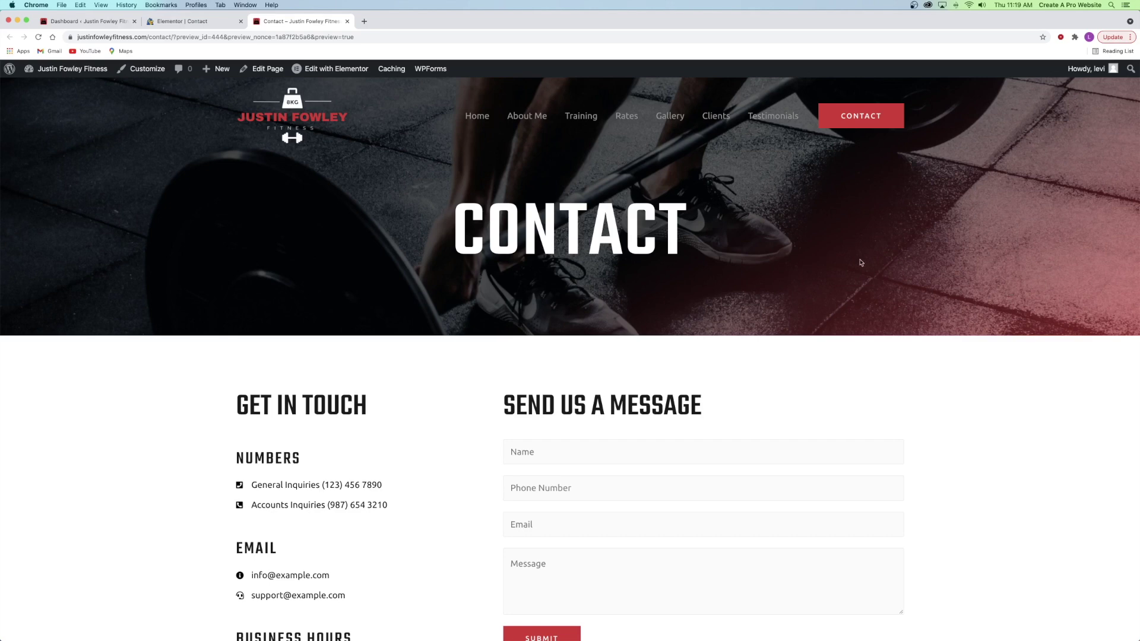
scroll(312, 176, down, 3)
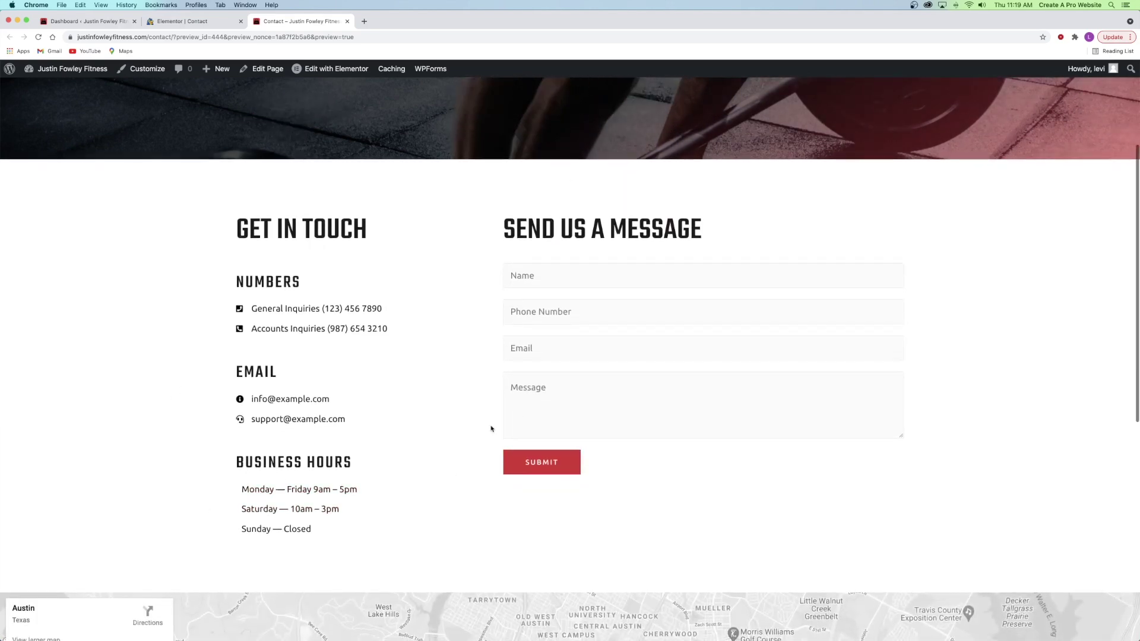
scroll(501, 394, down, 5)
scroll(499, 392, up, 1)
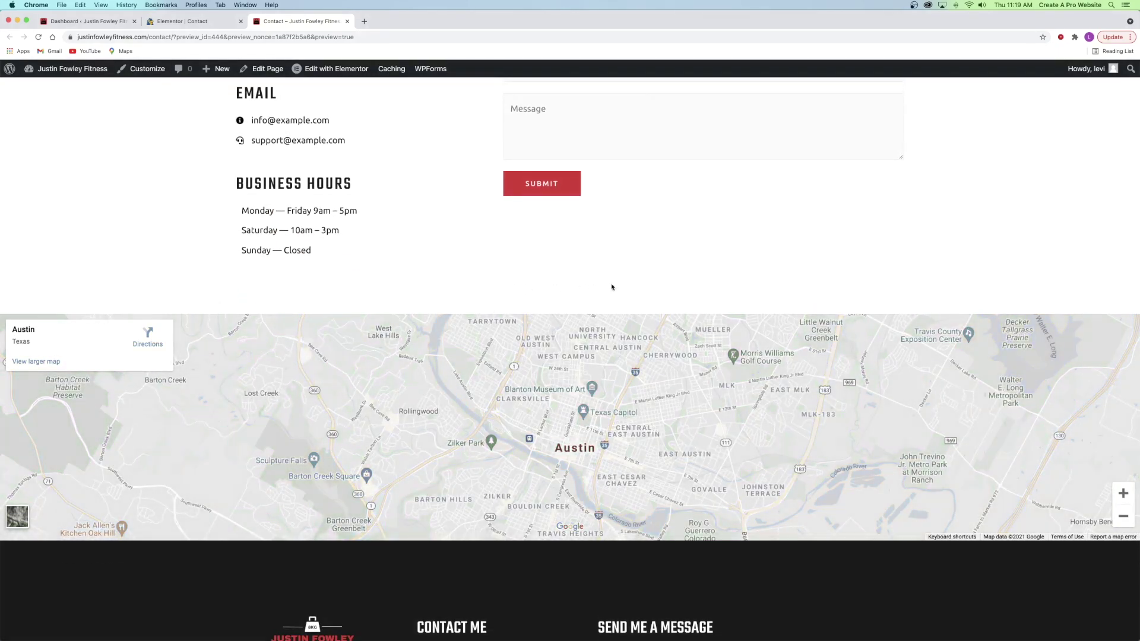
scroll(612, 287, up, 2)
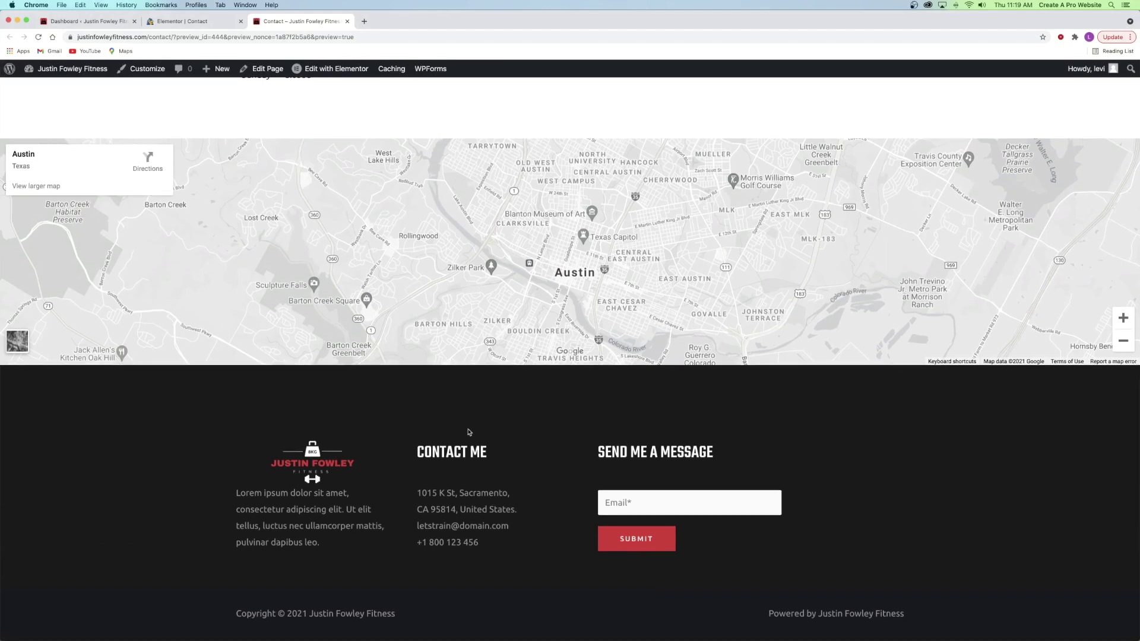
key(super+r)
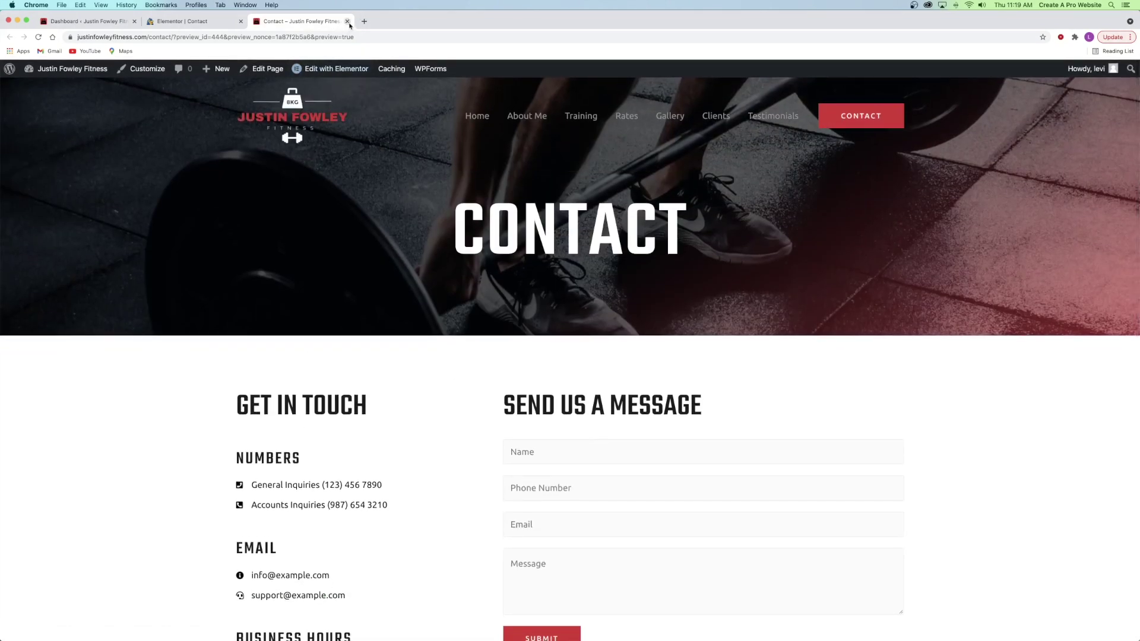
click(348, 20)
Close the Contact editor and open the Home page in Elementor from a new All Pages tab
click(241, 22)
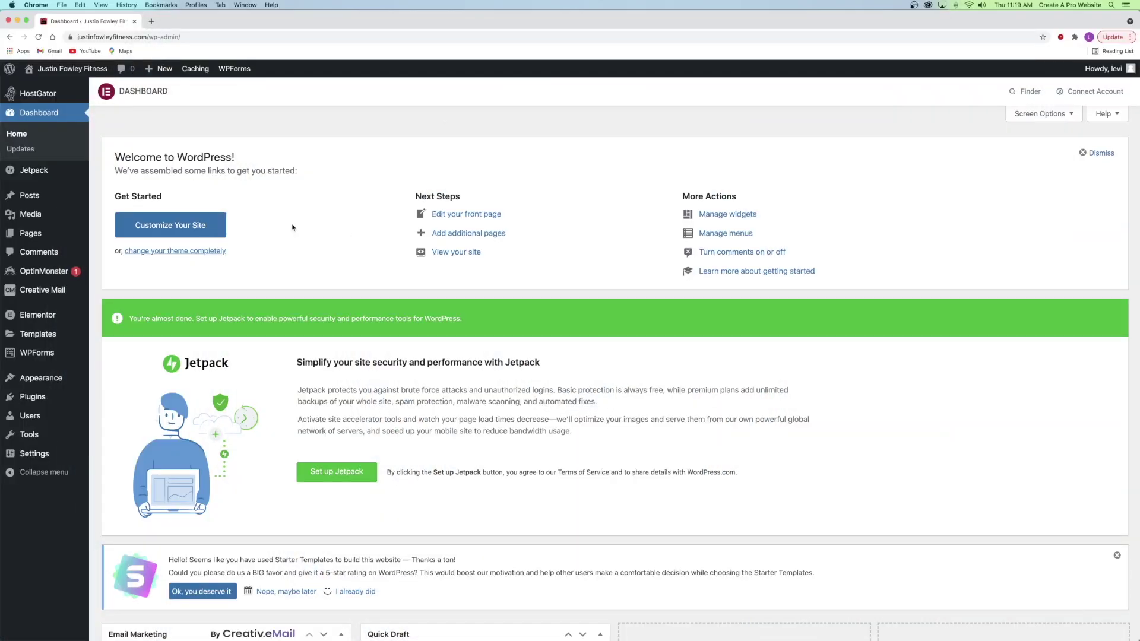
mouse_move(45, 237)
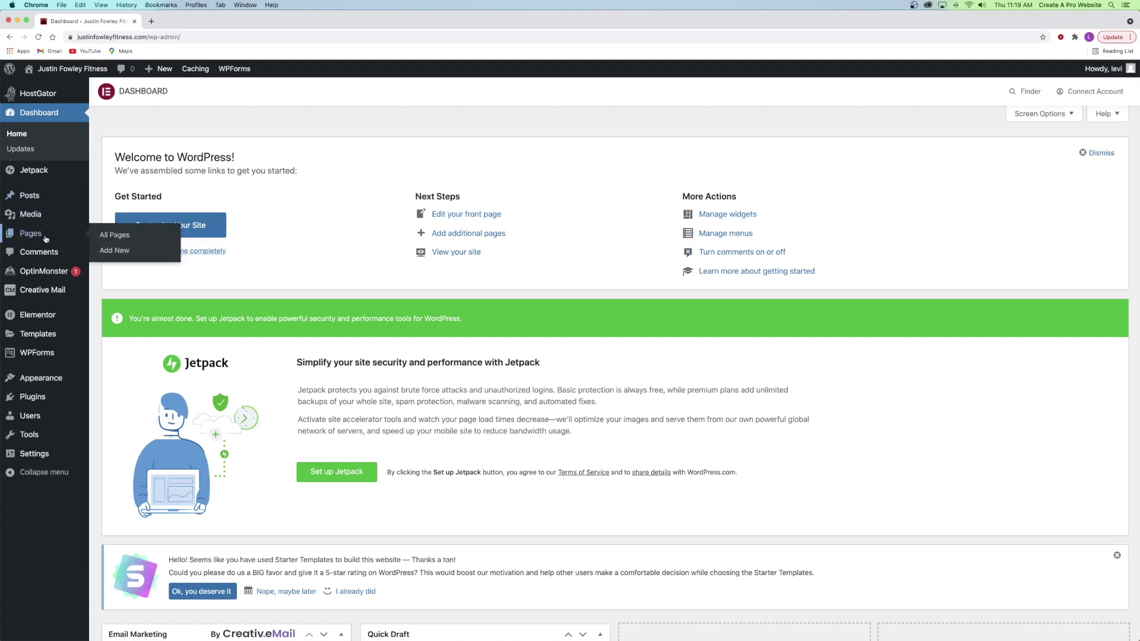
right_click(116, 234)
click(154, 236)
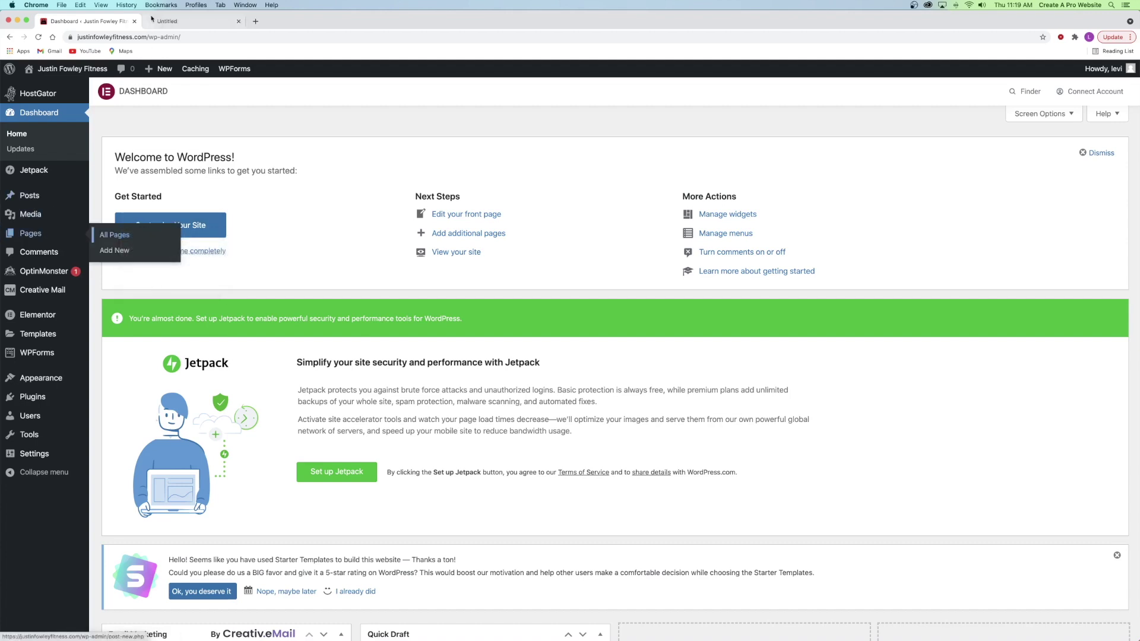
click(176, 21)
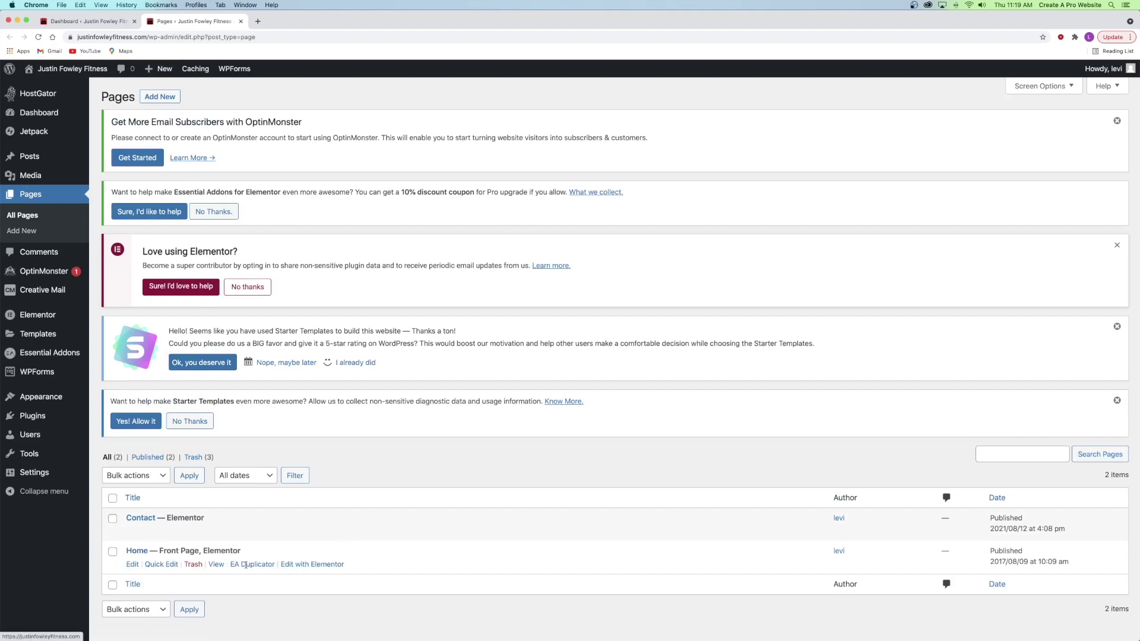
click(319, 565)
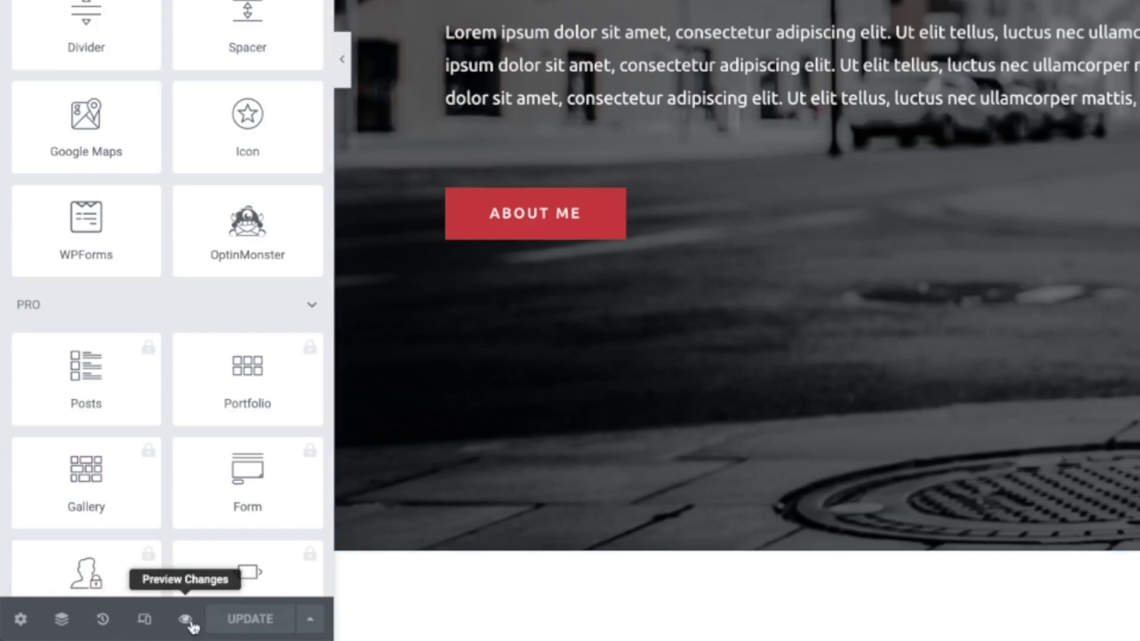
click(145, 621)
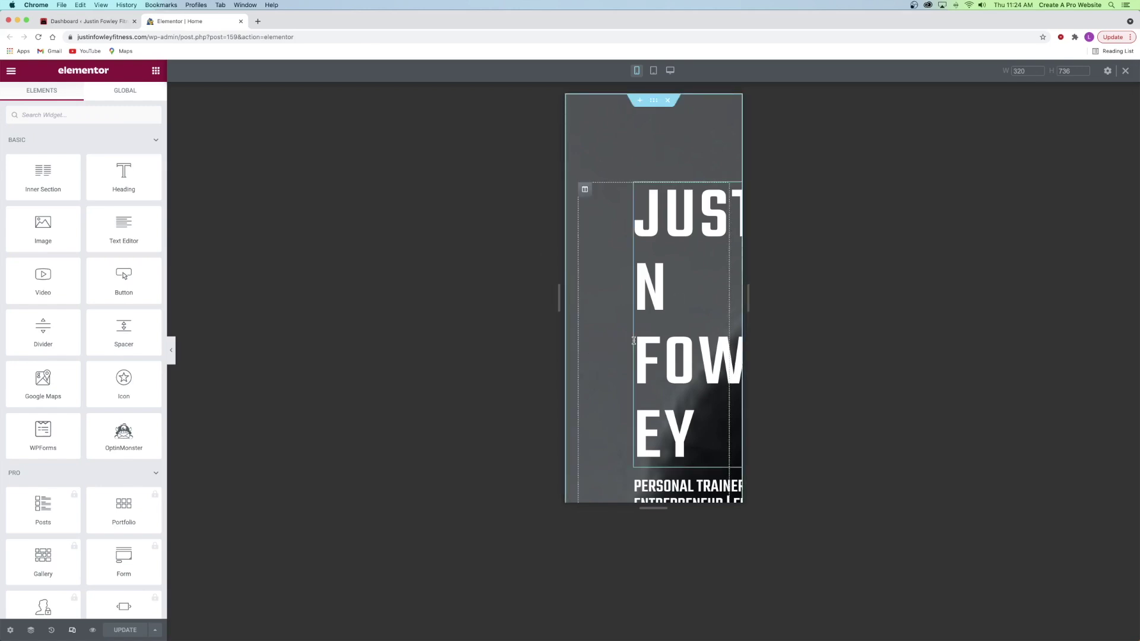
scroll(682, 348, down, 15)
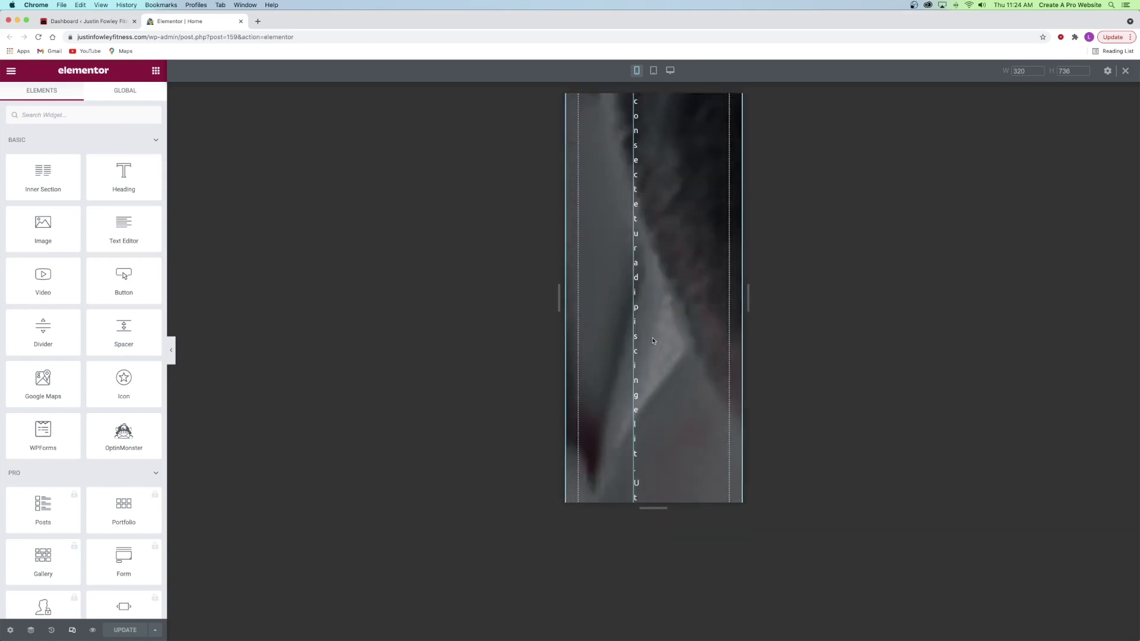
scroll(653, 340, down, 10)
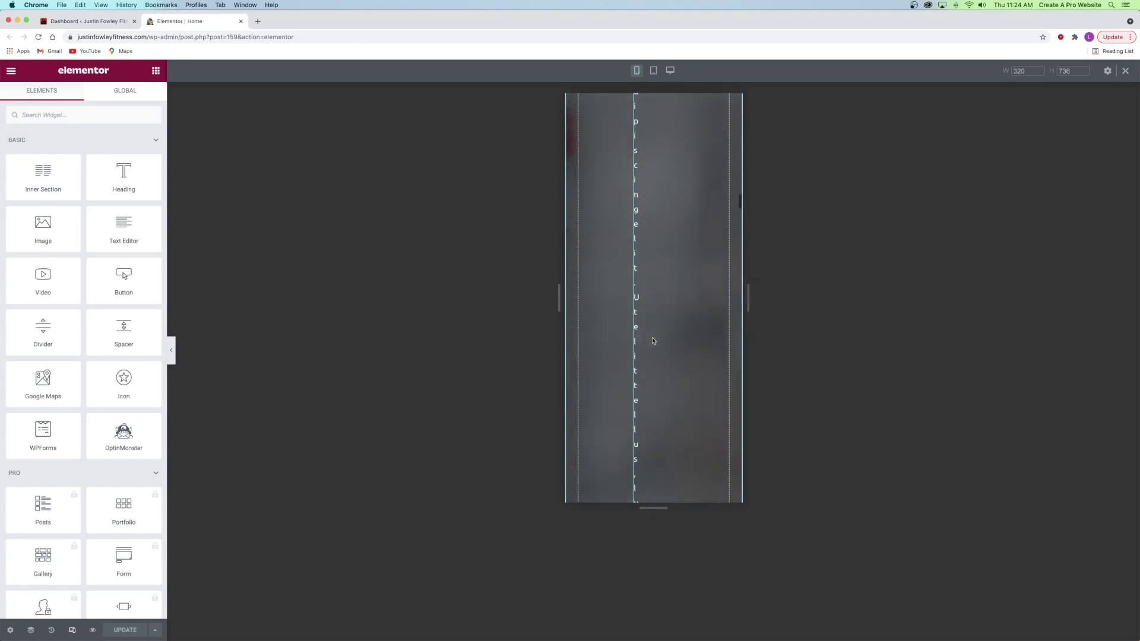
scroll(653, 340, down, 10)
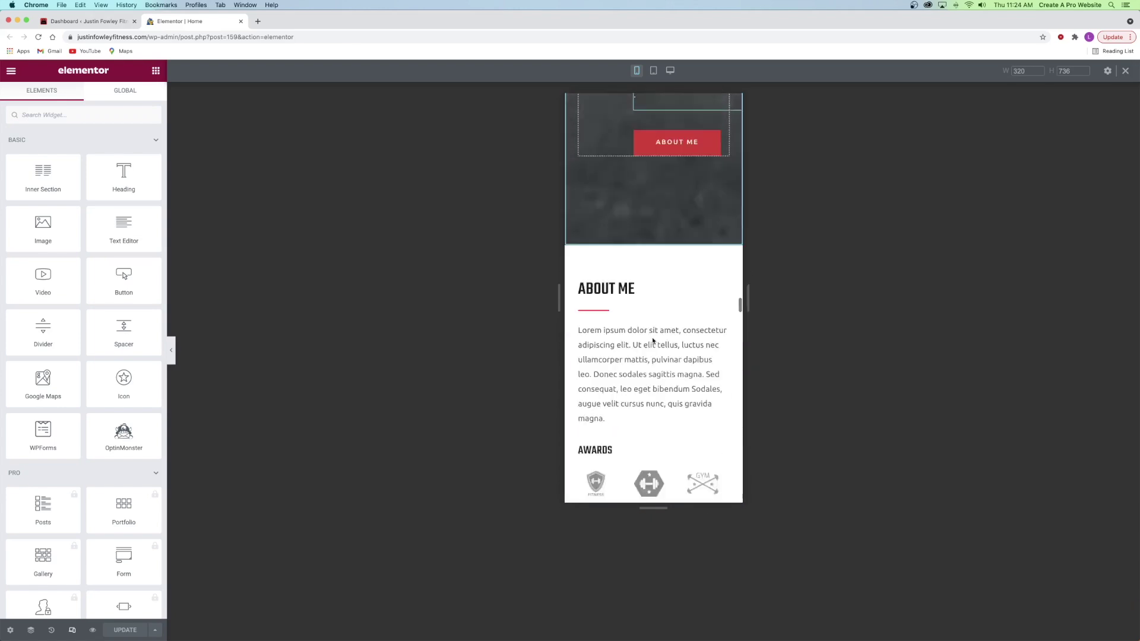
scroll(653, 340, up, 10)
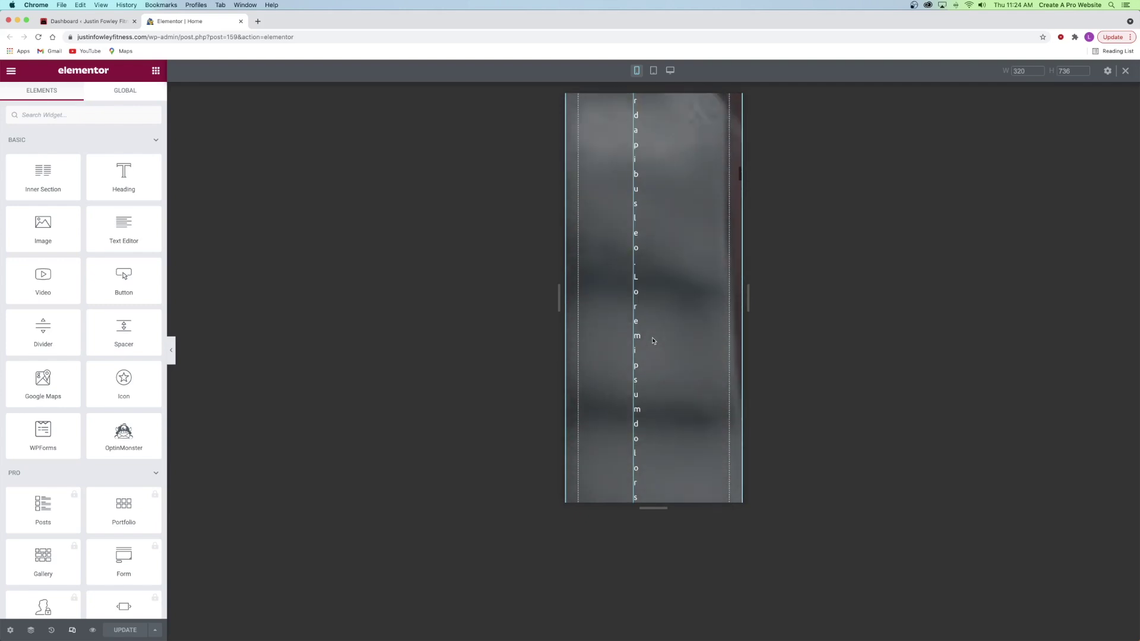
scroll(653, 340, down, 10)
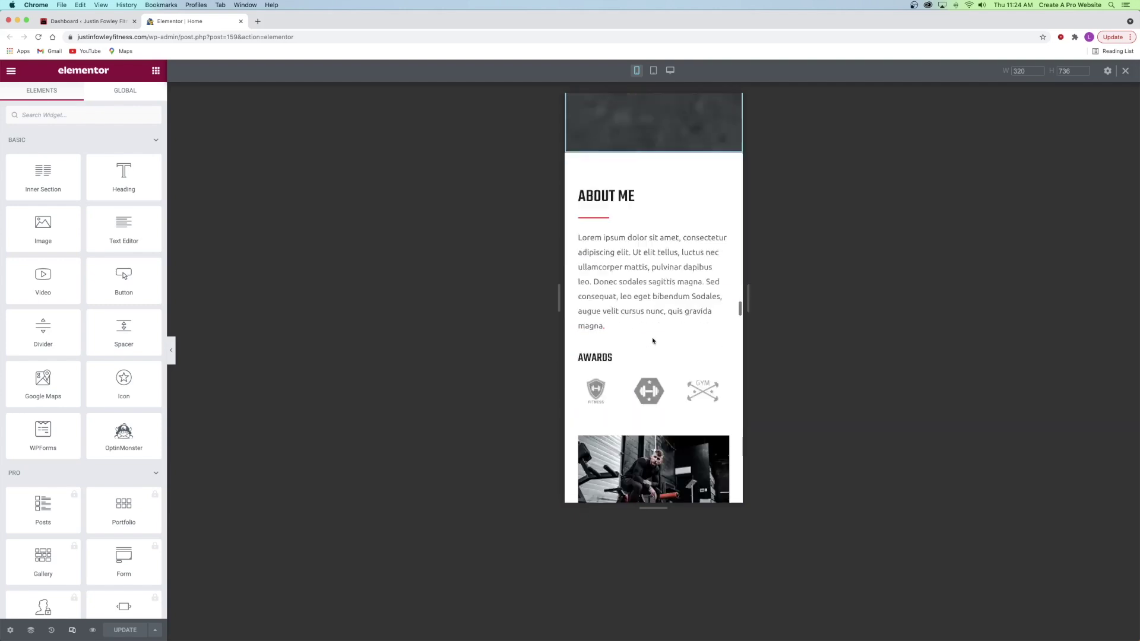
scroll(653, 341, up, 5)
scroll(653, 340, down, 3)
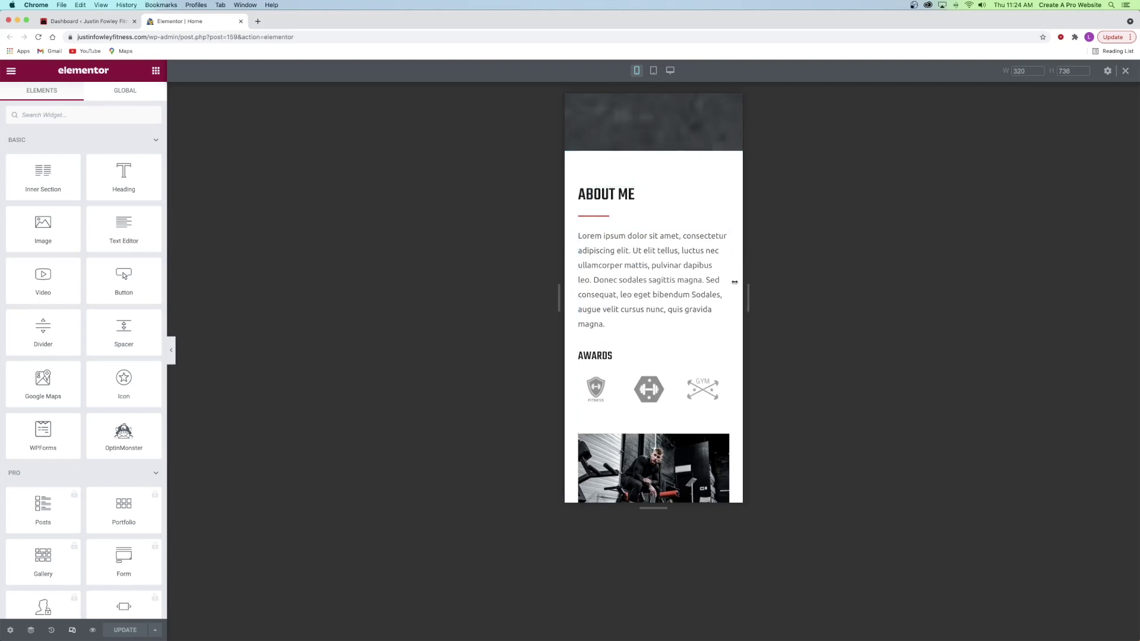
scroll(730, 284, down, 5)
scroll(730, 283, down, 10)
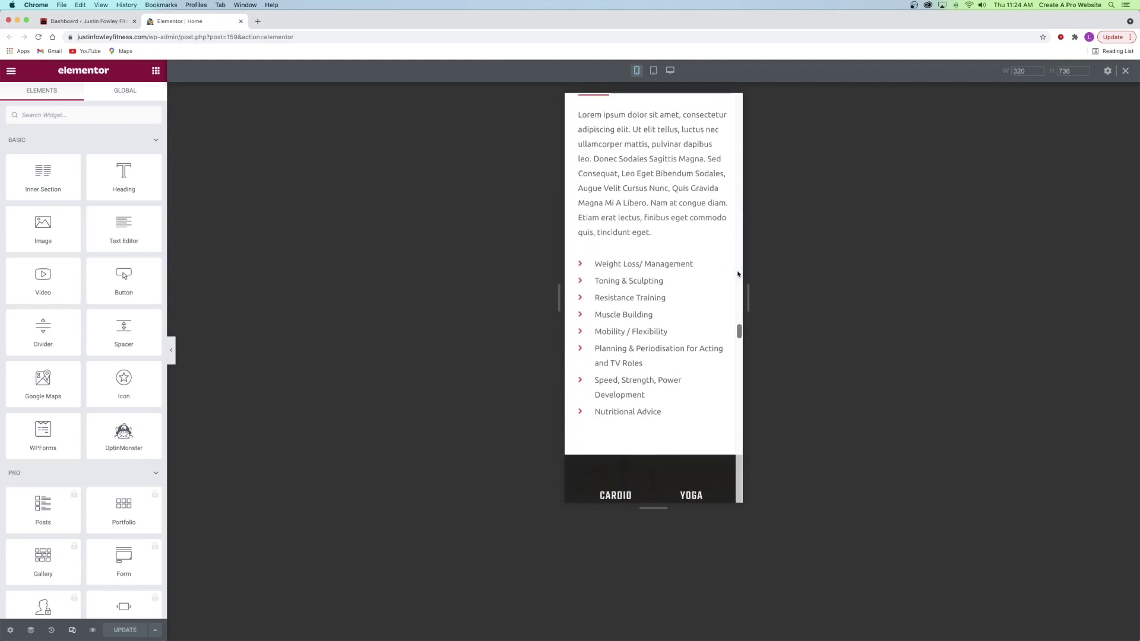
scroll(738, 273, down, 10)
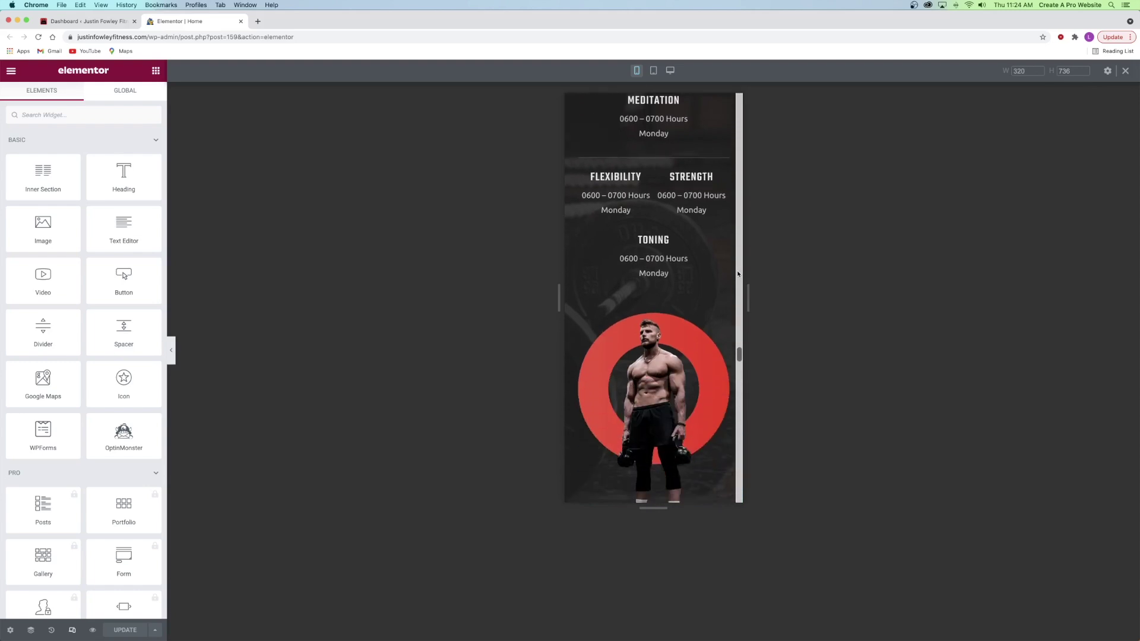
scroll(738, 274, down, 10)
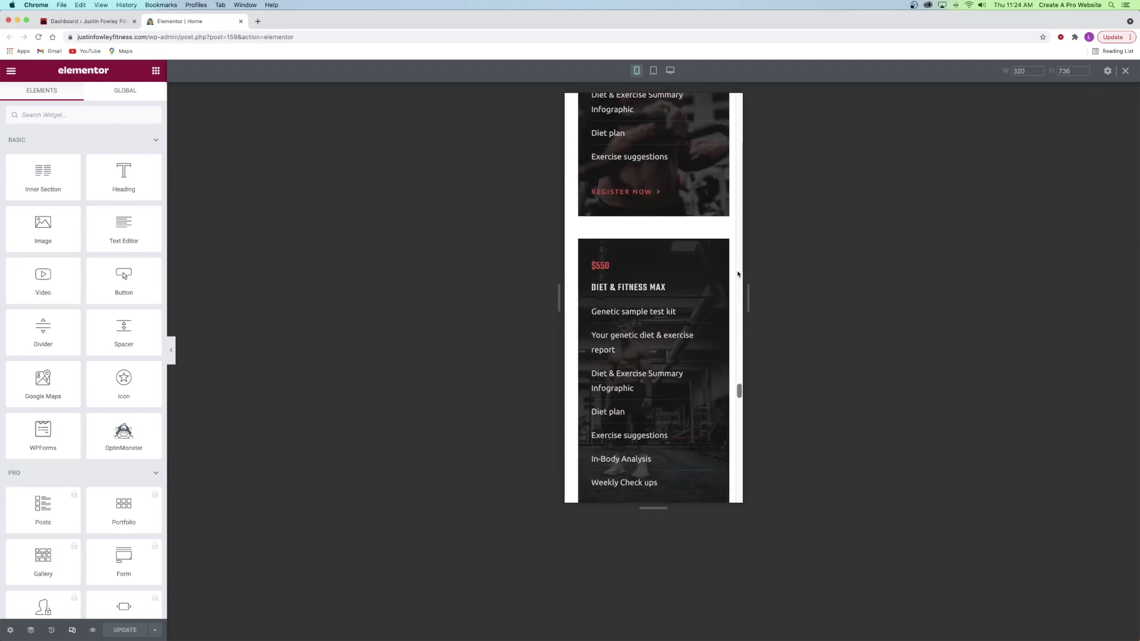
scroll(738, 274, down, 6)
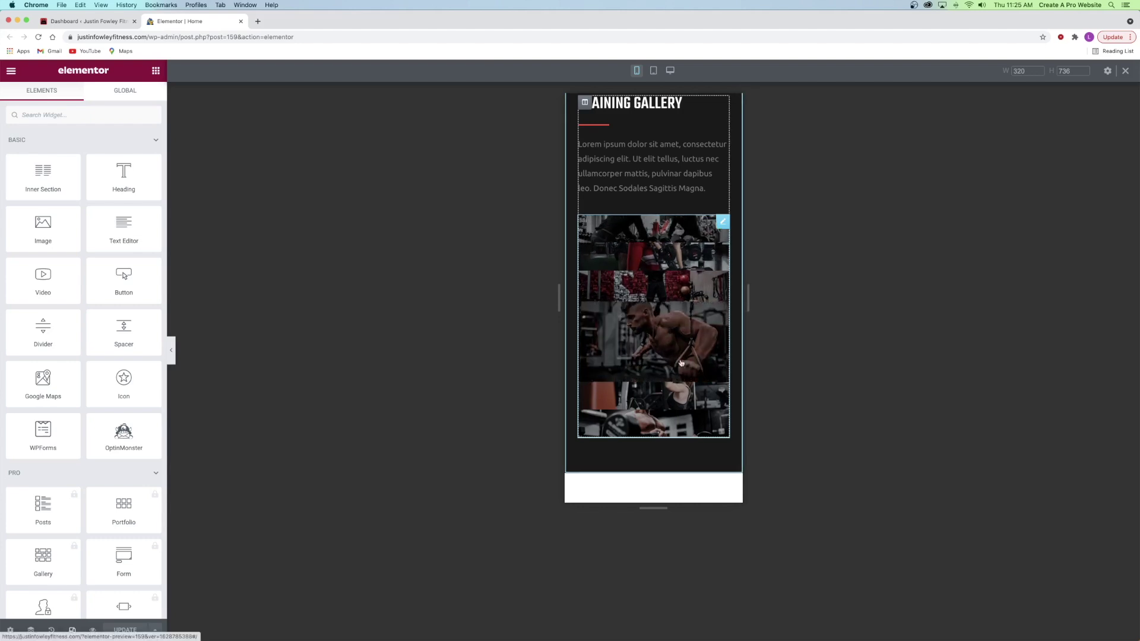
scroll(681, 306, down, 3)
scroll(682, 306, down, 15)
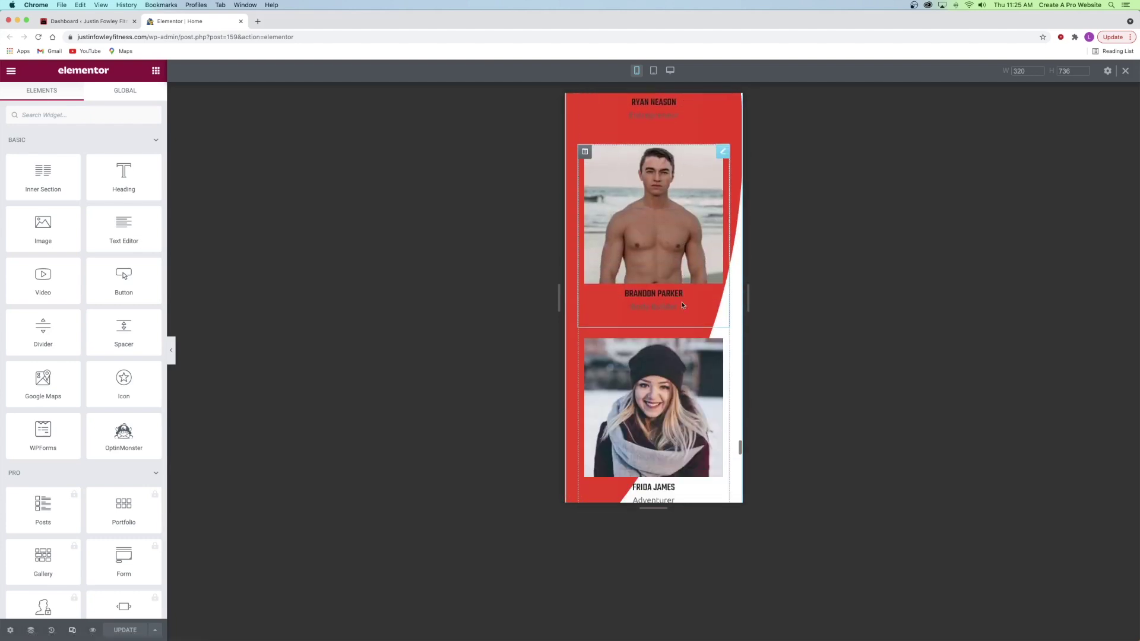
scroll(683, 306, down, 8)
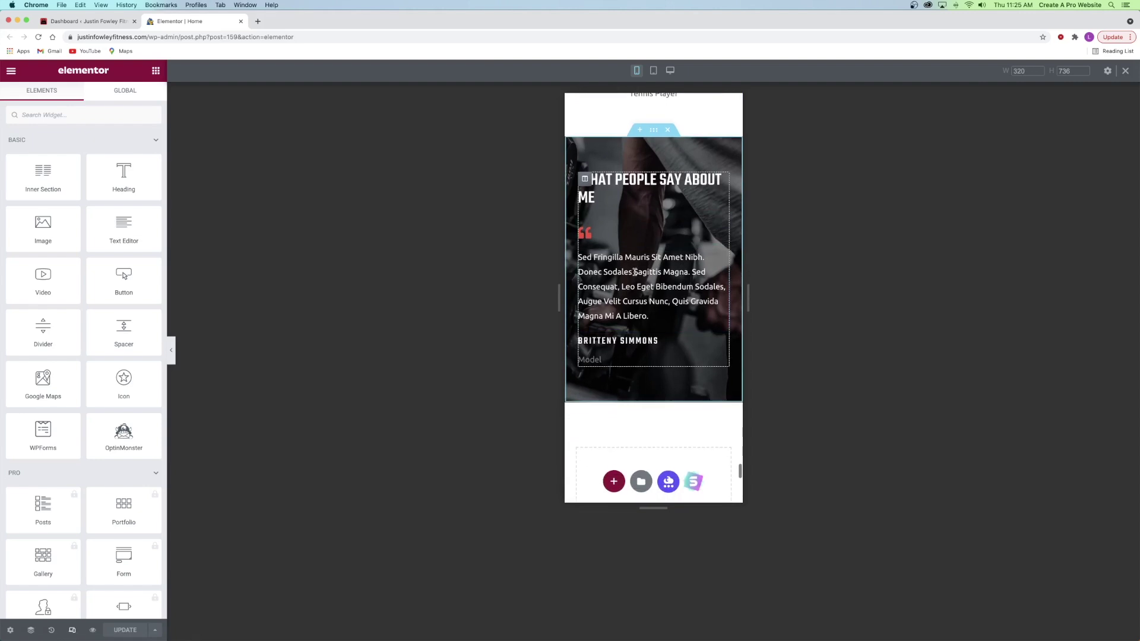
scroll(638, 319, down, 5)
scroll(641, 320, up, 20)
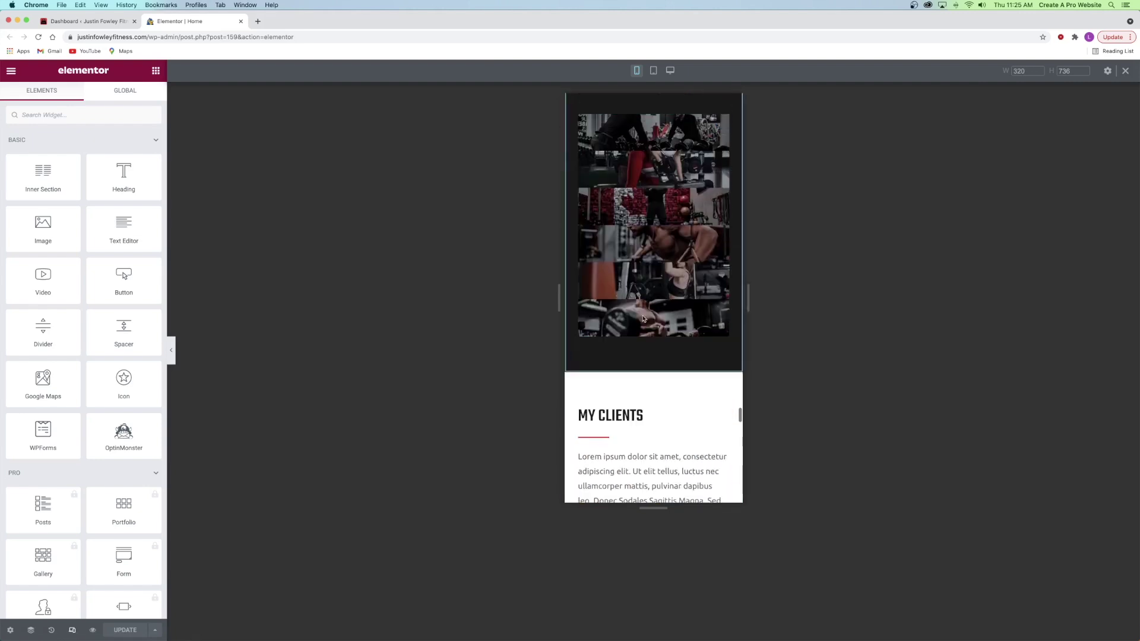
scroll(643, 319, up, 15)
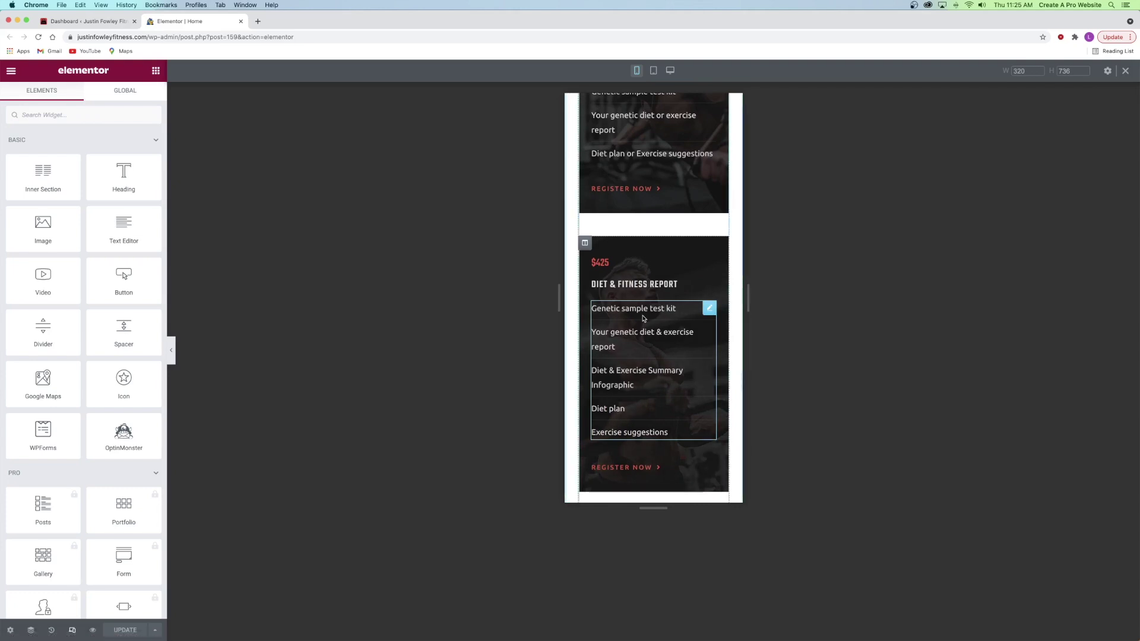
scroll(647, 317, up, 20)
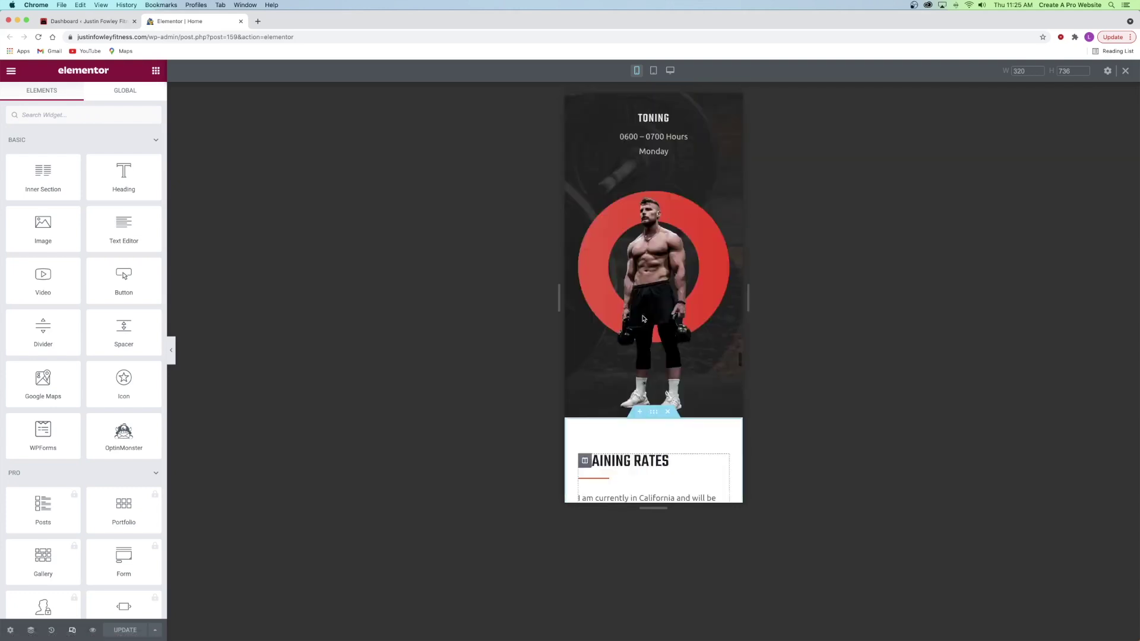
scroll(653, 314, up, 10)
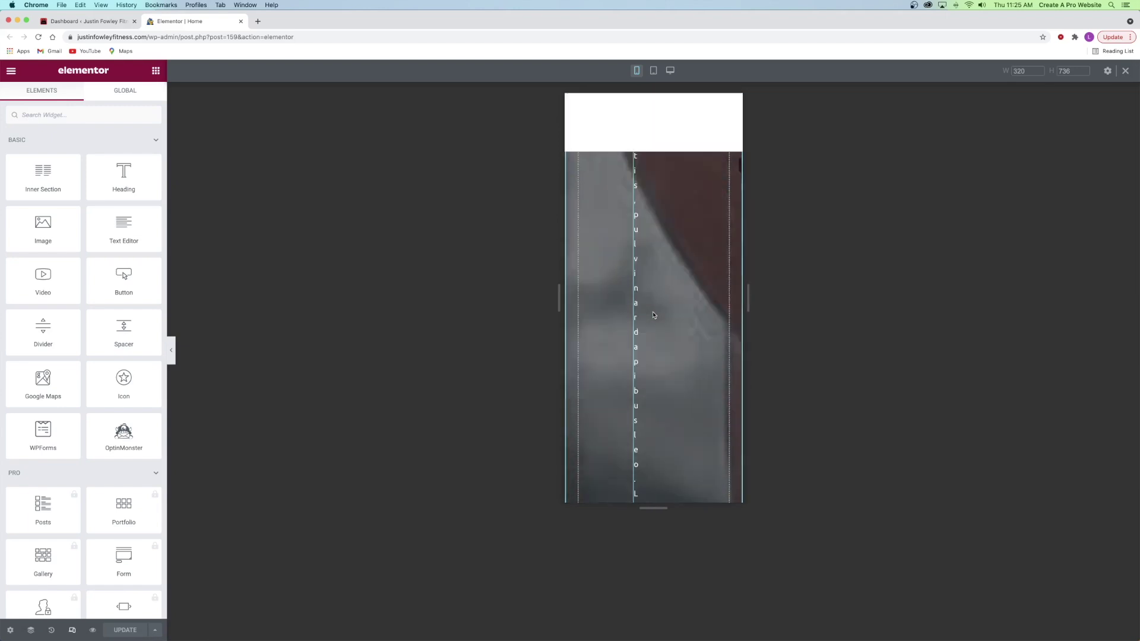
scroll(653, 314, up, 2)
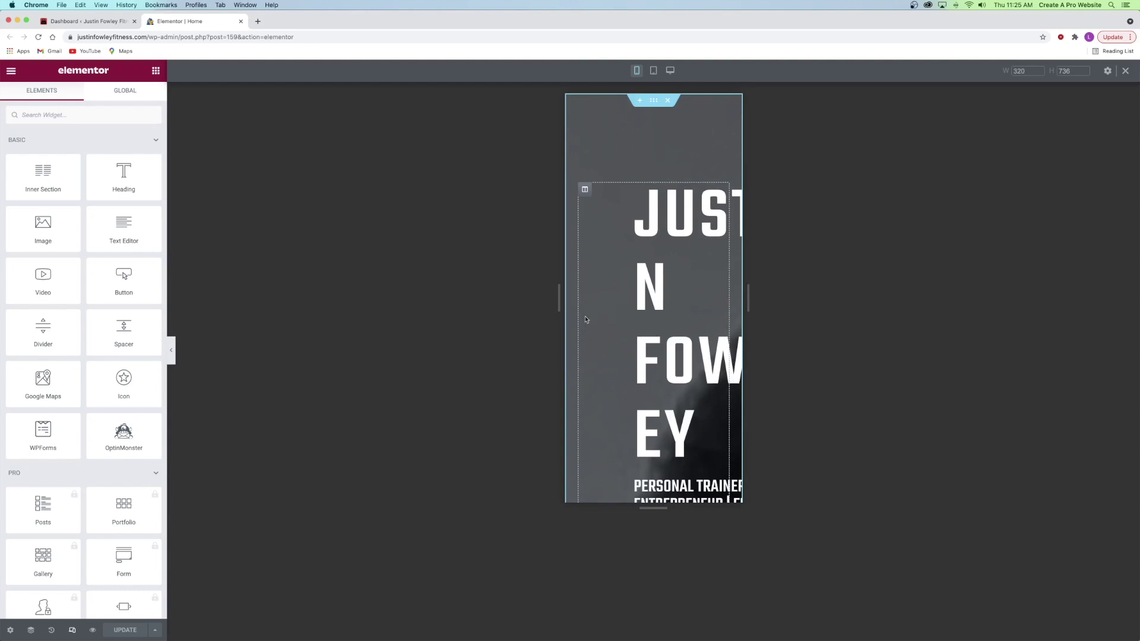
scroll(588, 319, down, 15)
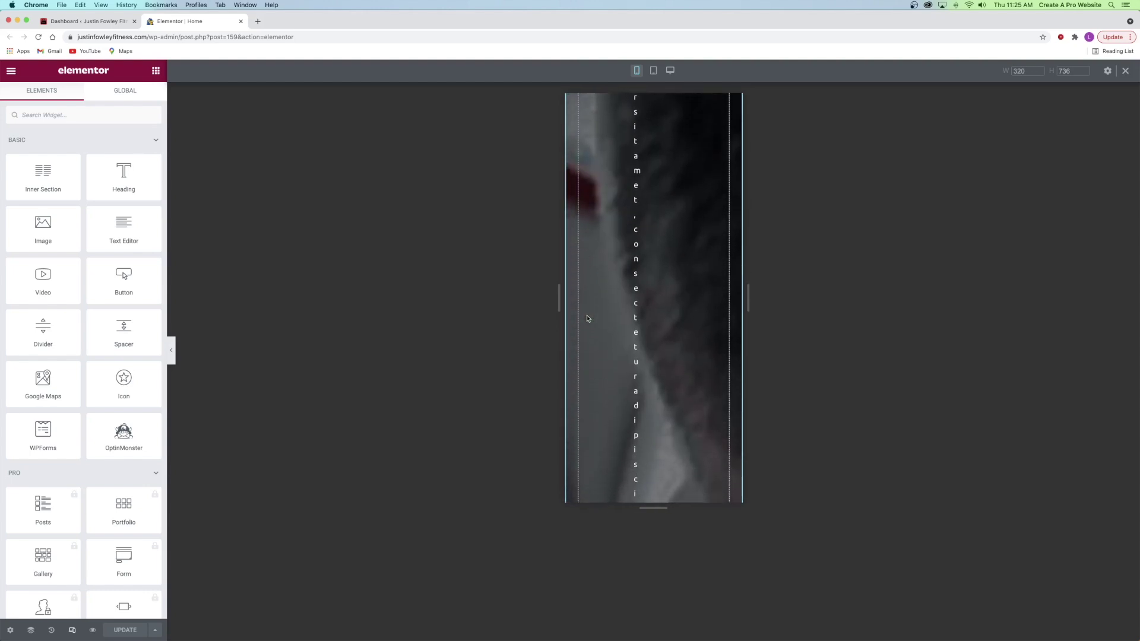
Open the squeezed Text Editor widget's Advanced margin and padding settings
right_click(650, 298)
click(687, 307)
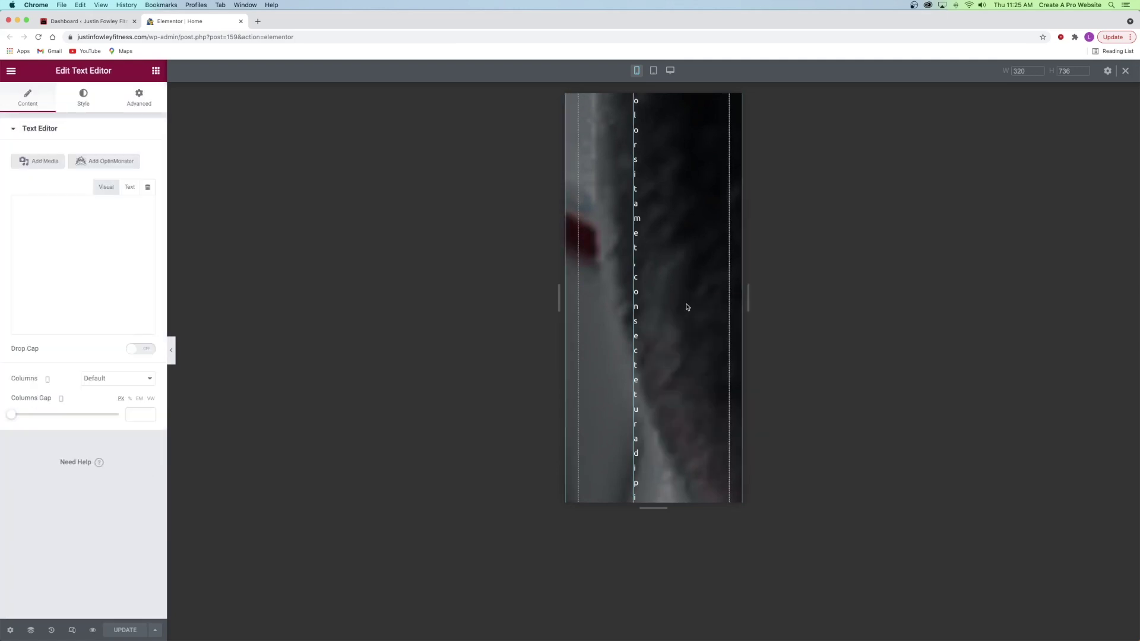
click(136, 105)
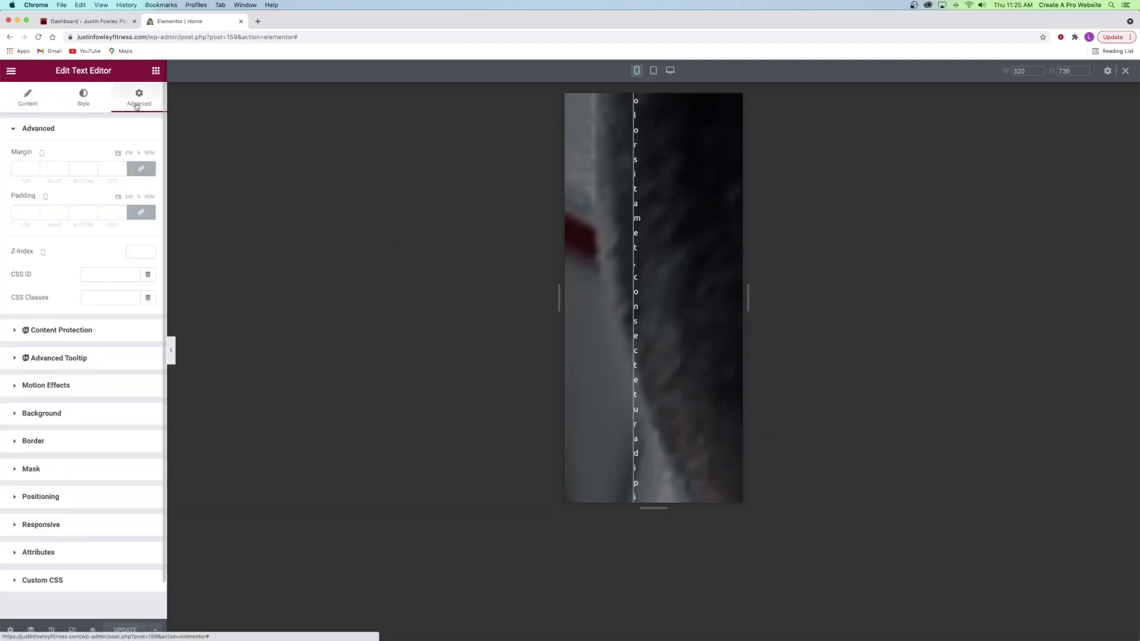
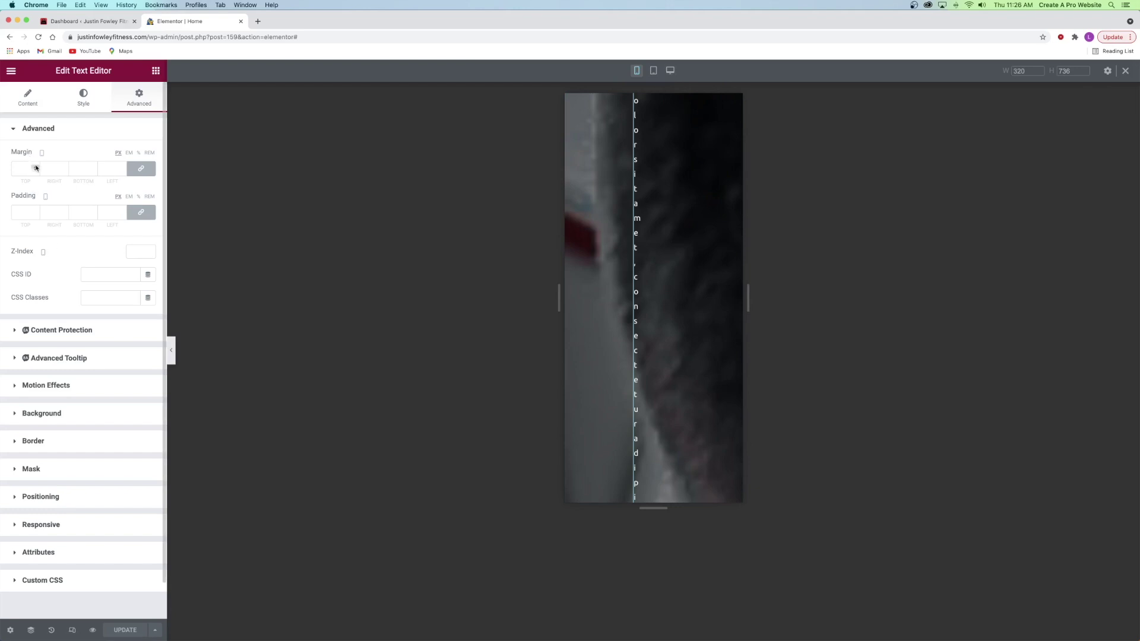
Set the hero paragraph's Advanced-tab margin and padding to 0 on all sides
click(36, 169)
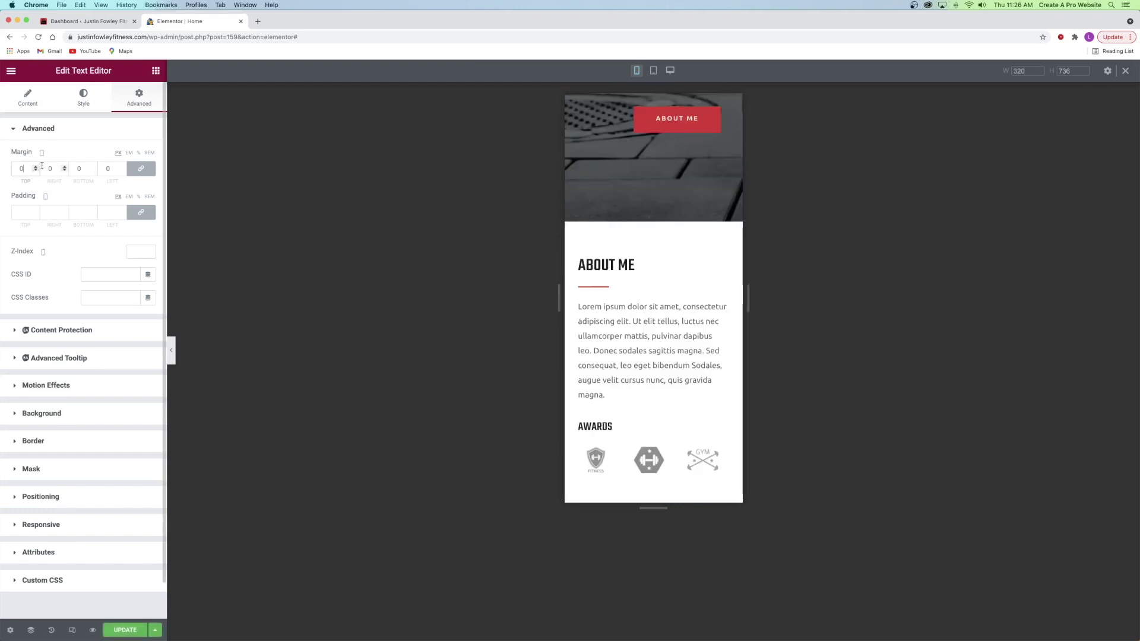
scroll(627, 181, up, 6)
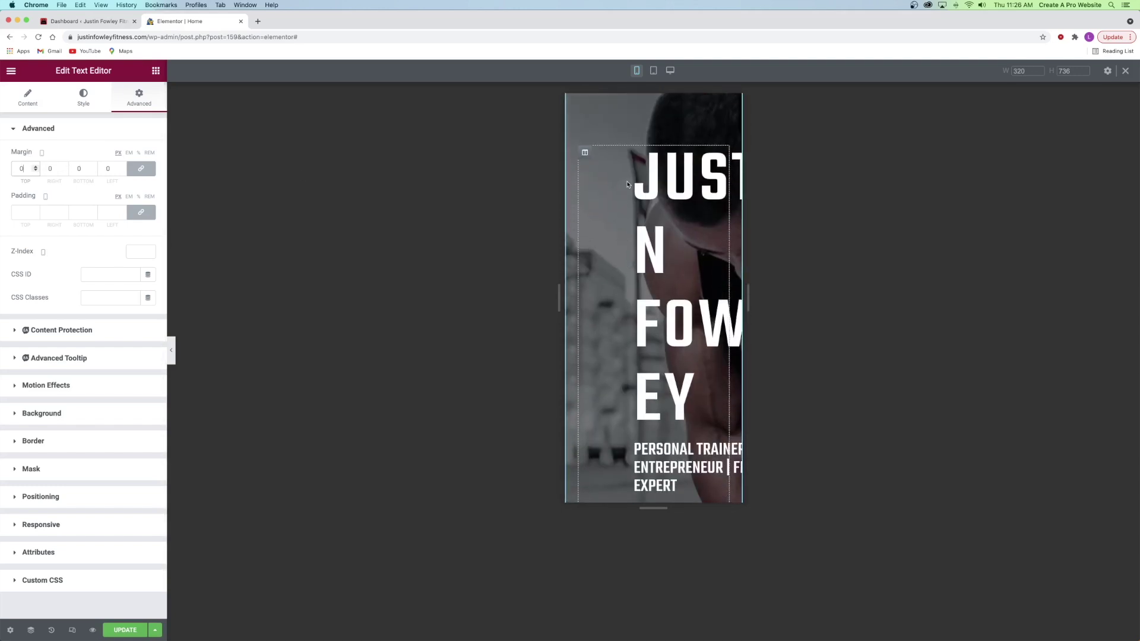
scroll(629, 185, down, 2)
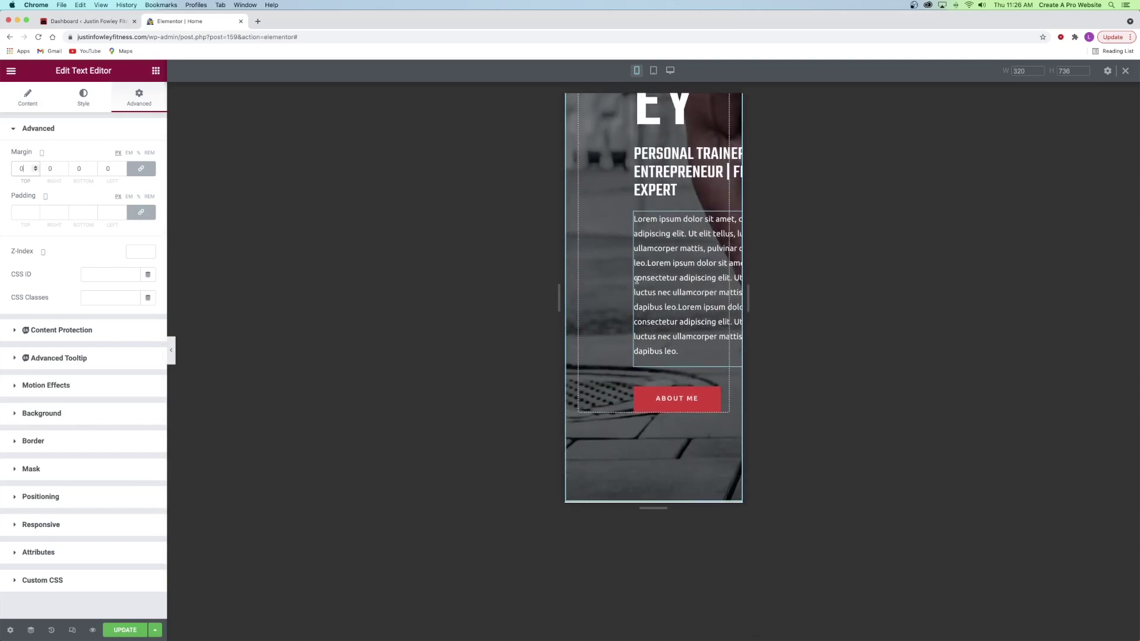
scroll(639, 281, up, 5)
scroll(638, 280, down, 5)
scroll(638, 280, up, 5)
scroll(640, 282, down, 5)
scroll(641, 283, up, 1)
scroll(641, 282, up, 5)
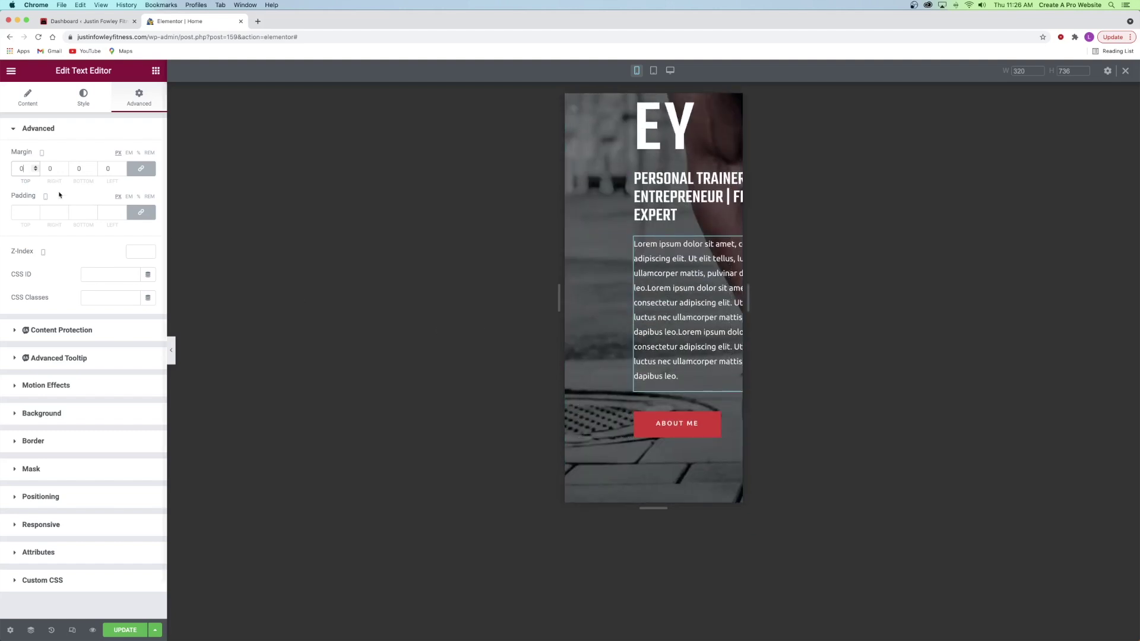
click(35, 211)
click(35, 214)
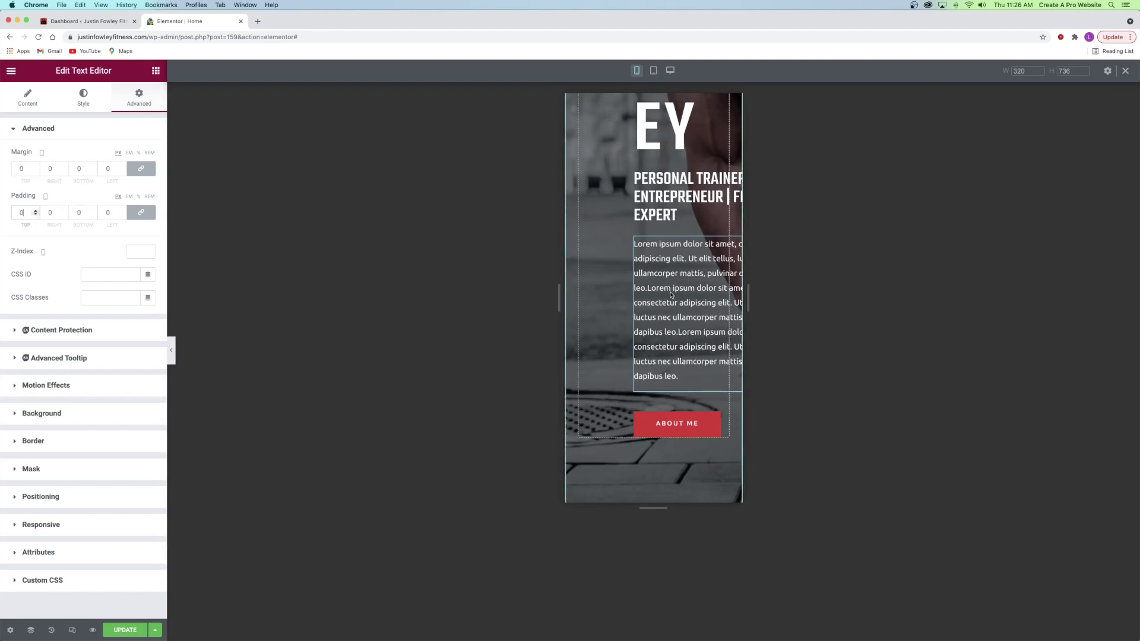
scroll(671, 295, up, 5)
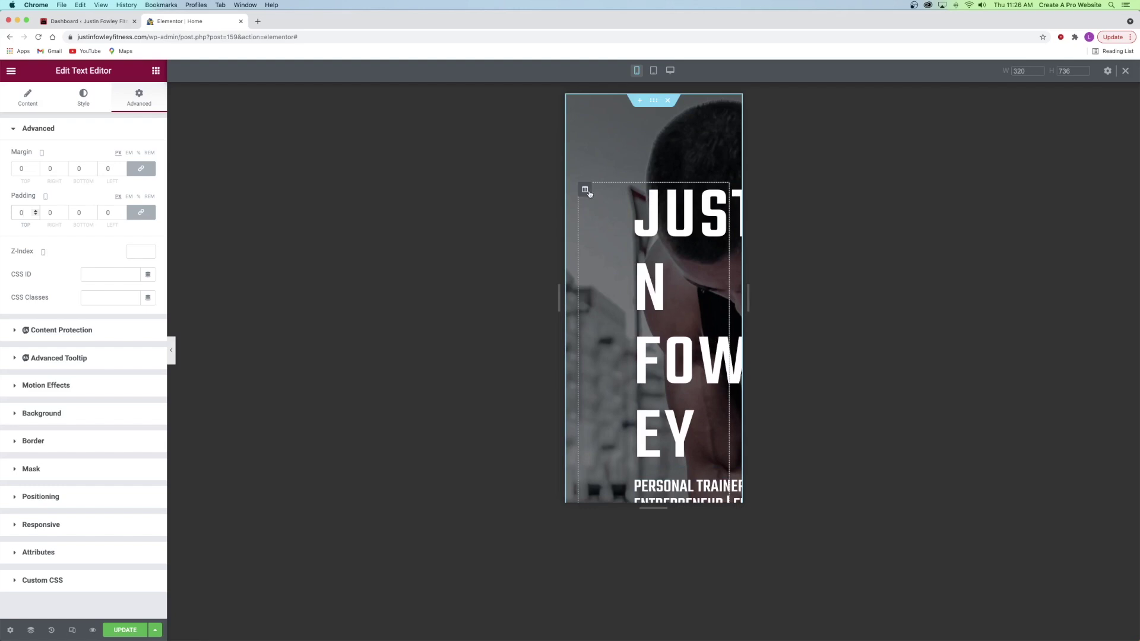
Set the hero column's margin and padding to 0 on all sides
right_click(590, 193)
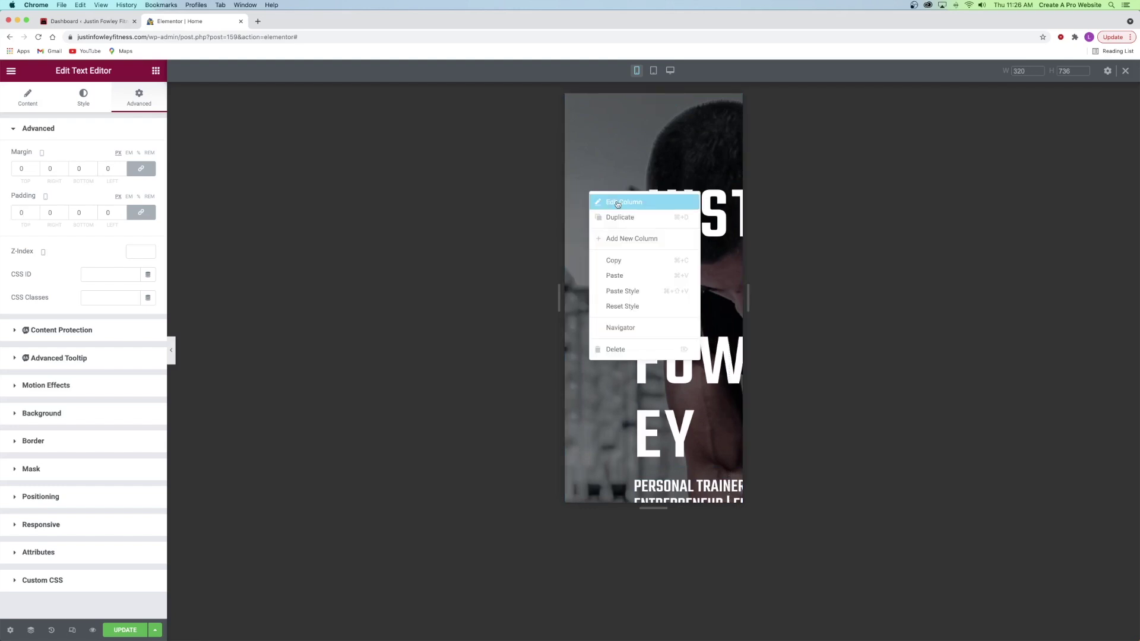
click(615, 200)
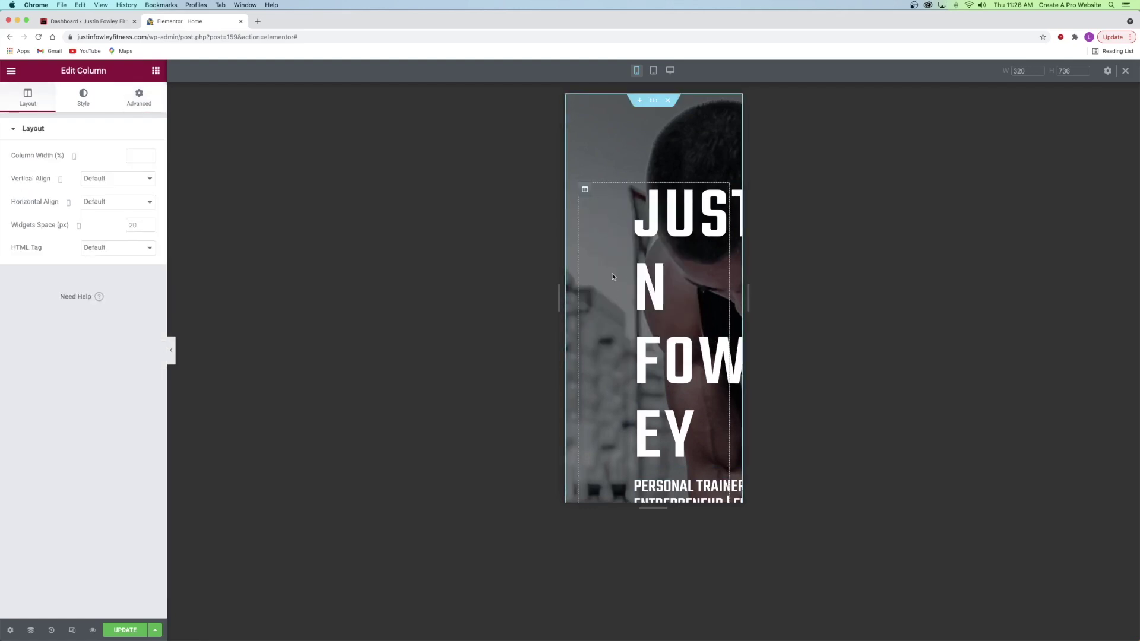
click(143, 102)
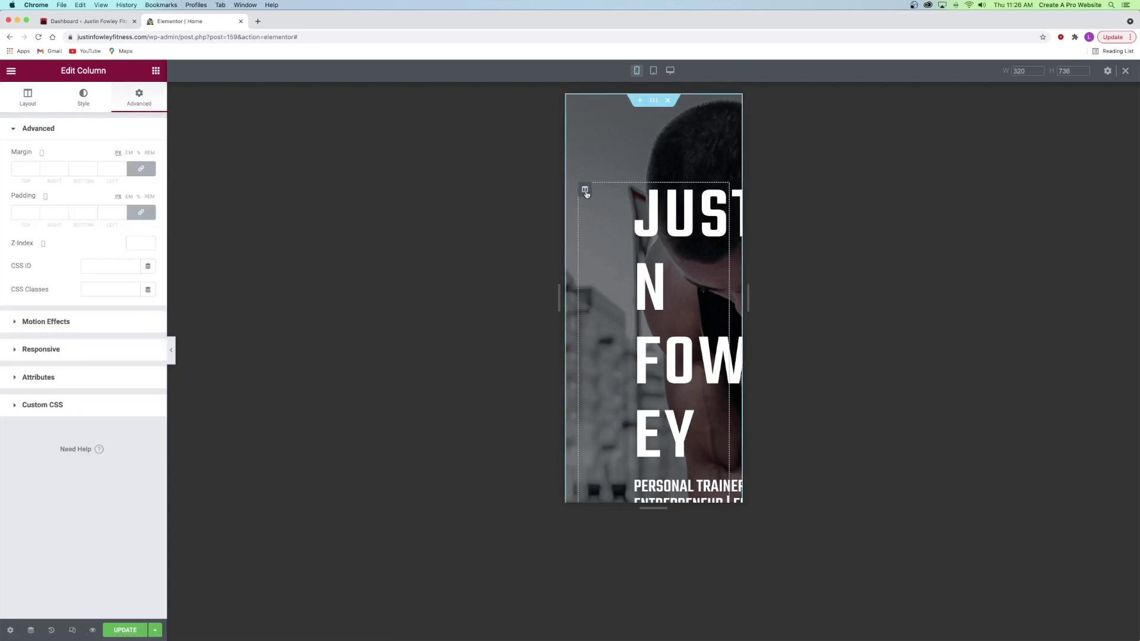
click(36, 170)
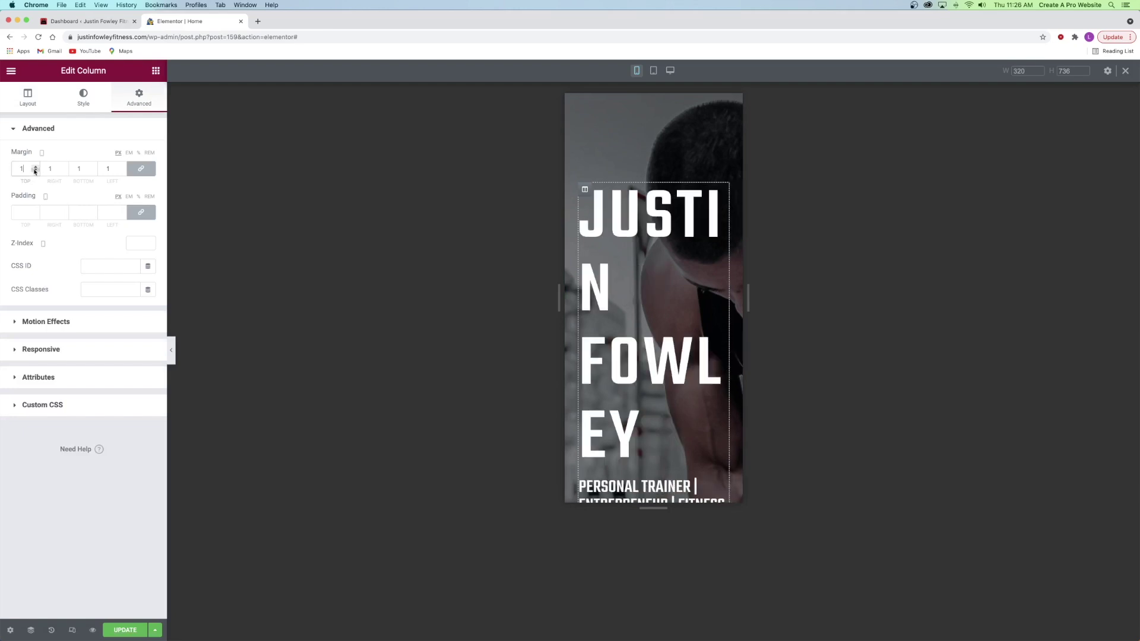
click(37, 213)
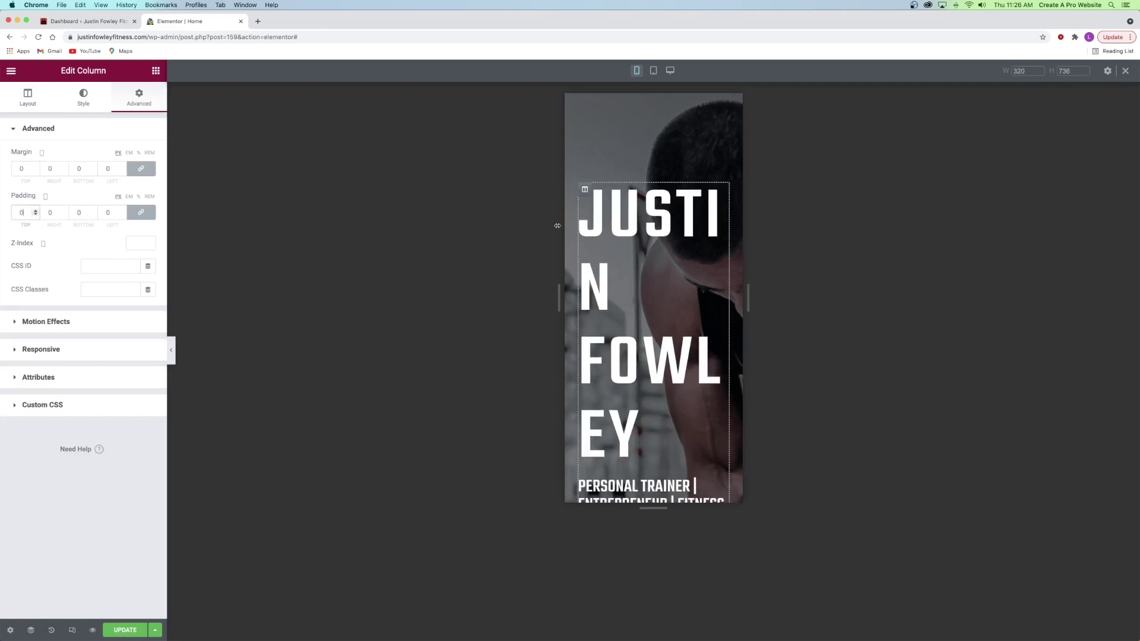
scroll(664, 294, down, 5)
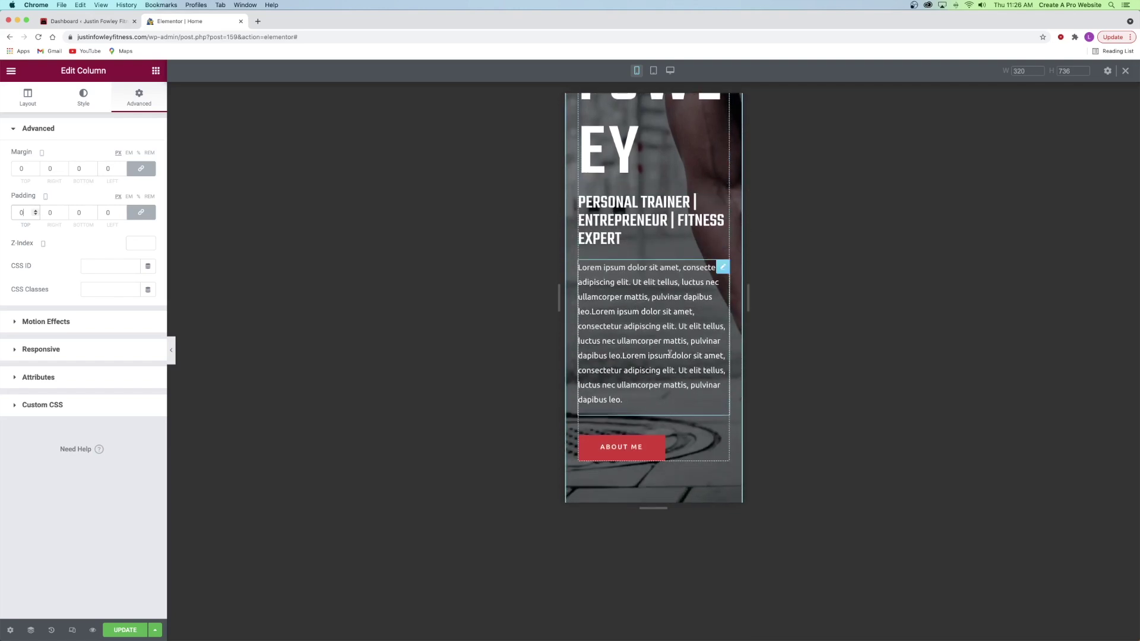
scroll(661, 348, up, 5)
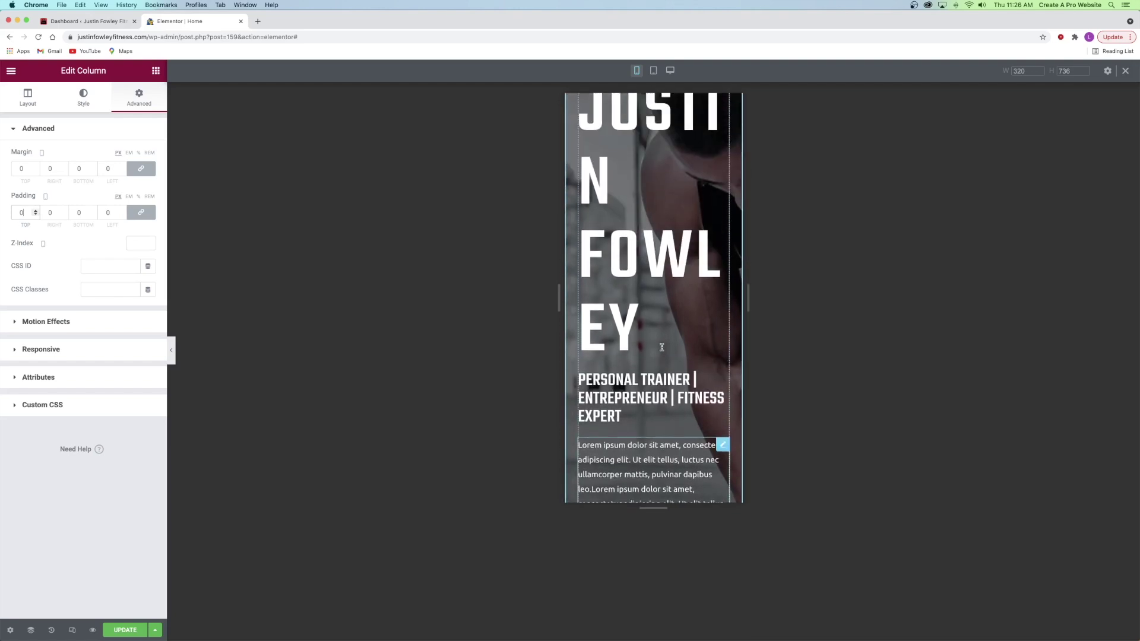
right_click(647, 295)
click(671, 301)
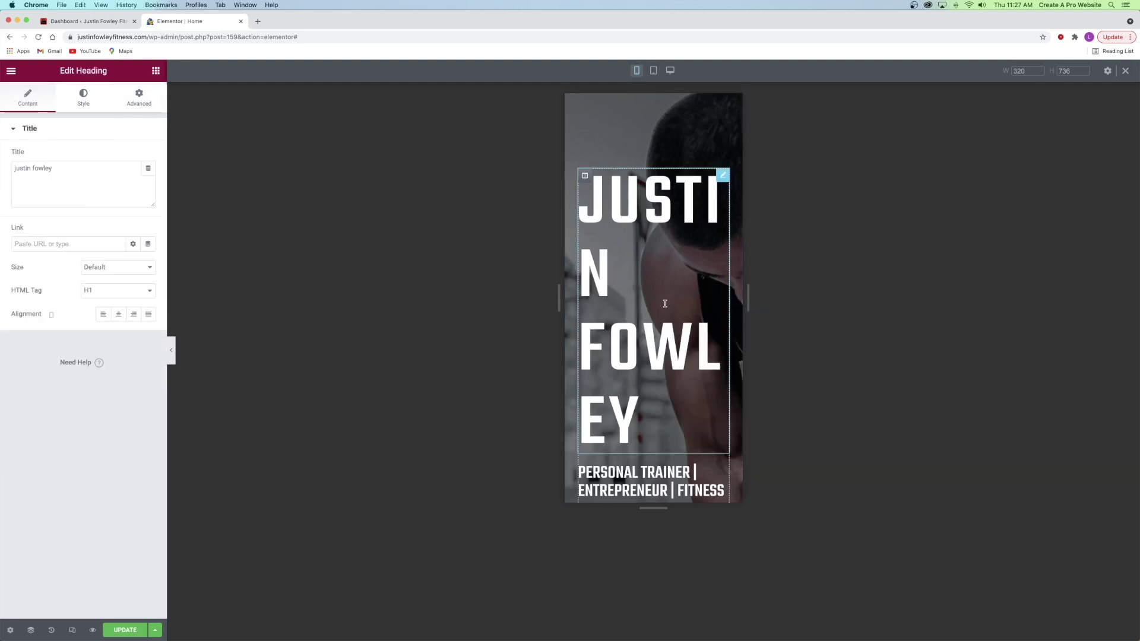
Shrink the hero title's typography size to about 2.7 em so it fits one line
click(85, 101)
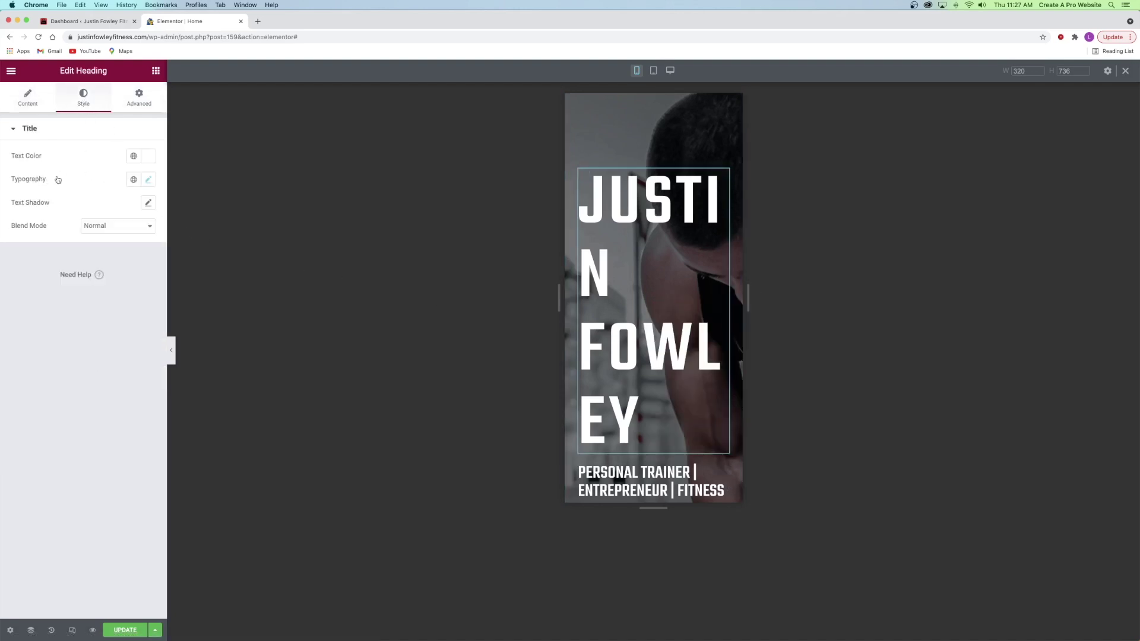
click(150, 181)
drag(22, 272, 46, 269)
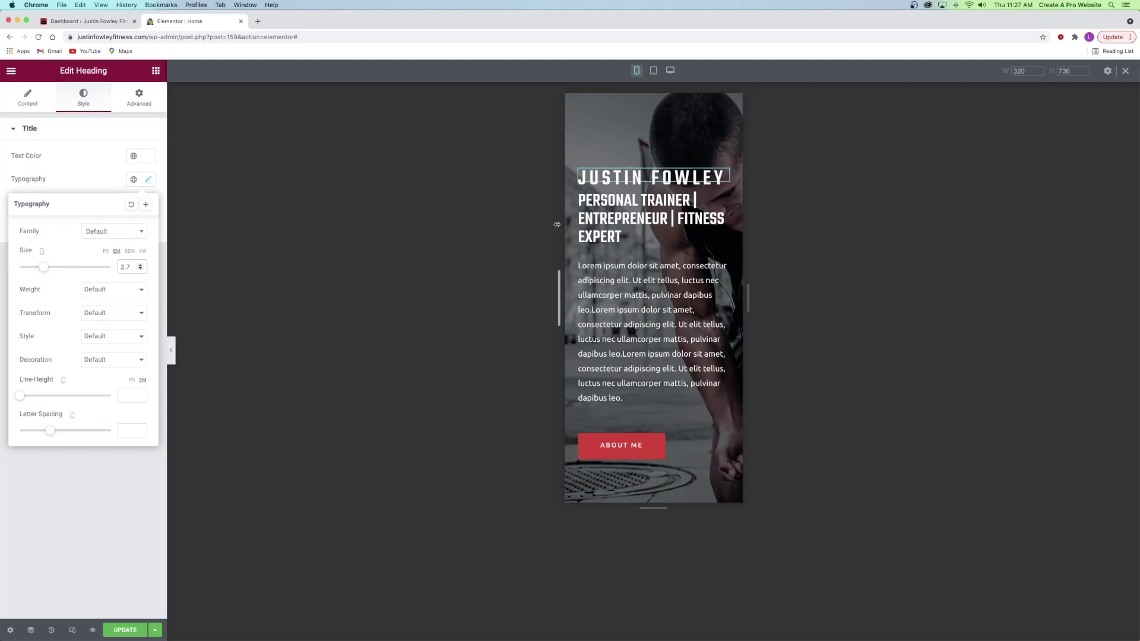
Set the 'Personal Trainer | Entrepreneur | Fitness Expert' subheading's font size to 17 px
click(620, 221)
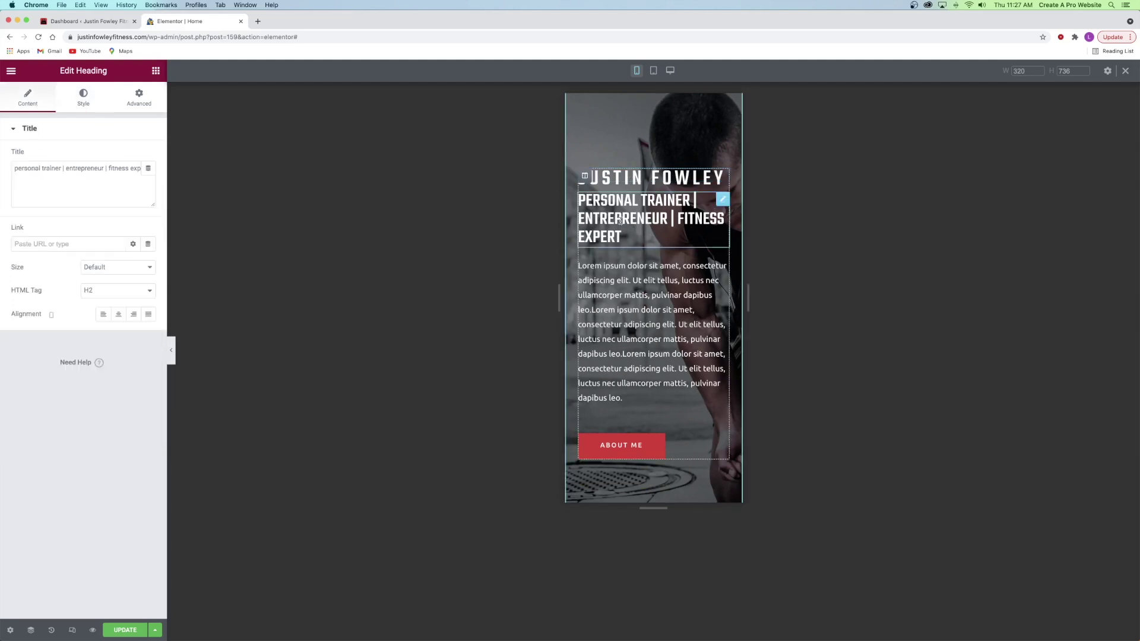
click(80, 98)
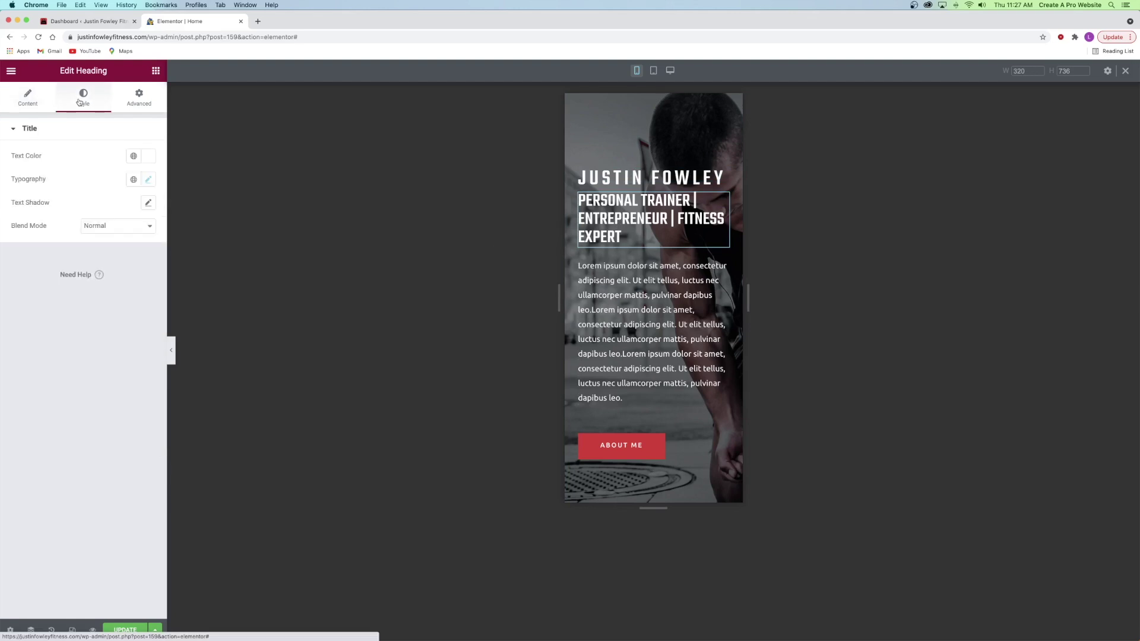
click(148, 179)
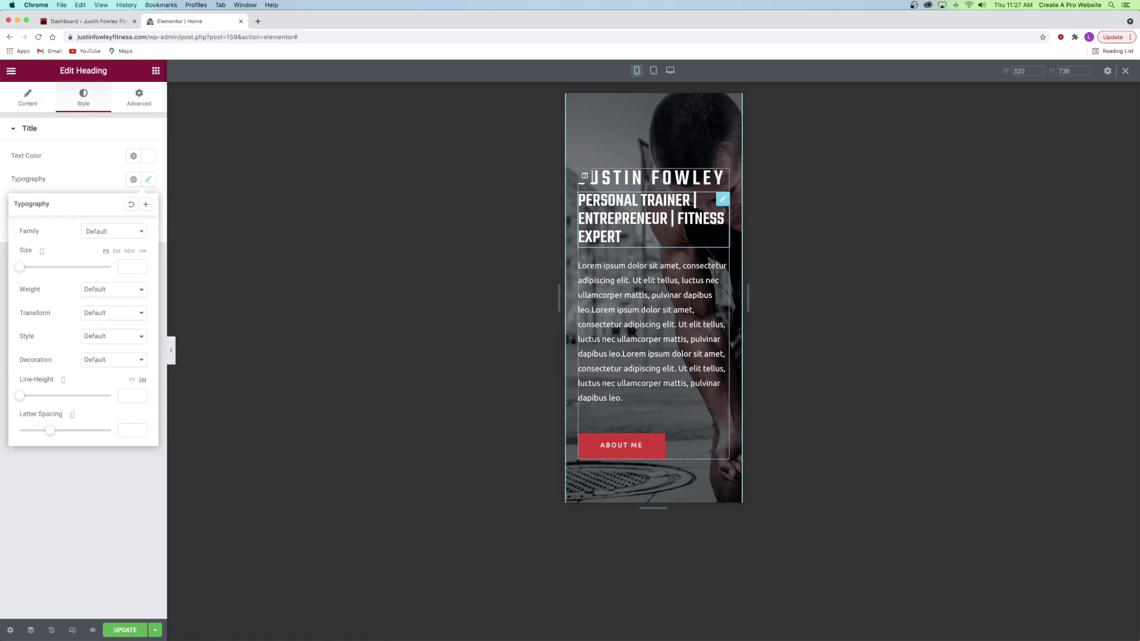
drag(16, 268, 28, 267)
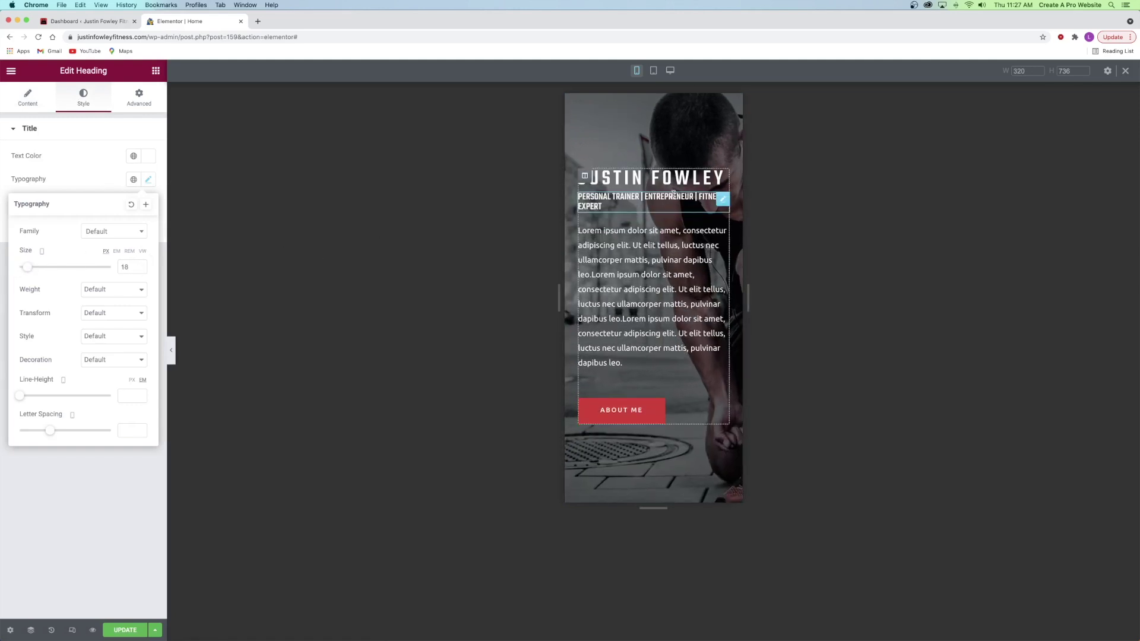
click(140, 271)
click(141, 271)
click(141, 271)
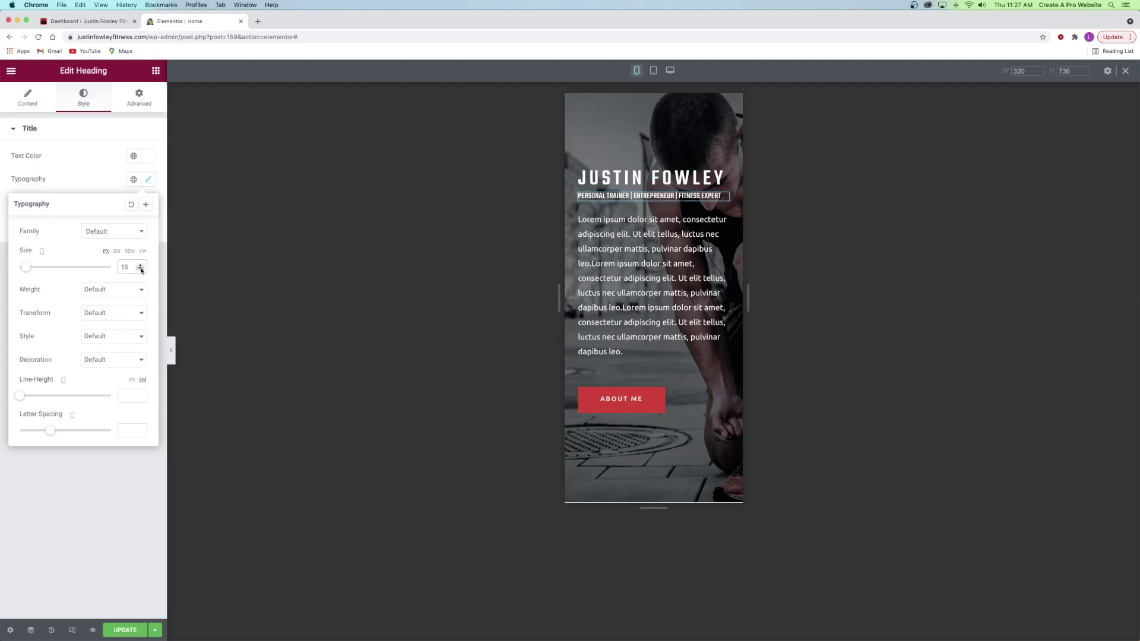
click(141, 267)
click(141, 267)
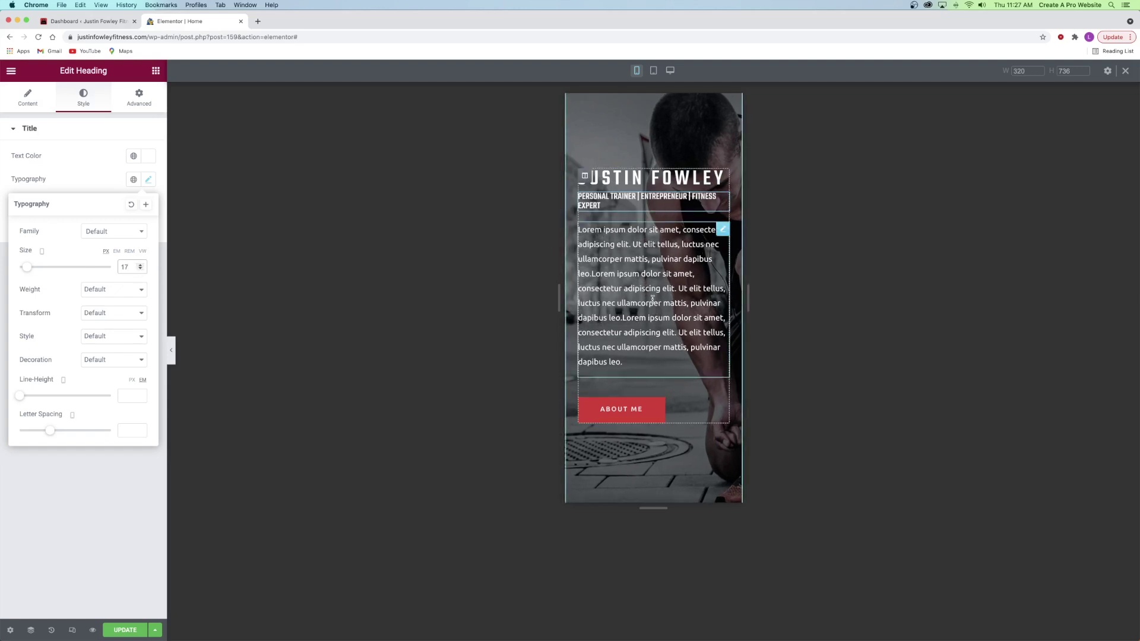
Set the hero paragraph's typography size to 10 px
right_click(629, 270)
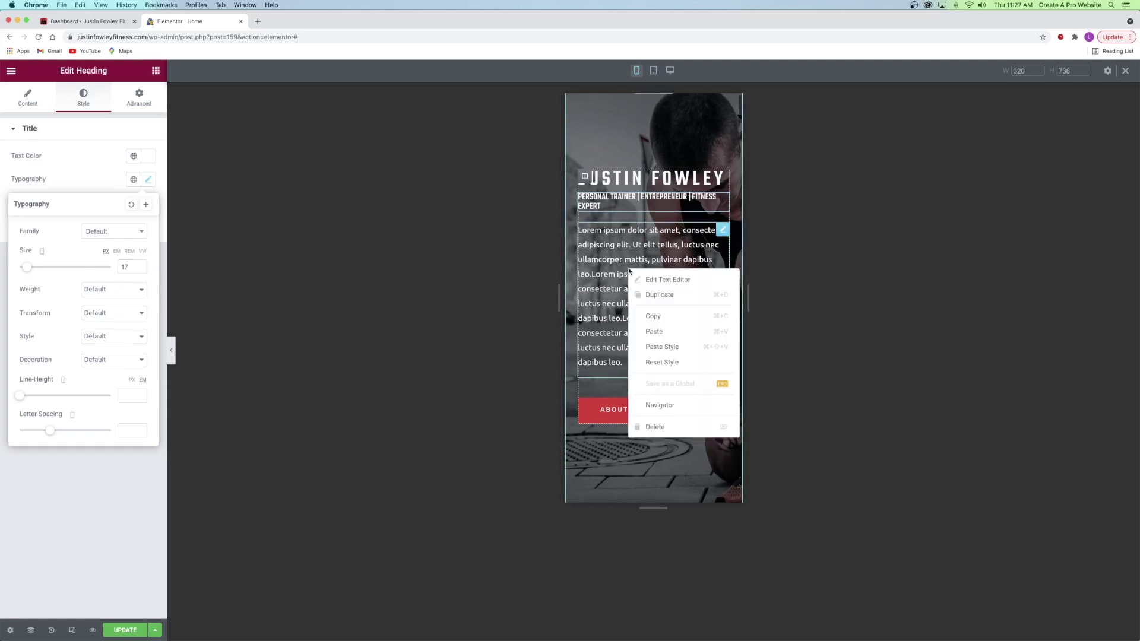
click(655, 285)
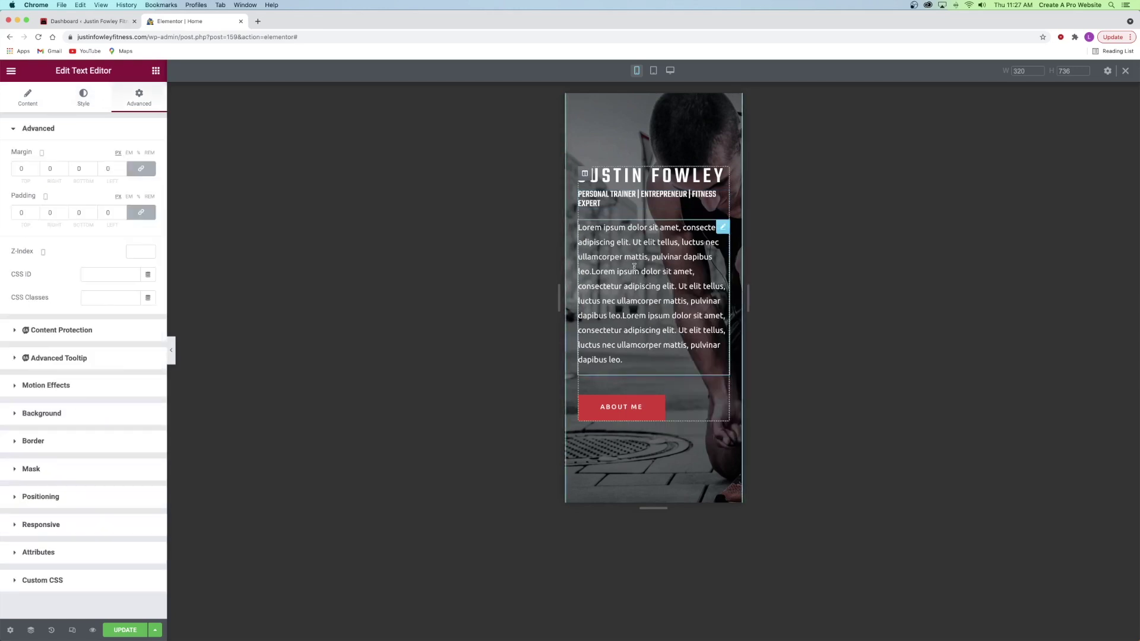
click(85, 98)
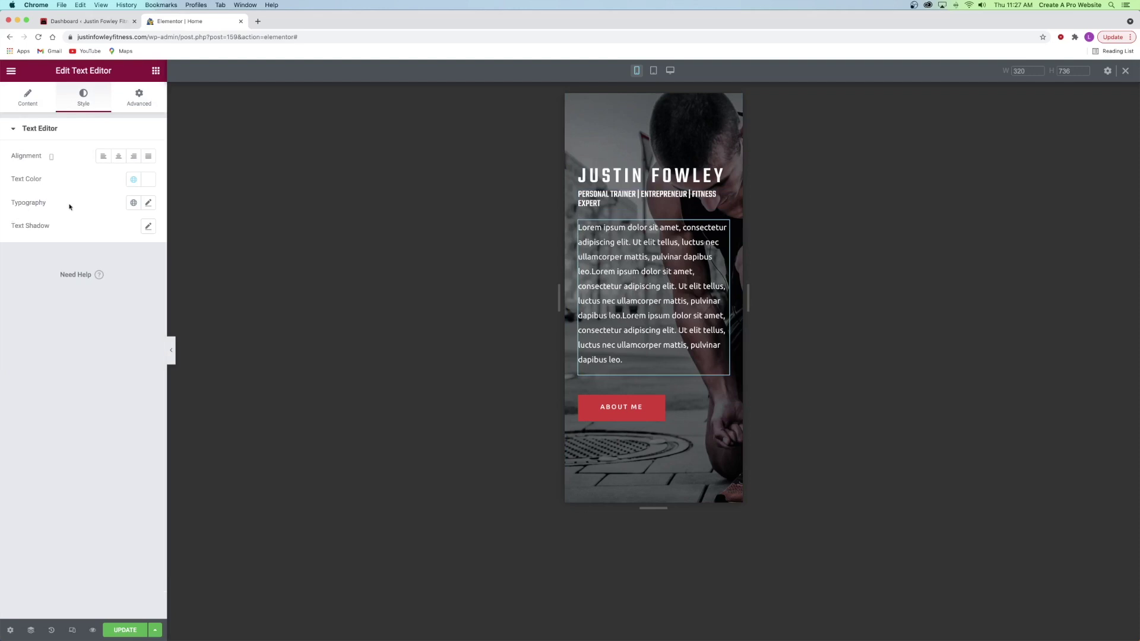
click(149, 204)
drag(19, 293, 24, 292)
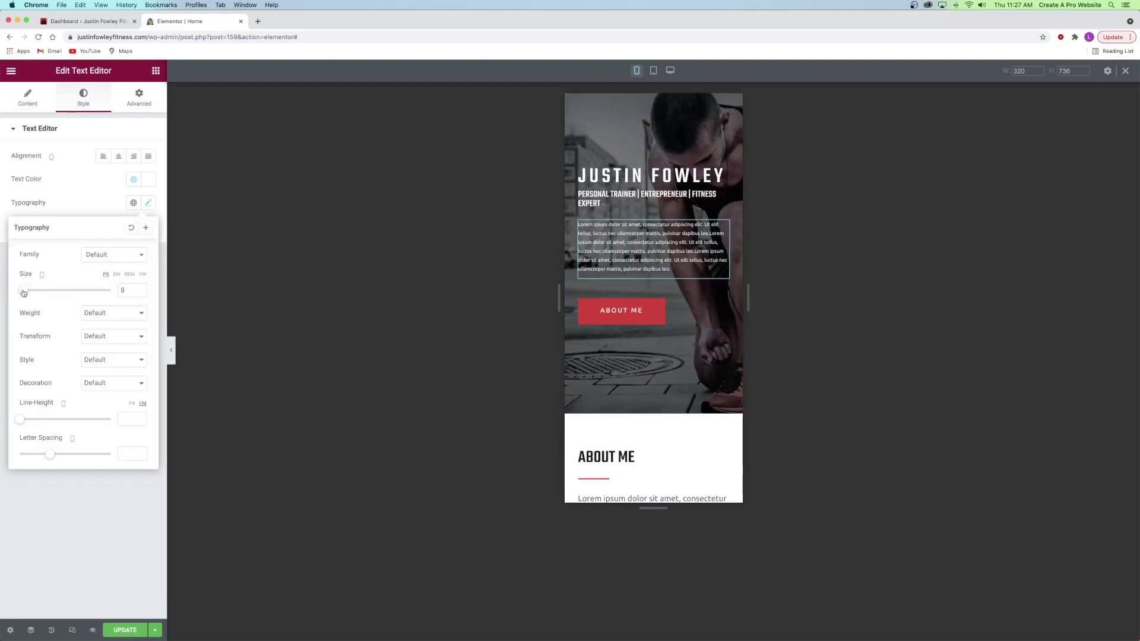
click(140, 289)
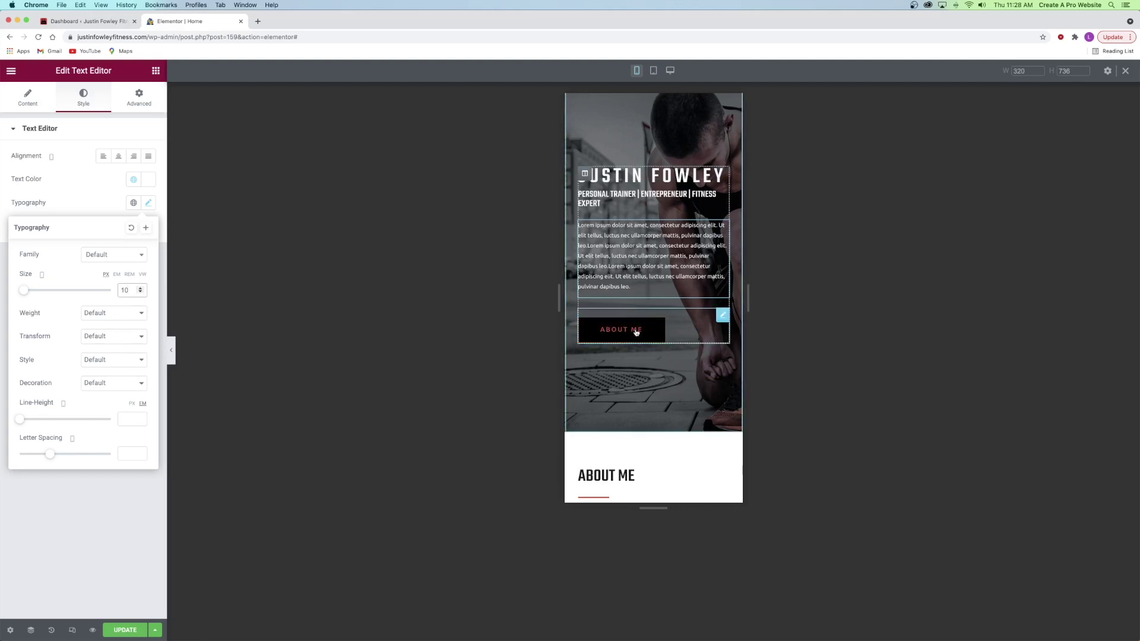
Centre the About Me button on mobile and update the page
click(724, 316)
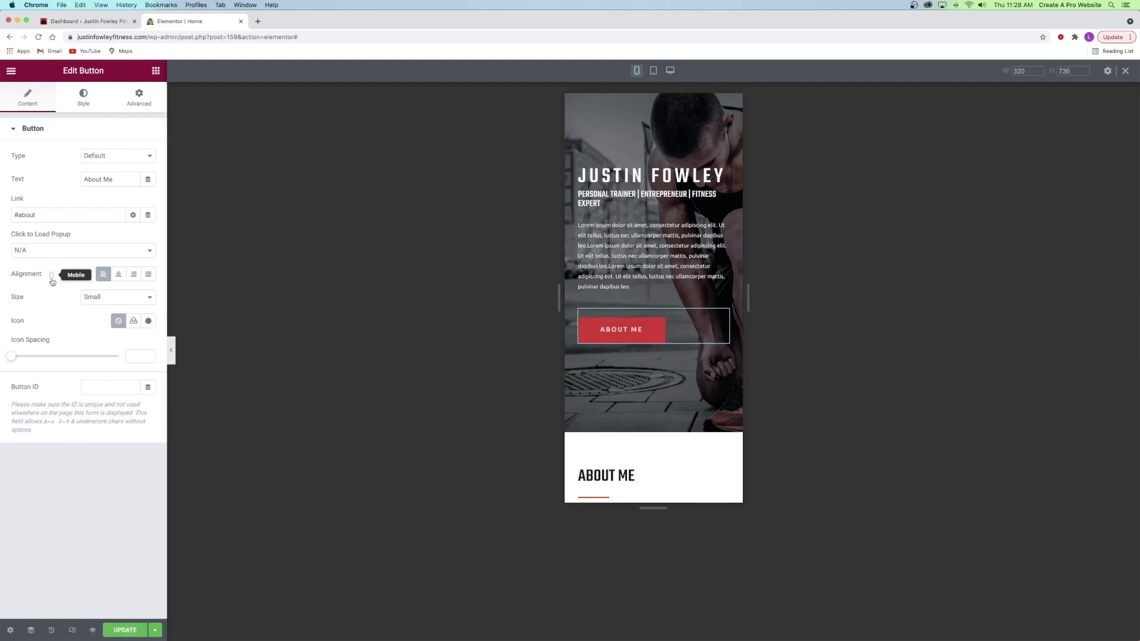
click(118, 274)
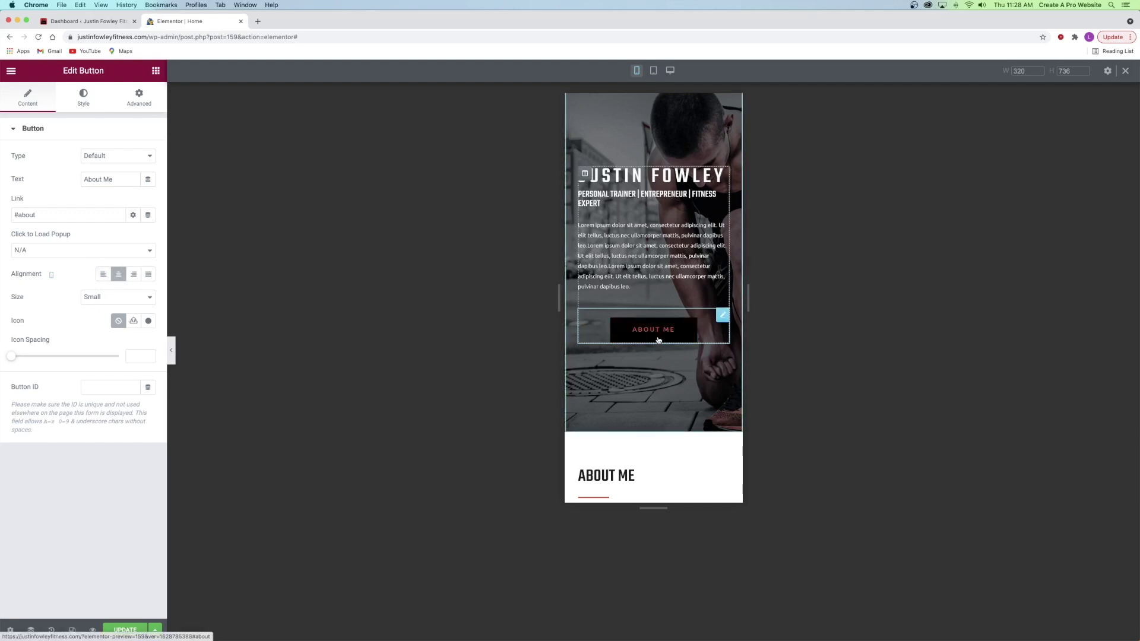
click(125, 630)
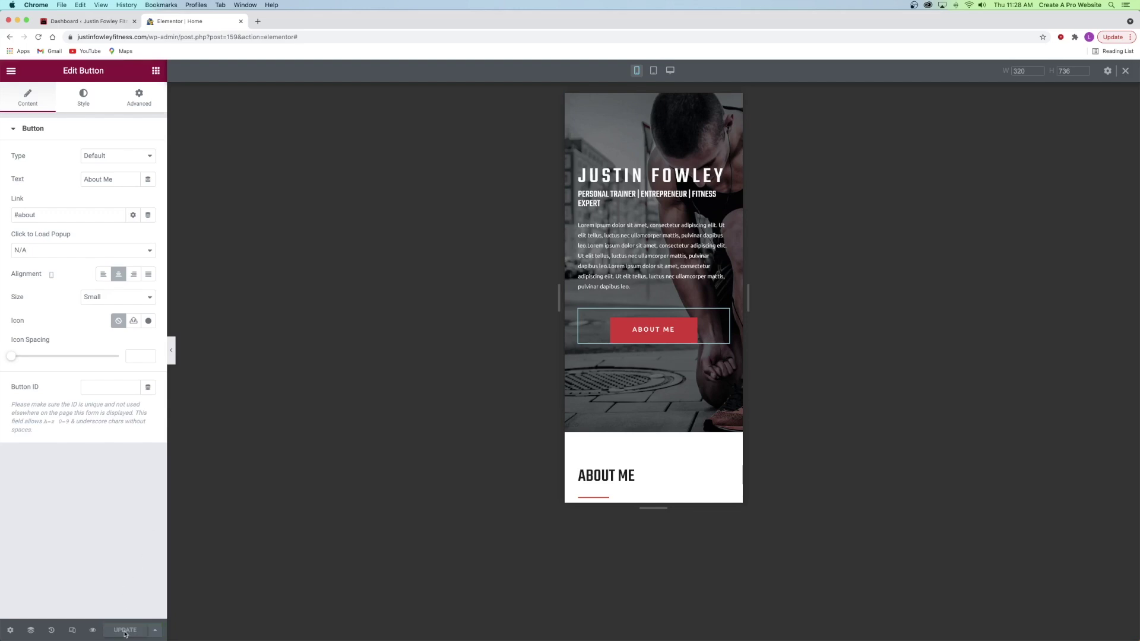
Review the Home page at desktop and then mobile width
click(72, 631)
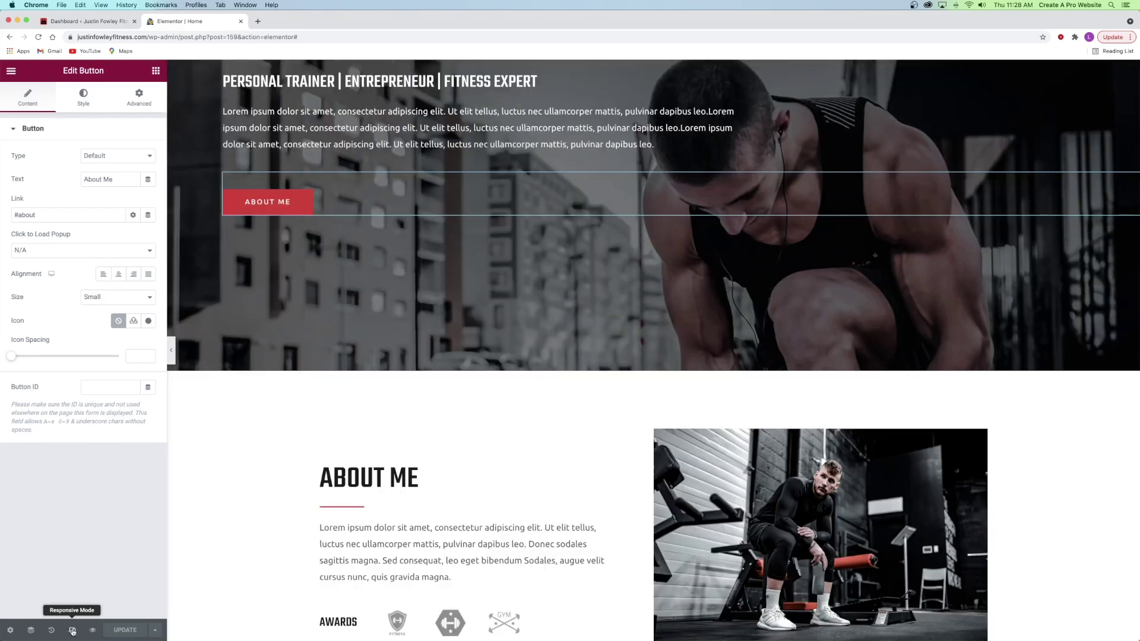
scroll(514, 479, up, 5)
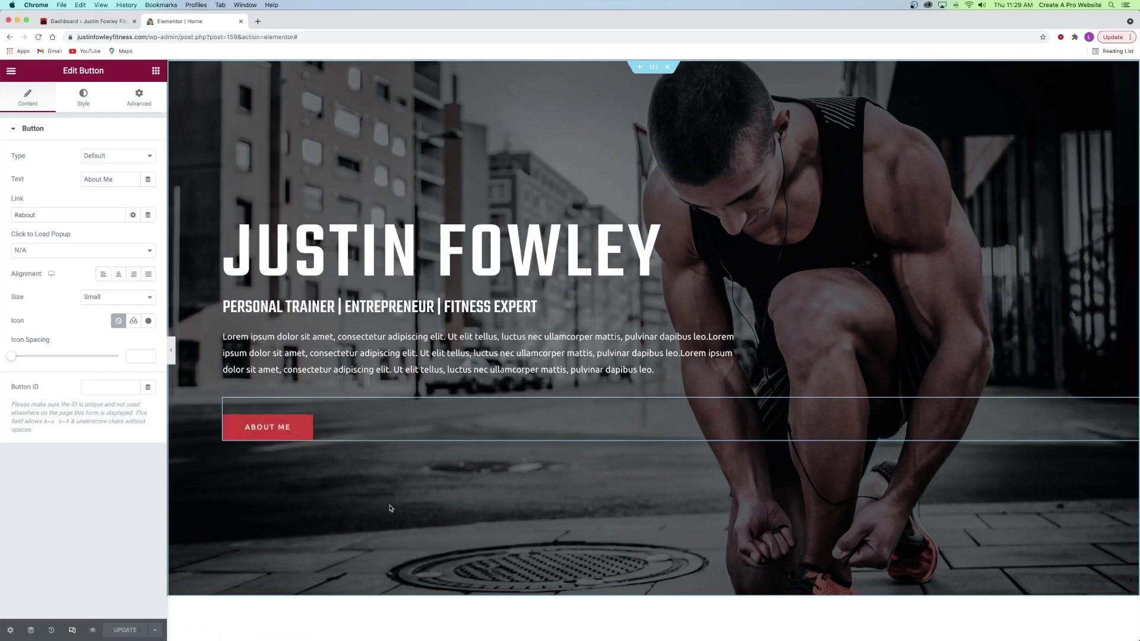
scroll(415, 460, down, 10)
scroll(525, 475, up, 10)
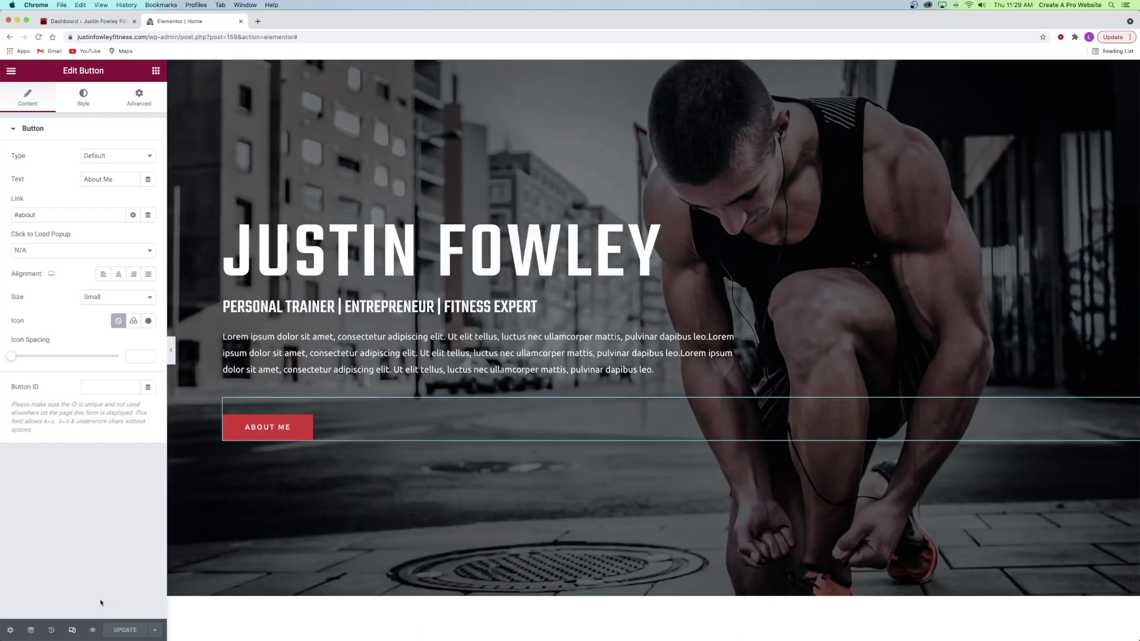
click(72, 630)
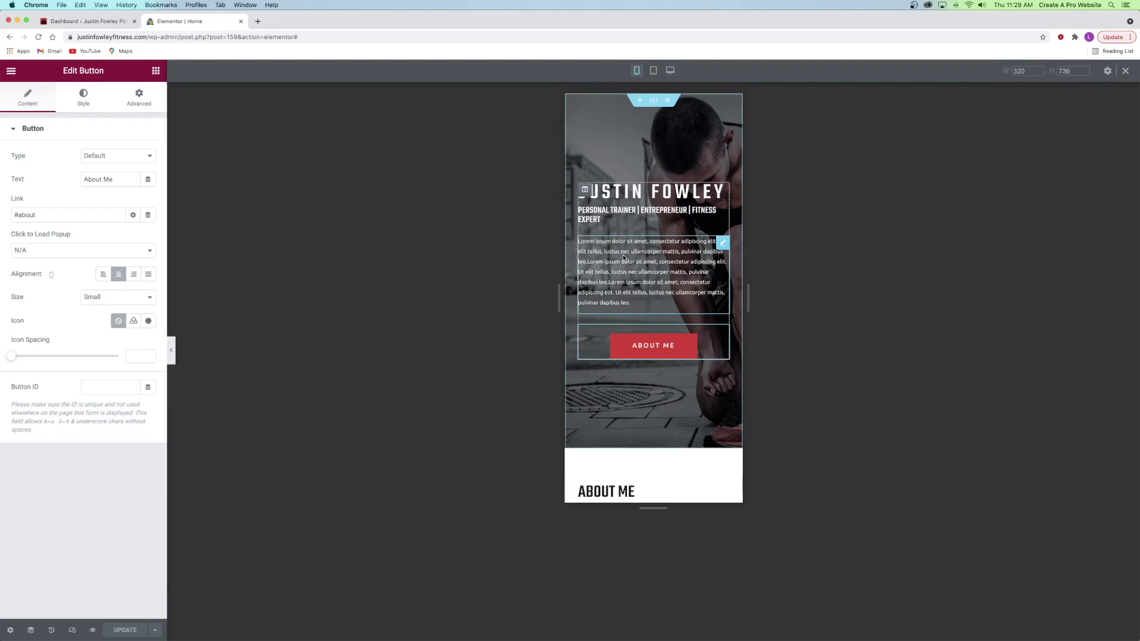
scroll(628, 260, down, 2)
scroll(629, 259, down, 2)
scroll(628, 259, up, 3)
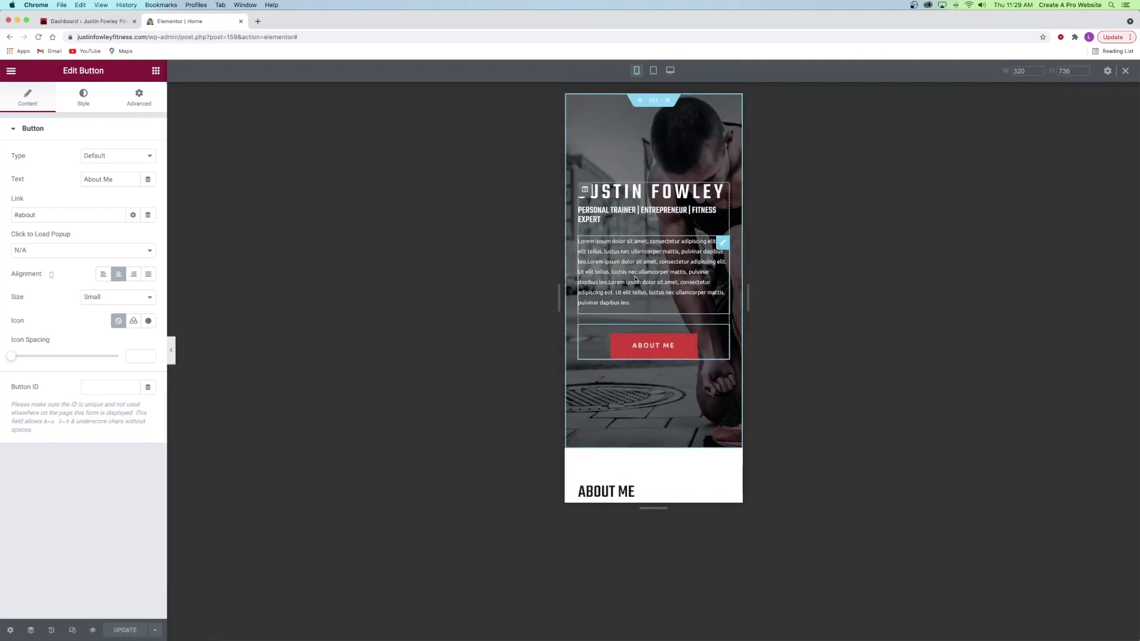
scroll(635, 272, down, 8)
scroll(635, 274, down, 20)
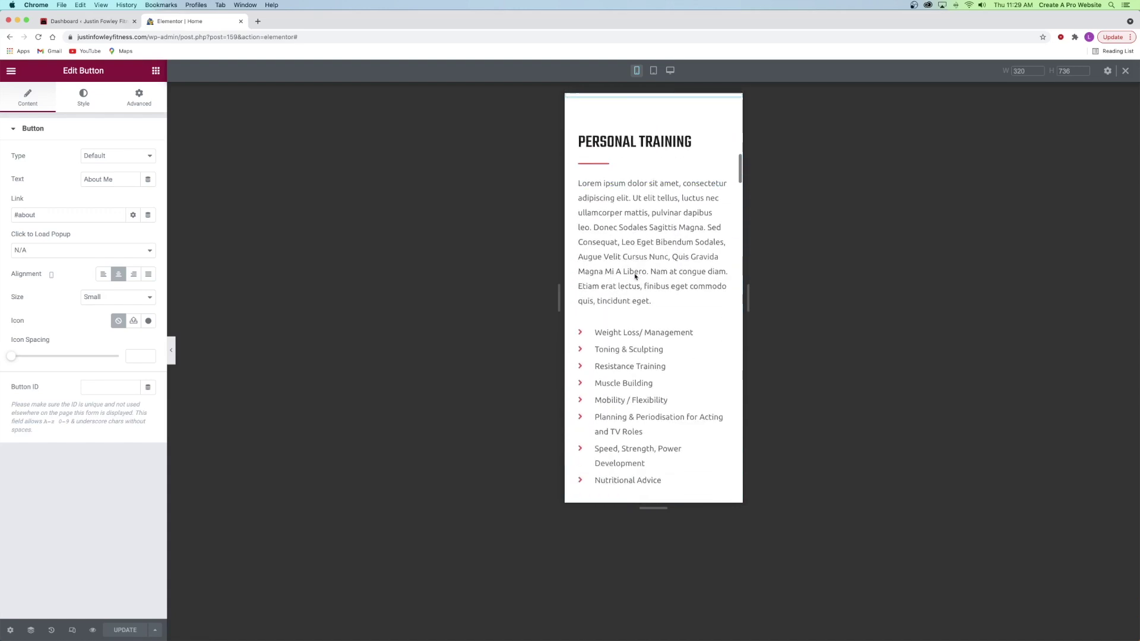
scroll(634, 277, down, 20)
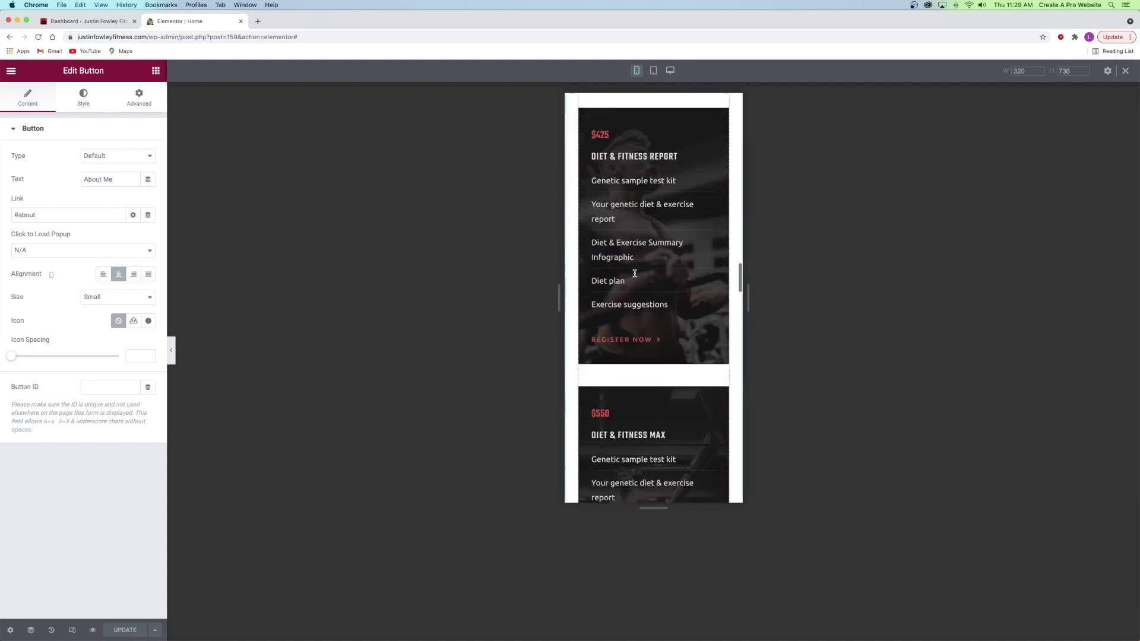
scroll(635, 273, down, 20)
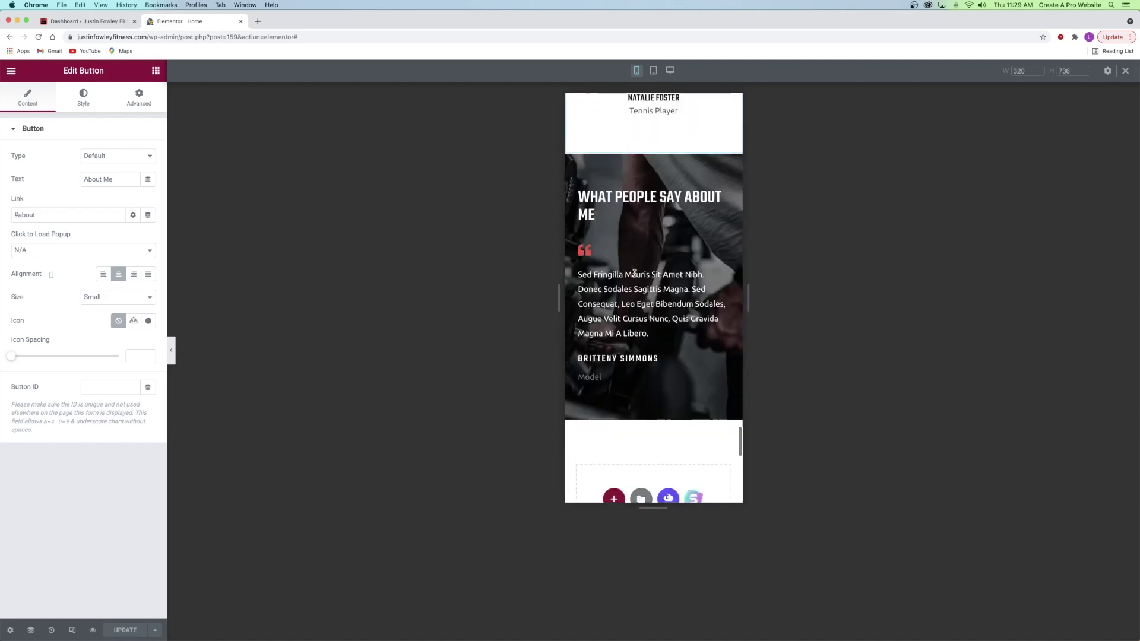
scroll(634, 275, up, 8)
scroll(634, 275, up, 20)
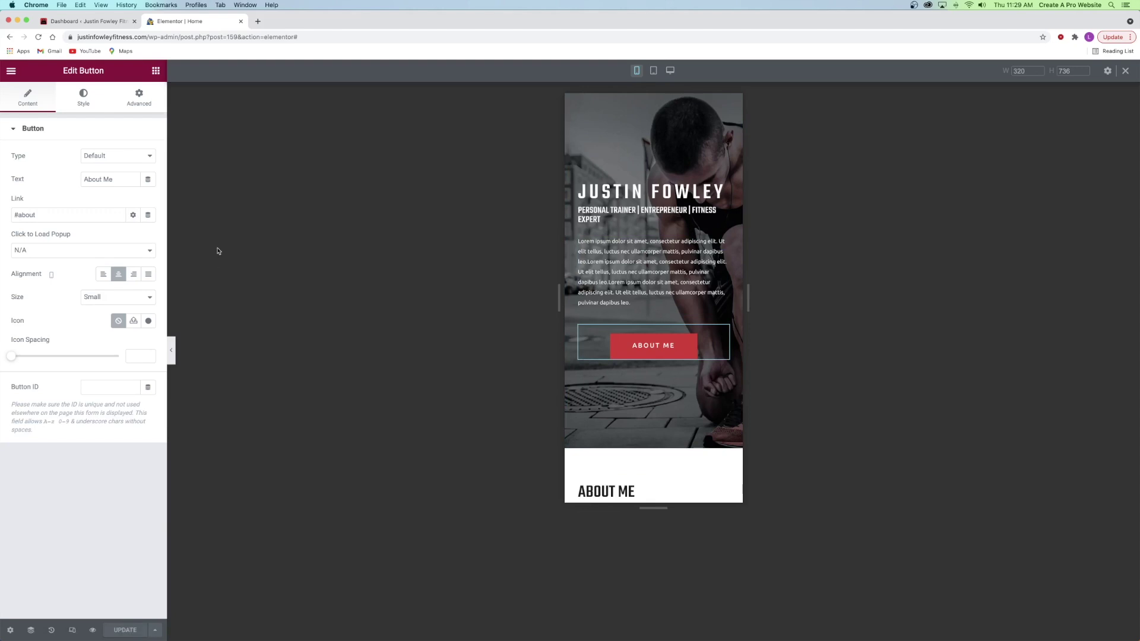
Close the Home page editor and open the Contact page in Elementor from All Pages
click(241, 21)
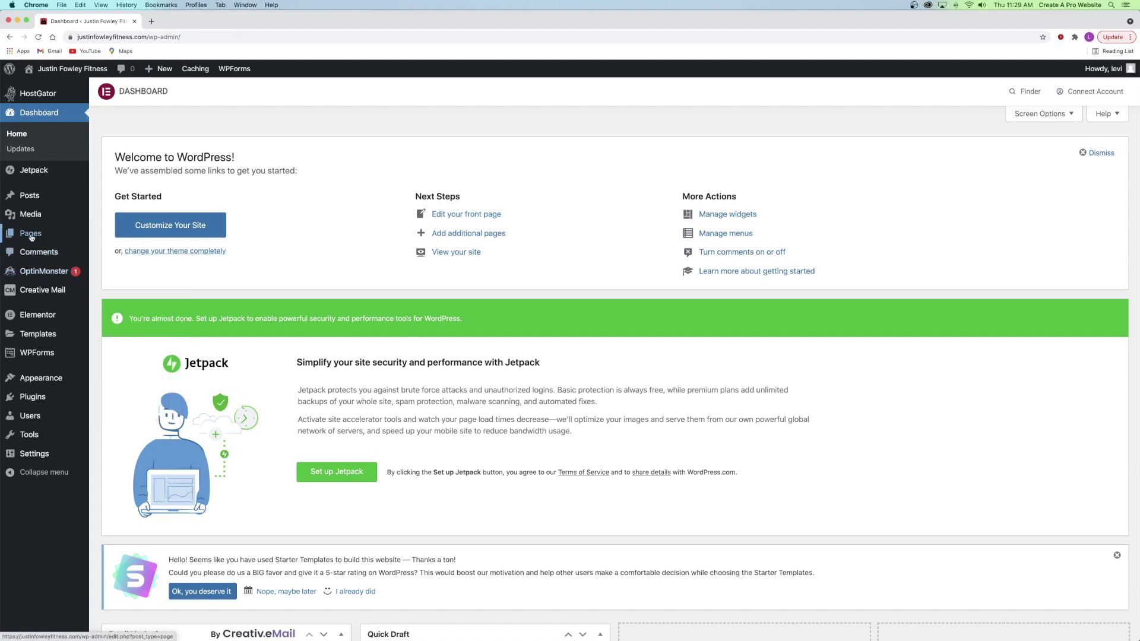
mouse_move(31, 234)
right_click(126, 235)
click(160, 236)
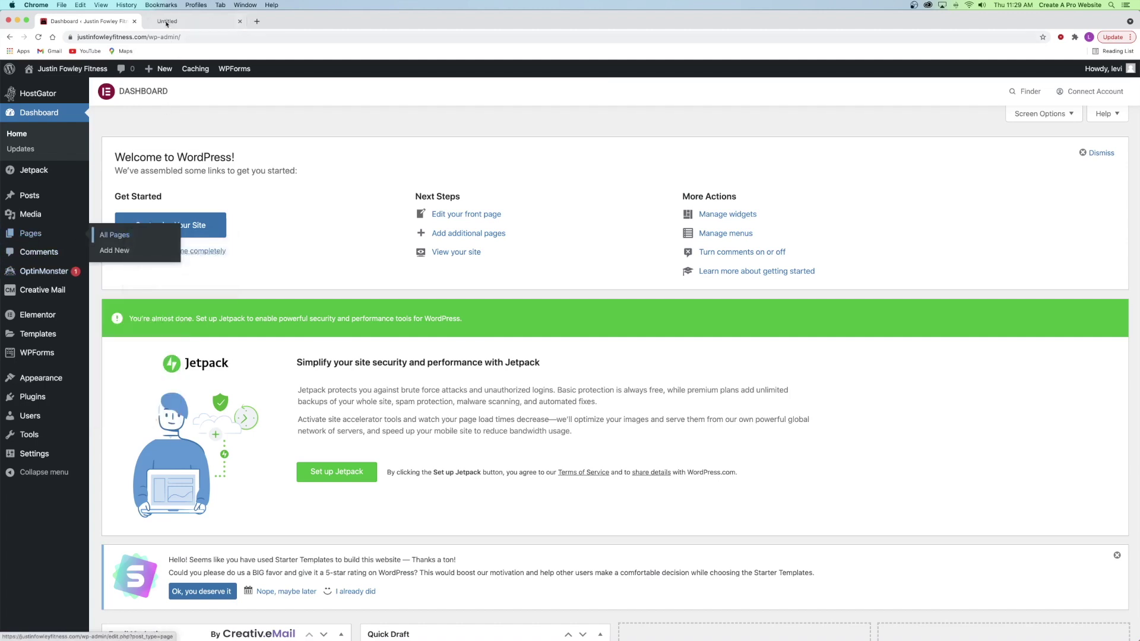
click(194, 21)
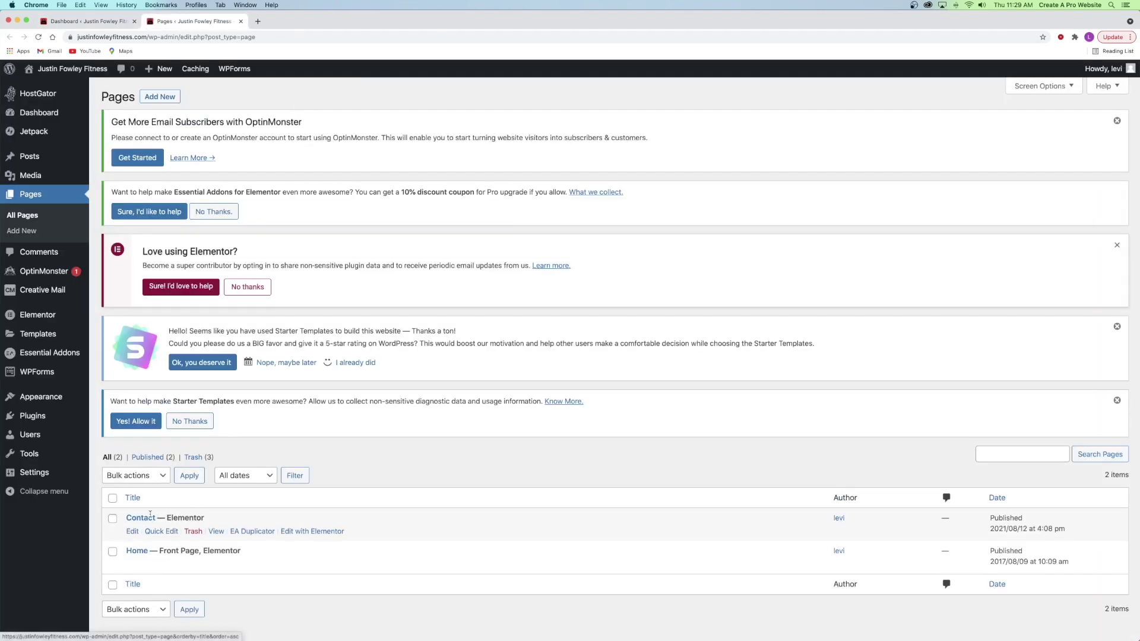
click(320, 533)
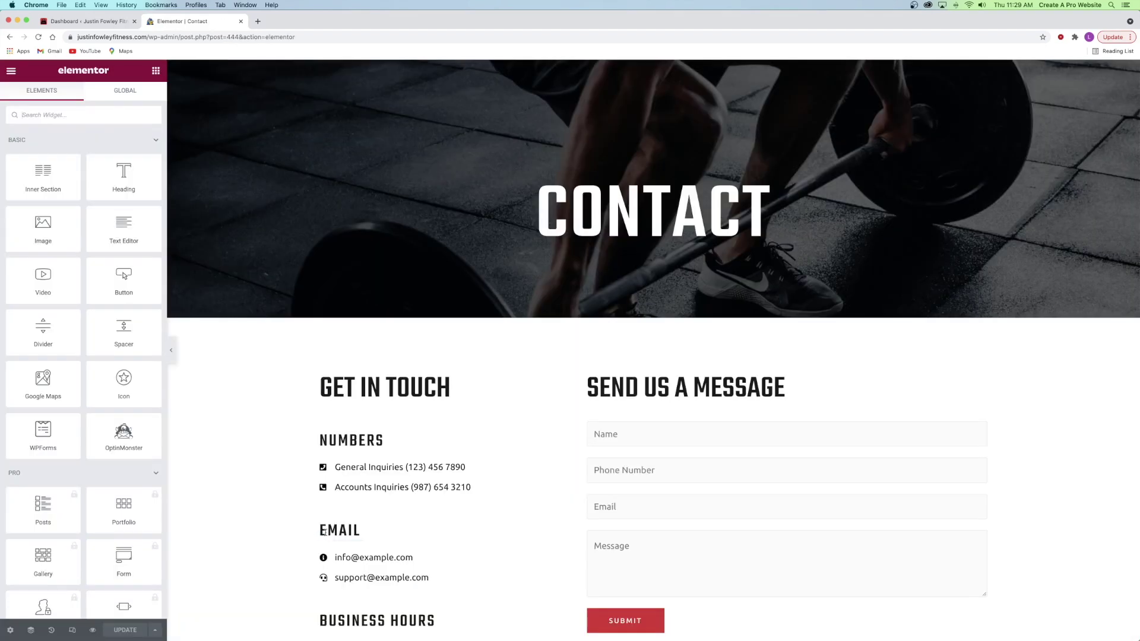
Scroll through the Contact page's mobile preview, then switch back to desktop width
click(72, 630)
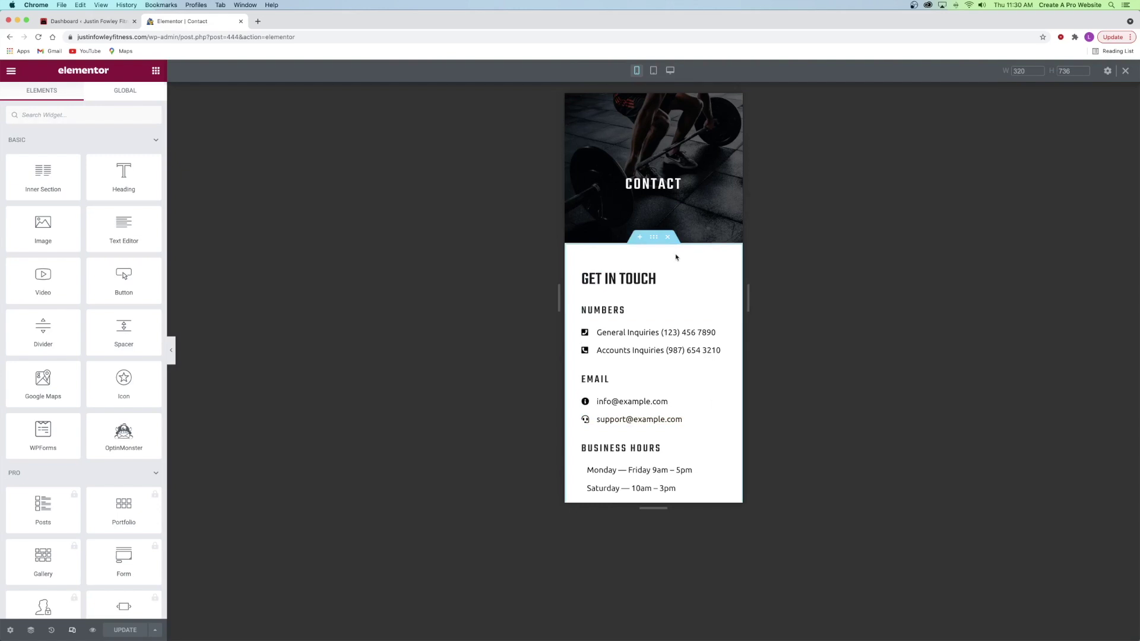
scroll(676, 257, down, 10)
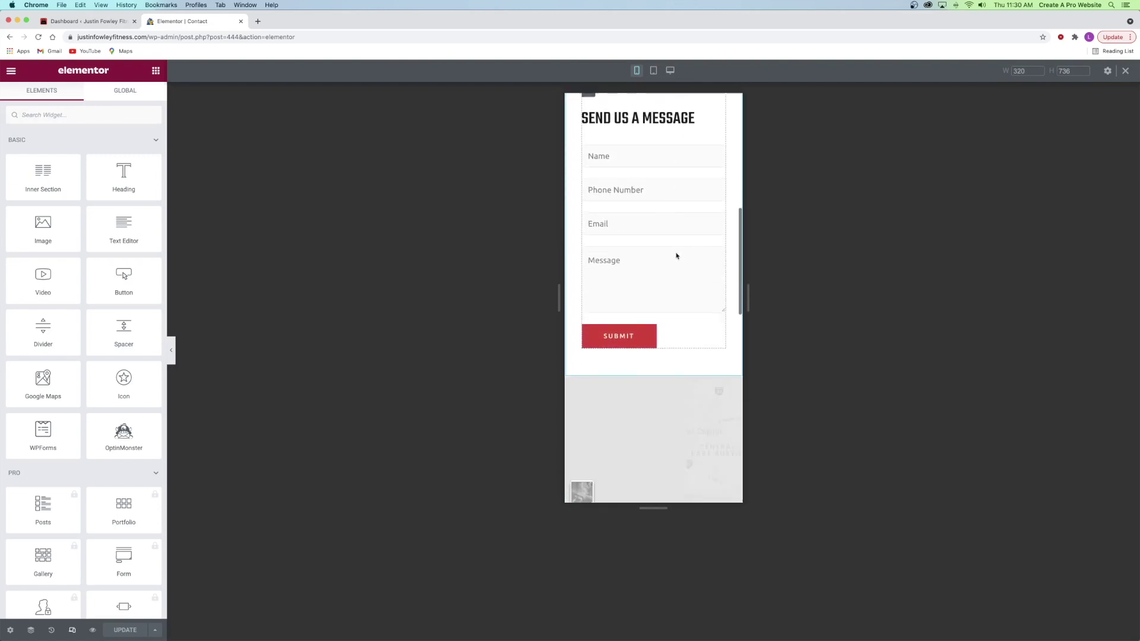
scroll(676, 255, up, 5)
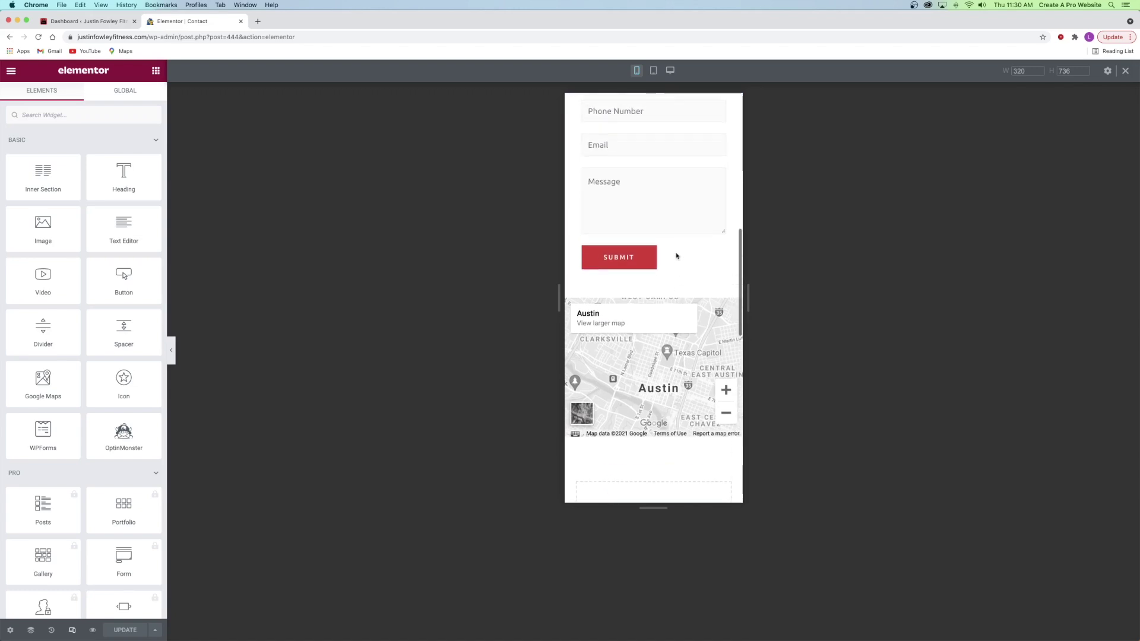
scroll(676, 356, down, 1)
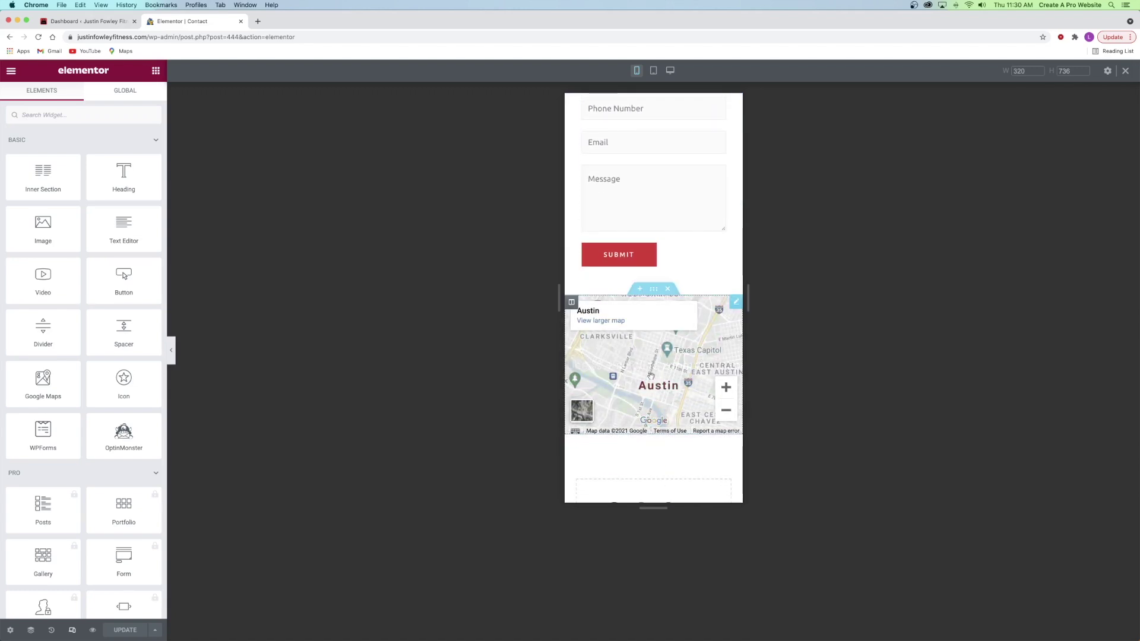
scroll(653, 447, up, 4)
scroll(652, 375, up, 5)
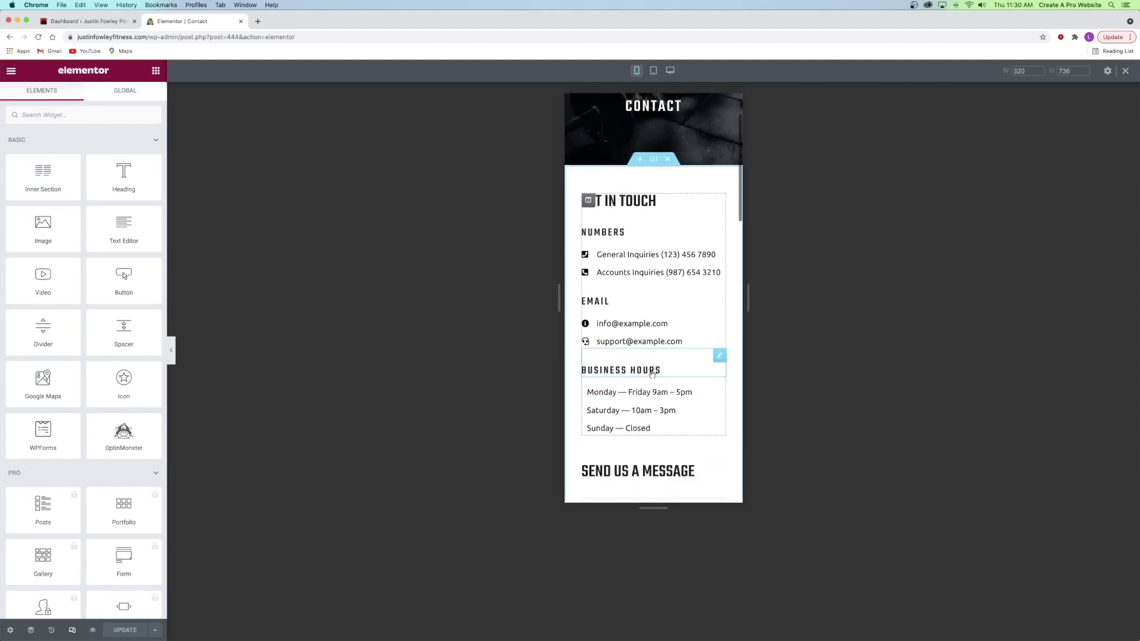
scroll(622, 271, down, 5)
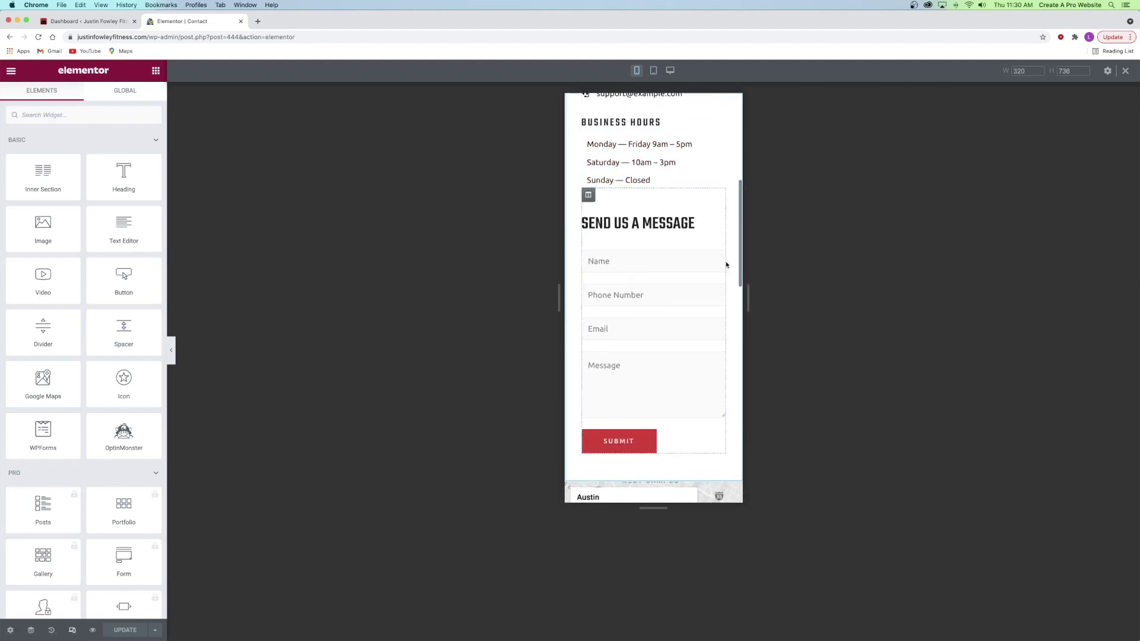
scroll(656, 266, up, 6)
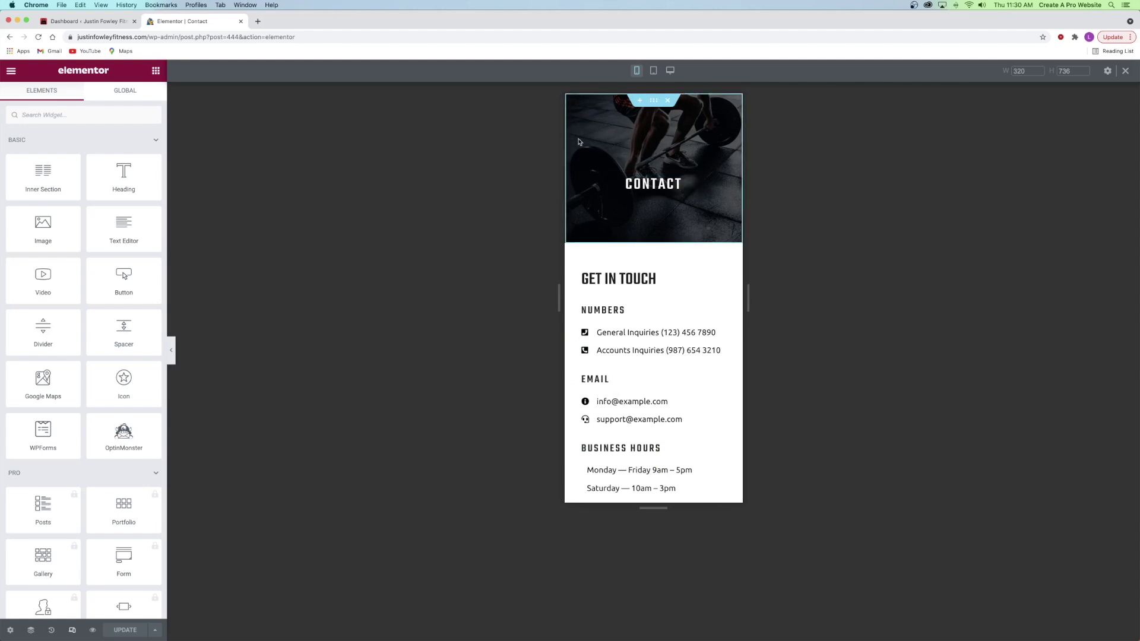
scroll(623, 238, down, 12)
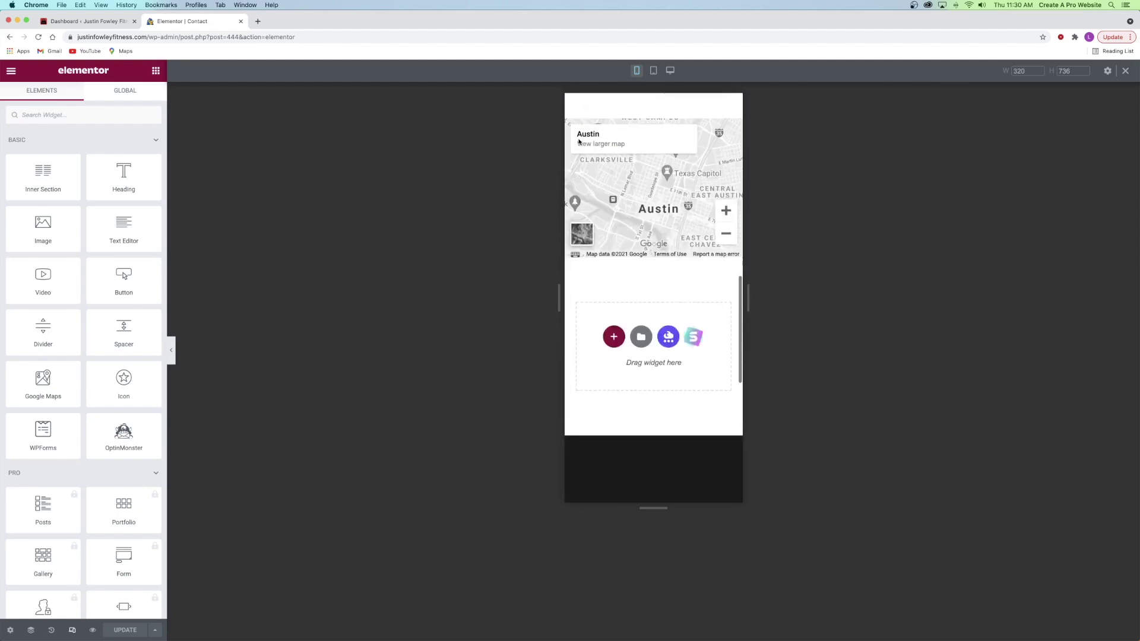
scroll(630, 243, up, 12)
scroll(631, 242, up, 2)
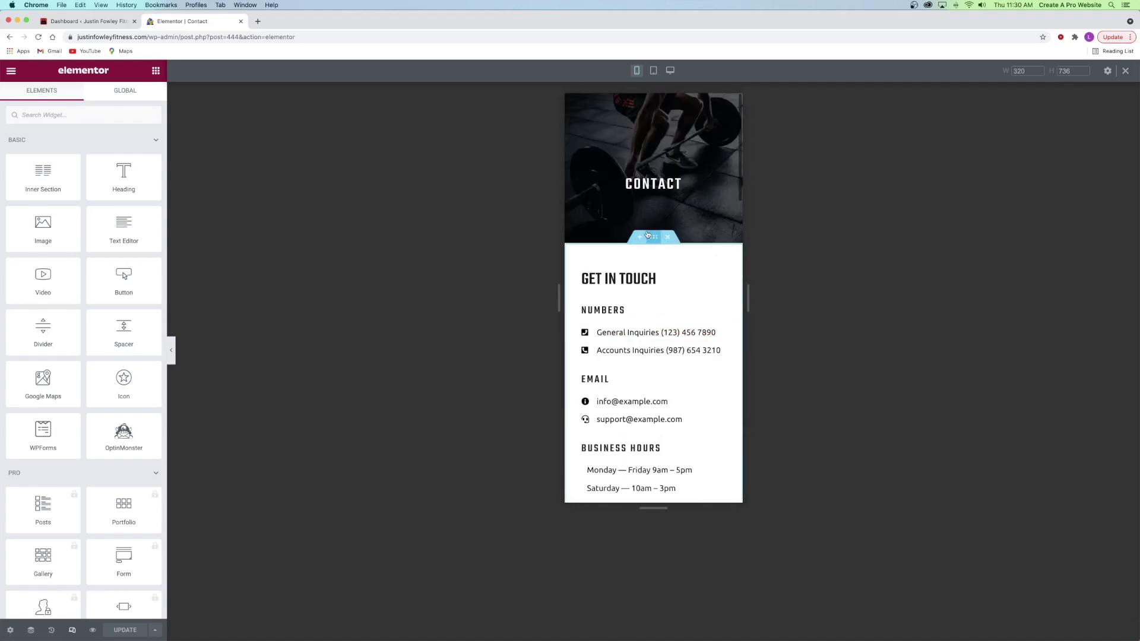
click(73, 629)
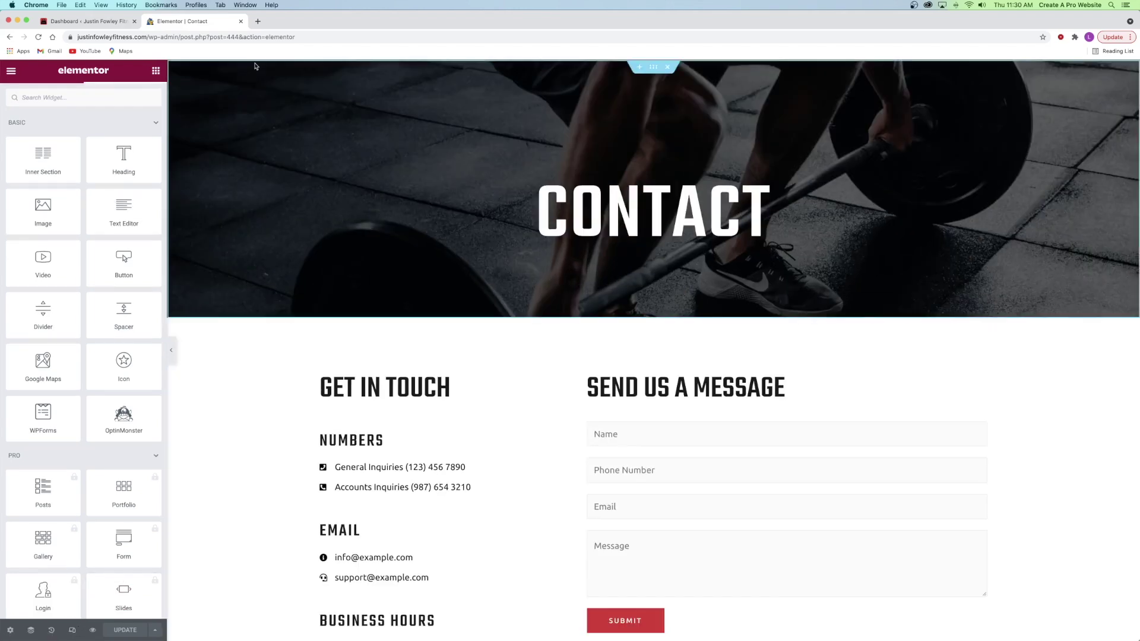
Close the Contact page editor and open the live site in a new tab
click(242, 21)
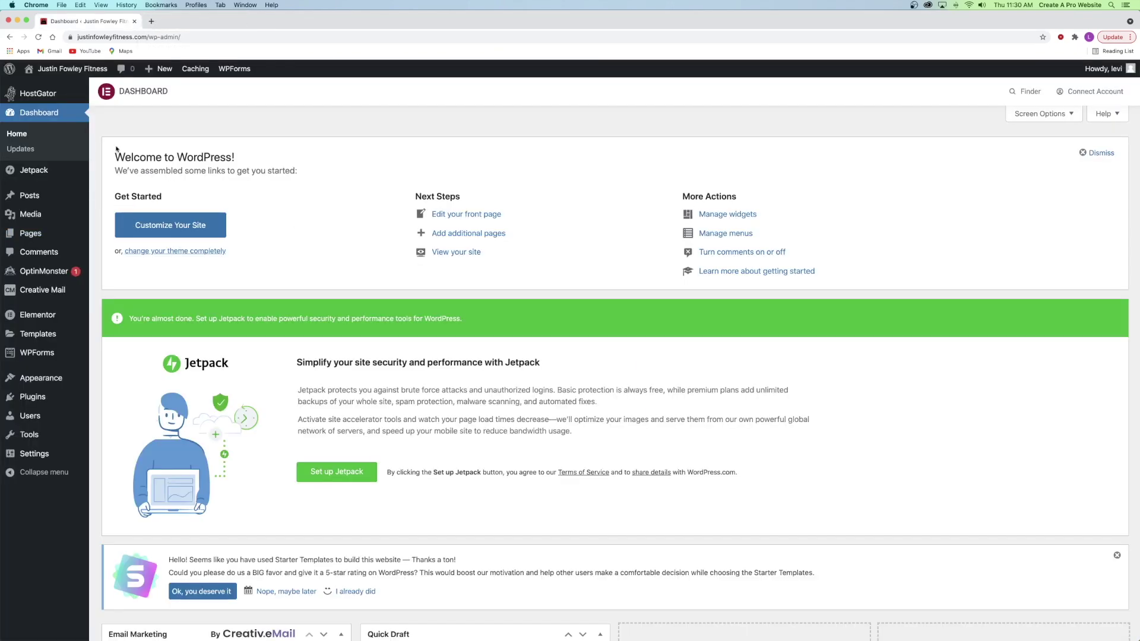
right_click(72, 69)
click(113, 72)
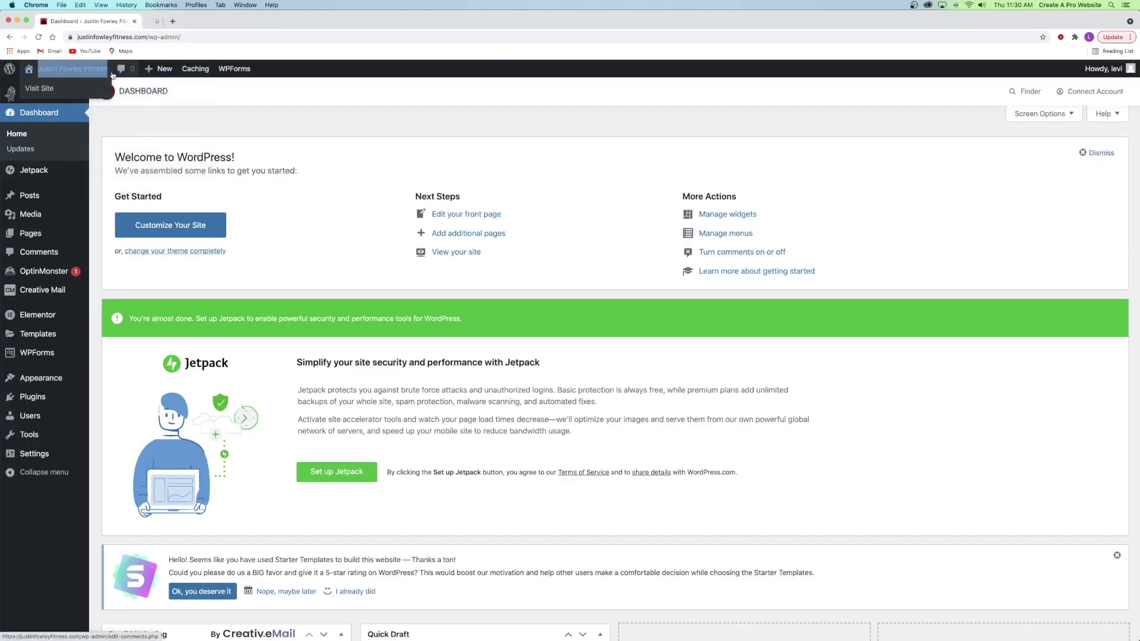
click(193, 22)
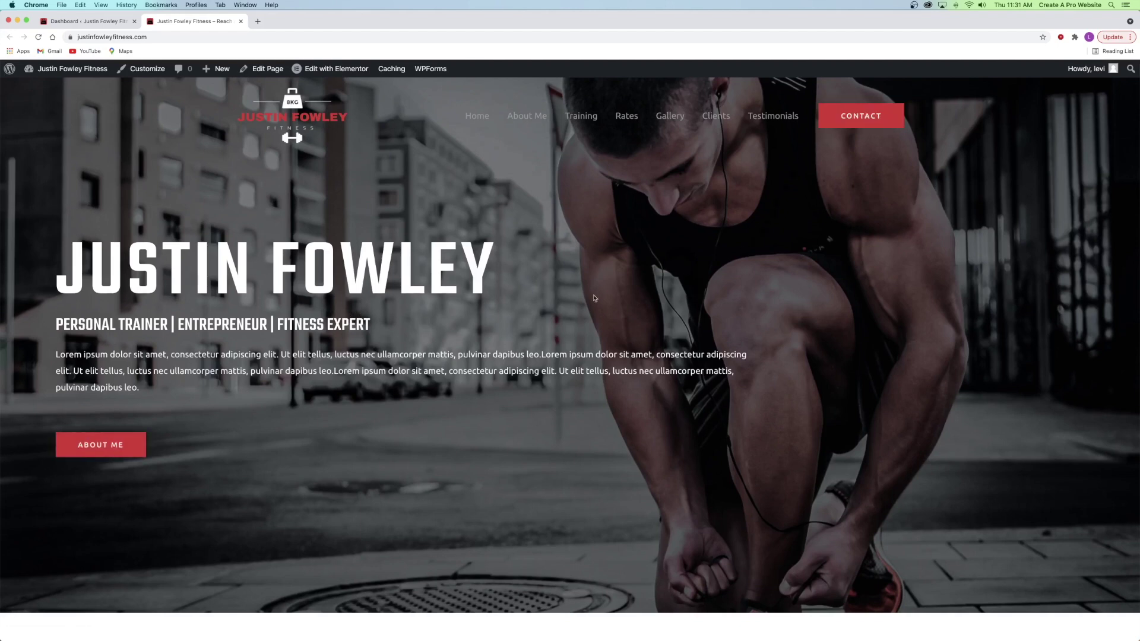
Scroll the homepage and follow the header CONTACT link, which leads to wpastra.com
scroll(594, 298, down, 15)
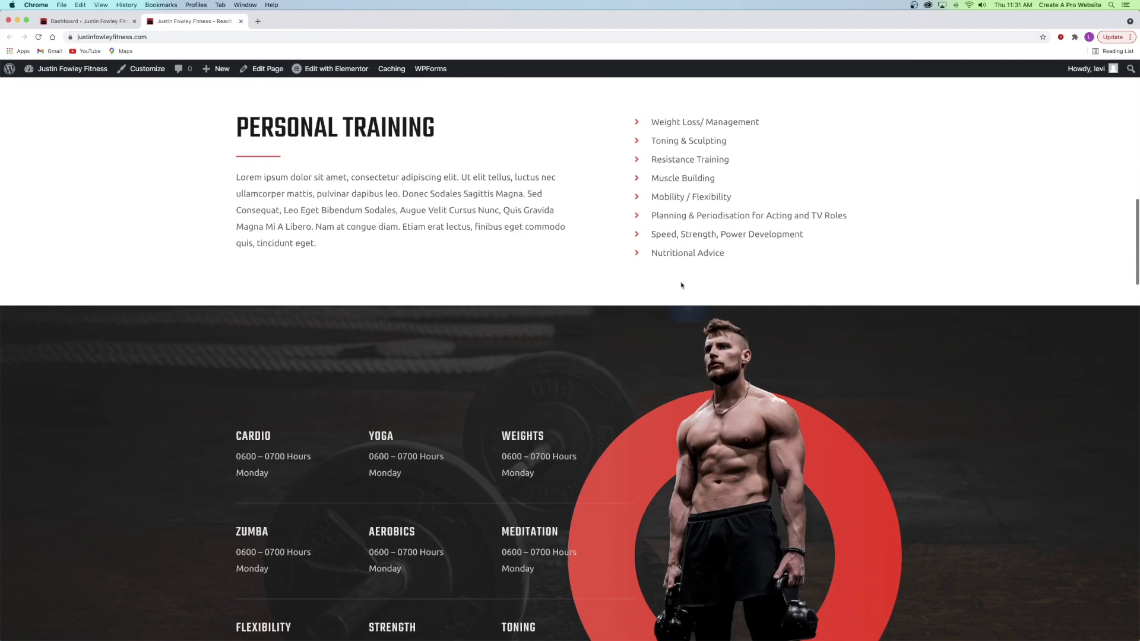
scroll(682, 285, down, 12)
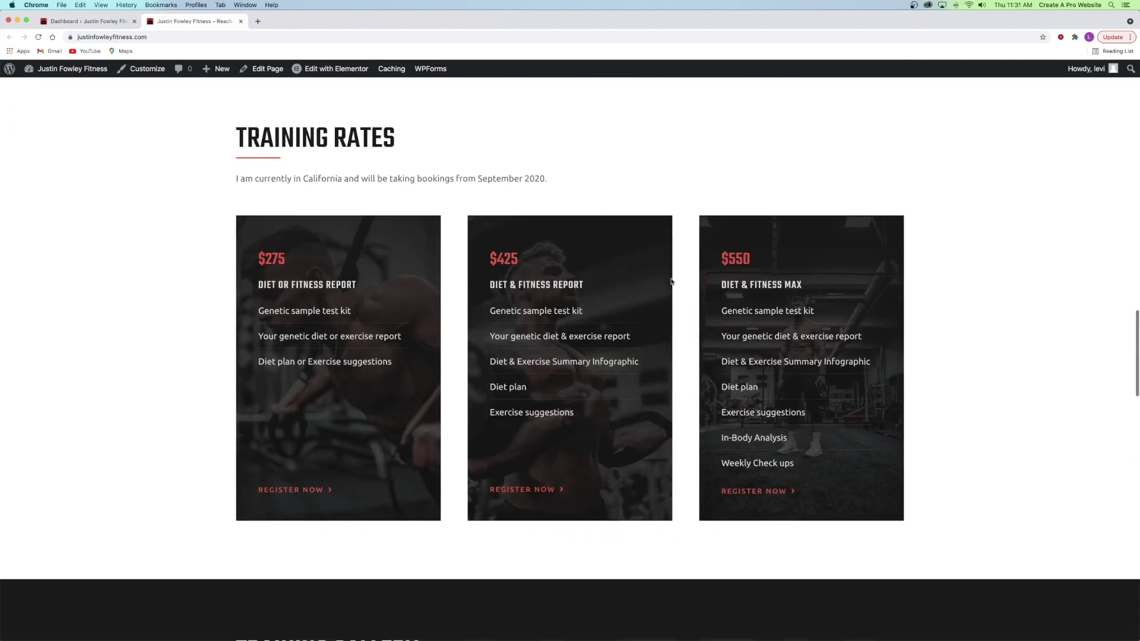
scroll(672, 282, down, 10)
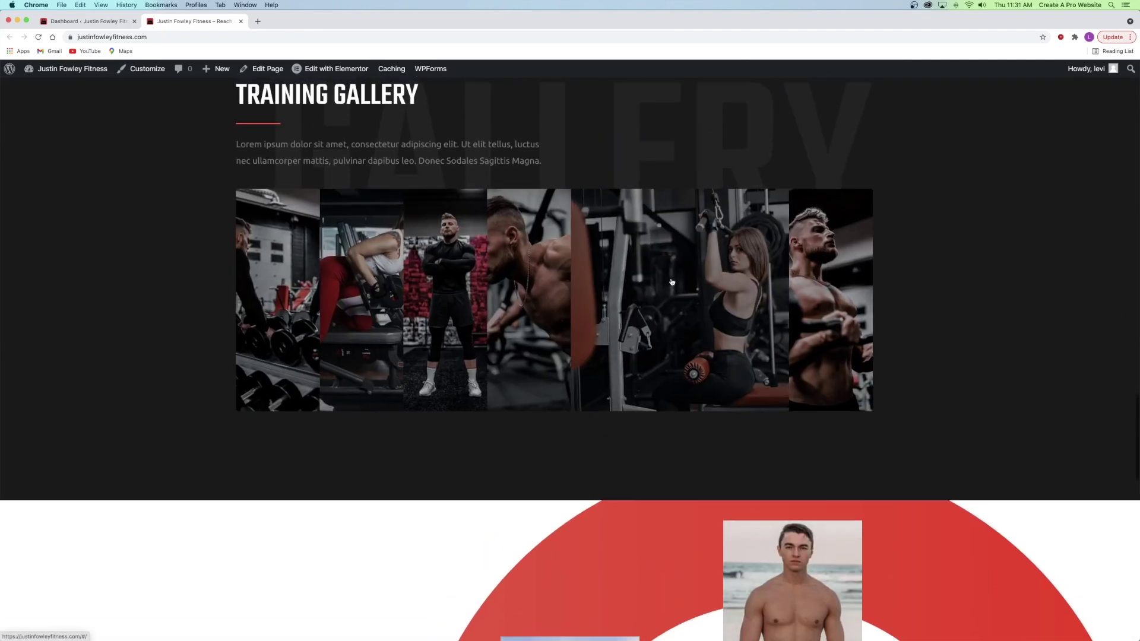
scroll(671, 282, up, 1)
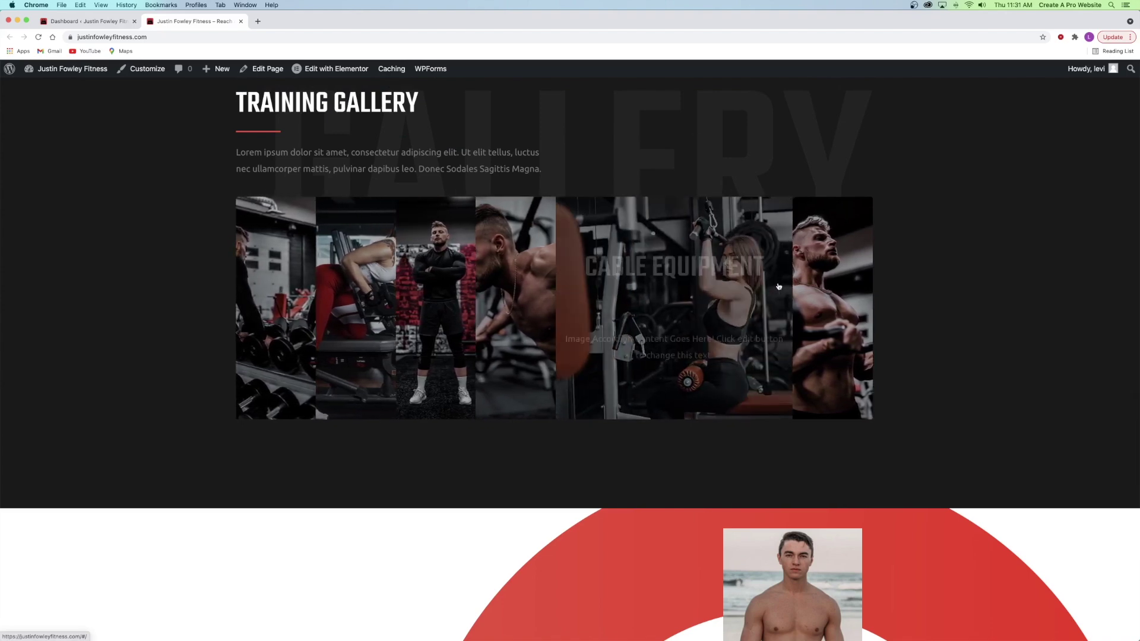
scroll(610, 286, down, 10)
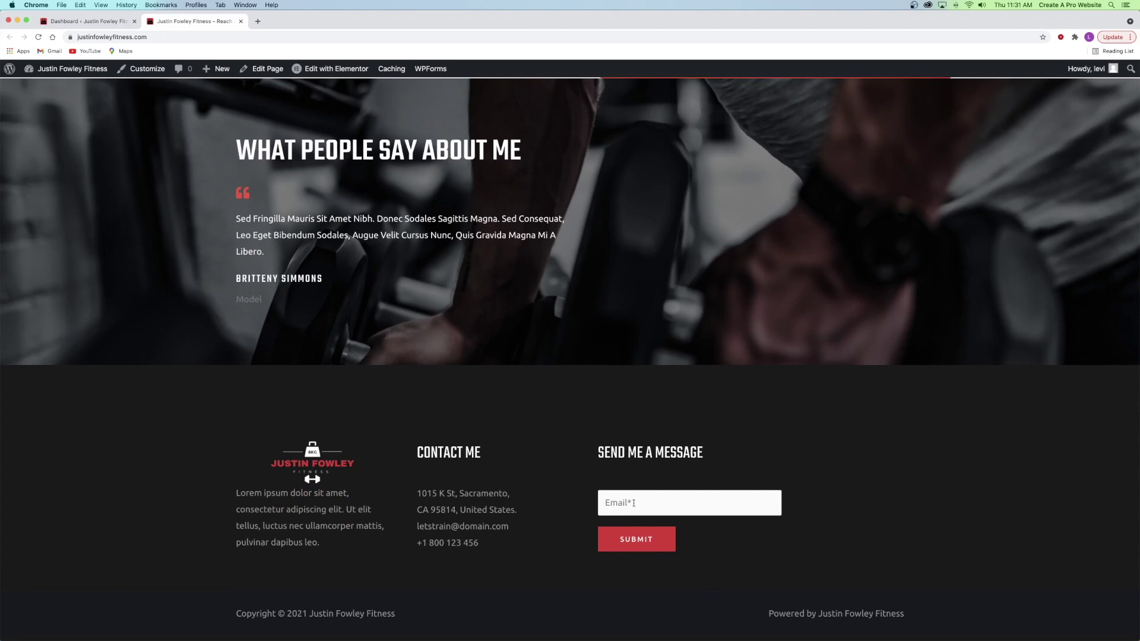
scroll(468, 459, up, 15)
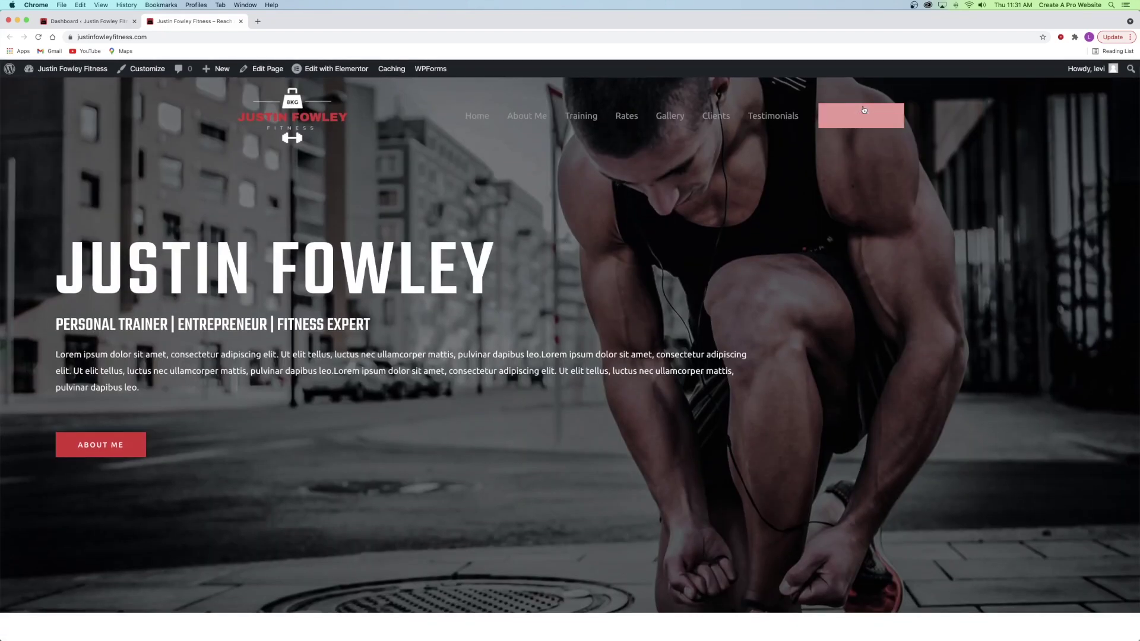
click(866, 117)
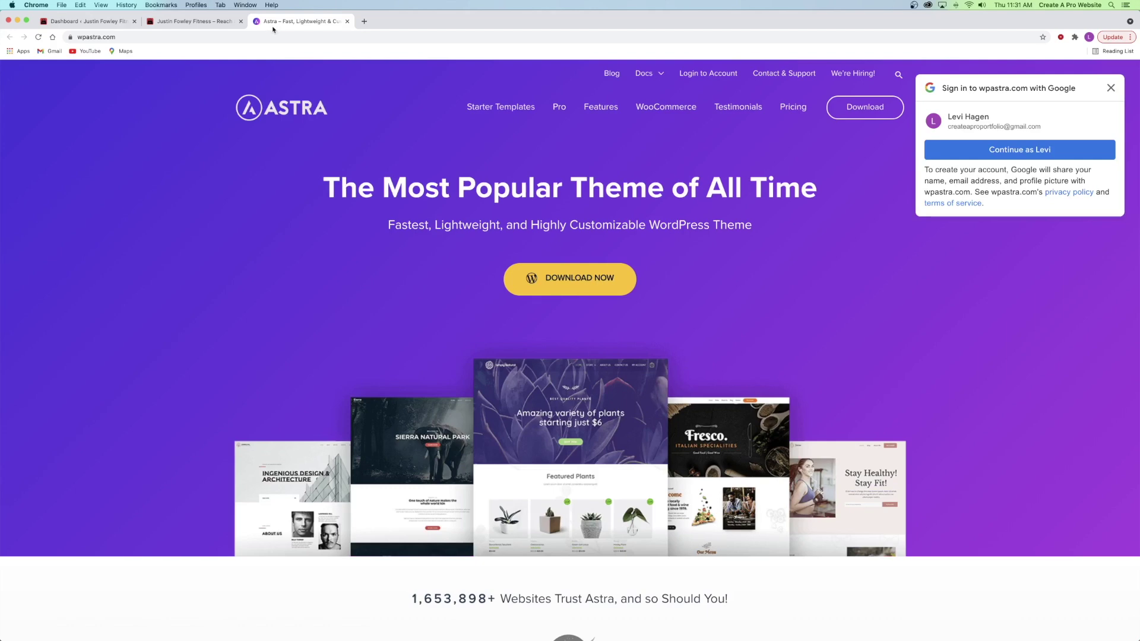
Close the Astra tab and open the header Contact button's settings in the Customizer
click(348, 22)
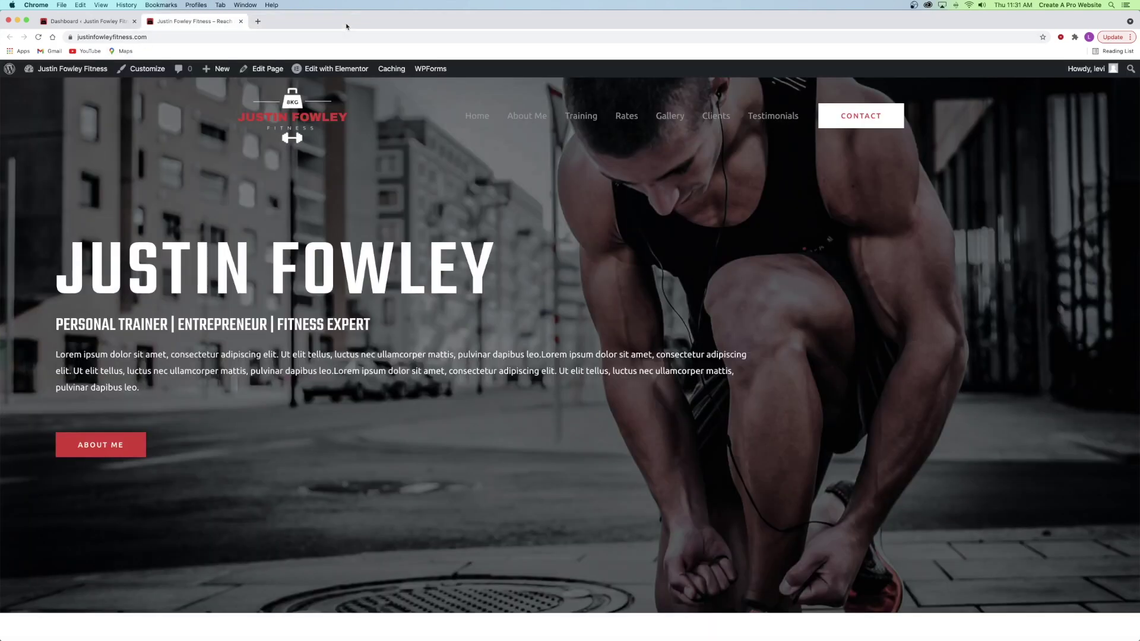
right_click(147, 72)
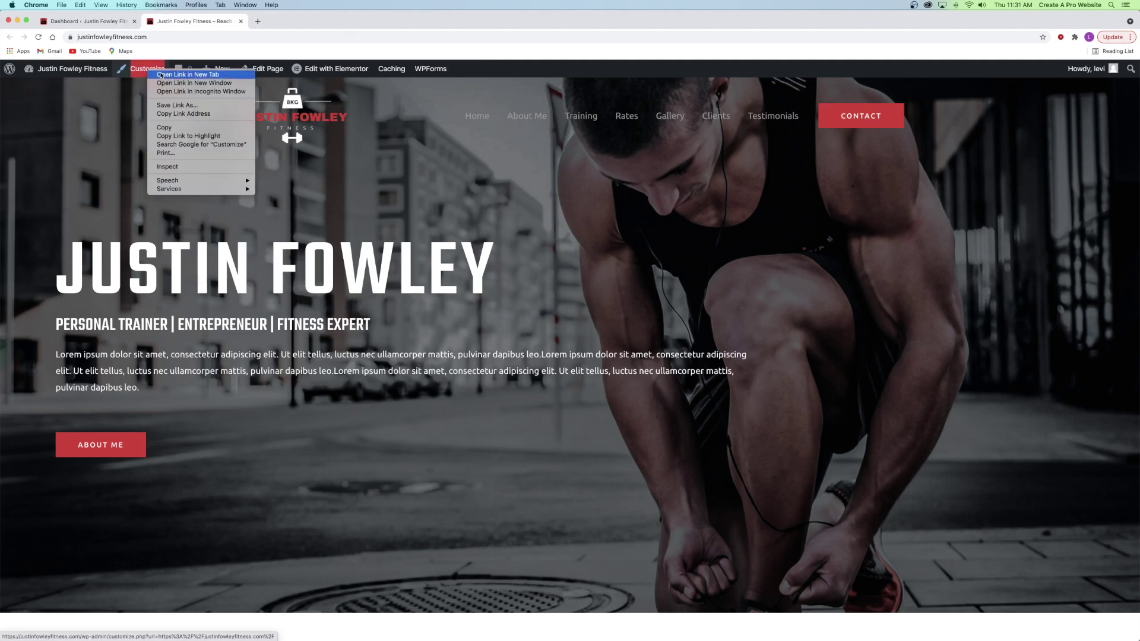
click(155, 74)
click(281, 24)
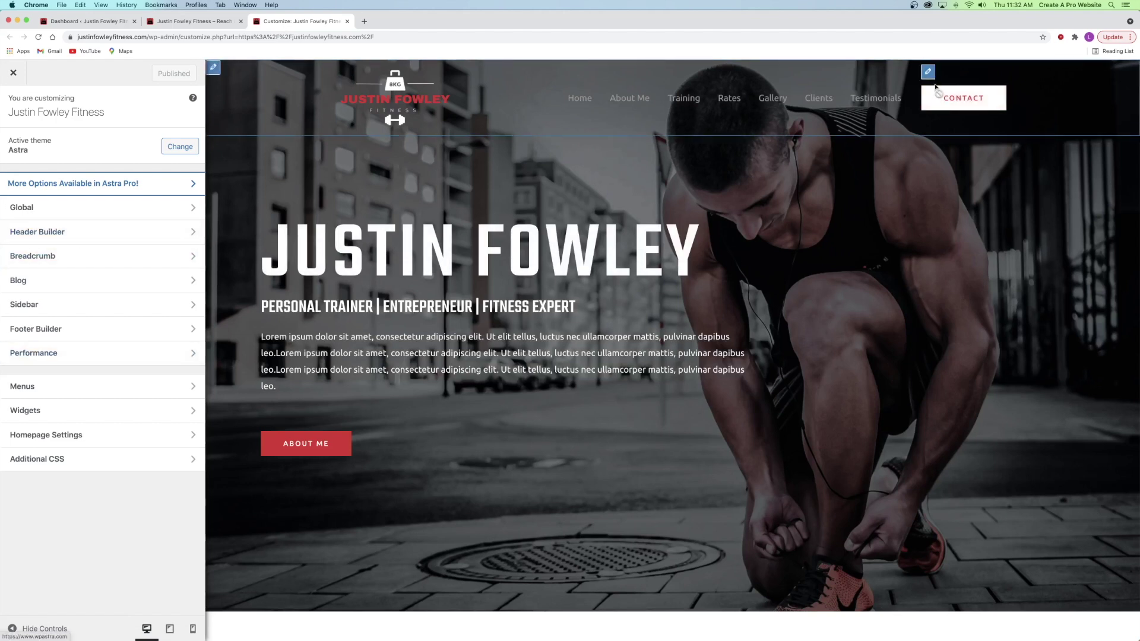
click(931, 76)
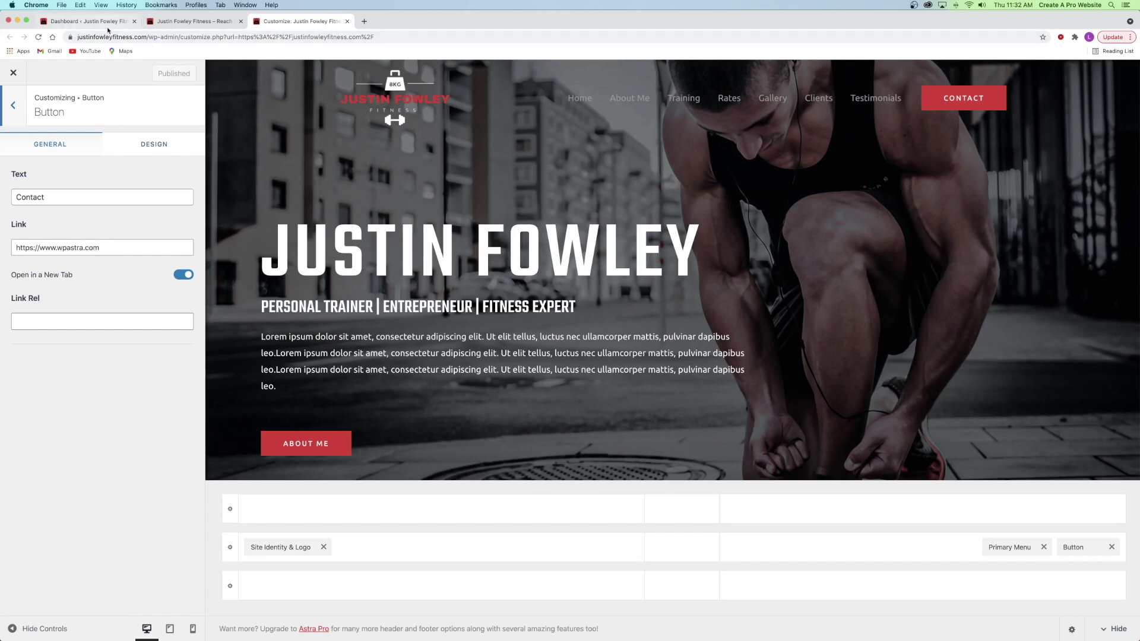
click(75, 24)
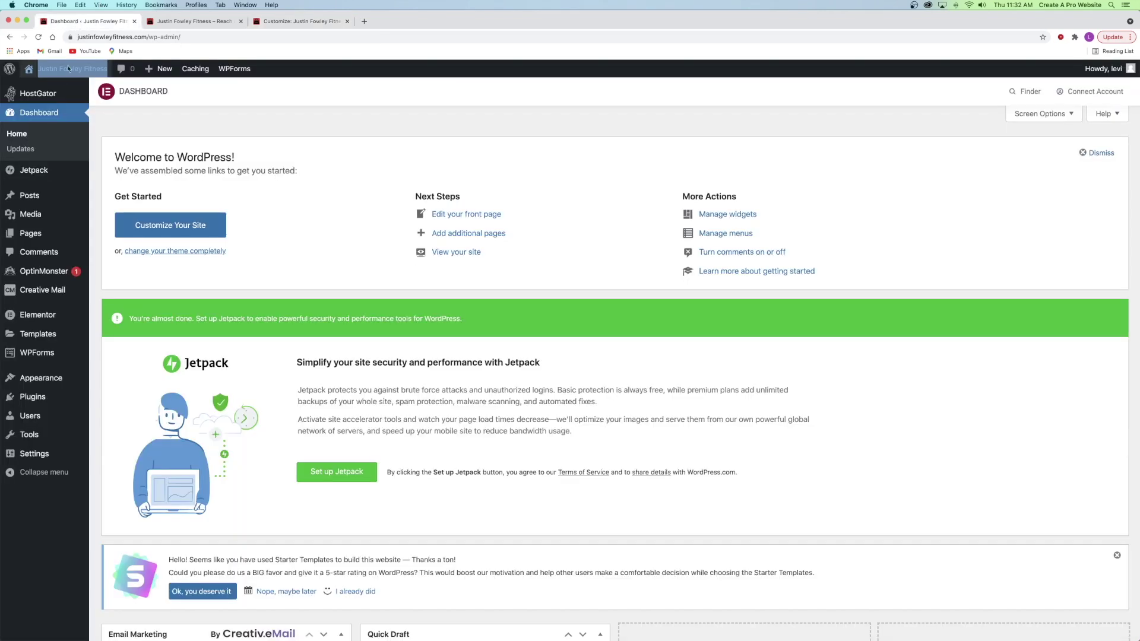
View the Contact page from All Pages in a new tab, copy its URL, and close it
mouse_move(29, 236)
right_click(124, 236)
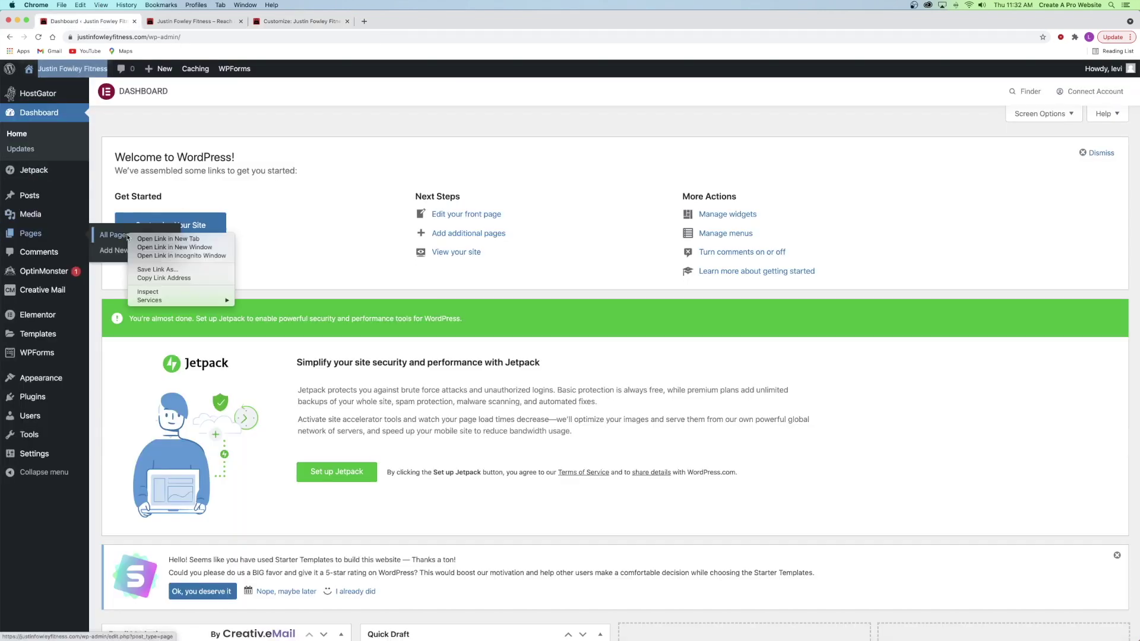
click(155, 241)
click(200, 24)
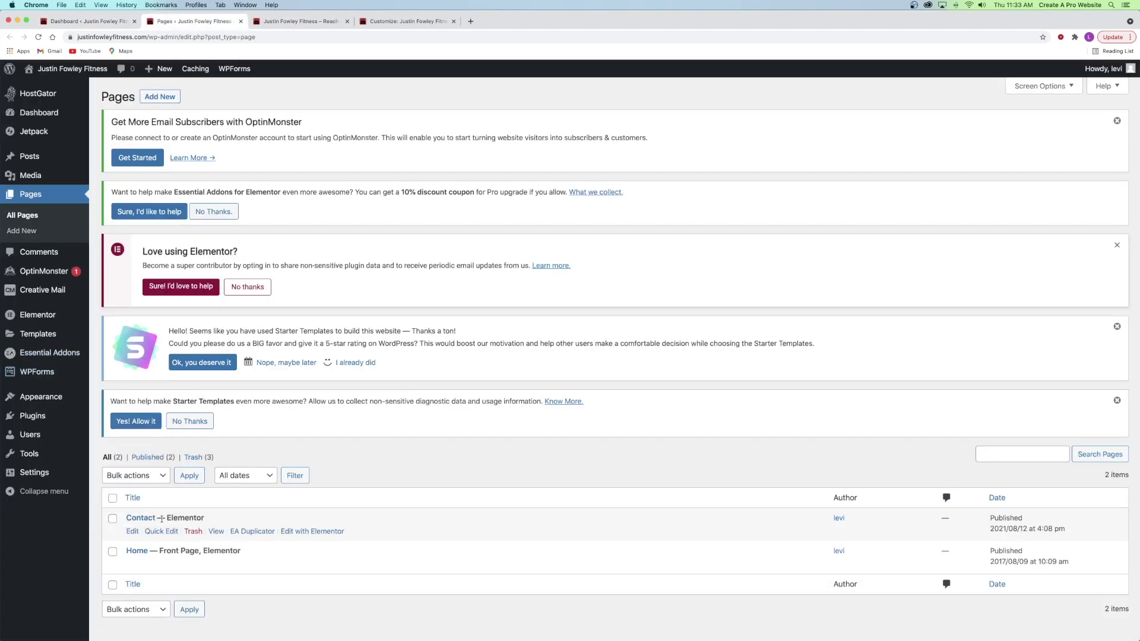
click(215, 532)
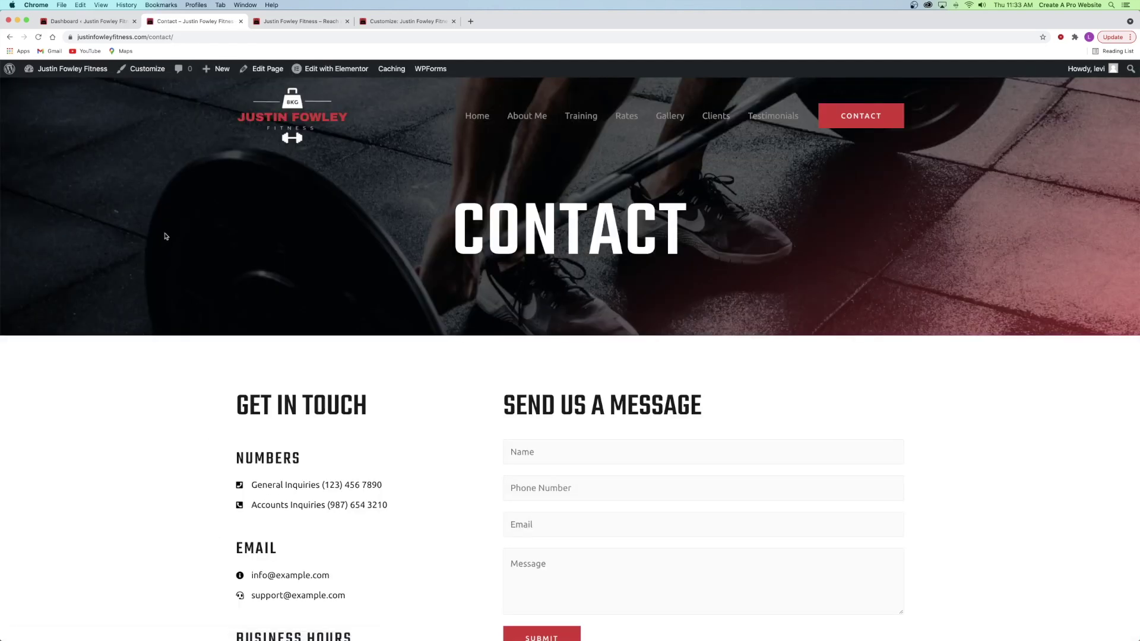
click(188, 39)
key(super+c)
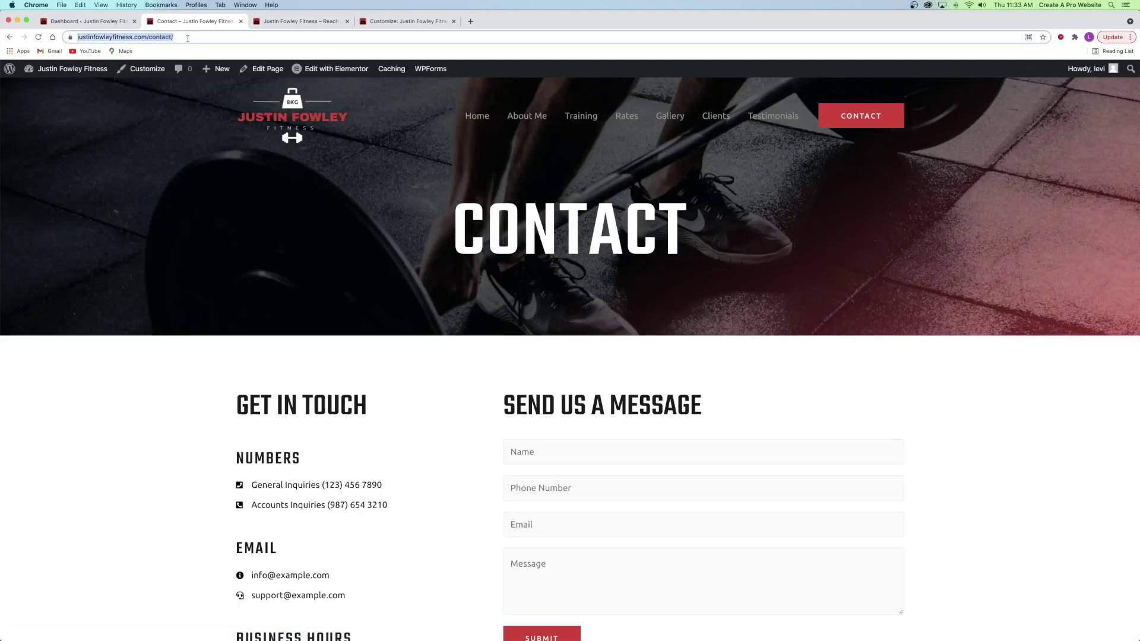
click(240, 22)
click(309, 21)
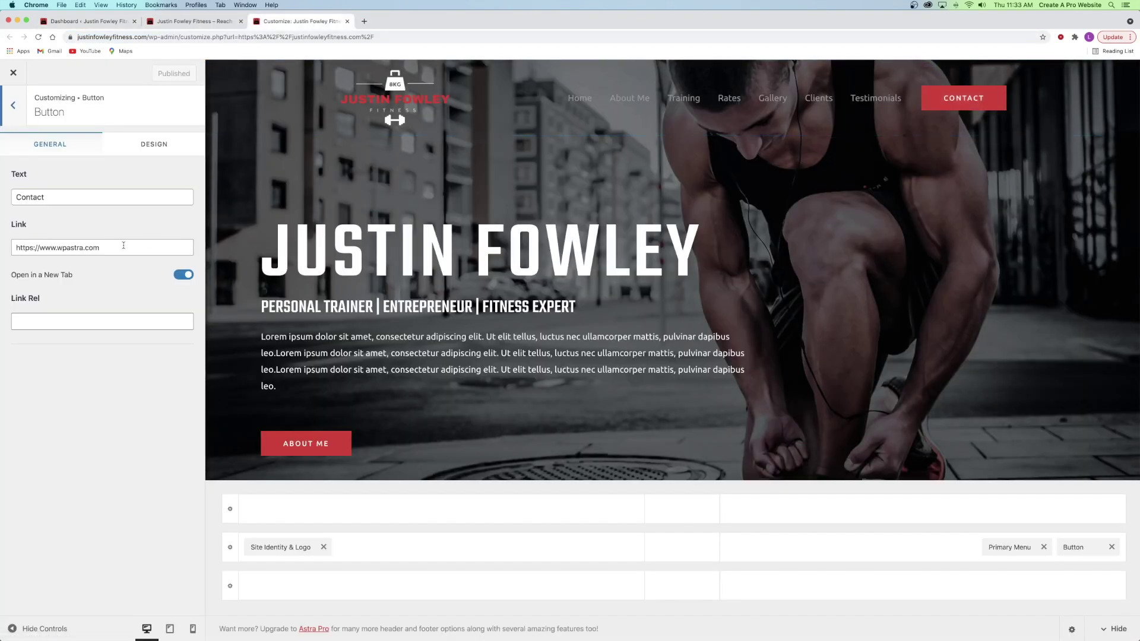
key(super+v)
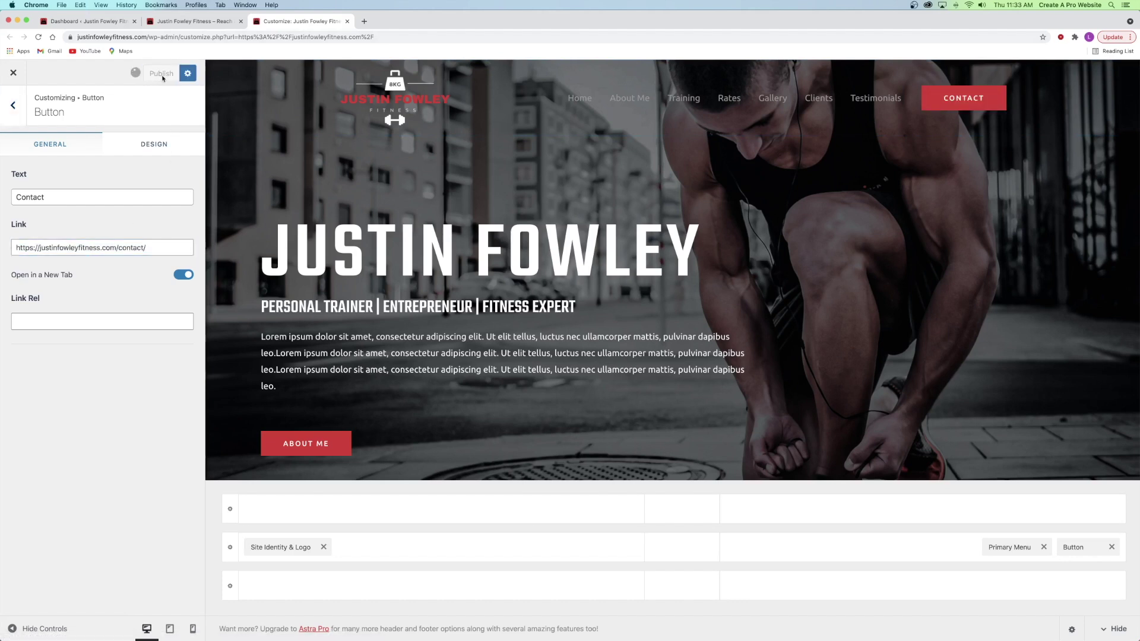
click(346, 22)
click(38, 37)
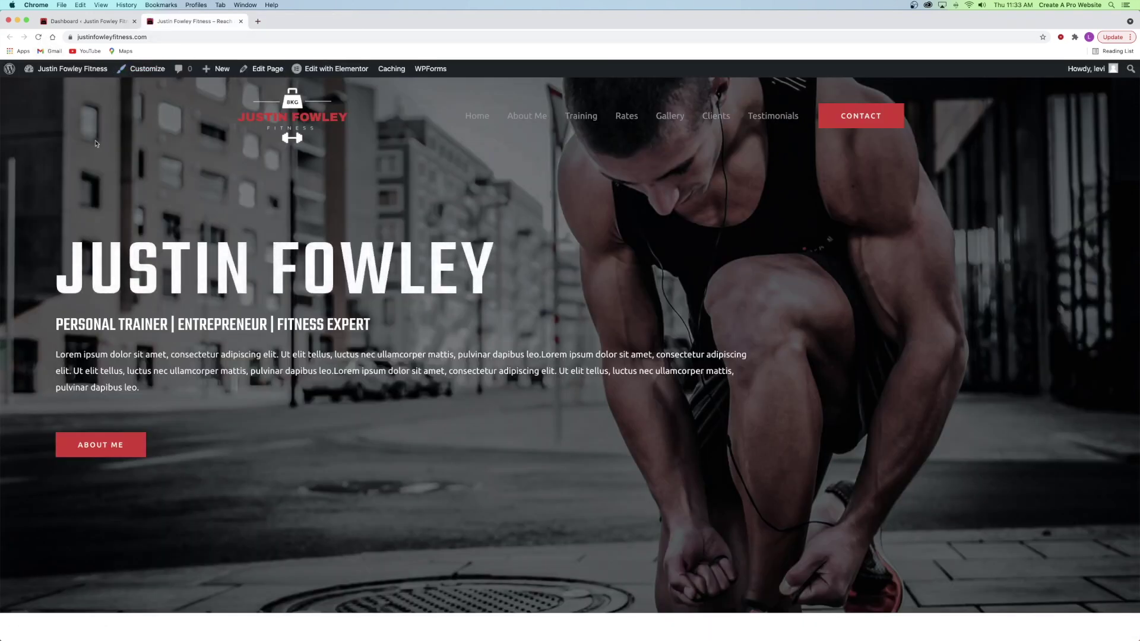
scroll(561, 309, down, 20)
scroll(557, 204, up, 20)
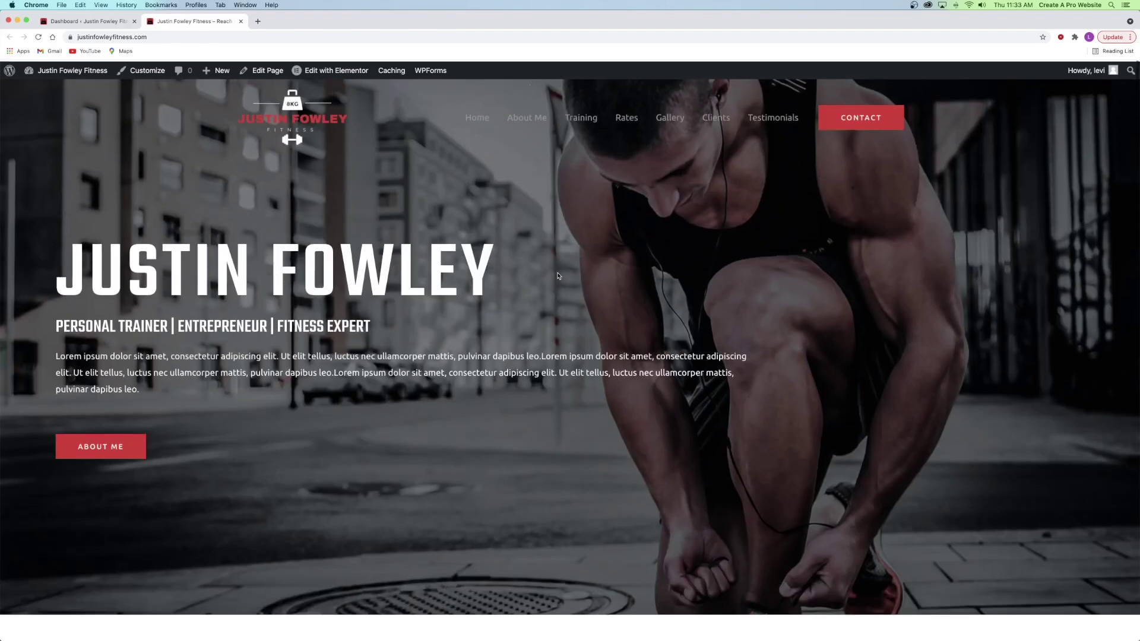
Test that the header CONTACT button now opens the site's own Contact page
click(854, 125)
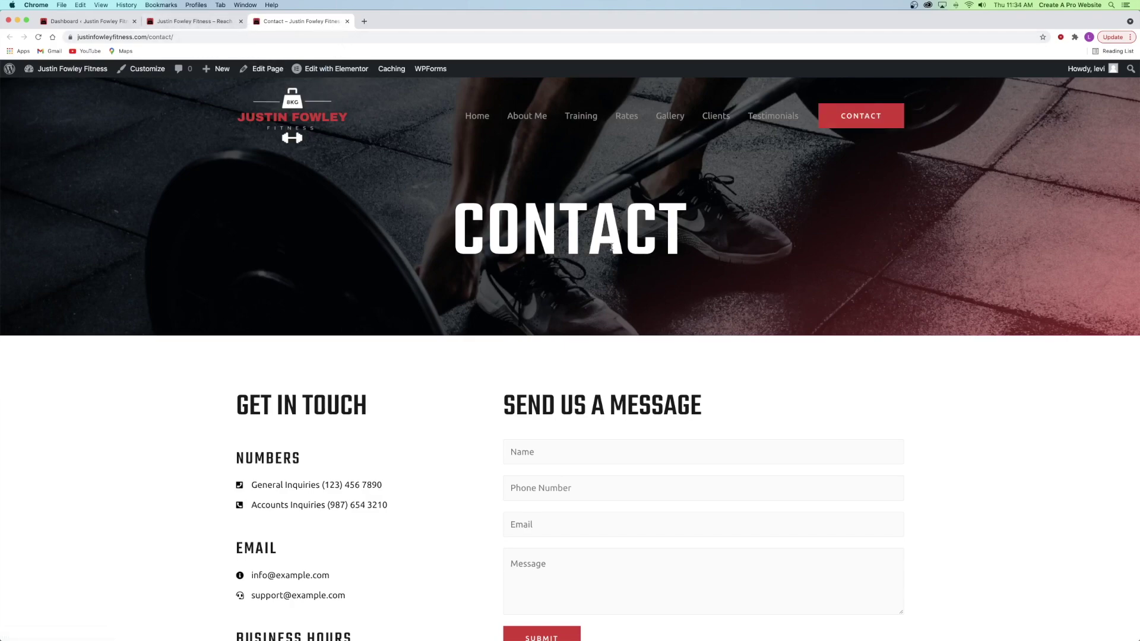
scroll(709, 257, down, 9)
scroll(692, 257, up, 1)
scroll(693, 257, up, 10)
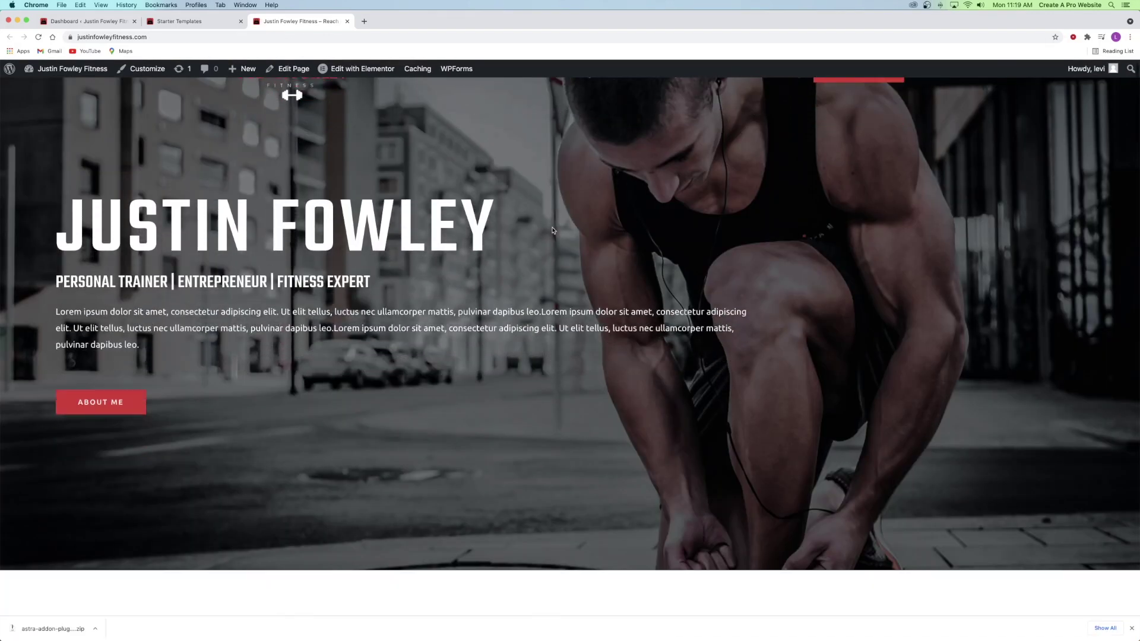
scroll(552, 230, down, 8)
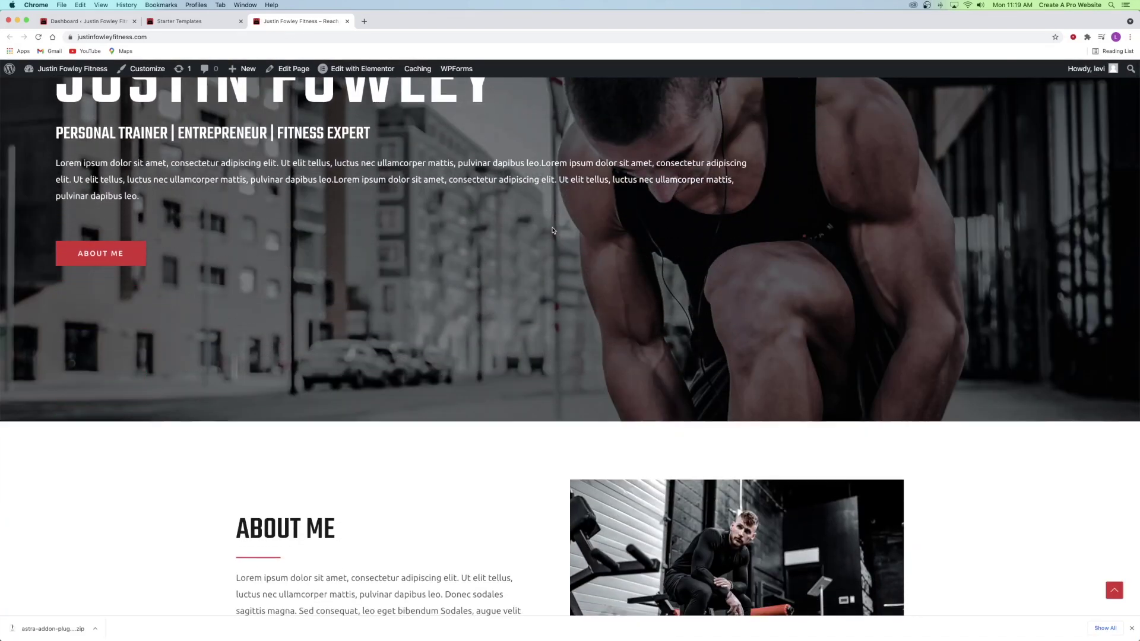
Pick a mega menu background colour for More Options and shift the base text colour toward blue
scroll(552, 231, down, 5)
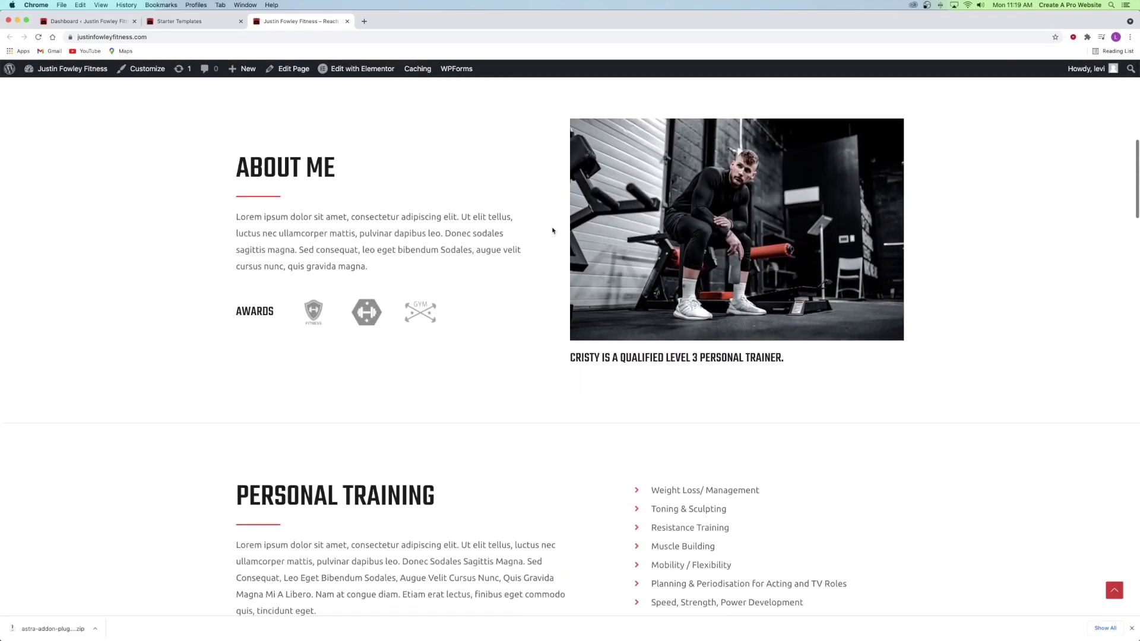
scroll(552, 230, down, 7)
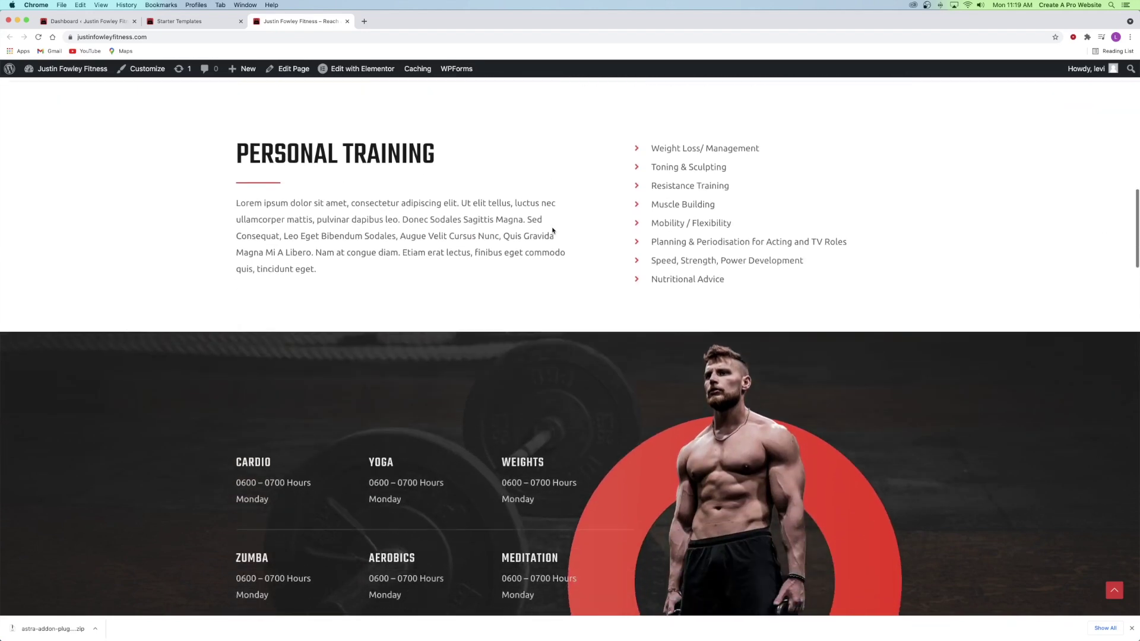
scroll(552, 230, down, 2)
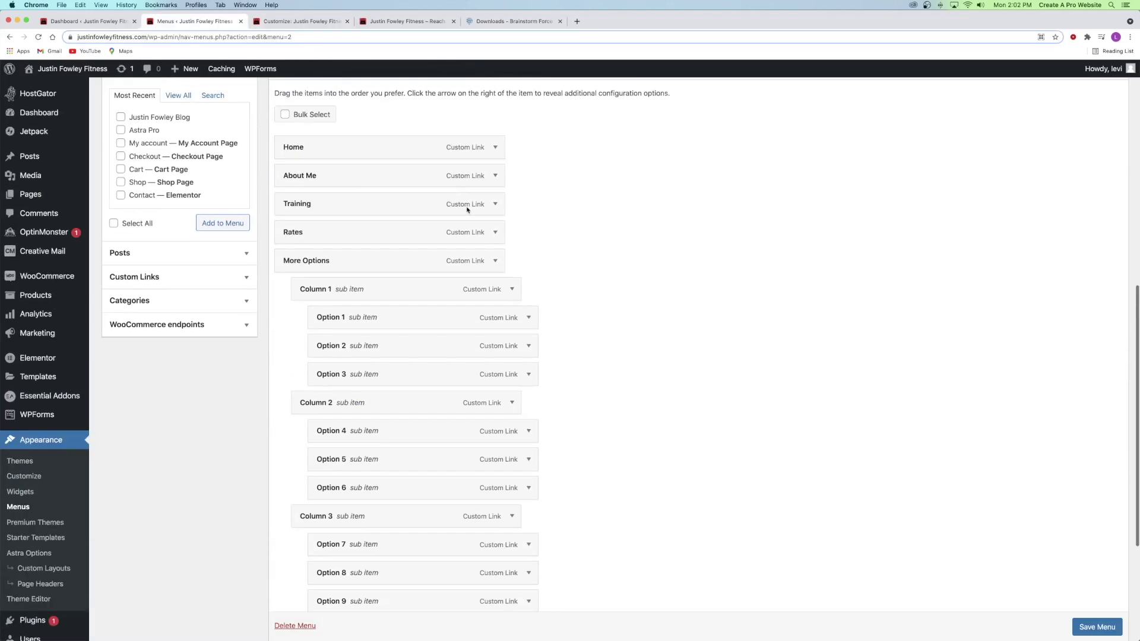
scroll(517, 209, down, 2)
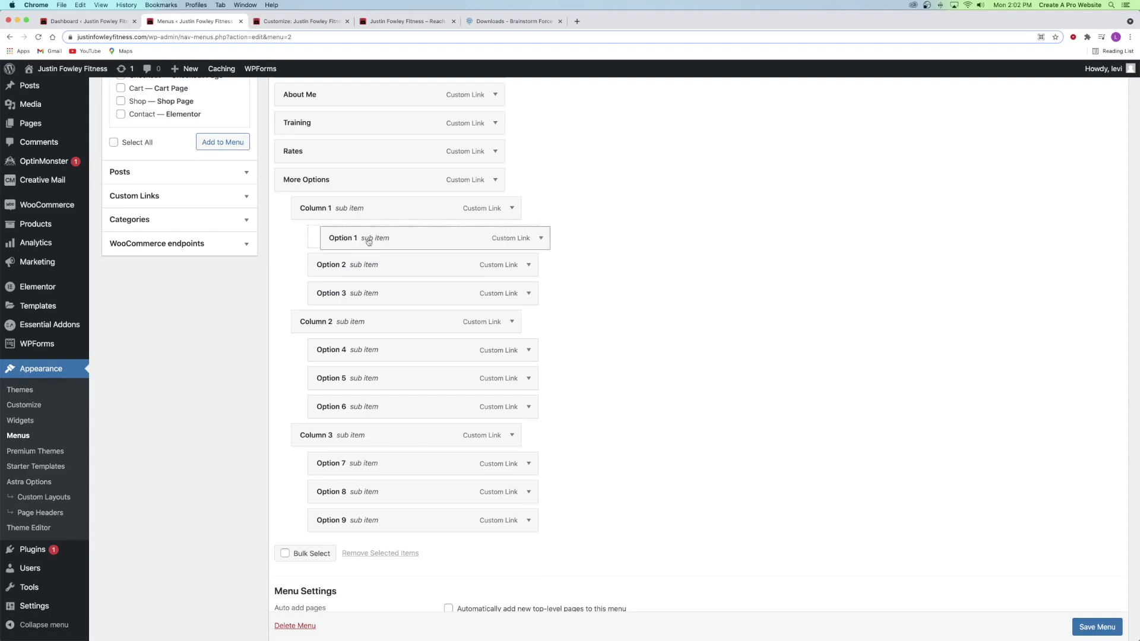
click(356, 179)
scroll(596, 303, down, 1)
click(629, 205)
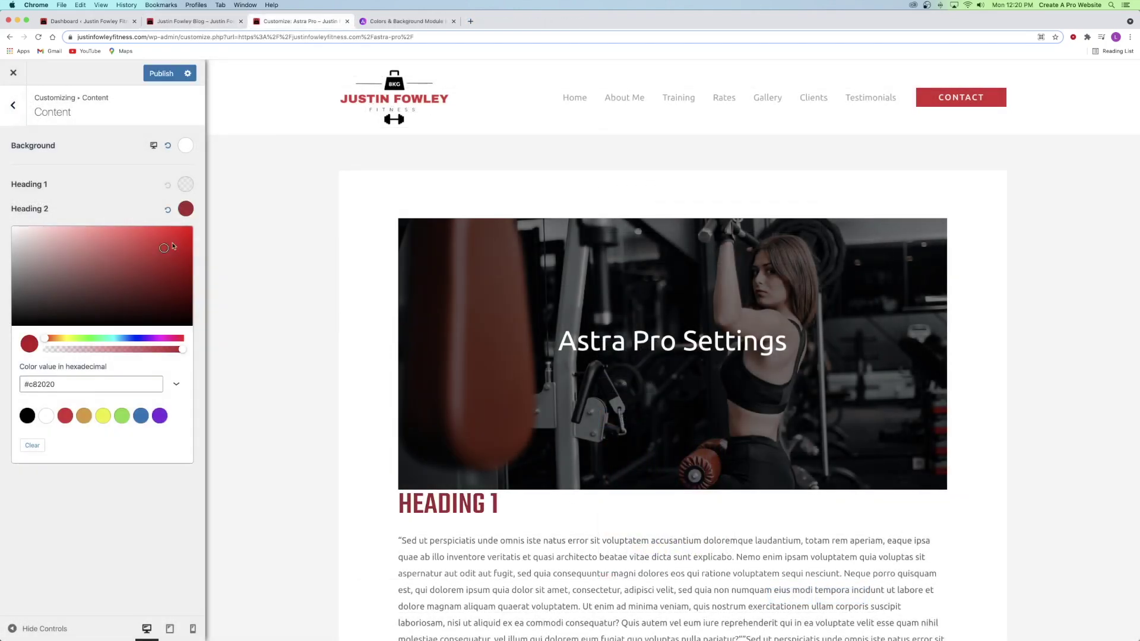
key(Escape)
scroll(672, 357, down, 8)
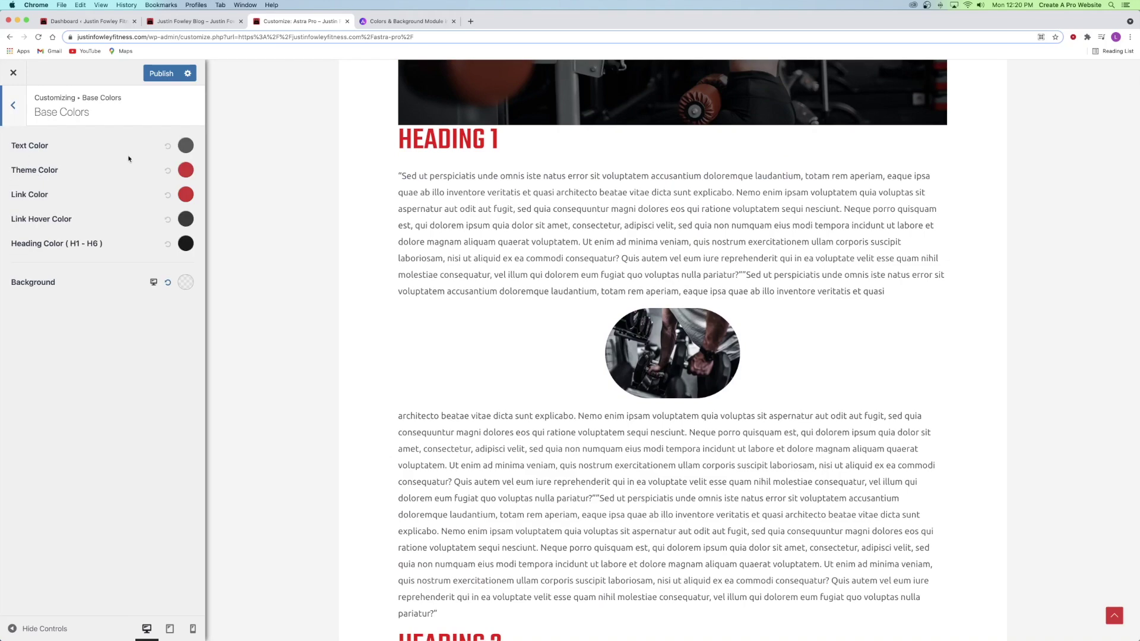
click(186, 146)
click(128, 277)
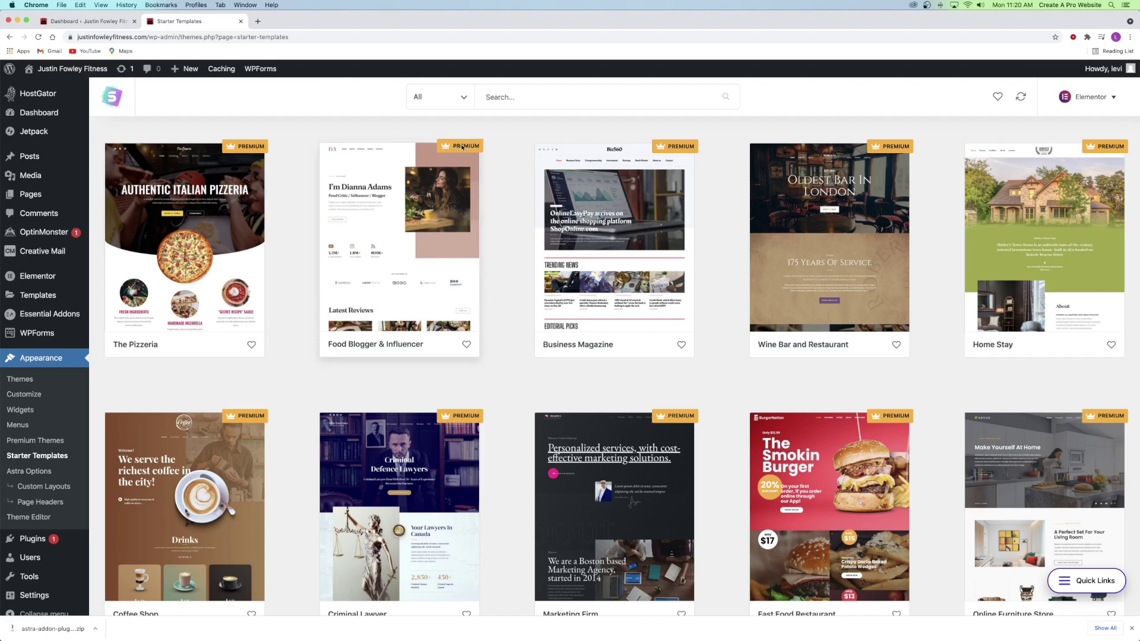
Filter the Starter Templates by type and preview the Fast Food Restaurant Home page template
click(444, 97)
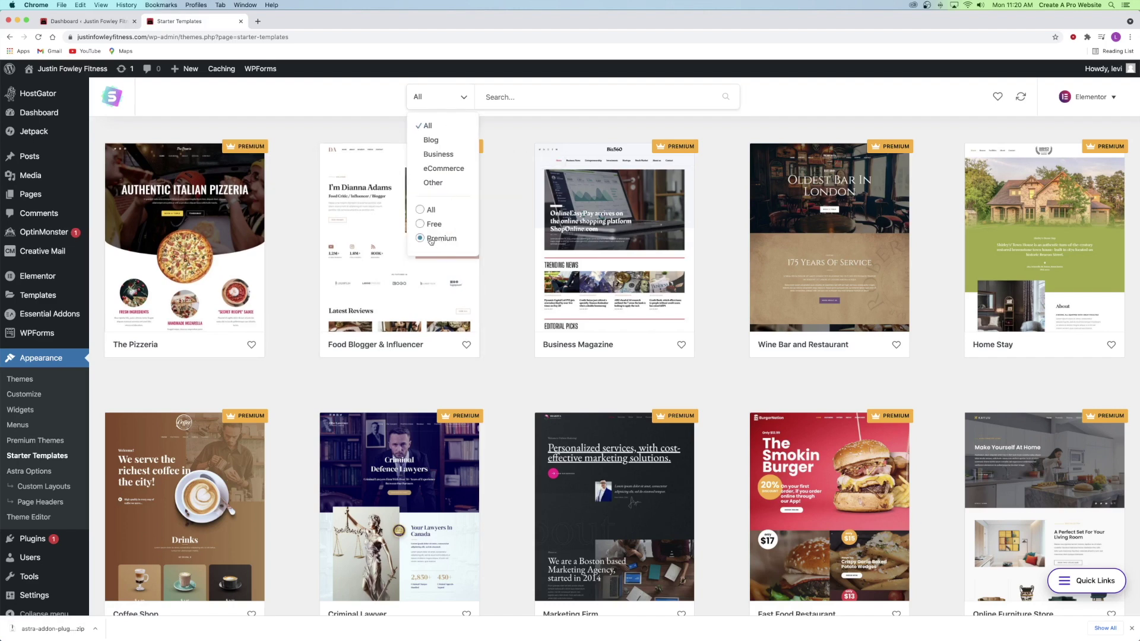
scroll(520, 198, down, 10)
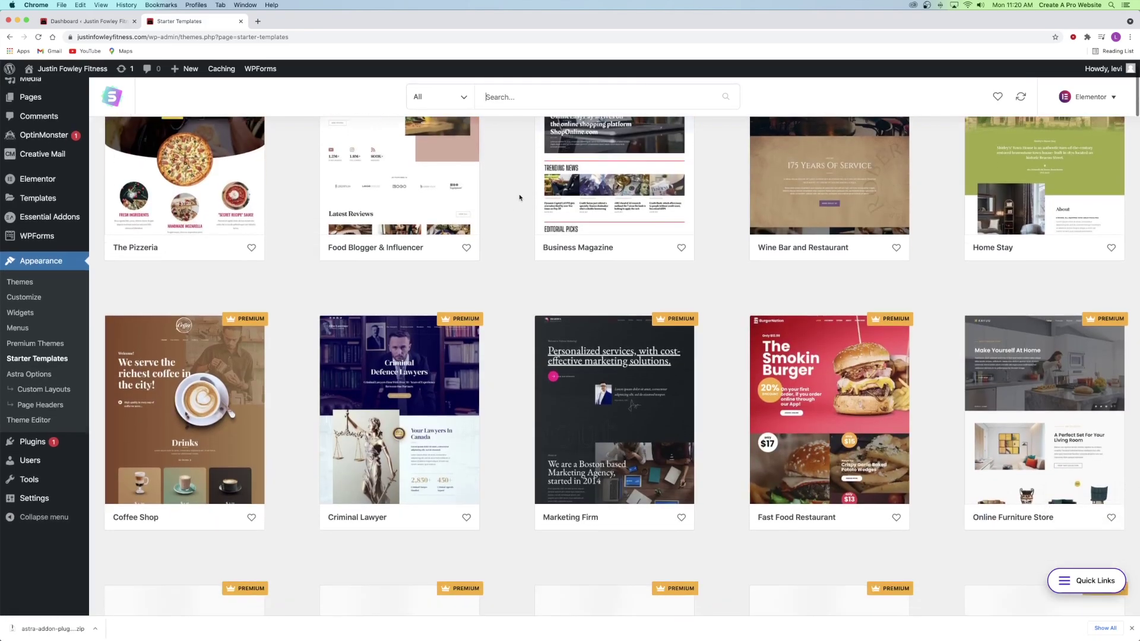
scroll(520, 198, down, 3)
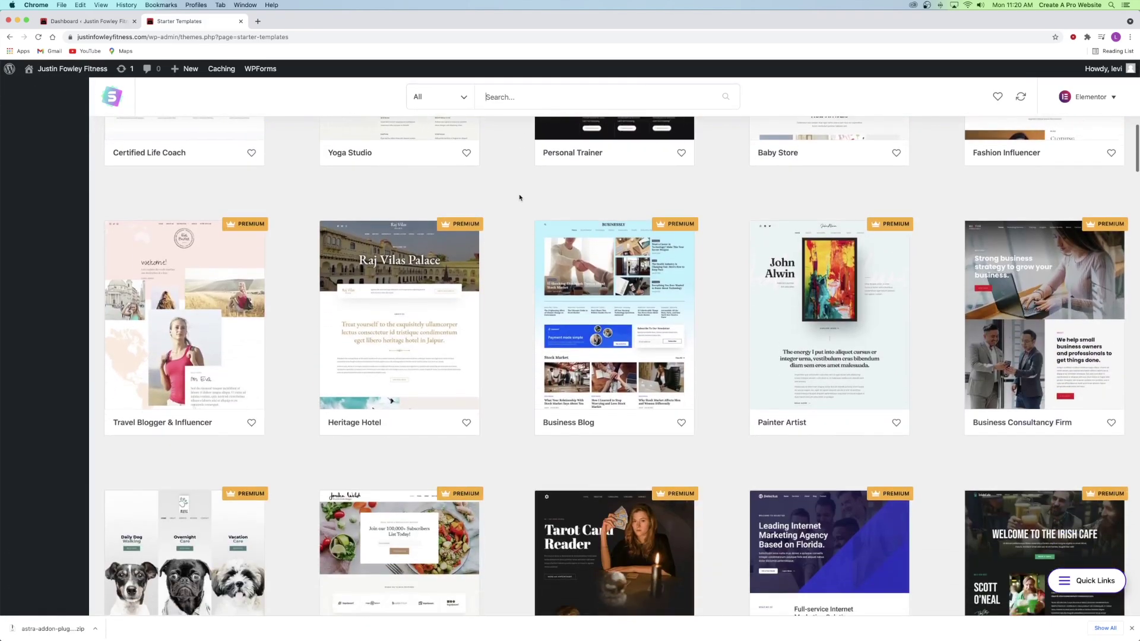
scroll(520, 198, up, 10)
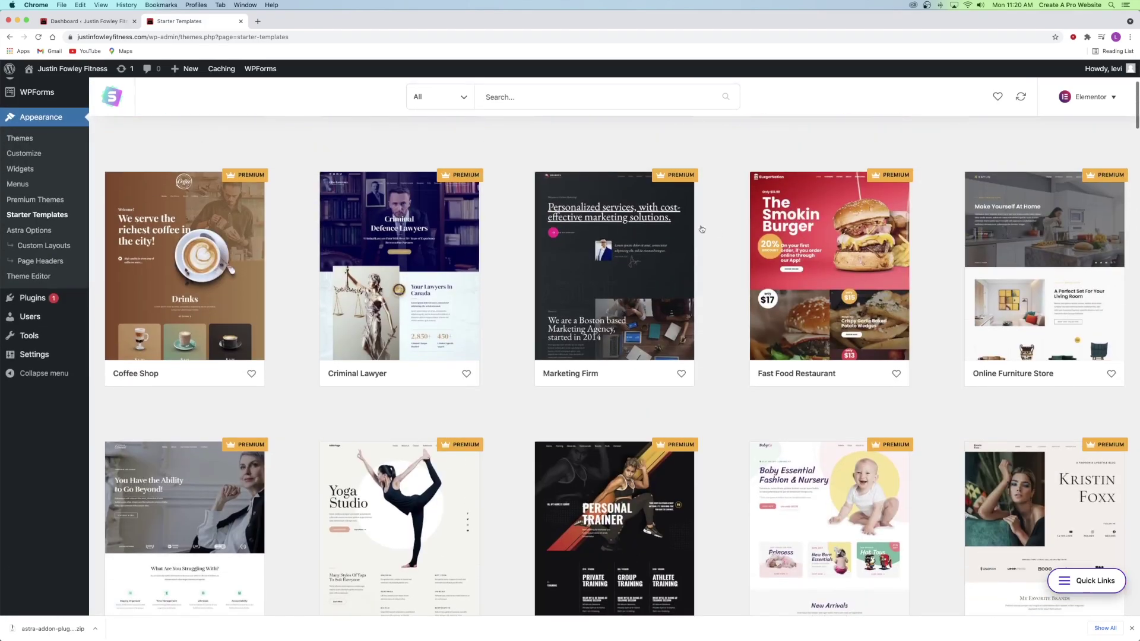
click(766, 238)
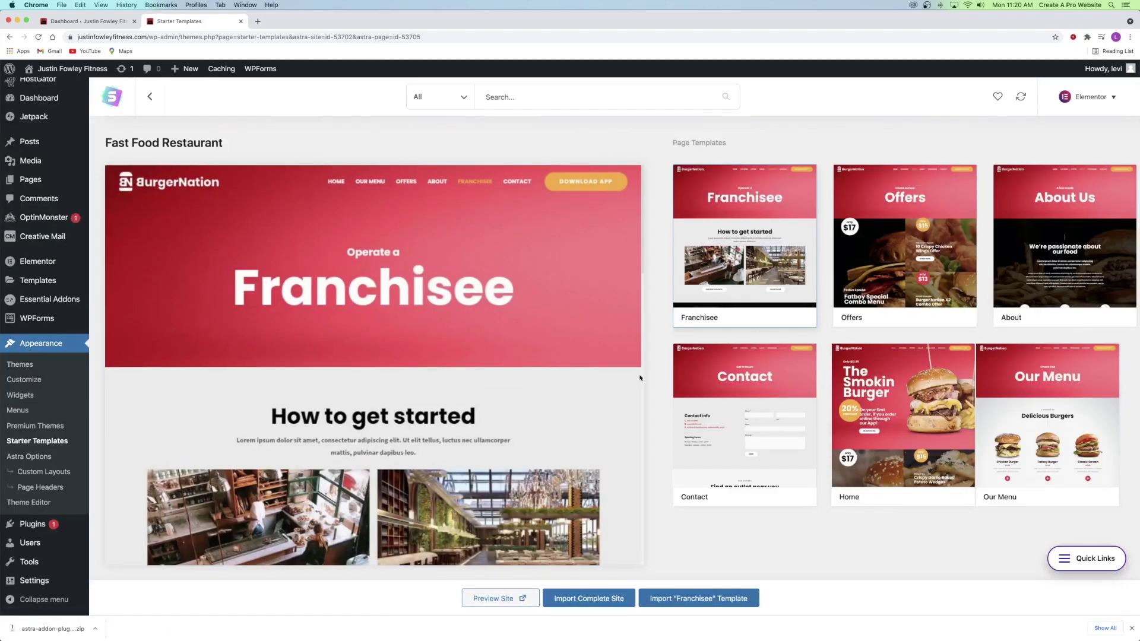
click(903, 415)
scroll(210, 297, down, 4)
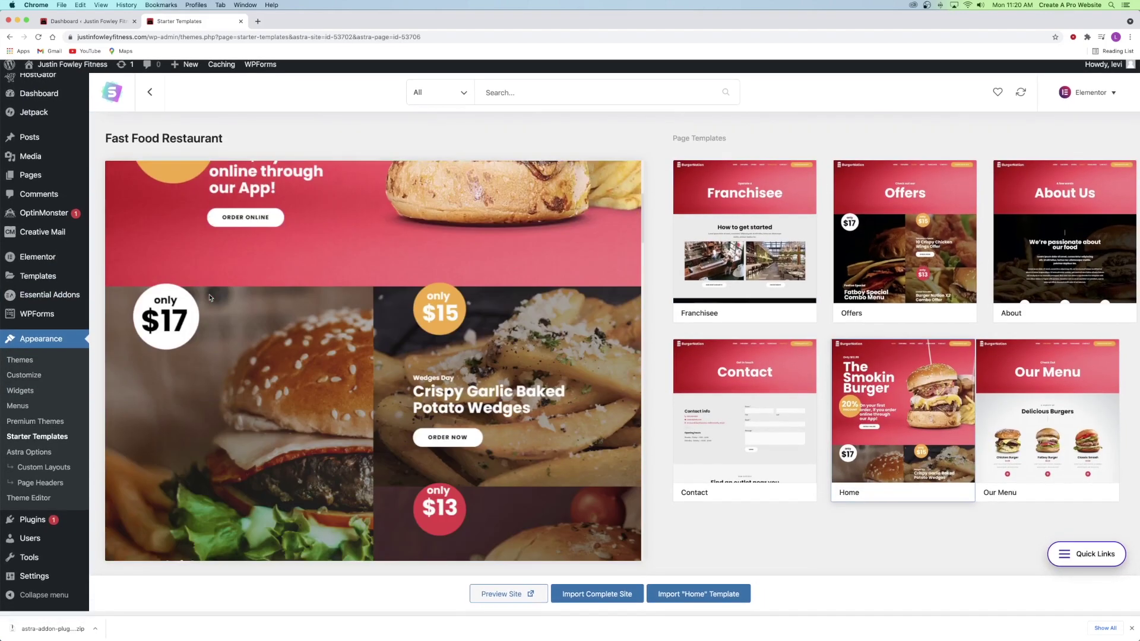
scroll(209, 298, down, 10)
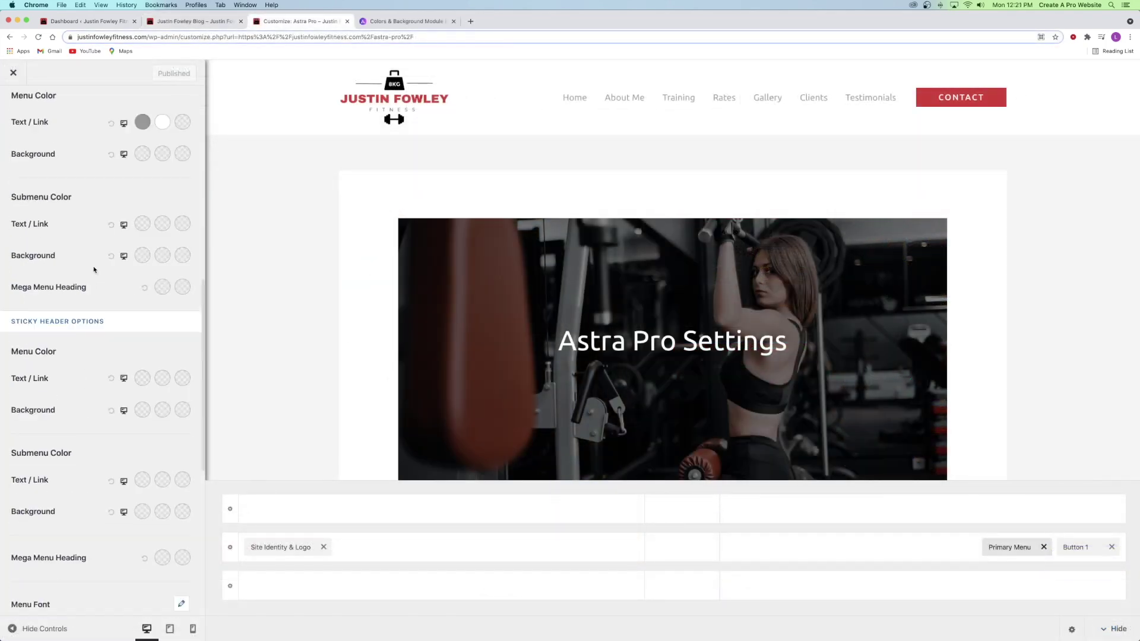
Make the menu text blue and its background purple, and the primary header background grey
click(162, 217)
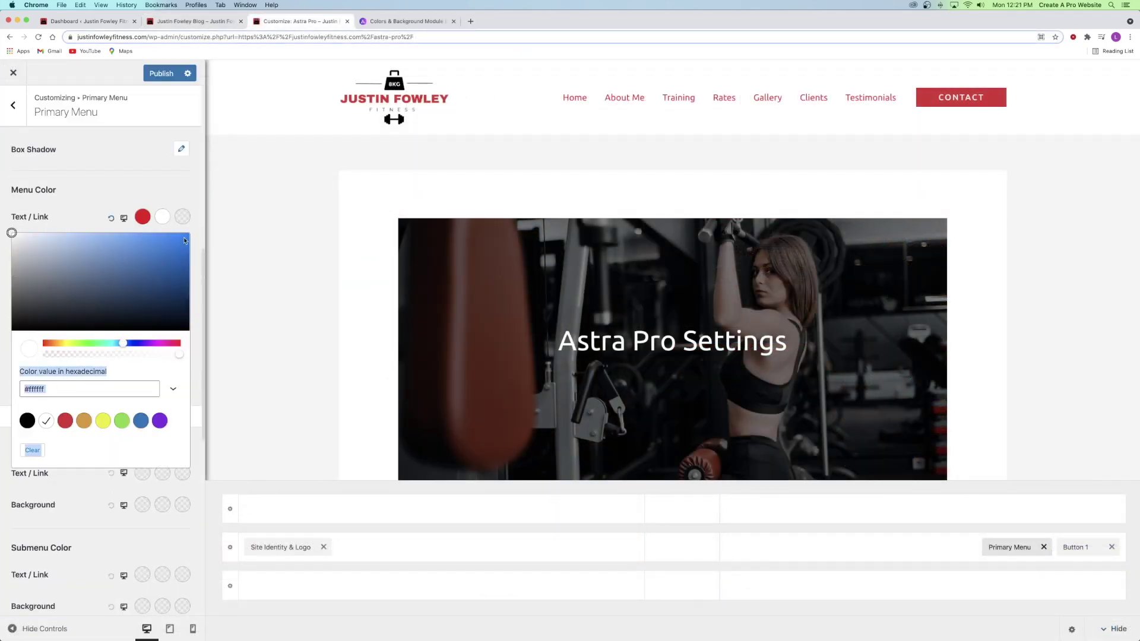
click(184, 241)
click(162, 216)
click(162, 247)
click(153, 409)
click(230, 549)
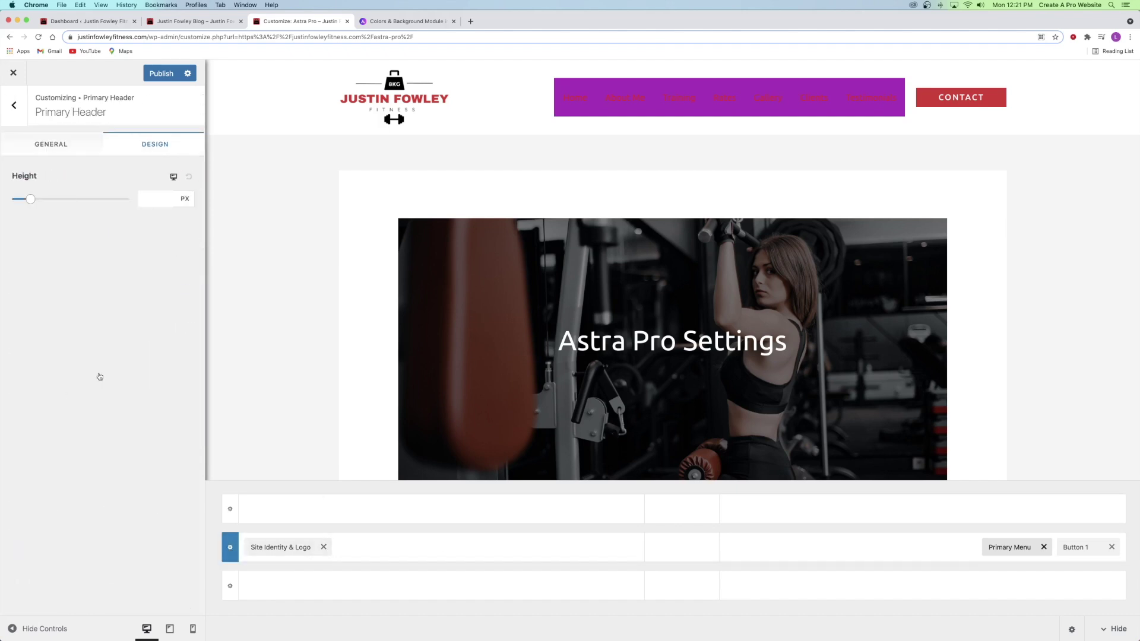
click(184, 224)
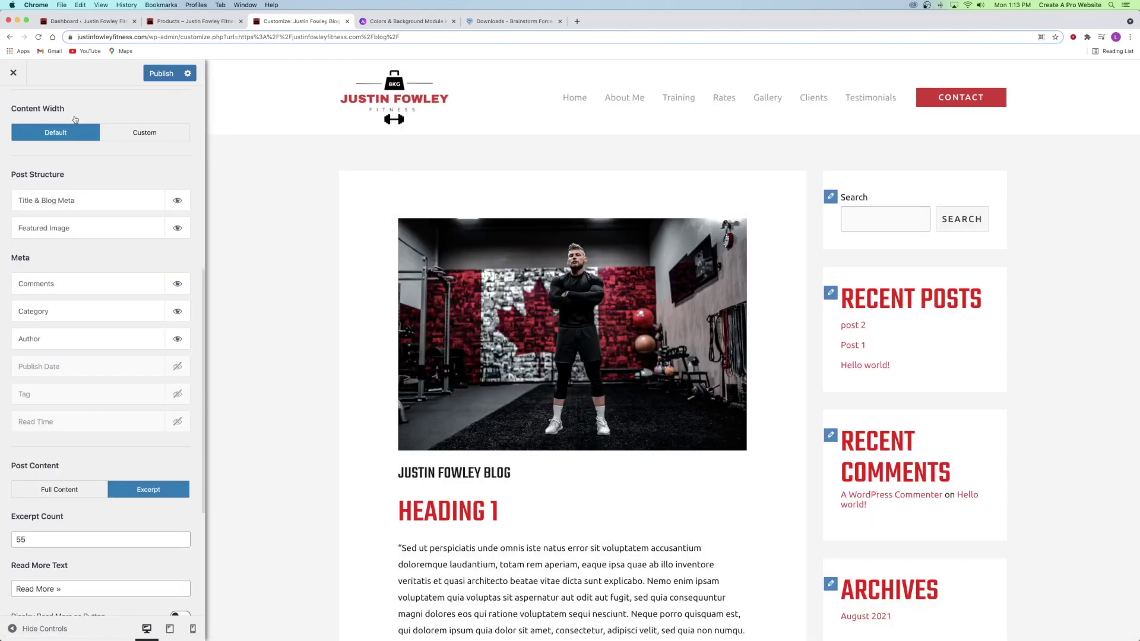
Set the Heading 2 font family to Helvetica
scroll(571, 356, down, 10)
scroll(110, 357, down, 5)
scroll(110, 472, up, 10)
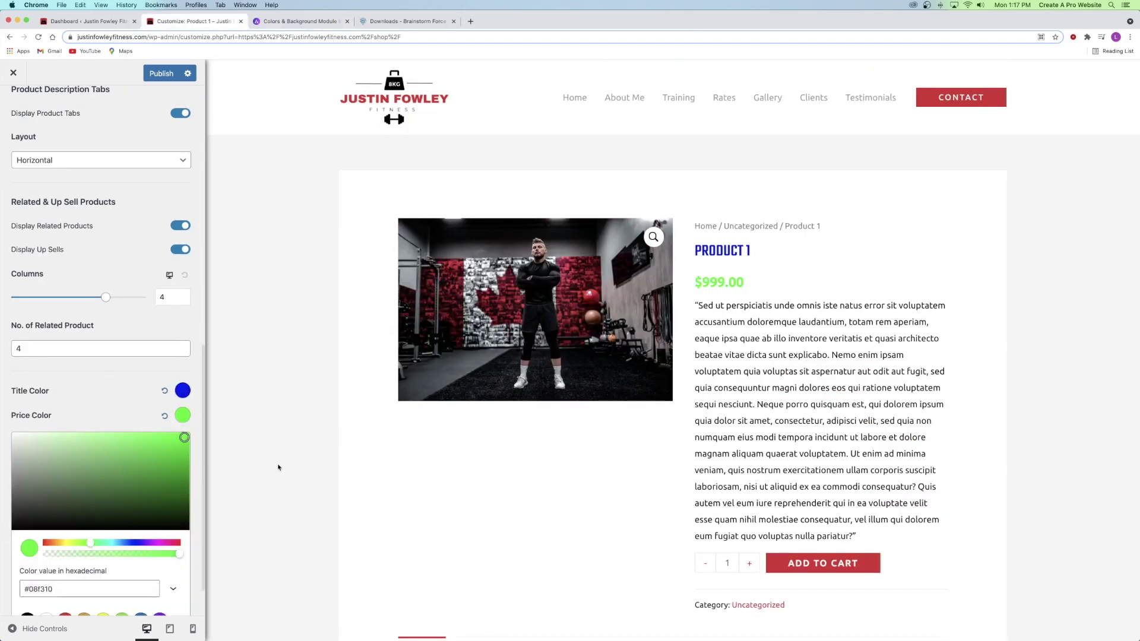
click(278, 468)
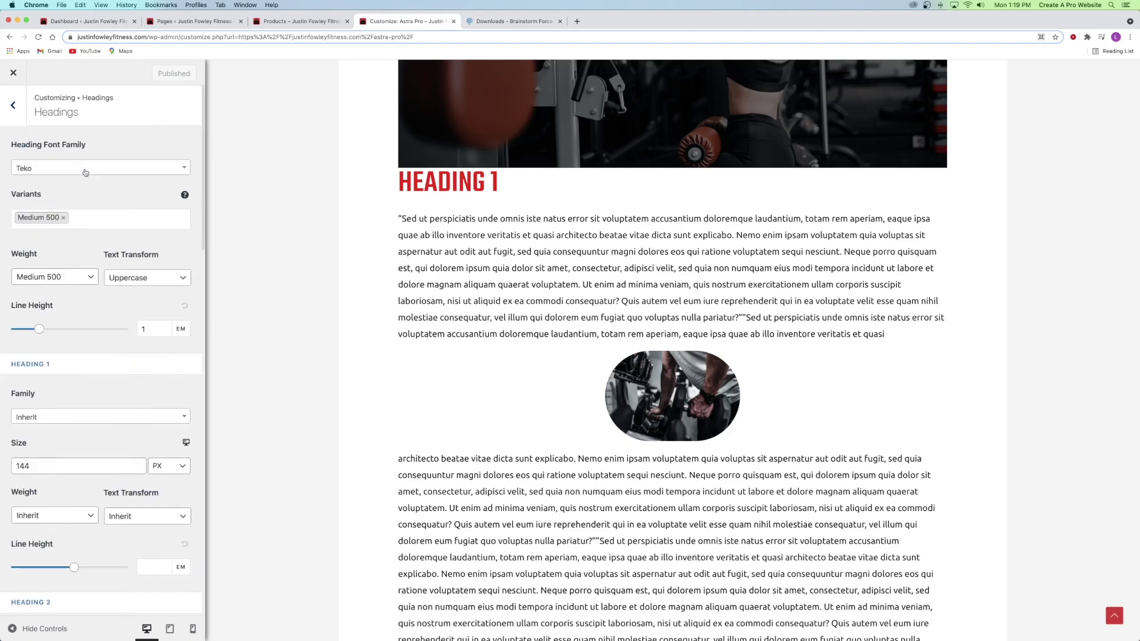
scroll(85, 173, down, 5)
scroll(85, 173, up, 3)
scroll(76, 389, down, 1)
click(64, 375)
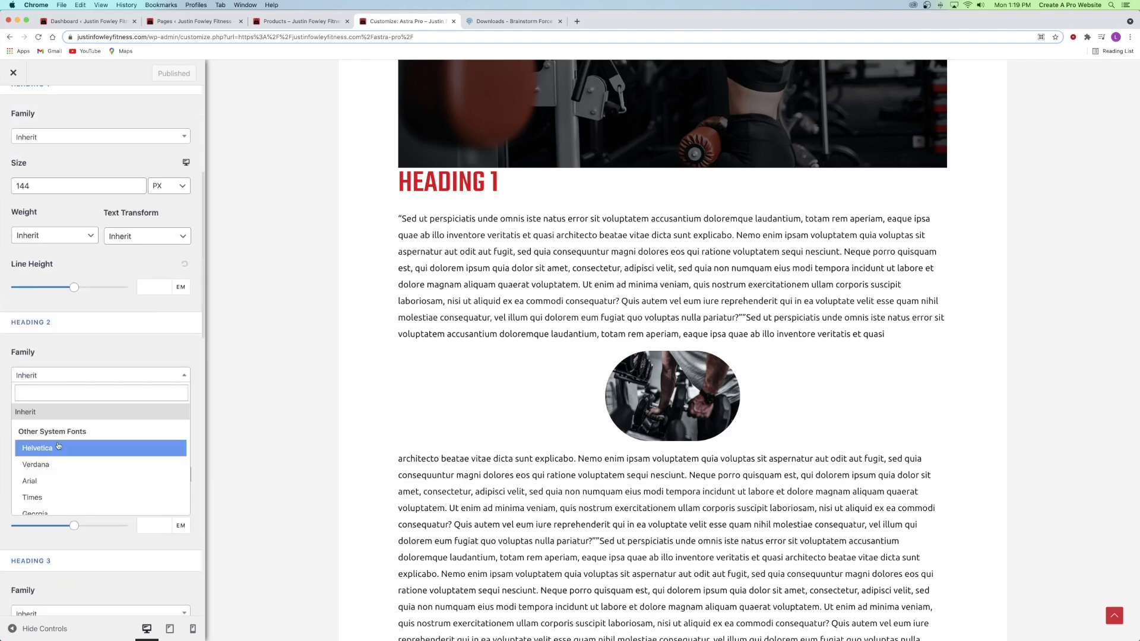
click(58, 447)
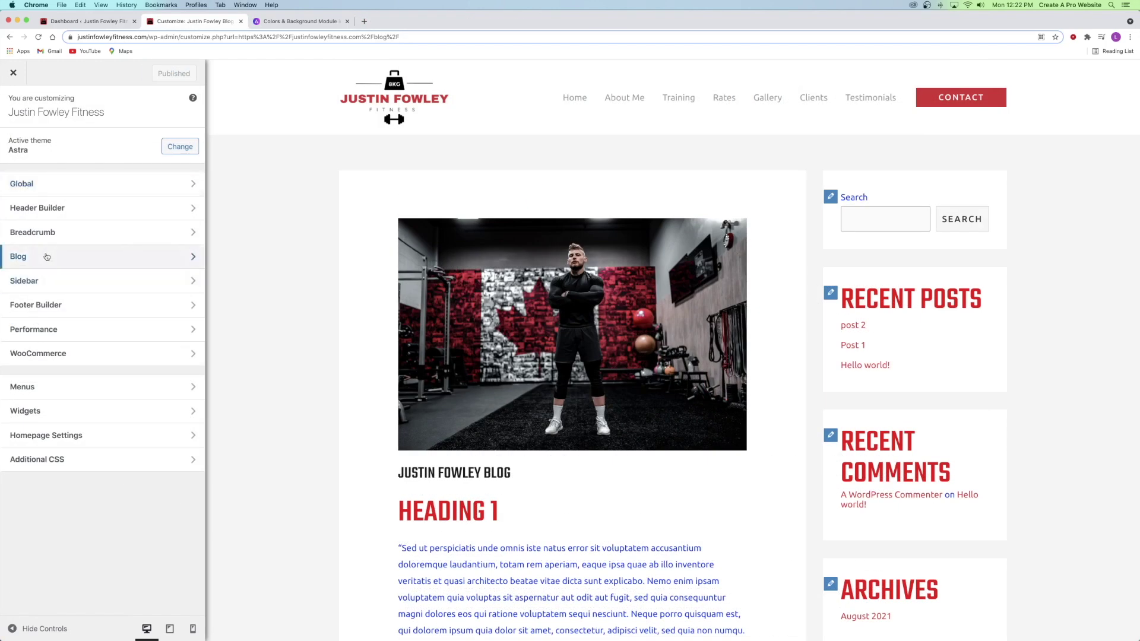
In Blog > Single Post, move Title & Blog Meta above the Featured Image
click(47, 257)
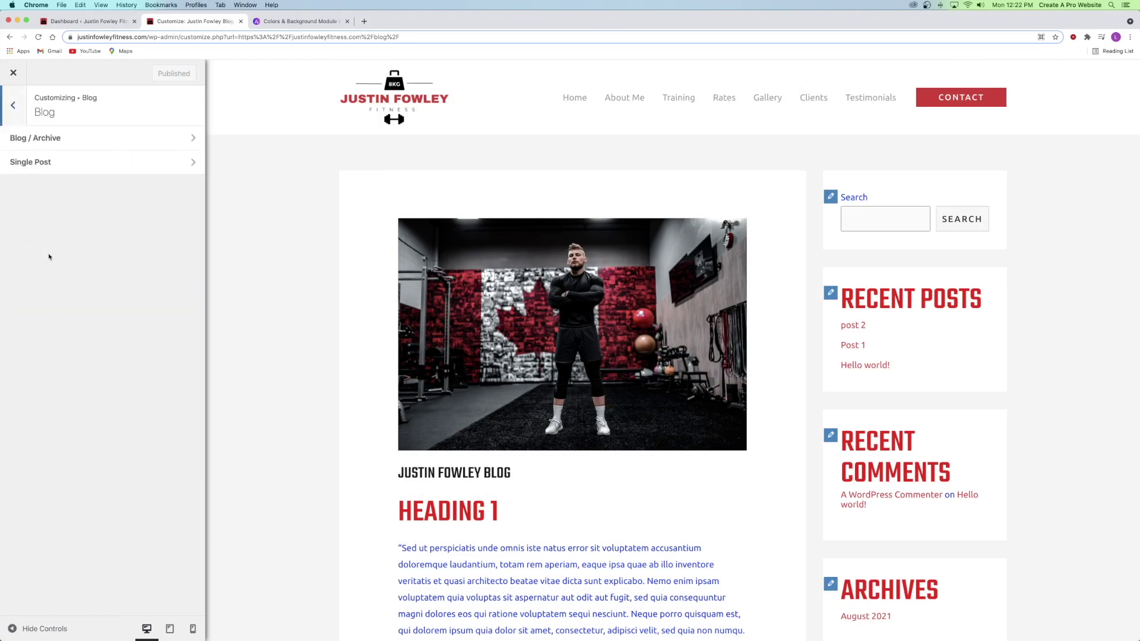
click(36, 170)
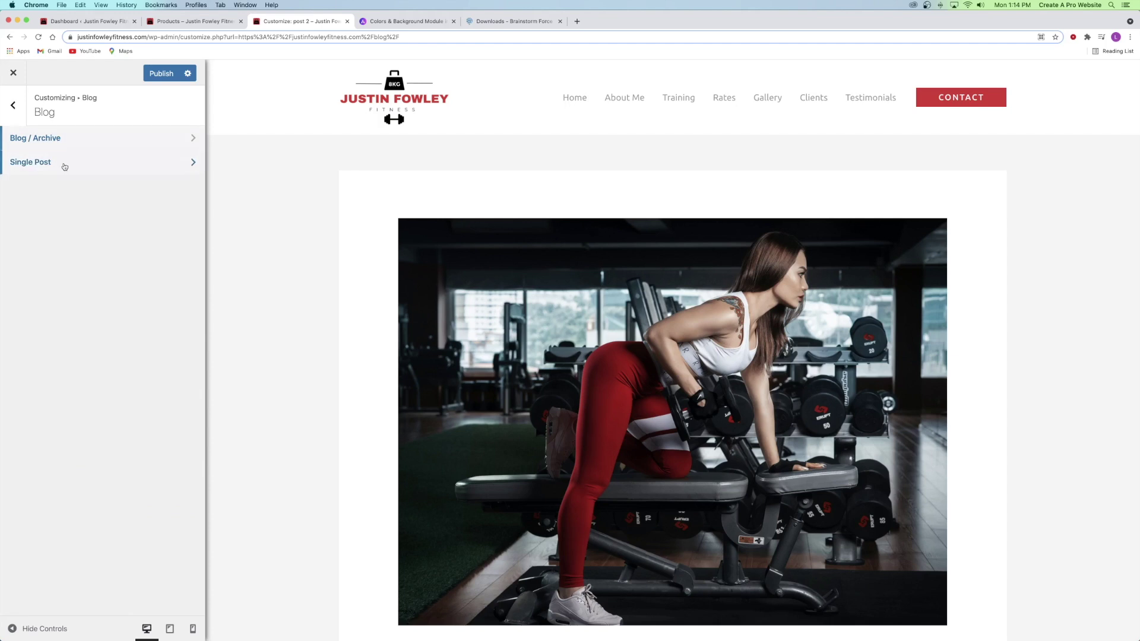
click(61, 167)
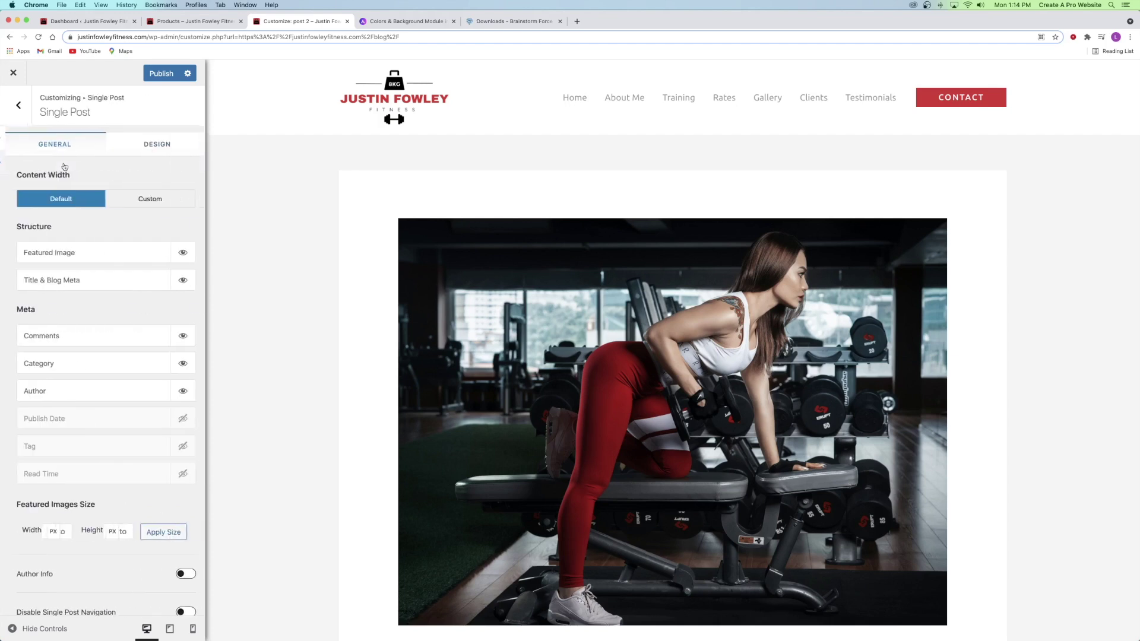
drag(65, 279, 65, 242)
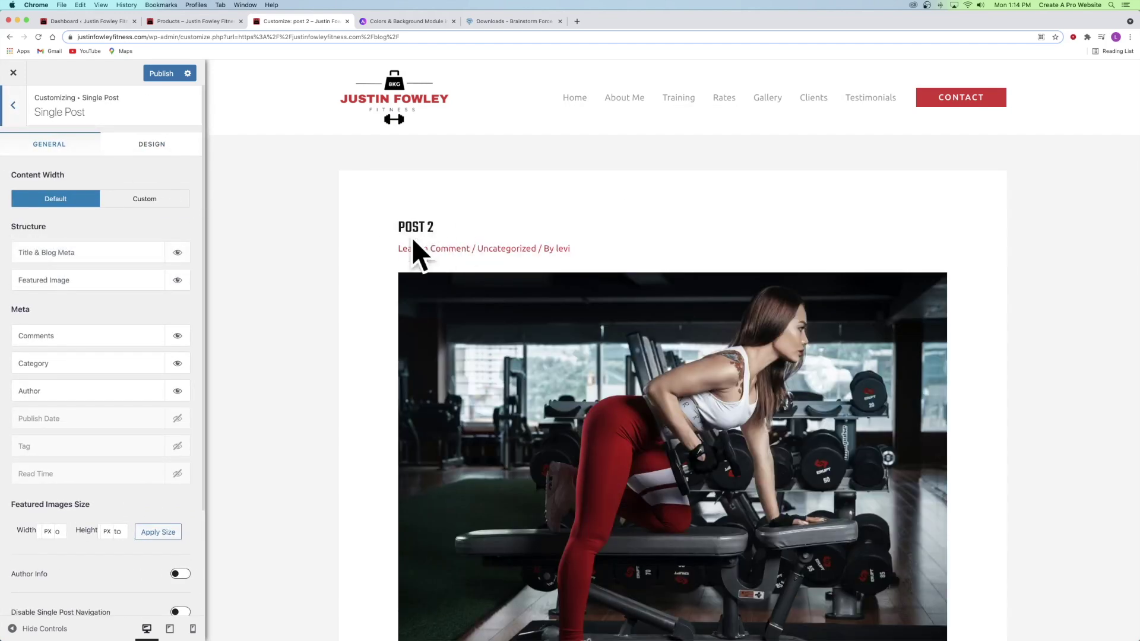
Make the single post title blue and set outside spacing to 100
click(147, 146)
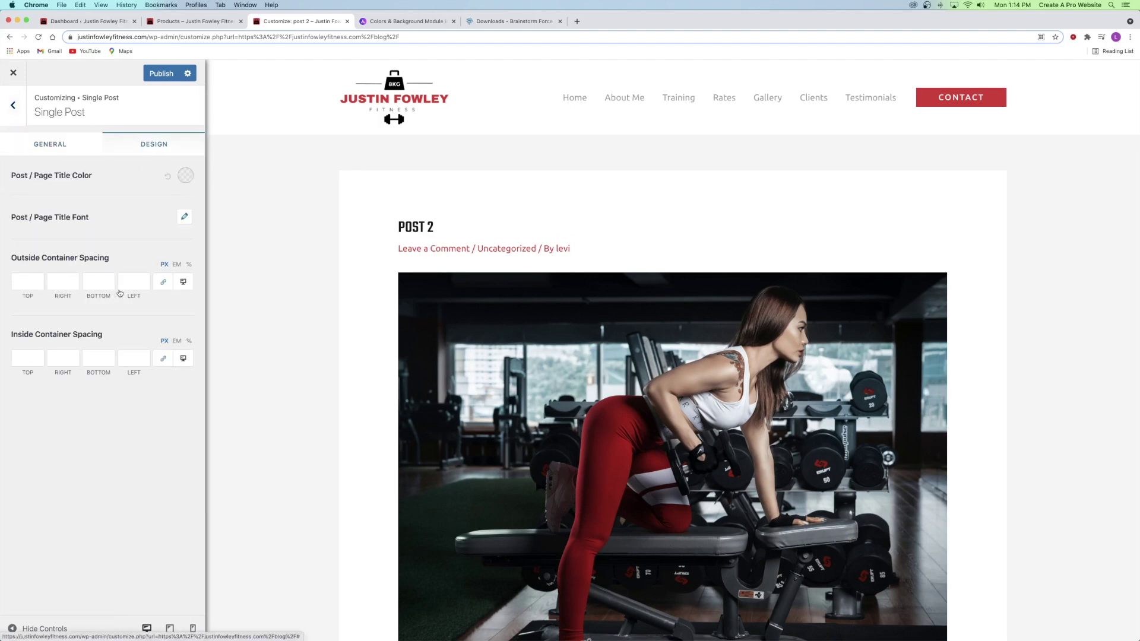
click(185, 175)
click(158, 380)
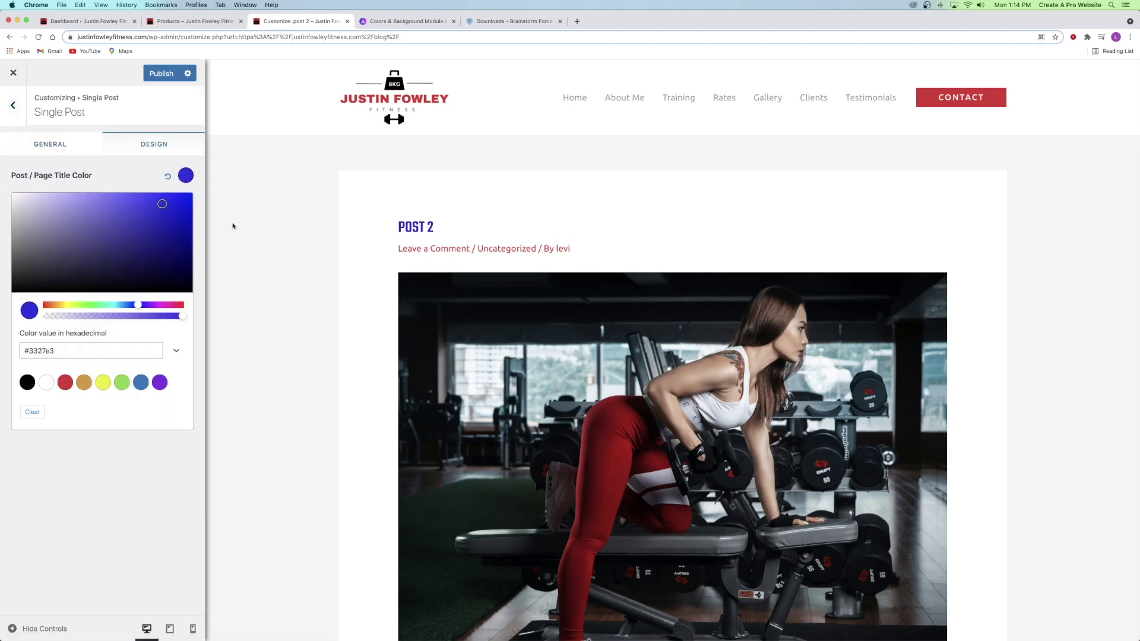
click(39, 182)
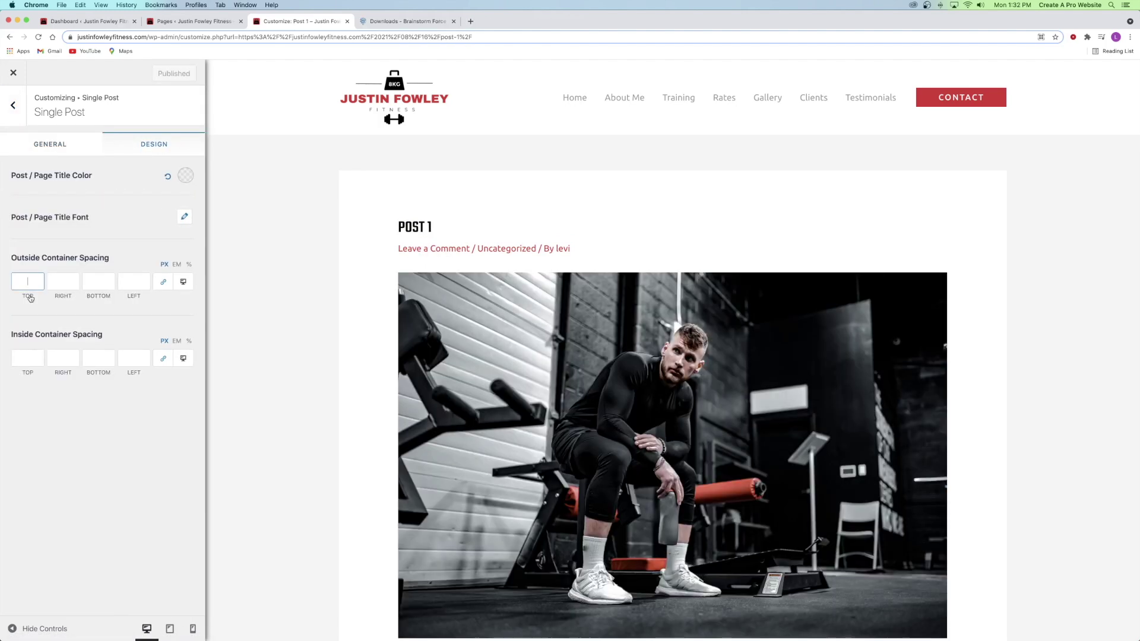
text(100)
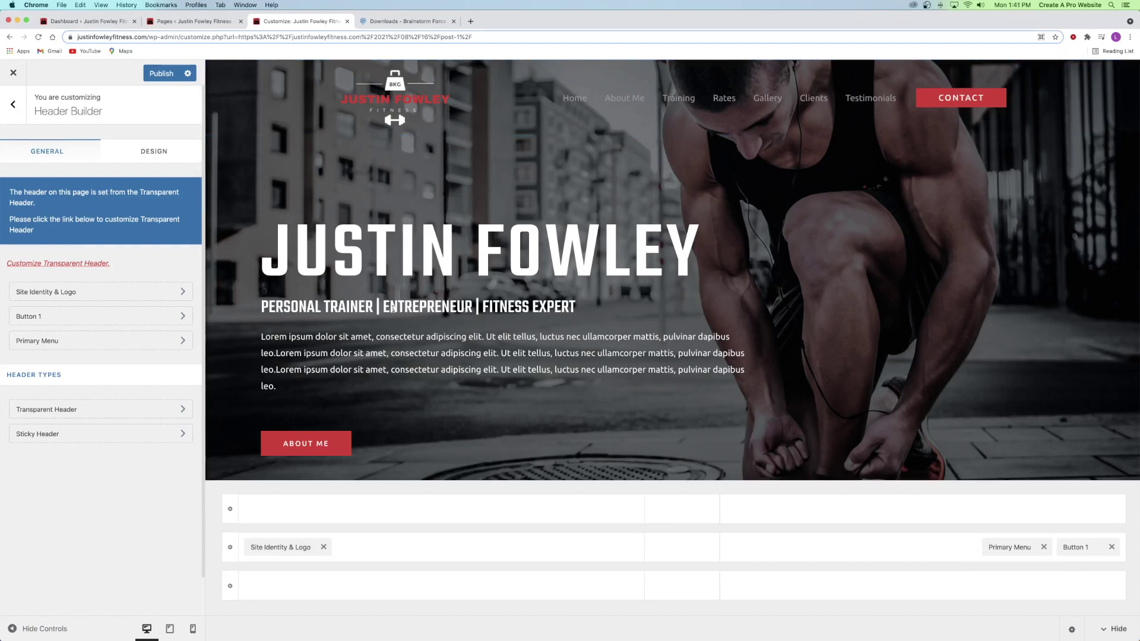
Enable Stick Primary Header and a Different Logo in the Sticky Header settings
click(71, 434)
click(183, 183)
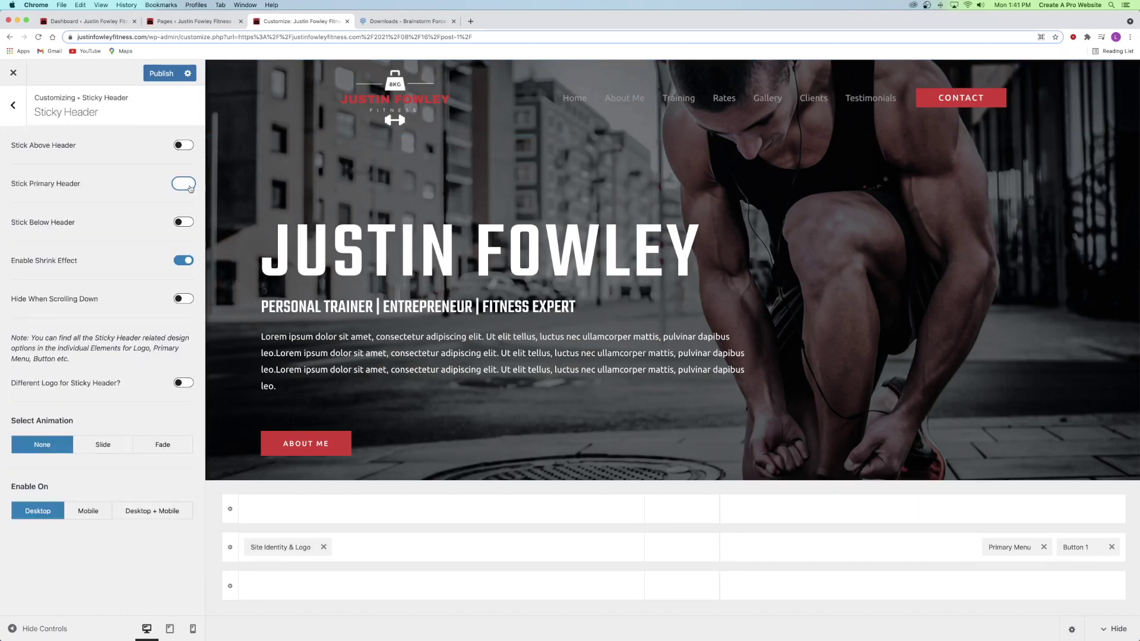
click(183, 382)
scroll(333, 259, down, 10)
scroll(333, 259, down, 5)
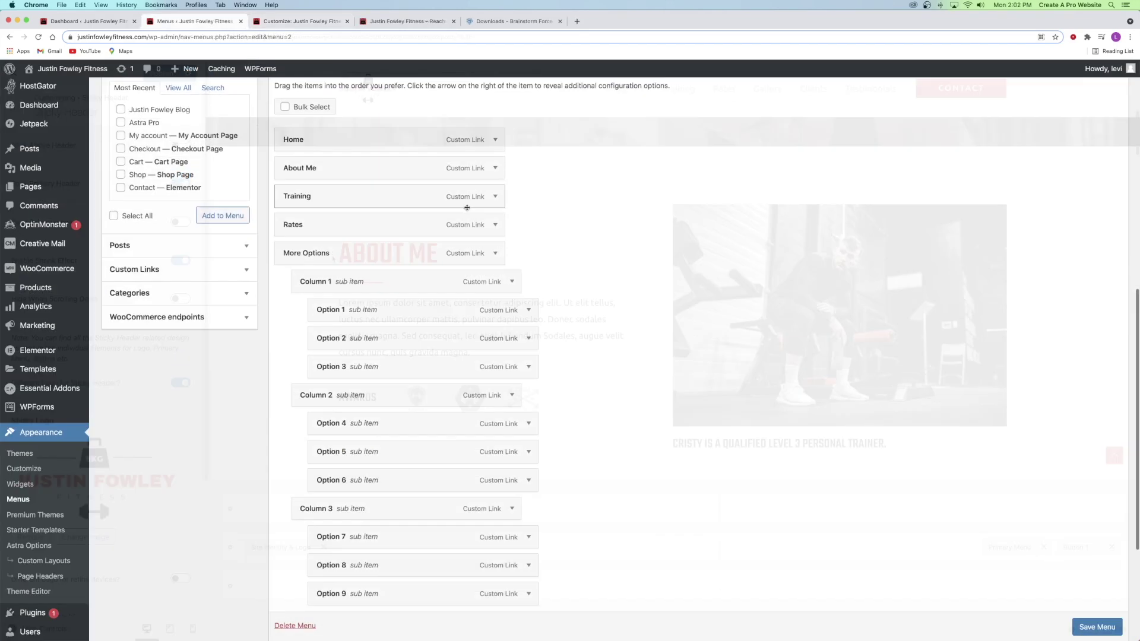
scroll(517, 210, down, 2)
Inspect the Column 1, Option 1 and More Options menu item settings, leaving them unchanged
click(513, 209)
click(515, 210)
drag(338, 239, 334, 237)
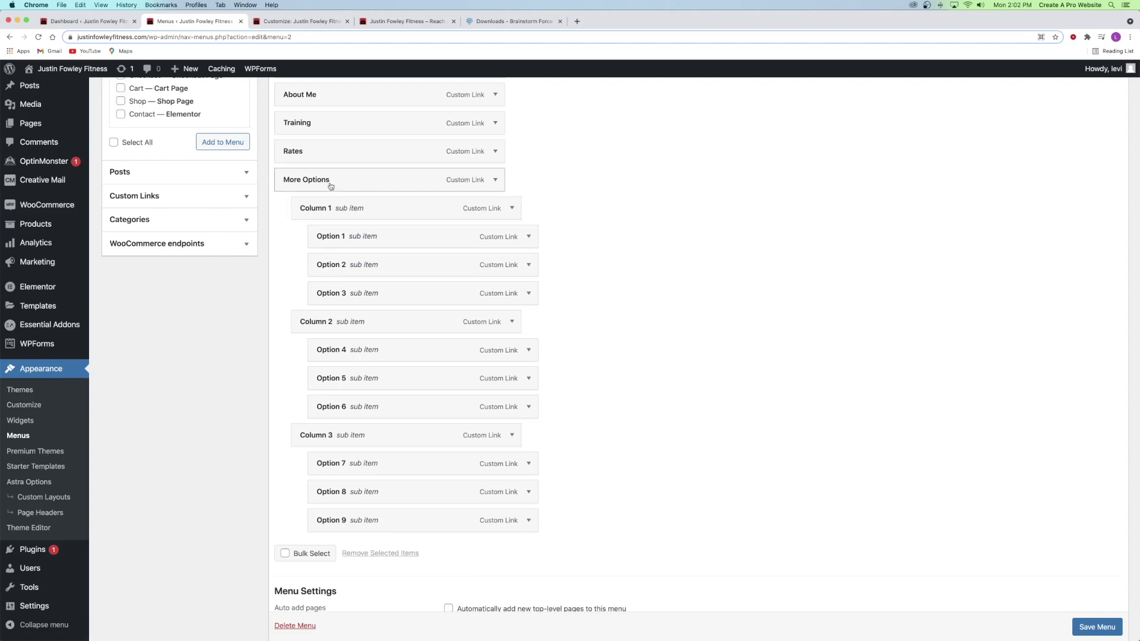
click(496, 181)
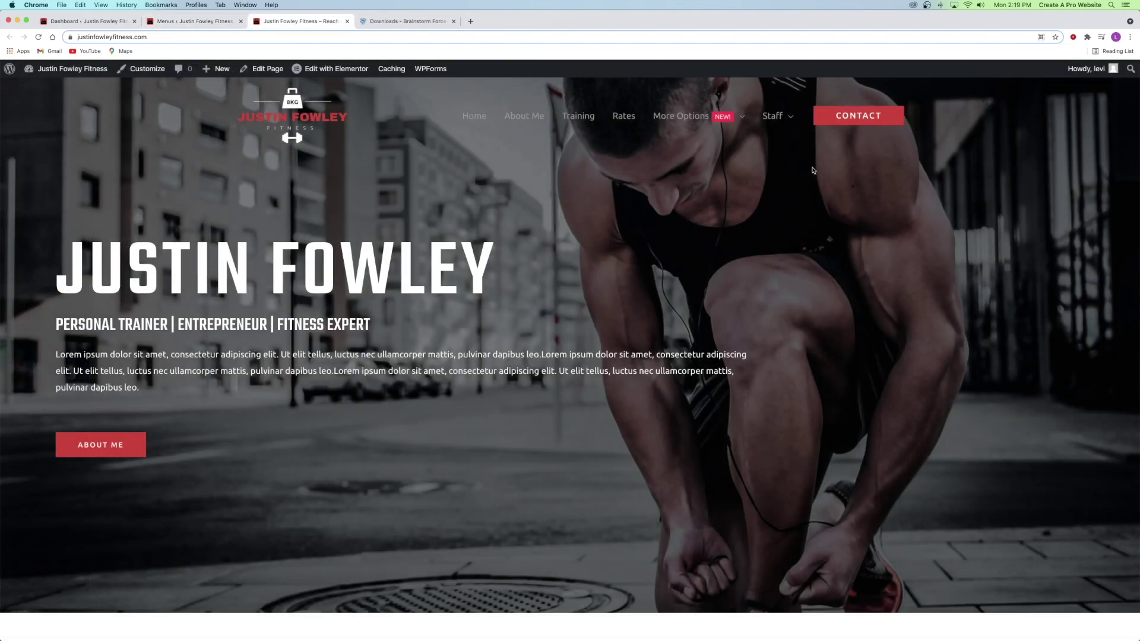
mouse_move(779, 124)
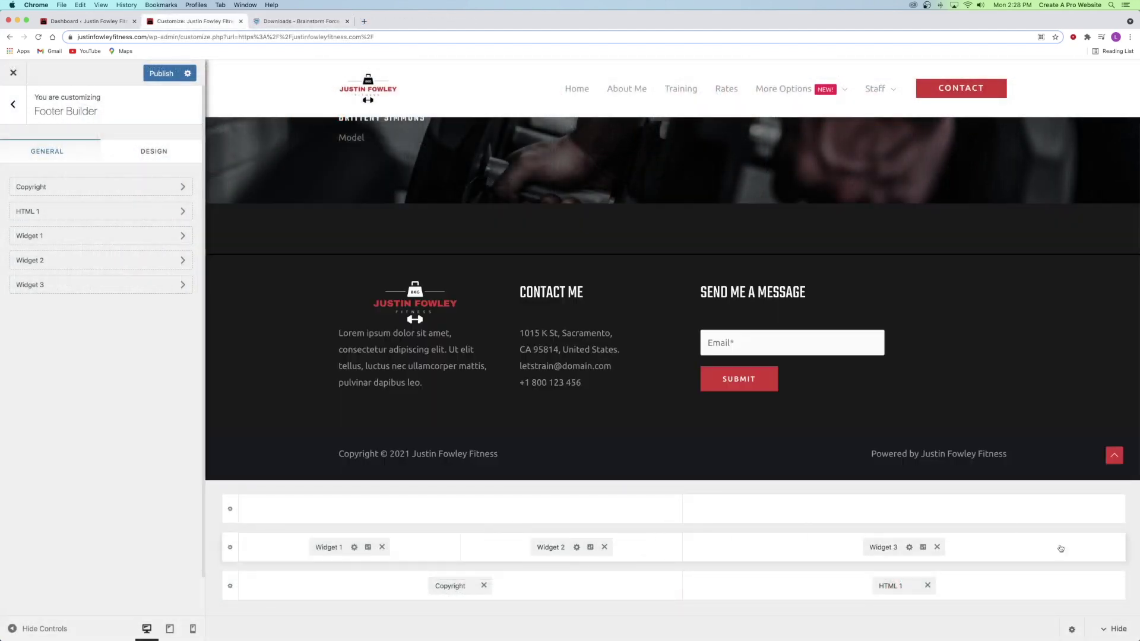
Add a fourth footer widget headed TEST with a pasted Lorem ipsum paragraph
click(1060, 548)
click(687, 506)
double_click(119, 250)
key(BackSpace)
click(173, 257)
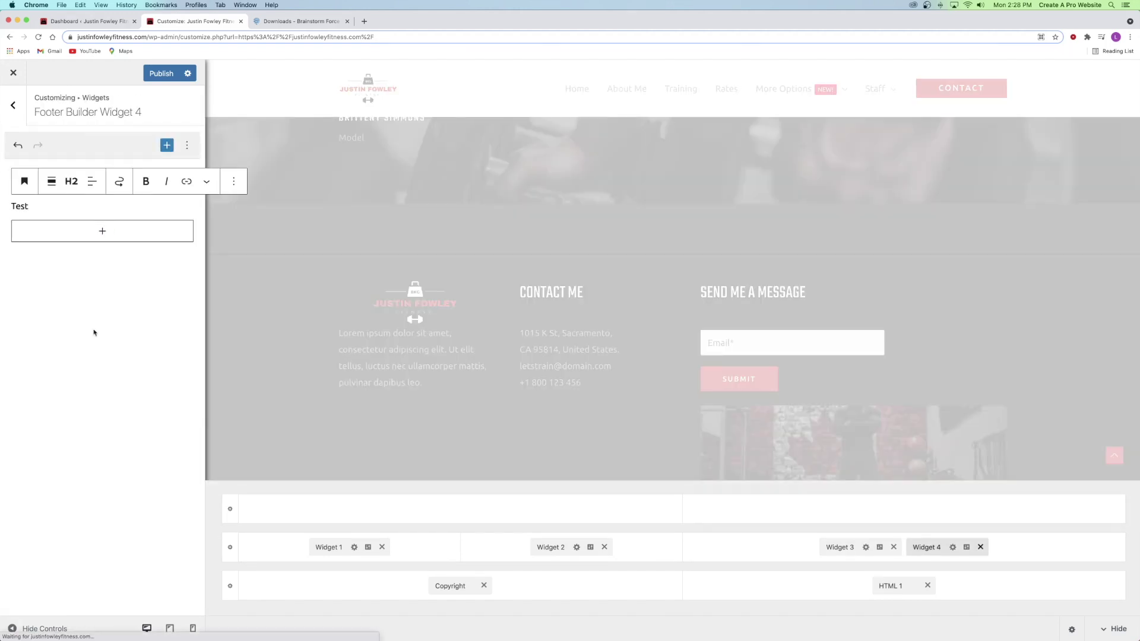
key(Return)
text(Lorem ipsum dolor sit amet, consectetur adipiscing elit. Ut elit tellus, luctus nec ullamcorper mattis, pulvinar dapibus leo.)
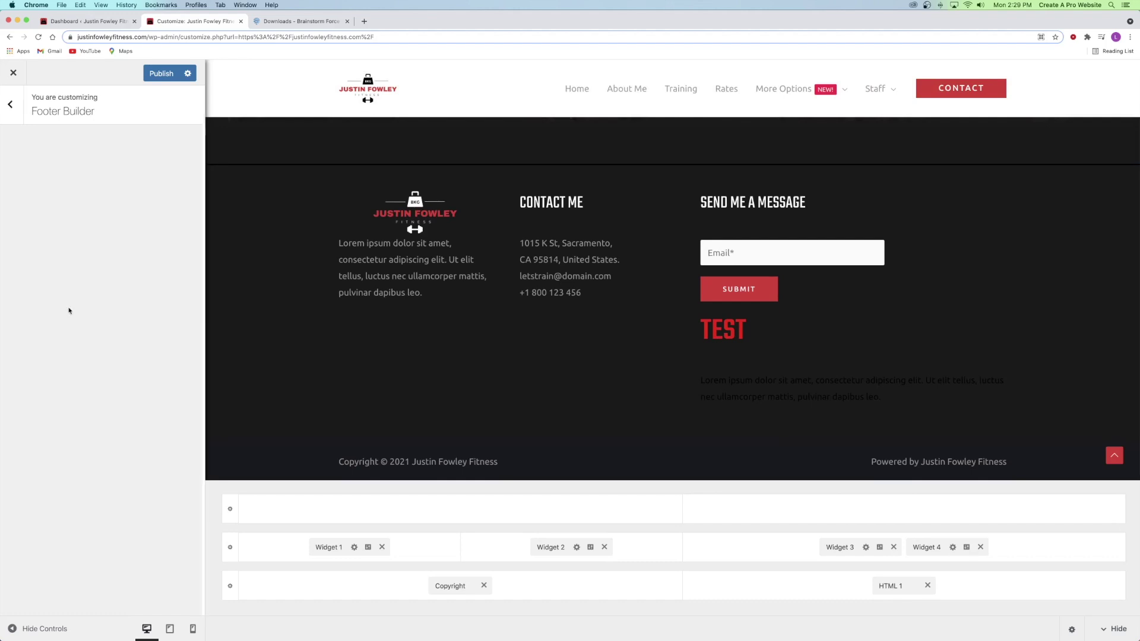
click(69, 308)
click(85, 393)
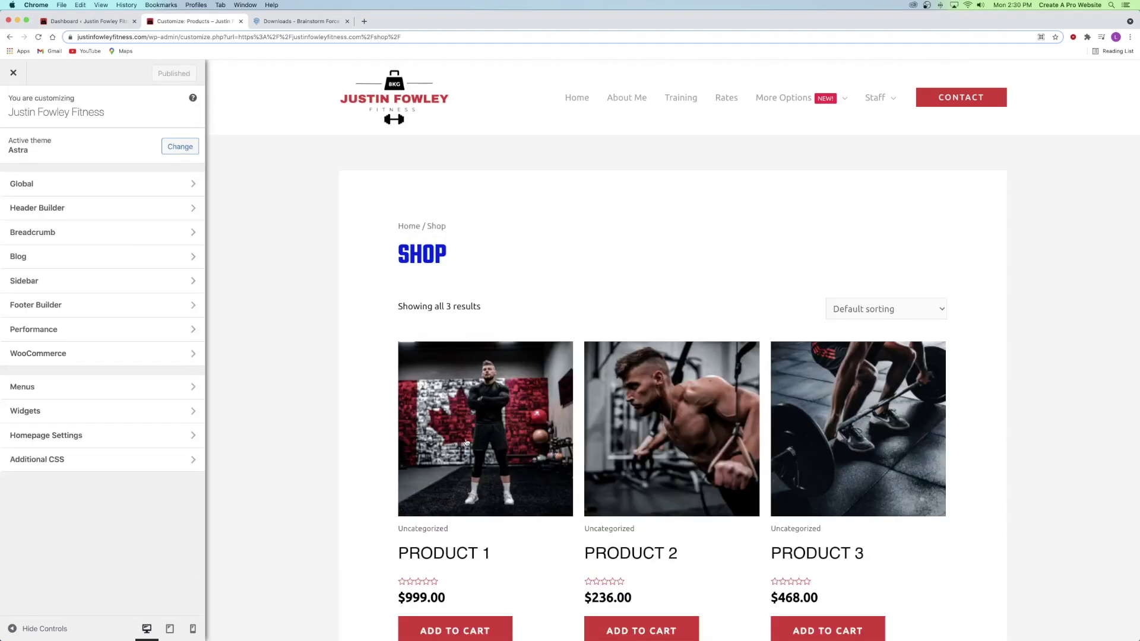
Choose the image-left Product Catalog layout and reduce the Add to Cart button padding
click(99, 357)
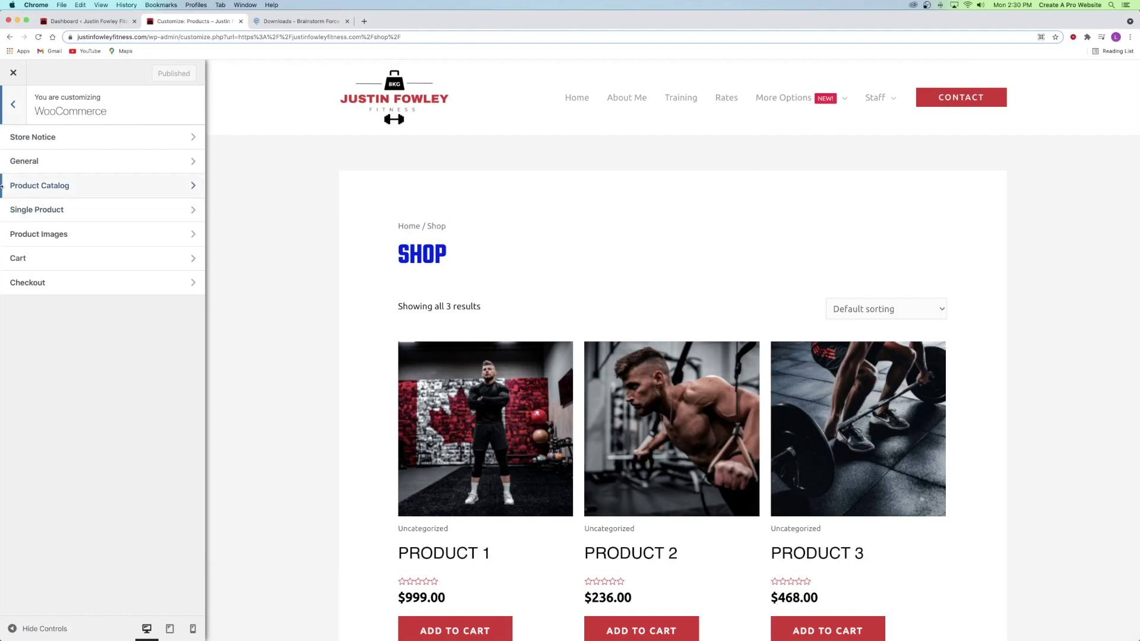
click(59, 186)
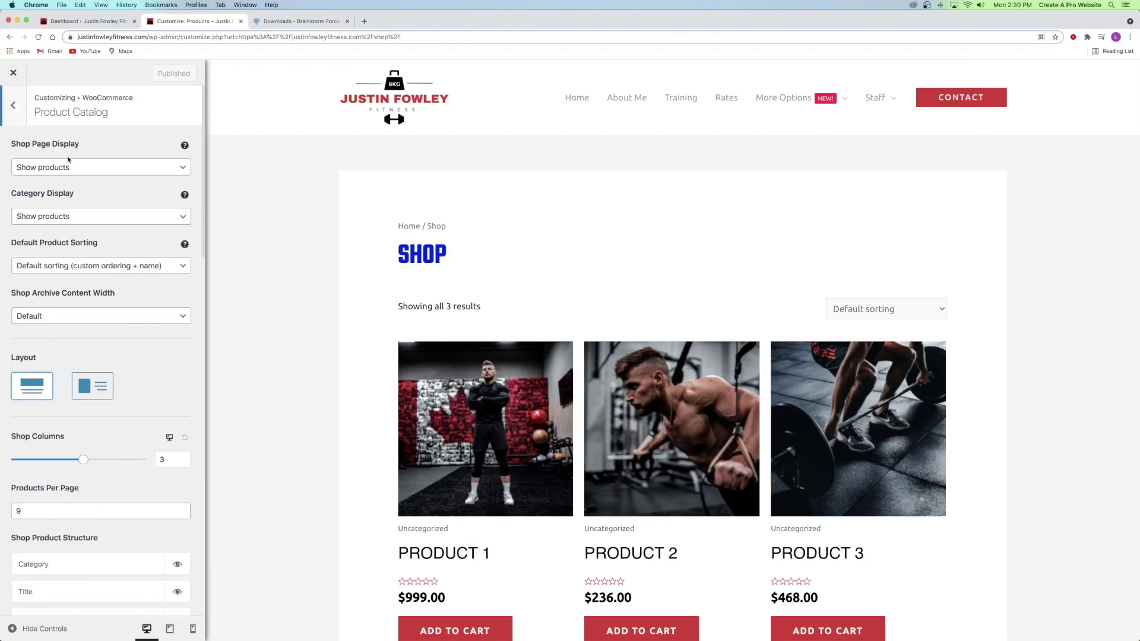
scroll(68, 295, down, 2)
click(92, 327)
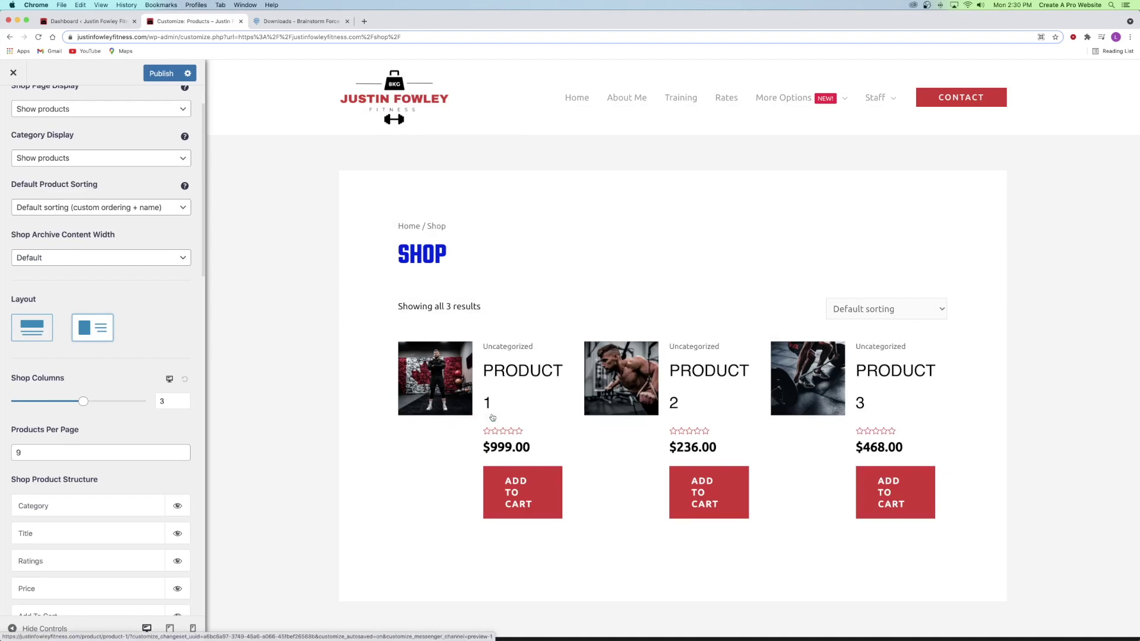
scroll(9, 427, down, 5)
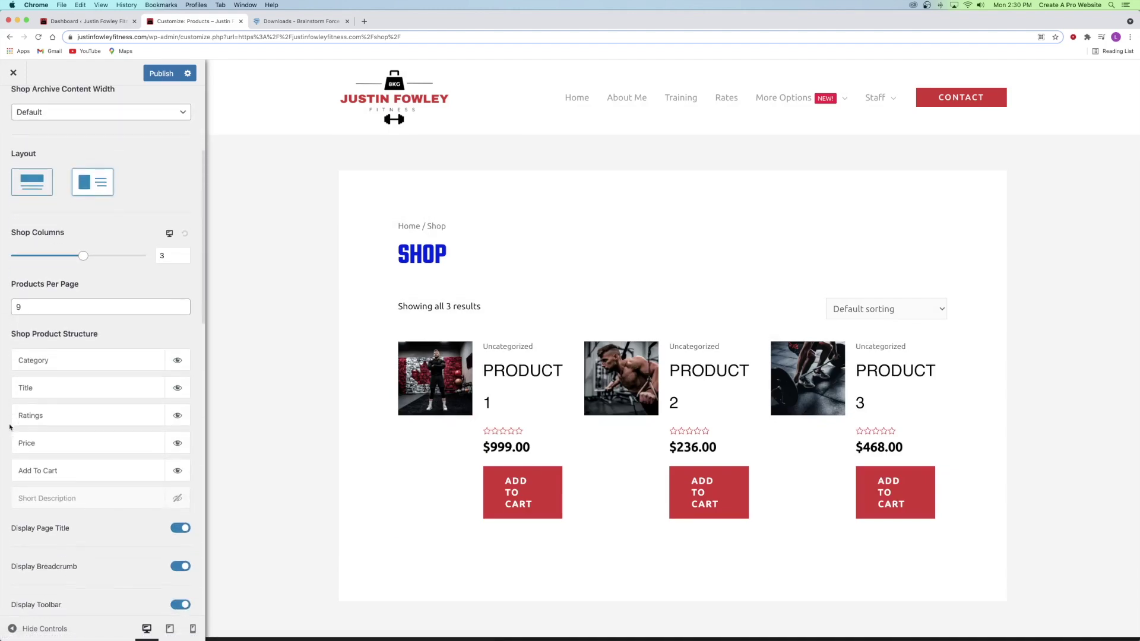
scroll(66, 398, down, 12)
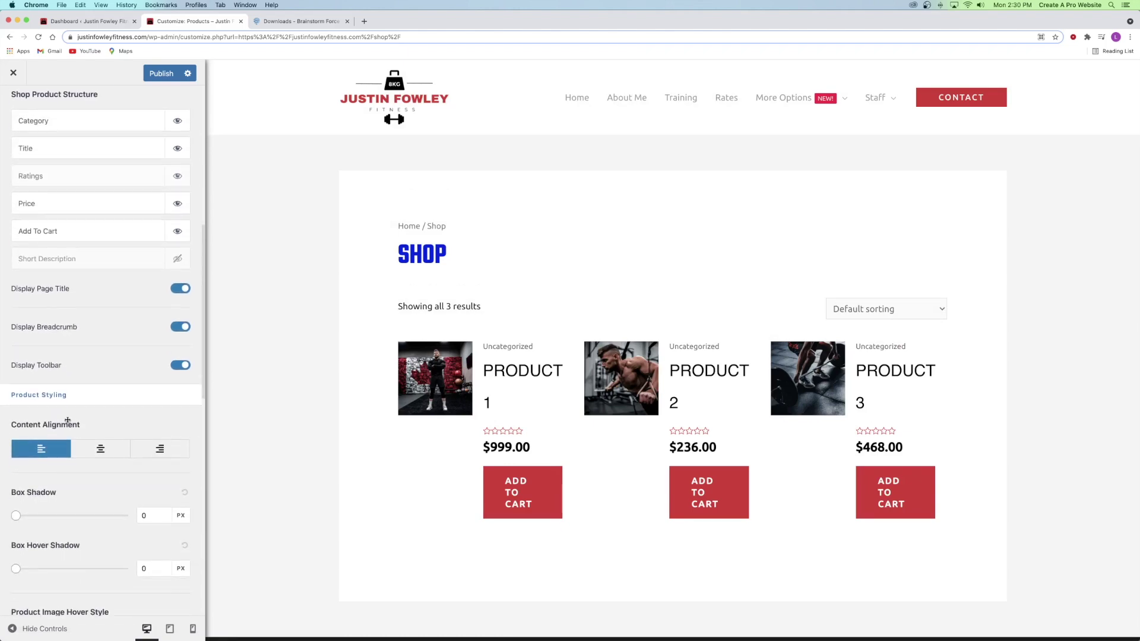
scroll(67, 422, down, 9)
drag(74, 304, 32, 304)
drag(74, 371, 27, 371)
Make product titles red and product prices green
scroll(156, 452, down, 8)
click(182, 445)
click(161, 474)
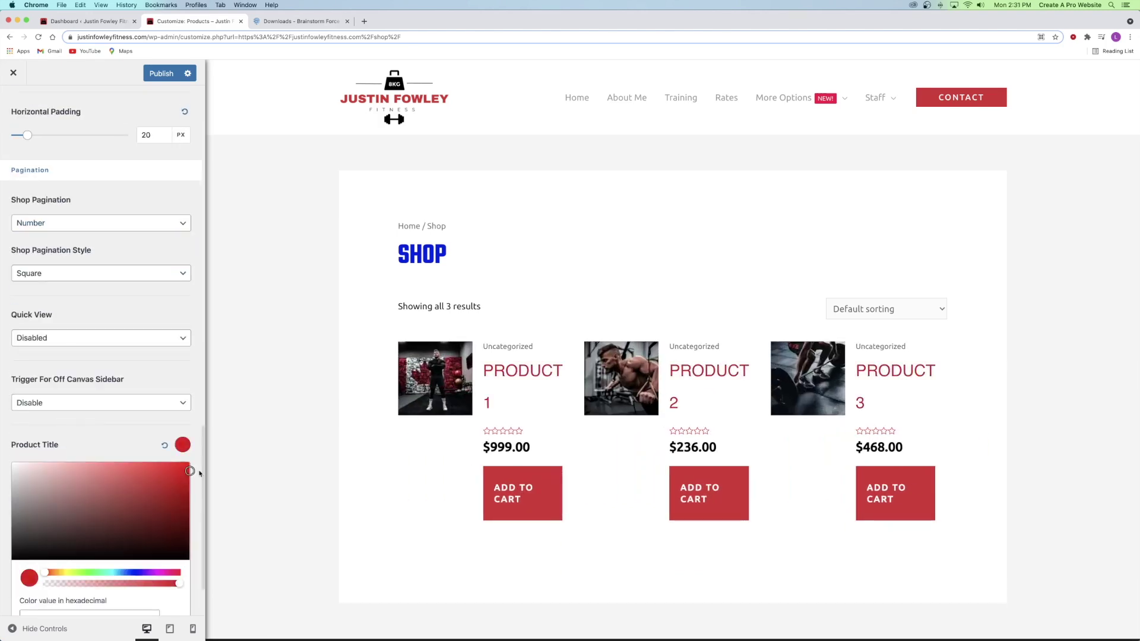
click(182, 444)
click(182, 469)
click(84, 599)
click(99, 493)
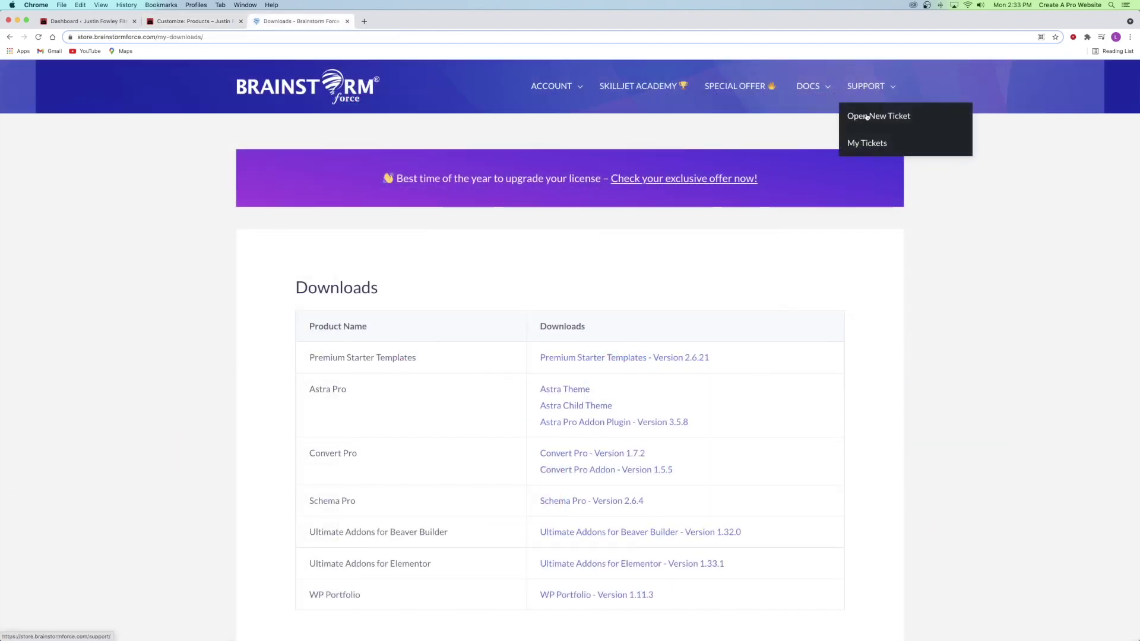
Start a new support ticket, then open Astra Theme Walkthrough's See Other Customizer Options article
click(871, 117)
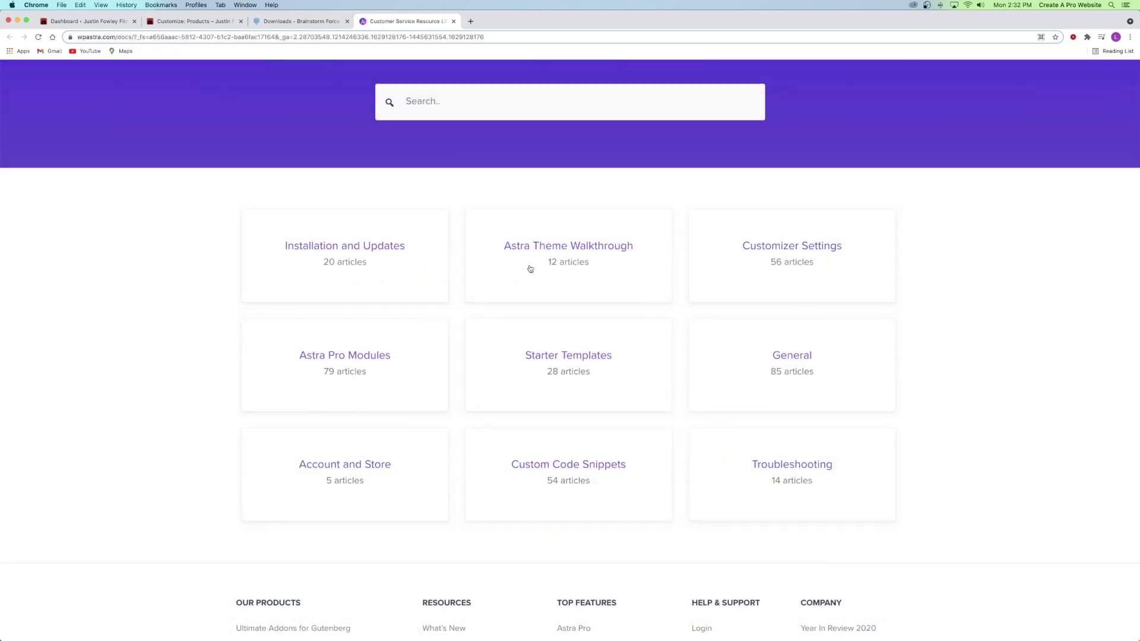
click(560, 248)
scroll(503, 261, down, 3)
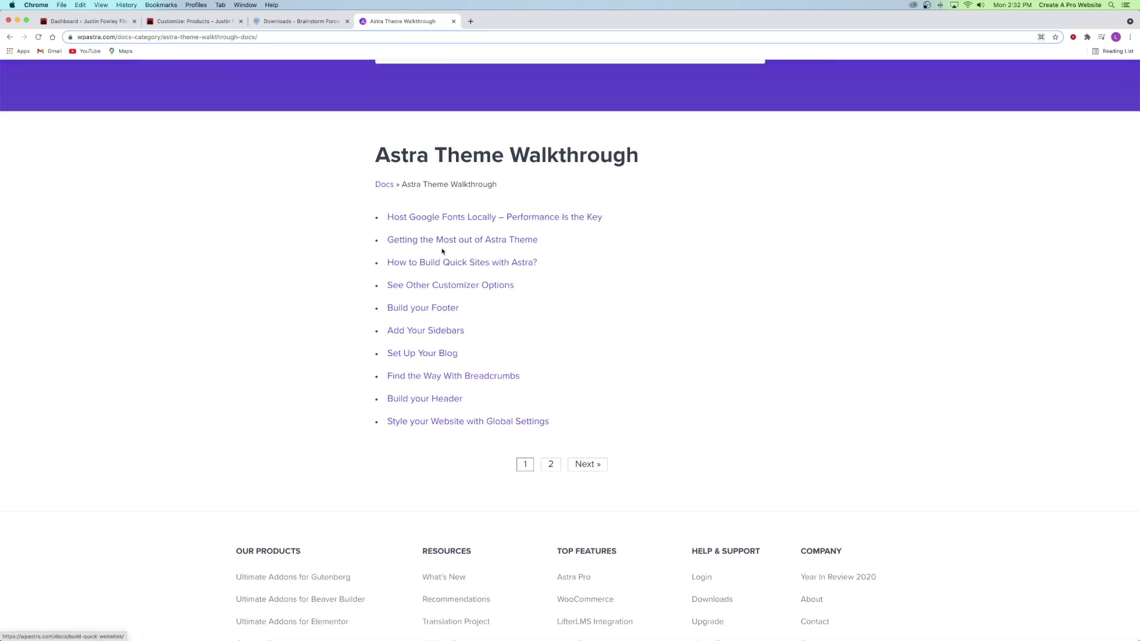
click(462, 287)
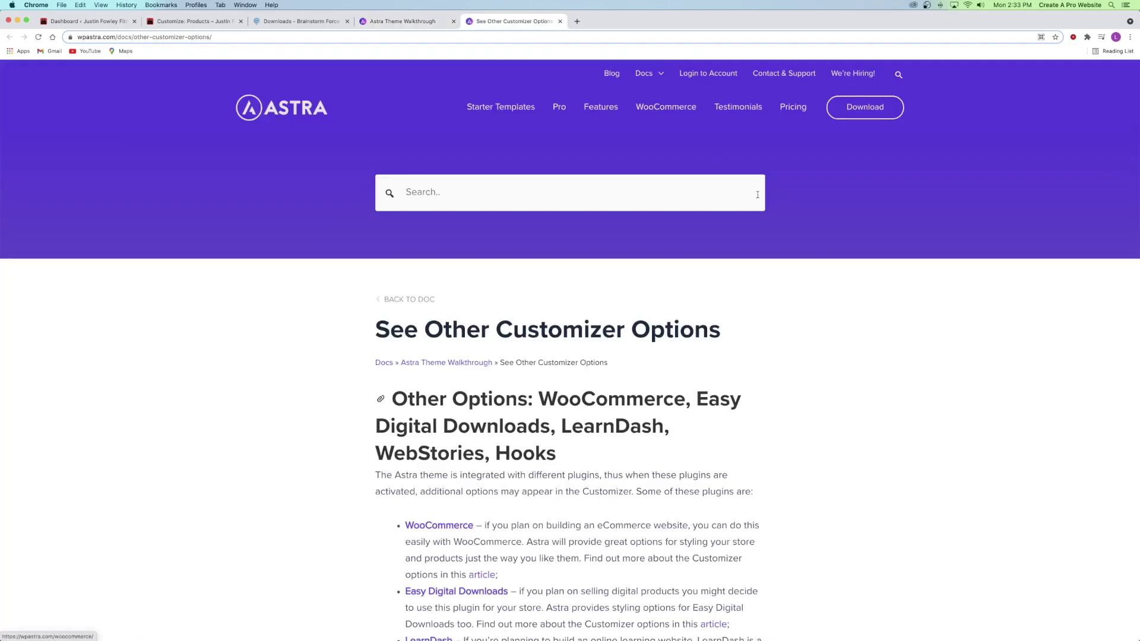
scroll(769, 222, down, 15)
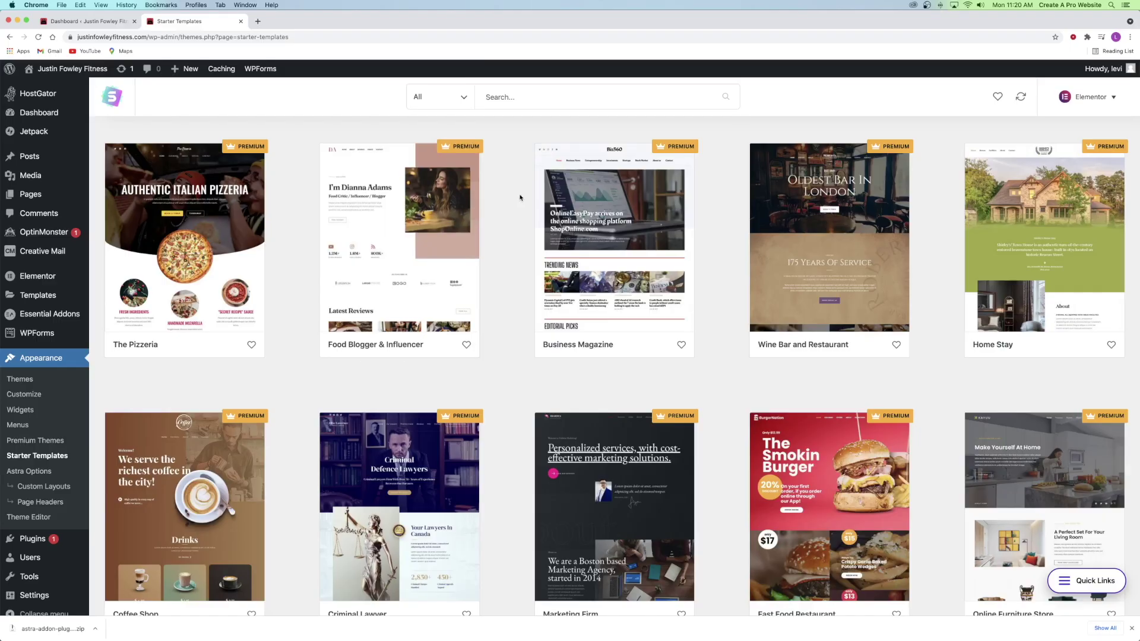
Open the Fast Food Restaurant template and preview its Home page with the Smokin Burger banner
scroll(518, 196, down, 5)
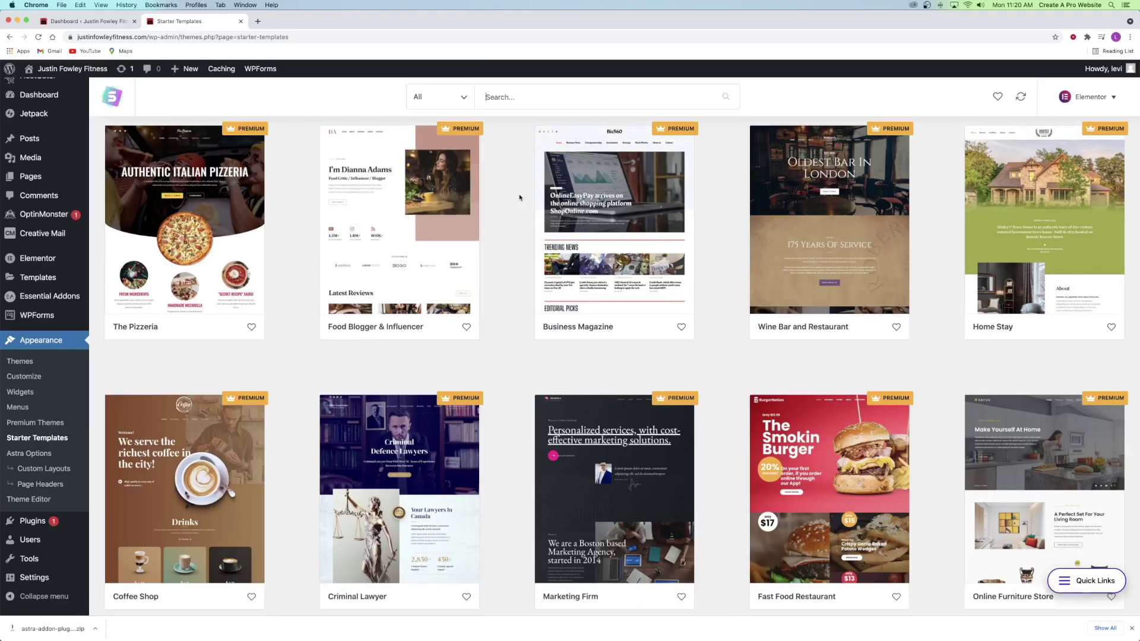
scroll(520, 197, down, 8)
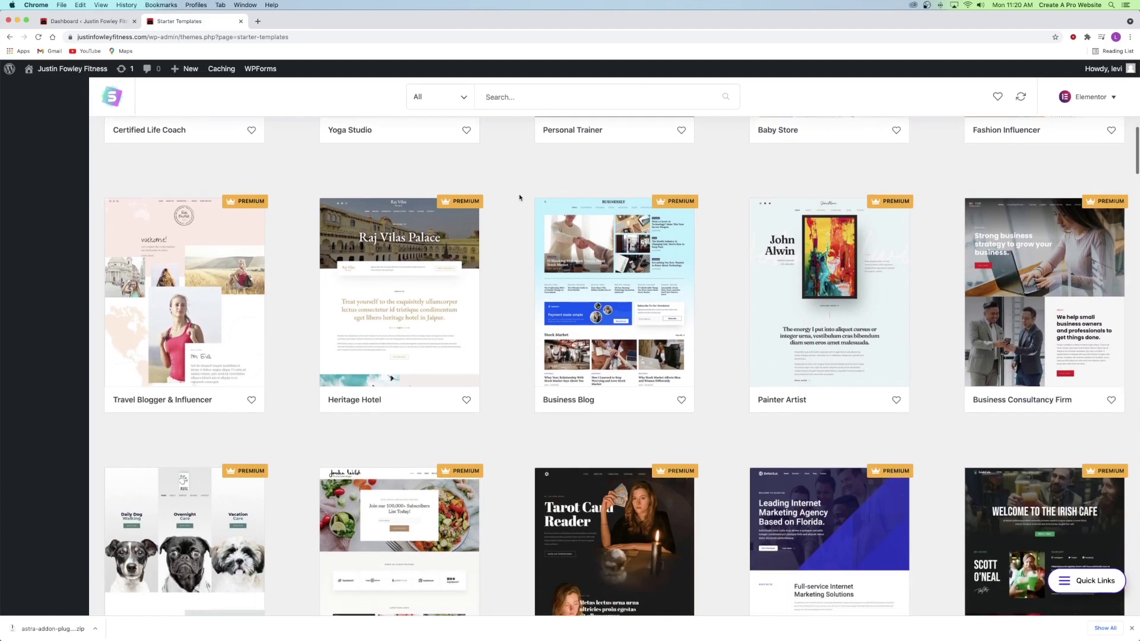
scroll(520, 197, up, 5)
scroll(519, 197, up, 3)
click(742, 238)
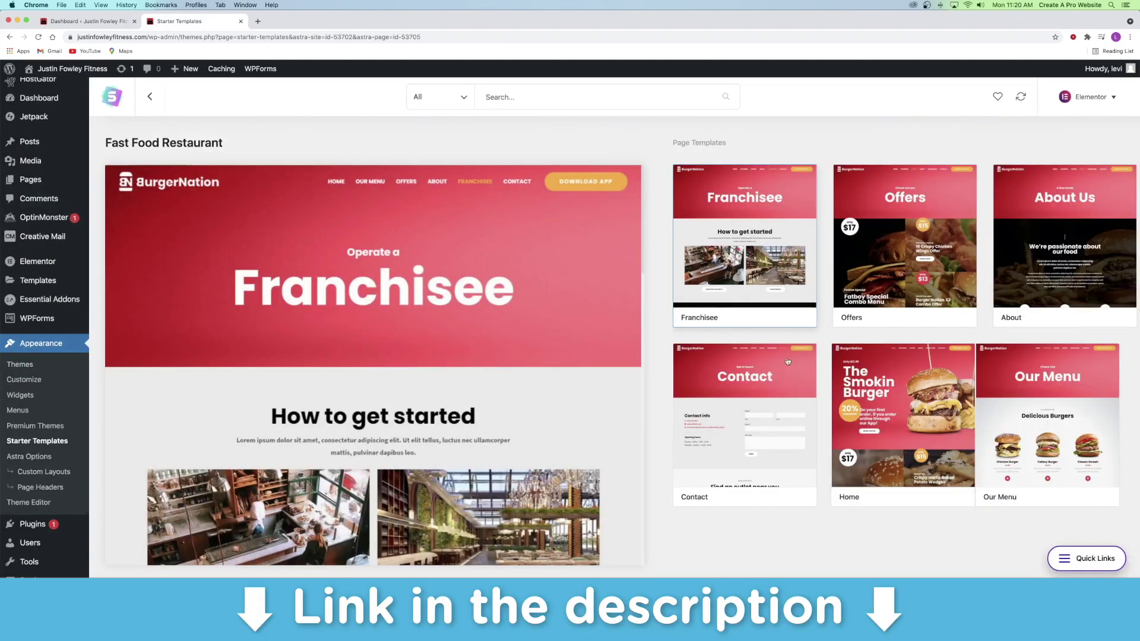
click(903, 415)
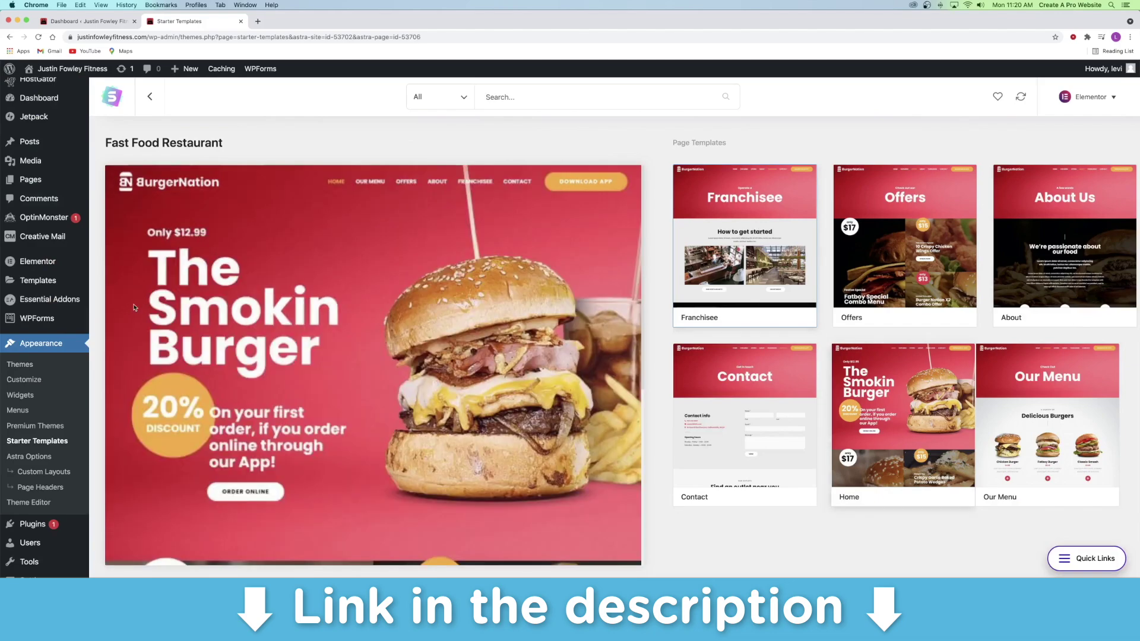